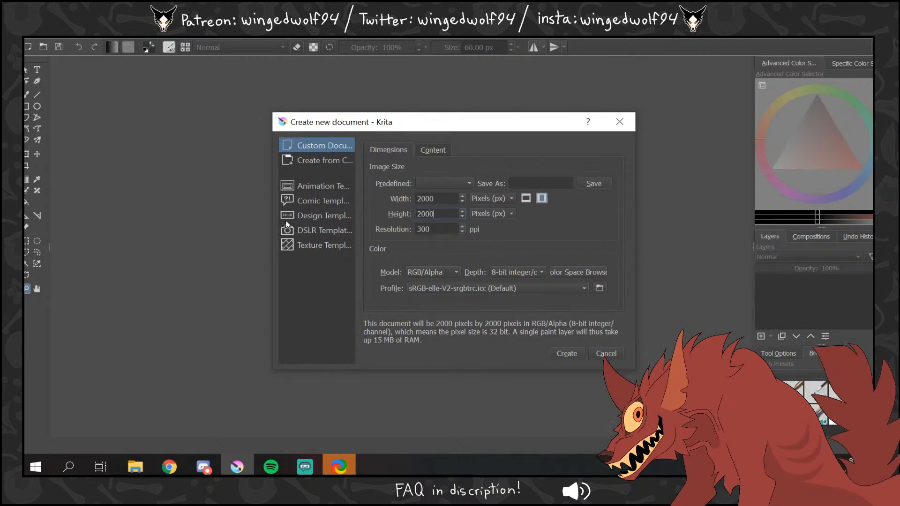
- Create a 2000 × 2000 px document at 300 ppi and set the brush to bright red at 33.80 px
{"action": "left_click", "coordinate": [568, 354]}
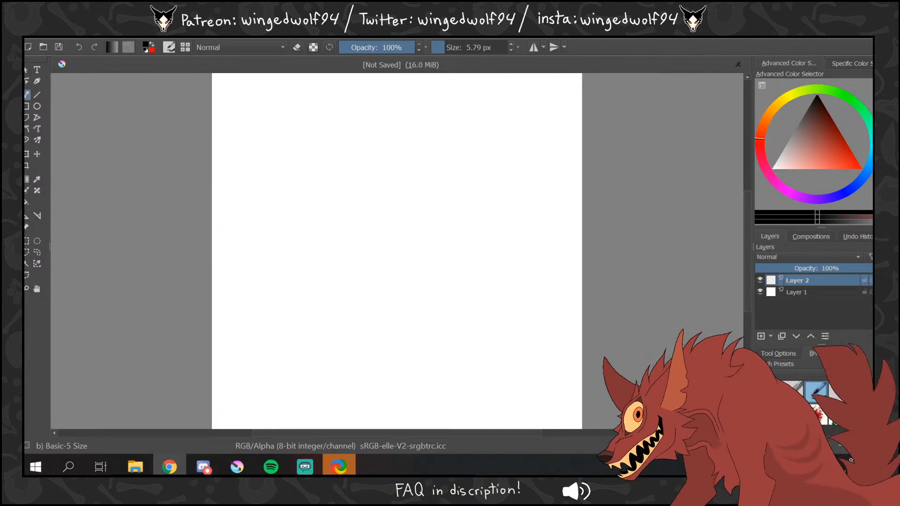
{"action": "left_click_drag", "start_coordinate": [840, 165], "coordinate": [862, 169]}
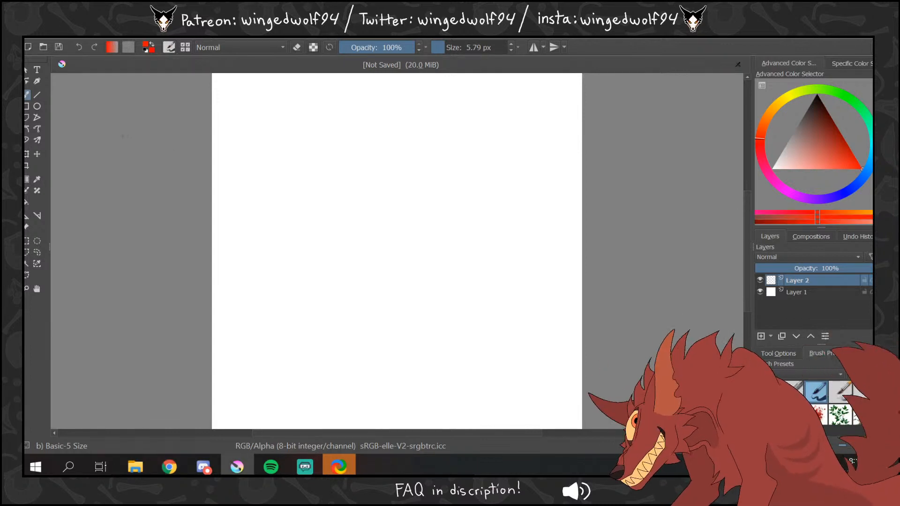
{"action": "key", "text": "]"}
{"action": "key", "text": "]"}
{"action": "key", "text": "]"}
{"action": "key", "text": "]"}
{"action": "key", "text": "]"}
{"action": "key", "text": "]"}
{"action": "key", "text": "]"}
{"action": "key", "text": "]"}
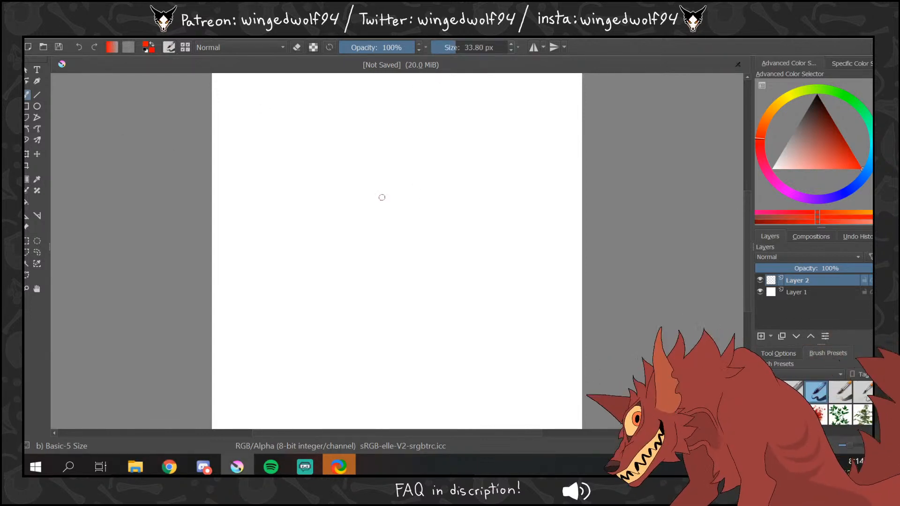
- Paint a large red X across the middle of the canvas and delete the layer holding it
{"action": "left_click_drag", "start_coordinate": [321, 182], "coordinate": [488, 300]}
{"action": "left_click_drag", "start_coordinate": [439, 165], "coordinate": [297, 350]}
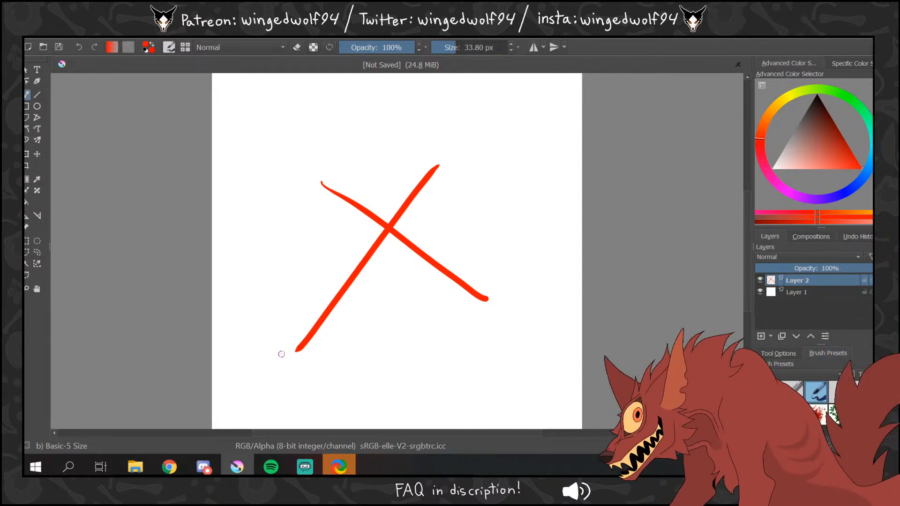
{"action": "key", "text": "shift+Delete"}
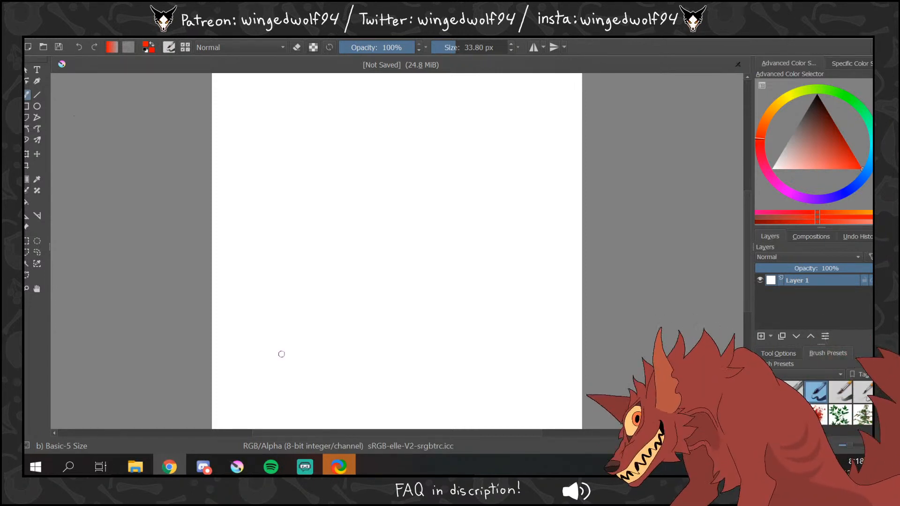
- Paste the copied character reference sheet into the document, interpreting its colours as Web (sRGB)
{"action": "left_click", "coordinate": [27, 289]}
{"action": "right_click", "coordinate": [151, 310]}
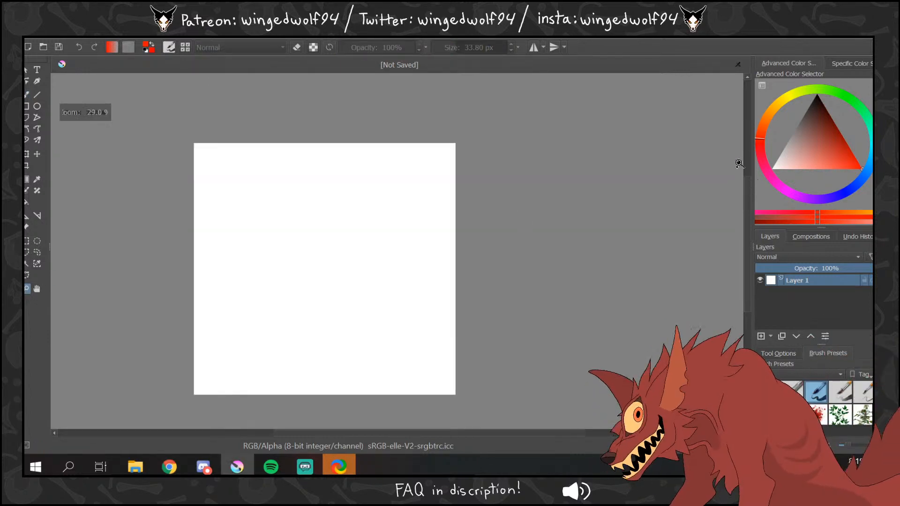
{"action": "left_click_drag", "start_coordinate": [550, 432], "coordinate": [520, 432]}
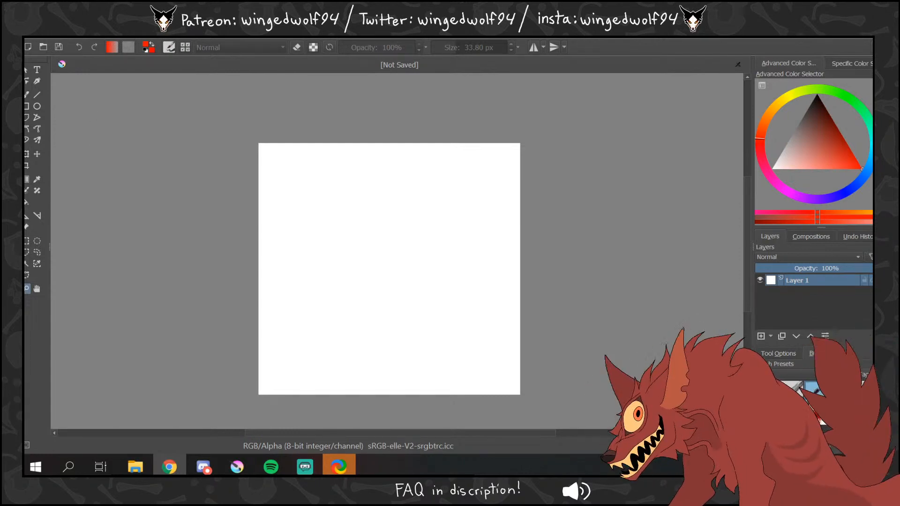
{"action": "left_click", "coordinate": [49, 37]}
{"action": "left_click", "coordinate": [65, 146]}
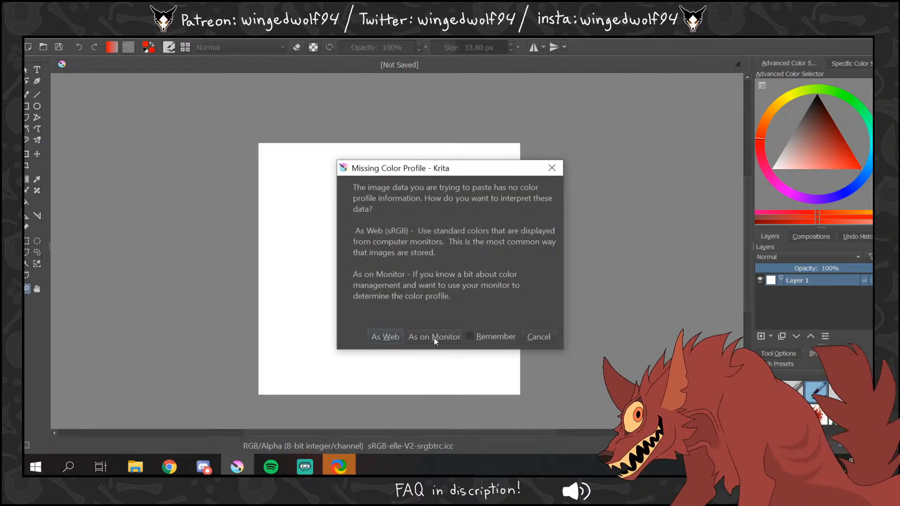
{"action": "left_click", "coordinate": [398, 336]}
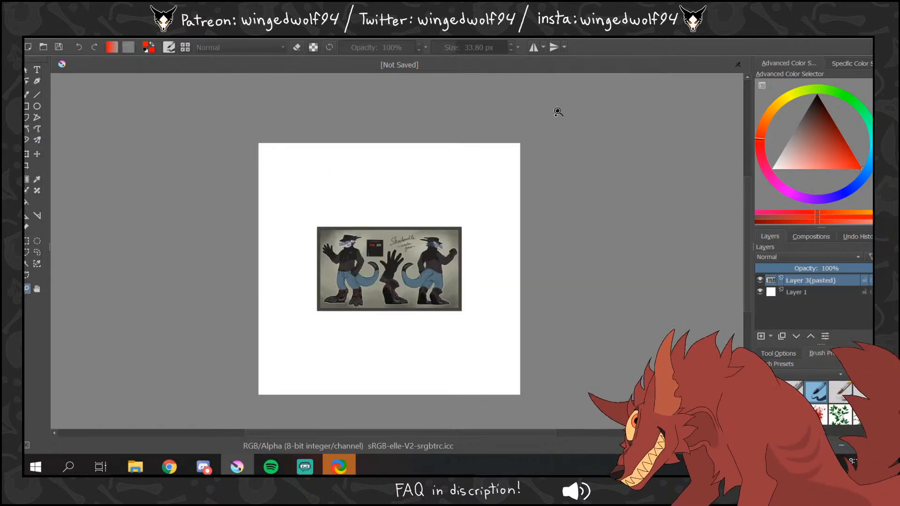
- Scale the pasted reference sheet up to the full canvas width and place it along the canvas's upper edge
{"action": "key", "text": "ctrl+t"}
{"action": "left_click_drag", "start_coordinate": [462, 227], "coordinate": [579, 158]}
{"action": "left_click_drag", "start_coordinate": [564, 175], "coordinate": [510, 161]}
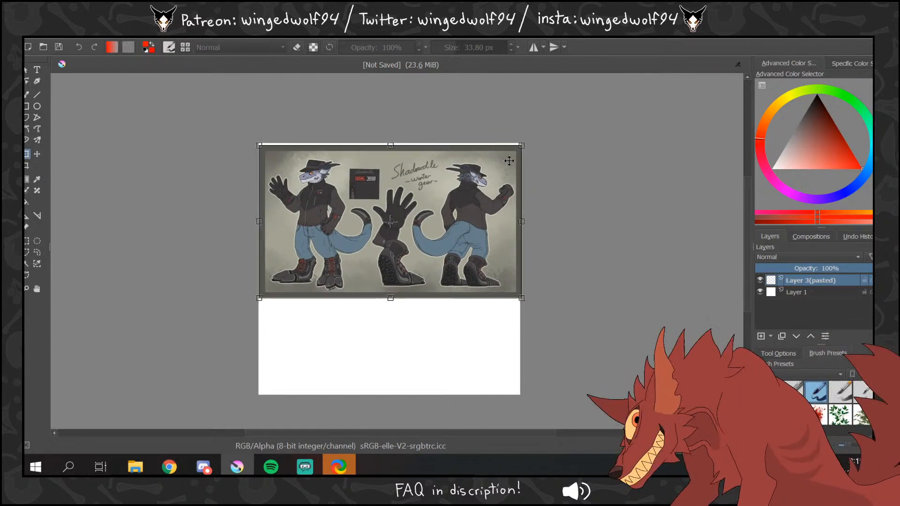
{"action": "left_click", "coordinate": [27, 289]}
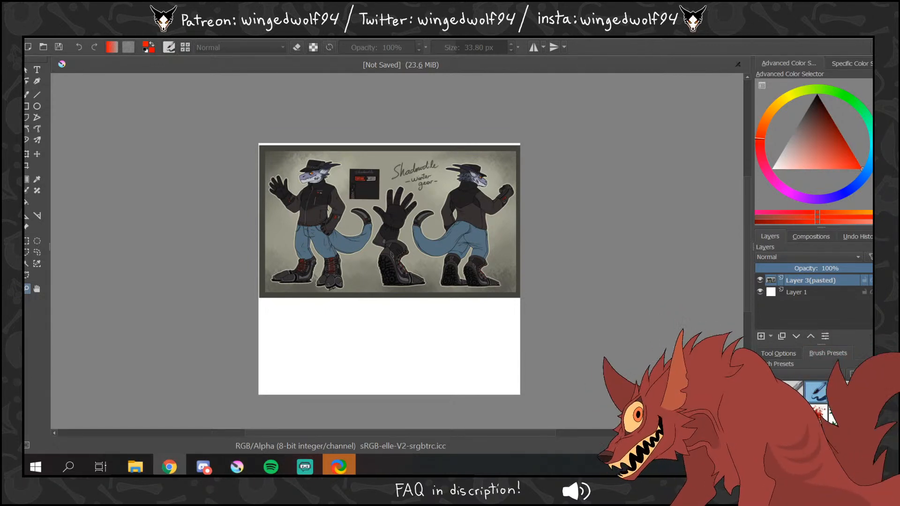
- Hide the pasted reference layer and add a new paint layer directly above the white background layer
{"action": "left_click", "coordinate": [760, 281]}
{"action": "left_click", "coordinate": [767, 290]}
{"action": "left_click", "coordinate": [761, 336]}
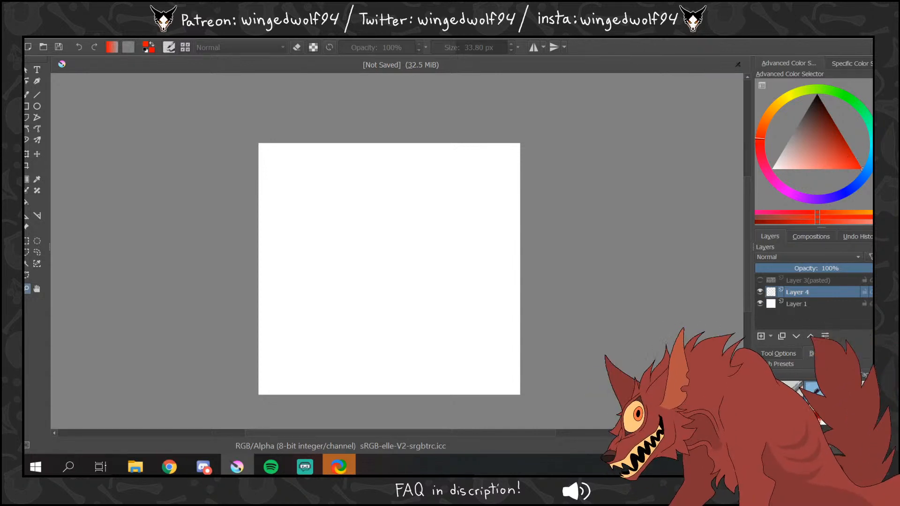
- Set the freehand brush to 18% opacity and a size of 22.29 px for sketching
{"action": "left_click", "coordinate": [27, 94]}
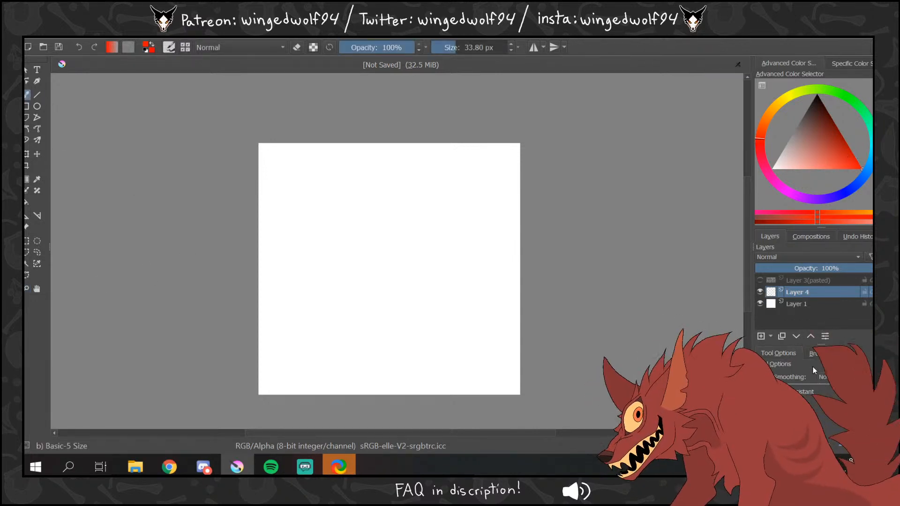
{"action": "left_click", "coordinate": [353, 47]}
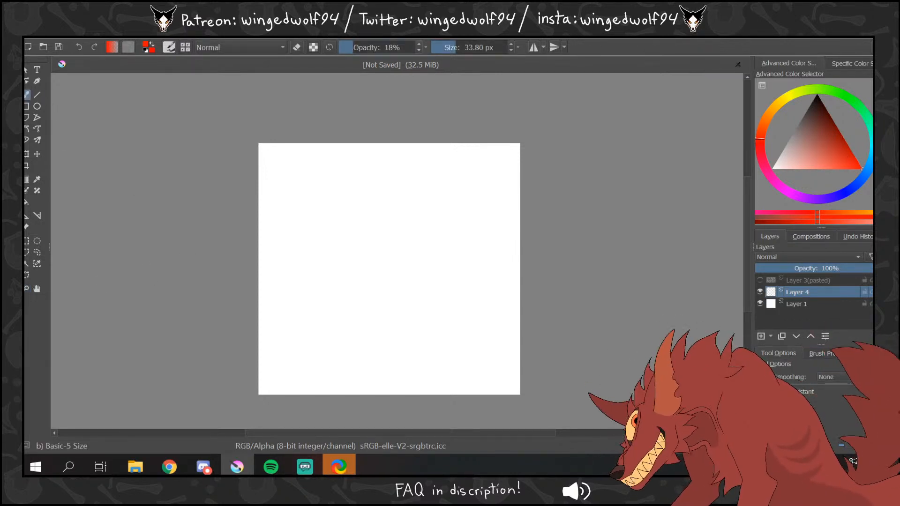
{"action": "left_click_drag", "start_coordinate": [453, 47], "coordinate": [450, 60]}
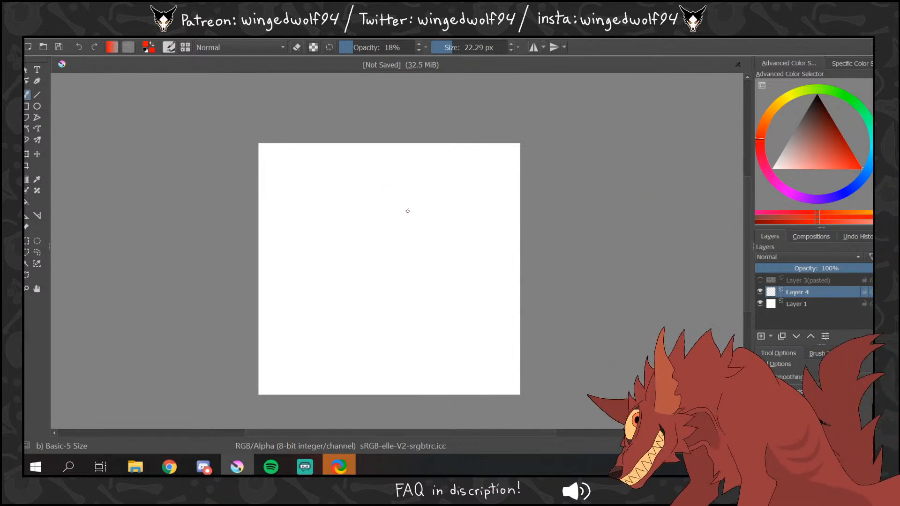
- Sketch a head circle at the canvas centre with a brow and muzzle profile along its left side
{"action": "mouse_move", "coordinate": [403, 203]}
{"action": "left_mouse_down"}
{"action": "mouse_move", "coordinate": [367, 235]}
{"action": "mouse_move", "coordinate": [412, 258]}
{"action": "mouse_move", "coordinate": [369, 215]}
{"action": "left_mouse_up"}
{"action": "key", "text": "ctrl+z"}
{"action": "key", "text": "ctrl+z"}
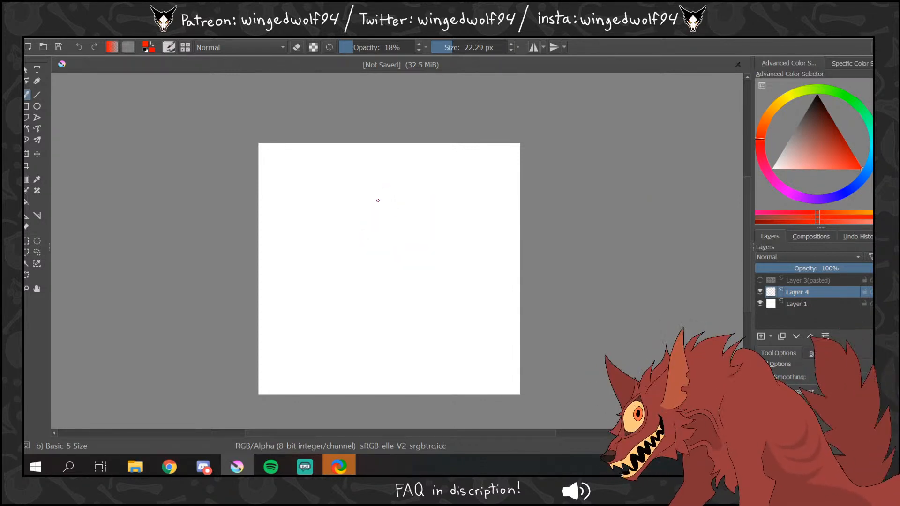
{"action": "mouse_move", "coordinate": [356, 238]}
{"action": "left_mouse_down"}
{"action": "mouse_move", "coordinate": [366, 251]}
{"action": "mouse_move", "coordinate": [370, 207]}
{"action": "mouse_move", "coordinate": [397, 209]}
{"action": "mouse_move", "coordinate": [412, 237]}
{"action": "left_mouse_up"}
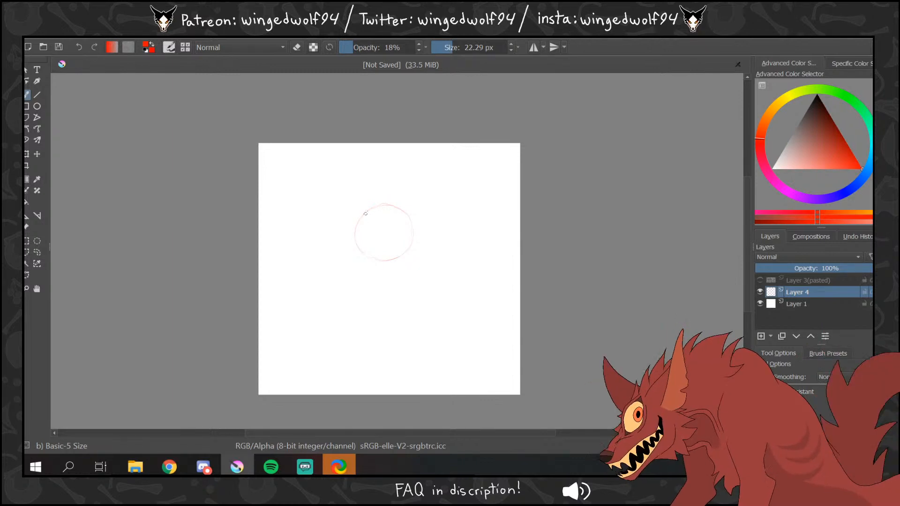
{"action": "left_click_drag", "start_coordinate": [357, 224], "coordinate": [351, 244]}
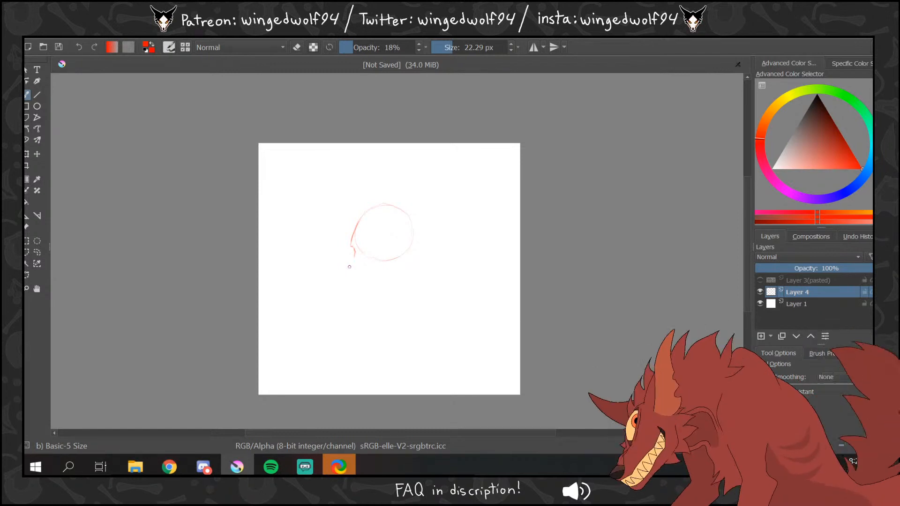
{"action": "left_click_drag", "start_coordinate": [353, 258], "coordinate": [346, 282]}
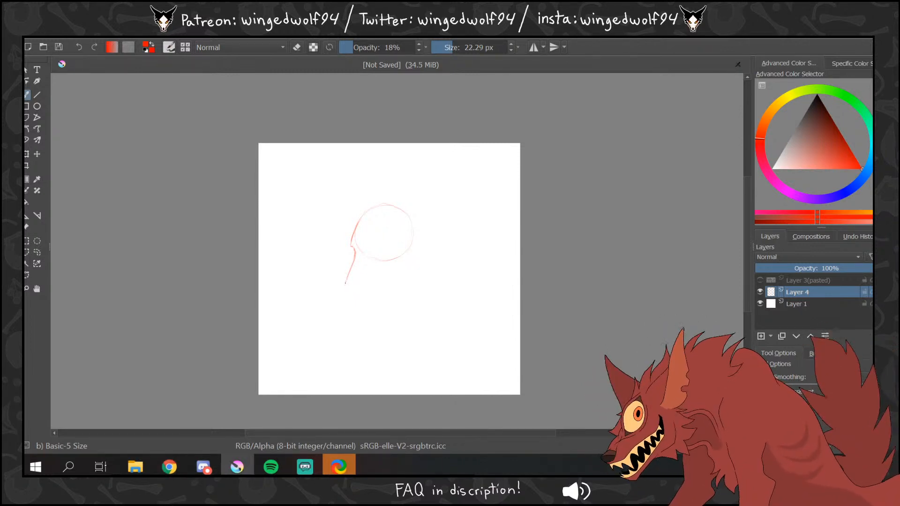
{"action": "left_click_drag", "start_coordinate": [355, 253], "coordinate": [346, 285]}
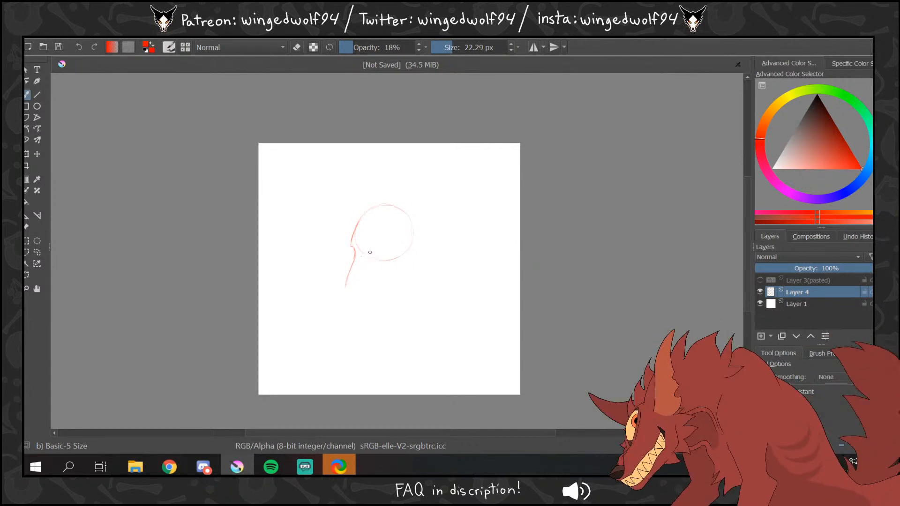
{"action": "left_click_drag", "start_coordinate": [348, 281], "coordinate": [344, 288]}
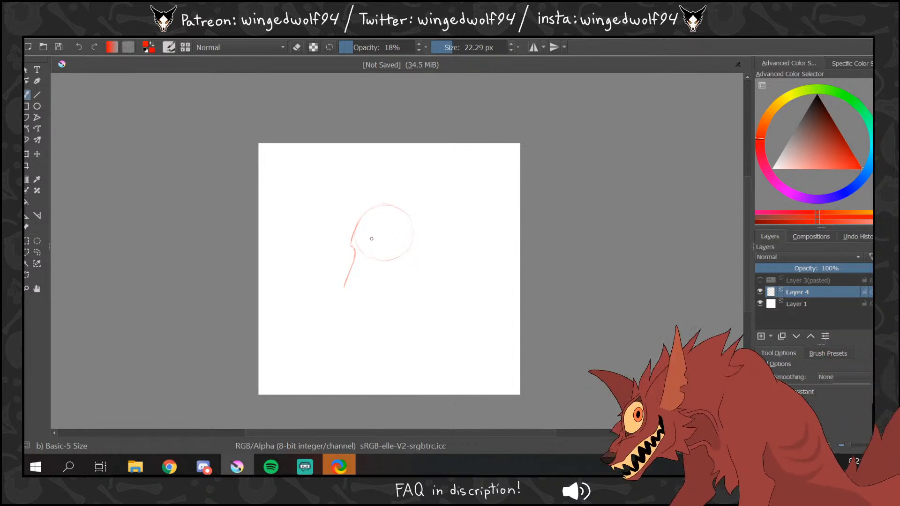
- Replace the head-circle sketch layer with a new empty layer and sketch the creature's eye near the canvas centre
{"action": "key", "text": "shift+Delete"}
{"action": "left_click", "coordinate": [763, 337]}
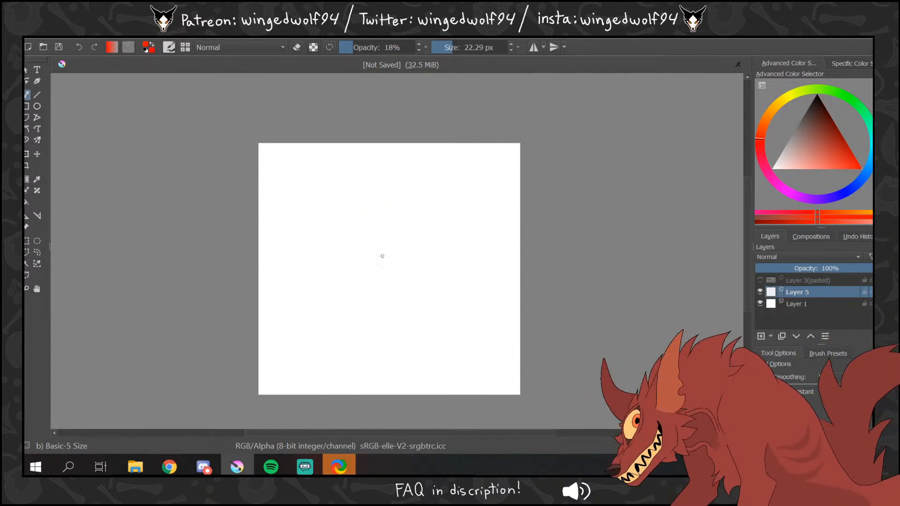
{"action": "left_click_drag", "start_coordinate": [377, 253], "coordinate": [399, 241]}
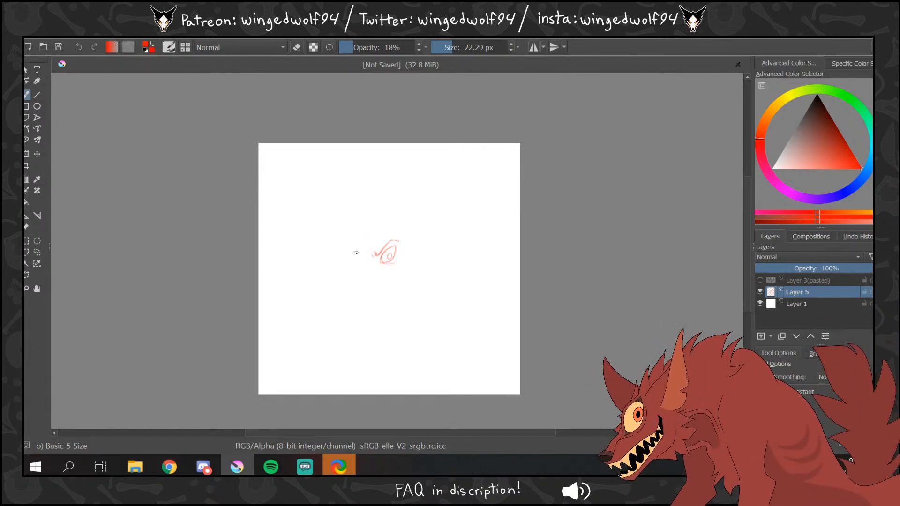
- Sketch the brow notch, the sloping muzzle bridge and the rounded nose tip to the left of the eye
{"action": "left_click_drag", "start_coordinate": [355, 250], "coordinate": [357, 255]}
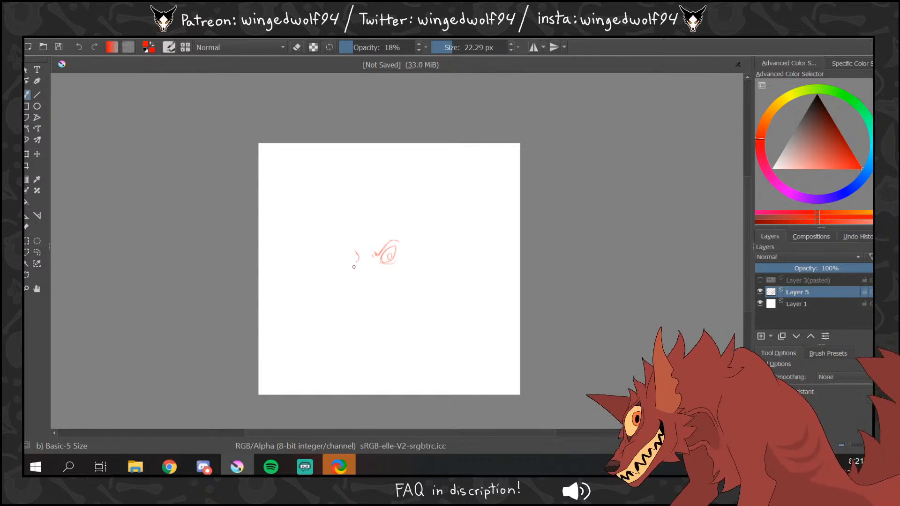
{"action": "left_click_drag", "start_coordinate": [357, 258], "coordinate": [349, 281]}
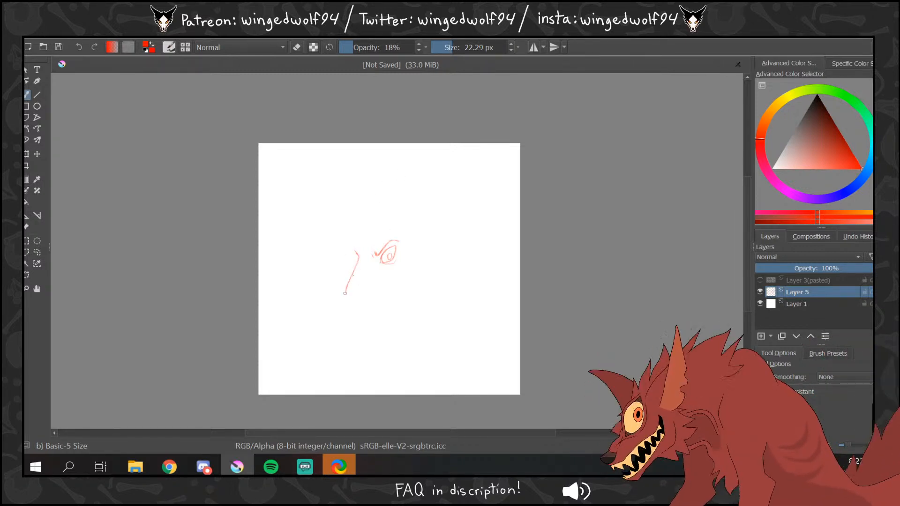
{"action": "key", "text": "ctrl+z"}
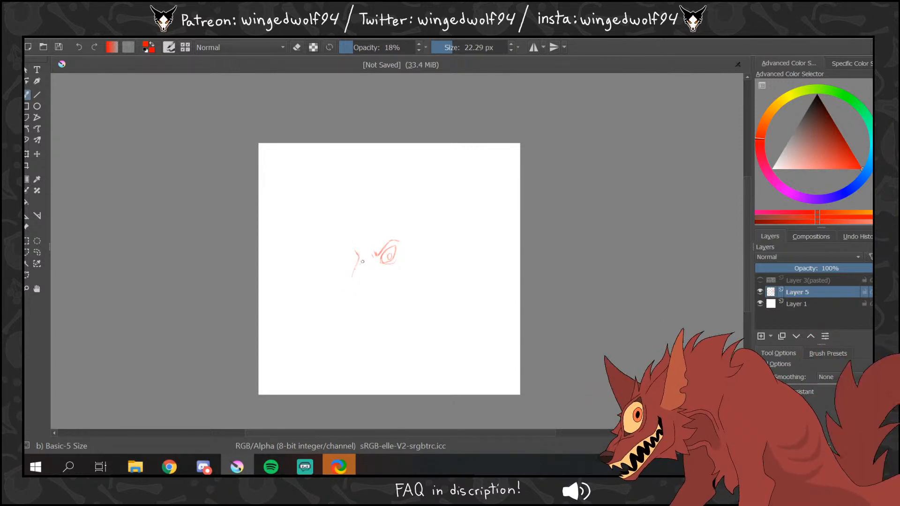
{"action": "left_click_drag", "start_coordinate": [352, 276], "coordinate": [344, 289]}
{"action": "key", "text": "ctrl+z"}
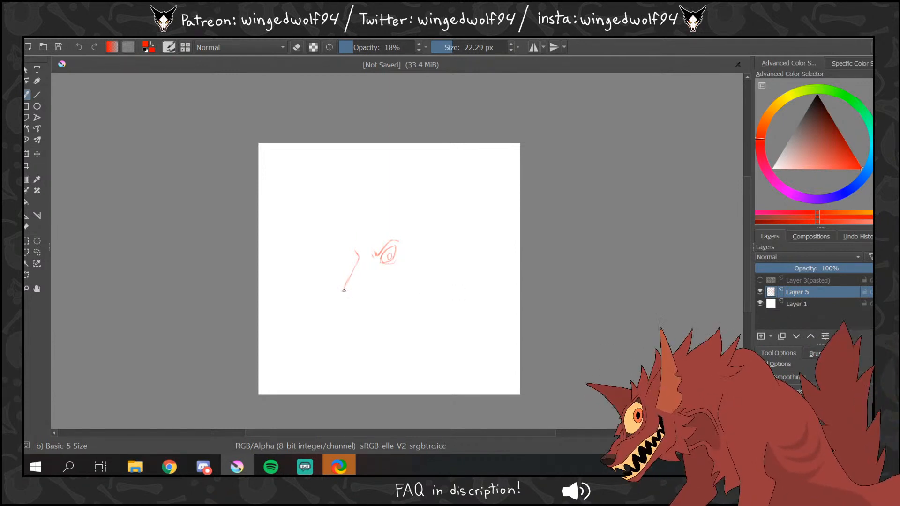
{"action": "left_click_drag", "start_coordinate": [345, 289], "coordinate": [354, 302]}
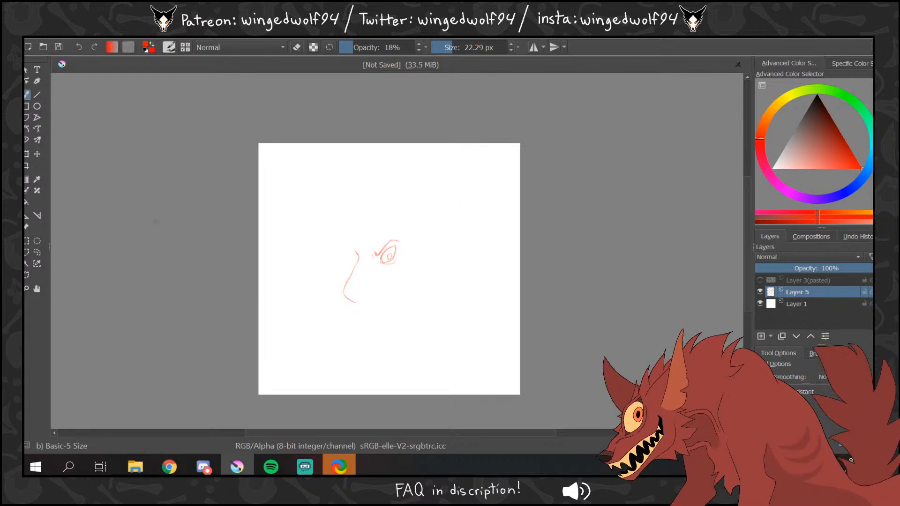
- Select the eye with a freehand outline and rotate it slightly counter-clockwise
{"action": "left_click", "coordinate": [37, 252]}
{"action": "mouse_move", "coordinate": [369, 243]}
{"action": "left_mouse_down"}
{"action": "mouse_move", "coordinate": [379, 258]}
{"action": "mouse_move", "coordinate": [393, 244]}
{"action": "mouse_move", "coordinate": [369, 225]}
{"action": "left_mouse_up"}
{"action": "key", "text": "ctrl+t"}
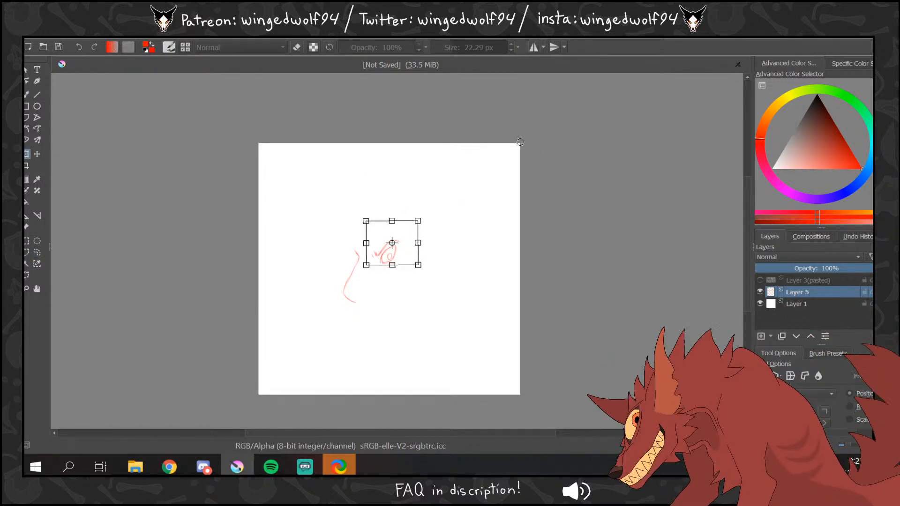
{"action": "left_click_drag", "start_coordinate": [520, 142], "coordinate": [517, 149]}
{"action": "left_click_drag", "start_coordinate": [400, 229], "coordinate": [402, 227]}
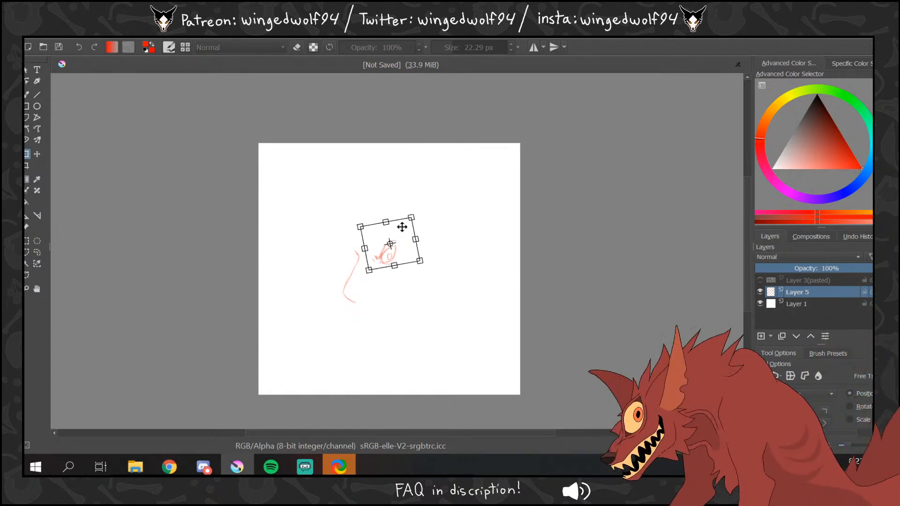
{"action": "key", "text": "Return"}
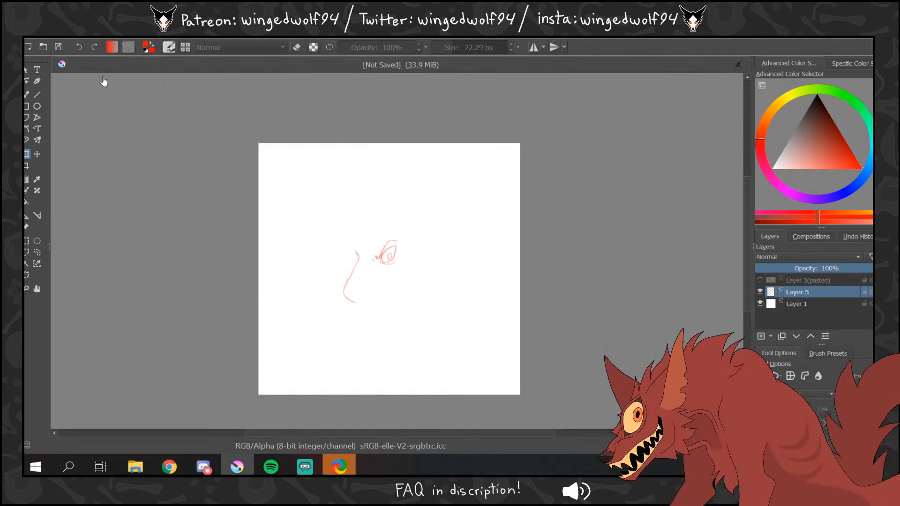
- Sketch the nostril and the mouth line running back beneath the eye, and outline the lower jaw
{"action": "key", "text": "b"}
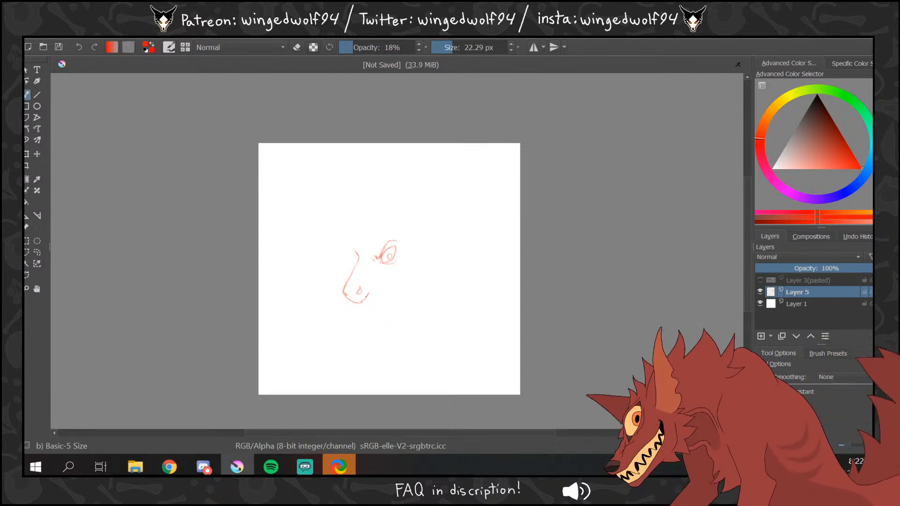
{"action": "left_click_drag", "start_coordinate": [366, 296], "coordinate": [371, 290]}
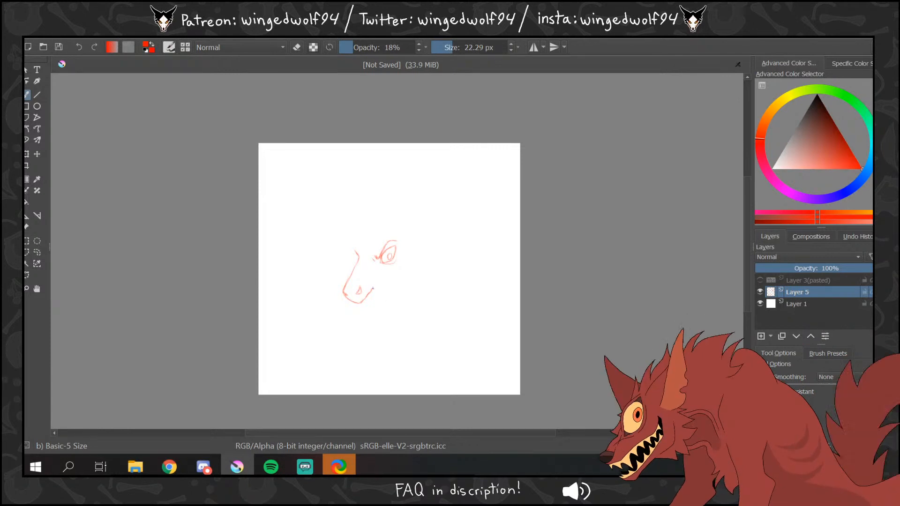
{"action": "left_click_drag", "start_coordinate": [376, 283], "coordinate": [402, 262]}
{"action": "key", "text": "ctrl+z"}
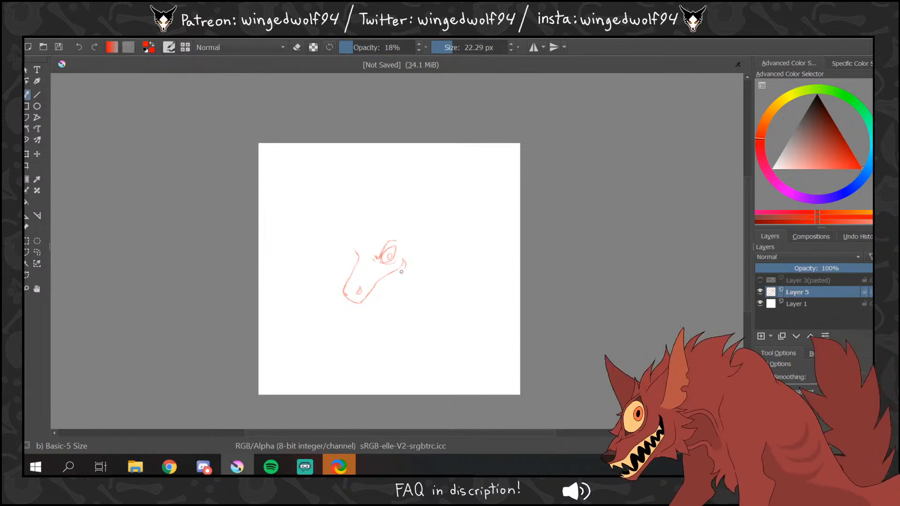
{"action": "left_click_drag", "start_coordinate": [399, 281], "coordinate": [379, 310]}
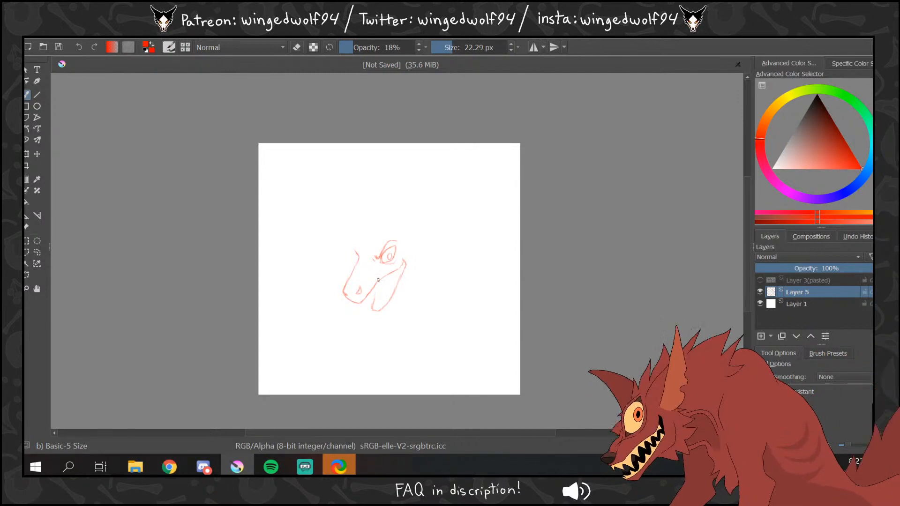
- Rotate the whole head sketch slightly clockwise and move it up and to the left on the canvas
{"action": "left_click", "coordinate": [27, 153]}
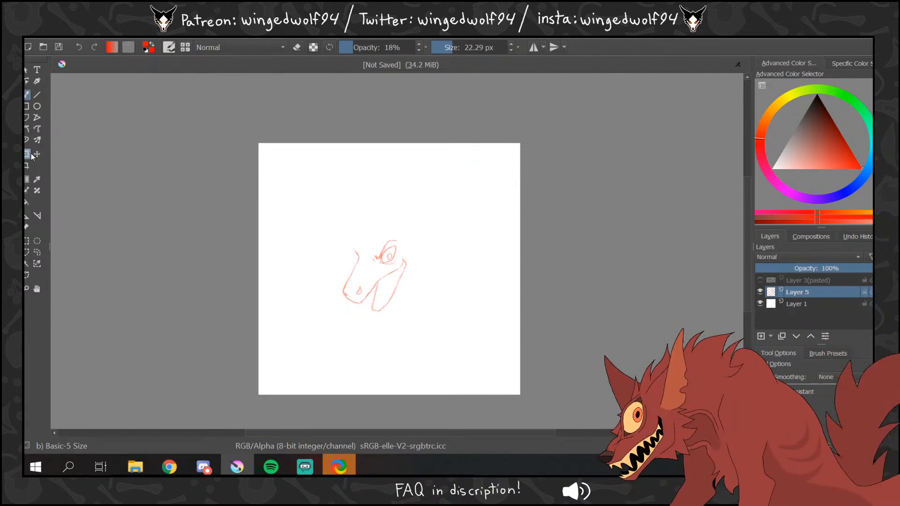
{"action": "mouse_move", "coordinate": [525, 185]}
{"action": "left_mouse_down"}
{"action": "mouse_move", "coordinate": [526, 227]}
{"action": "mouse_move", "coordinate": [520, 217]}
{"action": "left_mouse_up"}
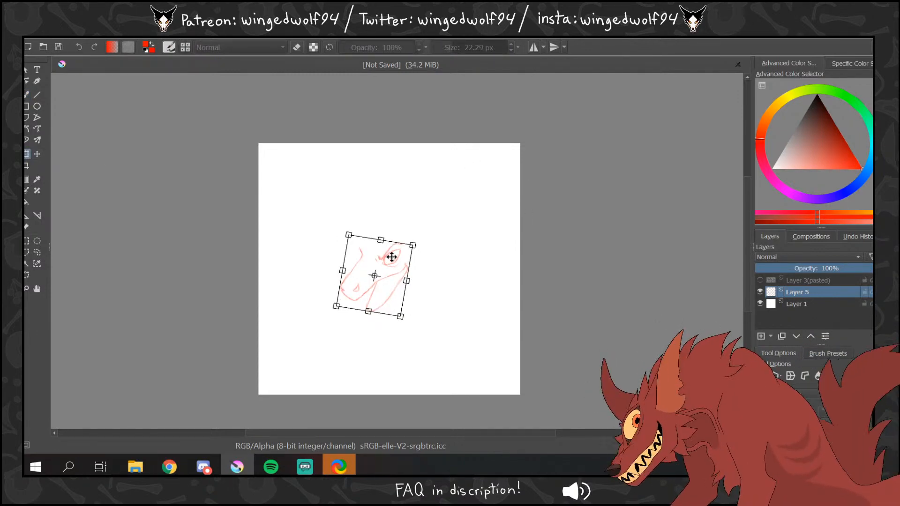
{"action": "left_click_drag", "start_coordinate": [392, 257], "coordinate": [371, 218]}
{"action": "left_click", "coordinate": [27, 95]}
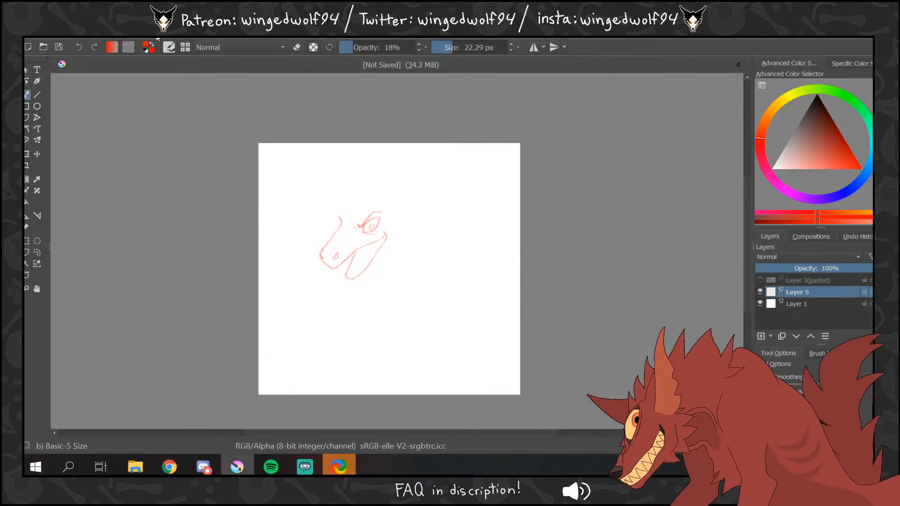
{"action": "left_click", "coordinate": [150, 38]}
{"action": "left_click", "coordinate": [591, 167]}
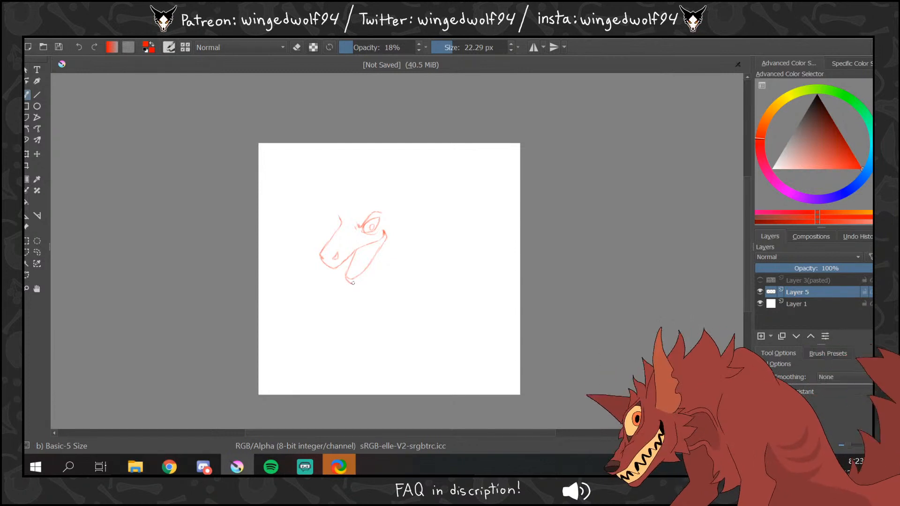
- Sketch the jaw's underside and carry it up to the back of the cheek, and touch up the brow notch
{"action": "left_click_drag", "start_coordinate": [357, 284], "coordinate": [370, 276]}
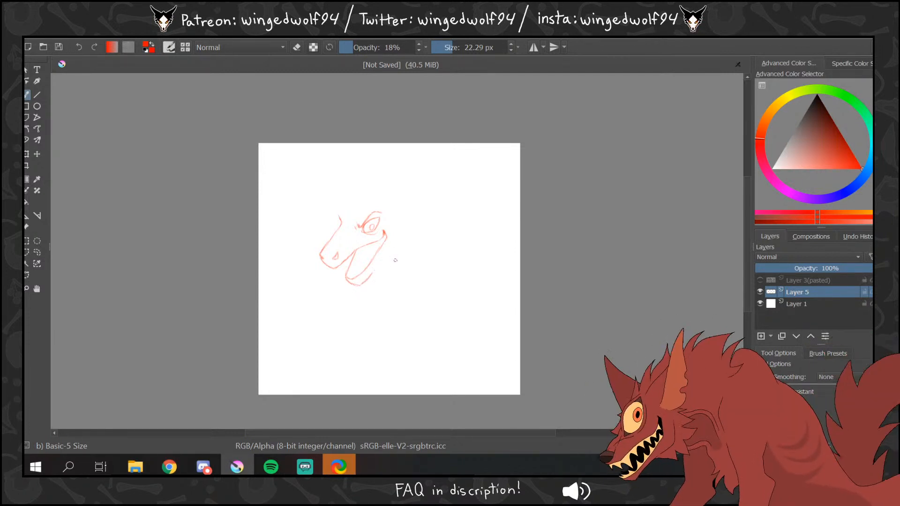
{"action": "mouse_move", "coordinate": [374, 270]}
{"action": "left_mouse_down"}
{"action": "mouse_move", "coordinate": [395, 256]}
{"action": "mouse_move", "coordinate": [380, 266]}
{"action": "mouse_move", "coordinate": [398, 224]}
{"action": "left_mouse_up"}
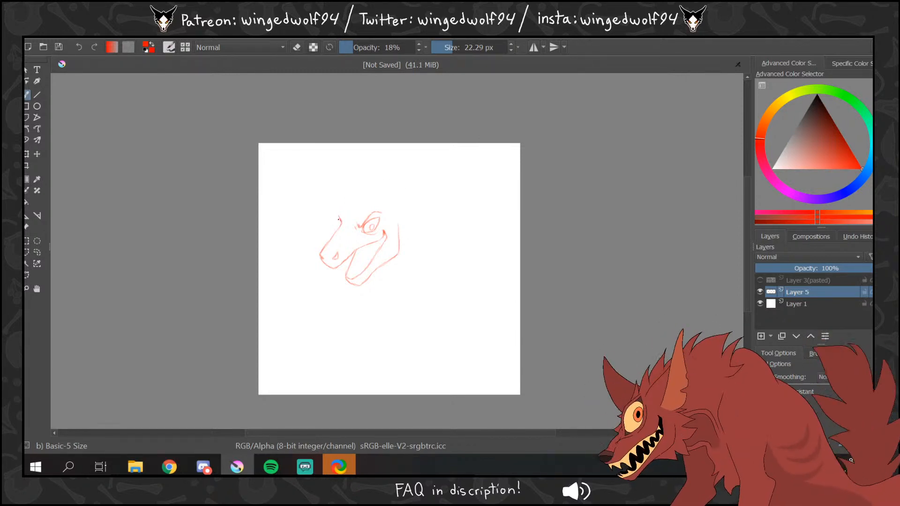
{"action": "key", "text": "e"}
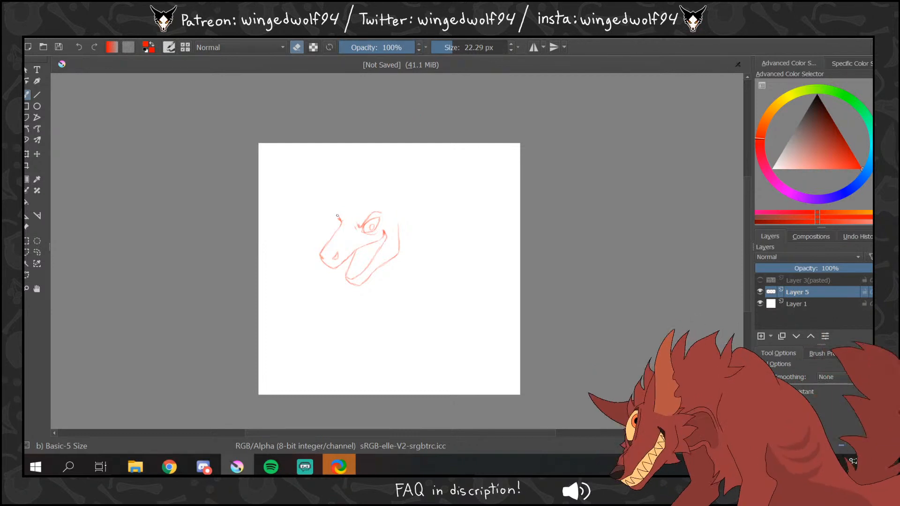
{"action": "key", "text": "e"}
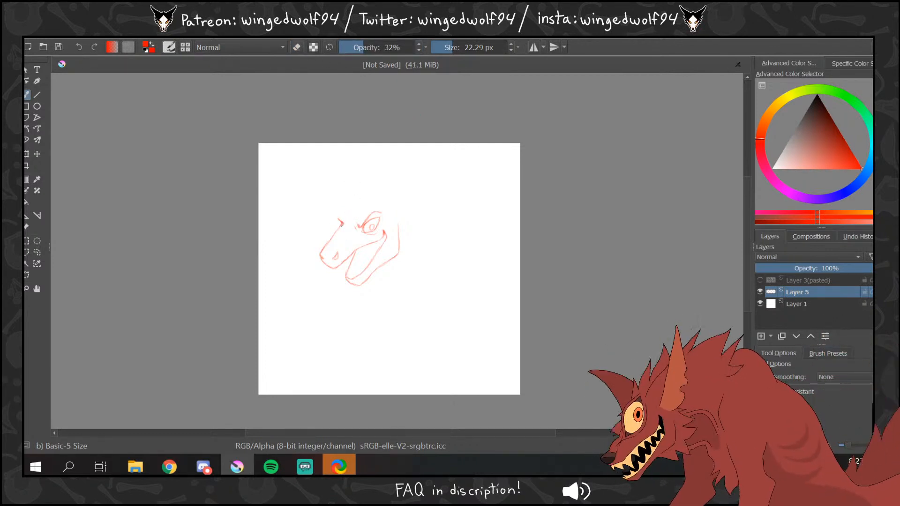
{"action": "left_click_drag", "start_coordinate": [344, 219], "coordinate": [342, 221]}
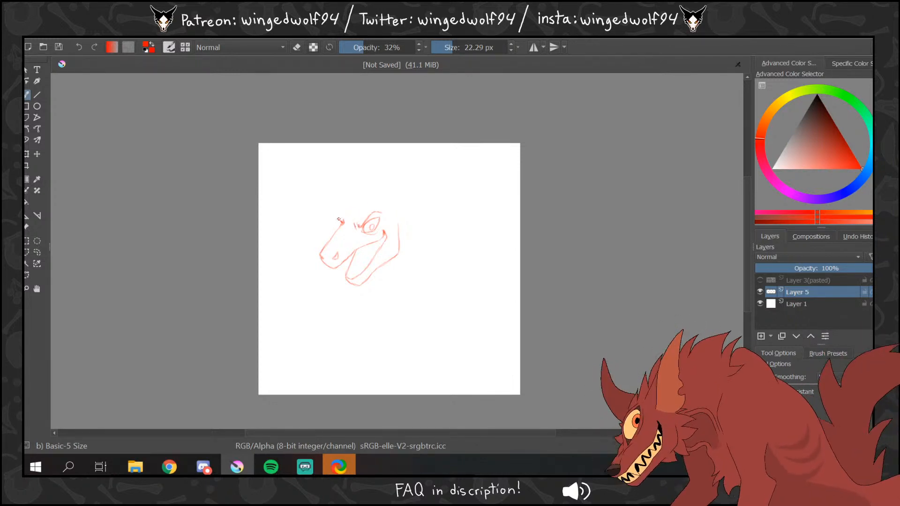
- Sketch the rounded skull from the brow notch over the eye to the back of the head
{"action": "mouse_move", "coordinate": [339, 216]}
{"action": "left_mouse_down"}
{"action": "mouse_move", "coordinate": [368, 191]}
{"action": "mouse_move", "coordinate": [384, 190]}
{"action": "mouse_move", "coordinate": [398, 220]}
{"action": "left_mouse_up"}
{"action": "key", "text": "ctrl+z"}
{"action": "left_click_drag", "start_coordinate": [381, 190], "coordinate": [399, 214]}
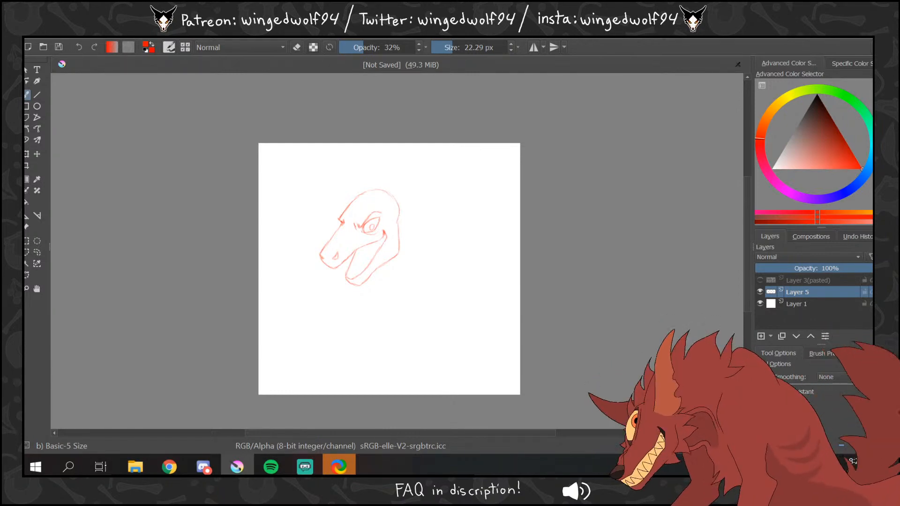
- Mirror the image horizontally to erase the stray lines at the brow notch, and mirror it back
{"action": "left_click", "coordinate": [94, 33]}
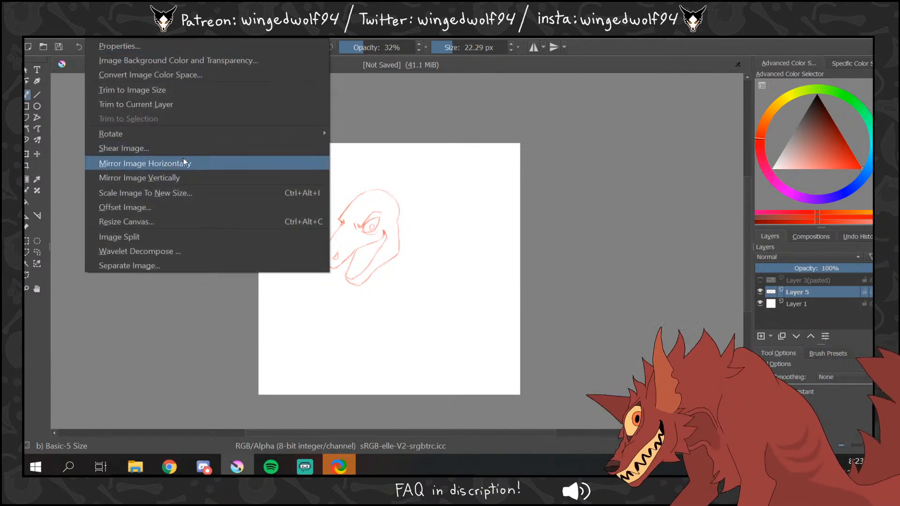
{"action": "left_click", "coordinate": [183, 163]}
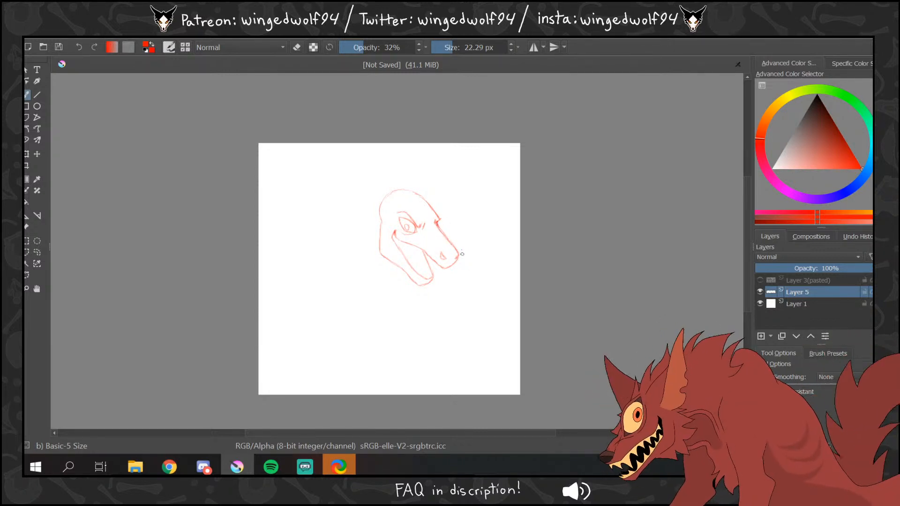
{"action": "key", "text": "e"}
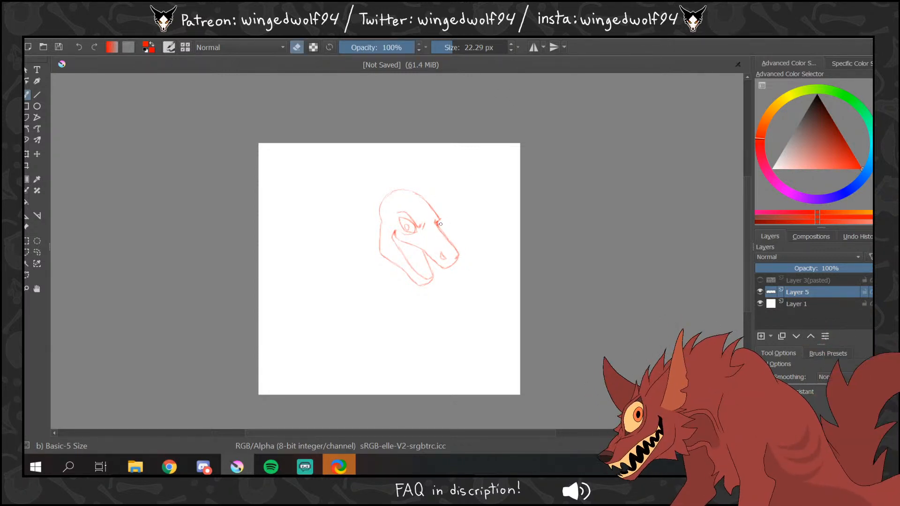
{"action": "left_click_drag", "start_coordinate": [441, 224], "coordinate": [443, 231]}
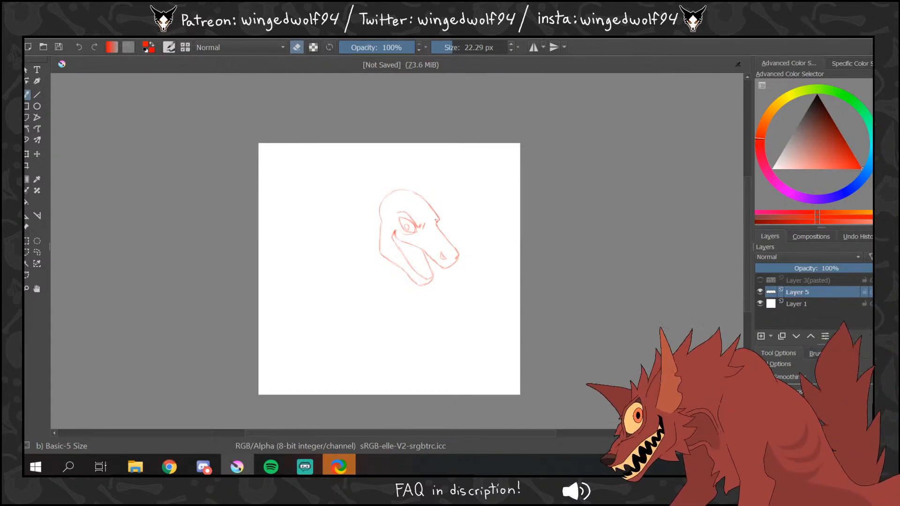
{"action": "left_click", "coordinate": [96, 38]}
{"action": "left_click", "coordinate": [164, 163]}
{"action": "key", "text": "e"}
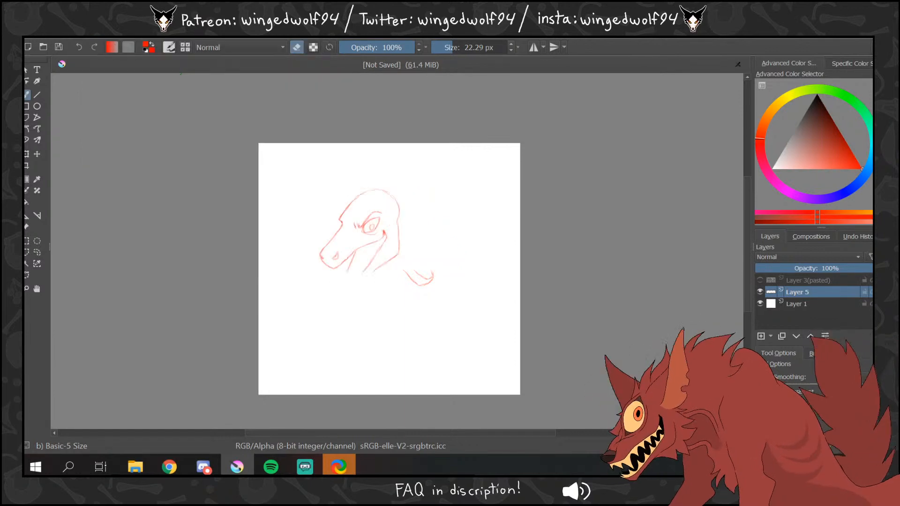
- Set the brush opacity to 22% and move the head sketch slightly down and to the left
{"action": "left_click_drag", "start_coordinate": [346, 47], "coordinate": [356, 47]}
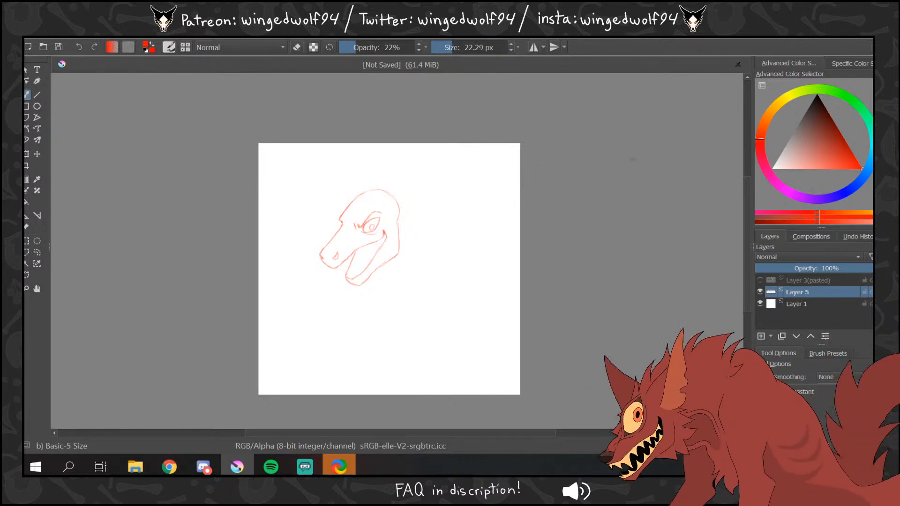
{"action": "left_click", "coordinate": [26, 154]}
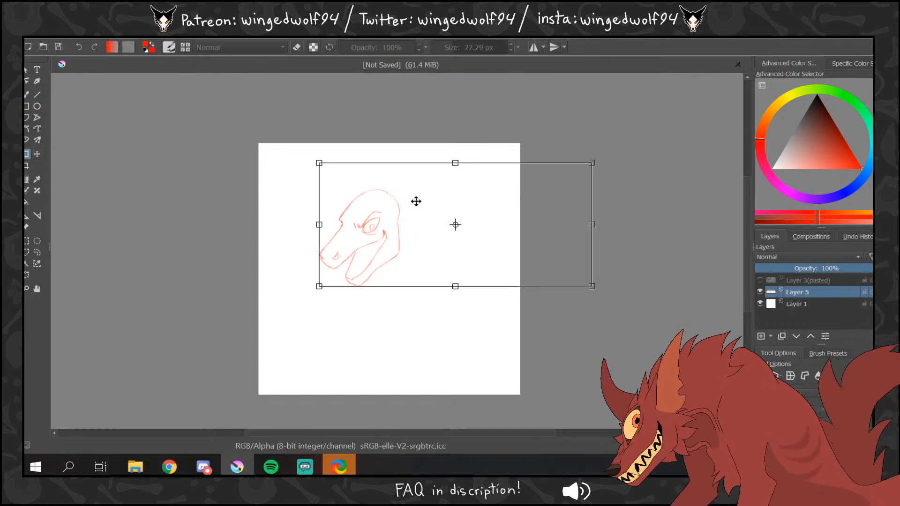
{"action": "left_click_drag", "start_coordinate": [416, 201], "coordinate": [394, 207]}
{"action": "left_click", "coordinate": [27, 95]}
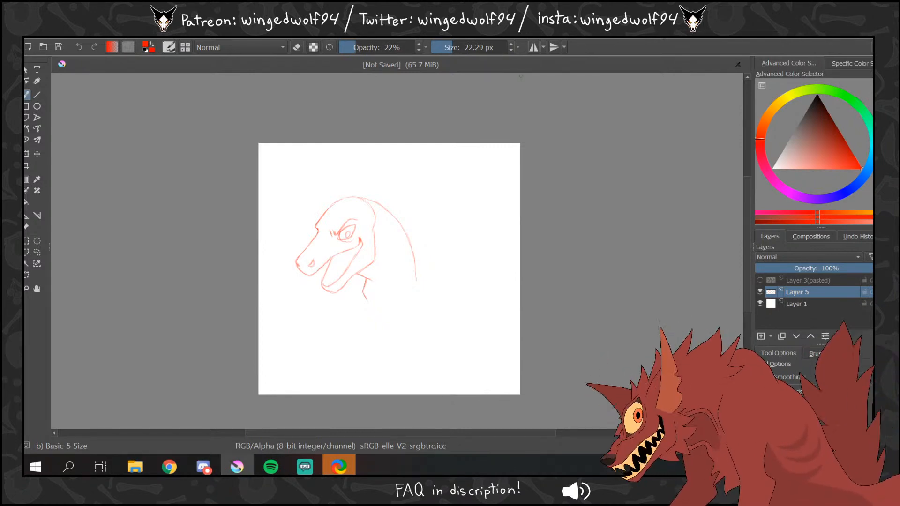
- Show the pasted reference layer, examine the character's design up close, and hide the layer again
{"action": "left_click", "coordinate": [760, 281]}
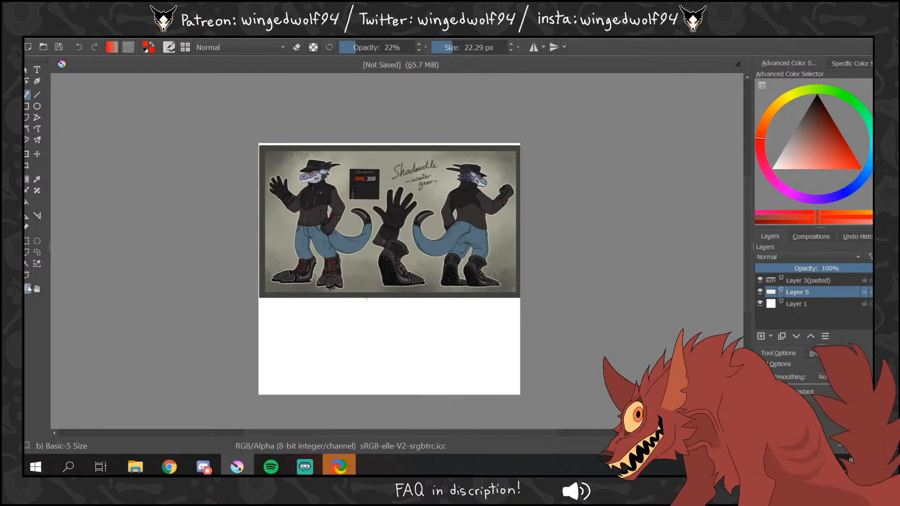
{"action": "left_click", "coordinate": [27, 288]}
{"action": "left_click_drag", "start_coordinate": [382, 267], "coordinate": [491, 304]}
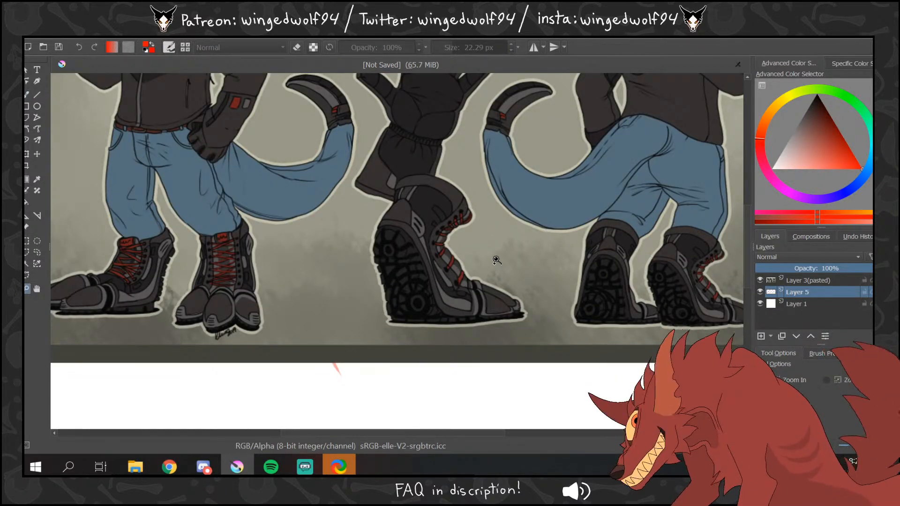
{"action": "scroll", "coordinate": [504, 262], "scroll_direction": "down", "scroll_amount": 2}
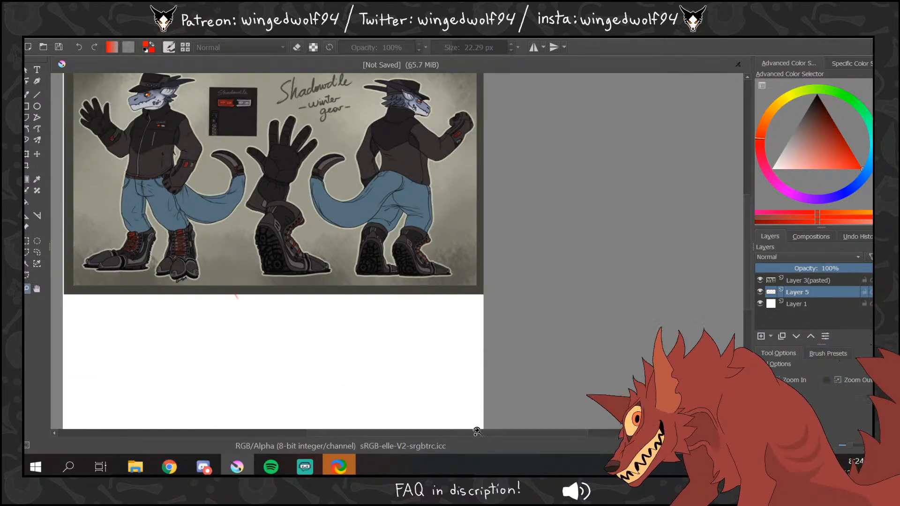
{"action": "left_click_drag", "start_coordinate": [476, 432], "coordinate": [417, 433]}
{"action": "left_click", "coordinate": [760, 280]}
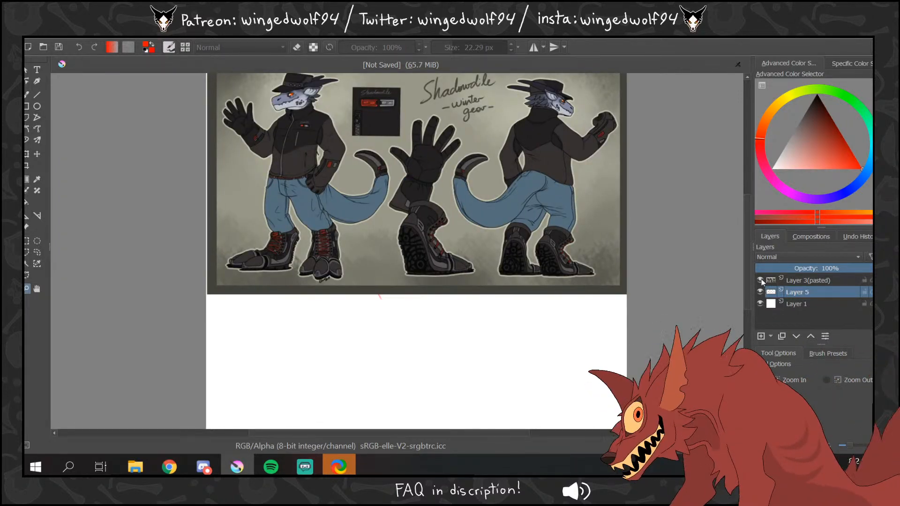
{"action": "scroll", "coordinate": [559, 280], "scroll_direction": "down", "scroll_amount": 1}
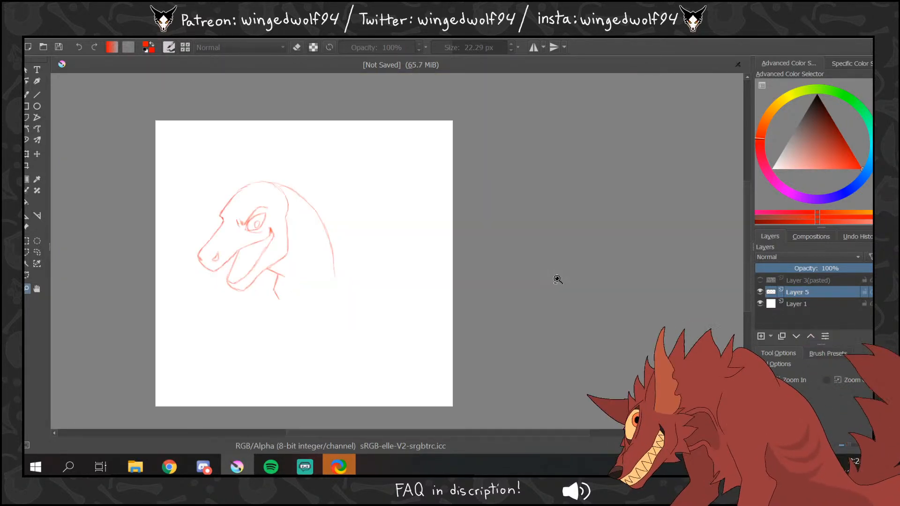
{"action": "left_click", "coordinate": [32, 96]}
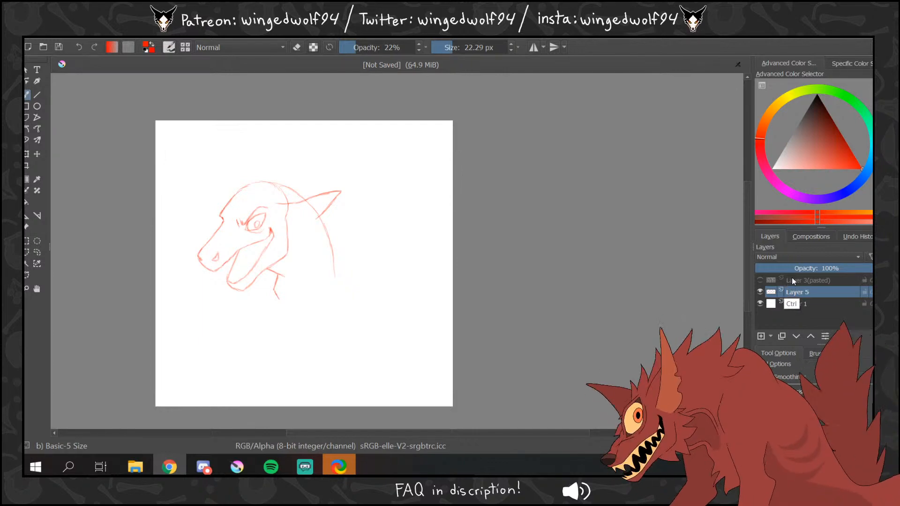
{"action": "left_click_drag", "start_coordinate": [415, 257], "coordinate": [453, 305]}
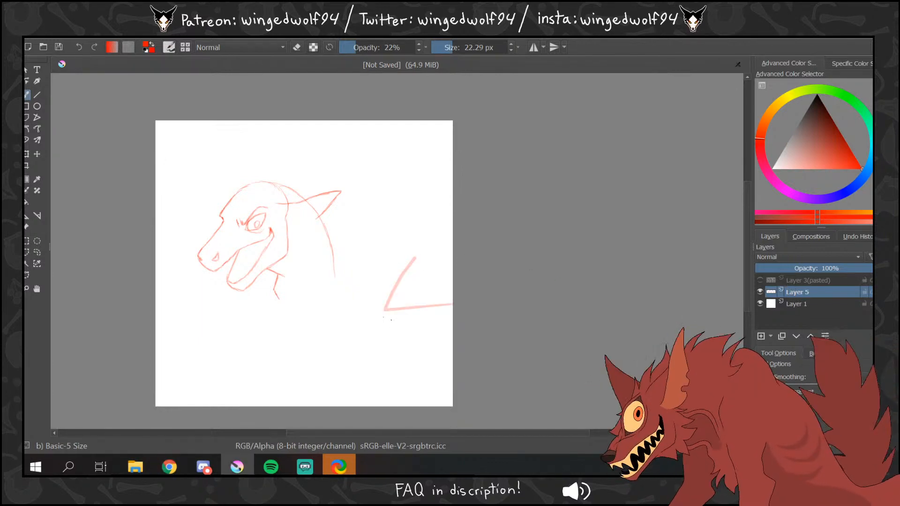
{"action": "left_click_drag", "start_coordinate": [384, 318], "coordinate": [213, 288]}
{"action": "key", "text": "ctrl+z"}
{"action": "key", "text": "ctrl+z"}
{"action": "key", "text": "ctrl+z"}
{"action": "key", "text": "ctrl+z"}
{"action": "key", "text": "ctrl+z"}
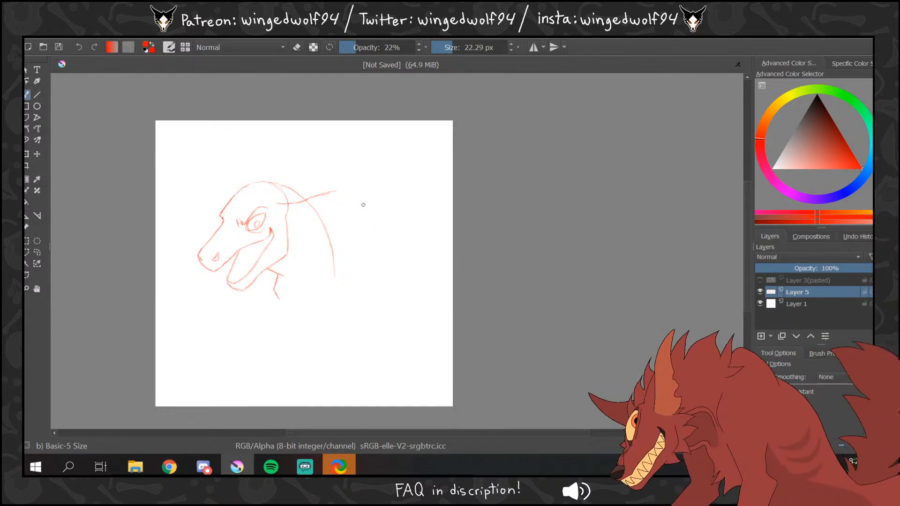
{"action": "key", "text": "ctrl+z"}
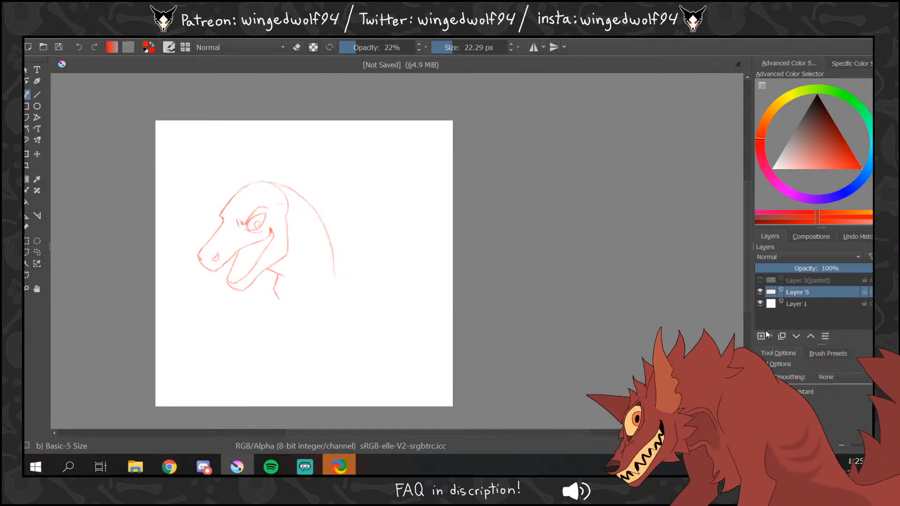
- Add a new layer above the head sketch and draw a pointed ear sweeping back from the head
{"action": "left_click", "coordinate": [762, 336]}
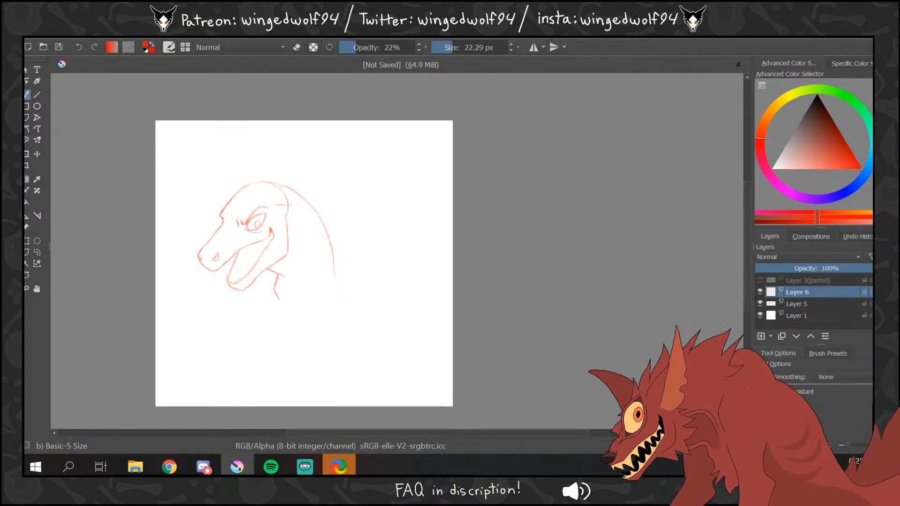
{"action": "left_click_drag", "start_coordinate": [288, 205], "coordinate": [344, 196]}
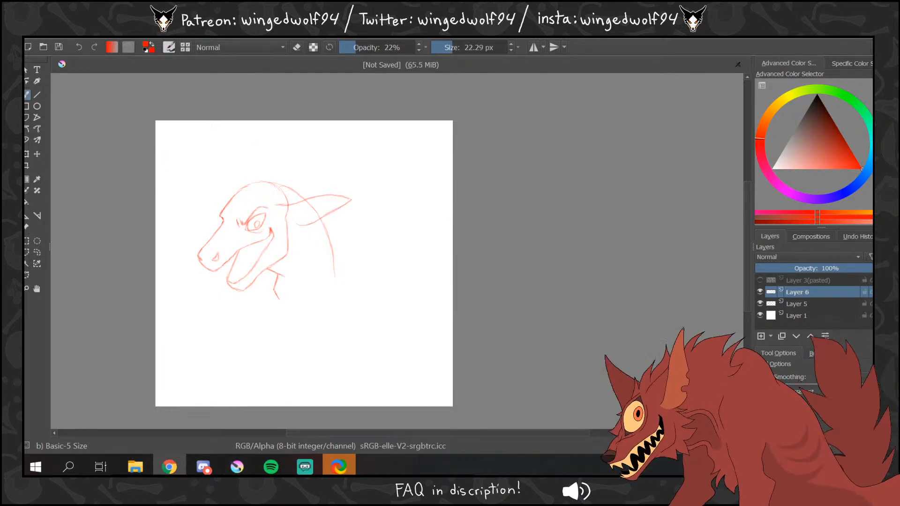
{"action": "left_click_drag", "start_coordinate": [302, 224], "coordinate": [285, 219]}
{"action": "key", "text": "ctrl+z"}
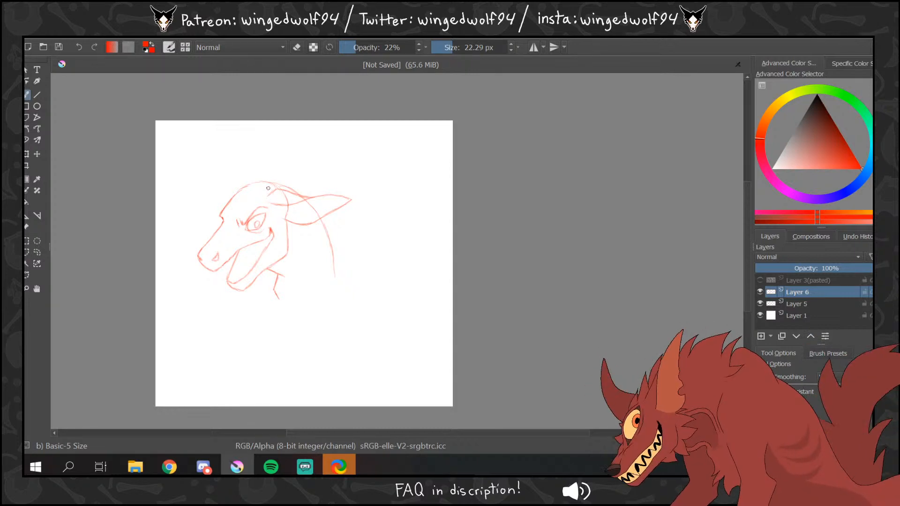
- Rotate the ear slightly counter-clockwise and shift it a little to the right
{"action": "key", "text": "ctrl+t"}
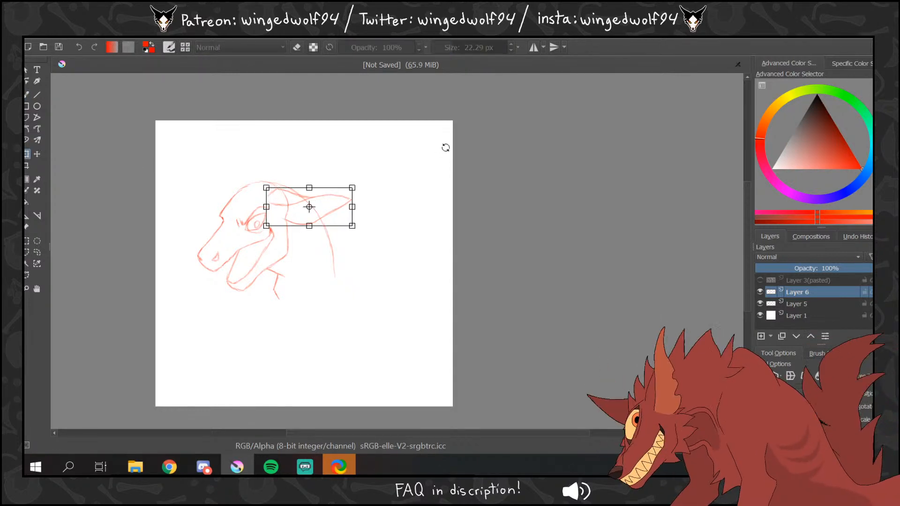
{"action": "left_click_drag", "start_coordinate": [444, 146], "coordinate": [438, 130]}
{"action": "left_click_drag", "start_coordinate": [321, 203], "coordinate": [329, 204]}
{"action": "left_click", "coordinate": [155, 39]}
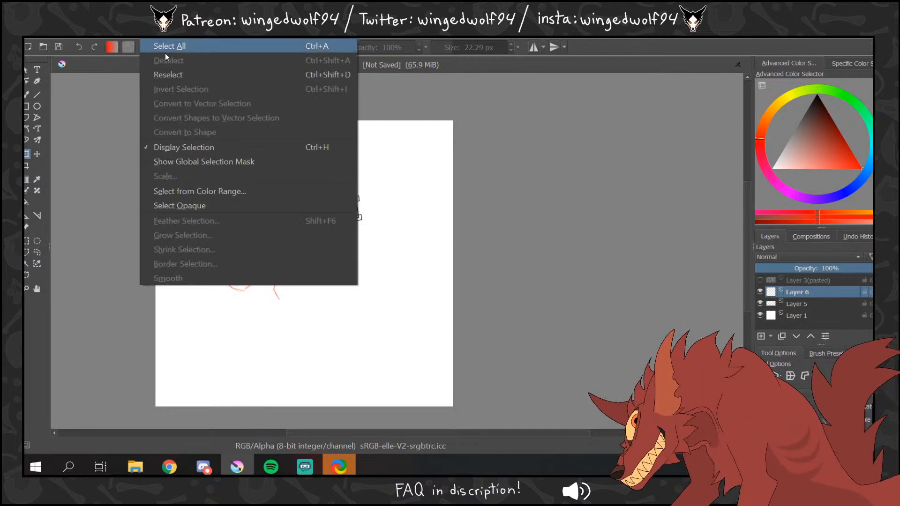
{"action": "left_click", "coordinate": [27, 94]}
- Erase the head and neck lines on Layer 5 that run through the ear
{"action": "key", "text": "e"}
{"action": "left_click", "coordinate": [809, 302]}
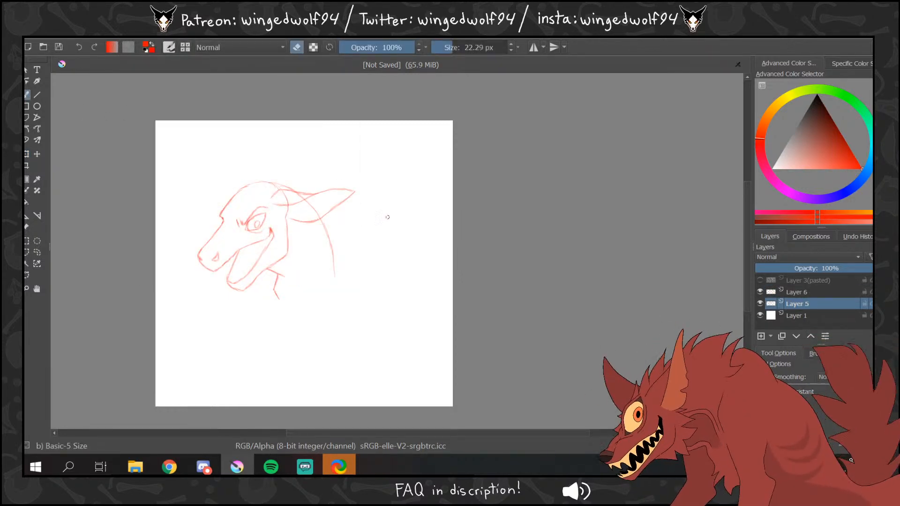
{"action": "mouse_move", "coordinate": [301, 197]}
{"action": "left_mouse_down"}
{"action": "mouse_move", "coordinate": [316, 211]}
{"action": "mouse_move", "coordinate": [288, 203]}
{"action": "left_mouse_up"}
{"action": "key", "text": "e"}
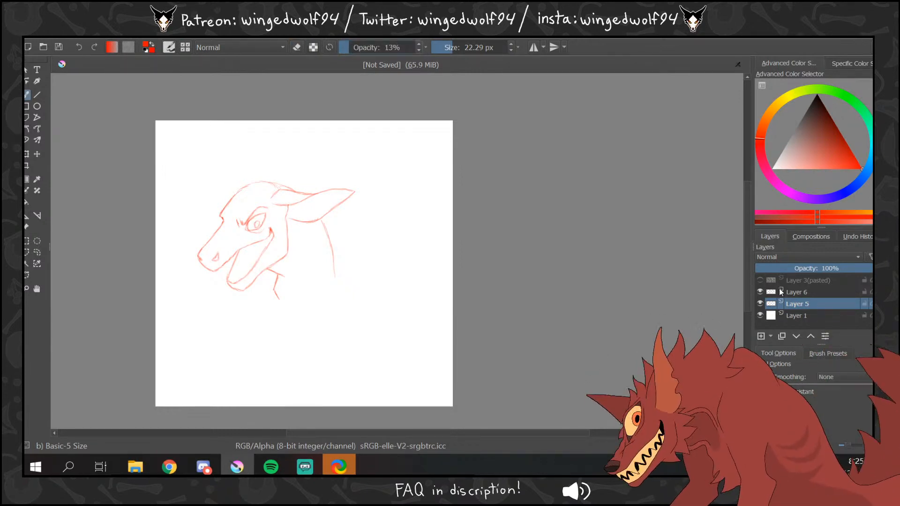
- Merge the ear layer down into Layer 5 and add a new empty layer above it
{"action": "left_click", "coordinate": [767, 295]}
{"action": "key", "text": "ctrl+e"}
{"action": "left_click", "coordinate": [761, 336]}
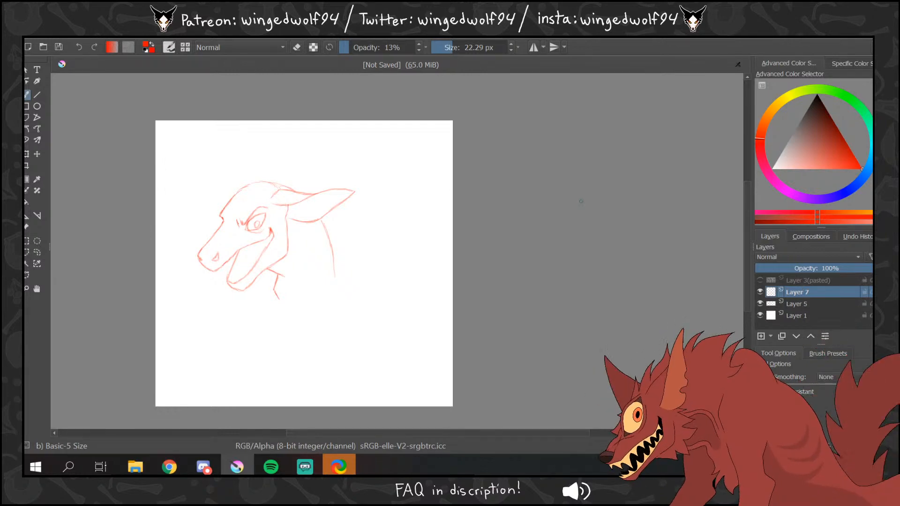
- Move the Layer 5 head sketch slightly down the canvas and make Layer 7 the active drawing layer
{"action": "key", "text": "ctrl+t"}
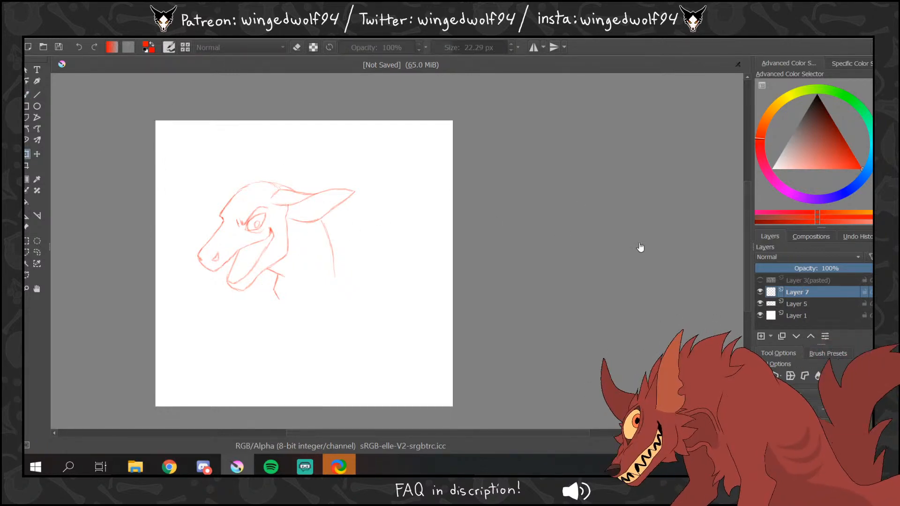
{"action": "left_click", "coordinate": [780, 304]}
{"action": "left_click_drag", "start_coordinate": [347, 237], "coordinate": [349, 265]}
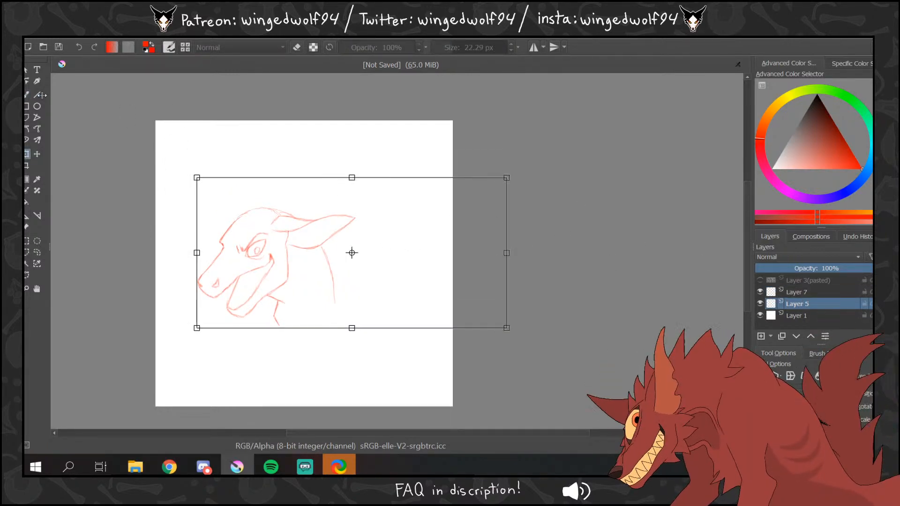
{"action": "key", "text": "Return"}
{"action": "key", "text": "b"}
{"action": "left_click", "coordinate": [181, 37]}
{"action": "left_click", "coordinate": [808, 290]}
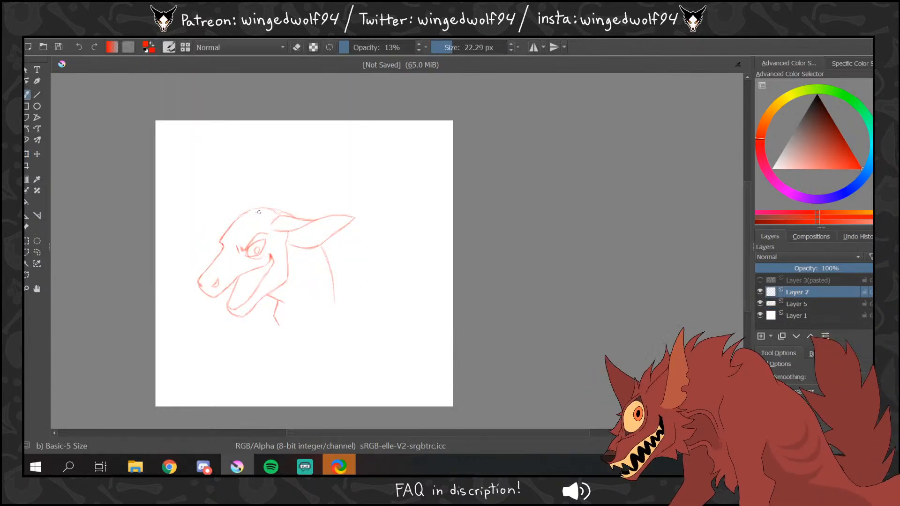
- Draw two long curved horns on Layer 7, sweeping up and back from the top of the head
{"action": "left_click_drag", "start_coordinate": [260, 207], "coordinate": [352, 162]}
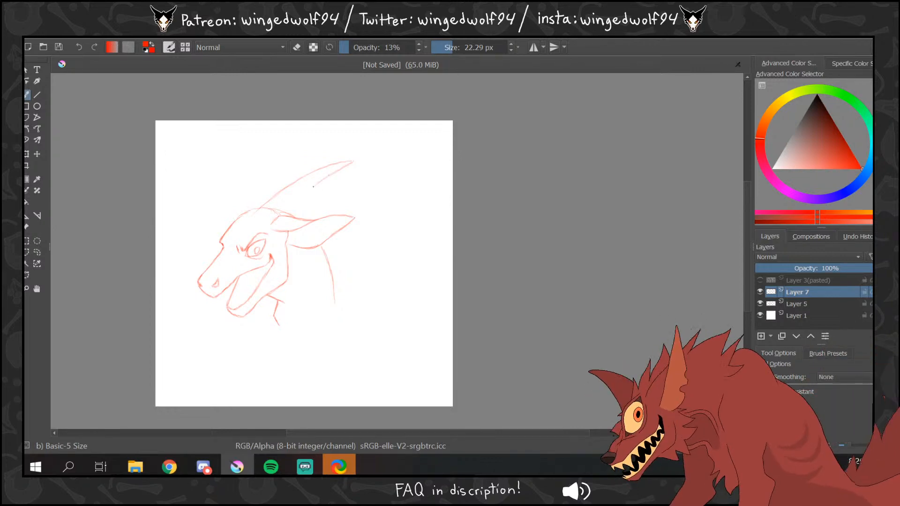
{"action": "left_click_drag", "start_coordinate": [353, 162], "coordinate": [285, 215]}
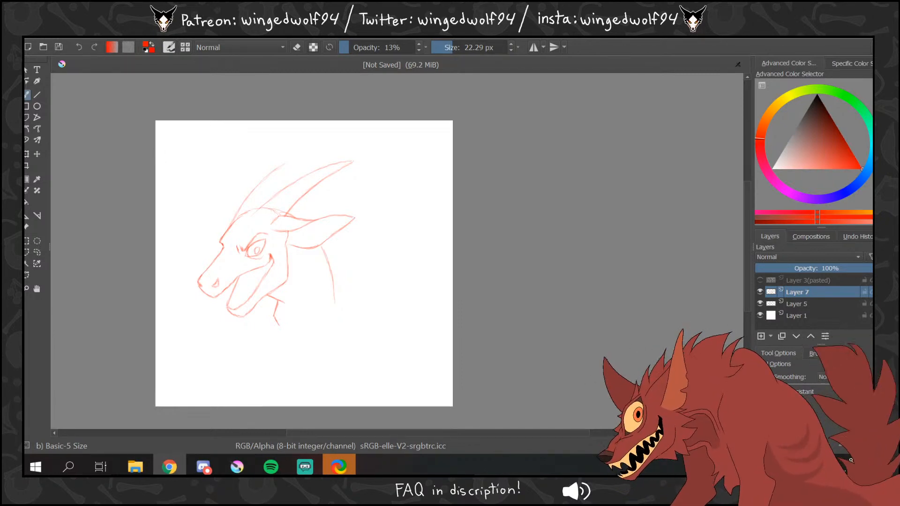
{"action": "left_click_drag", "start_coordinate": [282, 164], "coordinate": [307, 151]}
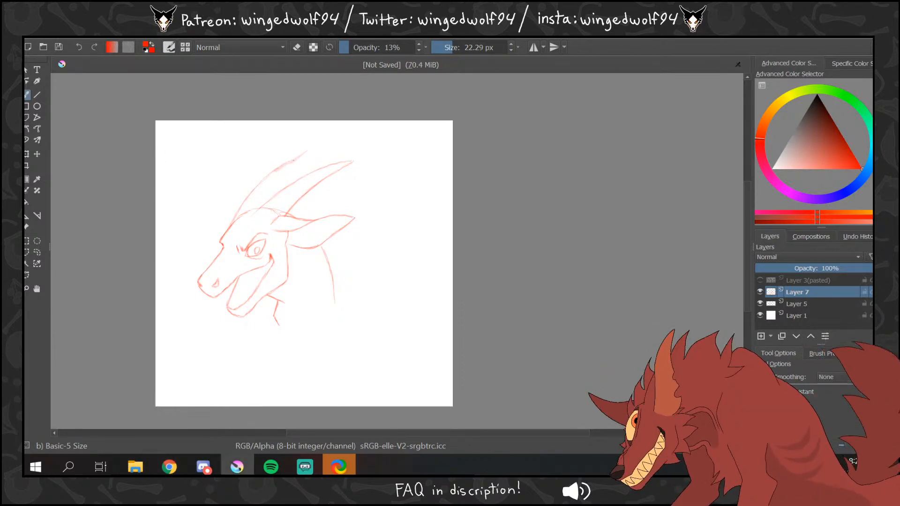
{"action": "key", "text": "ctrl+z"}
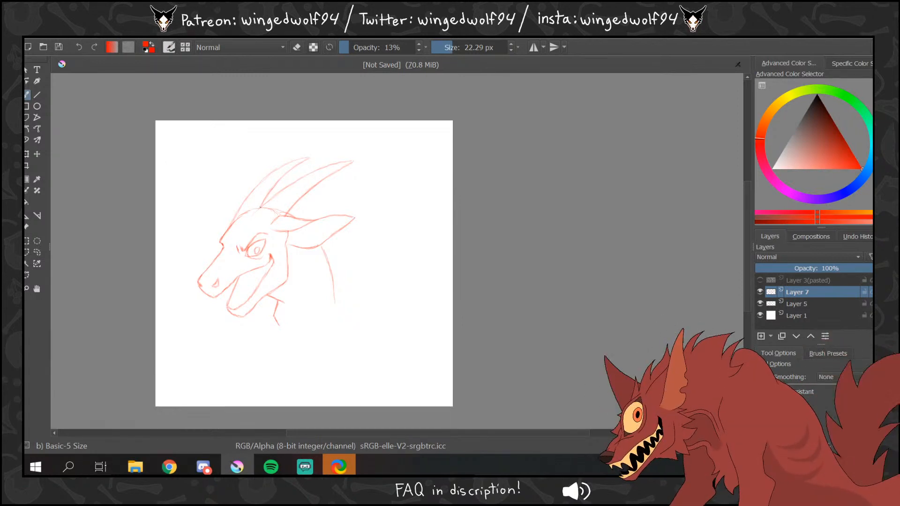
- Merge the horn layer down into Layer 5 and erase the skull outline crossing the front horn's base at 100% opacity
{"action": "left_click", "coordinate": [295, 48]}
{"action": "left_click", "coordinate": [414, 49]}
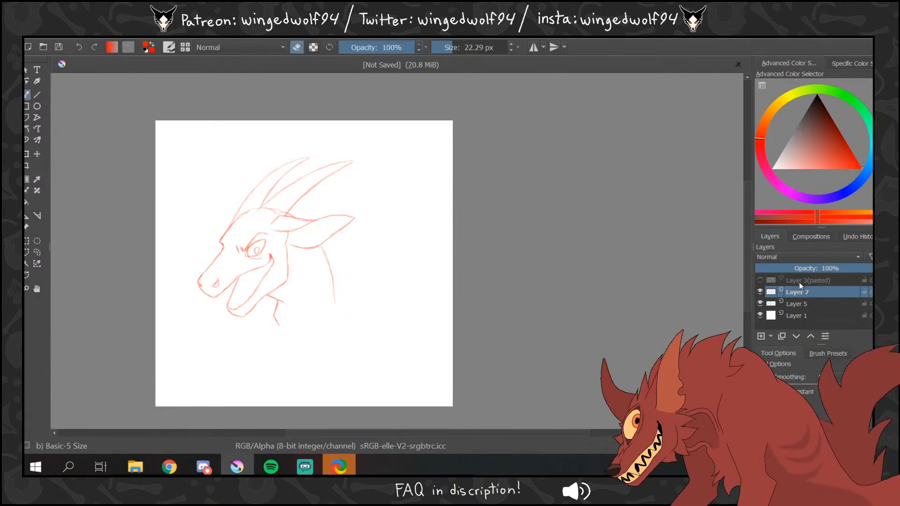
{"action": "key", "text": "ctrl+e"}
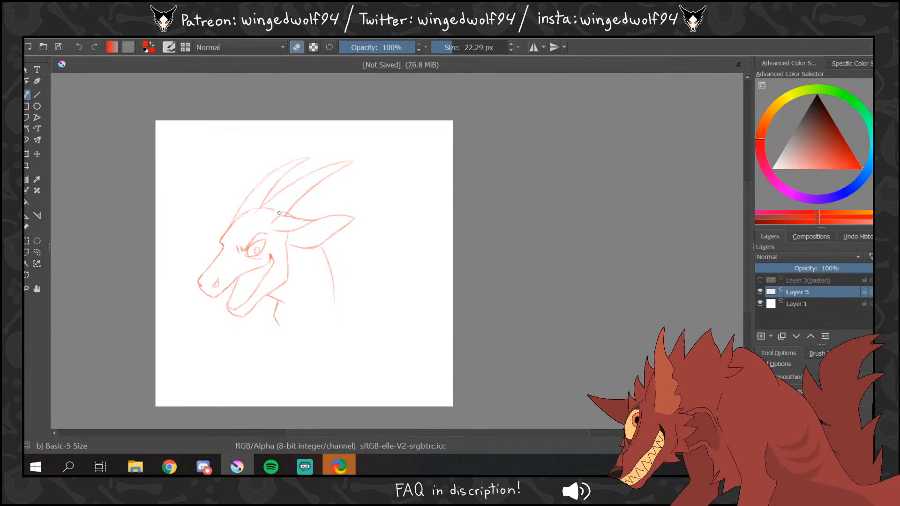
{"action": "left_click_drag", "start_coordinate": [274, 210], "coordinate": [279, 215]}
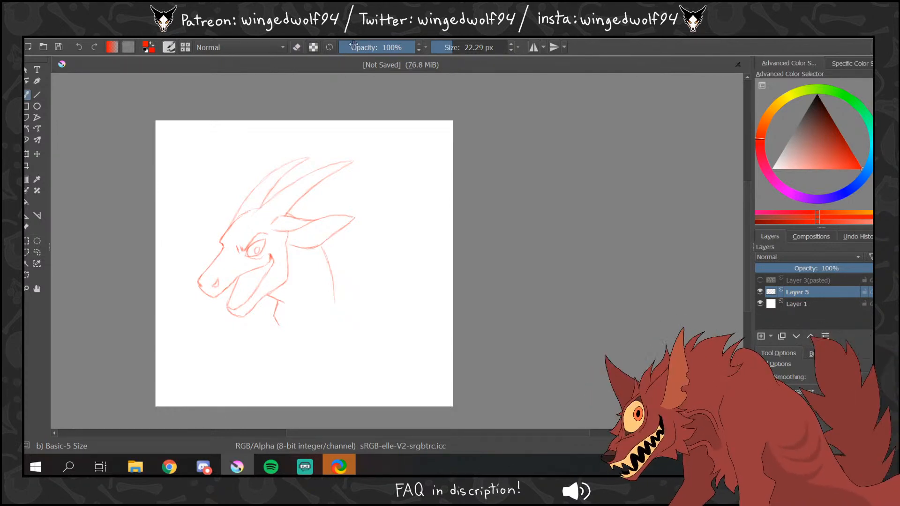
{"action": "key", "text": "e"}
{"action": "left_click", "coordinate": [761, 336]}
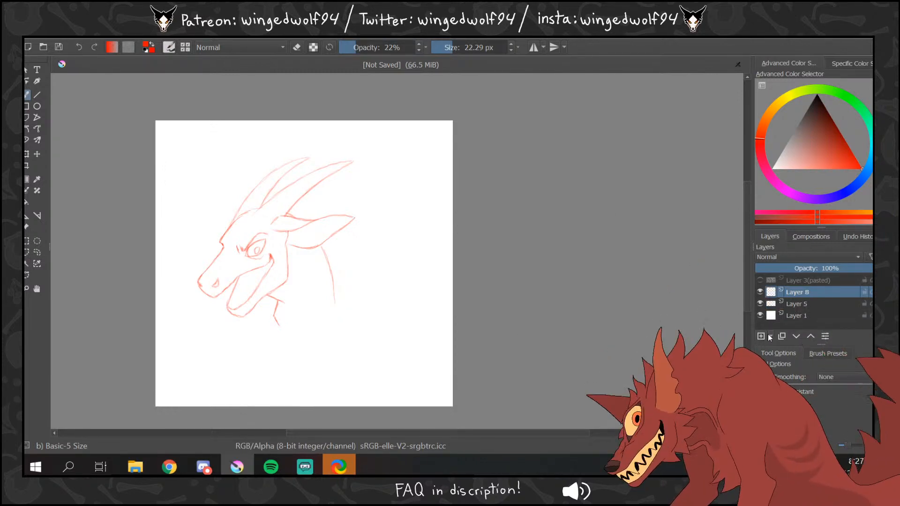
{"action": "left_click", "coordinate": [760, 292]}
{"action": "left_click", "coordinate": [761, 292]}
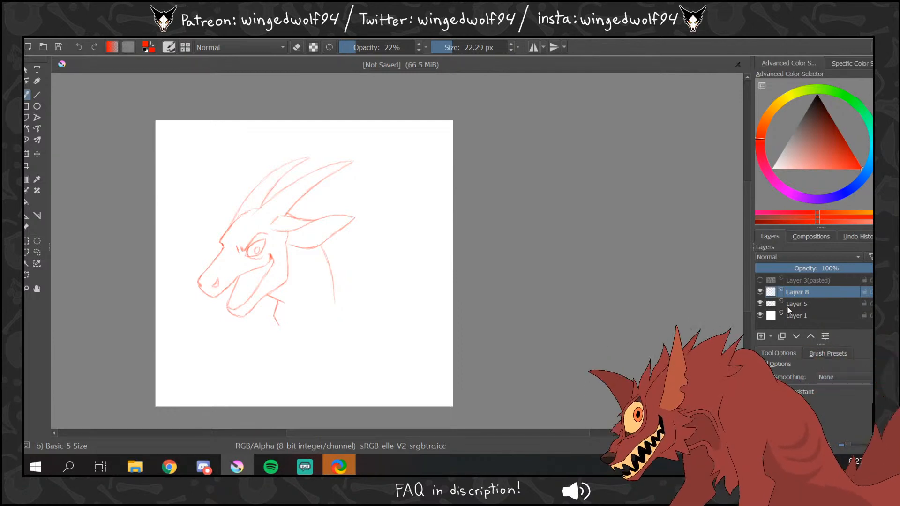
{"action": "mouse_move", "coordinate": [788, 308]}
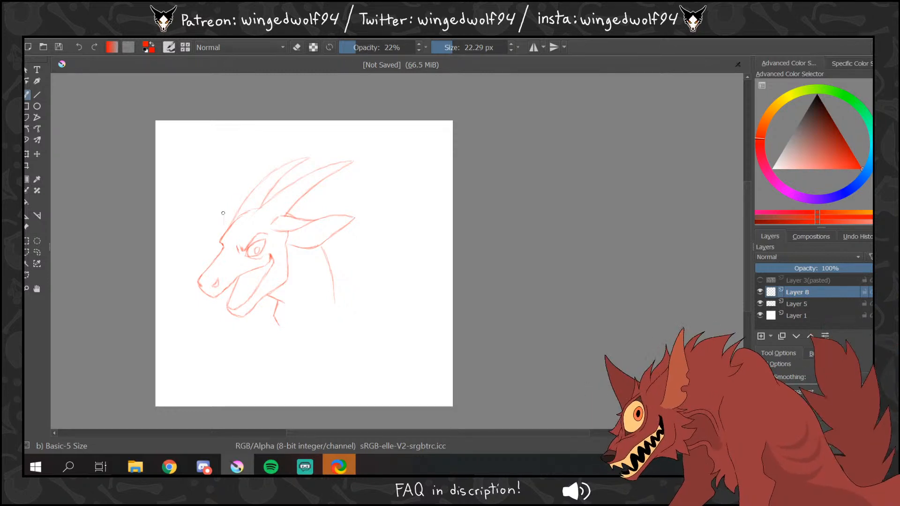
{"action": "mouse_move", "coordinate": [223, 211]}
{"action": "left_mouse_down"}
{"action": "mouse_move", "coordinate": [224, 226]}
{"action": "mouse_move", "coordinate": [223, 204]}
{"action": "left_mouse_up"}
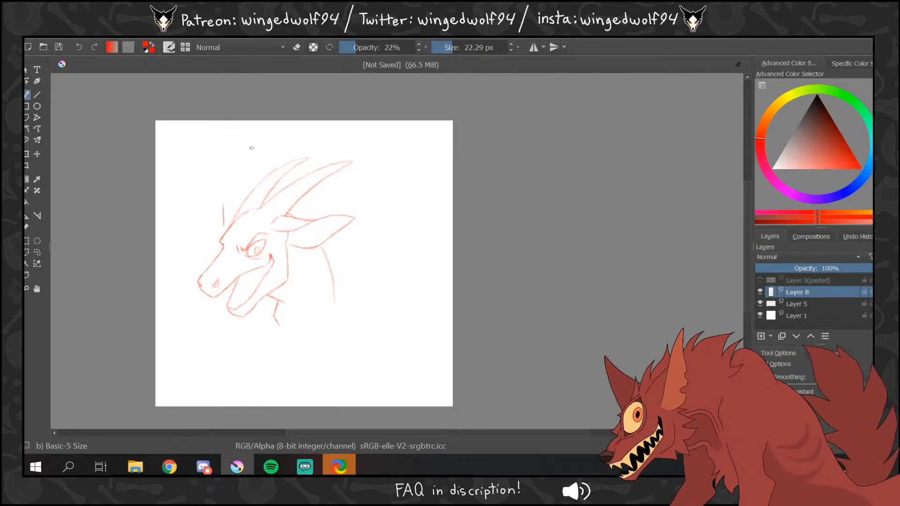
{"action": "mouse_move", "coordinate": [224, 203]}
{"action": "left_mouse_down"}
{"action": "mouse_move", "coordinate": [258, 189]}
{"action": "mouse_move", "coordinate": [304, 190]}
{"action": "left_mouse_up"}
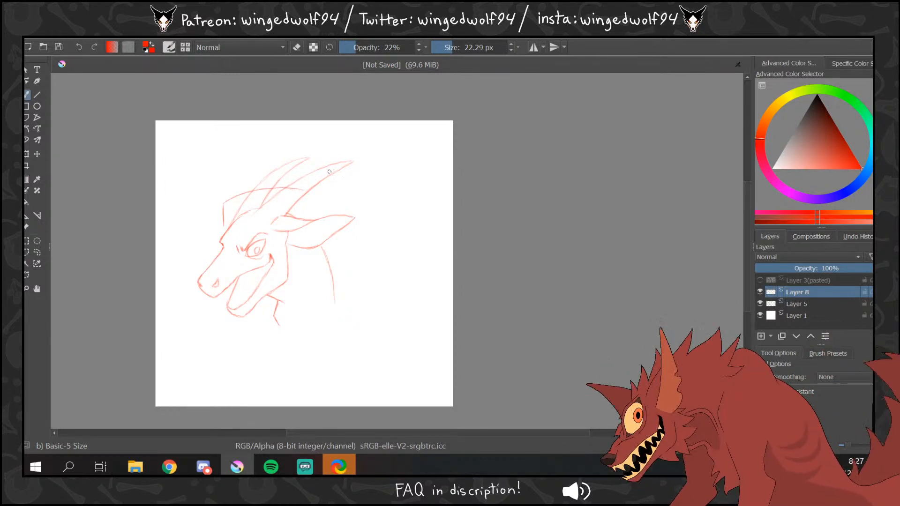
{"action": "mouse_move", "coordinate": [289, 188]}
{"action": "left_mouse_down"}
{"action": "mouse_move", "coordinate": [229, 200]}
{"action": "mouse_move", "coordinate": [223, 226]}
{"action": "left_mouse_up"}
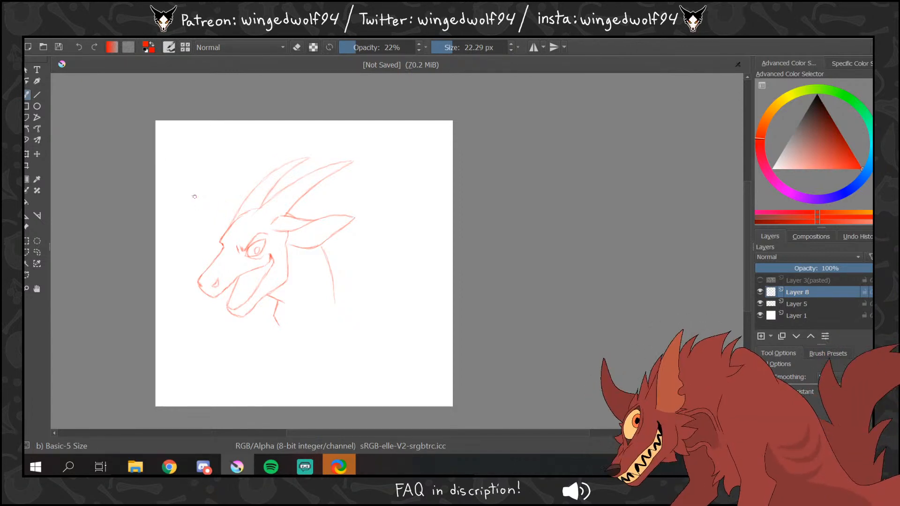
{"action": "left_click_drag", "start_coordinate": [228, 225], "coordinate": [261, 224]}
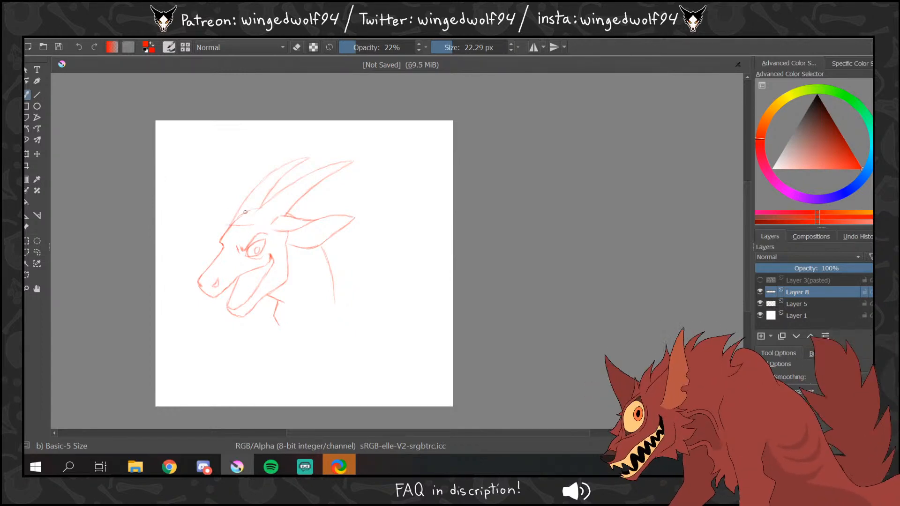
{"action": "key", "text": "shift+Delete"}
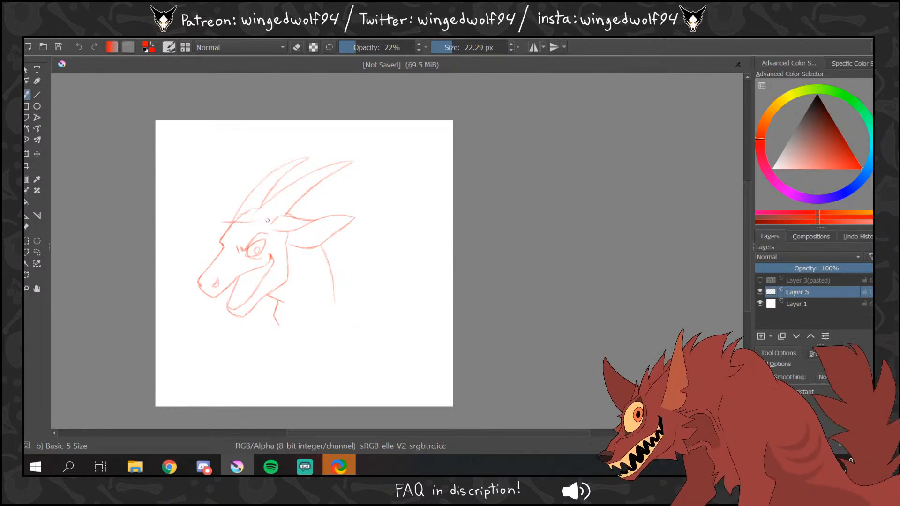
- Draw a flat-topped hat on Layer 5, with its crown around the horns and a narrow brim projecting over the forehead
{"action": "left_click_drag", "start_coordinate": [267, 220], "coordinate": [275, 219]}
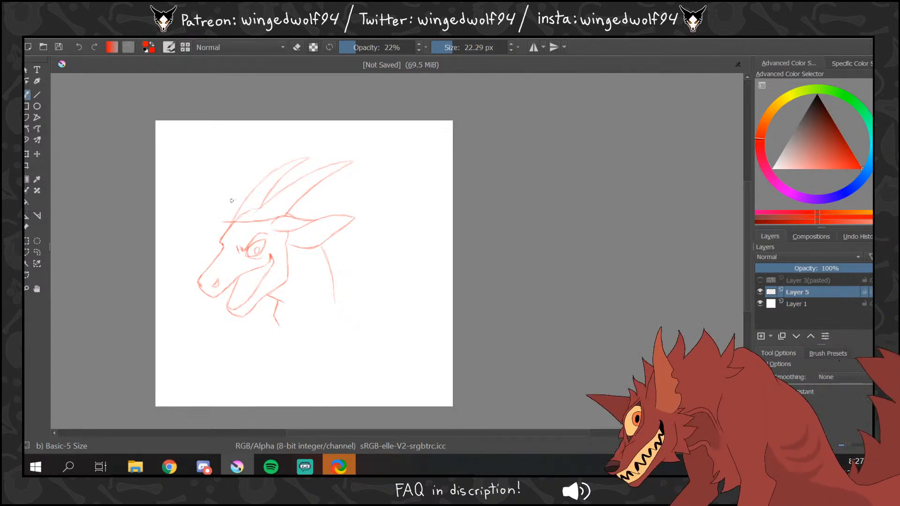
{"action": "left_click_drag", "start_coordinate": [226, 219], "coordinate": [226, 198]}
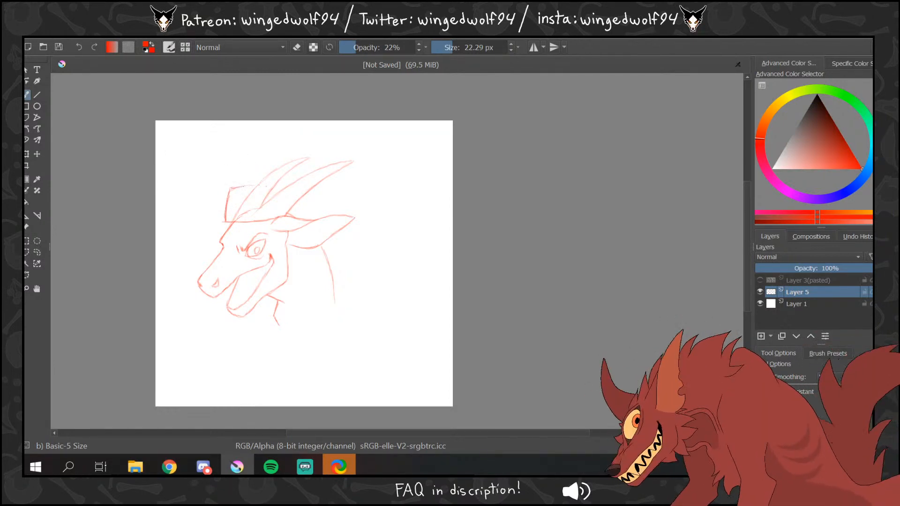
{"action": "left_click_drag", "start_coordinate": [235, 188], "coordinate": [288, 188]}
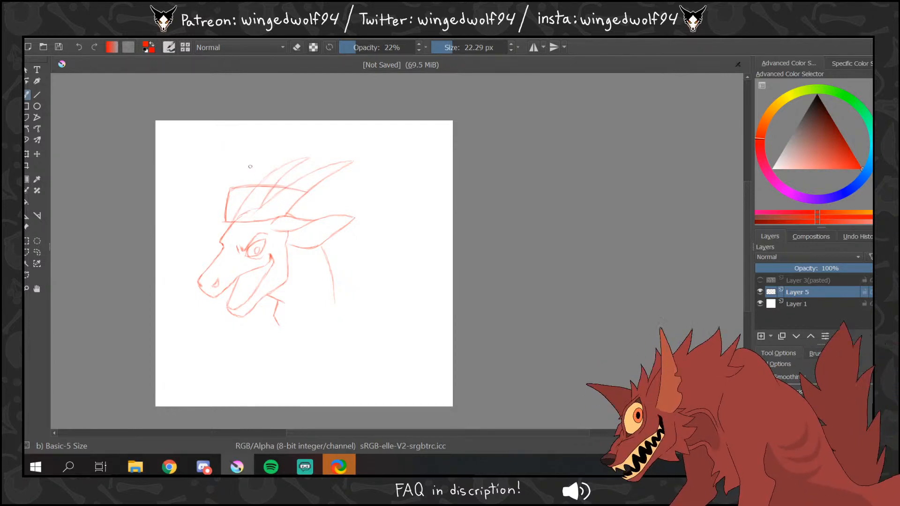
{"action": "key", "text": "ctrl+z"}
{"action": "left_click_drag", "start_coordinate": [273, 186], "coordinate": [299, 191]}
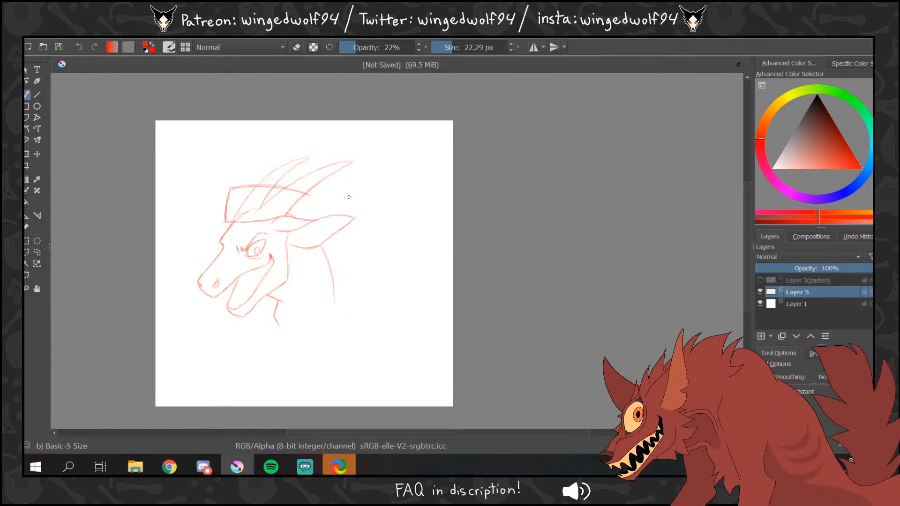
{"action": "left_click_drag", "start_coordinate": [309, 196], "coordinate": [308, 201]}
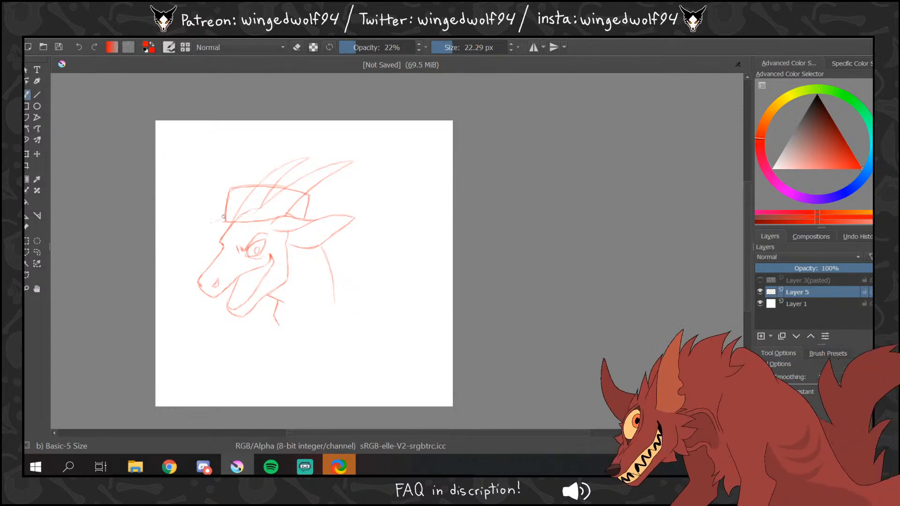
{"action": "left_click_drag", "start_coordinate": [223, 217], "coordinate": [210, 224]}
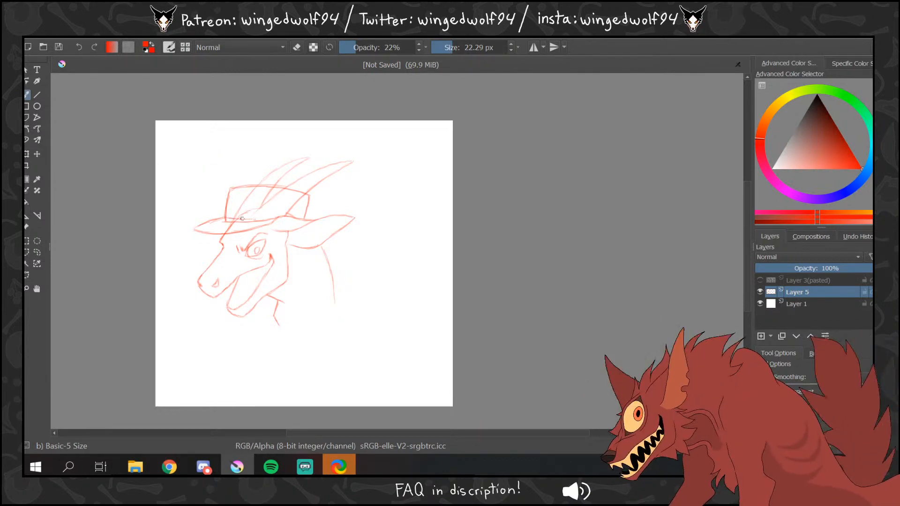
- Erase the overlapping lines where the hat crosses the front horn and brim, and add band lines to the crown at 28% opacity
{"action": "left_click_drag", "start_coordinate": [356, 48], "coordinate": [417, 48]}
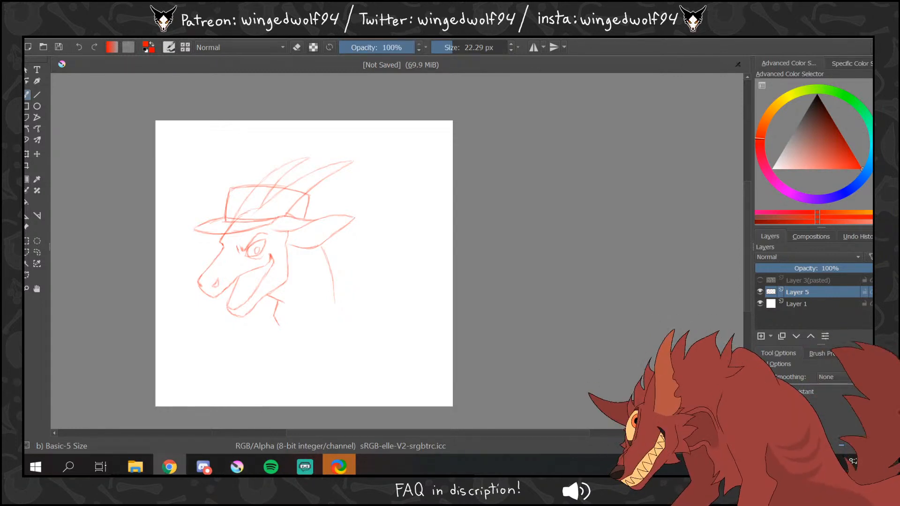
{"action": "key", "text": "e"}
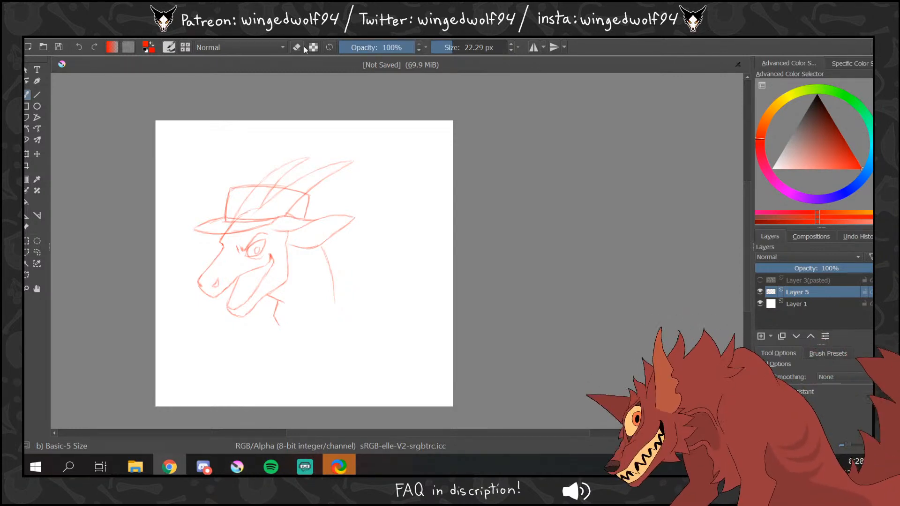
{"action": "left_click_drag", "start_coordinate": [232, 223], "coordinate": [261, 221]}
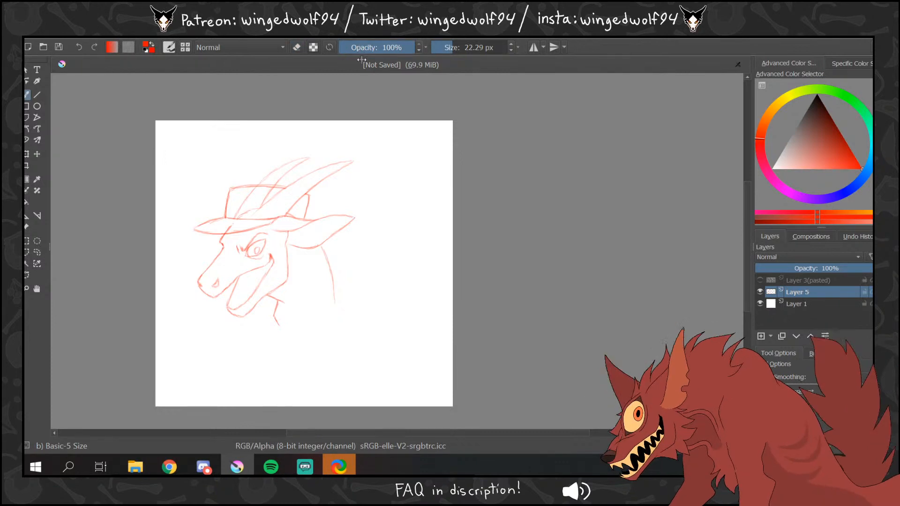
{"action": "left_click", "coordinate": [297, 47]}
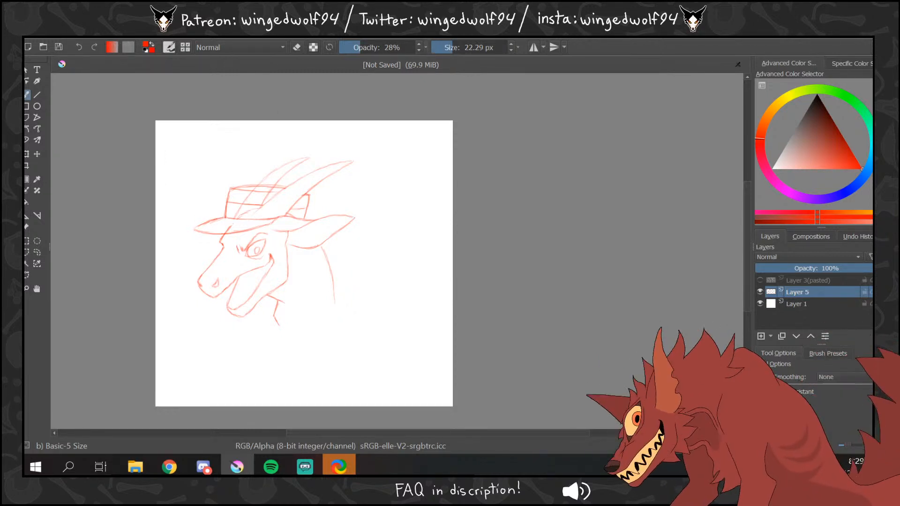
- Select the front of the hat brim freehand, transform it to be slightly shorter, and clear the selection
{"action": "left_click", "coordinate": [39, 253]}
{"action": "mouse_move", "coordinate": [186, 227]}
{"action": "left_mouse_down"}
{"action": "mouse_move", "coordinate": [218, 238]}
{"action": "mouse_move", "coordinate": [272, 226]}
{"action": "mouse_move", "coordinate": [229, 218]}
{"action": "left_mouse_up"}
{"action": "mouse_move", "coordinate": [261, 224]}
{"action": "left_mouse_down"}
{"action": "mouse_move", "coordinate": [272, 223]}
{"action": "mouse_move", "coordinate": [197, 239]}
{"action": "mouse_move", "coordinate": [226, 219]}
{"action": "mouse_move", "coordinate": [253, 229]}
{"action": "left_mouse_up"}
{"action": "left_click", "coordinate": [27, 154]}
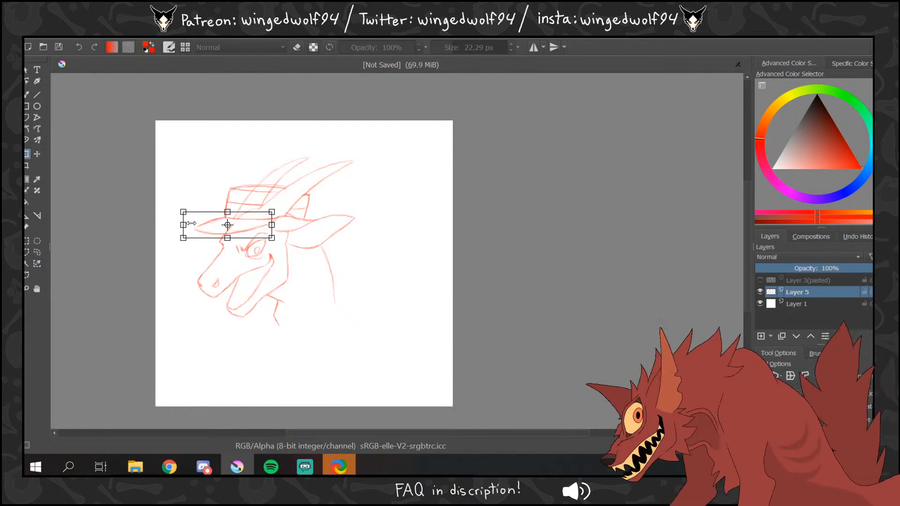
{"action": "mouse_move", "coordinate": [192, 223]}
{"action": "left_mouse_down"}
{"action": "mouse_move", "coordinate": [231, 239]}
{"action": "mouse_move", "coordinate": [186, 224]}
{"action": "left_mouse_up"}
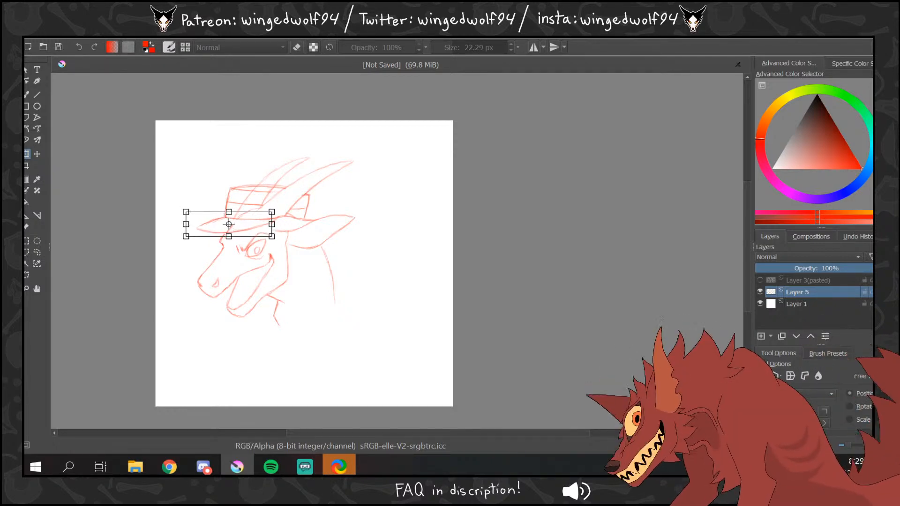
{"action": "left_click", "coordinate": [151, 34]}
{"action": "left_click", "coordinate": [164, 61]}
- Mirror the image horizontally, select and slightly transform the front of the hat crown, and mirror the image back
{"action": "left_click", "coordinate": [96, 34]}
{"action": "left_click", "coordinate": [196, 163]}
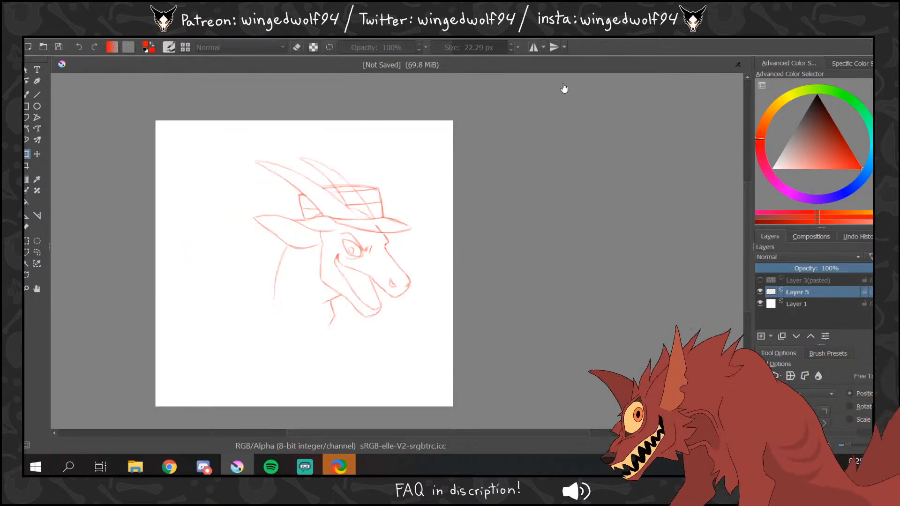
{"action": "left_click", "coordinate": [42, 249]}
{"action": "mouse_move", "coordinate": [289, 191]}
{"action": "left_mouse_down"}
{"action": "mouse_move", "coordinate": [304, 220]}
{"action": "mouse_move", "coordinate": [321, 214]}
{"action": "mouse_move", "coordinate": [298, 193]}
{"action": "mouse_move", "coordinate": [324, 187]}
{"action": "mouse_move", "coordinate": [343, 203]}
{"action": "mouse_move", "coordinate": [331, 170]}
{"action": "mouse_move", "coordinate": [348, 206]}
{"action": "mouse_move", "coordinate": [367, 207]}
{"action": "mouse_move", "coordinate": [349, 184]}
{"action": "mouse_move", "coordinate": [361, 180]}
{"action": "mouse_move", "coordinate": [349, 176]}
{"action": "mouse_move", "coordinate": [374, 219]}
{"action": "mouse_move", "coordinate": [384, 219]}
{"action": "mouse_move", "coordinate": [362, 170]}
{"action": "mouse_move", "coordinate": [379, 184]}
{"action": "left_mouse_up"}
{"action": "key", "text": "ctrl+t"}
{"action": "left_click", "coordinate": [153, 39]}
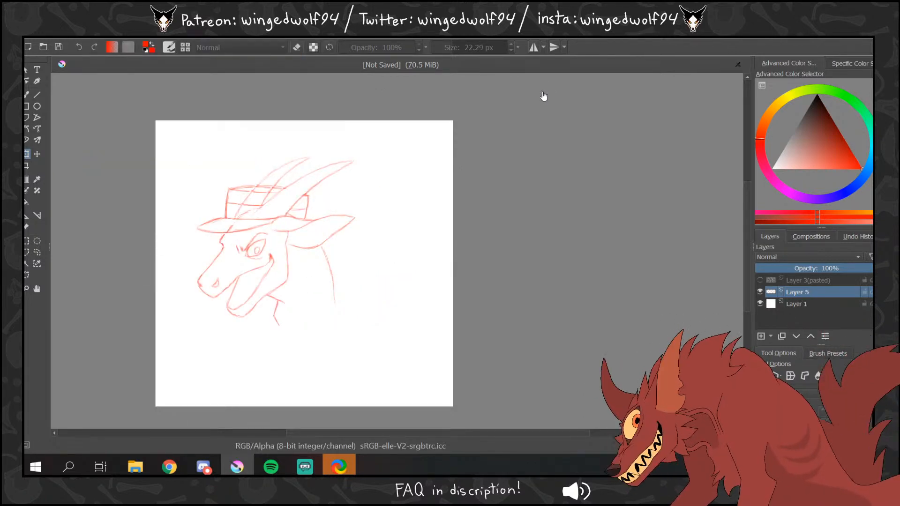
- Erase the far horn's lines that show through the hat crown
{"action": "key", "text": "b"}
{"action": "key", "text": "e"}
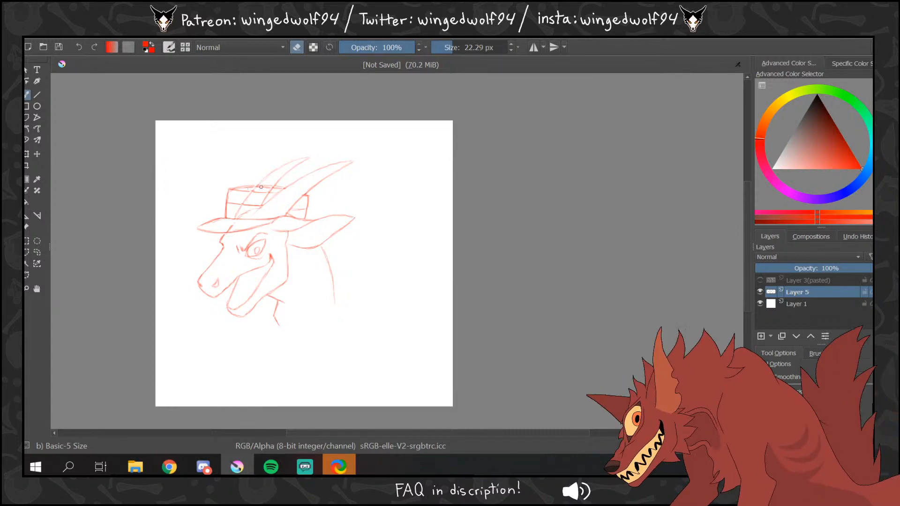
{"action": "left_click_drag", "start_coordinate": [256, 188], "coordinate": [276, 189]}
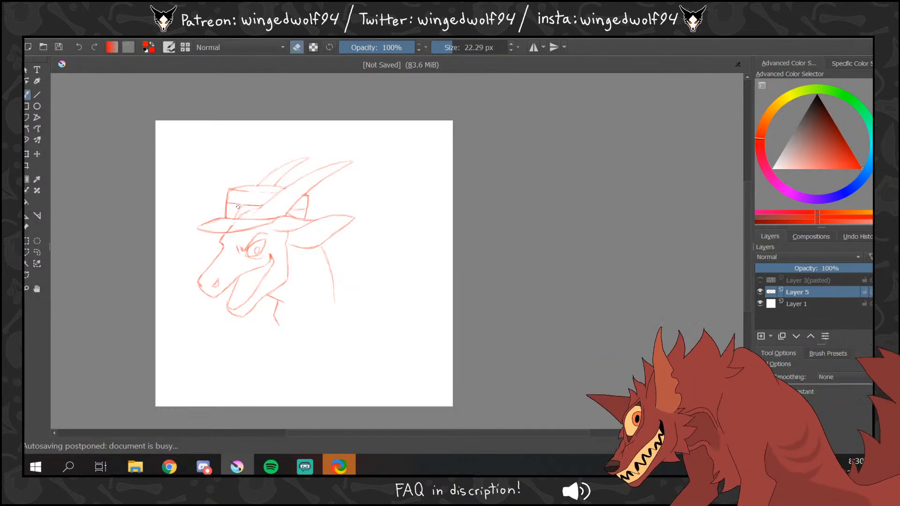
{"action": "left_click_drag", "start_coordinate": [247, 208], "coordinate": [237, 215]}
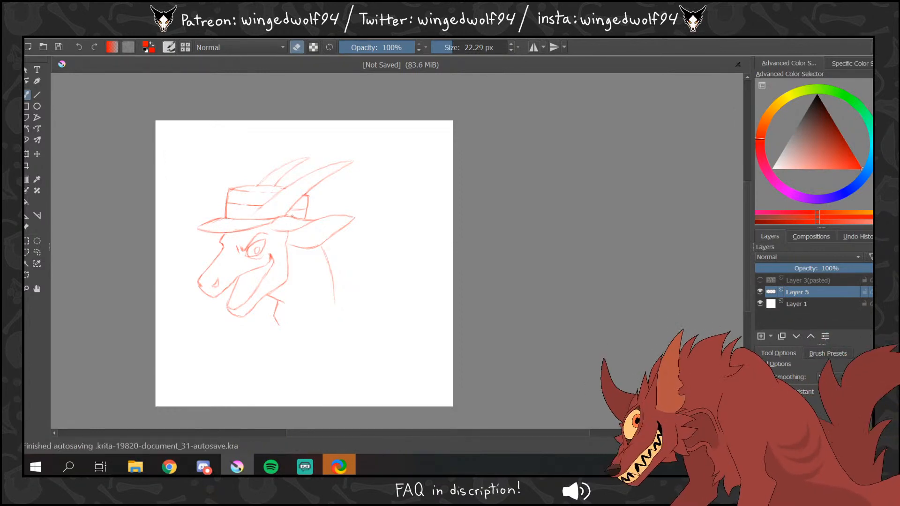
- Redraw the front horn's base over the hat crown at 22% opacity, and scale the whole sketch down slightly and move it up
{"action": "key", "text": "e"}
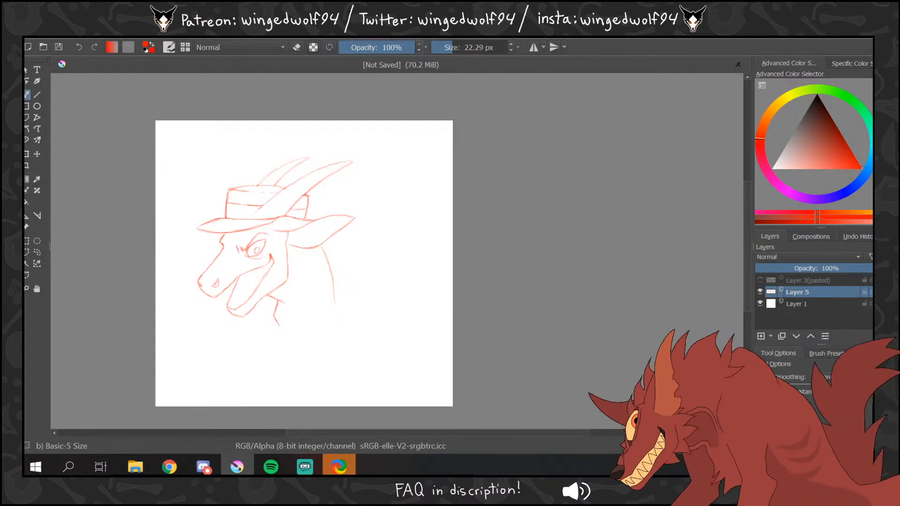
{"action": "left_click_drag", "start_coordinate": [294, 182], "coordinate": [262, 208]}
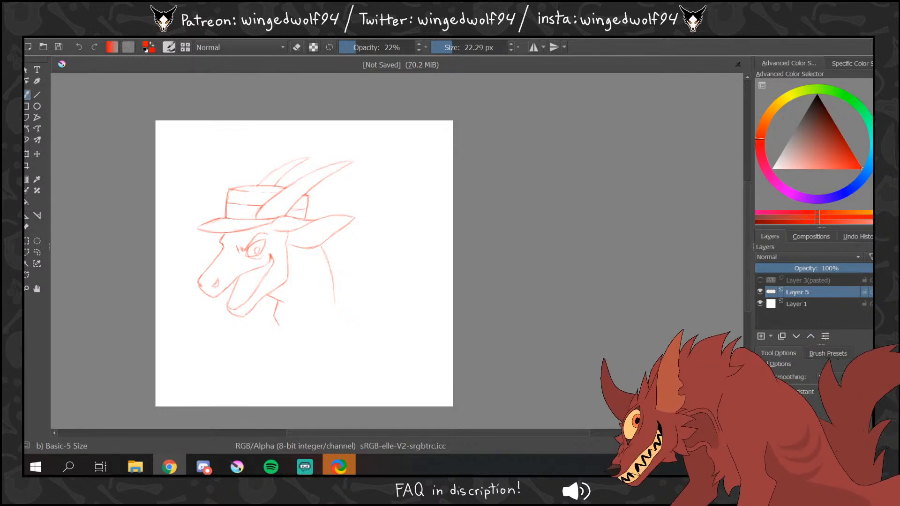
{"action": "left_click", "coordinate": [27, 154]}
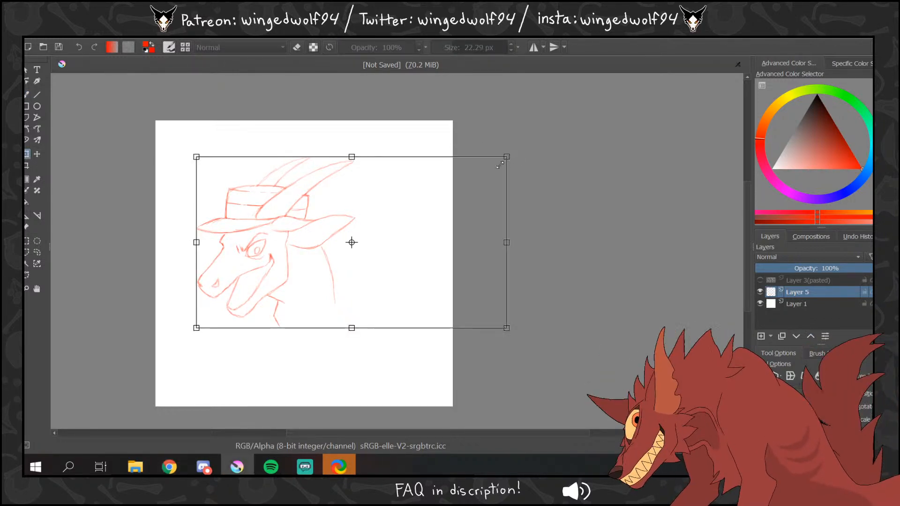
{"action": "left_click_drag", "start_coordinate": [420, 224], "coordinate": [435, 186]}
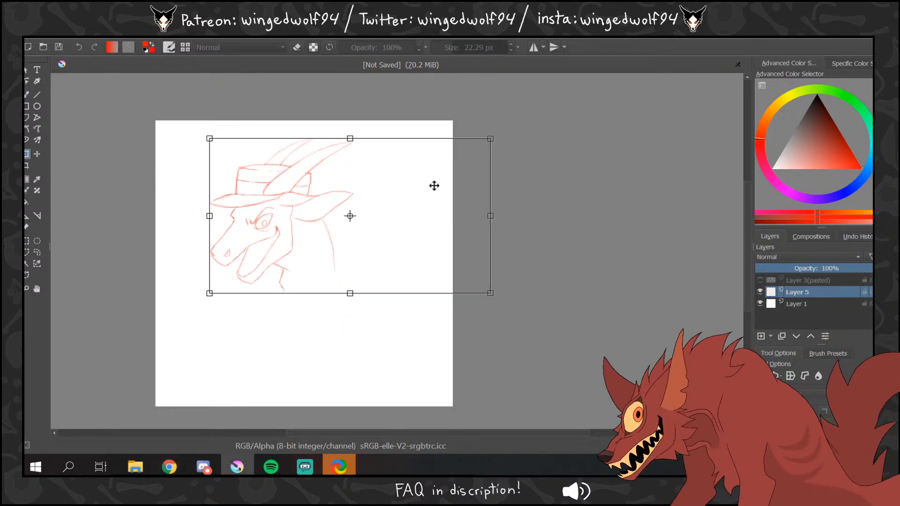
{"action": "left_click", "coordinate": [27, 94]}
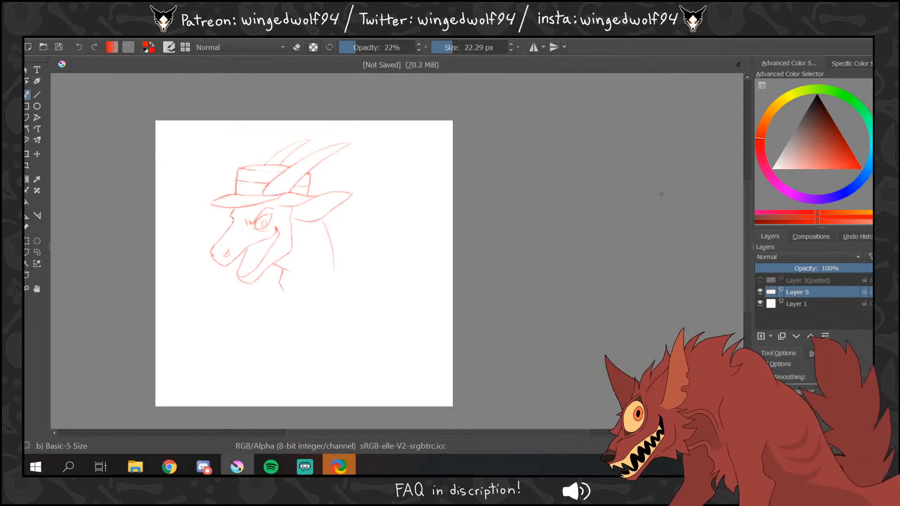
- Add a new layer above the head sketch, and check the drawing by mirroring the image horizontally and mirroring it back
{"action": "left_click", "coordinate": [761, 336]}
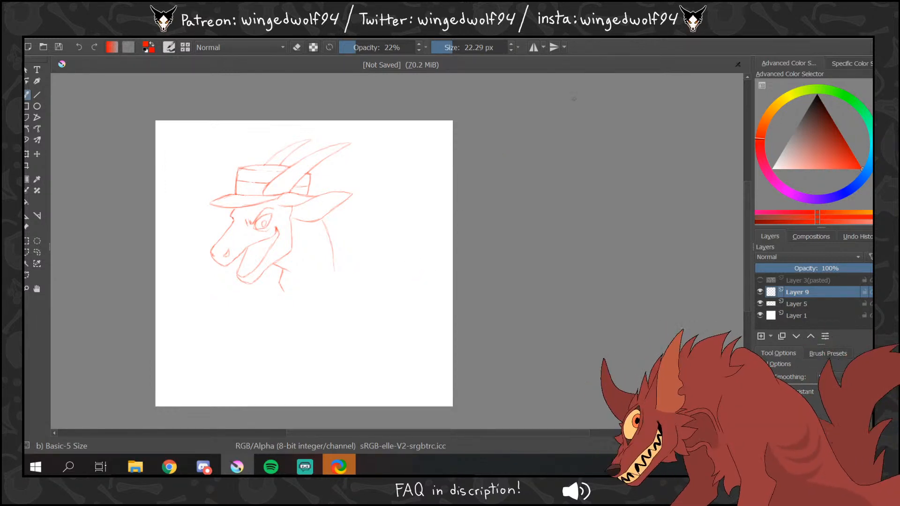
{"action": "left_click", "coordinate": [99, 37]}
{"action": "left_click", "coordinate": [189, 162]}
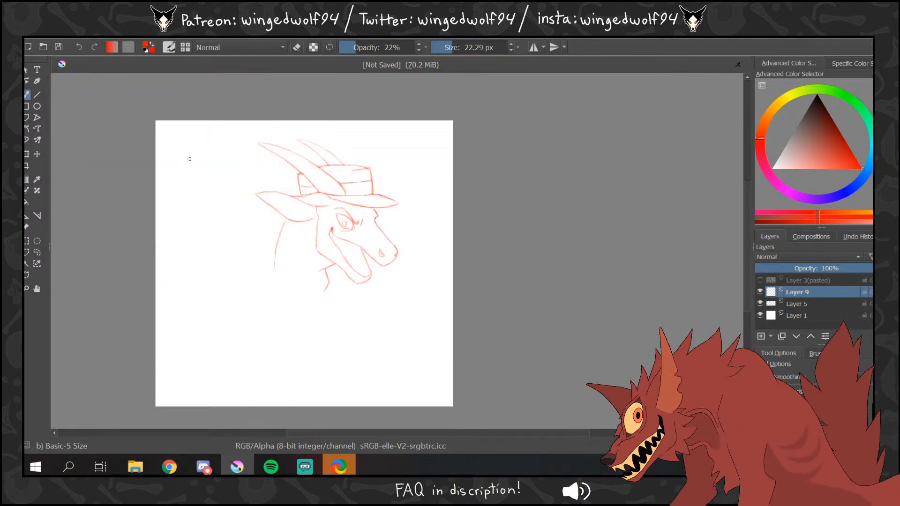
{"action": "left_click", "coordinate": [99, 36]}
{"action": "left_click", "coordinate": [189, 161]}
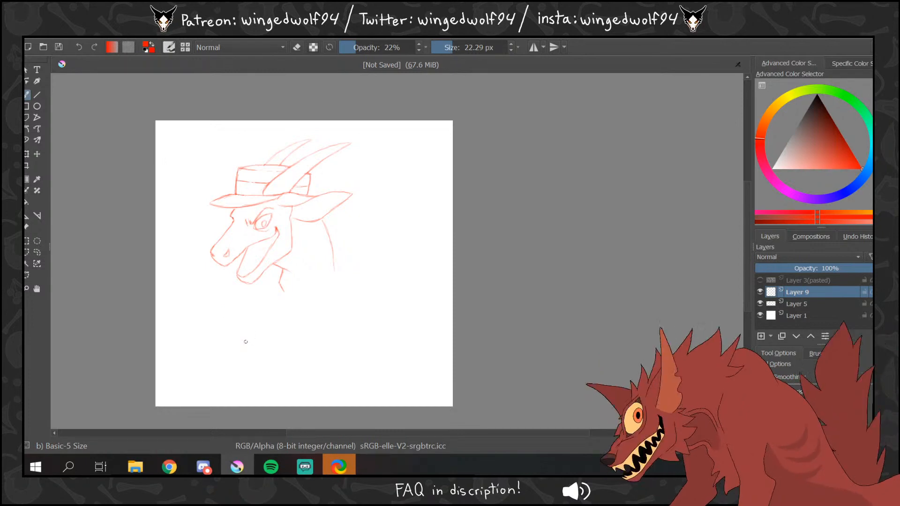
- Sketch a hand's wrist, thumb, palm curve and raised index finger below the muzzle at 22% opacity
{"action": "mouse_move", "coordinate": [248, 355]}
{"action": "left_mouse_down"}
{"action": "mouse_move", "coordinate": [261, 318]}
{"action": "mouse_move", "coordinate": [247, 303]}
{"action": "left_mouse_up"}
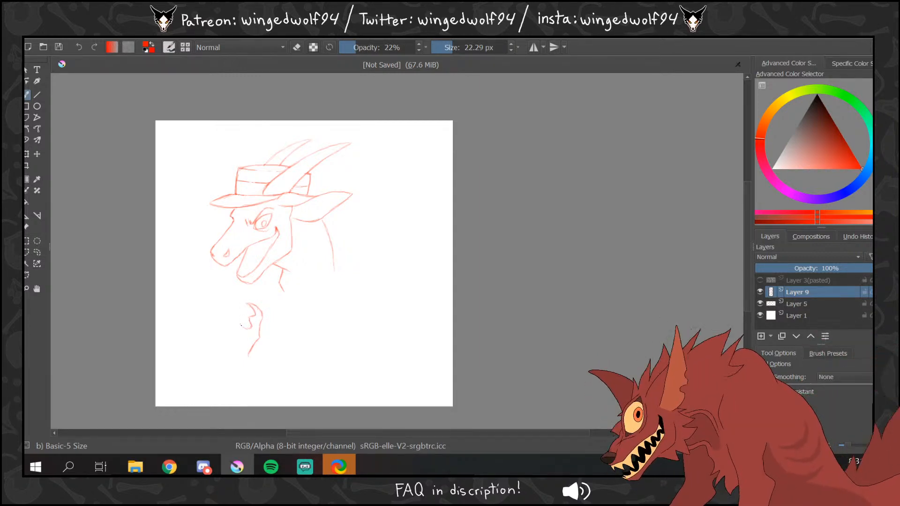
{"action": "left_click_drag", "start_coordinate": [250, 328], "coordinate": [236, 322]}
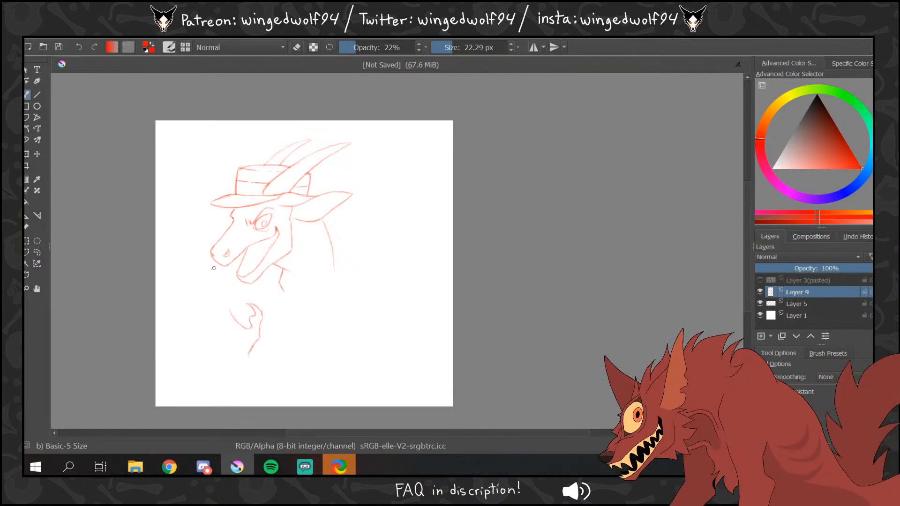
{"action": "left_click_drag", "start_coordinate": [232, 315], "coordinate": [229, 302]}
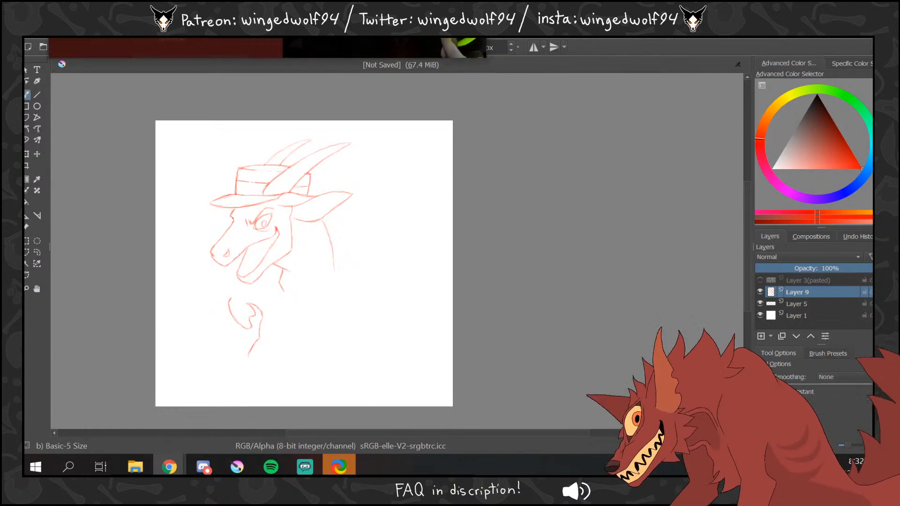
{"action": "left_click_drag", "start_coordinate": [371, 38], "coordinate": [379, 38]}
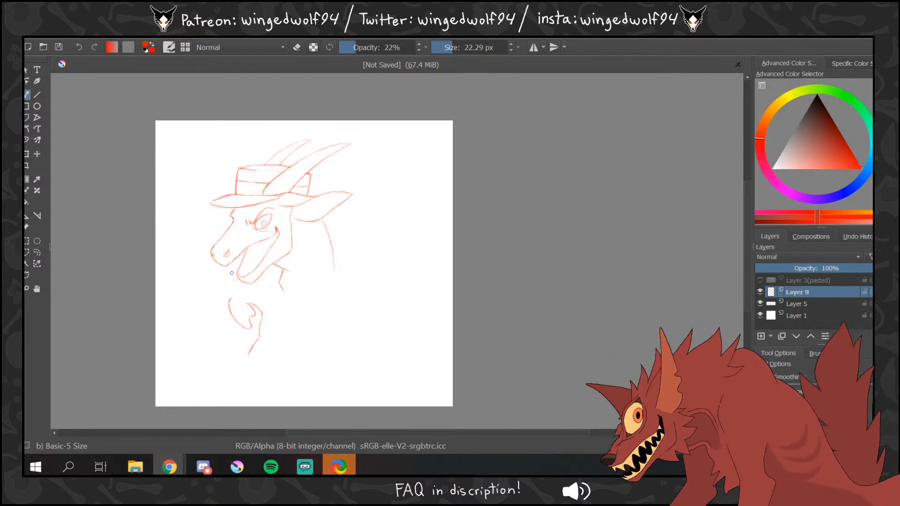
{"action": "left_click", "coordinate": [231, 298]}
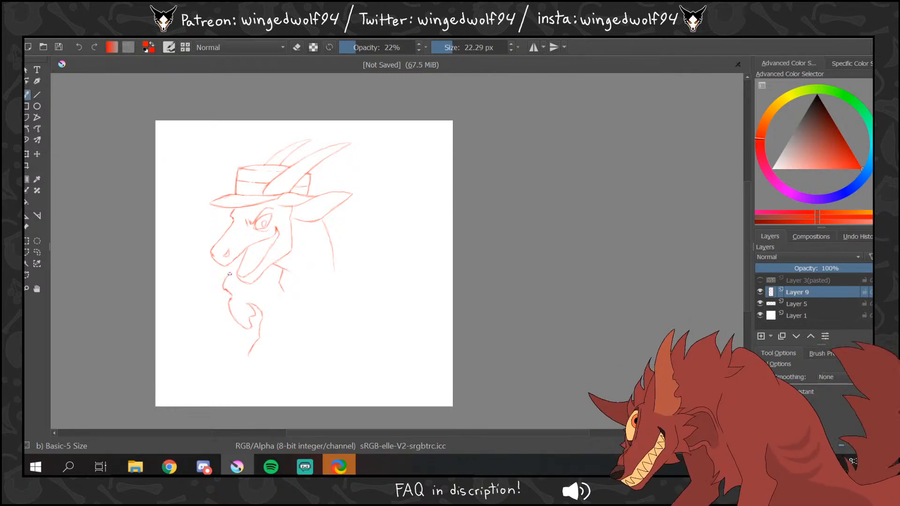
{"action": "left_click_drag", "start_coordinate": [226, 276], "coordinate": [215, 291]}
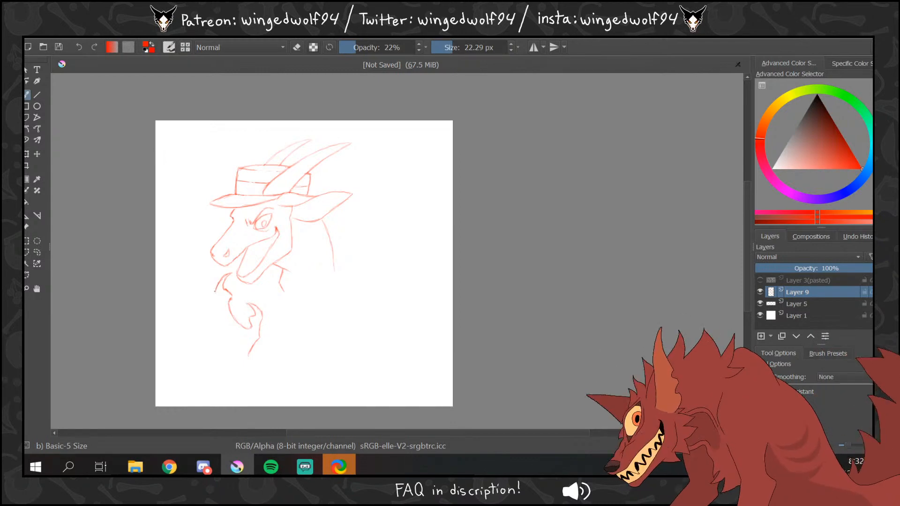
- Mirror the image horizontally and sketch the curled fingers below the raised index finger, undoing and redrawing the misplaced strokes
{"action": "key", "text": "alt+i"}
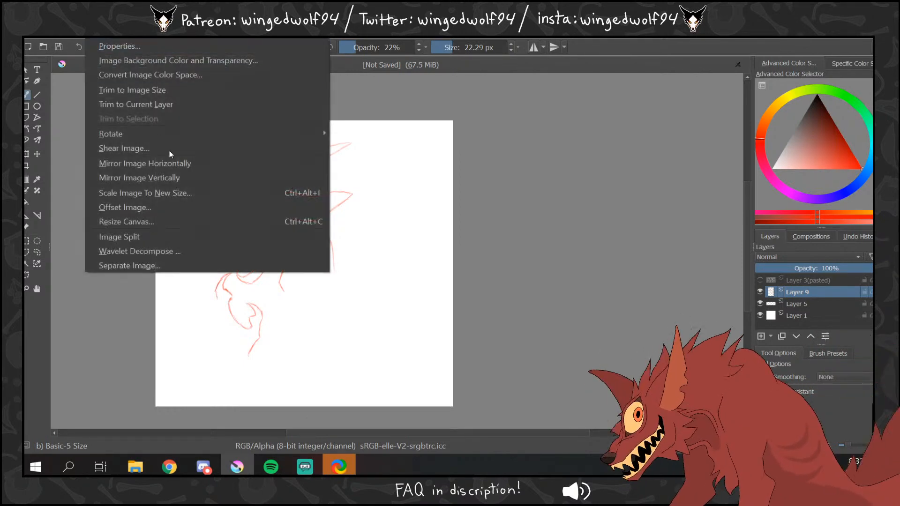
{"action": "left_click", "coordinate": [170, 162]}
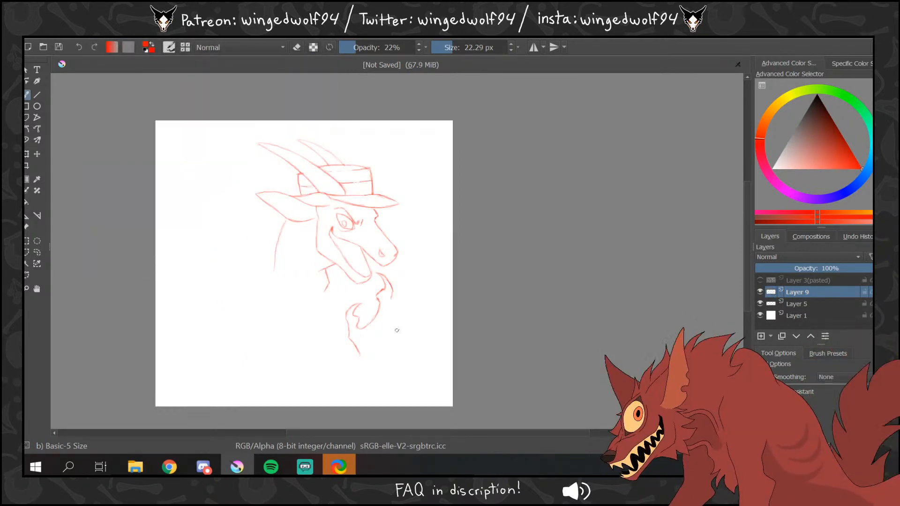
{"action": "mouse_move", "coordinate": [401, 324]}
{"action": "left_mouse_down"}
{"action": "mouse_move", "coordinate": [399, 296]}
{"action": "mouse_move", "coordinate": [377, 303]}
{"action": "left_mouse_up"}
{"action": "key", "text": "ctrl+z"}
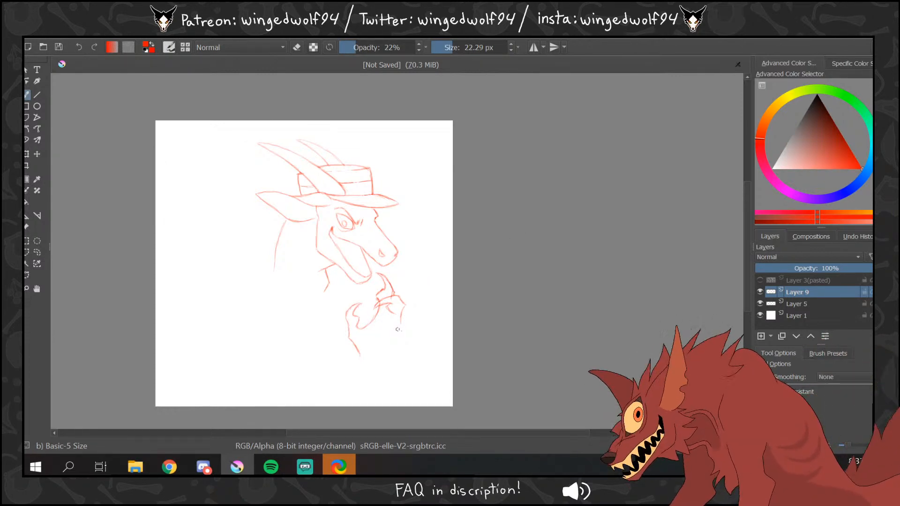
{"action": "left_click_drag", "start_coordinate": [404, 334], "coordinate": [408, 327]}
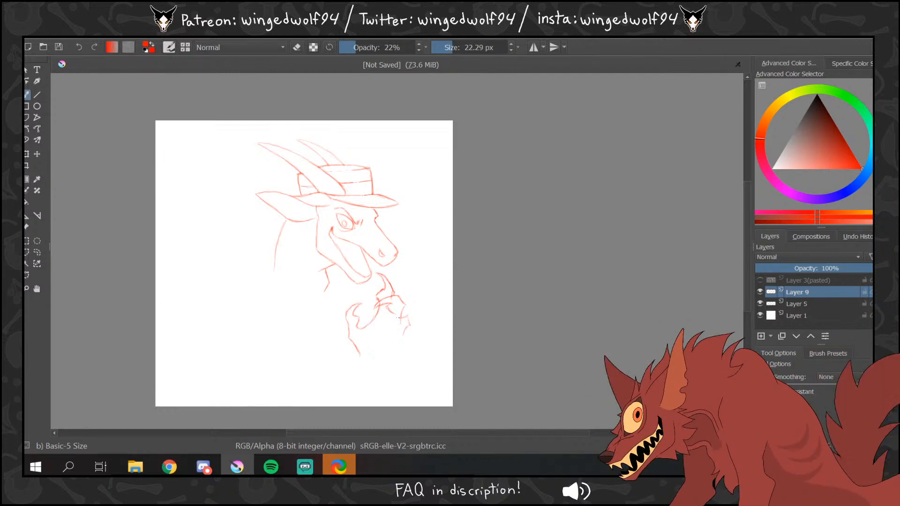
{"action": "key", "text": "ctrl+z"}
{"action": "key", "text": "ctrl+z"}
{"action": "left_click_drag", "start_coordinate": [402, 332], "coordinate": [406, 326]}
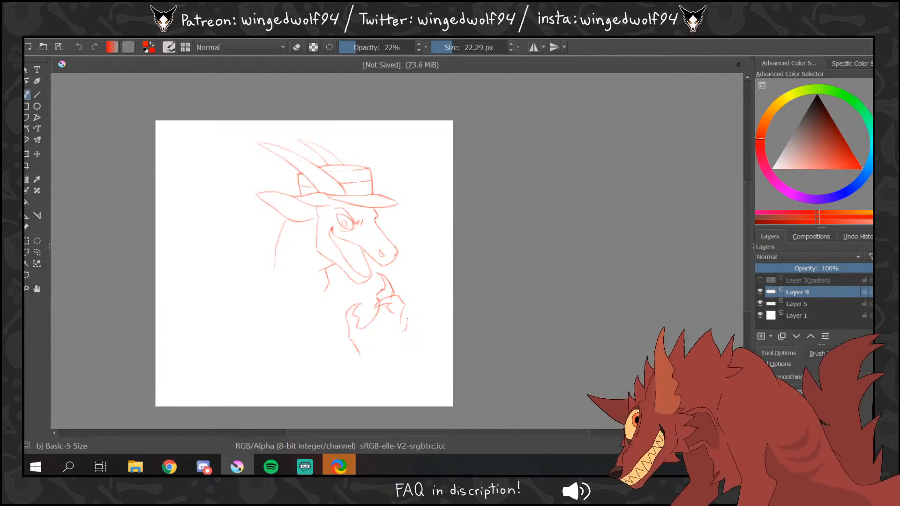
{"action": "mouse_move", "coordinate": [402, 318]}
{"action": "left_mouse_down"}
{"action": "mouse_move", "coordinate": [388, 326]}
{"action": "mouse_move", "coordinate": [400, 326]}
{"action": "mouse_move", "coordinate": [394, 331]}
{"action": "left_mouse_up"}
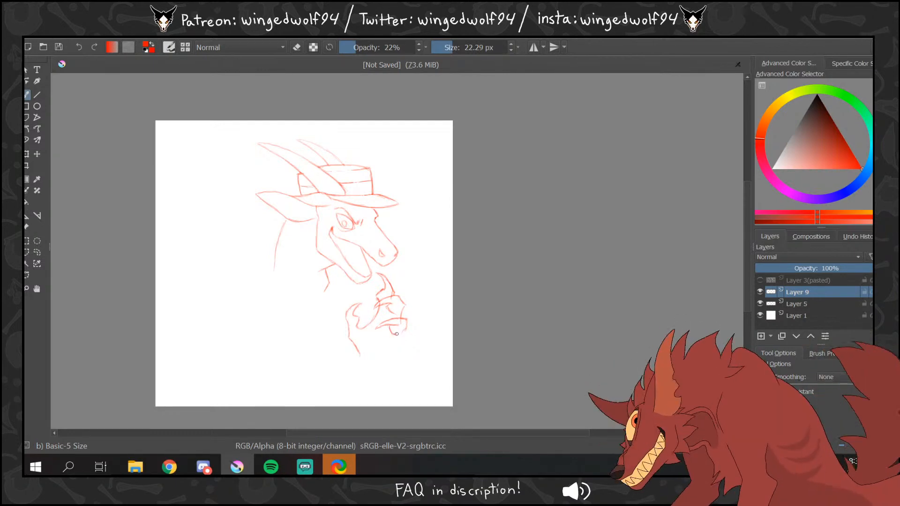
- Mirror the image back and sketch the lowest curled finger and the lower edge of the hand
{"action": "left_click", "coordinate": [101, 38]}
{"action": "left_click", "coordinate": [184, 163]}
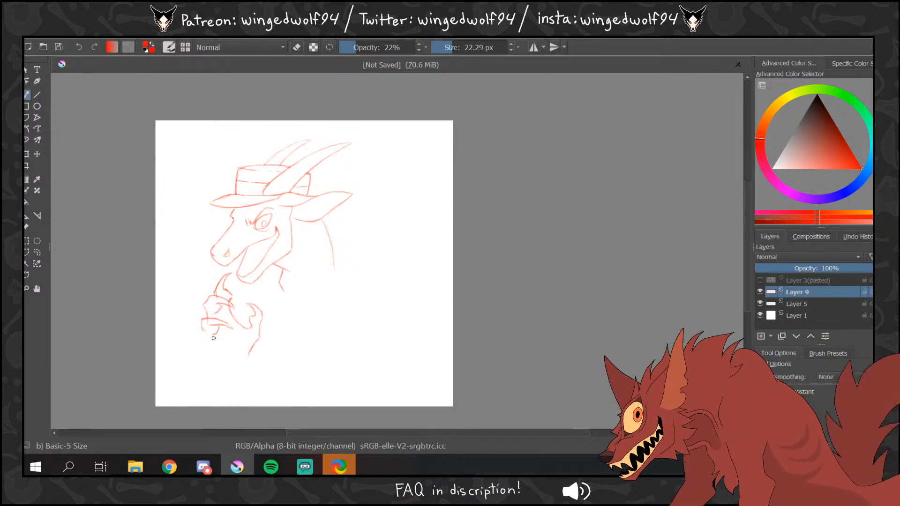
{"action": "left_click_drag", "start_coordinate": [214, 338], "coordinate": [233, 344]}
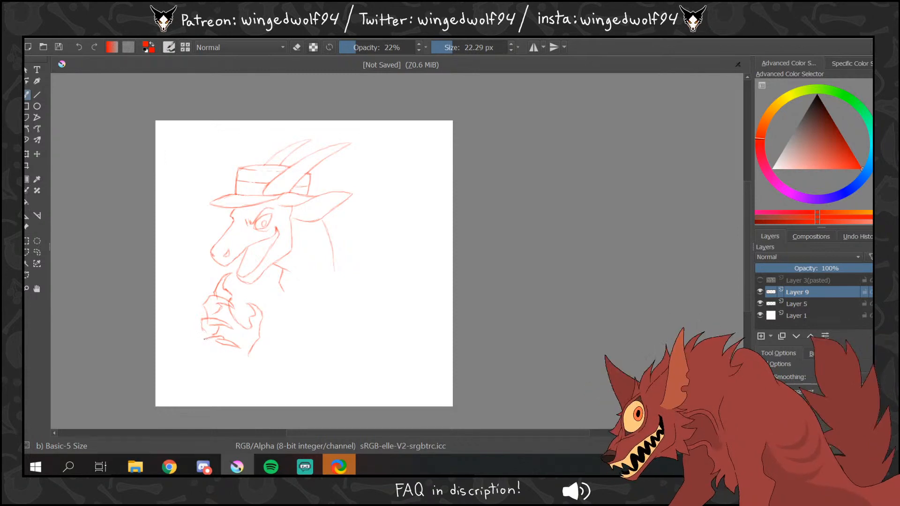
{"action": "left_click_drag", "start_coordinate": [205, 340], "coordinate": [207, 347]}
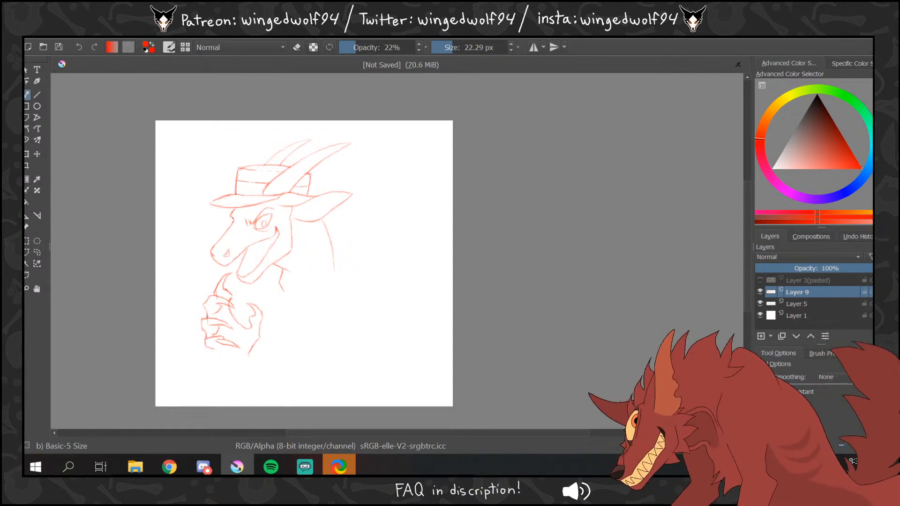
- Select the inner lines of the lowest finger freehand and rotate them slightly counterclockwise
{"action": "left_click", "coordinate": [37, 253]}
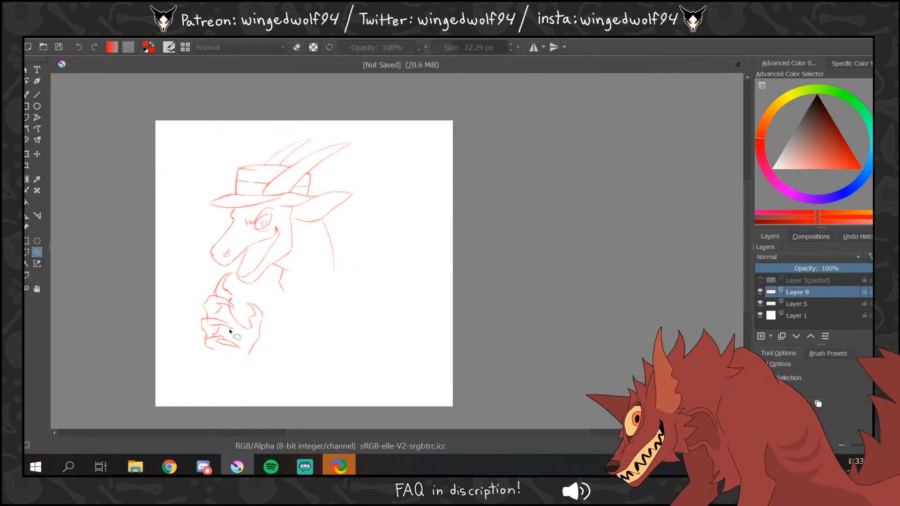
{"action": "mouse_move", "coordinate": [224, 335]}
{"action": "left_mouse_down"}
{"action": "mouse_move", "coordinate": [205, 339]}
{"action": "mouse_move", "coordinate": [223, 341]}
{"action": "left_mouse_up"}
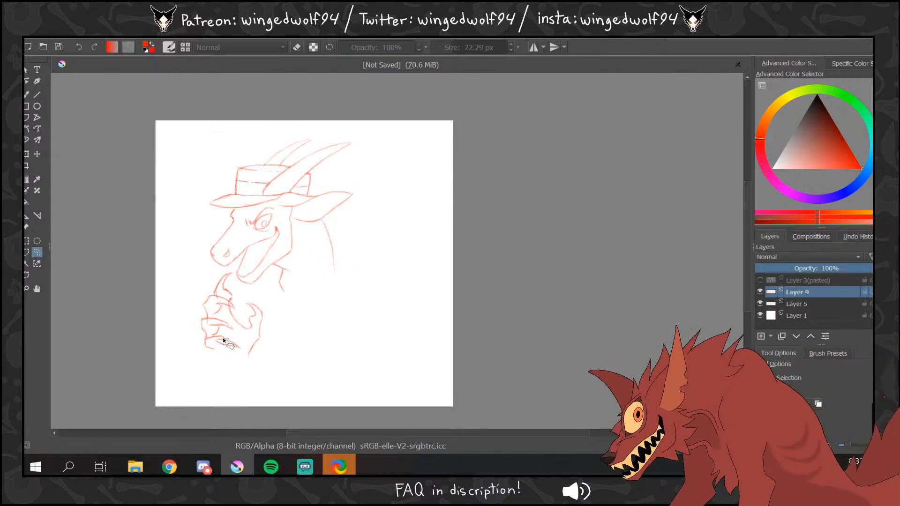
{"action": "key", "text": "ctrl+t"}
{"action": "left_click_drag", "start_coordinate": [350, 266], "coordinate": [342, 226]}
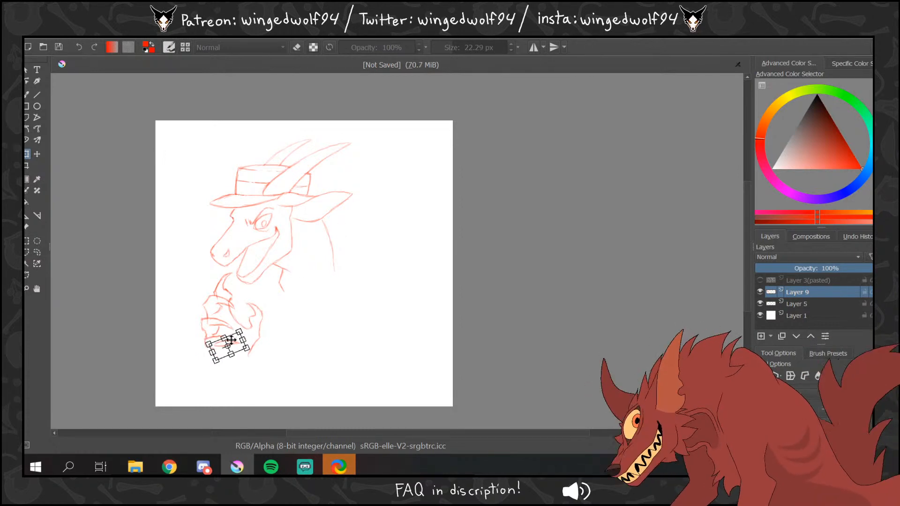
- Select the entire lowest finger freehand and rotate it slightly counterclockwise to fit under the finger above
{"action": "left_click", "coordinate": [37, 253]}
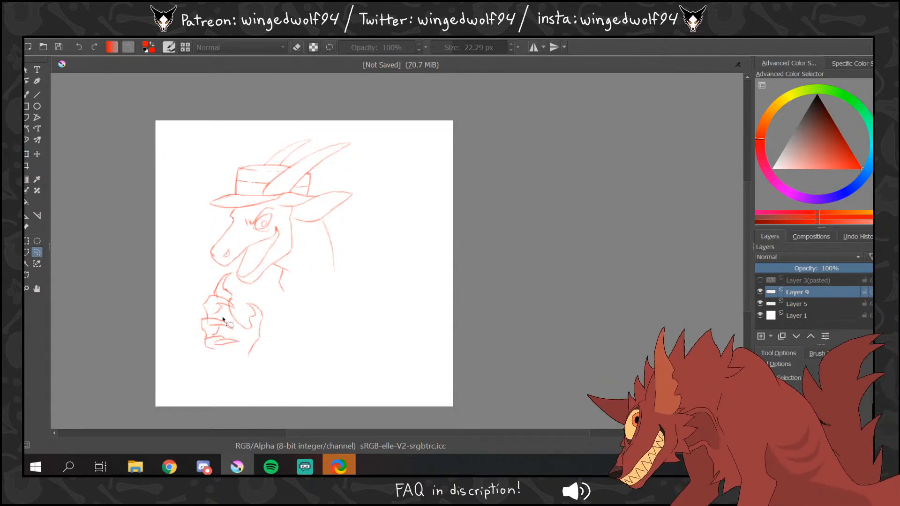
{"action": "mouse_move", "coordinate": [205, 340]}
{"action": "left_mouse_down"}
{"action": "mouse_move", "coordinate": [218, 362]}
{"action": "mouse_move", "coordinate": [235, 336]}
{"action": "left_mouse_up"}
{"action": "left_click", "coordinate": [28, 154]}
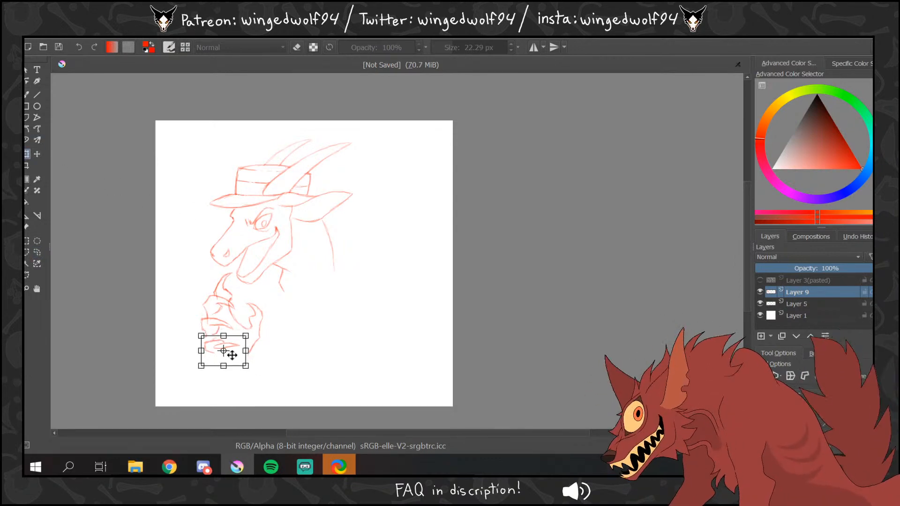
{"action": "left_click_drag", "start_coordinate": [258, 344], "coordinate": [292, 310]}
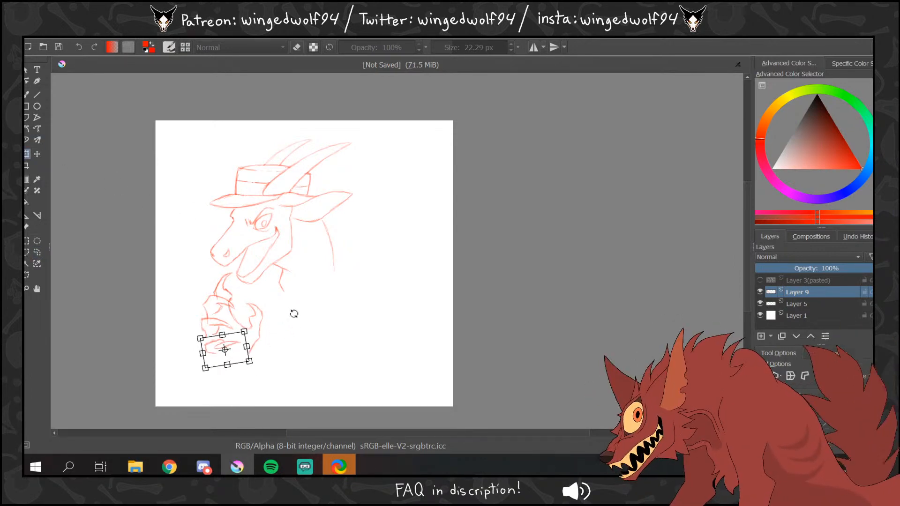
- Select the two curled fingers above the lowest one freehand, shift and rotate them slightly outward, and clear the selection
{"action": "left_click", "coordinate": [37, 253]}
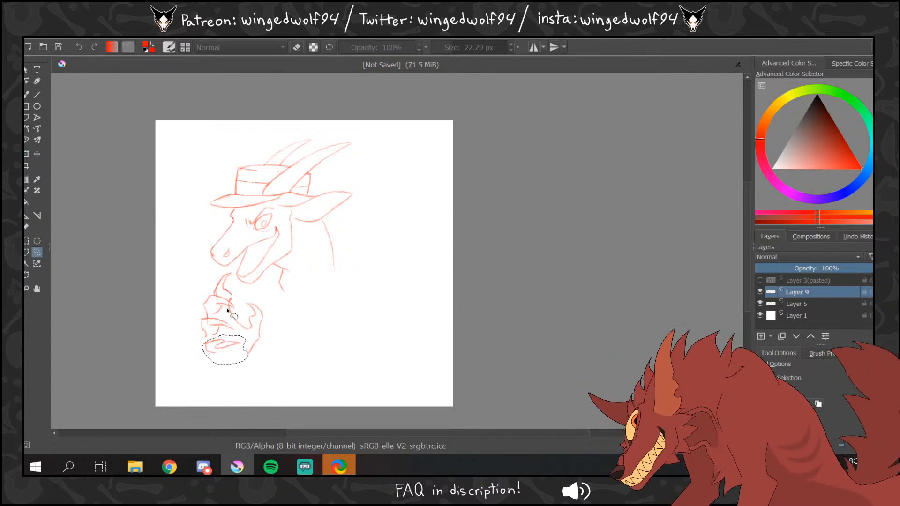
{"action": "mouse_move", "coordinate": [237, 311]}
{"action": "left_mouse_down"}
{"action": "mouse_move", "coordinate": [212, 294]}
{"action": "mouse_move", "coordinate": [197, 337]}
{"action": "mouse_move", "coordinate": [226, 333]}
{"action": "mouse_move", "coordinate": [227, 303]}
{"action": "mouse_move", "coordinate": [219, 312]}
{"action": "left_mouse_up"}
{"action": "left_click", "coordinate": [28, 154]}
{"action": "left_click_drag", "start_coordinate": [305, 284], "coordinate": [321, 275]}
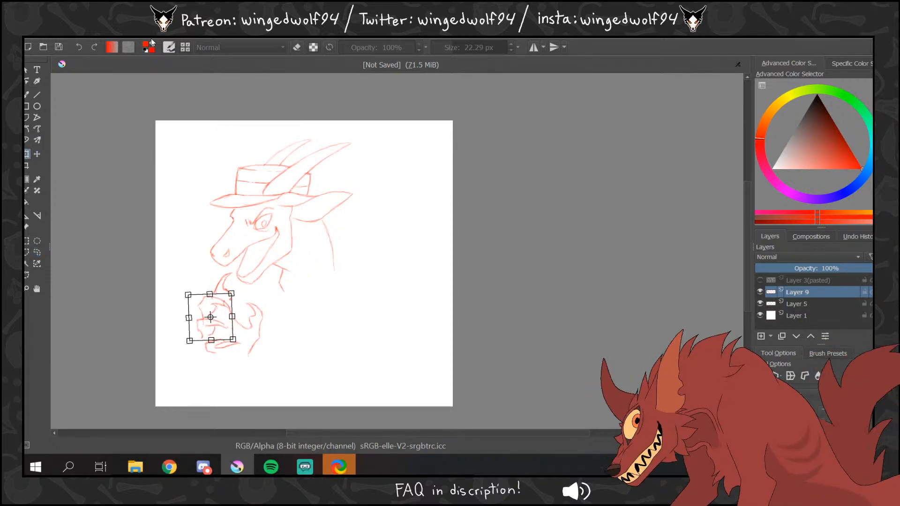
{"action": "left_click", "coordinate": [153, 39]}
{"action": "left_click", "coordinate": [162, 59]}
- Mirror the image horizontally, erase stray finger lines at 100% opacity, and redraw the line below the index finger at 24% opacity
{"action": "left_click", "coordinate": [105, 39]}
{"action": "key", "text": "m"}
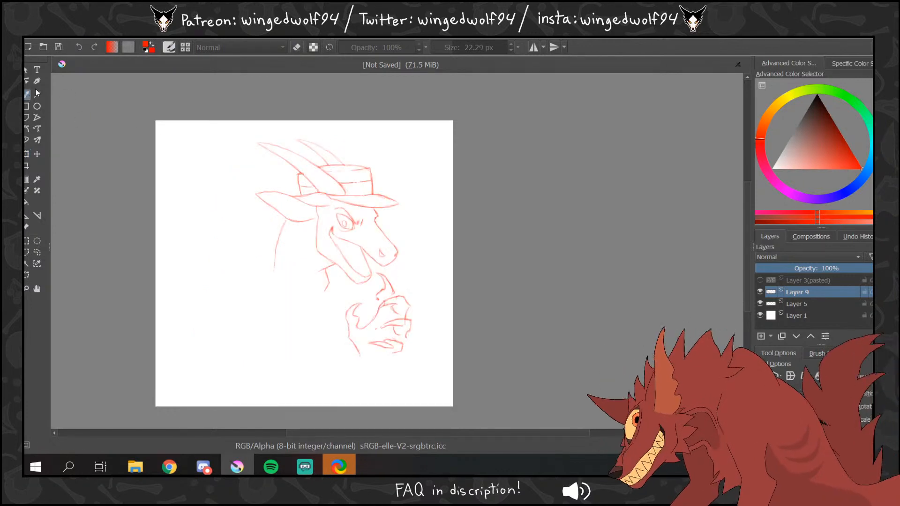
{"action": "key", "text": "b"}
{"action": "key", "text": "e"}
{"action": "left_click_drag", "start_coordinate": [341, 44], "coordinate": [416, 47]}
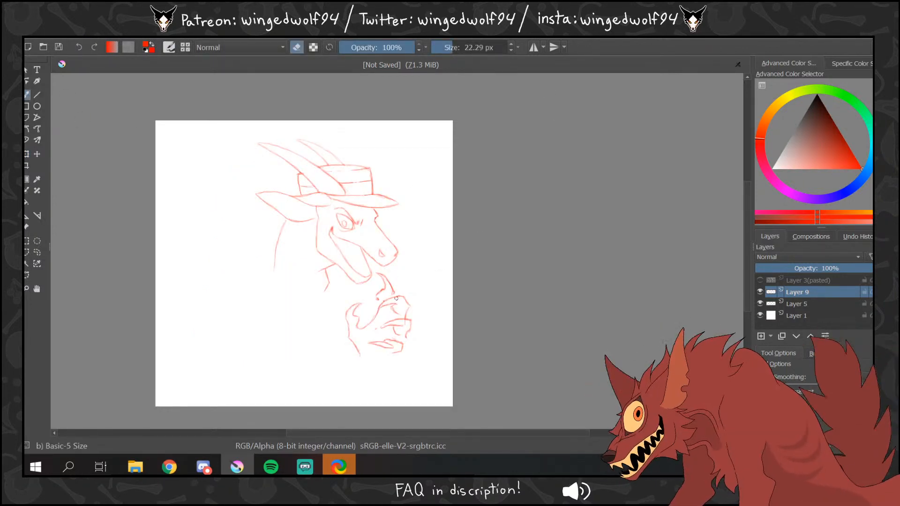
{"action": "key", "text": "e"}
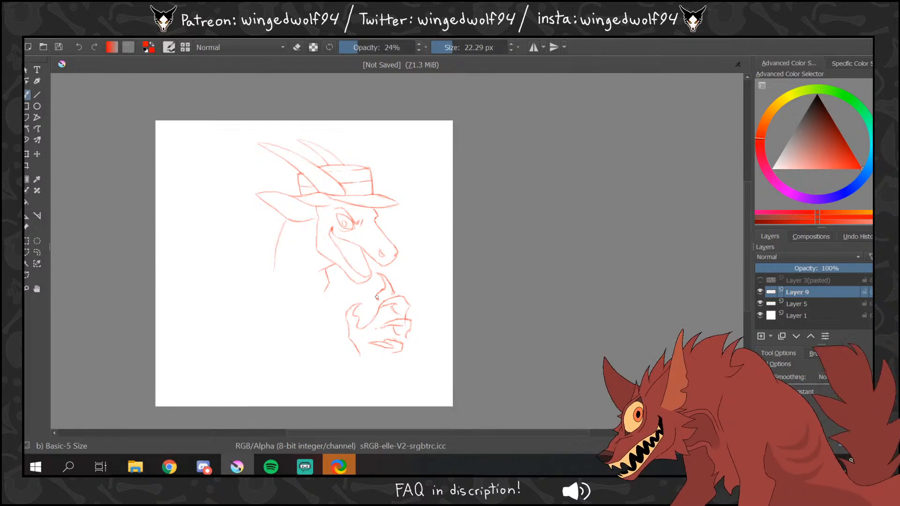
{"action": "left_click_drag", "start_coordinate": [377, 298], "coordinate": [377, 300]}
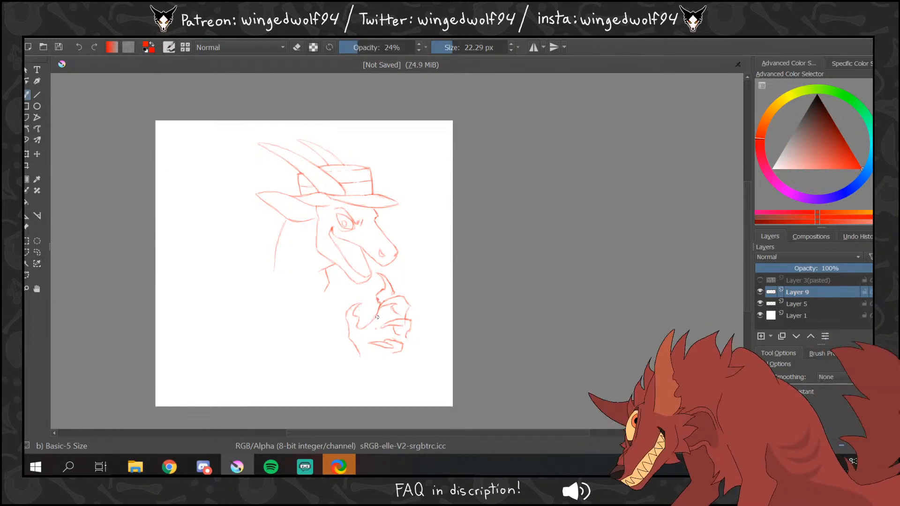
- Undo the last stroke inside the hand and sketch short wrist lines below the lowest finger and the palm
{"action": "key", "text": "ctrl+z"}
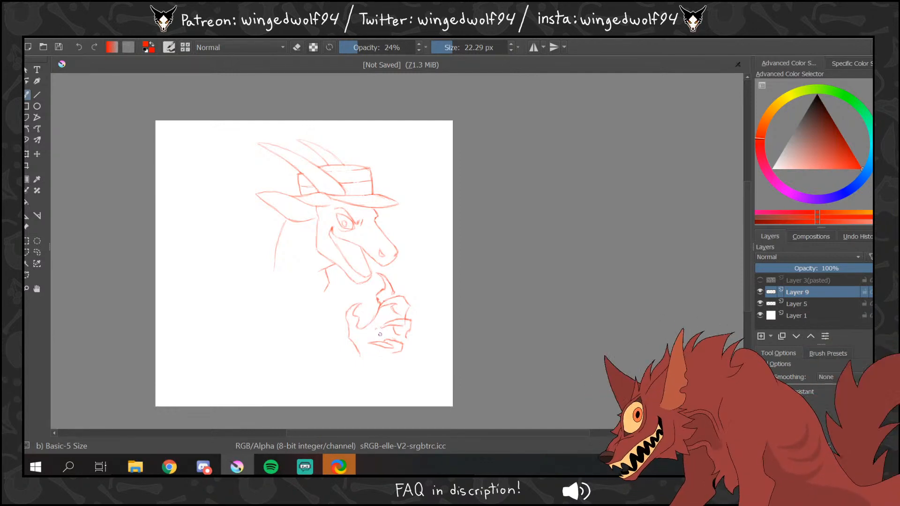
{"action": "left_click_drag", "start_coordinate": [478, 435], "coordinate": [501, 436]}
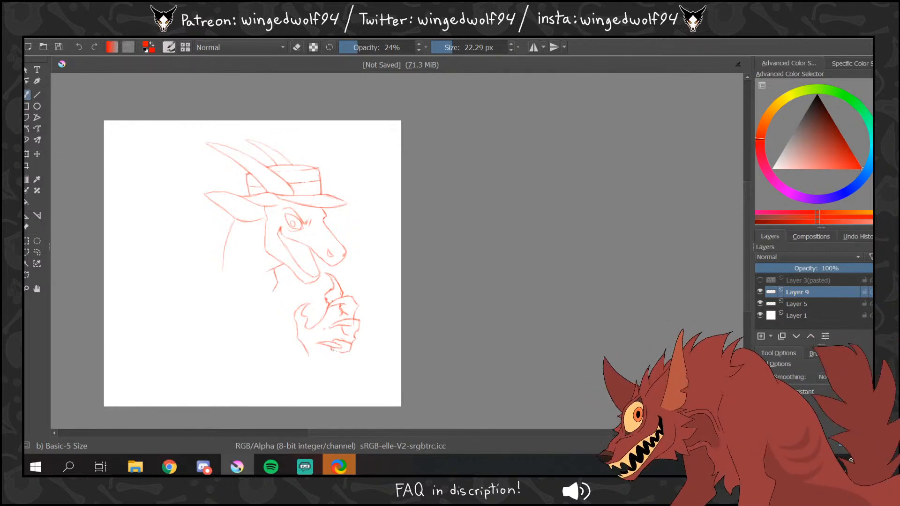
{"action": "left_click_drag", "start_coordinate": [343, 354], "coordinate": [332, 363]}
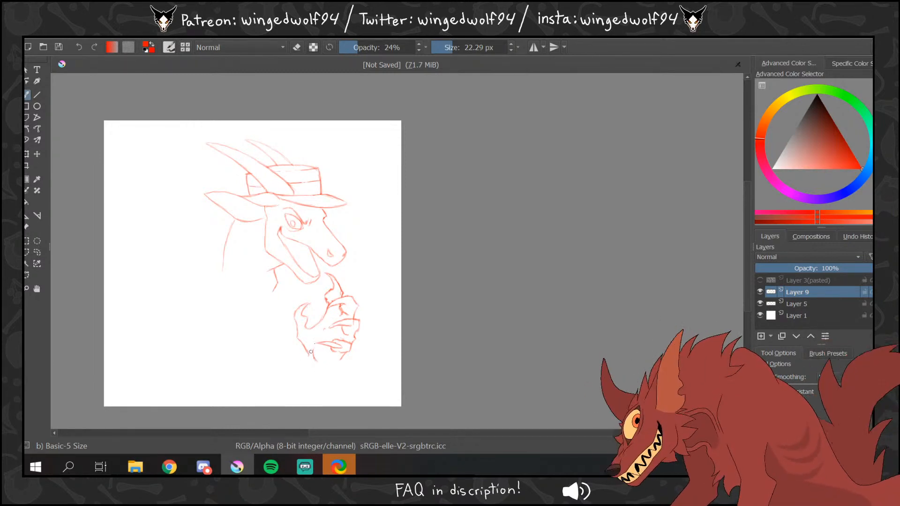
- Mirror the image horizontally, then select the entire hand freehand, rotate it clockwise, and reposition it just below the open muzzle
{"action": "key", "text": "m"}
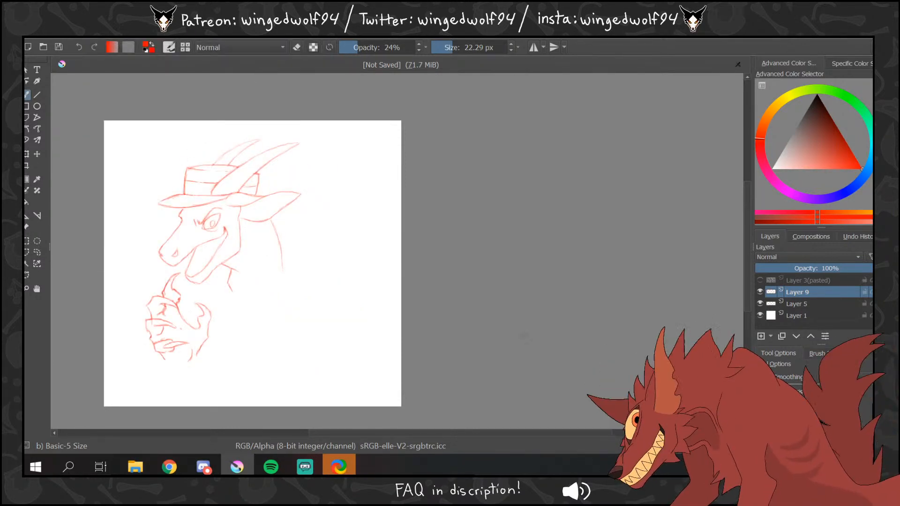
{"action": "left_click_drag", "start_coordinate": [478, 434], "coordinate": [433, 430]}
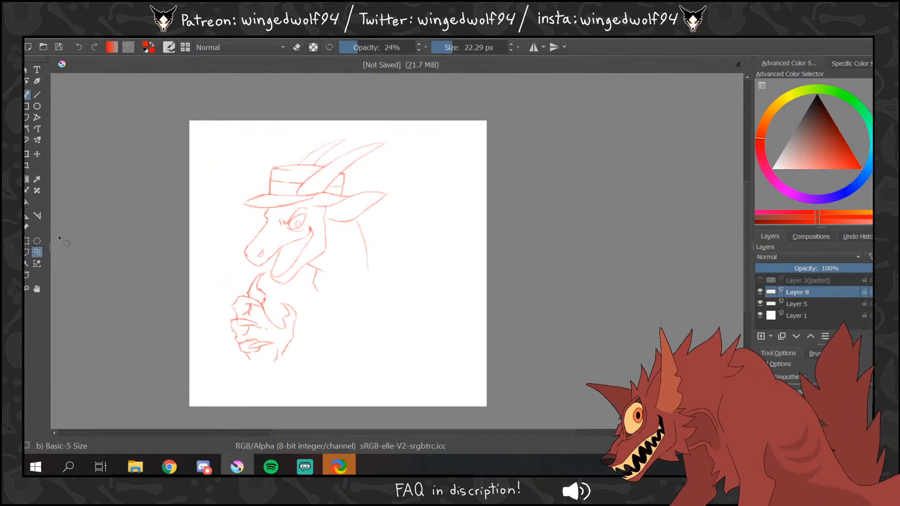
{"action": "mouse_move", "coordinate": [309, 297]}
{"action": "left_mouse_down"}
{"action": "mouse_move", "coordinate": [265, 272]}
{"action": "mouse_move", "coordinate": [317, 361]}
{"action": "left_mouse_up"}
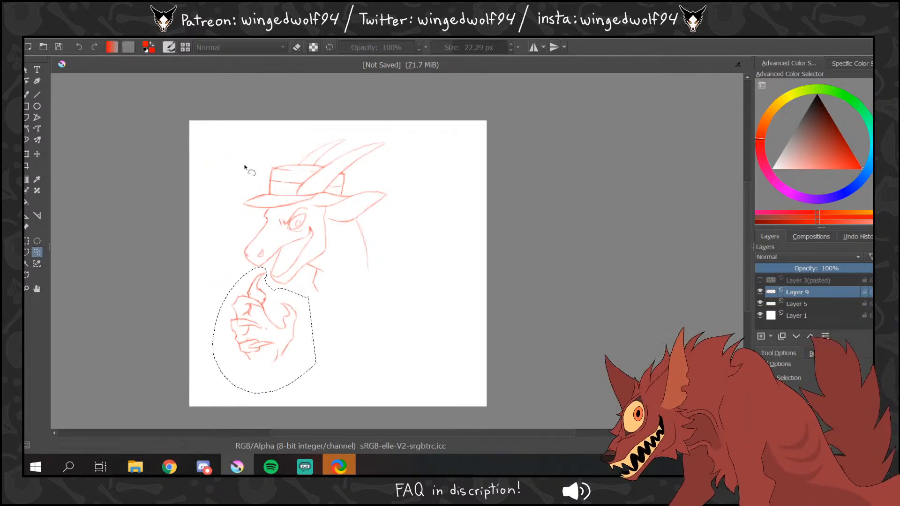
{"action": "key", "text": "ctrl+t"}
{"action": "left_click_drag", "start_coordinate": [480, 213], "coordinate": [471, 283]}
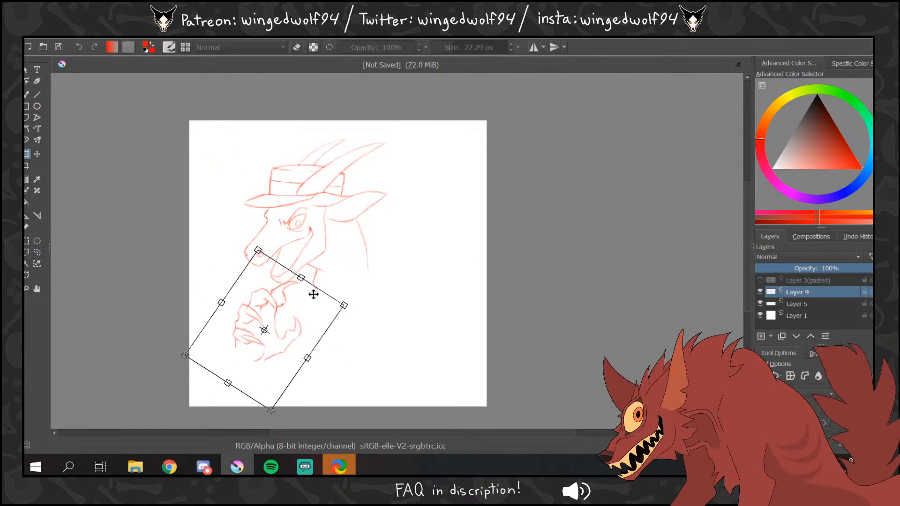
{"action": "mouse_move", "coordinate": [313, 294]}
{"action": "left_mouse_down"}
{"action": "mouse_move", "coordinate": [296, 305]}
{"action": "mouse_move", "coordinate": [382, 245]}
{"action": "mouse_move", "coordinate": [377, 305]}
{"action": "left_mouse_up"}
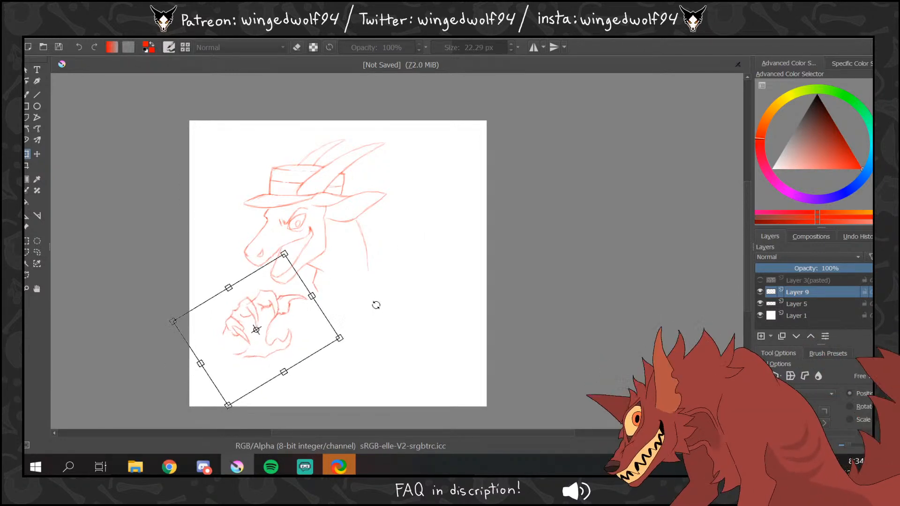
{"action": "left_click_drag", "start_coordinate": [311, 336], "coordinate": [311, 326]}
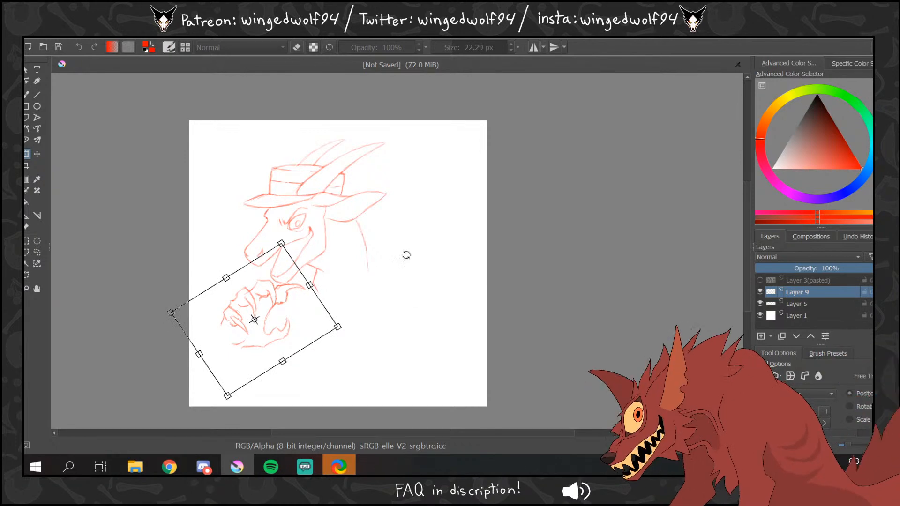
{"action": "left_click_drag", "start_coordinate": [406, 256], "coordinate": [347, 263]}
{"action": "left_click_drag", "start_coordinate": [306, 310], "coordinate": [311, 327]}
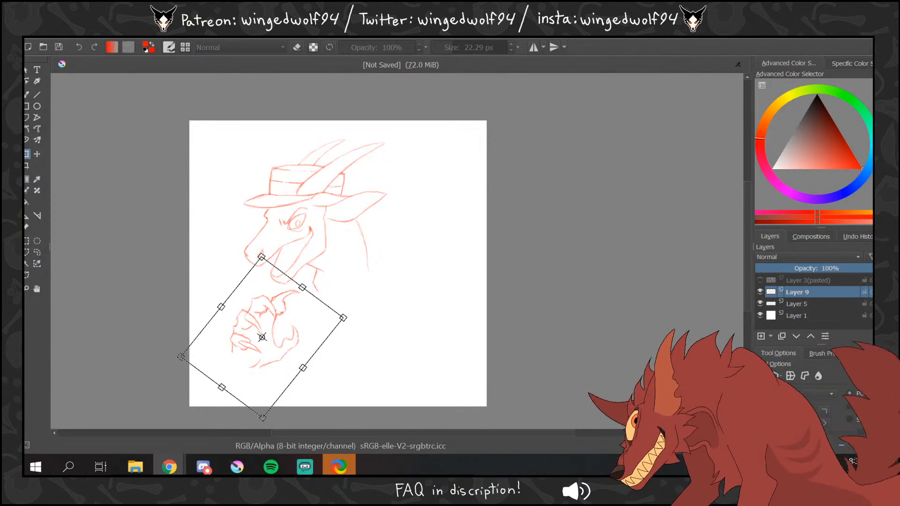
{"action": "left_click", "coordinate": [147, 40]}
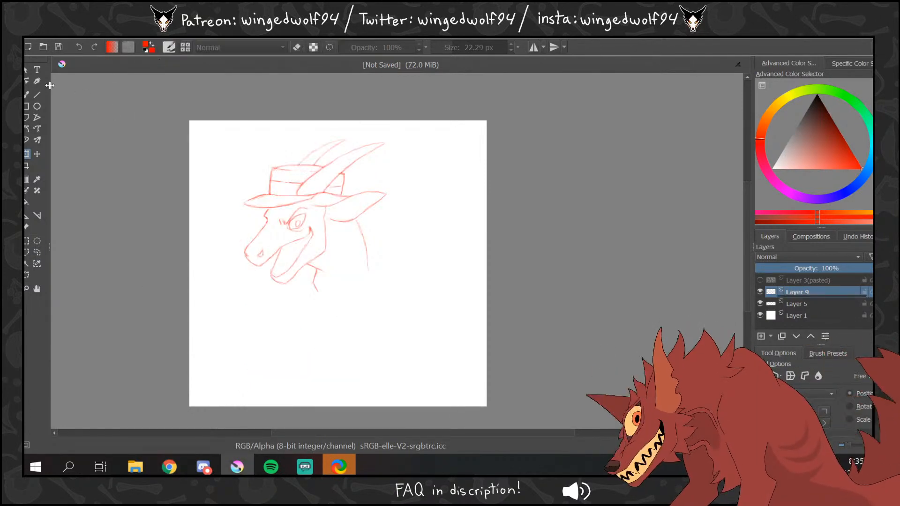
- Erase the stray wrist line under the palm at 100% opacity and redraw the outer wrist line at 17% opacity
{"action": "left_click", "coordinate": [28, 94]}
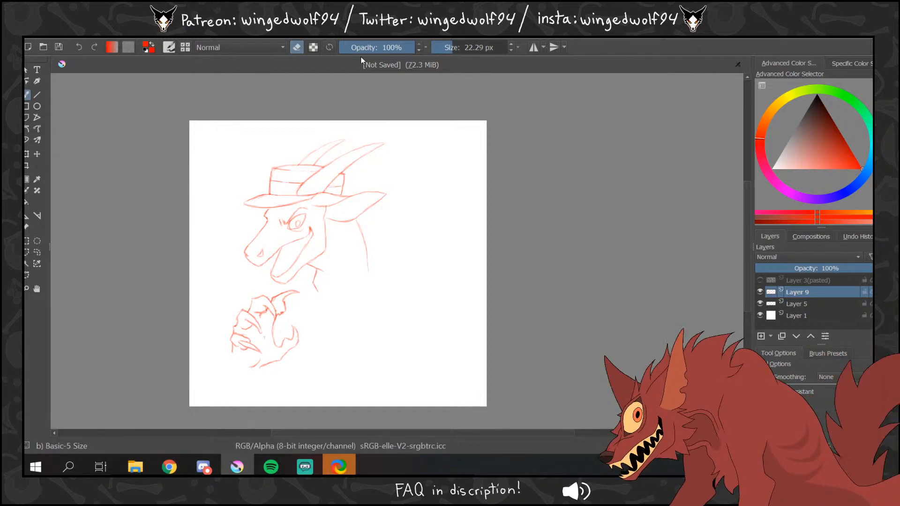
{"action": "left_click", "coordinate": [352, 47]}
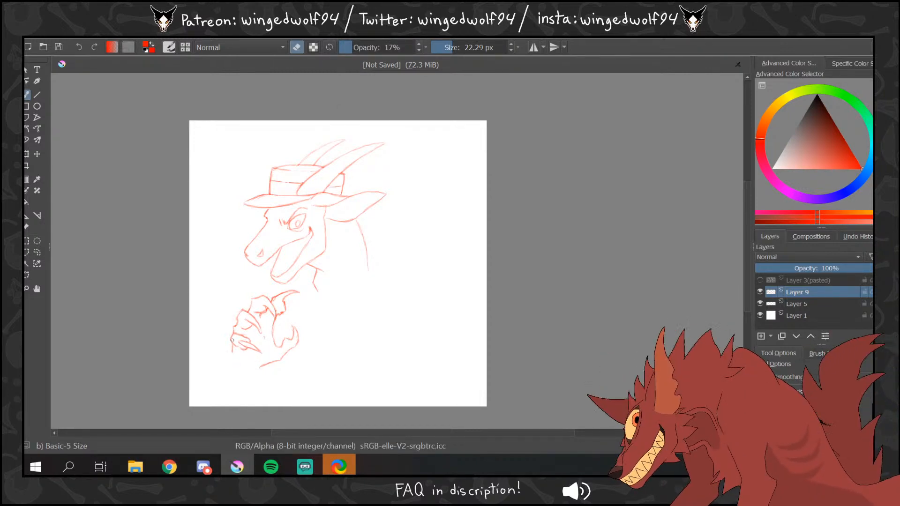
{"action": "left_click", "coordinate": [297, 47]}
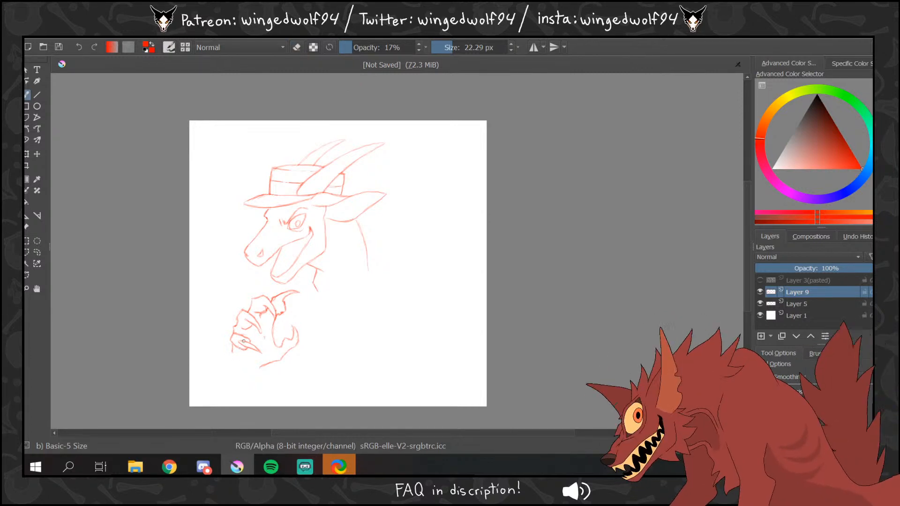
{"action": "left_click_drag", "start_coordinate": [238, 362], "coordinate": [242, 368]}
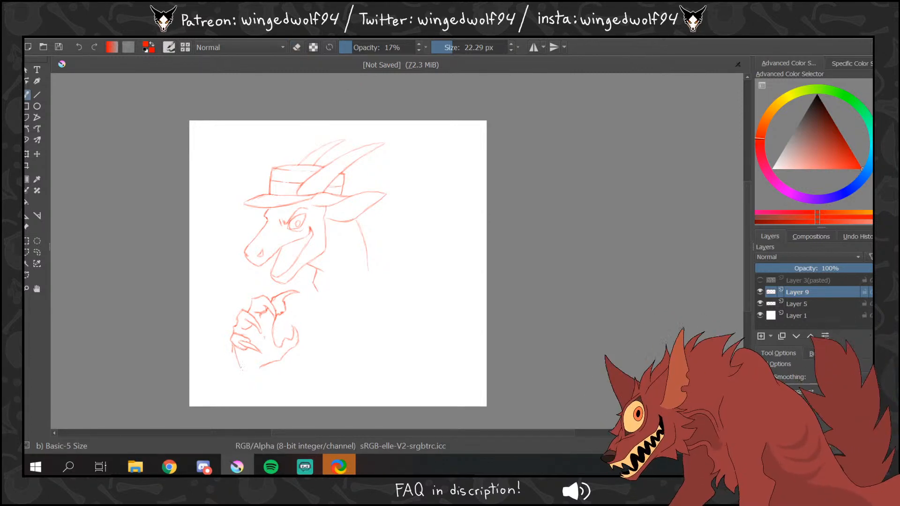
- Return the brush to 17% opacity and extend the back-of-neck and throat lines further down
{"action": "key", "text": "e"}
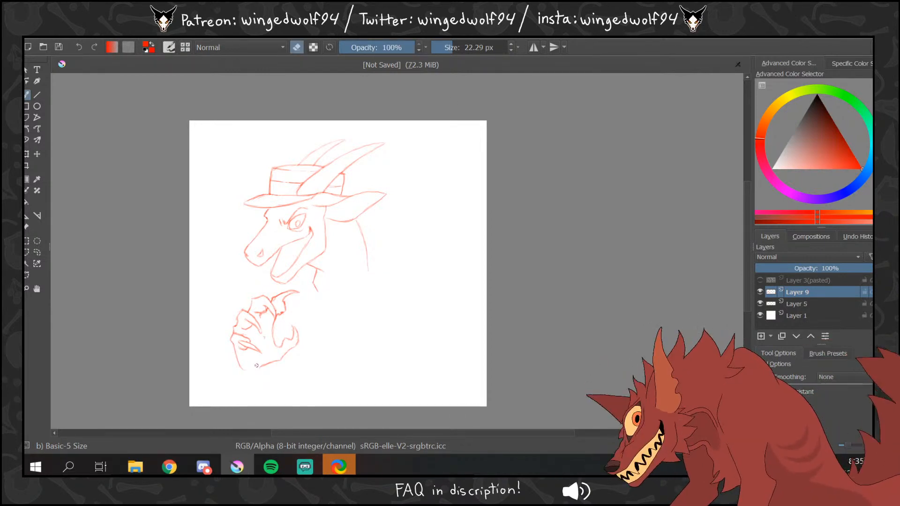
{"action": "key", "text": "e"}
{"action": "left_click", "coordinate": [353, 44]}
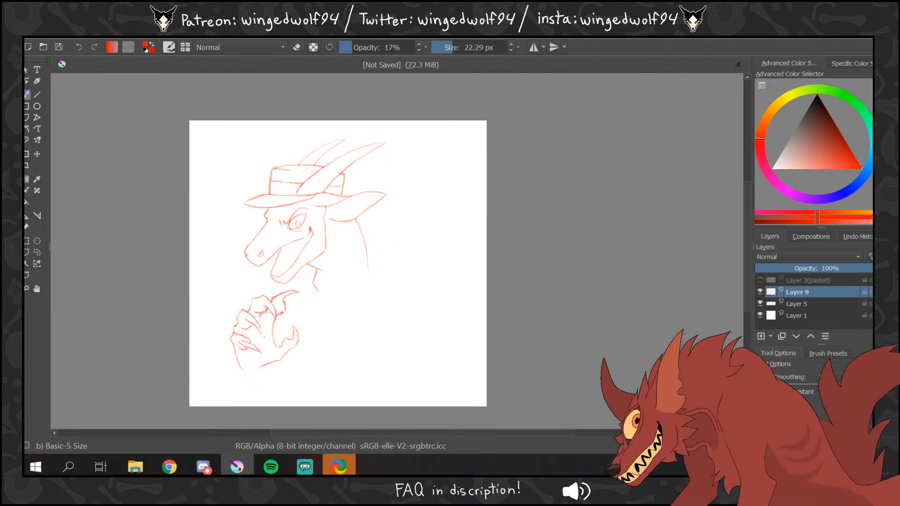
{"action": "left_click_drag", "start_coordinate": [368, 271], "coordinate": [367, 277]}
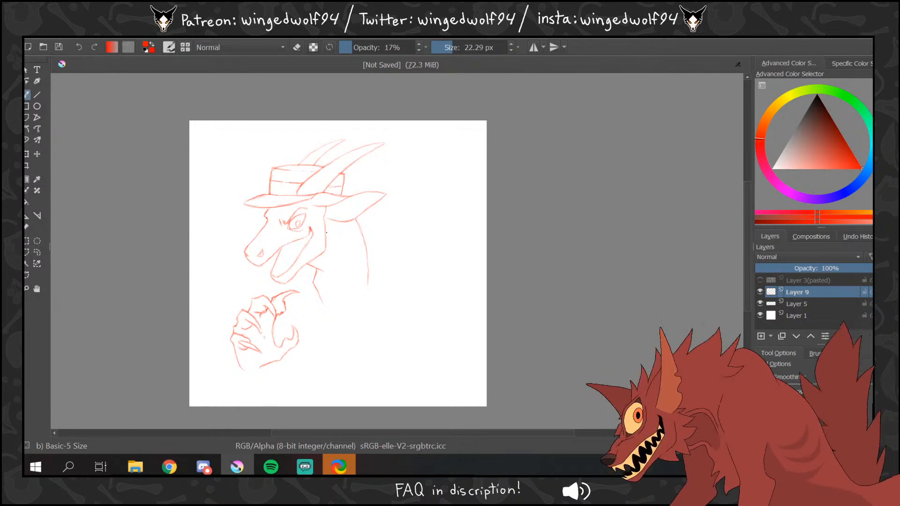
- Select the hand freehand and shift it slightly outward, away from the throat
{"action": "left_click", "coordinate": [37, 253]}
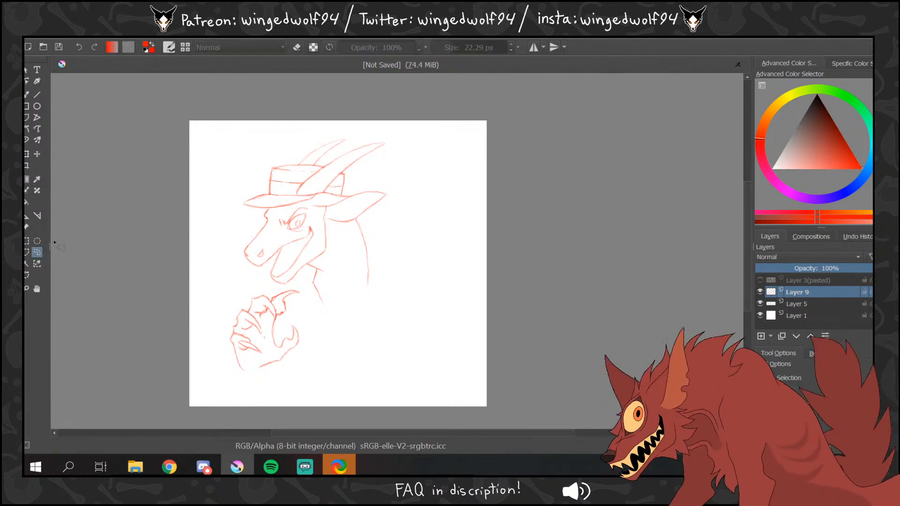
{"action": "mouse_move", "coordinate": [303, 287]}
{"action": "left_mouse_down"}
{"action": "mouse_move", "coordinate": [209, 361]}
{"action": "mouse_move", "coordinate": [304, 286]}
{"action": "left_mouse_up"}
{"action": "key", "text": "ctrl+t"}
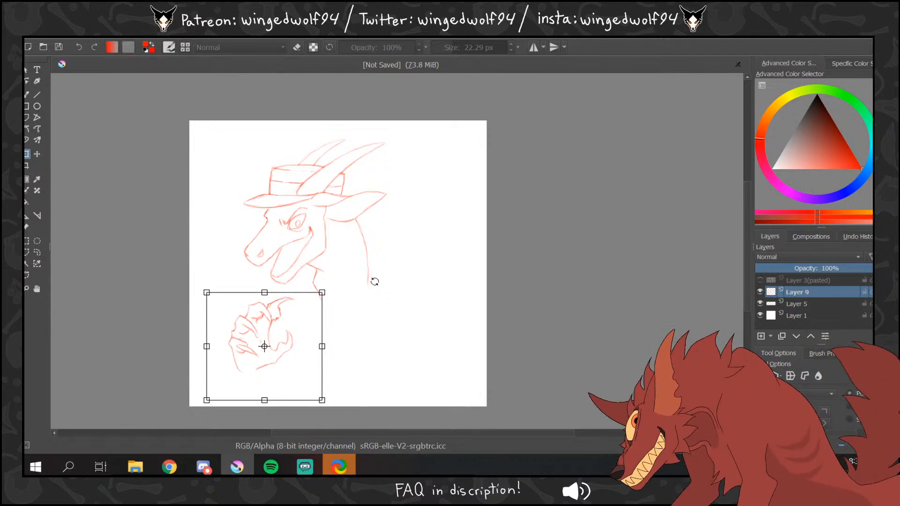
{"action": "left_click_drag", "start_coordinate": [299, 331], "coordinate": [295, 327]}
- Sketch the sloping shoulder line across the neck's base and the two forearm lines from the wrist to the canvas edge
{"action": "left_click", "coordinate": [26, 95]}
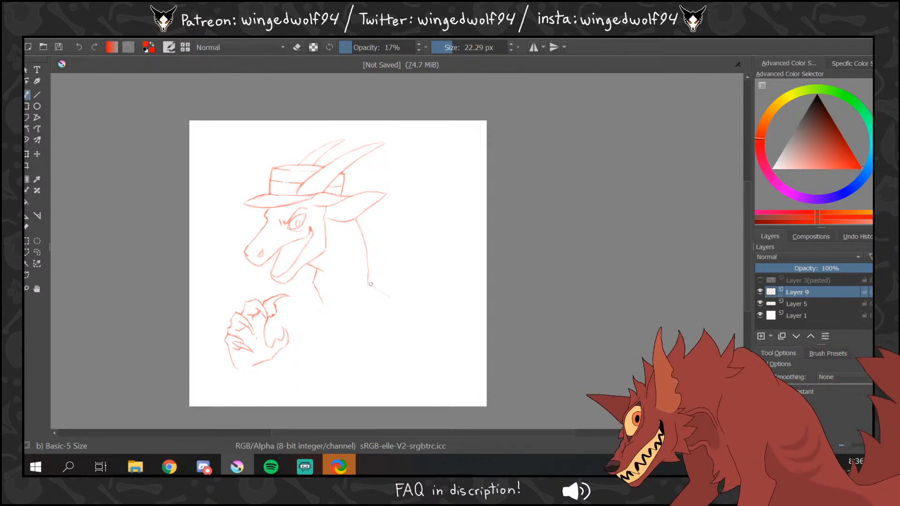
{"action": "key", "text": "ctrl+z"}
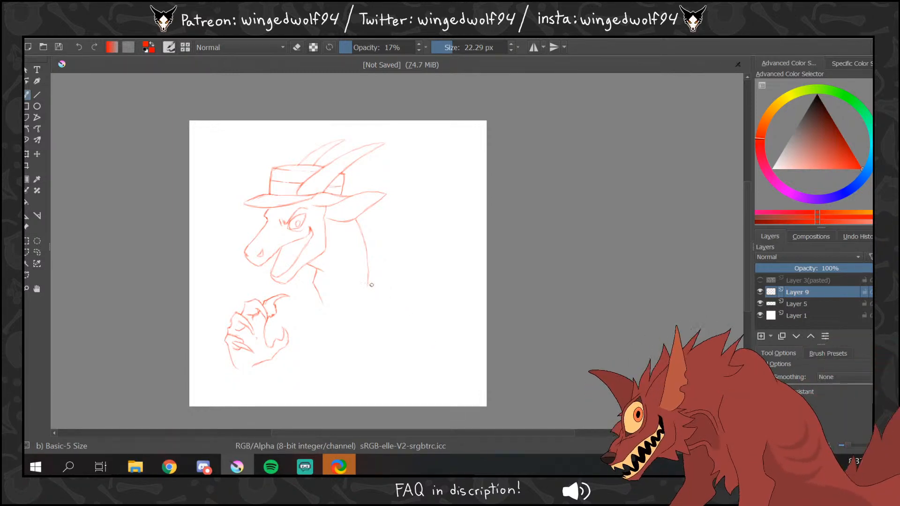
{"action": "left_click_drag", "start_coordinate": [371, 286], "coordinate": [392, 299]}
{"action": "key", "text": "ctrl+z"}
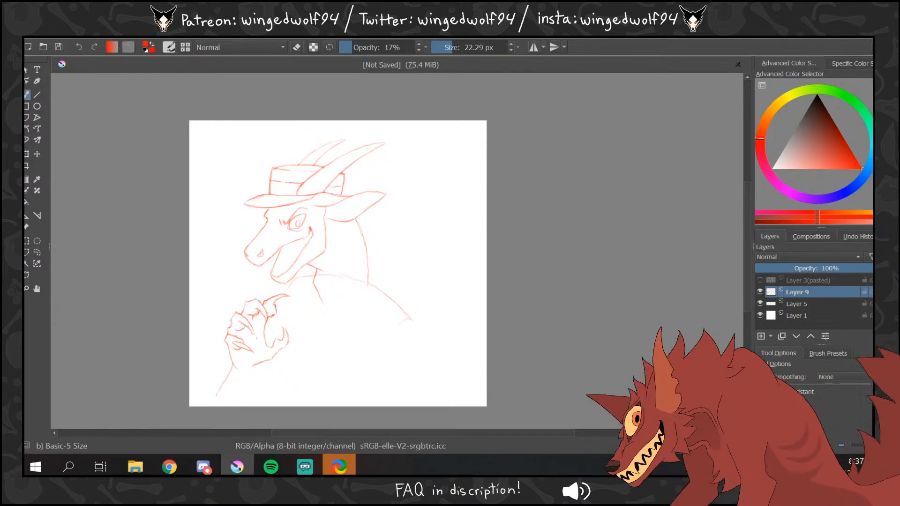
{"action": "left_click_drag", "start_coordinate": [228, 378], "coordinate": [217, 406]}
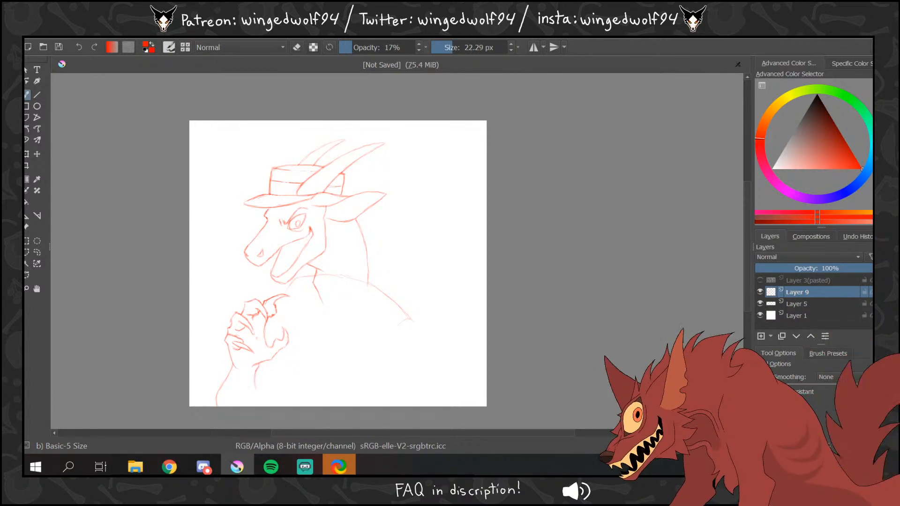
{"action": "left_click_drag", "start_coordinate": [255, 387], "coordinate": [257, 408]}
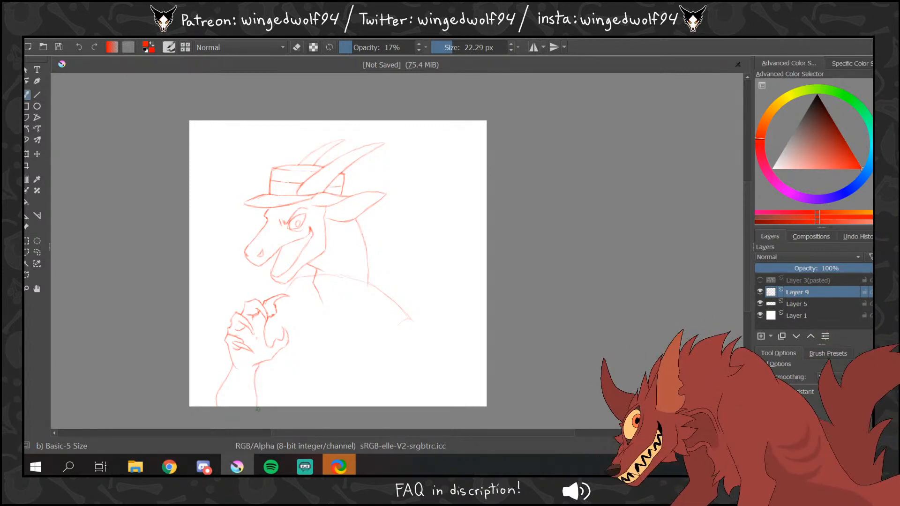
- Sketch the upper arm behind the body with a curved shoulder seam, outer and inner edges, fold lines, and a sleeve cuff
{"action": "left_click_drag", "start_coordinate": [405, 317], "coordinate": [391, 326]}
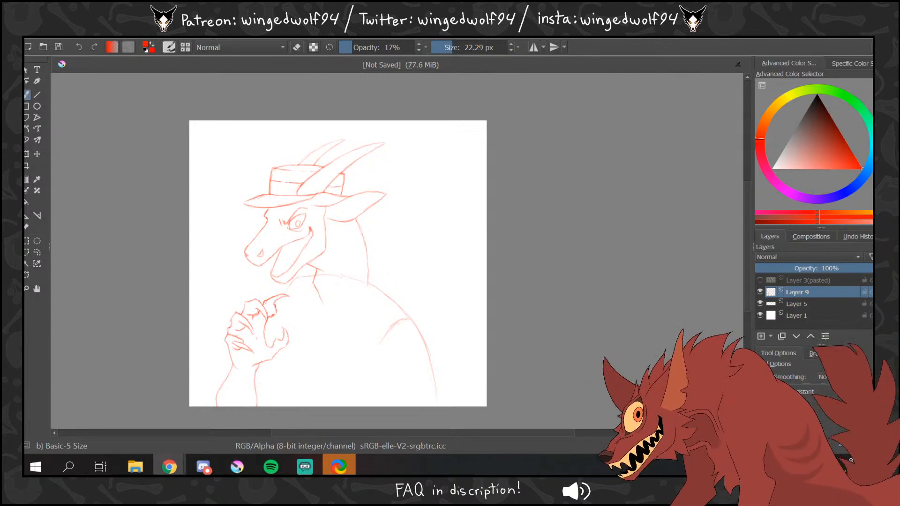
{"action": "mouse_move", "coordinate": [409, 317]}
{"action": "left_mouse_down"}
{"action": "mouse_move", "coordinate": [385, 337]}
{"action": "mouse_move", "coordinate": [380, 375]}
{"action": "mouse_move", "coordinate": [439, 393]}
{"action": "left_mouse_up"}
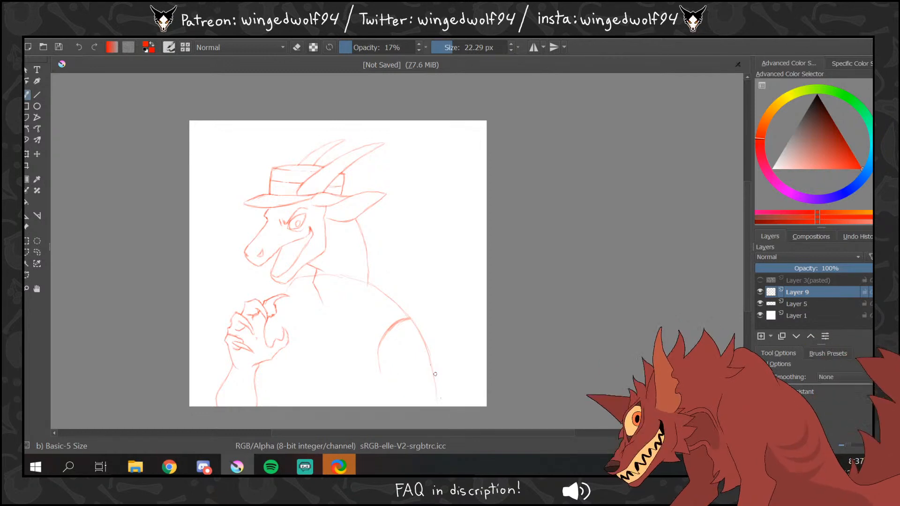
{"action": "left_click_drag", "start_coordinate": [395, 364], "coordinate": [383, 382]}
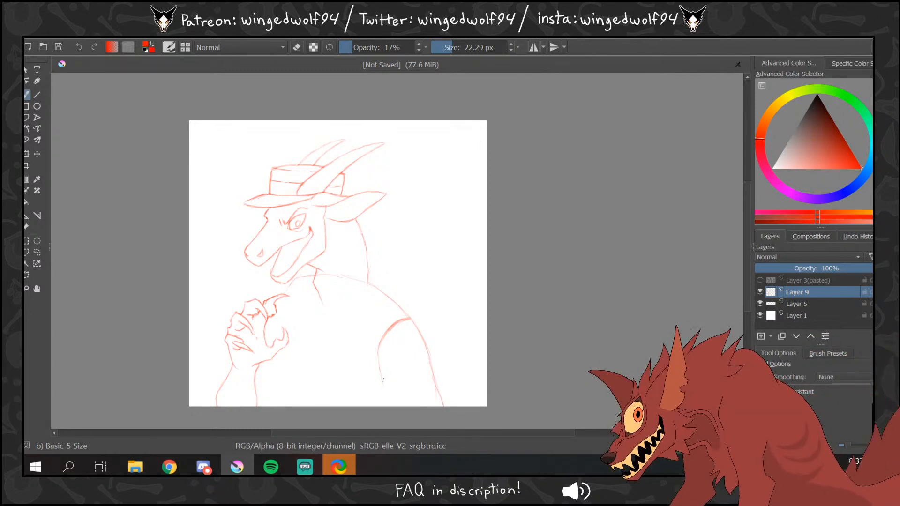
{"action": "left_click_drag", "start_coordinate": [412, 351], "coordinate": [383, 388]}
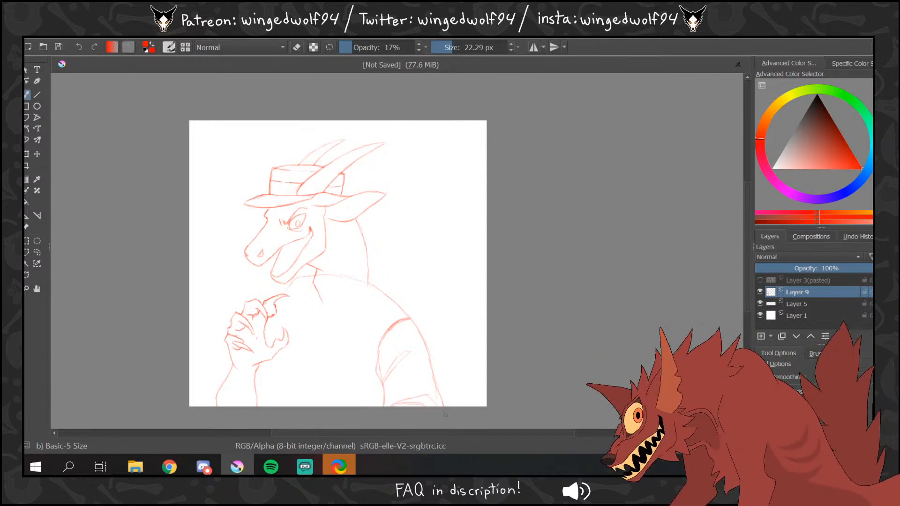
- Mirror the image horizontally and merge Layer 9 down into Layer 5
{"action": "left_click", "coordinate": [94, 34]}
{"action": "left_click", "coordinate": [172, 160]}
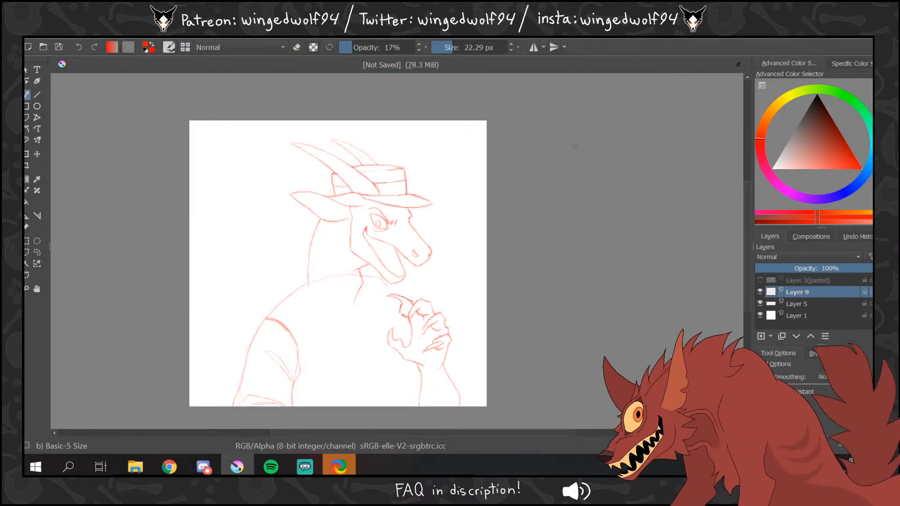
{"action": "key", "text": "ctrl+e"}
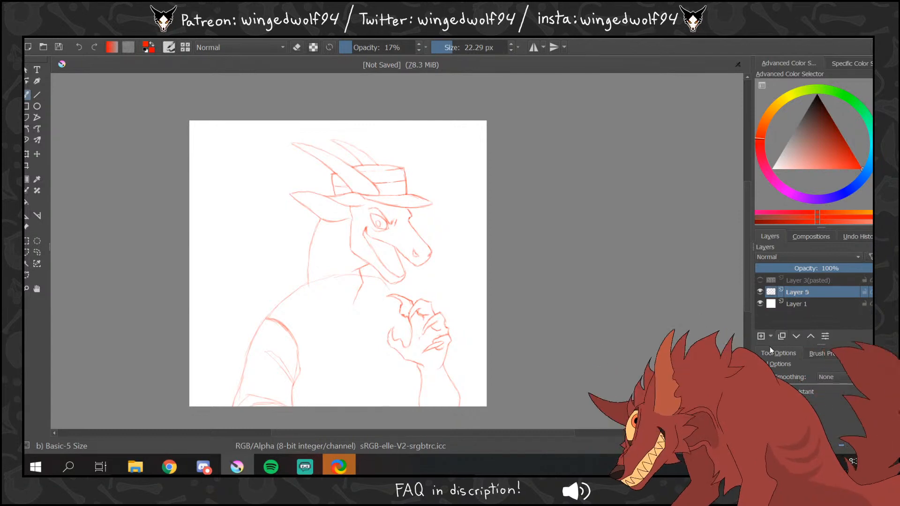
- Add a new layer above Layer 5 and draw a short curved line off the back of the neck
{"action": "left_click", "coordinate": [761, 336]}
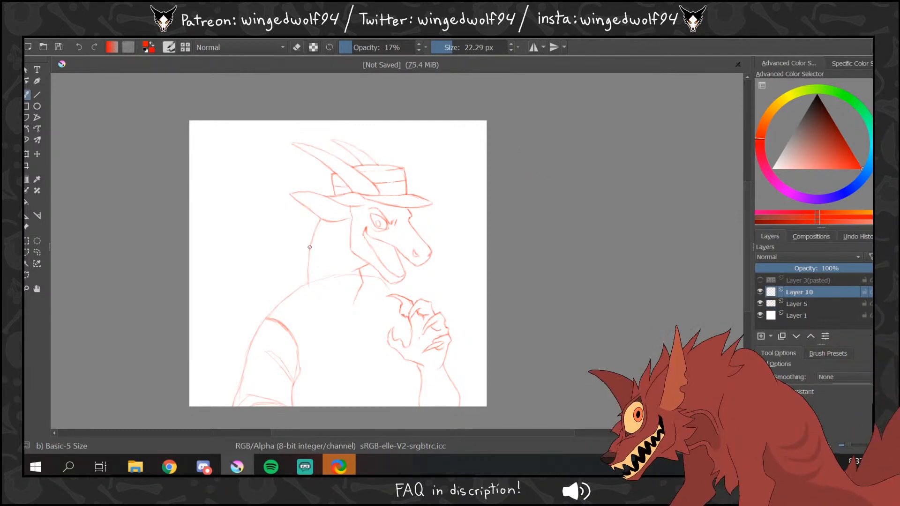
{"action": "left_click_drag", "start_coordinate": [309, 247], "coordinate": [301, 250]}
- Select the shoulders and sleeved arm freehand on Layer 5 and shift them slightly upward
{"action": "key", "text": "Page_Down"}
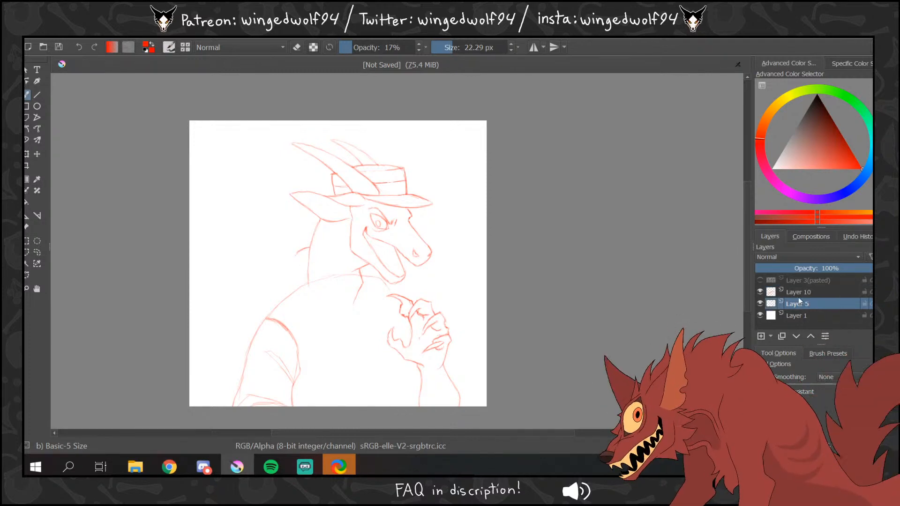
{"action": "left_click", "coordinate": [37, 253]}
{"action": "mouse_move", "coordinate": [424, 289]}
{"action": "left_mouse_down"}
{"action": "mouse_move", "coordinate": [390, 288]}
{"action": "mouse_move", "coordinate": [366, 275]}
{"action": "mouse_move", "coordinate": [352, 315]}
{"action": "mouse_move", "coordinate": [361, 280]}
{"action": "mouse_move", "coordinate": [306, 284]}
{"action": "mouse_move", "coordinate": [216, 365]}
{"action": "mouse_move", "coordinate": [211, 426]}
{"action": "left_mouse_up"}
{"action": "left_click", "coordinate": [28, 154]}
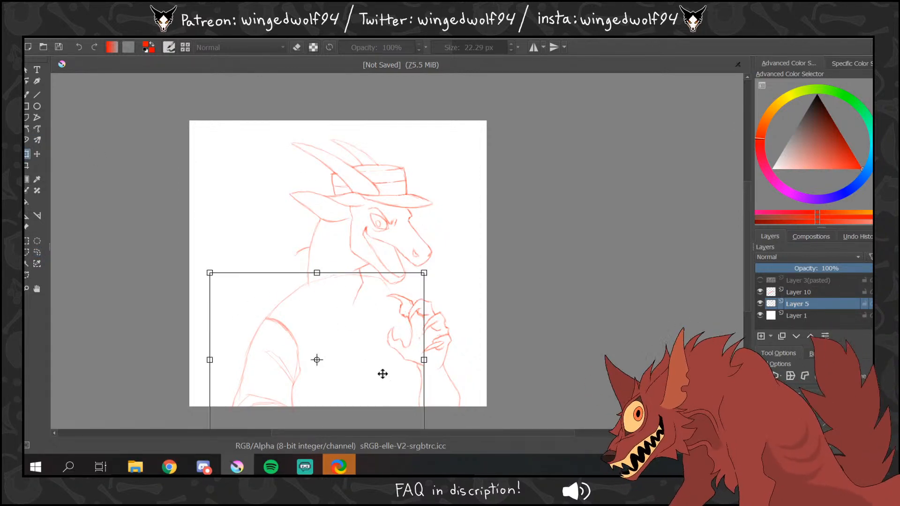
{"action": "left_click", "coordinate": [37, 252]}
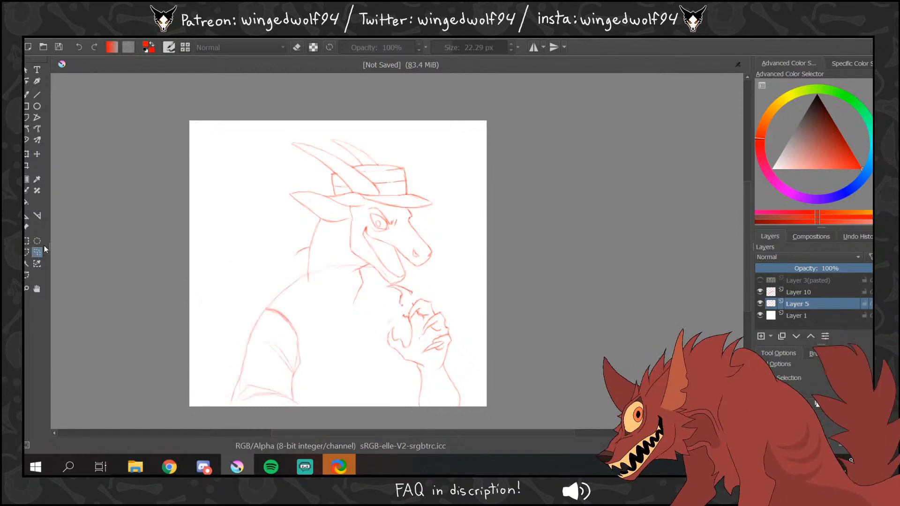
- Undo the last shift, refine the freehand selection around the raised hand, and move the shoulders and sleeved arm slightly upward
{"action": "key", "text": "ctrl+z"}
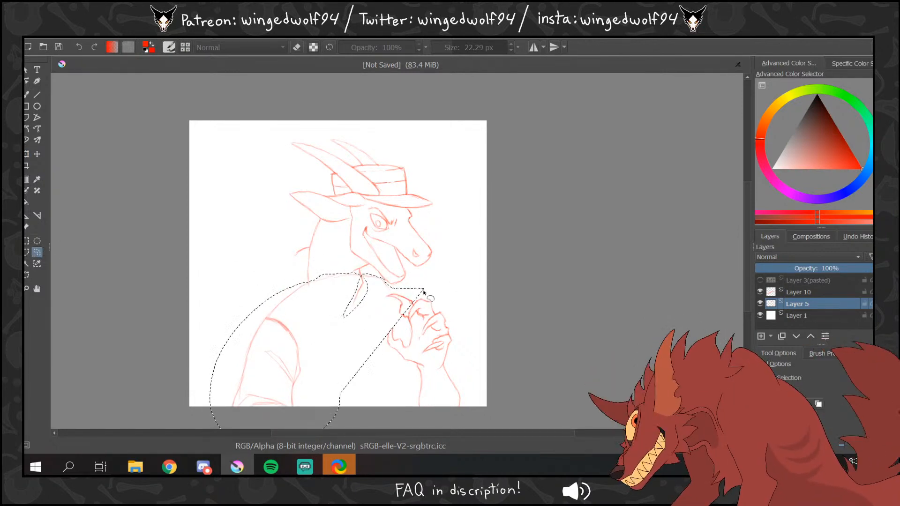
{"action": "mouse_move", "coordinate": [415, 299]}
{"action": "left_mouse_down"}
{"action": "mouse_move", "coordinate": [397, 291]}
{"action": "mouse_move", "coordinate": [394, 341]}
{"action": "mouse_move", "coordinate": [401, 314]}
{"action": "left_mouse_up"}
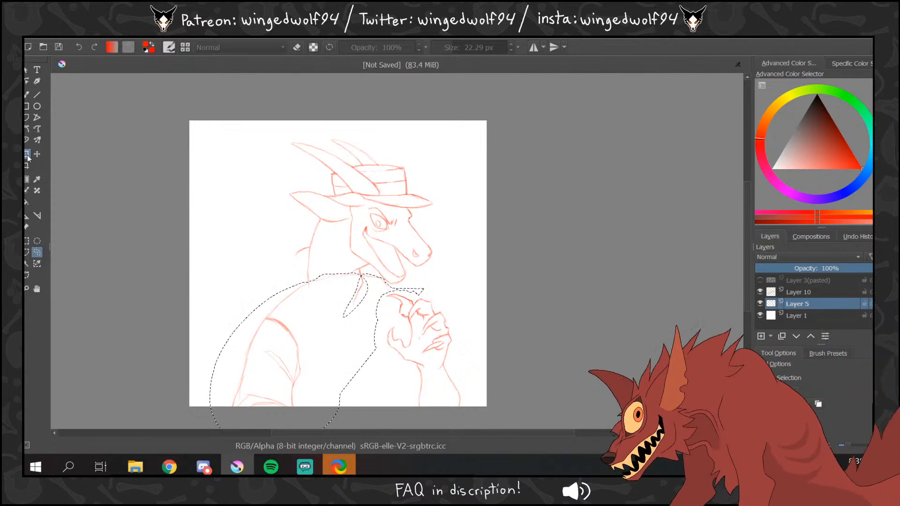
{"action": "key", "text": "ctrl+t"}
{"action": "mouse_move", "coordinate": [395, 371]}
{"action": "left_mouse_down"}
{"action": "mouse_move", "coordinate": [390, 378]}
{"action": "mouse_move", "coordinate": [393, 363]}
{"action": "left_mouse_up"}
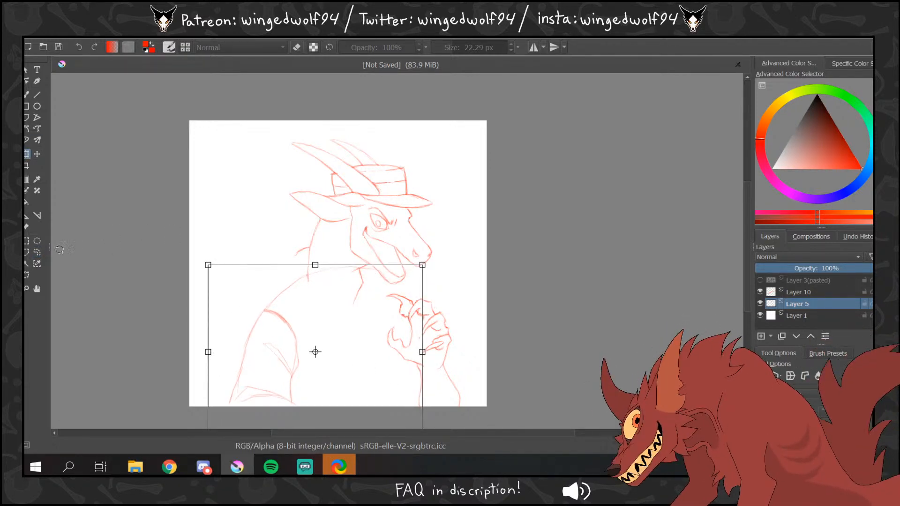
- Narrow the freehand selection to the sleeved arm, rotate it slightly clockwise and nudge it up toward the neck
{"action": "left_click", "coordinate": [37, 252]}
{"action": "left_click_drag", "start_coordinate": [306, 277], "coordinate": [308, 282]}
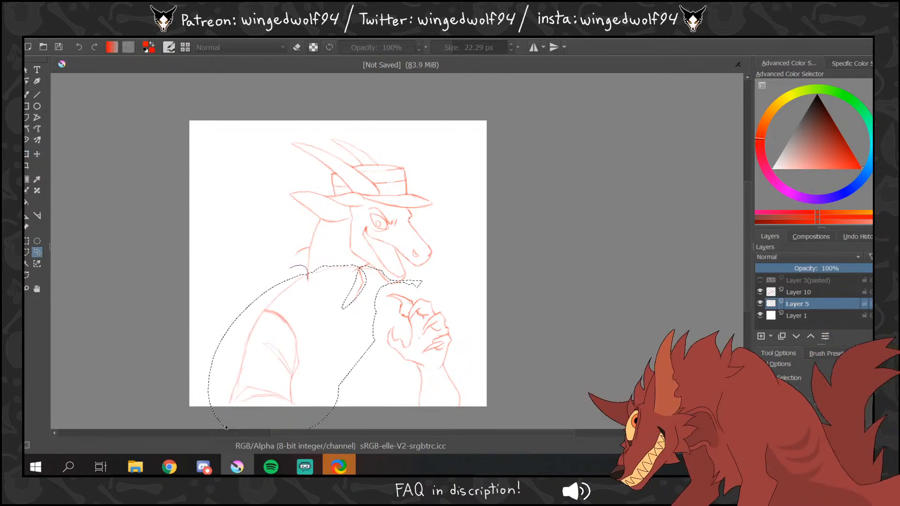
{"action": "left_click", "coordinate": [27, 154]}
{"action": "left_click_drag", "start_coordinate": [545, 211], "coordinate": [553, 246]}
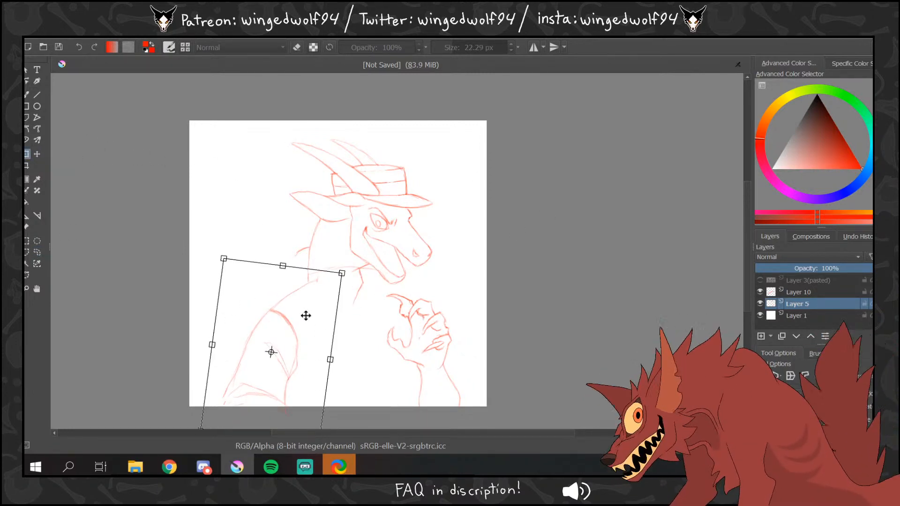
{"action": "left_click_drag", "start_coordinate": [305, 315], "coordinate": [300, 308]}
{"action": "left_click_drag", "start_coordinate": [316, 339], "coordinate": [319, 336]}
{"action": "left_click", "coordinate": [37, 252]}
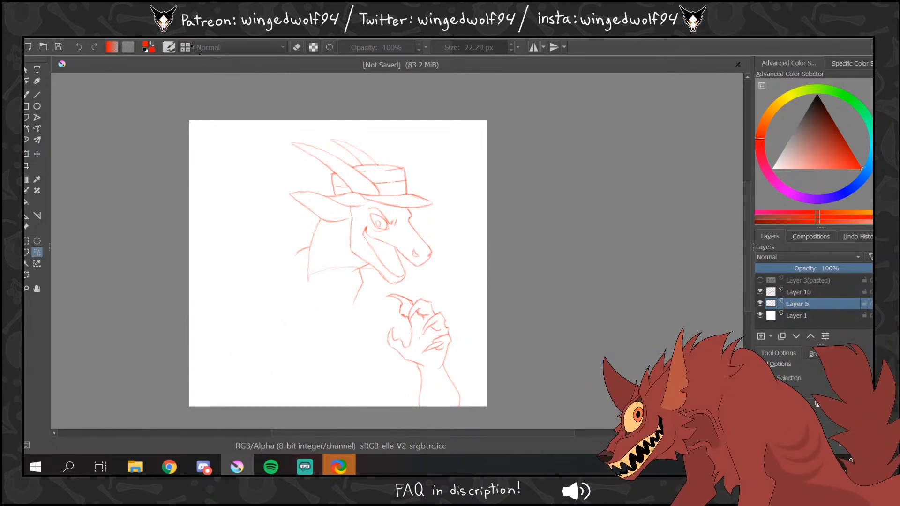
- Clear the selection, return to the freehand brush, and mirror the image horizontally
{"action": "left_click", "coordinate": [149, 37]}
{"action": "left_click", "coordinate": [172, 60]}
{"action": "left_click", "coordinate": [29, 94]}
{"action": "left_click", "coordinate": [96, 37]}
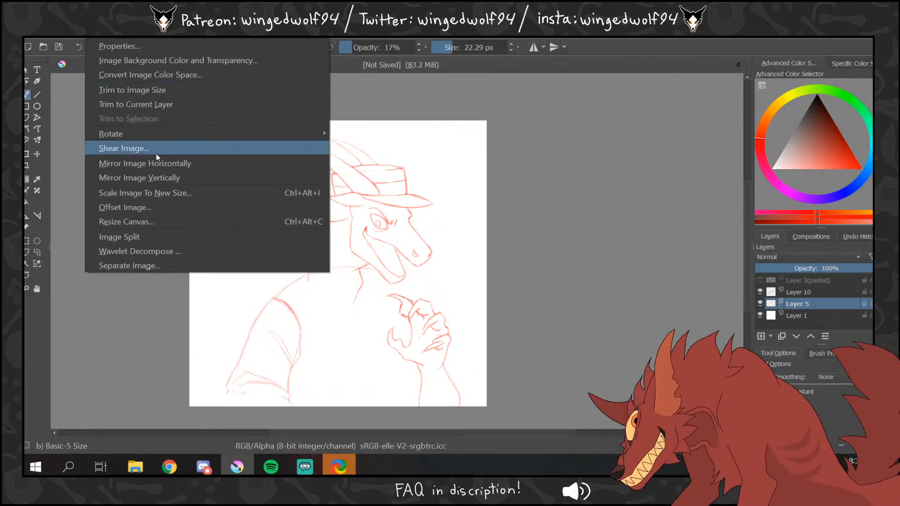
{"action": "left_click", "coordinate": [141, 160]}
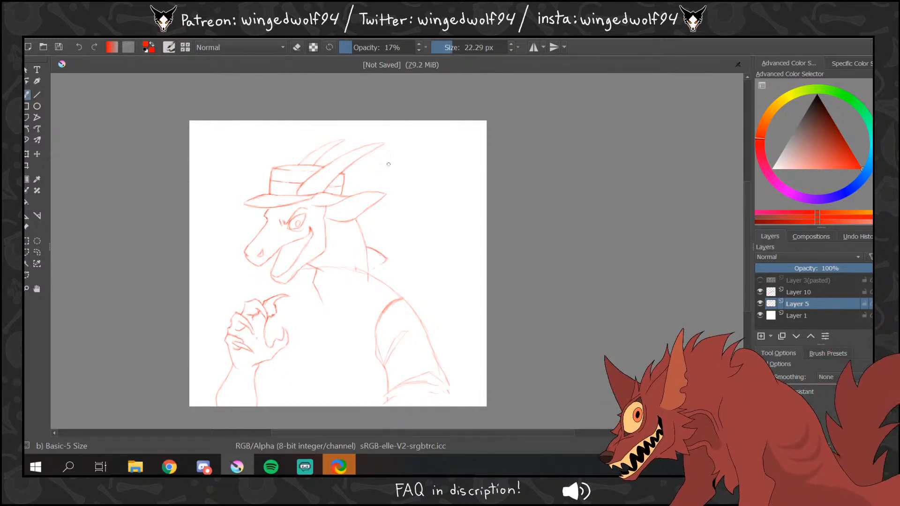
- Sketch a tall collar around the neck with a curved rim, side edges and a narrow front flap, erasing stray strokes
{"action": "left_click_drag", "start_coordinate": [381, 255], "coordinate": [386, 259]}
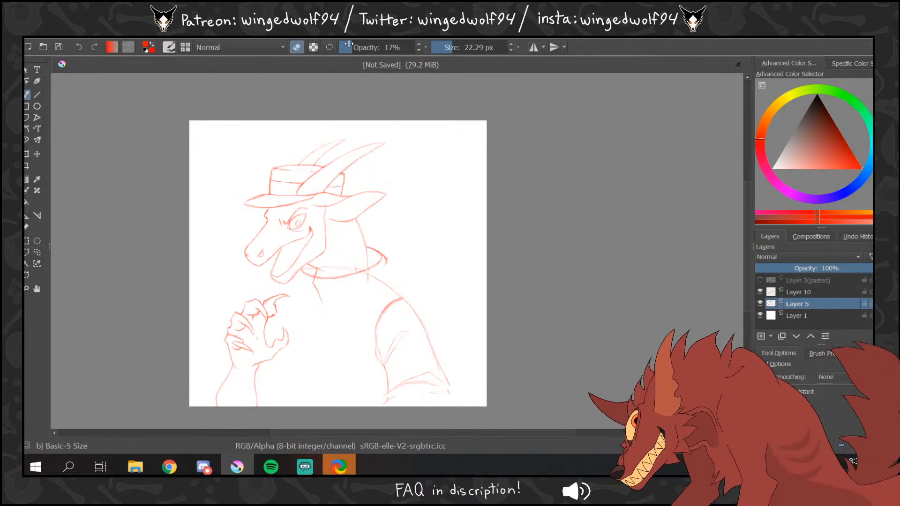
{"action": "left_click_drag", "start_coordinate": [349, 44], "coordinate": [416, 45]}
{"action": "key", "text": "e"}
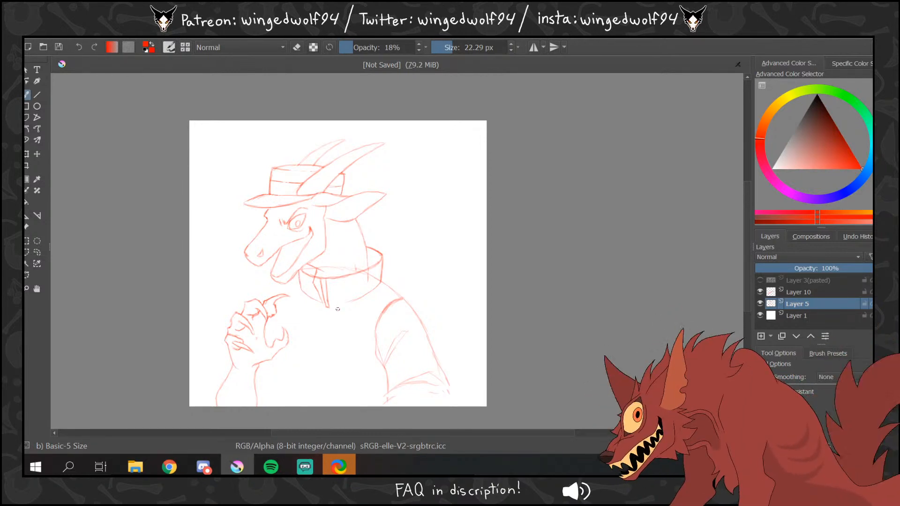
{"action": "key", "text": "ctrl"}
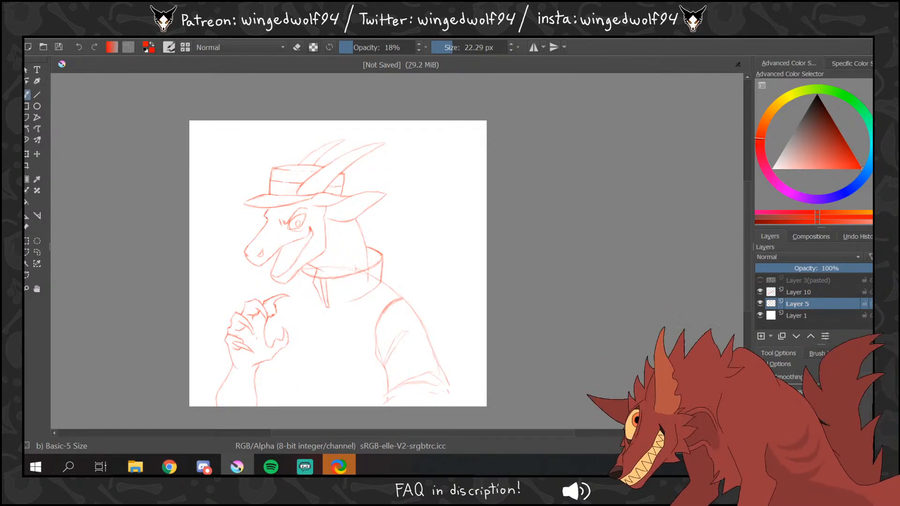
{"action": "mouse_move", "coordinate": [315, 303]}
{"action": "left_mouse_down"}
{"action": "mouse_move", "coordinate": [372, 293]}
{"action": "mouse_move", "coordinate": [336, 307]}
{"action": "left_mouse_up"}
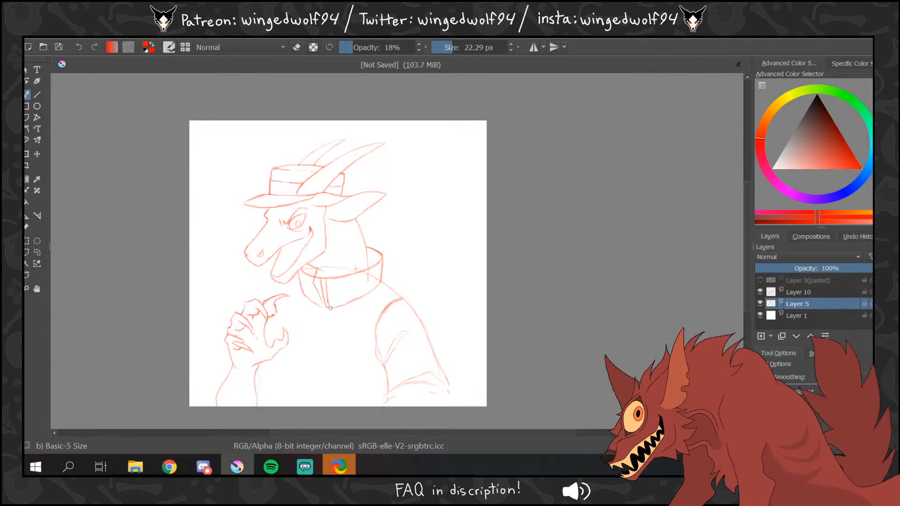
- Erase the old shoulder and neck lines crossing the collar on Layer 5 at 100% eraser opacity
{"action": "key", "text": "e"}
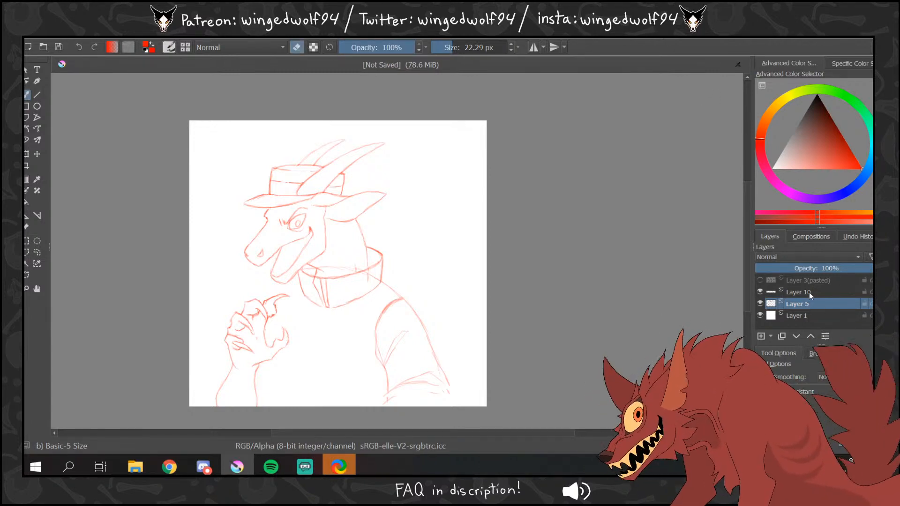
{"action": "left_click", "coordinate": [809, 292]}
{"action": "left_click", "coordinate": [761, 292]}
{"action": "left_click", "coordinate": [761, 292]}
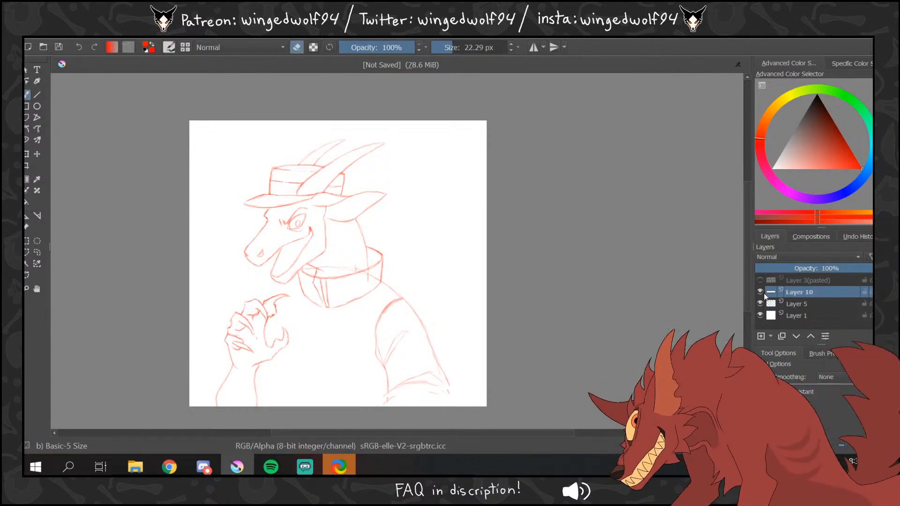
{"action": "left_click", "coordinate": [762, 292]}
{"action": "left_click", "coordinate": [762, 292]}
{"action": "left_click", "coordinate": [771, 304]}
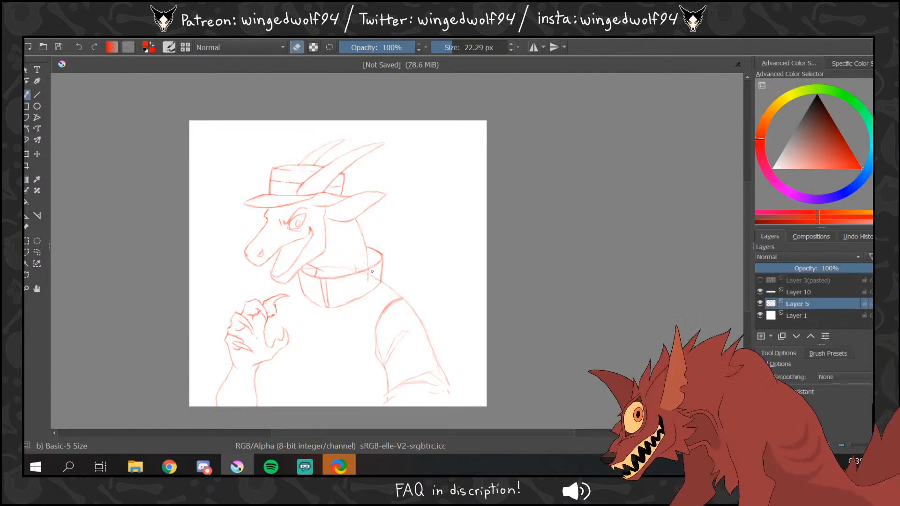
{"action": "left_click_drag", "start_coordinate": [366, 275], "coordinate": [377, 279]}
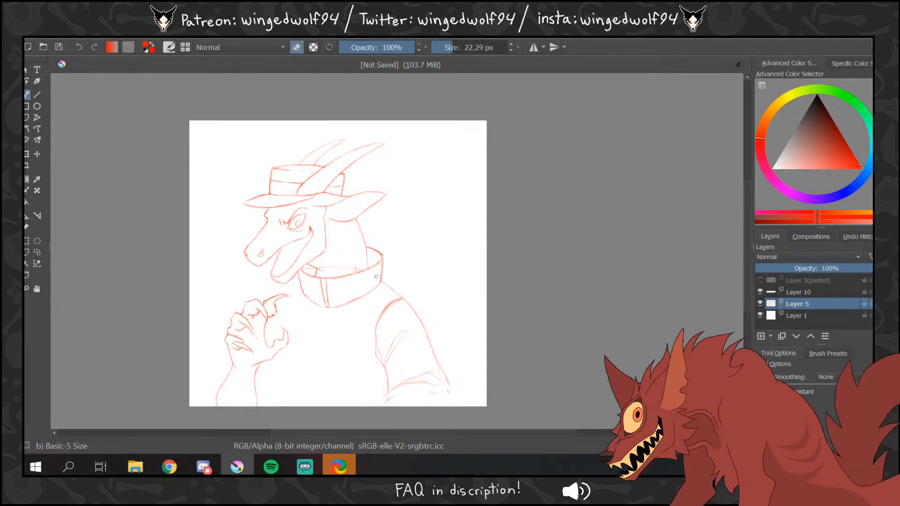
{"action": "key", "text": "e"}
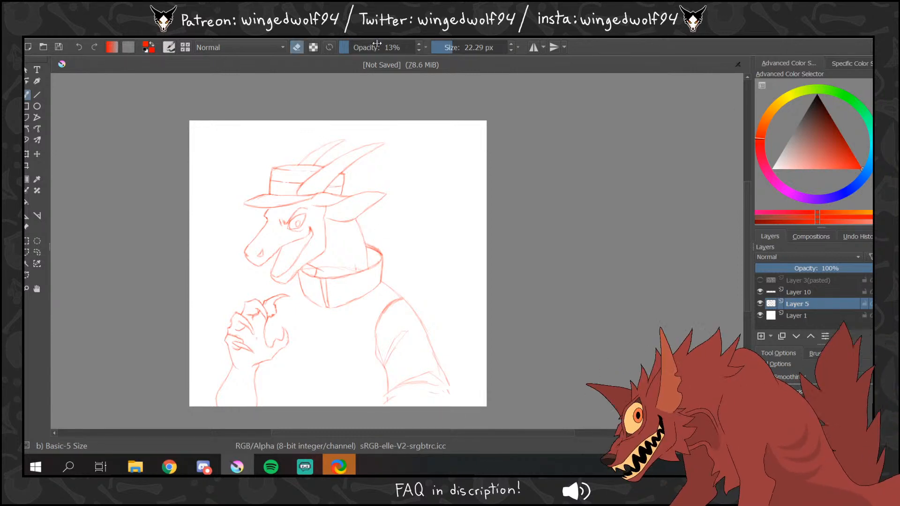
{"action": "key", "text": "e"}
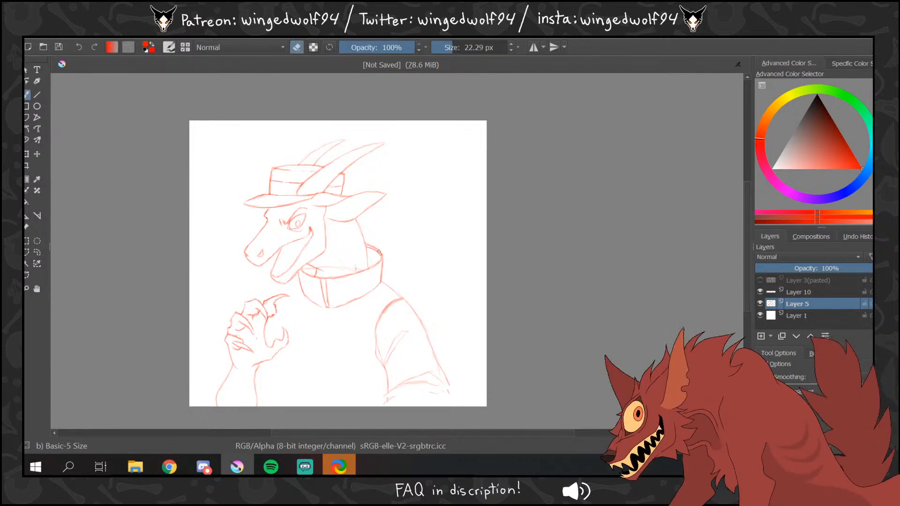
- Merge Layer 10 down into Layer 5 and set the brush opacity to 22%
{"action": "left_click", "coordinate": [803, 288]}
{"action": "key", "text": "ctrl+e"}
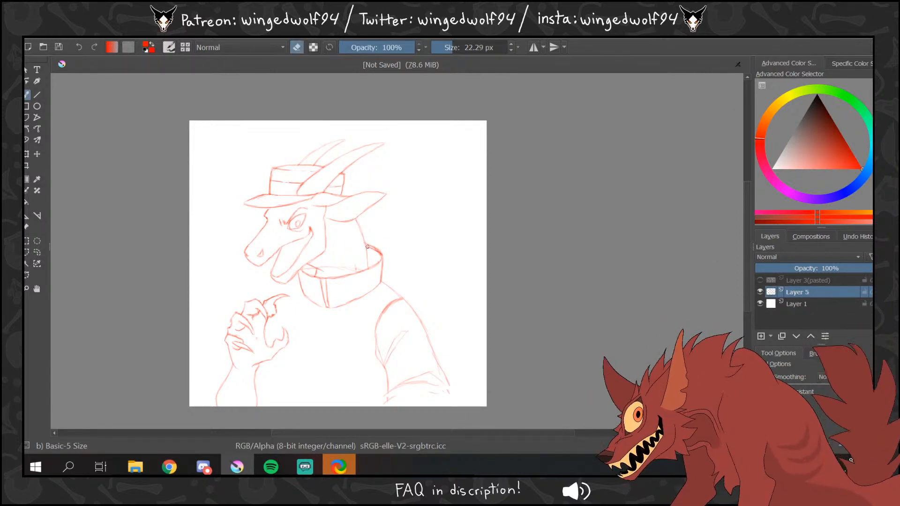
{"action": "key", "text": "e"}
{"action": "left_click_drag", "start_coordinate": [340, 49], "coordinate": [358, 47]}
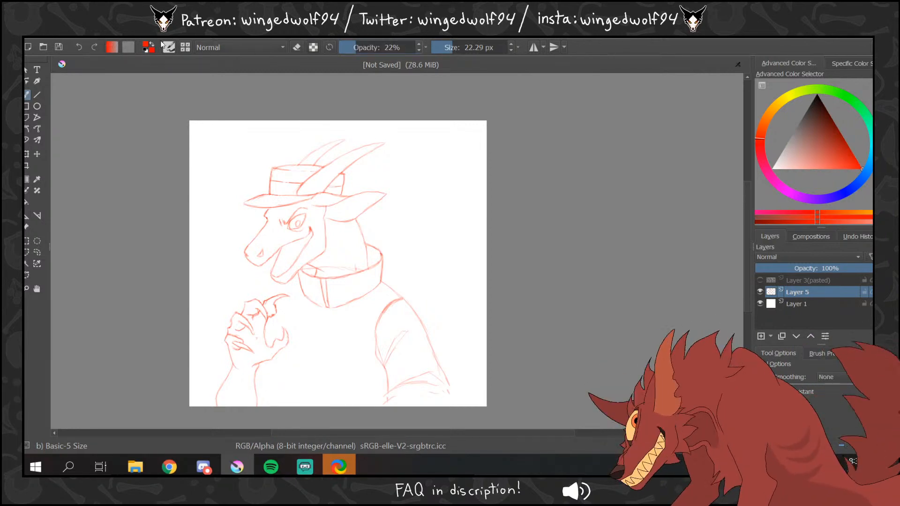
- Mirror the image horizontally to check the sketch, and mirror it back
{"action": "key", "text": "alt+i"}
{"action": "left_click", "coordinate": [185, 165]}
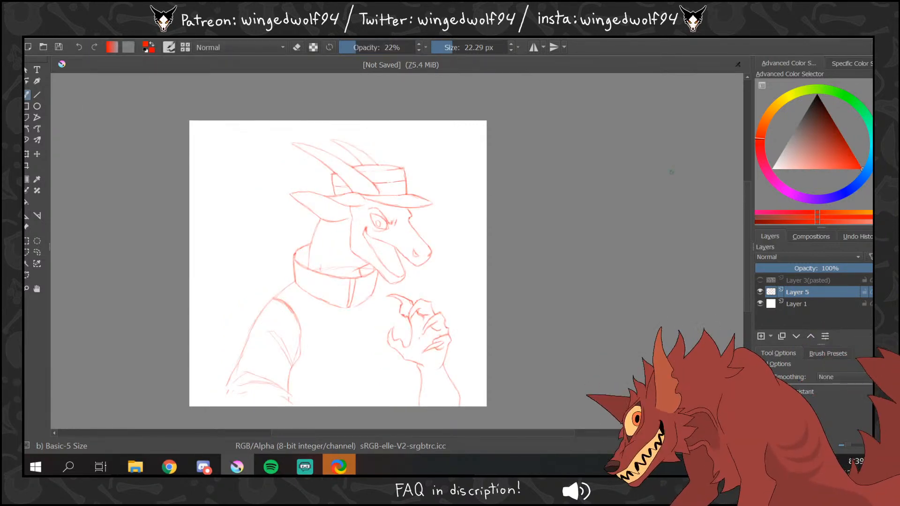
{"action": "left_click_drag", "start_coordinate": [486, 434], "coordinate": [497, 434]}
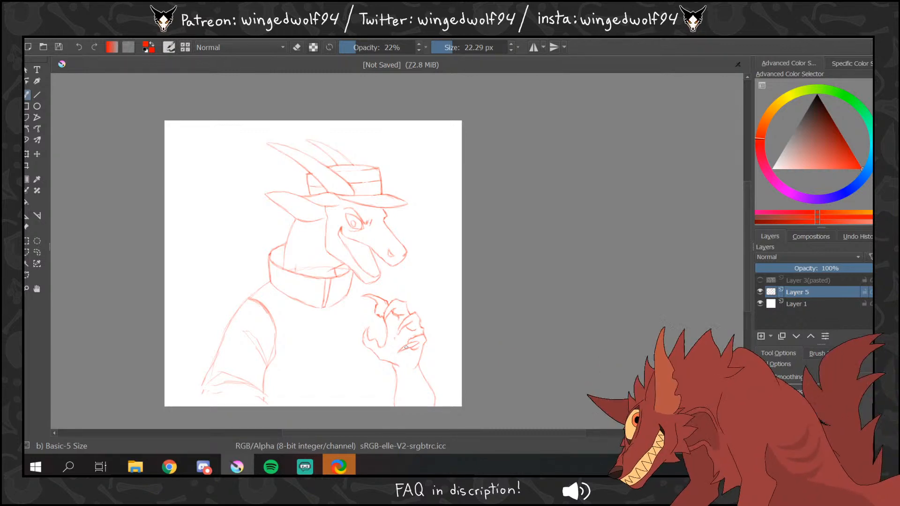
{"action": "key", "text": "alt+i"}
{"action": "left_click", "coordinate": [178, 162]}
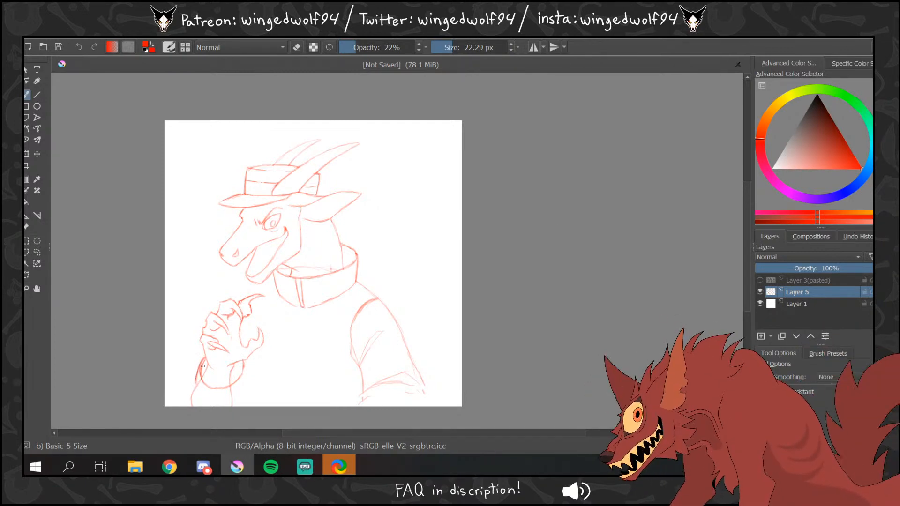
- Sketch a rolled sleeve cuff around the raised wrist, undoing poor strokes and erasing the old forearm line inside it
{"action": "key", "text": "ctrl+z"}
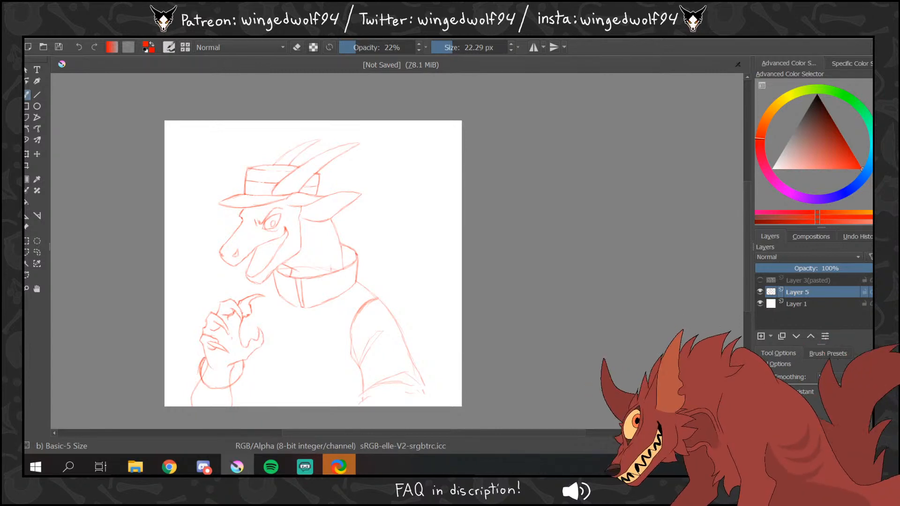
{"action": "key", "text": "ctrl+z"}
{"action": "key", "text": "ctrl+z"}
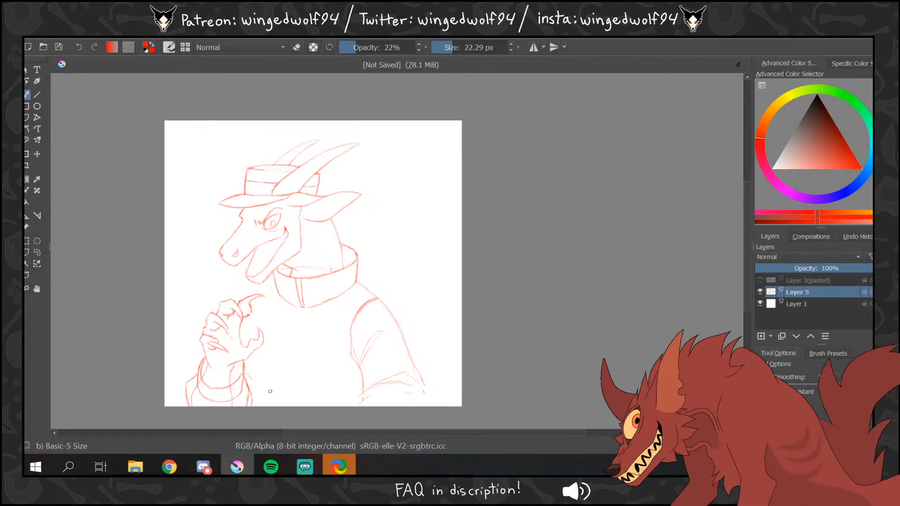
{"action": "key", "text": "e"}
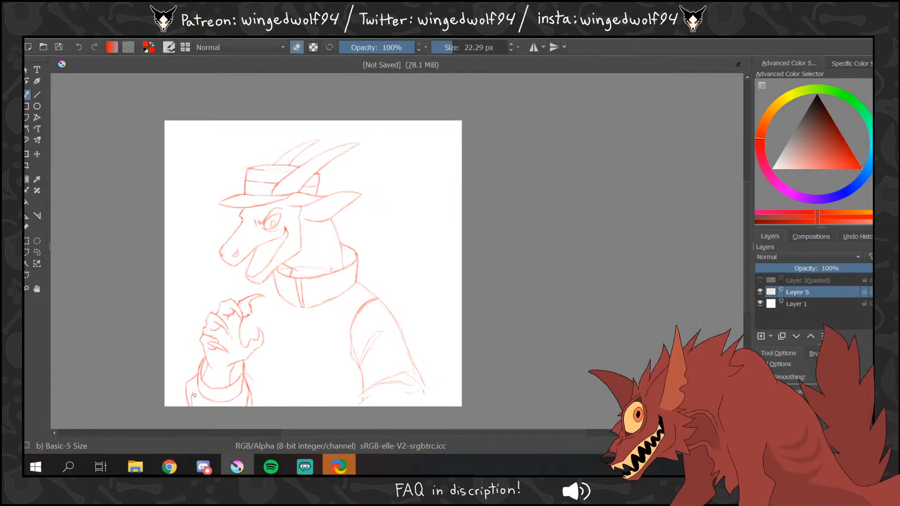
{"action": "left_click_drag", "start_coordinate": [195, 396], "coordinate": [191, 389]}
- Draw the jacket's front opening as two near-parallel lines from the collar down to the canvas edge
{"action": "left_click", "coordinate": [299, 46]}
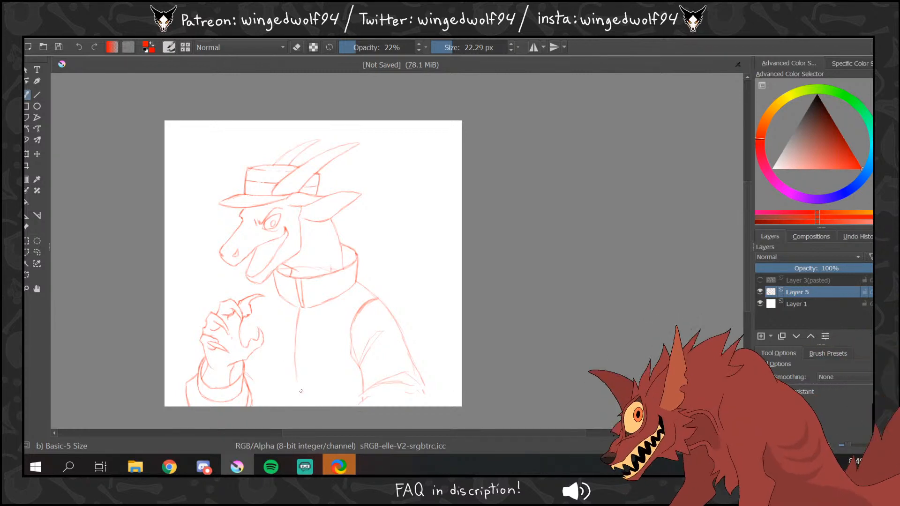
{"action": "key", "text": "ctrl+z"}
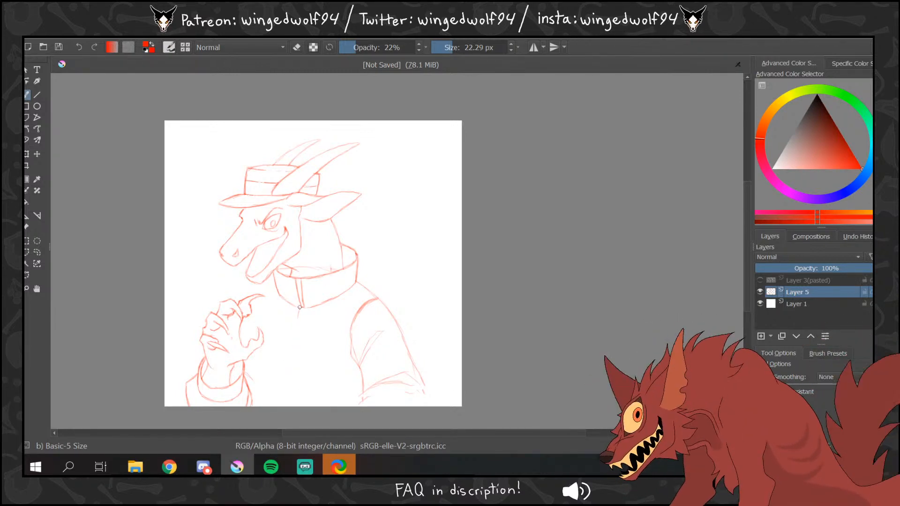
{"action": "left_click_drag", "start_coordinate": [299, 307], "coordinate": [297, 351]}
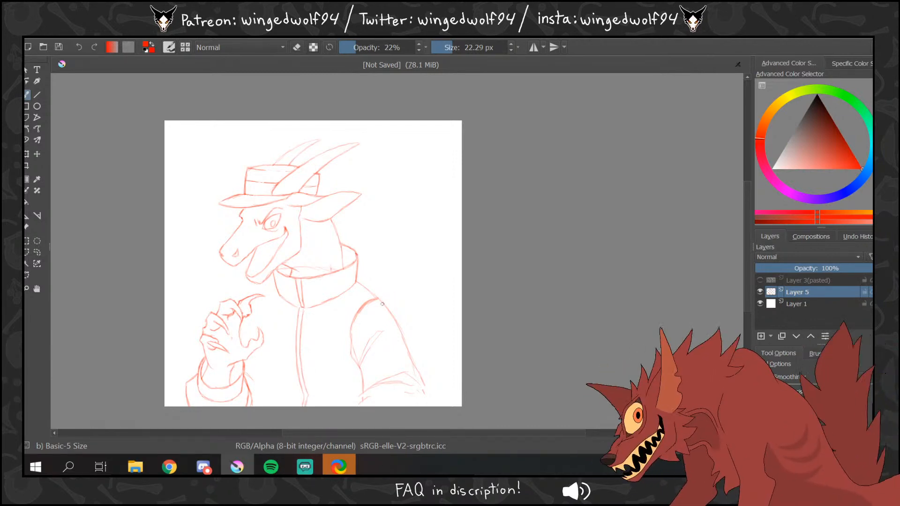
- Redraw the curved shoulder seam closer to the sleeve and erase the old seam at 100% eraser opacity
{"action": "left_click_drag", "start_coordinate": [367, 318], "coordinate": [352, 354]}
{"action": "left_click", "coordinate": [296, 47]}
{"action": "left_click_drag", "start_coordinate": [385, 48], "coordinate": [418, 48]}
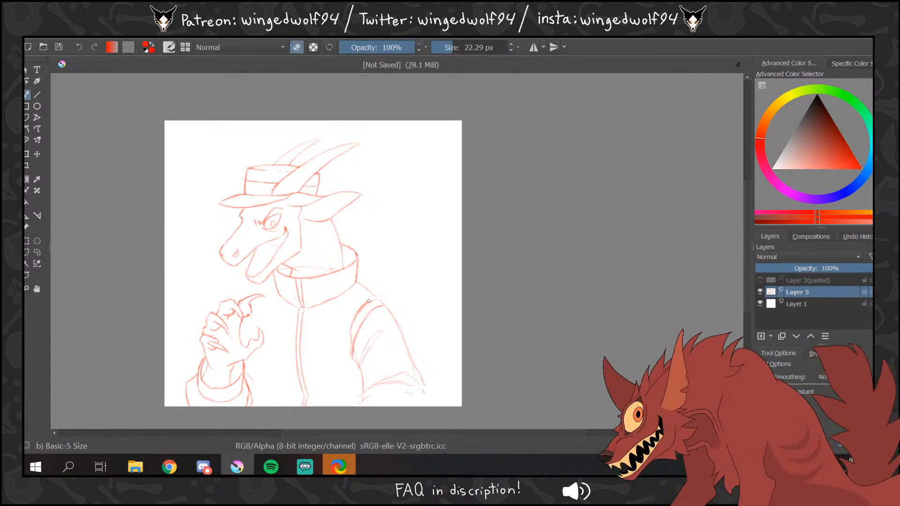
{"action": "mouse_move", "coordinate": [377, 298]}
{"action": "left_mouse_down"}
{"action": "mouse_move", "coordinate": [356, 318]}
{"action": "mouse_move", "coordinate": [352, 355]}
{"action": "left_mouse_up"}
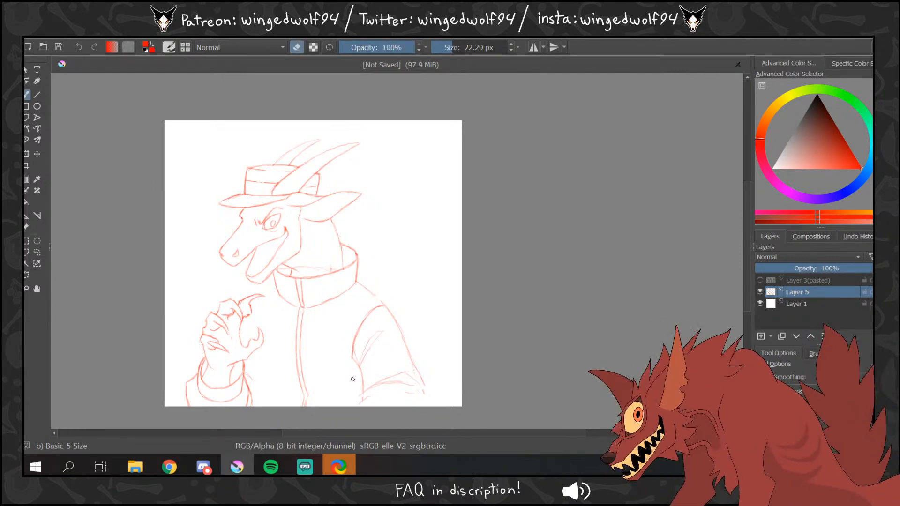
- Set the brush opacity to 23% and strengthen the shoulder line, sleeve cuff and inner sleeve edge, adding fabric folds
{"action": "left_click", "coordinate": [296, 47]}
{"action": "left_click_drag", "start_coordinate": [394, 47], "coordinate": [357, 47]}
{"action": "left_click_drag", "start_coordinate": [358, 283], "coordinate": [379, 300]}
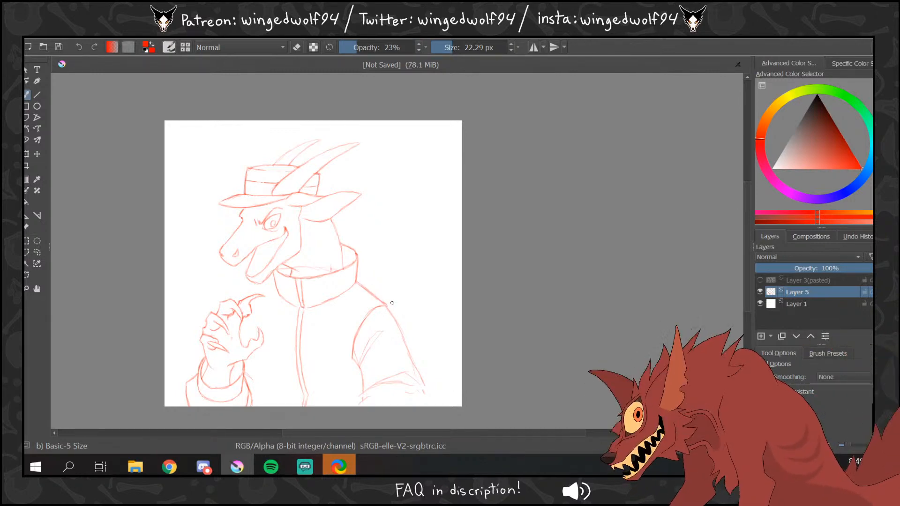
{"action": "left_click_drag", "start_coordinate": [384, 383], "coordinate": [361, 404]}
{"action": "mouse_move", "coordinate": [423, 378]}
{"action": "left_mouse_down"}
{"action": "mouse_move", "coordinate": [413, 396]}
{"action": "mouse_move", "coordinate": [427, 397]}
{"action": "mouse_move", "coordinate": [429, 407]}
{"action": "left_mouse_up"}
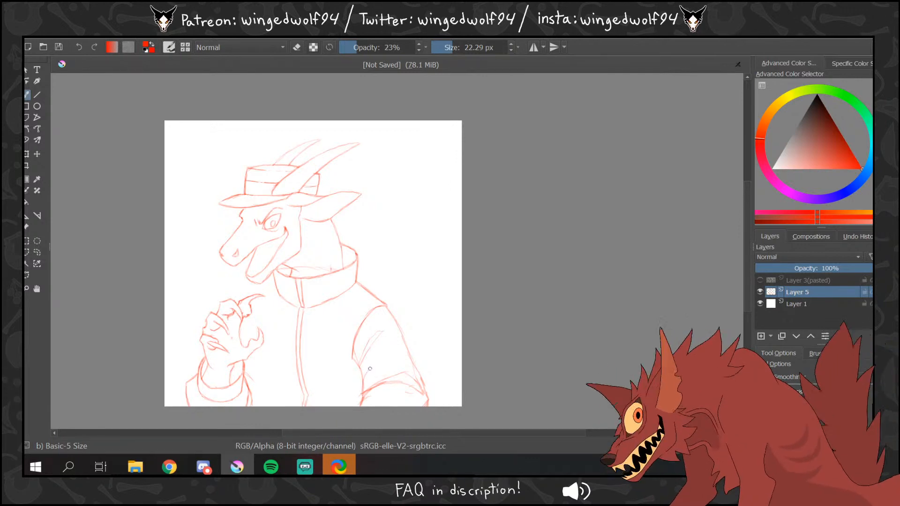
{"action": "mouse_move", "coordinate": [355, 366]}
{"action": "left_mouse_down"}
{"action": "mouse_move", "coordinate": [379, 330]}
{"action": "mouse_move", "coordinate": [364, 387]}
{"action": "left_mouse_up"}
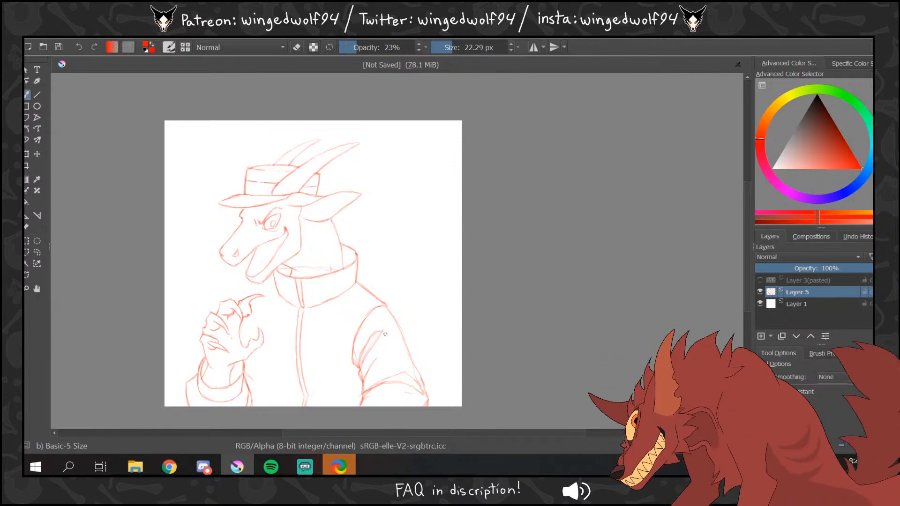
{"action": "key", "text": "e"}
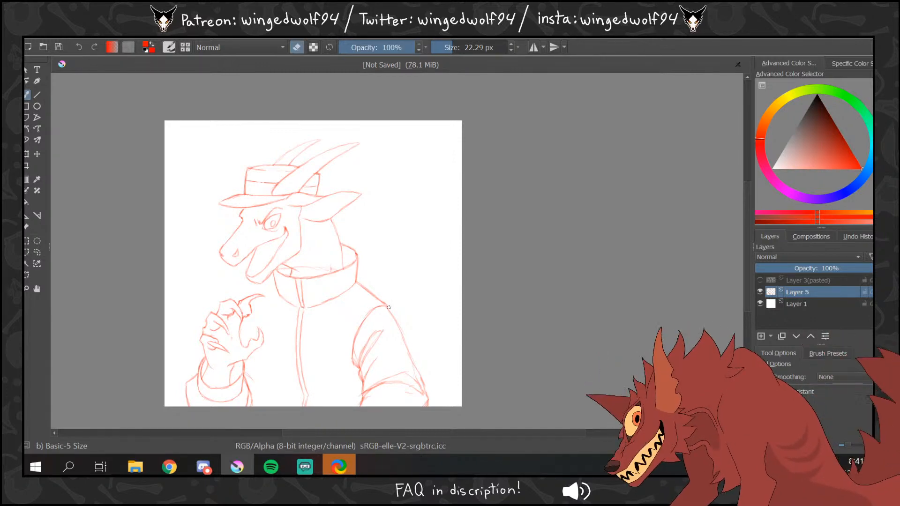
- Erase the hanging sleeve's fold and cuff lines, set the brush opacity to 28%, and redraw the inner sleeve edge down to the canvas bottom
{"action": "mouse_move", "coordinate": [357, 354]}
{"action": "left_mouse_down"}
{"action": "mouse_move", "coordinate": [358, 388]}
{"action": "mouse_move", "coordinate": [378, 330]}
{"action": "mouse_move", "coordinate": [370, 409]}
{"action": "mouse_move", "coordinate": [383, 374]}
{"action": "mouse_move", "coordinate": [419, 384]}
{"action": "left_mouse_up"}
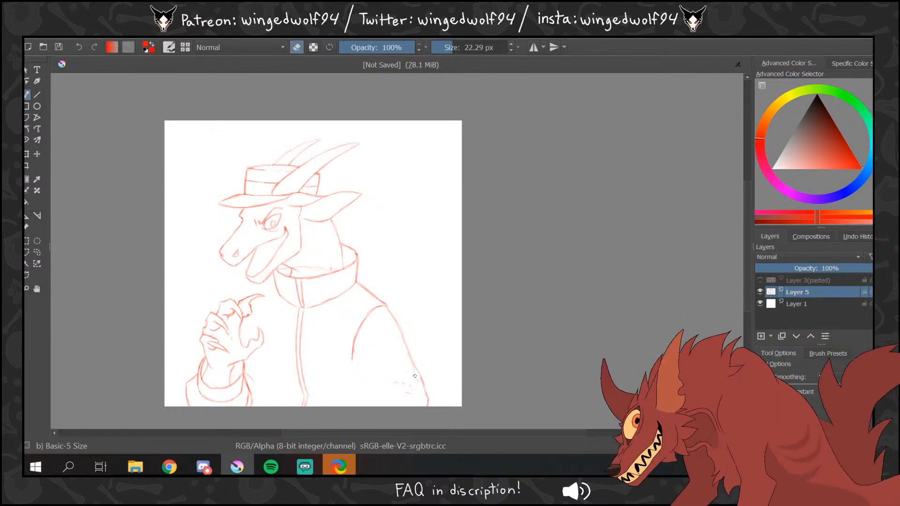
{"action": "left_click", "coordinate": [297, 47]}
{"action": "left_click", "coordinate": [360, 48]}
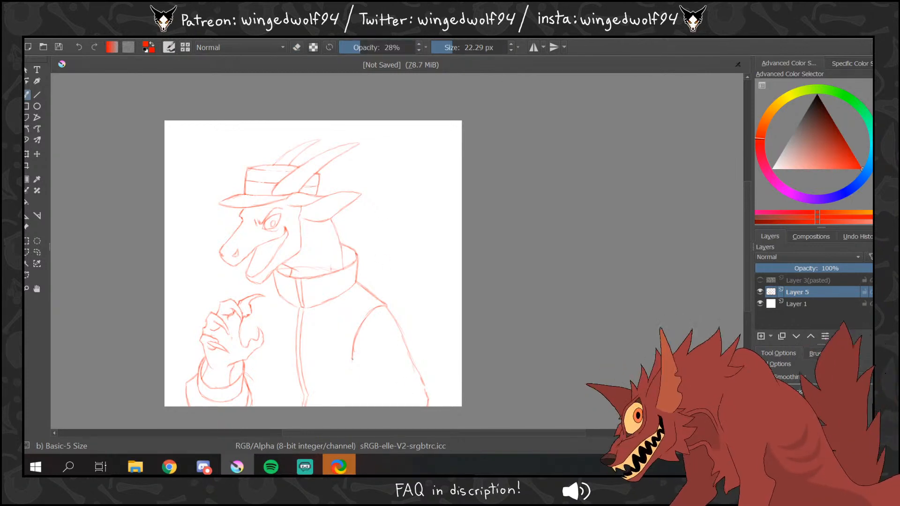
{"action": "left_click_drag", "start_coordinate": [353, 358], "coordinate": [363, 406]}
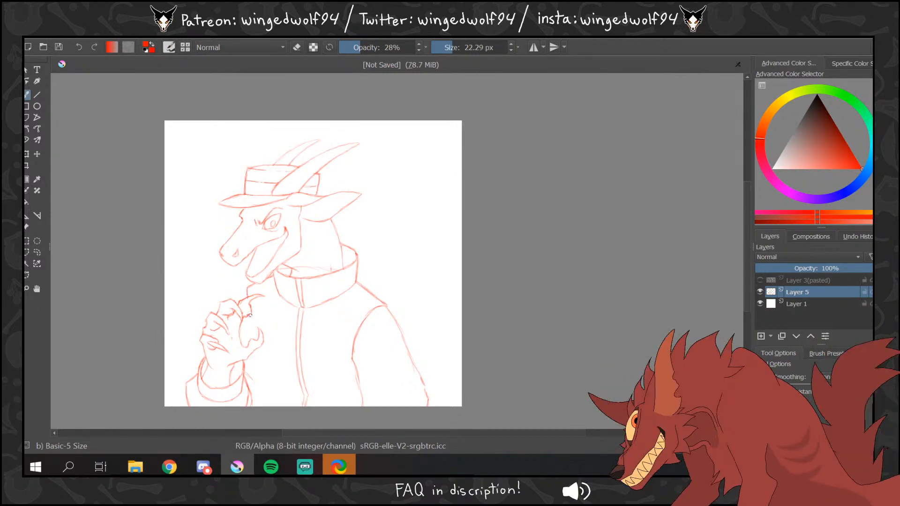
- Sketch the far shoulder and the jacket's side edge behind the raised hand, undoing a stray straight line
{"action": "left_click_drag", "start_coordinate": [250, 316], "coordinate": [257, 335]}
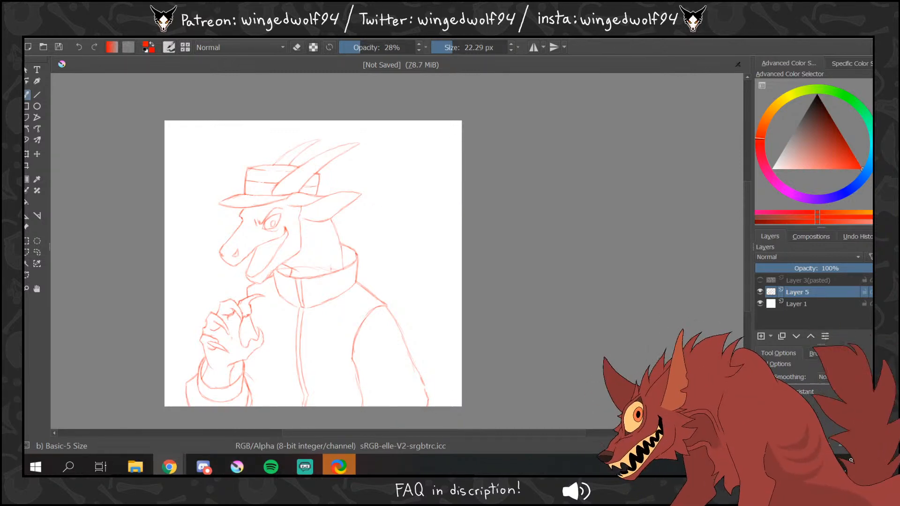
{"action": "left_click_drag", "start_coordinate": [262, 304], "coordinate": [404, 241]}
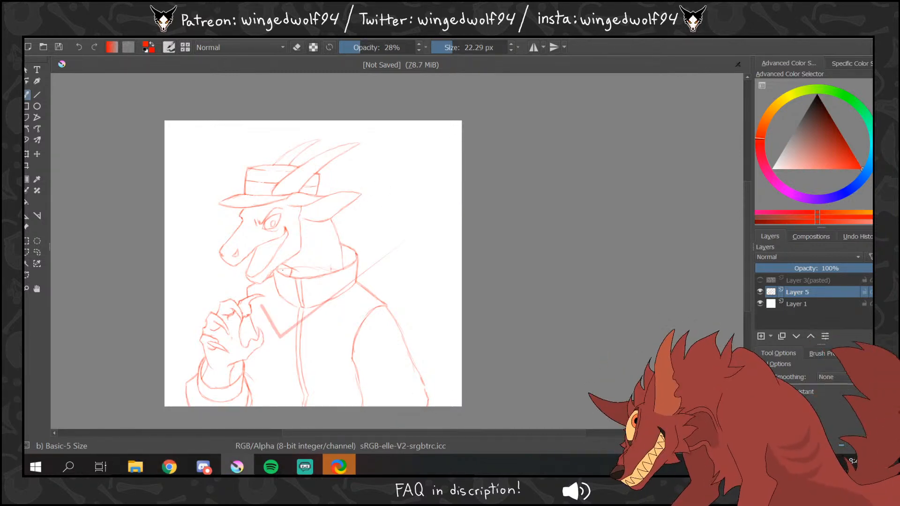
{"action": "key", "text": "ctrl+z"}
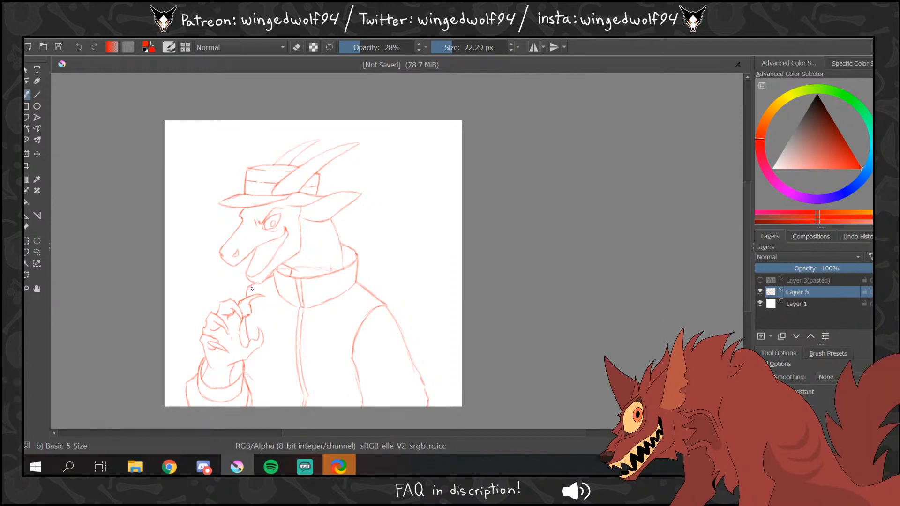
{"action": "left_click_drag", "start_coordinate": [253, 354], "coordinate": [260, 368]}
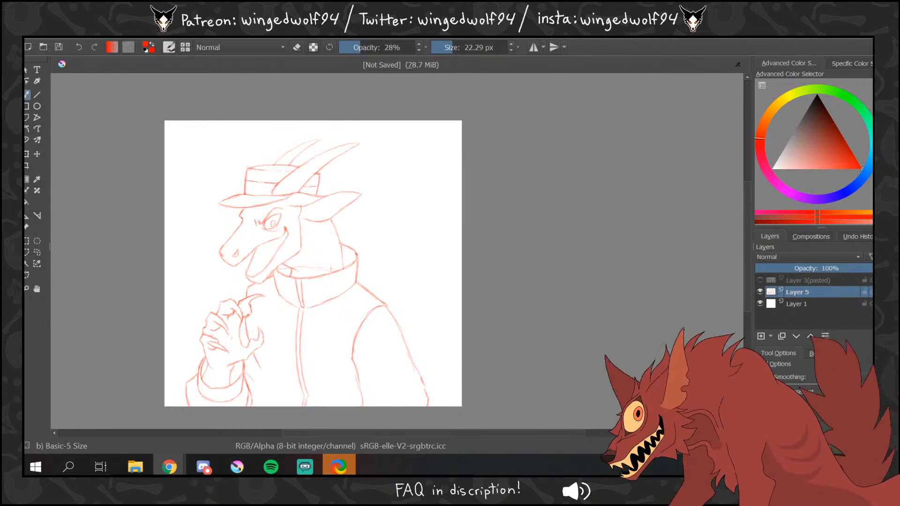
- Draw slanted lower seams on both sides of the jacket opening and a curved fold inside the hanging sleeve, undoing stray strokes
{"action": "left_click_drag", "start_coordinate": [357, 371], "coordinate": [419, 286]}
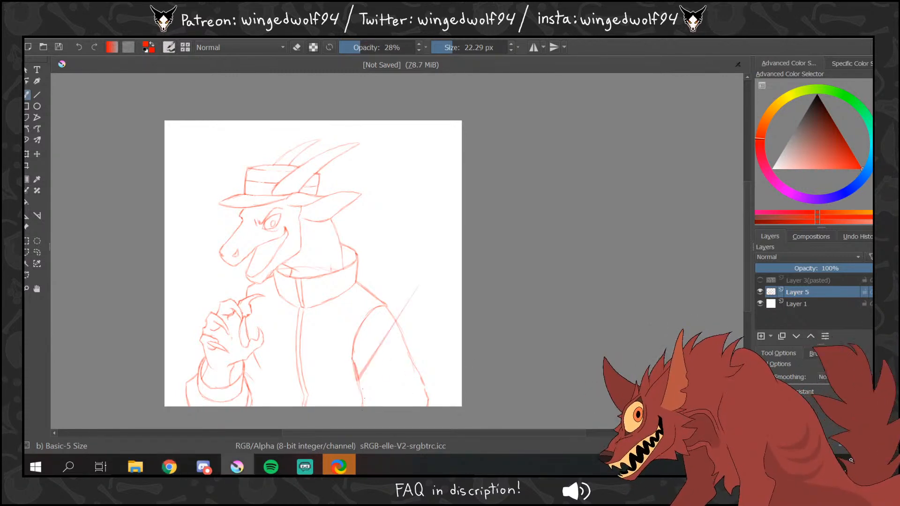
{"action": "key", "text": "ctrl+z"}
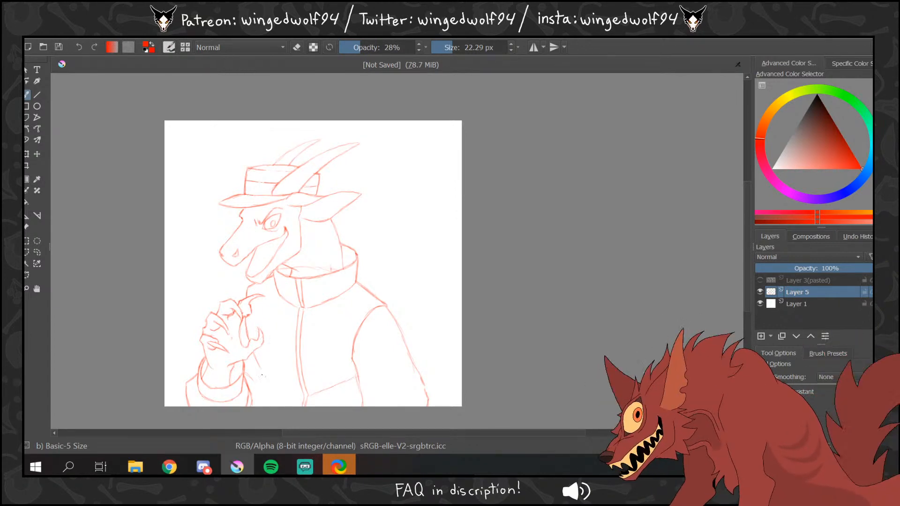
{"action": "mouse_move", "coordinate": [276, 385]}
{"action": "left_mouse_down"}
{"action": "mouse_move", "coordinate": [303, 401]}
{"action": "mouse_move", "coordinate": [266, 377]}
{"action": "left_mouse_up"}
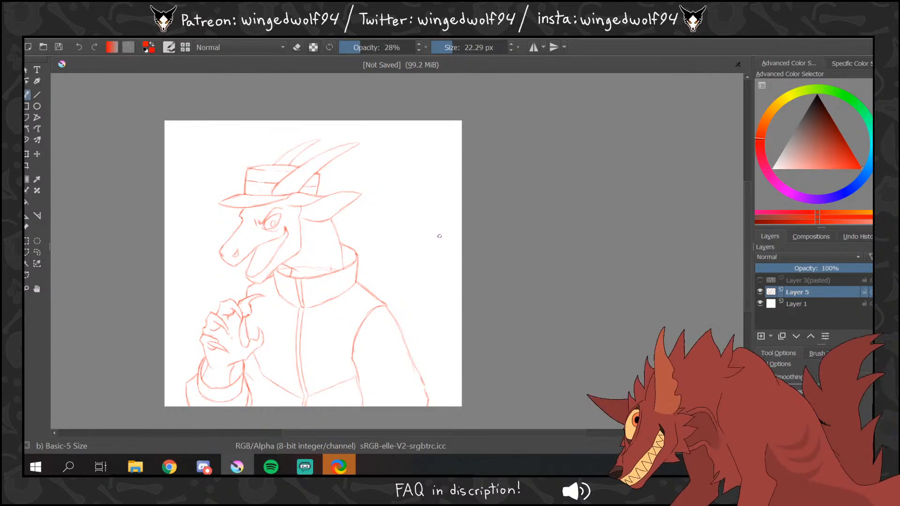
{"action": "key", "text": "ctrl+z"}
{"action": "left_click_drag", "start_coordinate": [365, 335], "coordinate": [372, 352]}
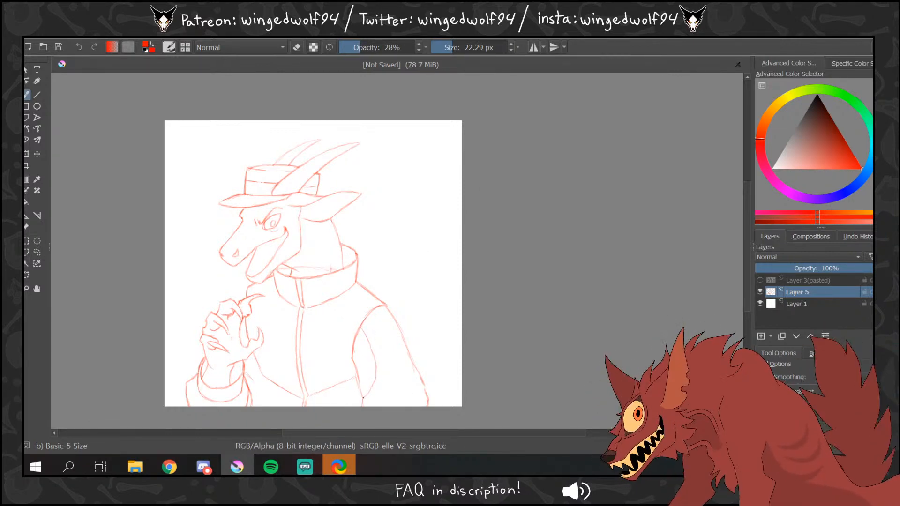
{"action": "left_click_drag", "start_coordinate": [362, 406], "coordinate": [353, 360]}
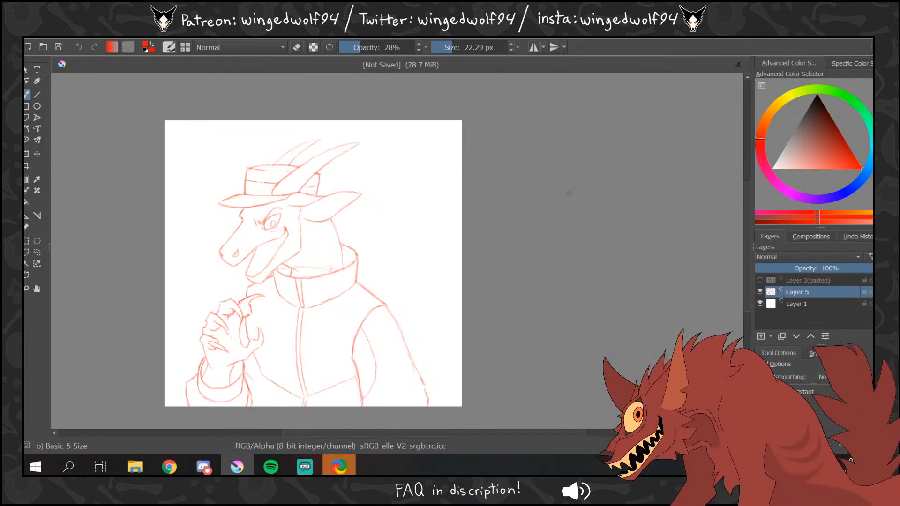
- Refine the raised hand's upper claw and sketch the raised sleeve's outer and inner edges around the wrist
{"action": "left_click_drag", "start_coordinate": [243, 291], "coordinate": [235, 304]}
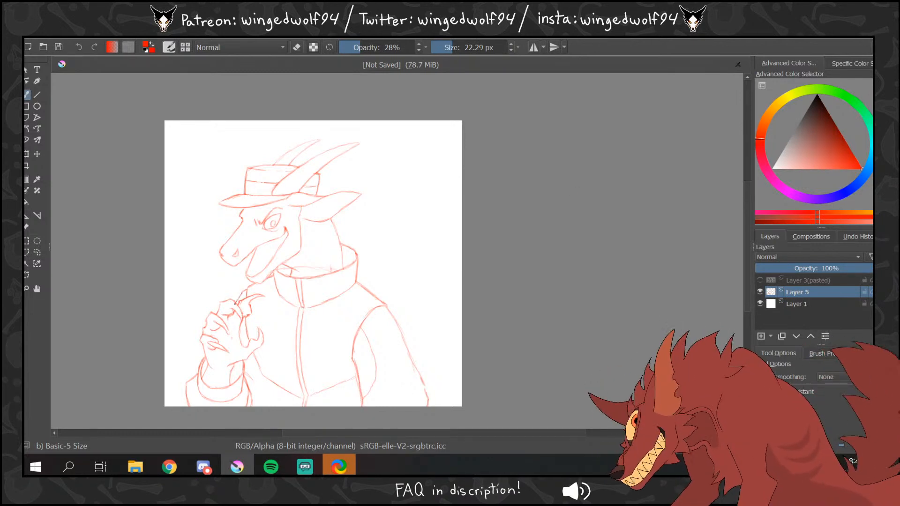
{"action": "left_click_drag", "start_coordinate": [205, 351], "coordinate": [192, 378]}
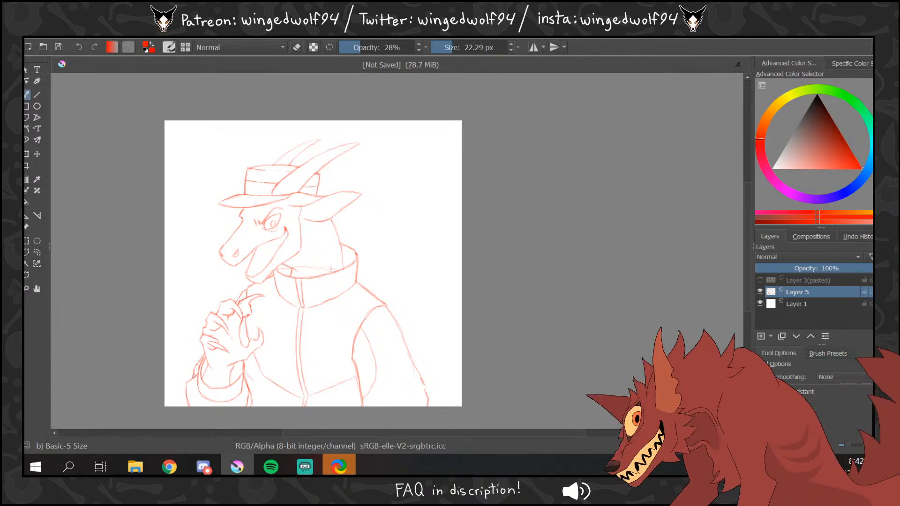
{"action": "mouse_move", "coordinate": [257, 401]}
{"action": "left_mouse_down"}
{"action": "mouse_move", "coordinate": [246, 373]}
{"action": "mouse_move", "coordinate": [255, 361]}
{"action": "mouse_move", "coordinate": [255, 378]}
{"action": "mouse_move", "coordinate": [258, 363]}
{"action": "left_mouse_up"}
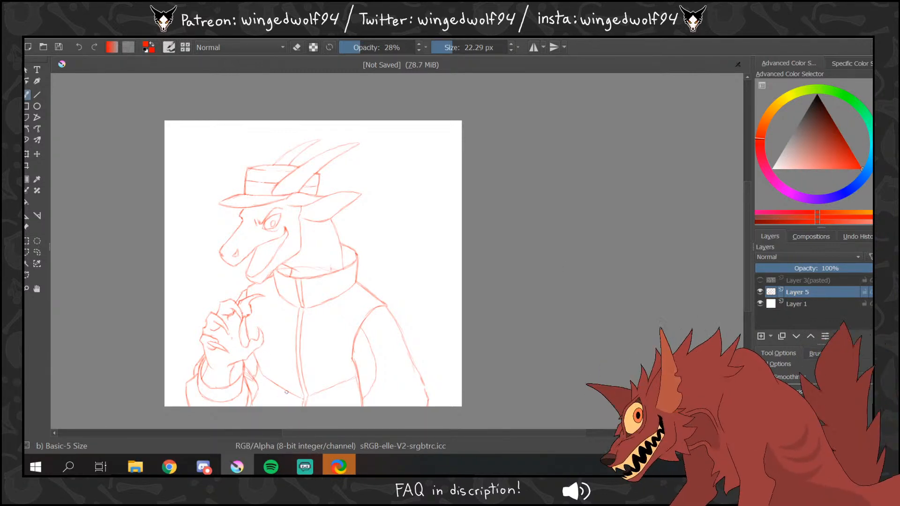
- Sketch waistband lines and fabric folds along the jacket's lower edge on both sides of the front opening
{"action": "mouse_move", "coordinate": [287, 396]}
{"action": "left_mouse_down"}
{"action": "mouse_move", "coordinate": [262, 370]}
{"action": "mouse_move", "coordinate": [262, 415]}
{"action": "left_mouse_up"}
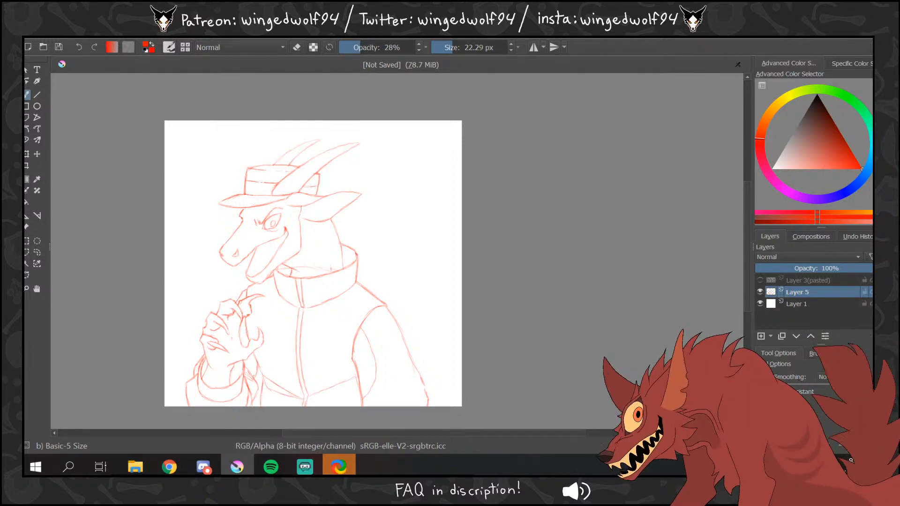
{"action": "key", "text": "ctrl+z"}
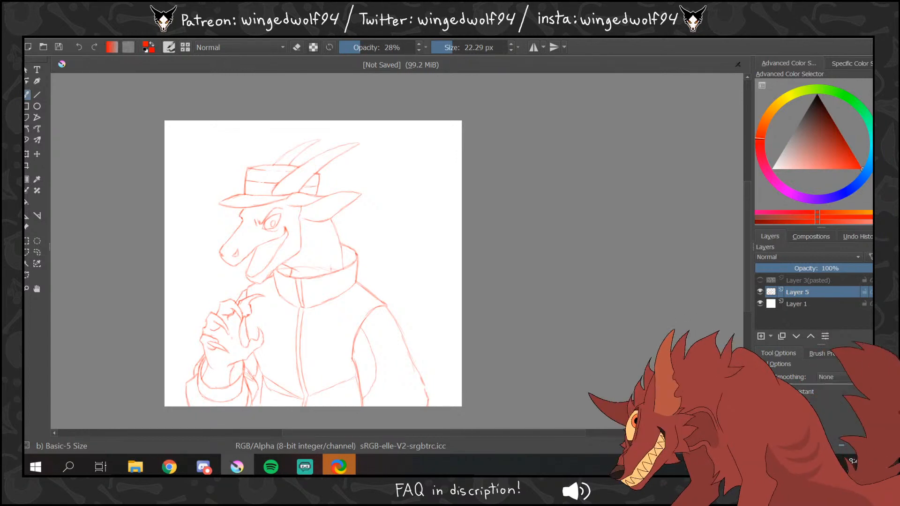
{"action": "left_click_drag", "start_coordinate": [256, 395], "coordinate": [251, 409]}
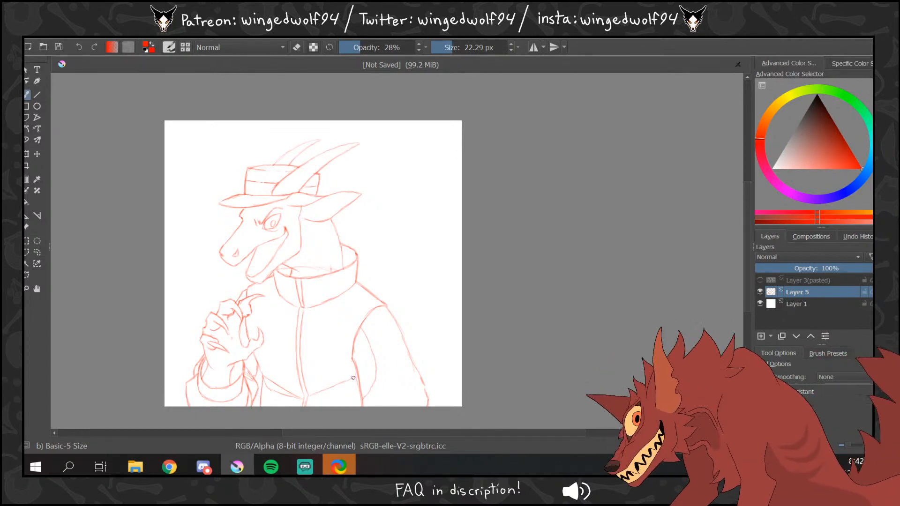
{"action": "left_click_drag", "start_coordinate": [317, 393], "coordinate": [349, 386]}
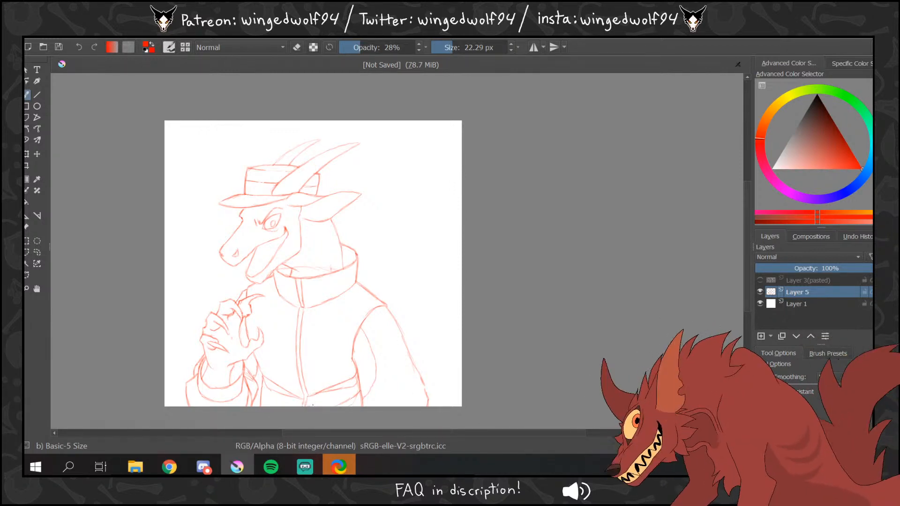
{"action": "left_click_drag", "start_coordinate": [311, 405], "coordinate": [322, 402]}
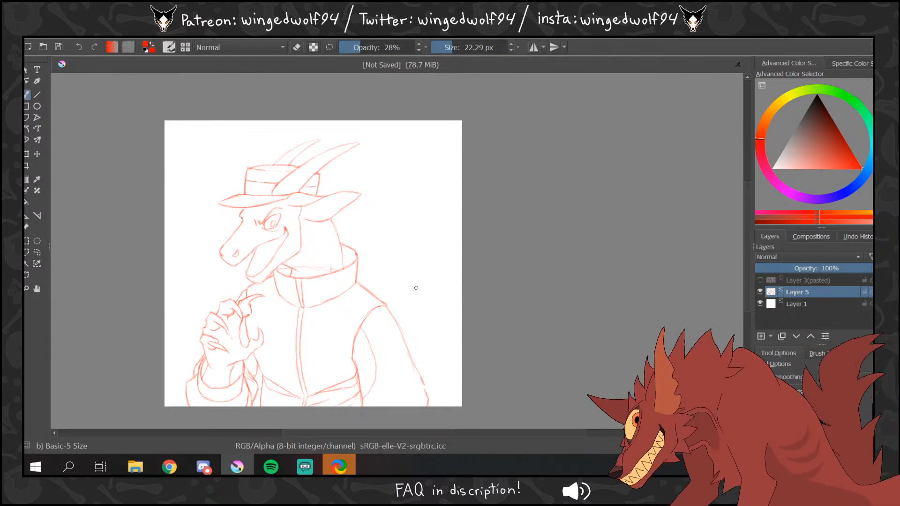
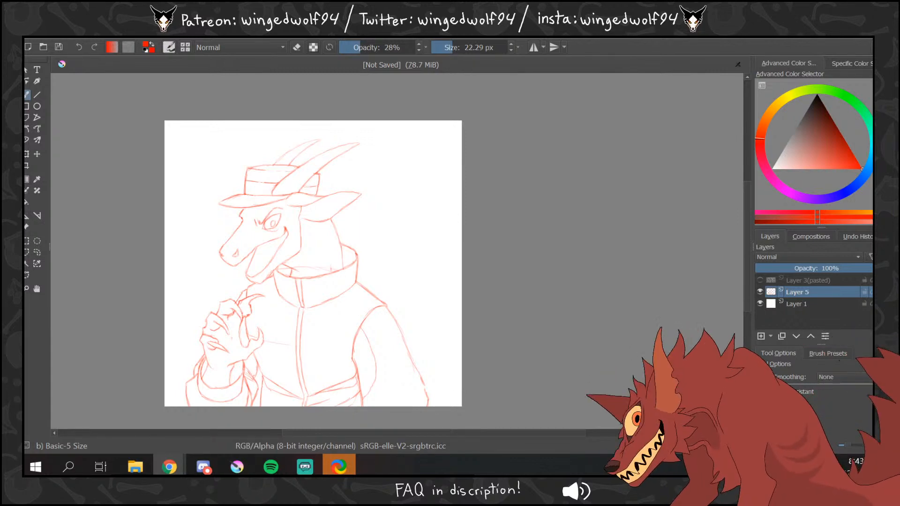
- Draw a horizontal chest seam across the jacket and erase the duplicate upper line at 100% eraser opacity
{"action": "left_click_drag", "start_coordinate": [262, 342], "coordinate": [349, 352]}
{"action": "key", "text": "ctrl+z"}
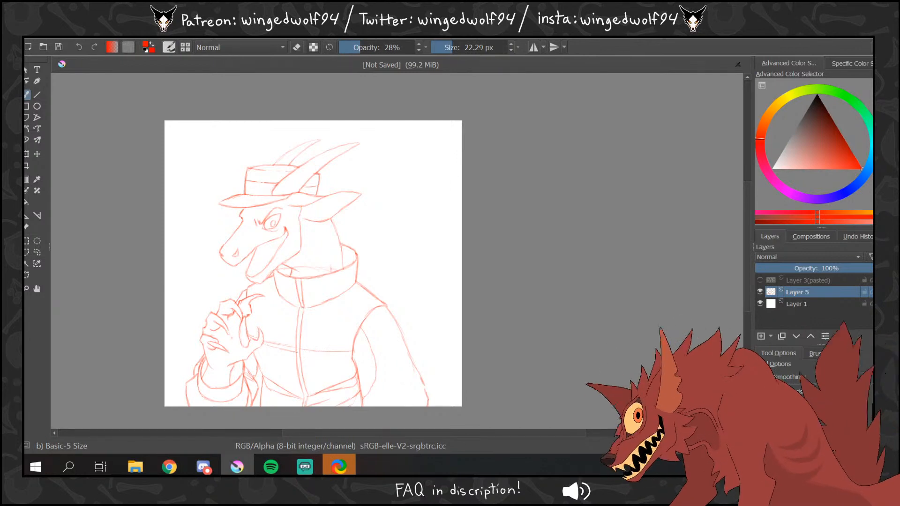
{"action": "left_click_drag", "start_coordinate": [299, 352], "coordinate": [340, 353]}
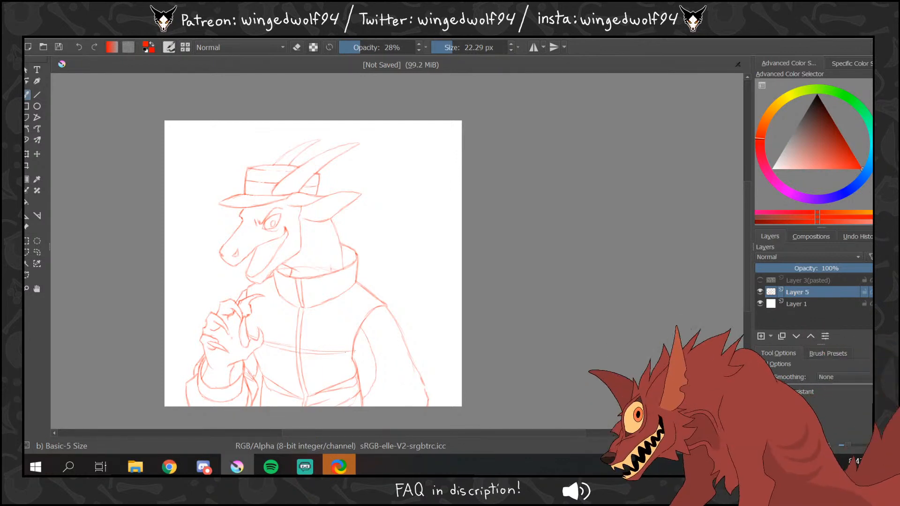
{"action": "left_click", "coordinate": [297, 48]}
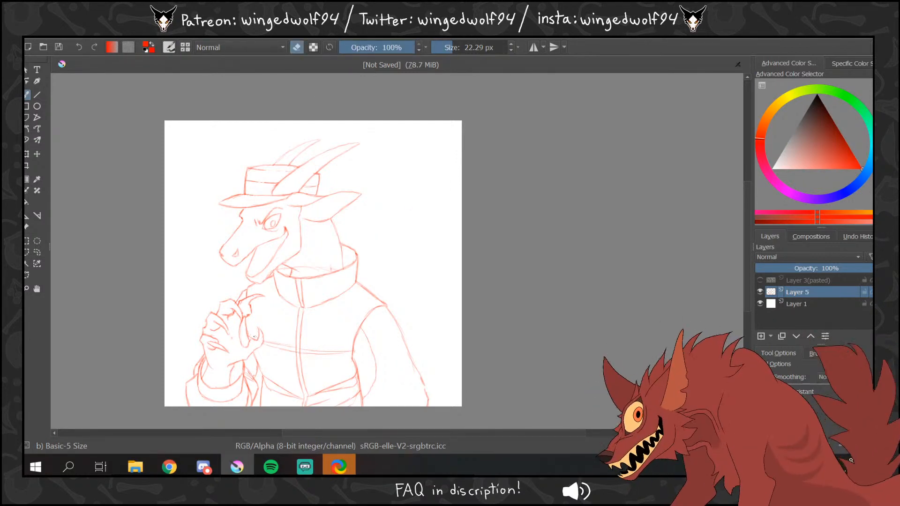
{"action": "left_click_drag", "start_coordinate": [254, 337], "coordinate": [348, 351]}
- Set the brush opacity to 22% and draw a narrow divided rectangle on the jacket's chest above the seam
{"action": "left_click", "coordinate": [297, 48]}
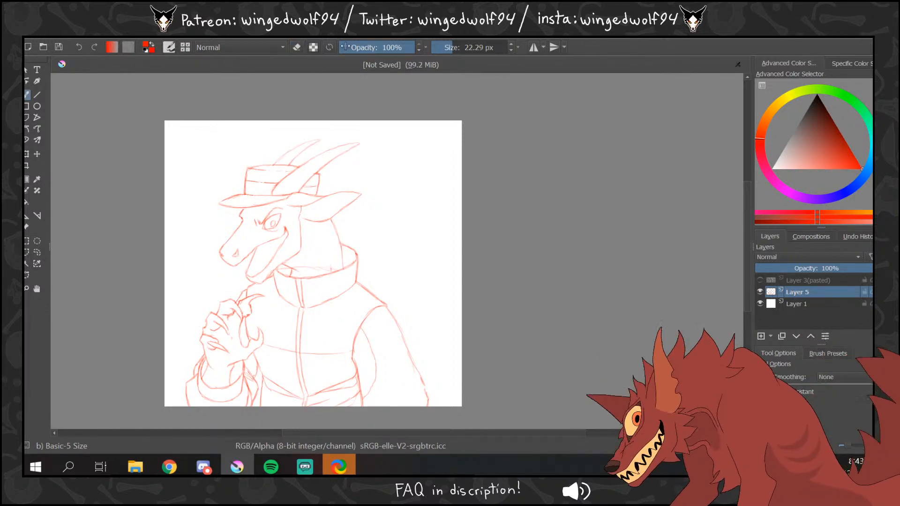
{"action": "left_click_drag", "start_coordinate": [344, 47], "coordinate": [356, 47]}
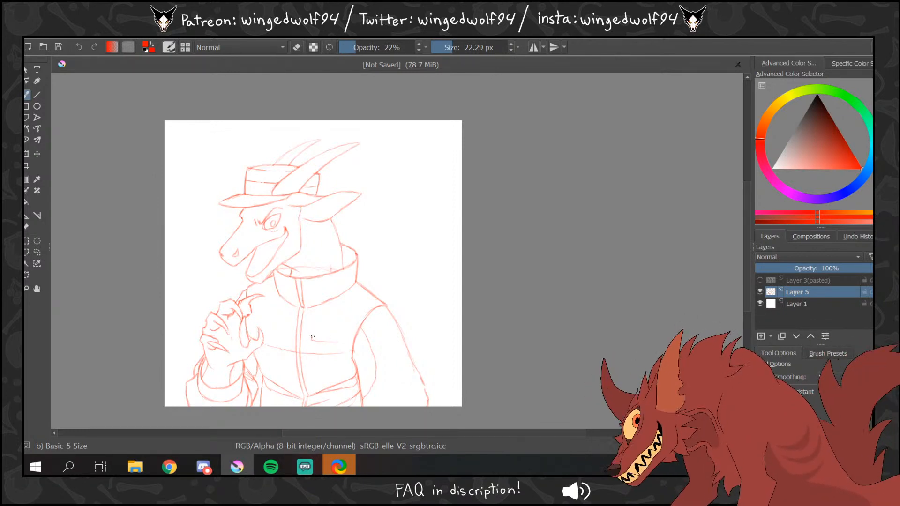
{"action": "left_click_drag", "start_coordinate": [313, 337], "coordinate": [327, 337]}
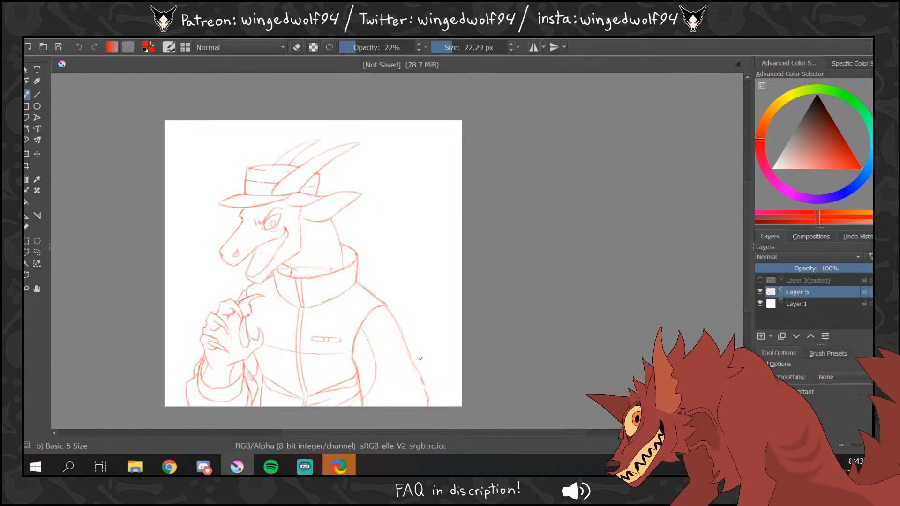
- Select the raised hand and sleeve with a freehand outline, shift them slightly toward the jacket opening, and deselect
{"action": "left_click", "coordinate": [38, 253]}
{"action": "mouse_move", "coordinate": [231, 277]}
{"action": "left_mouse_down"}
{"action": "mouse_move", "coordinate": [272, 301]}
{"action": "mouse_move", "coordinate": [279, 374]}
{"action": "mouse_move", "coordinate": [170, 298]}
{"action": "mouse_move", "coordinate": [229, 279]}
{"action": "left_mouse_up"}
{"action": "key", "text": "ctrl+t"}
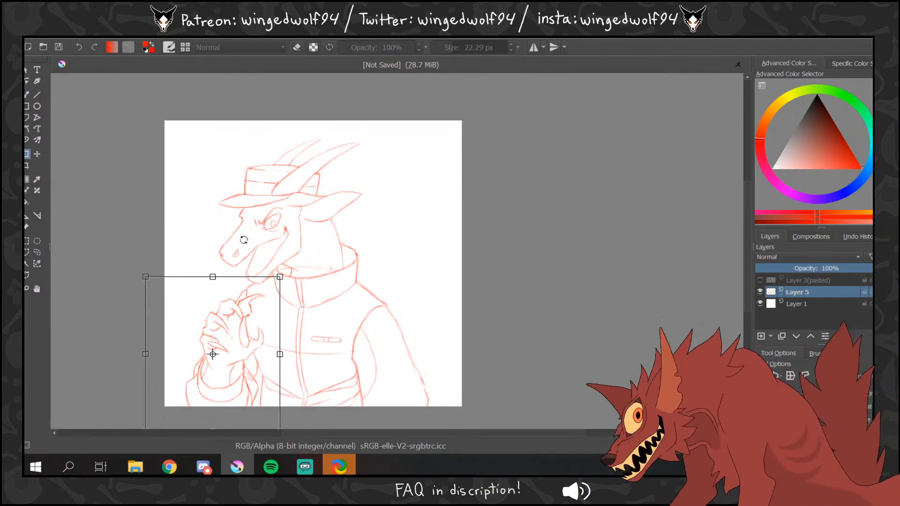
{"action": "left_click_drag", "start_coordinate": [261, 337], "coordinate": [268, 337]}
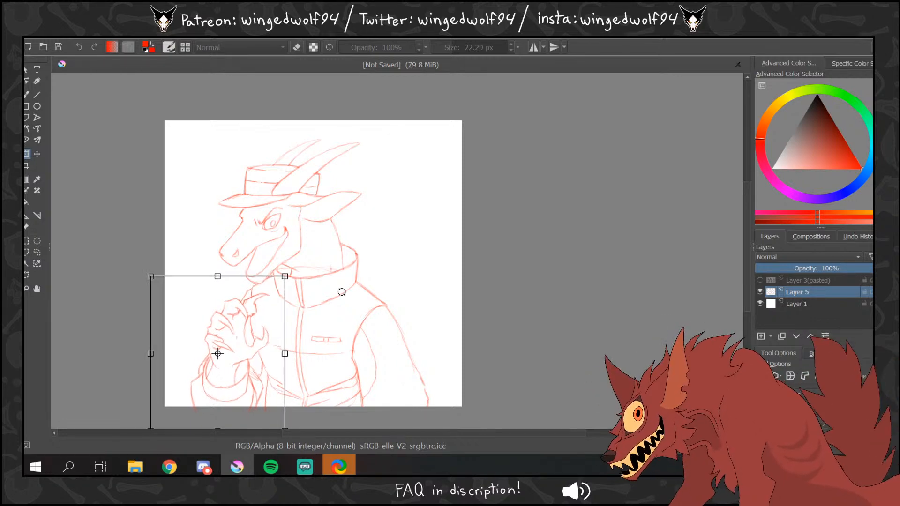
{"action": "left_click_drag", "start_coordinate": [271, 297], "coordinate": [272, 296]}
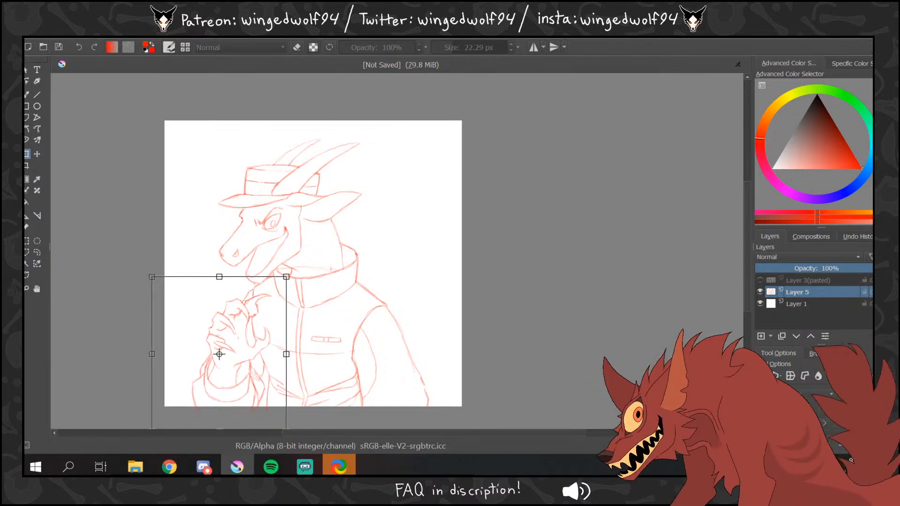
{"action": "left_click", "coordinate": [149, 37]}
{"action": "left_click", "coordinate": [177, 61]}
{"action": "left_click", "coordinate": [37, 251]}
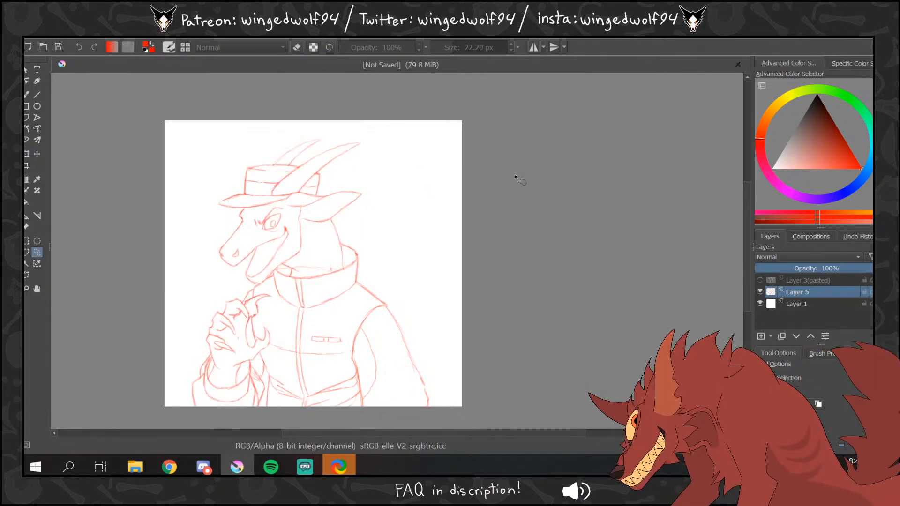
- Add a new layer, sketch pointed fur tufts beside the hat and down the back of the neck, and mirror the image horizontally
{"action": "left_click", "coordinate": [761, 337]}
{"action": "left_click", "coordinate": [27, 94]}
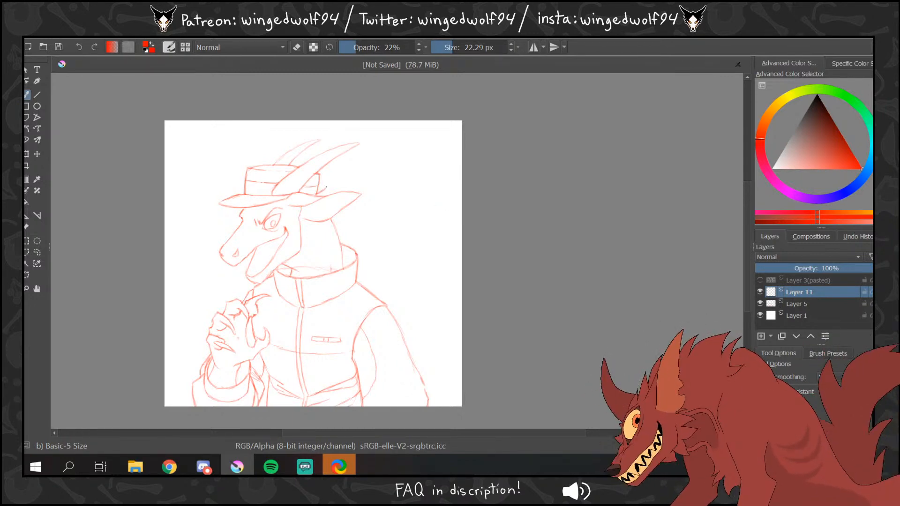
{"action": "left_click_drag", "start_coordinate": [329, 190], "coordinate": [324, 195]}
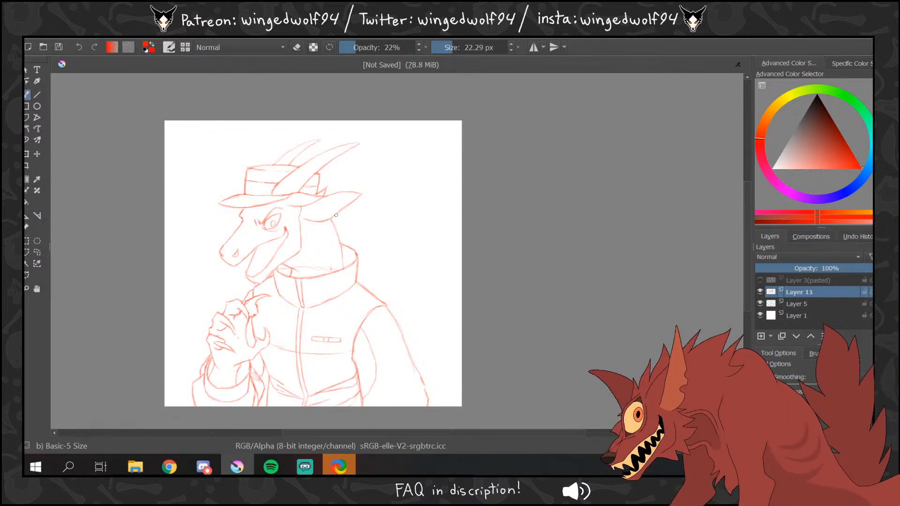
{"action": "left_click_drag", "start_coordinate": [347, 217], "coordinate": [339, 234]}
{"action": "left_click", "coordinate": [90, 38]}
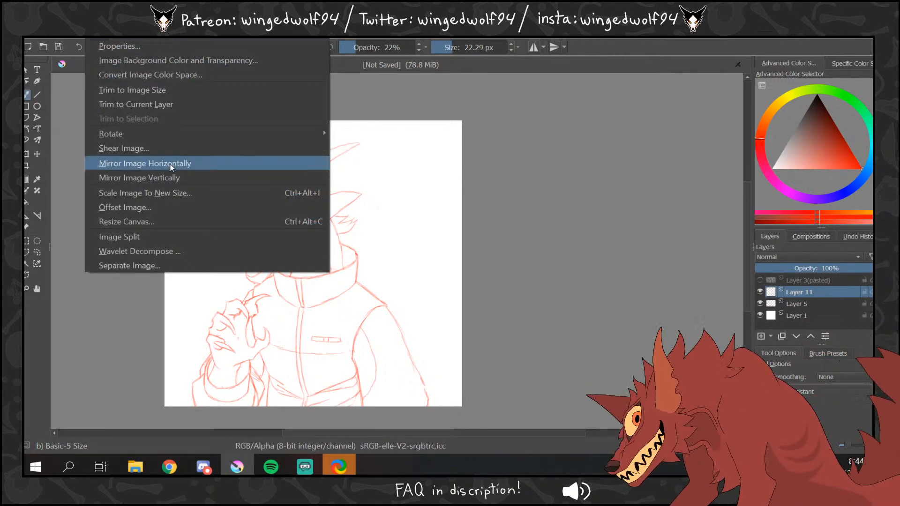
{"action": "left_click", "coordinate": [170, 164]}
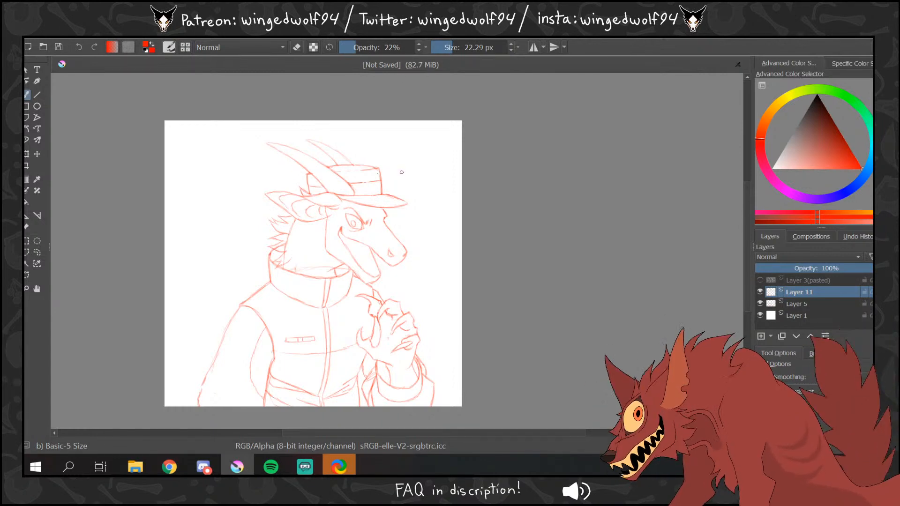
- Erase the old neck outline running behind the fur tufts on Layer 5 at 100% eraser opacity
{"action": "key", "text": "e"}
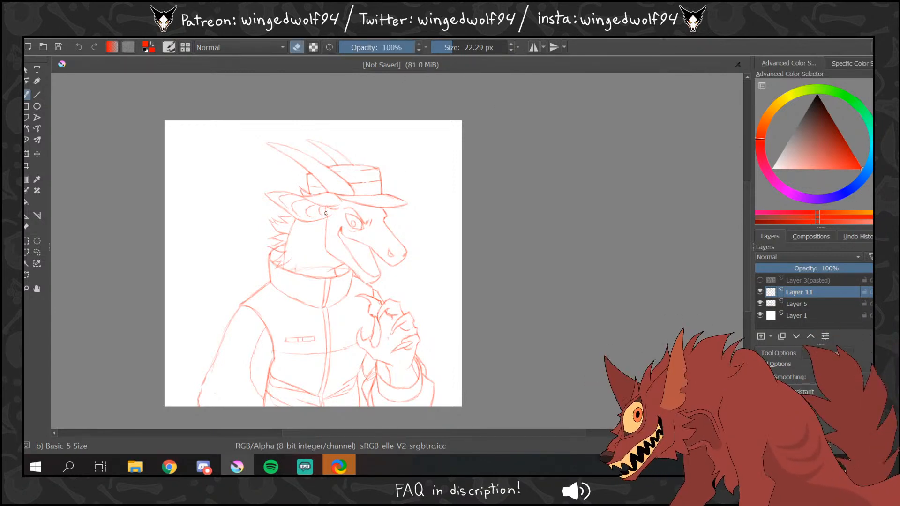
{"action": "left_click", "coordinate": [798, 304]}
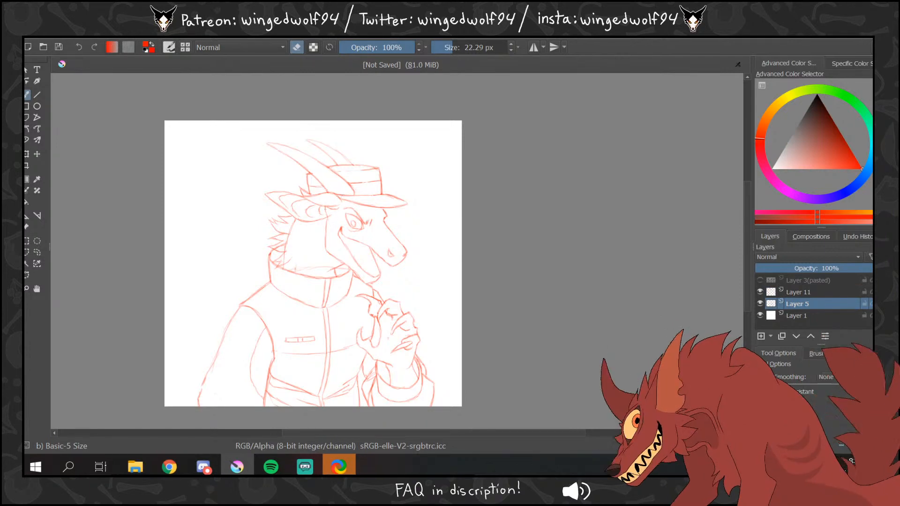
{"action": "key", "text": "e"}
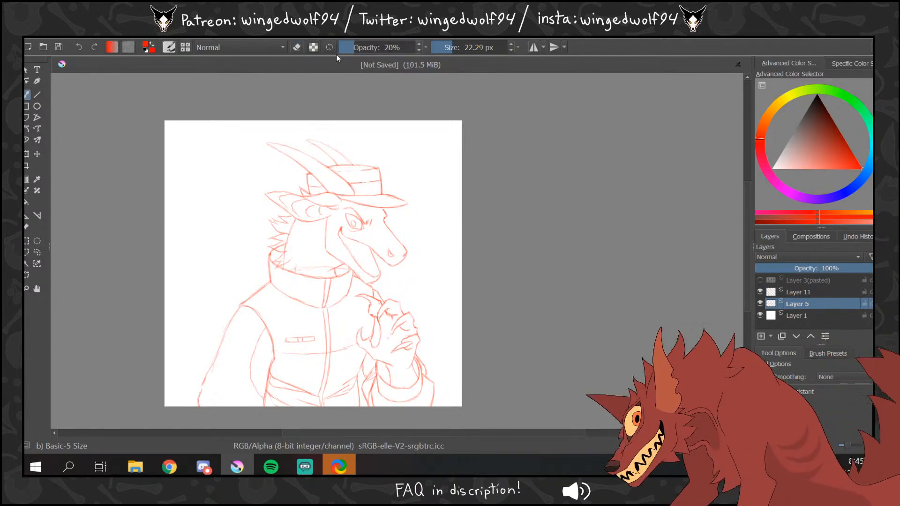
{"action": "left_click", "coordinate": [794, 291]}
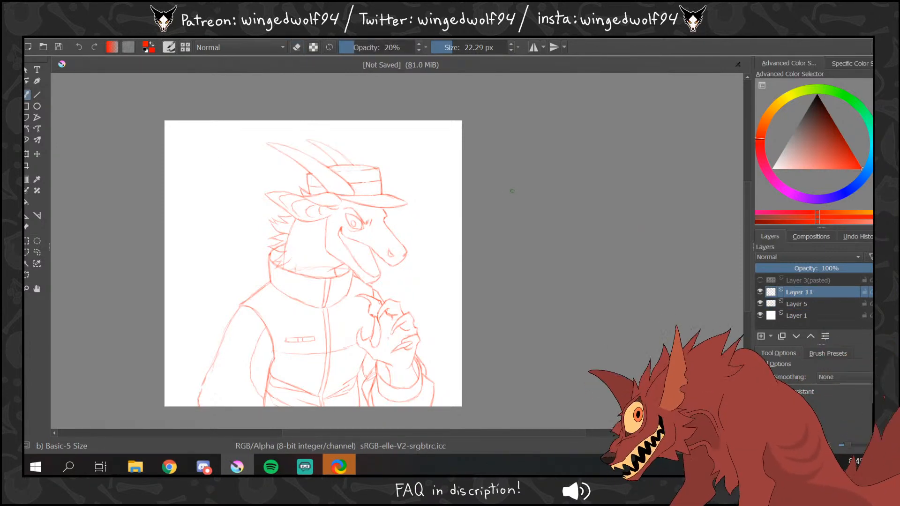
{"action": "key", "text": "e"}
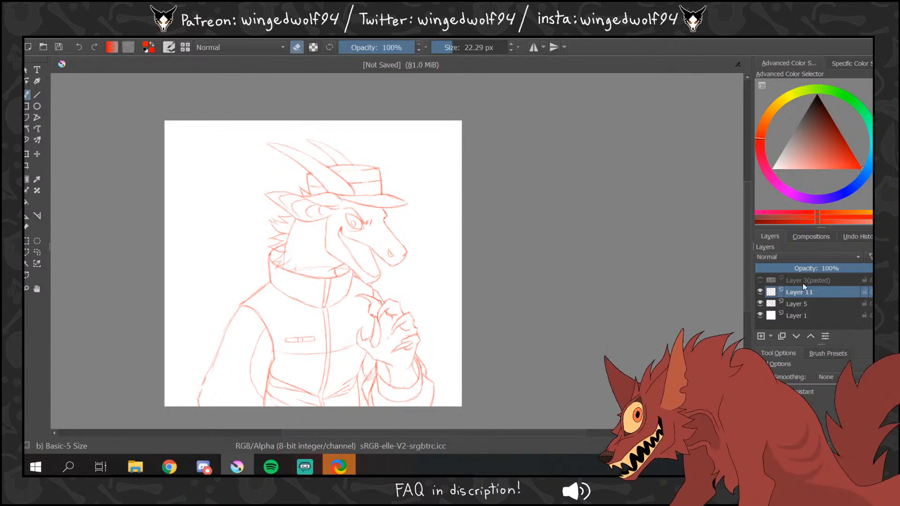
{"action": "key", "text": "Page_Down"}
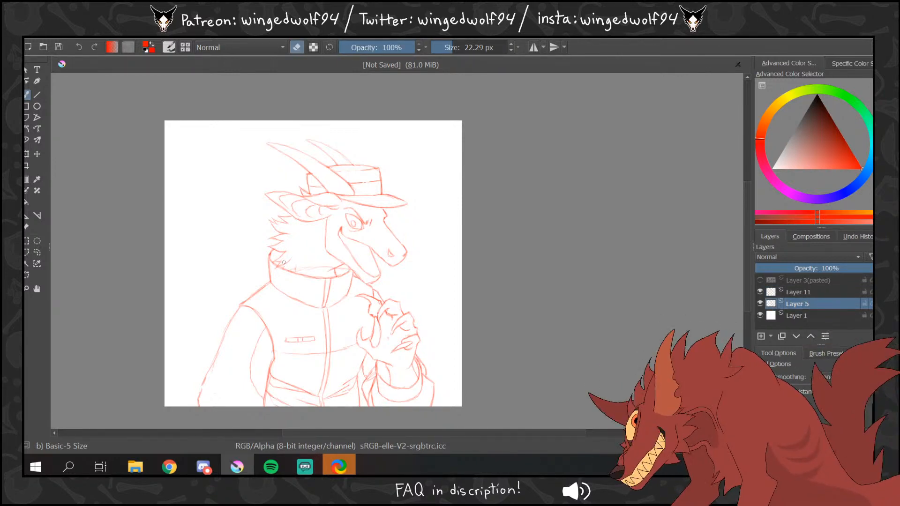
- Set the brush opacity to 19%, sketch pointed cheek fur behind the jaw on Layer 11, and mirror the image horizontally
{"action": "left_click", "coordinate": [296, 47]}
{"action": "left_click", "coordinate": [353, 47]}
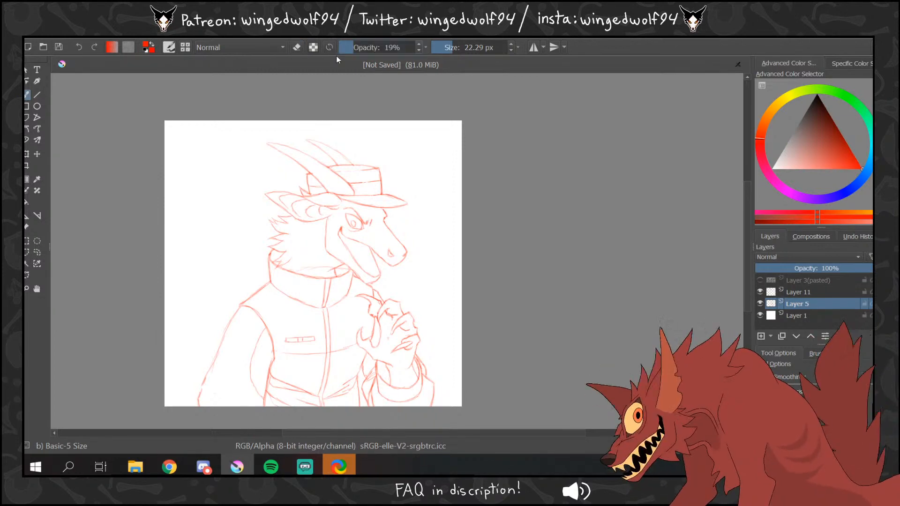
{"action": "left_click", "coordinate": [788, 296]}
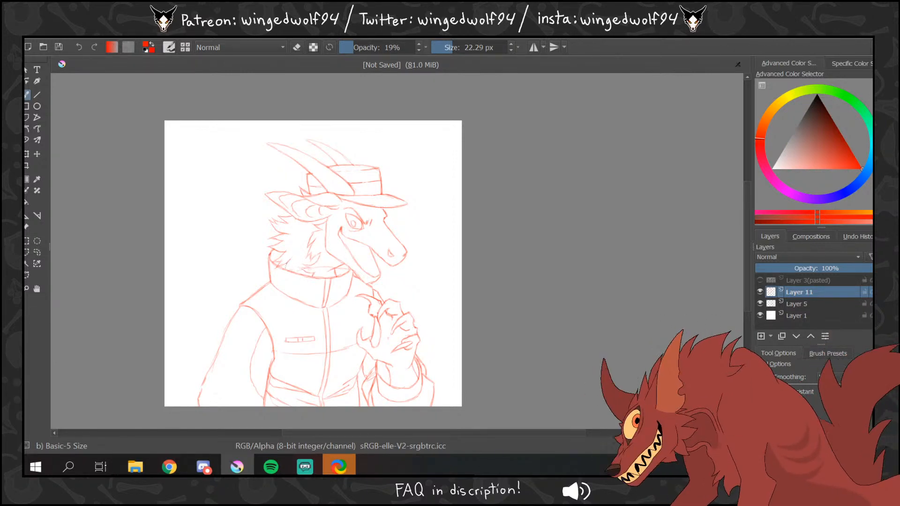
{"action": "left_click", "coordinate": [97, 39]}
{"action": "left_click", "coordinate": [173, 165]}
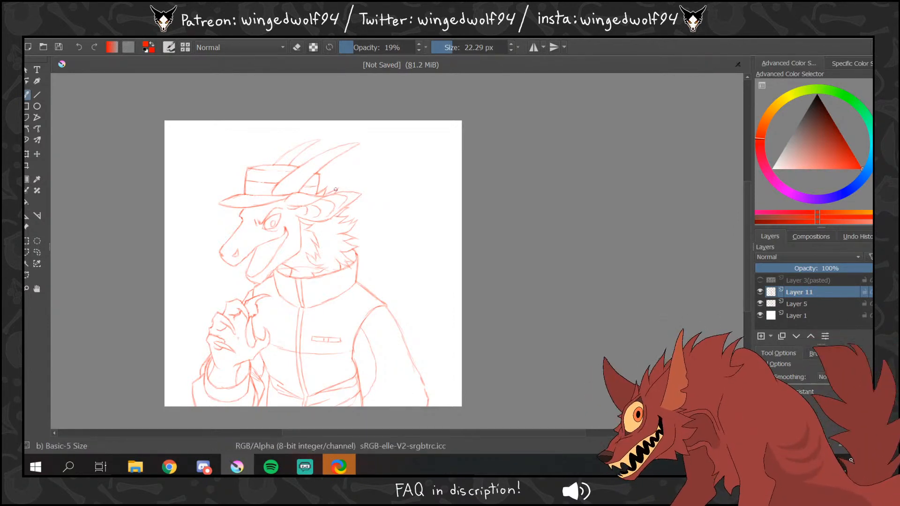
- Clean up the leftover lines around the fur on Layer 5 with the eraser and merge Layer 11 down into it
{"action": "left_click", "coordinate": [296, 47]}
{"action": "left_click", "coordinate": [791, 304]}
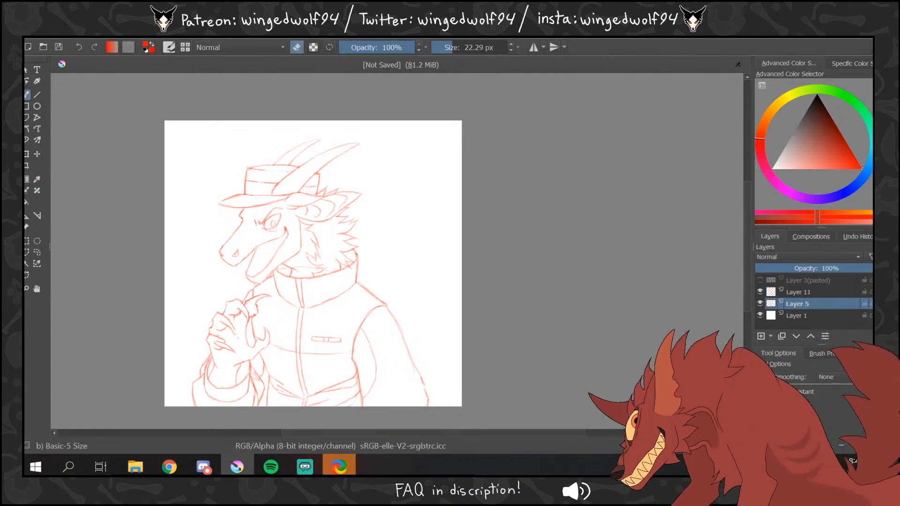
{"action": "left_click", "coordinate": [804, 292]}
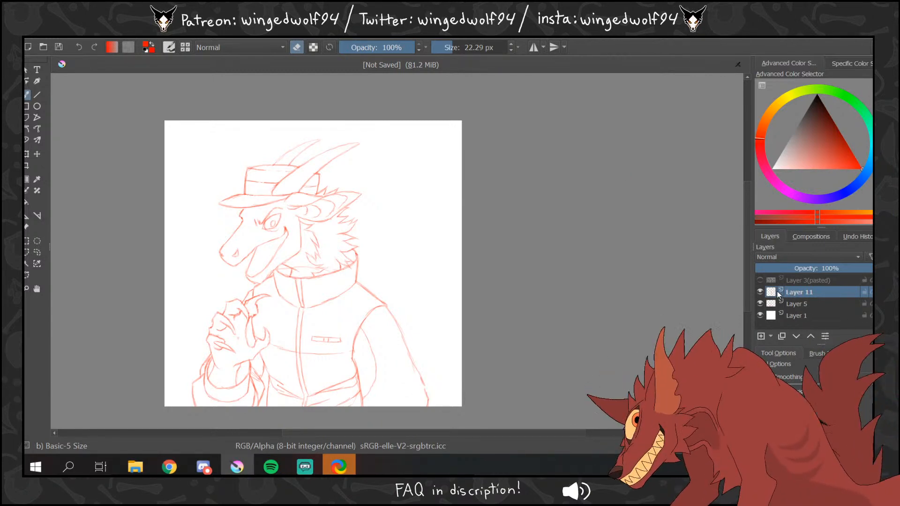
{"action": "key", "text": "ctrl+e"}
- Shift the whole merged sketch right so the figure sits more centrally on the canvas, and toggle its layer's visibility to check it
{"action": "left_click", "coordinate": [26, 154]}
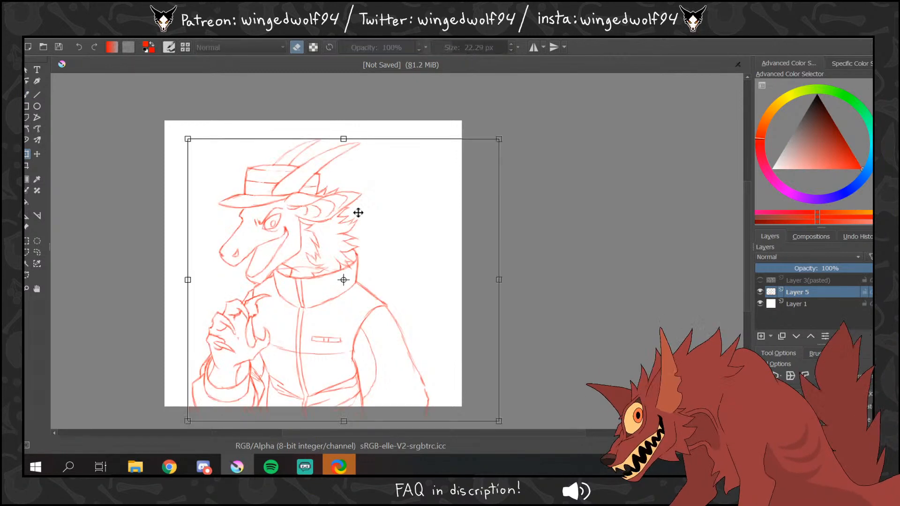
{"action": "left_click_drag", "start_coordinate": [359, 213], "coordinate": [389, 225]}
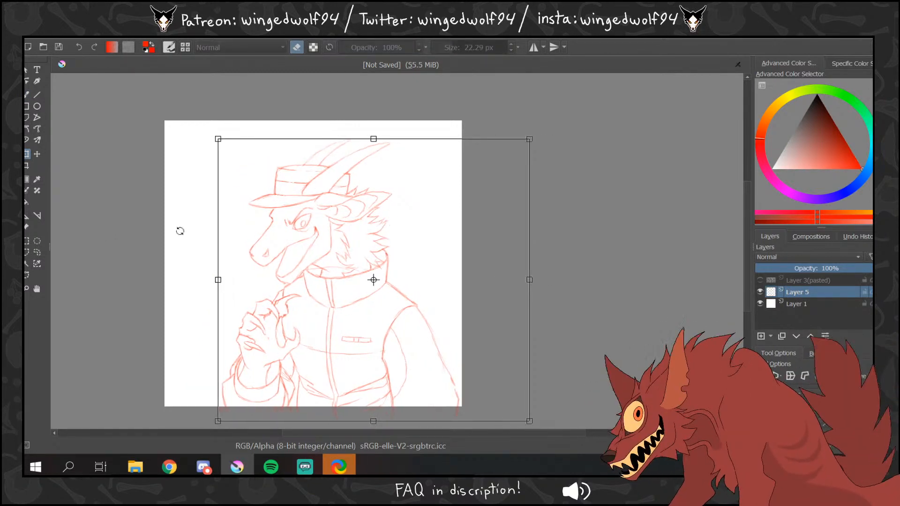
{"action": "left_click", "coordinate": [126, 38]}
{"action": "left_click", "coordinate": [27, 94]}
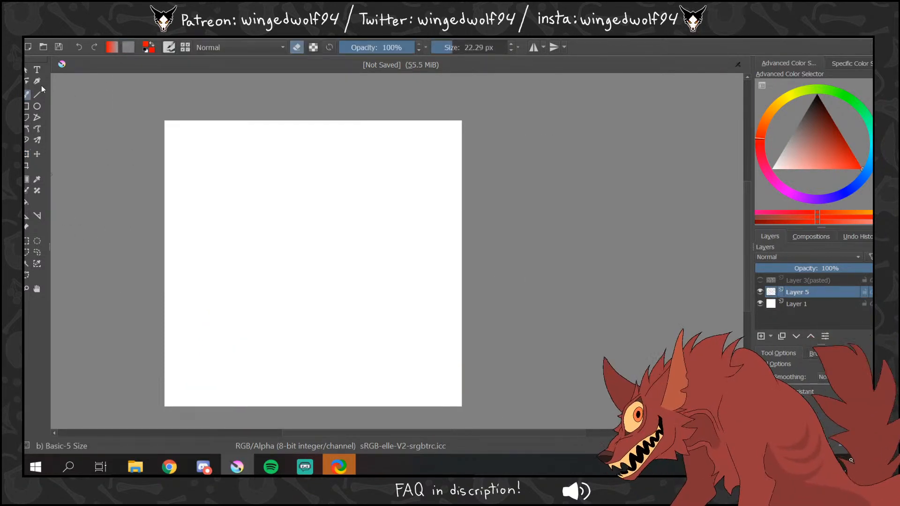
{"action": "left_click", "coordinate": [762, 290]}
{"action": "left_click", "coordinate": [762, 291]}
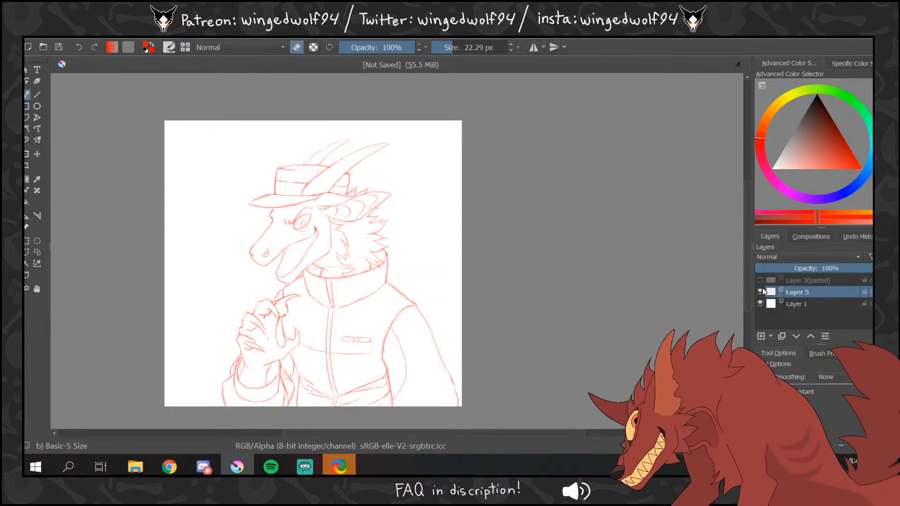
- Select the raised arm's cuff and sleeve below the hand with a freehand outline and delete them
{"action": "left_click", "coordinate": [37, 252]}
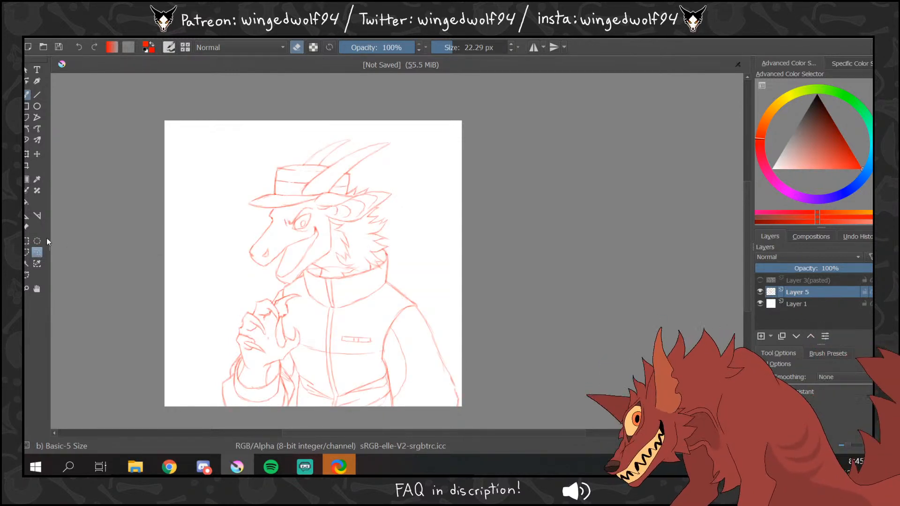
{"action": "mouse_move", "coordinate": [287, 360]}
{"action": "left_mouse_down"}
{"action": "mouse_move", "coordinate": [265, 369]}
{"action": "mouse_move", "coordinate": [242, 357]}
{"action": "mouse_move", "coordinate": [210, 381]}
{"action": "mouse_move", "coordinate": [216, 422]}
{"action": "mouse_move", "coordinate": [304, 428]}
{"action": "mouse_move", "coordinate": [286, 362]}
{"action": "left_mouse_up"}
{"action": "key", "text": "Delete"}
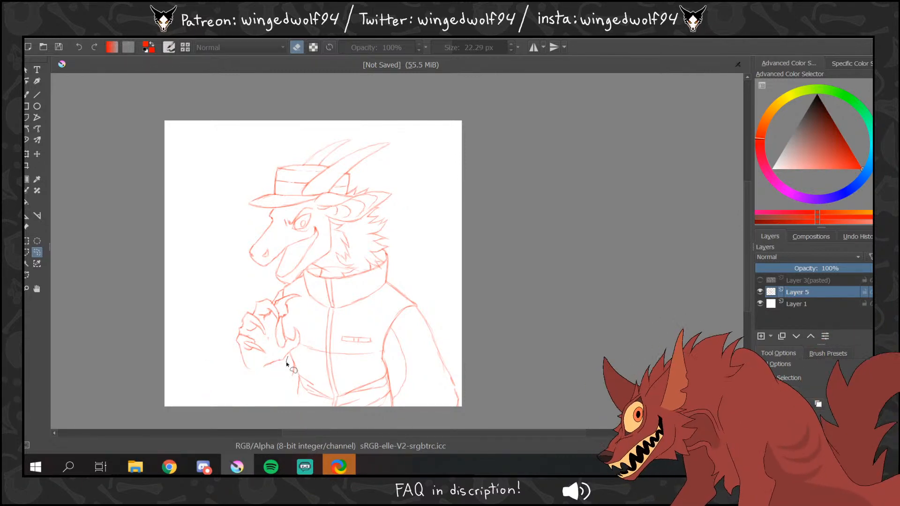
- Select the raised hand with a freehand outline, move it left away from the jacket, and deselect
{"action": "mouse_move", "coordinate": [297, 322]}
{"action": "left_mouse_down"}
{"action": "mouse_move", "coordinate": [295, 342]}
{"action": "mouse_move", "coordinate": [285, 344]}
{"action": "mouse_move", "coordinate": [282, 324]}
{"action": "mouse_move", "coordinate": [297, 290]}
{"action": "mouse_move", "coordinate": [265, 307]}
{"action": "mouse_move", "coordinate": [277, 381]}
{"action": "mouse_move", "coordinate": [282, 370]}
{"action": "left_mouse_up"}
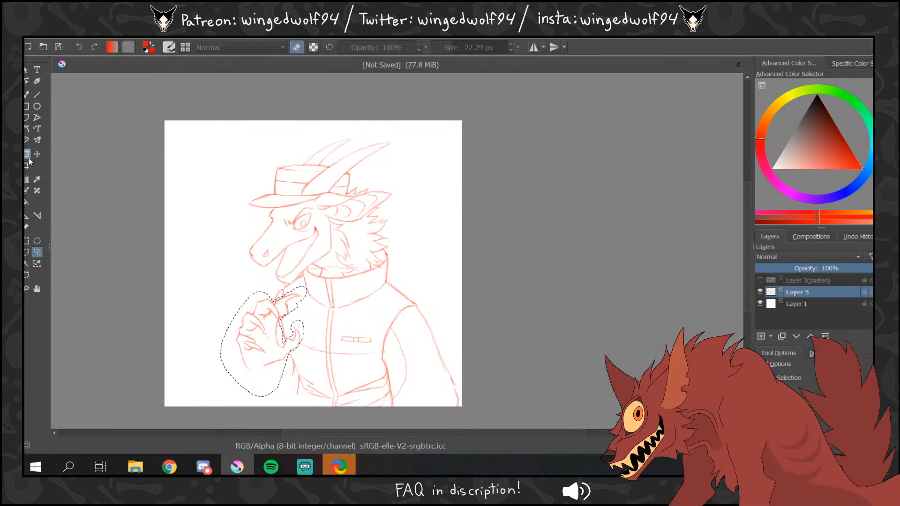
{"action": "left_click", "coordinate": [27, 155]}
{"action": "left_click_drag", "start_coordinate": [283, 301], "coordinate": [241, 293]}
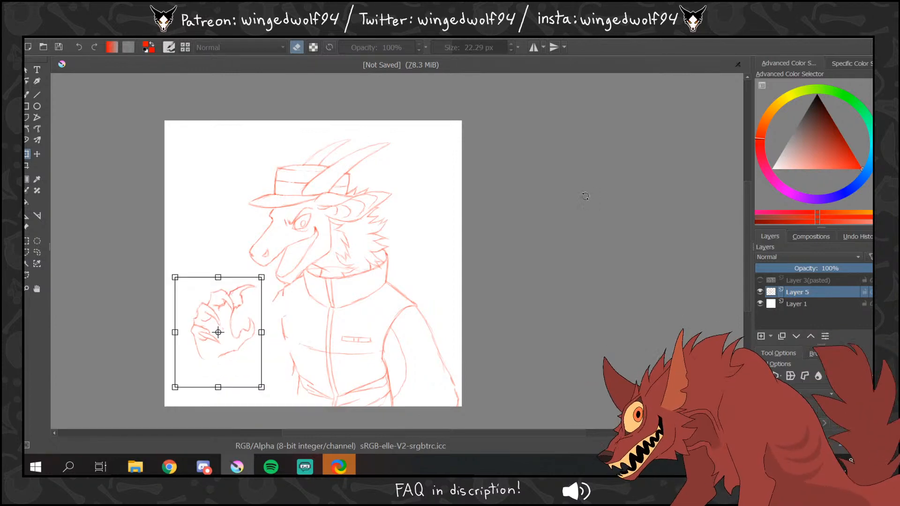
{"action": "left_click", "coordinate": [148, 32]}
{"action": "left_click", "coordinate": [171, 60]}
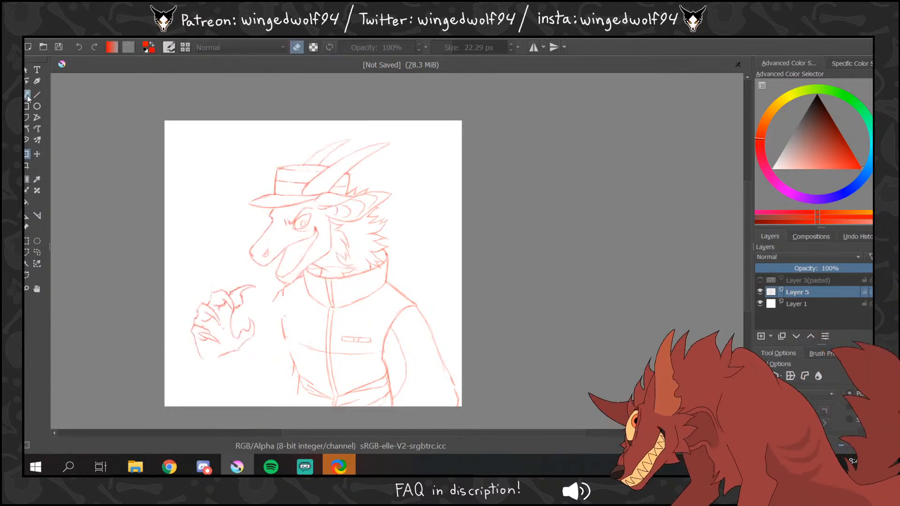
- Add a new layer, set the brush opacity to 23%, and sketch a new wrist, cuff and folded sleeve joining the hand to the shoulder
{"action": "left_click", "coordinate": [27, 95]}
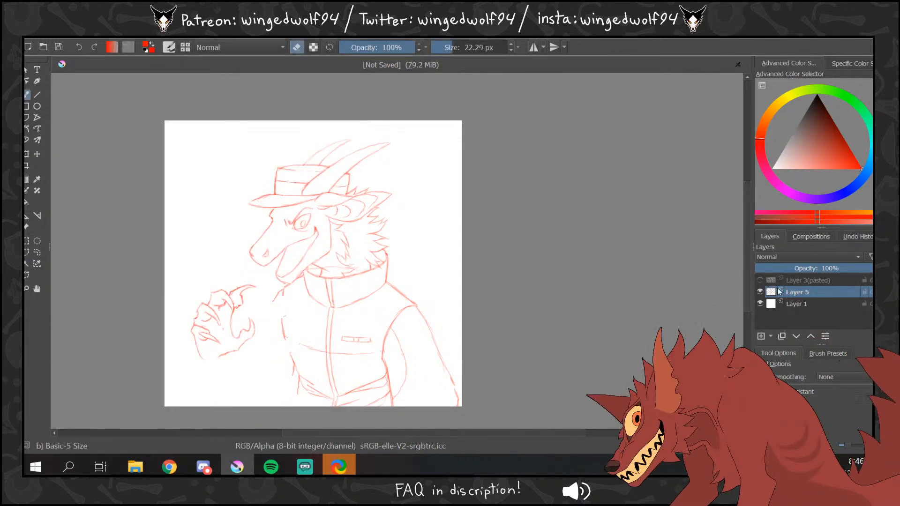
{"action": "left_click", "coordinate": [761, 336]}
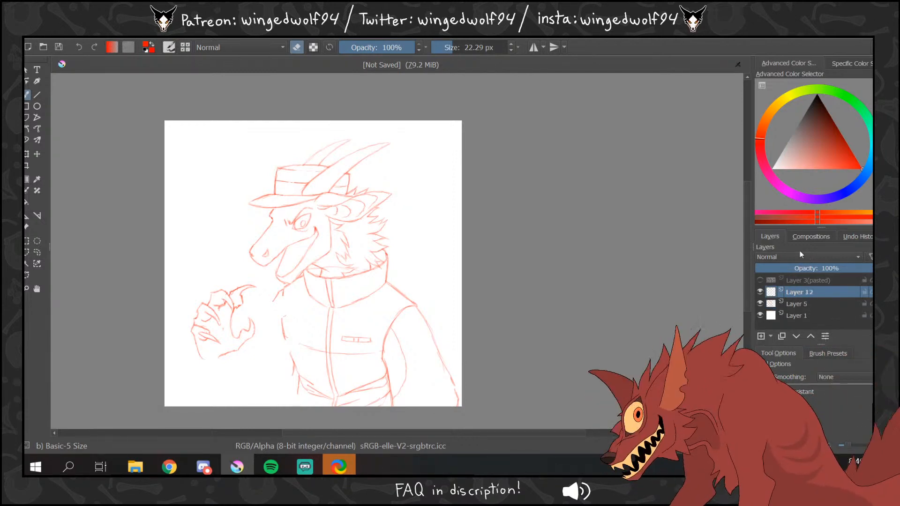
{"action": "left_click", "coordinate": [296, 49]}
{"action": "left_click", "coordinate": [347, 48]}
{"action": "left_click", "coordinate": [356, 47]}
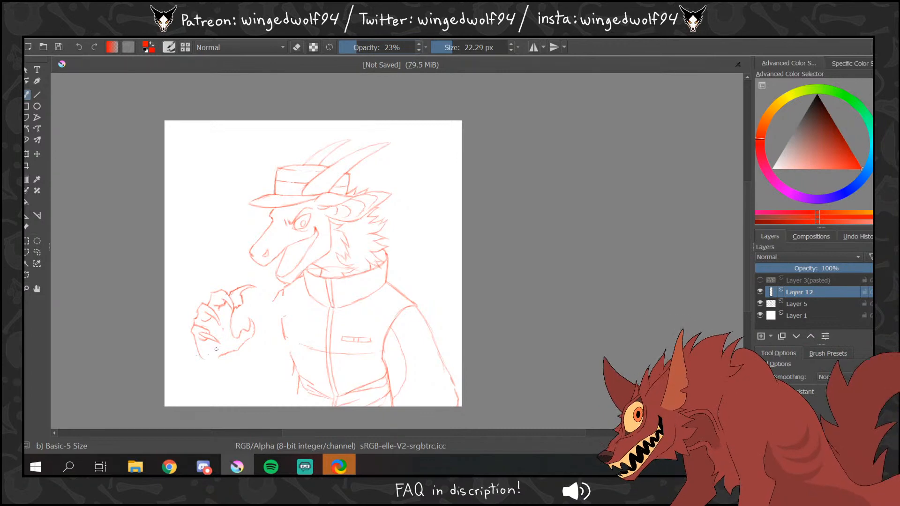
{"action": "mouse_move", "coordinate": [199, 355]}
{"action": "left_mouse_down"}
{"action": "mouse_move", "coordinate": [207, 382]}
{"action": "mouse_move", "coordinate": [224, 379]}
{"action": "mouse_move", "coordinate": [232, 354]}
{"action": "left_mouse_up"}
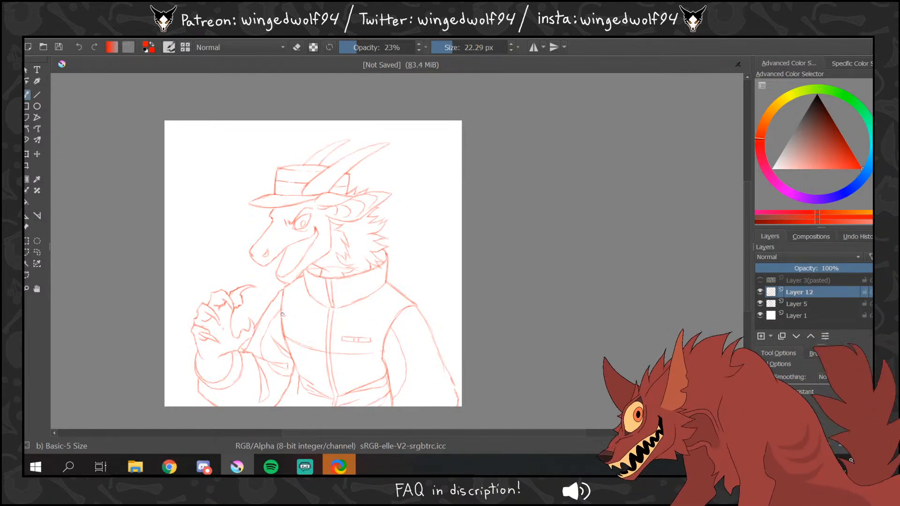
- Select the raised hand above the new cuff with a freehand outline
{"action": "left_click", "coordinate": [37, 253]}
{"action": "mouse_move", "coordinate": [255, 318]}
{"action": "left_mouse_down"}
{"action": "mouse_move", "coordinate": [238, 352]}
{"action": "mouse_move", "coordinate": [202, 361]}
{"action": "mouse_move", "coordinate": [180, 292]}
{"action": "mouse_move", "coordinate": [237, 263]}
{"action": "mouse_move", "coordinate": [268, 289]}
{"action": "mouse_move", "coordinate": [258, 311]}
{"action": "left_mouse_up"}
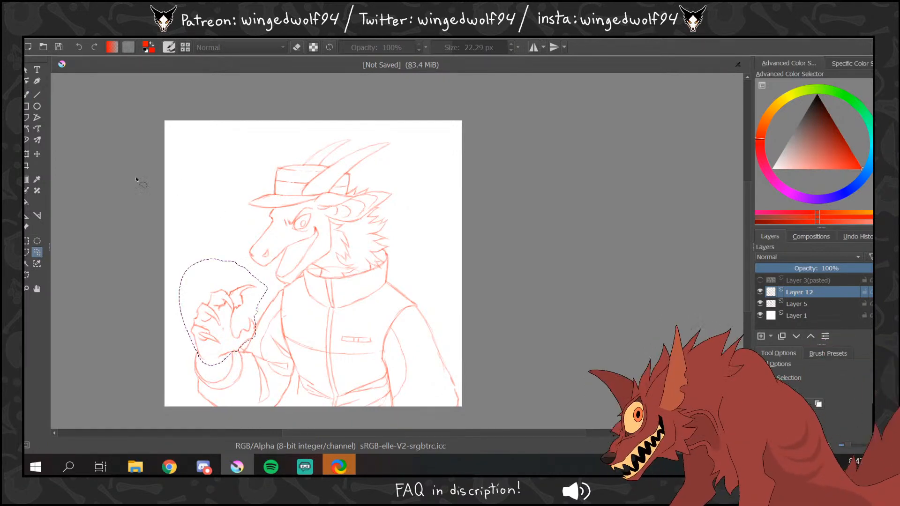
{"action": "key", "text": "ctrl+t"}
{"action": "mouse_move", "coordinate": [375, 188]}
{"action": "left_mouse_down"}
{"action": "mouse_move", "coordinate": [358, 171]}
{"action": "mouse_move", "coordinate": [371, 189]}
{"action": "left_mouse_up"}
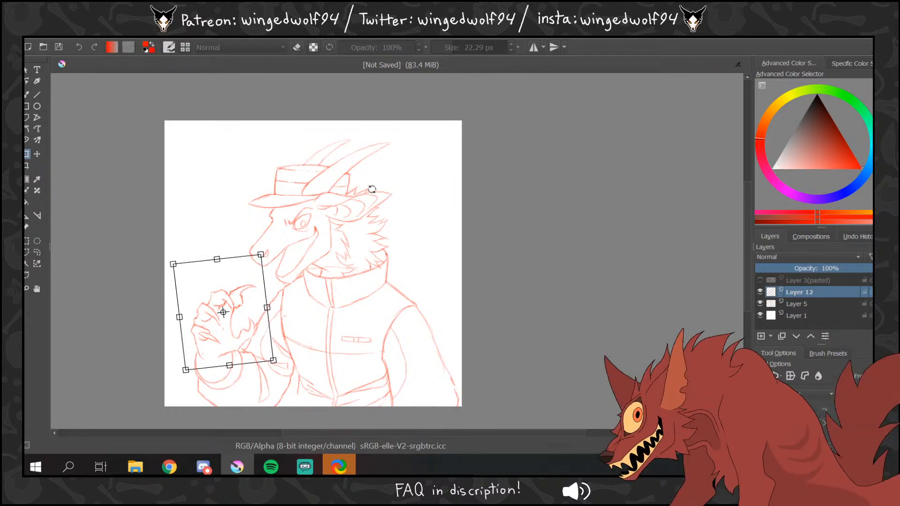
{"action": "key", "text": "ctrl+z"}
{"action": "key", "text": "ctrl+z"}
{"action": "key", "text": "ctrl+z"}
- Merge the sleeve layer into Layer 5, rotate the selected hand slightly counterclockwise, shift it a little left, and deselect
{"action": "left_click", "coordinate": [315, 203]}
{"action": "left_click_drag", "start_coordinate": [315, 202], "coordinate": [263, 251]}
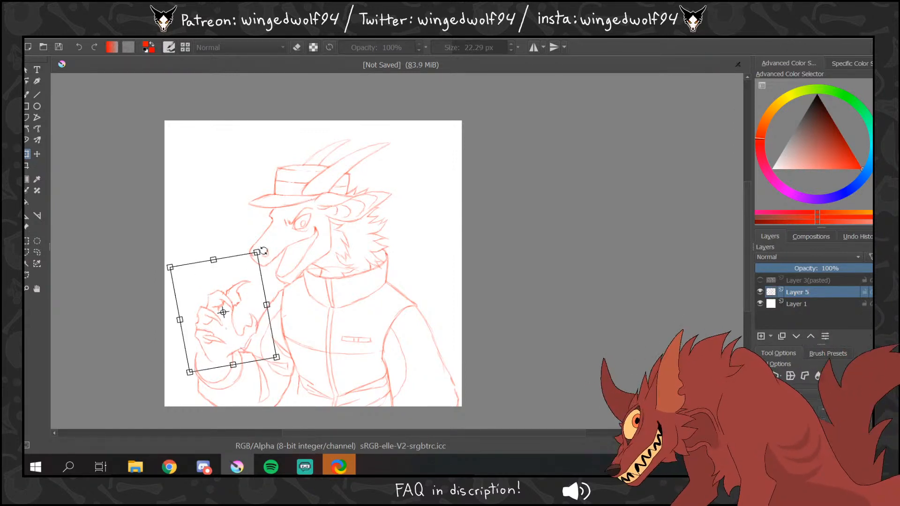
{"action": "left_click_drag", "start_coordinate": [236, 299], "coordinate": [228, 299]}
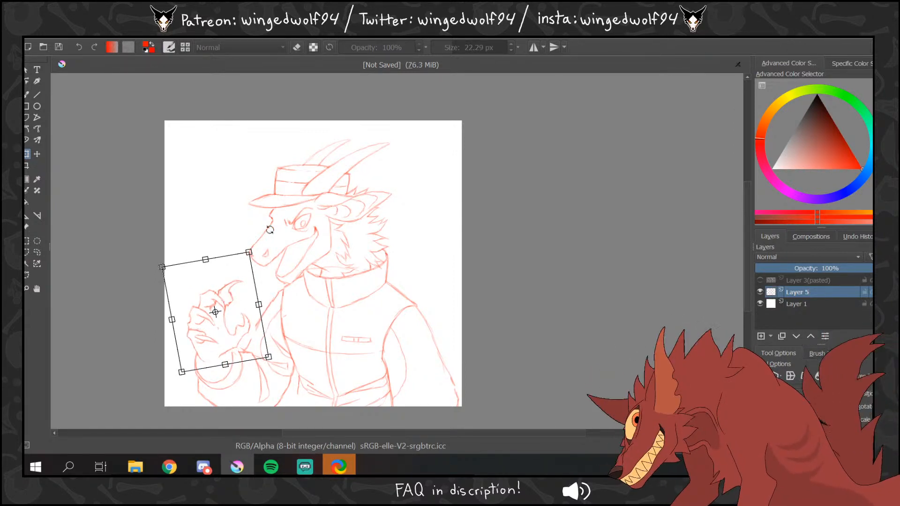
{"action": "left_click", "coordinate": [152, 34]}
{"action": "left_click", "coordinate": [168, 61]}
- Redraw the wrist lines connecting the hand to the cuff and erase the stray lines at the base of the thumb
{"action": "key", "text": "b"}
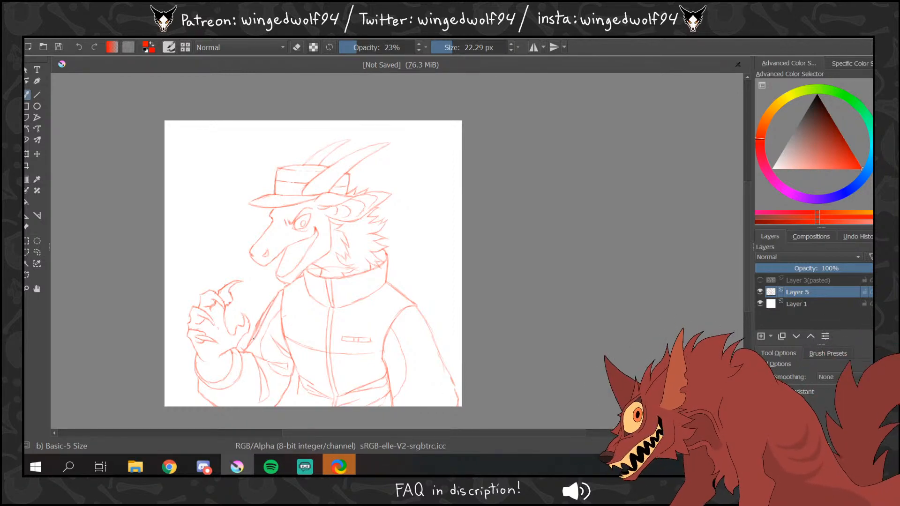
{"action": "key", "text": "e"}
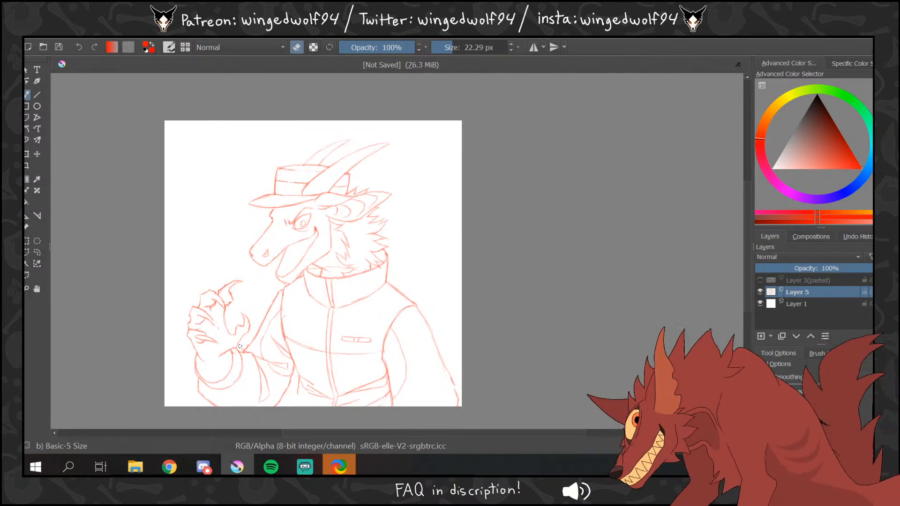
- Add a new layer, set the brush opacity to 20%, and sketch a small fang below the upper lip inside the open mouth
{"action": "left_click", "coordinate": [297, 47]}
{"action": "left_click", "coordinate": [346, 46]}
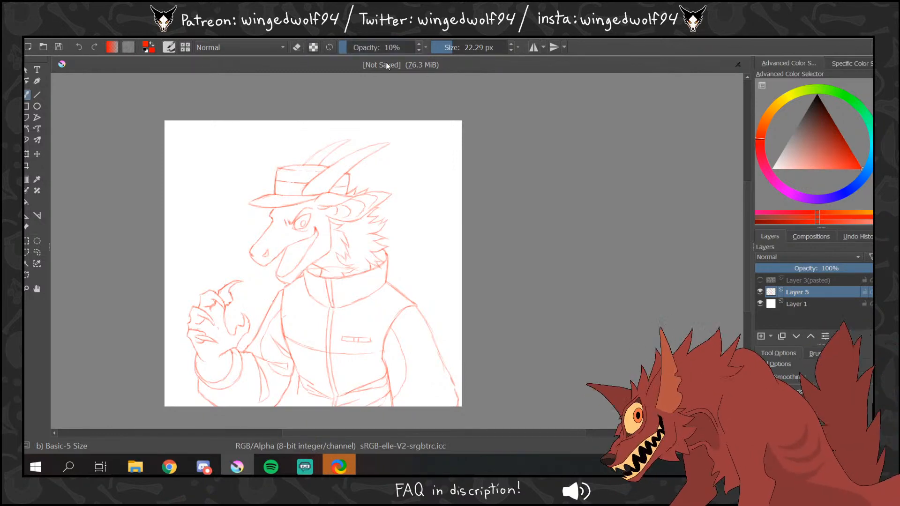
{"action": "key", "text": "Insert"}
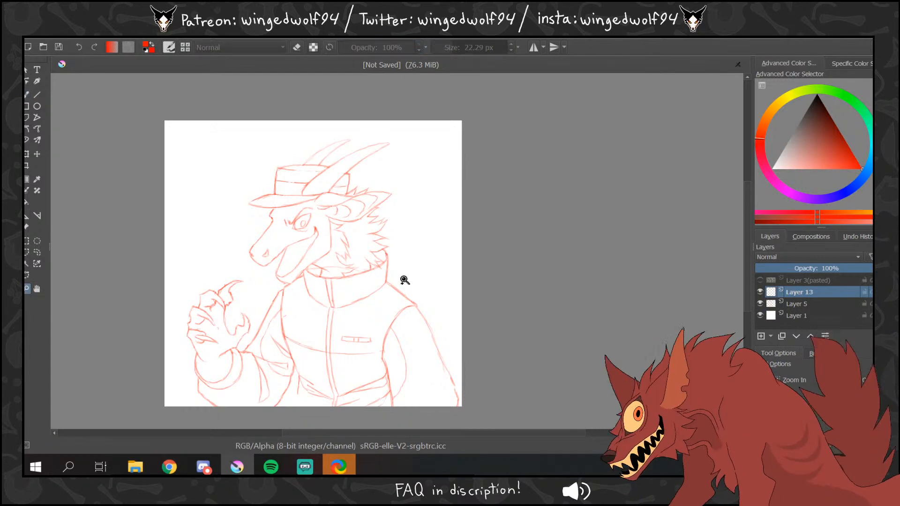
{"action": "scroll", "coordinate": [289, 208], "scroll_direction": "up", "scroll_amount": 3}
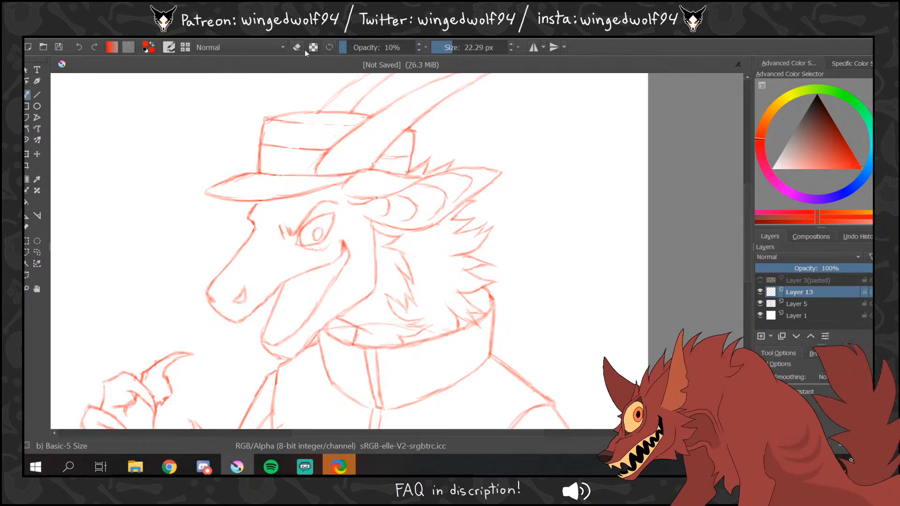
{"action": "left_click", "coordinate": [353, 47]}
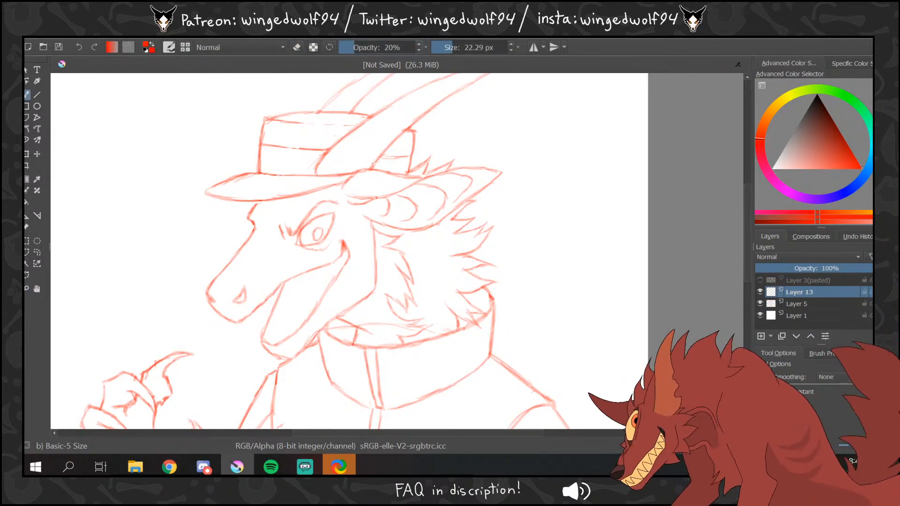
{"action": "left_click_drag", "start_coordinate": [274, 294], "coordinate": [278, 305]}
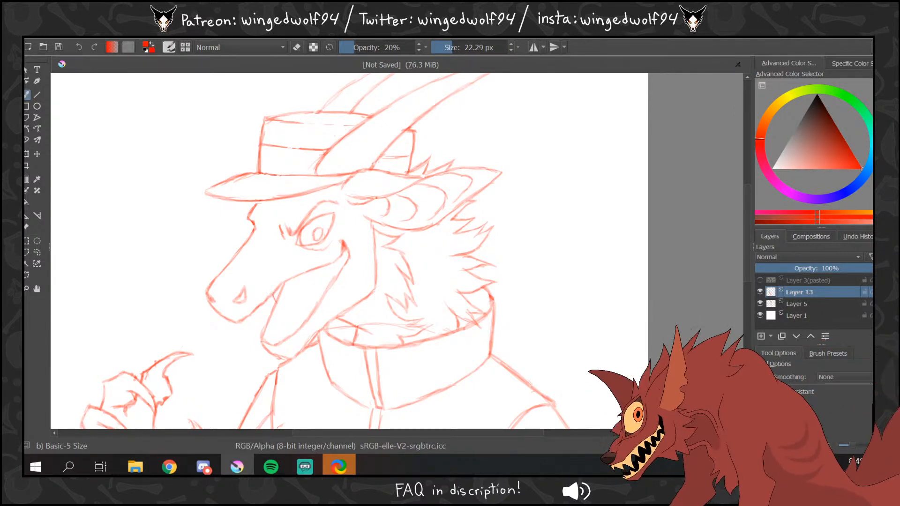
- Sketch pointed teeth along both jaws and crease lines above the snout, and add fold lines to the jacket's lower edge and sleeve
{"action": "mouse_move", "coordinate": [299, 327]}
{"action": "left_mouse_down"}
{"action": "mouse_move", "coordinate": [290, 319]}
{"action": "mouse_move", "coordinate": [290, 331]}
{"action": "left_mouse_up"}
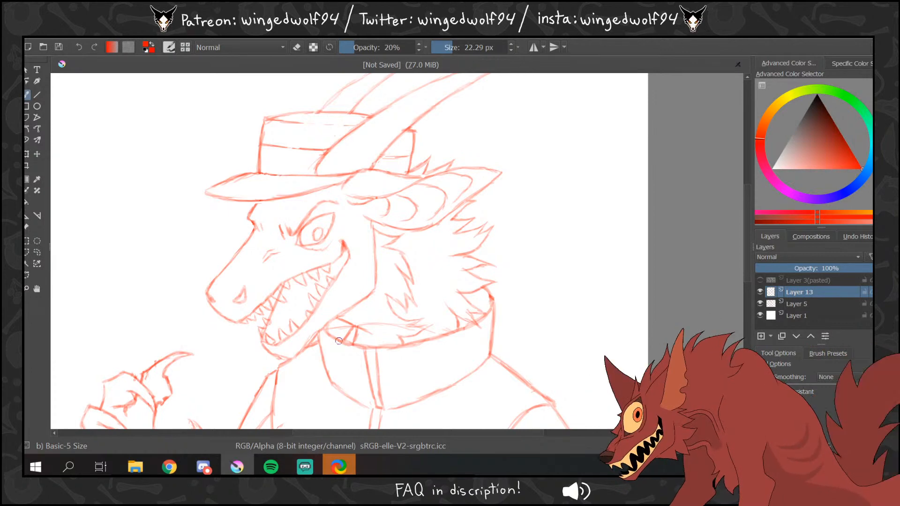
{"action": "left_click", "coordinate": [26, 289]}
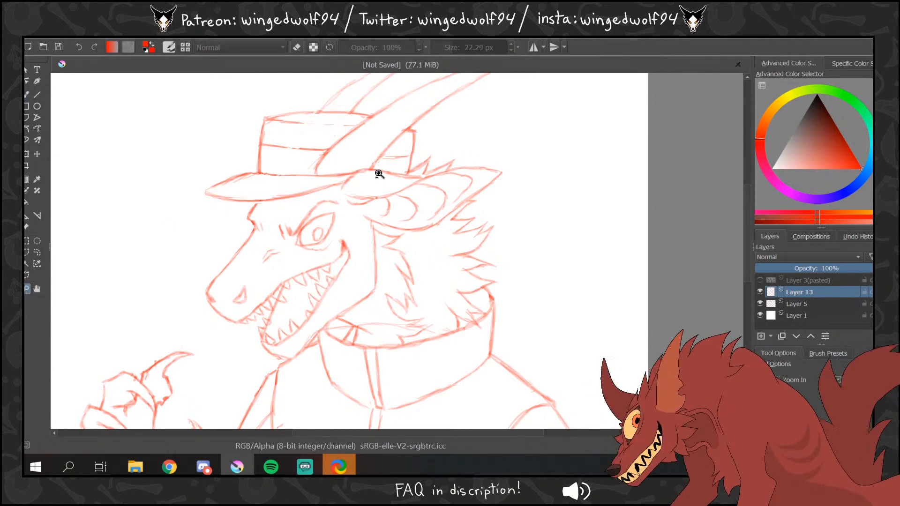
{"action": "left_click", "coordinate": [459, 253], "text": "ctrl"}
{"action": "left_click", "coordinate": [462, 253], "text": "ctrl"}
{"action": "left_click", "coordinate": [467, 255], "text": "ctrl"}
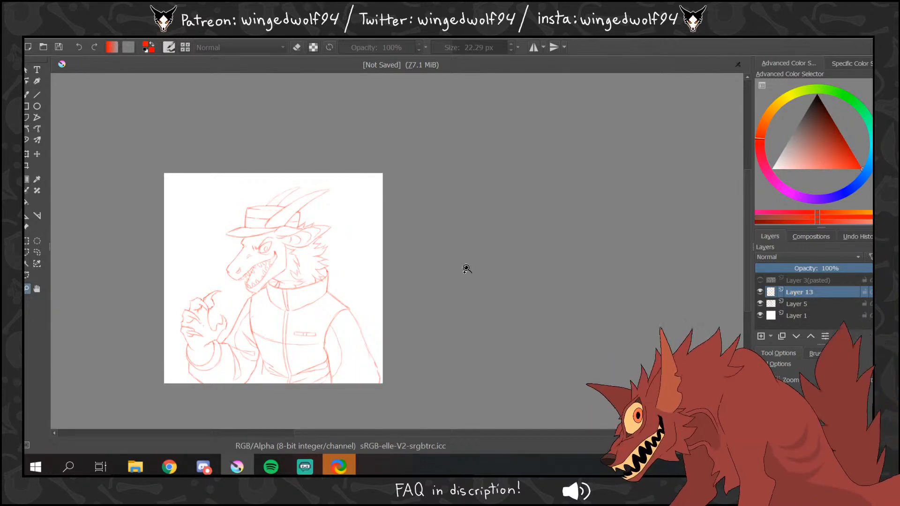
{"action": "left_click", "coordinate": [27, 94]}
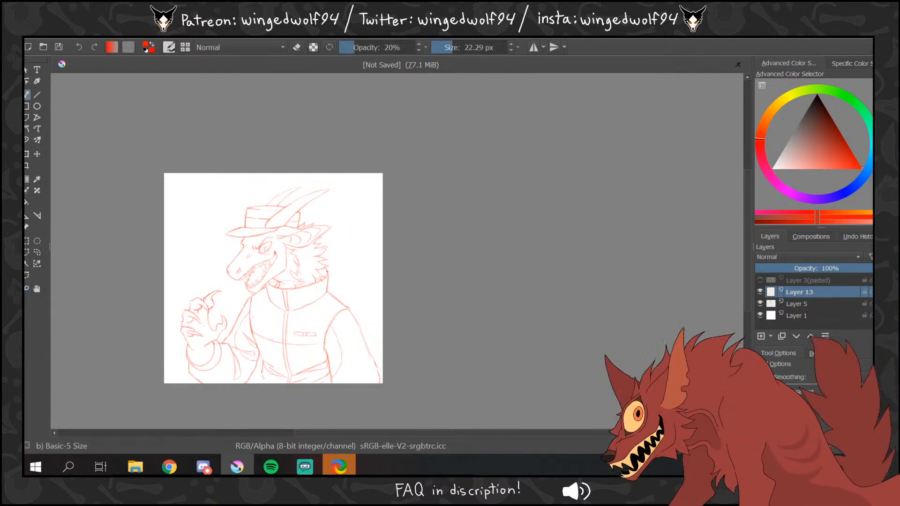
{"action": "left_click_drag", "start_coordinate": [263, 374], "coordinate": [262, 379]}
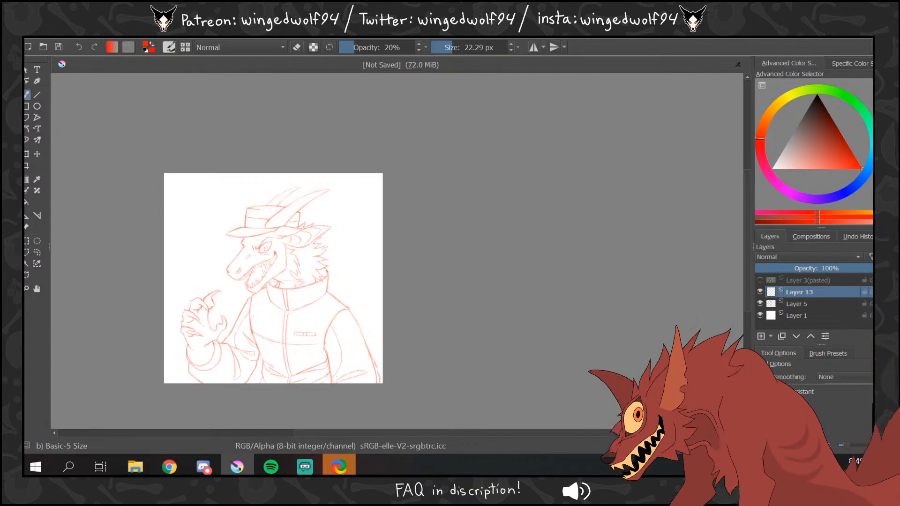
- Merge the detail layer into Layer 5 and erase the stray outer line along the lowered arm's sleeve at 100% opacity
{"action": "left_click", "coordinate": [297, 47]}
{"action": "key", "text": "ctrl+z"}
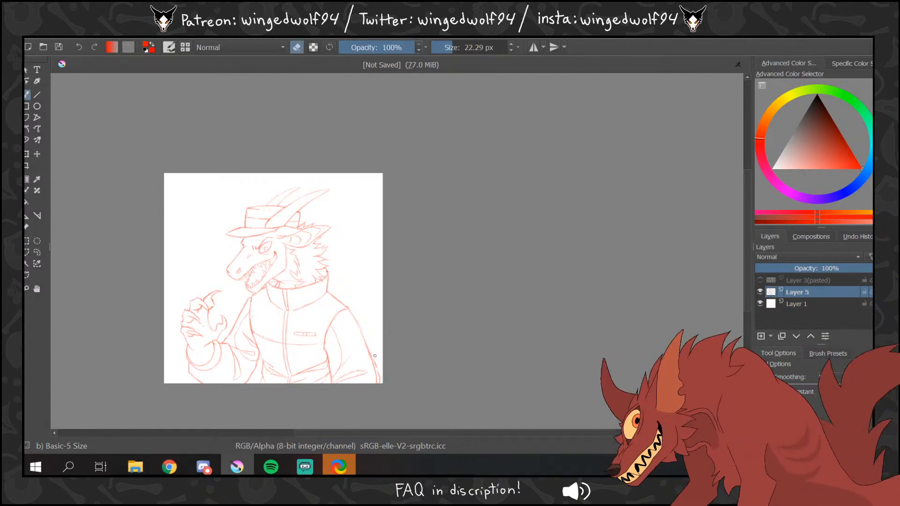
{"action": "left_click_drag", "start_coordinate": [369, 349], "coordinate": [376, 369]}
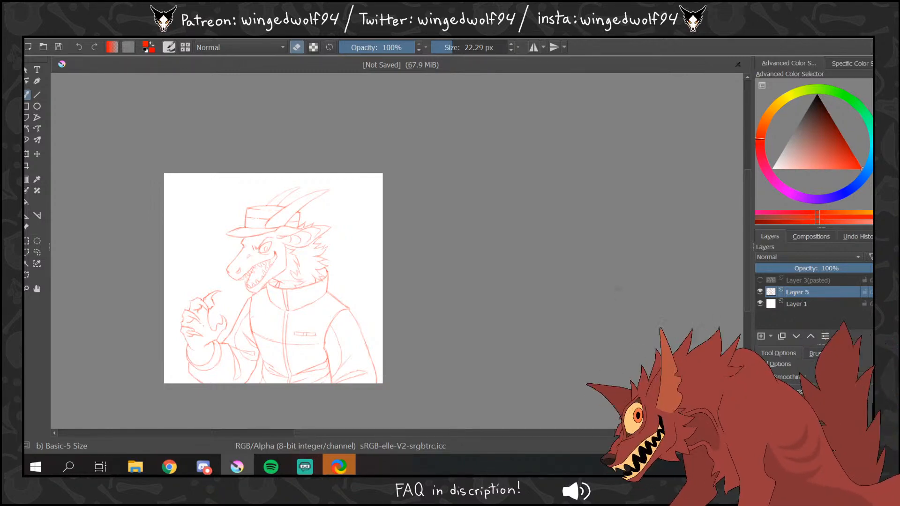
- Save the drawing to the Desktop as a Krita document named shadowdile
{"action": "key", "text": "ctrl+t"}
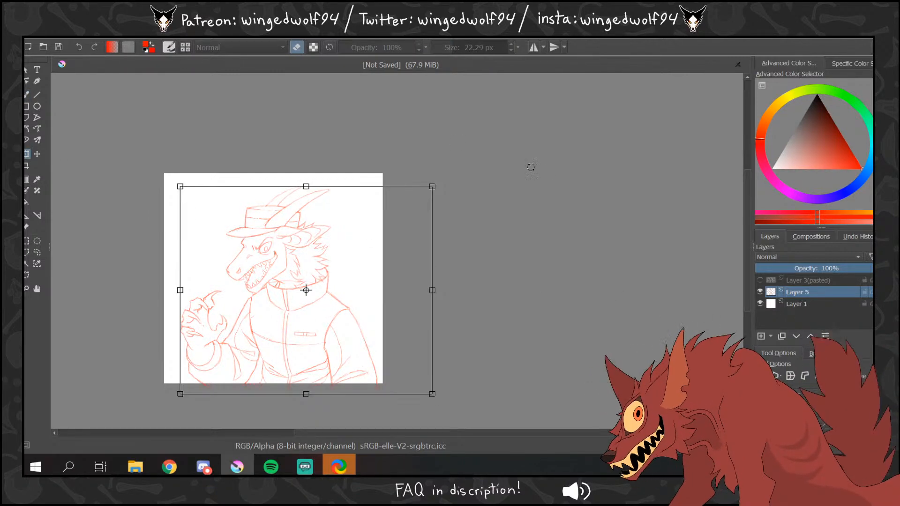
{"action": "left_click", "coordinate": [150, 34]}
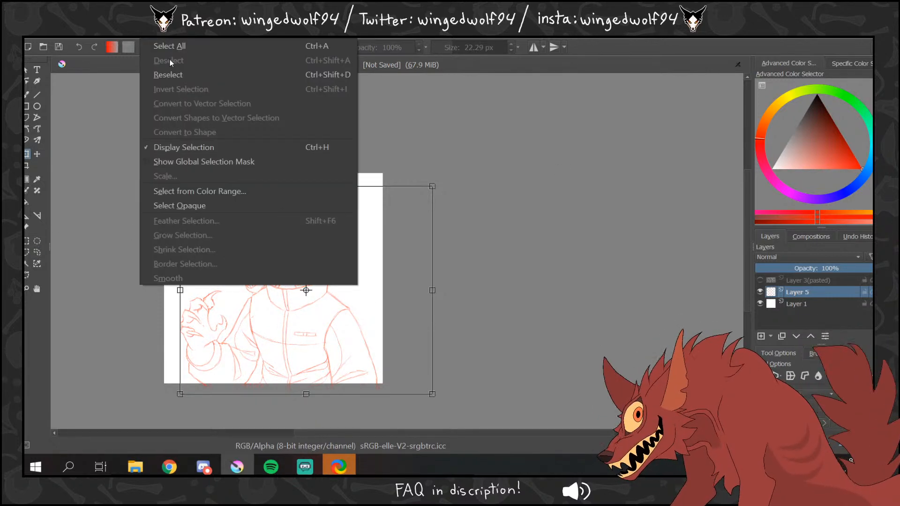
{"action": "left_click", "coordinate": [150, 35]}
{"action": "left_click", "coordinate": [34, 35]}
{"action": "left_click", "coordinate": [58, 90]}
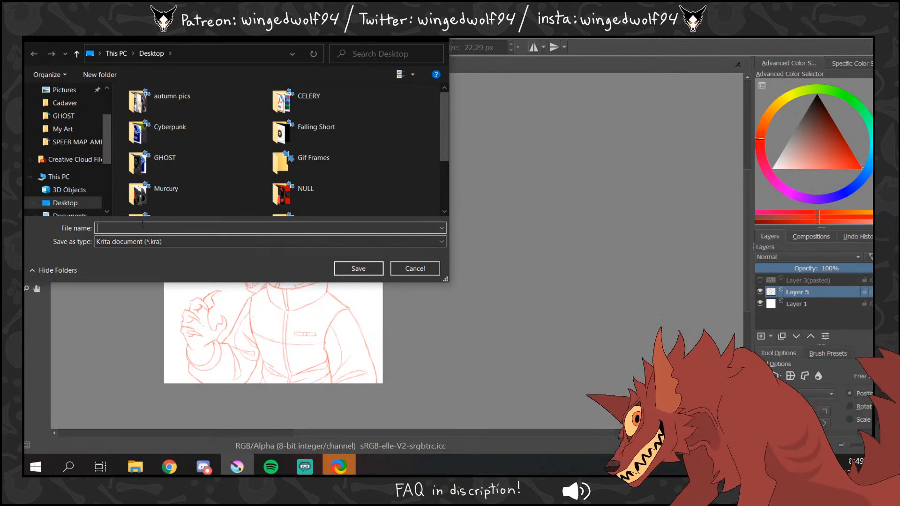
{"action": "type", "text": "shadowdile"}
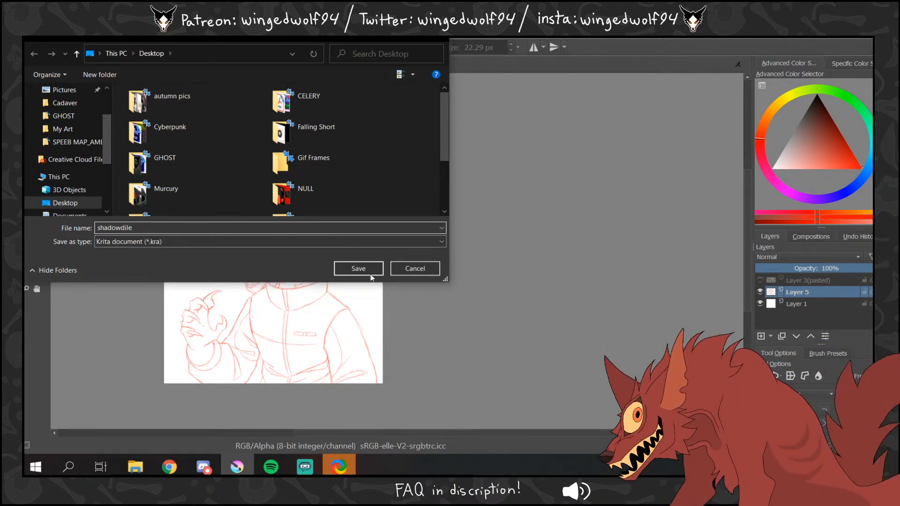
{"action": "left_click", "coordinate": [358, 269]}
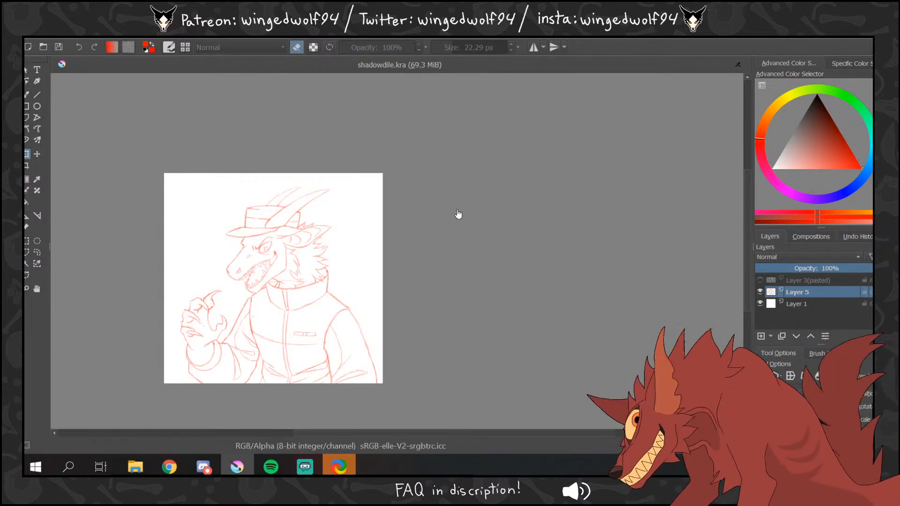
- Set Layer 5's blending mode to Multiply and add a new layer beneath it for the line art
{"action": "left_click", "coordinate": [781, 258]}
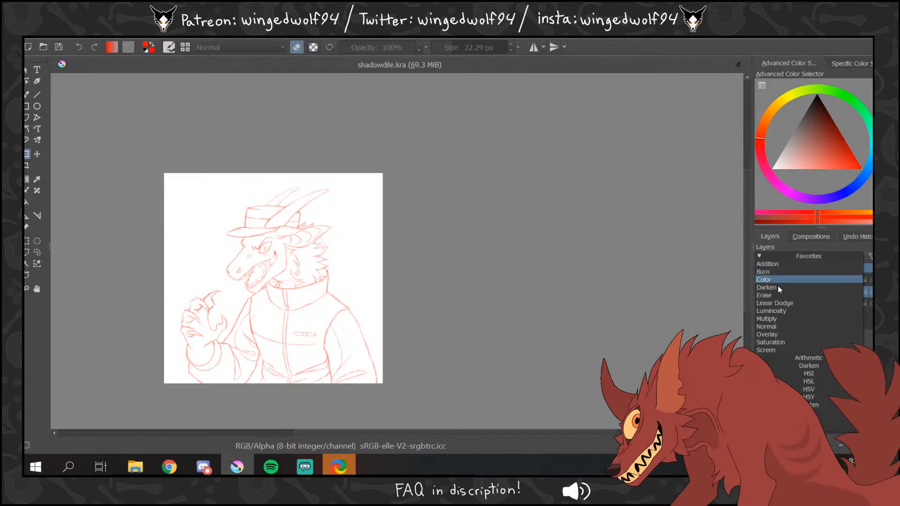
{"action": "left_click", "coordinate": [782, 319]}
{"action": "left_click", "coordinate": [761, 336]}
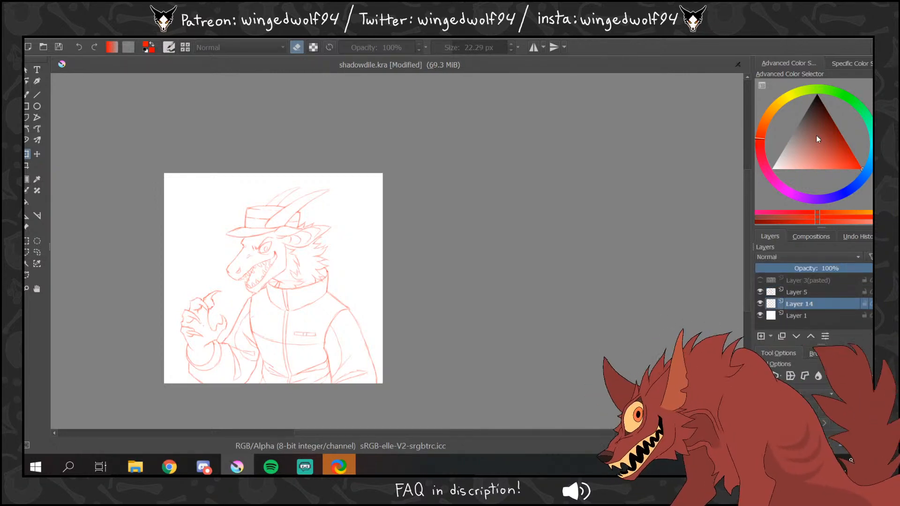
- Choose a dark grey colour and set up the freehand brush at 2.28 px with Weighted smoothing for inking the hat
{"action": "mouse_move", "coordinate": [817, 135]}
{"action": "left_mouse_down"}
{"action": "mouse_move", "coordinate": [792, 109]}
{"action": "mouse_move", "coordinate": [798, 114]}
{"action": "left_mouse_up"}
{"action": "left_click", "coordinate": [27, 288]}
{"action": "left_click_drag", "start_coordinate": [233, 197], "coordinate": [315, 273]}
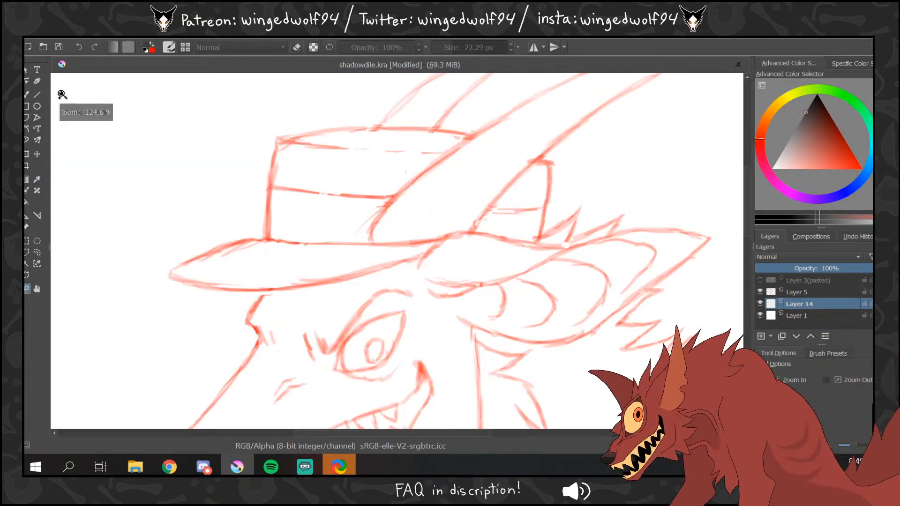
{"action": "left_click", "coordinate": [37, 95]}
{"action": "left_click_drag", "start_coordinate": [451, 47], "coordinate": [441, 47]}
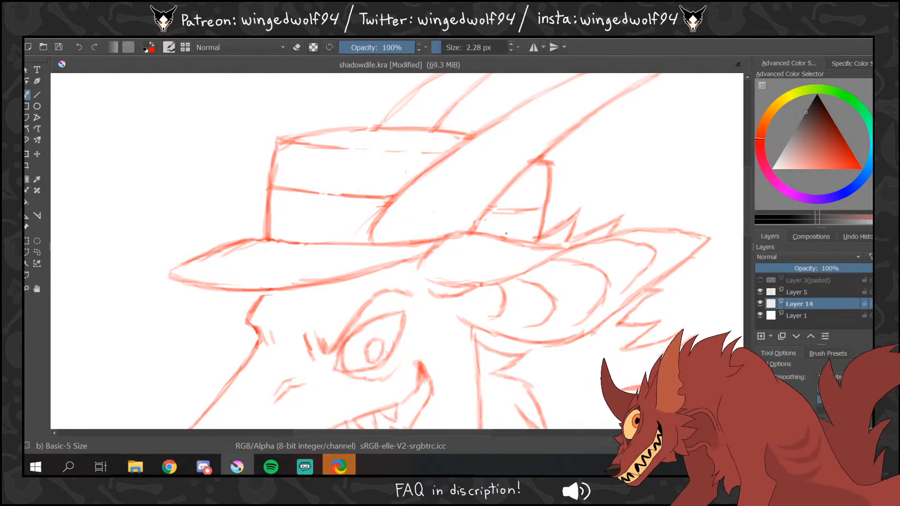
- Lower the opacity of the Layer 5 sketch and reselect Layer 14 for inking
{"action": "left_click", "coordinate": [825, 292]}
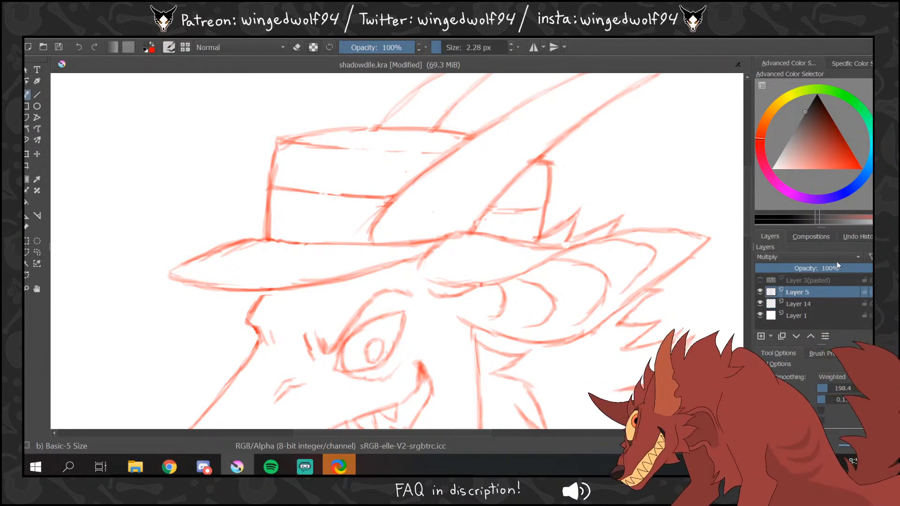
{"action": "left_click", "coordinate": [806, 304]}
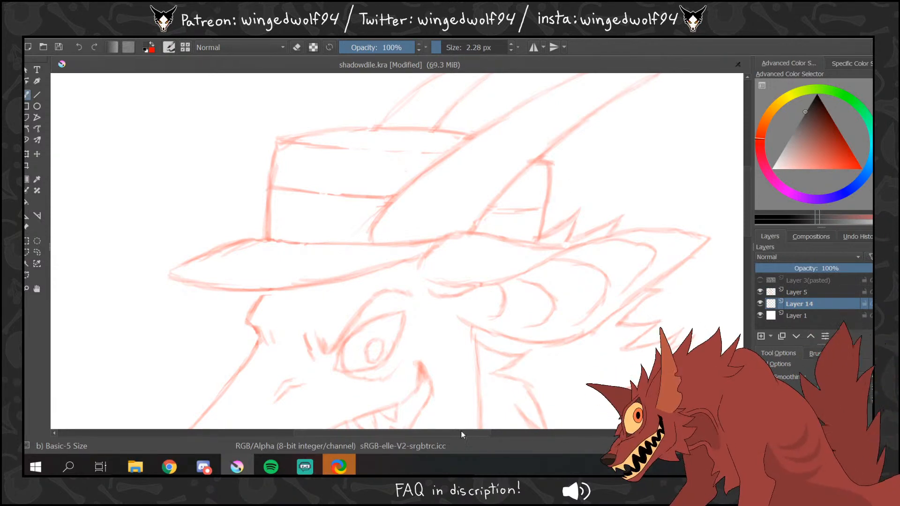
{"action": "left_click_drag", "start_coordinate": [462, 434], "coordinate": [428, 433]}
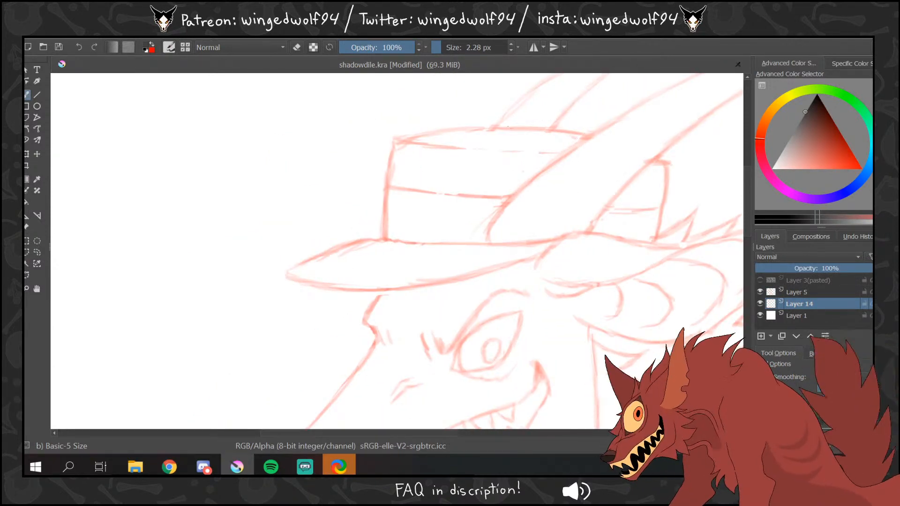
- Test ink strokes along the hat crown's upper edge at several brush sizes, undo them, and set the size to 2.96 px
{"action": "left_click_drag", "start_coordinate": [497, 128], "coordinate": [406, 138]}
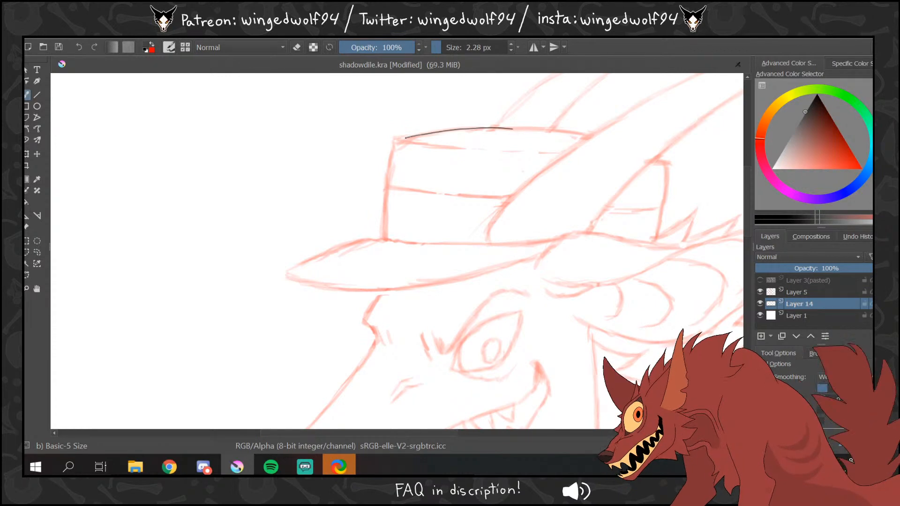
{"action": "key", "text": "ctrl+z"}
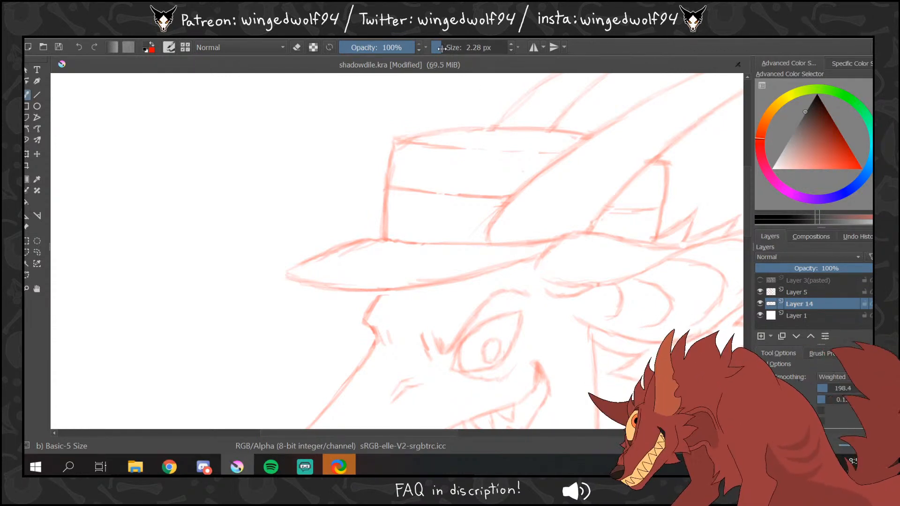
{"action": "left_click", "coordinate": [440, 47]}
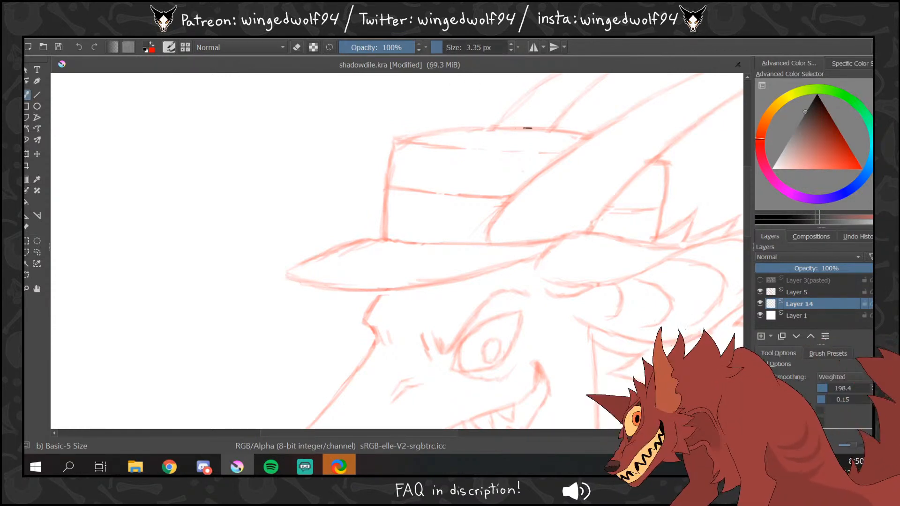
{"action": "left_click_drag", "start_coordinate": [528, 128], "coordinate": [467, 128]}
{"action": "key", "text": "ctrl+z"}
{"action": "left_click", "coordinate": [442, 47]}
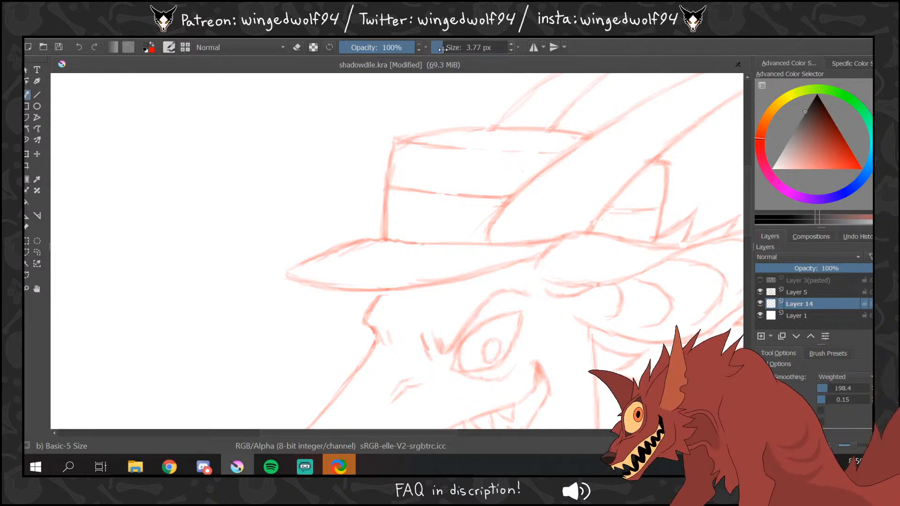
{"action": "left_click", "coordinate": [442, 49]}
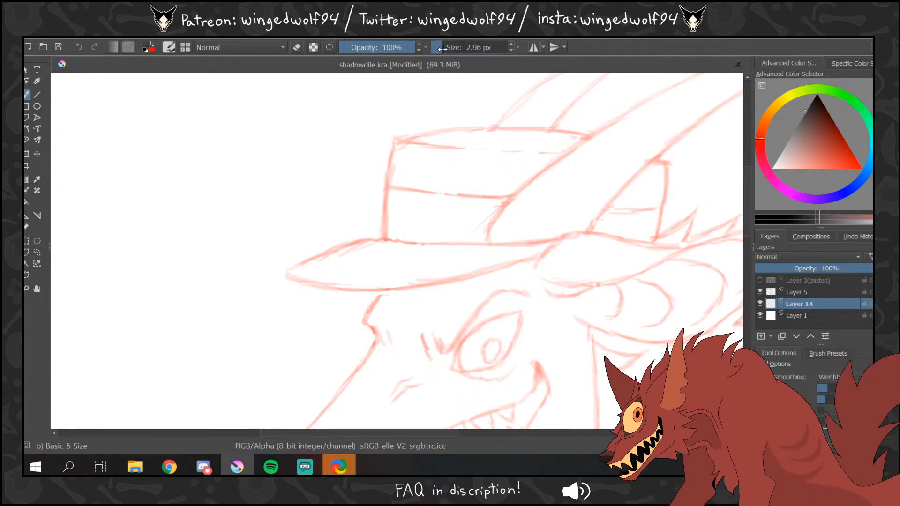
{"action": "left_click", "coordinate": [442, 49]}
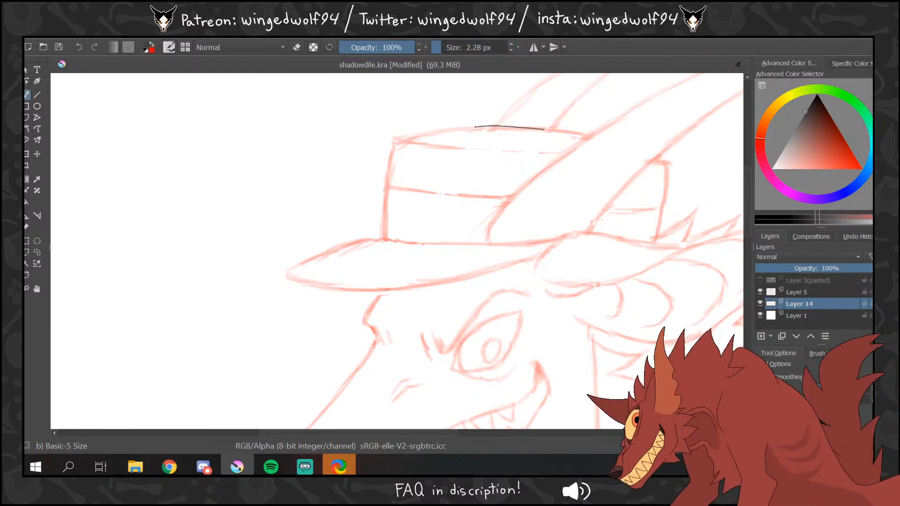
{"action": "left_click", "coordinate": [445, 49]}
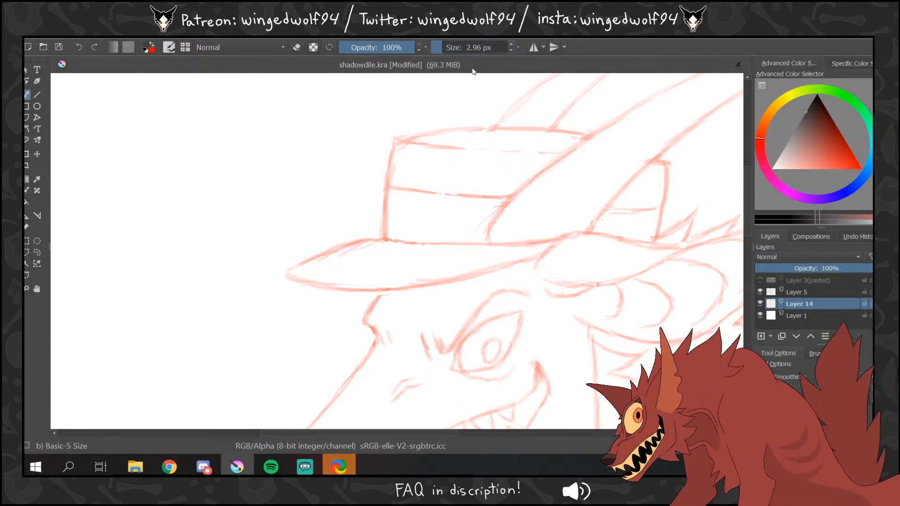
- Ink the upper edge and front side of the hat's crown and the front part of the brim
{"action": "mouse_move", "coordinate": [531, 128]}
{"action": "left_mouse_down"}
{"action": "mouse_move", "coordinate": [401, 137]}
{"action": "mouse_move", "coordinate": [384, 213]}
{"action": "mouse_move", "coordinate": [387, 271]}
{"action": "left_mouse_up"}
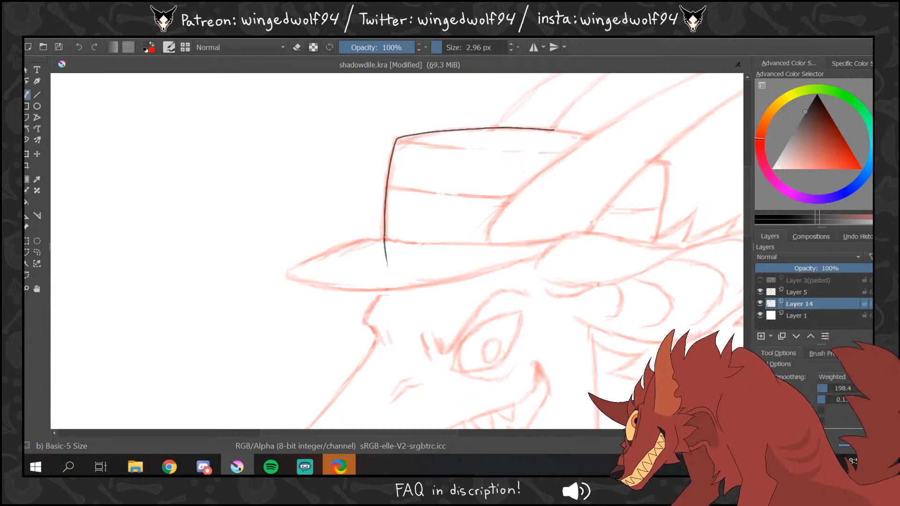
{"action": "left_click_drag", "start_coordinate": [385, 238], "coordinate": [286, 273]}
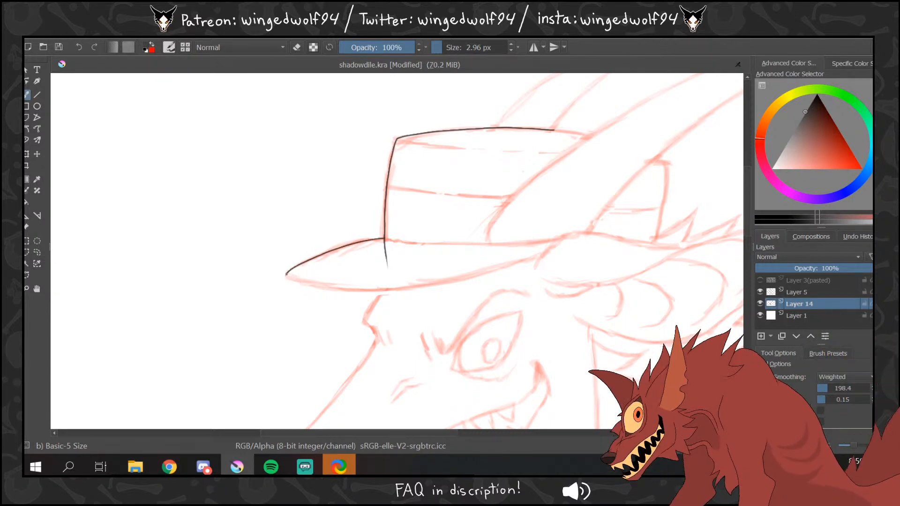
{"action": "mouse_move", "coordinate": [308, 281]}
{"action": "left_mouse_down"}
{"action": "mouse_move", "coordinate": [377, 290]}
{"action": "mouse_move", "coordinate": [357, 288]}
{"action": "mouse_move", "coordinate": [476, 273]}
{"action": "left_mouse_up"}
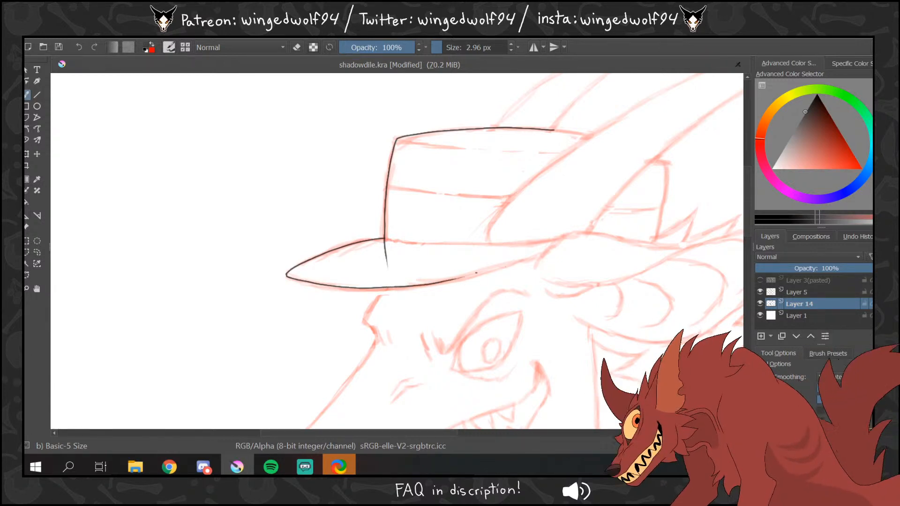
- Ink the face profile from the hat brim down over the brow and snout, including the front teeth of both jaws
{"action": "scroll", "coordinate": [747, 232], "scroll_direction": "down", "scroll_amount": 5}
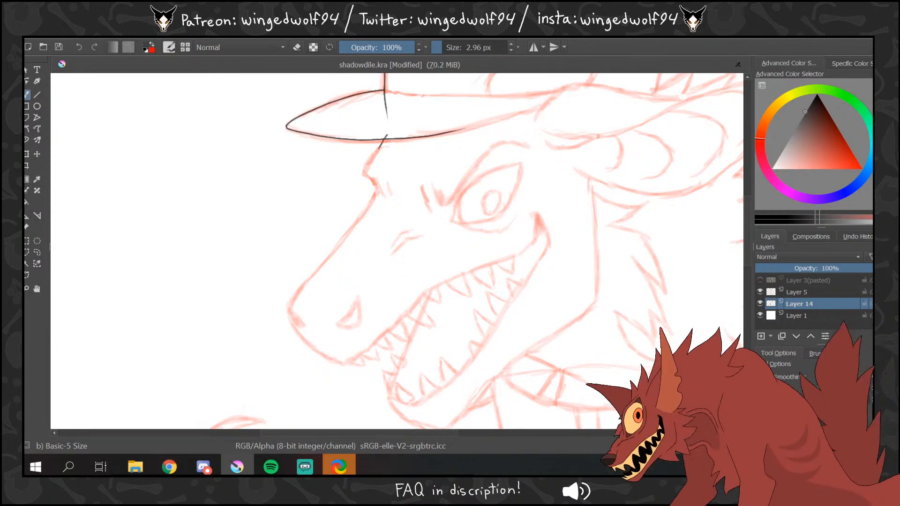
{"action": "mouse_move", "coordinate": [379, 149]}
{"action": "left_mouse_down"}
{"action": "mouse_move", "coordinate": [364, 175]}
{"action": "mouse_move", "coordinate": [374, 201]}
{"action": "mouse_move", "coordinate": [291, 307]}
{"action": "mouse_move", "coordinate": [308, 345]}
{"action": "mouse_move", "coordinate": [327, 360]}
{"action": "left_mouse_up"}
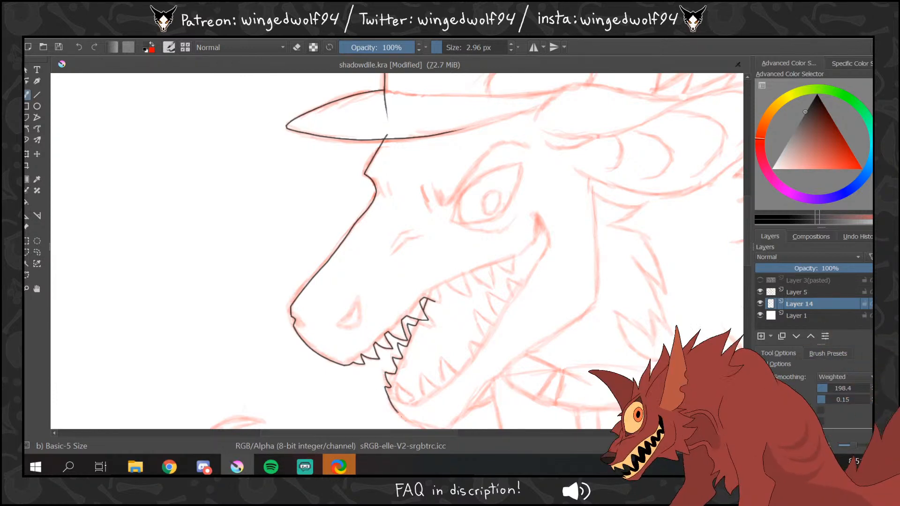
- Ink the lower jaw's underside, the collar's front edges, and the raised arm's upper sleeve edge down to the cuff
{"action": "scroll", "coordinate": [486, 276], "scroll_direction": "down", "scroll_amount": 5}
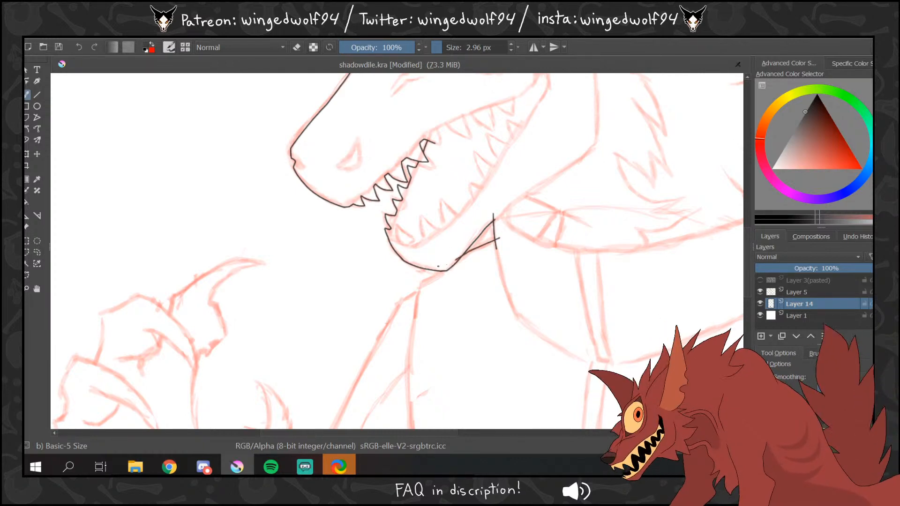
{"action": "key", "text": "ctrl+z"}
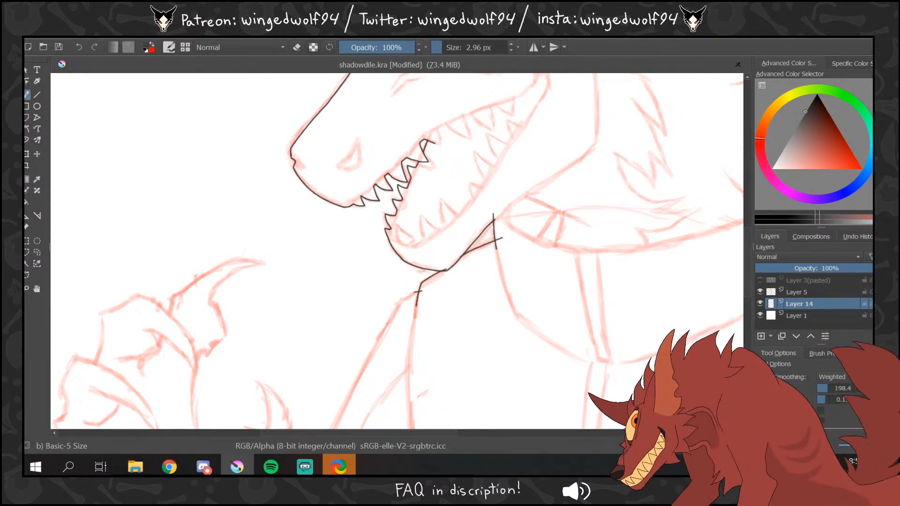
{"action": "left_click_drag", "start_coordinate": [382, 337], "coordinate": [349, 399]}
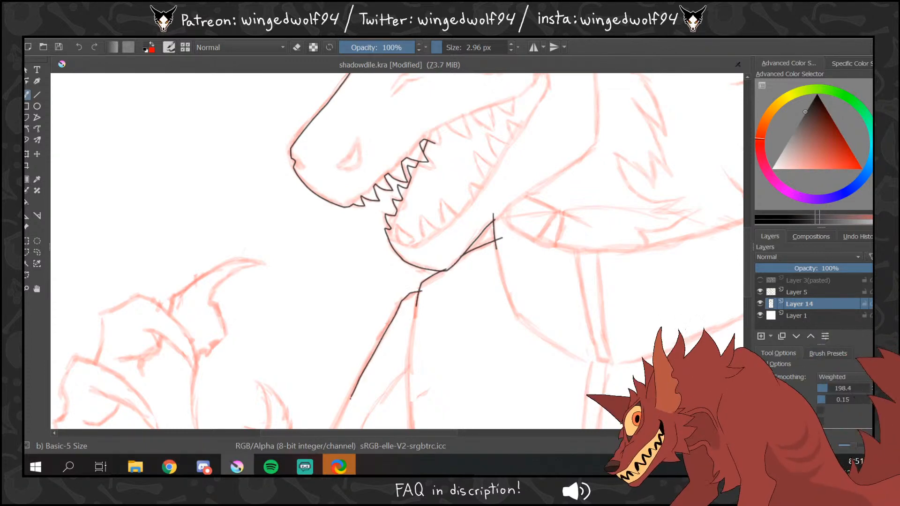
{"action": "scroll", "coordinate": [496, 211], "scroll_direction": "down", "scroll_amount": 5}
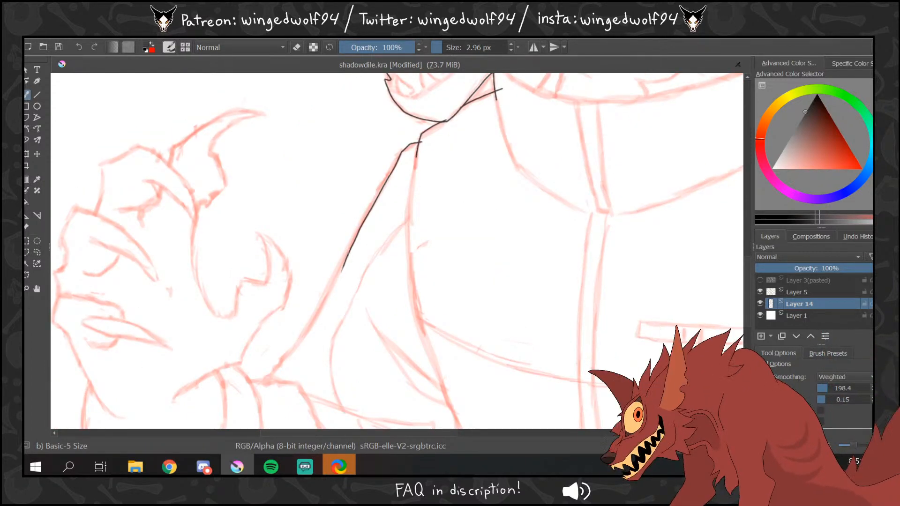
{"action": "left_click_drag", "start_coordinate": [339, 274], "coordinate": [320, 309]}
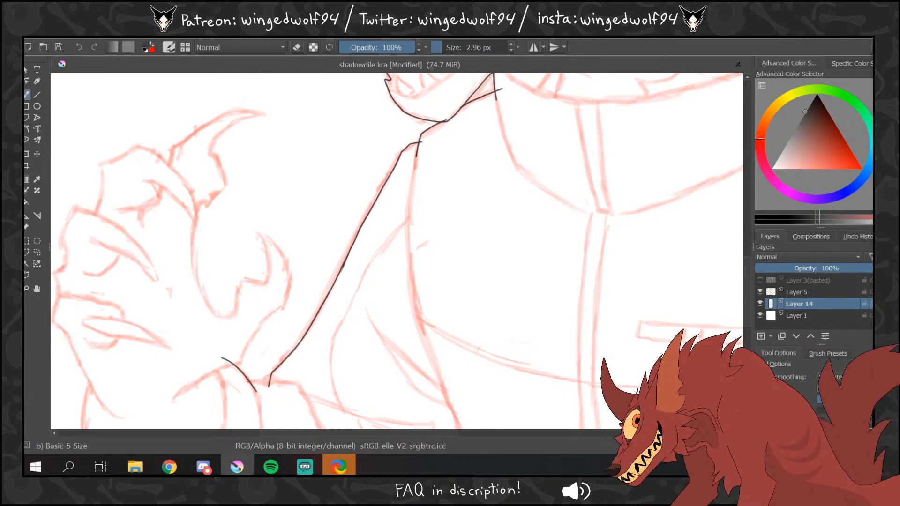
- Ink the outer contour of the raised hand, including its curved claws, the upper finger, and the back of the hand
{"action": "left_click_drag", "start_coordinate": [418, 433], "coordinate": [374, 433]}
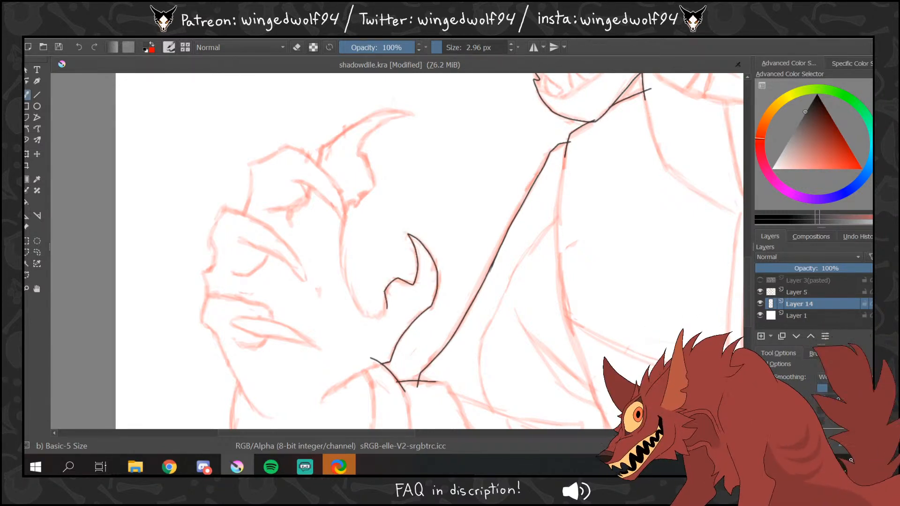
{"action": "left_click_drag", "start_coordinate": [347, 284], "coordinate": [364, 313]}
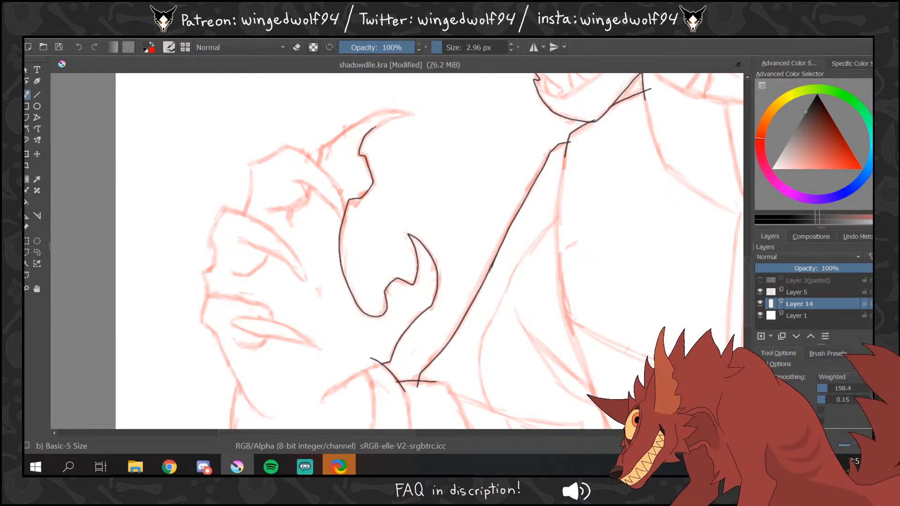
{"action": "mouse_move", "coordinate": [376, 127]}
{"action": "left_mouse_down"}
{"action": "mouse_move", "coordinate": [413, 115]}
{"action": "mouse_move", "coordinate": [319, 167]}
{"action": "left_mouse_up"}
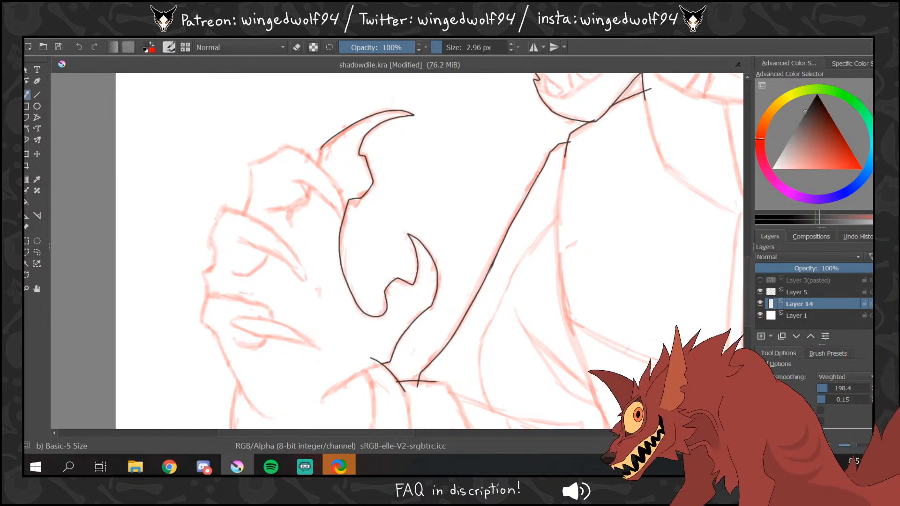
{"action": "mouse_move", "coordinate": [243, 218]}
{"action": "left_mouse_down"}
{"action": "mouse_move", "coordinate": [263, 161]}
{"action": "mouse_move", "coordinate": [281, 147]}
{"action": "mouse_move", "coordinate": [302, 153]}
{"action": "mouse_move", "coordinate": [339, 192]}
{"action": "mouse_move", "coordinate": [312, 187]}
{"action": "mouse_move", "coordinate": [327, 200]}
{"action": "mouse_move", "coordinate": [310, 187]}
{"action": "left_mouse_up"}
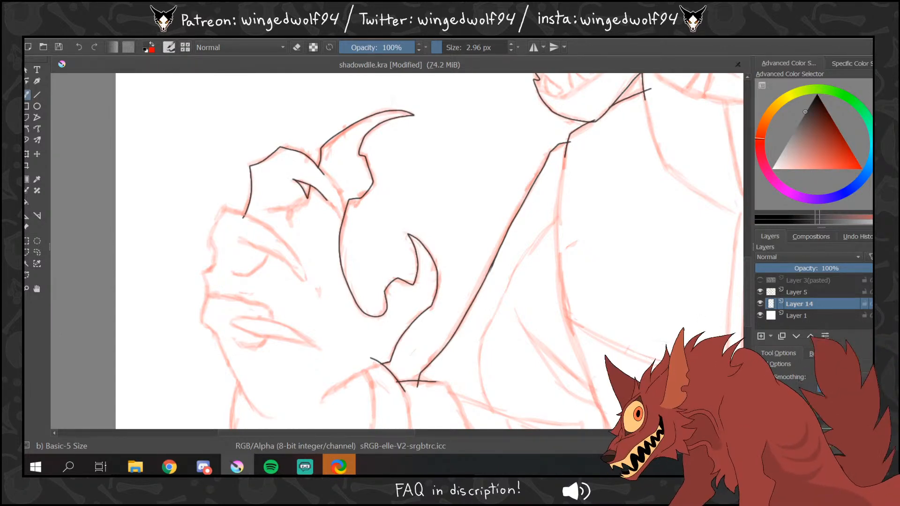
{"action": "mouse_move", "coordinate": [243, 217]}
{"action": "left_mouse_down"}
{"action": "mouse_move", "coordinate": [211, 234]}
{"action": "mouse_move", "coordinate": [207, 297]}
{"action": "mouse_move", "coordinate": [244, 393]}
{"action": "left_mouse_up"}
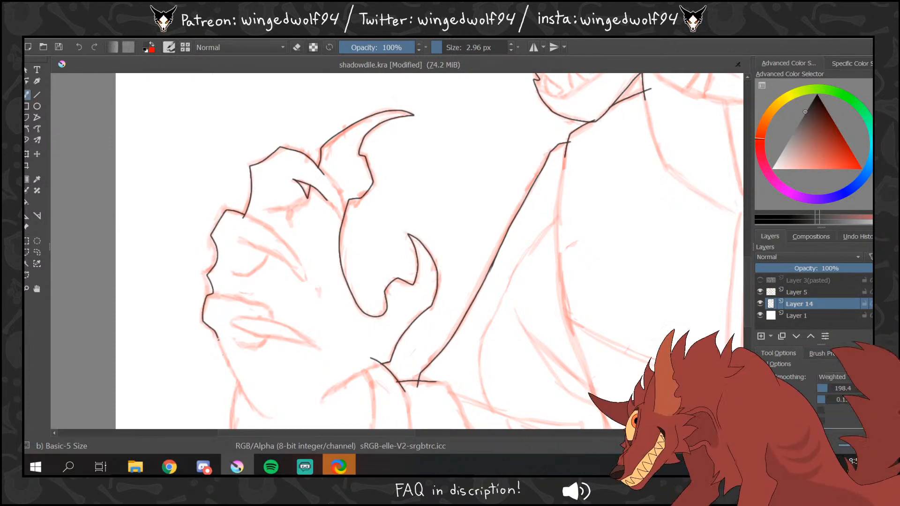
- Ink the raised arm's cuff and lower sleeve to the canvas edge, plus the jacket's front side edge beside it
{"action": "scroll", "coordinate": [747, 280], "scroll_direction": "down", "scroll_amount": 5}
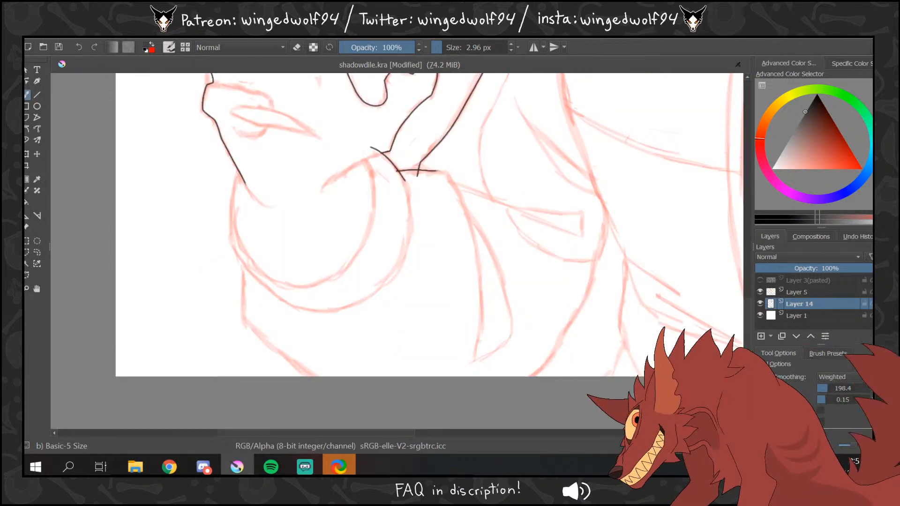
{"action": "mouse_move", "coordinate": [239, 177]}
{"action": "left_mouse_down"}
{"action": "mouse_move", "coordinate": [230, 237]}
{"action": "mouse_move", "coordinate": [255, 285]}
{"action": "mouse_move", "coordinate": [243, 295]}
{"action": "mouse_move", "coordinate": [244, 323]}
{"action": "mouse_move", "coordinate": [311, 383]}
{"action": "left_mouse_up"}
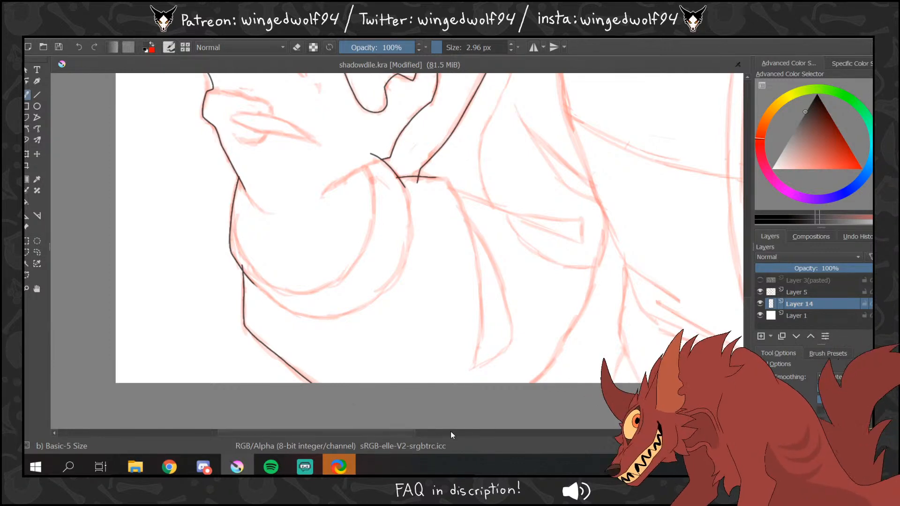
{"action": "left_click_drag", "start_coordinate": [409, 432], "coordinate": [451, 433]}
{"action": "mouse_move", "coordinate": [454, 192]}
{"action": "left_mouse_down"}
{"action": "mouse_move", "coordinate": [457, 244]}
{"action": "mouse_move", "coordinate": [433, 331]}
{"action": "mouse_move", "coordinate": [381, 383]}
{"action": "left_mouse_up"}
{"action": "mouse_move", "coordinate": [457, 220]}
{"action": "left_mouse_down"}
{"action": "mouse_move", "coordinate": [476, 265]}
{"action": "mouse_move", "coordinate": [473, 291]}
{"action": "left_mouse_up"}
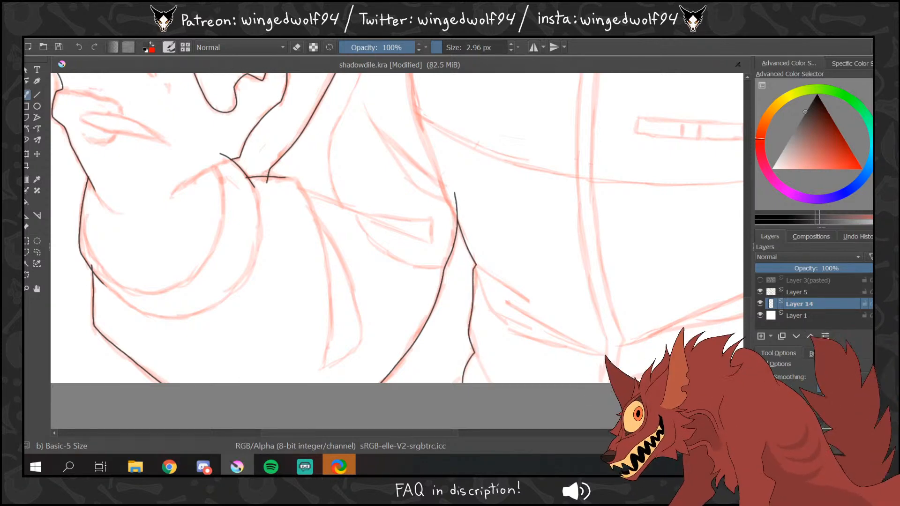
- Ink the jacket's back outline from the rear sleeve up over the shoulder and along the rear edge of the collar
{"action": "left_click_drag", "start_coordinate": [458, 433], "coordinate": [602, 400]}
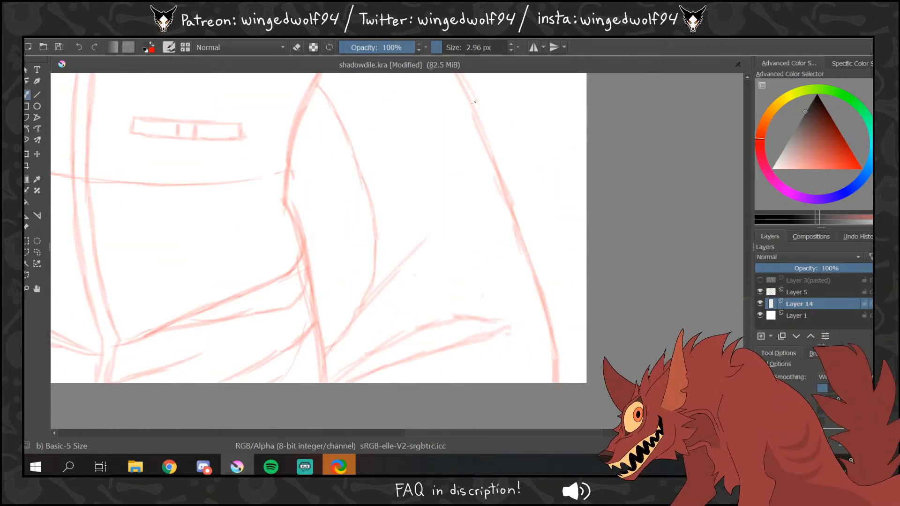
{"action": "mouse_move", "coordinate": [469, 97]}
{"action": "left_mouse_down"}
{"action": "mouse_move", "coordinate": [544, 306]}
{"action": "mouse_move", "coordinate": [556, 383]}
{"action": "left_mouse_up"}
{"action": "left_click_drag", "start_coordinate": [745, 317], "coordinate": [744, 265]}
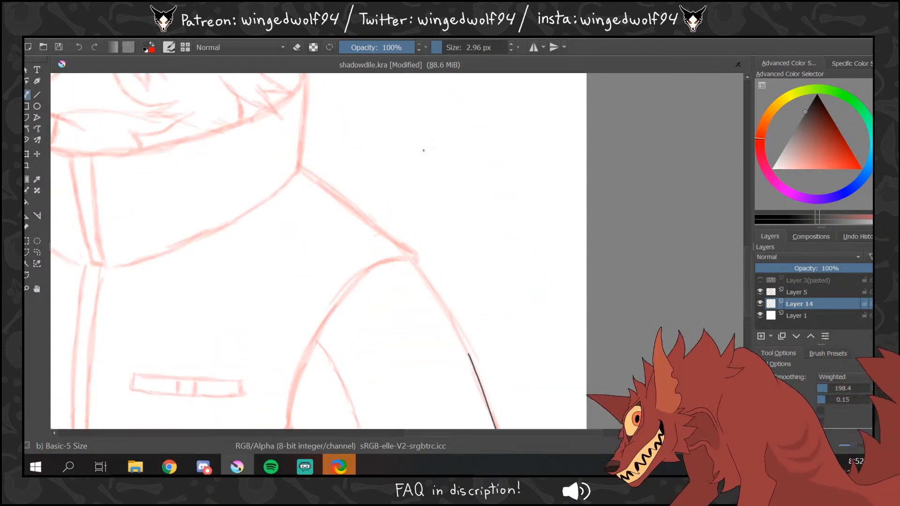
{"action": "mouse_move", "coordinate": [292, 164]}
{"action": "left_mouse_down"}
{"action": "mouse_move", "coordinate": [416, 255]}
{"action": "mouse_move", "coordinate": [470, 356]}
{"action": "left_mouse_up"}
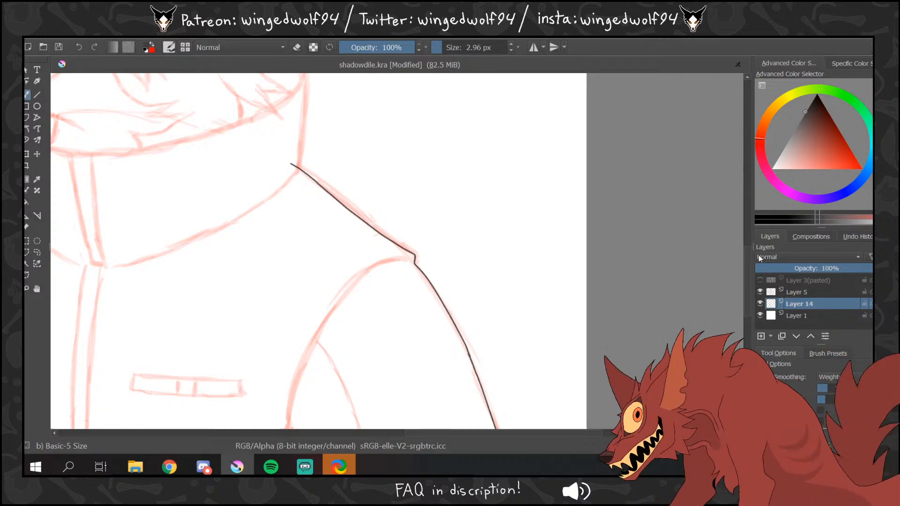
{"action": "left_click_drag", "start_coordinate": [746, 251], "coordinate": [743, 214]}
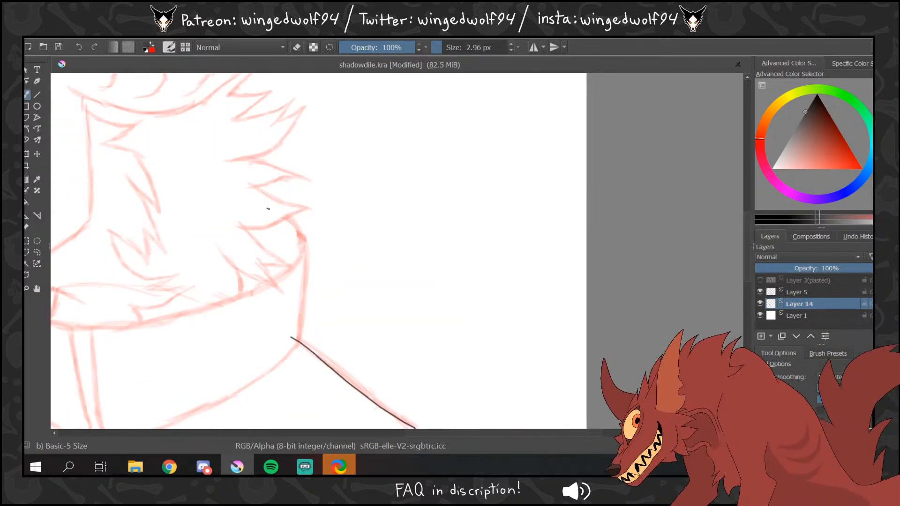
{"action": "mouse_move", "coordinate": [267, 209]}
{"action": "left_mouse_down"}
{"action": "mouse_move", "coordinate": [303, 232]}
{"action": "mouse_move", "coordinate": [297, 351]}
{"action": "left_mouse_up"}
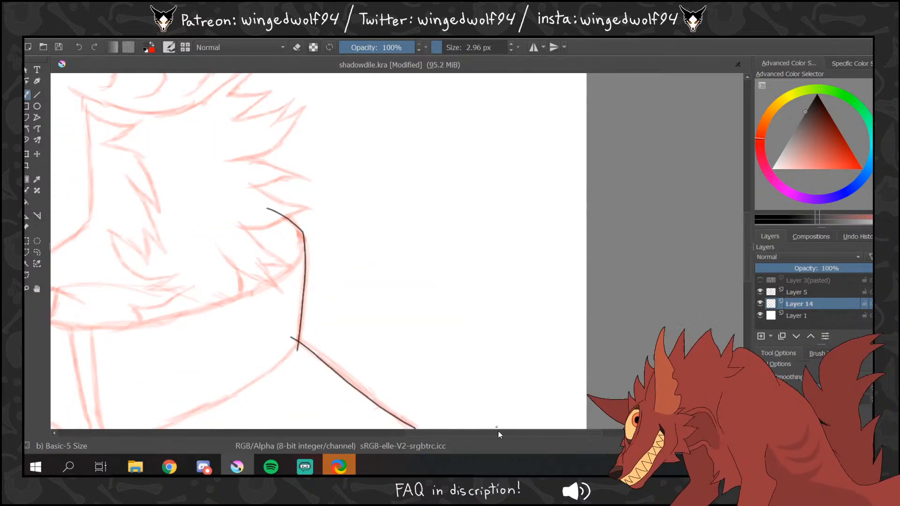
- Ink both horns, the rear side of the hat's crown, and the pointed hair tufts behind the hat
{"action": "left_click_drag", "start_coordinate": [498, 431], "coordinate": [415, 433]}
{"action": "left_click_drag", "start_coordinate": [746, 242], "coordinate": [744, 174]}
{"action": "mouse_move", "coordinate": [223, 233]}
{"action": "left_mouse_down"}
{"action": "mouse_move", "coordinate": [204, 255]}
{"action": "mouse_move", "coordinate": [306, 172]}
{"action": "mouse_move", "coordinate": [351, 154]}
{"action": "mouse_move", "coordinate": [263, 258]}
{"action": "mouse_move", "coordinate": [327, 257]}
{"action": "mouse_move", "coordinate": [358, 221]}
{"action": "mouse_move", "coordinate": [429, 185]}
{"action": "mouse_move", "coordinate": [543, 158]}
{"action": "mouse_move", "coordinate": [432, 223]}
{"action": "mouse_move", "coordinate": [352, 305]}
{"action": "mouse_move", "coordinate": [364, 386]}
{"action": "left_mouse_up"}
{"action": "key", "text": "ctrl+z"}
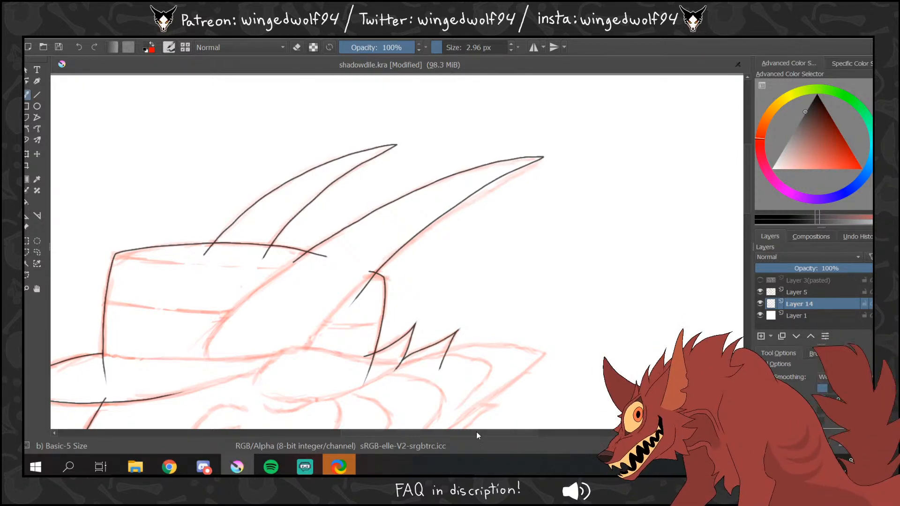
- Ink the ear's outer edges and the row of spiky neck fur from the ear down to the collar
{"action": "left_click_drag", "start_coordinate": [476, 436], "coordinate": [505, 436]}
{"action": "scroll", "coordinate": [749, 194], "scroll_direction": "down", "scroll_amount": 5}
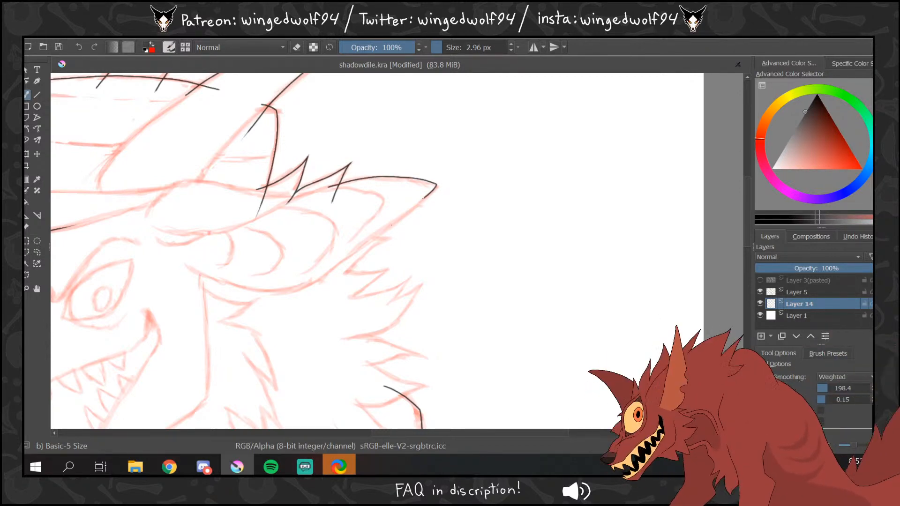
{"action": "left_click_drag", "start_coordinate": [423, 198], "coordinate": [321, 271]}
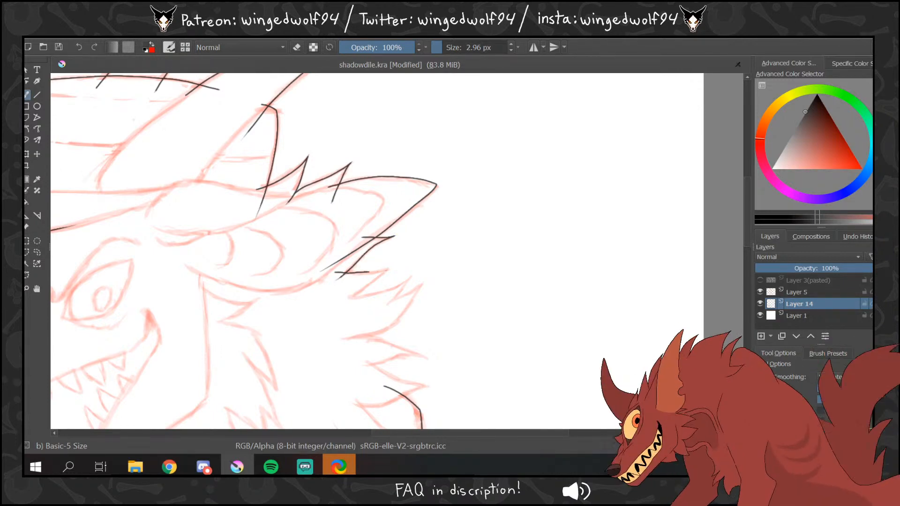
{"action": "left_click_drag", "start_coordinate": [390, 270], "coordinate": [324, 312]}
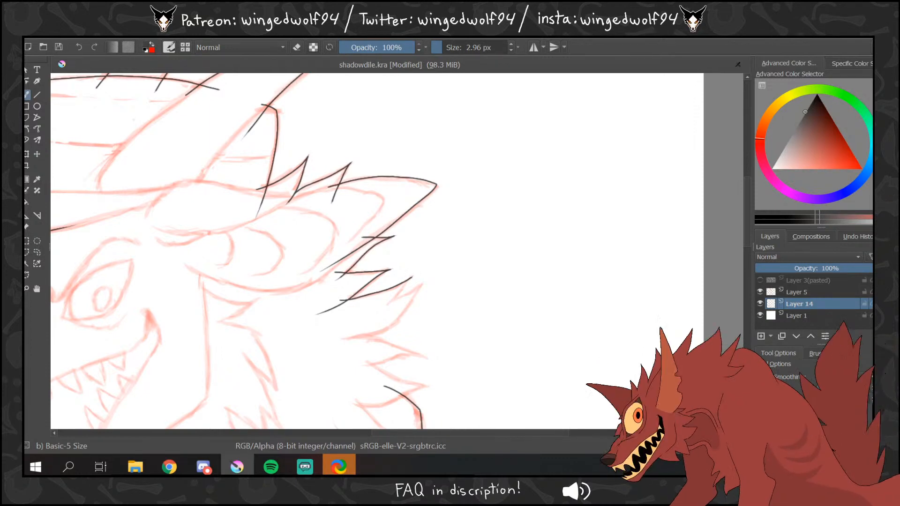
{"action": "left_click_drag", "start_coordinate": [412, 279], "coordinate": [375, 314]}
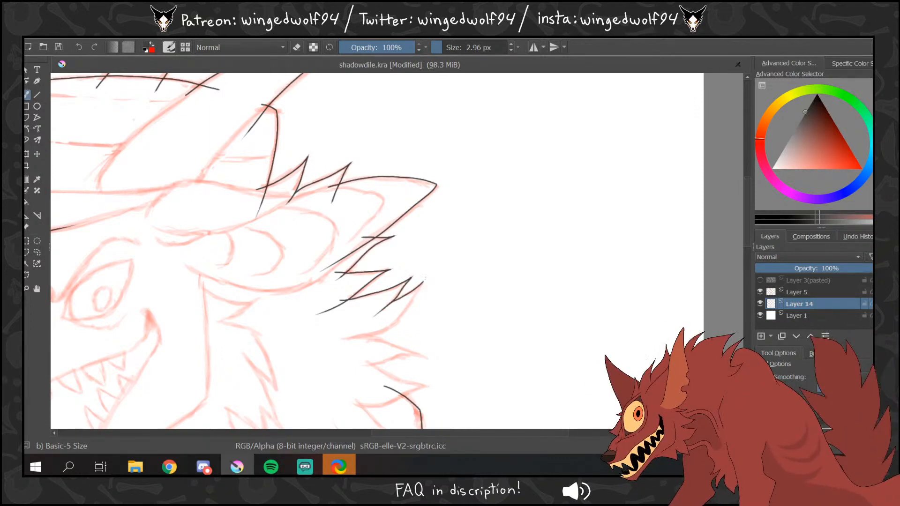
{"action": "left_click_drag", "start_coordinate": [393, 327], "coordinate": [331, 343]}
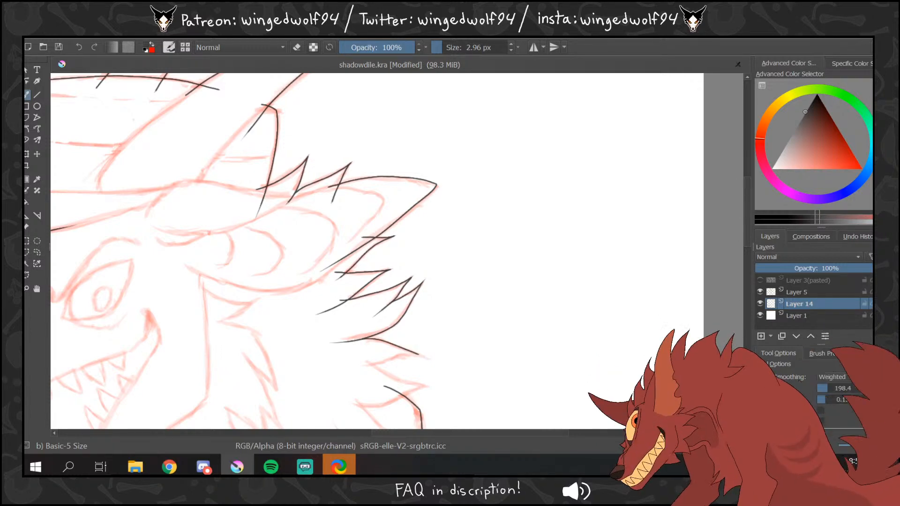
{"action": "left_click_drag", "start_coordinate": [390, 360], "coordinate": [343, 365]}
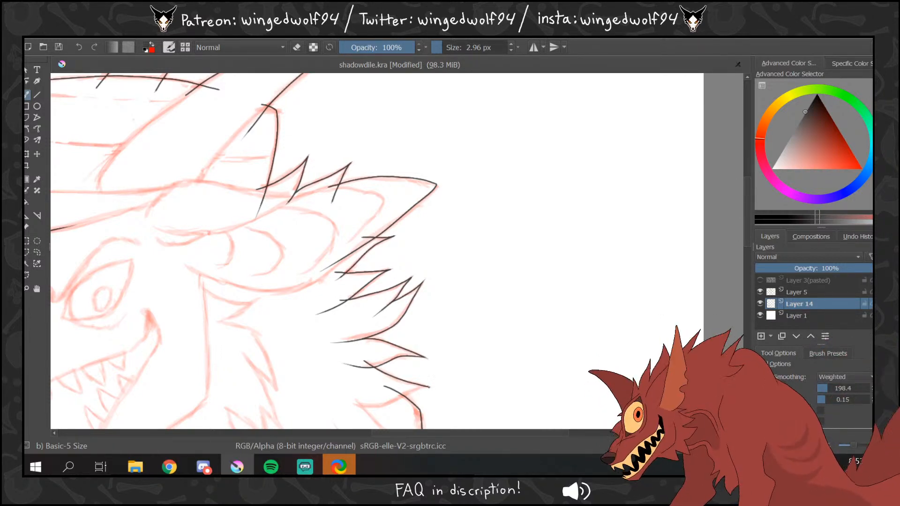
- Hide the Layer 5 sketch and select the blank background around the Layer 14 outline, including the gaps between the front teeth
{"action": "left_click", "coordinate": [28, 289]}
{"action": "left_click", "coordinate": [390, 251], "text": "ctrl"}
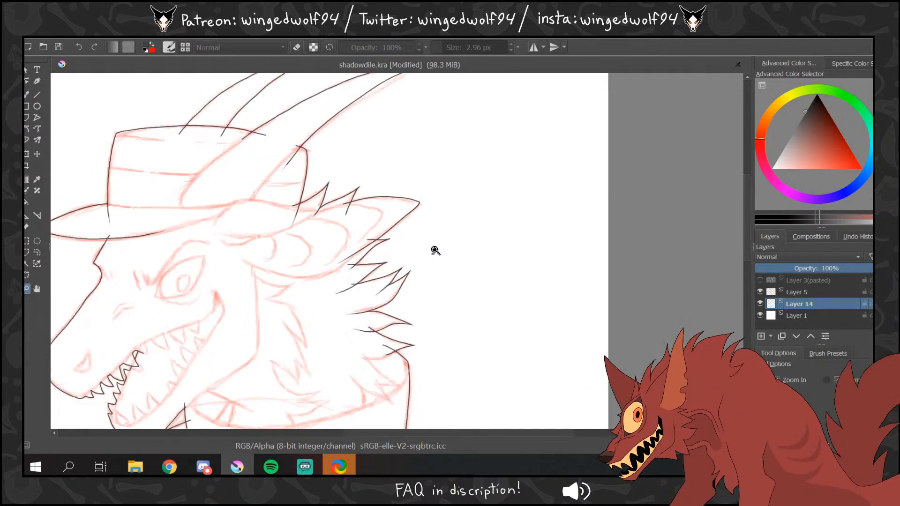
{"action": "left_click", "coordinate": [434, 250], "text": "ctrl"}
{"action": "left_click", "coordinate": [435, 267], "text": "ctrl"}
{"action": "left_click", "coordinate": [256, 271], "text": "ctrl"}
{"action": "left_click", "coordinate": [27, 263]}
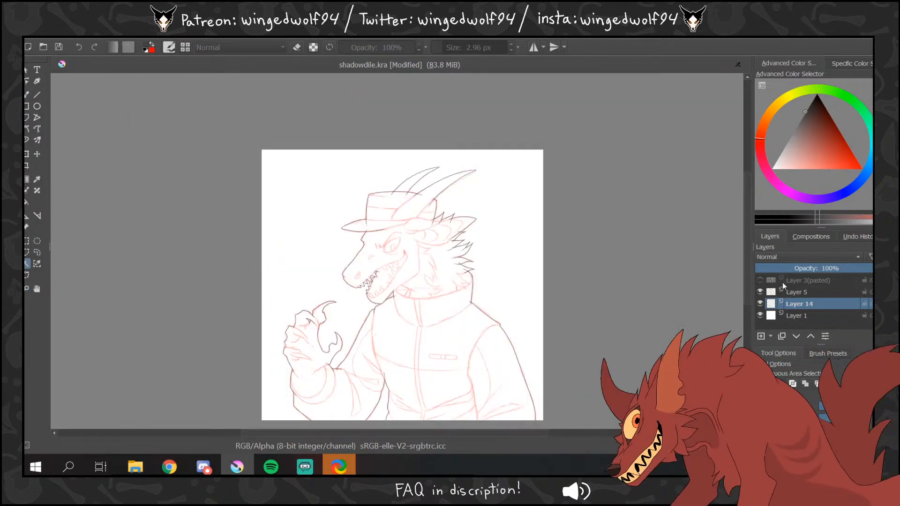
{"action": "left_click", "coordinate": [760, 292]}
{"action": "left_click", "coordinate": [514, 261]}
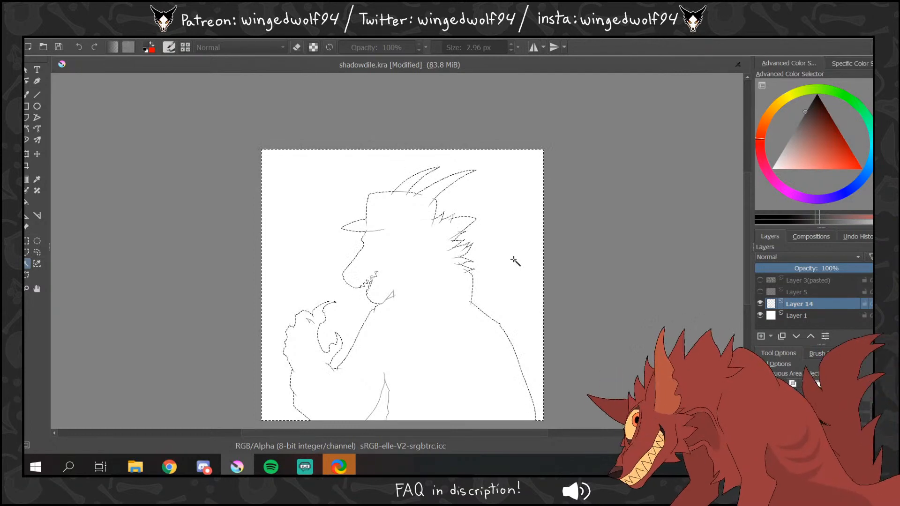
{"action": "left_click", "coordinate": [27, 289]}
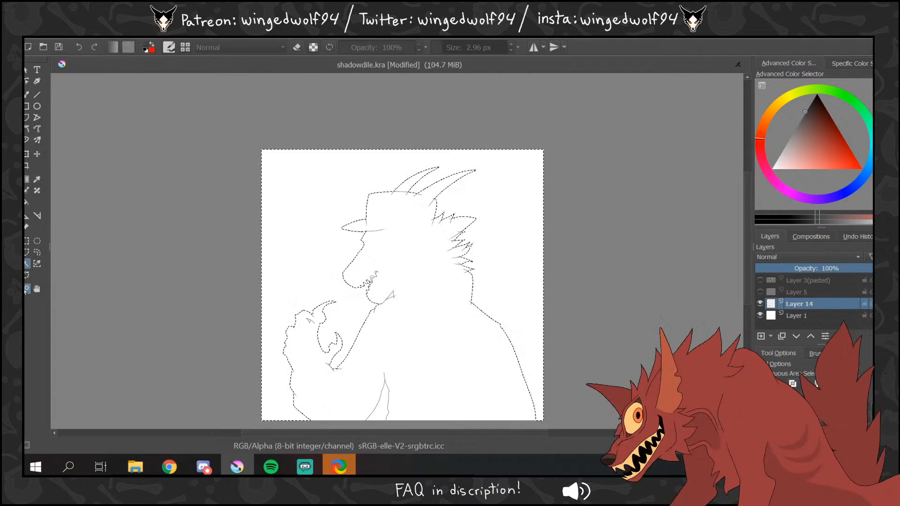
{"action": "left_click_drag", "start_coordinate": [282, 233], "coordinate": [469, 362]}
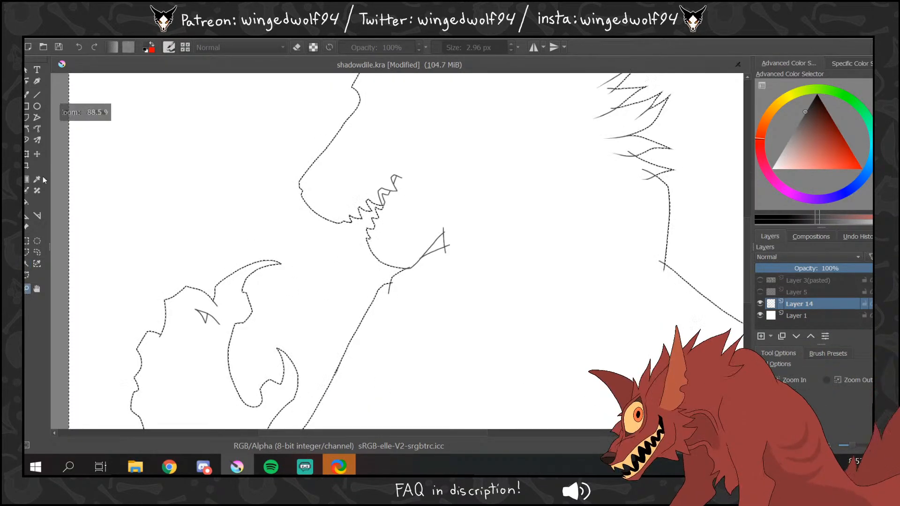
{"action": "left_click", "coordinate": [26, 264]}
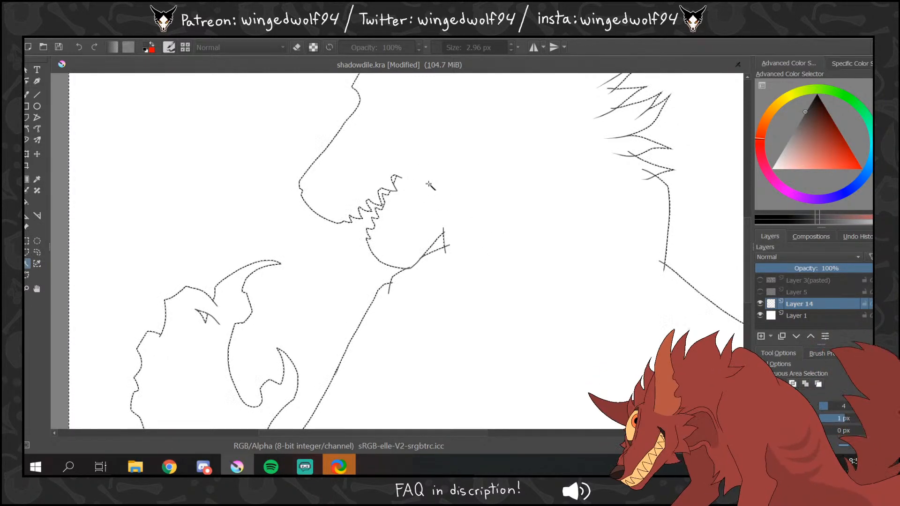
{"action": "left_click", "coordinate": [389, 193]}
- Invert the selection, fill the creature's silhouette on Layer 14 with dark gray using a 668.20 px brush, and deselect
{"action": "left_click", "coordinate": [26, 288]}
{"action": "left_click", "coordinate": [396, 241], "text": "ctrl"}
{"action": "left_click", "coordinate": [472, 240], "text": "ctrl"}
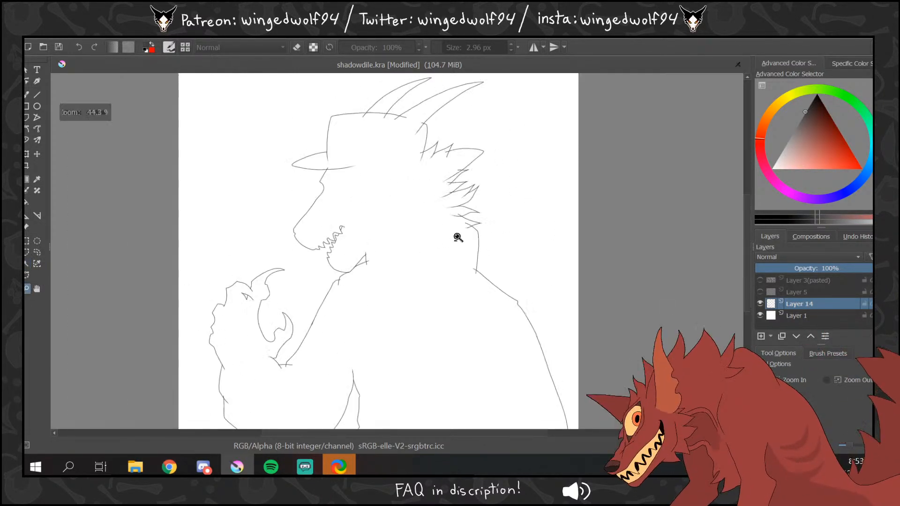
{"action": "left_click", "coordinate": [454, 237], "text": "ctrl"}
{"action": "left_click", "coordinate": [153, 37]}
{"action": "left_click", "coordinate": [190, 90]}
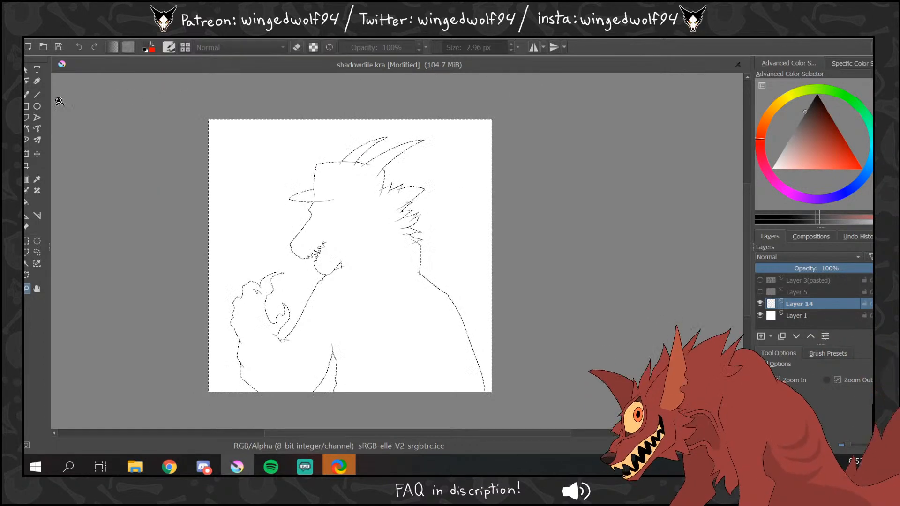
{"action": "key", "text": "b"}
{"action": "mouse_move", "coordinate": [475, 127]}
{"action": "left_mouse_down"}
{"action": "mouse_move", "coordinate": [356, 178]}
{"action": "mouse_move", "coordinate": [248, 199]}
{"action": "mouse_move", "coordinate": [262, 328]}
{"action": "mouse_move", "coordinate": [390, 380]}
{"action": "mouse_move", "coordinate": [450, 375]}
{"action": "left_mouse_up"}
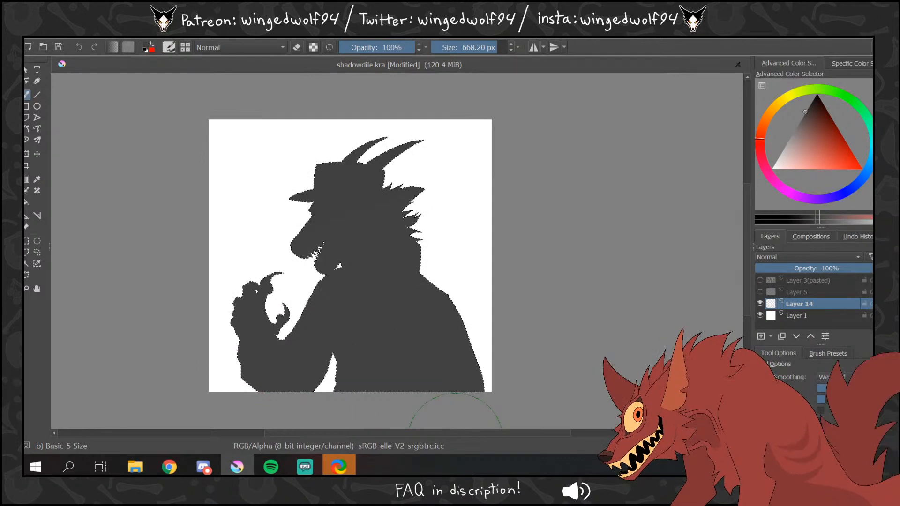
{"action": "left_click", "coordinate": [153, 37]}
{"action": "left_click", "coordinate": [165, 61]}
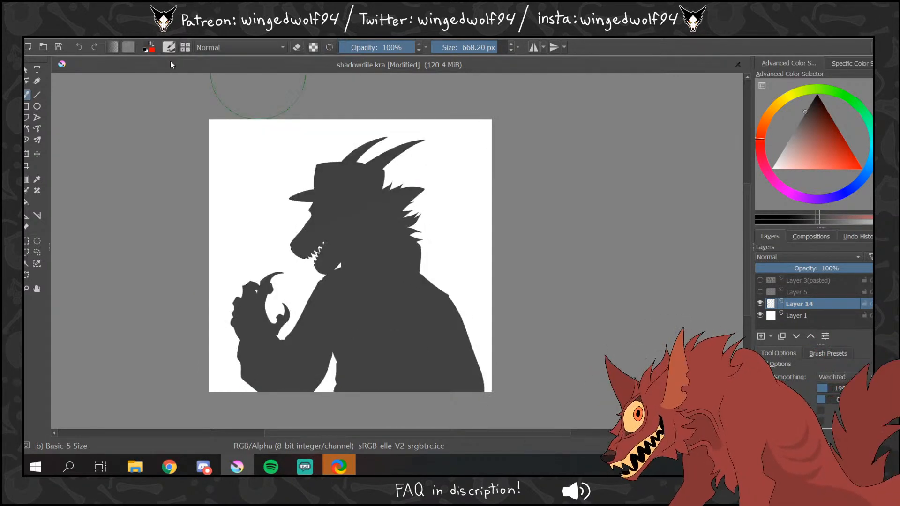
- Show the Layer 5 sketch again, select that layer, and open its blending mode choices
{"action": "left_click", "coordinate": [761, 291]}
{"action": "left_click", "coordinate": [797, 292]}
{"action": "left_click", "coordinate": [822, 257]}
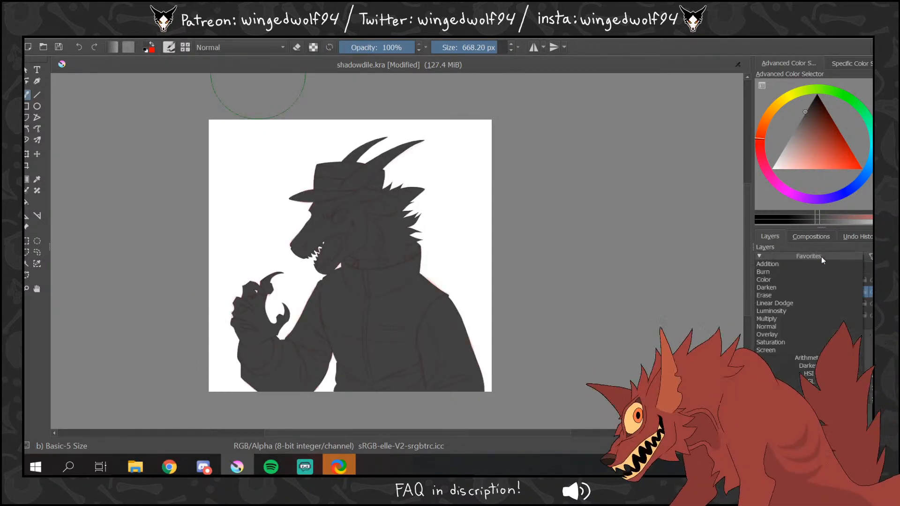
- Set the red sketch layer (Layer 5) to the Multiply blending mode and select the grey silhouette layer, Layer 14
{"action": "left_click", "coordinate": [781, 319]}
{"action": "mouse_move", "coordinate": [829, 268]}
{"action": "left_mouse_down"}
{"action": "mouse_move", "coordinate": [872, 269]}
{"action": "mouse_move", "coordinate": [830, 275]}
{"action": "left_mouse_up"}
{"action": "left_click", "coordinate": [800, 304]}
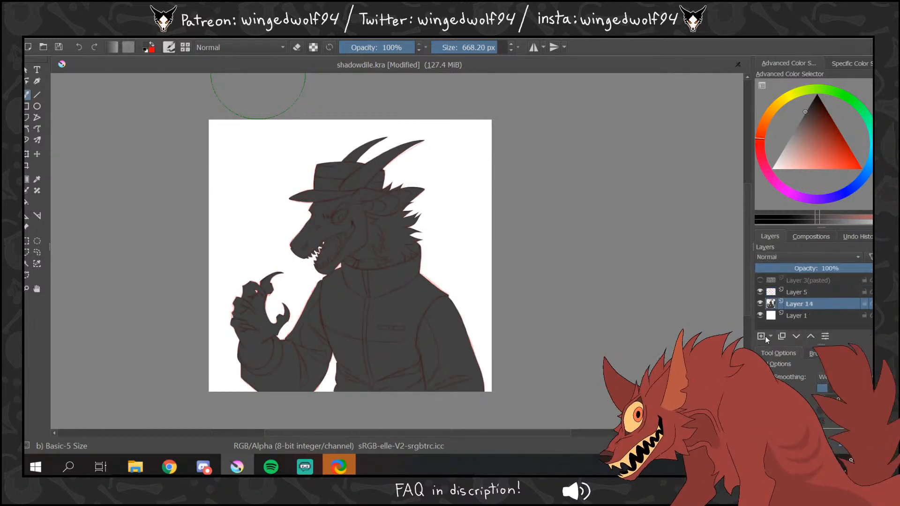
- Add a new paint layer above Layer 14 and group it with the sketch and silhouette layers
{"action": "left_click", "coordinate": [763, 336]}
{"action": "left_click", "coordinate": [771, 337]}
{"action": "left_click", "coordinate": [788, 329]}
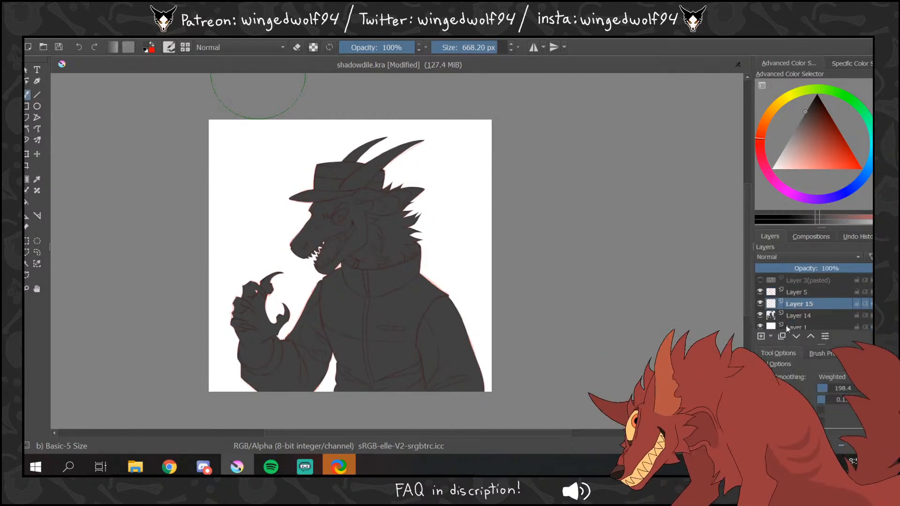
{"action": "mouse_move", "coordinate": [792, 291]}
{"action": "left_mouse_down"}
{"action": "mouse_move", "coordinate": [802, 310]}
{"action": "mouse_move", "coordinate": [806, 303]}
{"action": "left_mouse_up"}
{"action": "left_click", "coordinate": [809, 293]}
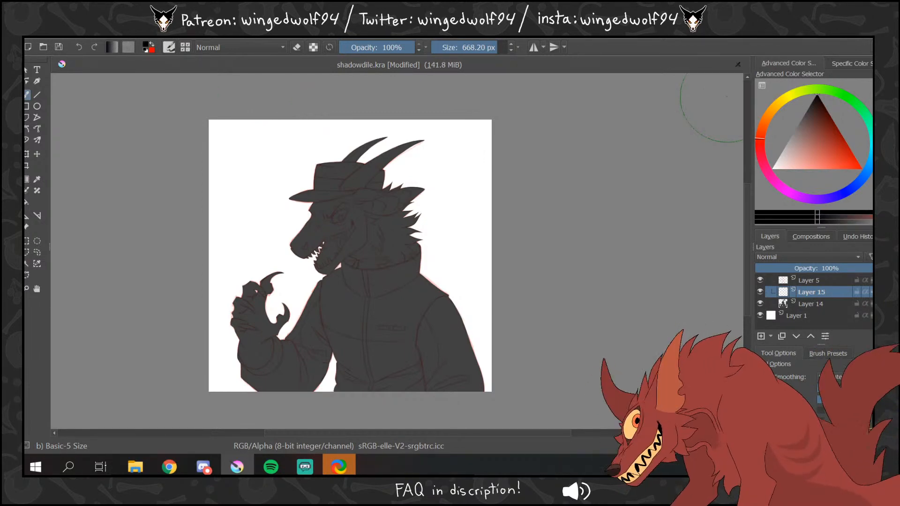
- Set the brush size to 2.61 px and turn on alpha inheritance for Layer 15
{"action": "key", "text": "z"}
{"action": "left_click_drag", "start_coordinate": [357, 216], "coordinate": [422, 281]}
{"action": "left_click", "coordinate": [28, 94]}
{"action": "left_click", "coordinate": [442, 47]}
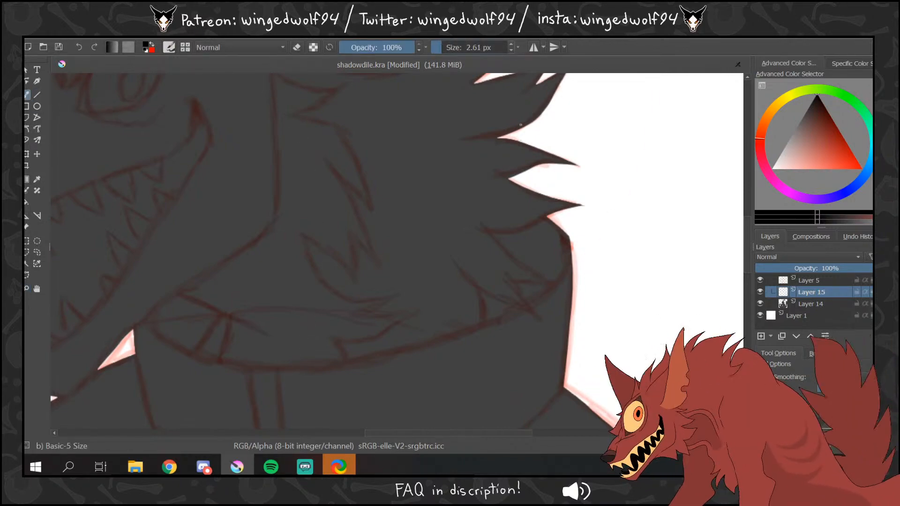
{"action": "left_click", "coordinate": [865, 292]}
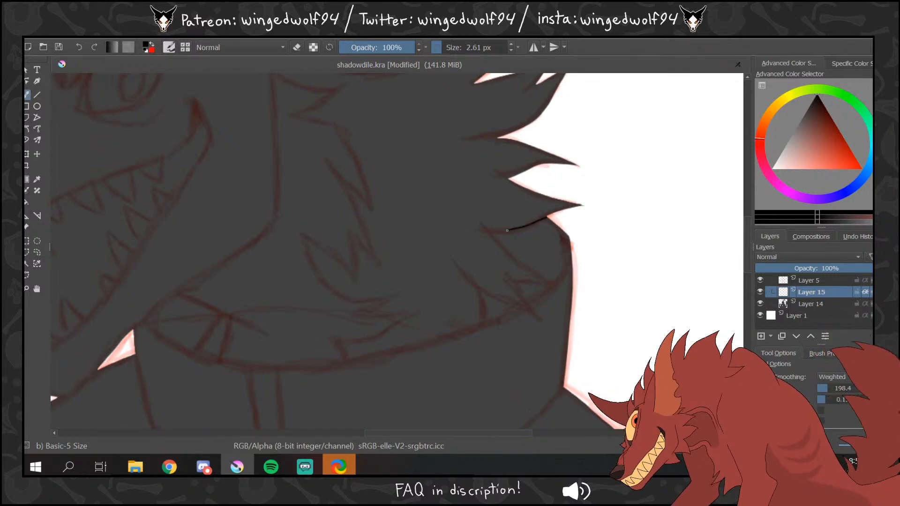
- Trace the pointed neck fur tips and the back edge of the jacket collar in black
{"action": "left_click_drag", "start_coordinate": [545, 217], "coordinate": [481, 229]}
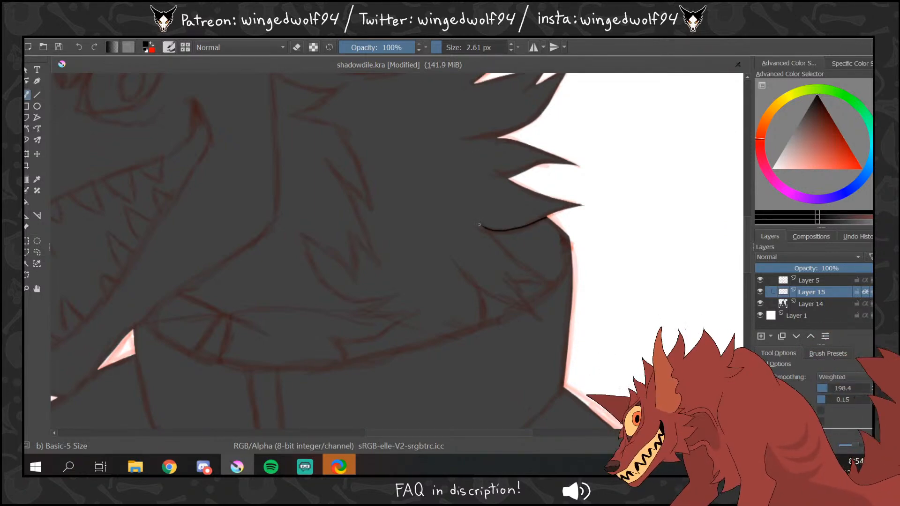
{"action": "mouse_move", "coordinate": [532, 272]}
{"action": "left_mouse_down"}
{"action": "mouse_move", "coordinate": [559, 285]}
{"action": "mouse_move", "coordinate": [505, 276]}
{"action": "mouse_move", "coordinate": [540, 319]}
{"action": "mouse_move", "coordinate": [475, 287]}
{"action": "mouse_move", "coordinate": [482, 320]}
{"action": "left_mouse_up"}
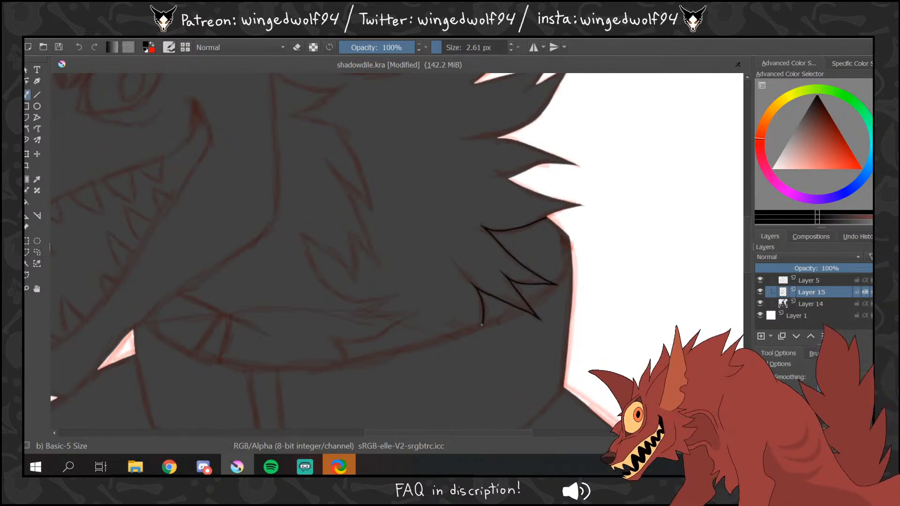
{"action": "mouse_move", "coordinate": [567, 234]}
{"action": "left_mouse_down"}
{"action": "mouse_move", "coordinate": [563, 274]}
{"action": "mouse_move", "coordinate": [529, 304]}
{"action": "left_mouse_up"}
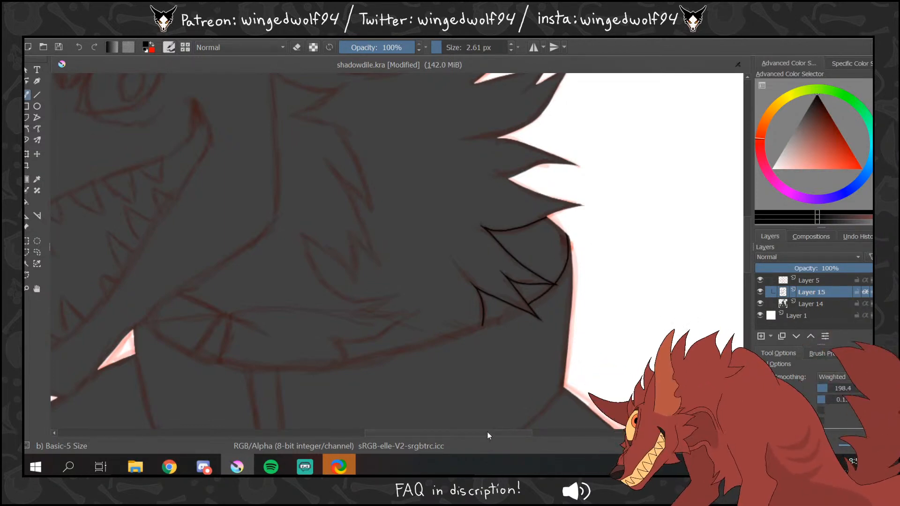
- Trace the collar's upper rim with its zipper notches and the front collar opening in black
{"action": "left_click_drag", "start_coordinate": [488, 432], "coordinate": [460, 432]}
{"action": "mouse_move", "coordinate": [633, 310]}
{"action": "left_mouse_down"}
{"action": "mouse_move", "coordinate": [538, 343]}
{"action": "mouse_move", "coordinate": [461, 360]}
{"action": "mouse_move", "coordinate": [368, 364]}
{"action": "mouse_move", "coordinate": [364, 375]}
{"action": "mouse_move", "coordinate": [278, 343]}
{"action": "mouse_move", "coordinate": [261, 315]}
{"action": "mouse_move", "coordinate": [286, 294]}
{"action": "mouse_move", "coordinate": [380, 334]}
{"action": "left_mouse_up"}
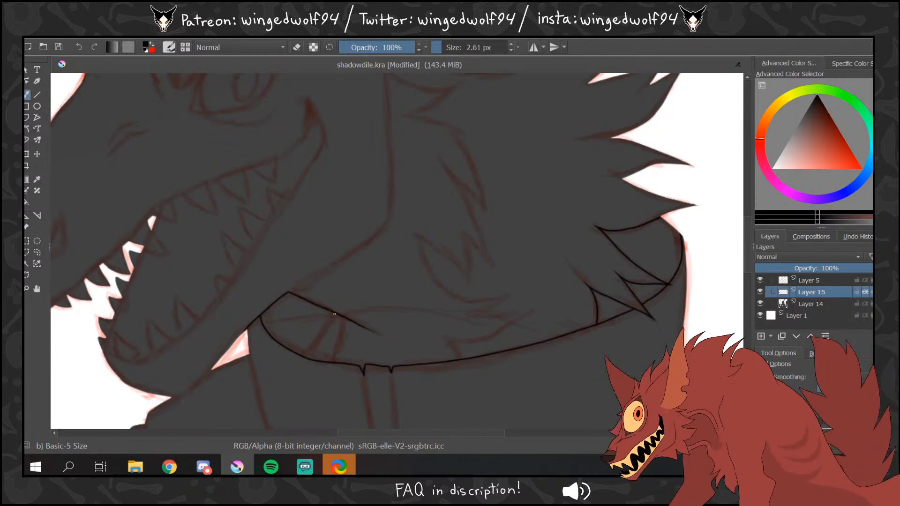
{"action": "left_click_drag", "start_coordinate": [335, 314], "coordinate": [307, 359]}
- Fill the front collar opening and the gaps between the neck fur tips at the back of the collar with black
{"action": "left_click", "coordinate": [28, 201]}
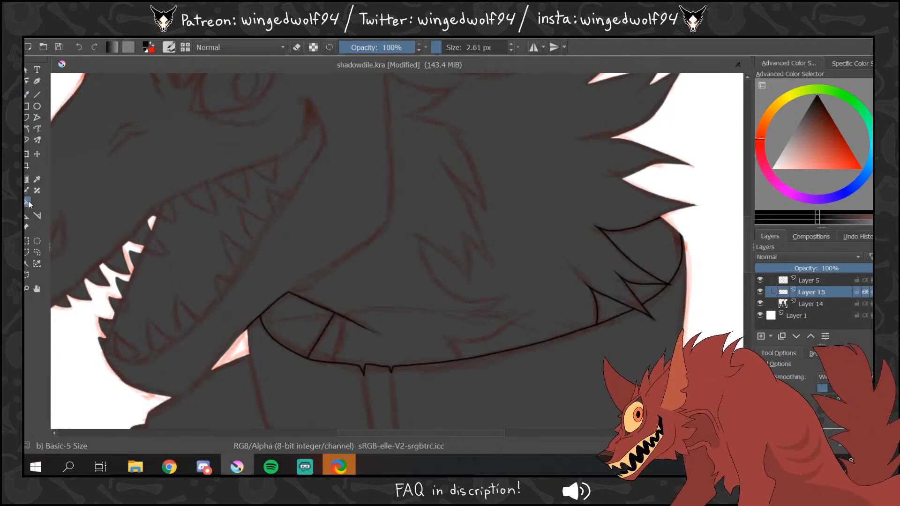
{"action": "left_click", "coordinate": [305, 325]}
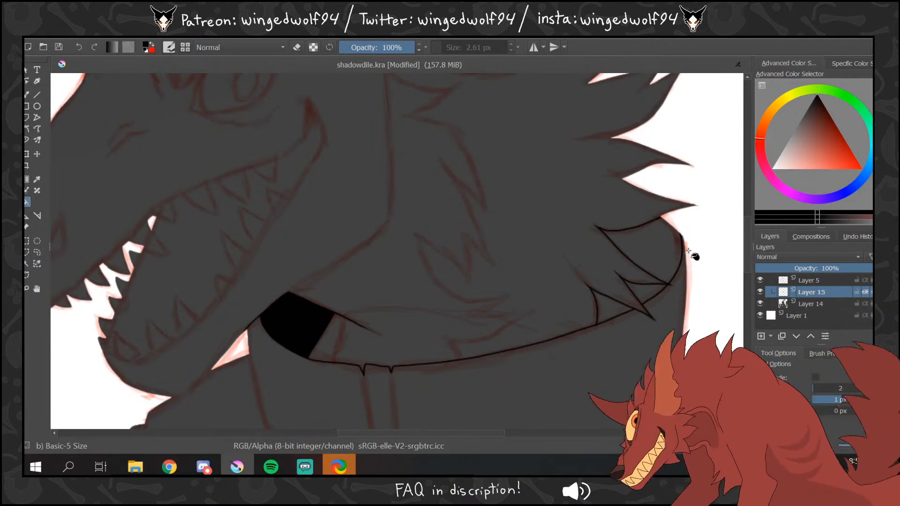
{"action": "key", "text": "b"}
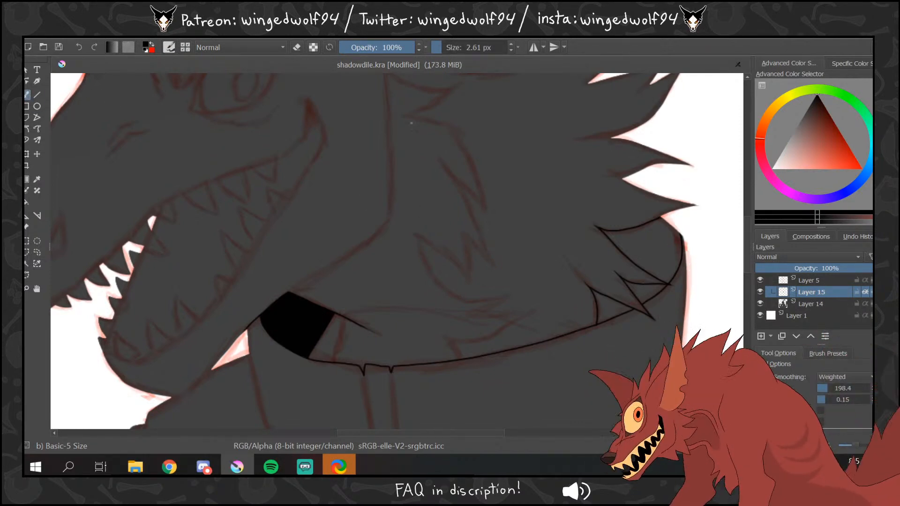
{"action": "key", "text": "f"}
{"action": "left_click", "coordinate": [663, 248]}
{"action": "left_click", "coordinate": [654, 287]}
{"action": "left_click", "coordinate": [614, 304]}
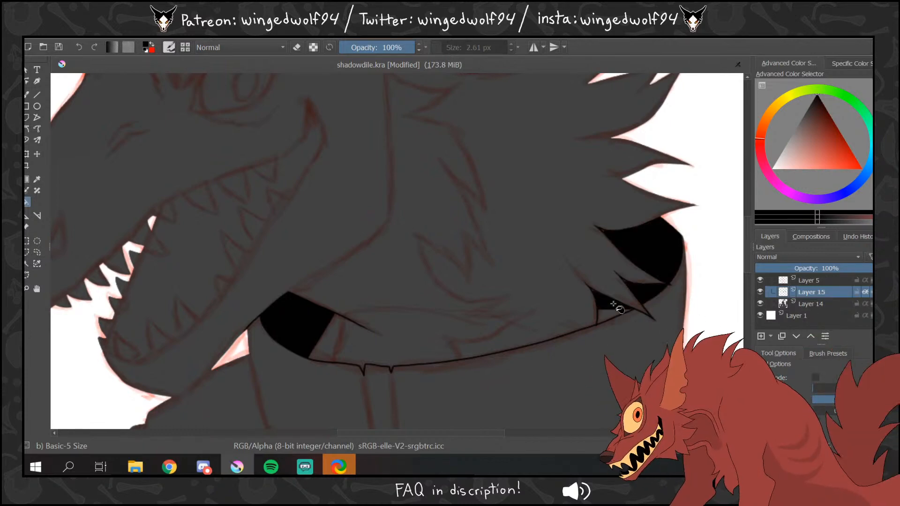
{"action": "key", "text": "b"}
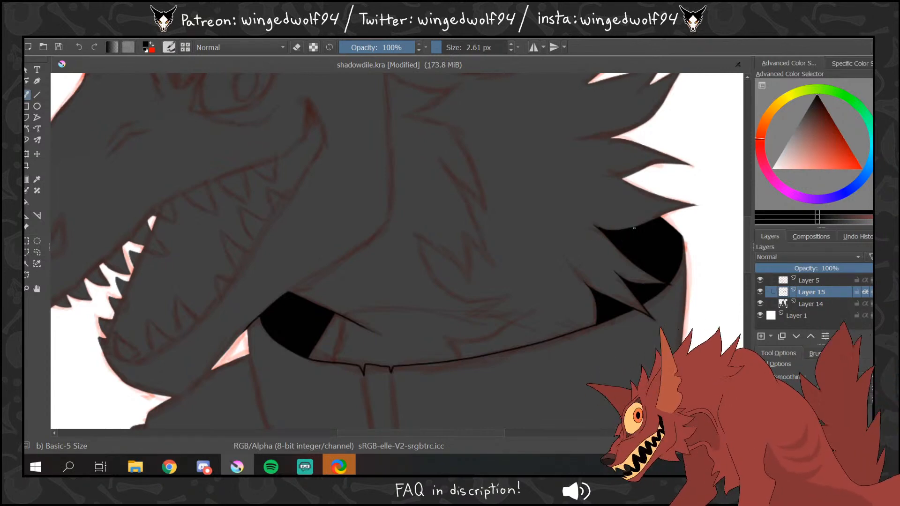
- Toggle the sketch layer's visibility off and on to check the black collar shapes against the whole figure
{"action": "key", "text": "ctrl+space"}
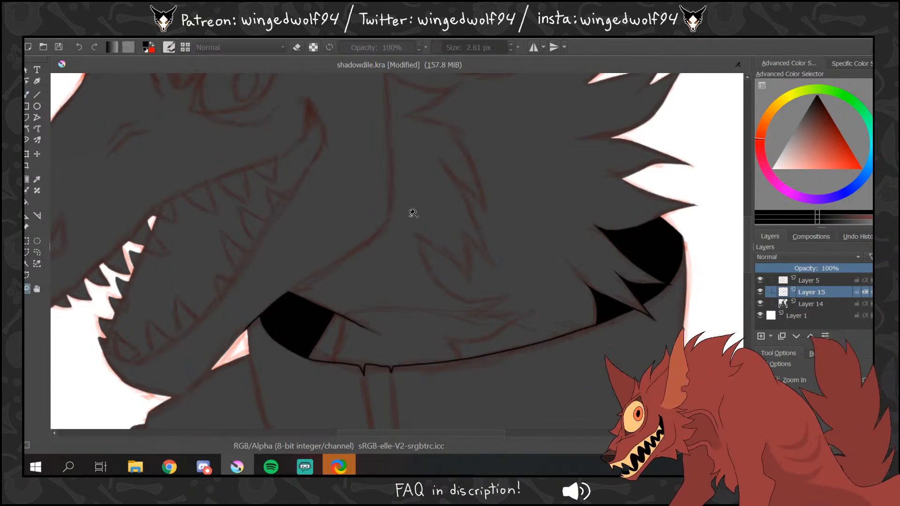
{"action": "scroll", "coordinate": [428, 188], "scroll_direction": "down", "scroll_amount": 5}
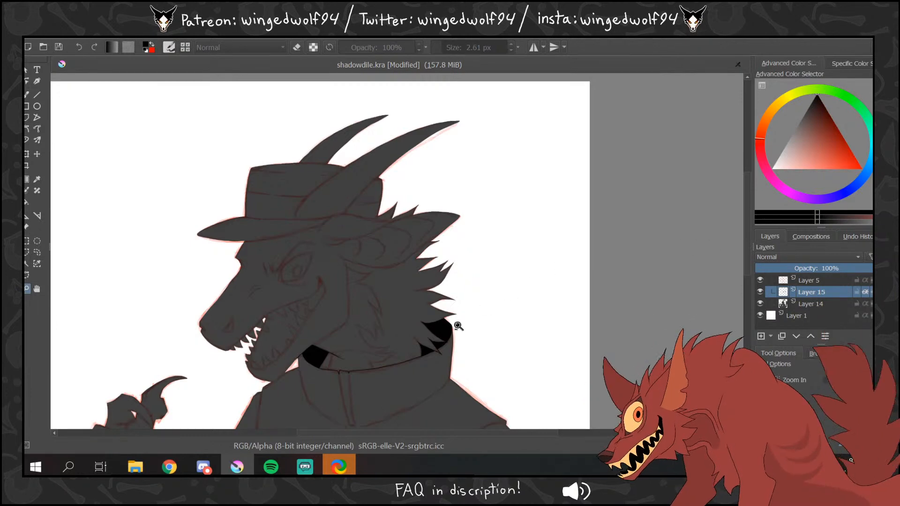
{"action": "scroll", "coordinate": [458, 326], "scroll_direction": "down", "scroll_amount": 1}
{"action": "left_click", "coordinate": [760, 280]}
{"action": "left_click", "coordinate": [760, 281]}
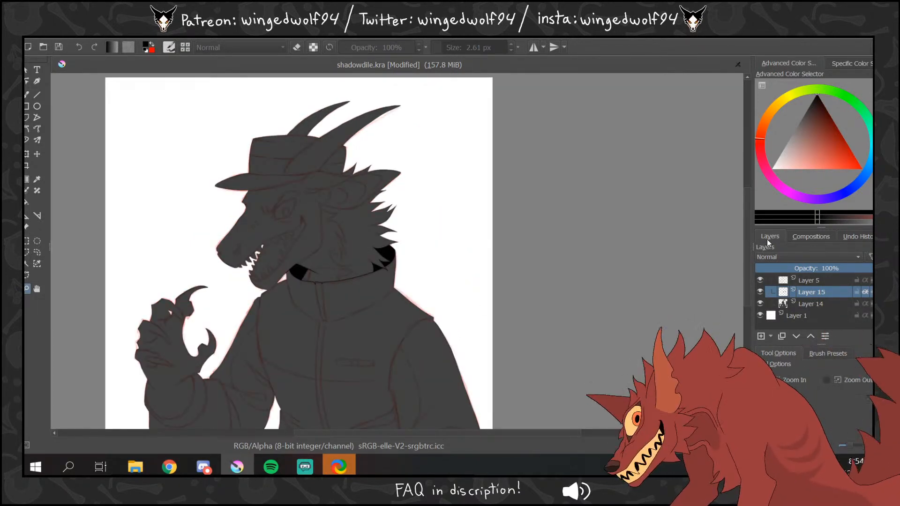
- Draw the black line along the underside of the lower jaw toward the collar
{"action": "left_click", "coordinate": [370, 308]}
{"action": "key", "text": "b"}
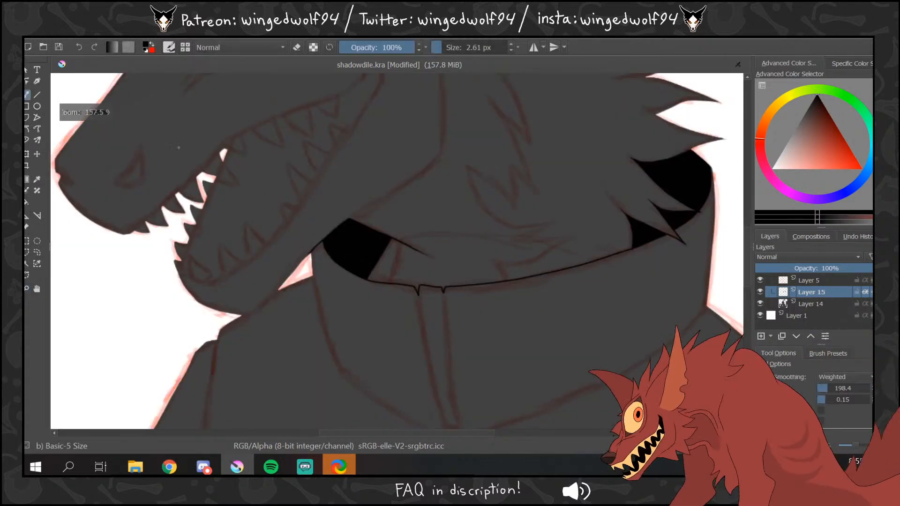
{"action": "left_click_drag", "start_coordinate": [249, 316], "coordinate": [281, 287]}
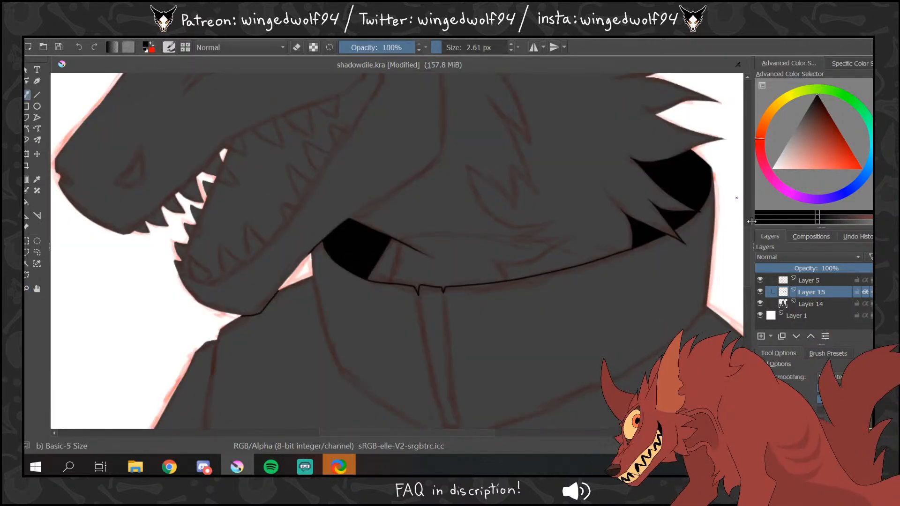
- Trace the open mouth in black, along the lower jaw, around the mouth corner and along the upper lip
{"action": "mouse_move", "coordinate": [749, 243]}
{"action": "left_mouse_down"}
{"action": "mouse_move", "coordinate": [746, 221]}
{"action": "mouse_move", "coordinate": [747, 236]}
{"action": "left_mouse_up"}
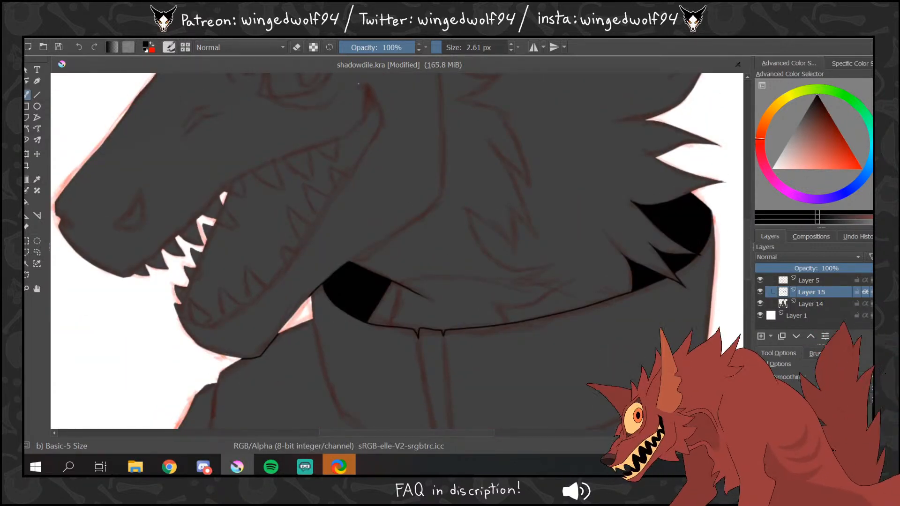
{"action": "mouse_move", "coordinate": [359, 84]}
{"action": "left_mouse_down"}
{"action": "mouse_move", "coordinate": [384, 122]}
{"action": "mouse_move", "coordinate": [284, 270]}
{"action": "mouse_move", "coordinate": [218, 326]}
{"action": "mouse_move", "coordinate": [192, 328]}
{"action": "mouse_move", "coordinate": [177, 301]}
{"action": "left_mouse_up"}
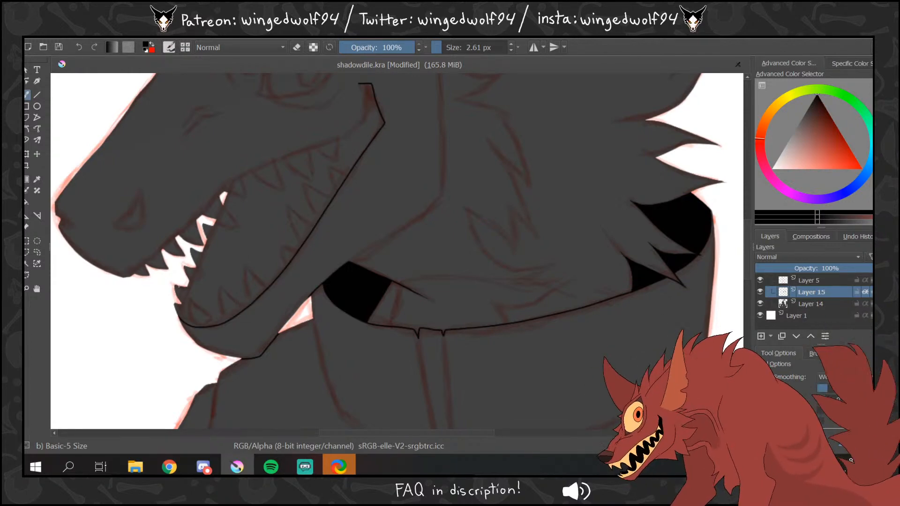
{"action": "left_click_drag", "start_coordinate": [746, 258], "coordinate": [745, 233]}
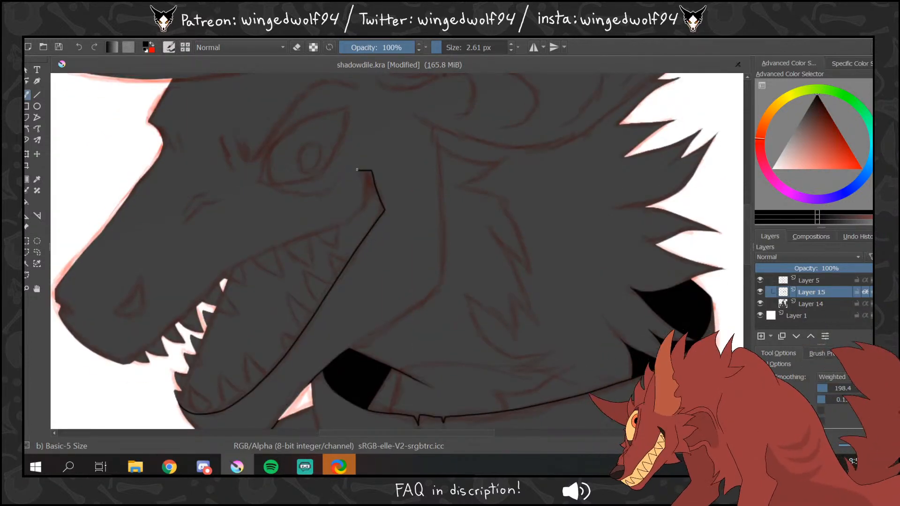
{"action": "mouse_move", "coordinate": [364, 178]}
{"action": "left_mouse_down"}
{"action": "mouse_move", "coordinate": [363, 205]}
{"action": "mouse_move", "coordinate": [344, 226]}
{"action": "mouse_move", "coordinate": [235, 267]}
{"action": "mouse_move", "coordinate": [133, 362]}
{"action": "left_mouse_up"}
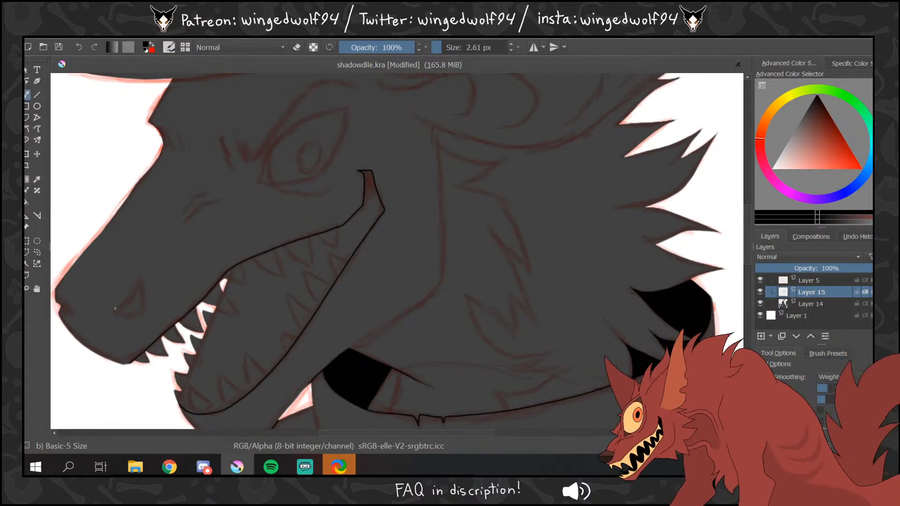
- Outline both nostrils on the snout and fill them with black
{"action": "mouse_move", "coordinate": [113, 311]}
{"action": "left_mouse_down"}
{"action": "mouse_move", "coordinate": [143, 271]}
{"action": "mouse_move", "coordinate": [143, 305]}
{"action": "mouse_move", "coordinate": [113, 312]}
{"action": "left_mouse_up"}
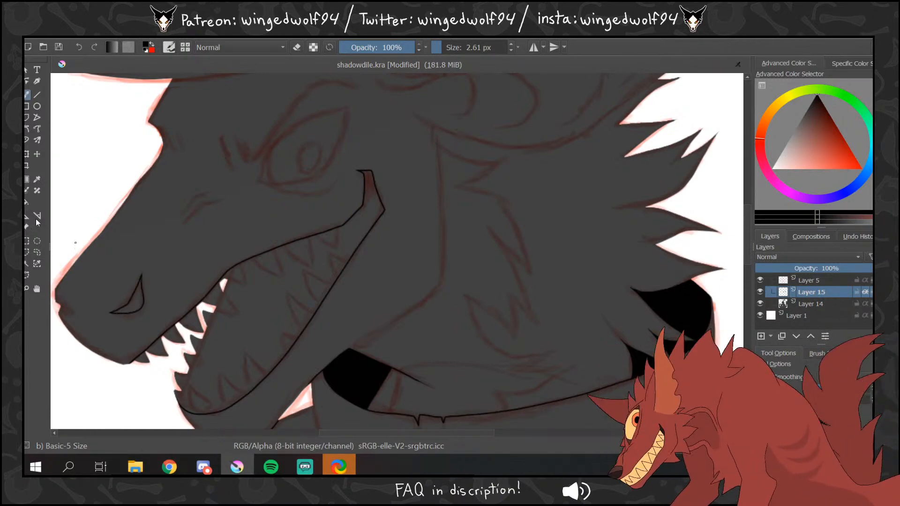
{"action": "mouse_move", "coordinate": [55, 301]}
{"action": "left_mouse_down"}
{"action": "mouse_move", "coordinate": [68, 310]}
{"action": "mouse_move", "coordinate": [61, 315]}
{"action": "left_mouse_up"}
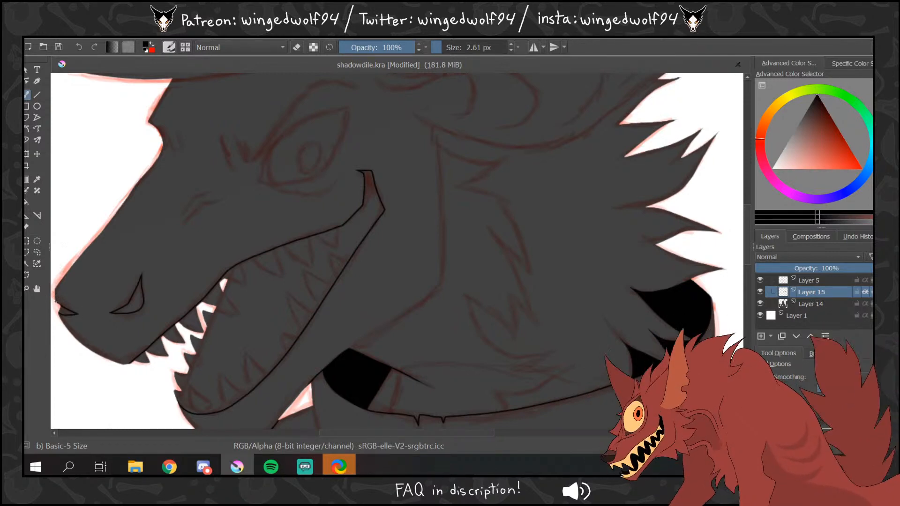
{"action": "left_click", "coordinate": [27, 202]}
{"action": "left_click", "coordinate": [65, 312]}
{"action": "left_click", "coordinate": [133, 300]}
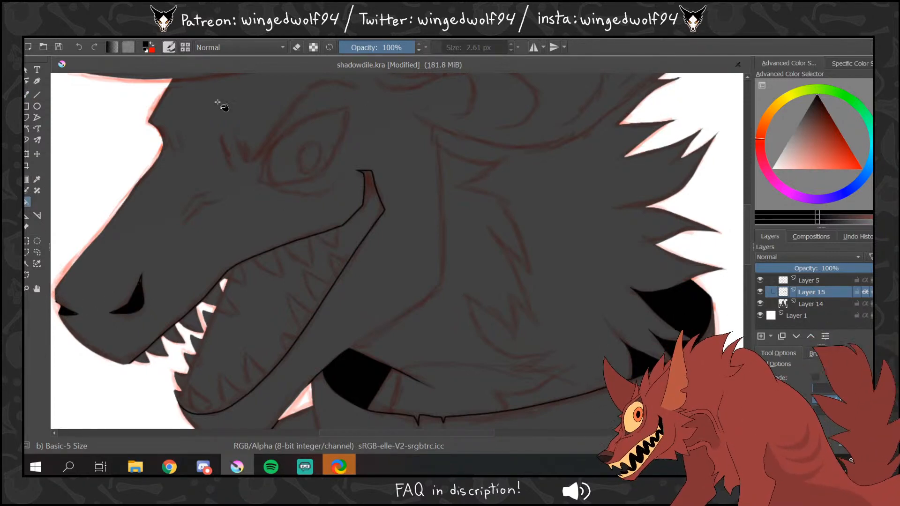
- Draw an inner edge at the mouth corner and fill the narrow area behind it with black
{"action": "key", "text": "b"}
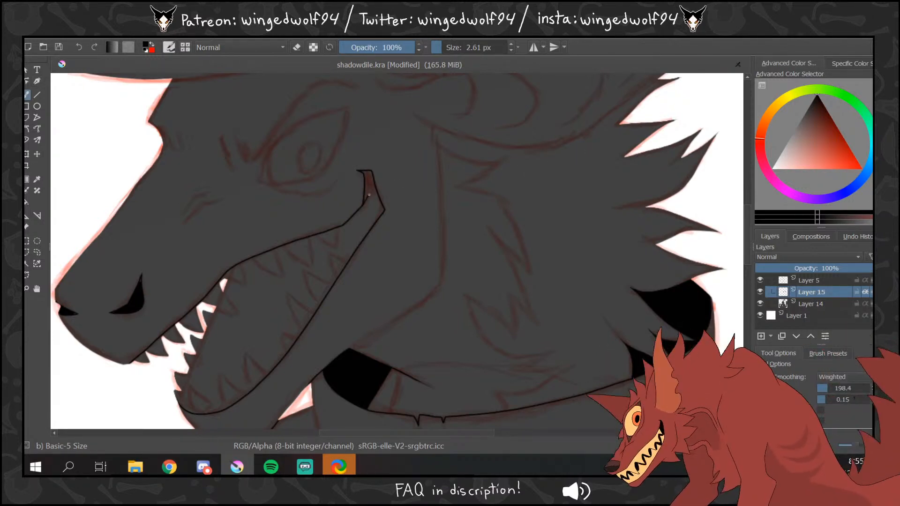
{"action": "left_click_drag", "start_coordinate": [371, 193], "coordinate": [349, 256]}
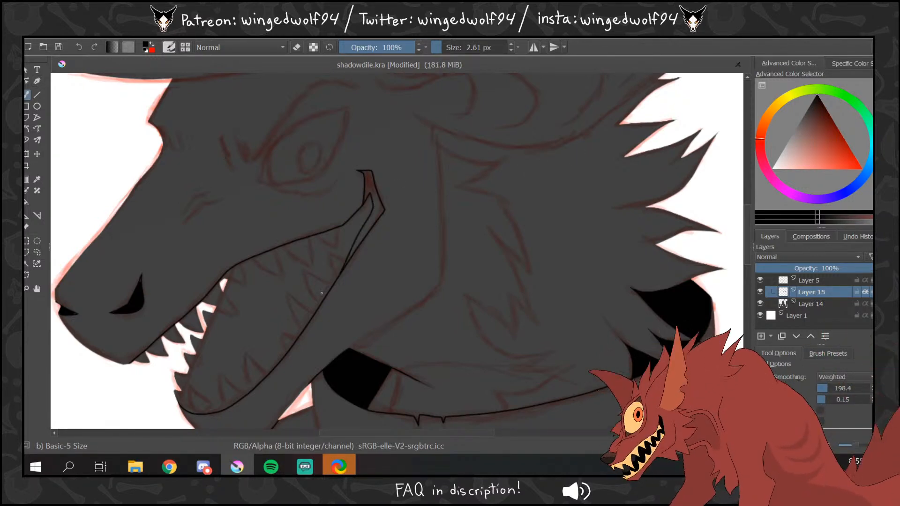
{"action": "left_click", "coordinate": [27, 202]}
{"action": "left_click", "coordinate": [375, 211]}
- Trace the almond-shaped eye outline in black over the sketch, including the upper lid and outer corner
{"action": "left_click", "coordinate": [27, 94]}
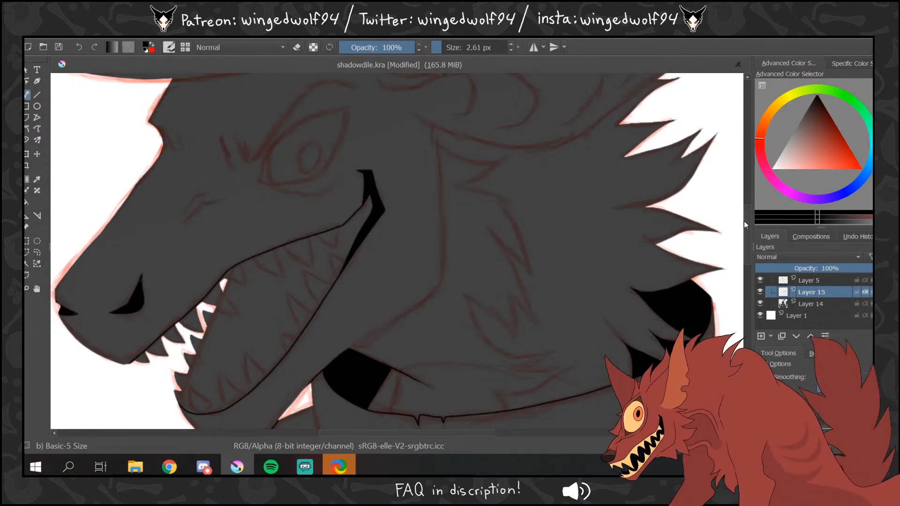
{"action": "scroll", "coordinate": [744, 221], "scroll_direction": "up", "scroll_amount": 4}
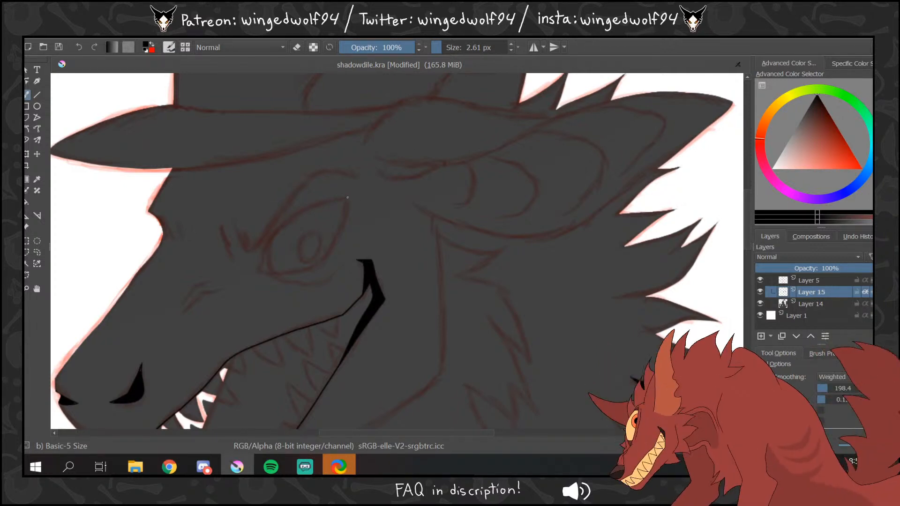
{"action": "mouse_move", "coordinate": [343, 199]}
{"action": "left_mouse_down"}
{"action": "mouse_move", "coordinate": [282, 228]}
{"action": "mouse_move", "coordinate": [262, 270]}
{"action": "left_mouse_up"}
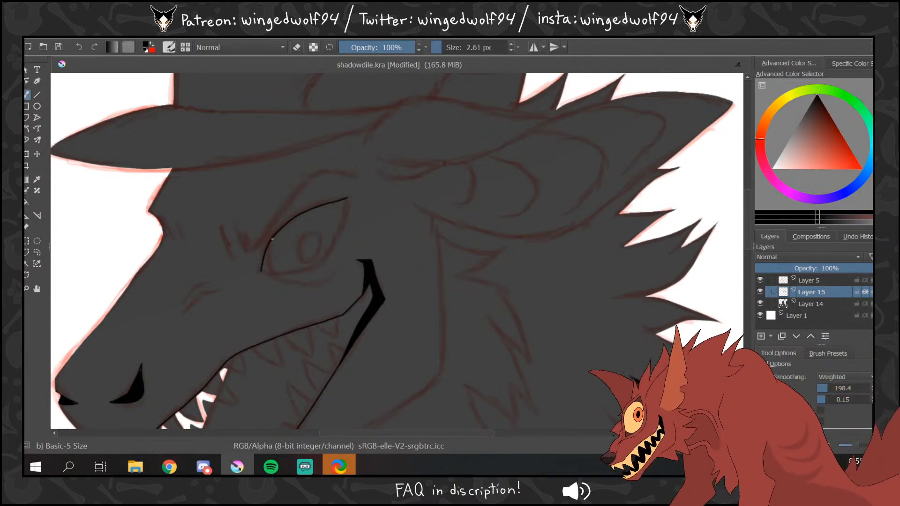
{"action": "mouse_move", "coordinate": [273, 237]}
{"action": "left_mouse_down"}
{"action": "mouse_move", "coordinate": [274, 266]}
{"action": "mouse_move", "coordinate": [318, 263]}
{"action": "mouse_move", "coordinate": [333, 247]}
{"action": "mouse_move", "coordinate": [347, 199]}
{"action": "mouse_move", "coordinate": [336, 236]}
{"action": "left_mouse_up"}
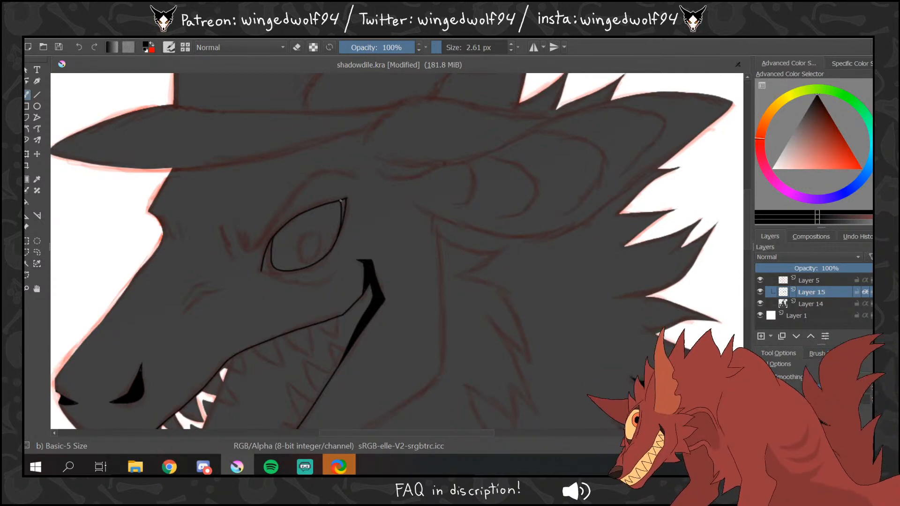
- Fill the eye's outer corner with black and thicken the upper eyelid line
{"action": "left_click", "coordinate": [27, 202]}
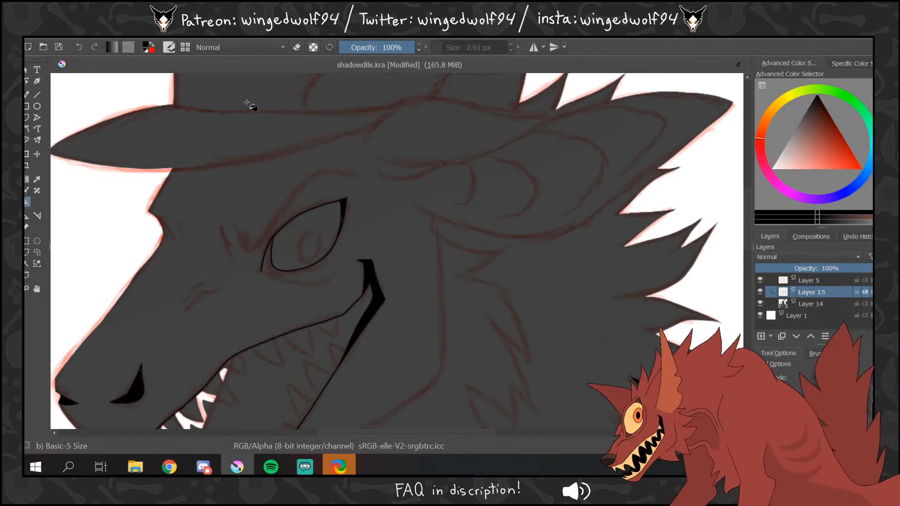
{"action": "key", "text": "b"}
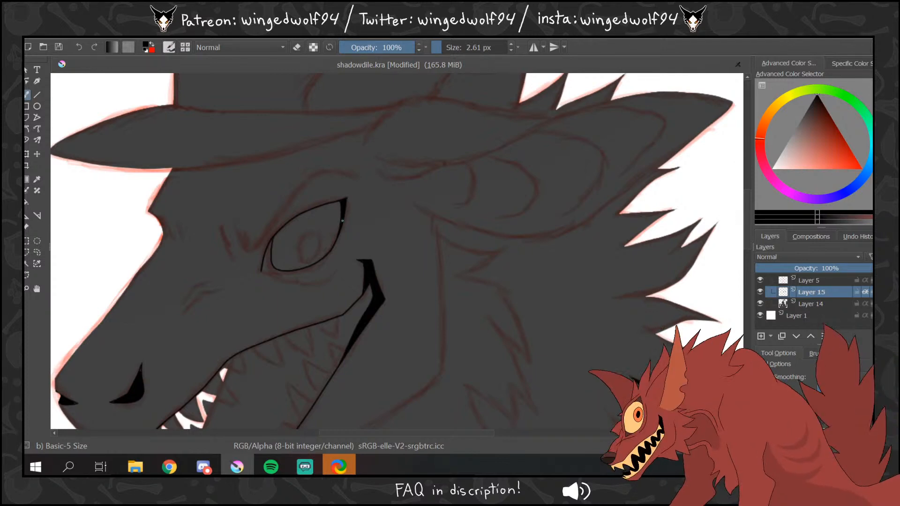
{"action": "left_click_drag", "start_coordinate": [341, 201], "coordinate": [274, 239]}
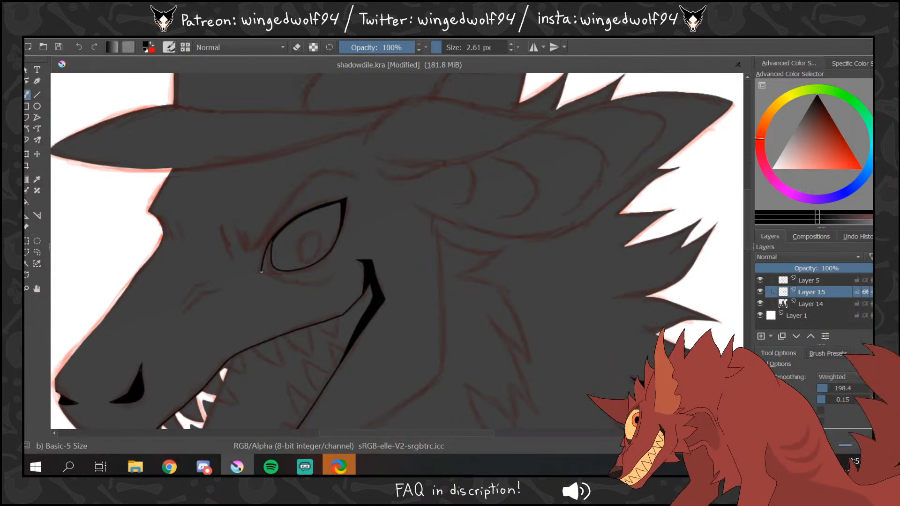
- Outline the eye's inner corner on the snout side and fill it with black
{"action": "mouse_move", "coordinate": [261, 271]}
{"action": "left_mouse_down"}
{"action": "mouse_move", "coordinate": [328, 256]}
{"action": "mouse_move", "coordinate": [345, 224]}
{"action": "left_mouse_up"}
{"action": "left_click", "coordinate": [26, 201]}
{"action": "left_click", "coordinate": [267, 264]}
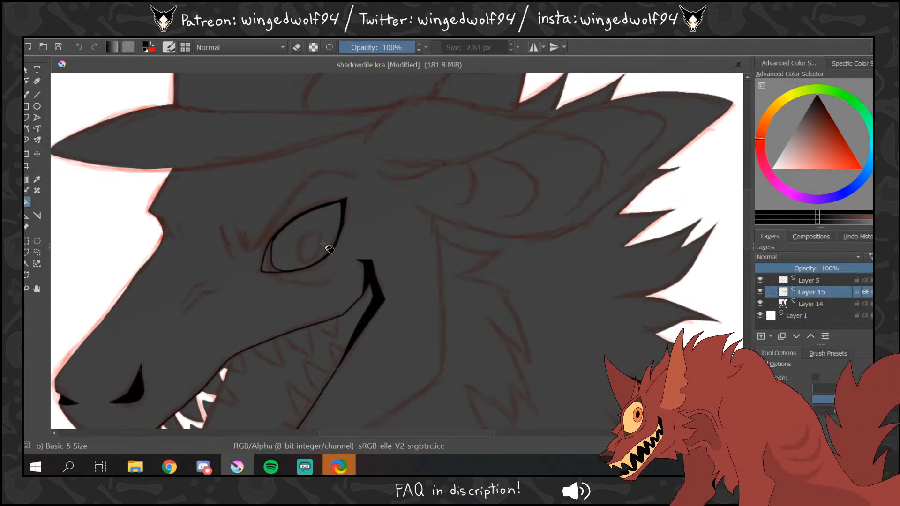
- Draw a curved crease beneath the eye and an oval iris with a black slit pupil inside it
{"action": "left_click", "coordinate": [27, 95]}
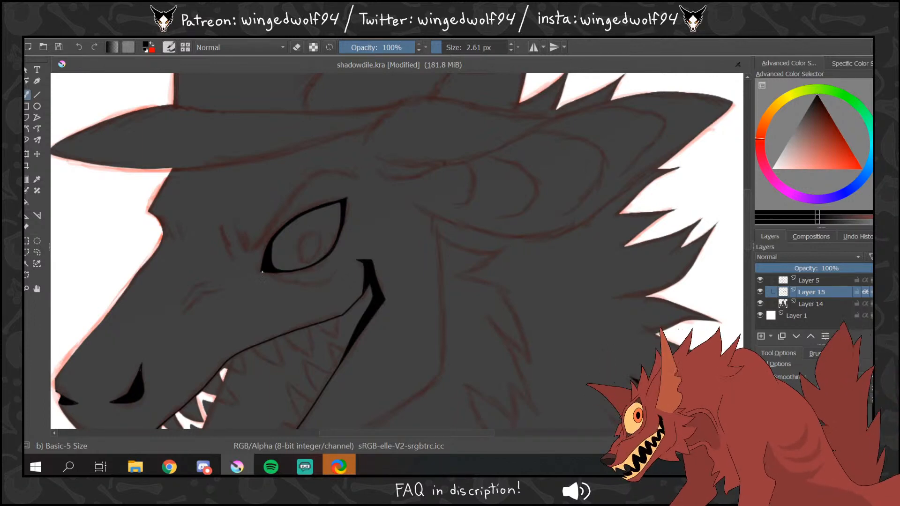
{"action": "mouse_move", "coordinate": [266, 273]}
{"action": "left_mouse_down"}
{"action": "mouse_move", "coordinate": [313, 284]}
{"action": "mouse_move", "coordinate": [337, 268]}
{"action": "left_mouse_up"}
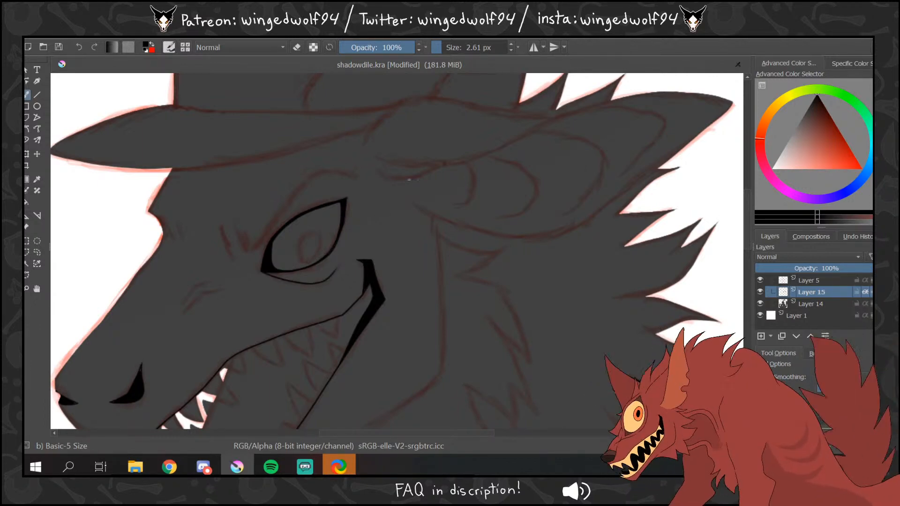
{"action": "mouse_move", "coordinate": [304, 239]}
{"action": "left_mouse_down"}
{"action": "mouse_move", "coordinate": [302, 258]}
{"action": "mouse_move", "coordinate": [318, 254]}
{"action": "mouse_move", "coordinate": [320, 239]}
{"action": "mouse_move", "coordinate": [309, 234]}
{"action": "left_mouse_up"}
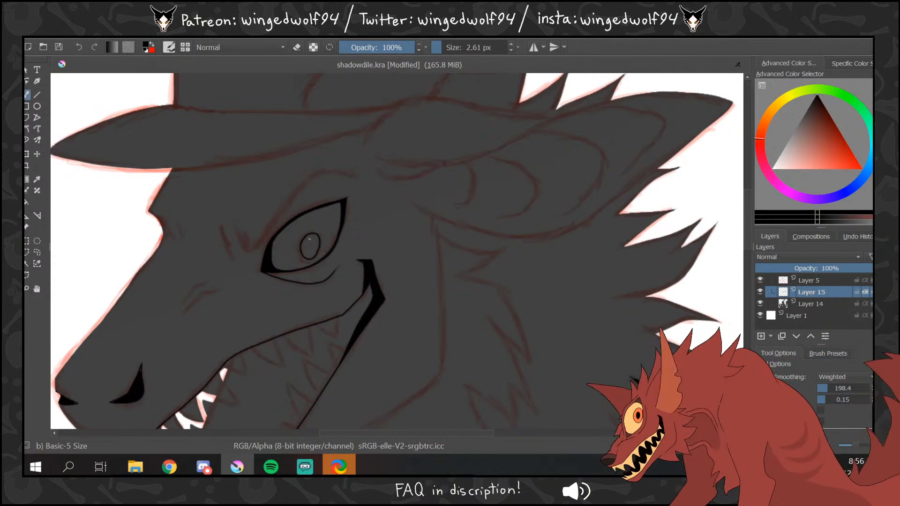
{"action": "mouse_move", "coordinate": [308, 245]}
{"action": "left_mouse_down"}
{"action": "mouse_move", "coordinate": [310, 256]}
{"action": "mouse_move", "coordinate": [311, 237]}
{"action": "mouse_move", "coordinate": [310, 245]}
{"action": "left_mouse_up"}
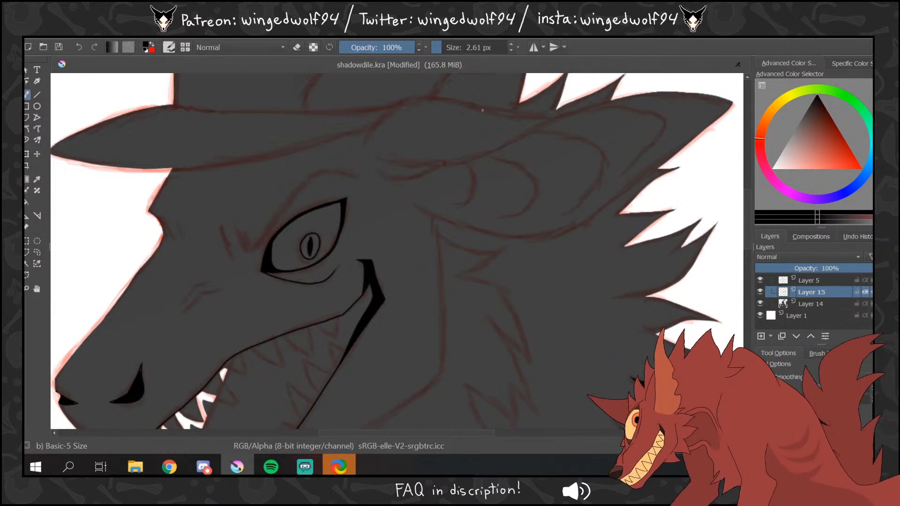
- Trace the curved brow above the eye in black, thicken its inner end and add a fold line above the upper lid
{"action": "mouse_move", "coordinate": [235, 230]}
{"action": "left_mouse_down"}
{"action": "mouse_move", "coordinate": [257, 248]}
{"action": "mouse_move", "coordinate": [311, 174]}
{"action": "mouse_move", "coordinate": [351, 174]}
{"action": "left_mouse_up"}
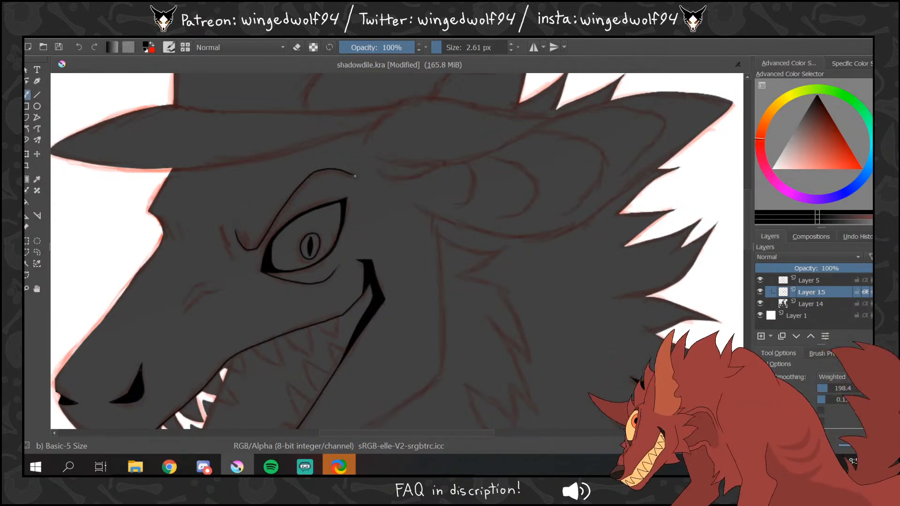
{"action": "mouse_move", "coordinate": [331, 169]}
{"action": "left_mouse_down"}
{"action": "mouse_move", "coordinate": [303, 185]}
{"action": "mouse_move", "coordinate": [270, 231]}
{"action": "left_mouse_up"}
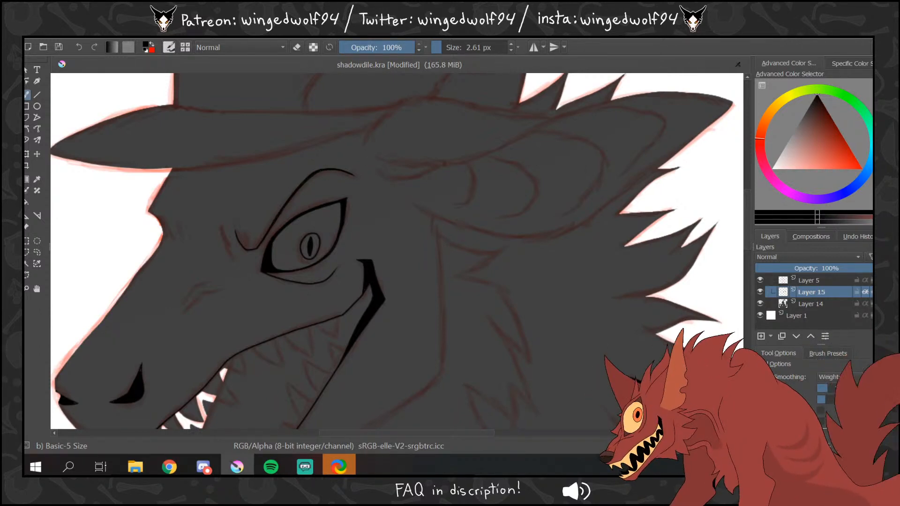
{"action": "mouse_move", "coordinate": [244, 249]}
{"action": "left_mouse_down"}
{"action": "mouse_move", "coordinate": [257, 250]}
{"action": "mouse_move", "coordinate": [275, 224]}
{"action": "left_mouse_up"}
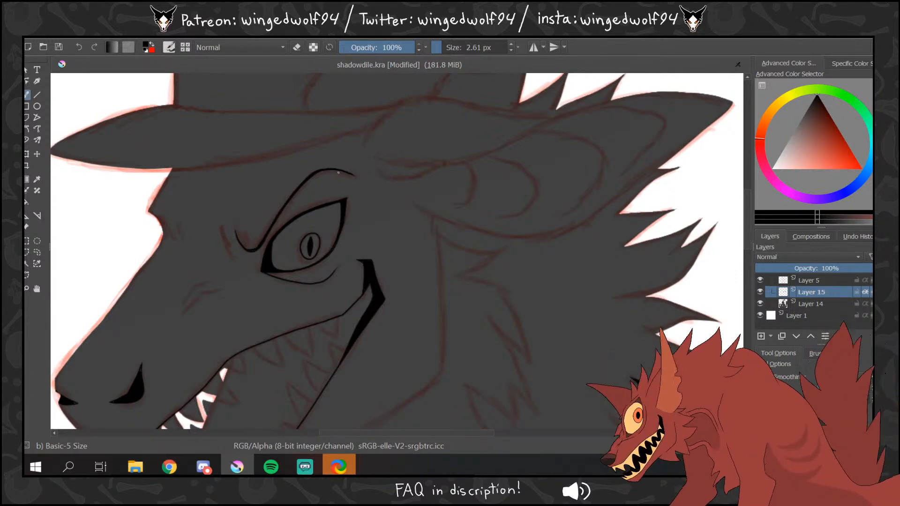
{"action": "left_click_drag", "start_coordinate": [264, 242], "coordinate": [259, 257]}
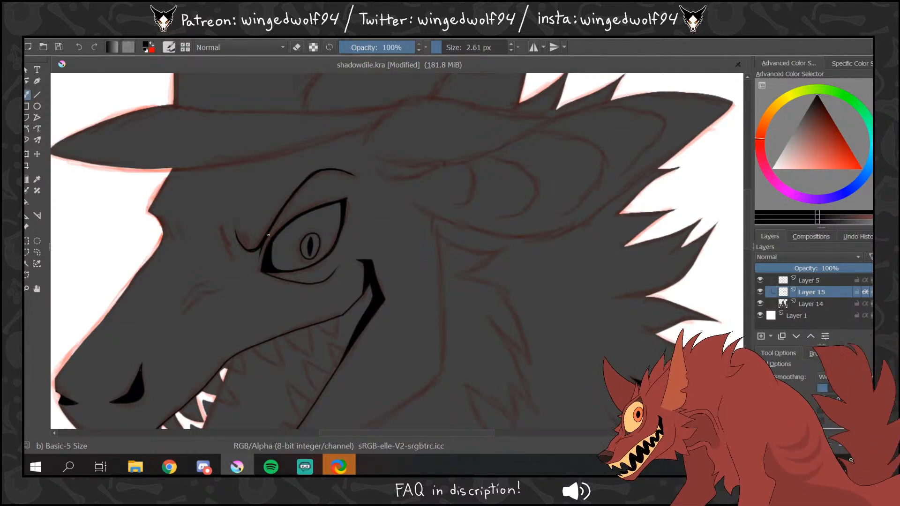
{"action": "left_click_drag", "start_coordinate": [268, 235], "coordinate": [309, 199]}
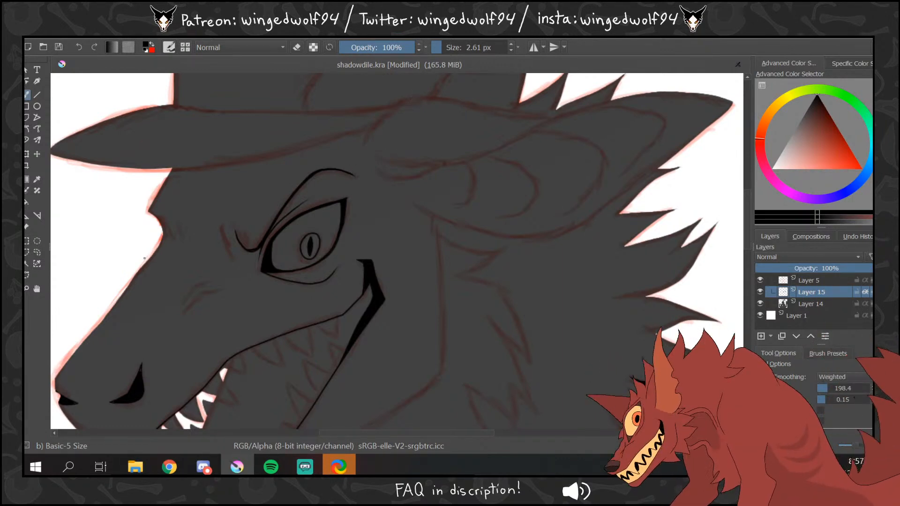
- Hide the sketch on Layer 5 to review the face line work, and show it again
{"action": "left_click", "coordinate": [27, 289]}
{"action": "left_click", "coordinate": [359, 296], "text": "ctrl"}
{"action": "left_click", "coordinate": [359, 297], "text": "ctrl"}
{"action": "left_click", "coordinate": [359, 296], "text": "ctrl"}
{"action": "left_click", "coordinate": [760, 281]}
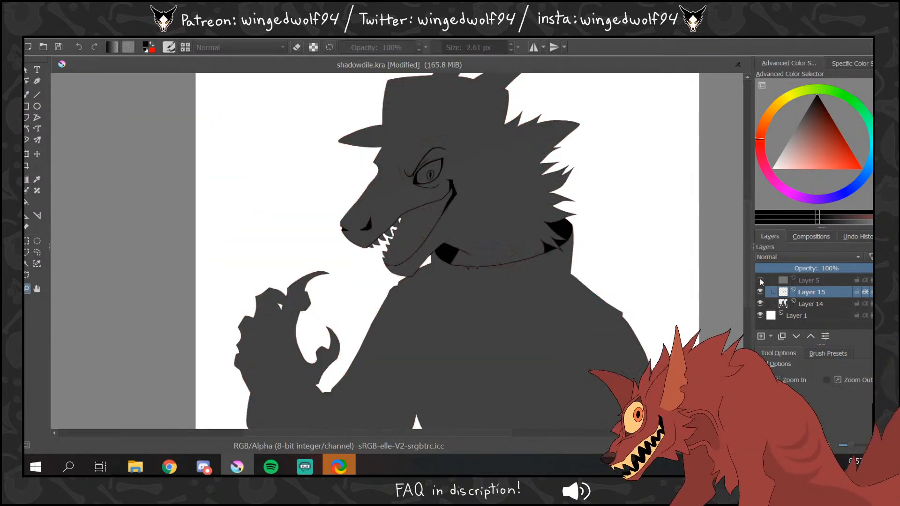
{"action": "left_click", "coordinate": [761, 281]}
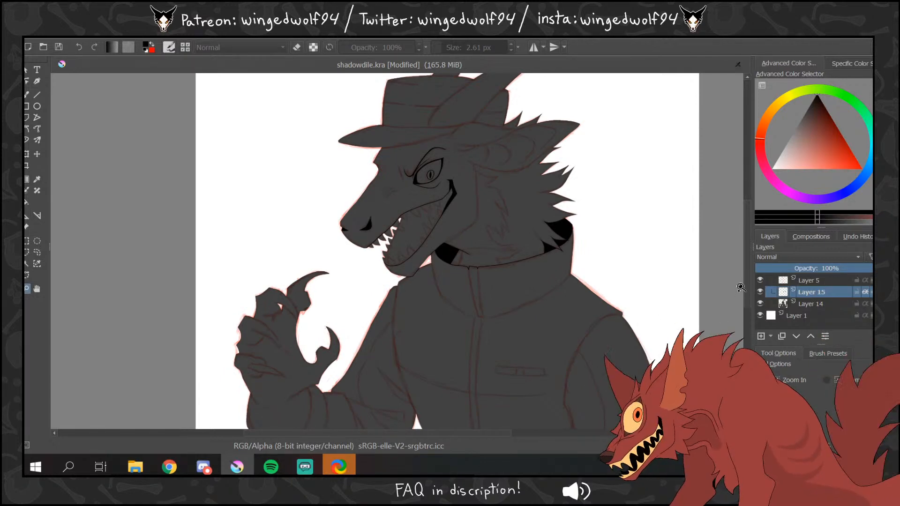
- Outline the near-side teeth along the lower jaw in black over the sketch
{"action": "left_click_drag", "start_coordinate": [355, 182], "coordinate": [499, 264]}
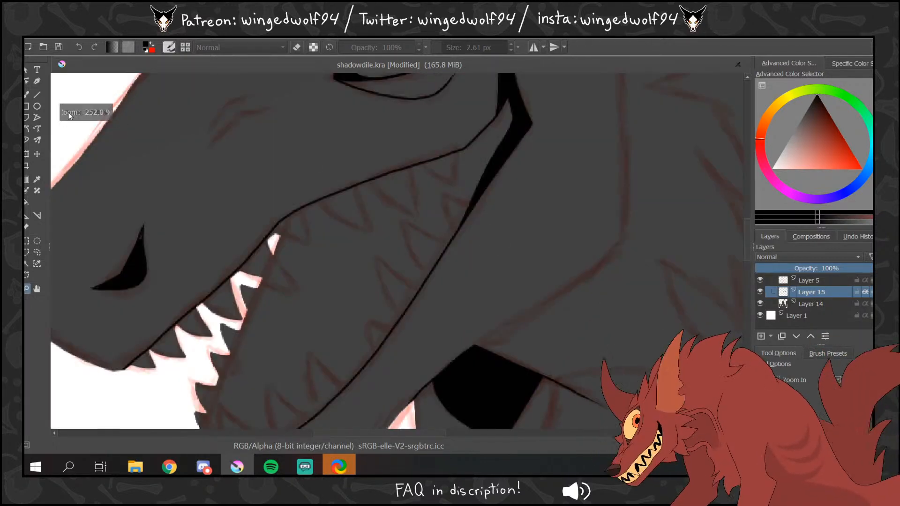
{"action": "key", "text": "b"}
{"action": "scroll", "coordinate": [399, 255], "scroll_direction": "down", "scroll_amount": 3}
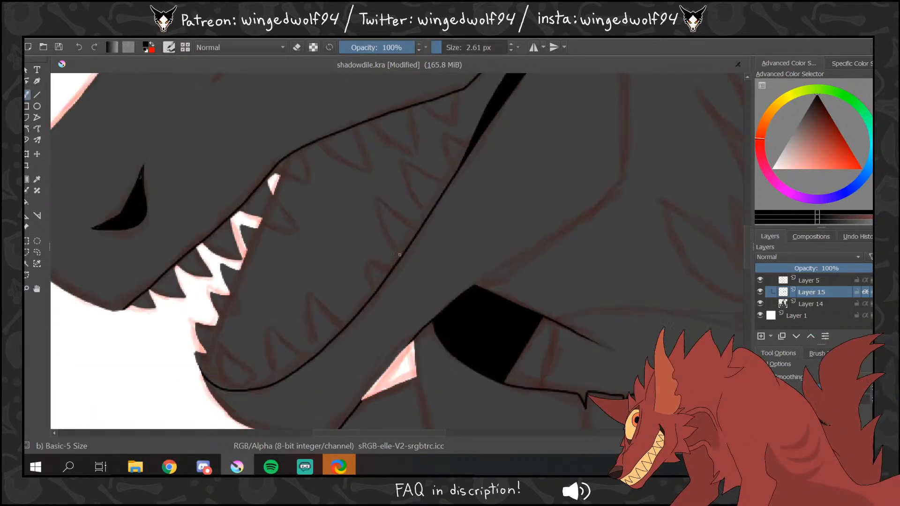
{"action": "mouse_move", "coordinate": [293, 371]}
{"action": "left_mouse_down"}
{"action": "mouse_move", "coordinate": [276, 367]}
{"action": "mouse_move", "coordinate": [268, 330]}
{"action": "mouse_move", "coordinate": [303, 365]}
{"action": "mouse_move", "coordinate": [318, 346]}
{"action": "mouse_move", "coordinate": [309, 296]}
{"action": "mouse_move", "coordinate": [340, 332]}
{"action": "left_mouse_up"}
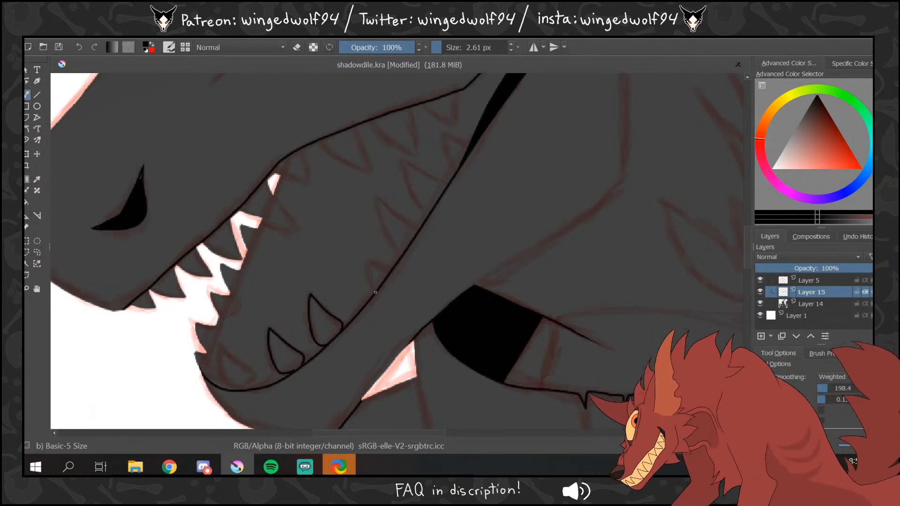
{"action": "mouse_move", "coordinate": [375, 292]}
{"action": "left_mouse_down"}
{"action": "mouse_move", "coordinate": [368, 259]}
{"action": "mouse_move", "coordinate": [387, 275]}
{"action": "mouse_move", "coordinate": [380, 205]}
{"action": "mouse_move", "coordinate": [416, 234]}
{"action": "left_mouse_up"}
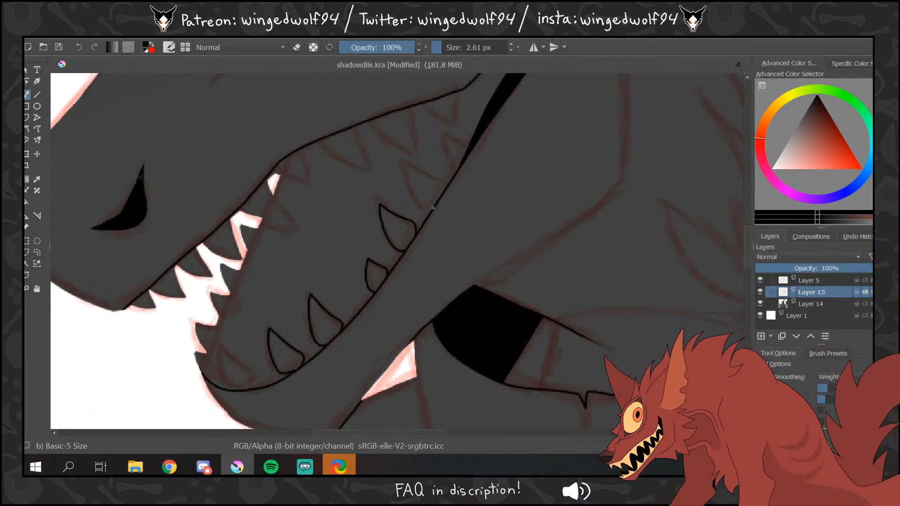
{"action": "mouse_move", "coordinate": [434, 207]}
{"action": "left_mouse_down"}
{"action": "mouse_move", "coordinate": [403, 165]}
{"action": "mouse_move", "coordinate": [440, 180]}
{"action": "mouse_move", "coordinate": [440, 199]}
{"action": "mouse_move", "coordinate": [458, 168]}
{"action": "mouse_move", "coordinate": [444, 145]}
{"action": "mouse_move", "coordinate": [444, 133]}
{"action": "mouse_move", "coordinate": [464, 140]}
{"action": "left_mouse_up"}
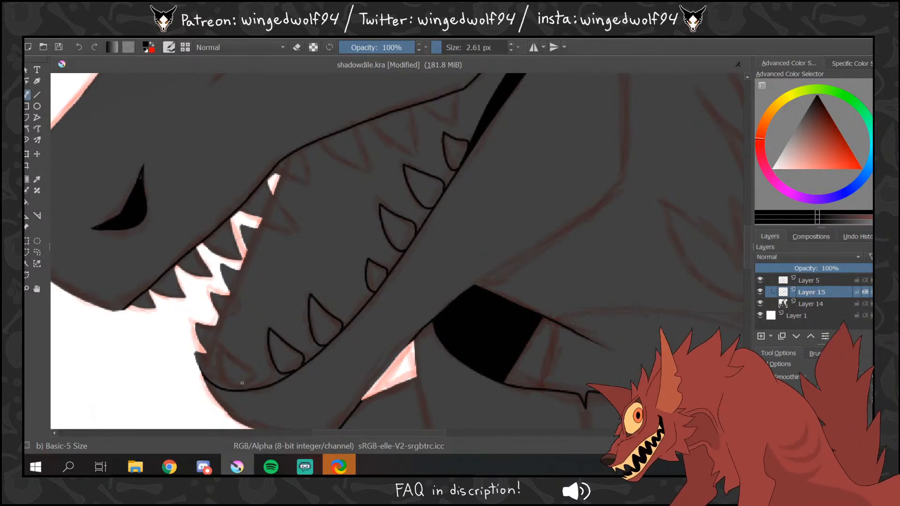
- Outline the front and far-side lower teeth and the row of upper teeth in black
{"action": "mouse_move", "coordinate": [246, 370]}
{"action": "left_mouse_down"}
{"action": "mouse_move", "coordinate": [222, 348]}
{"action": "mouse_move", "coordinate": [221, 374]}
{"action": "mouse_move", "coordinate": [234, 390]}
{"action": "left_mouse_up"}
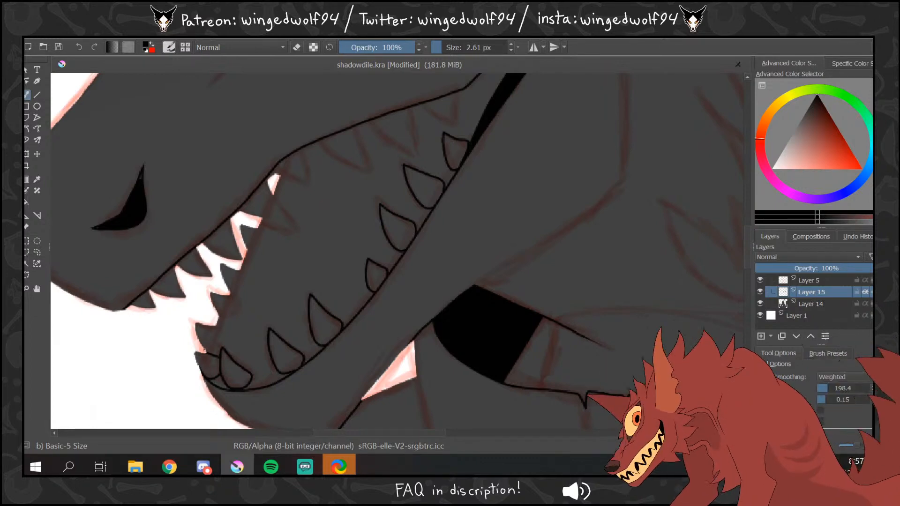
{"action": "mouse_move", "coordinate": [221, 347]}
{"action": "left_mouse_down"}
{"action": "mouse_move", "coordinate": [203, 322]}
{"action": "mouse_move", "coordinate": [233, 314]}
{"action": "mouse_move", "coordinate": [225, 290]}
{"action": "mouse_move", "coordinate": [242, 292]}
{"action": "mouse_move", "coordinate": [261, 228]}
{"action": "mouse_move", "coordinate": [289, 217]}
{"action": "mouse_move", "coordinate": [269, 185]}
{"action": "mouse_move", "coordinate": [311, 182]}
{"action": "mouse_move", "coordinate": [300, 149]}
{"action": "mouse_move", "coordinate": [368, 167]}
{"action": "left_mouse_up"}
{"action": "mouse_move", "coordinate": [369, 167]}
{"action": "left_mouse_down"}
{"action": "mouse_move", "coordinate": [356, 134]}
{"action": "mouse_move", "coordinate": [379, 130]}
{"action": "mouse_move", "coordinate": [417, 149]}
{"action": "mouse_move", "coordinate": [409, 110]}
{"action": "mouse_move", "coordinate": [458, 123]}
{"action": "mouse_move", "coordinate": [454, 100]}
{"action": "left_mouse_up"}
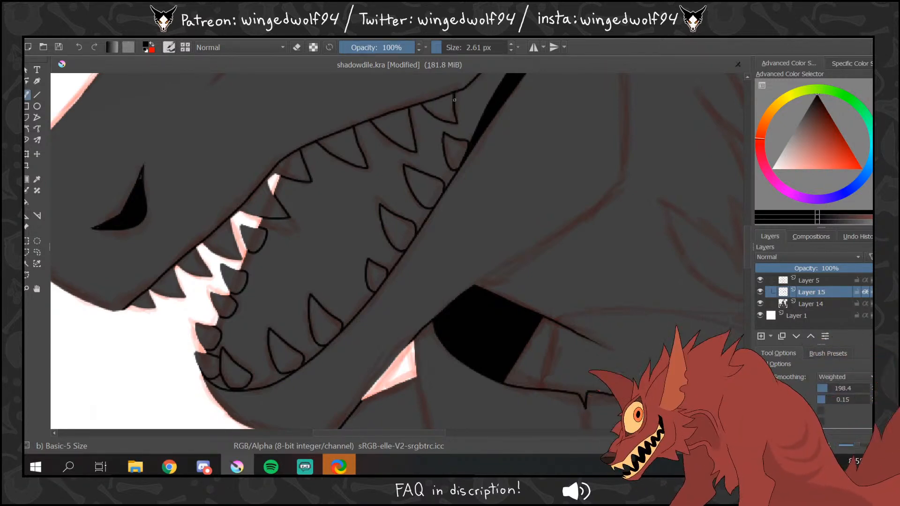
- Draw two short curved wrinkle lines on the snout in front of the eye
{"action": "left_click_drag", "start_coordinate": [744, 247], "coordinate": [747, 227]}
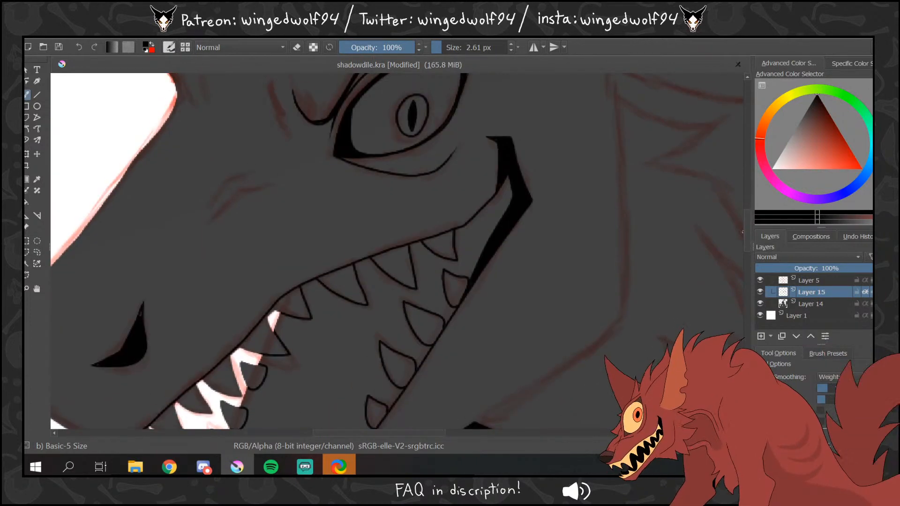
{"action": "left_click_drag", "start_coordinate": [257, 173], "coordinate": [211, 206]}
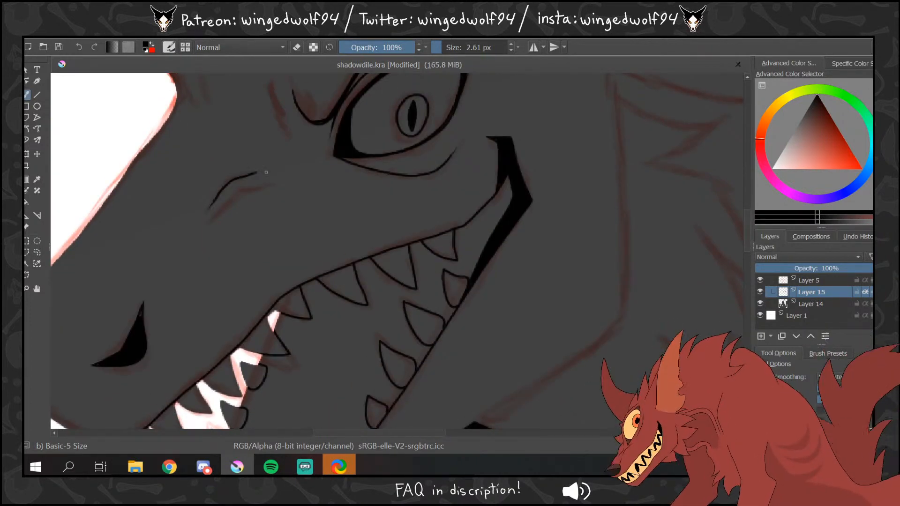
{"action": "left_click_drag", "start_coordinate": [272, 184], "coordinate": [223, 211]}
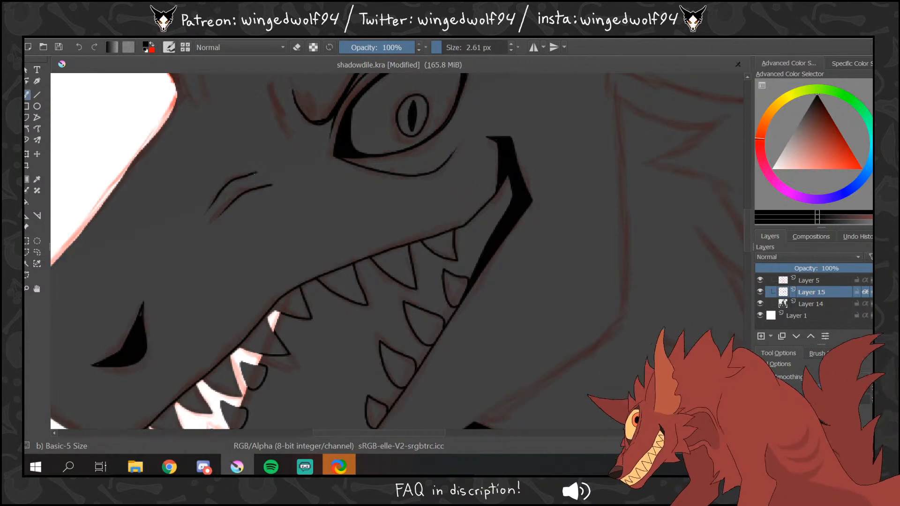
- Review the whole figure with the Layer 5 sketch toggled off and on, and save the file
{"action": "left_click", "coordinate": [28, 287]}
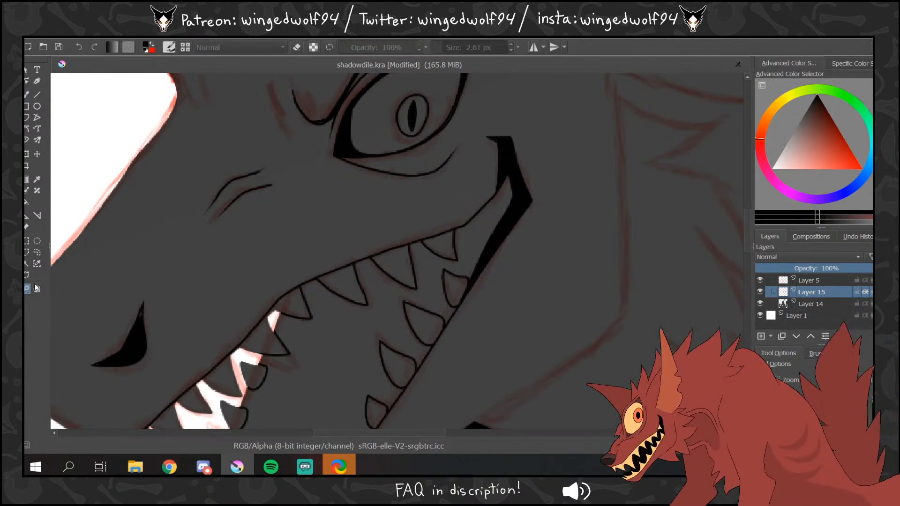
{"action": "left_click", "coordinate": [461, 249], "text": "ctrl"}
{"action": "left_click", "coordinate": [462, 250], "text": "ctrl"}
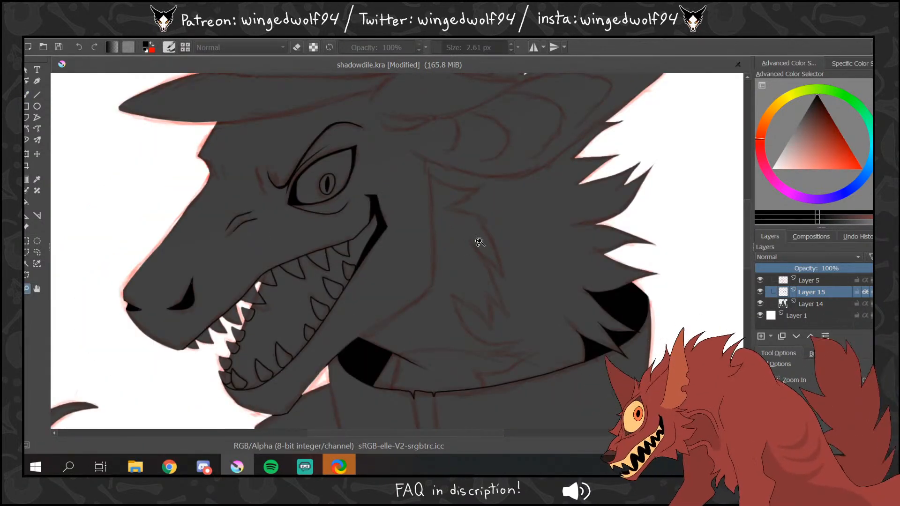
{"action": "left_click", "coordinate": [386, 257], "text": "ctrl"}
{"action": "left_click", "coordinate": [385, 257], "text": "ctrl"}
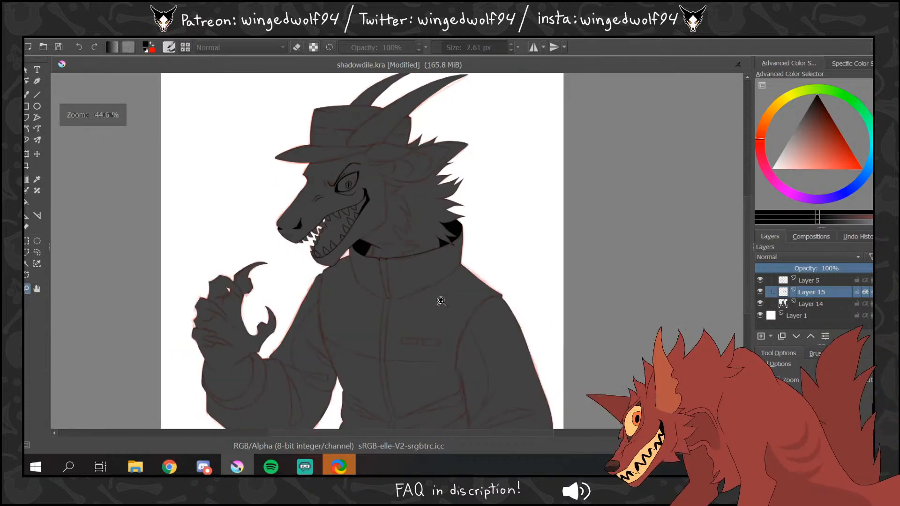
{"action": "left_click", "coordinate": [760, 280]}
{"action": "left_click", "coordinate": [761, 280]}
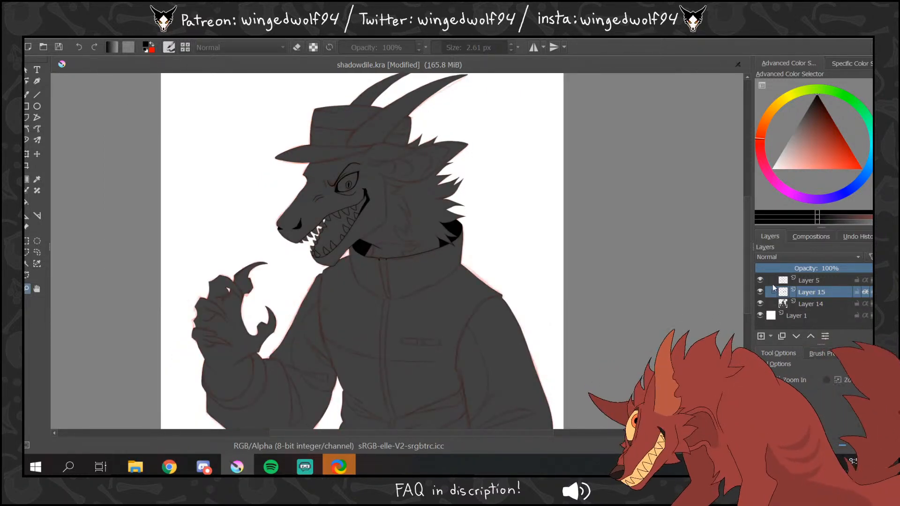
{"action": "key", "text": "ctrl+s"}
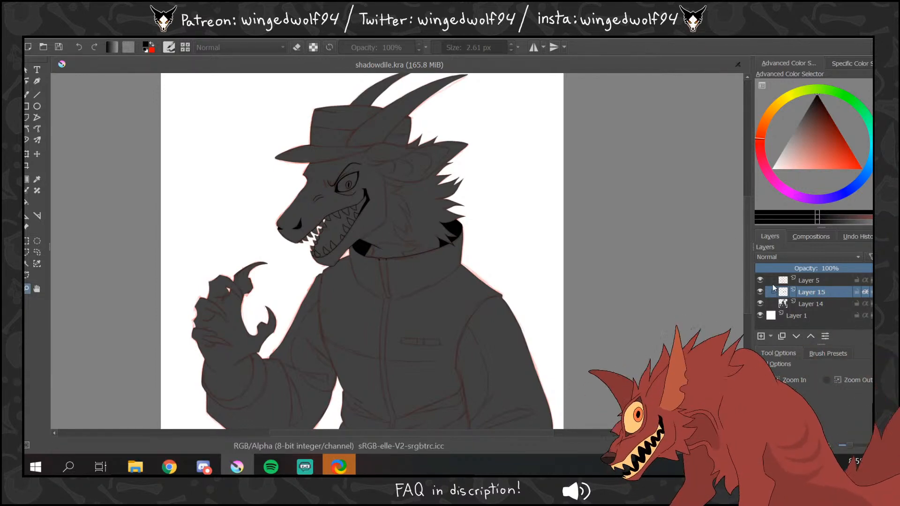
{"action": "mouse_move", "coordinate": [773, 284]}
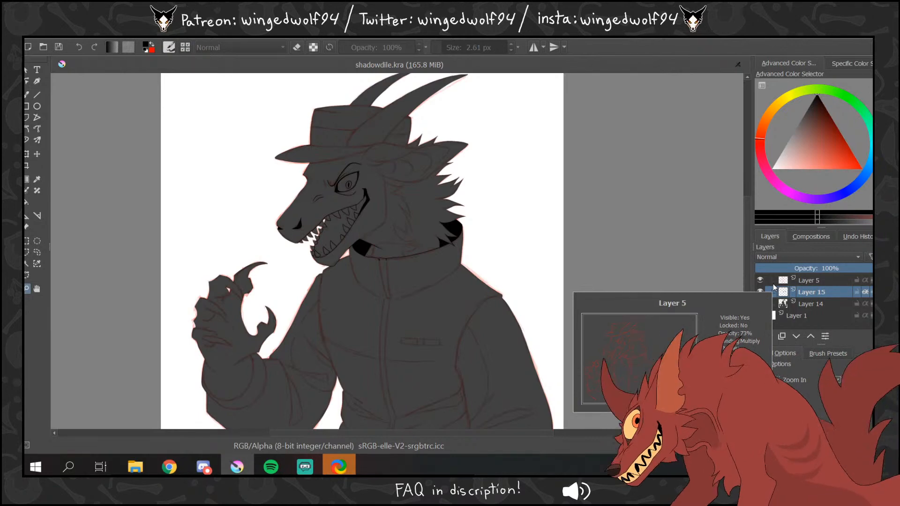
- Hide the sketch on Layer 5 and fill the open mouth around the teeth with black
{"action": "left_click_drag", "start_coordinate": [300, 196], "coordinate": [402, 266]}
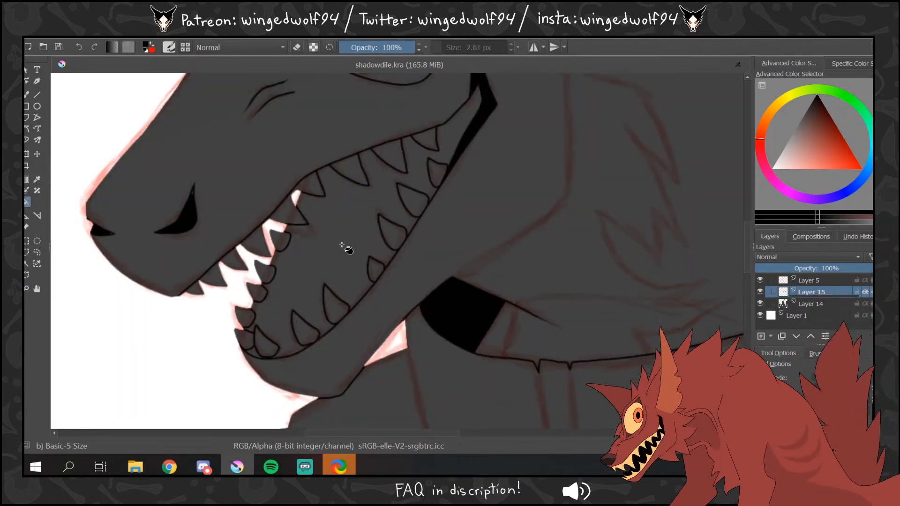
{"action": "key", "text": "f"}
{"action": "left_click", "coordinate": [594, 246]}
{"action": "key", "text": "ctrl+z"}
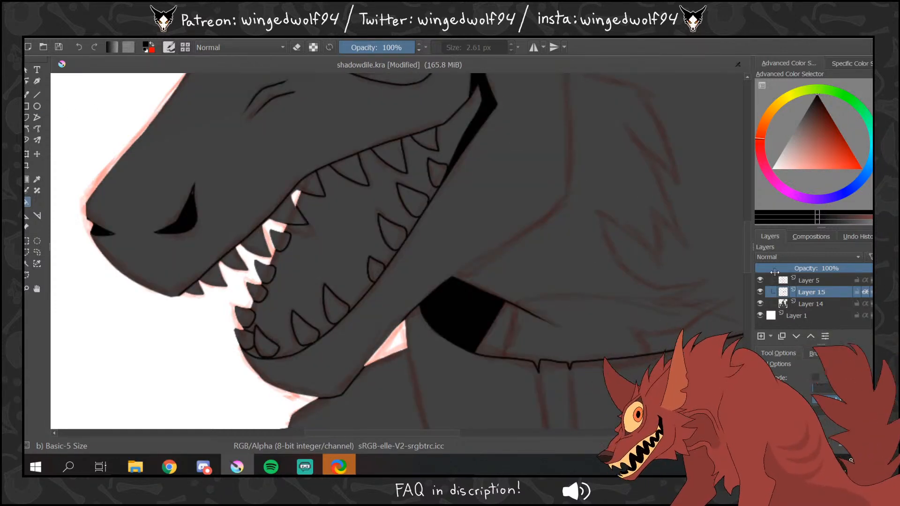
{"action": "left_click", "coordinate": [760, 280]}
{"action": "left_click", "coordinate": [342, 228]}
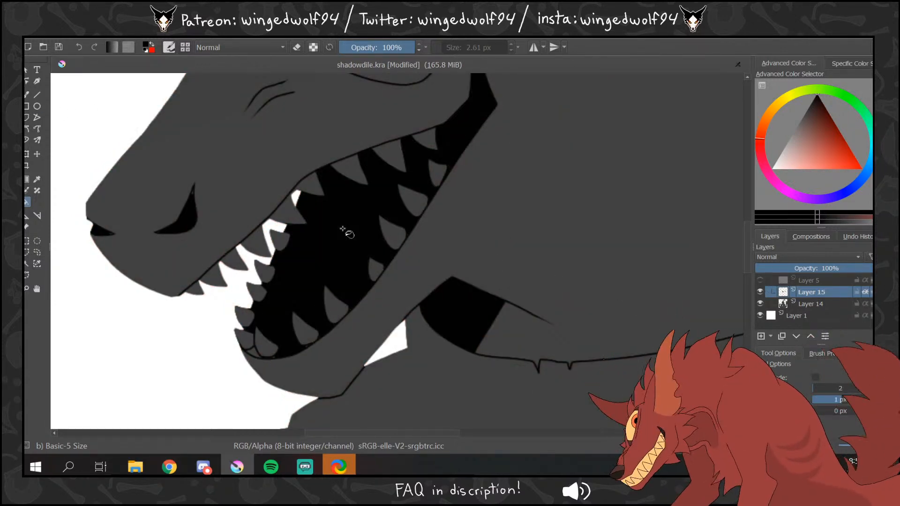
{"action": "key", "text": "b"}
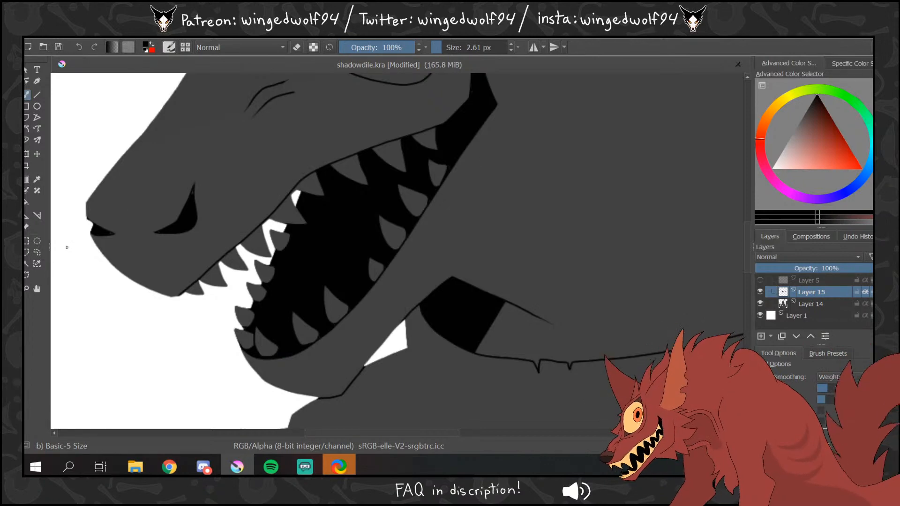
- Review the full figure with the black mouth and show the Layer 5 sketch again
{"action": "left_click", "coordinate": [27, 288]}
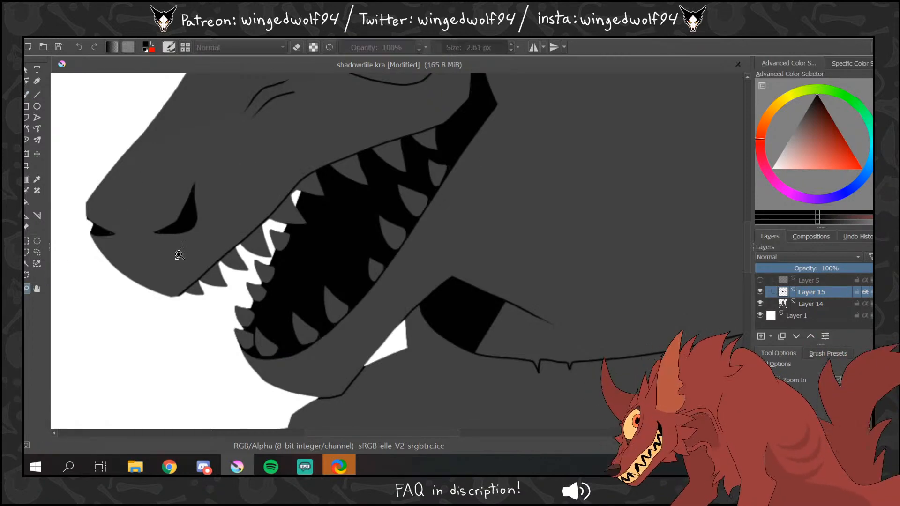
{"action": "right_click", "coordinate": [400, 217]}
{"action": "right_click", "coordinate": [406, 213]}
{"action": "right_click", "coordinate": [412, 209]}
{"action": "right_click", "coordinate": [418, 206]}
{"action": "right_click", "coordinate": [461, 372]}
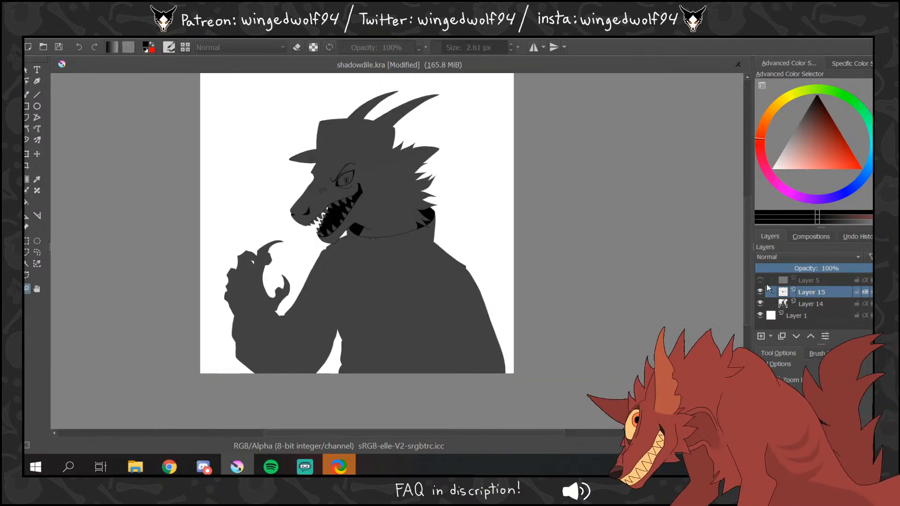
{"action": "left_click", "coordinate": [760, 280]}
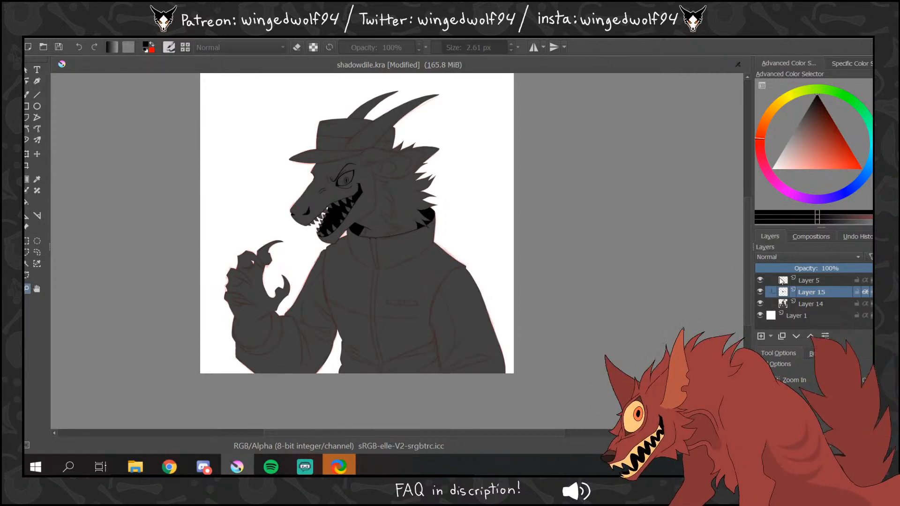
- Choose a dark grey and fill the area surrounding the figure on Layer 15
{"action": "left_click", "coordinate": [807, 105]}
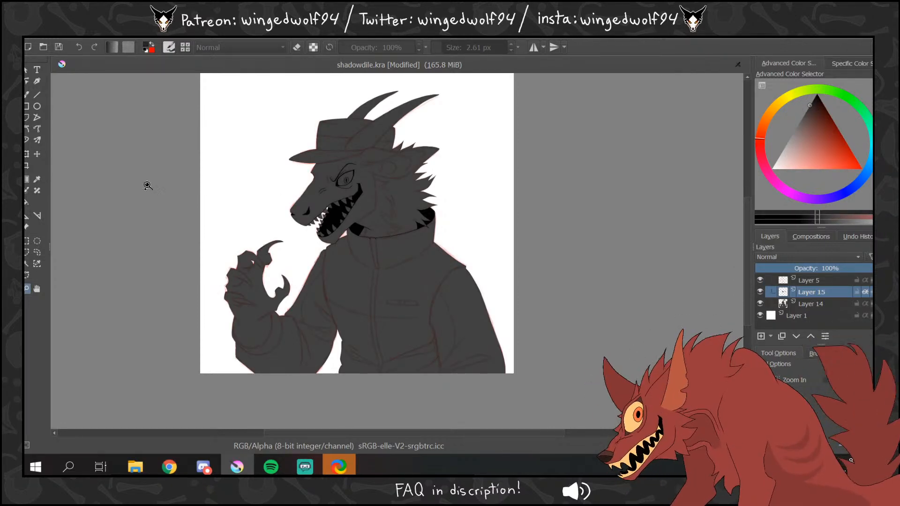
{"action": "left_click", "coordinate": [27, 202]}
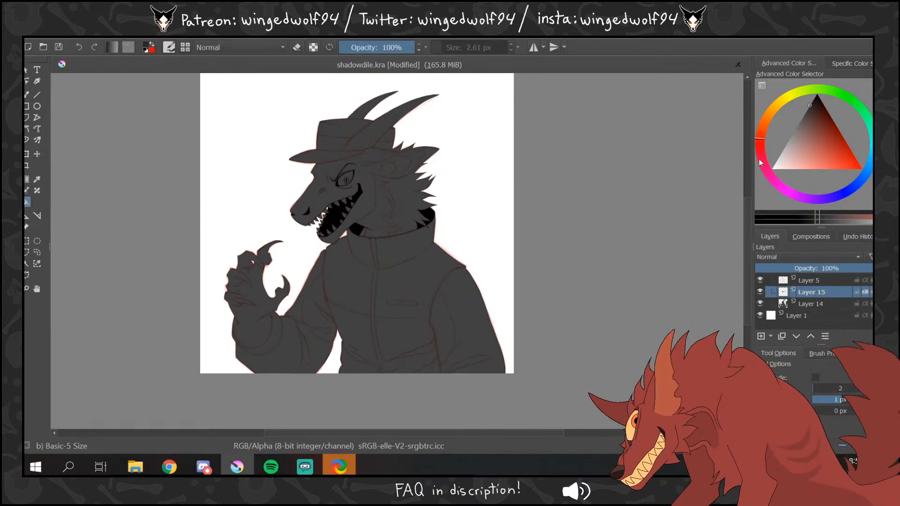
{"action": "left_click", "coordinate": [474, 195]}
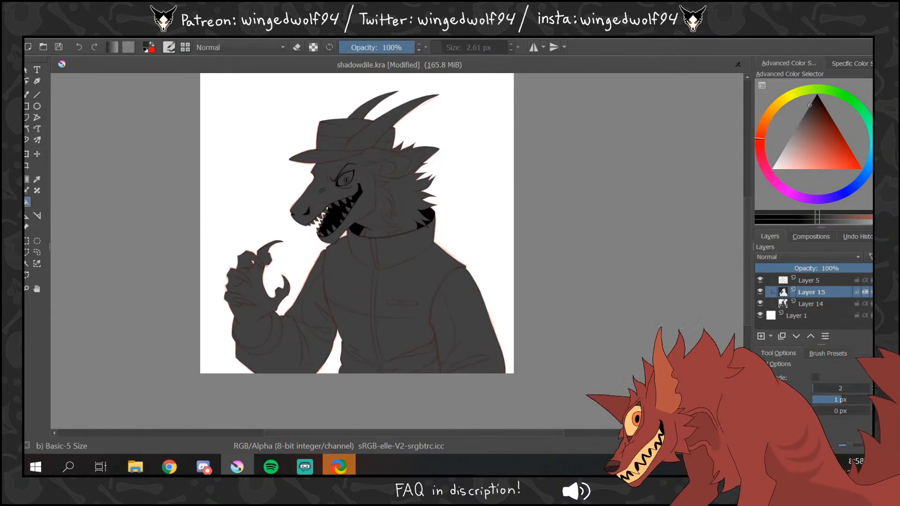
- Trace the rounded base and both edges of the front horn where it overlaps the hat in dark grey
{"action": "left_click", "coordinate": [26, 289]}
{"action": "left_click_drag", "start_coordinate": [309, 97], "coordinate": [452, 172]}
{"action": "left_click", "coordinate": [27, 95]}
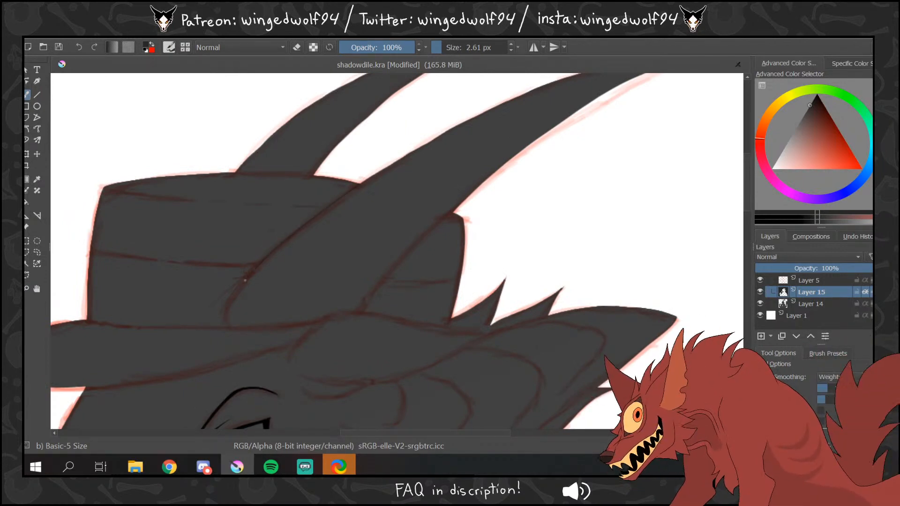
{"action": "mouse_move", "coordinate": [244, 281]}
{"action": "left_mouse_down"}
{"action": "mouse_move", "coordinate": [228, 326]}
{"action": "mouse_move", "coordinate": [284, 327]}
{"action": "left_mouse_up"}
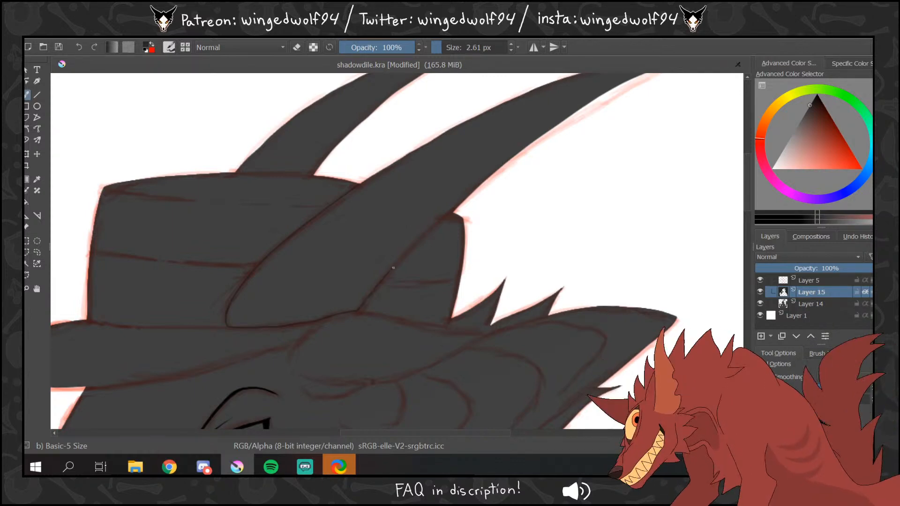
{"action": "left_click_drag", "start_coordinate": [394, 268], "coordinate": [424, 237]}
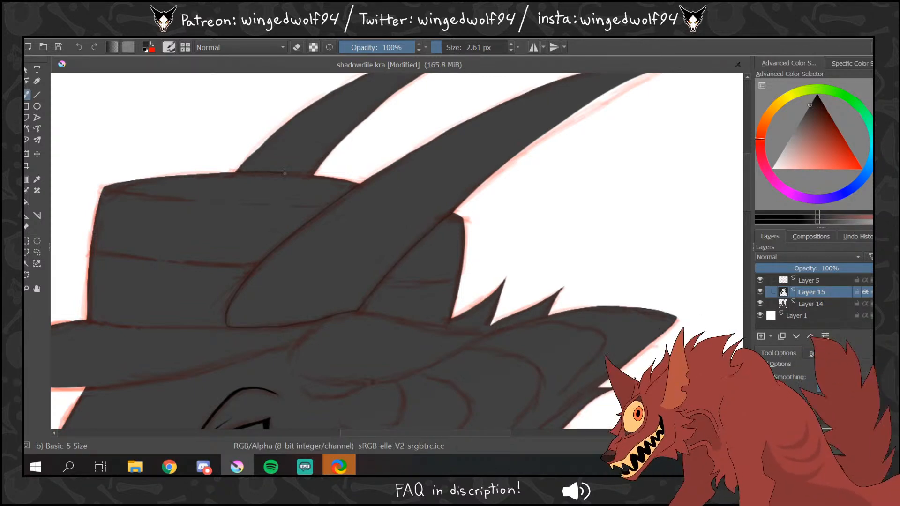
- Hide the sketch on Layer 5 and fill both horns with dark grey
{"action": "left_click", "coordinate": [27, 202]}
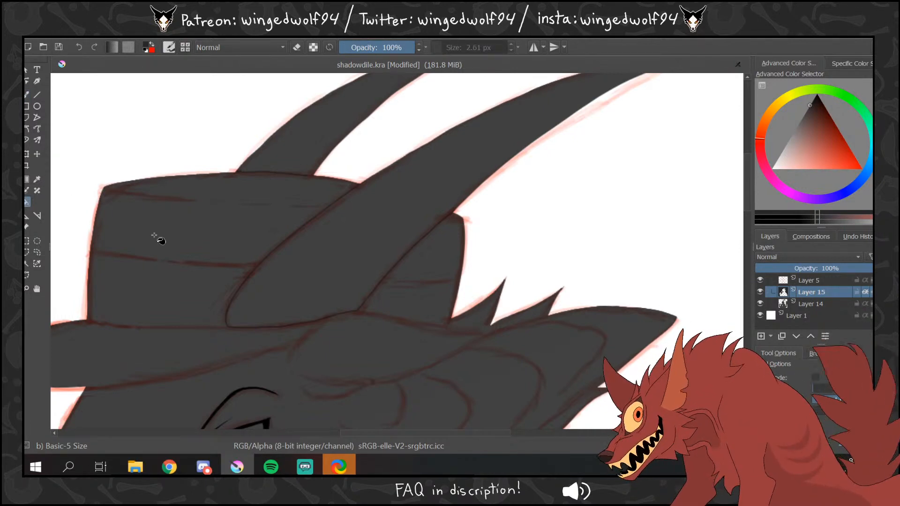
{"action": "left_click", "coordinate": [760, 280]}
{"action": "left_click", "coordinate": [462, 178]}
{"action": "left_click", "coordinate": [354, 121]}
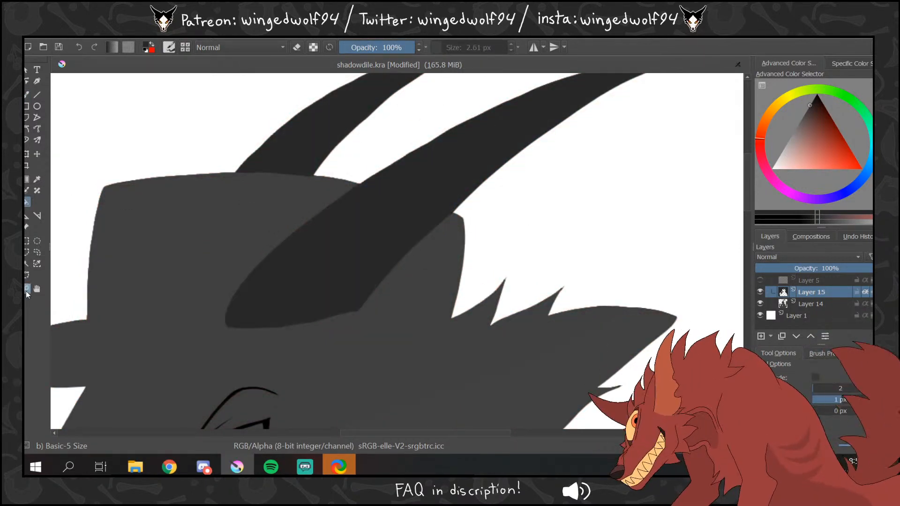
- Sample the head and horn colours and choose a dark grey slightly lighter than the horns
{"action": "left_click", "coordinate": [27, 288]}
{"action": "left_click", "coordinate": [414, 260], "text": "ctrl"}
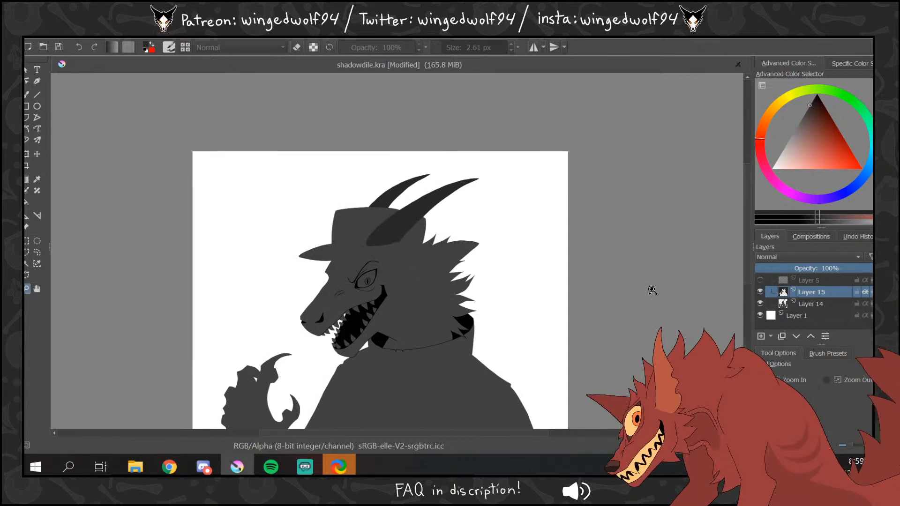
{"action": "key", "text": "b"}
{"action": "key", "text": "ctrl"}
{"action": "left_click", "coordinate": [423, 290], "text": "ctrl"}
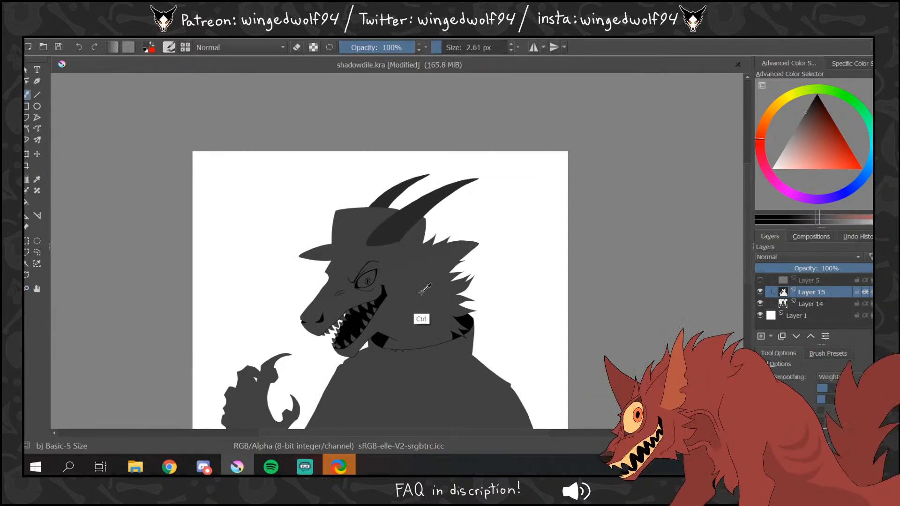
{"action": "left_click", "coordinate": [397, 223], "text": "ctrl"}
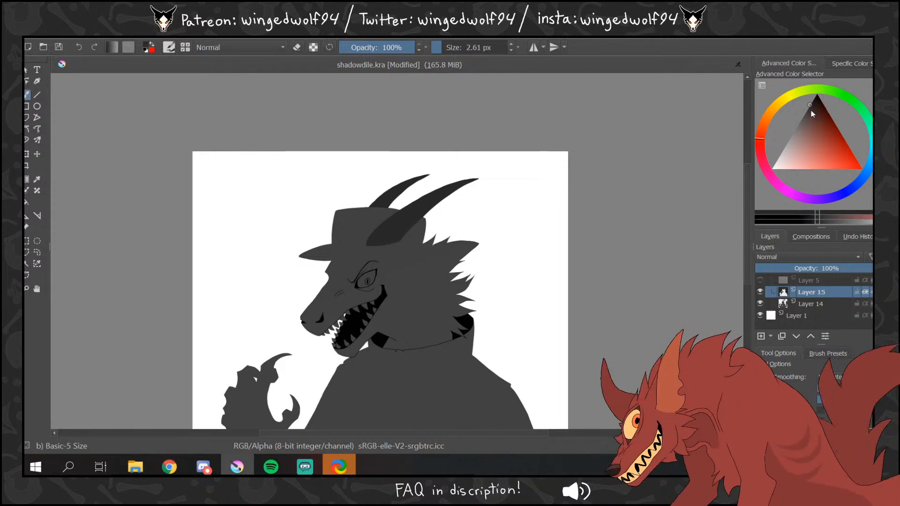
{"action": "left_click", "coordinate": [799, 108]}
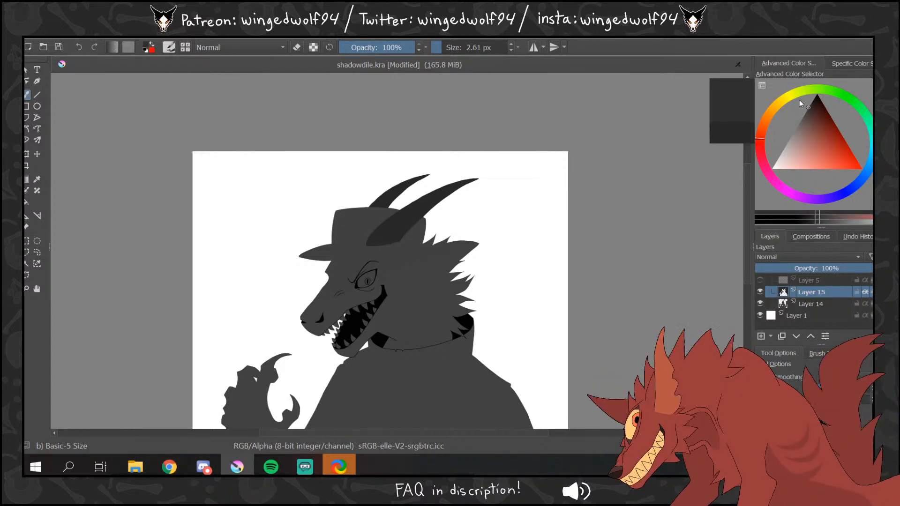
- Outline the fur tufts between the hat and the ear over the Layer 5 sketch and fill them with the chosen grey
{"action": "left_click", "coordinate": [27, 289]}
{"action": "left_click", "coordinate": [760, 280]}
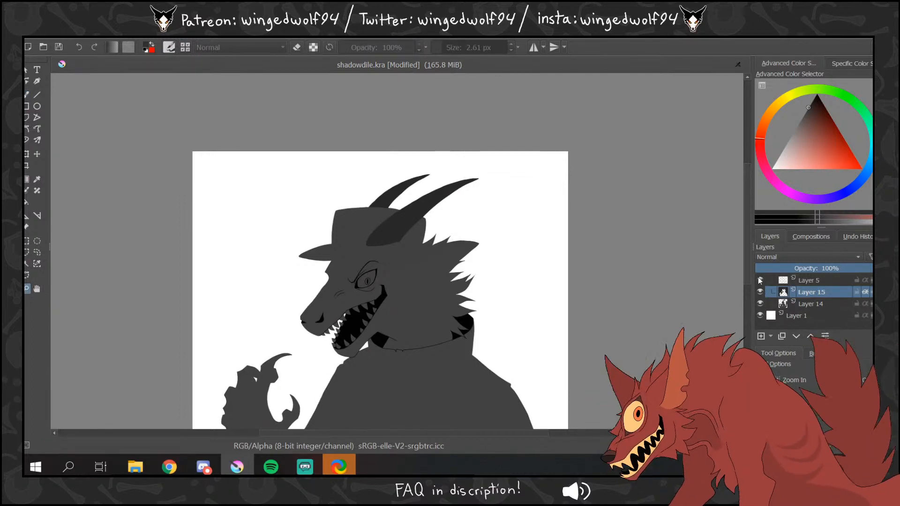
{"action": "left_click_drag", "start_coordinate": [486, 295], "coordinate": [425, 225]}
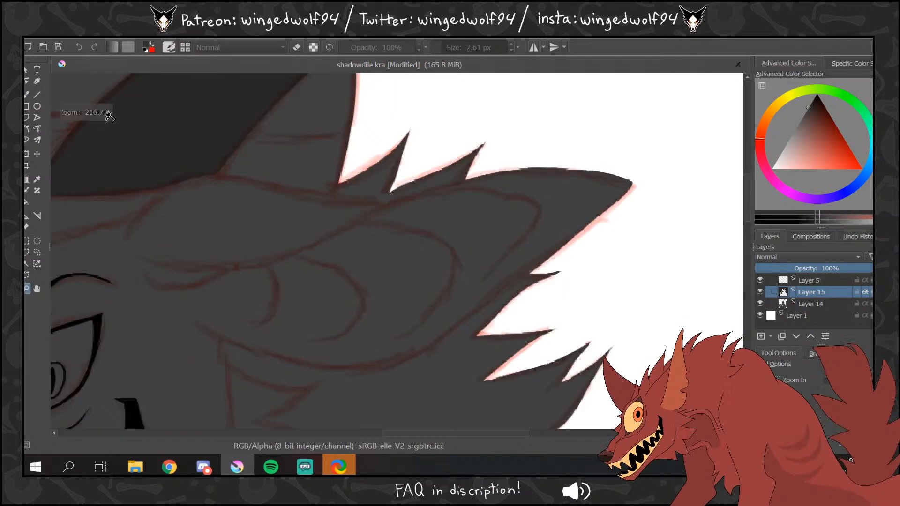
{"action": "key", "text": "b"}
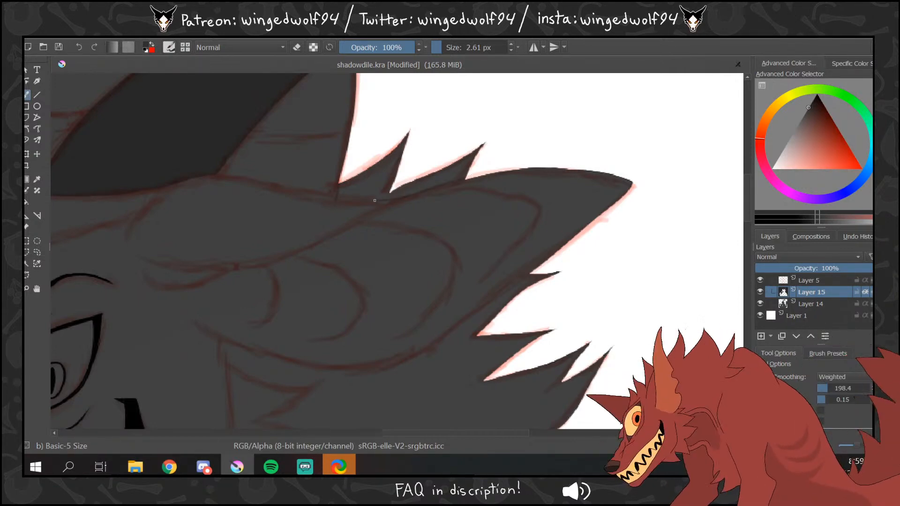
{"action": "key", "text": "f"}
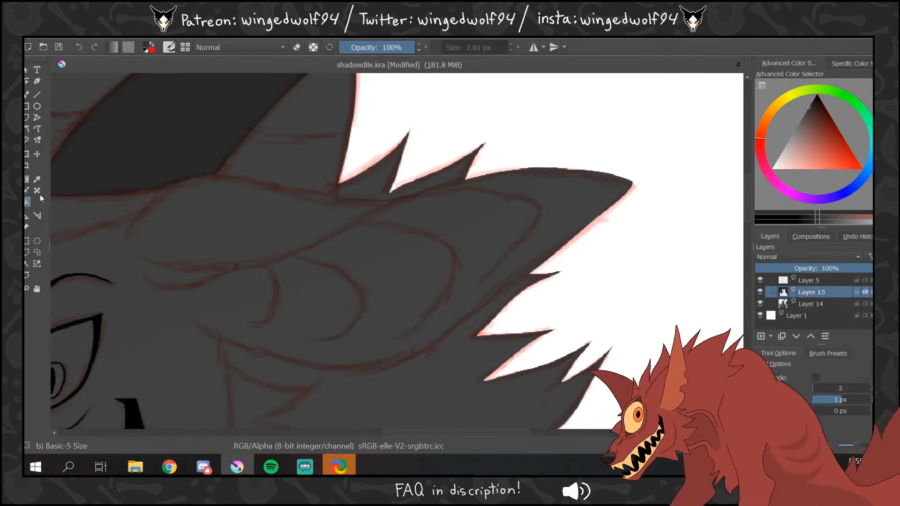
{"action": "left_click", "coordinate": [760, 280]}
{"action": "left_click", "coordinate": [535, 181]}
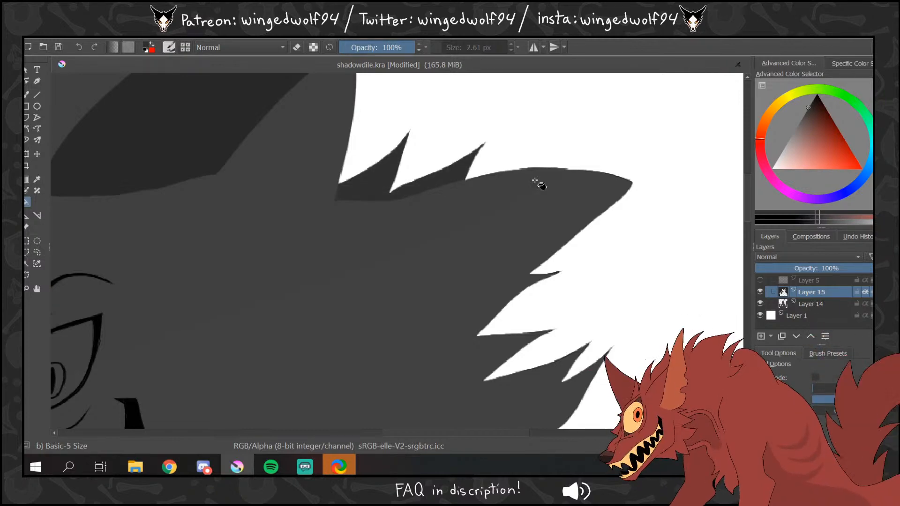
- Trace the jagged mane from below the ear down to the collar using the sketch and fill it with the same grey
{"action": "key", "text": "b"}
{"action": "left_click", "coordinate": [760, 281]}
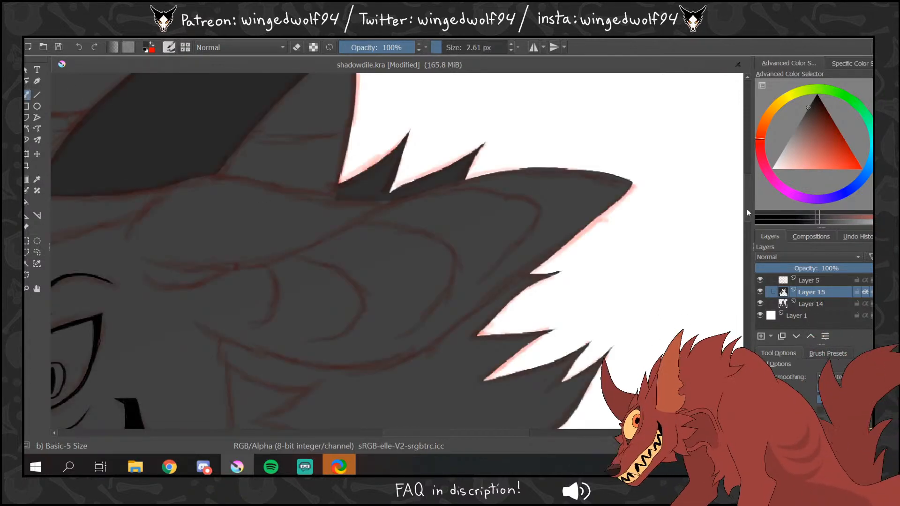
{"action": "scroll", "coordinate": [747, 186], "scroll_direction": "down", "scroll_amount": 5}
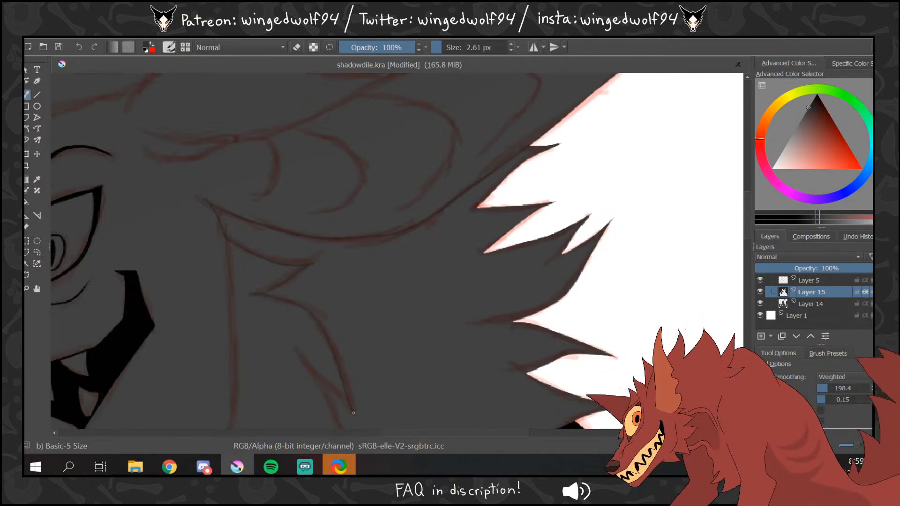
{"action": "left_click_drag", "start_coordinate": [746, 207], "coordinate": [751, 234]}
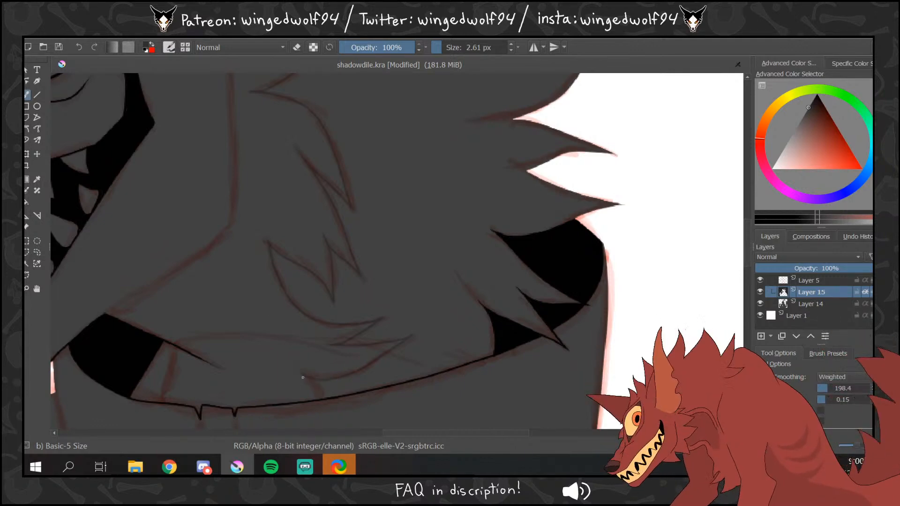
{"action": "left_click", "coordinate": [27, 201]}
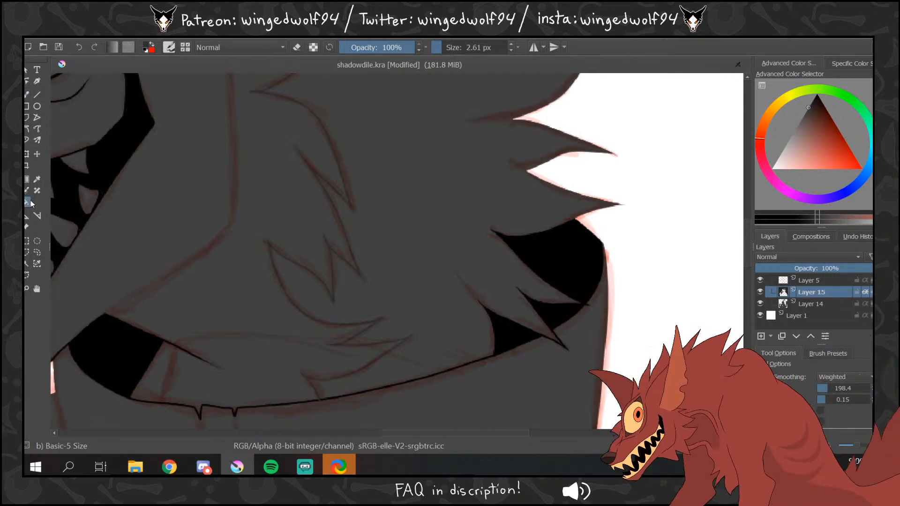
{"action": "left_click", "coordinate": [760, 280]}
{"action": "left_click", "coordinate": [436, 278]}
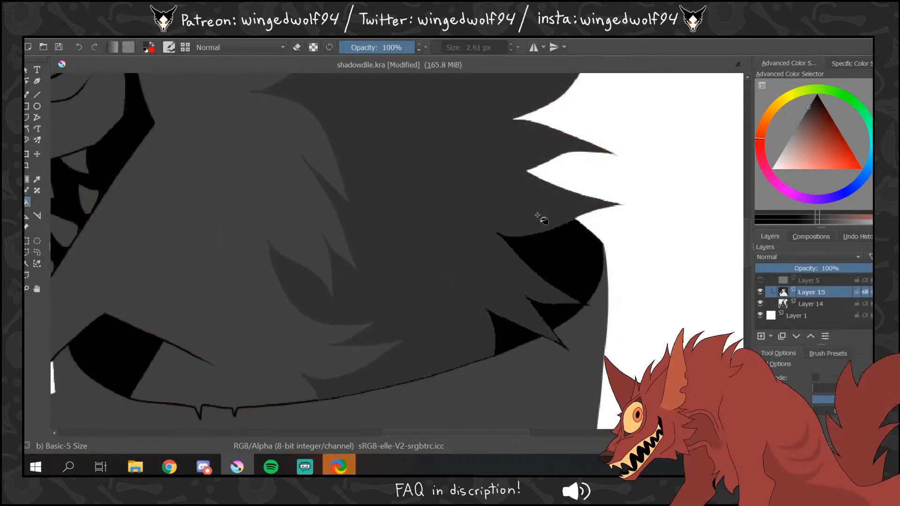
- Examine the filled mane up close and in the full figure with the sketch hidden
{"action": "left_click", "coordinate": [27, 94]}
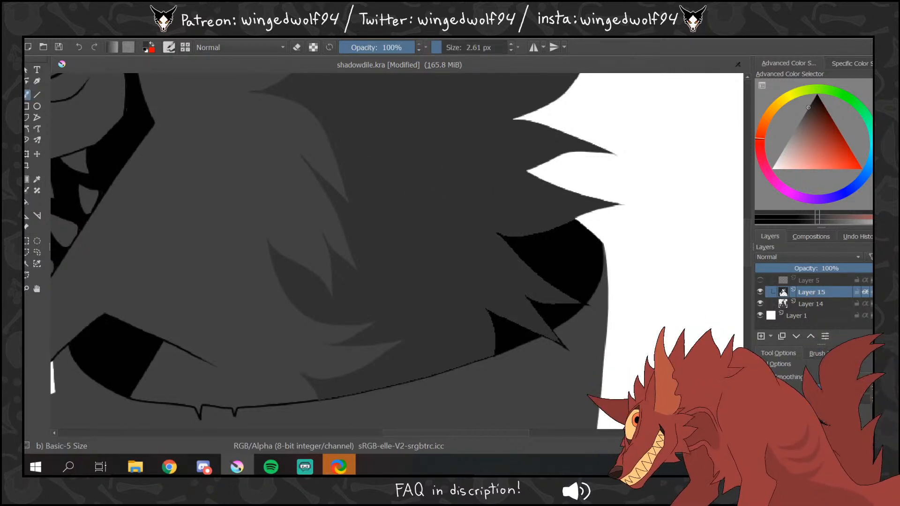
{"action": "scroll", "coordinate": [747, 243], "scroll_direction": "up", "scroll_amount": 5}
{"action": "scroll", "coordinate": [747, 243], "scroll_direction": "up", "scroll_amount": 4}
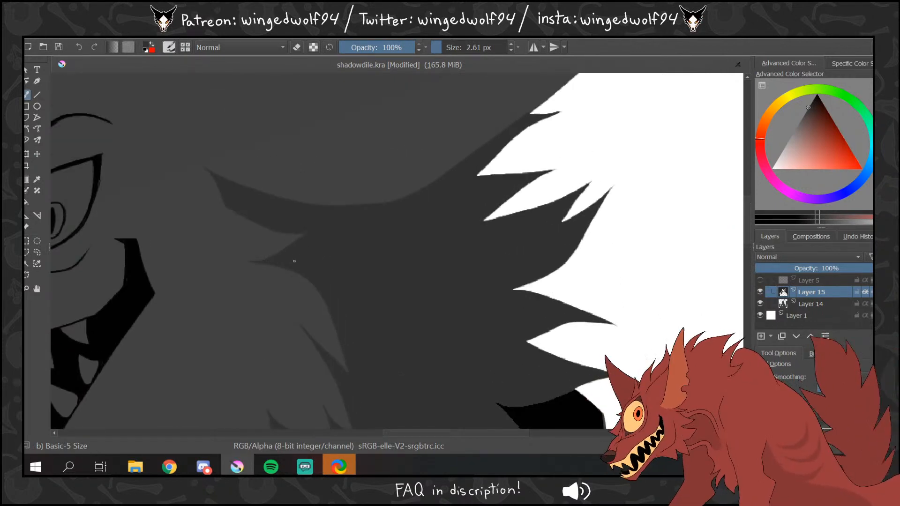
{"action": "left_click", "coordinate": [27, 289]}
{"action": "left_click", "coordinate": [364, 219]}
{"action": "left_click", "coordinate": [376, 217]}
{"action": "left_click", "coordinate": [378, 215]}
{"action": "left_click", "coordinate": [382, 214]}
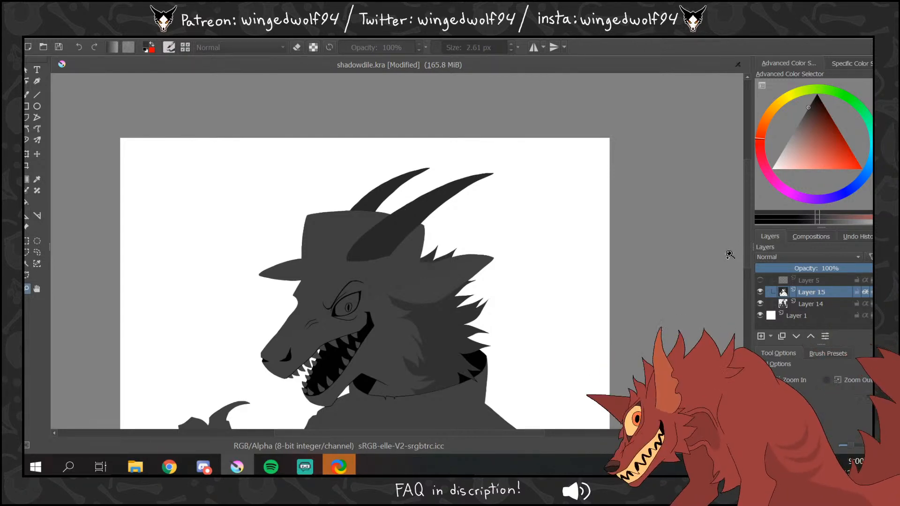
{"action": "scroll", "coordinate": [741, 260], "scroll_direction": "down", "scroll_amount": 5}
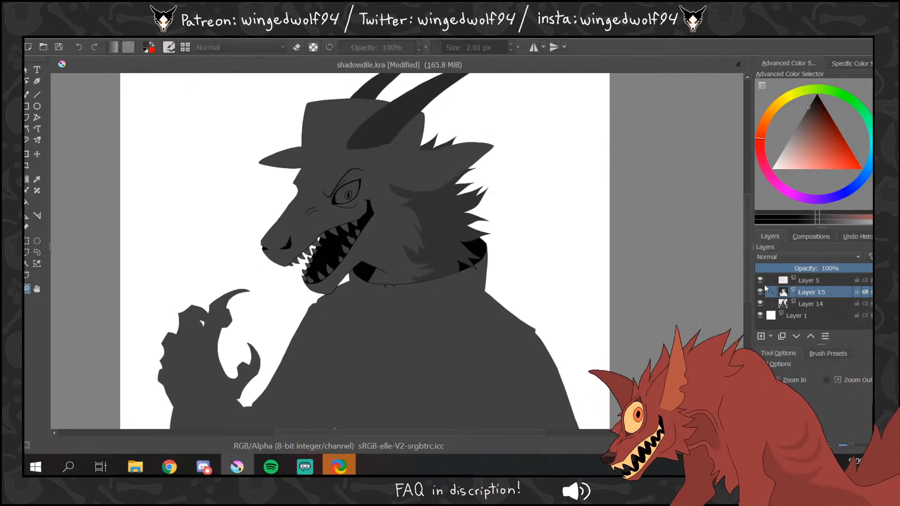
- Show the Layer 5 sketch again and choose a near-black grey for the jacket
{"action": "left_click", "coordinate": [760, 280]}
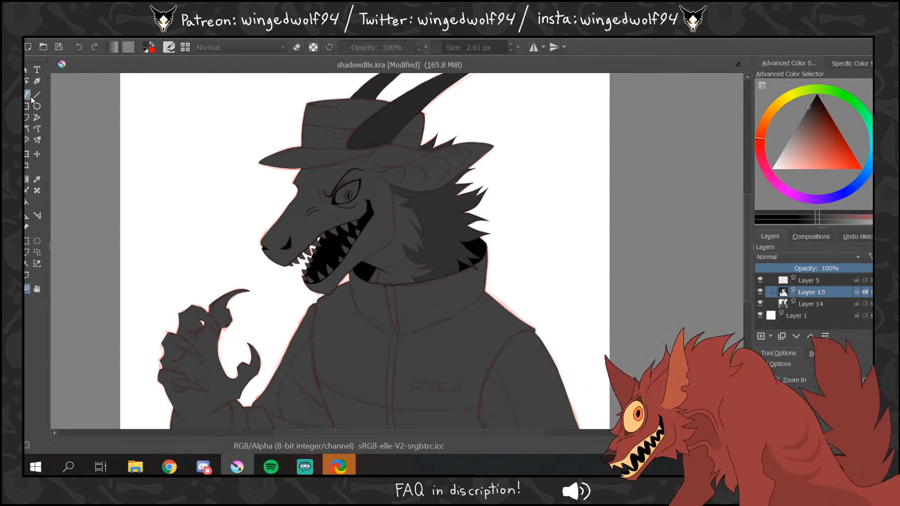
{"action": "key", "text": "b"}
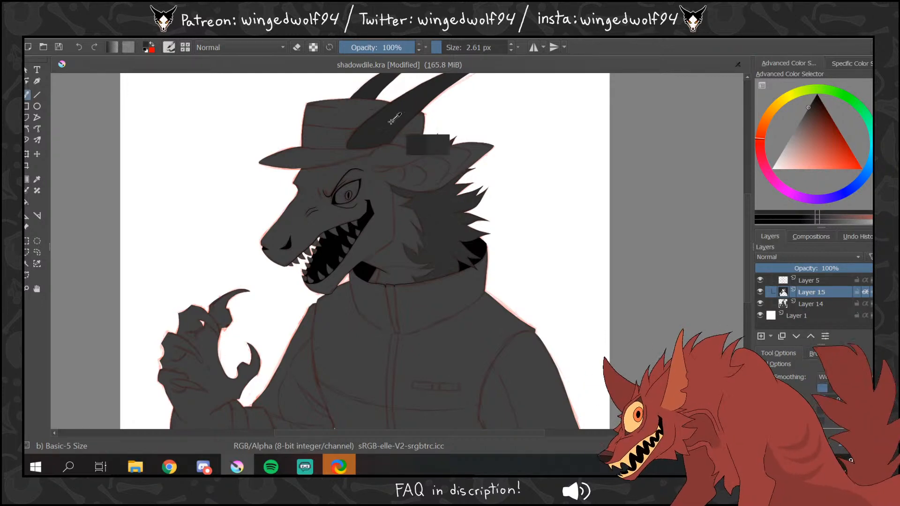
{"action": "left_click", "coordinate": [813, 103]}
{"action": "left_click_drag", "start_coordinate": [810, 103], "coordinate": [807, 100]}
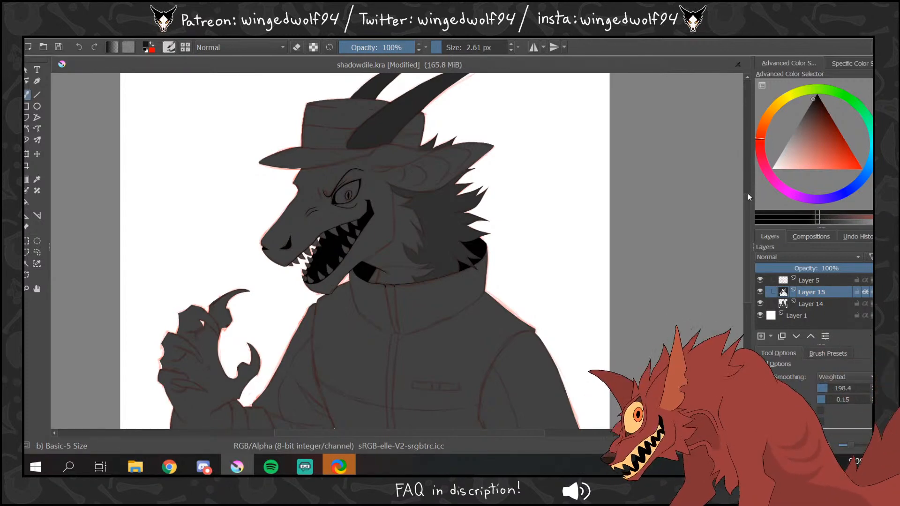
- Merge Layer 15 down into Layer 14 and add a new clipped layer above it
{"action": "scroll", "coordinate": [748, 193], "scroll_direction": "down", "scroll_amount": 2}
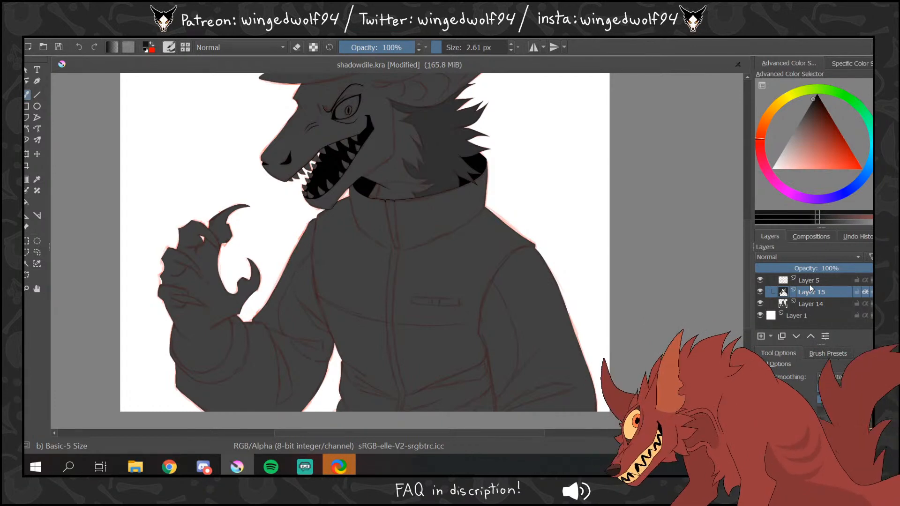
{"action": "key", "text": "ctrl+e"}
{"action": "key", "text": "Insert"}
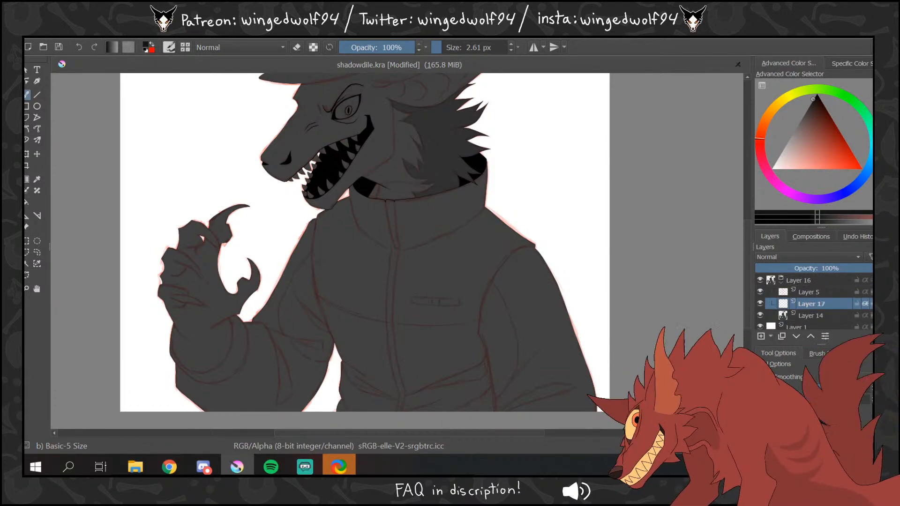
- Outline the jacket collar on both sides of the zipper strip and fill both collar sections with near-black
{"action": "left_click", "coordinate": [27, 288]}
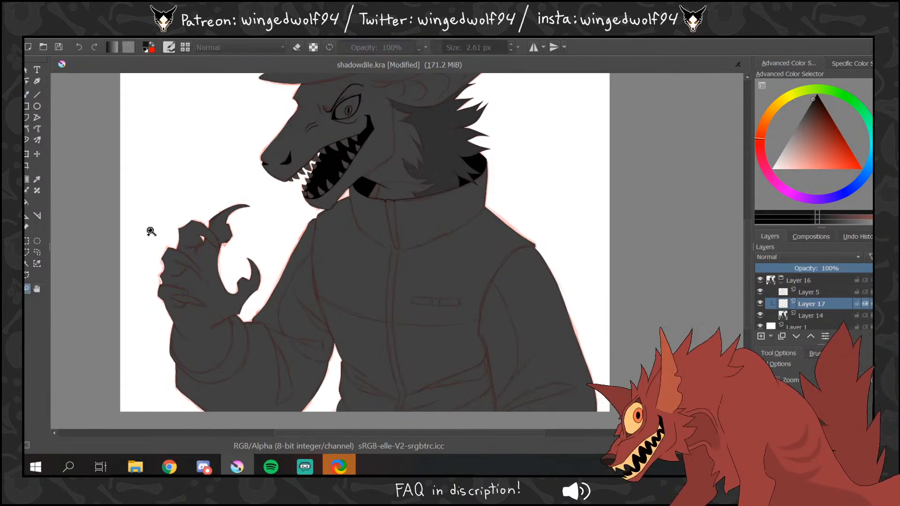
{"action": "left_click_drag", "start_coordinate": [319, 150], "coordinate": [624, 256]}
{"action": "left_click", "coordinate": [27, 94]}
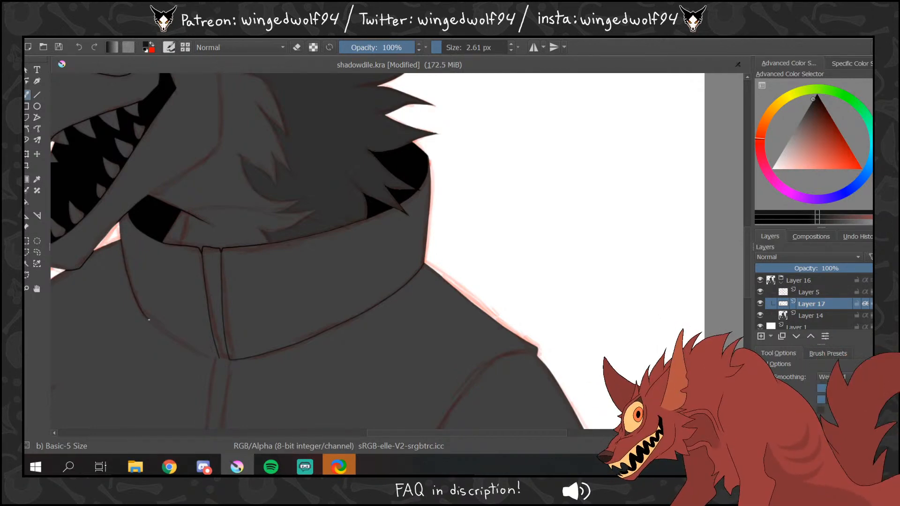
{"action": "left_click", "coordinate": [28, 202]}
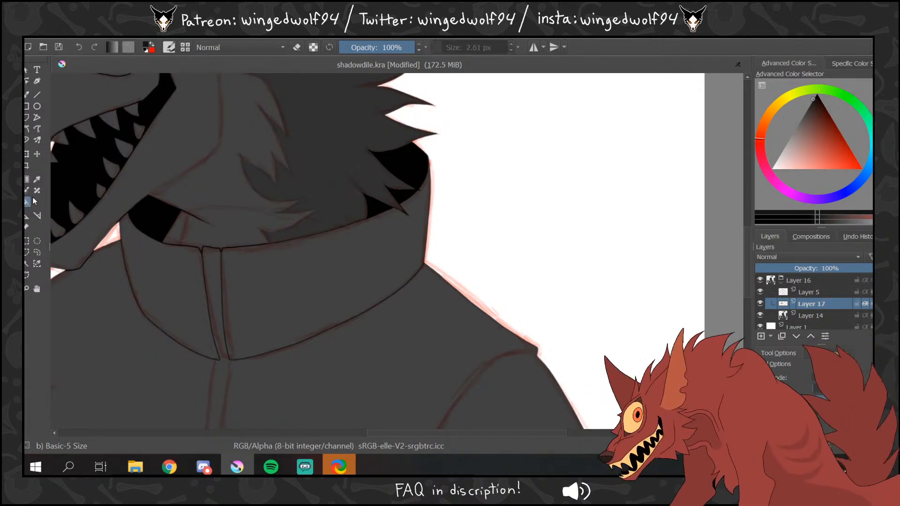
{"action": "left_click", "coordinate": [220, 284]}
{"action": "left_click", "coordinate": [185, 286]}
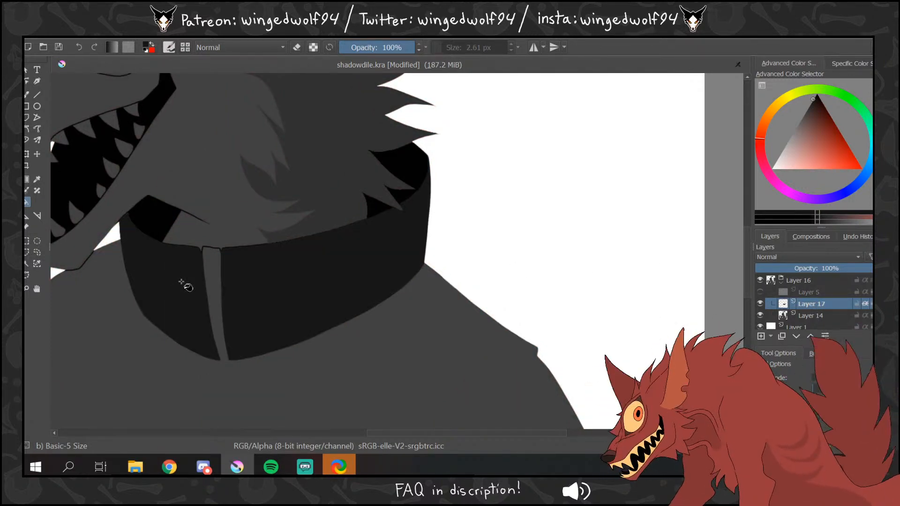
- Show the Layer 5 sketch and trace the jacket's upper chest panels on both sides of the zipper, up to the armhole seam
{"action": "left_click", "coordinate": [27, 289]}
{"action": "scroll", "coordinate": [359, 289], "scroll_direction": "down", "scroll_amount": 6}
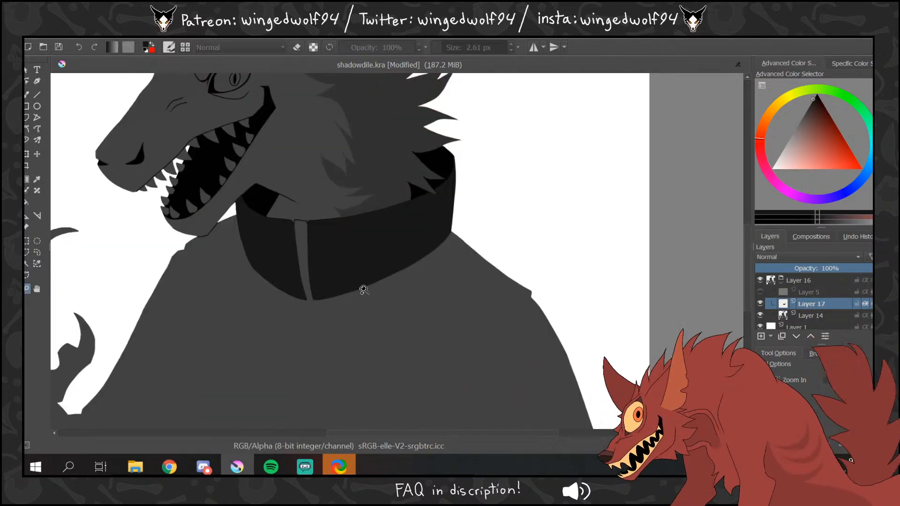
{"action": "left_click", "coordinate": [760, 292]}
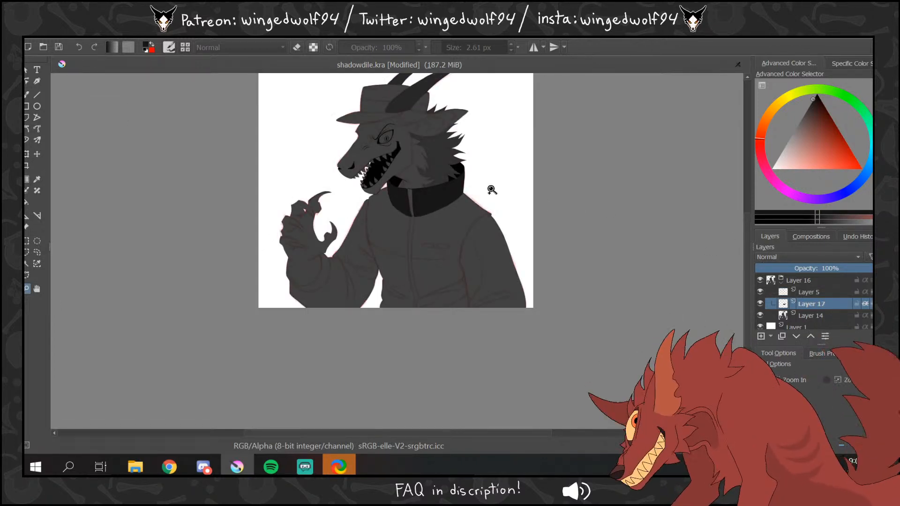
{"action": "mouse_move", "coordinate": [354, 173]}
{"action": "left_mouse_down"}
{"action": "mouse_move", "coordinate": [399, 211]}
{"action": "mouse_move", "coordinate": [534, 271]}
{"action": "left_mouse_up"}
{"action": "left_click", "coordinate": [27, 95]}
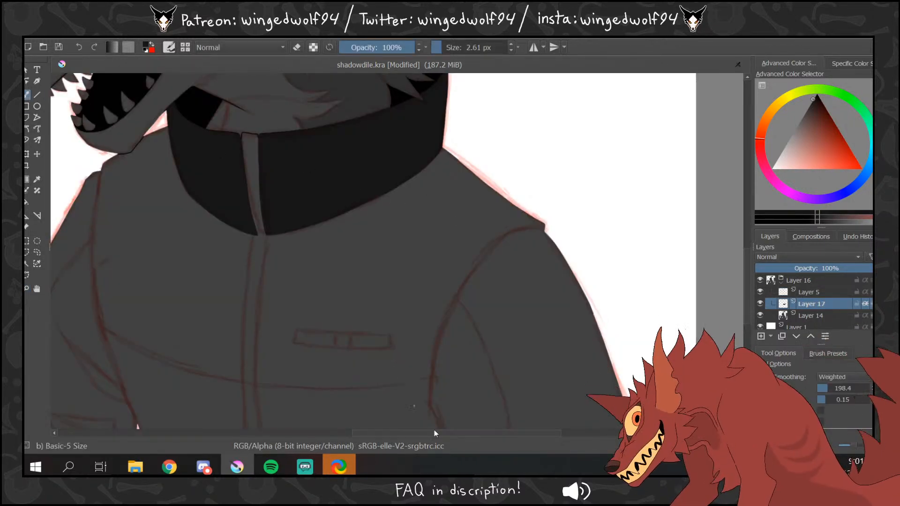
{"action": "left_click_drag", "start_coordinate": [434, 429], "coordinate": [395, 430]}
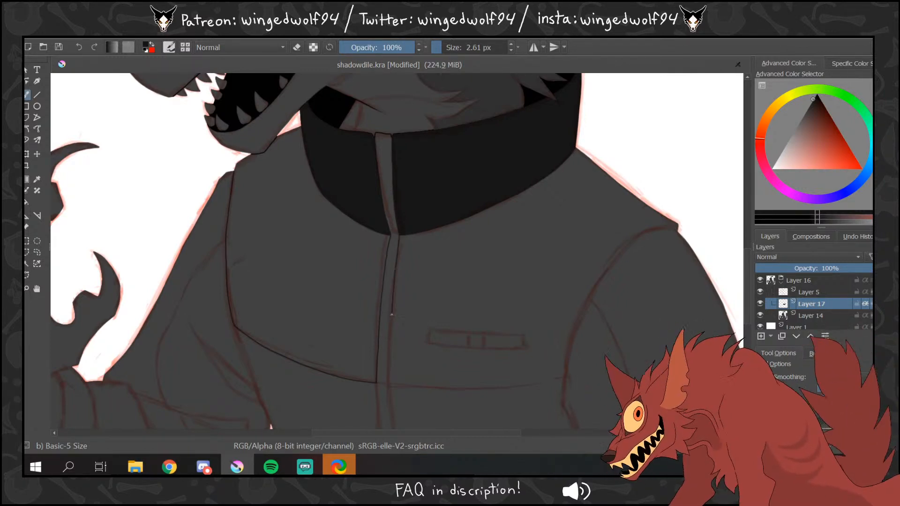
{"action": "left_click_drag", "start_coordinate": [429, 435], "coordinate": [485, 435]}
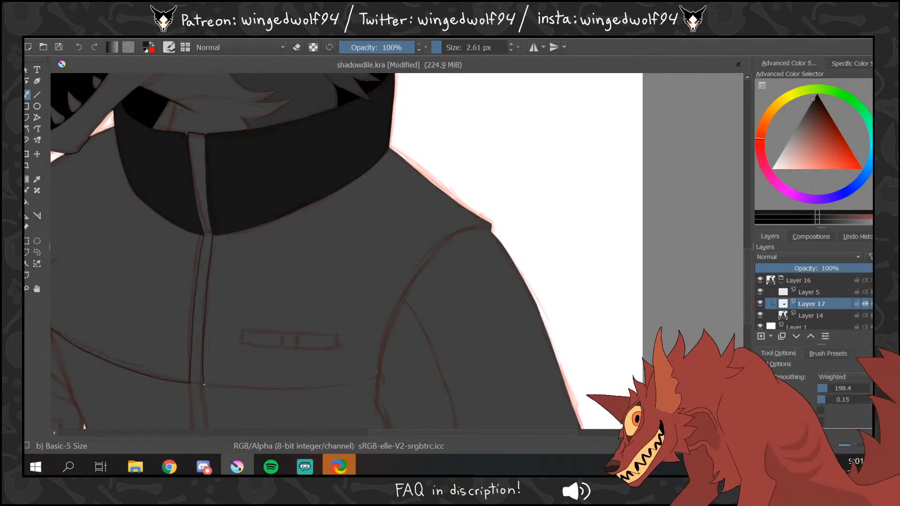
{"action": "left_click_drag", "start_coordinate": [323, 387], "coordinate": [379, 376]}
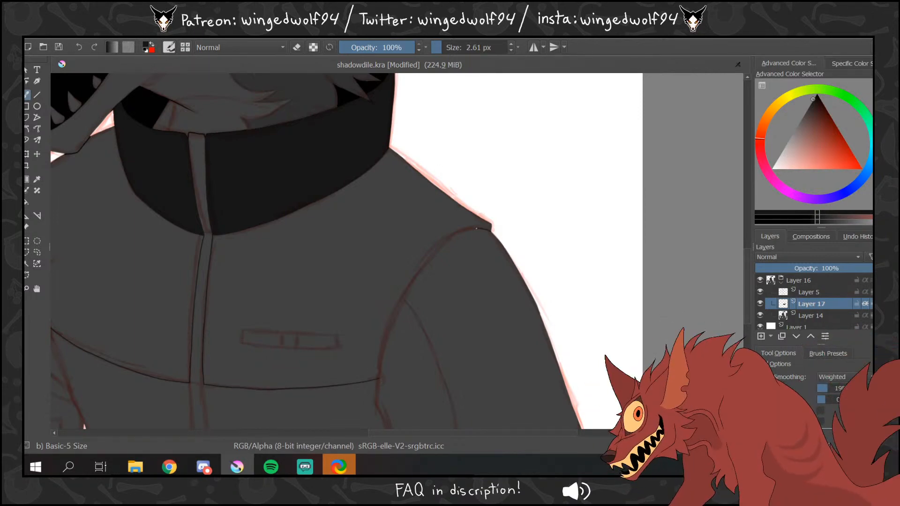
{"action": "mouse_move", "coordinate": [491, 230]}
{"action": "left_mouse_down"}
{"action": "mouse_move", "coordinate": [399, 310]}
{"action": "mouse_move", "coordinate": [381, 368]}
{"action": "left_mouse_up"}
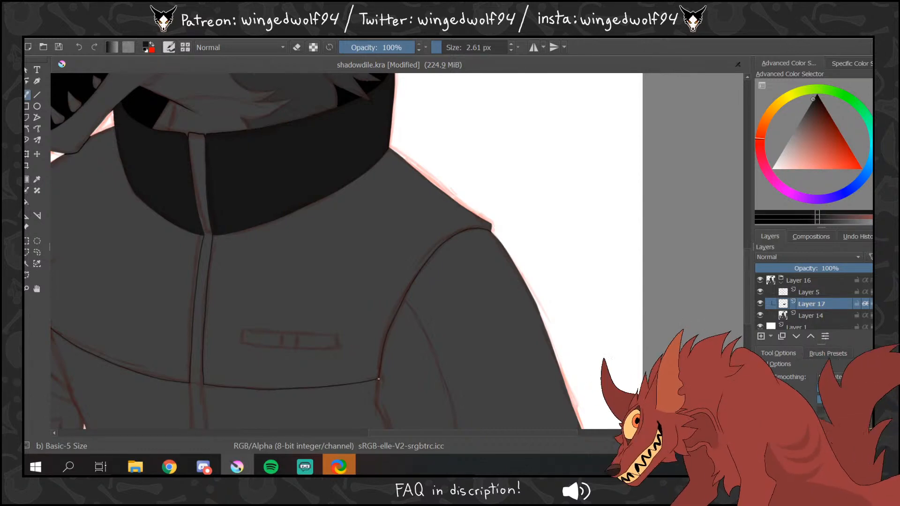
- Outline the chest pocket strip, hide the sketch, and fill both chest panels around it with near-black
{"action": "mouse_move", "coordinate": [242, 332]}
{"action": "left_mouse_down"}
{"action": "mouse_move", "coordinate": [256, 345]}
{"action": "mouse_move", "coordinate": [335, 335]}
{"action": "left_mouse_up"}
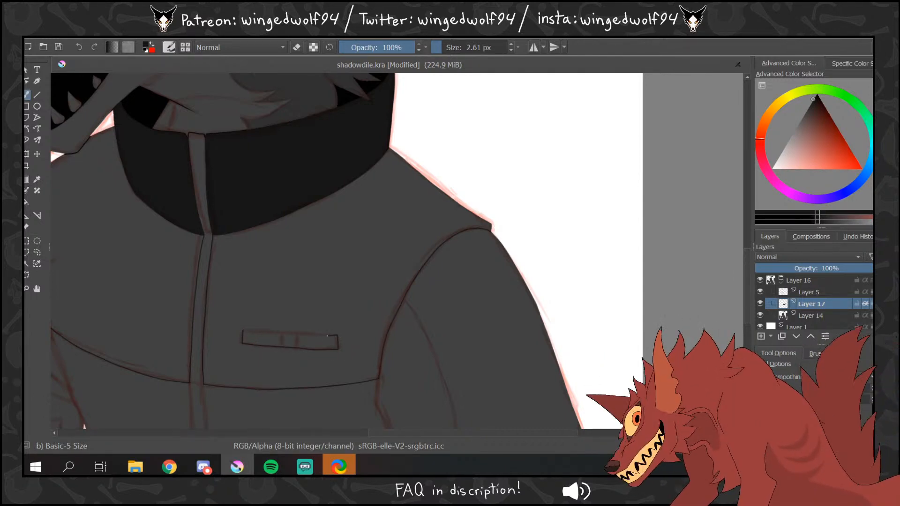
{"action": "left_click", "coordinate": [27, 202]}
{"action": "left_click", "coordinate": [760, 292]}
{"action": "left_click", "coordinate": [389, 253]}
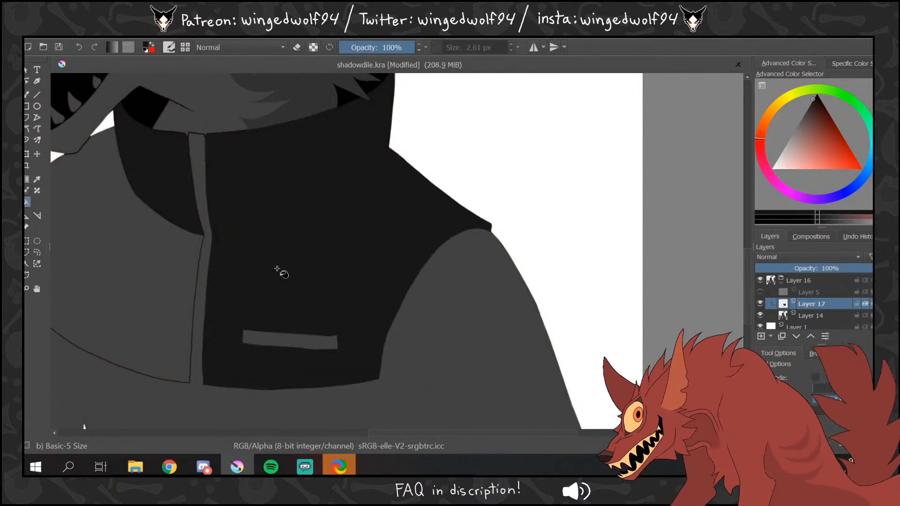
{"action": "left_click", "coordinate": [177, 268]}
- Trace a curved panel along the inner side of the lowered arm's sleeve and fill it with near-black
{"action": "left_click", "coordinate": [27, 288]}
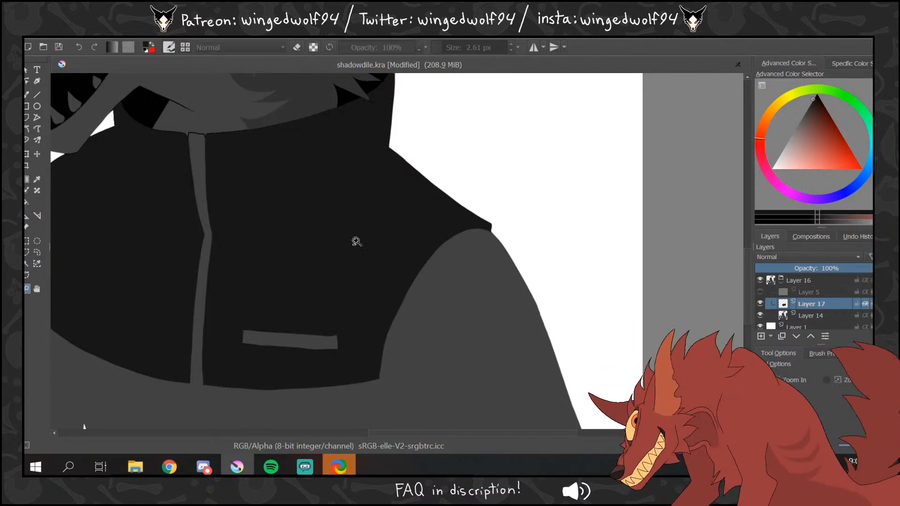
{"action": "left_click", "coordinate": [361, 241], "text": "ctrl"}
{"action": "left_click", "coordinate": [369, 242], "text": "ctrl"}
{"action": "left_click", "coordinate": [371, 242], "text": "ctrl"}
{"action": "left_click", "coordinate": [760, 292]}
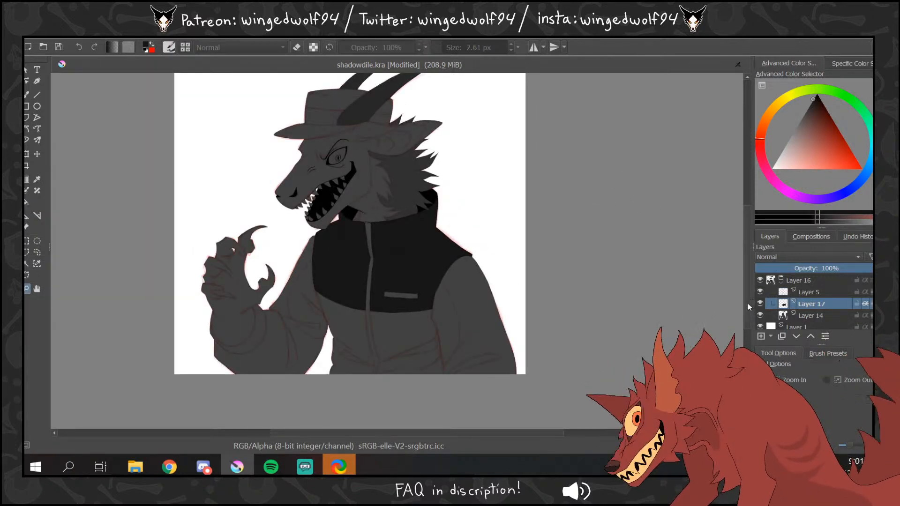
{"action": "left_click_drag", "start_coordinate": [396, 251], "coordinate": [527, 374]}
{"action": "key", "text": "b"}
{"action": "left_click_drag", "start_coordinate": [314, 240], "coordinate": [341, 377]}
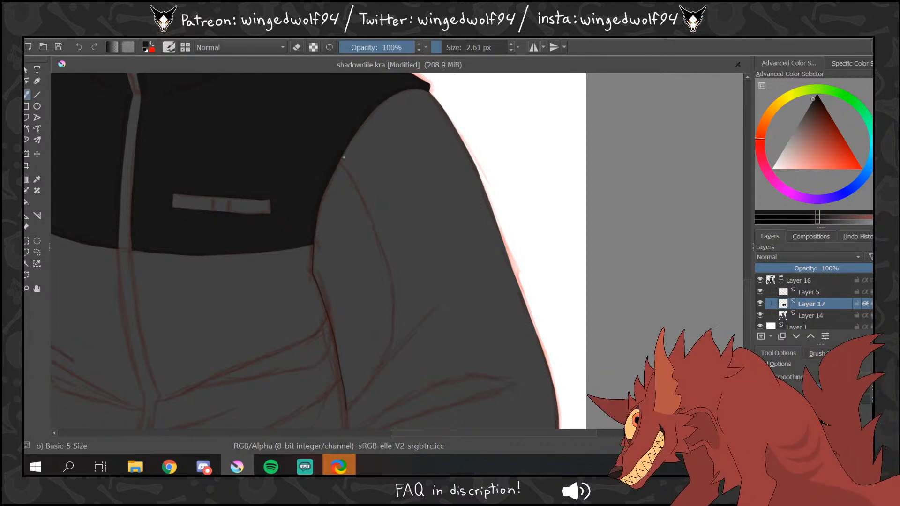
{"action": "mouse_move", "coordinate": [339, 164]}
{"action": "left_mouse_down"}
{"action": "mouse_move", "coordinate": [370, 212]}
{"action": "mouse_move", "coordinate": [395, 295]}
{"action": "mouse_move", "coordinate": [388, 351]}
{"action": "mouse_move", "coordinate": [347, 411]}
{"action": "left_mouse_up"}
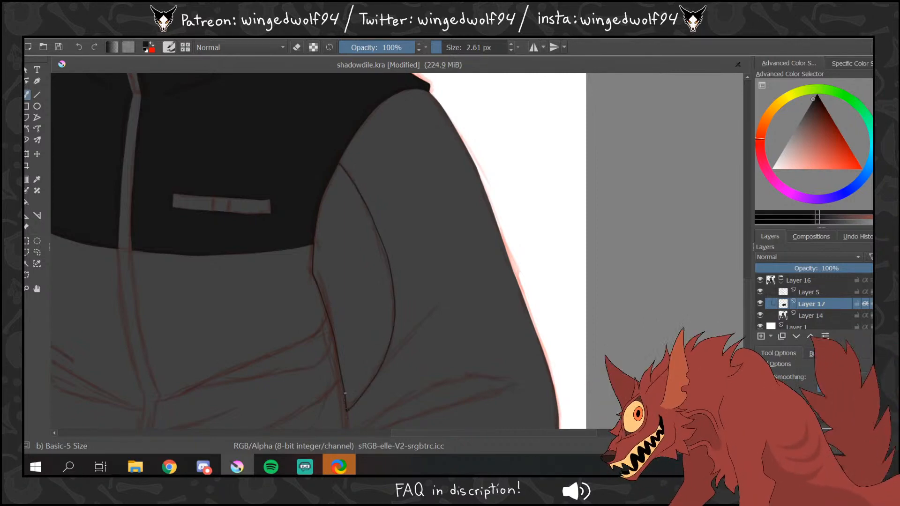
{"action": "left_click", "coordinate": [27, 201]}
{"action": "left_click", "coordinate": [760, 292]}
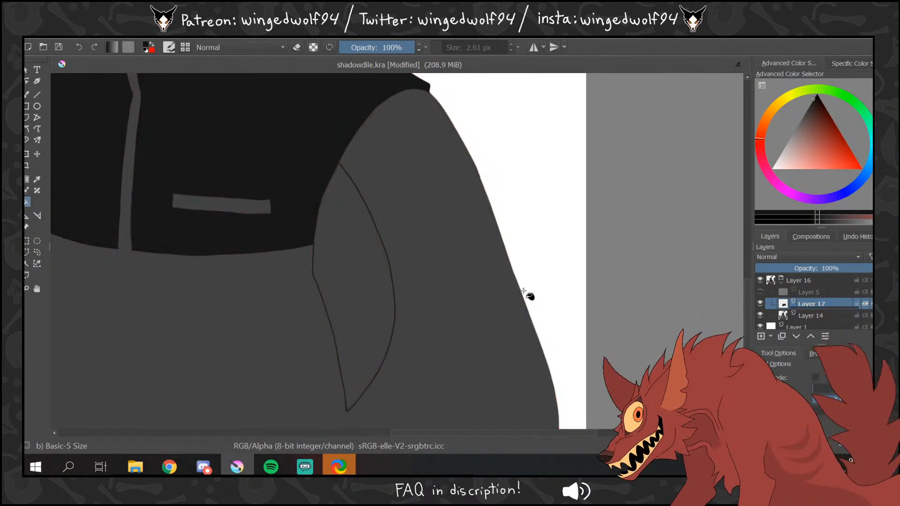
{"action": "left_click", "coordinate": [357, 289]}
- Trace the rounded inner panel of the raised arm's upper sleeve against the torso and fill it with near-black
{"action": "left_click", "coordinate": [760, 291]}
{"action": "left_click_drag", "start_coordinate": [522, 433], "coordinate": [433, 433]}
{"action": "left_click", "coordinate": [27, 94]}
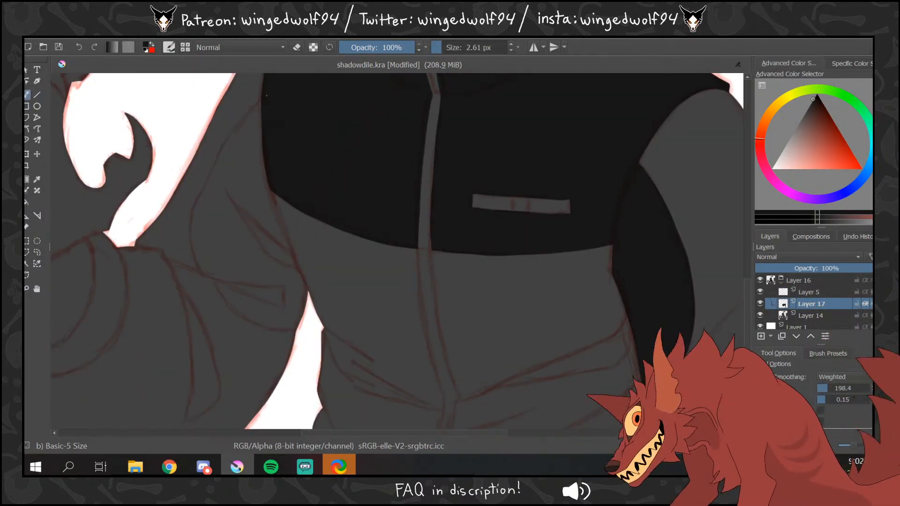
{"action": "mouse_move", "coordinate": [261, 101]}
{"action": "left_mouse_down"}
{"action": "mouse_move", "coordinate": [205, 180]}
{"action": "mouse_move", "coordinate": [191, 239]}
{"action": "mouse_move", "coordinate": [201, 274]}
{"action": "mouse_move", "coordinate": [241, 319]}
{"action": "mouse_move", "coordinate": [281, 330]}
{"action": "left_mouse_up"}
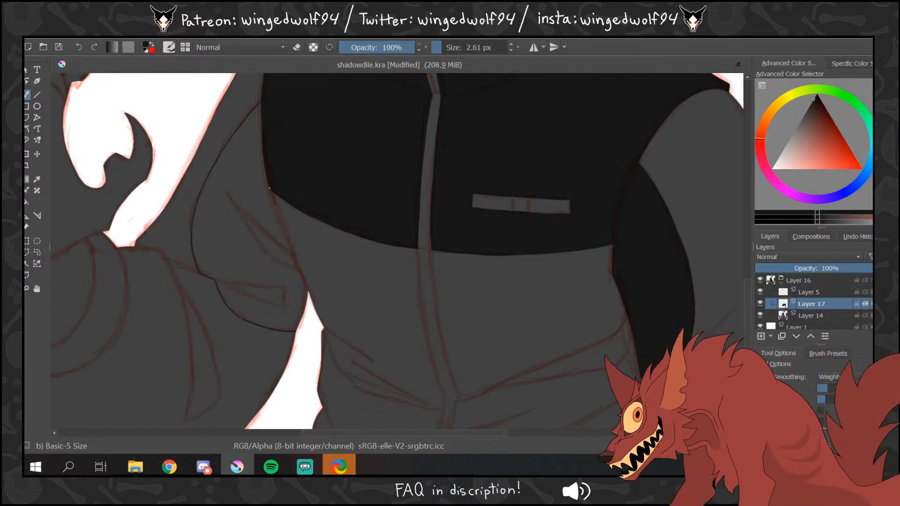
{"action": "left_click_drag", "start_coordinate": [274, 197], "coordinate": [303, 277]}
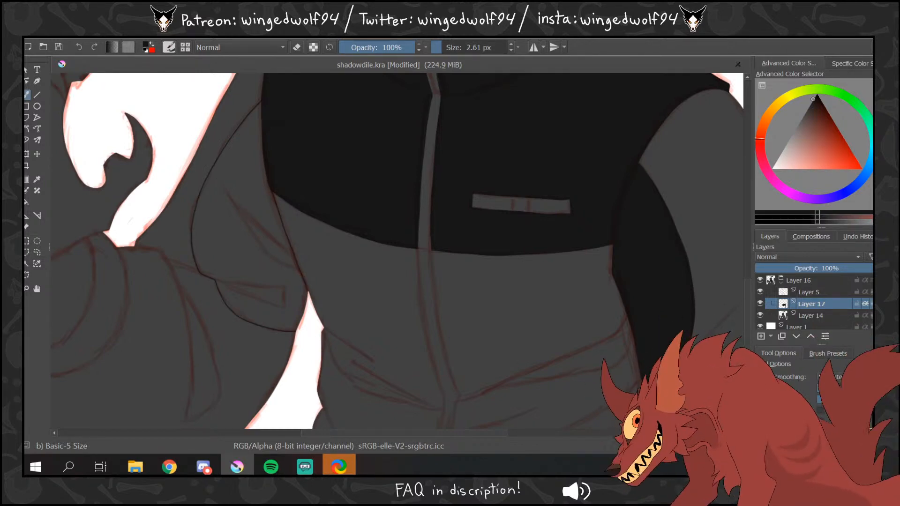
{"action": "left_click", "coordinate": [27, 202]}
{"action": "left_click", "coordinate": [761, 292]}
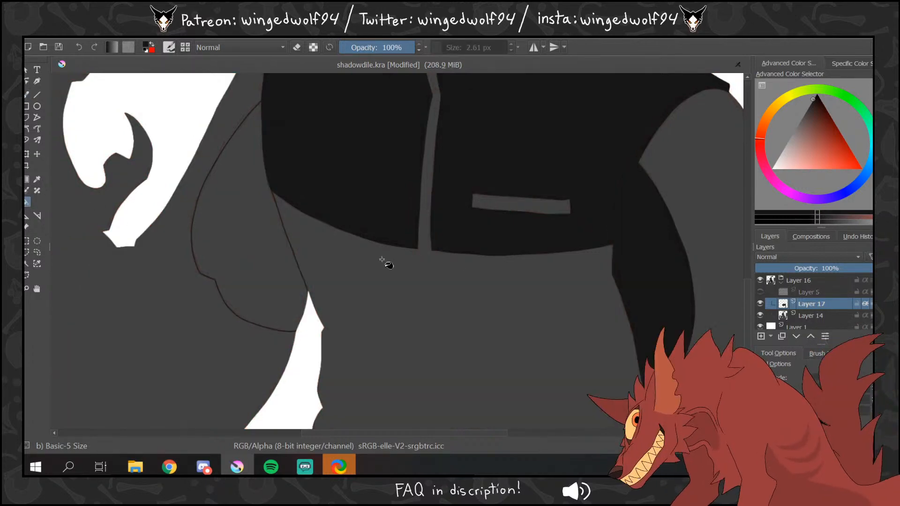
{"action": "left_click", "coordinate": [249, 212]}
- Outline the crescent-shaped cuff around the raised arm's wrist and fill it with near-black
{"action": "left_click", "coordinate": [28, 288]}
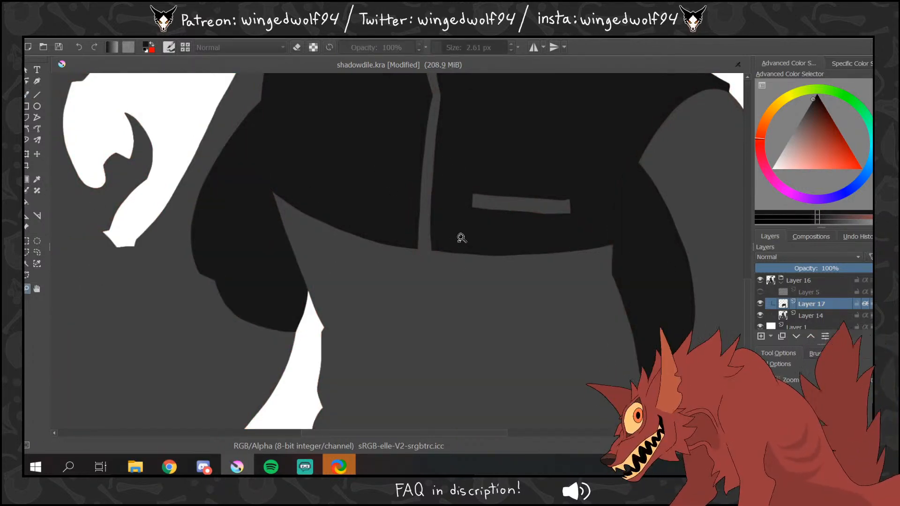
{"action": "left_click", "coordinate": [463, 237], "text": "ctrl"}
{"action": "left_click", "coordinate": [464, 237], "text": "ctrl"}
{"action": "left_click", "coordinate": [466, 237], "text": "ctrl"}
{"action": "left_click", "coordinate": [760, 292]}
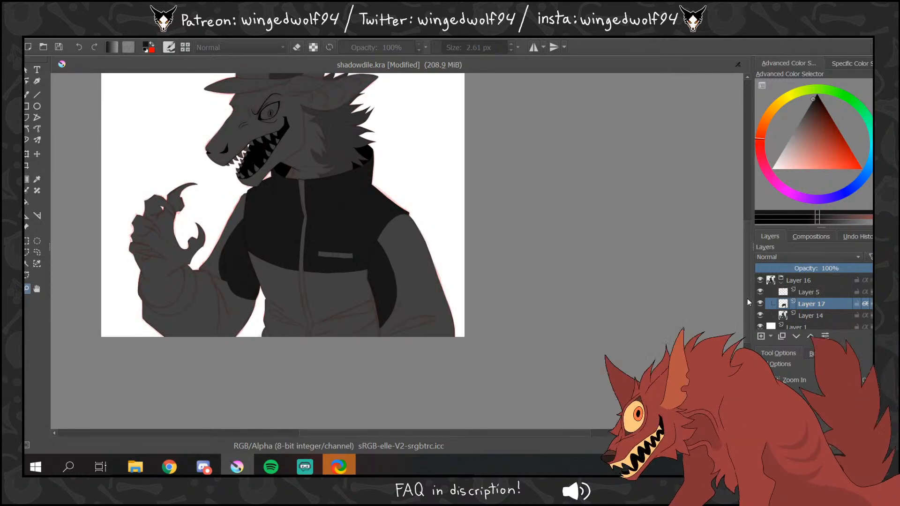
{"action": "left_click", "coordinate": [172, 255]}
{"action": "left_click", "coordinate": [28, 95]}
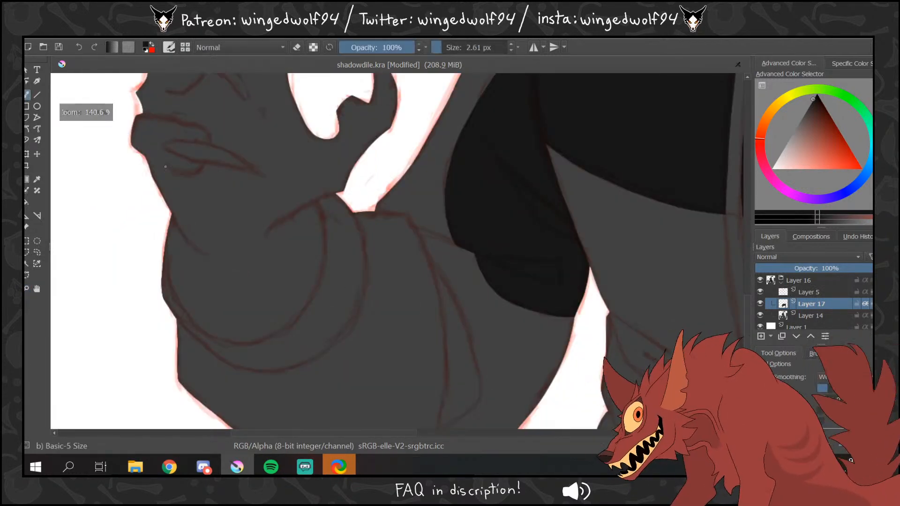
{"action": "mouse_move", "coordinate": [172, 217]}
{"action": "left_mouse_down"}
{"action": "mouse_move", "coordinate": [170, 262]}
{"action": "mouse_move", "coordinate": [184, 308]}
{"action": "mouse_move", "coordinate": [202, 326]}
{"action": "mouse_move", "coordinate": [239, 340]}
{"action": "mouse_move", "coordinate": [270, 333]}
{"action": "mouse_move", "coordinate": [315, 283]}
{"action": "mouse_move", "coordinate": [324, 252]}
{"action": "mouse_move", "coordinate": [315, 201]}
{"action": "left_mouse_up"}
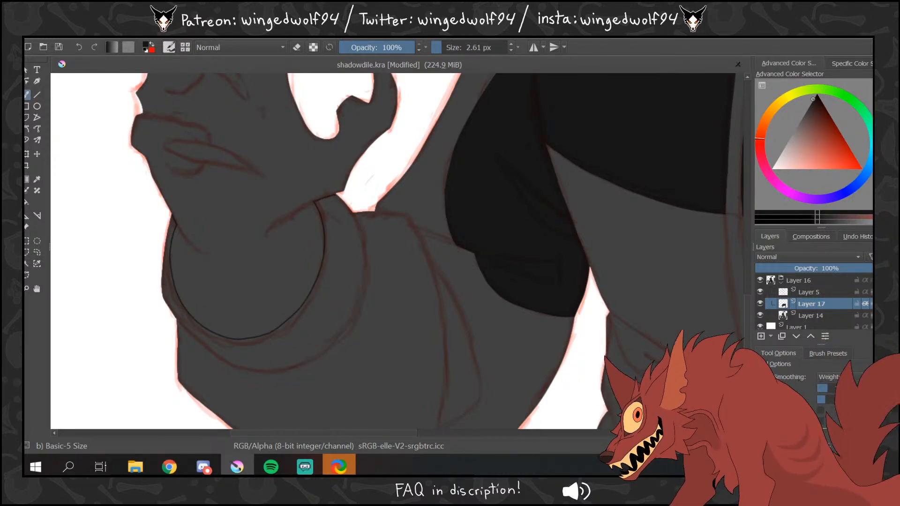
{"action": "mouse_move", "coordinate": [240, 369]}
{"action": "left_mouse_down"}
{"action": "mouse_move", "coordinate": [300, 361]}
{"action": "mouse_move", "coordinate": [347, 328]}
{"action": "mouse_move", "coordinate": [365, 268]}
{"action": "mouse_move", "coordinate": [350, 212]}
{"action": "left_mouse_up"}
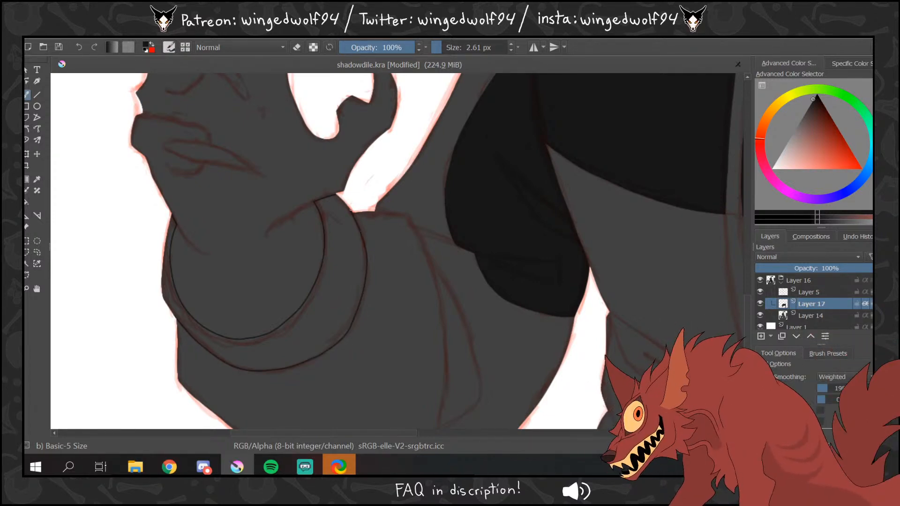
{"action": "left_click", "coordinate": [27, 202]}
{"action": "left_click", "coordinate": [760, 292]}
{"action": "left_click", "coordinate": [342, 295]}
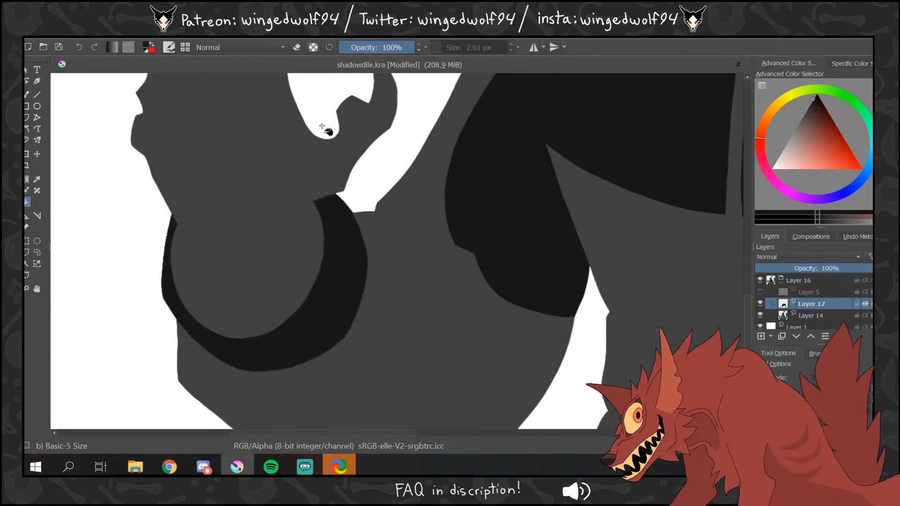
- Trace the front rim of the hat's flat top on both sides of the front horn and fill the top with near-black
{"action": "key", "text": "b"}
{"action": "left_click", "coordinate": [761, 292]}
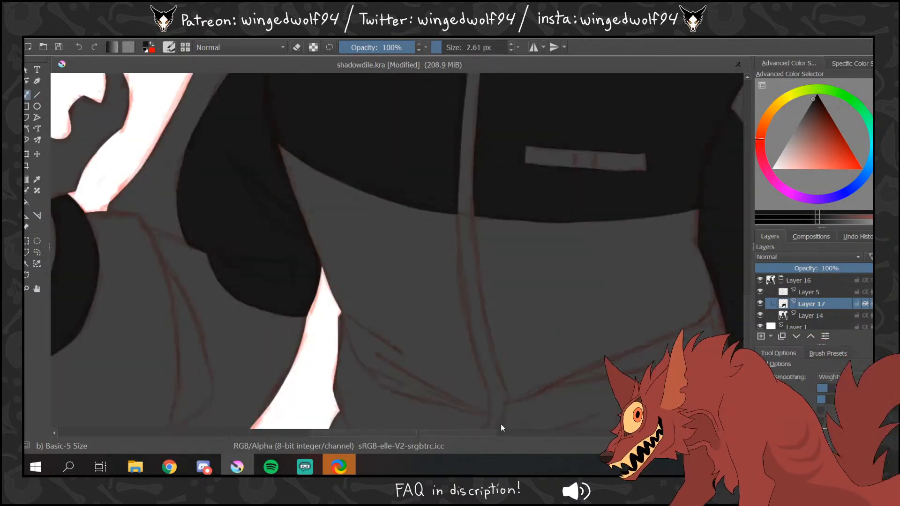
{"action": "left_click_drag", "start_coordinate": [396, 432], "coordinate": [501, 424]}
{"action": "left_click_drag", "start_coordinate": [569, 413], "coordinate": [462, 417]}
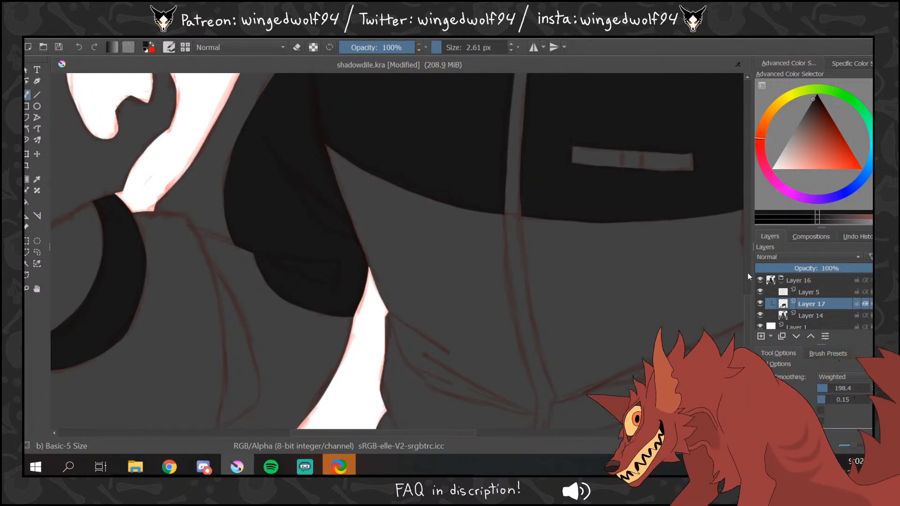
{"action": "left_click_drag", "start_coordinate": [747, 299], "coordinate": [748, 171]}
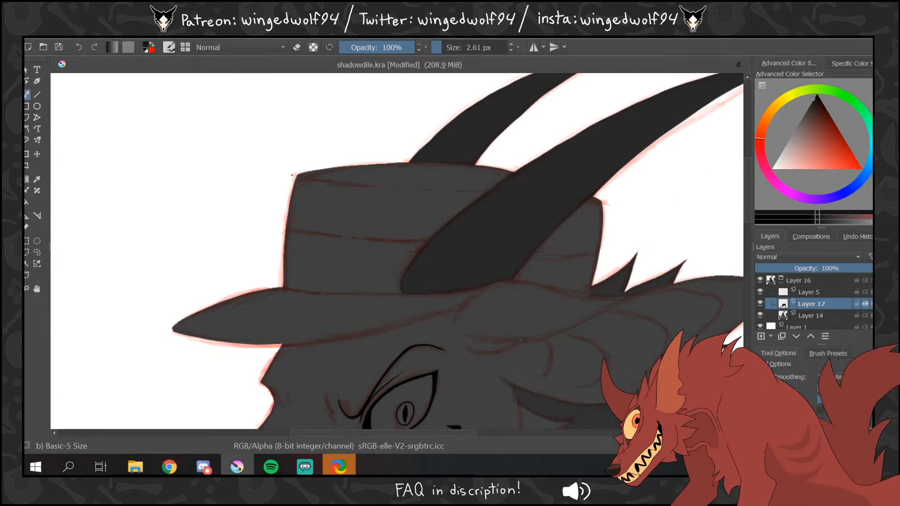
{"action": "left_click_drag", "start_coordinate": [296, 176], "coordinate": [478, 196]}
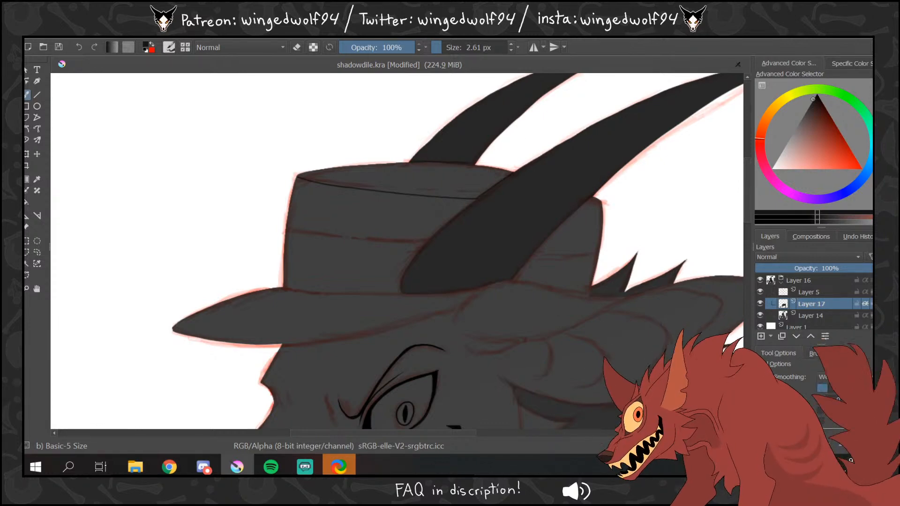
{"action": "scroll", "coordinate": [451, 162], "scroll_direction": "up", "scroll_amount": 3}
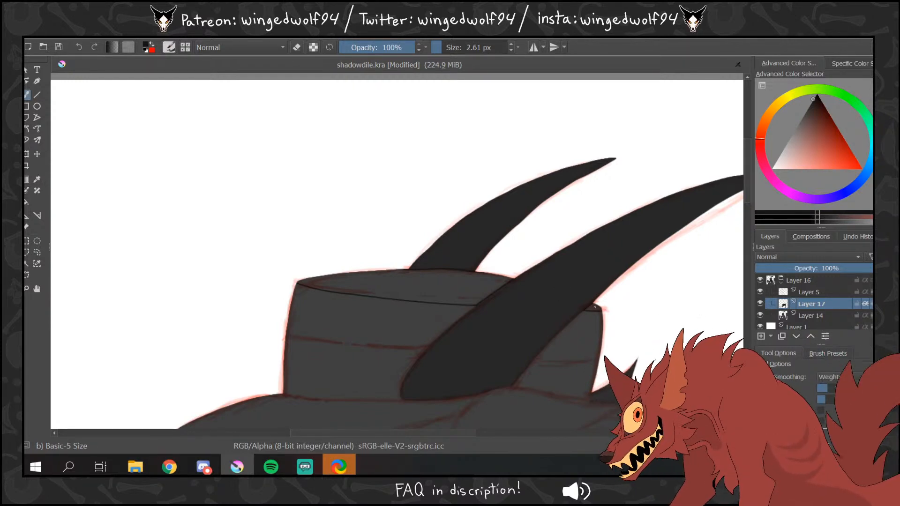
{"action": "left_click", "coordinate": [26, 202]}
{"action": "left_click", "coordinate": [760, 292]}
{"action": "left_click", "coordinate": [463, 291]}
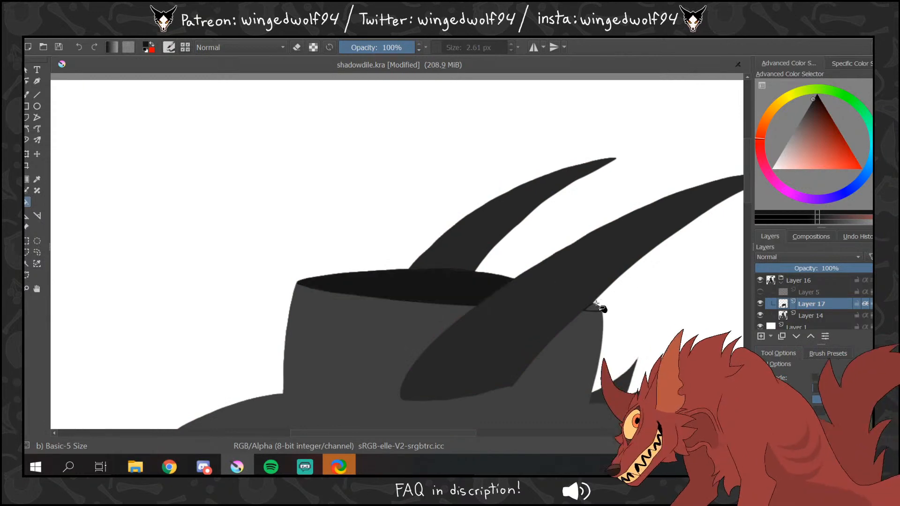
- Trace a shading line down the hat crown beside the front horn plus the brim's edge, and fill the crown's front and brim with near-black
{"action": "left_click", "coordinate": [28, 95]}
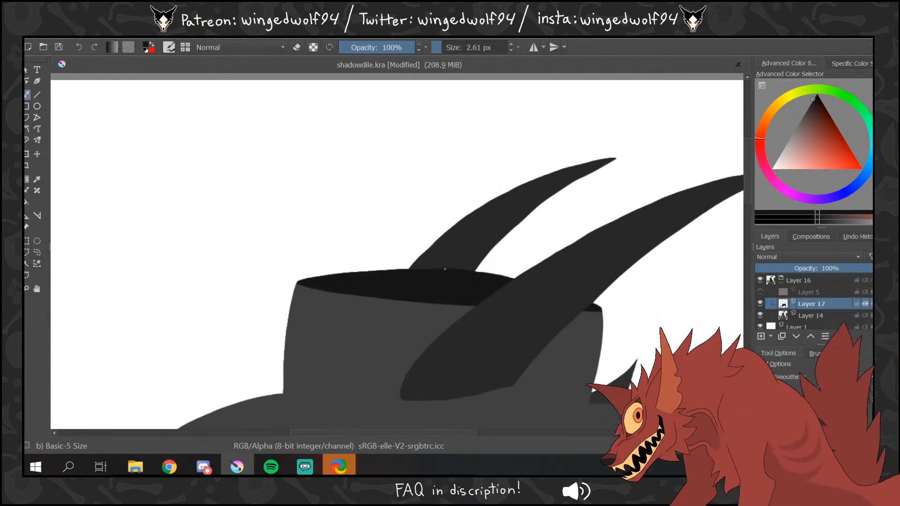
{"action": "left_click", "coordinate": [760, 292]}
{"action": "left_click_drag", "start_coordinate": [748, 179], "coordinate": [750, 193]}
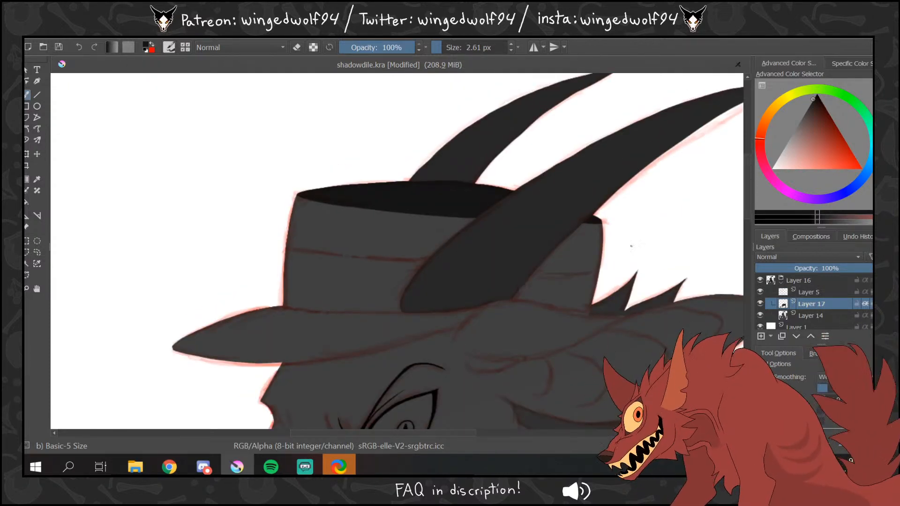
{"action": "left_click_drag", "start_coordinate": [447, 217], "coordinate": [430, 257]}
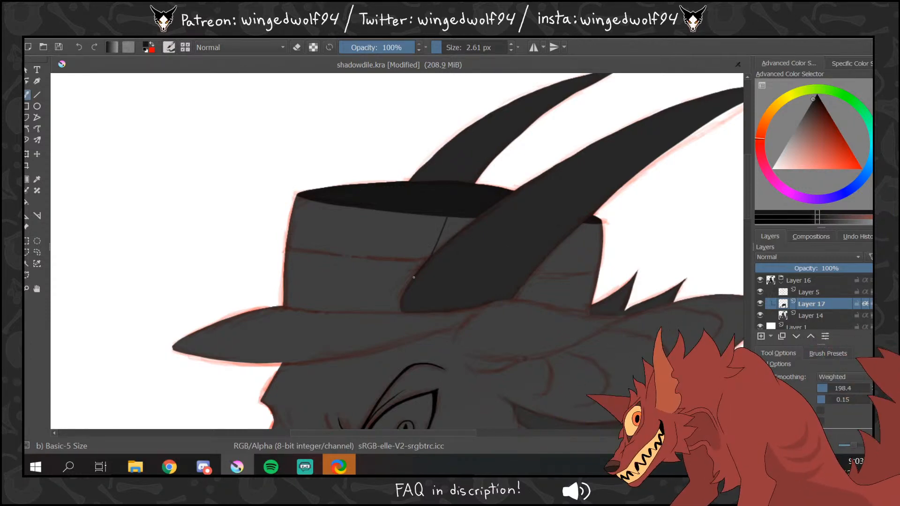
{"action": "left_click_drag", "start_coordinate": [428, 432], "coordinate": [466, 430]}
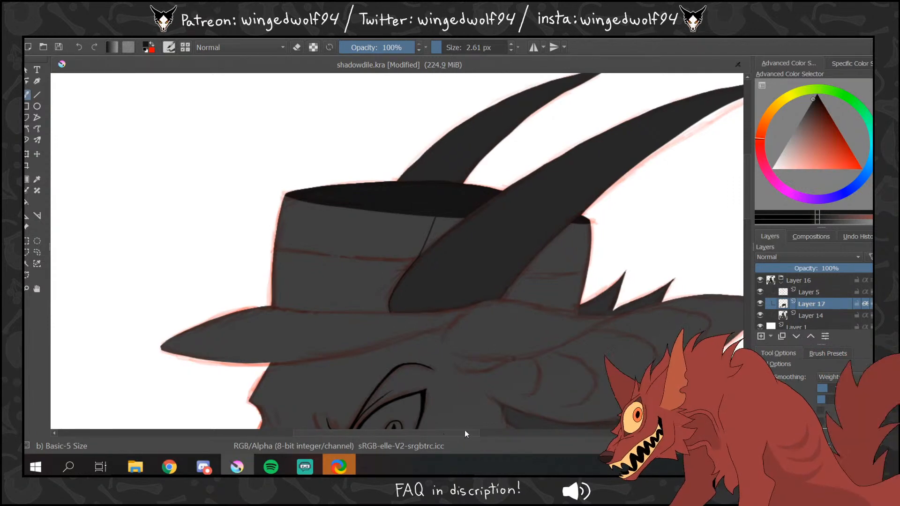
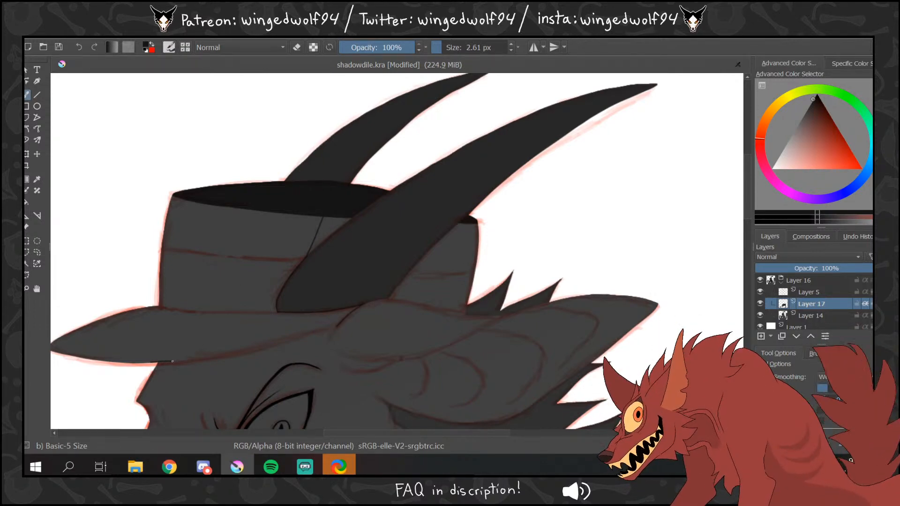
{"action": "left_click", "coordinate": [29, 202]}
{"action": "left_click", "coordinate": [760, 293]}
{"action": "left_click", "coordinate": [296, 245]}
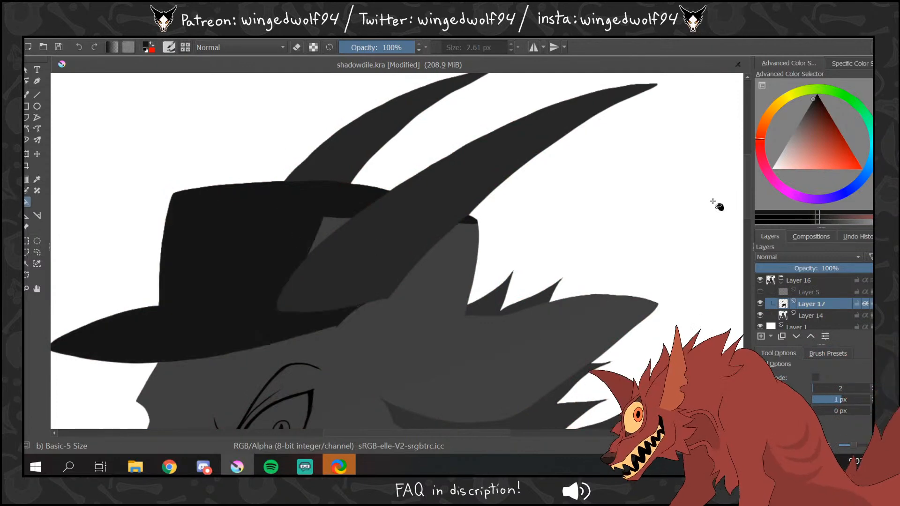
- Make Layer 14 active for filling and sample the front horn's dark grey as the painting colour
{"action": "left_click", "coordinate": [27, 94]}
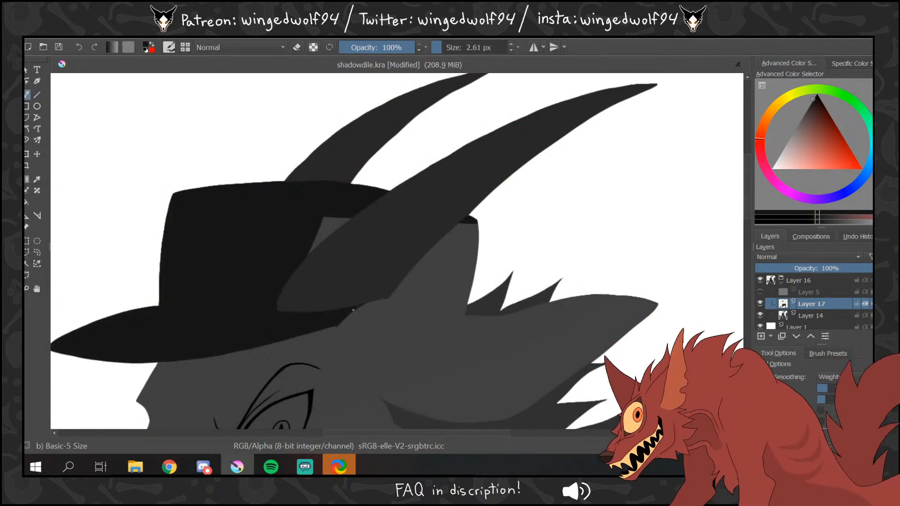
{"action": "left_click", "coordinate": [27, 289]}
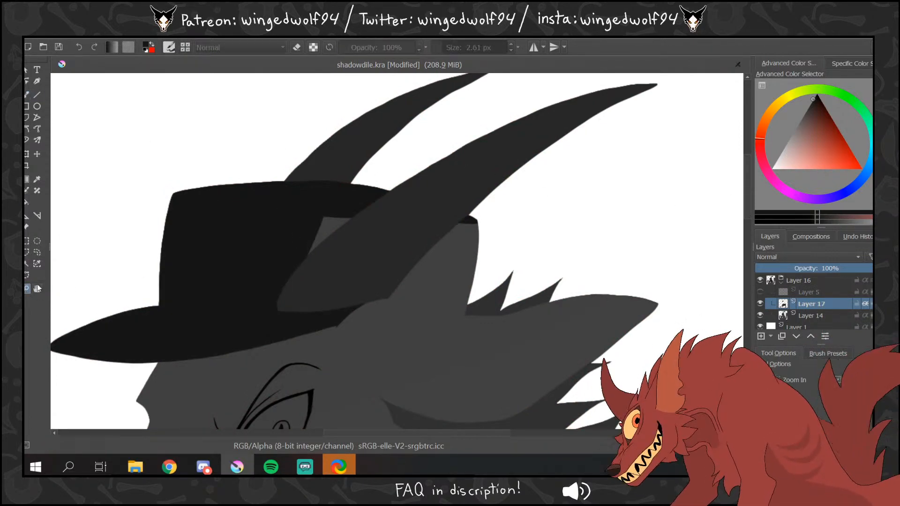
{"action": "right_click", "coordinate": [426, 298]}
{"action": "right_click", "coordinate": [434, 281]}
{"action": "right_click", "coordinate": [435, 280]}
{"action": "right_click", "coordinate": [401, 332]}
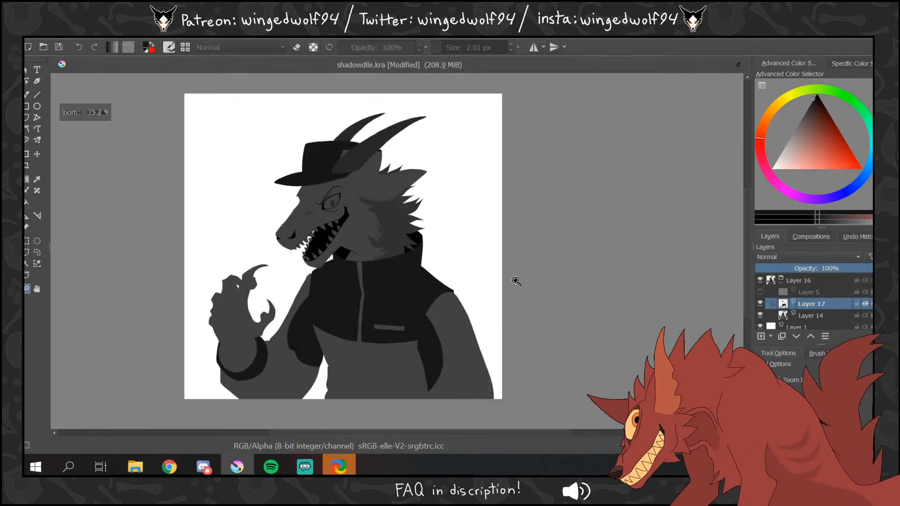
{"action": "left_click", "coordinate": [781, 318]}
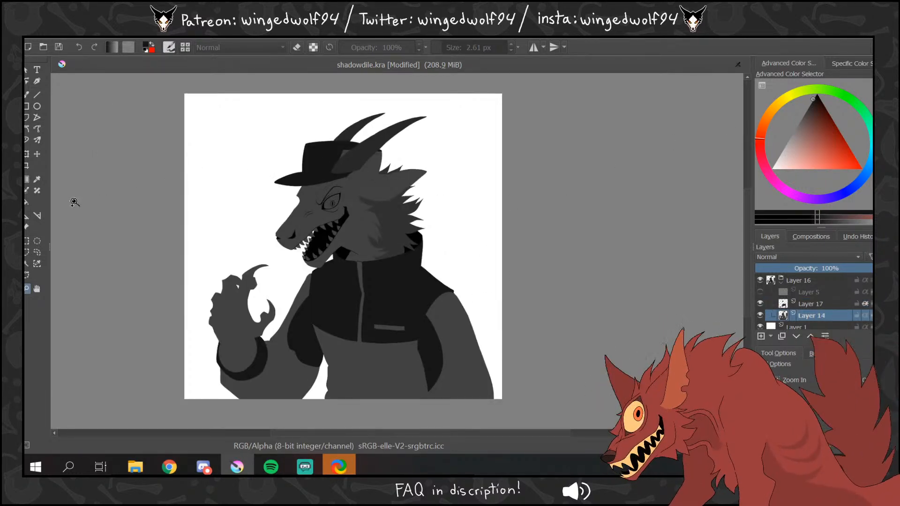
{"action": "left_click", "coordinate": [29, 201]}
{"action": "left_click", "coordinate": [360, 151], "text": "ctrl"}
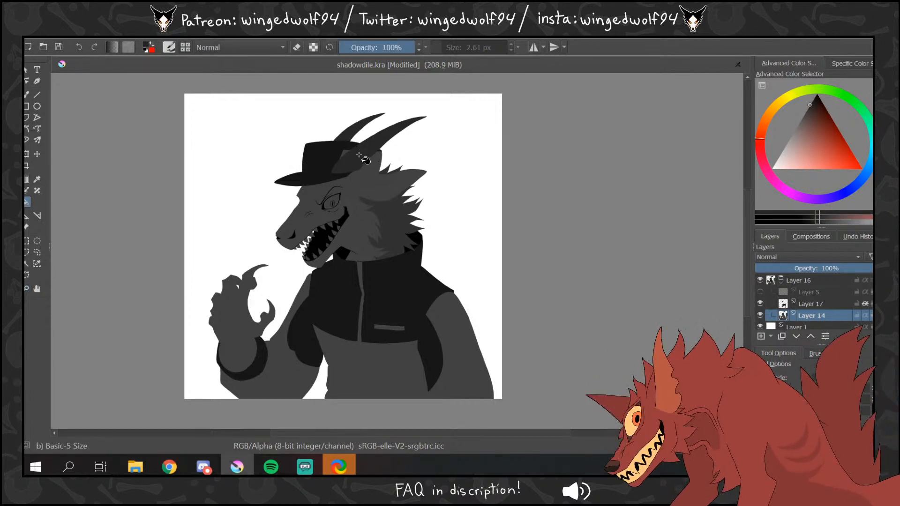
- Trace the zip strip's edges down the lower jacket and fill the jacket's lower body and both sleeves with the horn's dark grey
{"action": "left_click", "coordinate": [466, 313]}
{"action": "key", "text": "ctrl+z"}
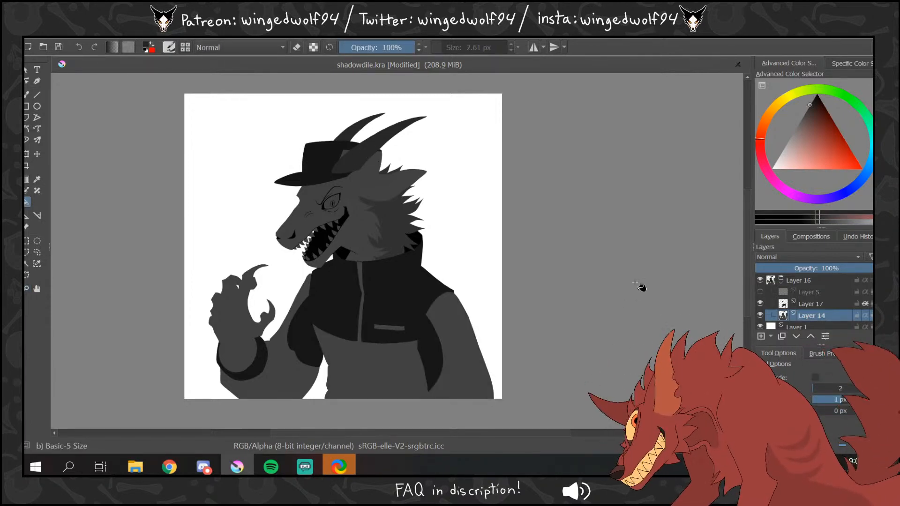
{"action": "left_click", "coordinate": [26, 289]}
{"action": "left_click", "coordinate": [187, 159]}
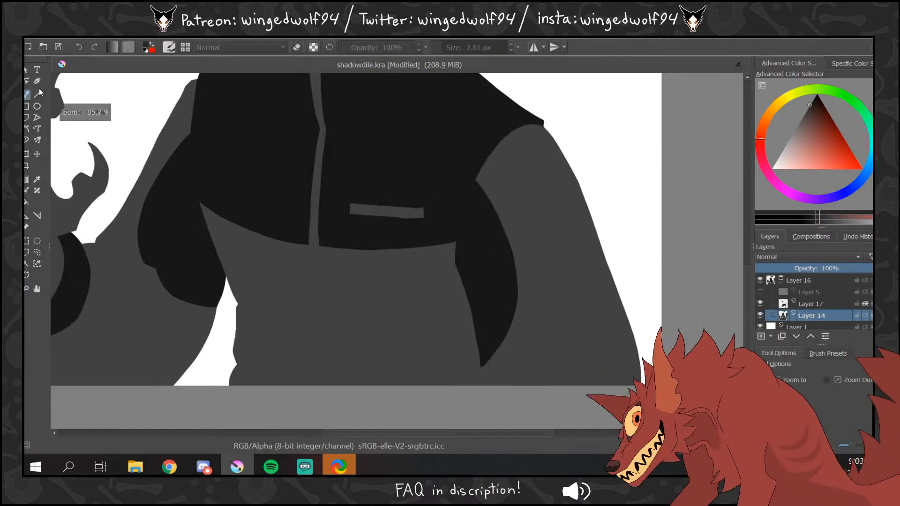
{"action": "left_click", "coordinate": [761, 292]}
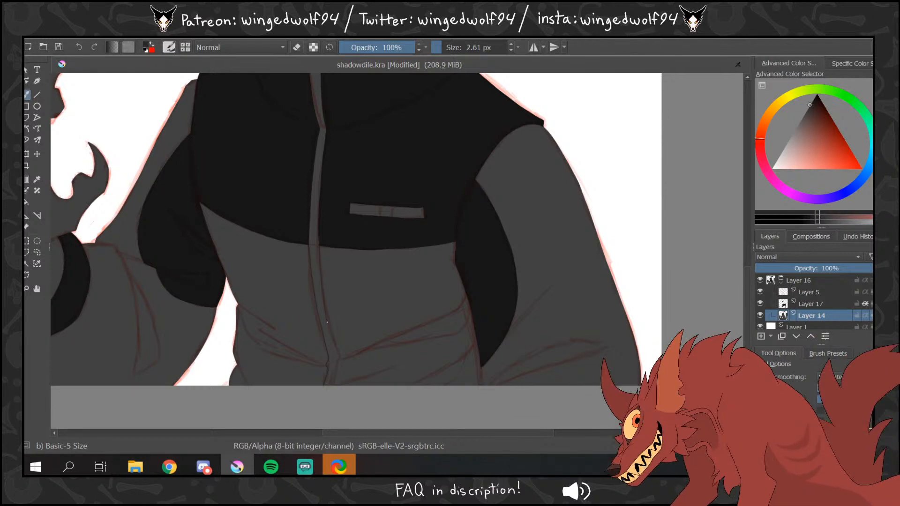
{"action": "left_click", "coordinate": [35, 204]}
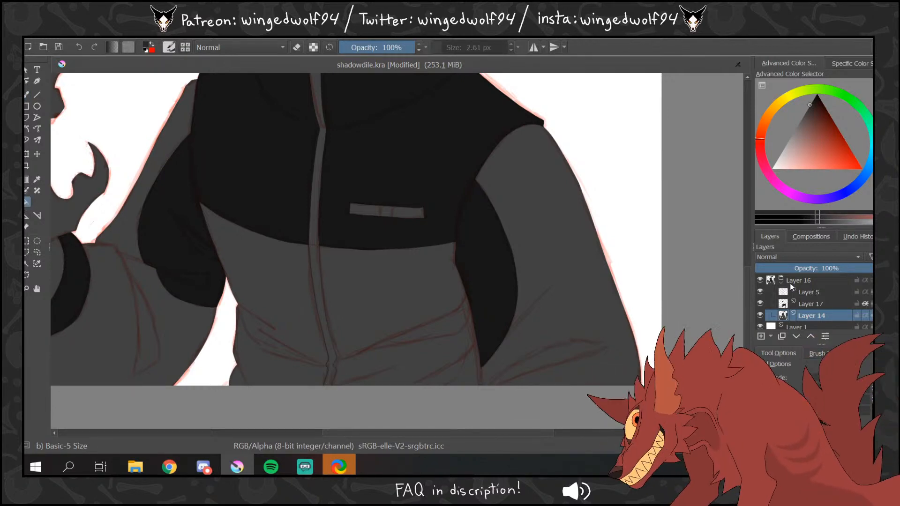
{"action": "left_click", "coordinate": [760, 292]}
{"action": "left_click", "coordinate": [597, 287]}
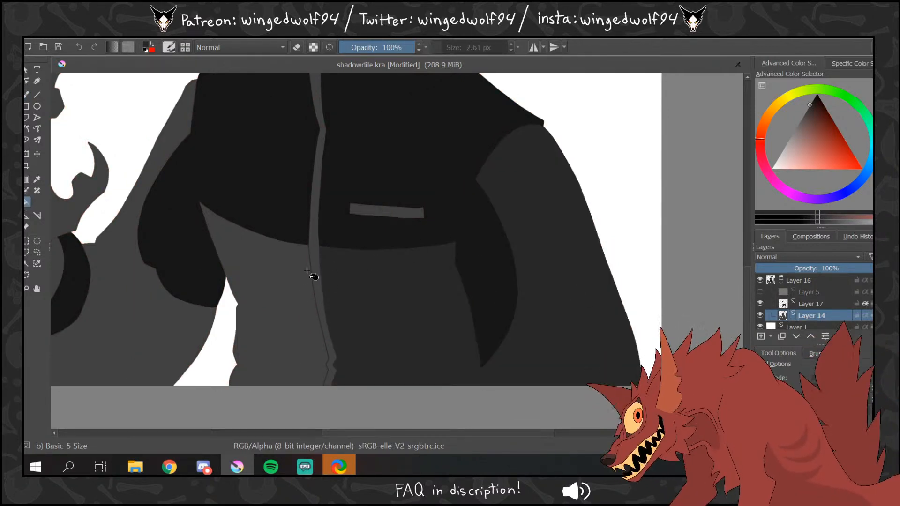
{"action": "left_click", "coordinate": [307, 271]}
{"action": "left_click", "coordinate": [108, 246]}
- Show the Layer 5 sketch over the hat and make Layer 14 active for brushwork
{"action": "left_click", "coordinate": [27, 289]}
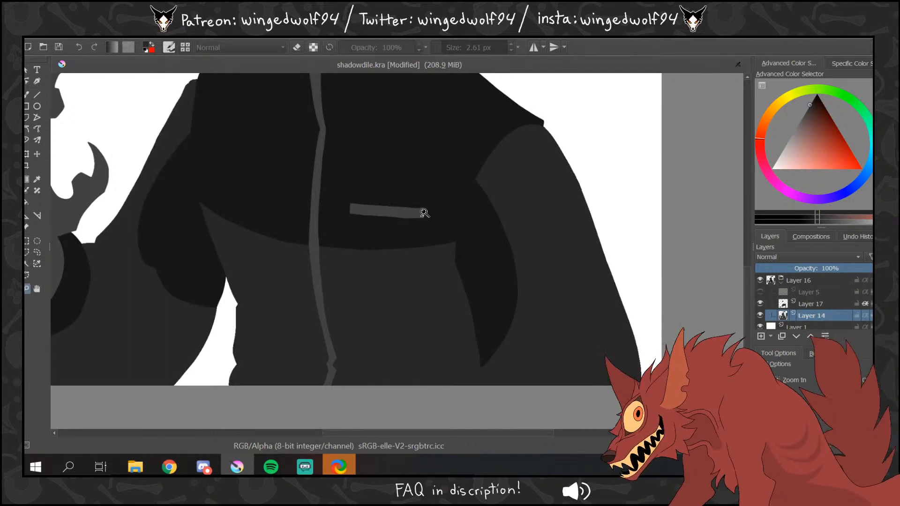
{"action": "left_click", "coordinate": [425, 214], "text": "ctrl"}
{"action": "left_click", "coordinate": [424, 211], "text": "ctrl"}
{"action": "left_click", "coordinate": [428, 208], "text": "ctrl"}
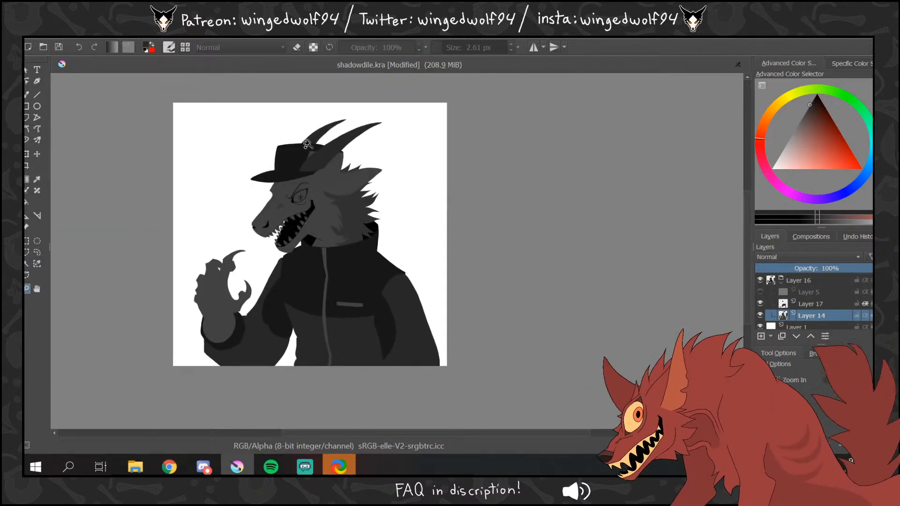
{"action": "left_click", "coordinate": [307, 144]}
{"action": "key", "text": "b"}
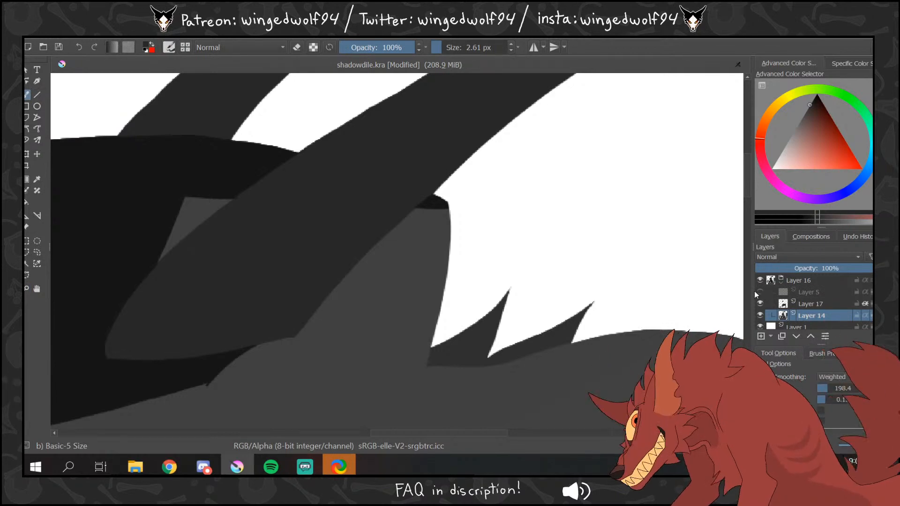
{"action": "left_click", "coordinate": [797, 292]}
{"action": "left_click", "coordinate": [761, 292]}
{"action": "left_click", "coordinate": [802, 305]}
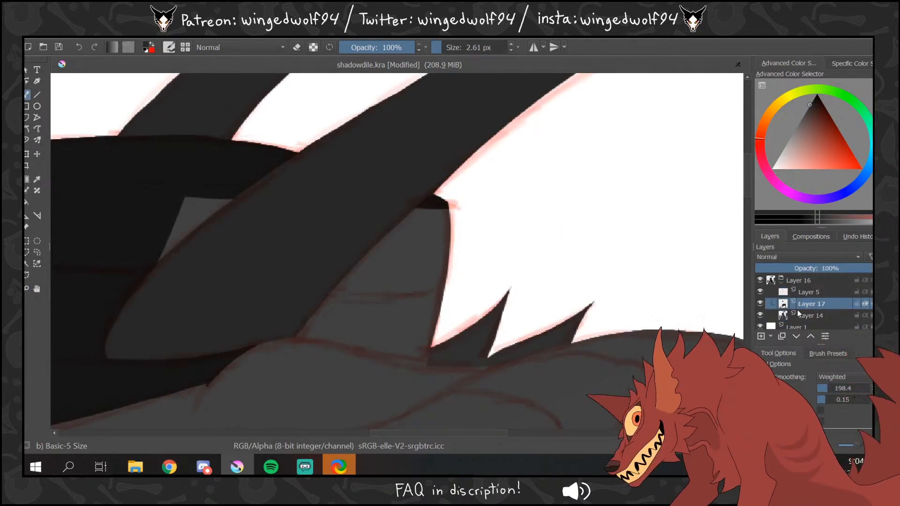
{"action": "left_click", "coordinate": [799, 315]}
{"action": "left_click_drag", "start_coordinate": [291, 337], "coordinate": [422, 365]}
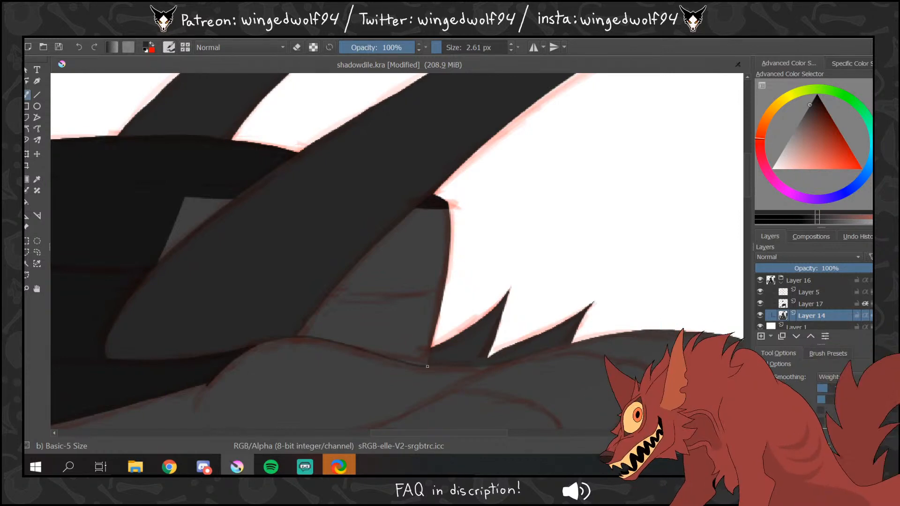
{"action": "left_click", "coordinate": [27, 202]}
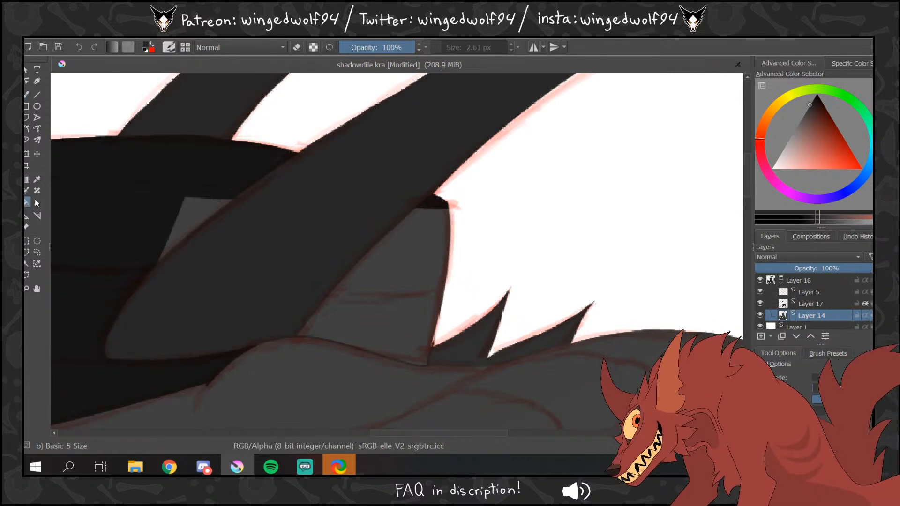
{"action": "key", "text": "ctrl+z"}
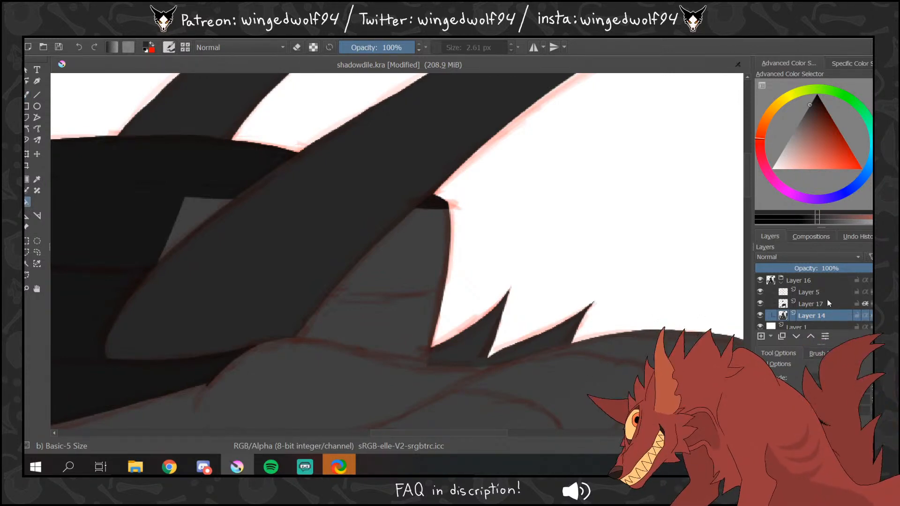
- Trace the hat crown's lower edge behind the front horn and fill the remaining lighter crown areas with dark grey
{"action": "left_click_drag", "start_coordinate": [747, 202], "coordinate": [744, 181]}
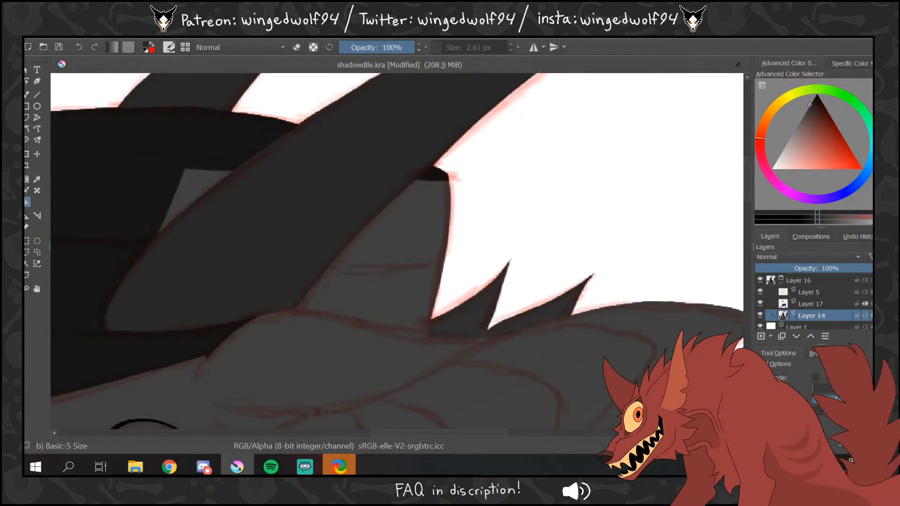
{"action": "key", "text": "b"}
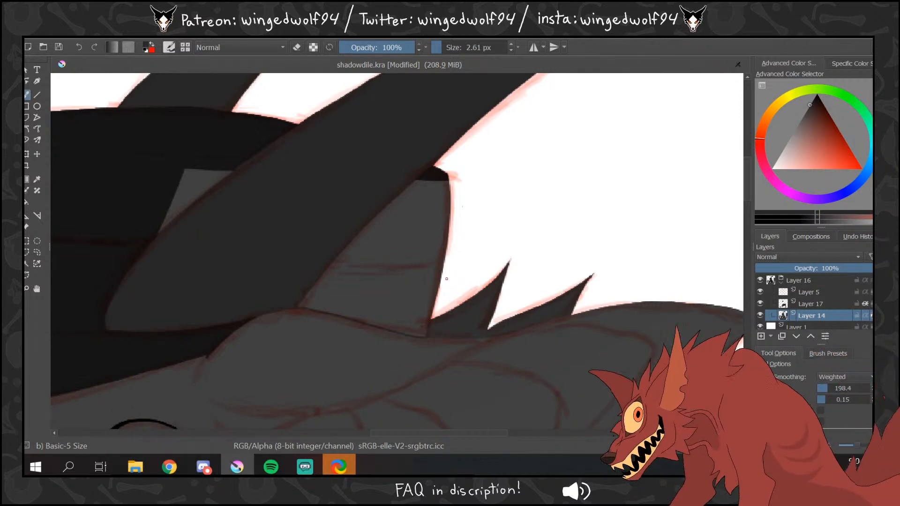
{"action": "key", "text": "f"}
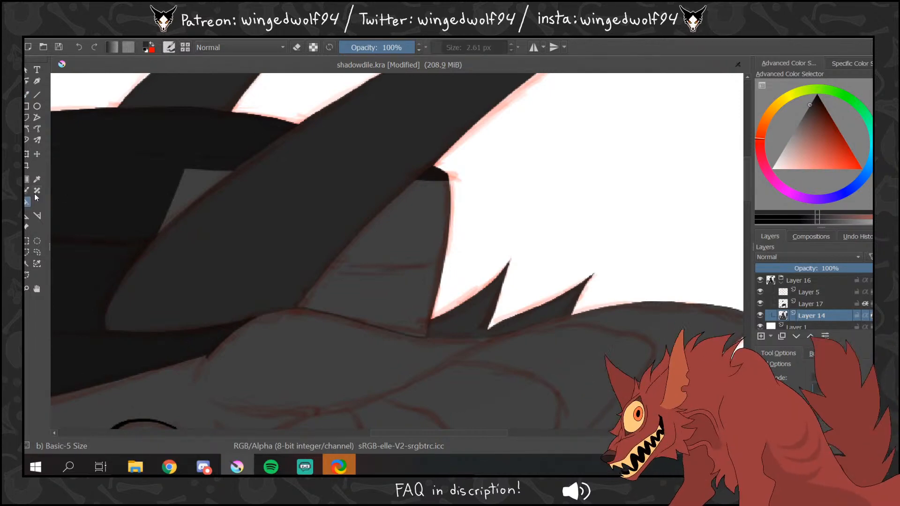
{"action": "left_click", "coordinate": [761, 291]}
{"action": "left_click", "coordinate": [268, 201]}
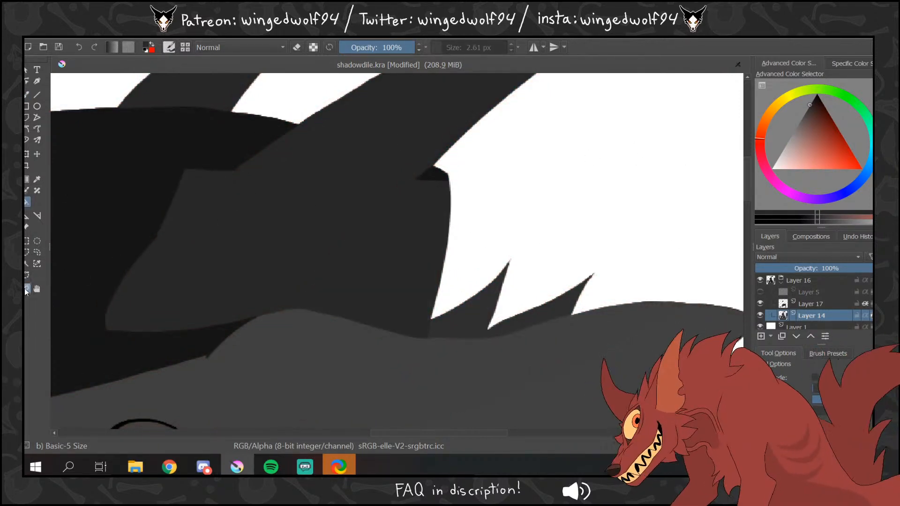
- Show the Layer 5 sketch again and merge Layer 17 down into Layer 14
{"action": "left_click", "coordinate": [26, 288]}
{"action": "left_click", "coordinate": [389, 300]}
{"action": "left_click", "coordinate": [404, 285]}
{"action": "left_click", "coordinate": [404, 285]}
{"action": "left_click", "coordinate": [408, 283]}
{"action": "left_click", "coordinate": [412, 282]}
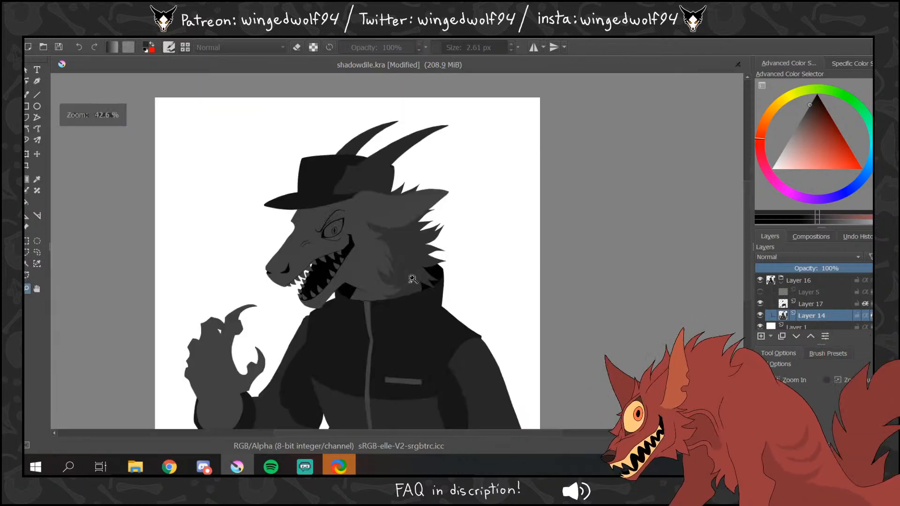
{"action": "left_click", "coordinate": [379, 333]}
{"action": "left_click", "coordinate": [760, 292]}
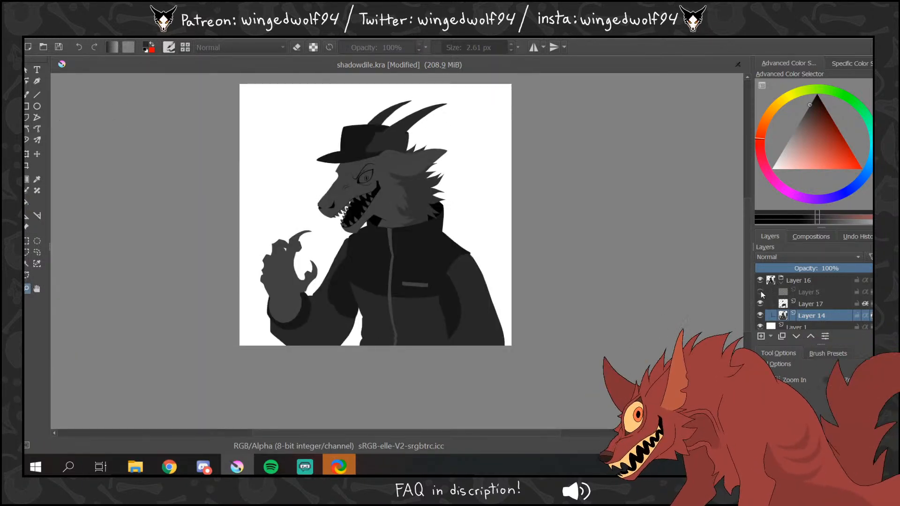
{"action": "left_click", "coordinate": [801, 306]}
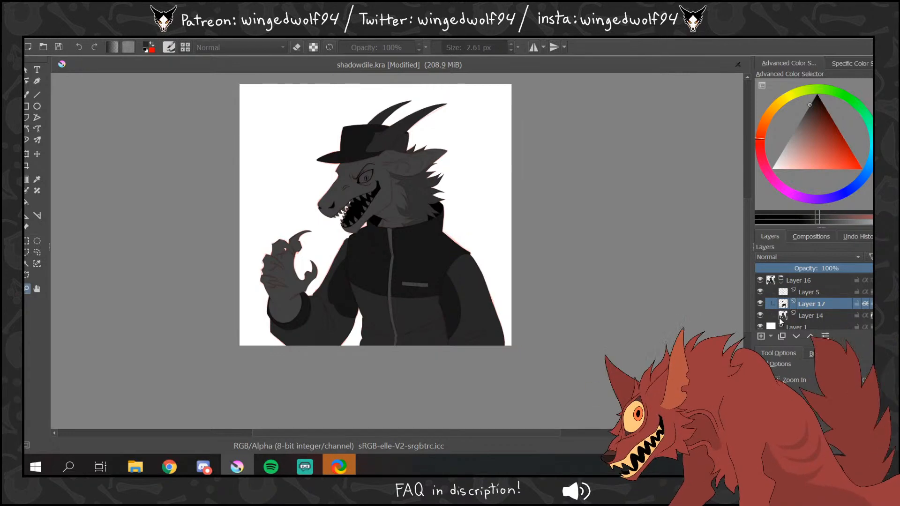
{"action": "key", "text": "ctrl+e"}
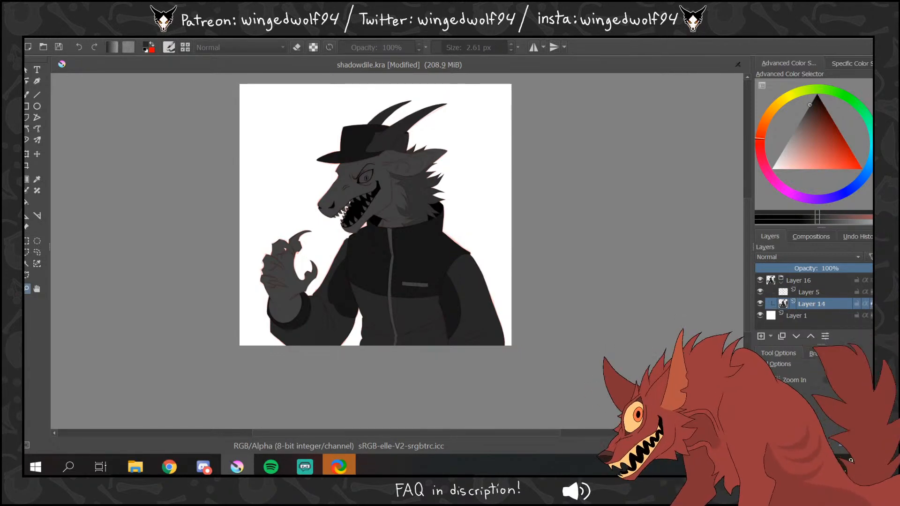
- Add a new layer above Layer 14 and set the painting colour to near-black
{"action": "left_click", "coordinate": [761, 337]}
{"action": "left_click", "coordinate": [811, 101]}
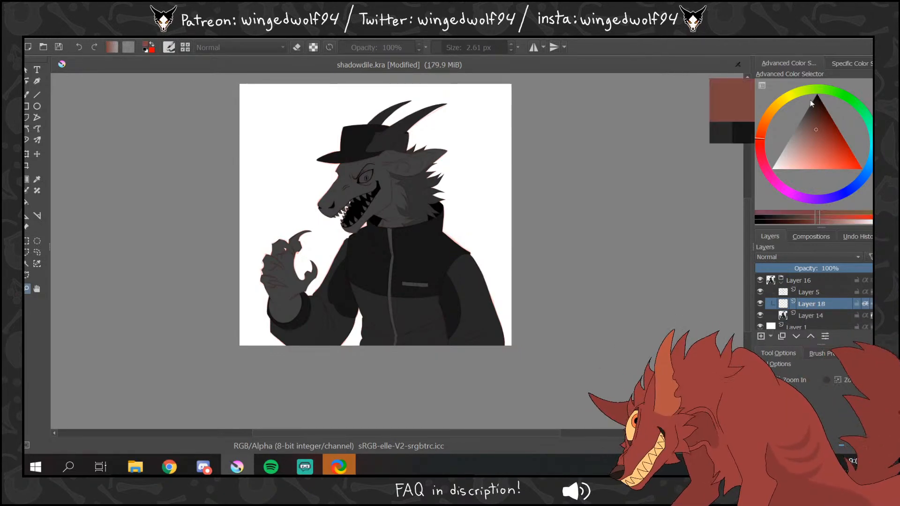
{"action": "left_click_drag", "start_coordinate": [811, 102], "coordinate": [816, 96]}
- Draw a thin near-black line on Layer 18 along the front horn's lower edge, down to its base at the brim
{"action": "left_click_drag", "start_coordinate": [357, 116], "coordinate": [441, 171]}
{"action": "left_click", "coordinate": [26, 94]}
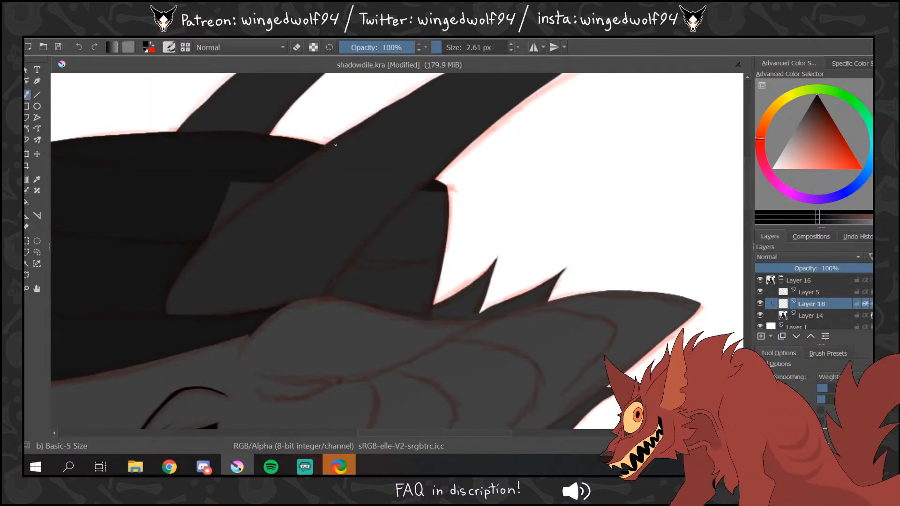
{"action": "left_click_drag", "start_coordinate": [336, 144], "coordinate": [426, 139]}
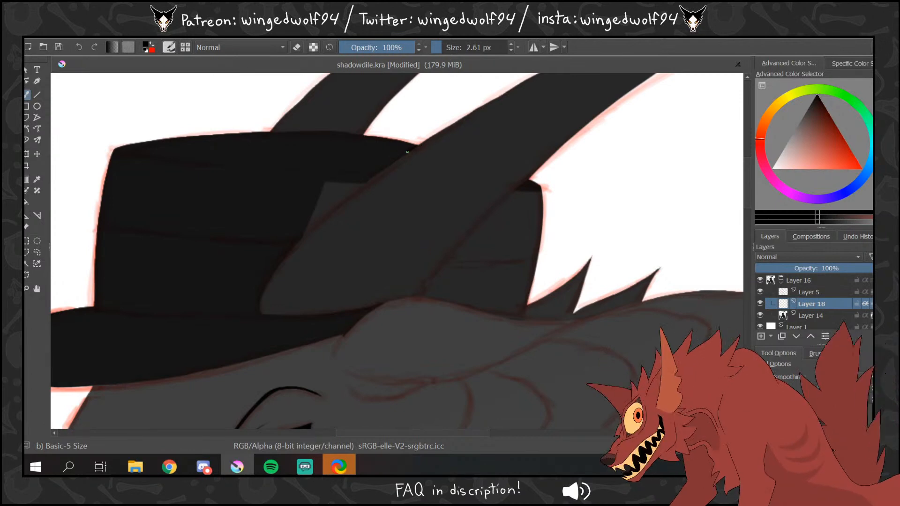
{"action": "left_click_drag", "start_coordinate": [407, 151], "coordinate": [289, 253]}
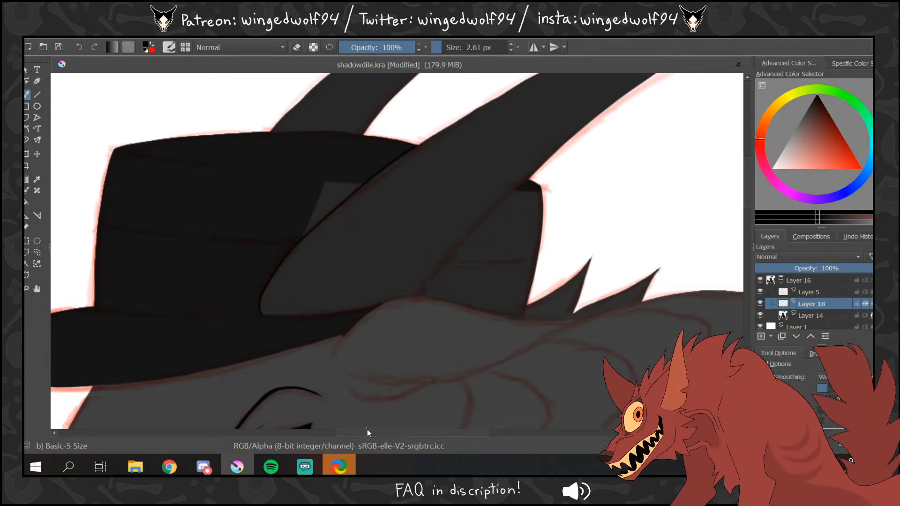
- Sample the dark grey beside the front horn and add a new alpha-inheriting layer directly above Layer 14
{"action": "left_click", "coordinate": [418, 237], "text": "ctrl"}
{"action": "left_click", "coordinate": [830, 315]}
{"action": "left_click", "coordinate": [761, 336]}
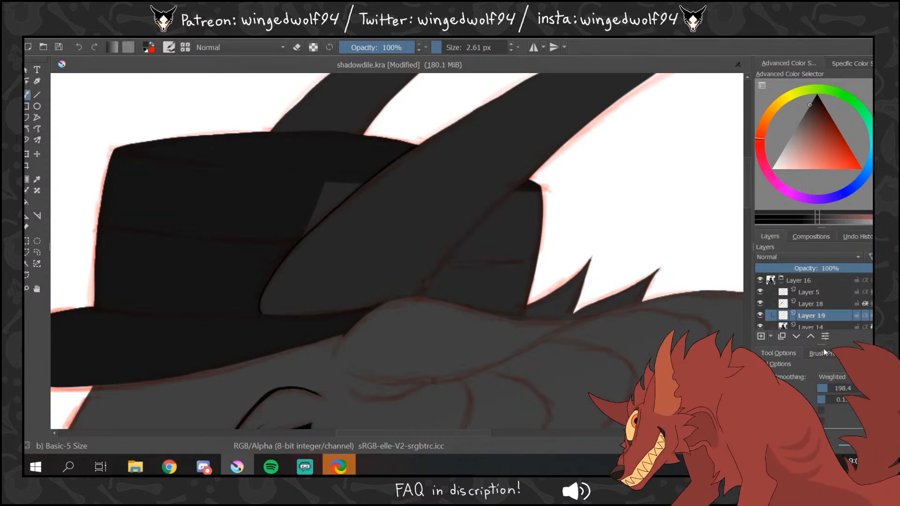
{"action": "left_click", "coordinate": [865, 315]}
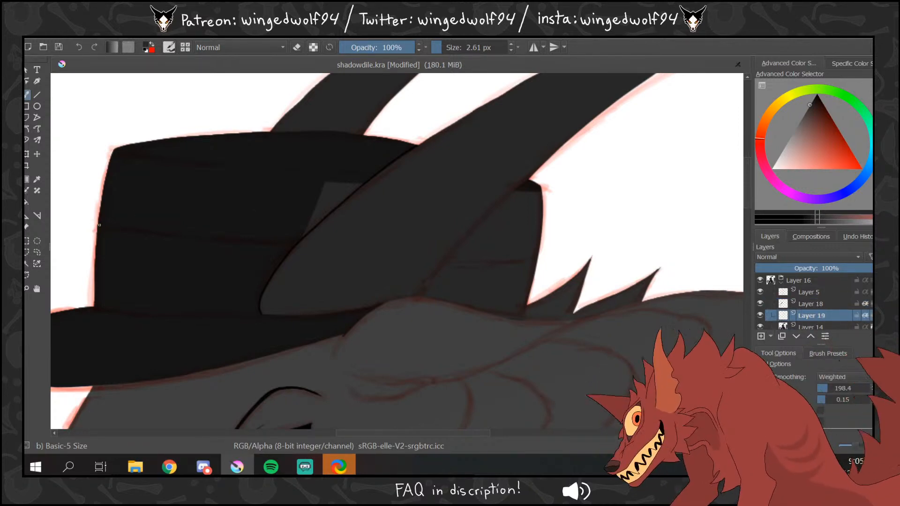
- Outline the hat band's upper and lower edges on Layer 19, hide the Layer 5 sketch and fill the band dark grey
{"action": "left_click_drag", "start_coordinate": [135, 230], "coordinate": [302, 241]}
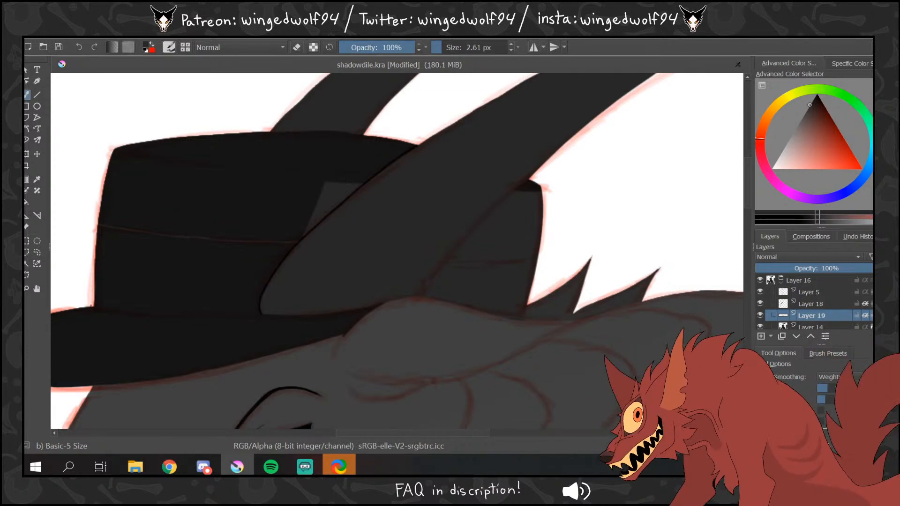
{"action": "left_click_drag", "start_coordinate": [90, 306], "coordinate": [224, 315]}
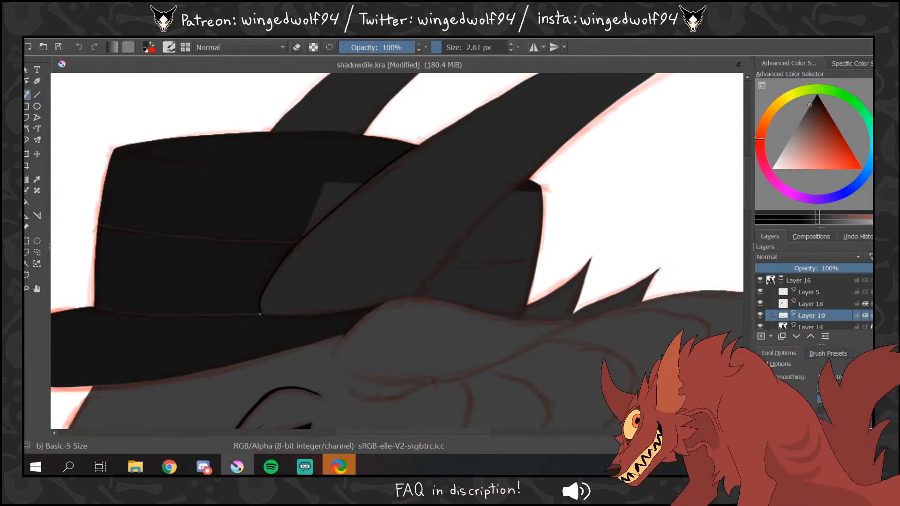
{"action": "left_click", "coordinate": [30, 202]}
{"action": "left_click", "coordinate": [760, 292]}
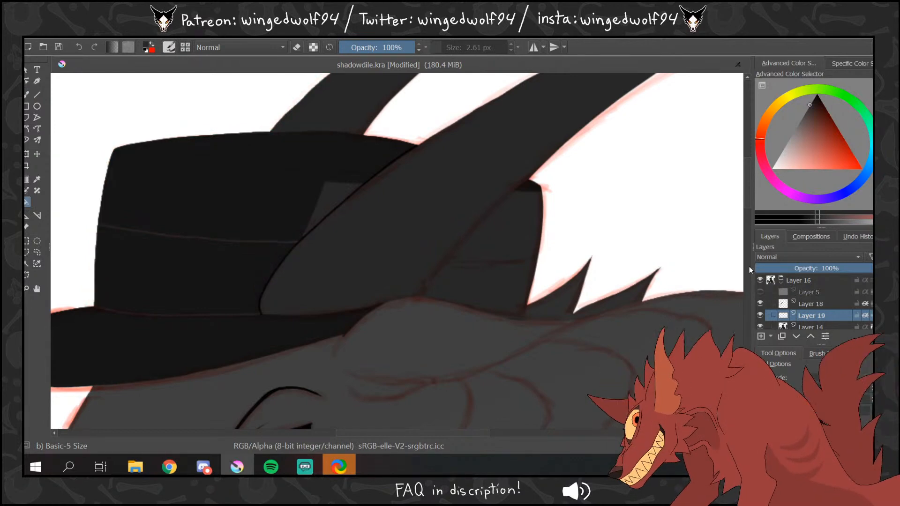
{"action": "left_click", "coordinate": [247, 268]}
{"action": "left_click", "coordinate": [26, 95]}
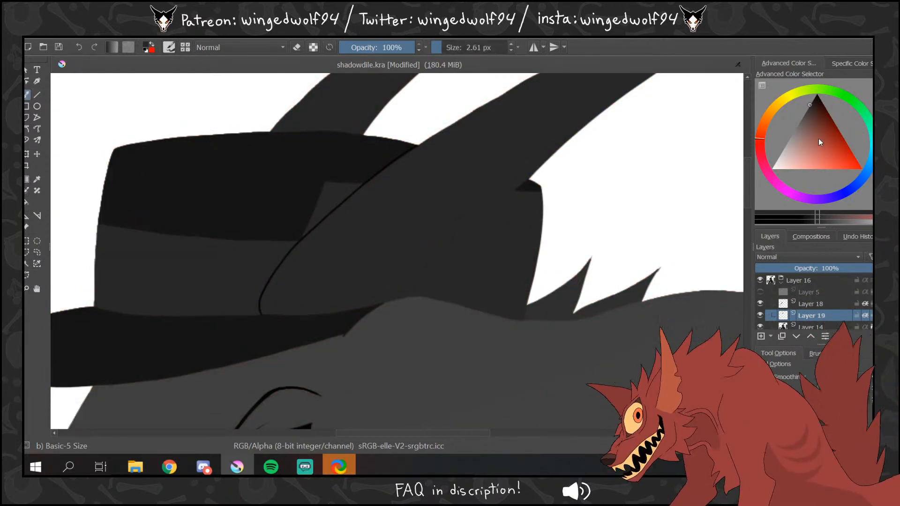
- Show the Layer 5 sketch and draw black lines on Layer 18 along the brim's upper and lower edges
{"action": "left_click", "coordinate": [761, 292]}
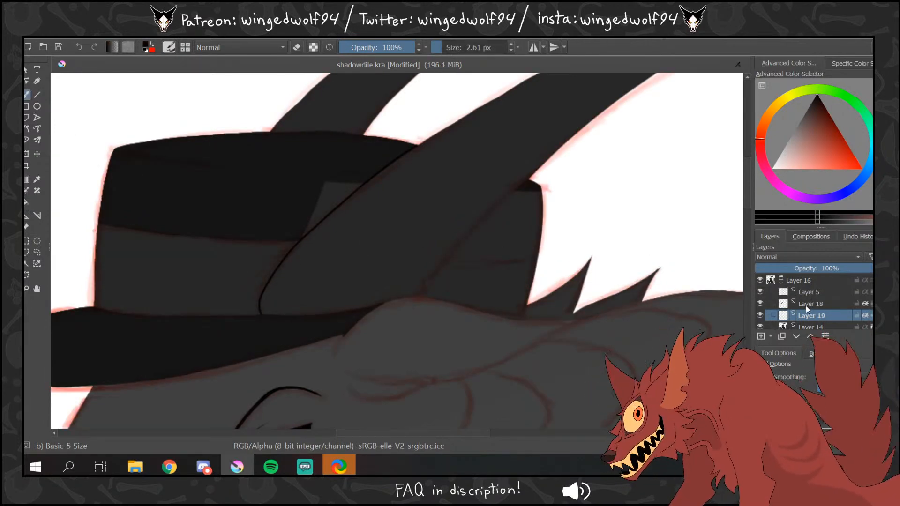
{"action": "left_click", "coordinate": [806, 305]}
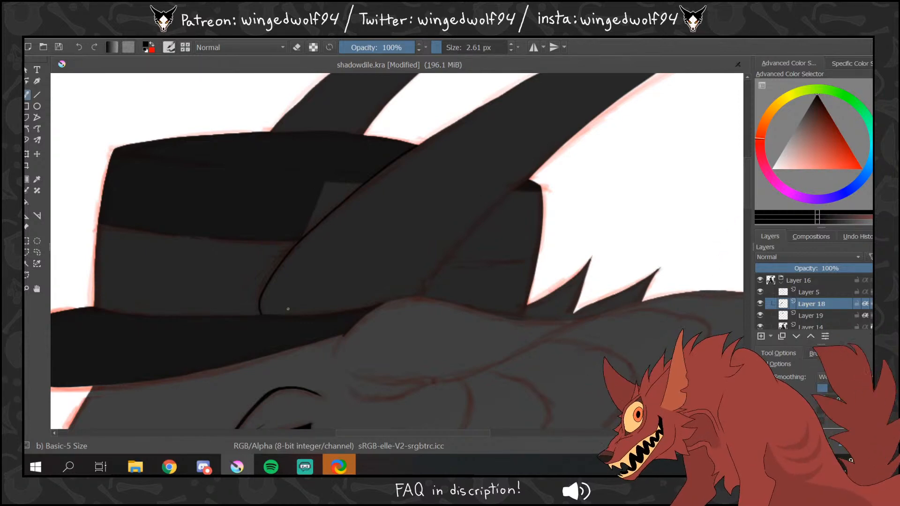
{"action": "mouse_move", "coordinate": [90, 305]}
{"action": "left_mouse_down"}
{"action": "mouse_move", "coordinate": [250, 317]}
{"action": "mouse_move", "coordinate": [418, 297]}
{"action": "mouse_move", "coordinate": [390, 301]}
{"action": "mouse_move", "coordinate": [343, 337]}
{"action": "left_mouse_up"}
{"action": "left_click_drag", "start_coordinate": [402, 433], "coordinate": [378, 432]}
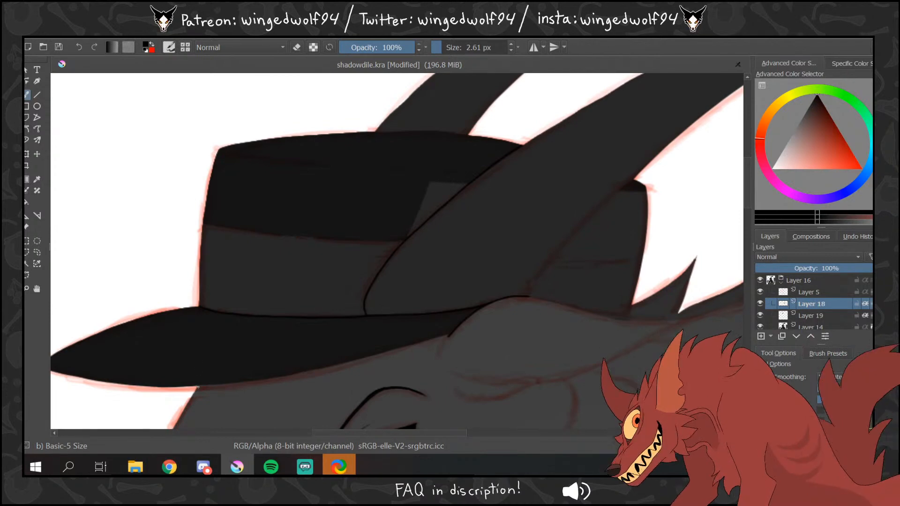
{"action": "mouse_move", "coordinate": [198, 387]}
{"action": "left_mouse_down"}
{"action": "mouse_move", "coordinate": [322, 368]}
{"action": "mouse_move", "coordinate": [449, 334]}
{"action": "left_mouse_up"}
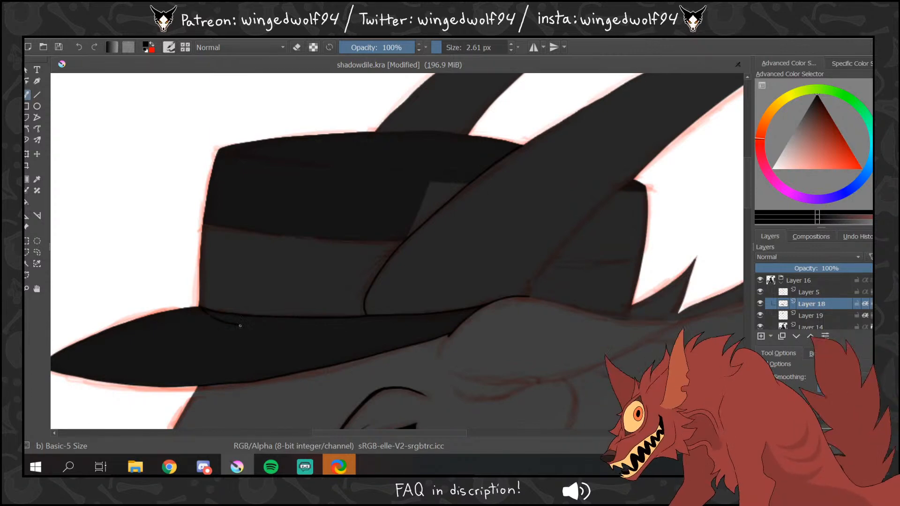
- Draw a curved shadow edge on the brim below the hat band, hide the Layer 5 sketch and fill the strip black
{"action": "mouse_move", "coordinate": [201, 308]}
{"action": "left_mouse_down"}
{"action": "mouse_move", "coordinate": [342, 326]}
{"action": "mouse_move", "coordinate": [420, 320]}
{"action": "left_mouse_up"}
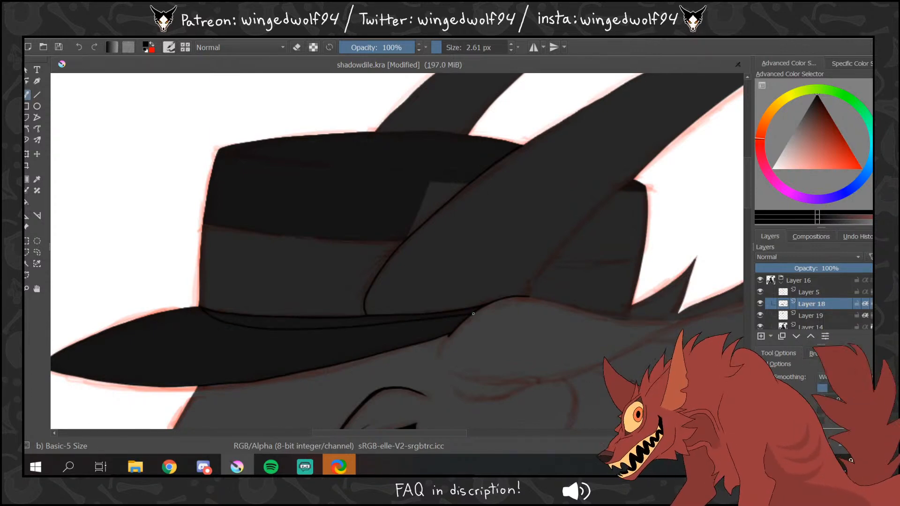
{"action": "key", "text": "f"}
{"action": "left_click", "coordinate": [760, 291]}
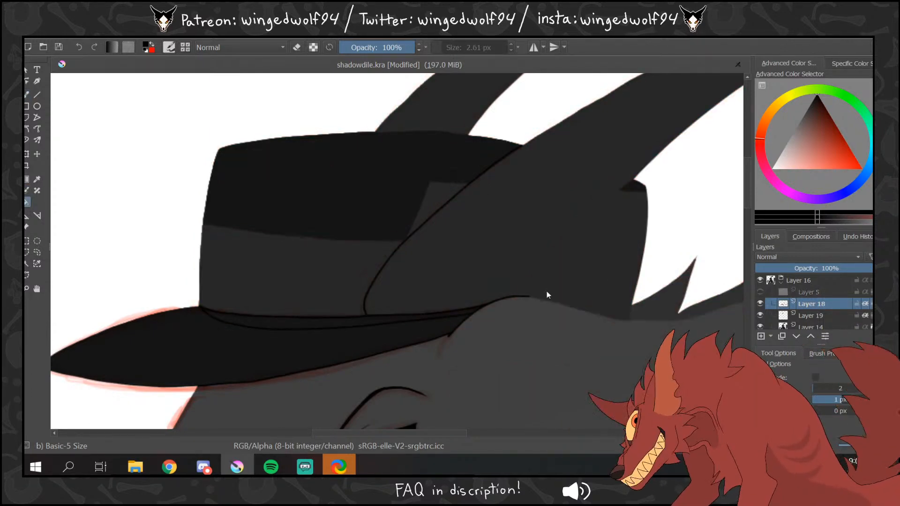
{"action": "left_click", "coordinate": [377, 316]}
{"action": "left_click", "coordinate": [26, 93]}
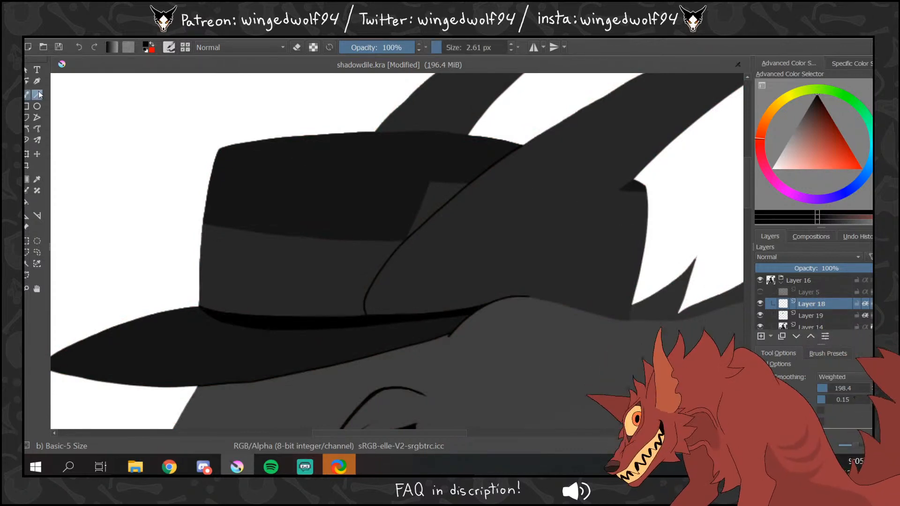
- Draw a curved black rim line across the upper hat crown from its front corner to the front horn
{"action": "scroll", "coordinate": [645, 190], "scroll_direction": "up", "scroll_amount": 4}
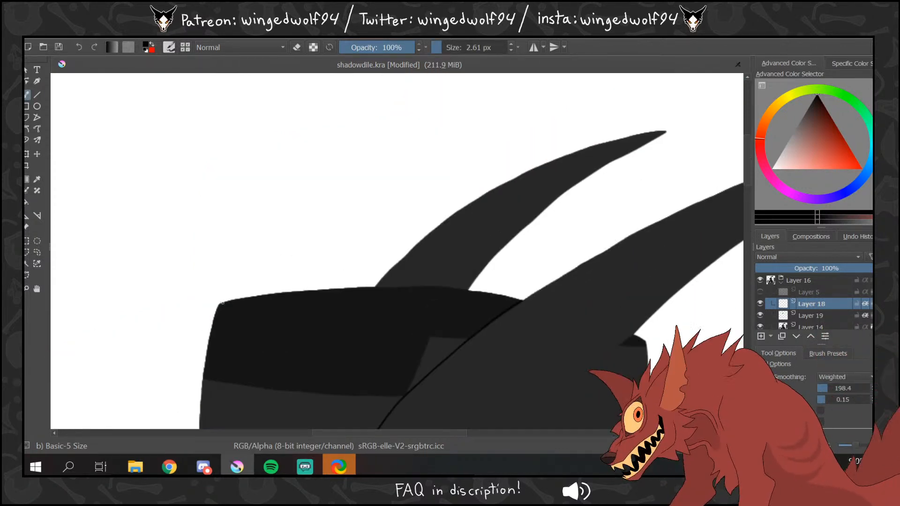
{"action": "mouse_move", "coordinate": [218, 303]}
{"action": "left_mouse_down"}
{"action": "mouse_move", "coordinate": [302, 325]}
{"action": "mouse_move", "coordinate": [449, 338]}
{"action": "left_mouse_up"}
{"action": "key", "text": "f"}
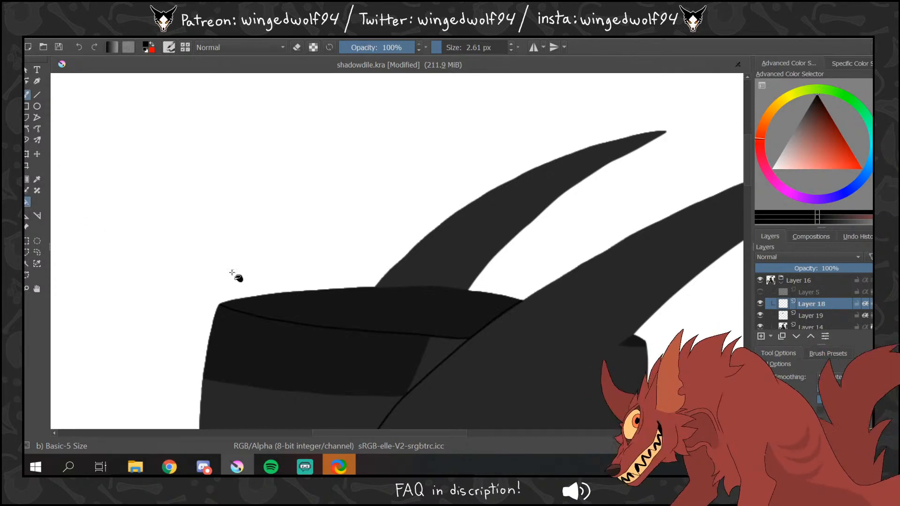
{"action": "left_click", "coordinate": [377, 309]}
{"action": "key", "text": "ctrl+z"}
{"action": "key", "text": "b"}
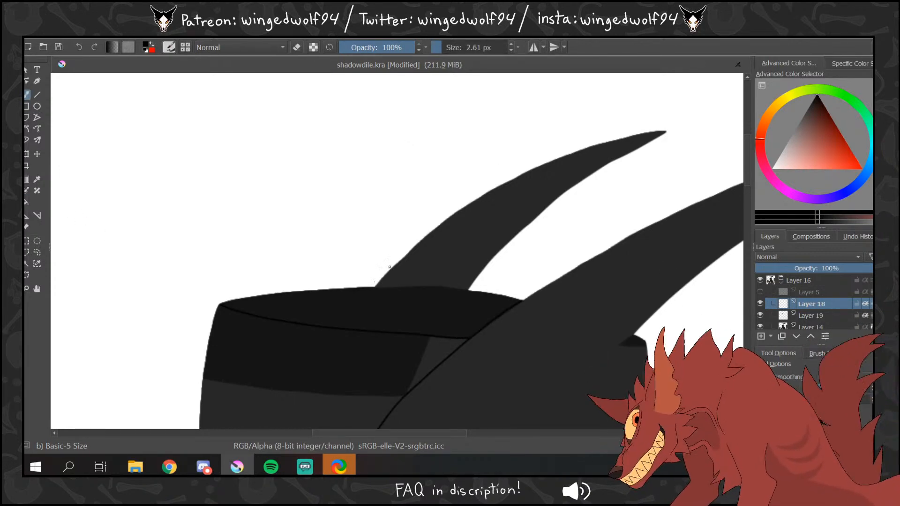
- Close the line across the rear horn's base and fill the hat's top surface with black
{"action": "left_click_drag", "start_coordinate": [393, 286], "coordinate": [460, 289]}
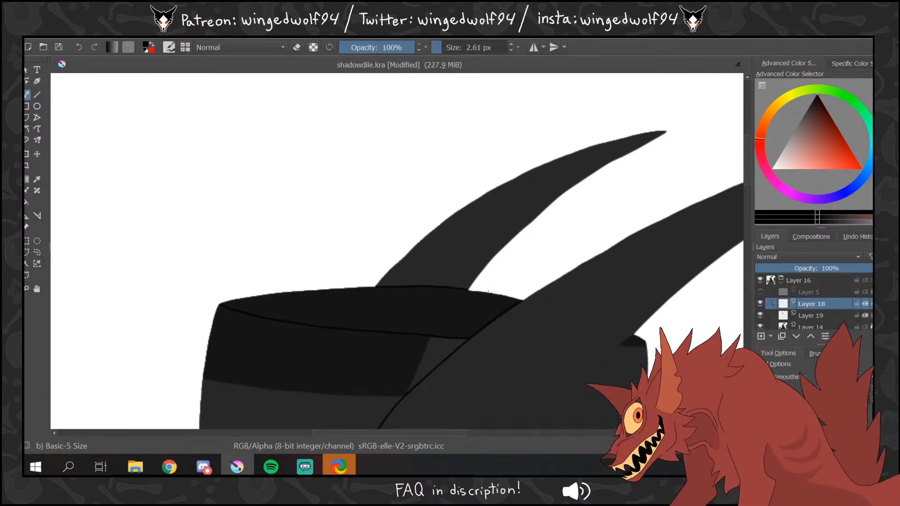
{"action": "key", "text": "ctrl+z"}
{"action": "left_click", "coordinate": [27, 289]}
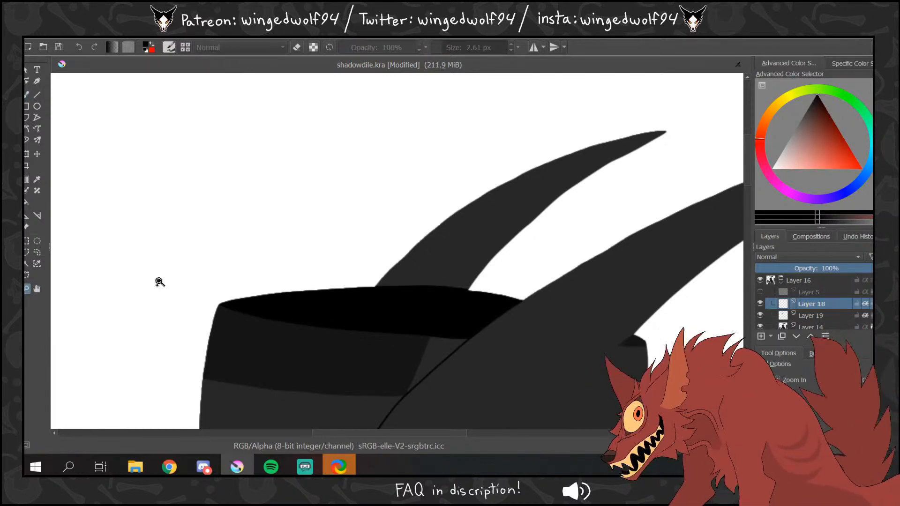
{"action": "left_click", "coordinate": [386, 286], "text": "ctrl"}
{"action": "left_click", "coordinate": [386, 285], "text": "ctrl"}
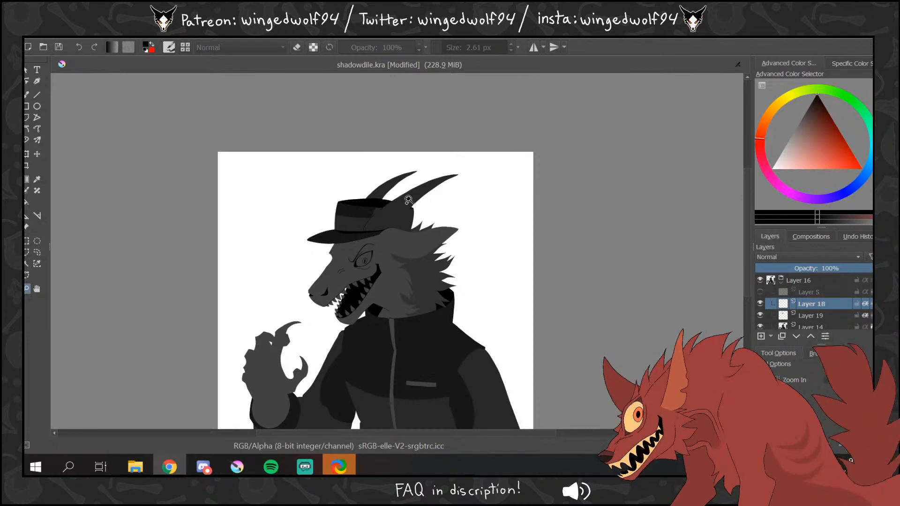
- Draw a pair of short slanted seam lines on the hat crown between the black top and the band
{"action": "left_click_drag", "start_coordinate": [347, 172], "coordinate": [499, 275]}
{"action": "key", "text": "b"}
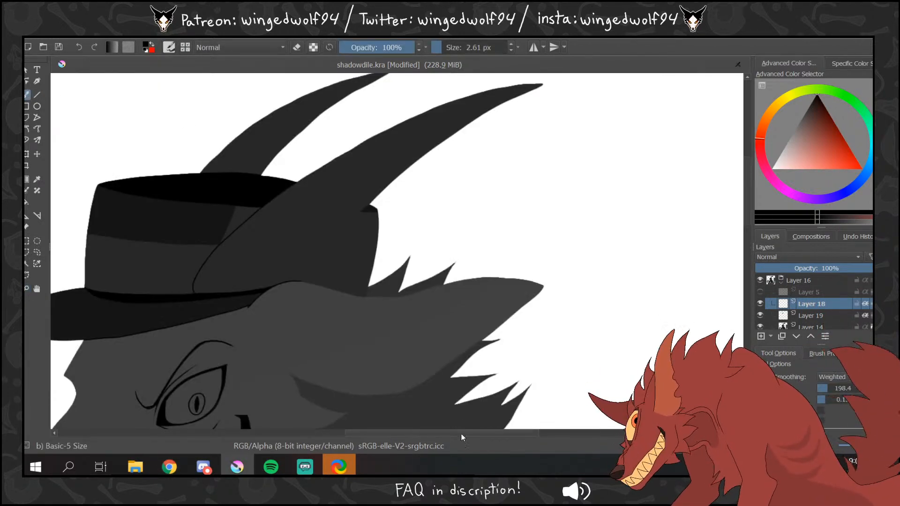
{"action": "left_click_drag", "start_coordinate": [462, 437], "coordinate": [411, 438]}
{"action": "scroll", "coordinate": [591, 191], "scroll_direction": "up", "scroll_amount": 3}
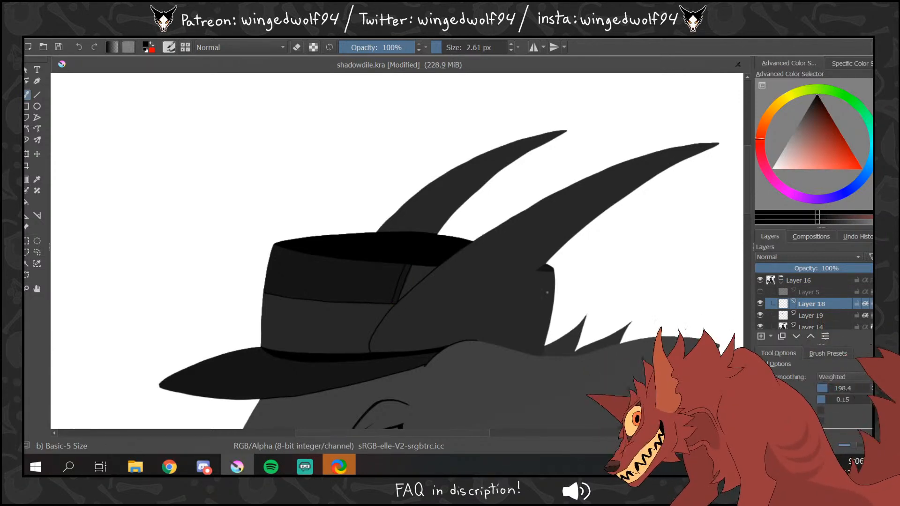
- Show the Layer 5 sketch and line the front horn's rear edge, the band behind it and the hat's edge against the head
{"action": "left_click", "coordinate": [760, 292]}
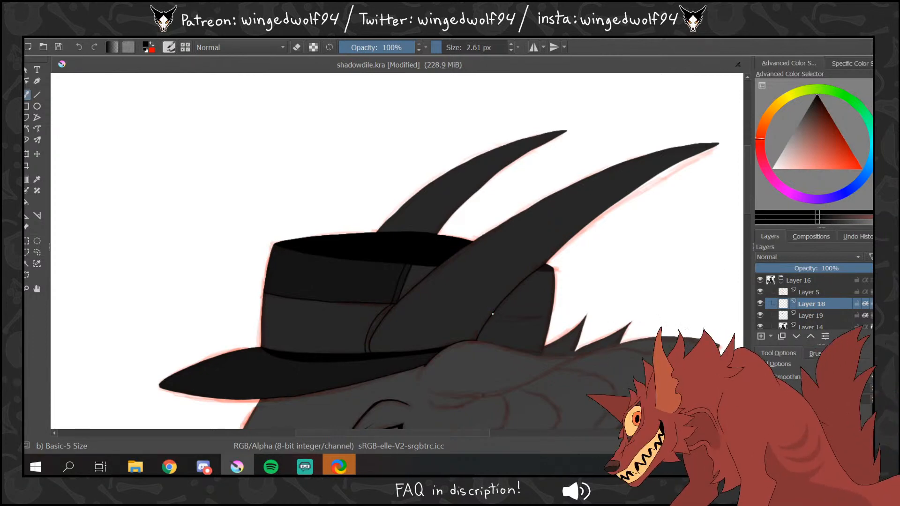
{"action": "left_click_drag", "start_coordinate": [474, 433], "coordinate": [506, 433]}
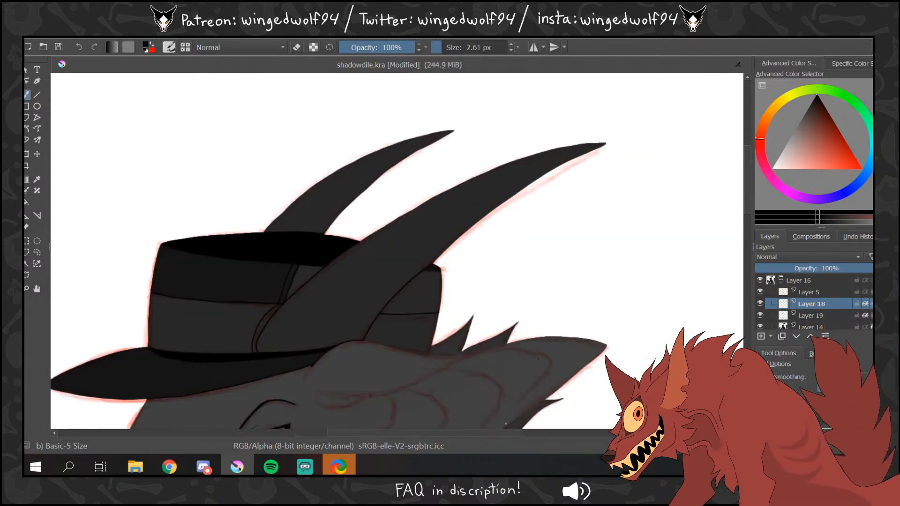
{"action": "mouse_move", "coordinate": [748, 159]}
{"action": "left_mouse_down"}
{"action": "mouse_move", "coordinate": [750, 207]}
{"action": "mouse_move", "coordinate": [747, 161]}
{"action": "left_mouse_up"}
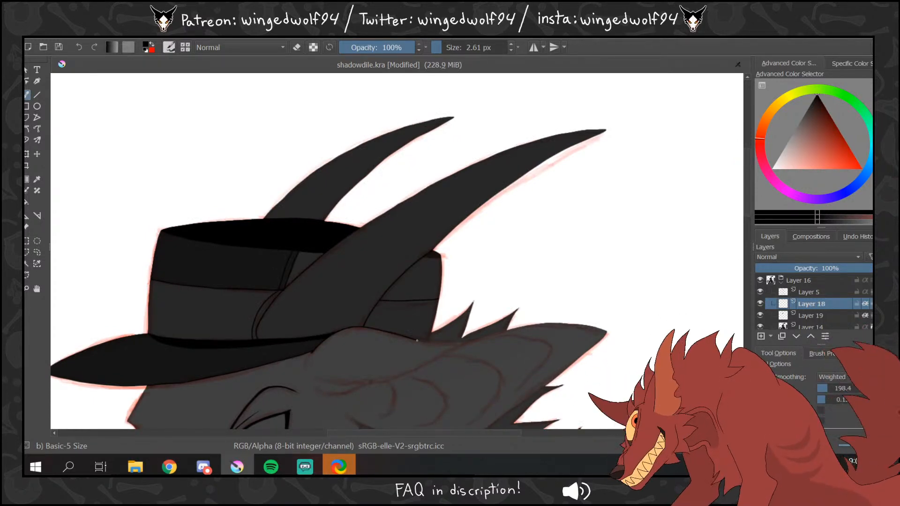
{"action": "left_click_drag", "start_coordinate": [479, 433], "coordinate": [517, 434]}
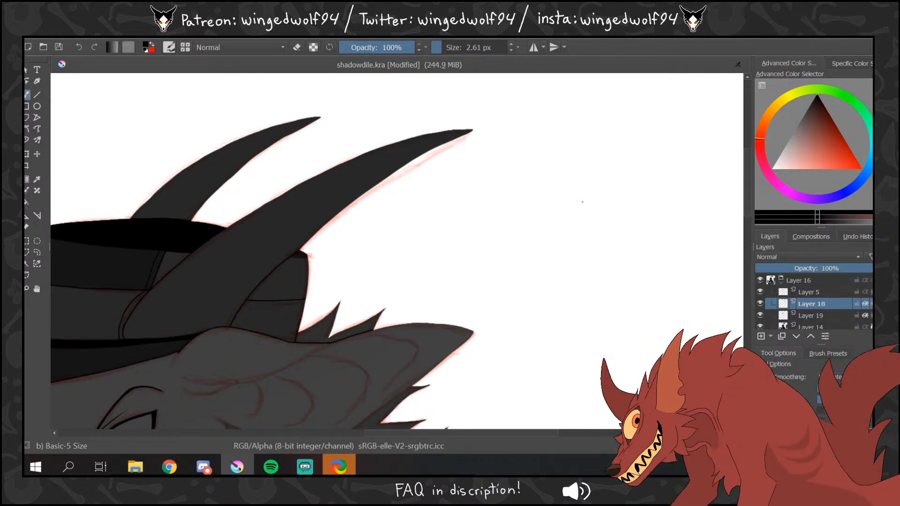
- Draw short black strand lines into the neck fur spikes above the collar and behind the cheek
{"action": "left_click_drag", "start_coordinate": [747, 204], "coordinate": [745, 258]}
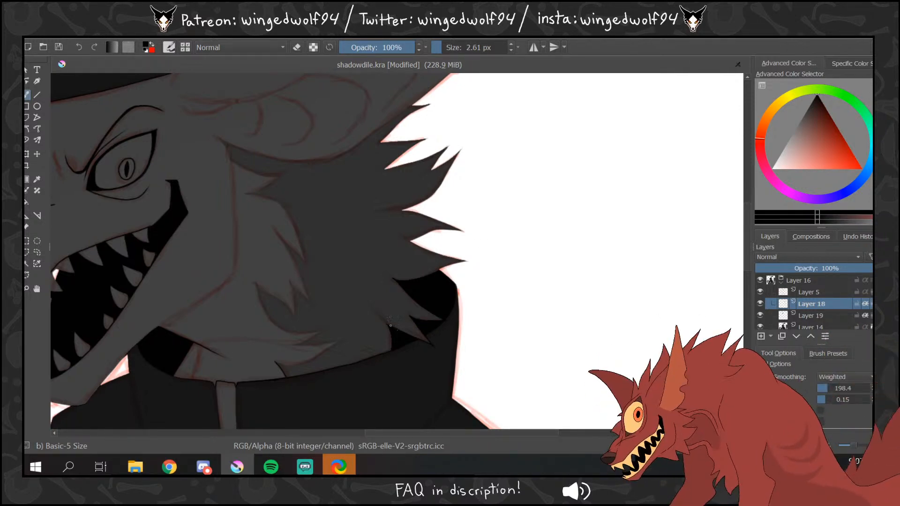
{"action": "left_click_drag", "start_coordinate": [385, 322], "coordinate": [361, 291]}
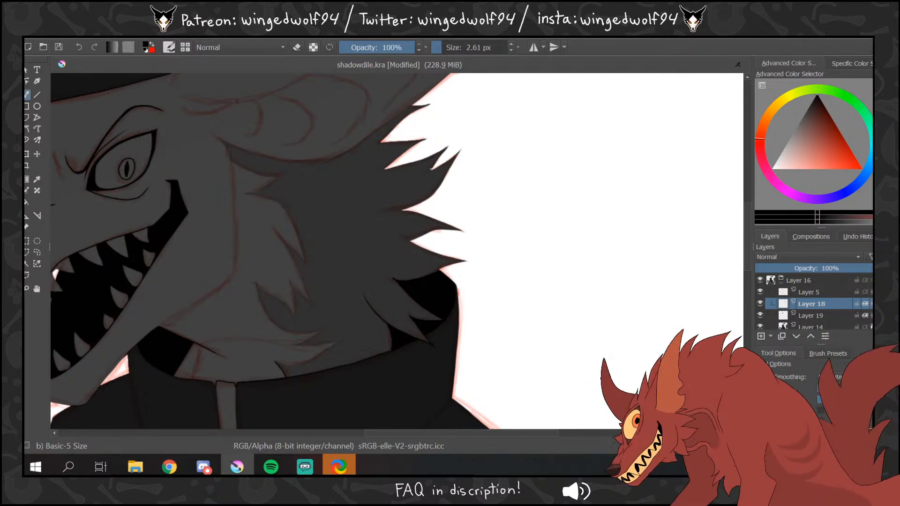
{"action": "left_click_drag", "start_coordinate": [432, 168], "coordinate": [410, 181]}
{"action": "left_click_drag", "start_coordinate": [395, 211], "coordinate": [370, 212]}
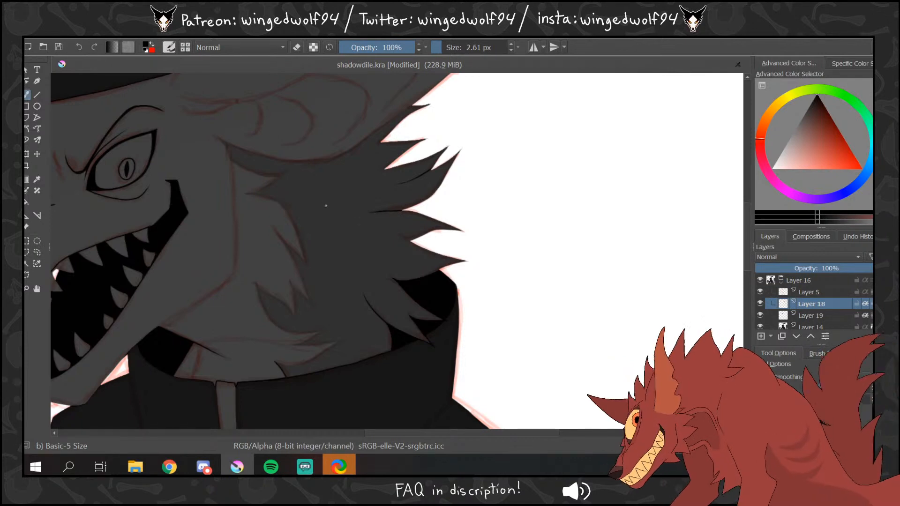
- Line the ear's lower edge in black, hide the Layer 5 sketch and fill the fur tufts behind the hat black
{"action": "scroll", "coordinate": [726, 220], "scroll_direction": "up", "scroll_amount": 5}
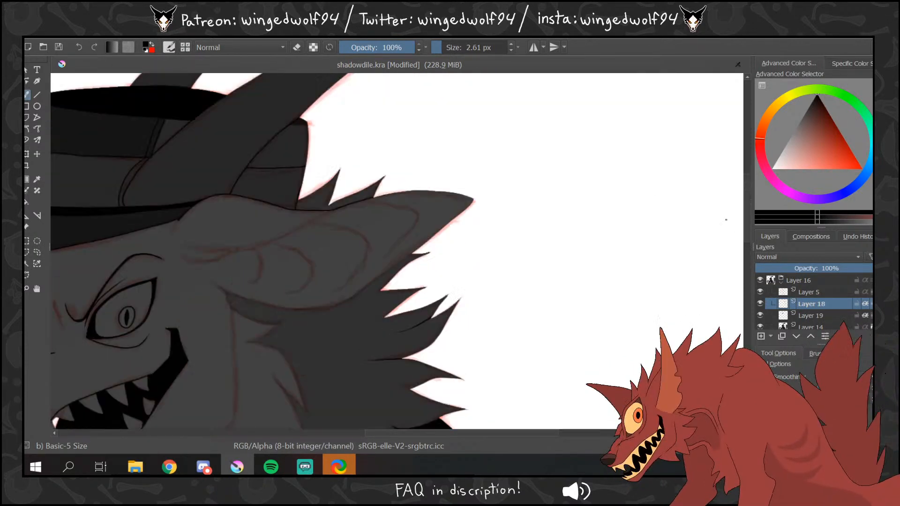
{"action": "mouse_move", "coordinate": [228, 292]}
{"action": "left_mouse_down"}
{"action": "mouse_move", "coordinate": [329, 306]}
{"action": "mouse_move", "coordinate": [408, 257]}
{"action": "left_mouse_up"}
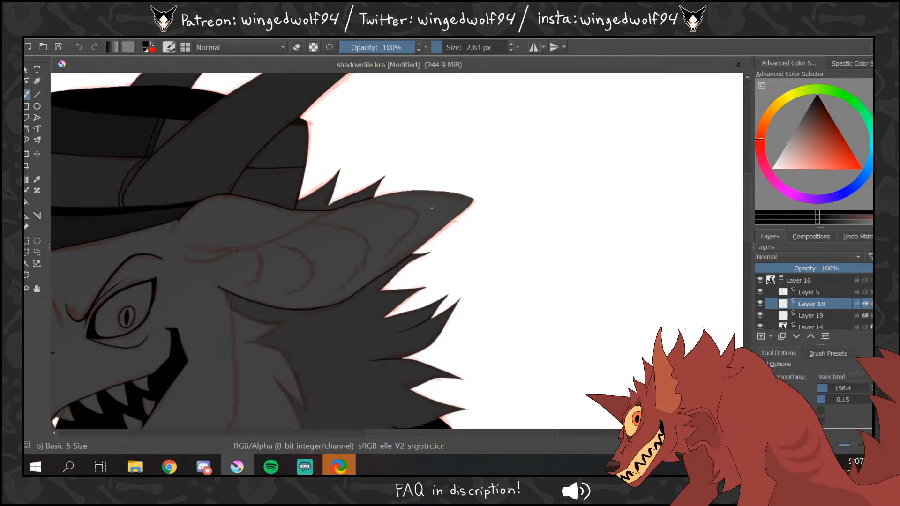
{"action": "left_click", "coordinate": [27, 203]}
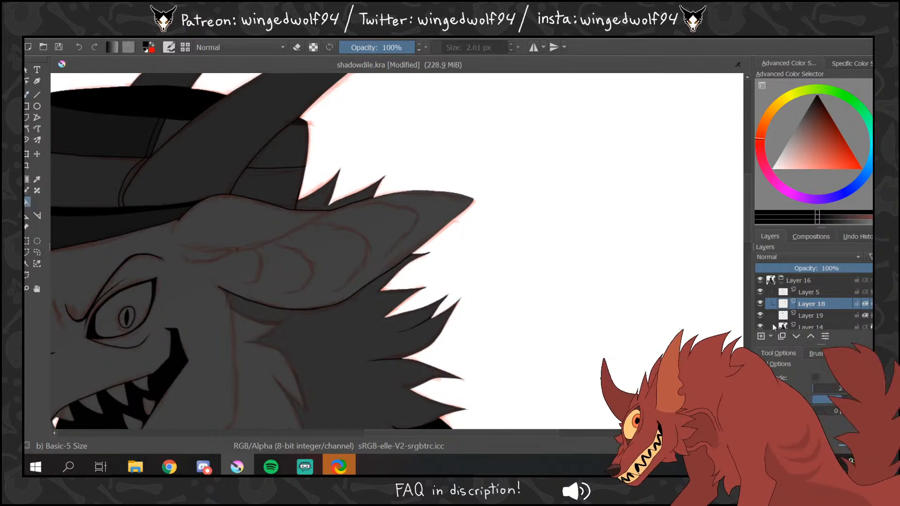
{"action": "left_click", "coordinate": [761, 291]}
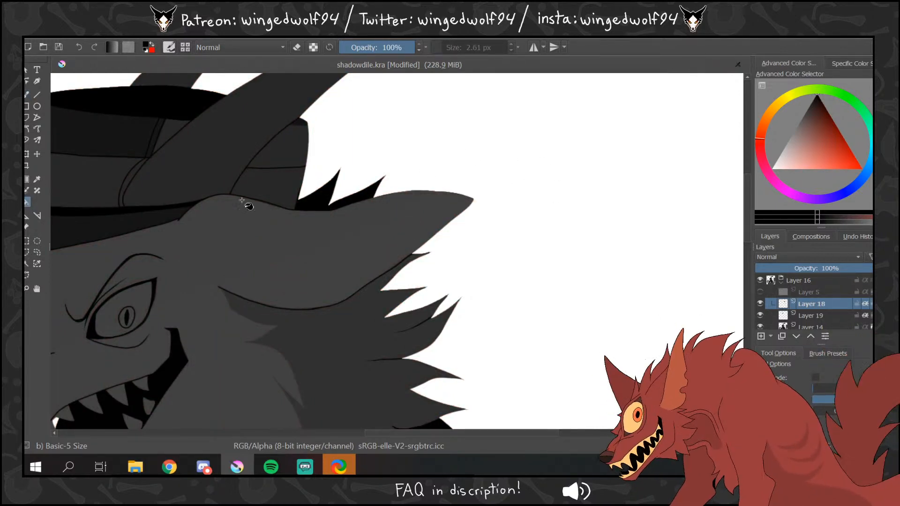
- Show the Layer 5 sketch and outline the lowest pointed fur tuft just above the collar in black
{"action": "left_click", "coordinate": [27, 289]}
{"action": "key", "text": "minus"}
{"action": "key", "text": "minus"}
{"action": "key", "text": "minus"}
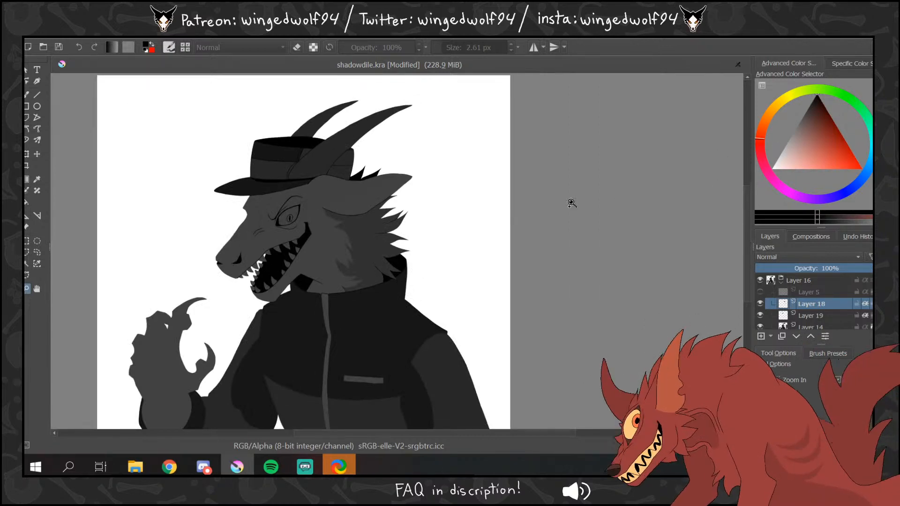
{"action": "left_click", "coordinate": [345, 211]}
{"action": "left_click", "coordinate": [28, 94]}
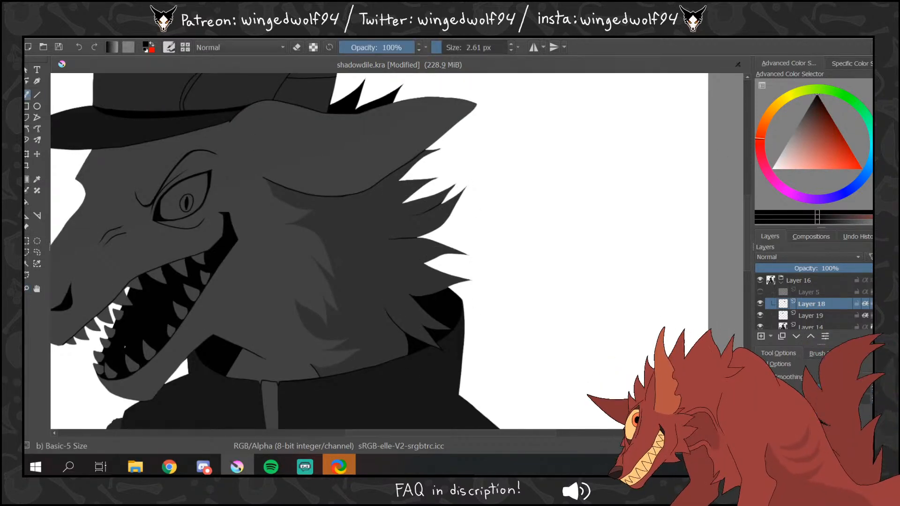
{"action": "left_click", "coordinate": [760, 292]}
{"action": "left_click", "coordinate": [27, 288]}
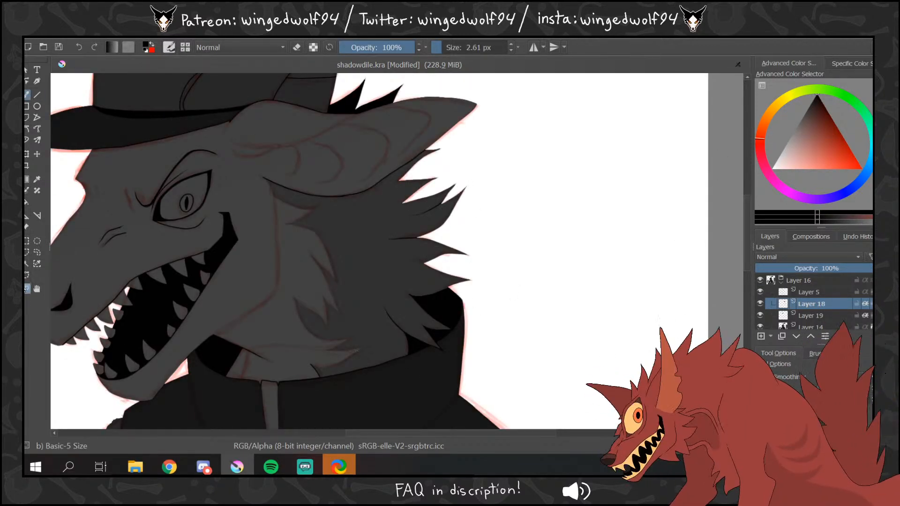
{"action": "left_click", "coordinate": [271, 241]}
{"action": "left_click", "coordinate": [27, 95]}
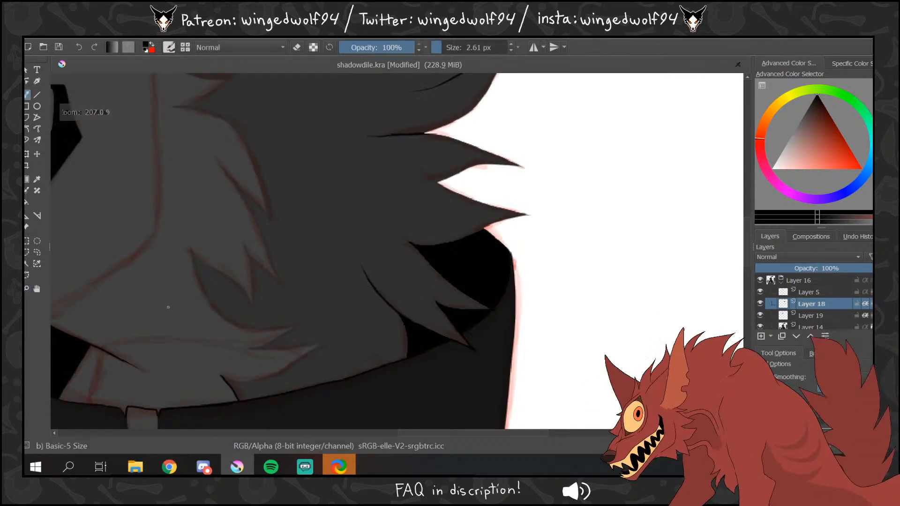
{"action": "mouse_move", "coordinate": [217, 375]}
{"action": "left_mouse_down"}
{"action": "mouse_move", "coordinate": [259, 380]}
{"action": "mouse_move", "coordinate": [328, 340]}
{"action": "left_mouse_up"}
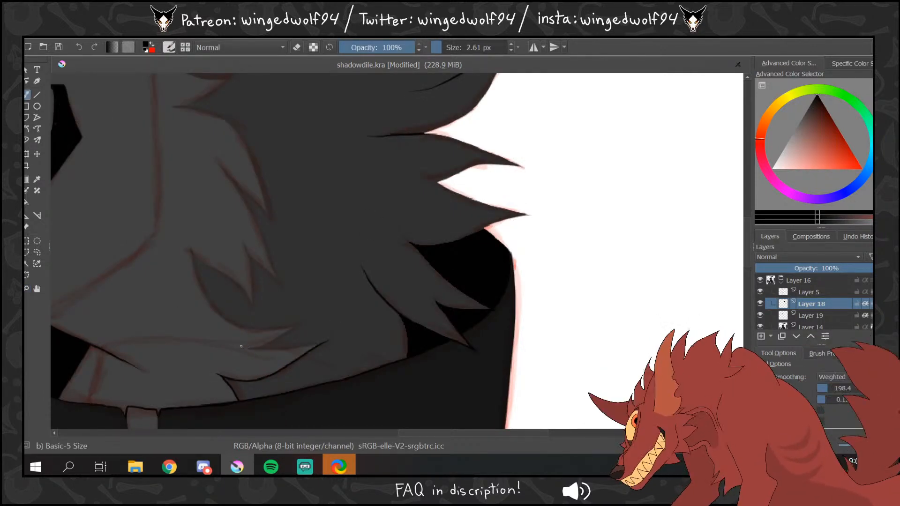
{"action": "left_click_drag", "start_coordinate": [236, 347], "coordinate": [323, 342]}
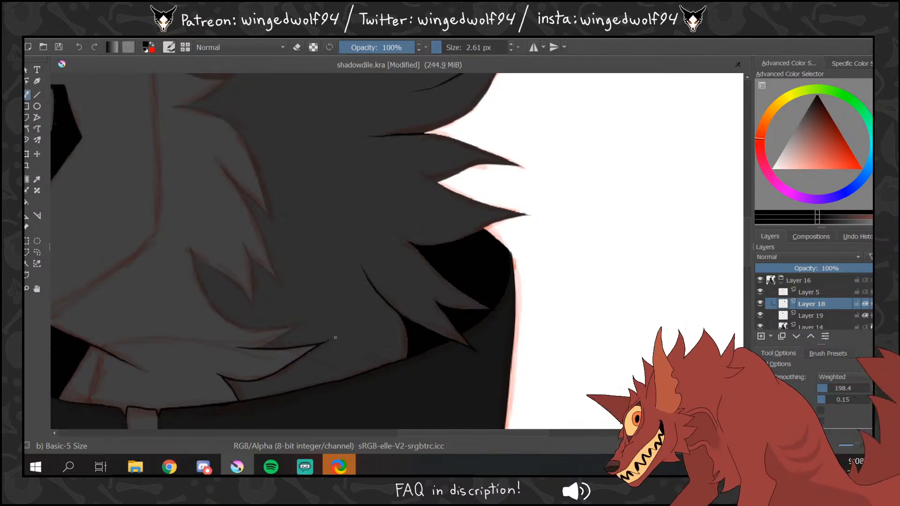
- Outline the lower cheek fur tufts in black and add short strand lines rising from the collar's edge
{"action": "mouse_move", "coordinate": [238, 347]}
{"action": "left_mouse_down"}
{"action": "mouse_move", "coordinate": [266, 344]}
{"action": "mouse_move", "coordinate": [302, 321]}
{"action": "mouse_move", "coordinate": [256, 331]}
{"action": "mouse_move", "coordinate": [220, 316]}
{"action": "mouse_move", "coordinate": [187, 241]}
{"action": "mouse_move", "coordinate": [251, 295]}
{"action": "left_mouse_up"}
{"action": "key", "text": "ctrl+z"}
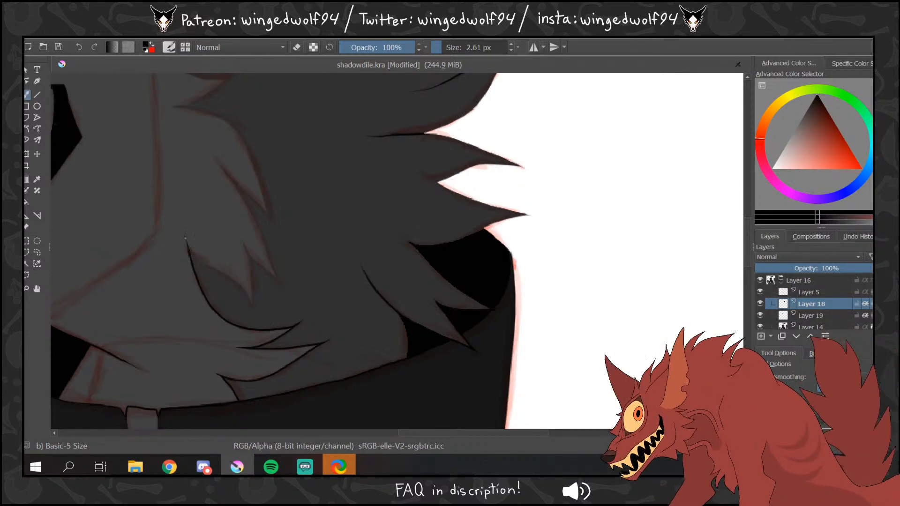
{"action": "mouse_move", "coordinate": [185, 239]}
{"action": "left_mouse_down"}
{"action": "mouse_move", "coordinate": [236, 283]}
{"action": "mouse_move", "coordinate": [256, 312]}
{"action": "mouse_move", "coordinate": [241, 238]}
{"action": "left_mouse_up"}
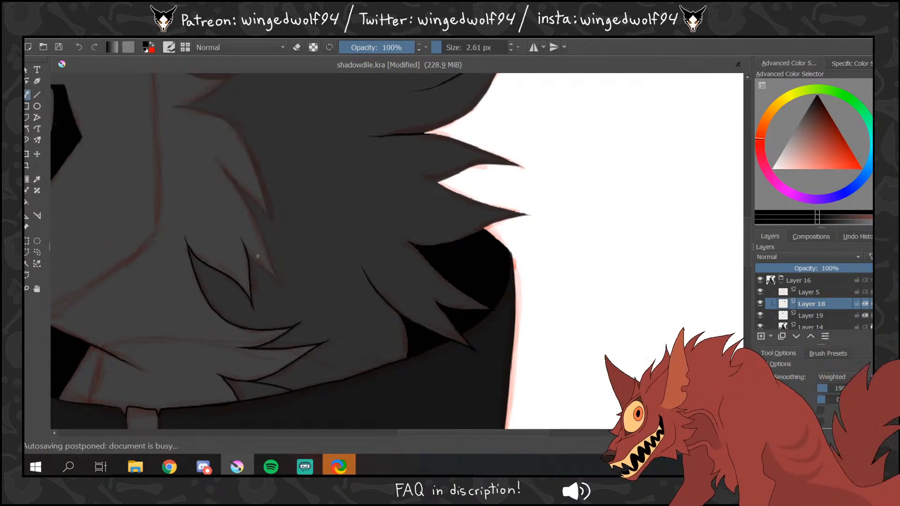
{"action": "left_click_drag", "start_coordinate": [367, 371], "coordinate": [350, 332]}
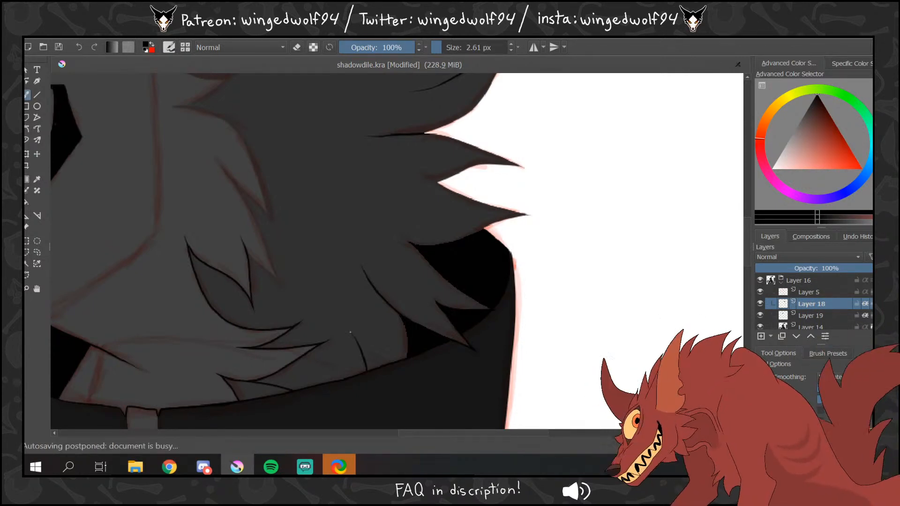
- Line the shadow edges inside the rear neck fur spikes and beneath the ear in black
{"action": "scroll", "coordinate": [319, 257], "scroll_direction": "up", "scroll_amount": 5}
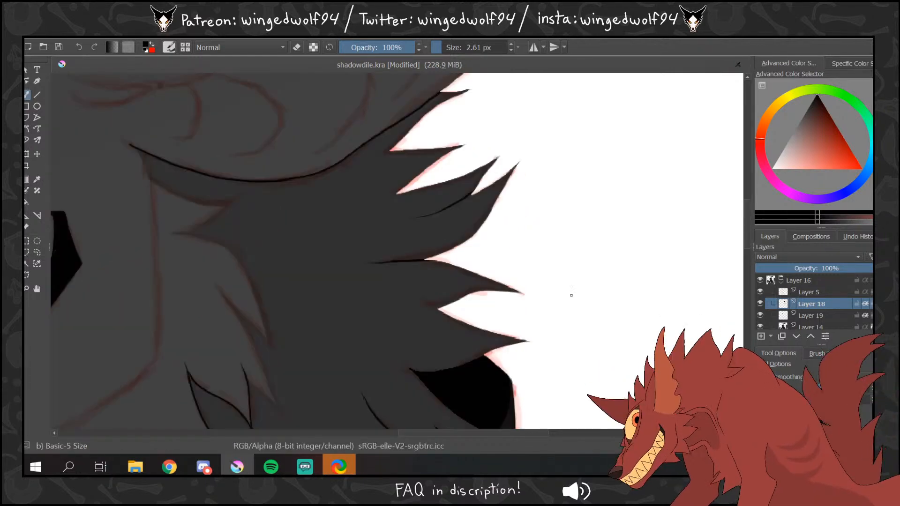
{"action": "mouse_move", "coordinate": [527, 295]}
{"action": "left_mouse_down"}
{"action": "mouse_move", "coordinate": [495, 288]}
{"action": "mouse_move", "coordinate": [385, 299]}
{"action": "left_mouse_up"}
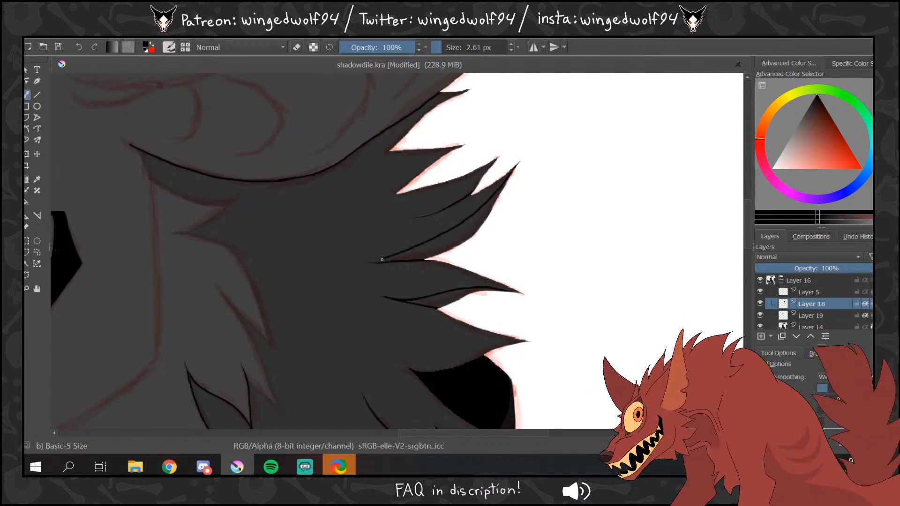
{"action": "mouse_move", "coordinate": [395, 148]}
{"action": "left_mouse_down"}
{"action": "mouse_move", "coordinate": [316, 185]}
{"action": "mouse_move", "coordinate": [287, 196]}
{"action": "left_mouse_up"}
{"action": "mouse_move", "coordinate": [348, 168]}
{"action": "left_mouse_down"}
{"action": "mouse_move", "coordinate": [315, 182]}
{"action": "mouse_move", "coordinate": [241, 188]}
{"action": "mouse_move", "coordinate": [177, 174]}
{"action": "mouse_move", "coordinate": [187, 189]}
{"action": "mouse_move", "coordinate": [243, 205]}
{"action": "mouse_move", "coordinate": [209, 206]}
{"action": "mouse_move", "coordinate": [152, 180]}
{"action": "left_mouse_up"}
{"action": "key", "text": "ctrl+z"}
{"action": "mouse_move", "coordinate": [130, 143]}
{"action": "left_mouse_down"}
{"action": "mouse_move", "coordinate": [152, 180]}
{"action": "mouse_move", "coordinate": [232, 208]}
{"action": "left_mouse_up"}
- Hide the Layer 5 sketch and fill the shadow beneath the ear and the undersides of two neck spikes black
{"action": "left_click", "coordinate": [27, 202]}
{"action": "left_click", "coordinate": [760, 292]}
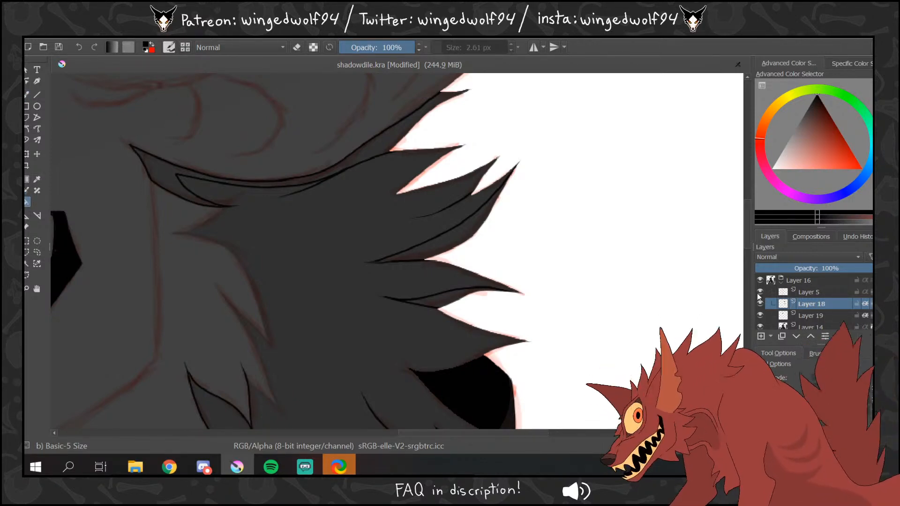
{"action": "left_click", "coordinate": [390, 128]}
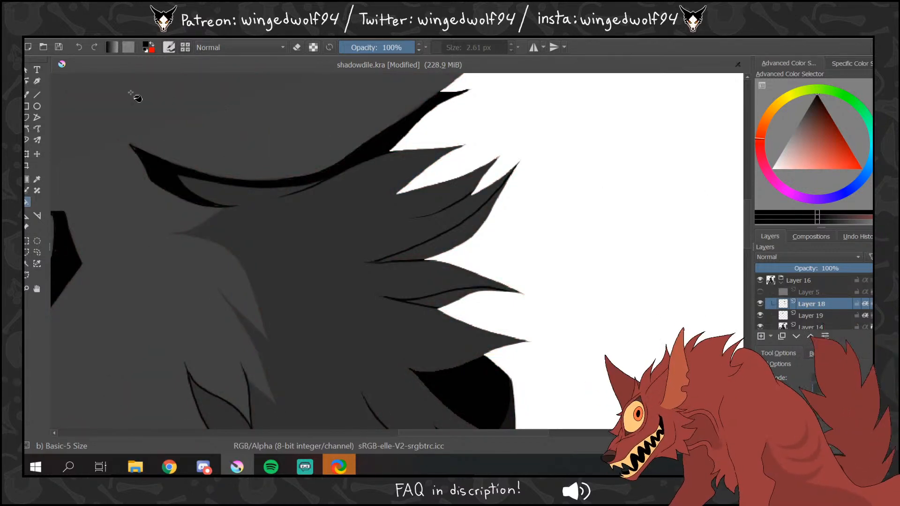
{"action": "left_click", "coordinate": [27, 94]}
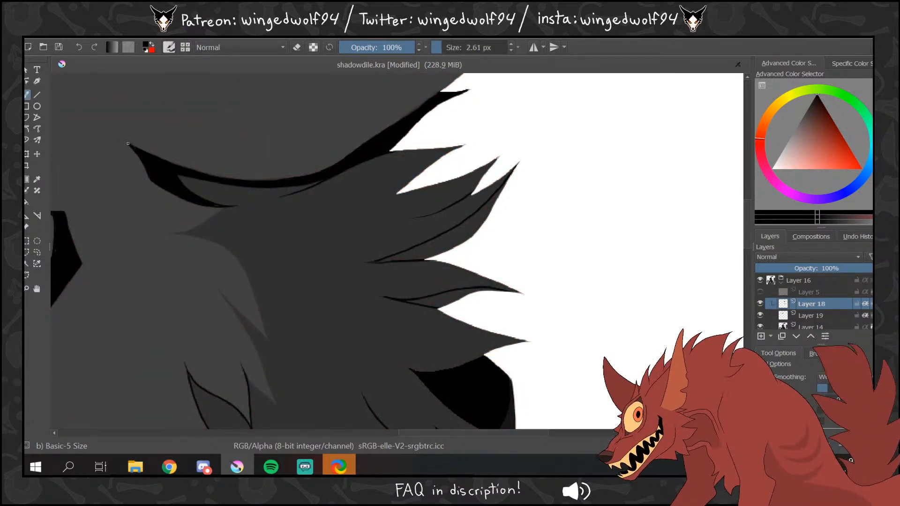
{"action": "left_click", "coordinate": [27, 202]}
{"action": "left_click", "coordinate": [459, 239]}
{"action": "left_click", "coordinate": [443, 299]}
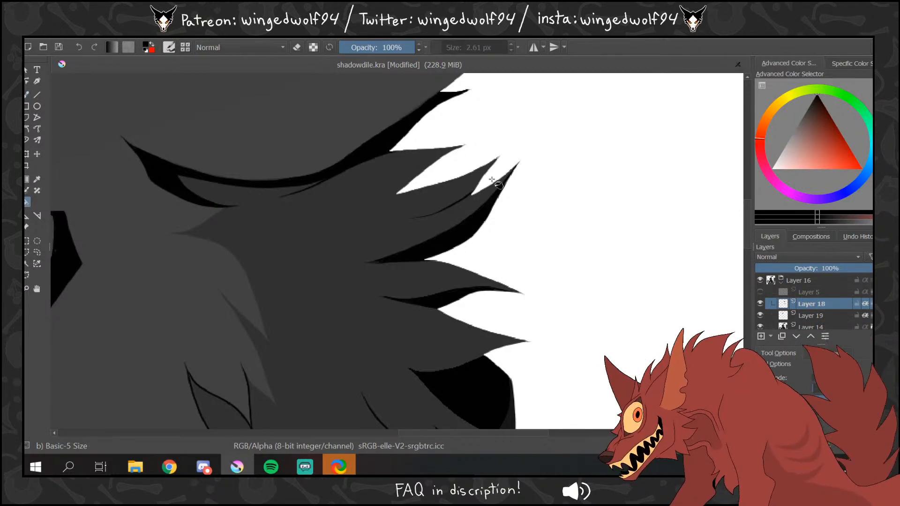
- Fill the small fur gap at the collar black, then line and fill a shadow inside the lower cheek tuft
{"action": "left_click", "coordinate": [28, 94]}
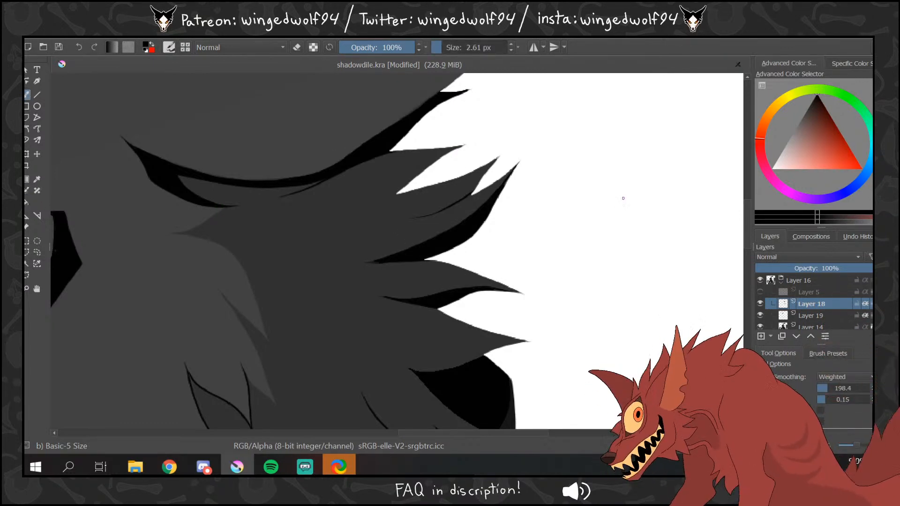
{"action": "mouse_move", "coordinate": [748, 208]}
{"action": "left_mouse_down"}
{"action": "mouse_move", "coordinate": [745, 247]}
{"action": "mouse_move", "coordinate": [746, 231]}
{"action": "left_mouse_up"}
{"action": "left_click", "coordinate": [27, 203]}
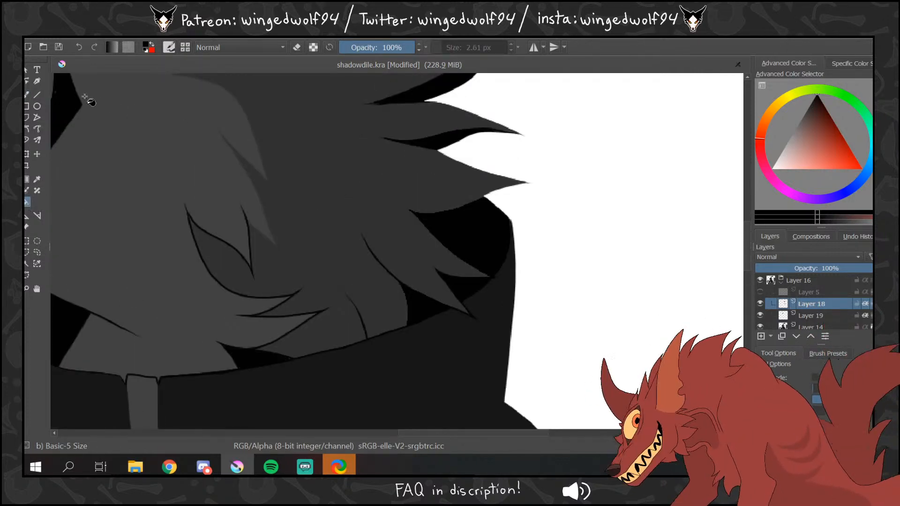
{"action": "left_click", "coordinate": [27, 96]}
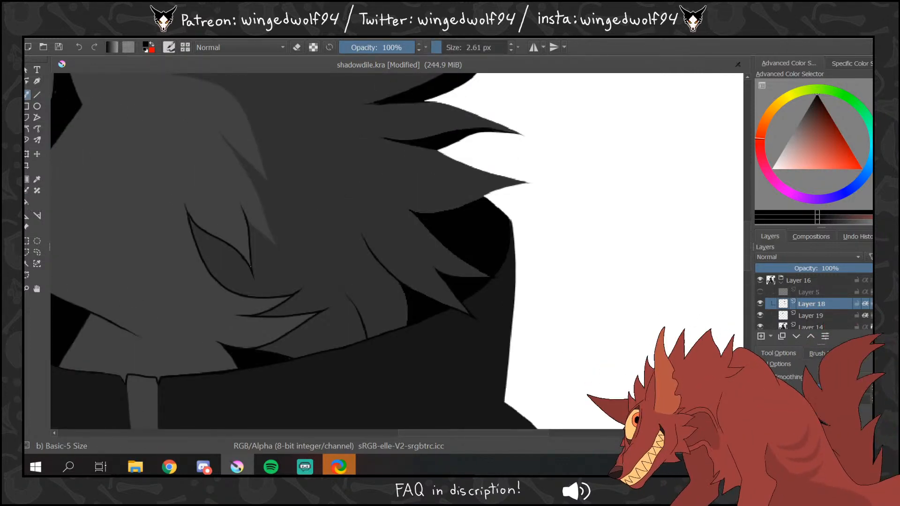
{"action": "mouse_move", "coordinate": [245, 259]}
{"action": "left_mouse_down"}
{"action": "mouse_move", "coordinate": [206, 240]}
{"action": "mouse_move", "coordinate": [186, 211]}
{"action": "mouse_move", "coordinate": [247, 295]}
{"action": "left_mouse_up"}
{"action": "left_click", "coordinate": [27, 202]}
{"action": "left_click", "coordinate": [192, 227]}
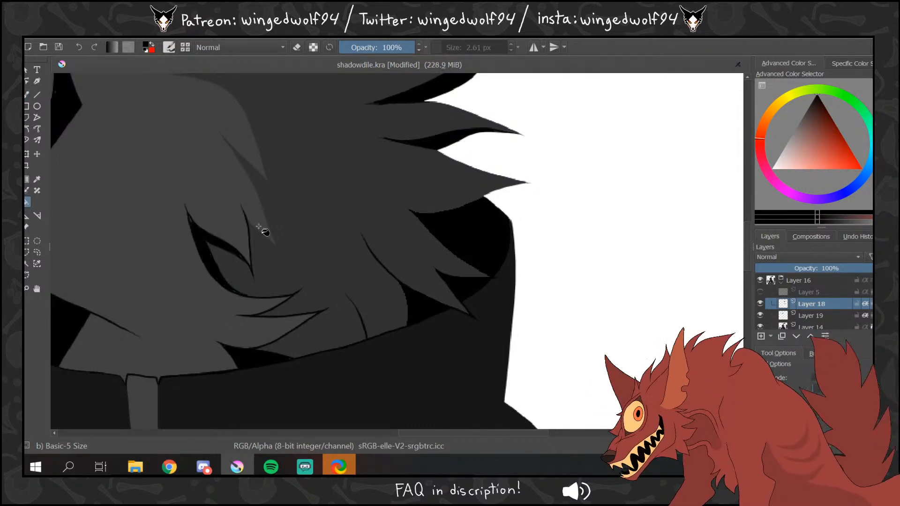
{"action": "key", "text": "b"}
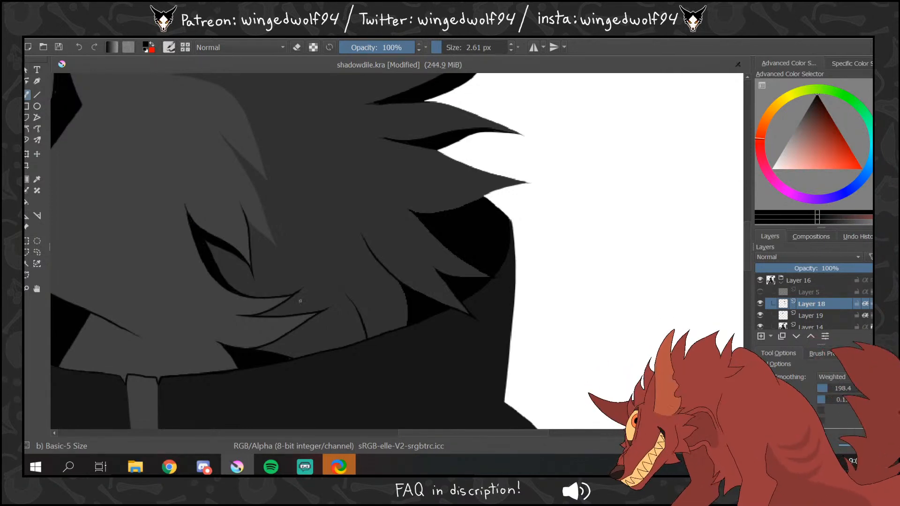
- Flip the image horizontally and line the cheek fur's jagged edge in black from below the ear to the lower tufts
{"action": "left_click", "coordinate": [27, 288]}
{"action": "left_click", "coordinate": [358, 208], "text": "ctrl"}
{"action": "left_click", "coordinate": [370, 211], "text": "ctrl"}
{"action": "left_click", "coordinate": [379, 212], "text": "ctrl"}
{"action": "left_click", "coordinate": [389, 212], "text": "ctrl"}
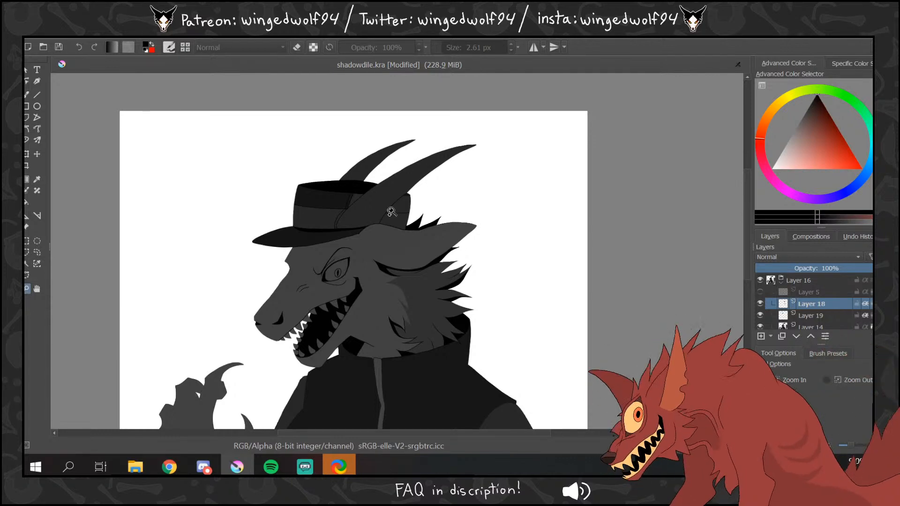
{"action": "left_click", "coordinate": [96, 37]}
{"action": "left_click", "coordinate": [172, 164]}
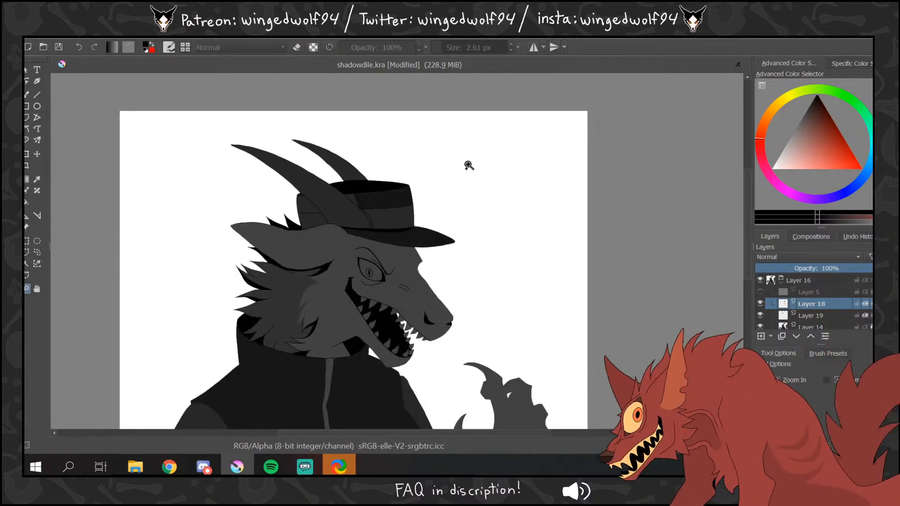
{"action": "left_click_drag", "start_coordinate": [246, 248], "coordinate": [398, 363]}
{"action": "left_click", "coordinate": [27, 95]}
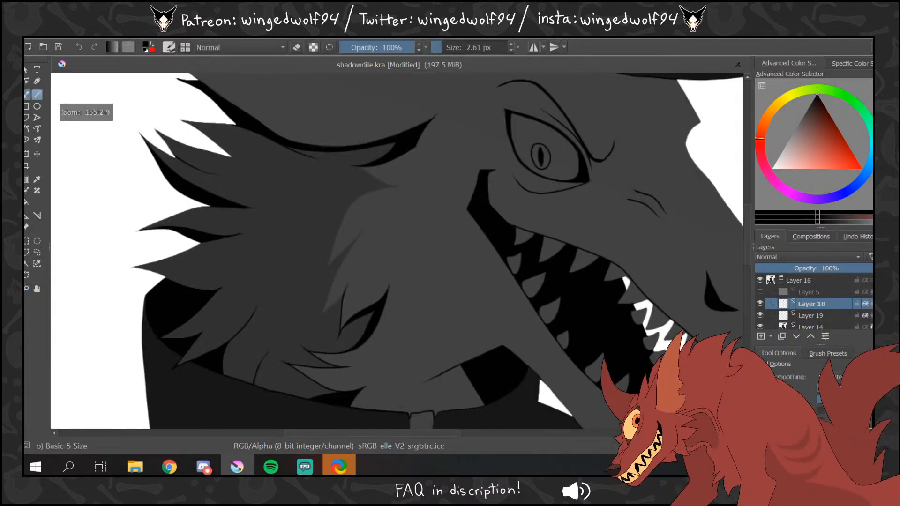
{"action": "mouse_move", "coordinate": [363, 169]}
{"action": "left_mouse_down"}
{"action": "mouse_move", "coordinate": [400, 186]}
{"action": "mouse_move", "coordinate": [377, 189]}
{"action": "mouse_move", "coordinate": [344, 218]}
{"action": "mouse_move", "coordinate": [327, 270]}
{"action": "mouse_move", "coordinate": [368, 222]}
{"action": "mouse_move", "coordinate": [321, 317]}
{"action": "mouse_move", "coordinate": [341, 299]}
{"action": "left_mouse_up"}
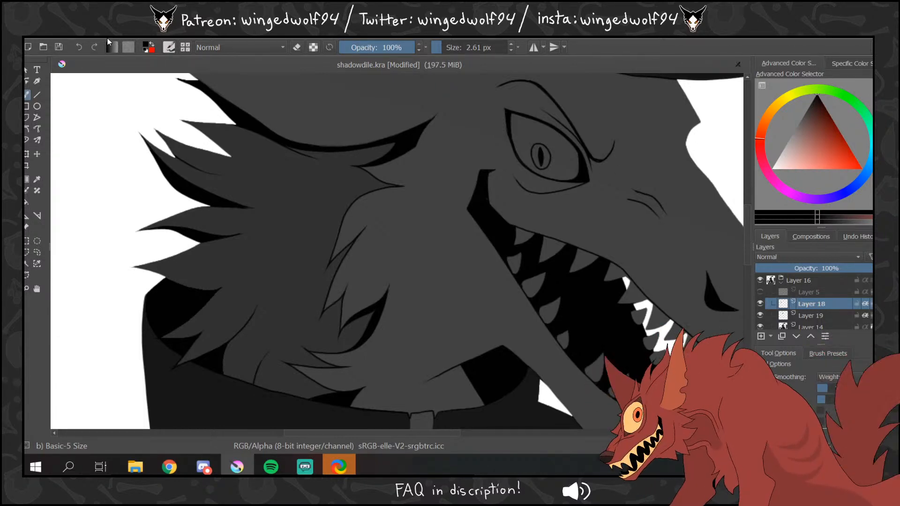
- Draw a shadow edge along the fur spike just below the ear and fill the enclosed area black
{"action": "left_click_drag", "start_coordinate": [745, 217], "coordinate": [745, 194]}
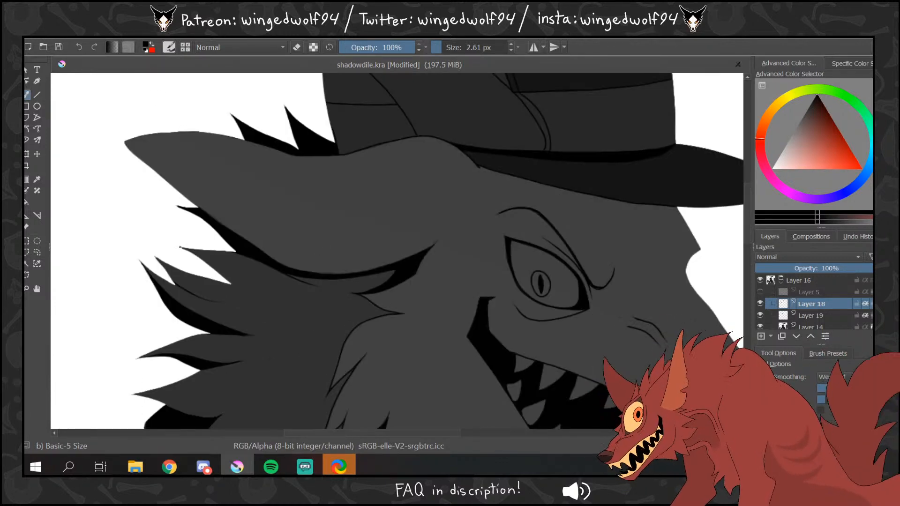
{"action": "mouse_move", "coordinate": [180, 247]}
{"action": "left_mouse_down"}
{"action": "mouse_move", "coordinate": [266, 292]}
{"action": "mouse_move", "coordinate": [231, 284]}
{"action": "left_mouse_up"}
{"action": "left_click", "coordinate": [28, 202]}
{"action": "left_click", "coordinate": [227, 278]}
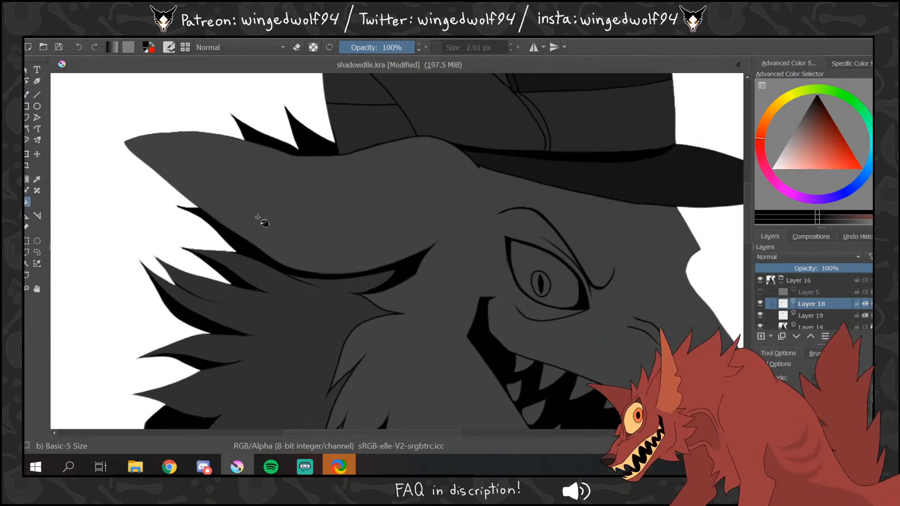
{"action": "left_click", "coordinate": [26, 95]}
- Flip the image horizontally back and draw overlapping pointed fur locks in black behind the cheek, below the ear
{"action": "left_click", "coordinate": [96, 32]}
{"action": "left_click", "coordinate": [188, 161]}
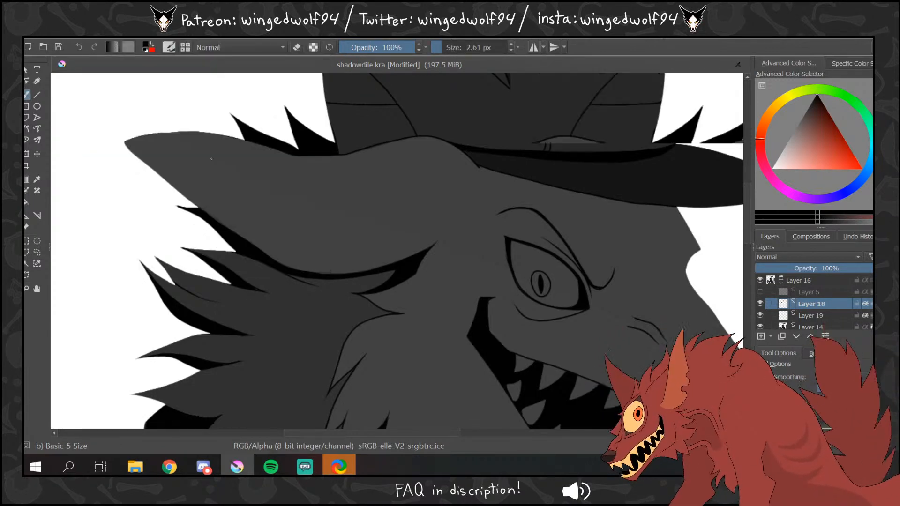
{"action": "scroll", "coordinate": [529, 416], "scroll_direction": "right", "scroll_amount": 10}
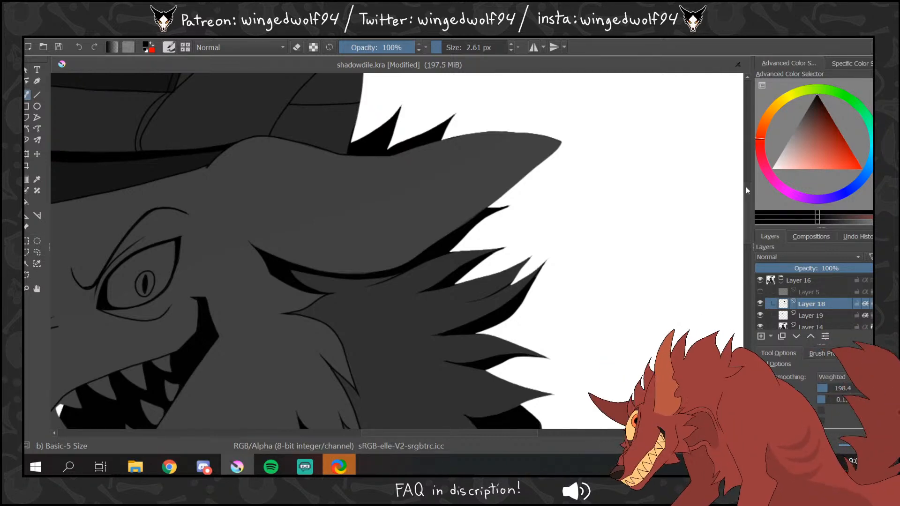
{"action": "mouse_move", "coordinate": [747, 190]}
{"action": "left_mouse_down"}
{"action": "mouse_move", "coordinate": [748, 234]}
{"action": "mouse_move", "coordinate": [743, 201]}
{"action": "left_mouse_up"}
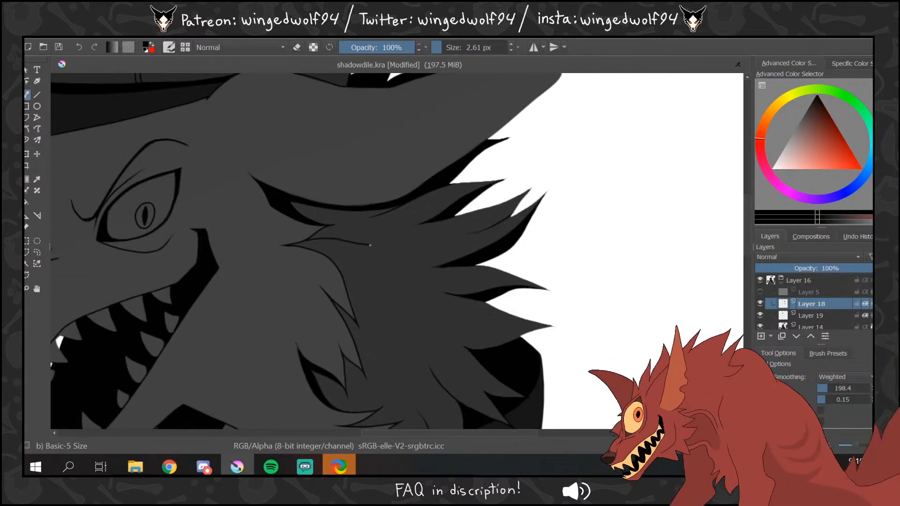
{"action": "mouse_move", "coordinate": [305, 241]}
{"action": "left_mouse_down"}
{"action": "mouse_move", "coordinate": [430, 239]}
{"action": "mouse_move", "coordinate": [394, 256]}
{"action": "mouse_move", "coordinate": [360, 258]}
{"action": "mouse_move", "coordinate": [377, 253]}
{"action": "mouse_move", "coordinate": [371, 259]}
{"action": "mouse_move", "coordinate": [437, 301]}
{"action": "mouse_move", "coordinate": [381, 293]}
{"action": "mouse_move", "coordinate": [444, 294]}
{"action": "left_mouse_up"}
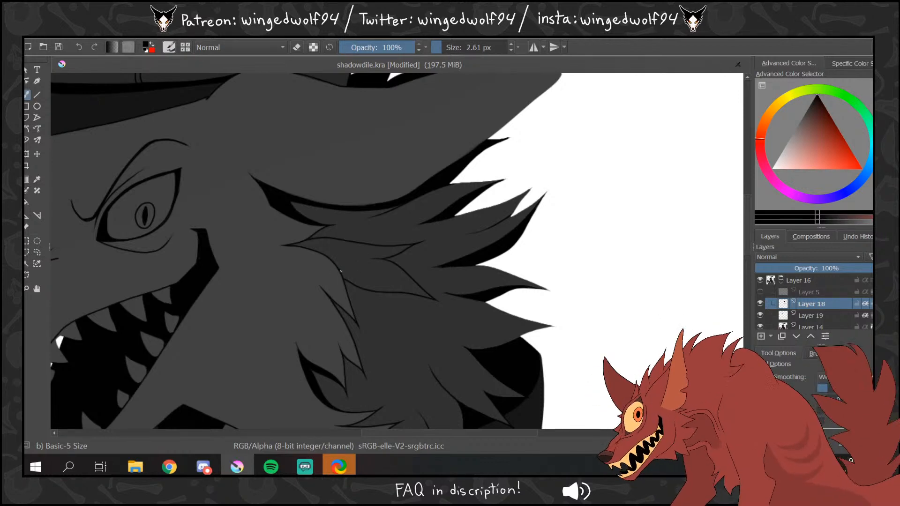
- Fill the thin shadow under the new fur lock beside the cheek black and refine its line
{"action": "key", "text": "f"}
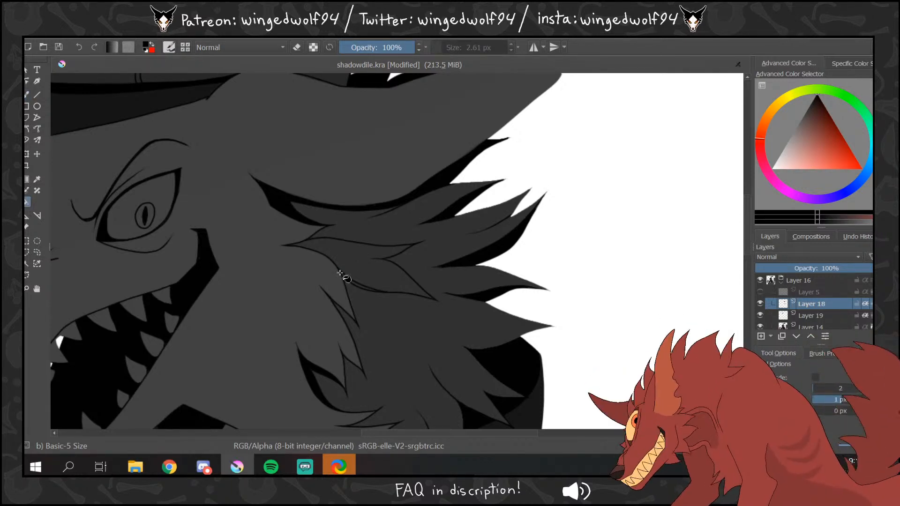
{"action": "left_click", "coordinate": [27, 94]}
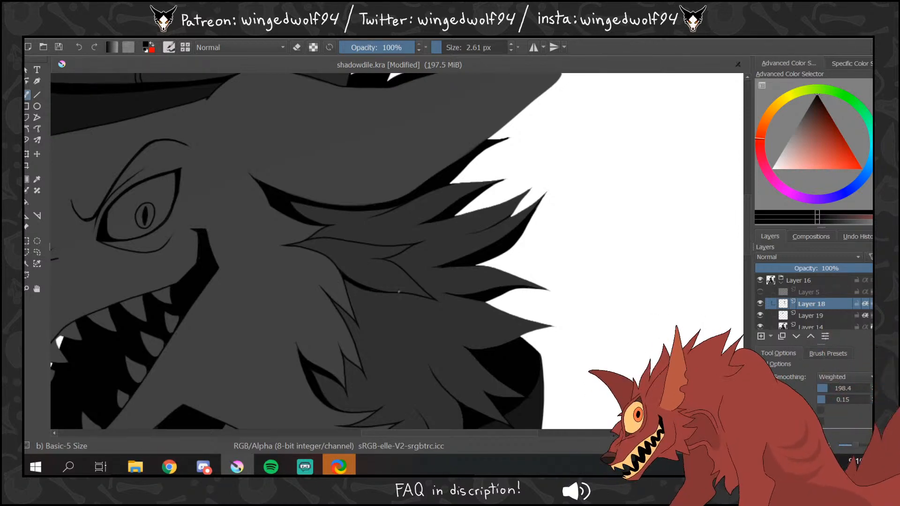
{"action": "left_click_drag", "start_coordinate": [380, 290], "coordinate": [395, 293]}
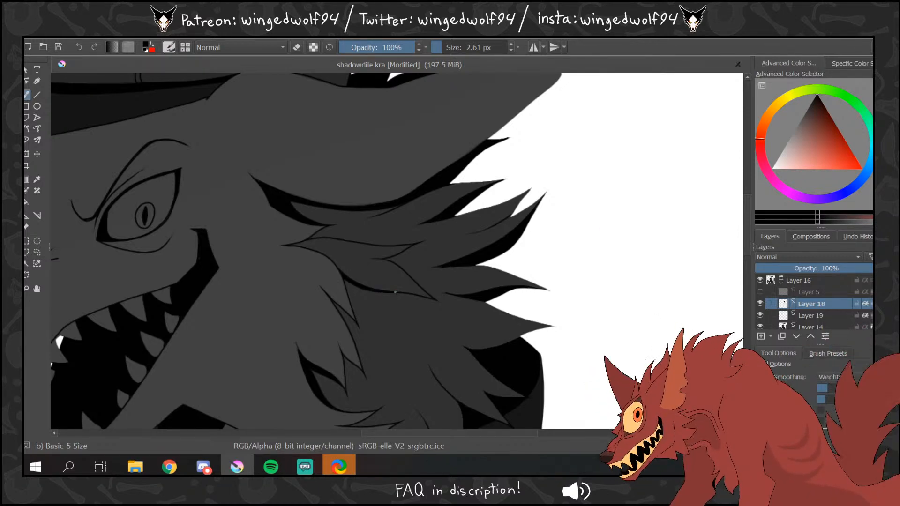
- Draw more curved, pointed fur locks in black between the cheek tufts and the collar
{"action": "mouse_move", "coordinate": [748, 219]}
{"action": "left_mouse_down"}
{"action": "mouse_move", "coordinate": [749, 250]}
{"action": "mouse_move", "coordinate": [749, 232]}
{"action": "left_mouse_up"}
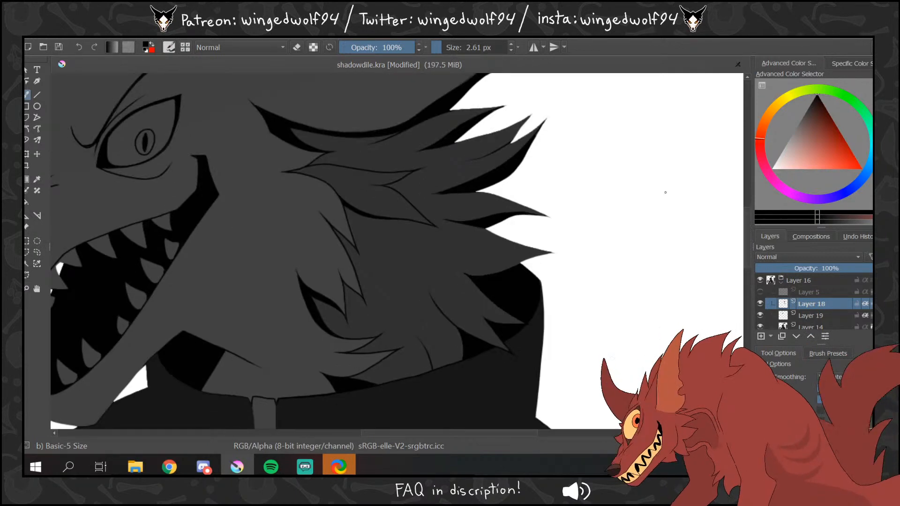
{"action": "mouse_move", "coordinate": [375, 229]}
{"action": "left_mouse_down"}
{"action": "mouse_move", "coordinate": [417, 265]}
{"action": "mouse_move", "coordinate": [438, 309]}
{"action": "mouse_move", "coordinate": [382, 274]}
{"action": "mouse_move", "coordinate": [441, 326]}
{"action": "mouse_move", "coordinate": [362, 321]}
{"action": "mouse_move", "coordinate": [349, 308]}
{"action": "left_mouse_up"}
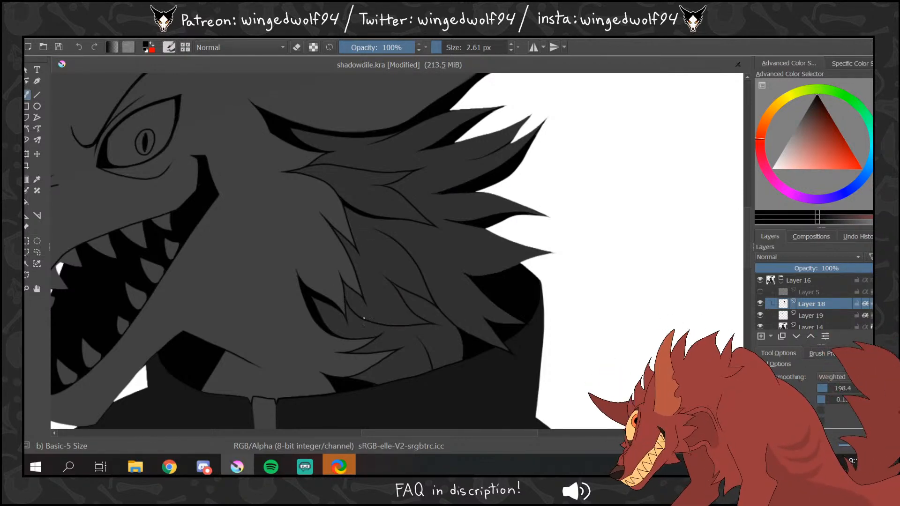
- Add short curved fur lines behind the cheek and black shadows beneath the fur locks near the collar
{"action": "mouse_move", "coordinate": [388, 327]}
{"action": "left_mouse_down"}
{"action": "mouse_move", "coordinate": [430, 359]}
{"action": "mouse_move", "coordinate": [411, 328]}
{"action": "left_mouse_up"}
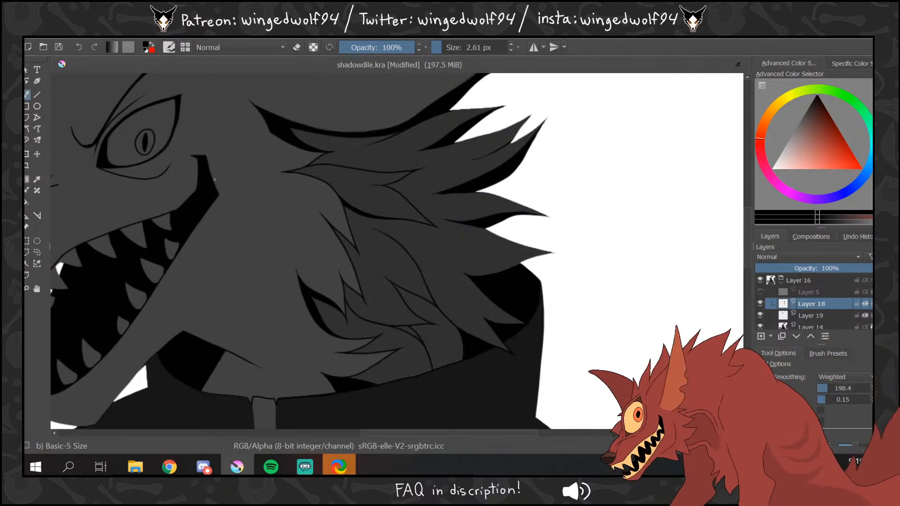
{"action": "left_click", "coordinate": [26, 203]}
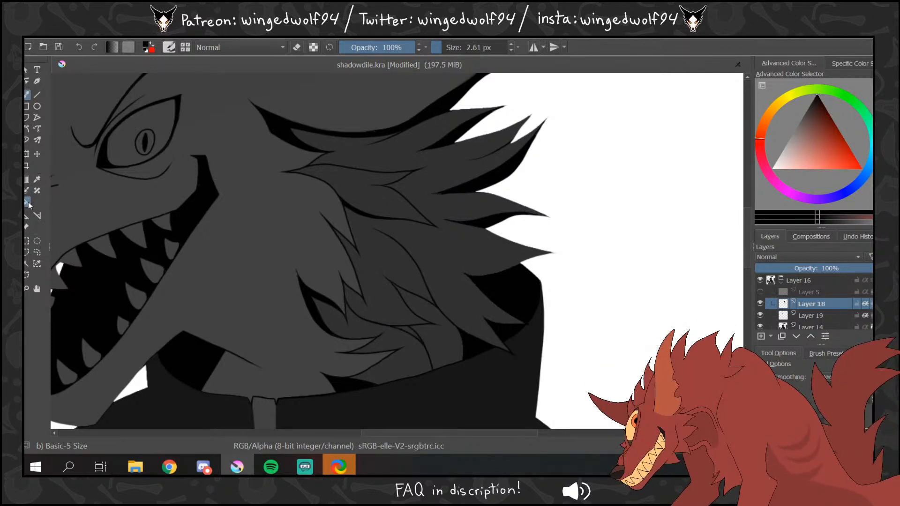
{"action": "left_click", "coordinate": [27, 94]}
{"action": "left_click_drag", "start_coordinate": [471, 278], "coordinate": [420, 248]}
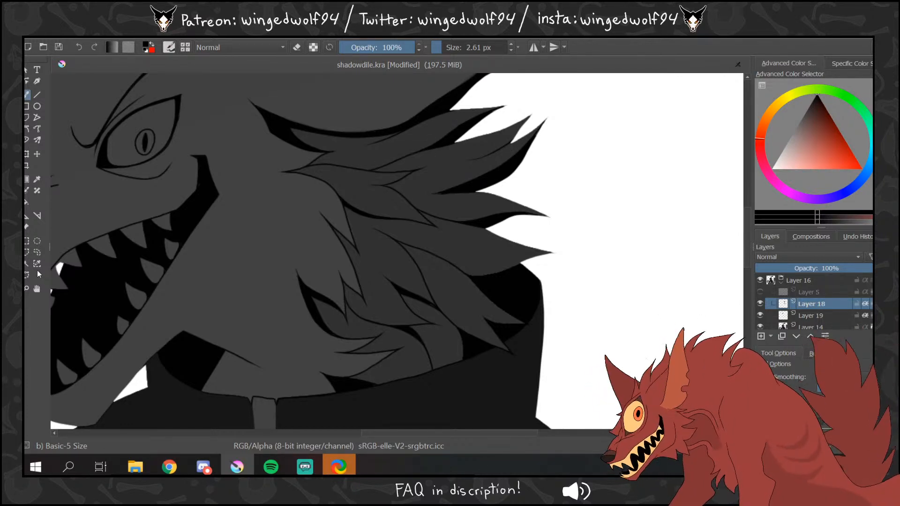
- Flip the whole image horizontally to check the head, and return to the brush for work on the ear
{"action": "left_click", "coordinate": [28, 288]}
{"action": "left_click", "coordinate": [407, 226], "text": "ctrl"}
{"action": "left_click", "coordinate": [406, 217], "text": "ctrl"}
{"action": "left_click", "coordinate": [406, 221], "text": "ctrl"}
{"action": "left_click", "coordinate": [406, 225], "text": "ctrl"}
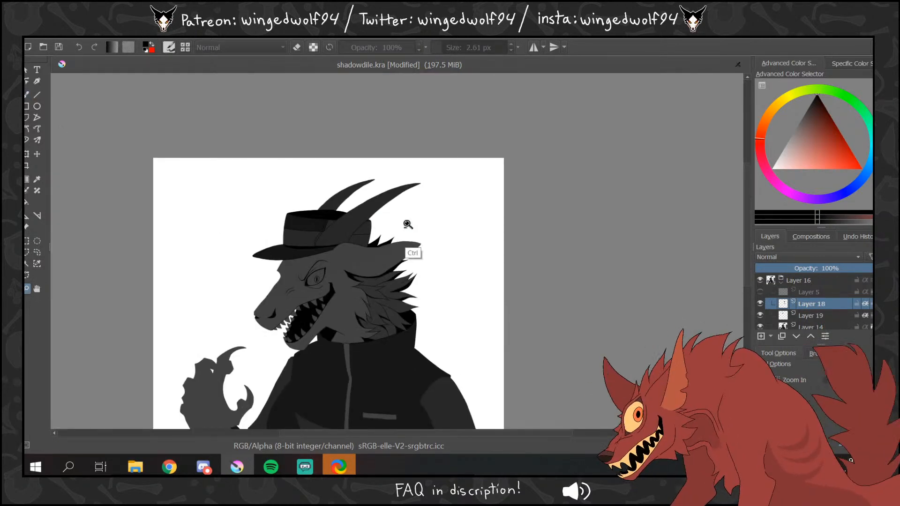
{"action": "key", "text": "ctrl+s"}
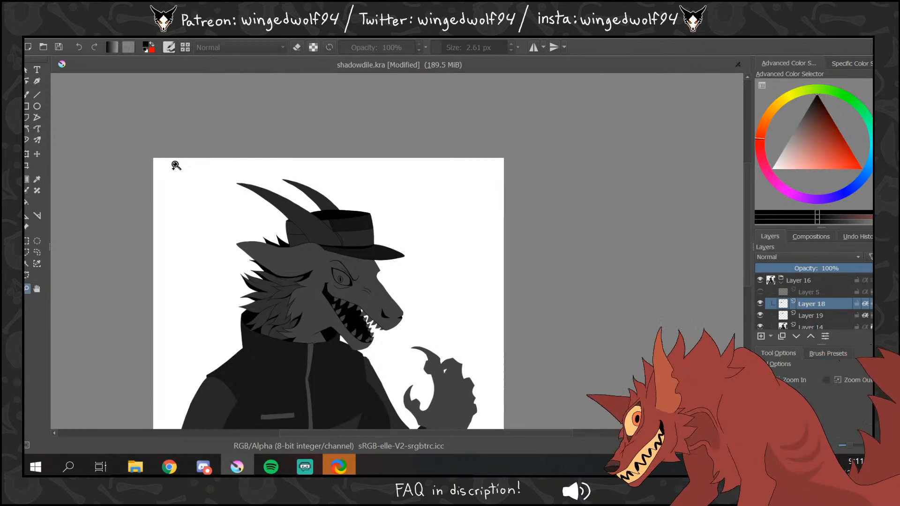
{"action": "left_click_drag", "start_coordinate": [223, 221], "coordinate": [395, 324]}
{"action": "key", "text": "b"}
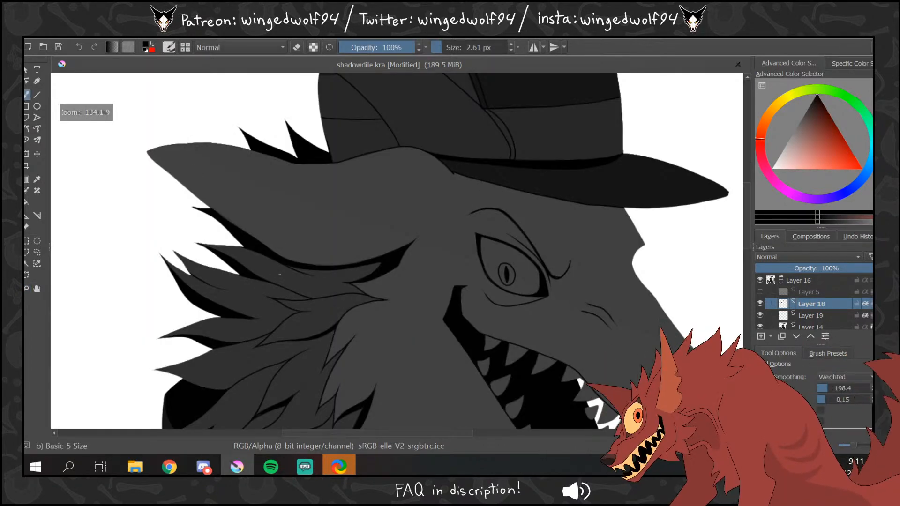
- Using the Layer 5 sketch as a guide, outline the inner ear on Layer 19 and fill it with a darker grey
{"action": "left_click", "coordinate": [761, 292]}
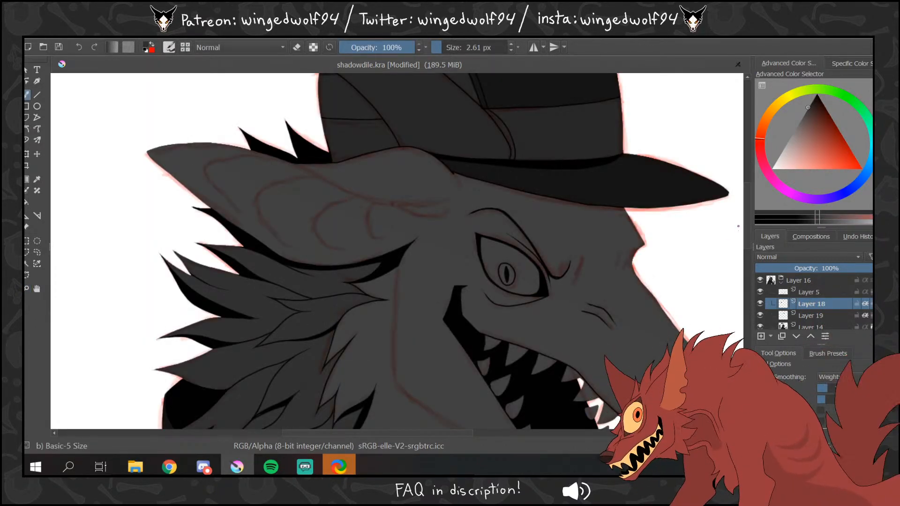
{"action": "left_click_drag", "start_coordinate": [747, 226], "coordinate": [748, 216]}
{"action": "left_click", "coordinate": [811, 316]}
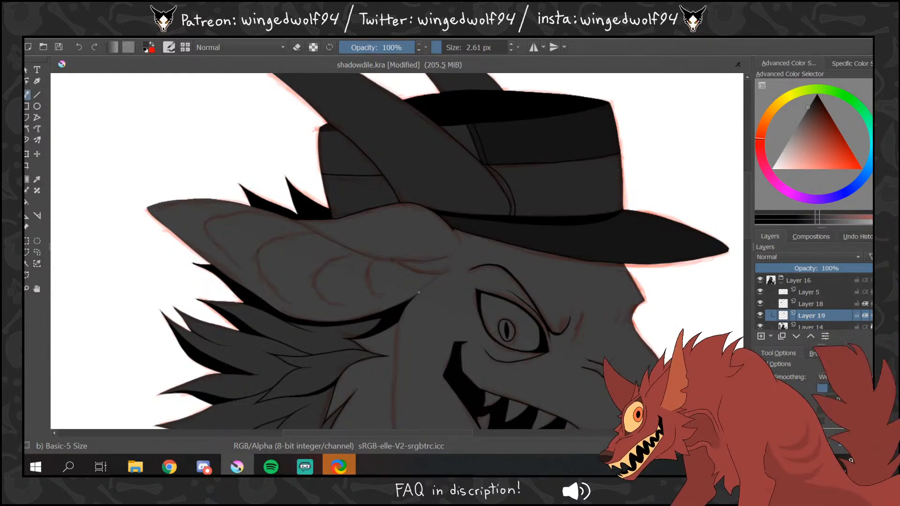
{"action": "left_click", "coordinate": [27, 202]}
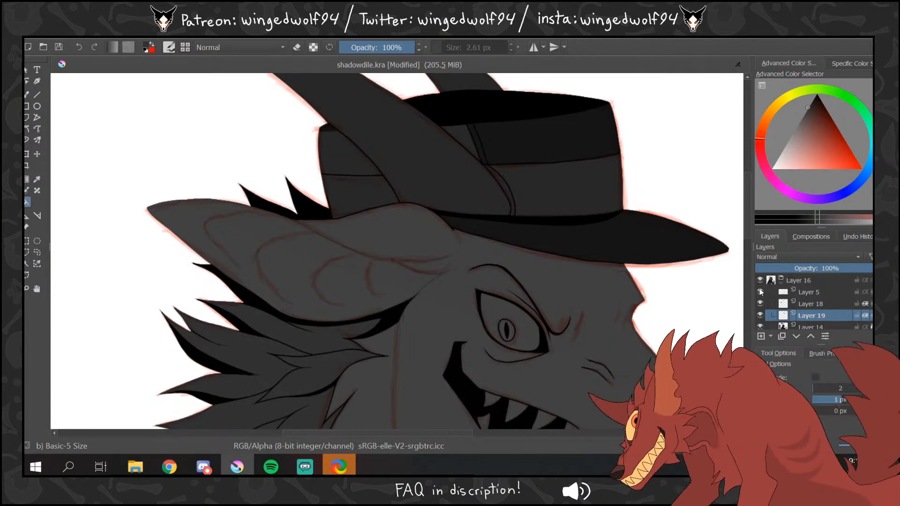
{"action": "left_click", "coordinate": [761, 292]}
{"action": "left_click", "coordinate": [387, 280]}
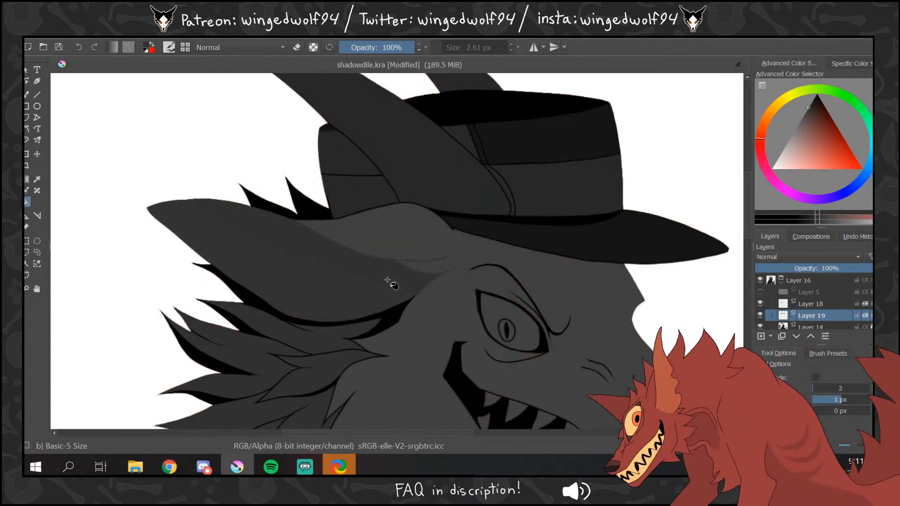
- Following the Layer 5 sketch, draw the inner ear's upper edge and its curved folds in black on Layer 18
{"action": "key", "text": "b"}
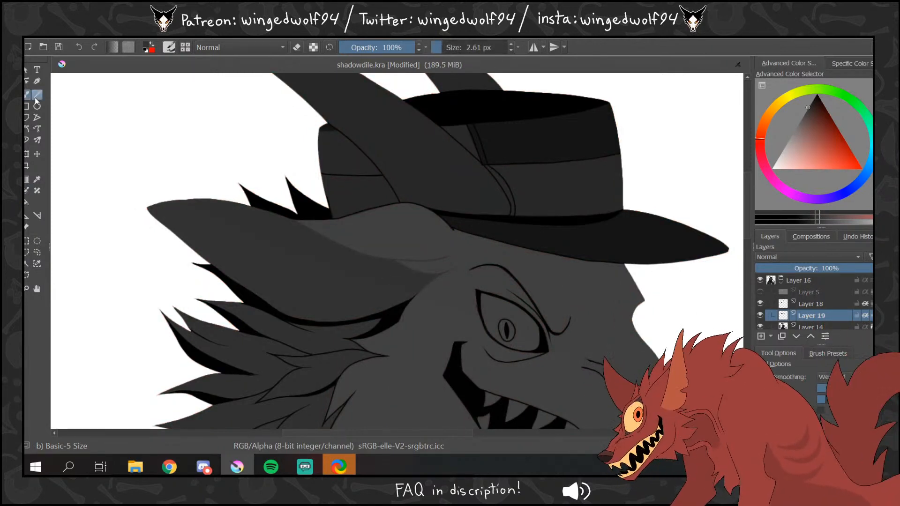
{"action": "left_click", "coordinate": [807, 305]}
{"action": "left_click", "coordinate": [760, 292]}
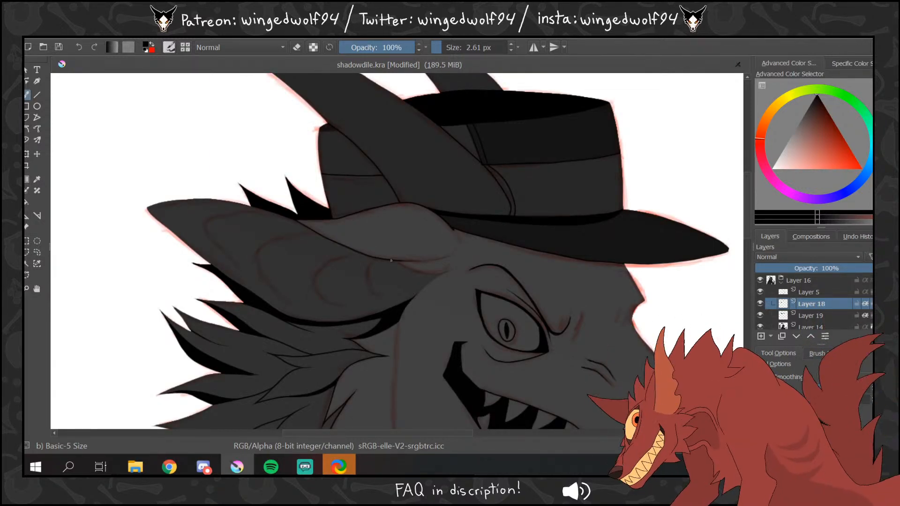
{"action": "left_click_drag", "start_coordinate": [392, 261], "coordinate": [448, 271]}
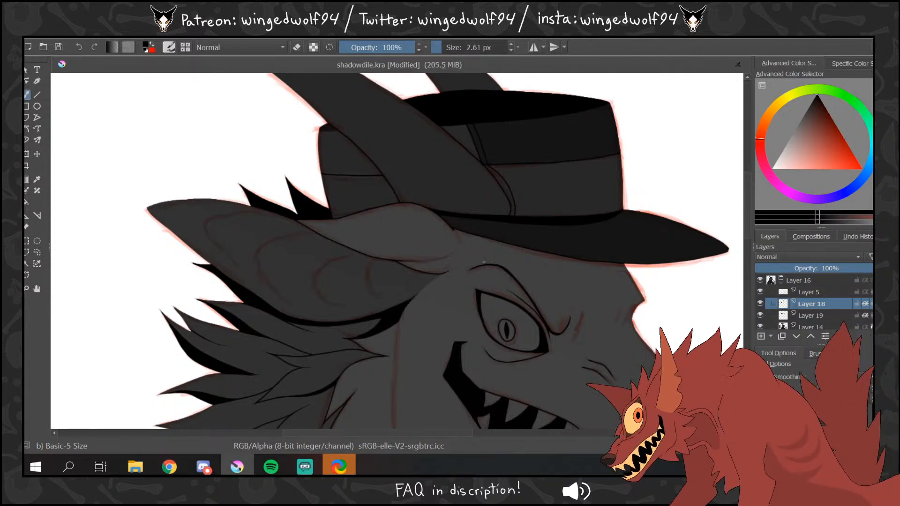
{"action": "mouse_move", "coordinate": [379, 259]}
{"action": "left_mouse_down"}
{"action": "mouse_move", "coordinate": [369, 285]}
{"action": "mouse_move", "coordinate": [381, 298]}
{"action": "mouse_move", "coordinate": [346, 257]}
{"action": "mouse_move", "coordinate": [328, 265]}
{"action": "mouse_move", "coordinate": [315, 288]}
{"action": "mouse_move", "coordinate": [342, 305]}
{"action": "left_mouse_up"}
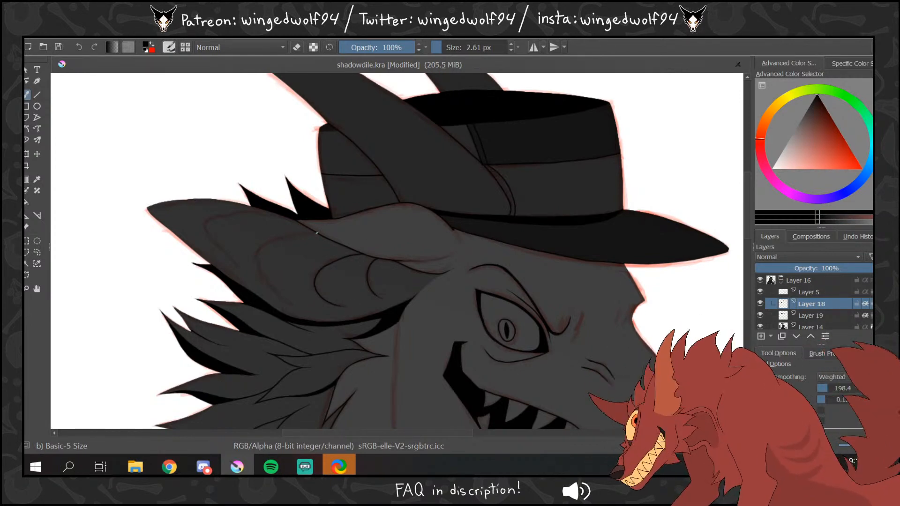
{"action": "mouse_move", "coordinate": [317, 233]}
{"action": "left_mouse_down"}
{"action": "mouse_move", "coordinate": [276, 238]}
{"action": "mouse_move", "coordinate": [258, 254]}
{"action": "mouse_move", "coordinate": [284, 299]}
{"action": "left_mouse_up"}
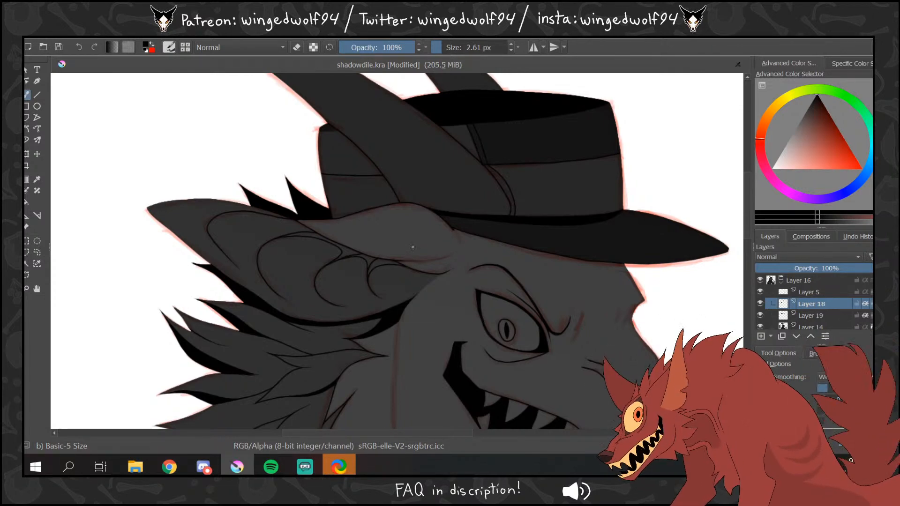
- Hide the sketch, fill the narrow shadows above the inner-ear folds black, and add a black shadow at the ear's base
{"action": "left_click", "coordinate": [26, 202]}
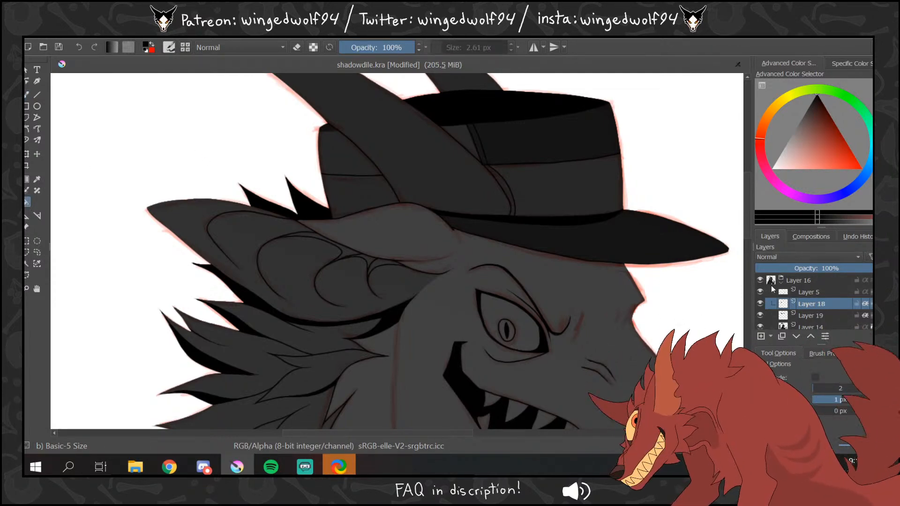
{"action": "left_click", "coordinate": [760, 292]}
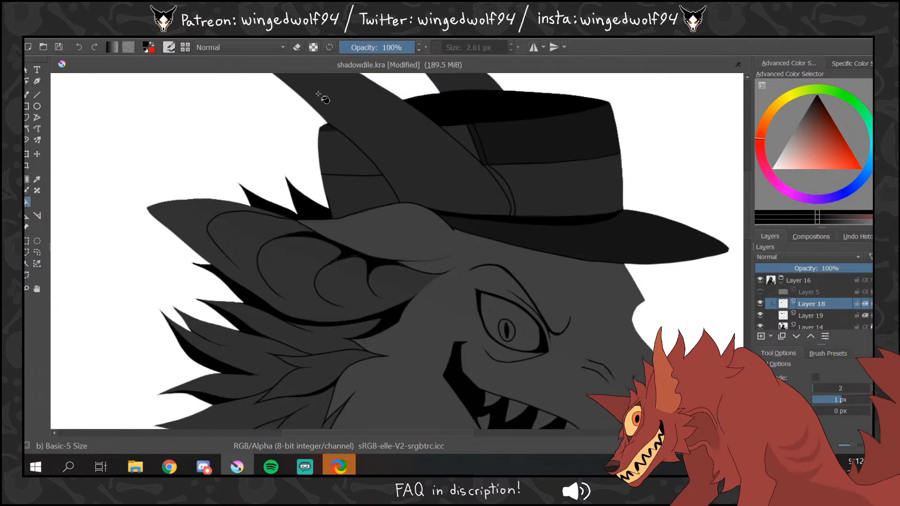
{"action": "key", "text": "b"}
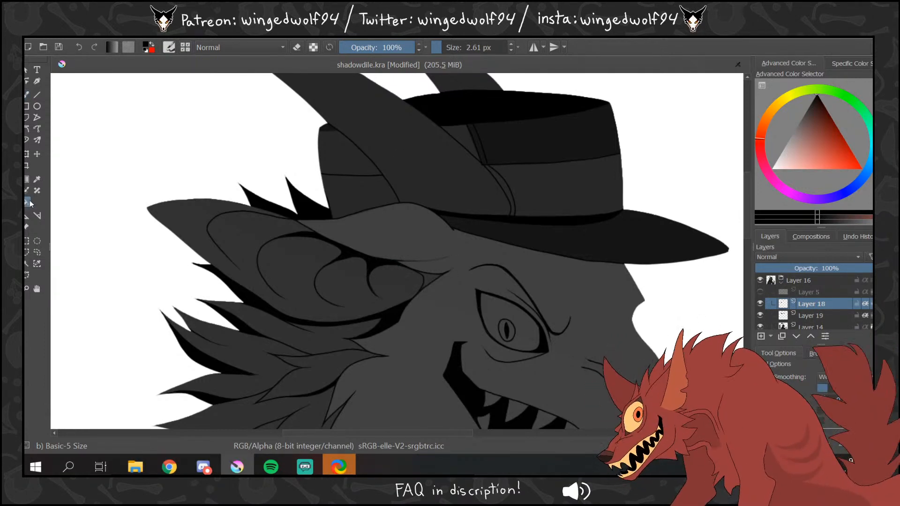
{"action": "key", "text": "b"}
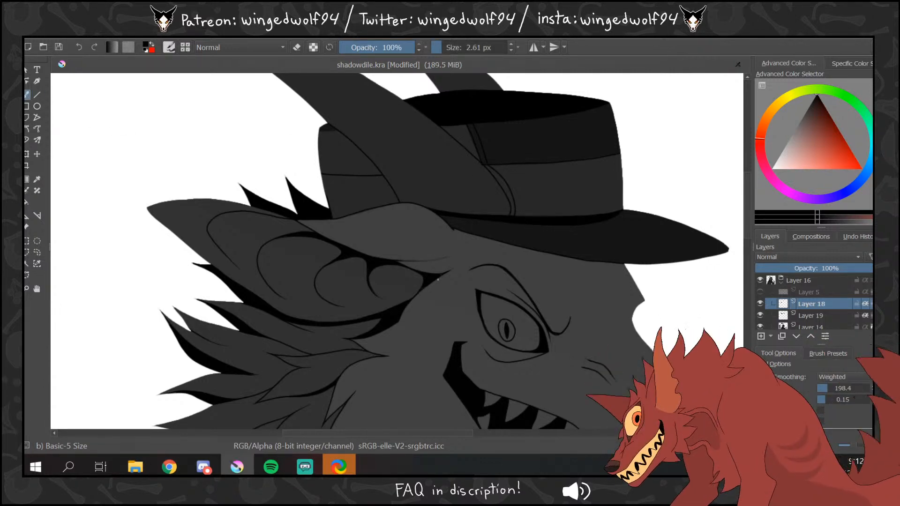
- Flip the image horizontally and show the Layer 5 sketch again for work on the cheek and neck
{"action": "left_click", "coordinate": [27, 288]}
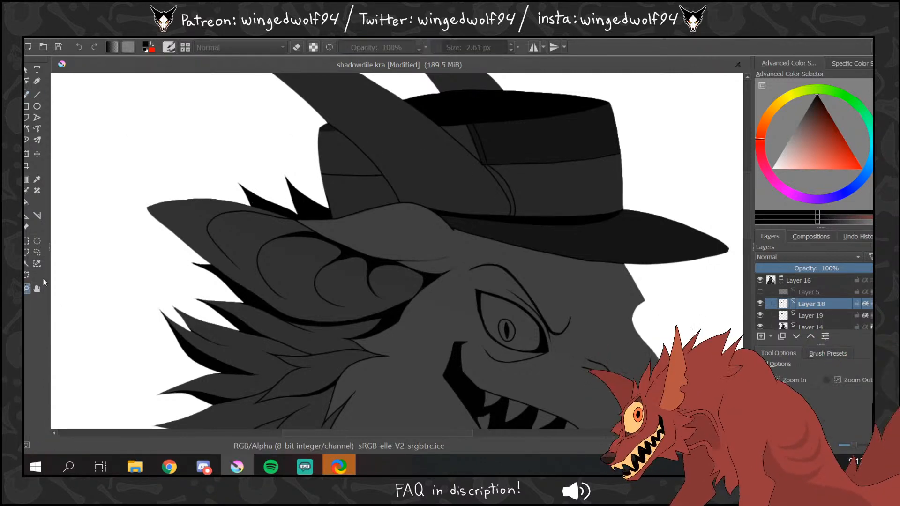
{"action": "right_click", "coordinate": [442, 227]}
{"action": "right_click", "coordinate": [472, 239]}
{"action": "right_click", "coordinate": [476, 225]}
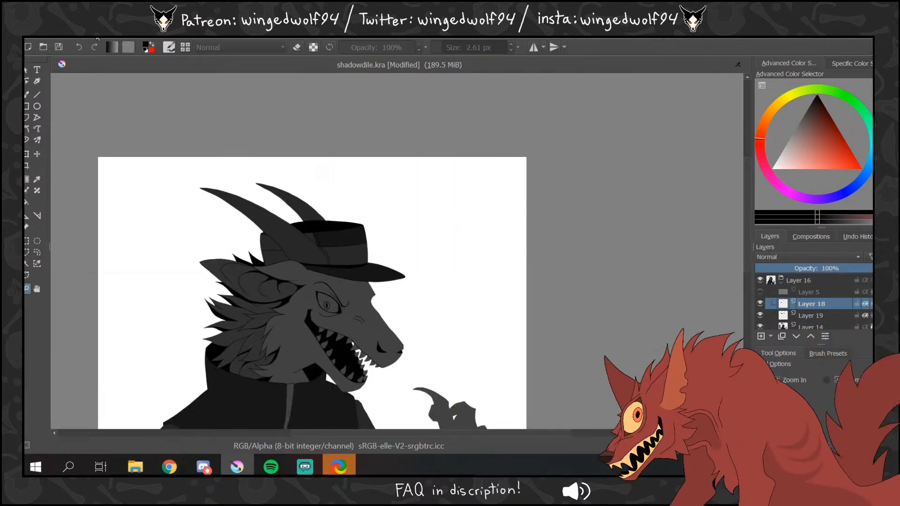
{"action": "left_click", "coordinate": [97, 38]}
{"action": "left_click", "coordinate": [136, 163]}
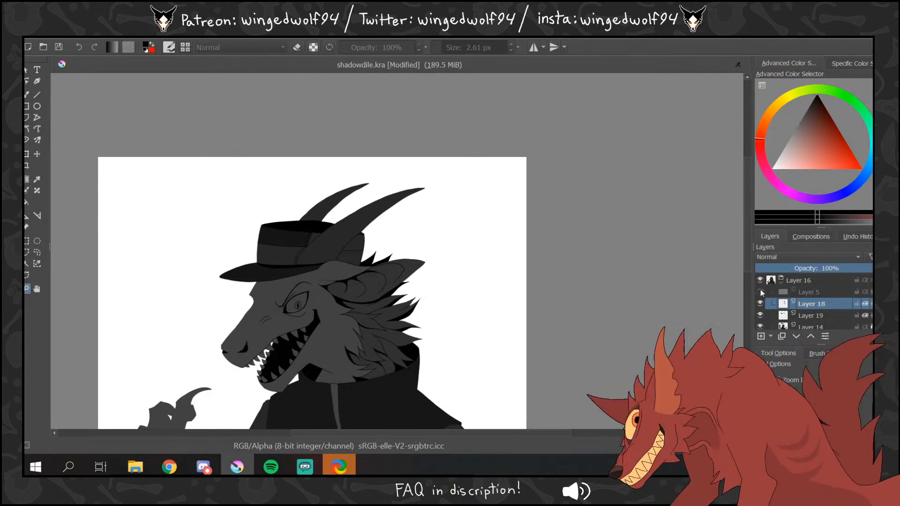
{"action": "left_click", "coordinate": [761, 292]}
{"action": "left_click_drag", "start_coordinate": [263, 266], "coordinate": [414, 378]}
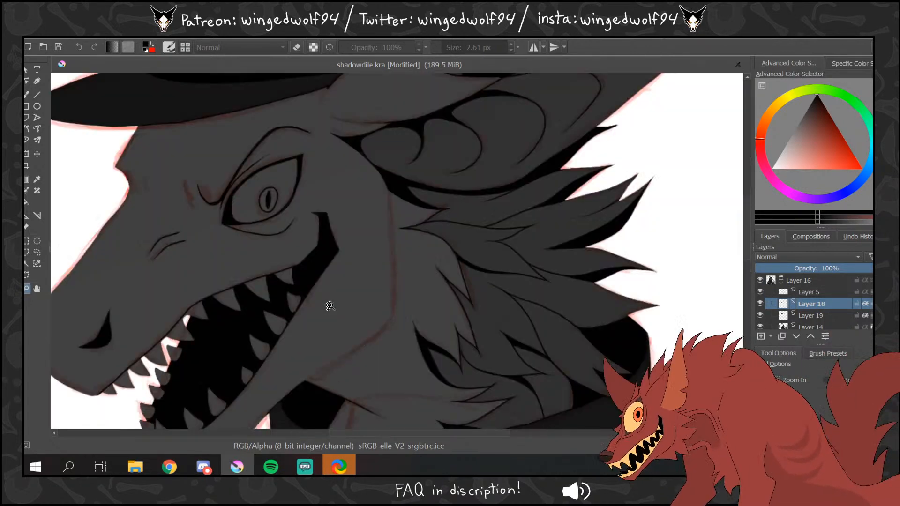
{"action": "left_click", "coordinate": [26, 94]}
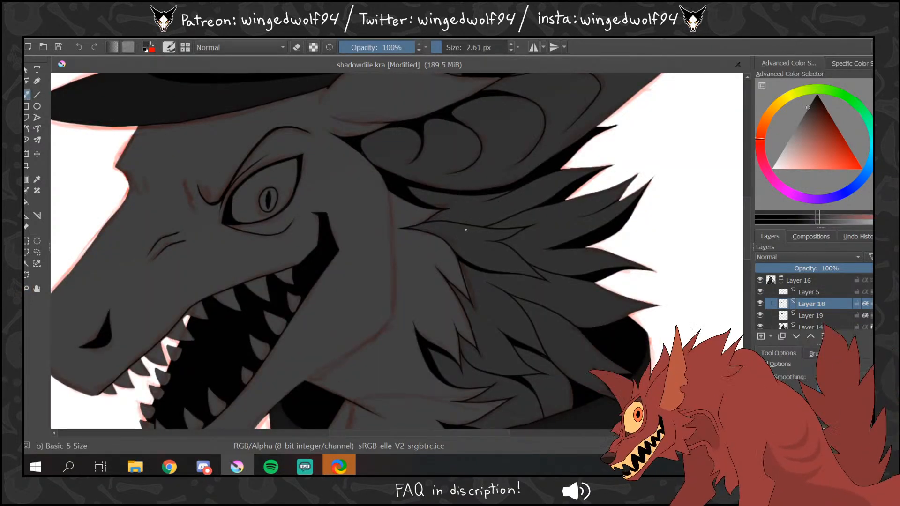
{"action": "left_click", "coordinate": [804, 315]}
{"action": "key", "text": "ctrl+e"}
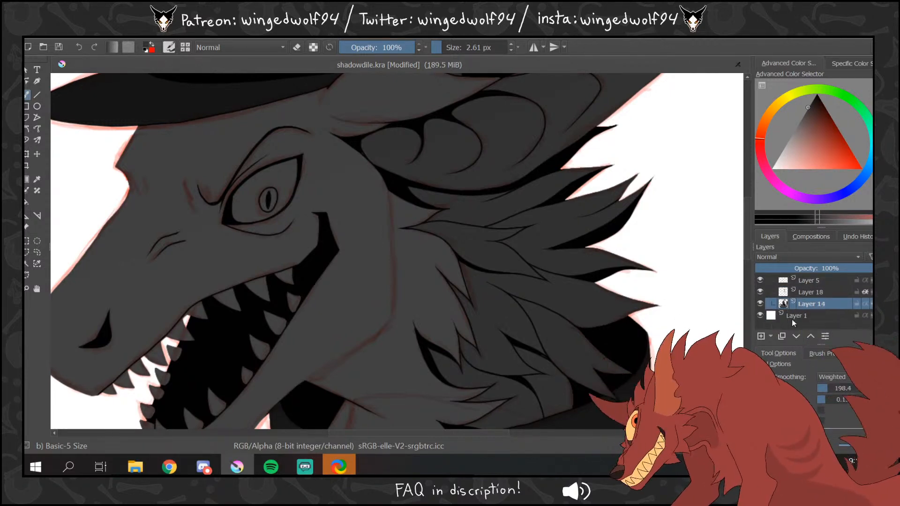
{"action": "key", "text": "Insert"}
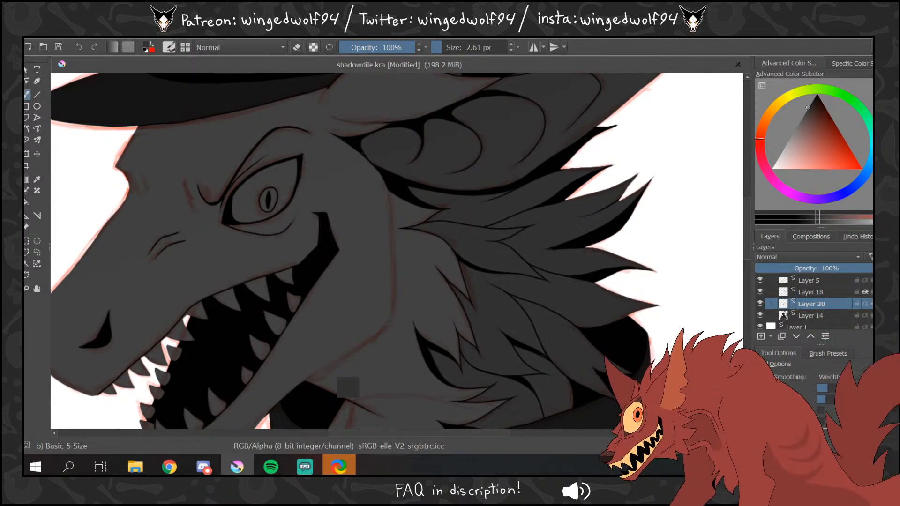
{"action": "key", "text": "ctrl+z"}
{"action": "key", "text": "ctrl+z"}
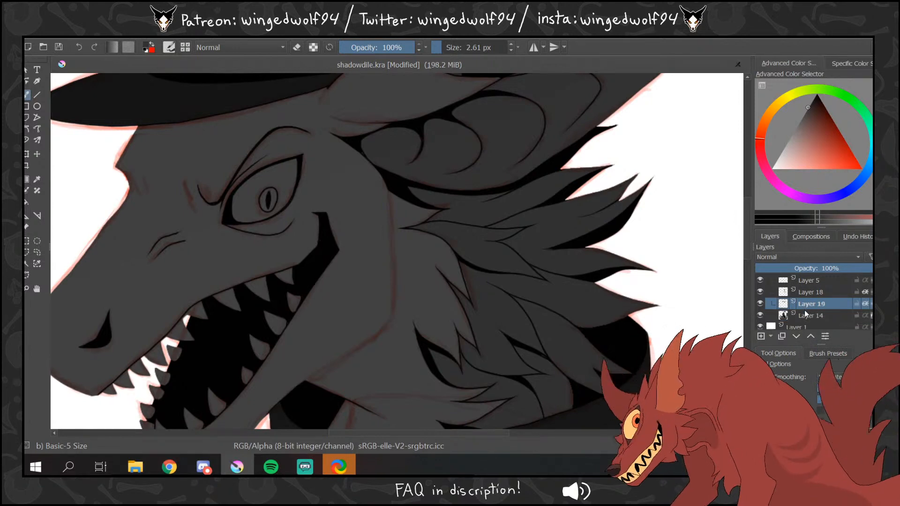
- Outline the shadow area below the jaw and along the neck fur tufts in dark grey on Layer 14
{"action": "left_click", "coordinate": [805, 315]}
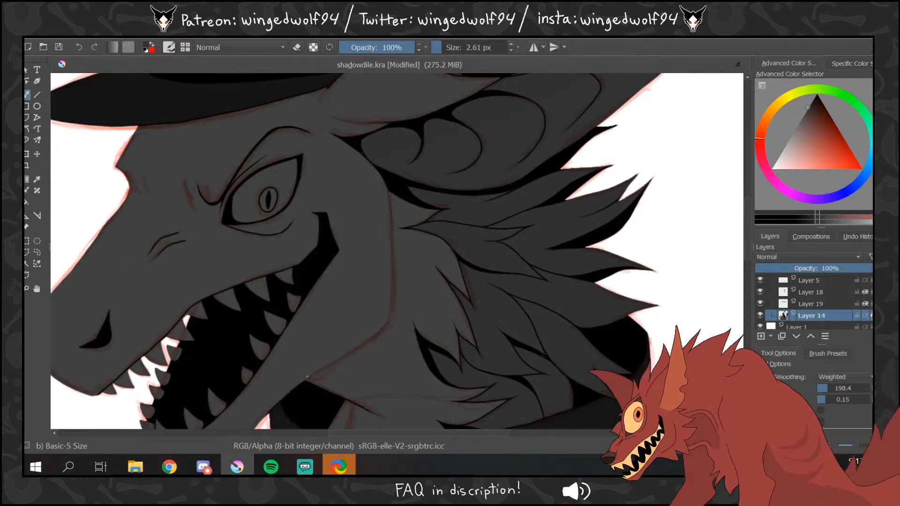
{"action": "left_click_drag", "start_coordinate": [745, 210], "coordinate": [745, 233]}
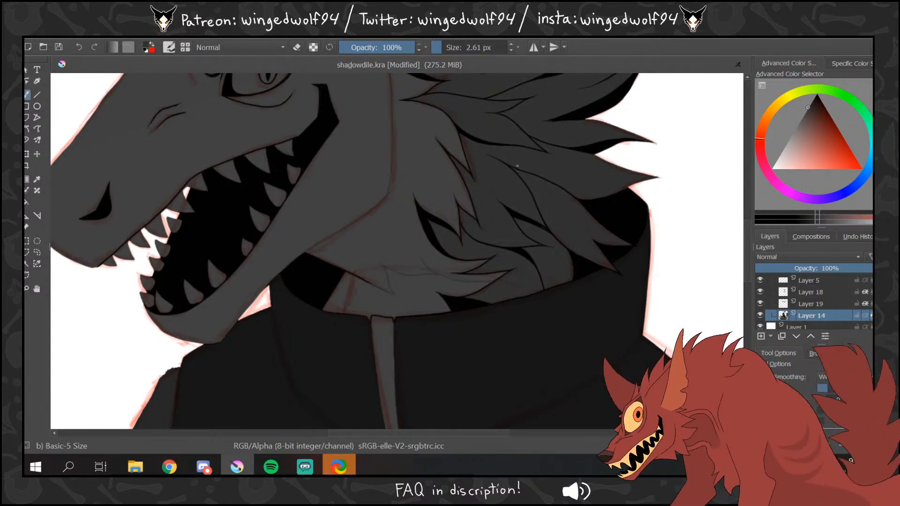
{"action": "scroll", "coordinate": [748, 246], "scroll_direction": "up", "scroll_amount": 3}
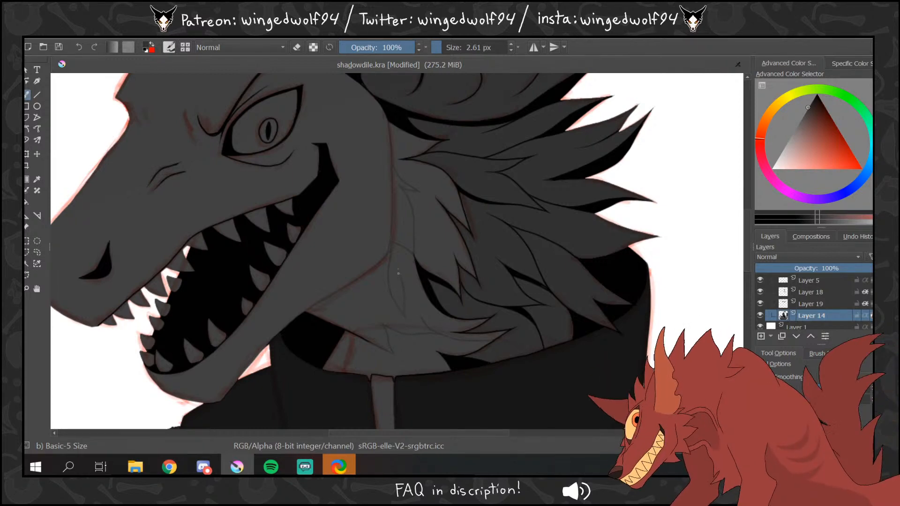
- Hide the Layer 5 sketch and fill the outlined neck shadow areas below and behind the jaw with darker grey
{"action": "key", "text": "f"}
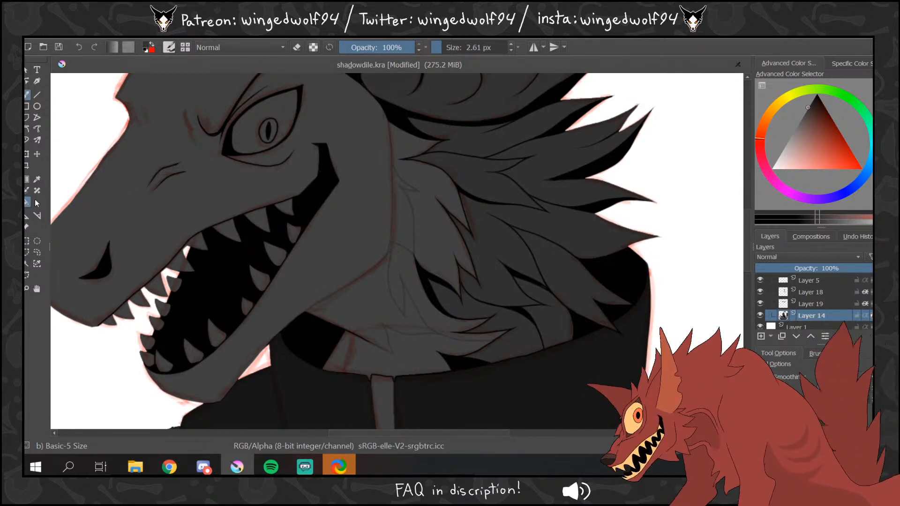
{"action": "scroll", "coordinate": [769, 286], "scroll_direction": "up", "scroll_amount": 1}
{"action": "left_click", "coordinate": [760, 291]}
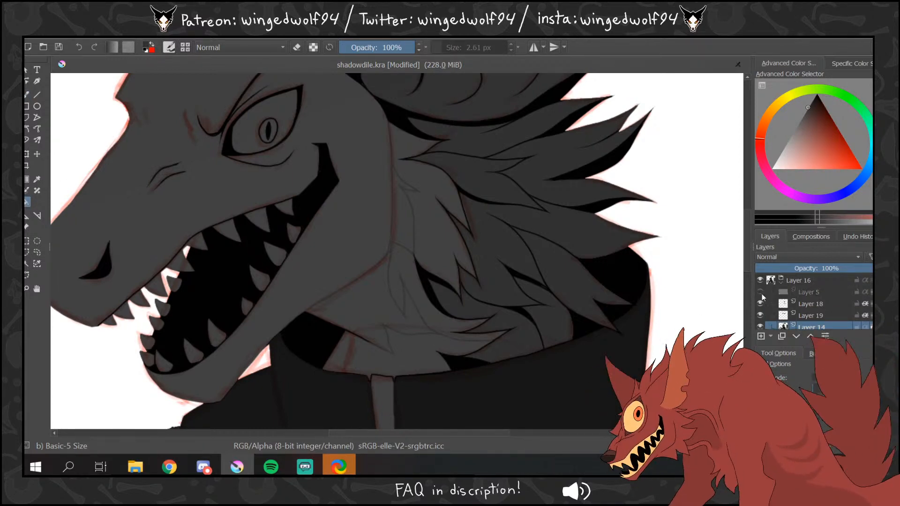
{"action": "left_click", "coordinate": [364, 313]}
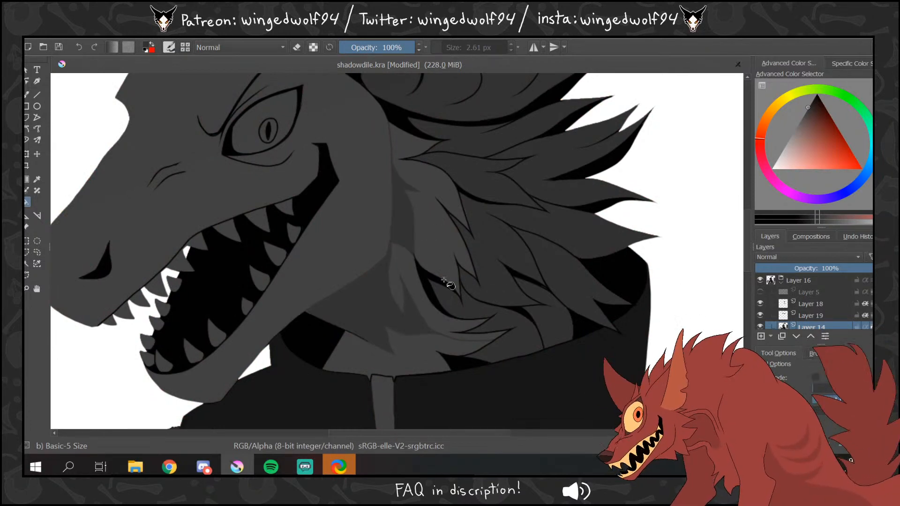
{"action": "left_click", "coordinate": [476, 363]}
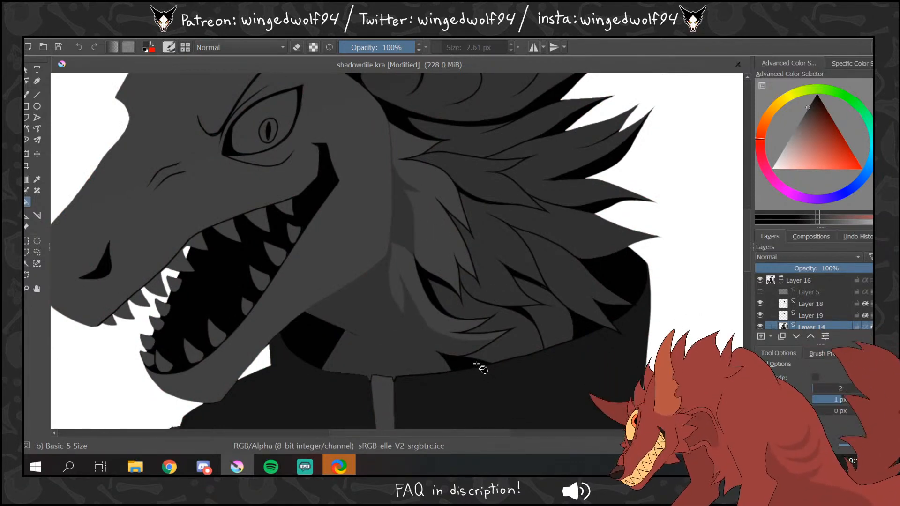
{"action": "key", "text": "ctrl+z"}
{"action": "key", "text": "ctrl+shift+z"}
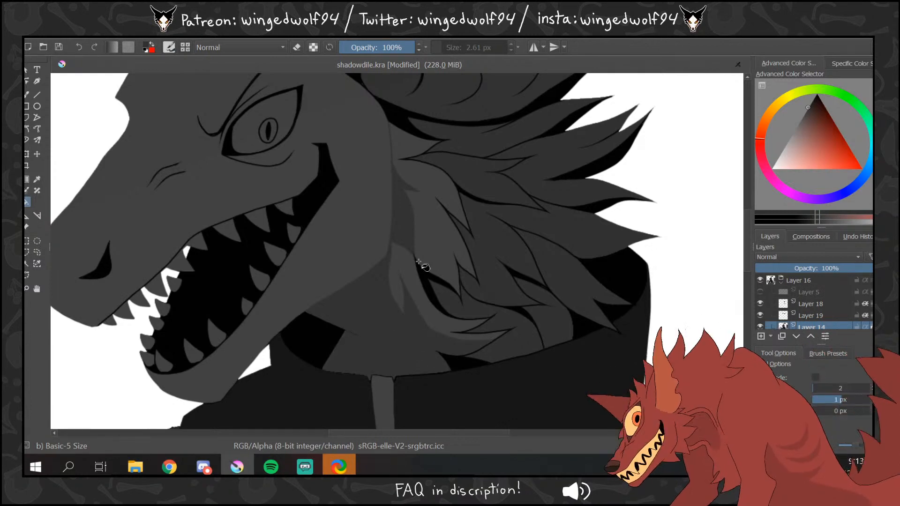
- Draw a thin black line along the back edge of the jaw and flip the image back horizontally
{"action": "left_click", "coordinate": [27, 97]}
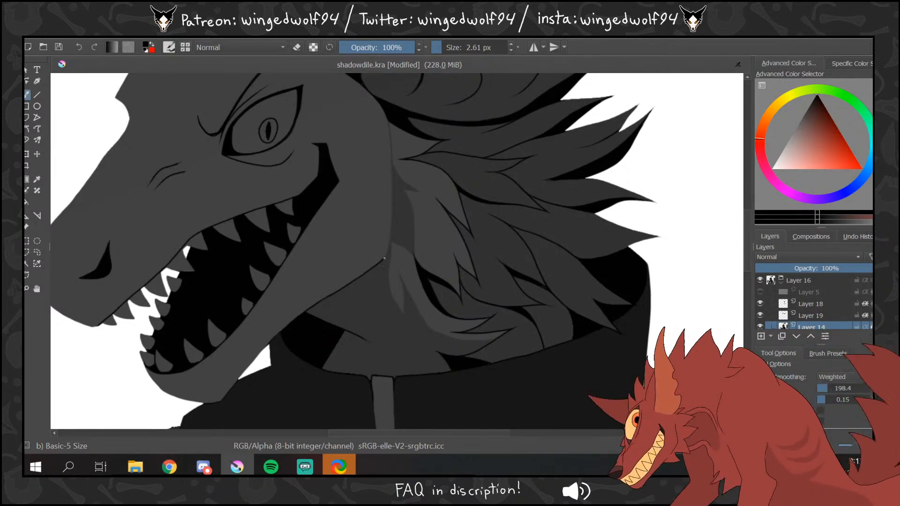
{"action": "left_click_drag", "start_coordinate": [392, 209], "coordinate": [392, 191]}
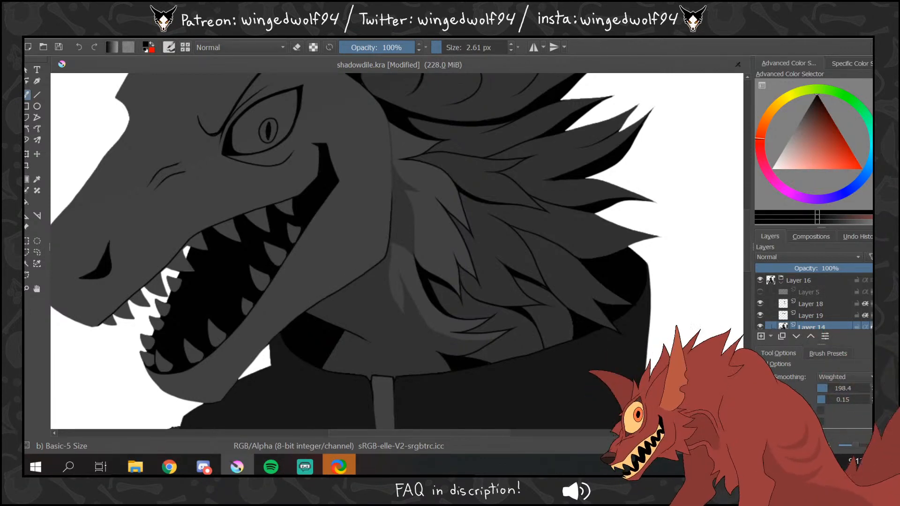
{"action": "left_click", "coordinate": [27, 289]}
{"action": "left_click", "coordinate": [352, 238]}
{"action": "left_click", "coordinate": [424, 236]}
{"action": "left_click", "coordinate": [432, 231]}
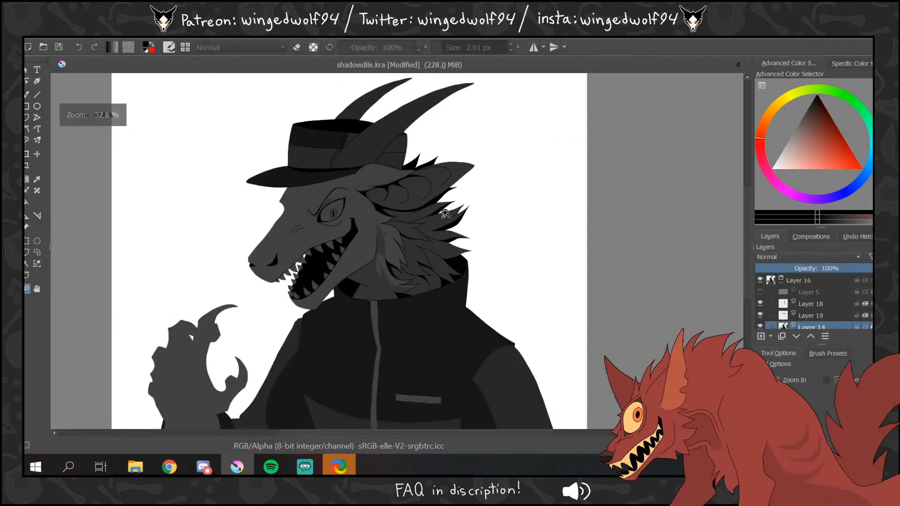
{"action": "left_click", "coordinate": [455, 206]}
{"action": "left_click", "coordinate": [96, 39]}
{"action": "left_click", "coordinate": [185, 163]}
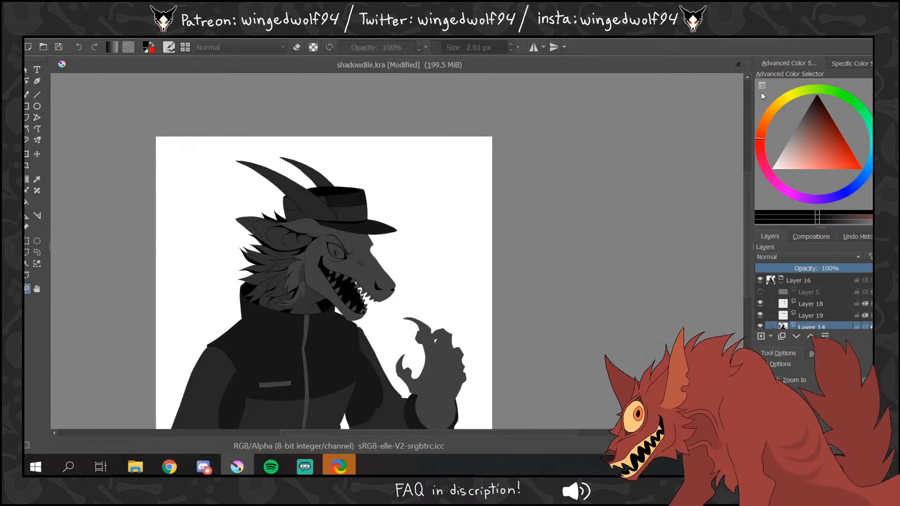
- Outline a cluster of round spots in dark grey on the rear of the lower jaw on Layer 19
{"action": "scroll", "coordinate": [790, 324], "scroll_direction": "down", "scroll_amount": 1}
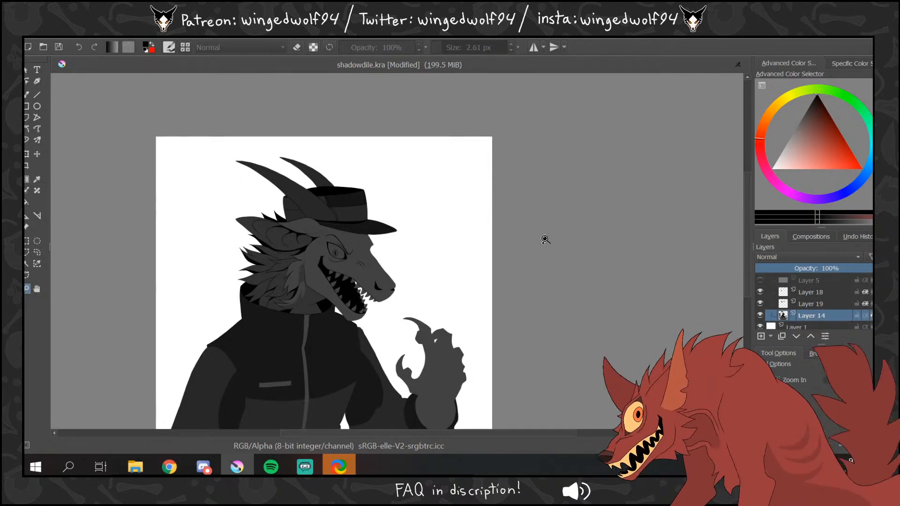
{"action": "key", "text": "Page_Up"}
{"action": "left_click", "coordinate": [280, 251]}
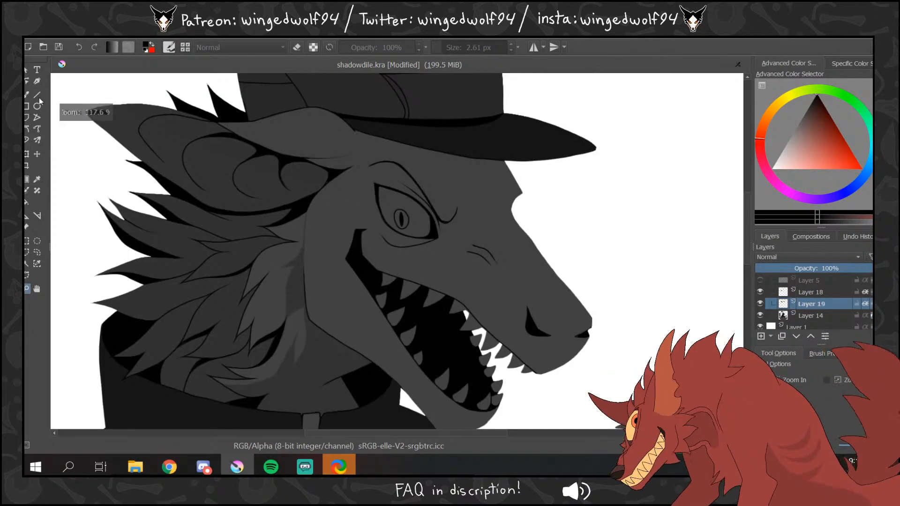
{"action": "key", "text": "b"}
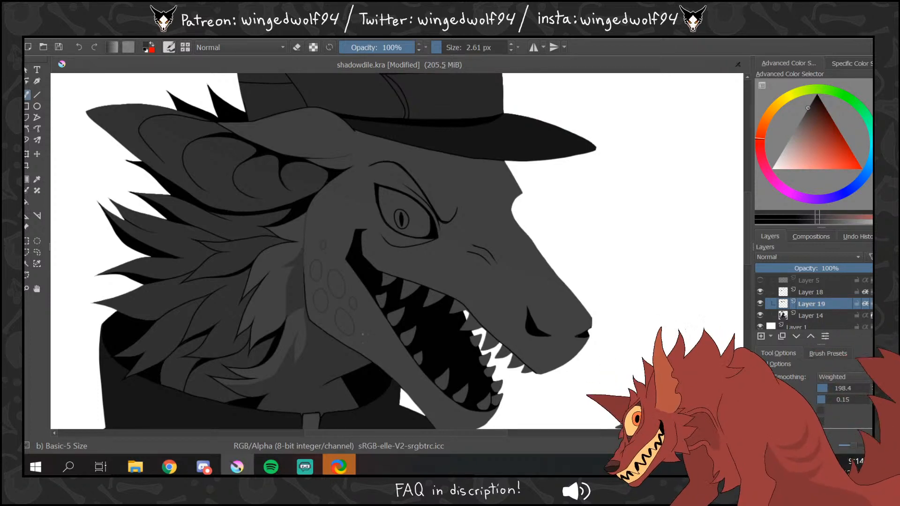
- Fill the outlined round spots on the rear of the jaw with dark grey
{"action": "key", "text": "f"}
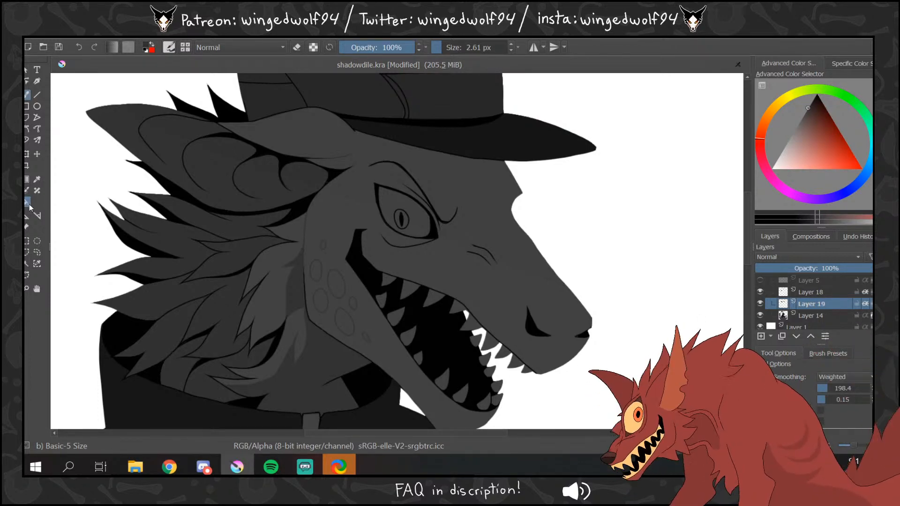
{"action": "left_click", "coordinate": [346, 323]}
{"action": "left_click", "coordinate": [336, 283]}
{"action": "left_click", "coordinate": [322, 299]}
{"action": "left_click", "coordinate": [315, 271]}
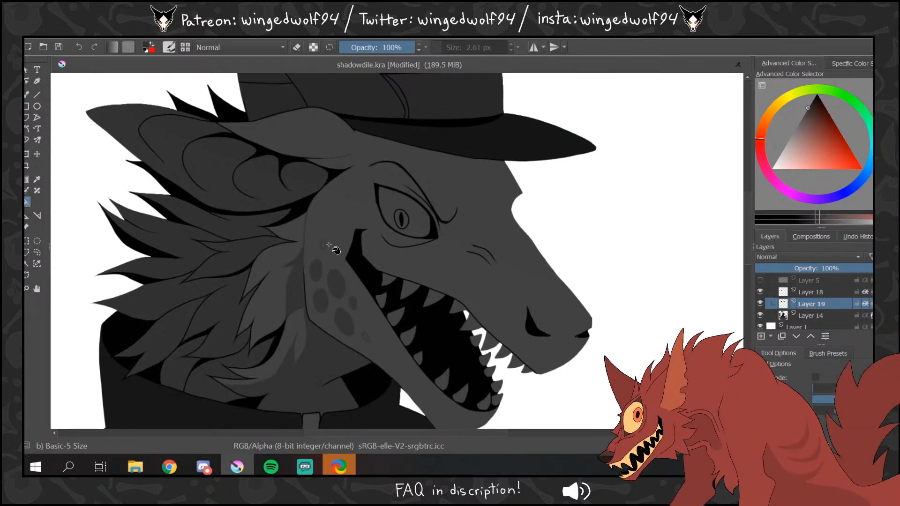
{"action": "left_click", "coordinate": [325, 247]}
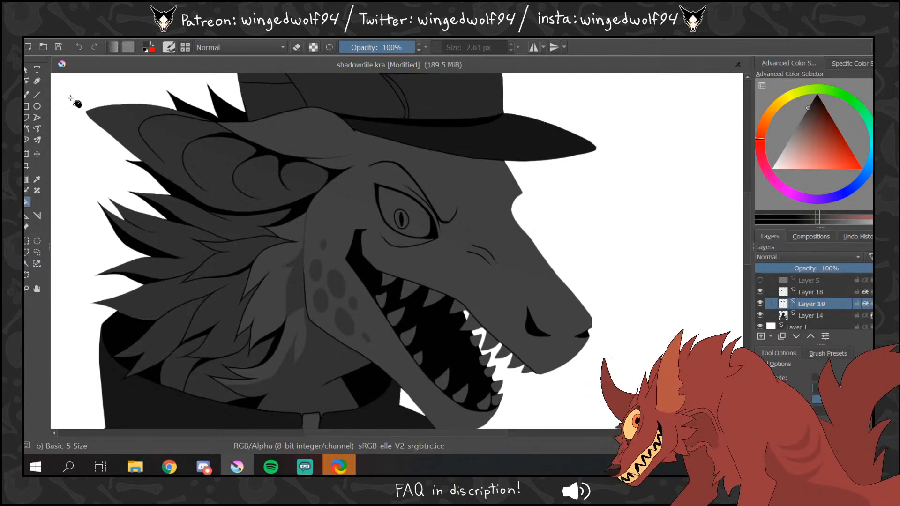
- Add black contour lines around the edges of the jaw spots
{"action": "left_click", "coordinate": [26, 95]}
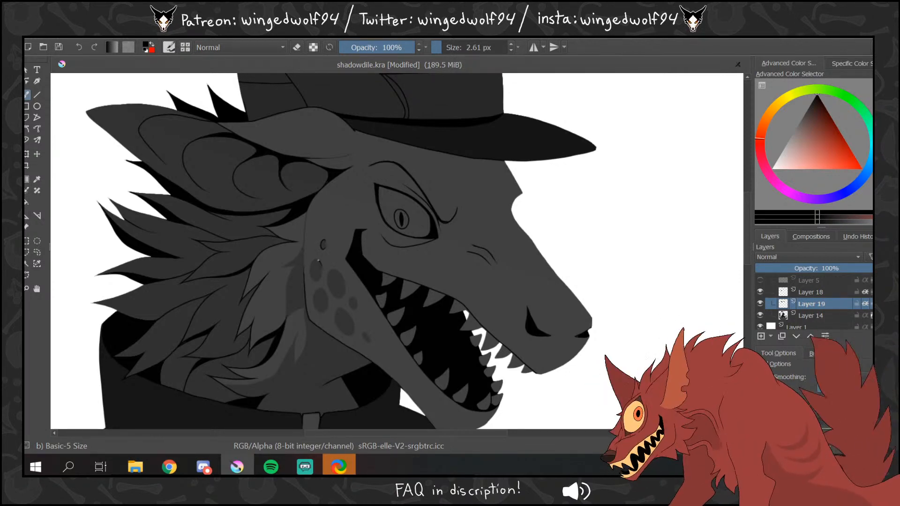
{"action": "left_click_drag", "start_coordinate": [313, 261], "coordinate": [310, 271]}
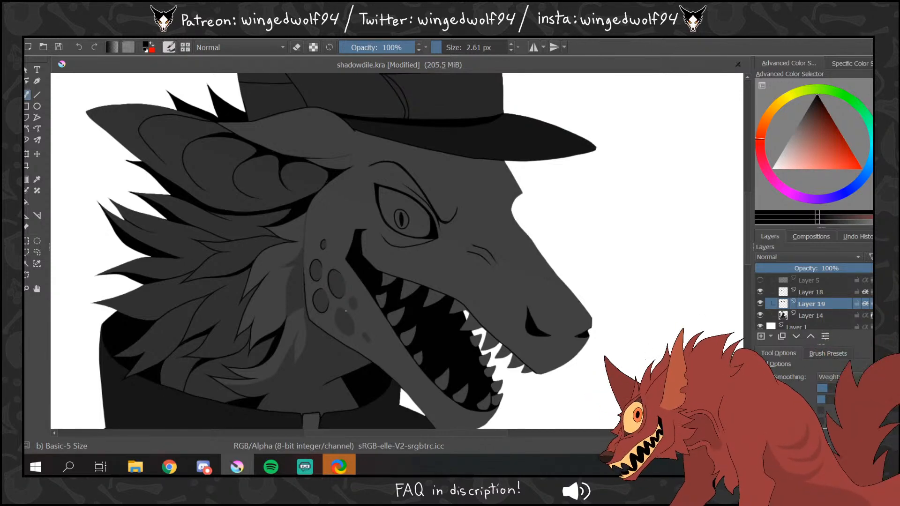
{"action": "left_click_drag", "start_coordinate": [335, 320], "coordinate": [346, 336]}
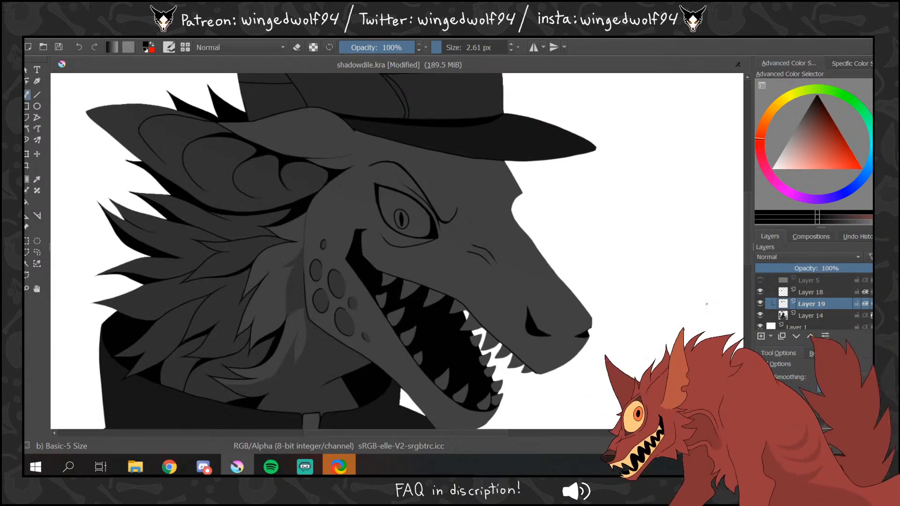
- Switch the colour to red and fill the iris on Layer 14
{"action": "key", "text": "x"}
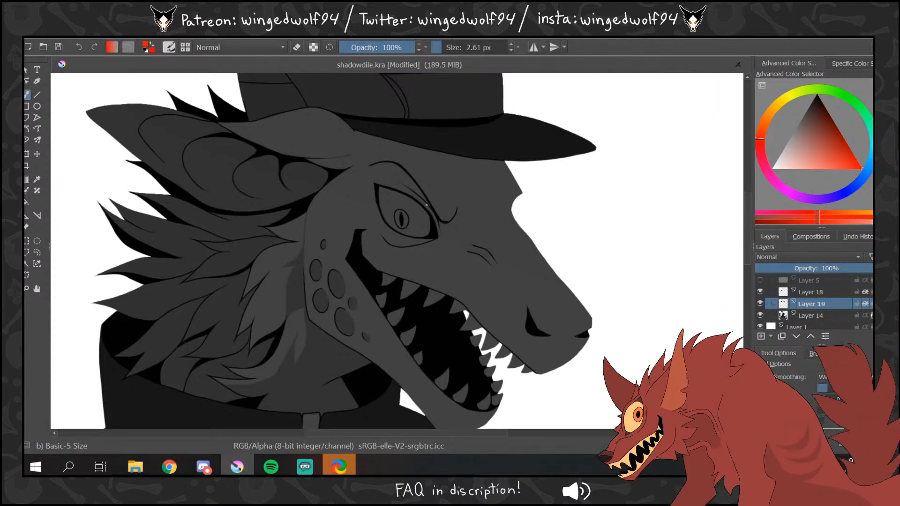
{"action": "left_click", "coordinate": [29, 201]}
{"action": "left_click", "coordinate": [807, 317]}
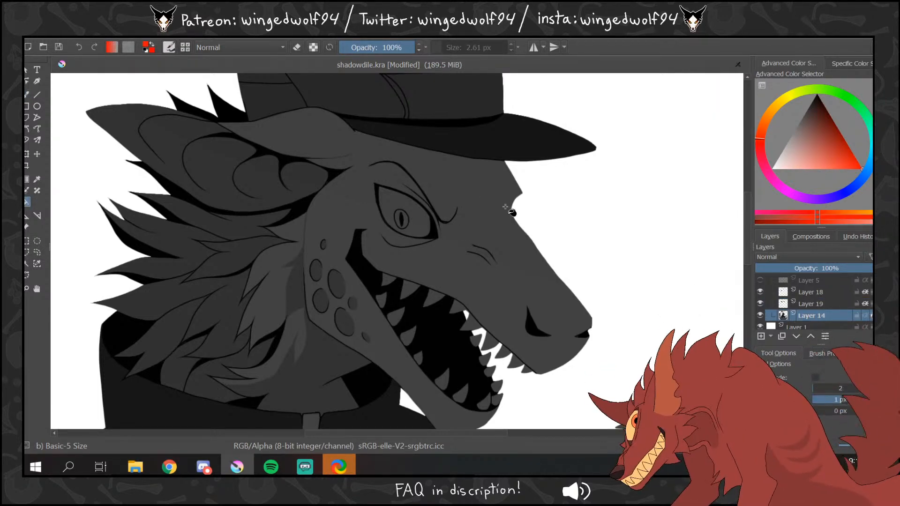
- Pick black from the artwork and thicken the outline of the iris and the slit pupil
{"action": "left_click", "coordinate": [26, 94]}
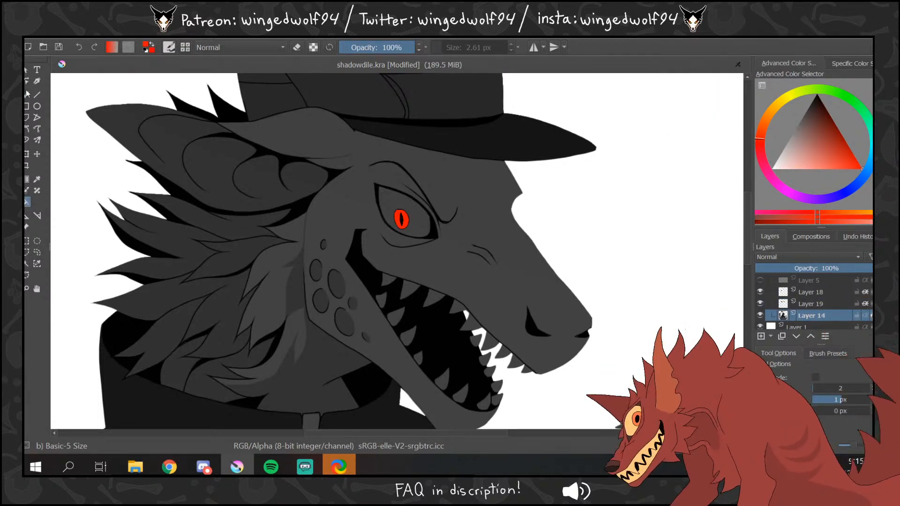
{"action": "left_click", "coordinate": [332, 173], "text": "ctrl"}
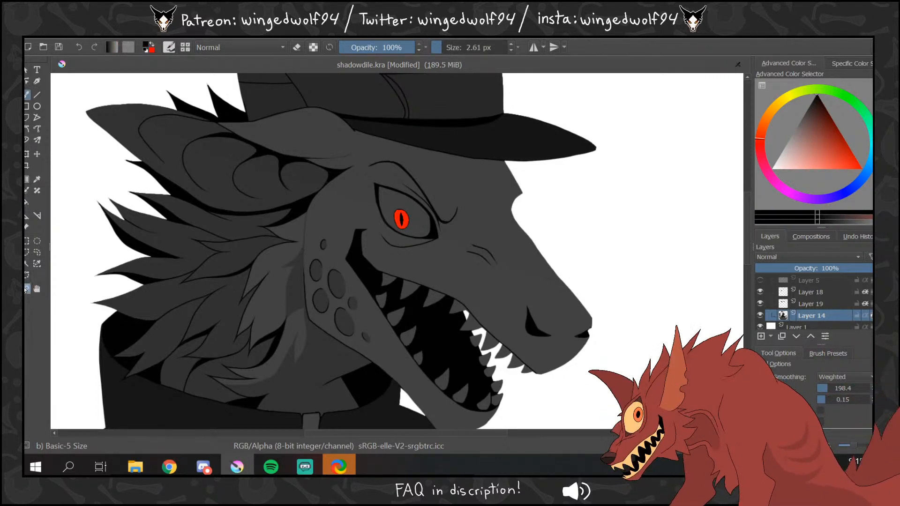
{"action": "left_click", "coordinate": [27, 289]}
{"action": "left_click_drag", "start_coordinate": [322, 137], "coordinate": [550, 302]}
{"action": "key", "text": "b"}
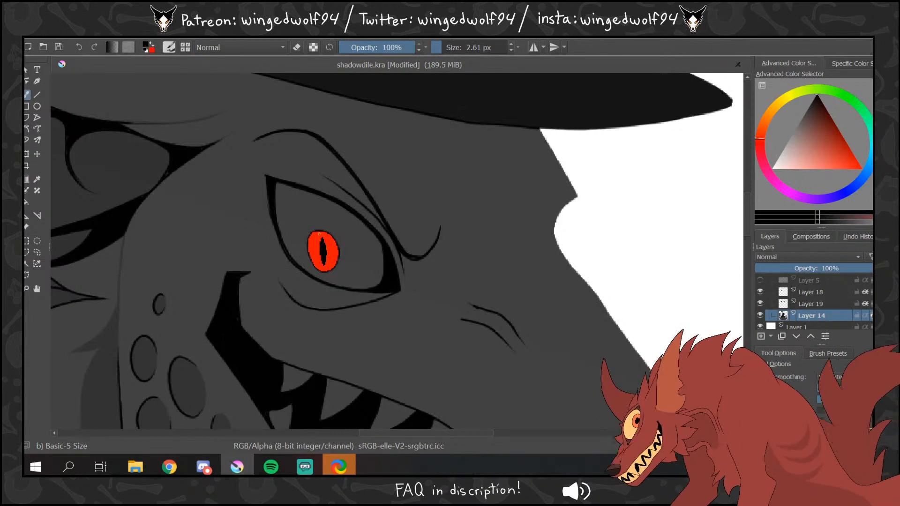
{"action": "mouse_move", "coordinate": [319, 231]}
{"action": "left_mouse_down"}
{"action": "mouse_move", "coordinate": [313, 264]}
{"action": "mouse_move", "coordinate": [327, 272]}
{"action": "mouse_move", "coordinate": [338, 251]}
{"action": "mouse_move", "coordinate": [316, 229]}
{"action": "mouse_move", "coordinate": [324, 265]}
{"action": "left_mouse_up"}
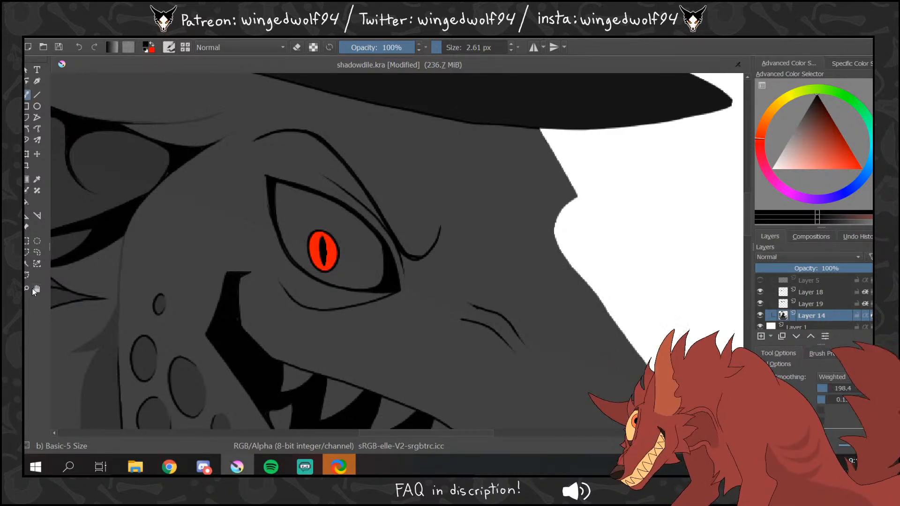
- Outline four small round spots in dark grey behind and below the eye on Layer 14
{"action": "left_click", "coordinate": [28, 288]}
{"action": "left_click", "coordinate": [421, 278], "text": "ctrl"}
{"action": "left_click", "coordinate": [431, 275], "text": "ctrl"}
{"action": "left_click", "coordinate": [431, 275], "text": "ctrl"}
{"action": "left_click", "coordinate": [429, 273], "text": "ctrl"}
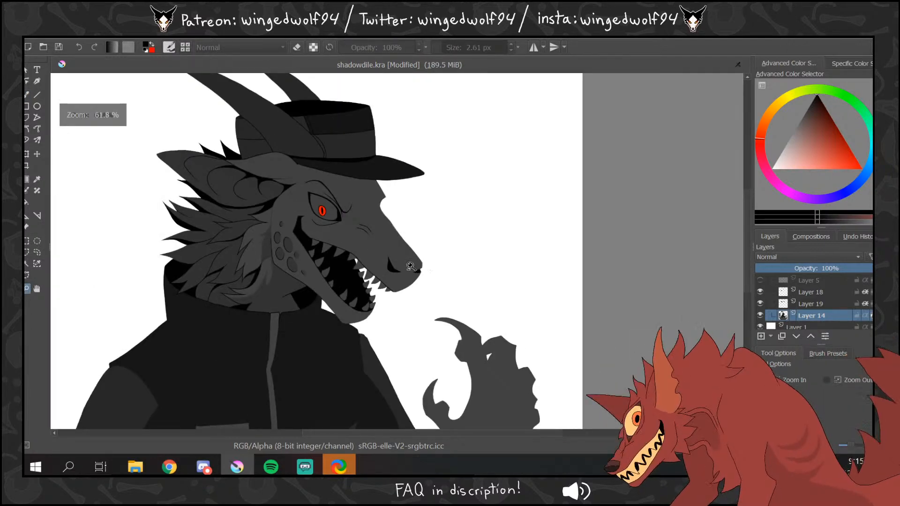
{"action": "key", "text": "b"}
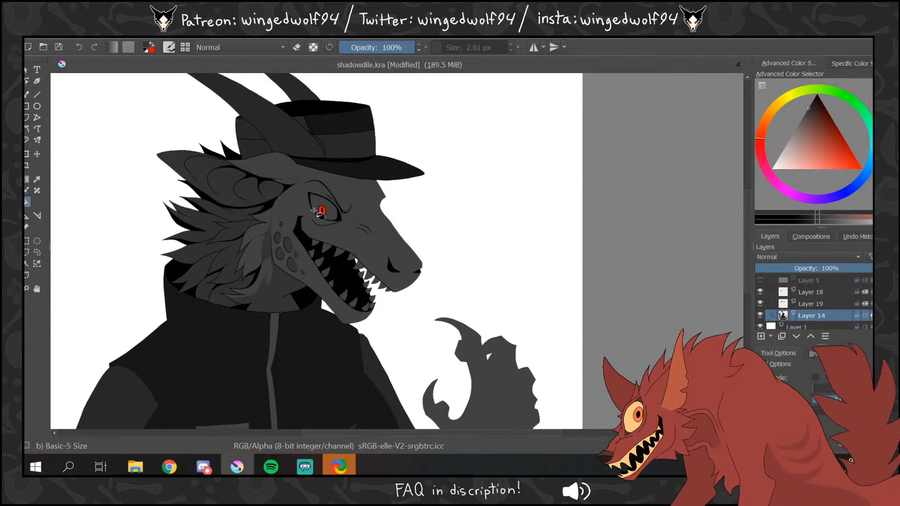
{"action": "left_click", "coordinate": [28, 289]}
{"action": "left_click_drag", "start_coordinate": [216, 133], "coordinate": [430, 296]}
{"action": "left_click", "coordinate": [27, 95]}
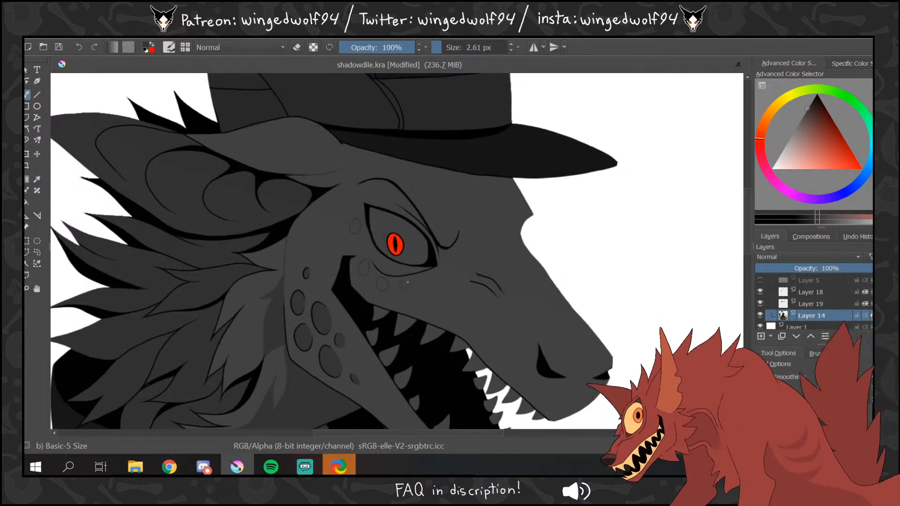
- Fill the four small spots around the eye with dark grey
{"action": "left_click", "coordinate": [27, 202]}
{"action": "left_click", "coordinate": [357, 227]}
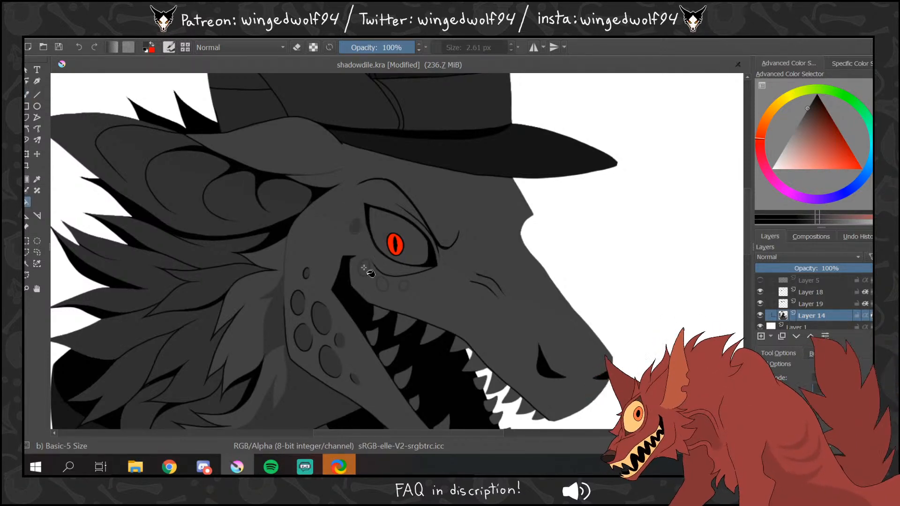
{"action": "left_click", "coordinate": [364, 268]}
{"action": "left_click", "coordinate": [382, 283]}
{"action": "left_click", "coordinate": [404, 285]}
- Add black contour lines around the edges of the small spots near the eye
{"action": "left_click", "coordinate": [27, 94]}
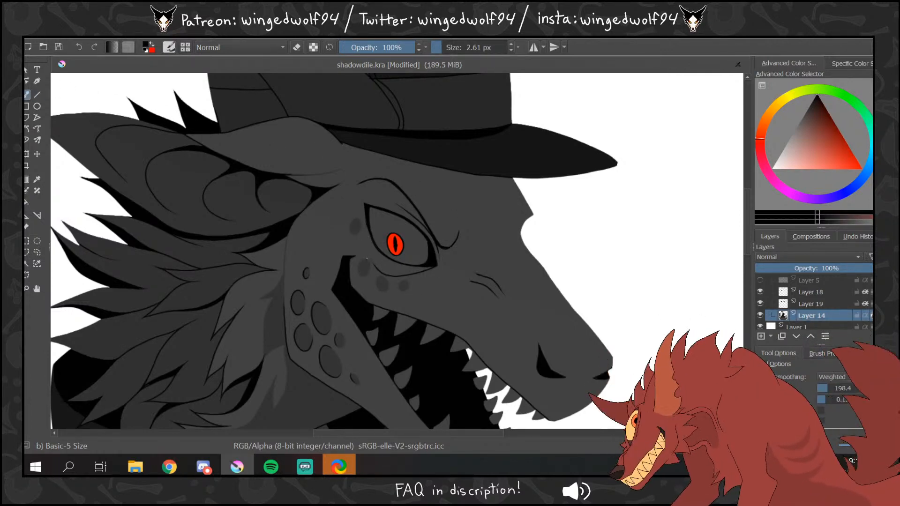
{"action": "left_click_drag", "start_coordinate": [362, 261], "coordinate": [361, 274]}
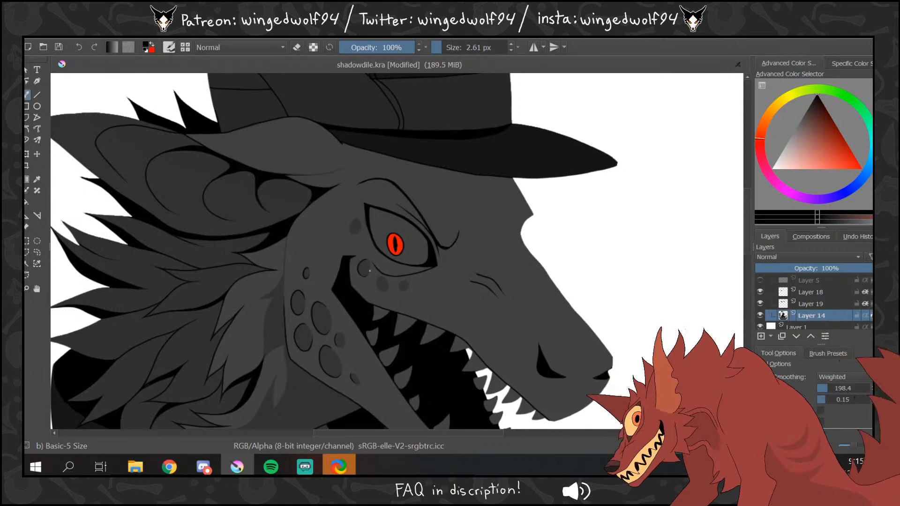
{"action": "left_click_drag", "start_coordinate": [377, 283], "coordinate": [381, 291]}
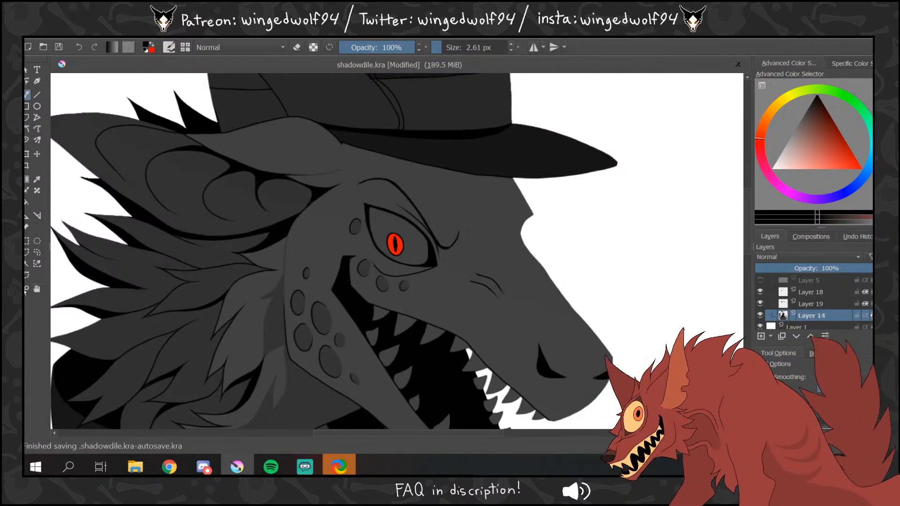
- Choose a slightly lighter grey as the fill colour and undo the last change
{"action": "left_click", "coordinate": [26, 289]}
{"action": "left_click", "coordinate": [361, 286], "text": "ctrl"}
{"action": "left_click", "coordinate": [361, 286], "text": "ctrl"}
{"action": "left_click", "coordinate": [361, 286], "text": "ctrl"}
{"action": "left_click", "coordinate": [27, 201]}
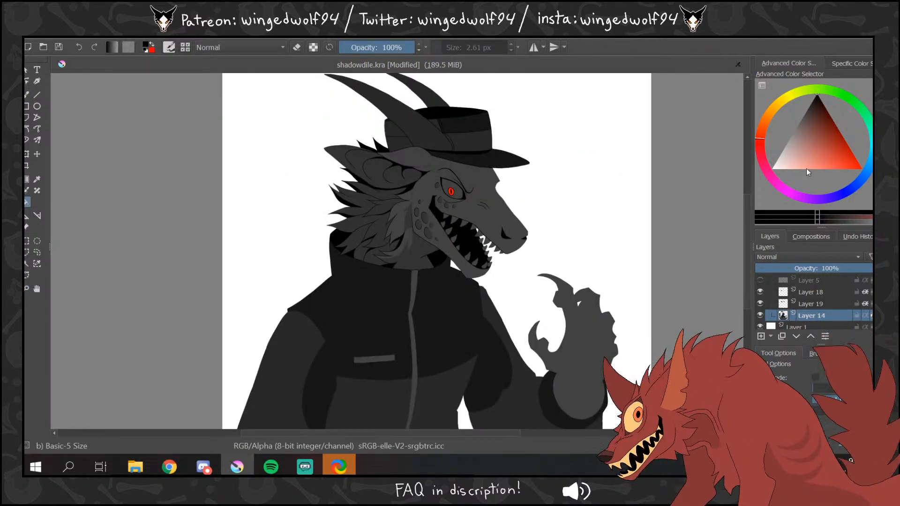
{"action": "left_click", "coordinate": [805, 112]}
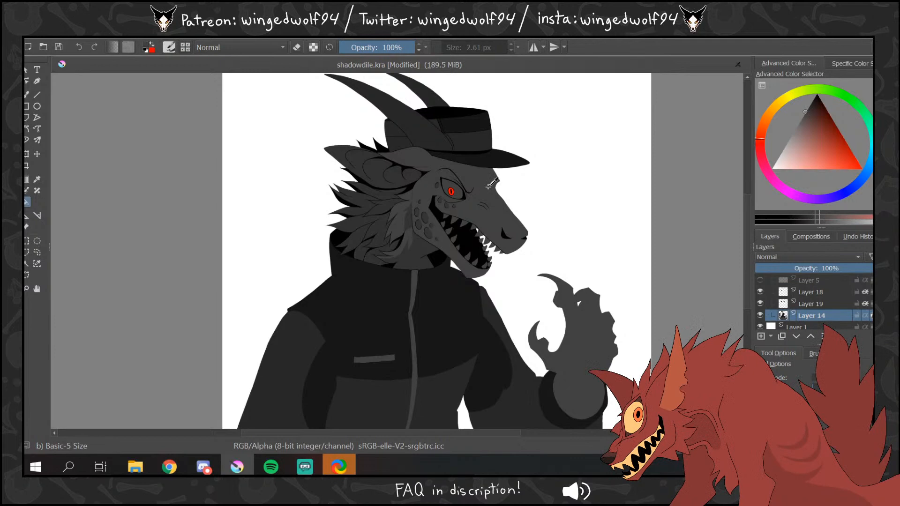
{"action": "left_click", "coordinate": [804, 116]}
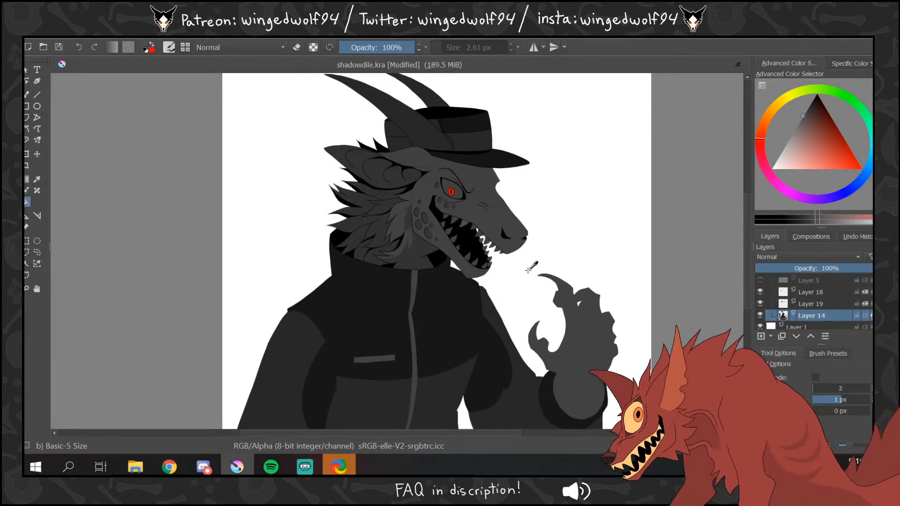
{"action": "key", "text": "ctrl+z"}
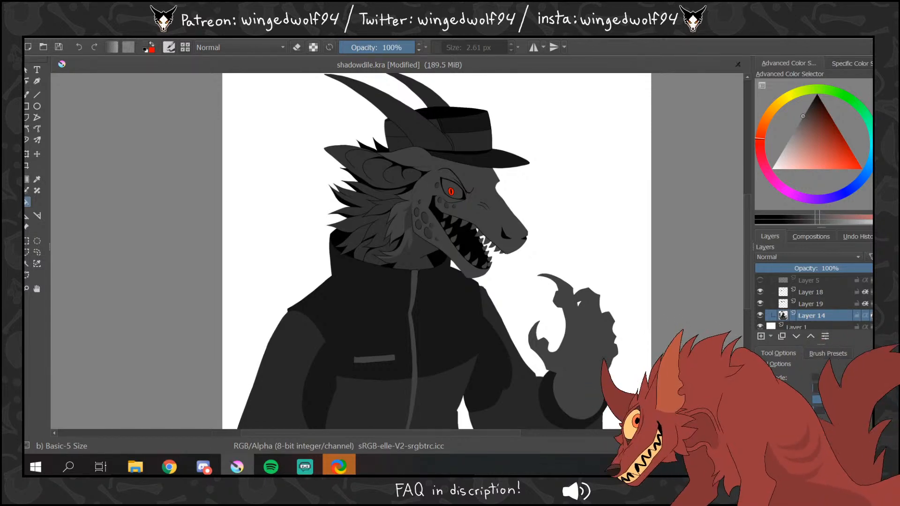
- Fill teeth near the front of the mouth and the white of the eye with the lighter grey
{"action": "left_click", "coordinate": [29, 287]}
{"action": "left_click_drag", "start_coordinate": [370, 117], "coordinate": [637, 329]}
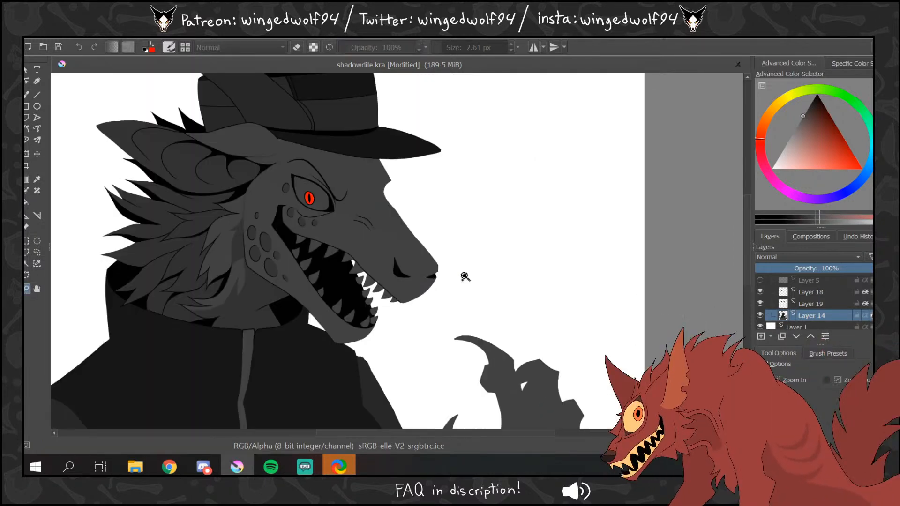
{"action": "left_click", "coordinate": [29, 202]}
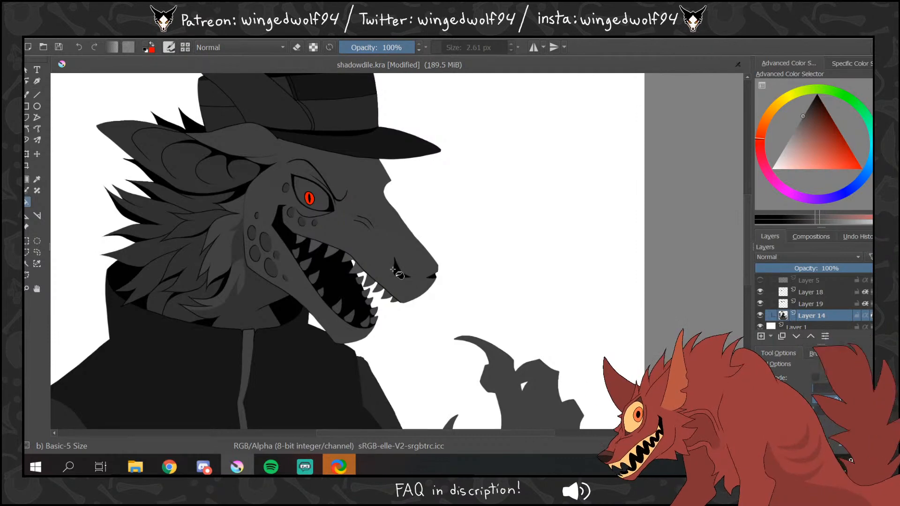
{"action": "left_click", "coordinate": [393, 300]}
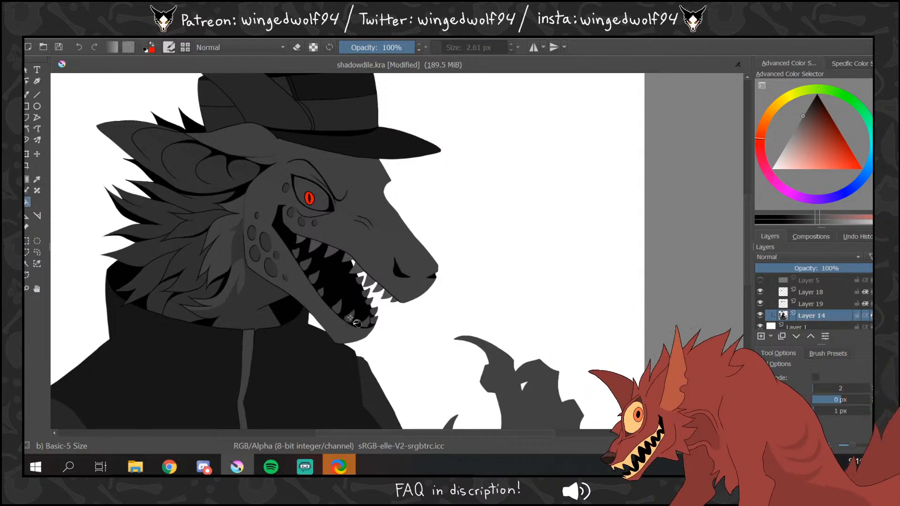
{"action": "left_click", "coordinate": [362, 300]}
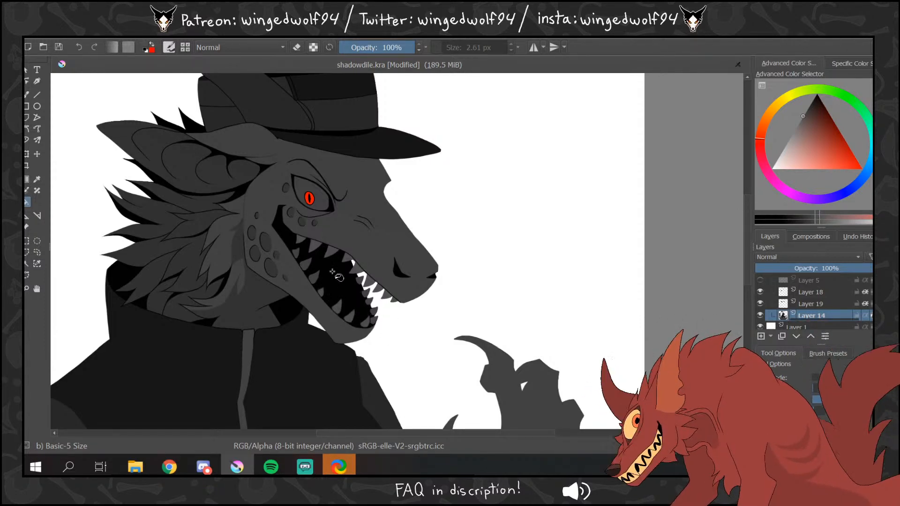
{"action": "left_click", "coordinate": [305, 187]}
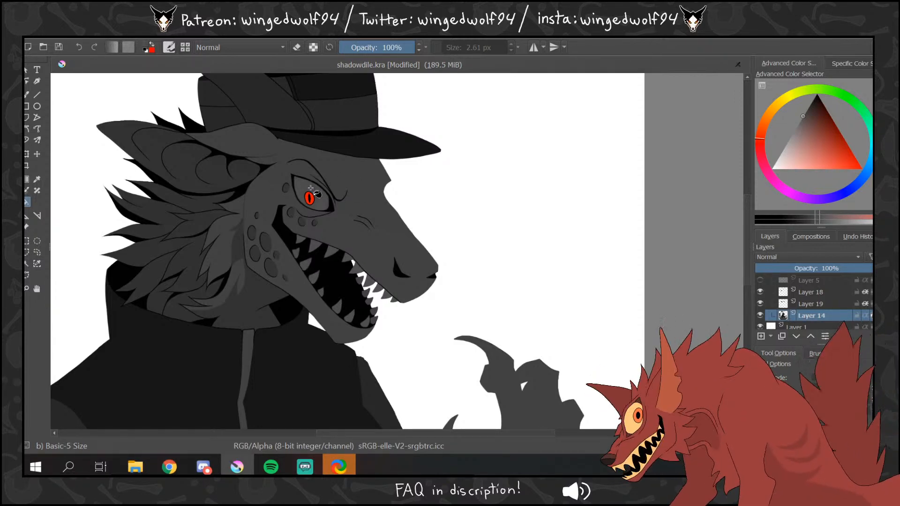
- Draw a shadow edge across the forehead below the hat brim and fill the area with darker grey
{"action": "key", "text": "b"}
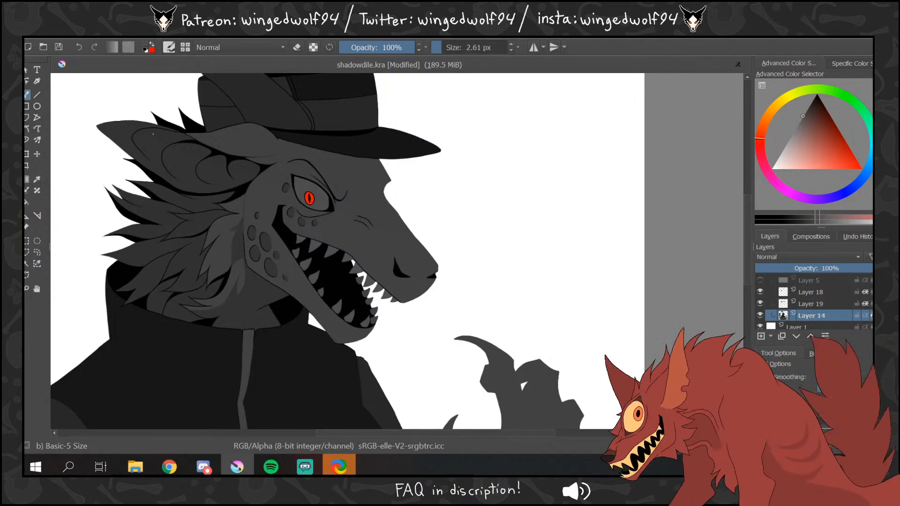
{"action": "scroll", "coordinate": [747, 216], "scroll_direction": "up", "scroll_amount": 3}
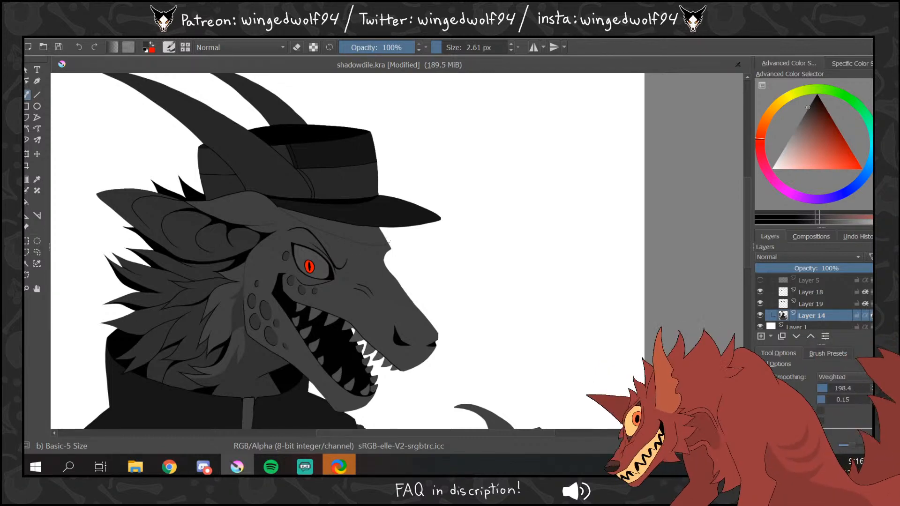
{"action": "key", "text": "f"}
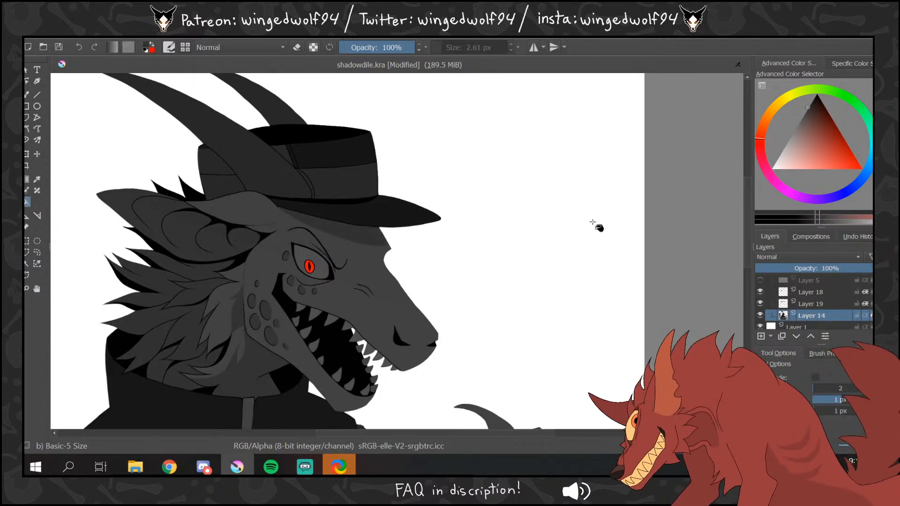
- Shade the eyelid above the red eye with darker grey, undoing the first fill and refilling with selection growth of 0 px
{"action": "left_click", "coordinate": [27, 288]}
{"action": "left_click_drag", "start_coordinate": [220, 111], "coordinate": [456, 341]}
{"action": "left_click", "coordinate": [27, 95]}
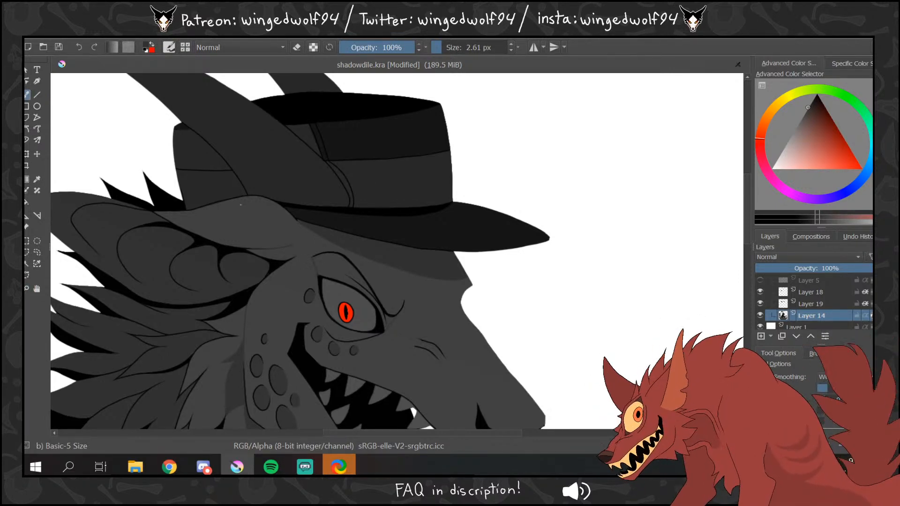
{"action": "left_click", "coordinate": [27, 202]}
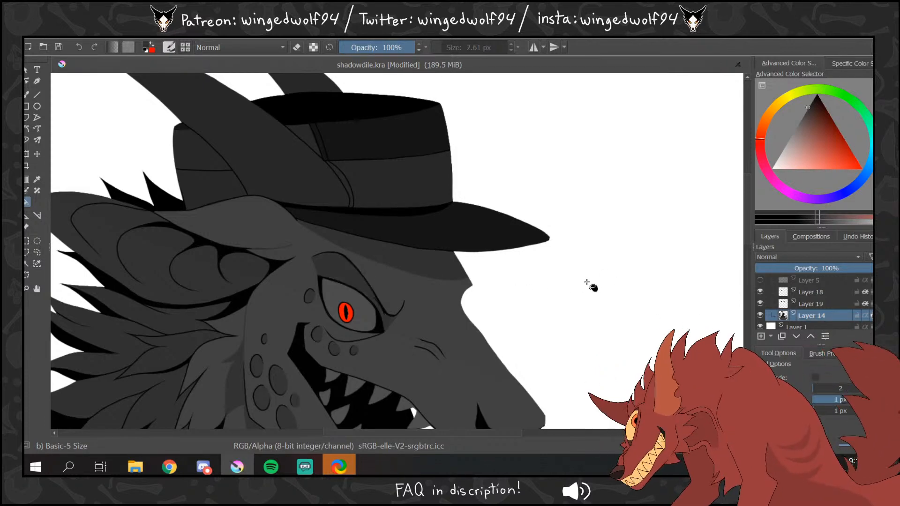
{"action": "key", "text": "ctrl+z"}
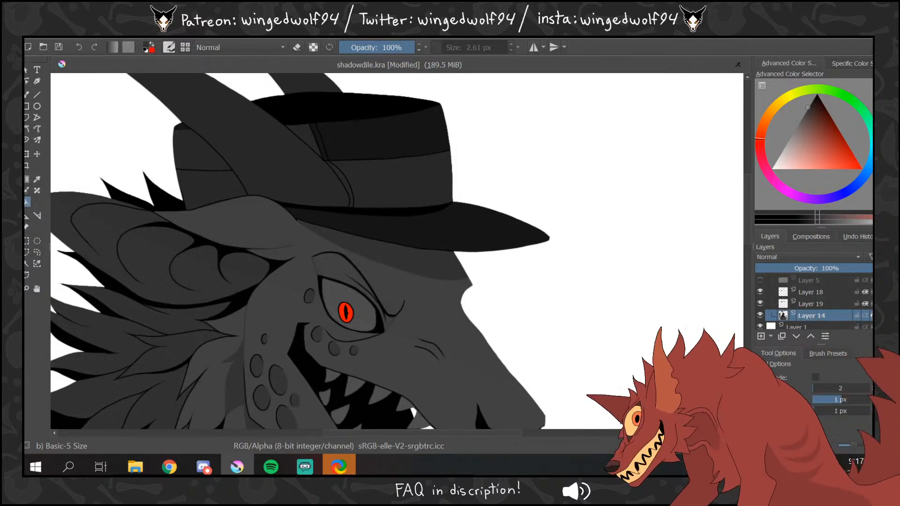
{"action": "left_click", "coordinate": [348, 260]}
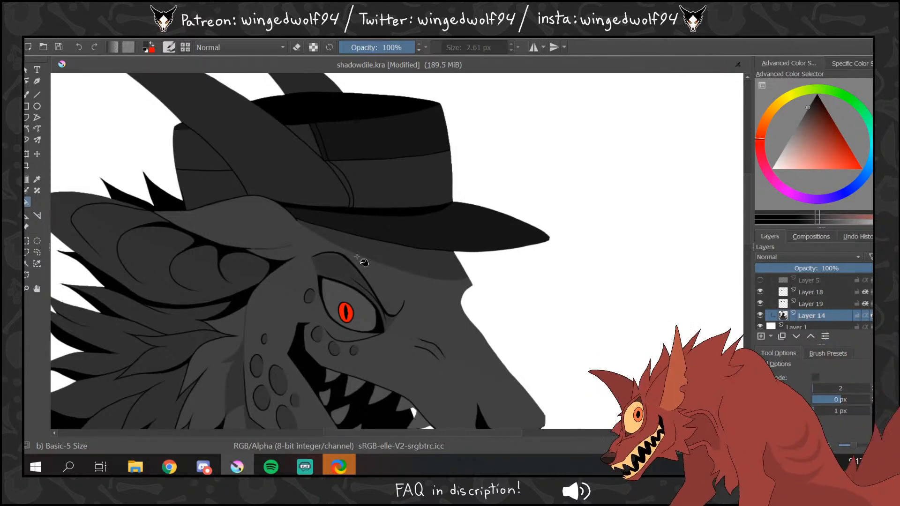
- Mirror the whole image horizontally and save the file
{"action": "left_click", "coordinate": [27, 288]}
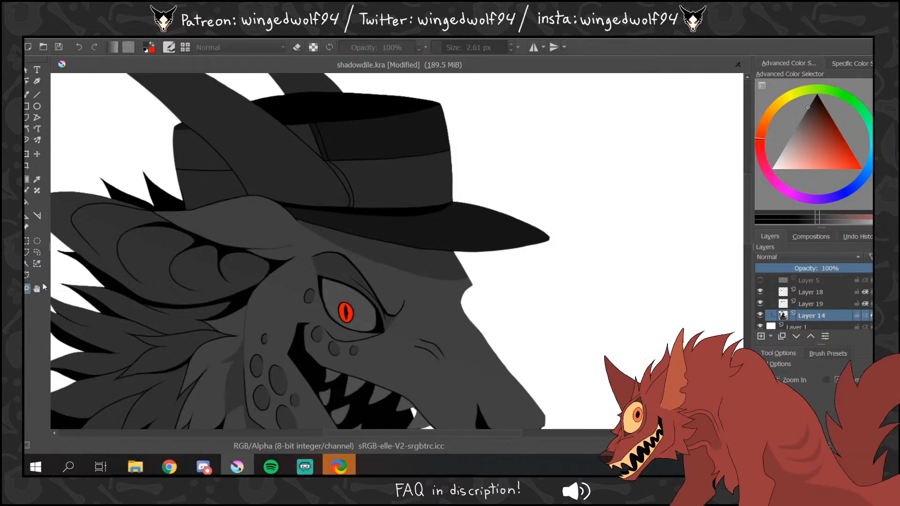
{"action": "scroll", "coordinate": [418, 281], "scroll_direction": "down", "scroll_amount": 3}
{"action": "left_click", "coordinate": [417, 280], "text": "ctrl"}
{"action": "left_click", "coordinate": [95, 39]}
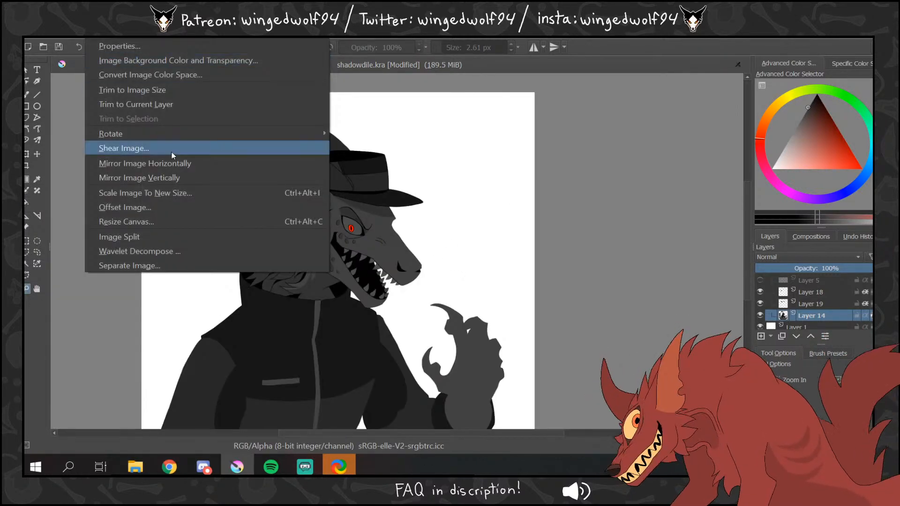
{"action": "left_click", "coordinate": [174, 163]}
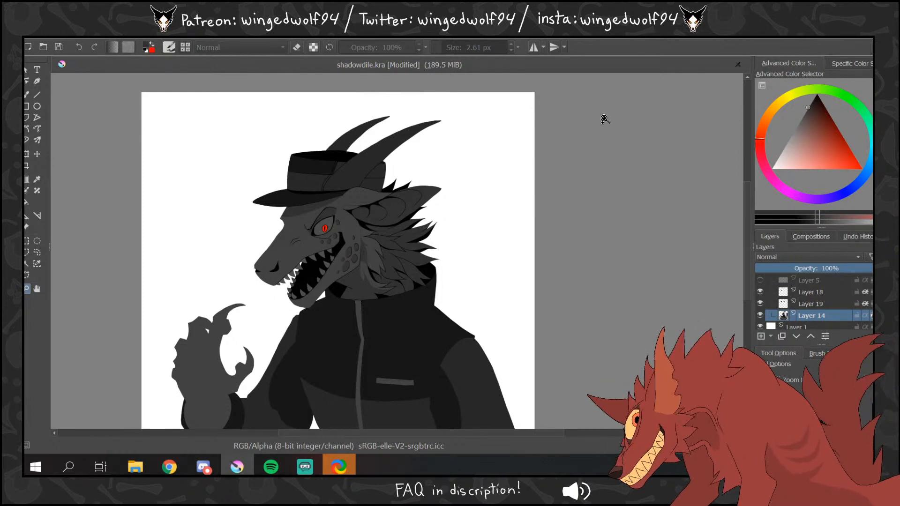
{"action": "key", "text": "ctrl+s"}
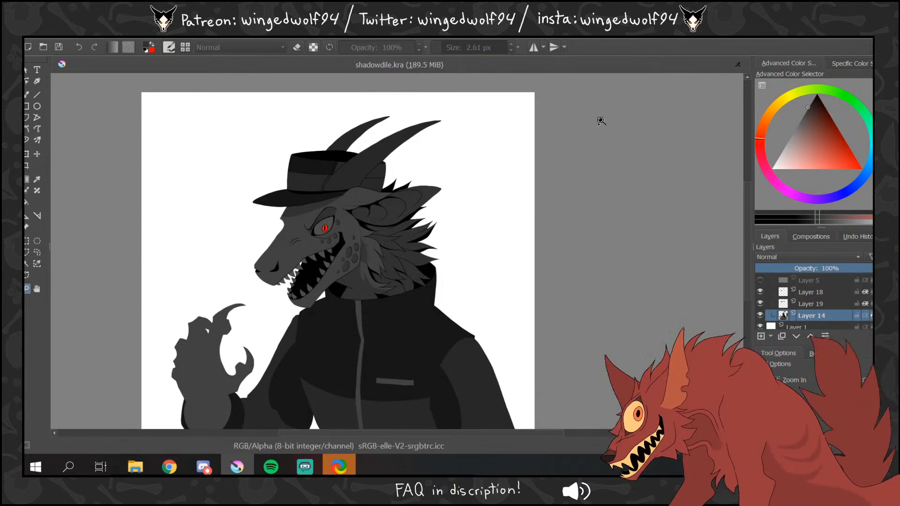
- Fill the near horn with a very dark grey and the far horn with black
{"action": "left_click", "coordinate": [27, 202]}
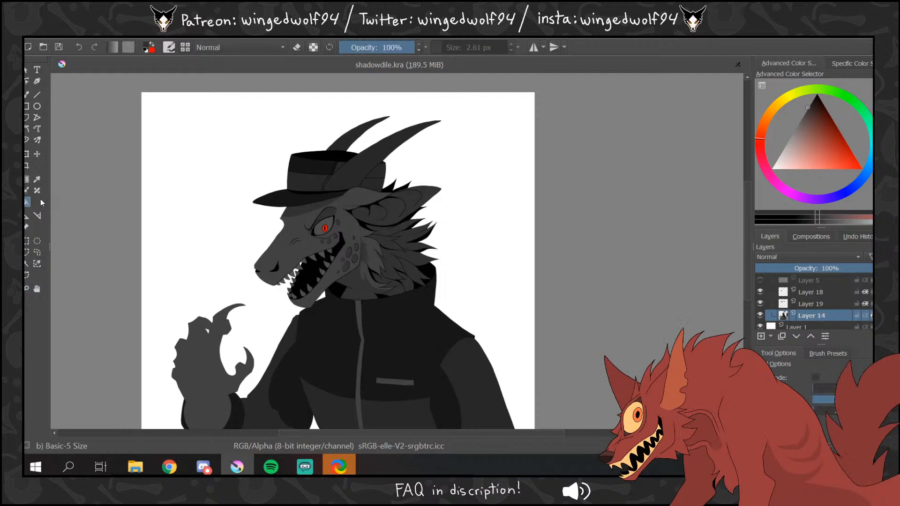
{"action": "left_click", "coordinate": [328, 162], "text": "ctrl"}
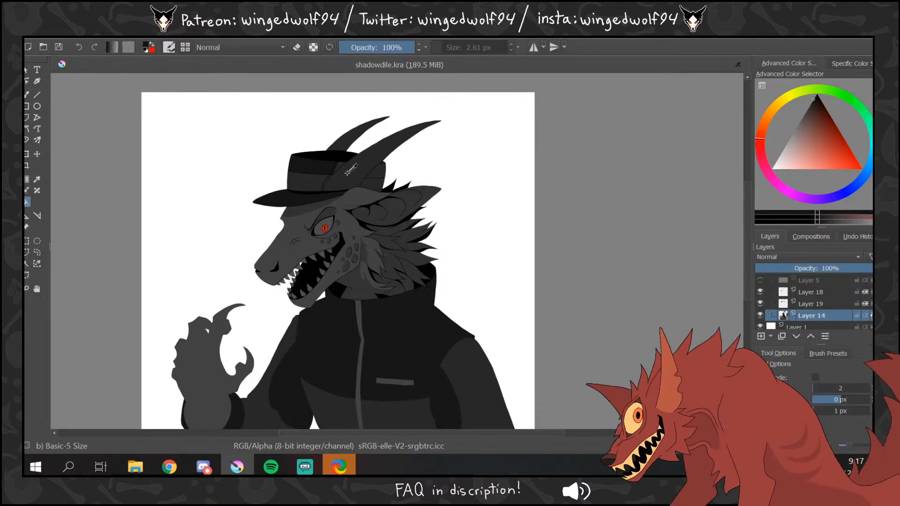
{"action": "left_click", "coordinate": [812, 101]}
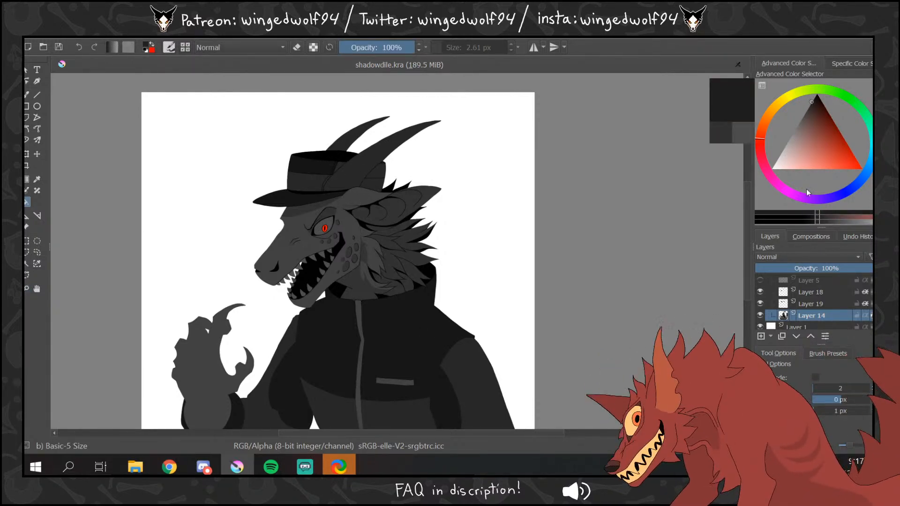
{"action": "left_click", "coordinate": [375, 158]}
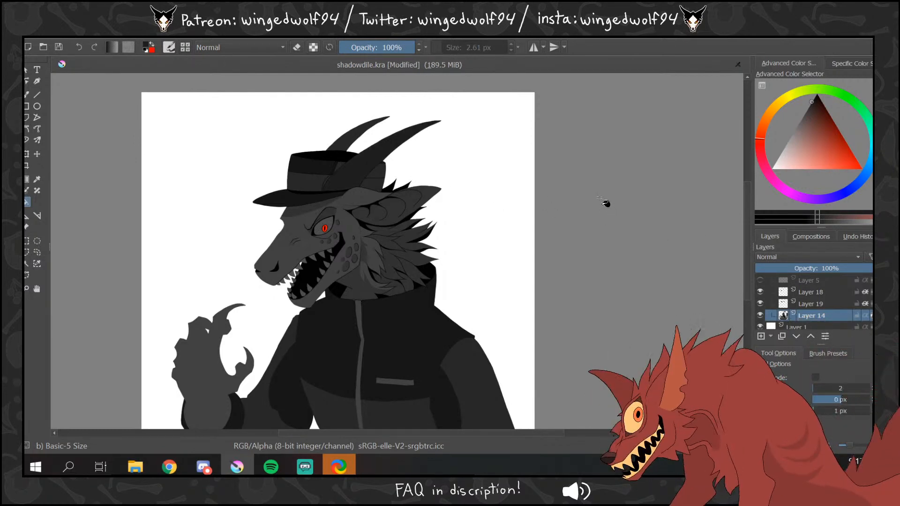
{"action": "left_click", "coordinate": [817, 96]}
{"action": "left_click", "coordinate": [352, 138]}
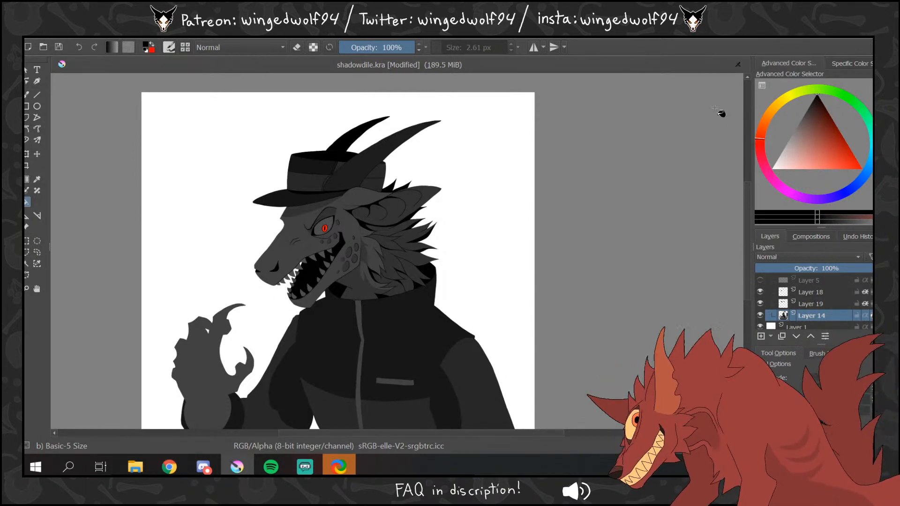
- Flip the image back to its original orientation and save the file
{"action": "left_click", "coordinate": [96, 32]}
{"action": "left_click", "coordinate": [177, 161]}
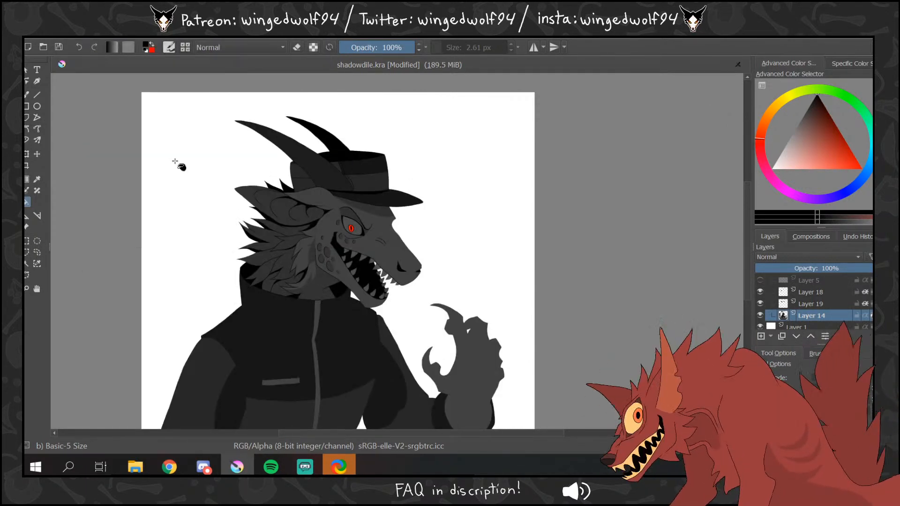
{"action": "key", "text": "ctrl+s"}
- Show the sketch on Layer 5 and merge Layers 19 and 18 down into Layer 14
{"action": "left_click", "coordinate": [760, 279]}
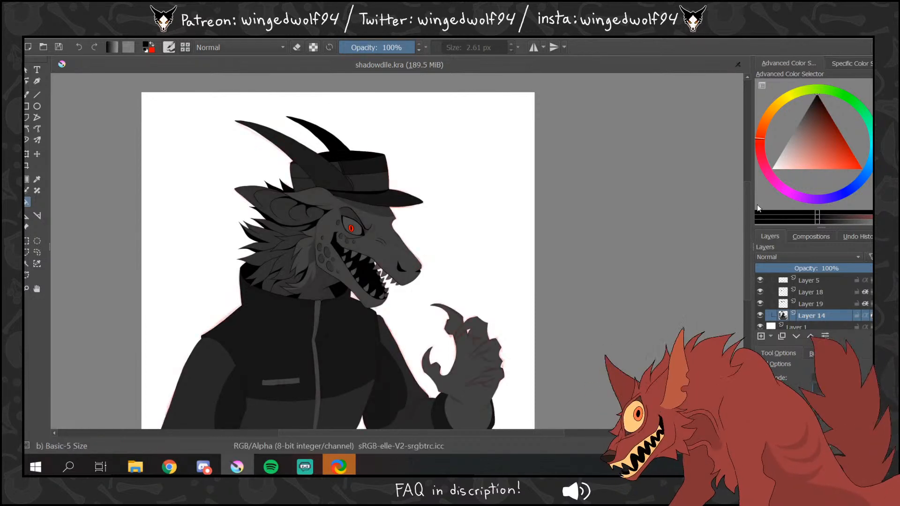
{"action": "scroll", "coordinate": [747, 201], "scroll_direction": "down", "scroll_amount": 3}
{"action": "left_click", "coordinate": [805, 295]}
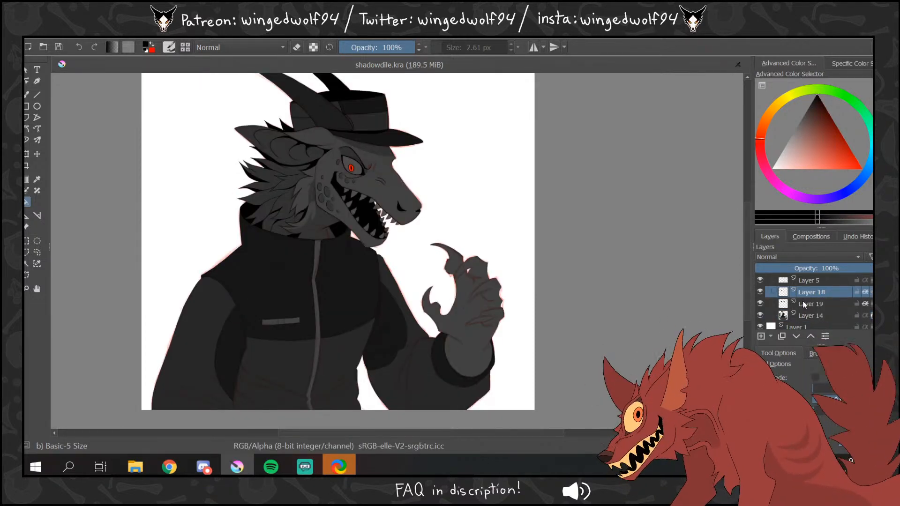
{"action": "left_click", "coordinate": [798, 303]}
{"action": "left_click", "coordinate": [761, 303]}
{"action": "left_click", "coordinate": [761, 304]}
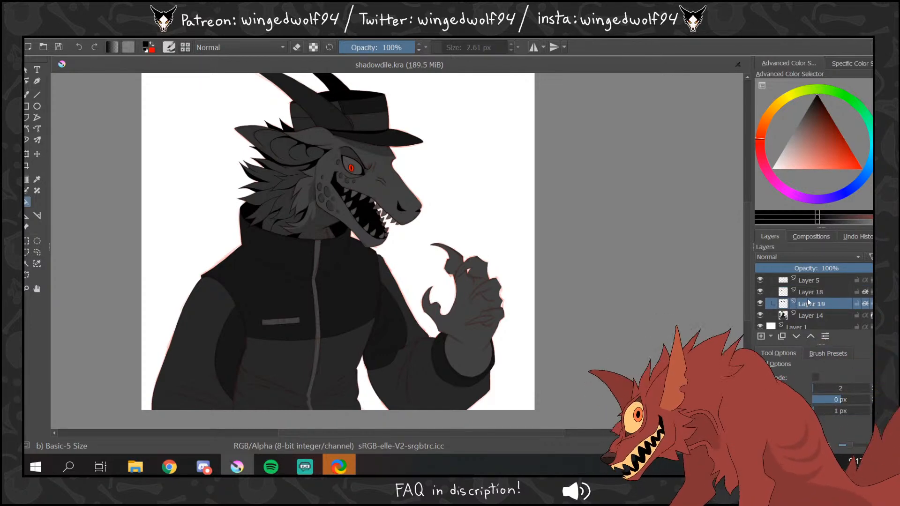
{"action": "key", "text": "ctrl+e"}
{"action": "left_click", "coordinate": [803, 292]}
{"action": "key", "text": "ctrl+e"}
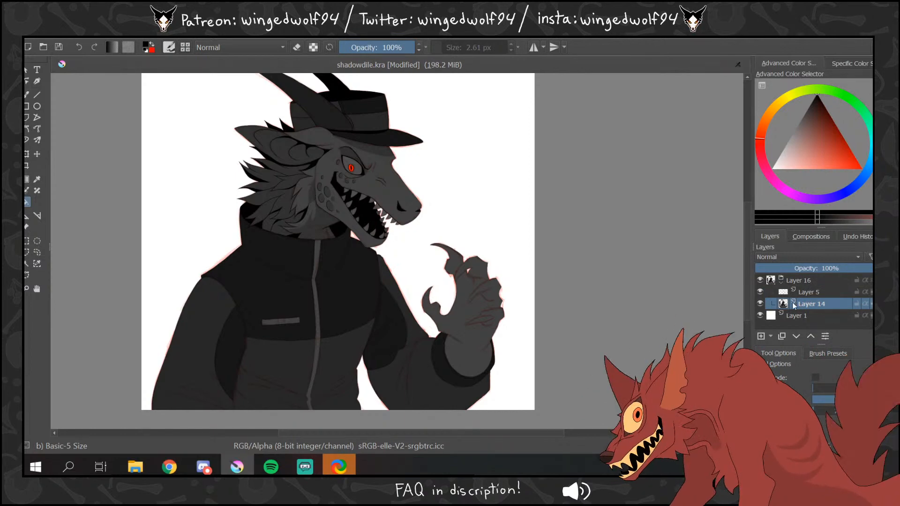
- Add a new layer above Layer 14 and mirror the image horizontally
{"action": "key", "text": "Insert"}
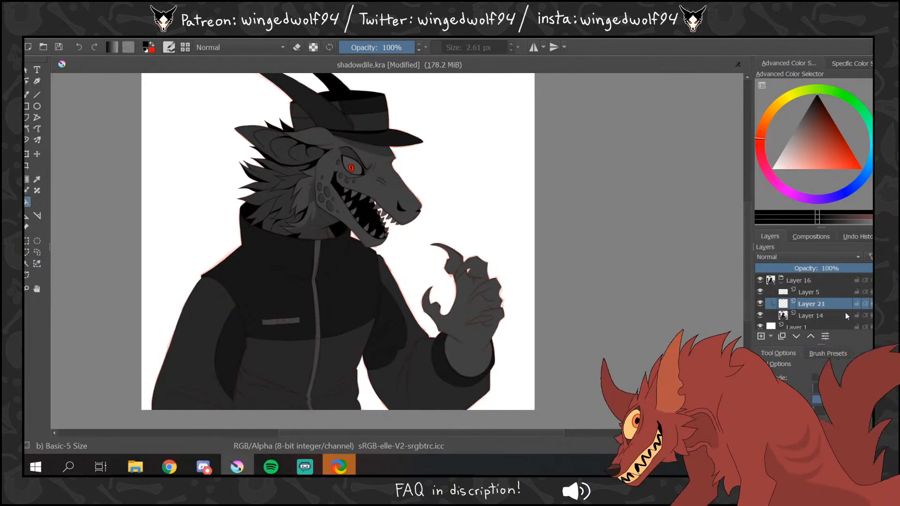
{"action": "mouse_move", "coordinate": [847, 316]}
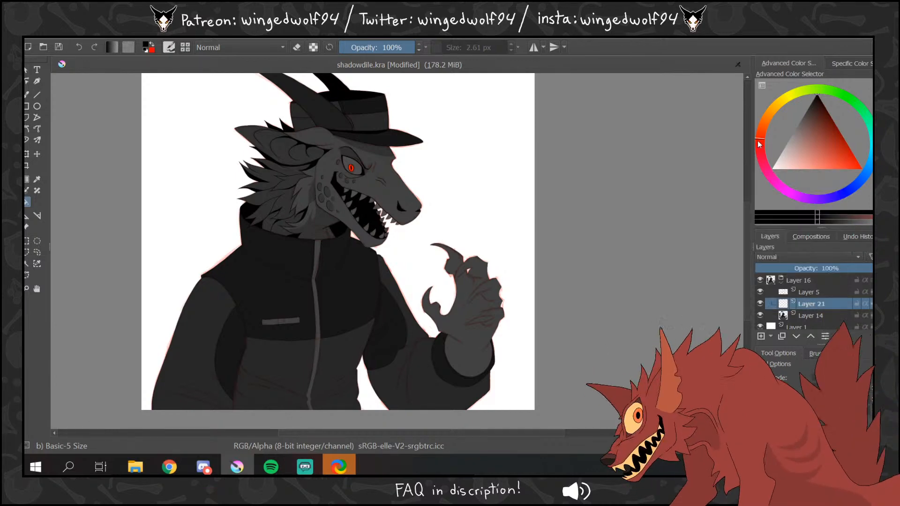
{"action": "left_click", "coordinate": [103, 38]}
{"action": "left_click", "coordinate": [191, 164]}
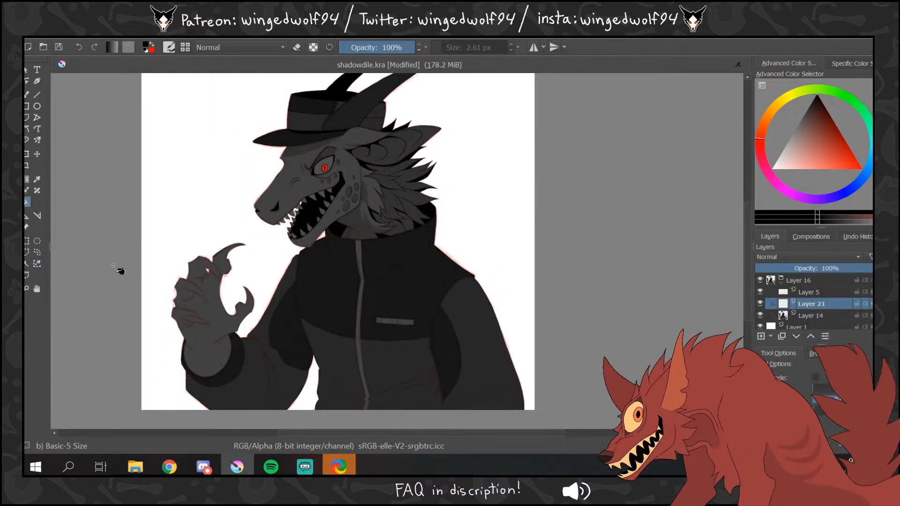
- With alpha inheritance on for the new layer, outline a curved shadow beneath the back side of the jacket collar and fill it black
{"action": "left_click", "coordinate": [26, 288]}
{"action": "left_click_drag", "start_coordinate": [317, 163], "coordinate": [493, 306]}
{"action": "left_click", "coordinate": [27, 95]}
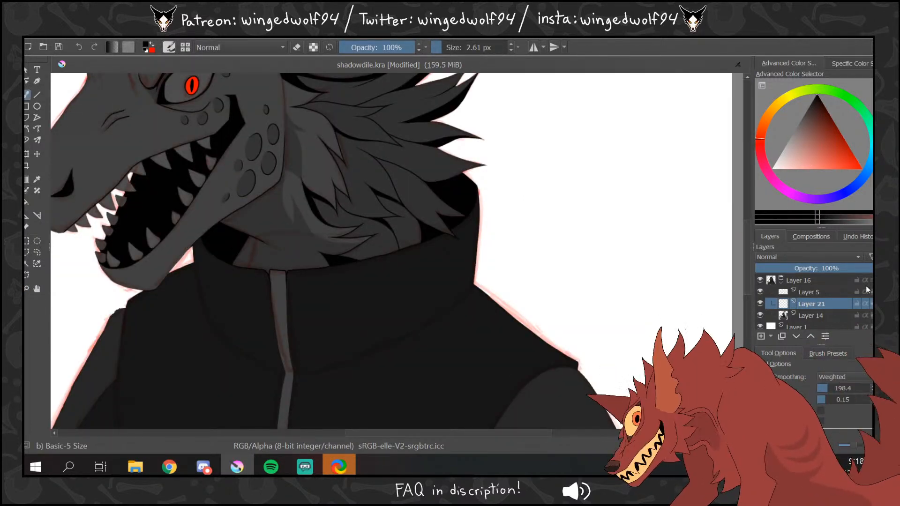
{"action": "left_click", "coordinate": [865, 304]}
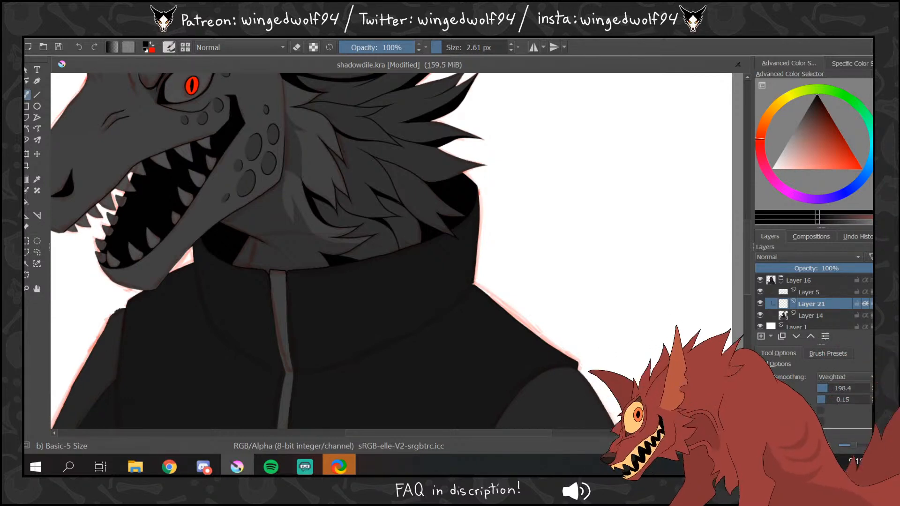
{"action": "mouse_move", "coordinate": [473, 283]}
{"action": "left_mouse_down"}
{"action": "mouse_move", "coordinate": [408, 334]}
{"action": "mouse_move", "coordinate": [314, 369]}
{"action": "left_mouse_up"}
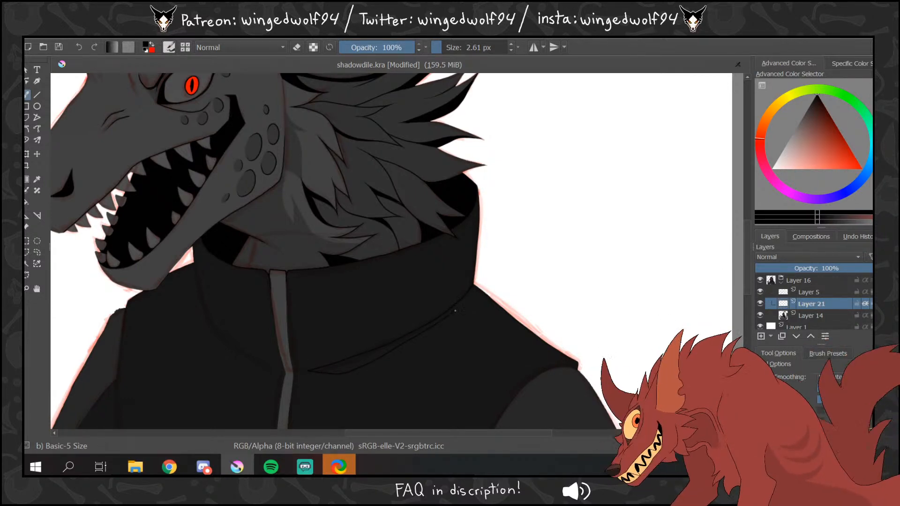
{"action": "key", "text": "f"}
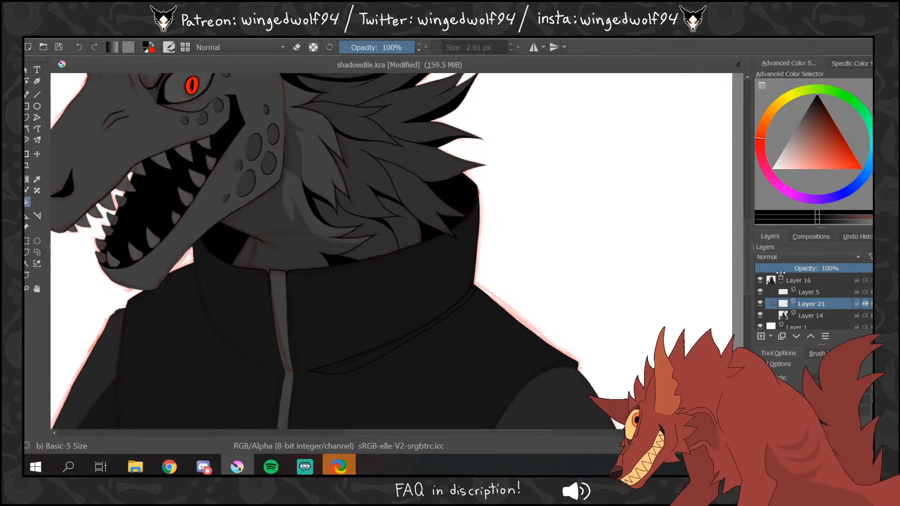
{"action": "left_click", "coordinate": [760, 292]}
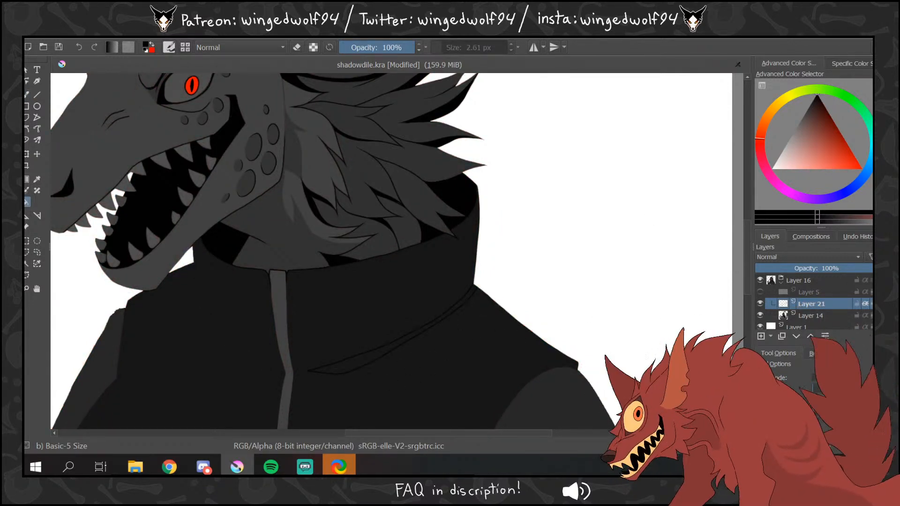
{"action": "left_click", "coordinate": [364, 358]}
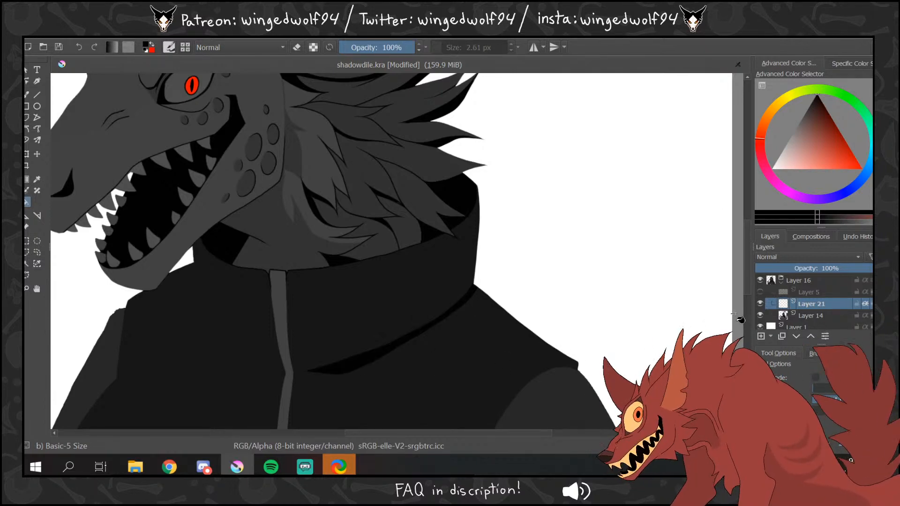
- Outline the matching shadow under the collar on the throat side, ending at the zipper, and fill it black
{"action": "key", "text": "b"}
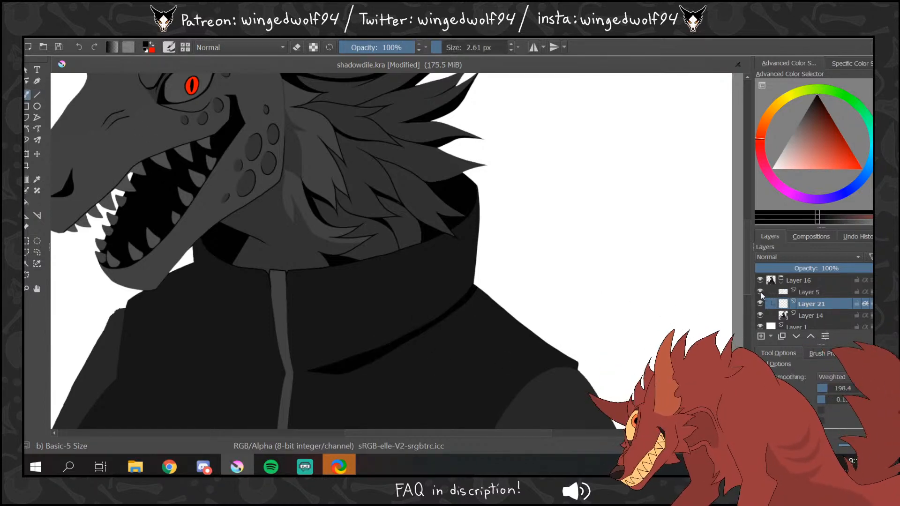
{"action": "left_click", "coordinate": [761, 293]}
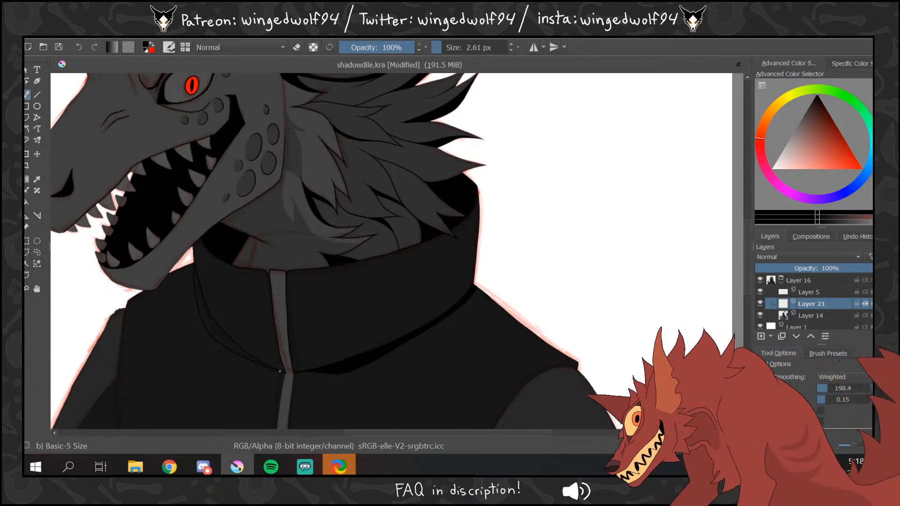
{"action": "left_click", "coordinate": [28, 203]}
{"action": "left_click", "coordinate": [760, 291]}
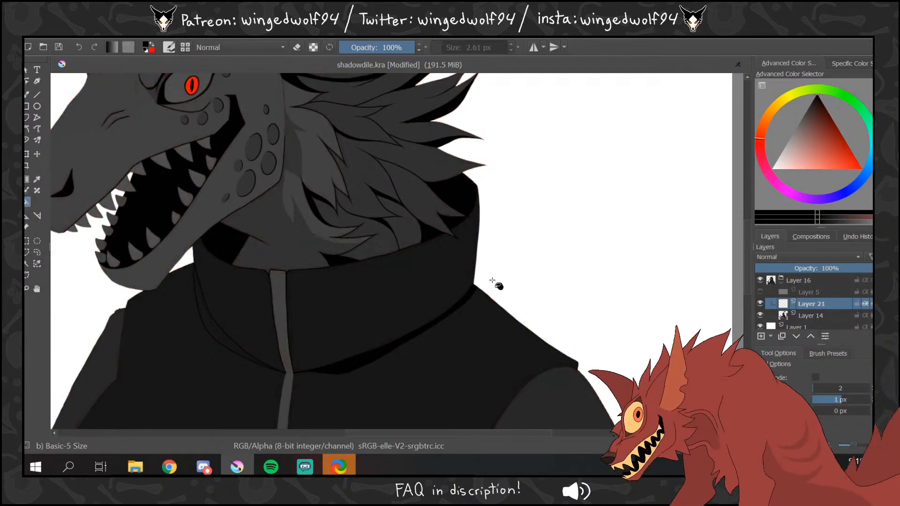
{"action": "left_click", "coordinate": [219, 323]}
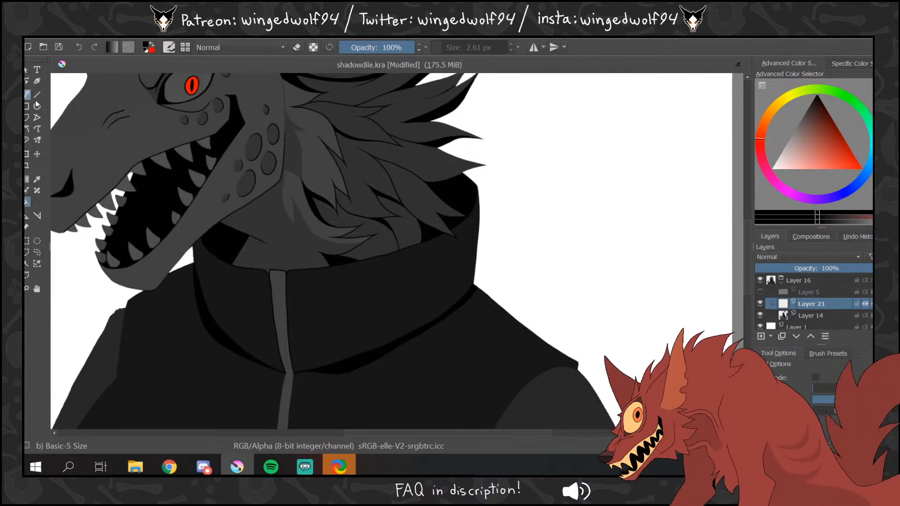
- Add an alpha-inheriting layer directly above Layer 14 and draw a dark grey line along the collar's upper rim
{"action": "key", "text": "b"}
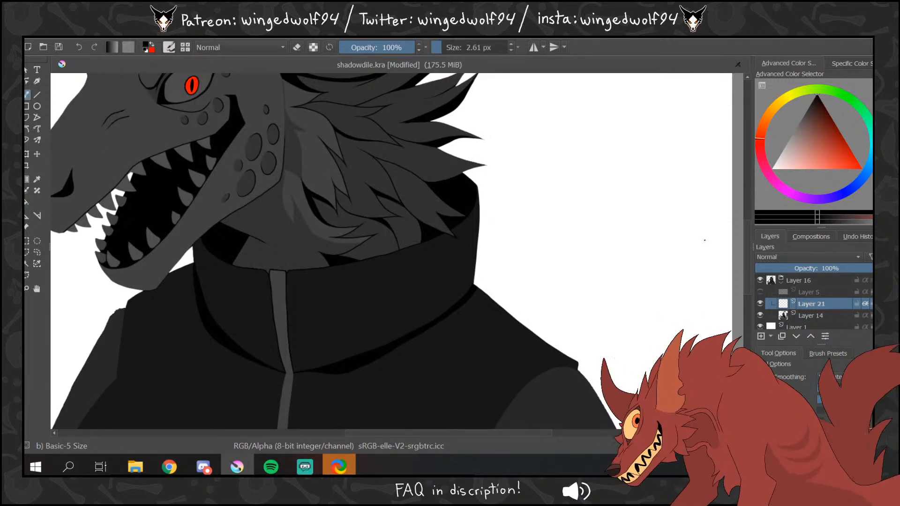
{"action": "left_click", "coordinate": [761, 291]}
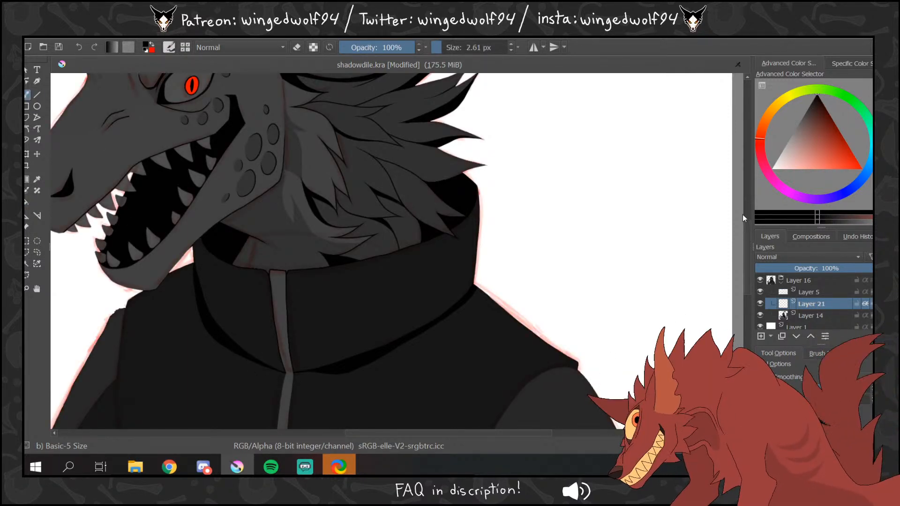
{"action": "scroll", "coordinate": [743, 214], "scroll_direction": "up", "scroll_amount": 3}
{"action": "scroll", "coordinate": [744, 214], "scroll_direction": "down", "scroll_amount": 1}
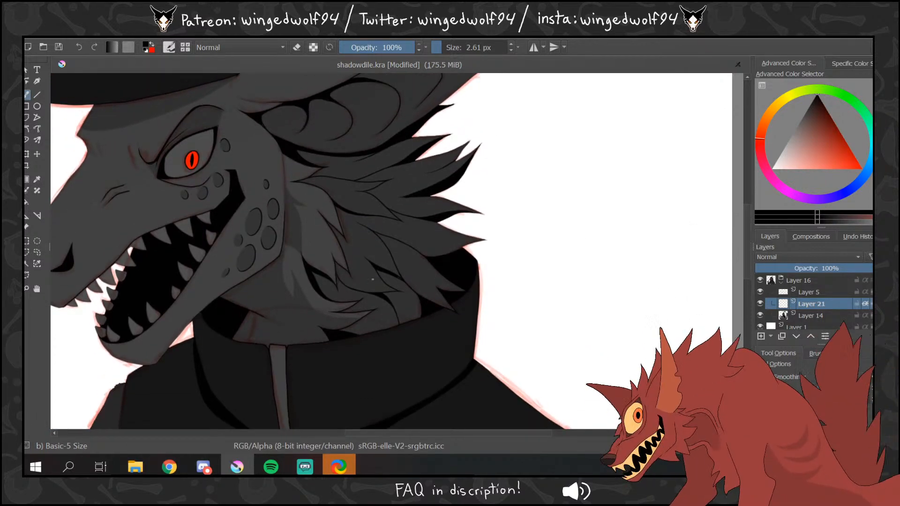
{"action": "left_click", "coordinate": [796, 315]}
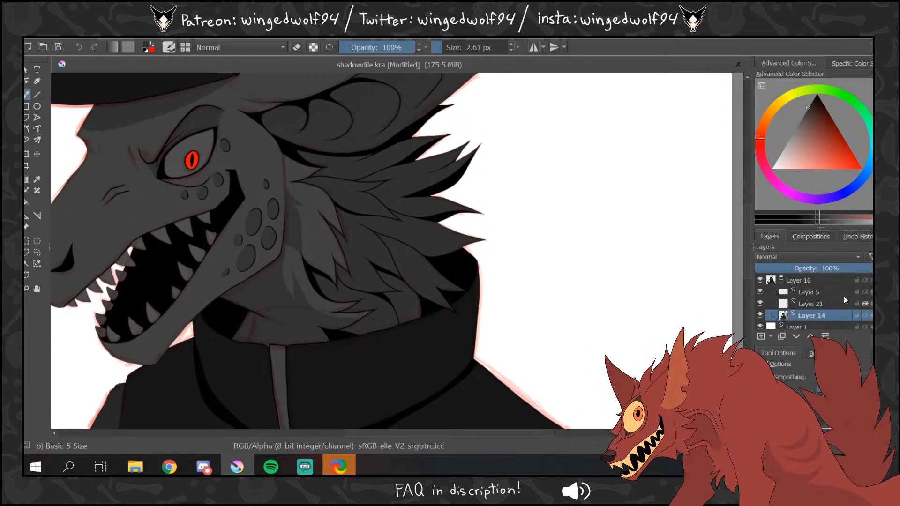
{"action": "left_click", "coordinate": [761, 337]}
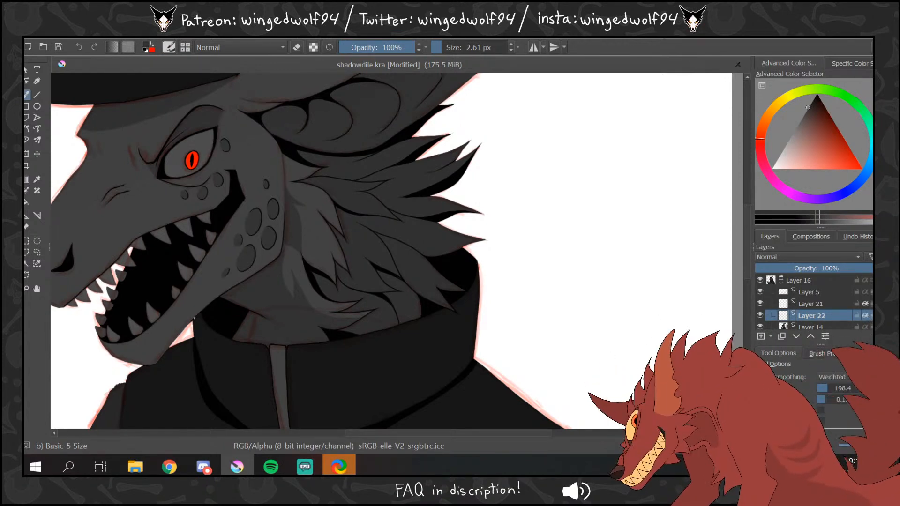
{"action": "mouse_move", "coordinate": [204, 330]}
{"action": "left_mouse_down"}
{"action": "mouse_move", "coordinate": [268, 351]}
{"action": "mouse_move", "coordinate": [206, 336]}
{"action": "mouse_move", "coordinate": [218, 351]}
{"action": "mouse_move", "coordinate": [270, 346]}
{"action": "mouse_move", "coordinate": [350, 325]}
{"action": "mouse_move", "coordinate": [406, 293]}
{"action": "left_mouse_up"}
{"action": "scroll", "coordinate": [244, 350], "scroll_direction": "right", "scroll_amount": 2}
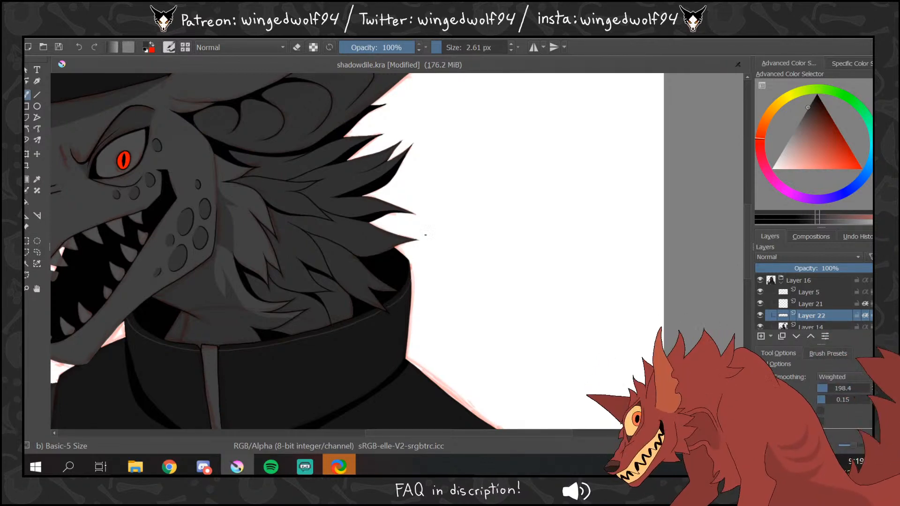
- Hide sketch Layer 5 and fill the collar's thin rim with the dark grey sampled from the sleeve
{"action": "left_click", "coordinate": [27, 289]}
{"action": "left_click_drag", "start_coordinate": [570, 150], "coordinate": [348, 291]}
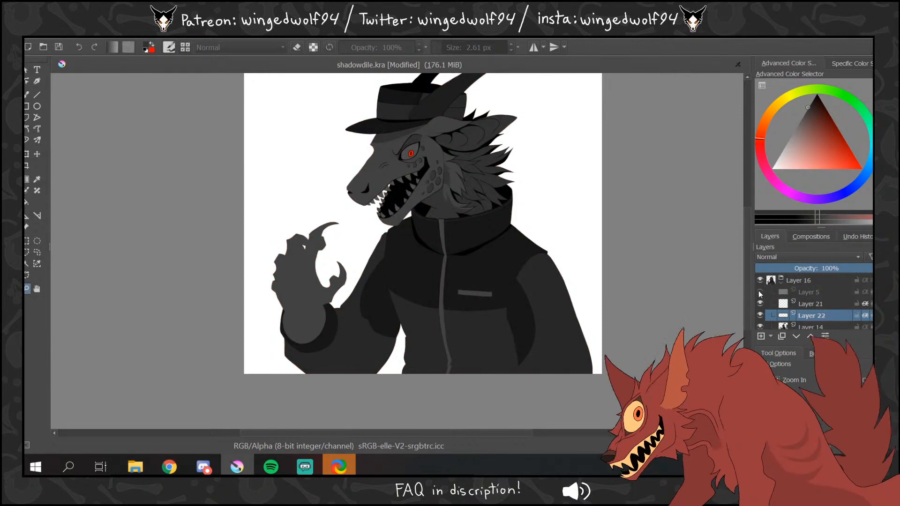
{"action": "left_click_drag", "start_coordinate": [358, 128], "coordinate": [592, 261]}
{"action": "key", "text": "f"}
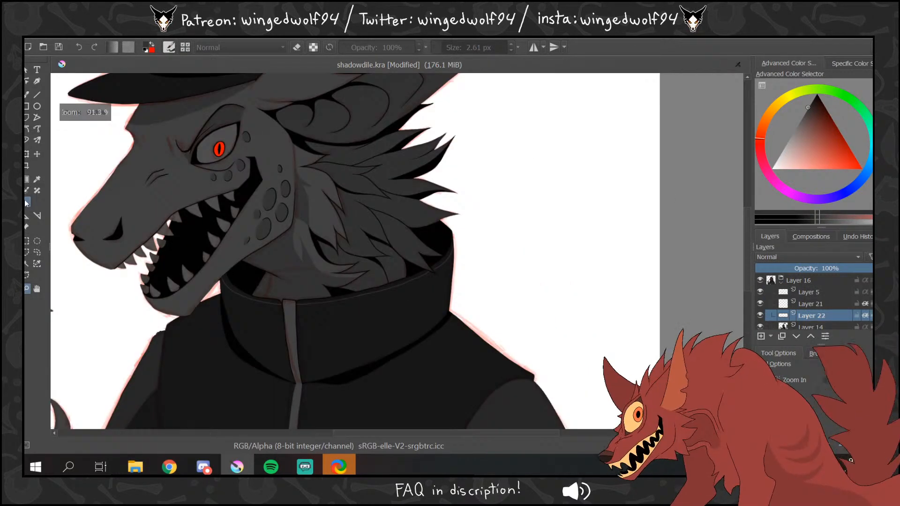
{"action": "left_click", "coordinate": [385, 289]}
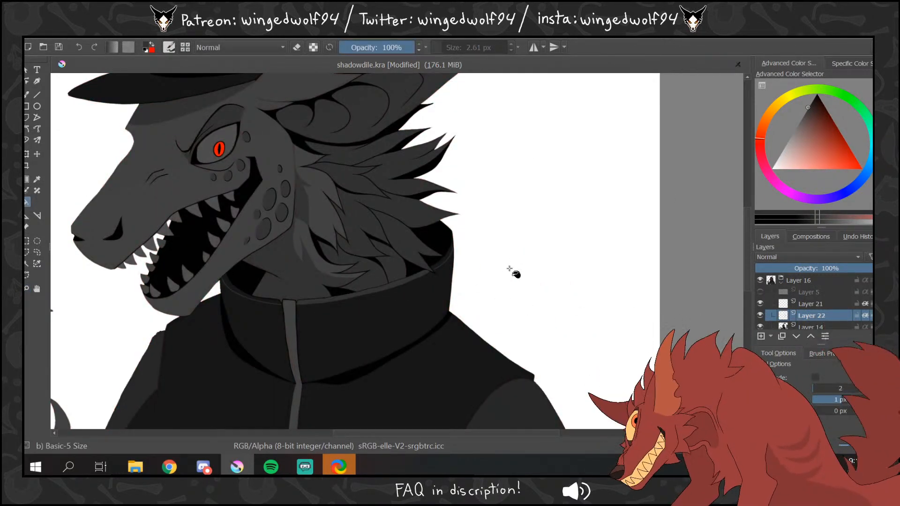
{"action": "left_click", "coordinate": [521, 390], "text": "ctrl"}
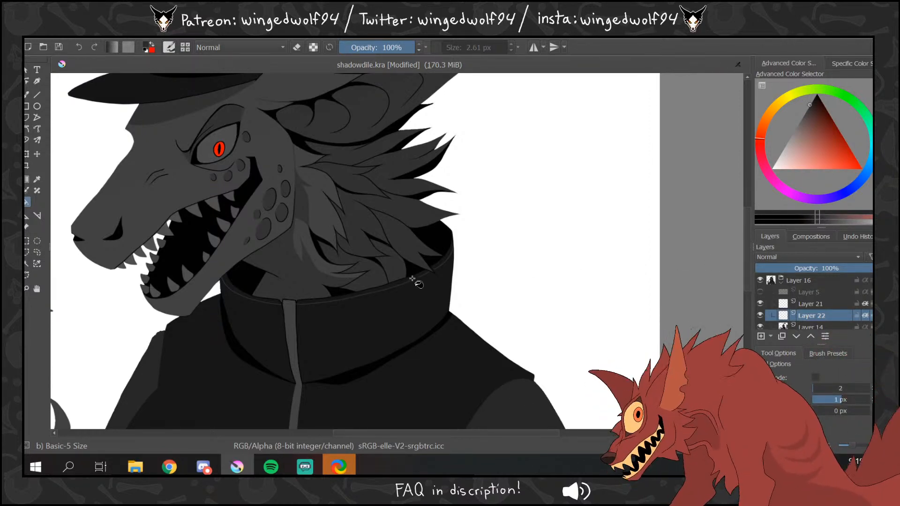
{"action": "left_click", "coordinate": [417, 280]}
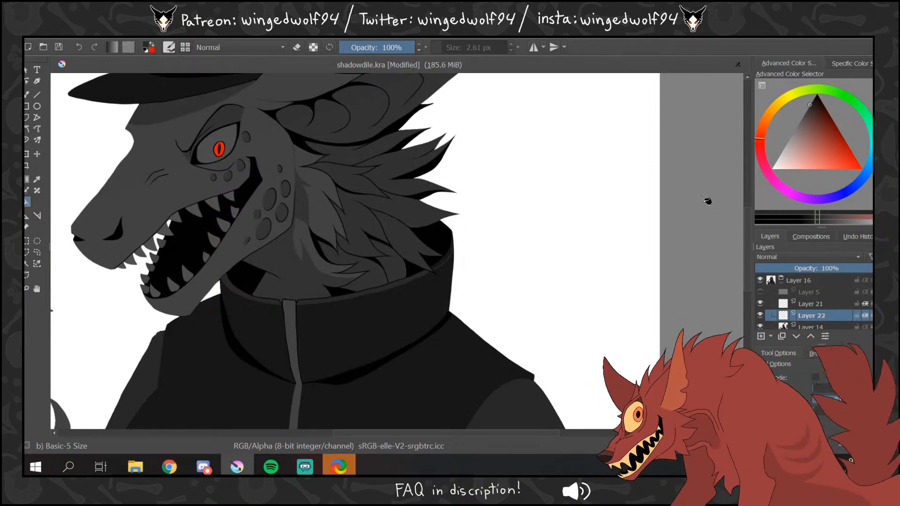
- Touch up the collar rim beside the back fur with the brush and sample the black from inside the collar
{"action": "left_click", "coordinate": [37, 93]}
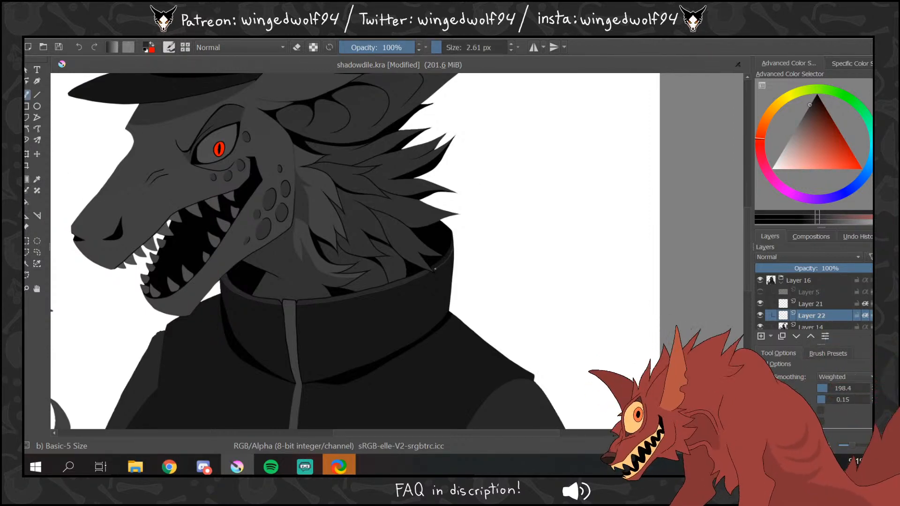
{"action": "left_click", "coordinate": [32, 203]}
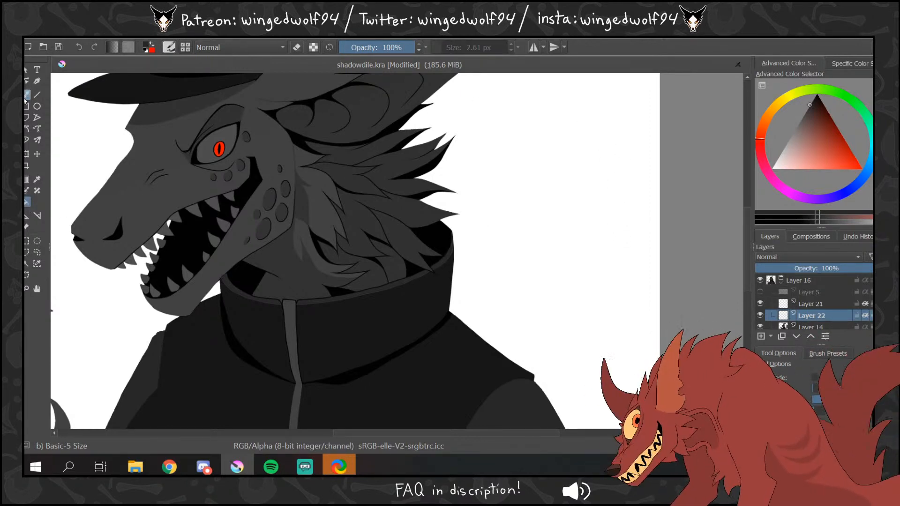
{"action": "left_click", "coordinate": [37, 106]}
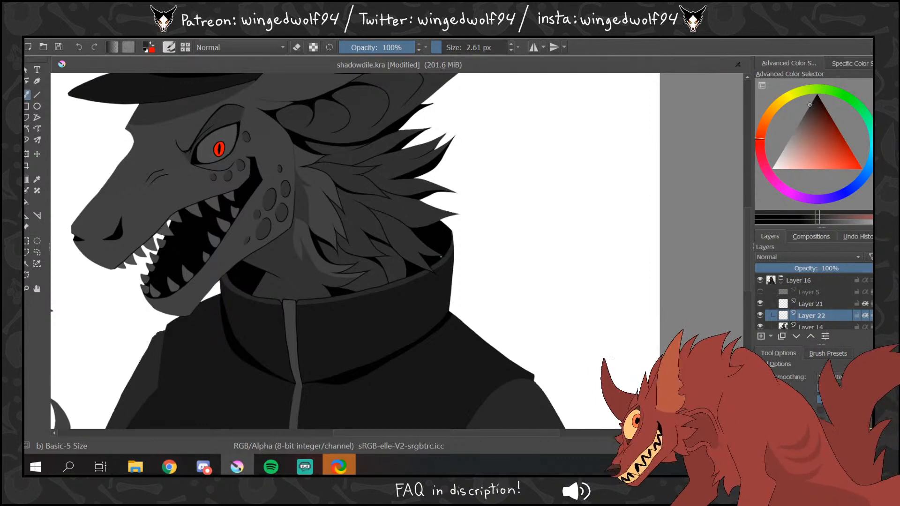
{"action": "left_click", "coordinate": [440, 227], "text": "ctrl"}
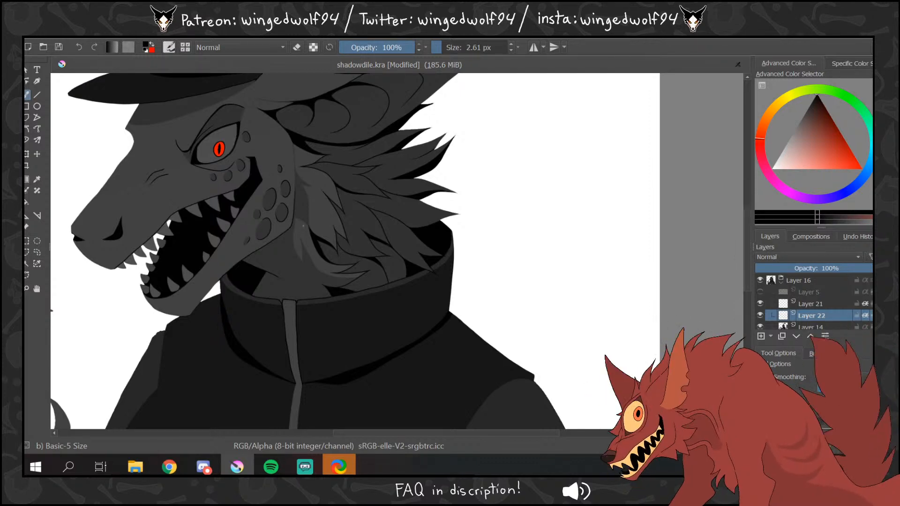
- Mirror the whole image horizontally
{"action": "left_click", "coordinate": [27, 289]}
{"action": "left_click", "coordinate": [424, 247], "text": "ctrl"}
{"action": "left_click", "coordinate": [424, 243], "text": "ctrl"}
{"action": "left_click", "coordinate": [424, 244], "text": "ctrl"}
{"action": "left_click", "coordinate": [101, 39]}
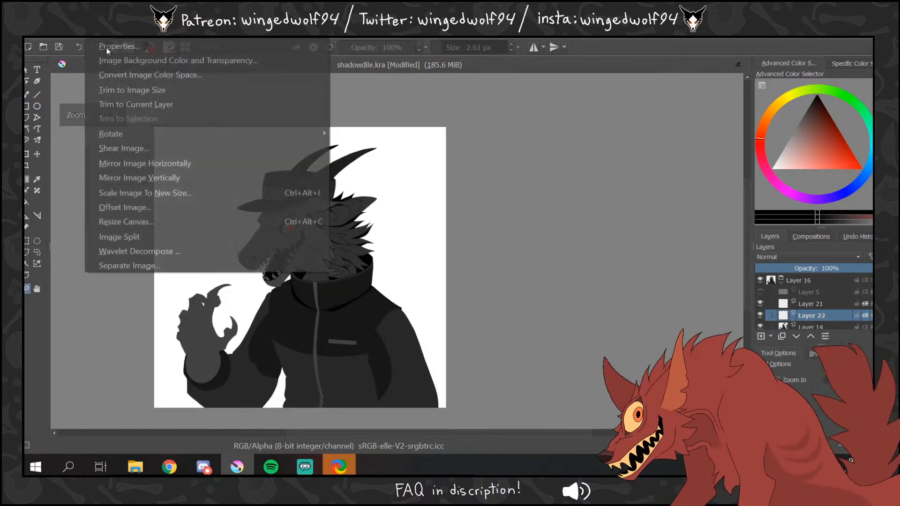
{"action": "left_click", "coordinate": [167, 170]}
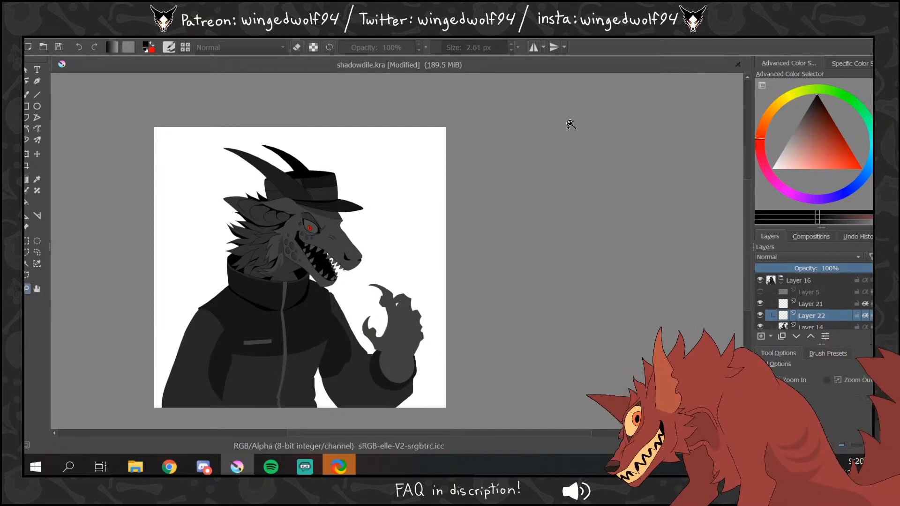
- Show sketch Layer 5 and ink the armhole seam and a double seam along the dark underarm panel's curved edge in black at 2.61 px
{"action": "left_click", "coordinate": [760, 293]}
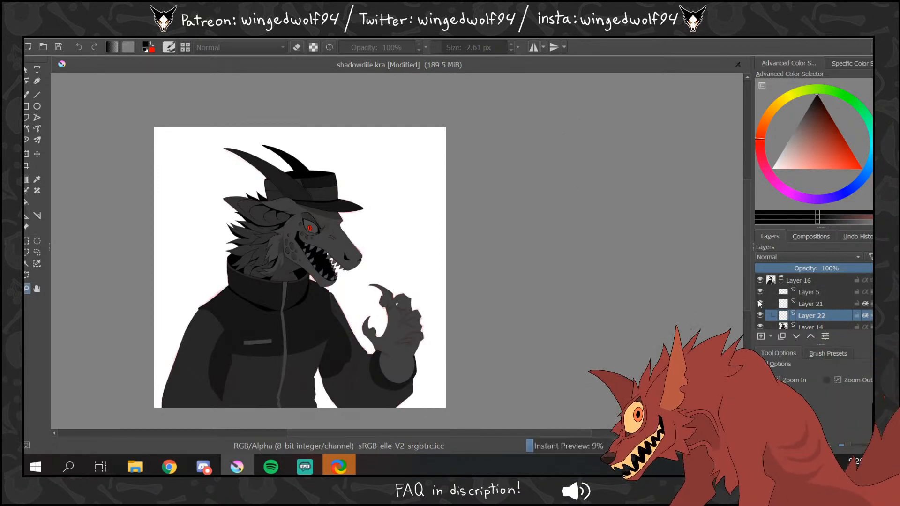
{"action": "left_click_drag", "start_coordinate": [184, 286], "coordinate": [331, 381]}
{"action": "key", "text": "b"}
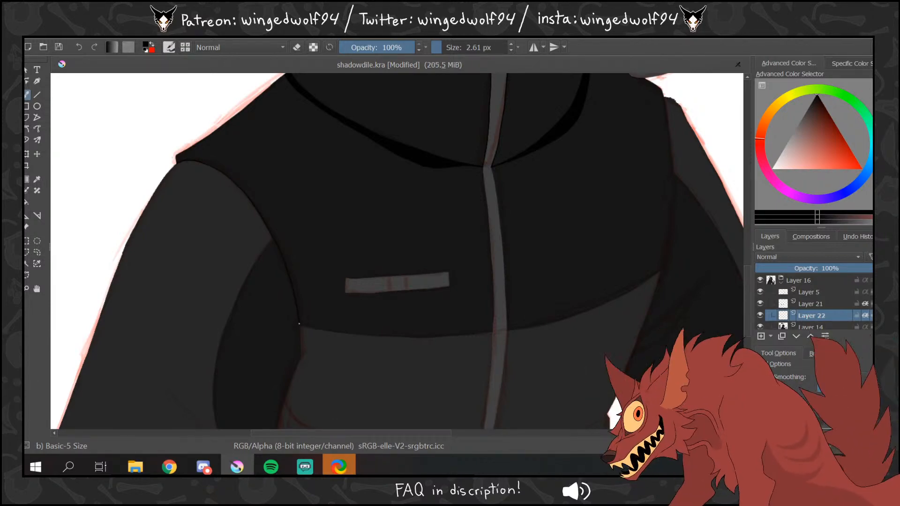
{"action": "scroll", "coordinate": [749, 297], "scroll_direction": "down", "scroll_amount": 5}
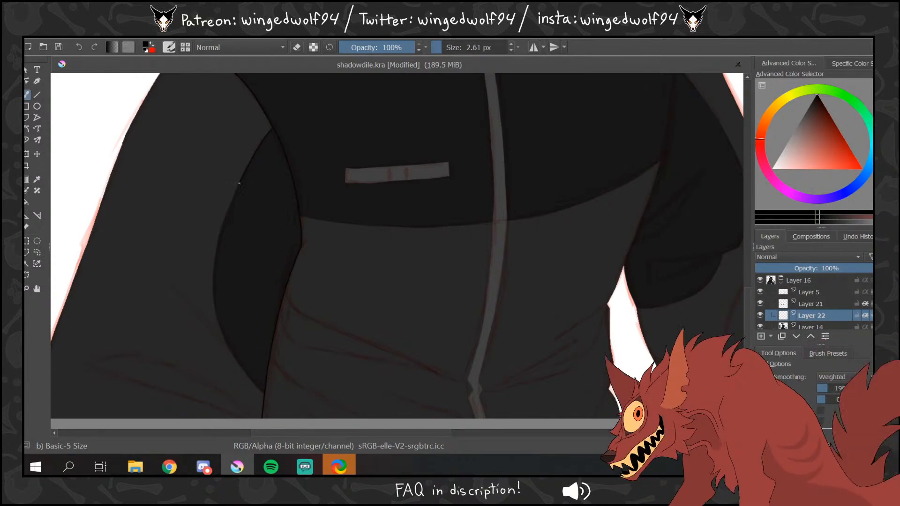
{"action": "left_click_drag", "start_coordinate": [218, 252], "coordinate": [213, 293]}
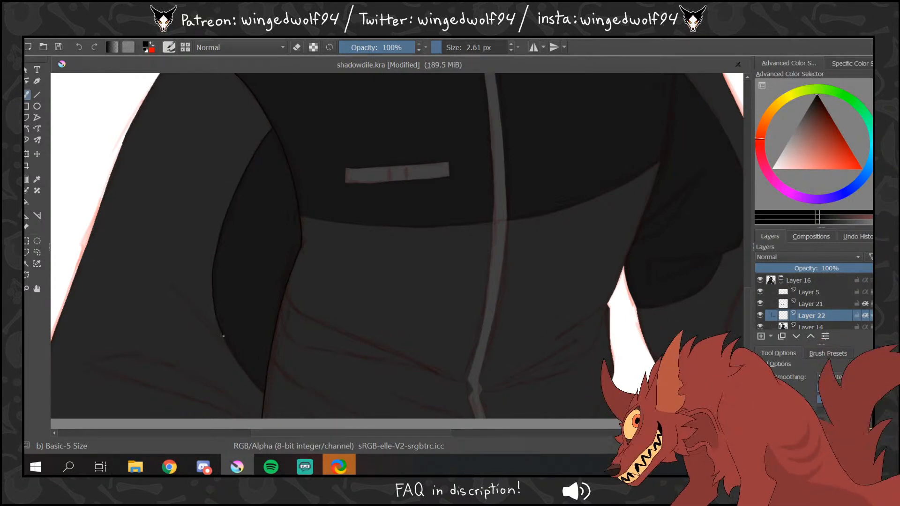
{"action": "left_click_drag", "start_coordinate": [224, 336], "coordinate": [264, 394]}
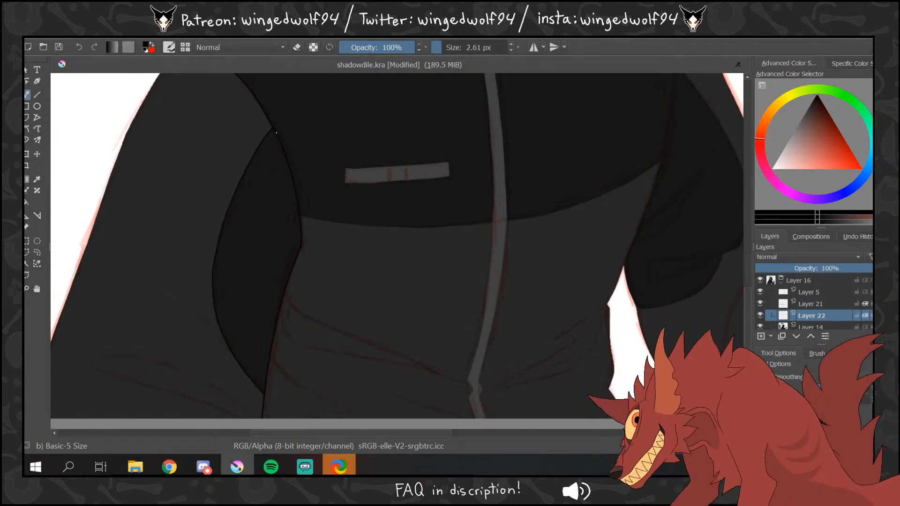
{"action": "left_click_drag", "start_coordinate": [249, 179], "coordinate": [237, 204]}
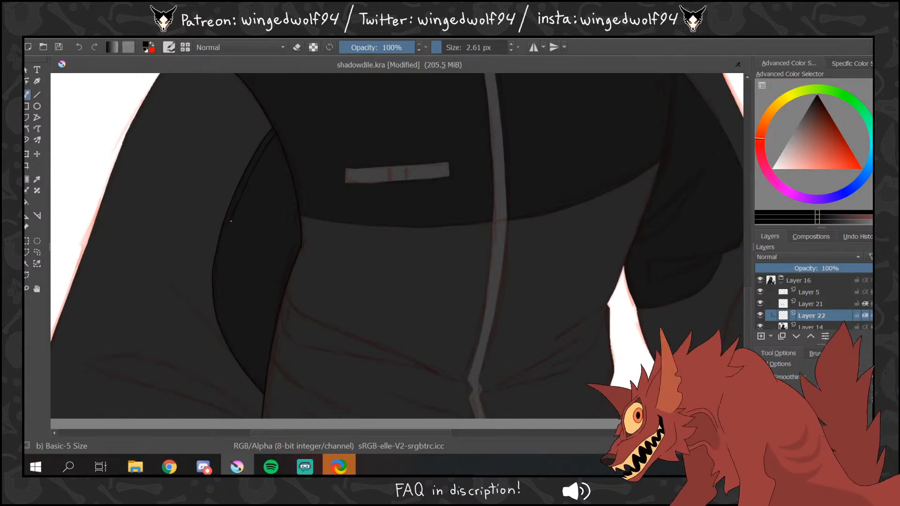
{"action": "left_click_drag", "start_coordinate": [222, 264], "coordinate": [222, 305]}
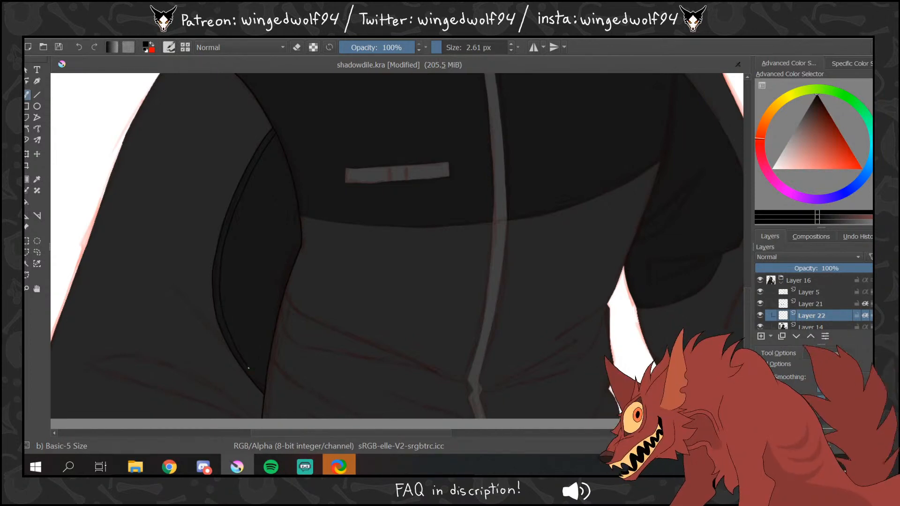
- Ink thin black lines along the zip's edges and the lower seam of the jacket's dark chest panel
{"action": "scroll", "coordinate": [746, 269], "scroll_direction": "up", "scroll_amount": 5}
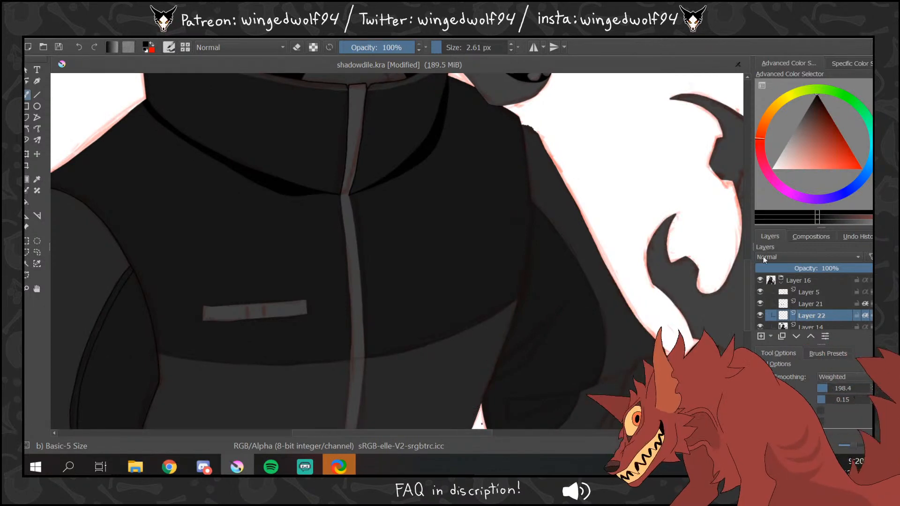
{"action": "scroll", "coordinate": [747, 275], "scroll_direction": "down", "scroll_amount": 3}
{"action": "scroll", "coordinate": [749, 299], "scroll_direction": "up", "scroll_amount": 2}
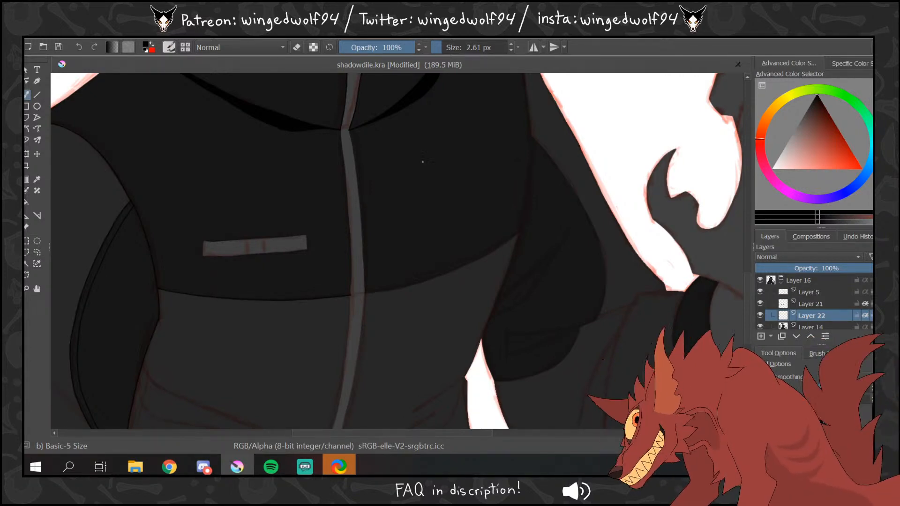
{"action": "left_click_drag", "start_coordinate": [341, 138], "coordinate": [352, 248]}
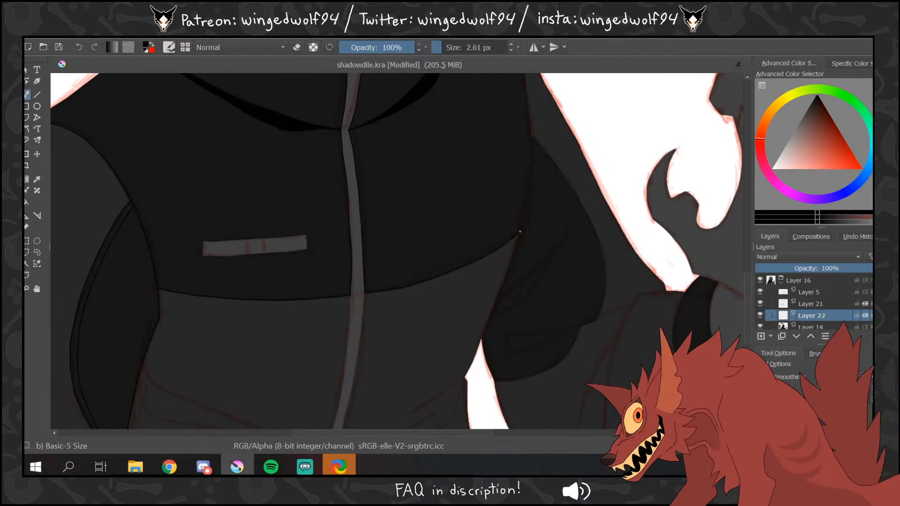
- Outline the torso edge beside the raised arm, the double seam of that sleeve's dark panel and its two fold shapes
{"action": "scroll", "coordinate": [511, 240], "scroll_direction": "up", "scroll_amount": 5}
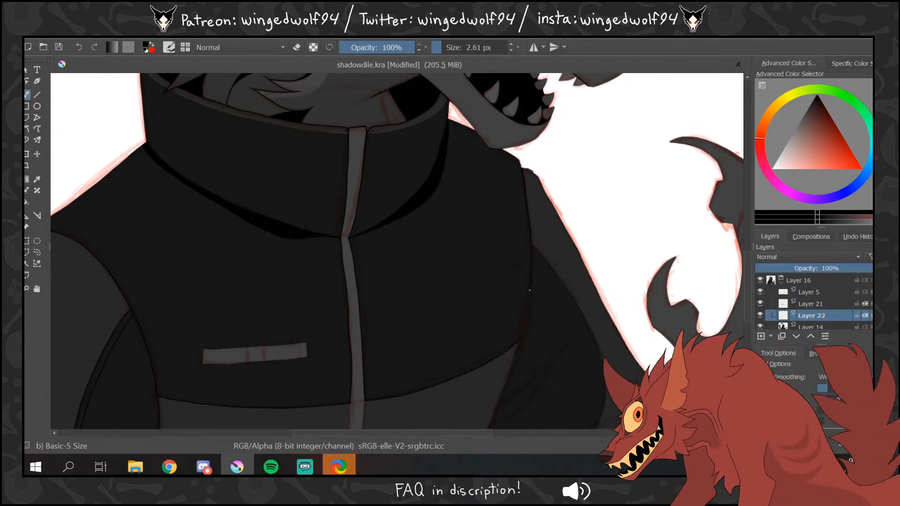
{"action": "scroll", "coordinate": [512, 251], "scroll_direction": "down", "scroll_amount": 5}
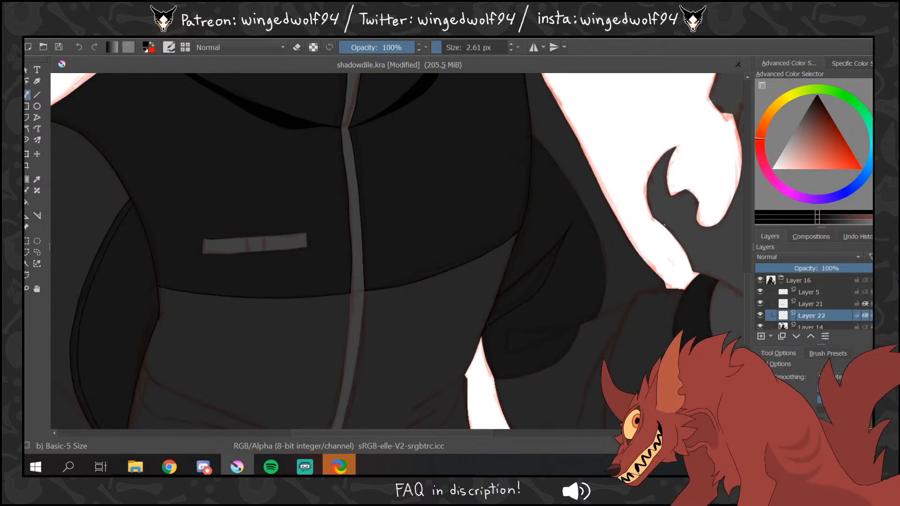
{"action": "mouse_move", "coordinate": [553, 328]}
{"action": "left_mouse_down"}
{"action": "mouse_move", "coordinate": [502, 331]}
{"action": "mouse_move", "coordinate": [501, 356]}
{"action": "mouse_move", "coordinate": [582, 324]}
{"action": "left_mouse_up"}
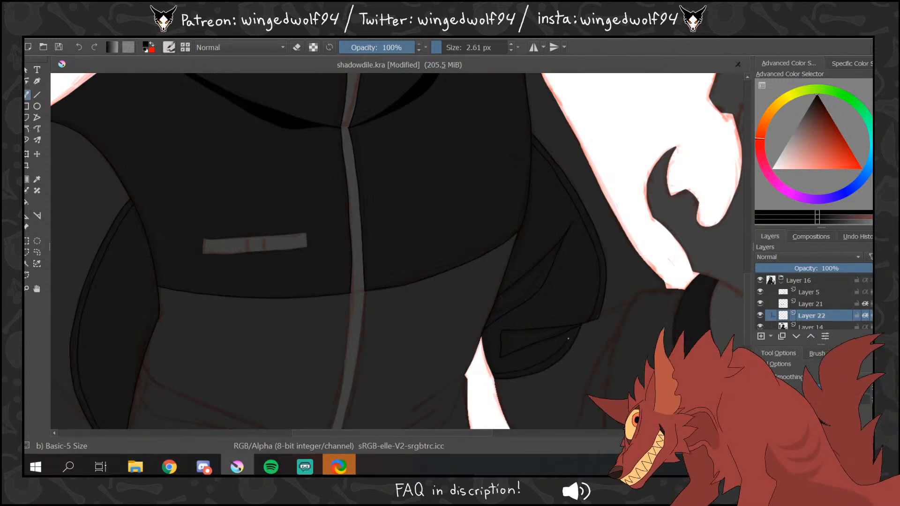
- Hide sketch Layer 5 and fill the two fold shapes on the raised arm's sleeve with black
{"action": "key", "text": "f"}
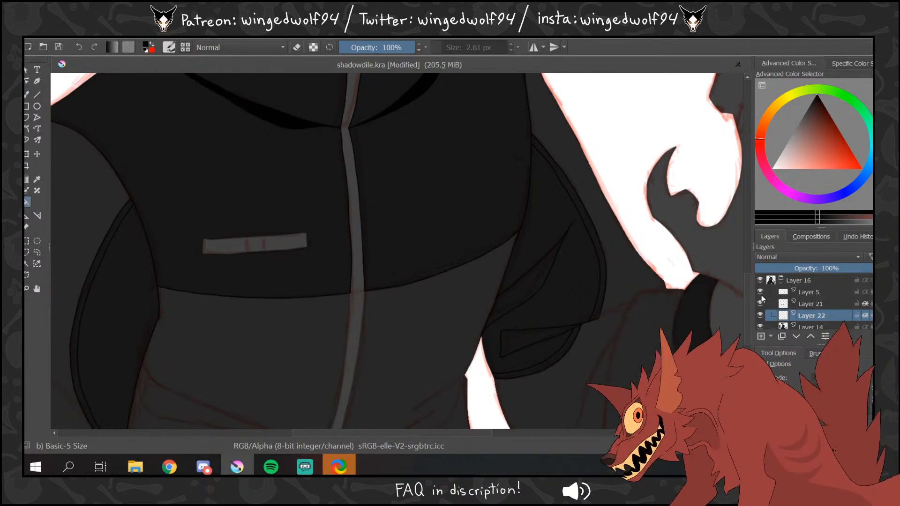
{"action": "left_click", "coordinate": [760, 292]}
{"action": "left_click", "coordinate": [528, 323]}
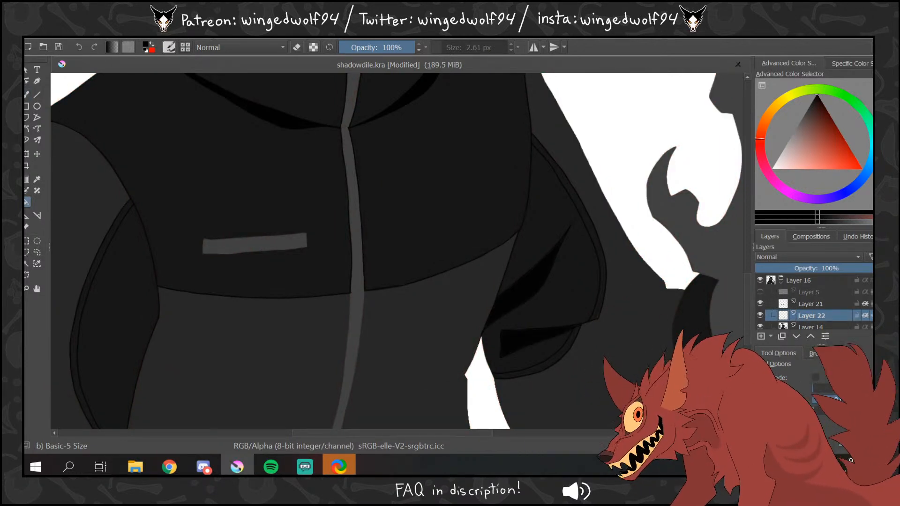
{"action": "key", "text": "ctrl+z"}
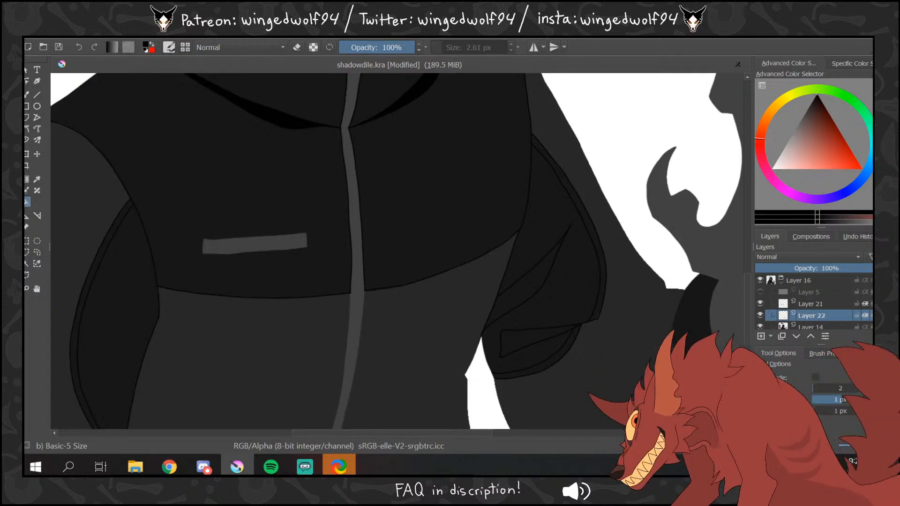
{"action": "left_click", "coordinate": [529, 288]}
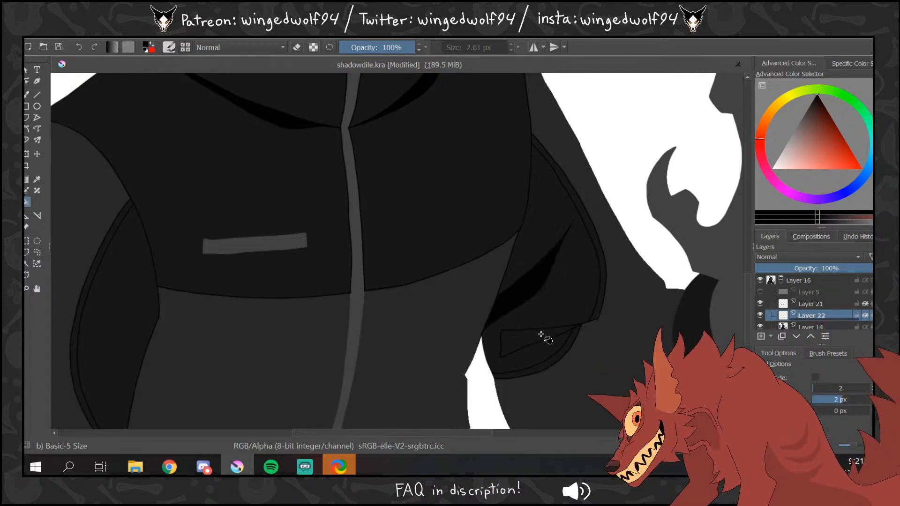
{"action": "left_click", "coordinate": [542, 335]}
- Draw a second thin seam line parallel to the chest panel's lower edge on both sides of the zip
{"action": "key", "text": "b"}
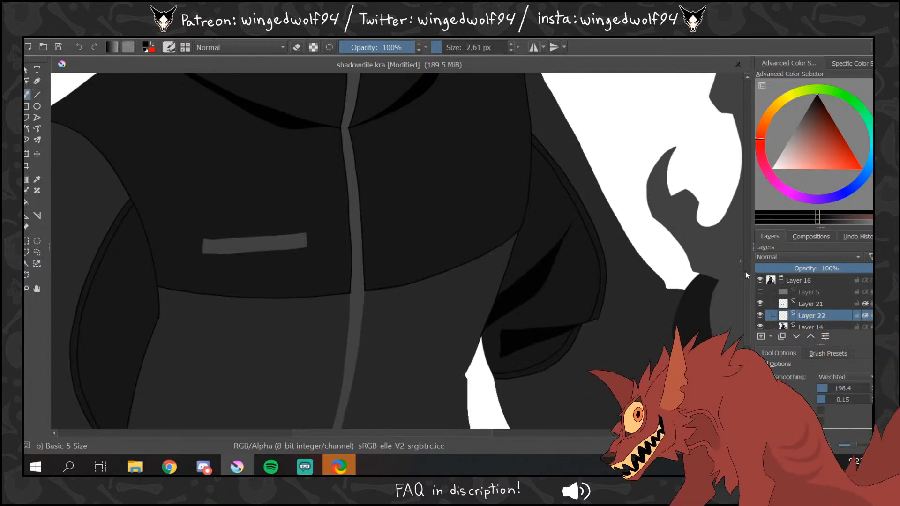
{"action": "scroll", "coordinate": [745, 272], "scroll_direction": "up", "scroll_amount": 3}
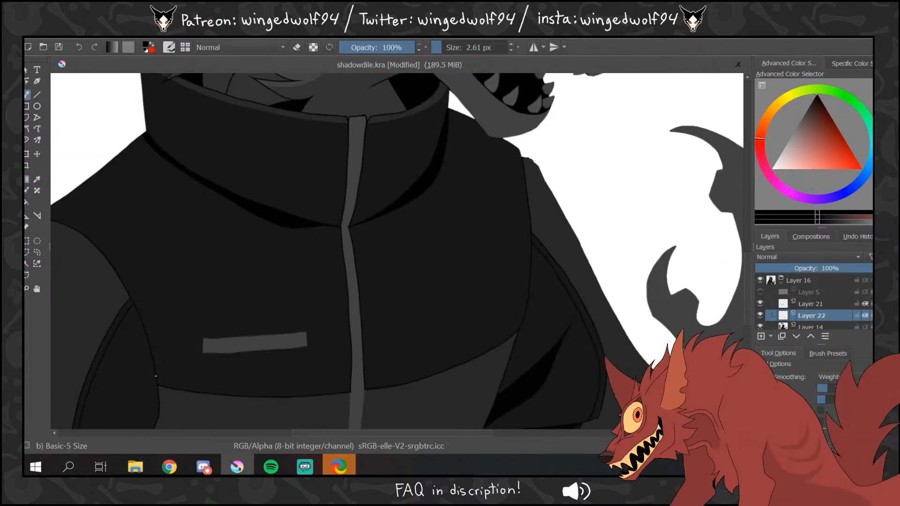
{"action": "mouse_move", "coordinate": [156, 376]}
{"action": "left_mouse_down"}
{"action": "mouse_move", "coordinate": [208, 387]}
{"action": "mouse_move", "coordinate": [333, 387]}
{"action": "left_mouse_up"}
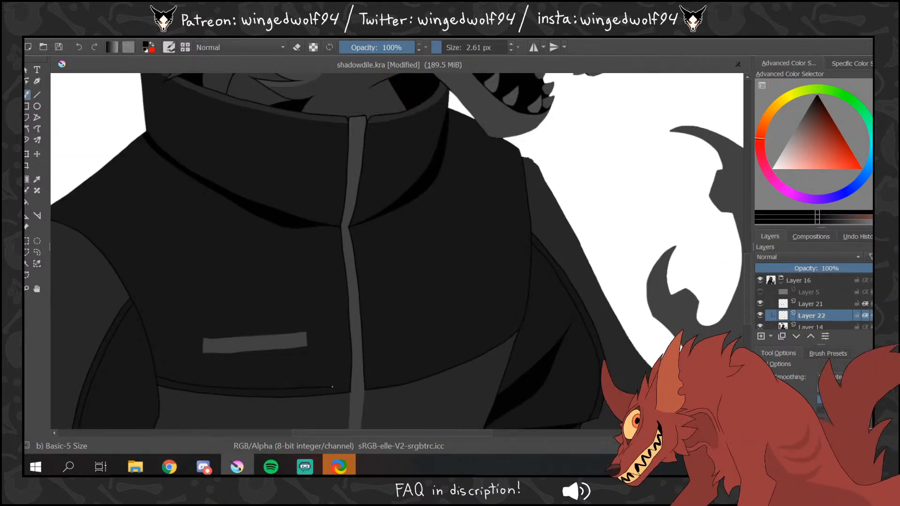
{"action": "scroll", "coordinate": [417, 424], "scroll_direction": "right", "scroll_amount": 3}
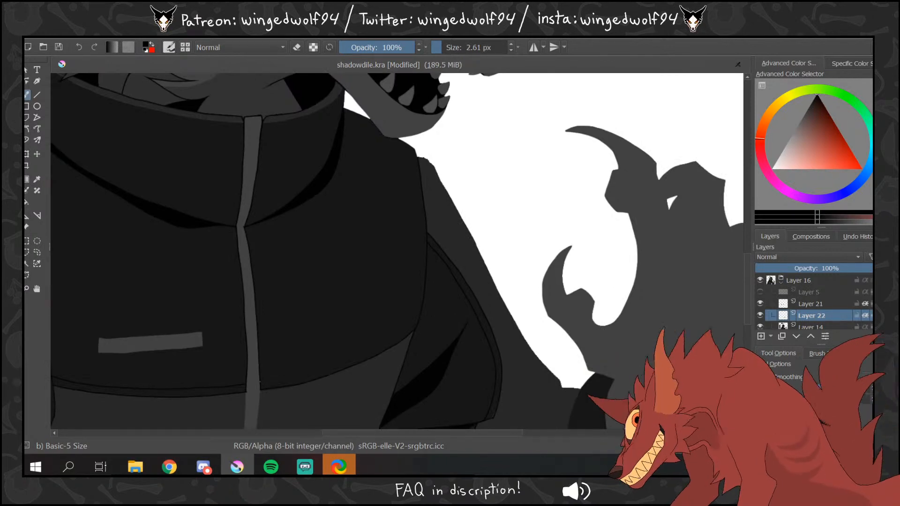
{"action": "left_click_drag", "start_coordinate": [348, 361], "coordinate": [414, 319]}
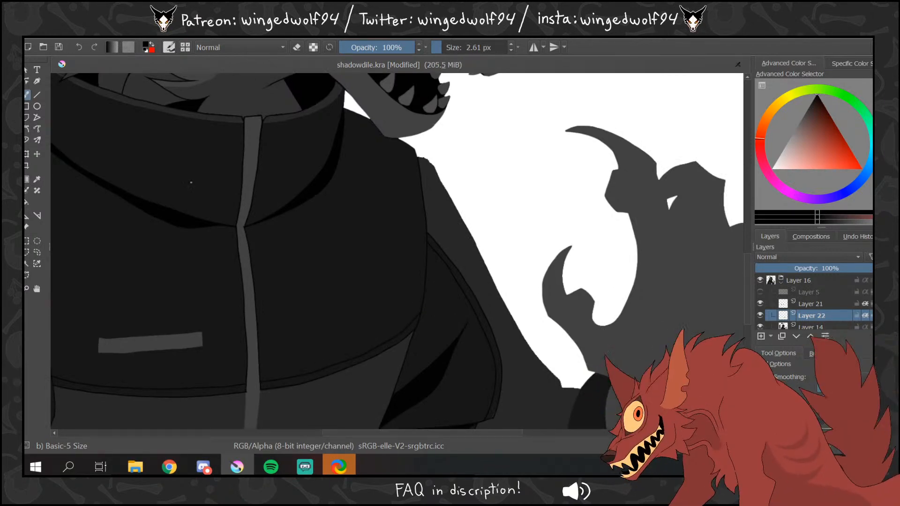
- Show sketch Layer 5, pick the chest panel's dark grey and outline the folds on the lower jacket and hanging sleeve on Layer 14
{"action": "left_click", "coordinate": [27, 287]}
{"action": "left_click", "coordinate": [374, 223], "text": "ctrl"}
{"action": "left_click", "coordinate": [380, 219], "text": "ctrl"}
{"action": "left_click", "coordinate": [386, 215], "text": "ctrl"}
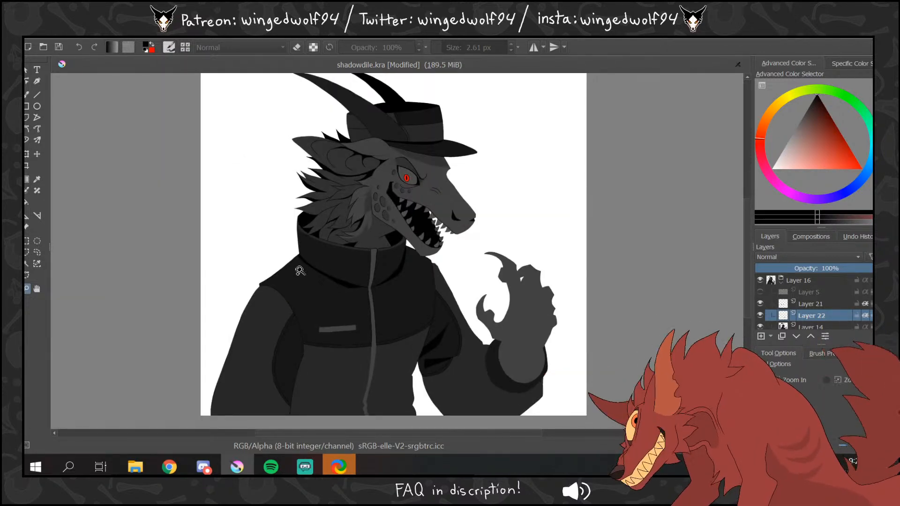
{"action": "left_click_drag", "start_coordinate": [298, 267], "coordinate": [430, 429]}
{"action": "left_click", "coordinate": [26, 95]}
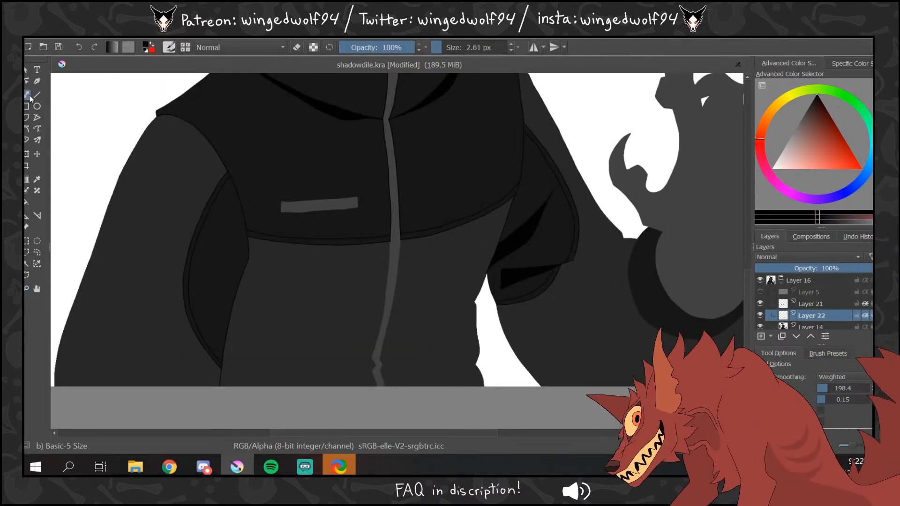
{"action": "left_click", "coordinate": [760, 291]}
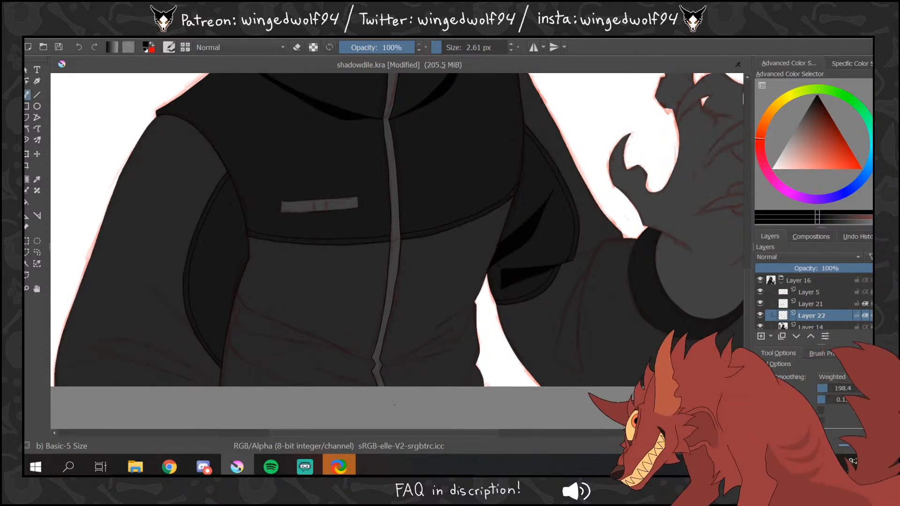
{"action": "left_click", "coordinate": [452, 182], "text": "ctrl"}
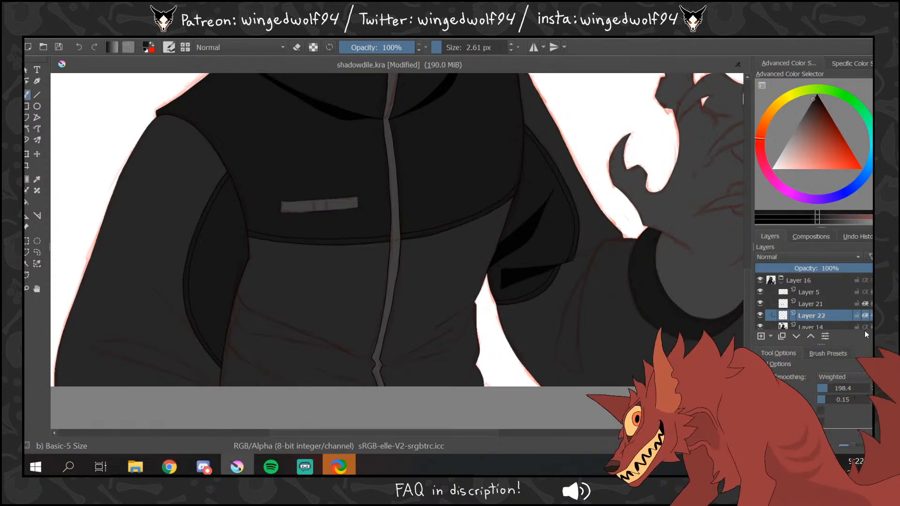
{"action": "scroll", "coordinate": [822, 321], "scroll_direction": "down", "scroll_amount": 1}
{"action": "left_click", "coordinate": [819, 319]}
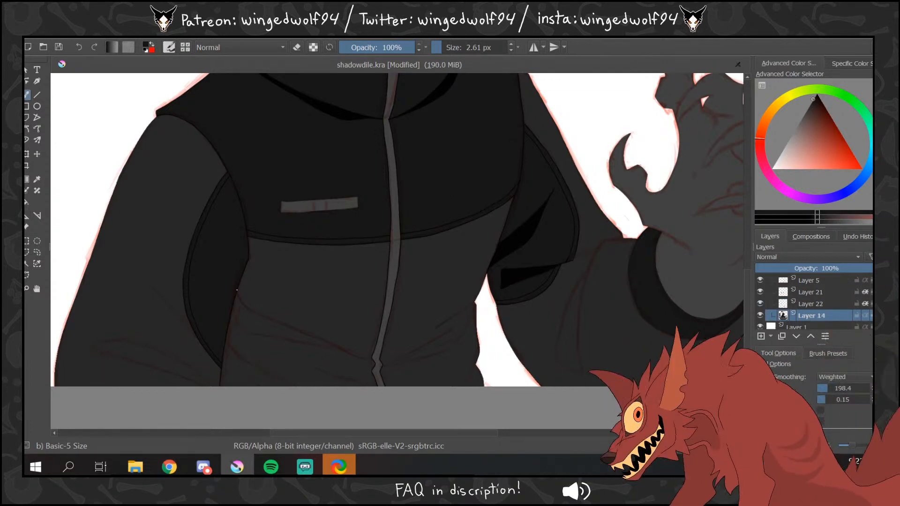
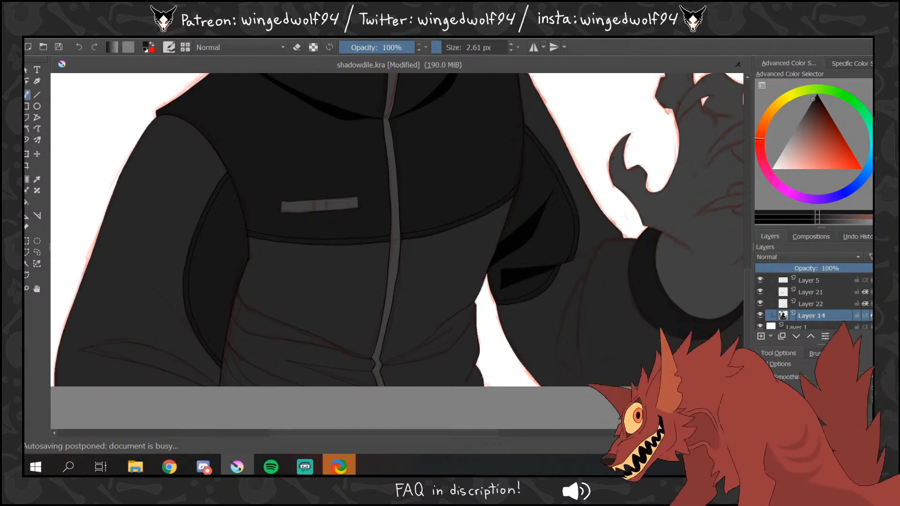
- Hide sketch Layer 5 and fill the outlined fold shapes at the waist and on the hanging sleeve with the dark grey
{"action": "key", "text": "f"}
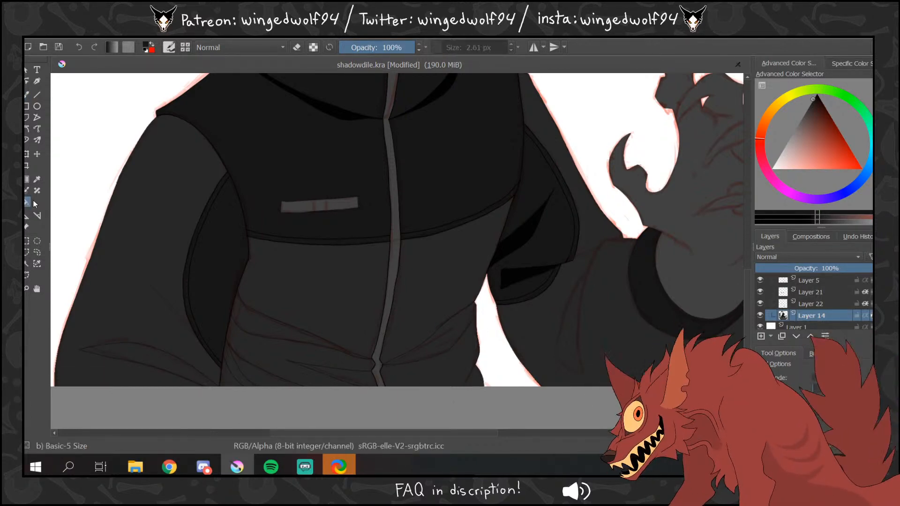
{"action": "left_click", "coordinate": [760, 280]}
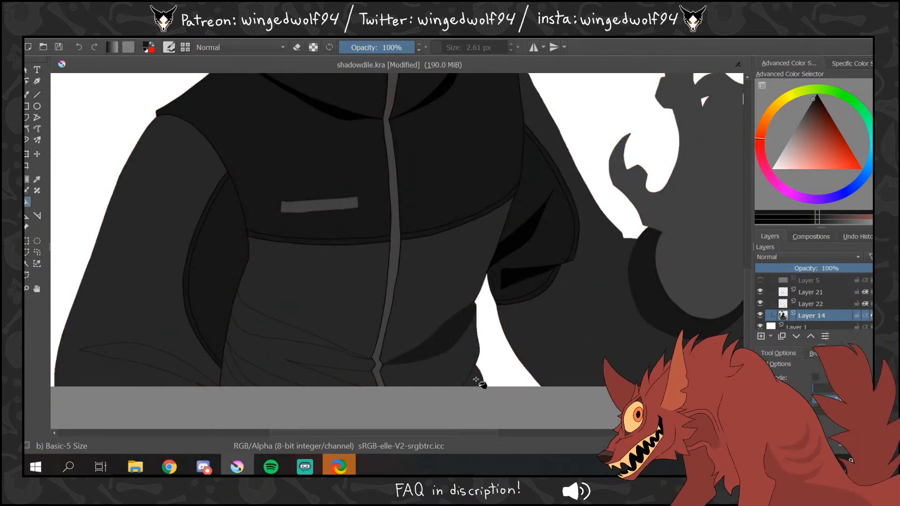
{"action": "left_click", "coordinate": [332, 369]}
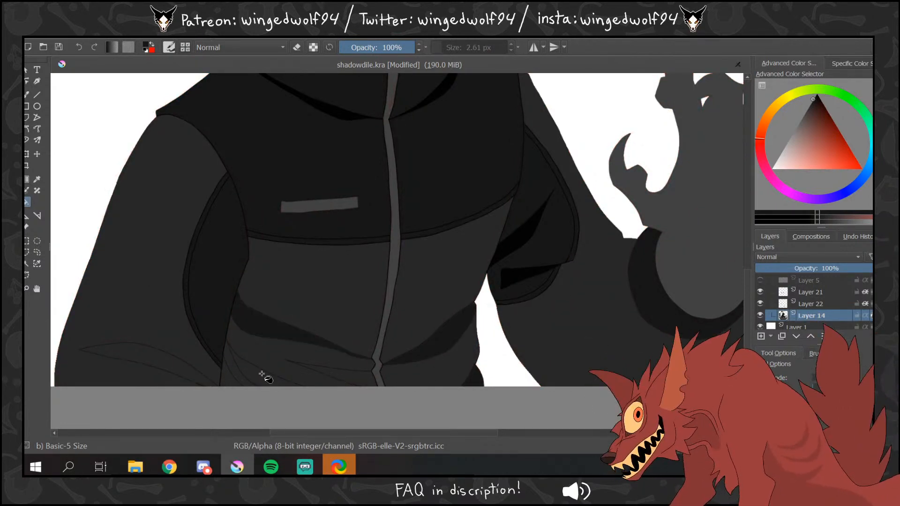
{"action": "left_click", "coordinate": [235, 380]}
{"action": "left_click", "coordinate": [196, 366]}
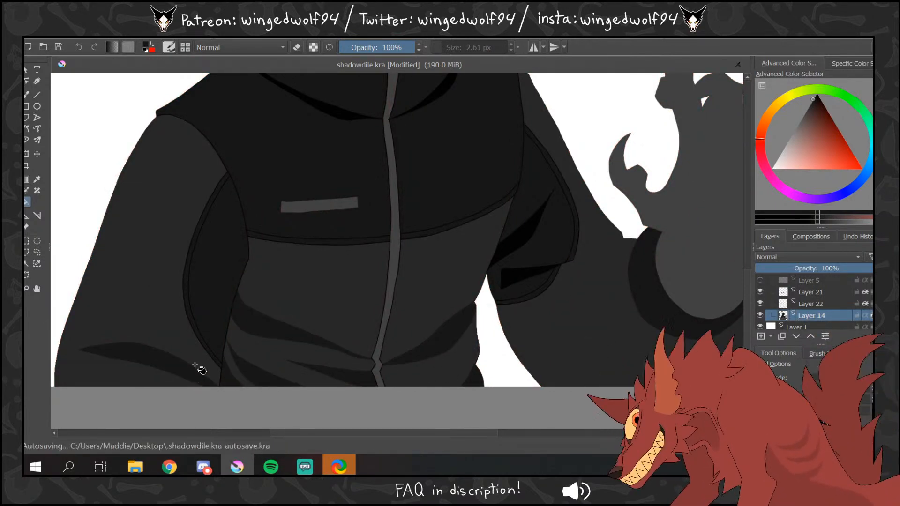
- Ink thin black lines on Layer 22 along the upper edges of the waist folds on both sides of the zip
{"action": "left_click", "coordinate": [808, 303]}
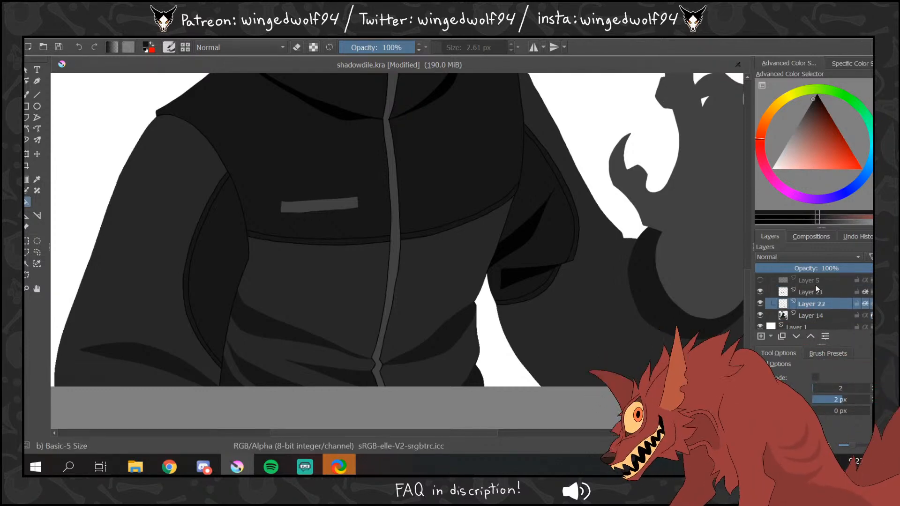
{"action": "left_click", "coordinate": [27, 94]}
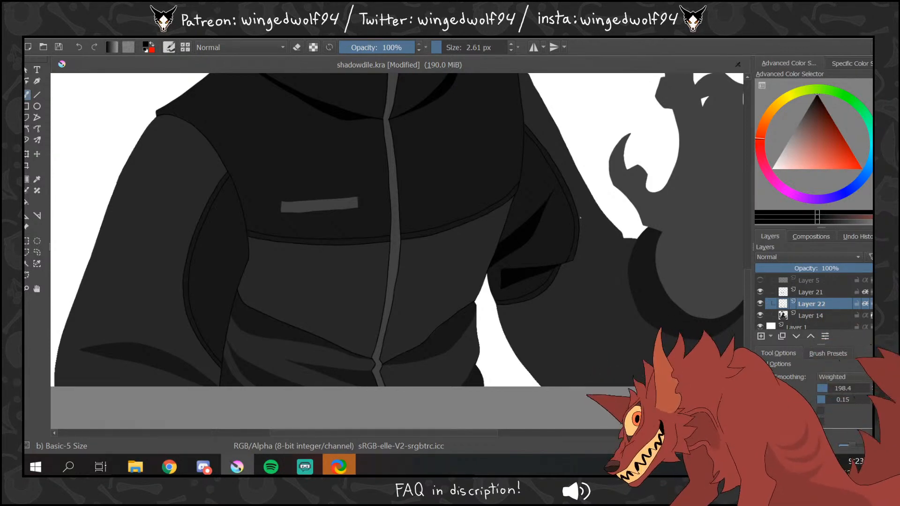
- Outline the grey strip on the chest in black, divide it with two short cross lines and fill the middle section black
{"action": "left_click", "coordinate": [27, 288]}
{"action": "left_click_drag", "start_coordinate": [215, 121], "coordinate": [472, 268]}
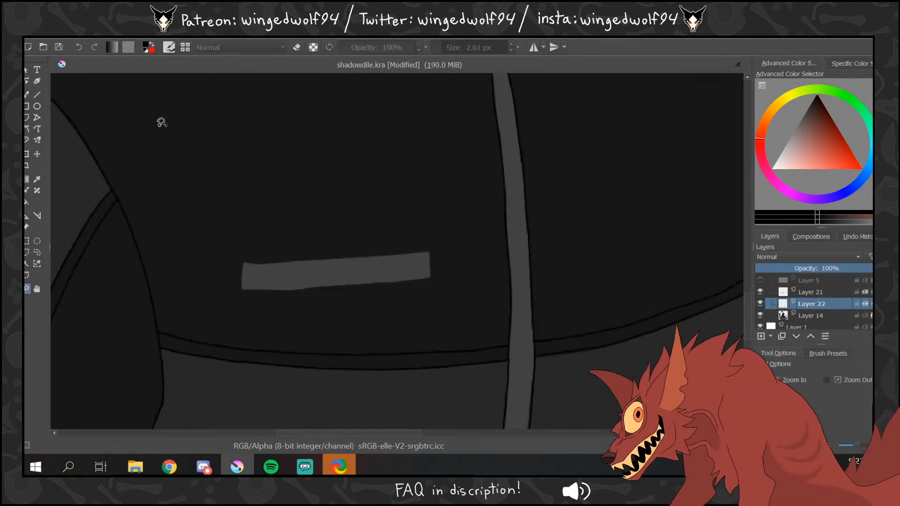
{"action": "left_click", "coordinate": [27, 95]}
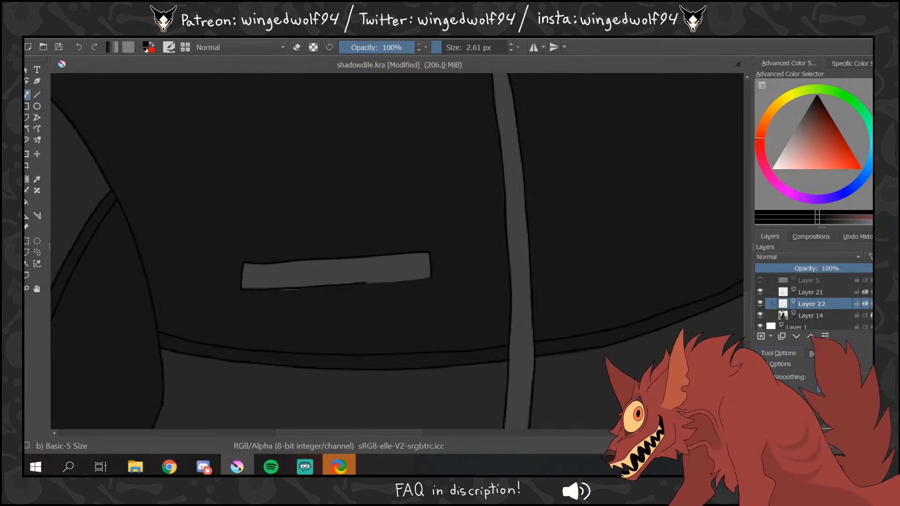
{"action": "left_click_drag", "start_coordinate": [369, 283], "coordinate": [243, 291]}
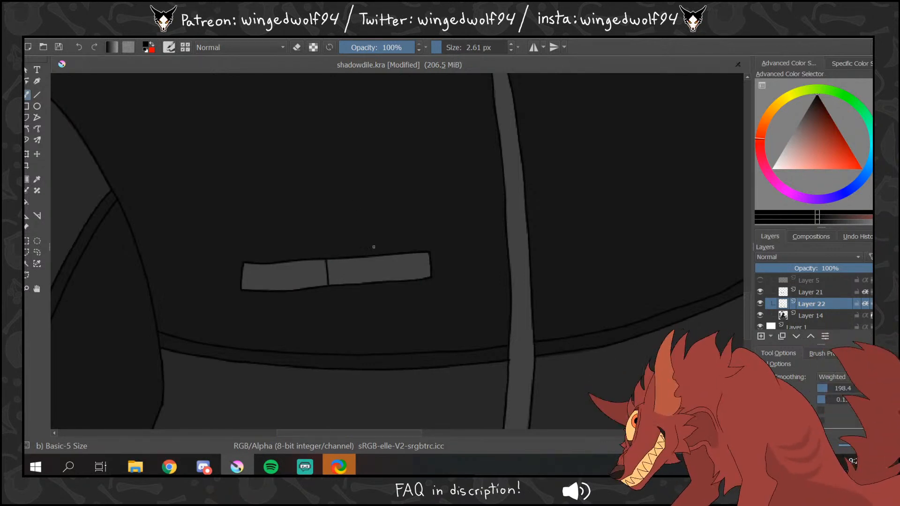
{"action": "left_click", "coordinate": [27, 201]}
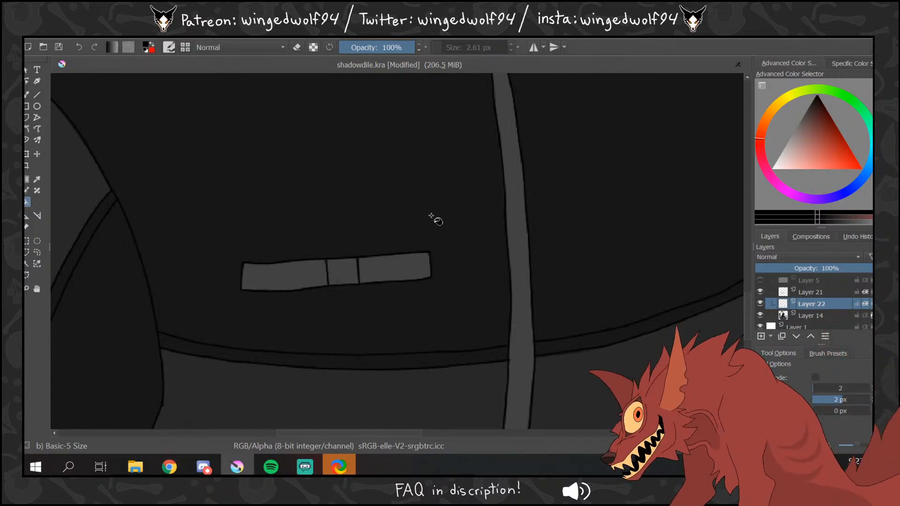
{"action": "left_click", "coordinate": [343, 271]}
- Mirror the whole image horizontally
{"action": "left_click", "coordinate": [421, 230], "text": "ctrl"}
{"action": "left_click", "coordinate": [422, 227], "text": "ctrl"}
{"action": "left_click", "coordinate": [422, 228], "text": "ctrl"}
{"action": "left_click", "coordinate": [422, 227], "text": "ctrl"}
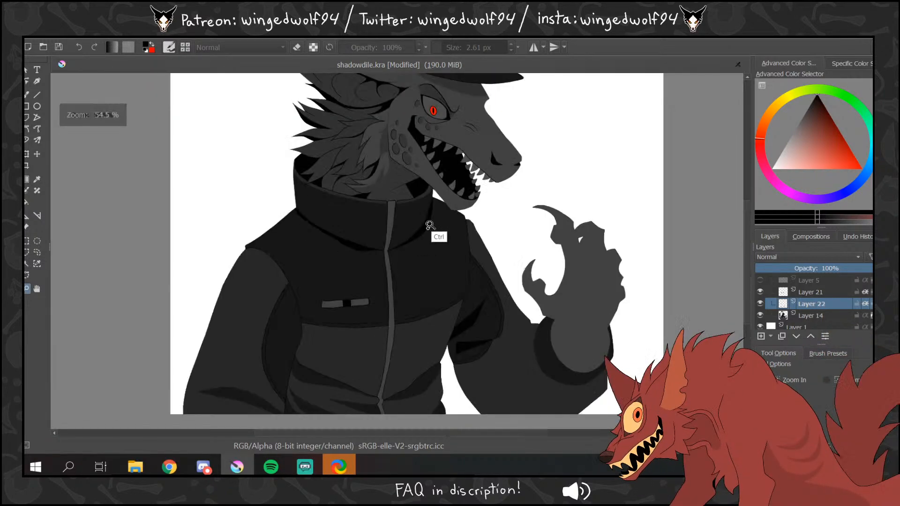
{"action": "left_click", "coordinate": [429, 224], "text": "ctrl"}
{"action": "left_click", "coordinate": [96, 33]}
{"action": "left_click", "coordinate": [178, 162]}
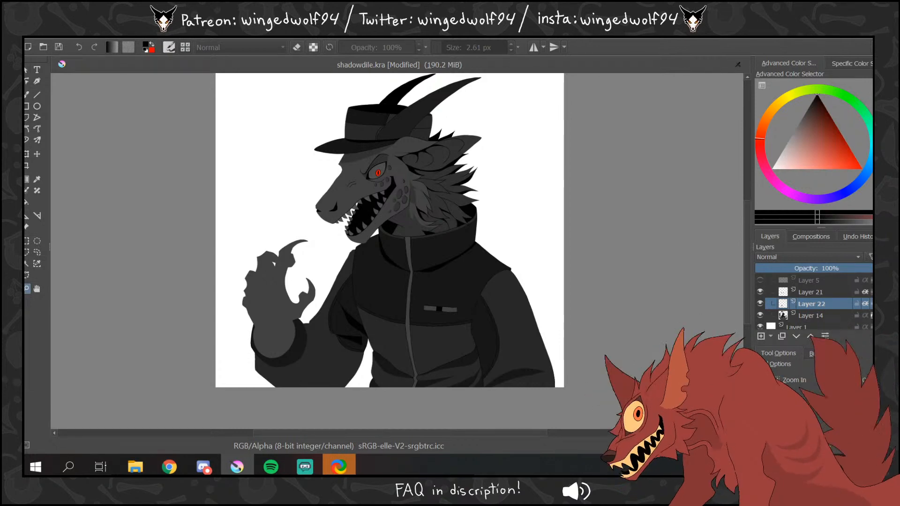
- Show sketch Layer 5, pick the dark panel grey and outline the folds on the raised arm's lower sleeve on Layer 14
{"action": "left_click", "coordinate": [760, 280]}
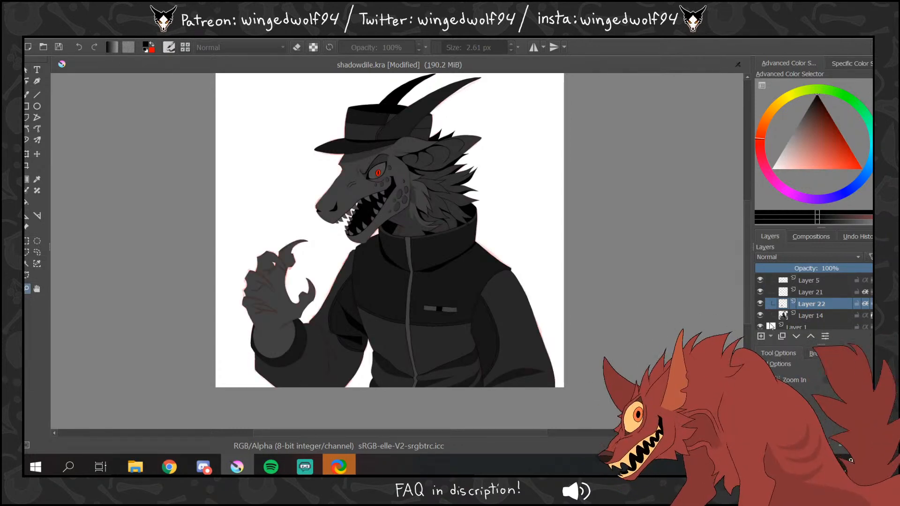
{"action": "left_click", "coordinate": [280, 235]}
{"action": "key", "text": "b"}
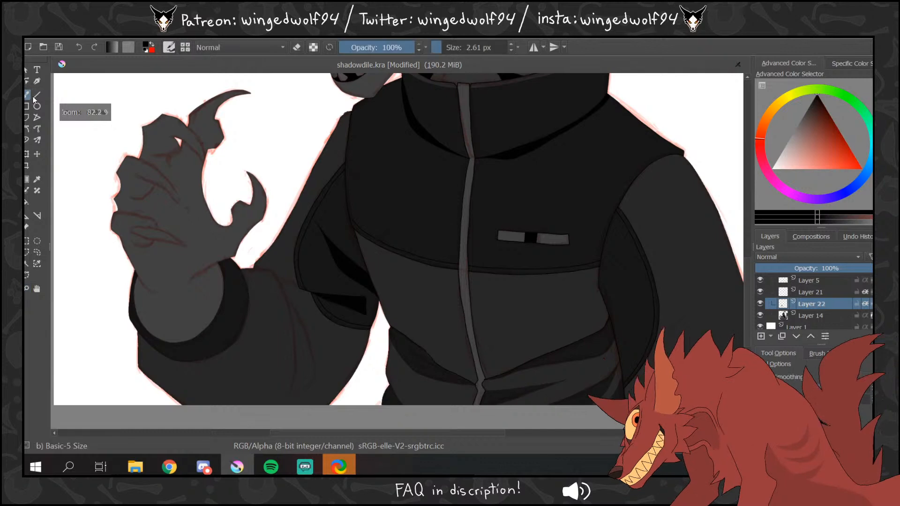
{"action": "left_click", "coordinate": [403, 188], "text": "ctrl"}
{"action": "left_click", "coordinate": [799, 314]}
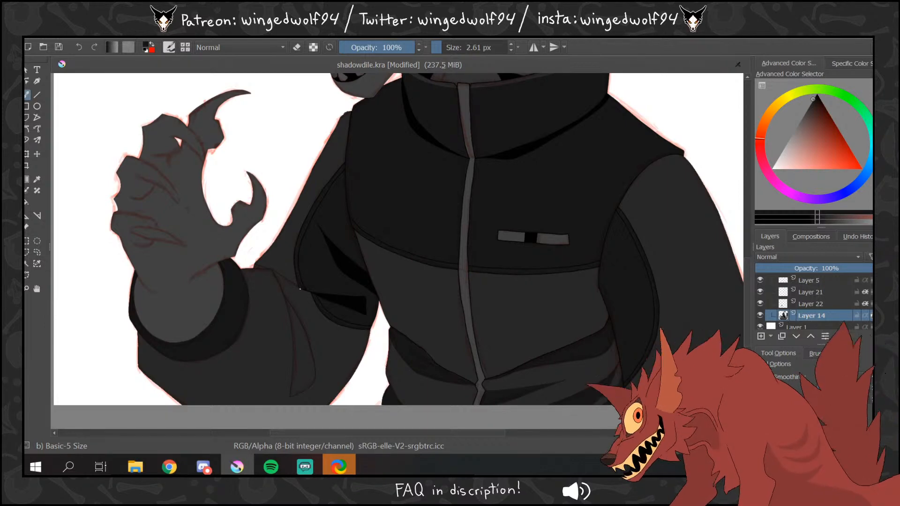
- Hide Layer 5, fill the raised arm's lower sleeve folds with dark grey and ink a thin black line along their edges
{"action": "left_click", "coordinate": [27, 202]}
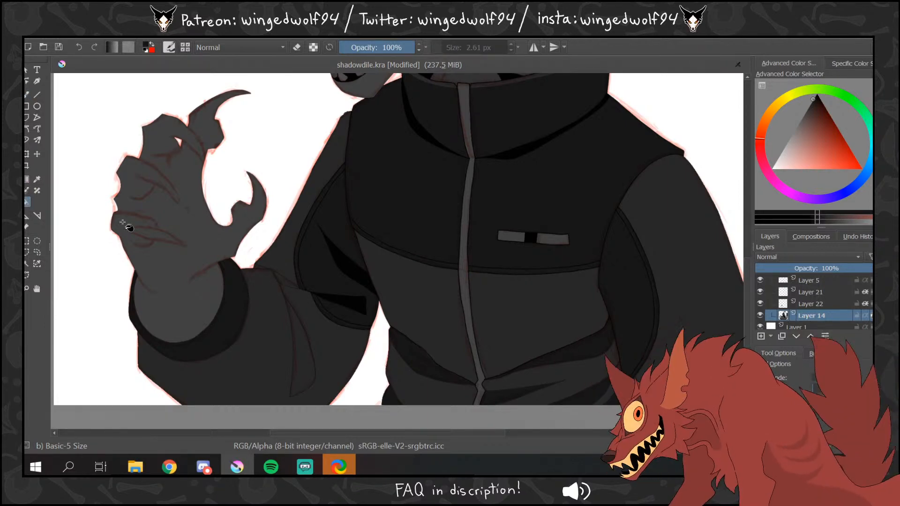
{"action": "left_click", "coordinate": [761, 280]}
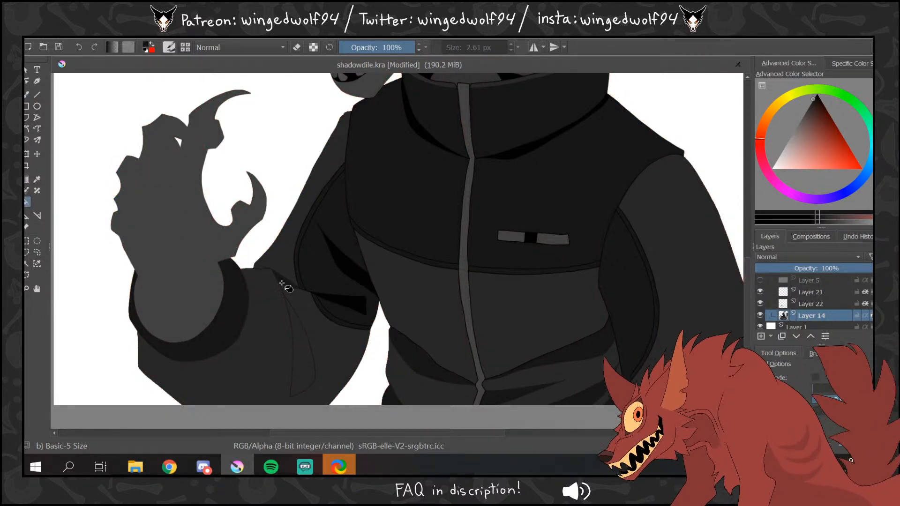
{"action": "left_click", "coordinate": [309, 341]}
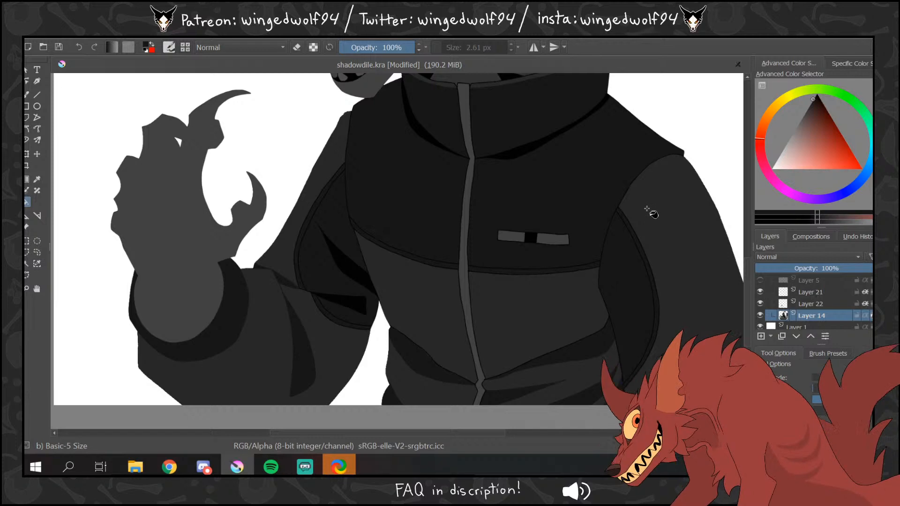
{"action": "left_click", "coordinate": [27, 94]}
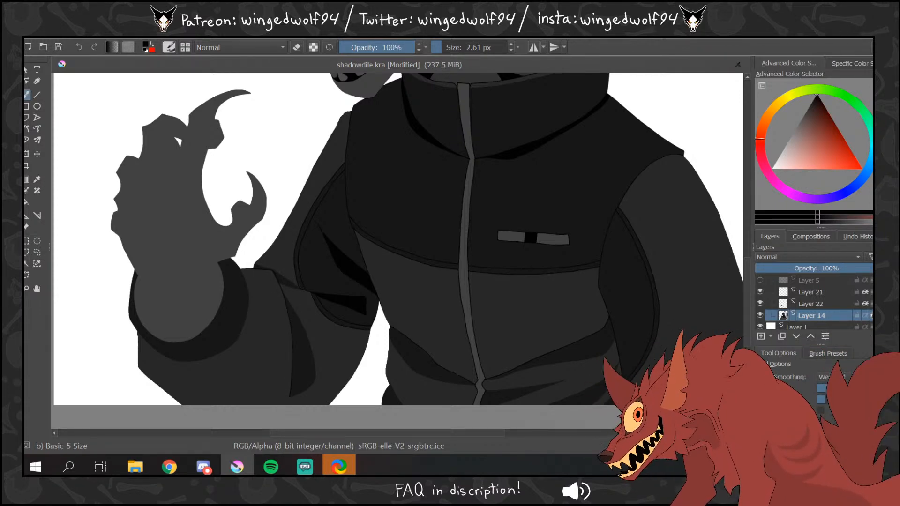
- Show sketch Layer 5 and draw a thin black line on Layer 14 for the wrist's lower edge across the cuff opening
{"action": "left_click", "coordinate": [28, 288]}
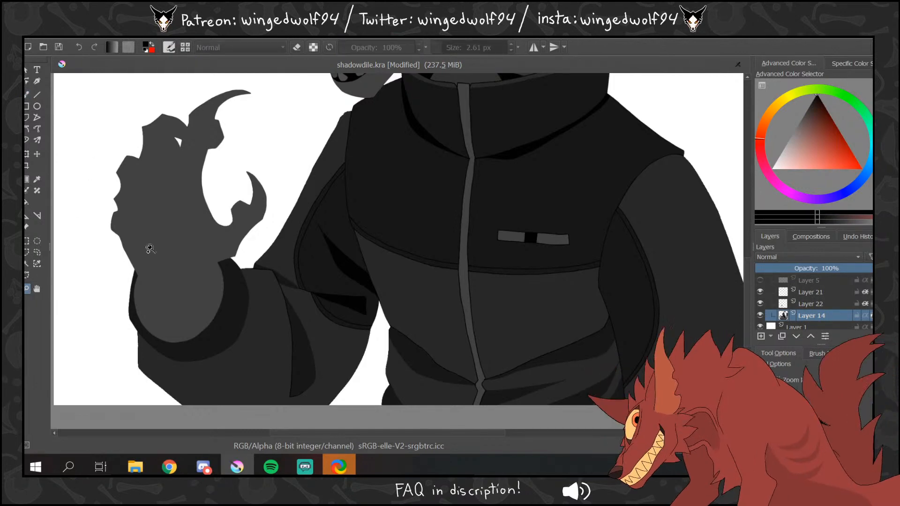
{"action": "left_click_drag", "start_coordinate": [89, 166], "coordinate": [342, 386]}
{"action": "key", "text": "b"}
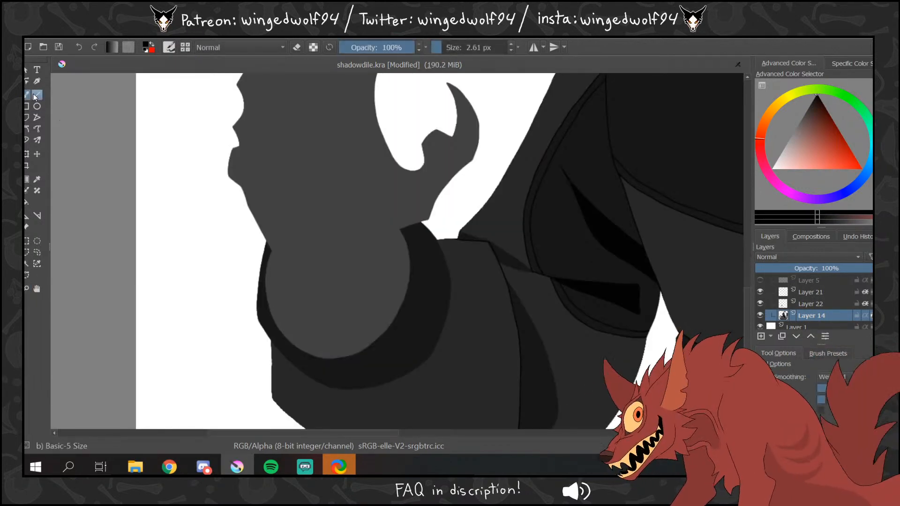
{"action": "left_click", "coordinate": [762, 280]}
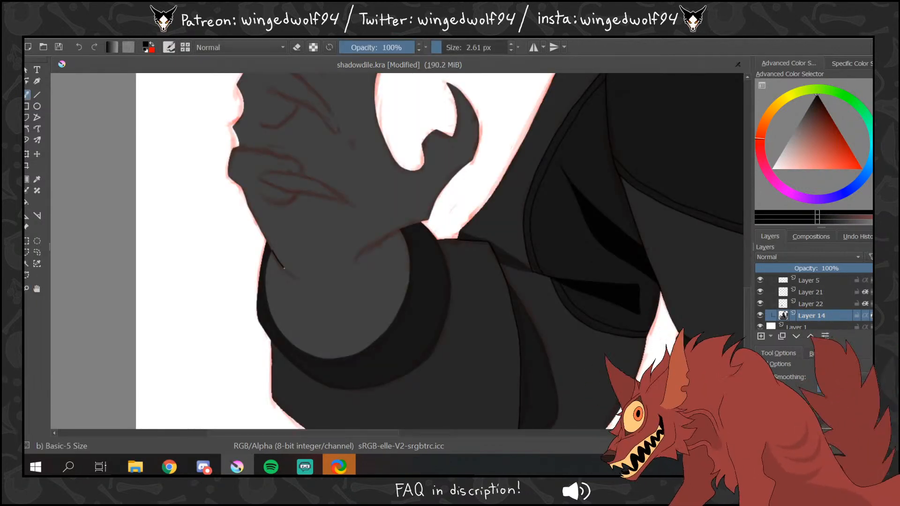
{"action": "left_click_drag", "start_coordinate": [272, 252], "coordinate": [297, 280]}
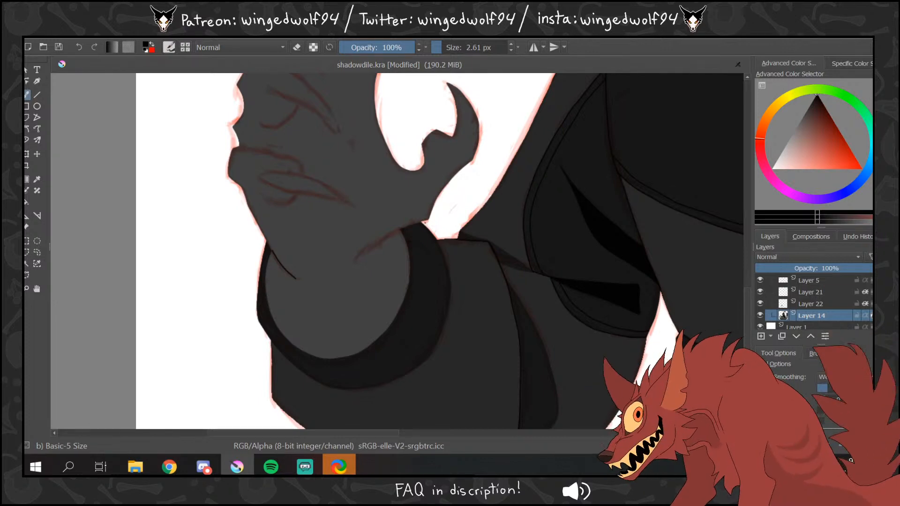
{"action": "mouse_move", "coordinate": [396, 233]}
{"action": "left_mouse_down"}
{"action": "mouse_move", "coordinate": [318, 281]}
{"action": "mouse_move", "coordinate": [302, 282]}
{"action": "mouse_move", "coordinate": [275, 252]}
{"action": "left_mouse_up"}
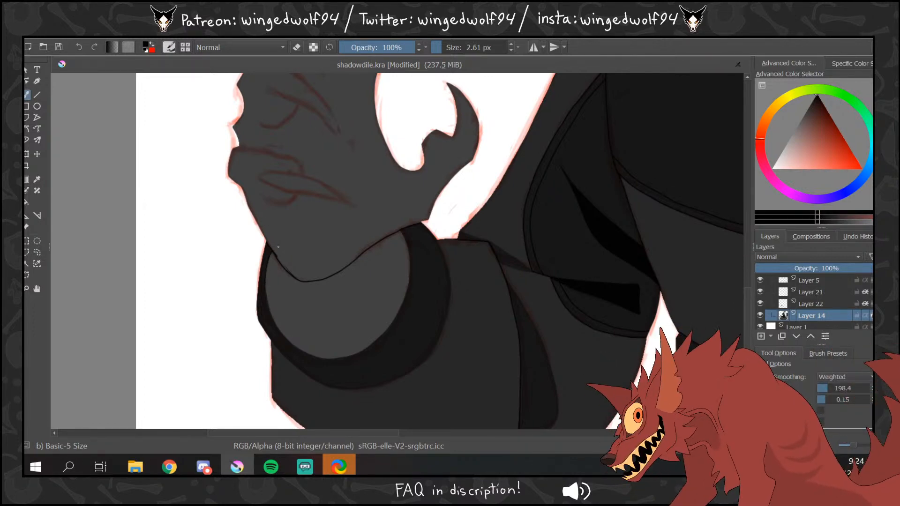
- Ink the cuff opening's inner rim on Layer 22, hide Layer 5 and fill the opening below the wrist with black
{"action": "left_click", "coordinate": [805, 304]}
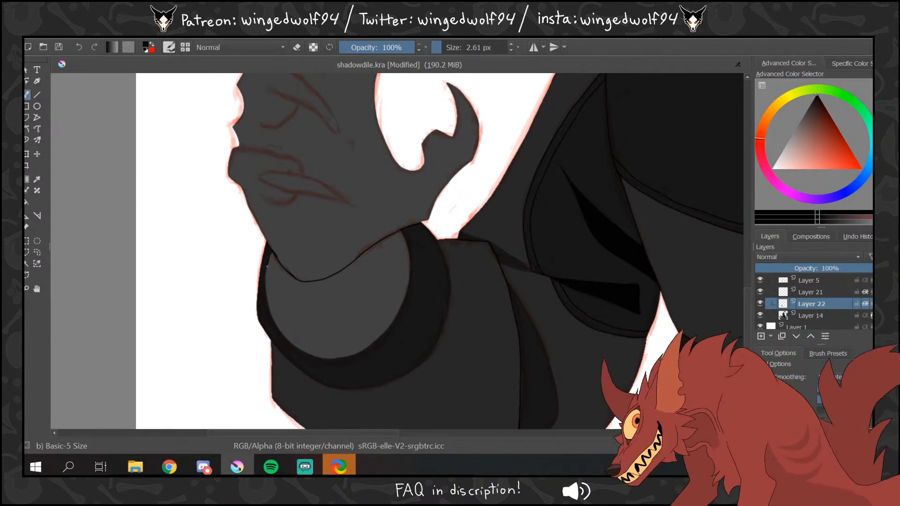
{"action": "mouse_move", "coordinate": [265, 283]}
{"action": "left_mouse_down"}
{"action": "mouse_move", "coordinate": [277, 323]}
{"action": "mouse_move", "coordinate": [329, 359]}
{"action": "mouse_move", "coordinate": [366, 351]}
{"action": "mouse_move", "coordinate": [393, 322]}
{"action": "left_mouse_up"}
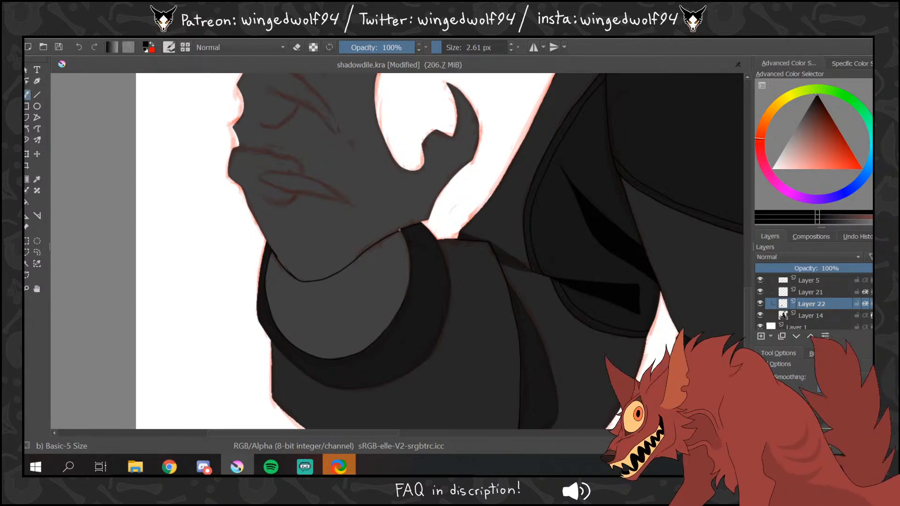
{"action": "left_click", "coordinate": [28, 202]}
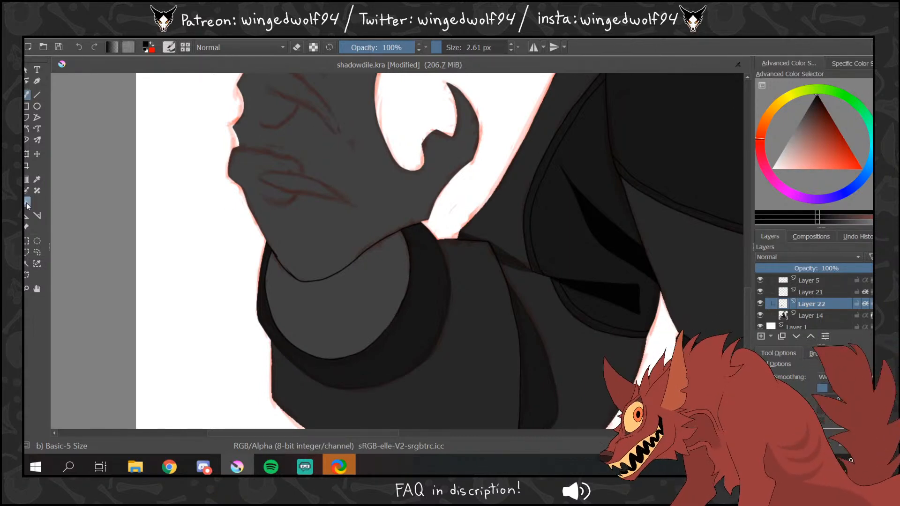
{"action": "left_click", "coordinate": [760, 280]}
{"action": "left_click", "coordinate": [388, 301]}
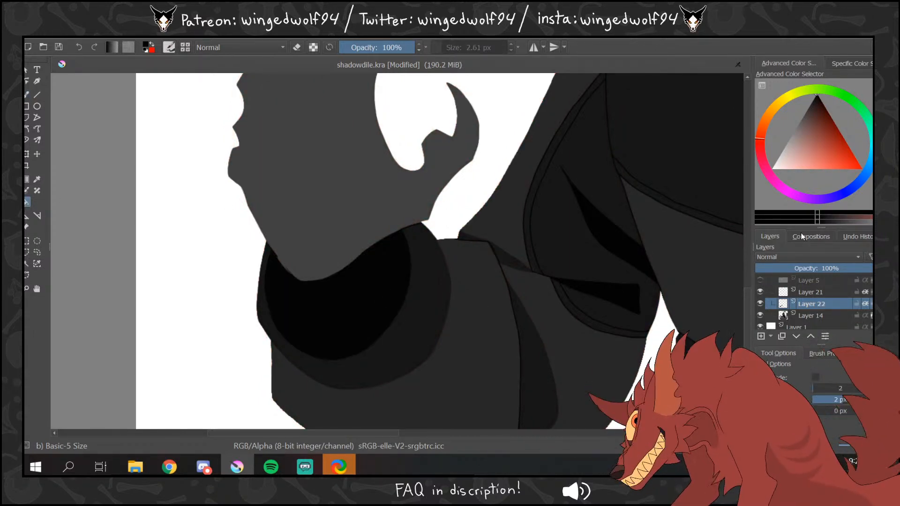
{"action": "key", "text": "b"}
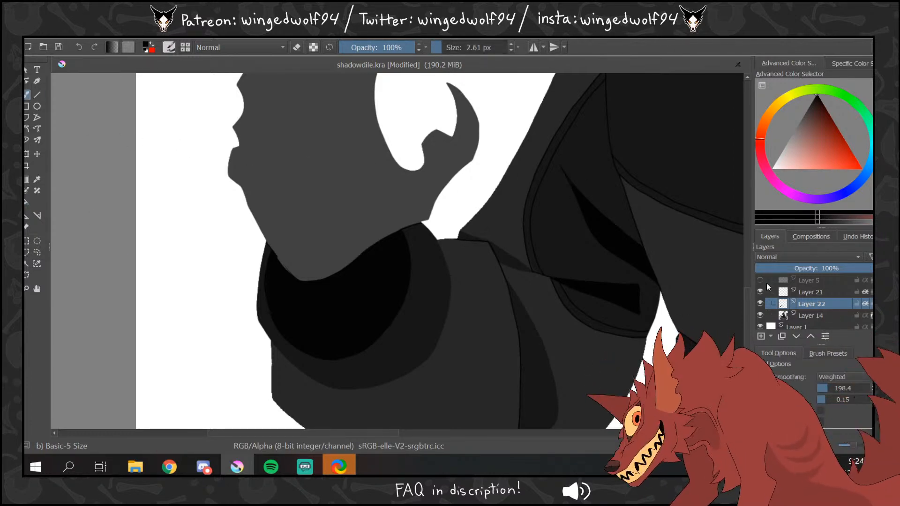
- Using sketch Layer 5 as guide, ink a thin line around the cuff opening's rim and outline the four finger claws in black on Layer 22
{"action": "left_click", "coordinate": [760, 280]}
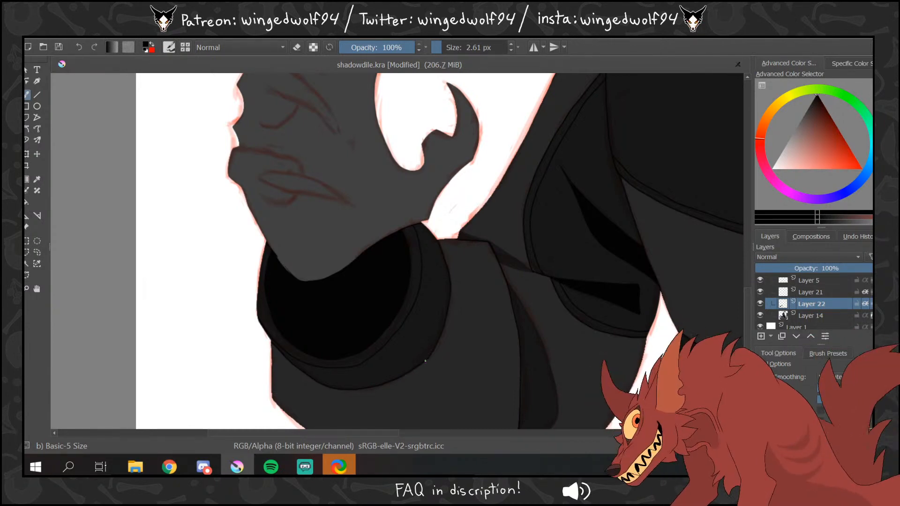
{"action": "left_click", "coordinate": [761, 280]}
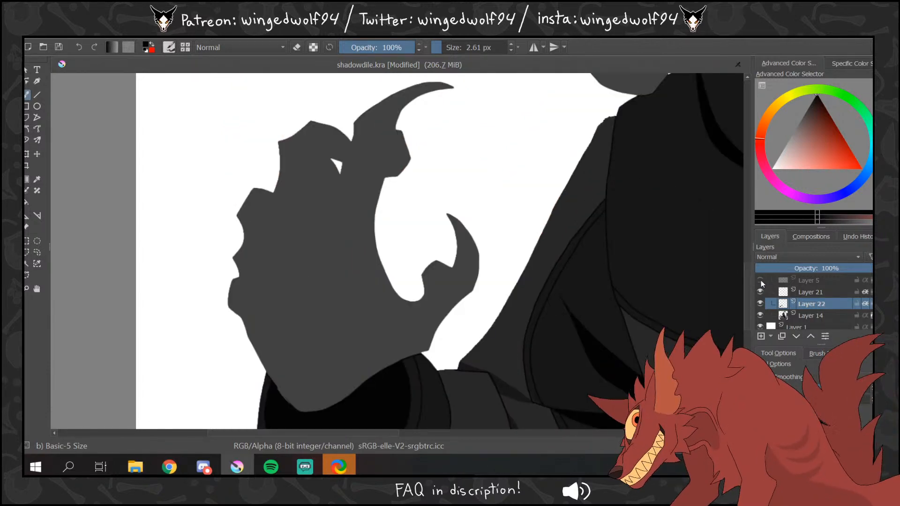
{"action": "left_click", "coordinate": [761, 281]}
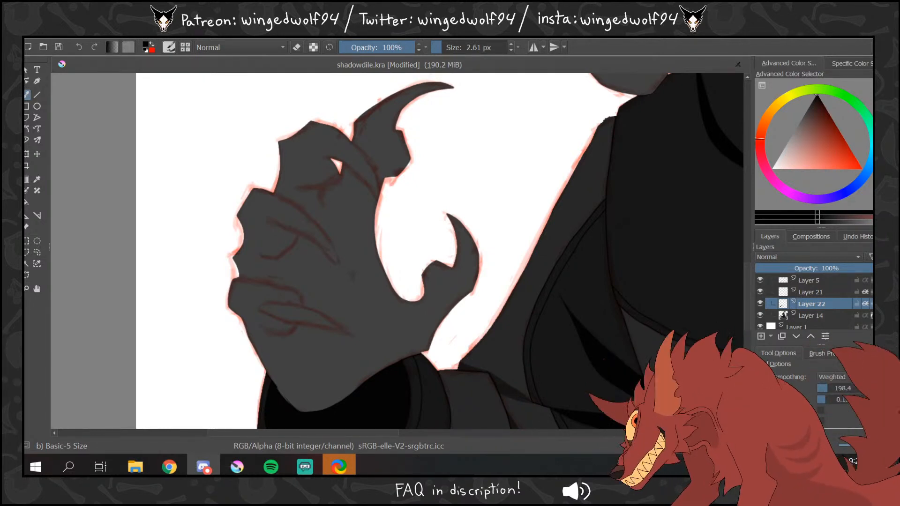
{"action": "mouse_move", "coordinate": [261, 302]}
{"action": "left_mouse_down"}
{"action": "mouse_move", "coordinate": [297, 307]}
{"action": "mouse_move", "coordinate": [260, 304]}
{"action": "mouse_move", "coordinate": [296, 323]}
{"action": "mouse_move", "coordinate": [350, 333]}
{"action": "mouse_move", "coordinate": [298, 306]}
{"action": "left_mouse_up"}
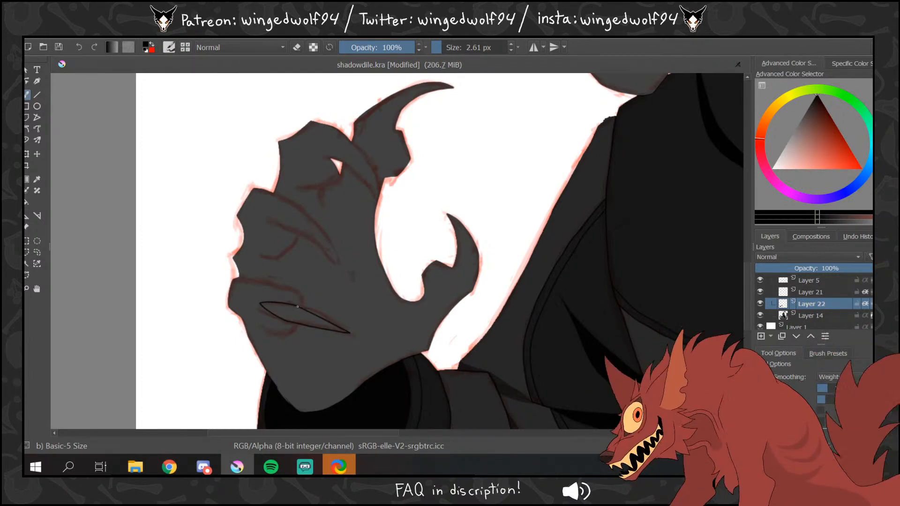
{"action": "scroll", "coordinate": [738, 264], "scroll_direction": "up", "scroll_amount": 3}
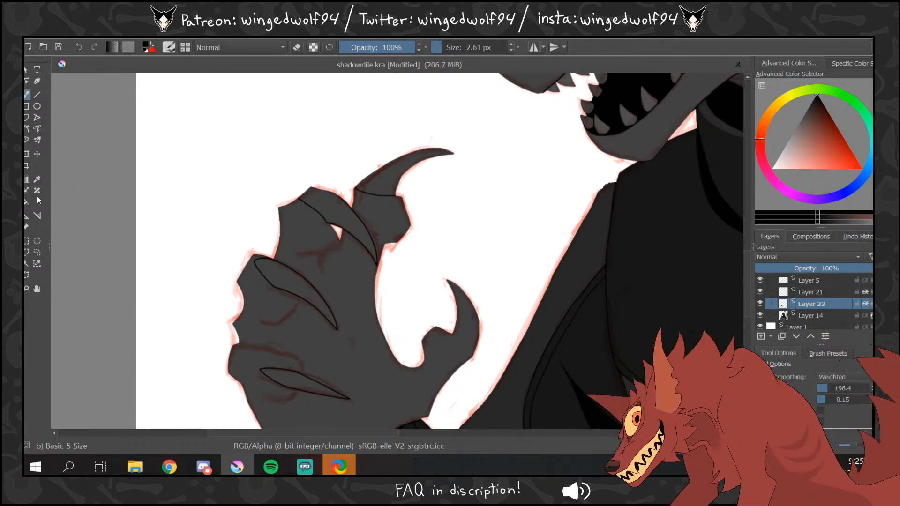
- Hide Layer 5 and fill the four outlined finger claws of the raised hand with black
{"action": "left_click", "coordinate": [37, 201]}
{"action": "left_click", "coordinate": [760, 279]}
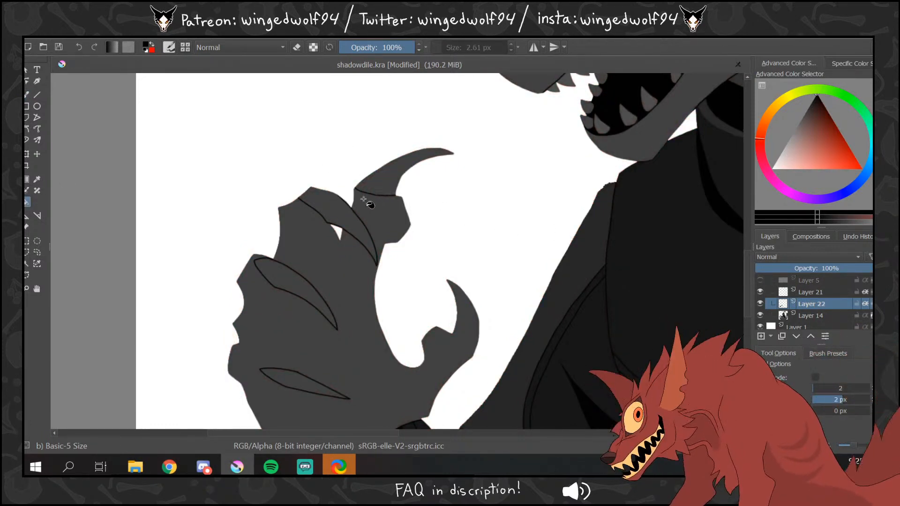
{"action": "left_click", "coordinate": [375, 185]}
{"action": "left_click", "coordinate": [329, 218]}
{"action": "left_click", "coordinate": [298, 293]}
{"action": "left_click", "coordinate": [309, 384]}
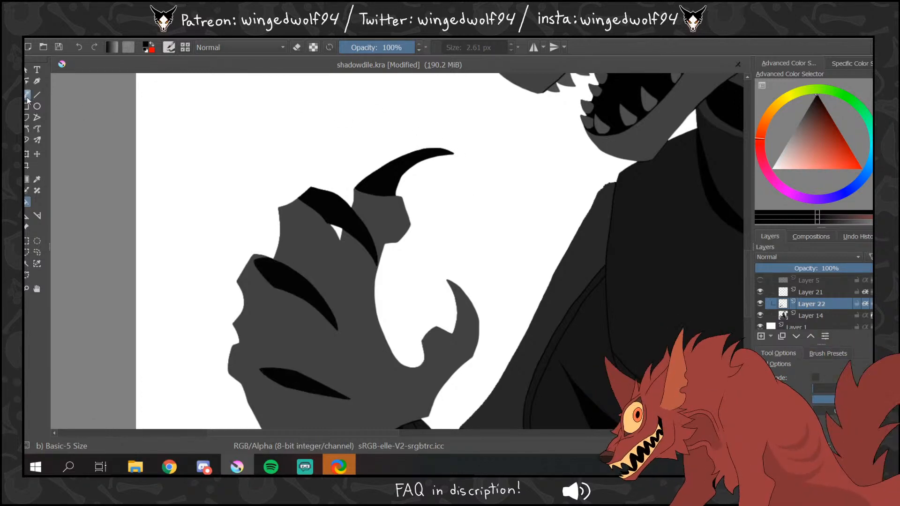
- Show Layer 5 to ink the base line of the thumb claw, hide the sketch again and fill the claw with black
{"action": "left_click", "coordinate": [27, 96]}
{"action": "left_click", "coordinate": [760, 280]}
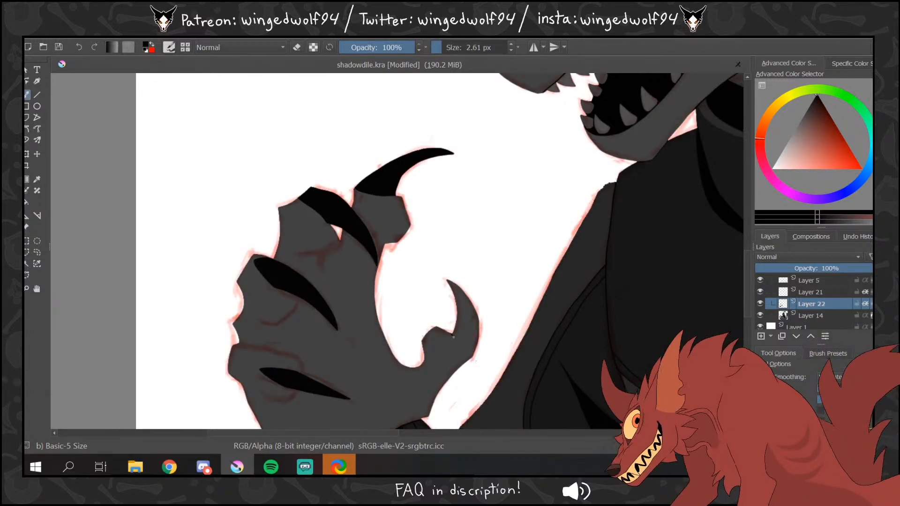
{"action": "left_click", "coordinate": [27, 203]}
{"action": "left_click", "coordinate": [760, 280]}
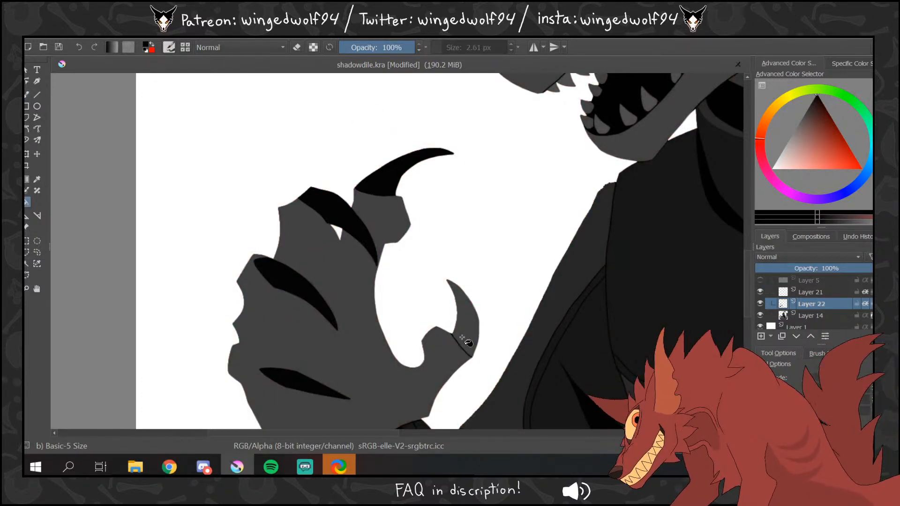
{"action": "left_click", "coordinate": [467, 335]}
- Show Layer 5, ink the finger creases in black on Layer 22 and outline the hand's shadows on Layer 14 in the forehead's shadow grey
{"action": "left_click", "coordinate": [28, 94]}
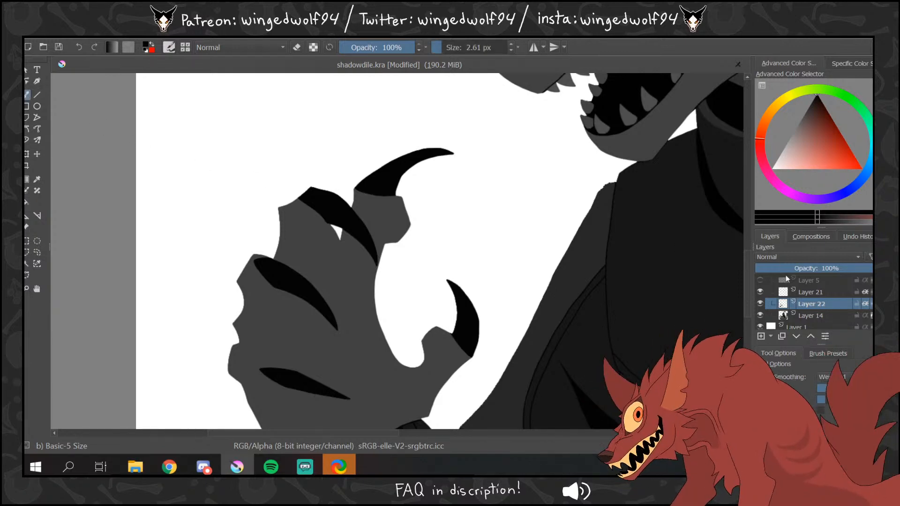
{"action": "left_click", "coordinate": [760, 280]}
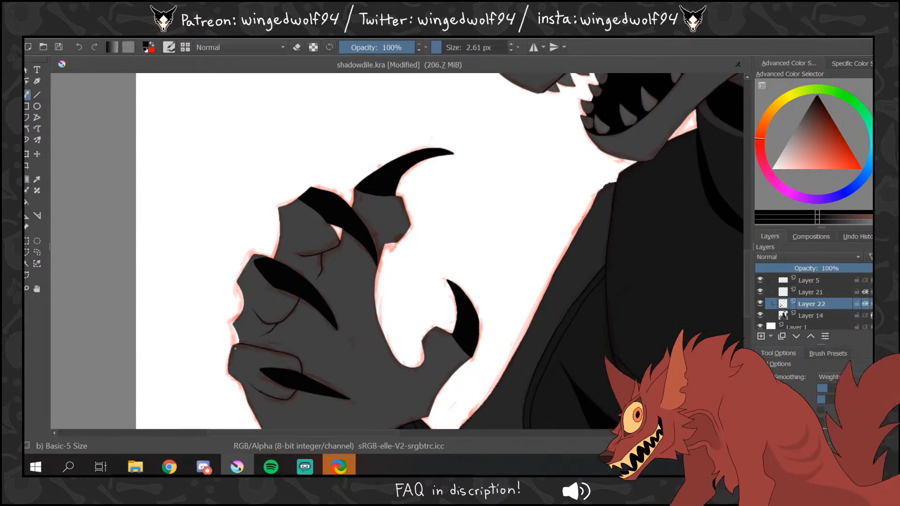
{"action": "left_click_drag", "start_coordinate": [747, 259], "coordinate": [751, 213]}
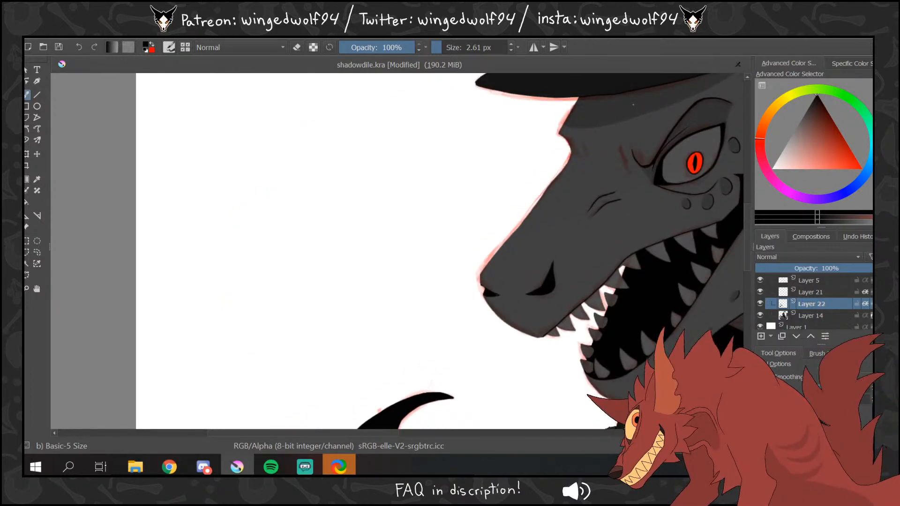
{"action": "left_click", "coordinate": [628, 110], "text": "ctrl"}
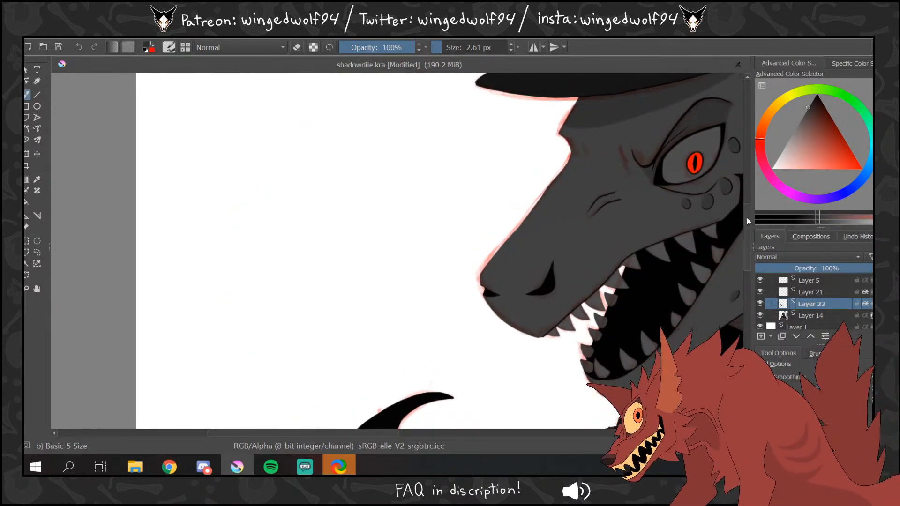
{"action": "left_click_drag", "start_coordinate": [748, 234], "coordinate": [761, 295]}
{"action": "left_click", "coordinate": [774, 315]}
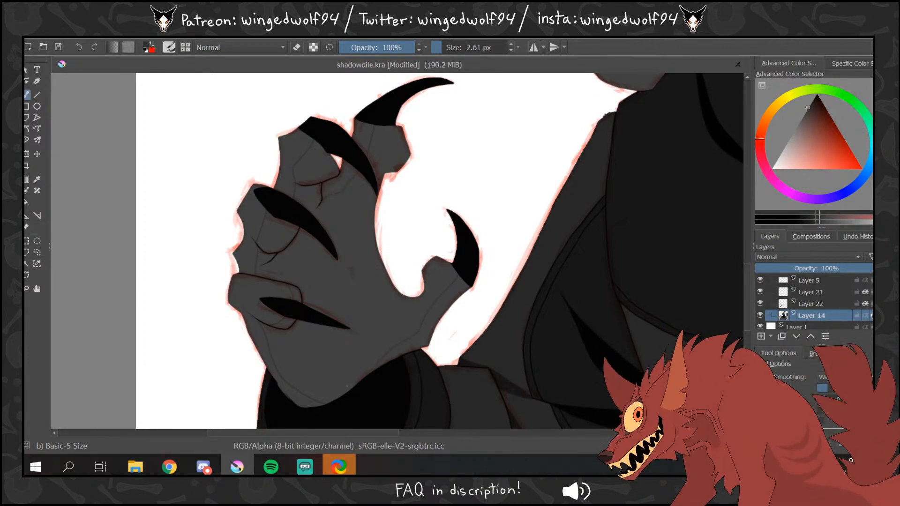
- Hide Layer 5 and fill the outlined shadow areas on the raised hand's fingers, thumb and edges with the darker grey
{"action": "left_click", "coordinate": [27, 203]}
{"action": "left_click", "coordinate": [760, 280]}
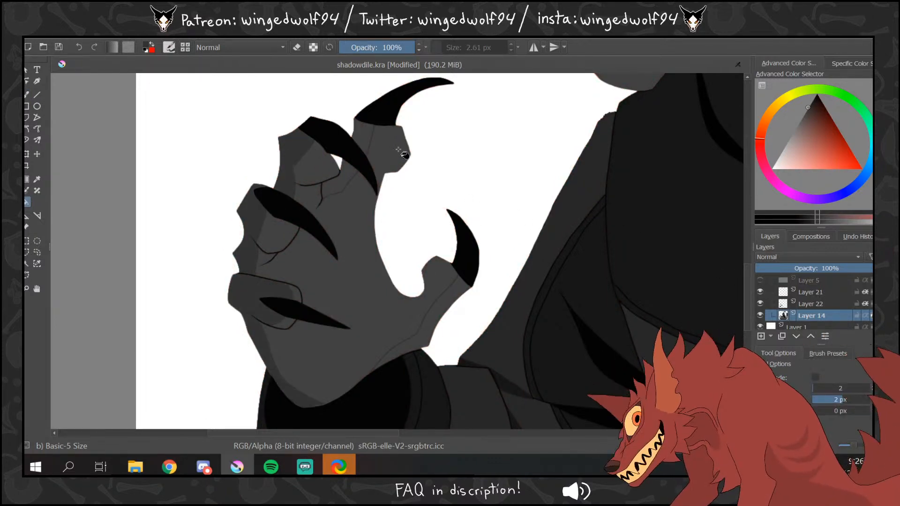
{"action": "left_click", "coordinate": [354, 173]}
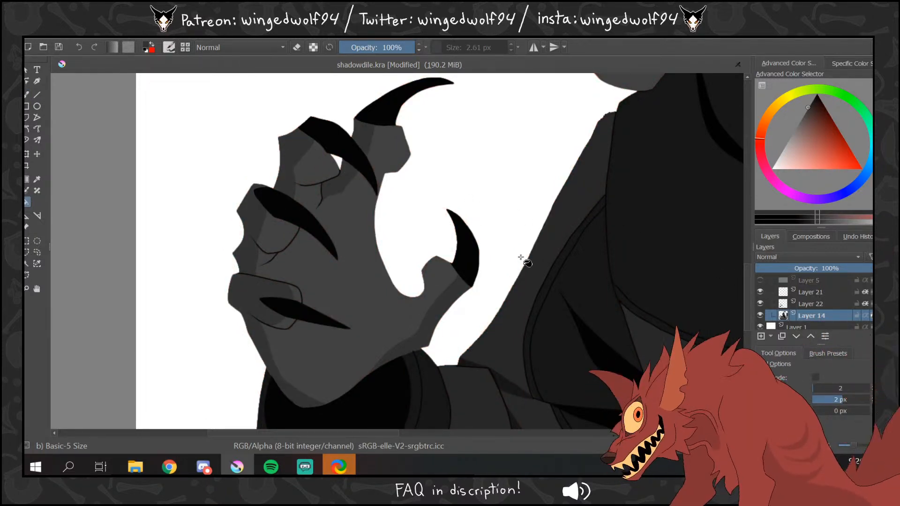
- Swap to the red background colour and fill the white background on Layer 1 with it
{"action": "left_click", "coordinate": [28, 289]}
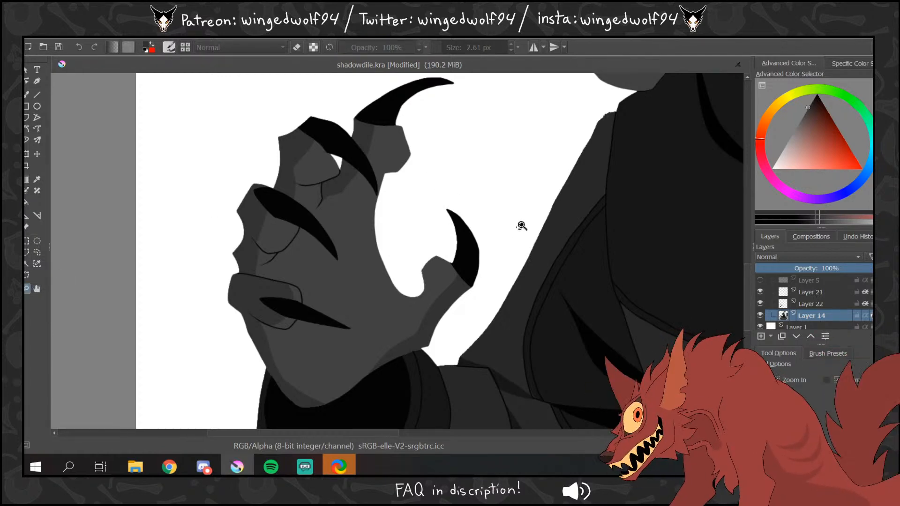
{"action": "scroll", "coordinate": [522, 226], "scroll_direction": "down", "scroll_amount": 3}
{"action": "scroll", "coordinate": [448, 256], "scroll_direction": "down", "scroll_amount": 1}
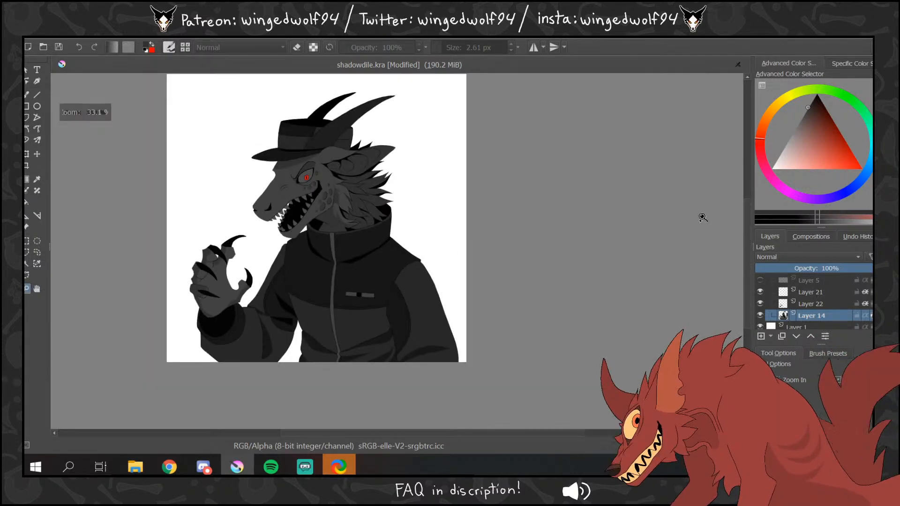
{"action": "left_click", "coordinate": [824, 328]}
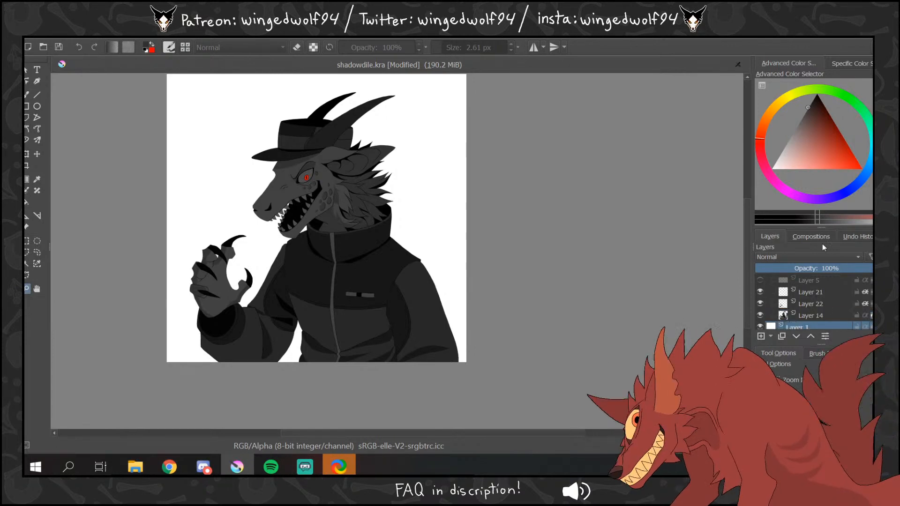
{"action": "key", "text": "x"}
{"action": "left_click", "coordinate": [27, 203]}
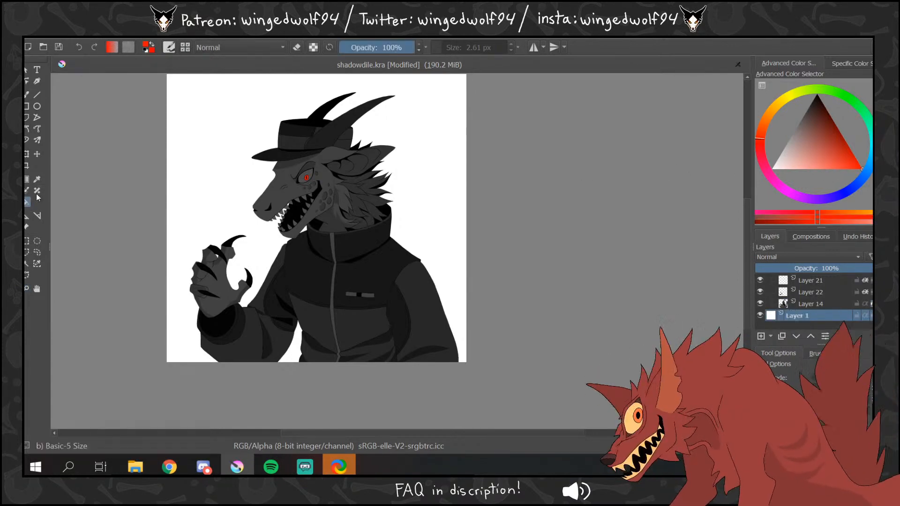
{"action": "left_click", "coordinate": [454, 300]}
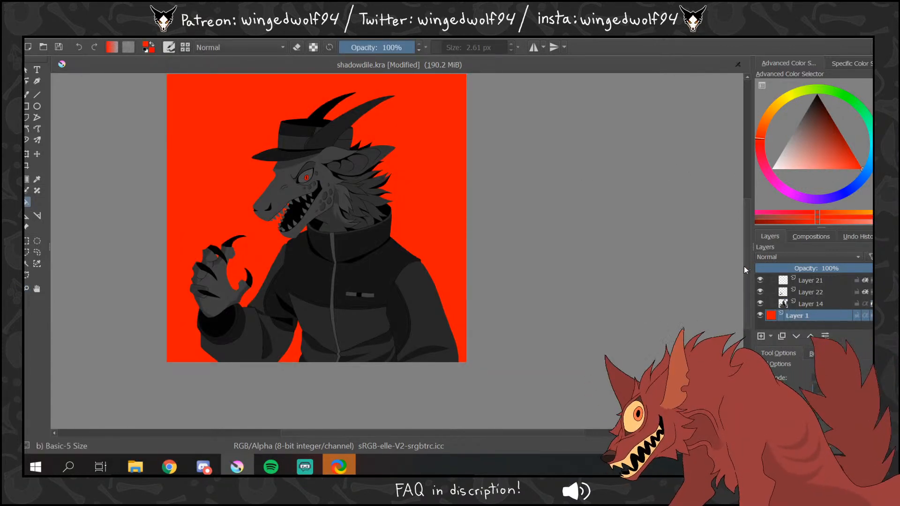
- Mirror the whole image horizontally
{"action": "left_click", "coordinate": [98, 38]}
{"action": "left_click", "coordinate": [171, 167]}
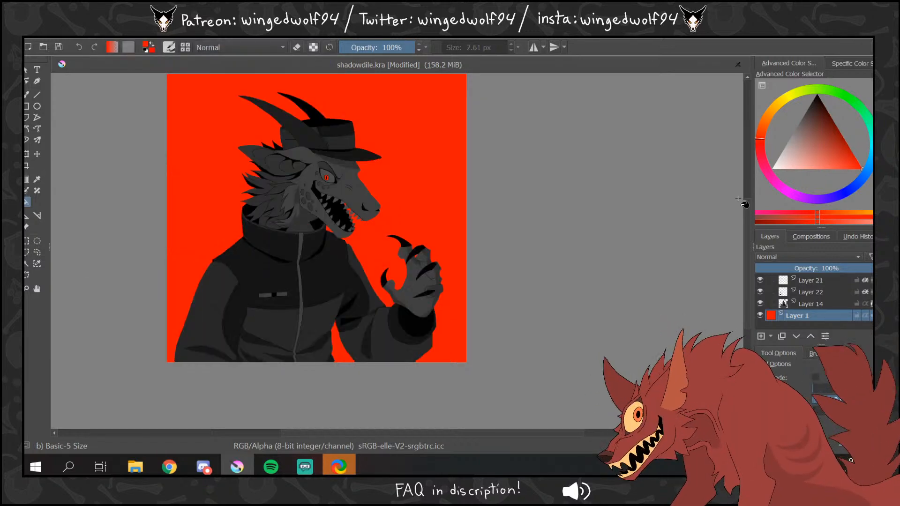
{"action": "mouse_move", "coordinate": [749, 236]}
{"action": "left_mouse_down"}
{"action": "mouse_move", "coordinate": [751, 217]}
{"action": "mouse_move", "coordinate": [749, 225]}
{"action": "left_mouse_up"}
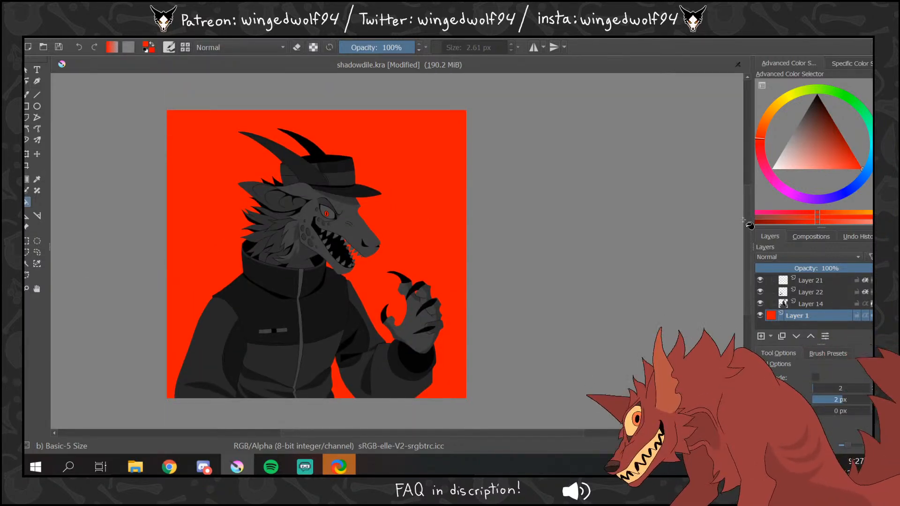
- Reset the brush to black and ink a second line parallel to the near shoulder's seam on Layer 22
{"action": "left_click", "coordinate": [27, 288]}
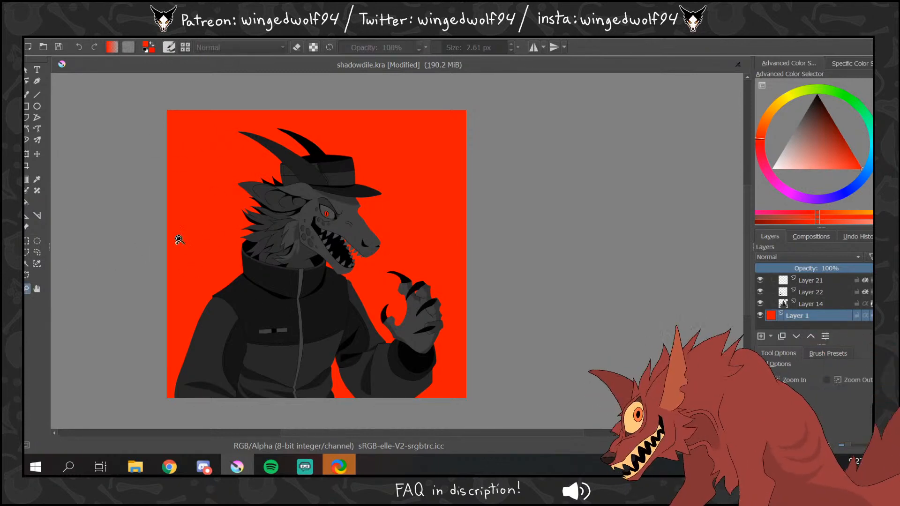
{"action": "left_click_drag", "start_coordinate": [220, 233], "coordinate": [335, 371]}
{"action": "left_click", "coordinate": [28, 94]}
{"action": "key", "text": "d"}
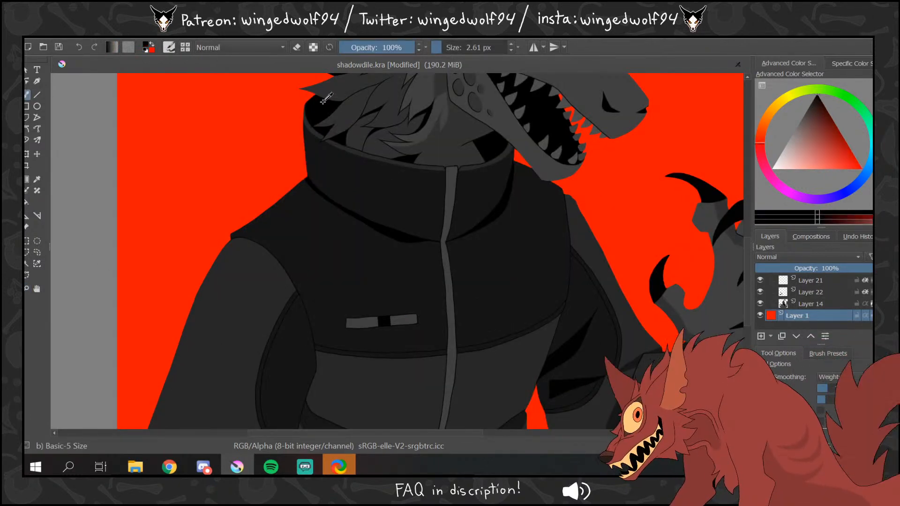
{"action": "left_click", "coordinate": [811, 292]}
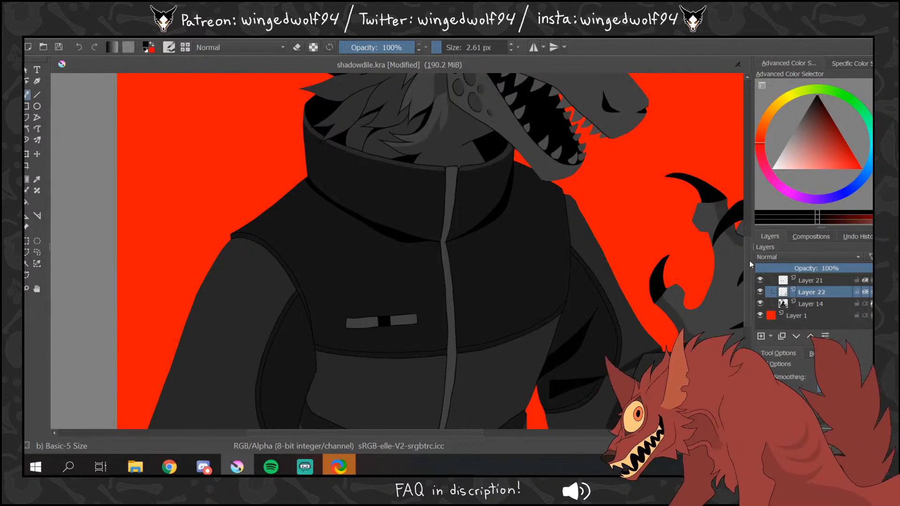
- Merge Layer 22 and then Layer 21 down into Layer 14
{"action": "left_click_drag", "start_coordinate": [750, 261], "coordinate": [765, 188]}
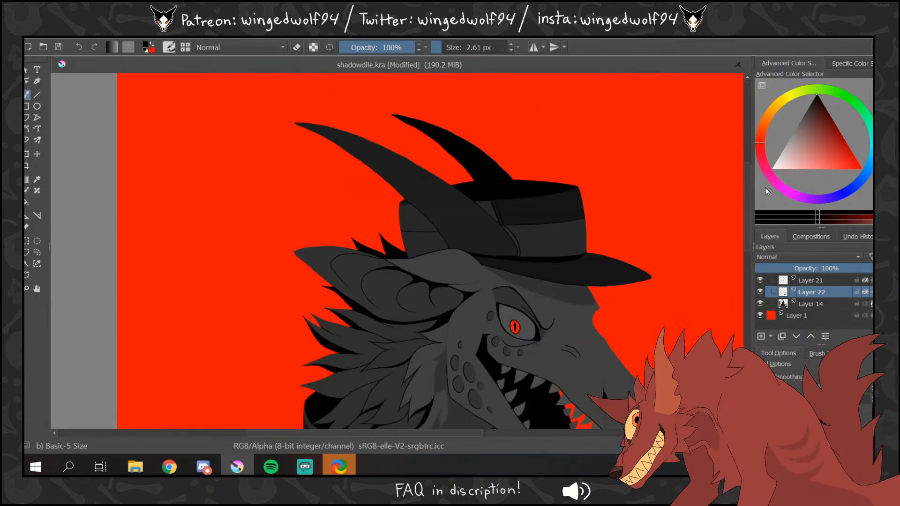
{"action": "left_click", "coordinate": [28, 288]}
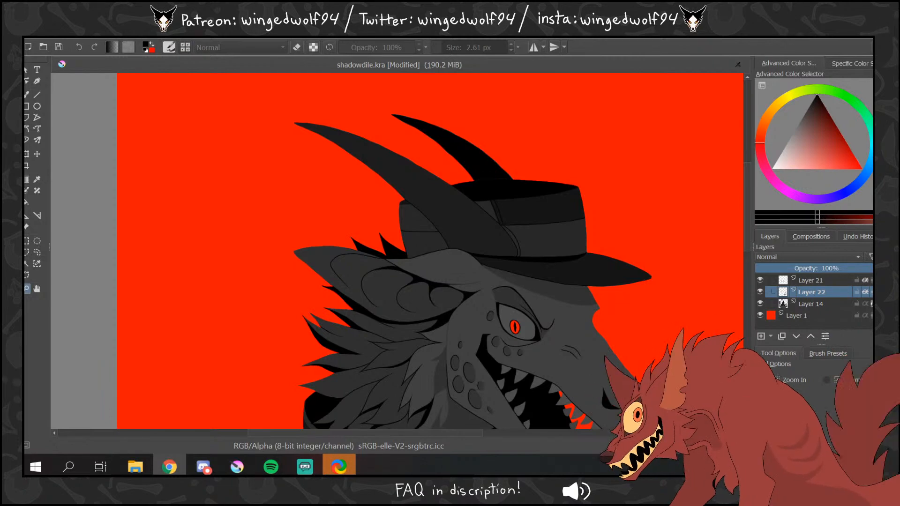
{"action": "left_click_drag", "start_coordinate": [413, 126], "coordinate": [639, 305]}
{"action": "key", "text": "b"}
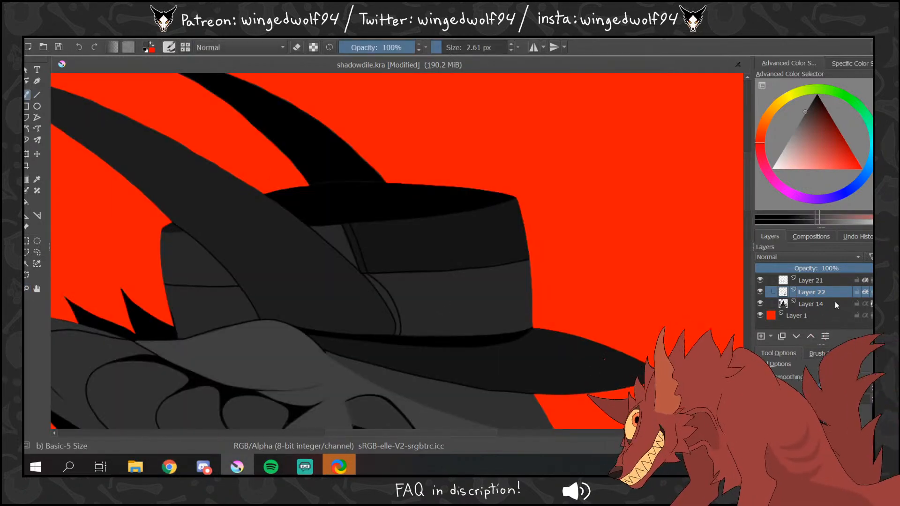
{"action": "key", "text": "ctrl+e"}
{"action": "left_click", "coordinate": [817, 294]}
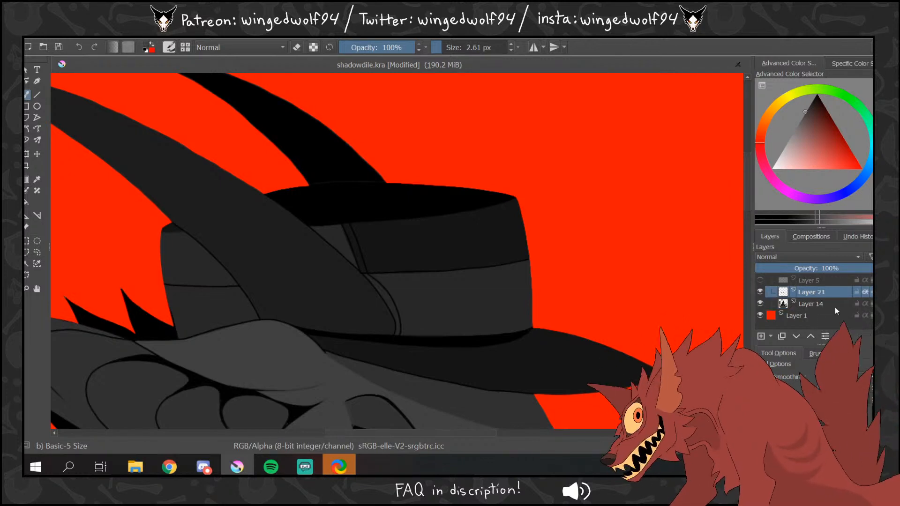
{"action": "key", "text": "ctrl+e"}
- On a new layer above Layer 14, draw a small grey five-pointed star on the hat's band, fill it and clean its edges with the eraser
{"action": "left_click", "coordinate": [761, 337]}
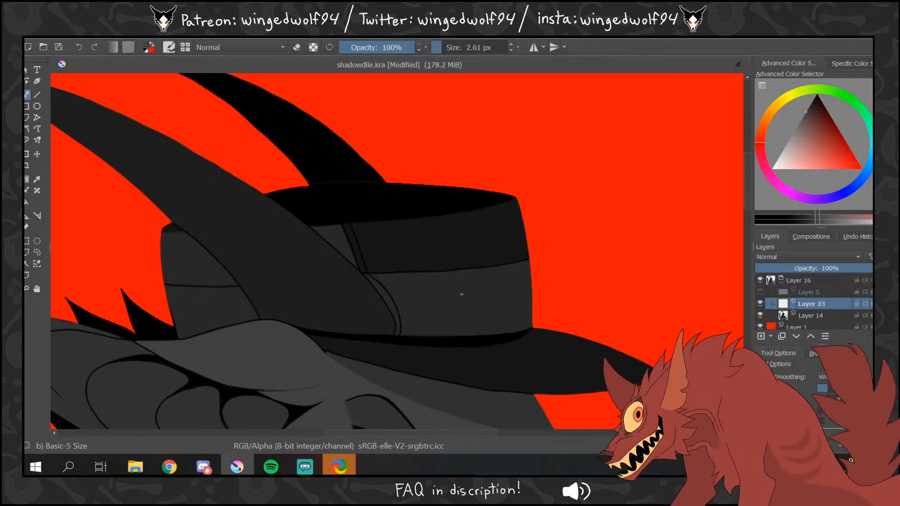
{"action": "mouse_move", "coordinate": [457, 314]}
{"action": "left_mouse_down"}
{"action": "mouse_move", "coordinate": [469, 284]}
{"action": "mouse_move", "coordinate": [480, 309]}
{"action": "mouse_move", "coordinate": [455, 294]}
{"action": "mouse_move", "coordinate": [457, 314]}
{"action": "left_mouse_up"}
{"action": "left_click", "coordinate": [27, 202]}
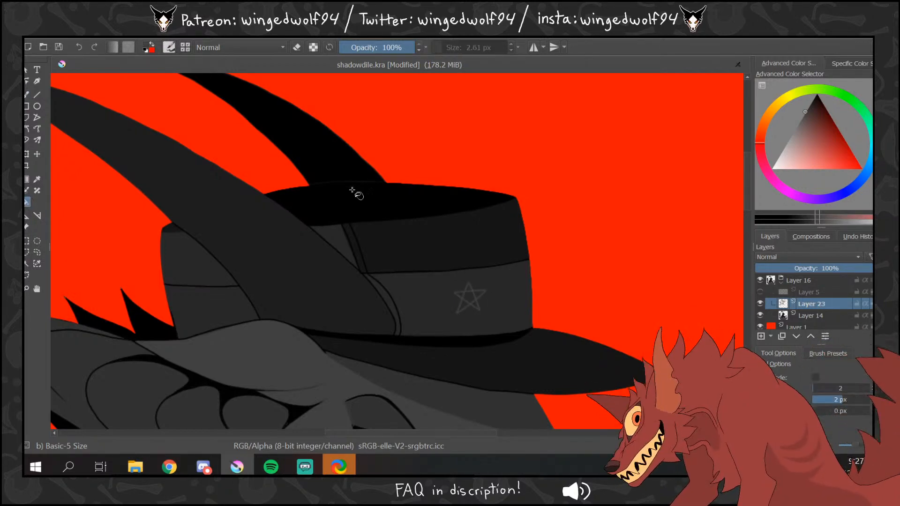
{"action": "left_click", "coordinate": [468, 297]}
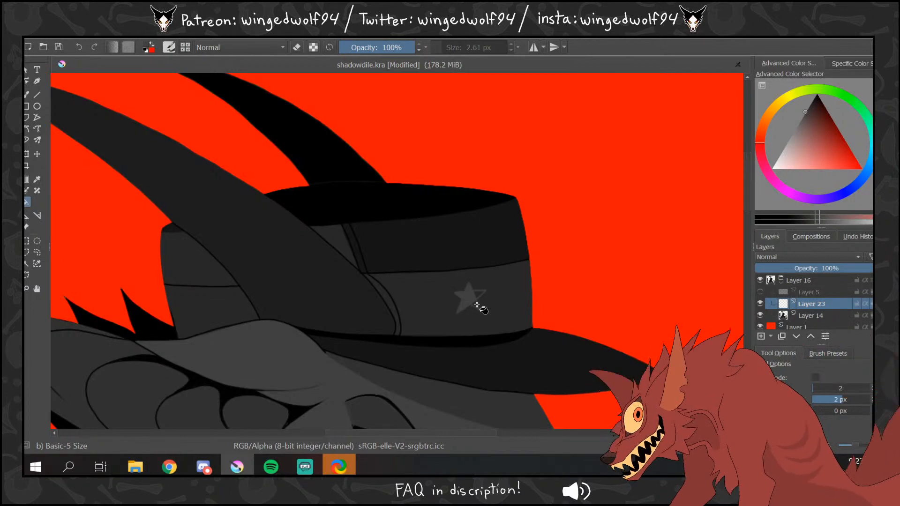
{"action": "left_click", "coordinate": [26, 97]}
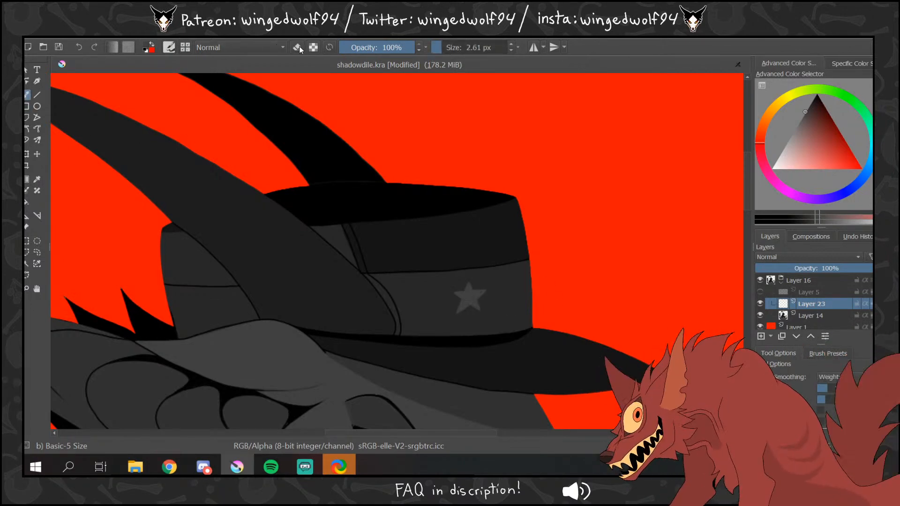
{"action": "key", "text": "e"}
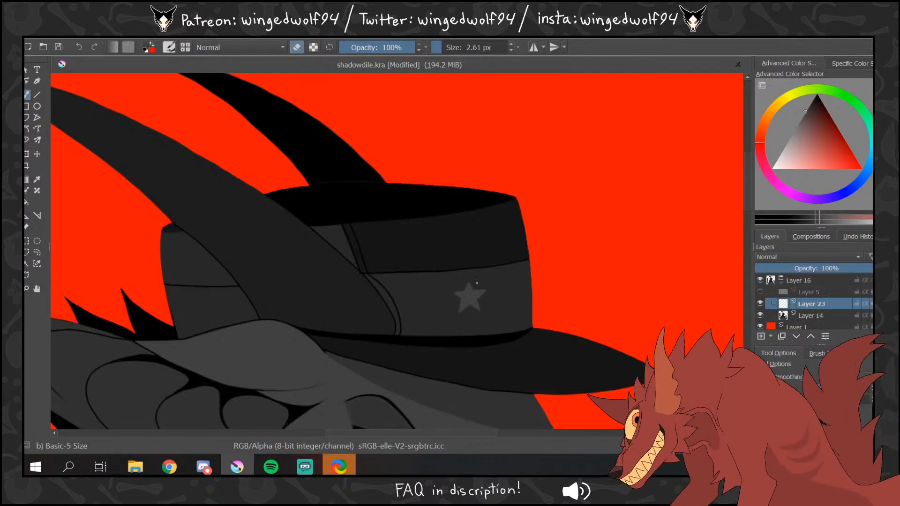
- Select the star on the hat band with a freehand outline and move it towards the curved seam
{"action": "left_click", "coordinate": [37, 252]}
{"action": "left_click_drag", "start_coordinate": [453, 242], "coordinate": [479, 238]}
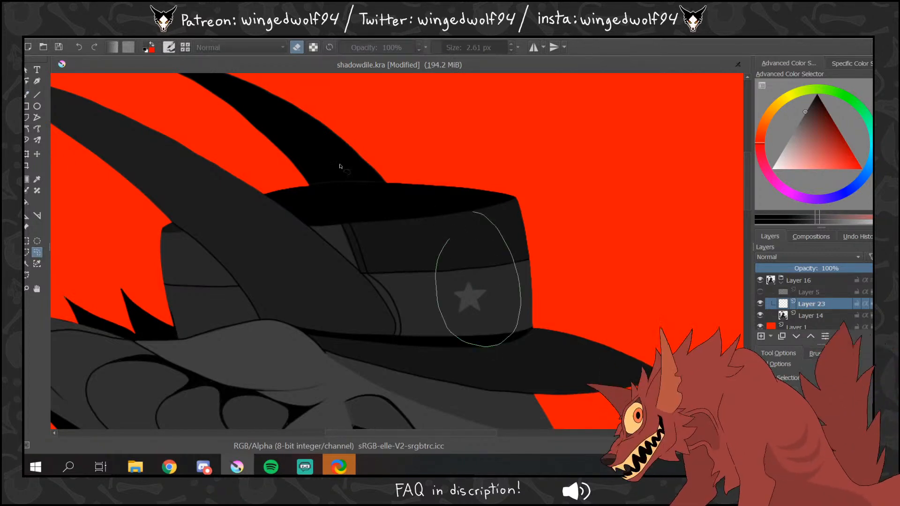
{"action": "key", "text": "ctrl+t"}
{"action": "mouse_move", "coordinate": [453, 270]}
{"action": "left_mouse_down"}
{"action": "mouse_move", "coordinate": [430, 273]}
{"action": "mouse_move", "coordinate": [412, 257]}
{"action": "left_mouse_up"}
- Copy the selected star onto a new layer and place the duplicate beside it on the hat band
{"action": "left_click", "coordinate": [38, 253]}
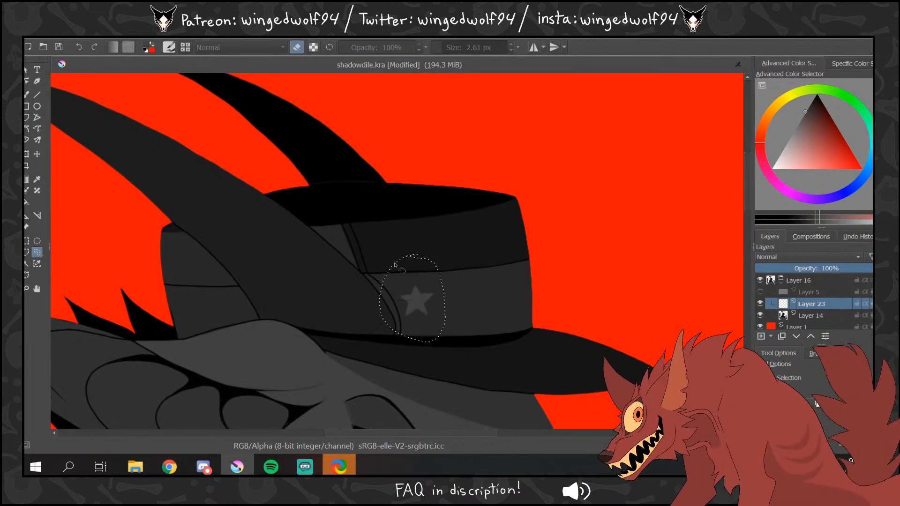
{"action": "key", "text": "ctrl+c"}
{"action": "key", "text": "ctrl+v"}
{"action": "left_click", "coordinate": [28, 154]}
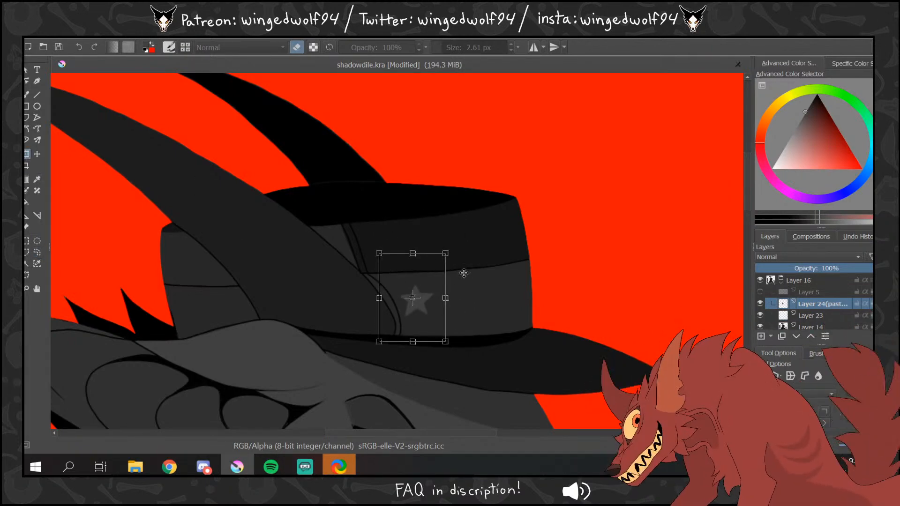
{"action": "left_click_drag", "start_coordinate": [464, 273], "coordinate": [507, 274]}
- Outline the second star, copy and paste it, and place it as the third star near the band's outer edge
{"action": "left_click", "coordinate": [37, 253]}
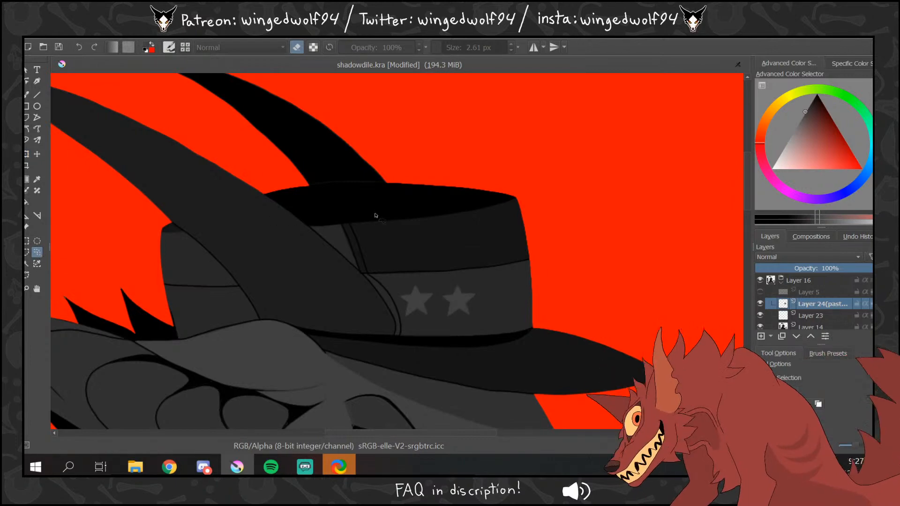
{"action": "mouse_move", "coordinate": [457, 260]}
{"action": "left_mouse_down"}
{"action": "mouse_move", "coordinate": [448, 261]}
{"action": "mouse_move", "coordinate": [513, 280]}
{"action": "left_mouse_up"}
{"action": "key", "text": "ctrl+c"}
{"action": "key", "text": "ctrl+v"}
{"action": "key", "text": "ctrl+t"}
{"action": "key", "text": "Return"}
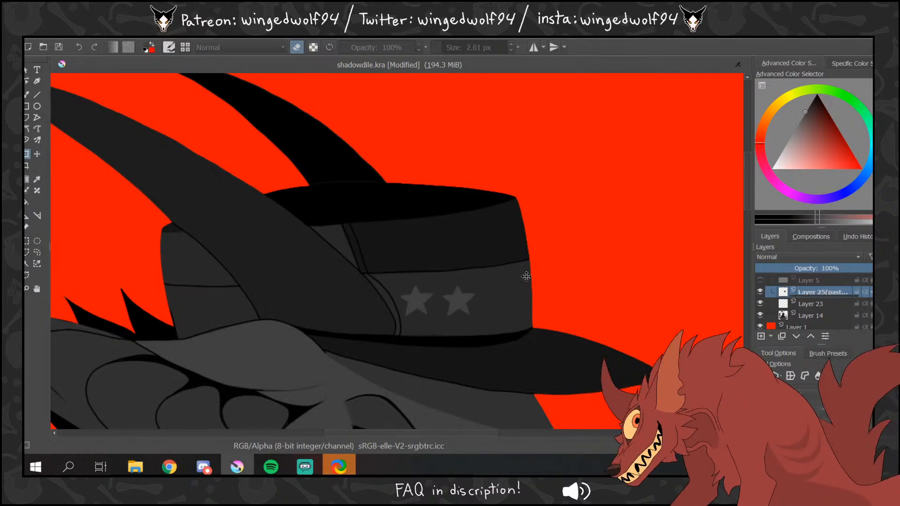
- Merge the pasted star layer down into Layer 23 and clear the selection
{"action": "key", "text": "ctrl+e"}
{"action": "left_click", "coordinate": [150, 33]}
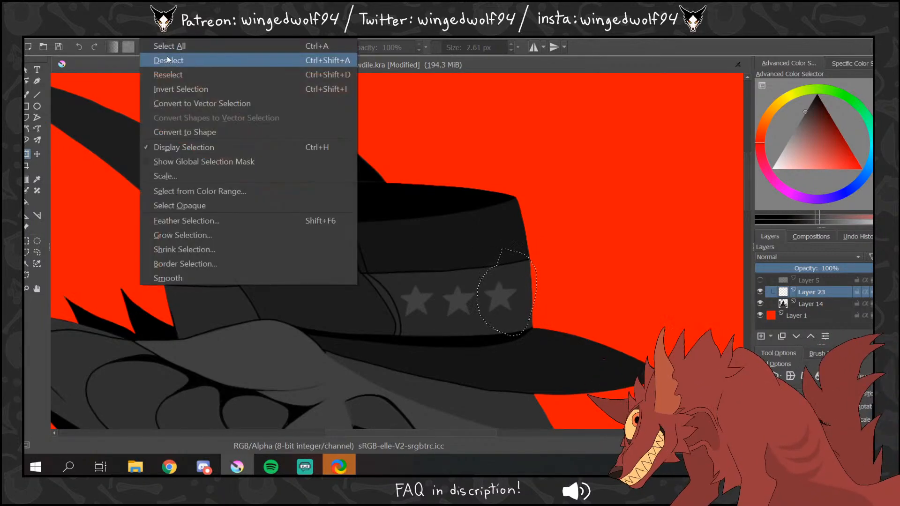
{"action": "left_click", "coordinate": [159, 56]}
- Outline all three stars on the hat band in black with the 2.61 px brush
{"action": "key", "text": "b"}
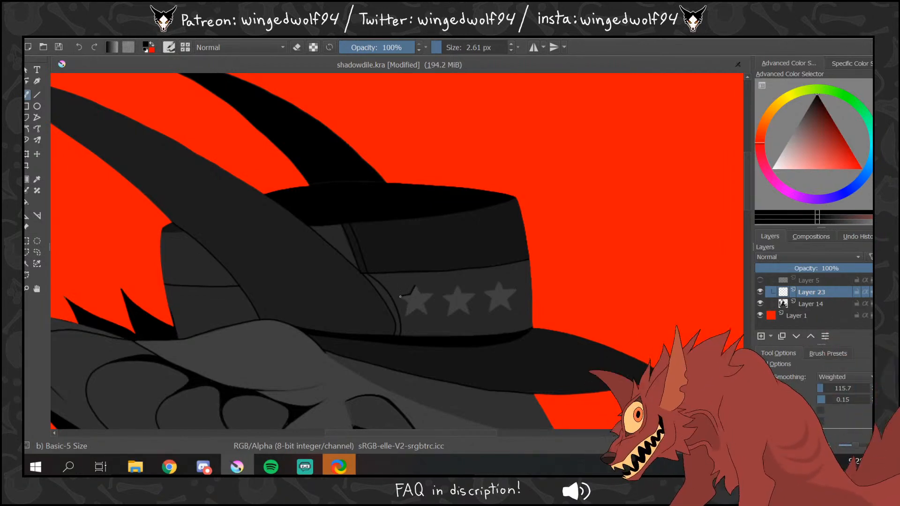
{"action": "left_click_drag", "start_coordinate": [407, 307], "coordinate": [407, 316]}
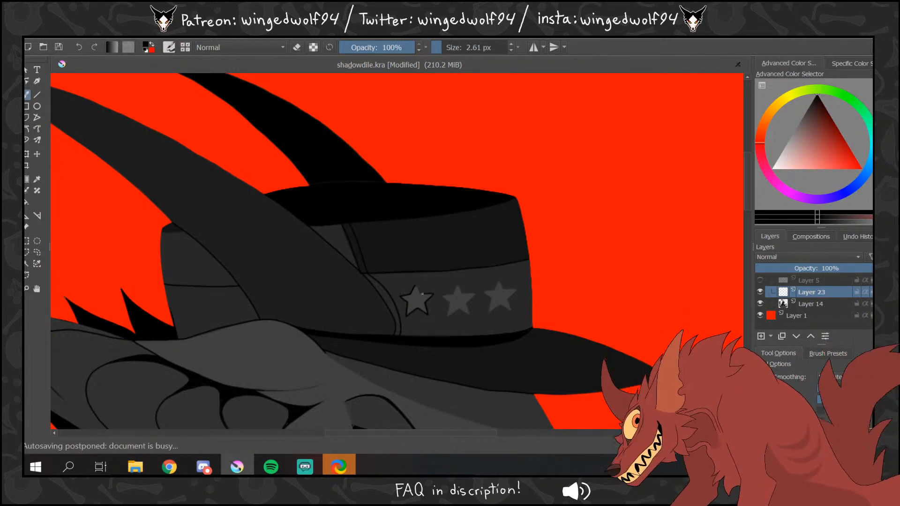
{"action": "left_click_drag", "start_coordinate": [457, 286], "coordinate": [453, 293]}
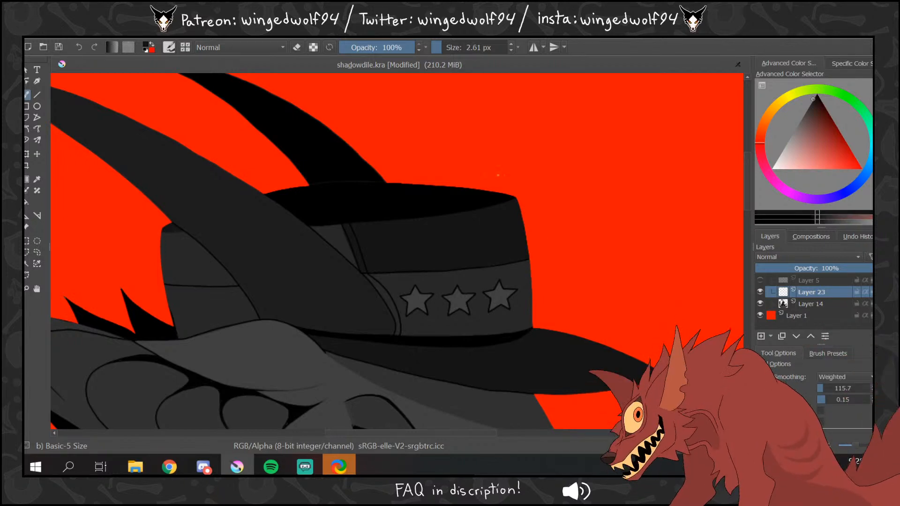
- Mirror the whole image back horizontally so the creature faces the other way
{"action": "left_click", "coordinate": [26, 289]}
{"action": "left_click", "coordinate": [389, 272], "text": "ctrl"}
{"action": "left_click", "coordinate": [392, 272], "text": "ctrl"}
{"action": "left_click", "coordinate": [396, 266], "text": "ctrl"}
{"action": "left_click", "coordinate": [399, 262], "text": "ctrl"}
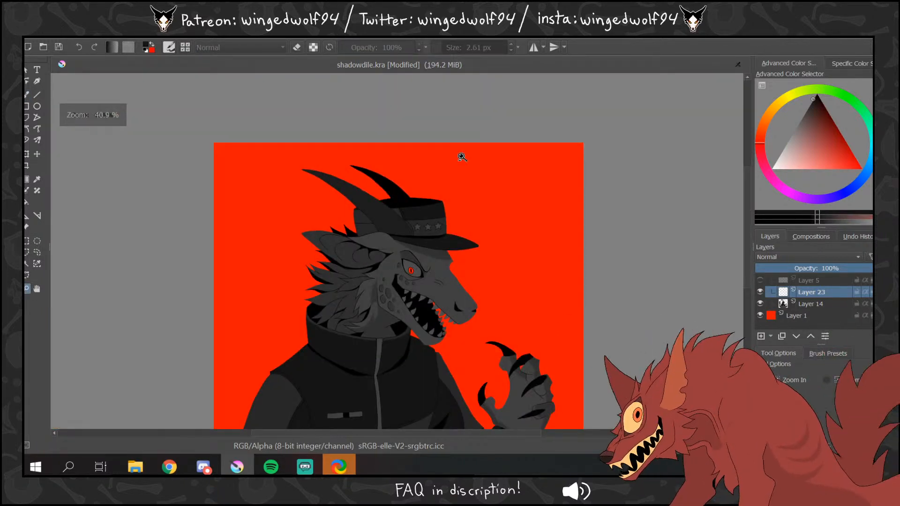
{"action": "left_click", "coordinate": [91, 29]}
{"action": "left_click", "coordinate": [186, 163]}
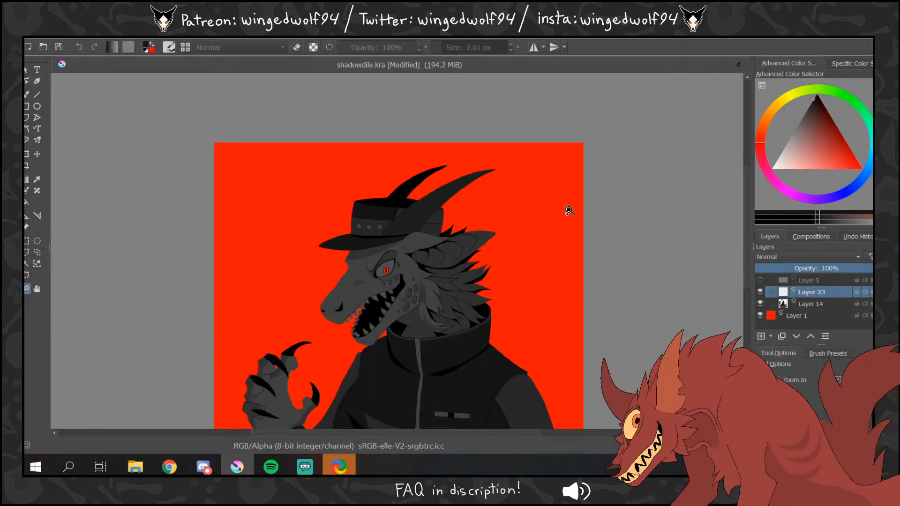
- On a new layer above Layer 23, hand-letter "Shadowdile" in the badge's grey above the chest badge with a 3.77 px brush
{"action": "left_click", "coordinate": [521, 227], "text": "ctrl"}
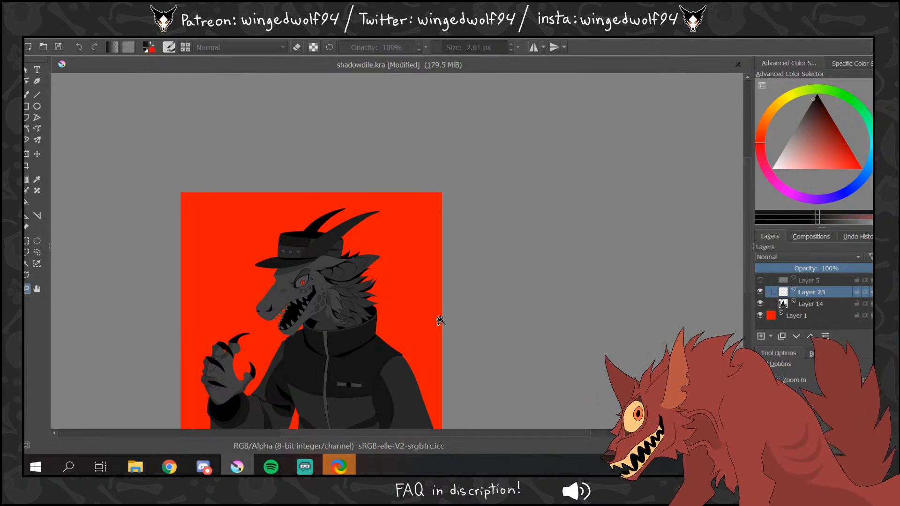
{"action": "left_click_drag", "start_coordinate": [302, 328], "coordinate": [397, 408]}
{"action": "key", "text": "b"}
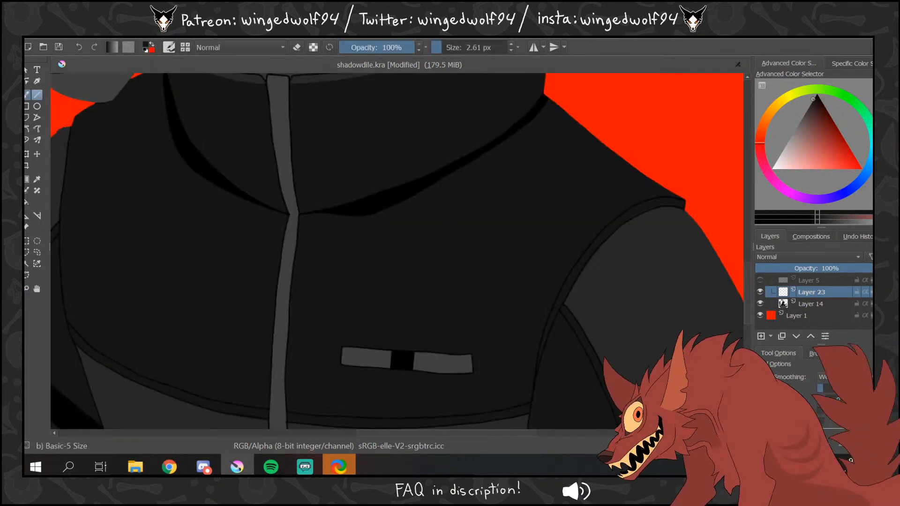
{"action": "left_click", "coordinate": [365, 359], "text": "ctrl"}
{"action": "left_click", "coordinate": [762, 337]}
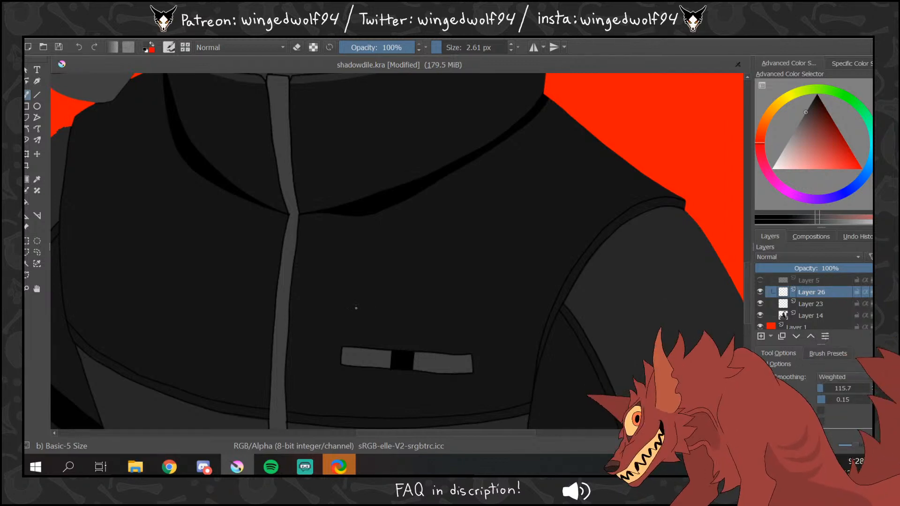
{"action": "left_click_drag", "start_coordinate": [327, 320], "coordinate": [330, 326]}
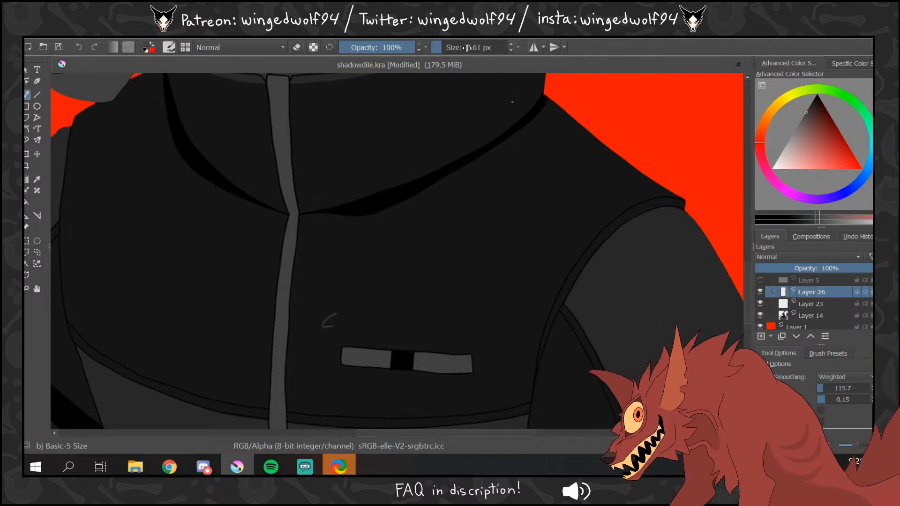
{"action": "key", "text": "ctrl+z"}
{"action": "left_click", "coordinate": [443, 50]}
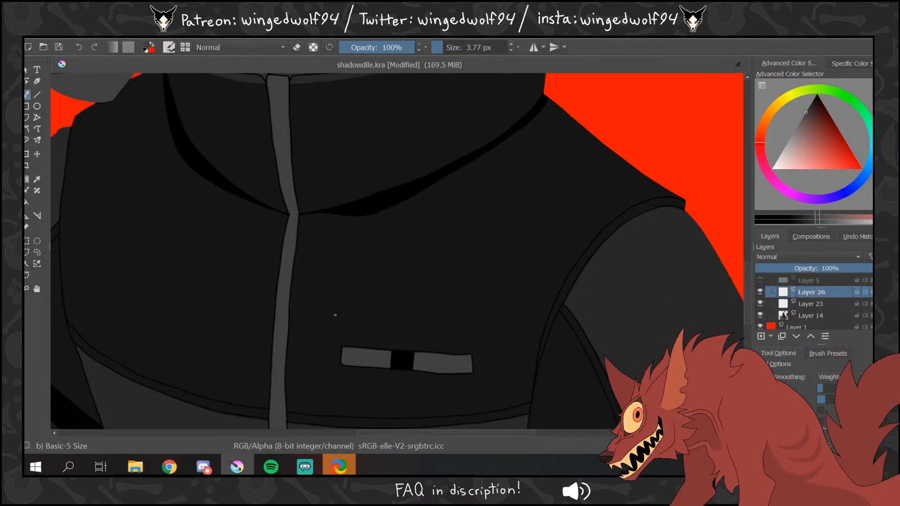
{"action": "mouse_move", "coordinate": [323, 326]}
{"action": "left_mouse_down"}
{"action": "mouse_move", "coordinate": [331, 327]}
{"action": "mouse_move", "coordinate": [319, 346]}
{"action": "left_mouse_up"}
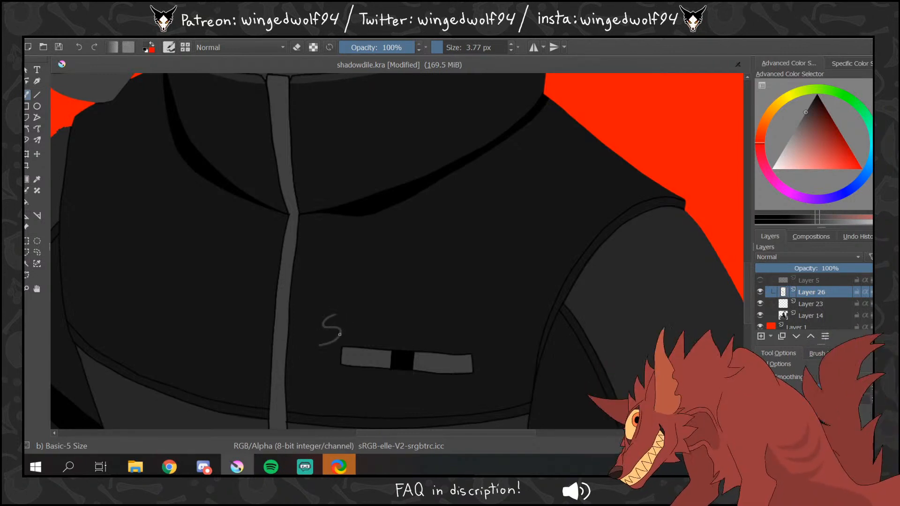
{"action": "mouse_move", "coordinate": [351, 315]}
{"action": "left_mouse_down"}
{"action": "mouse_move", "coordinate": [339, 342]}
{"action": "mouse_move", "coordinate": [349, 328]}
{"action": "mouse_move", "coordinate": [355, 336]}
{"action": "mouse_move", "coordinate": [388, 331]}
{"action": "mouse_move", "coordinate": [401, 315]}
{"action": "mouse_move", "coordinate": [395, 336]}
{"action": "left_mouse_up"}
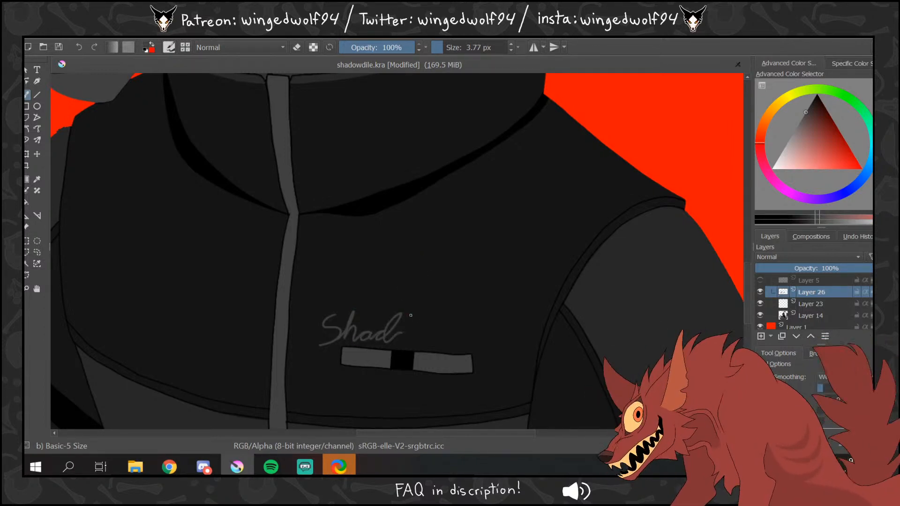
{"action": "mouse_move", "coordinate": [402, 326]}
{"action": "left_mouse_down"}
{"action": "mouse_move", "coordinate": [421, 334]}
{"action": "mouse_move", "coordinate": [418, 343]}
{"action": "mouse_move", "coordinate": [446, 337]}
{"action": "mouse_move", "coordinate": [447, 345]}
{"action": "mouse_move", "coordinate": [458, 331]}
{"action": "mouse_move", "coordinate": [474, 336]}
{"action": "mouse_move", "coordinate": [468, 345]}
{"action": "mouse_move", "coordinate": [492, 335]}
{"action": "left_mouse_up"}
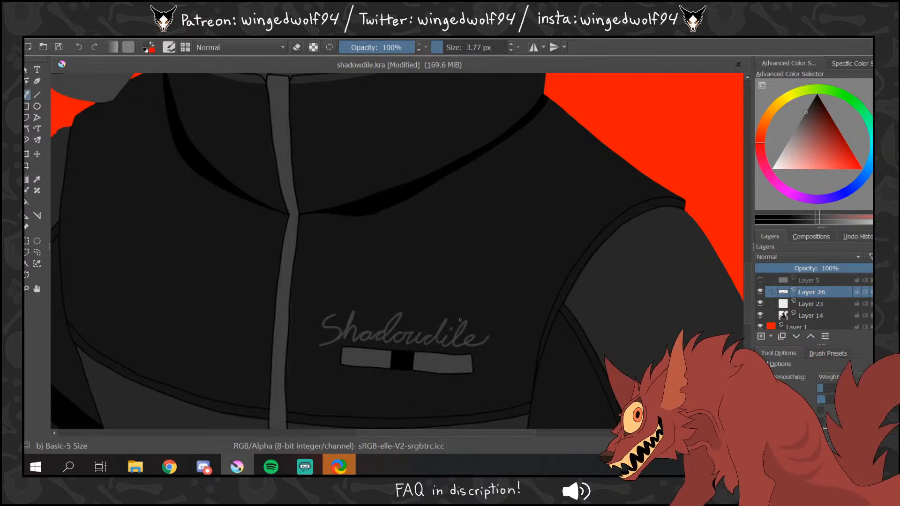
- Transform the chest lettering so that it slants like italic script above the badge
{"action": "key", "text": "ctrl+t"}
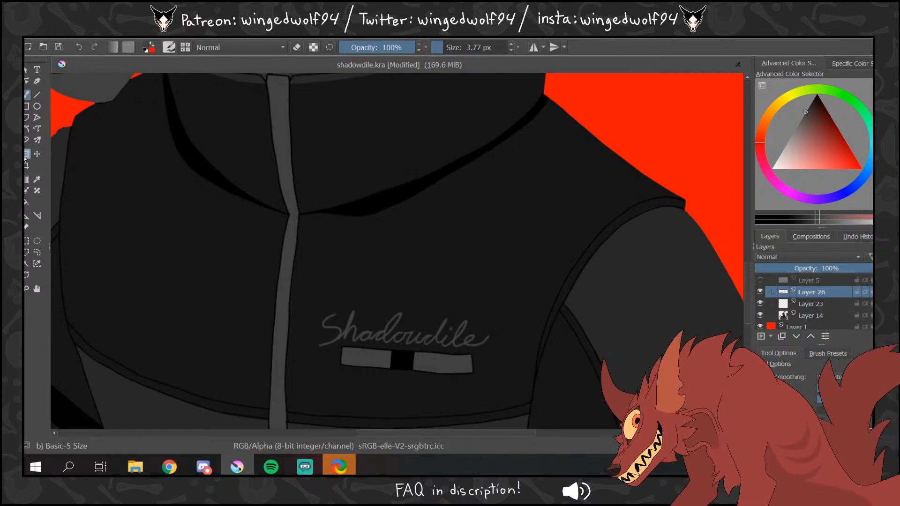
{"action": "left_click_drag", "start_coordinate": [450, 311], "coordinate": [473, 315]}
- Examine the whole figure to check how the chest lettering looks on the jacket
{"action": "left_click", "coordinate": [27, 288]}
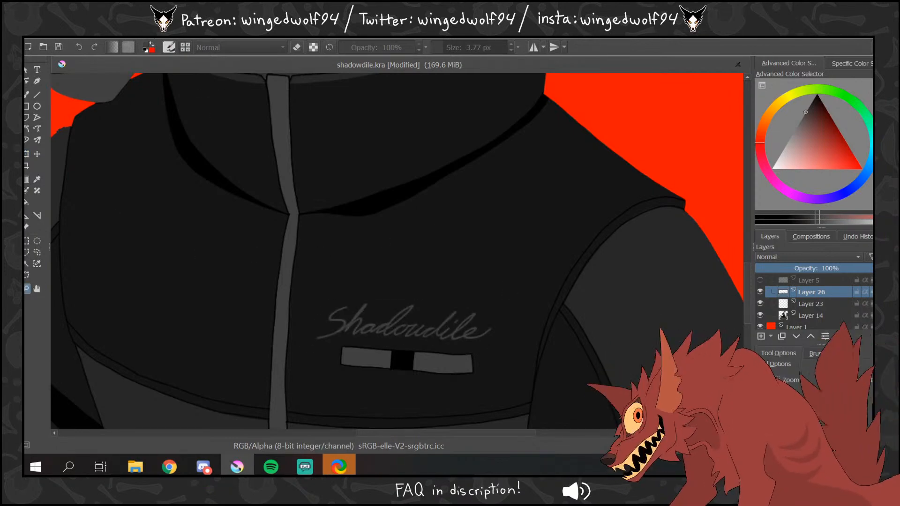
{"action": "left_click", "coordinate": [155, 36]}
{"action": "left_click", "coordinate": [460, 251]}
{"action": "scroll", "coordinate": [460, 250], "scroll_direction": "down", "scroll_amount": 6}
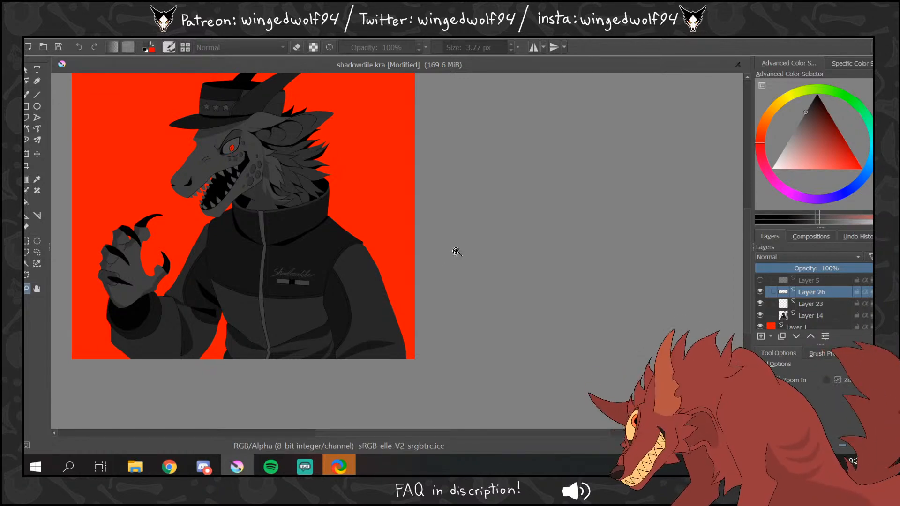
{"action": "left_click_drag", "start_coordinate": [401, 432], "coordinate": [357, 424]}
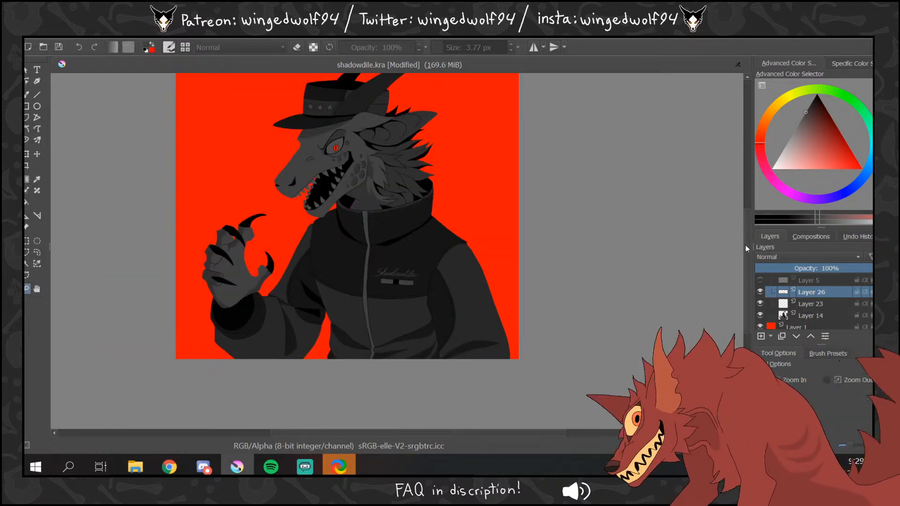
{"action": "left_click_drag", "start_coordinate": [745, 245], "coordinate": [745, 232]}
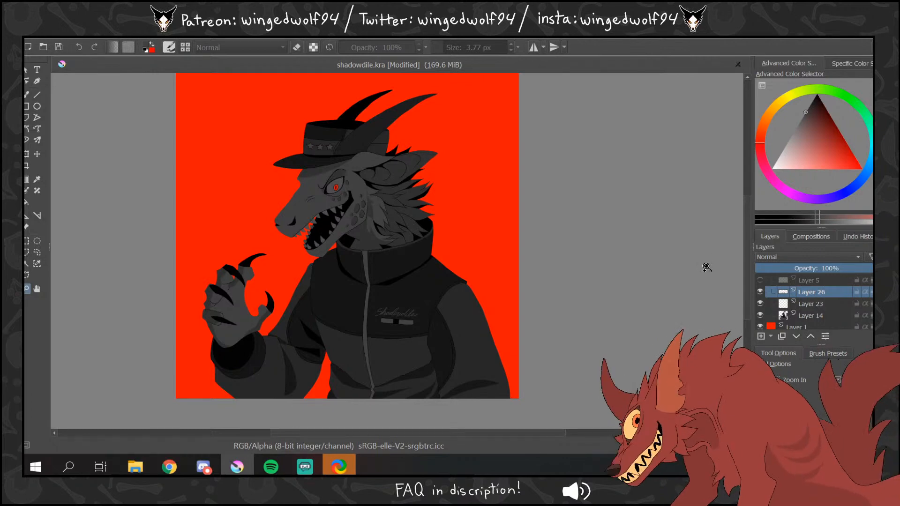
- On Layer 26, outline a narrow vertical pocket strip on the lower jacket beside the zipper with a black 2.61 px brush
{"action": "left_click_drag", "start_coordinate": [347, 253], "coordinate": [446, 367]}
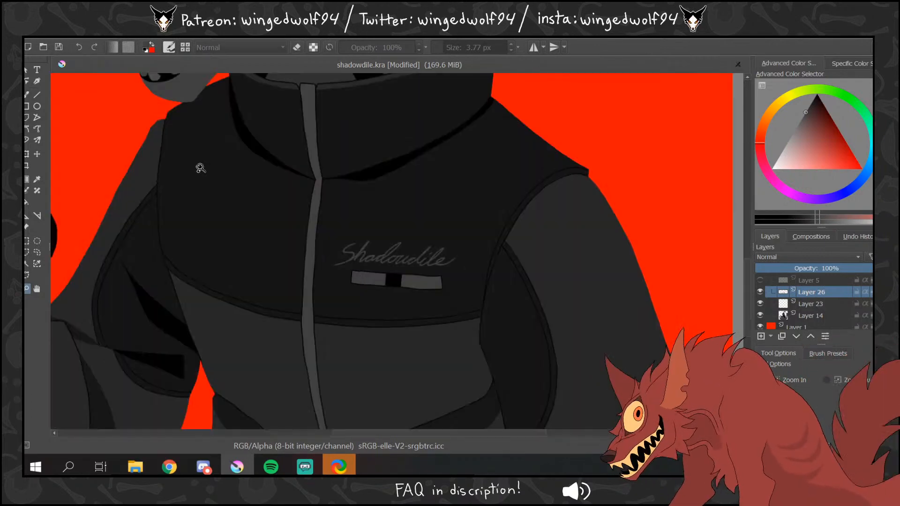
{"action": "left_click", "coordinate": [27, 94]}
{"action": "left_click", "coordinate": [166, 76], "text": "ctrl"}
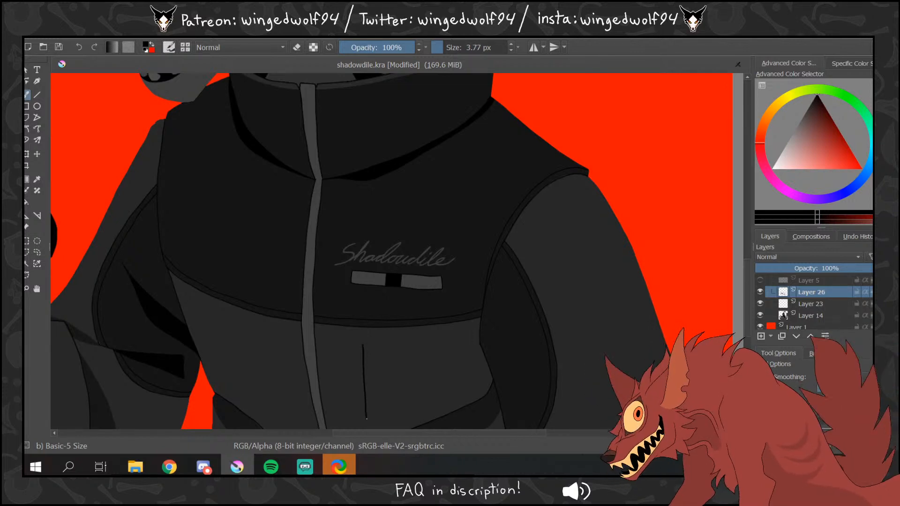
{"action": "left_click_drag", "start_coordinate": [447, 47], "coordinate": [444, 48]}
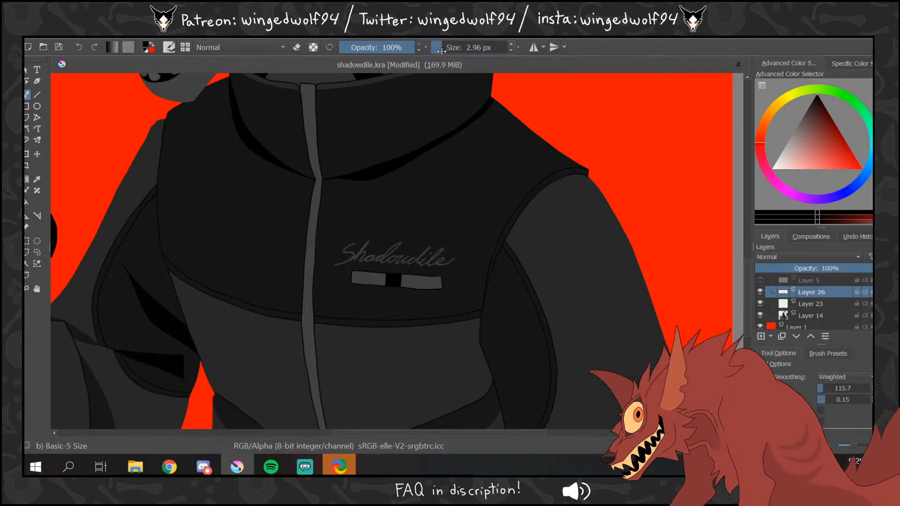
{"action": "left_click_drag", "start_coordinate": [441, 50], "coordinate": [442, 51]}
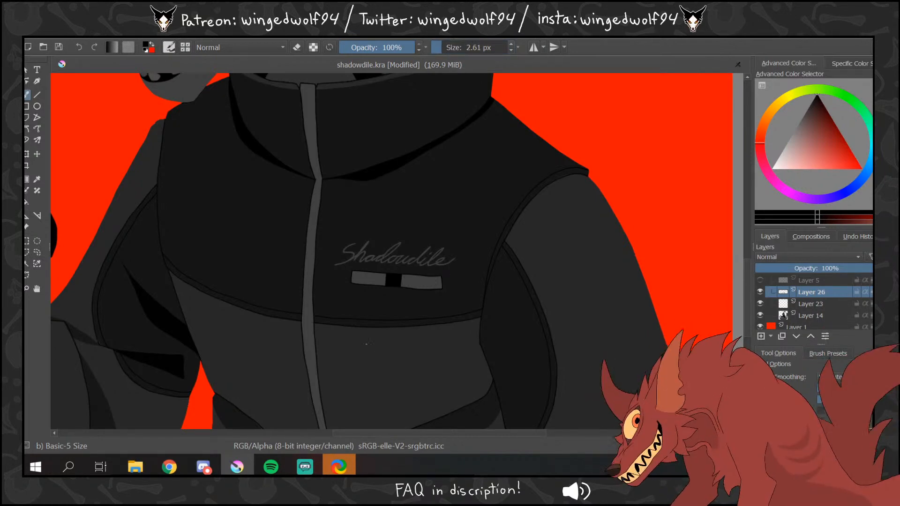
{"action": "left_click_drag", "start_coordinate": [366, 346], "coordinate": [367, 380]}
{"action": "key", "text": "ctrl+z"}
{"action": "left_click_drag", "start_coordinate": [363, 348], "coordinate": [368, 413]}
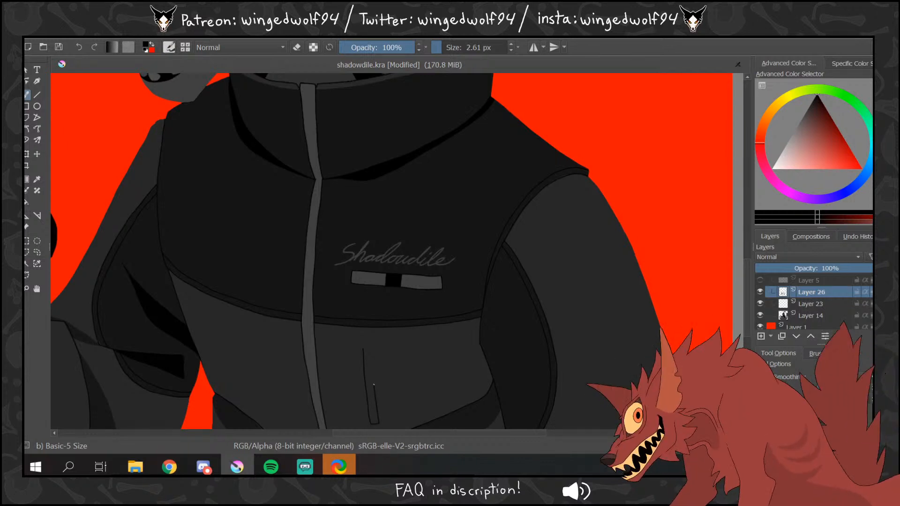
- Fill the pocket strip on Layer 23 with the badge's grey and merge Layer 26 down into Layer 23
{"action": "key", "text": "p"}
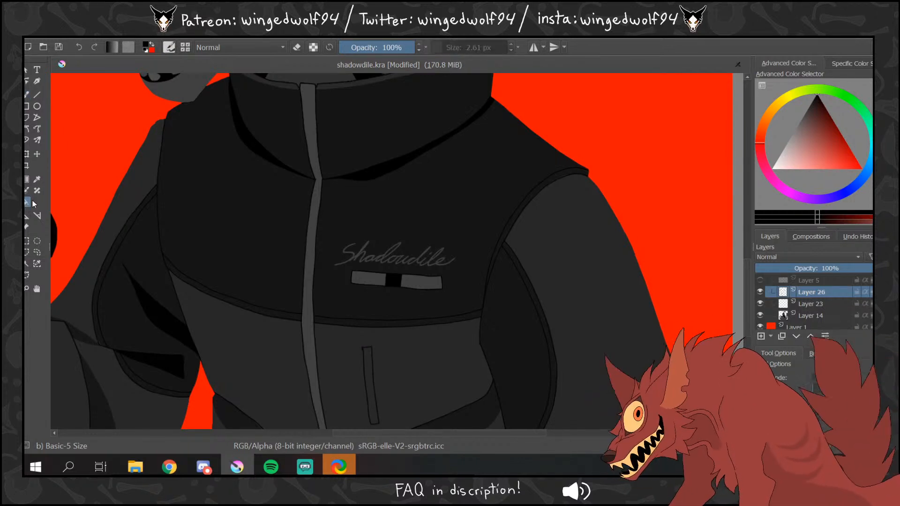
{"action": "left_click", "coordinate": [412, 305]}
{"action": "left_click", "coordinate": [814, 307], "text": "alt"}
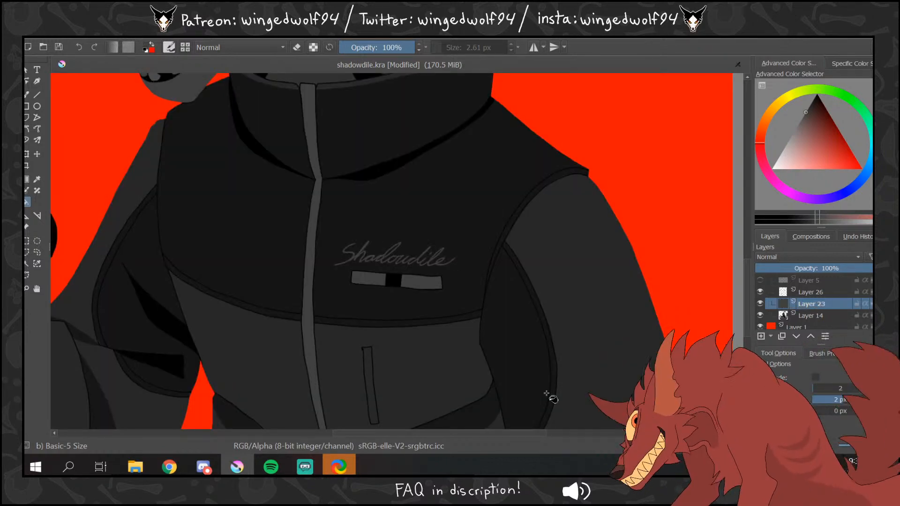
{"action": "left_click", "coordinate": [28, 93]}
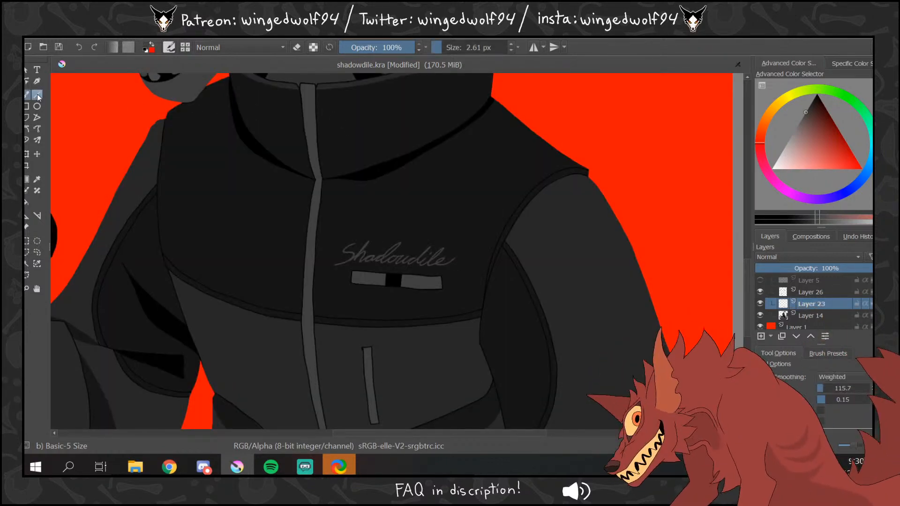
{"action": "left_click", "coordinate": [812, 292]}
{"action": "key", "text": "shift+Delete"}
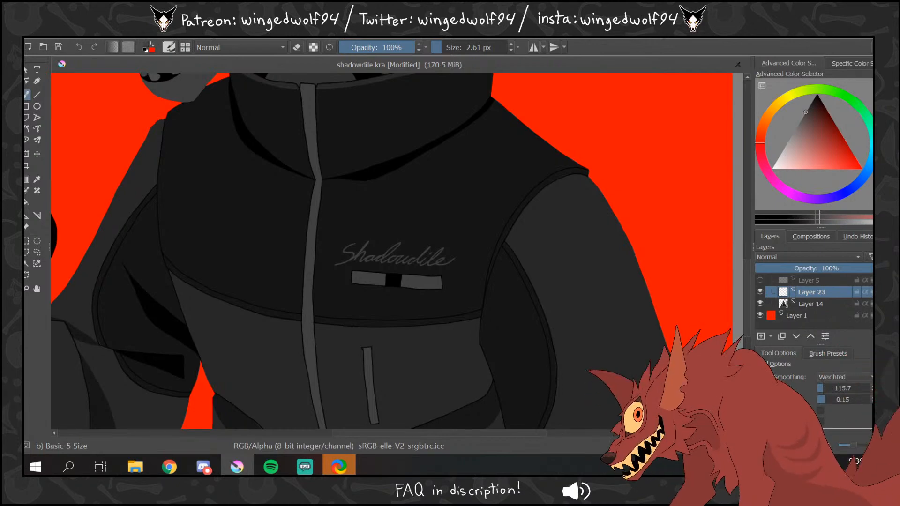
- Tidy the edges of the pocket strip with the eraser and set the brush back to painting in black
{"action": "key", "text": "e"}
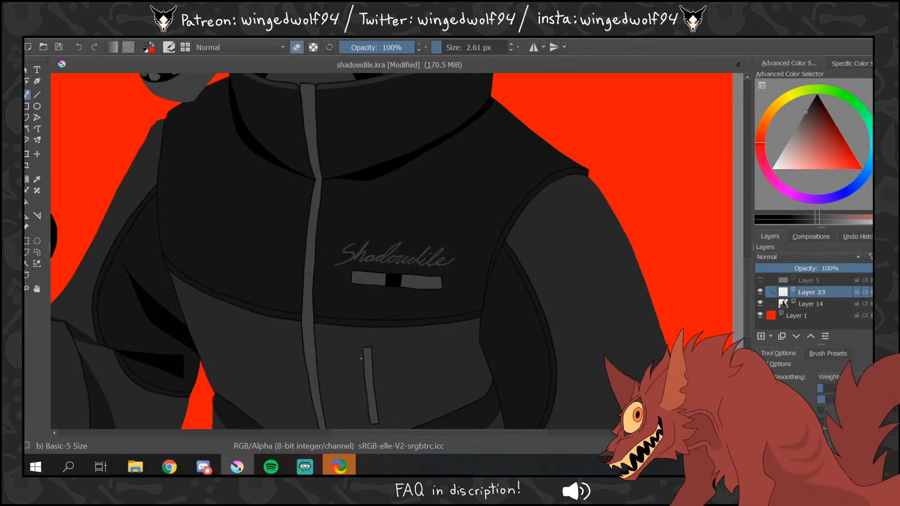
{"action": "left_click", "coordinate": [817, 95]}
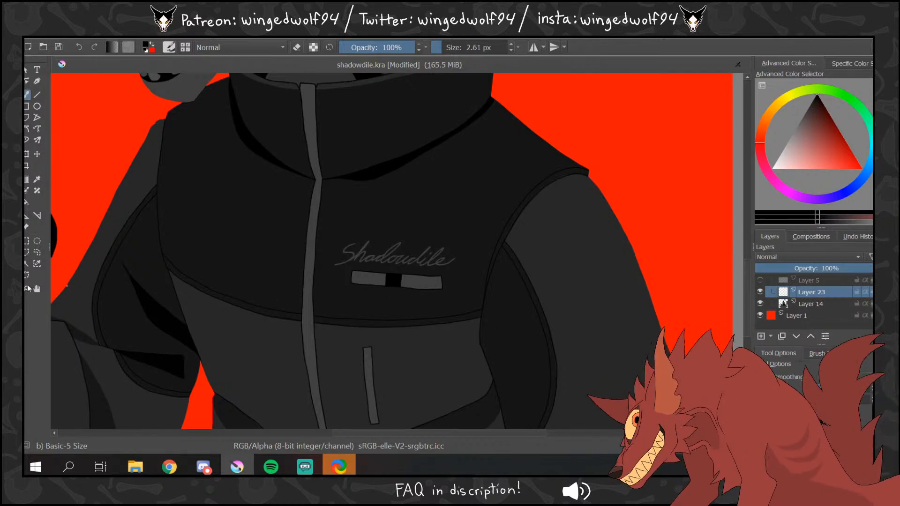
- Merge Layer 23, holding the chest lettering and pocket details, down into Layer 14
{"action": "left_click", "coordinate": [28, 288]}
{"action": "left_click", "coordinate": [474, 291], "text": "alt"}
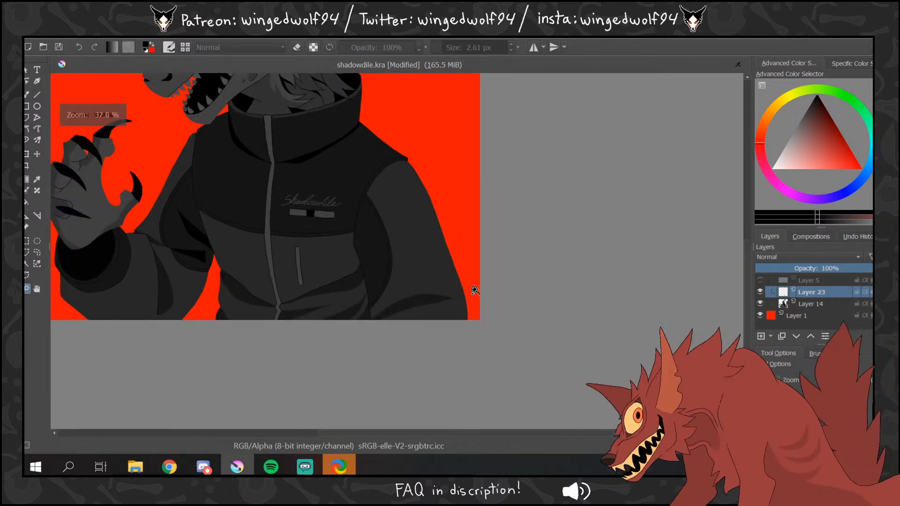
{"action": "left_click", "coordinate": [475, 291], "text": "alt"}
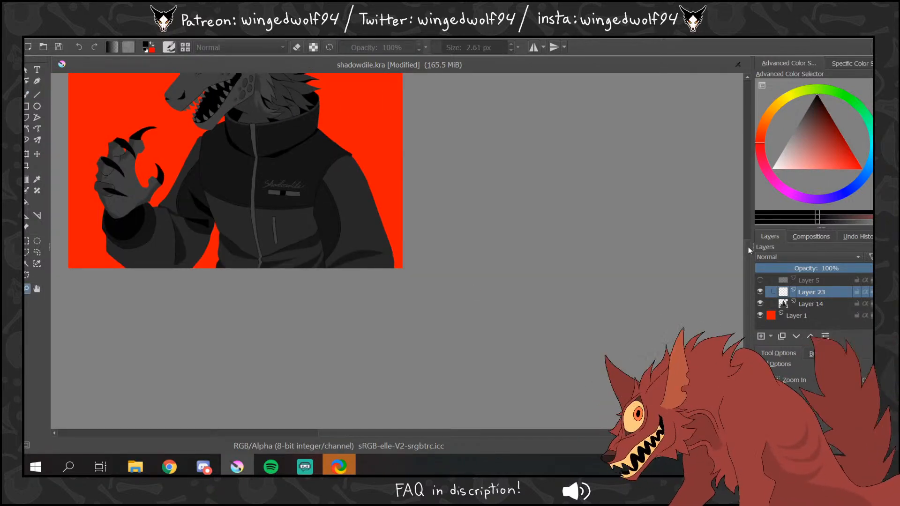
{"action": "scroll", "coordinate": [749, 246], "scroll_direction": "up", "scroll_amount": 2}
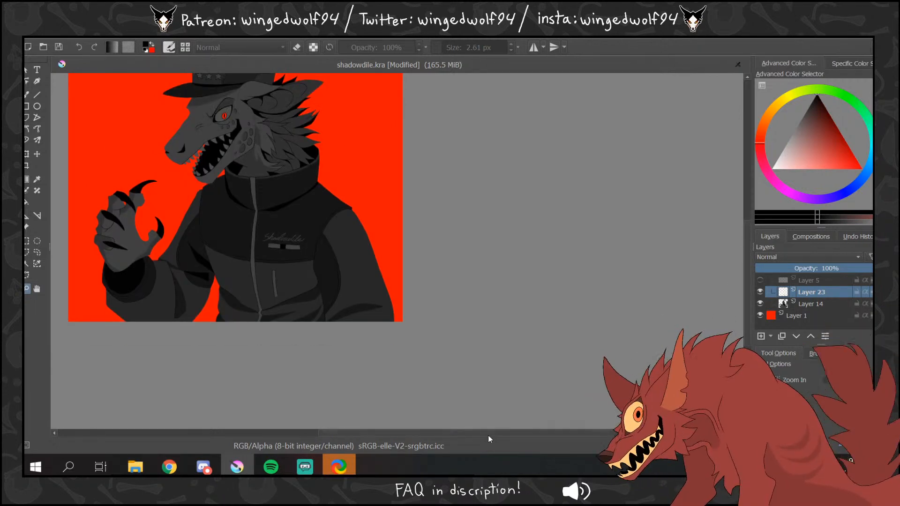
{"action": "left_click_drag", "start_coordinate": [488, 435], "coordinate": [459, 434]}
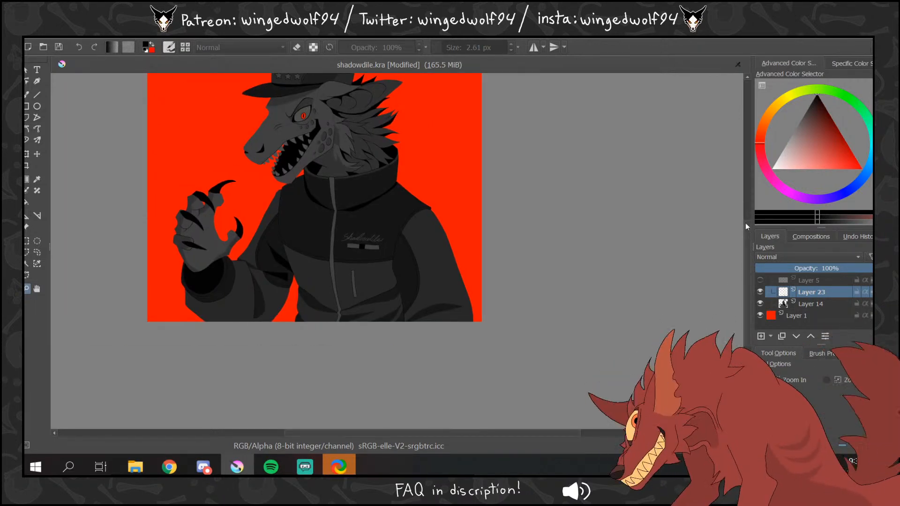
{"action": "scroll", "coordinate": [746, 226], "scroll_direction": "up", "scroll_amount": 2}
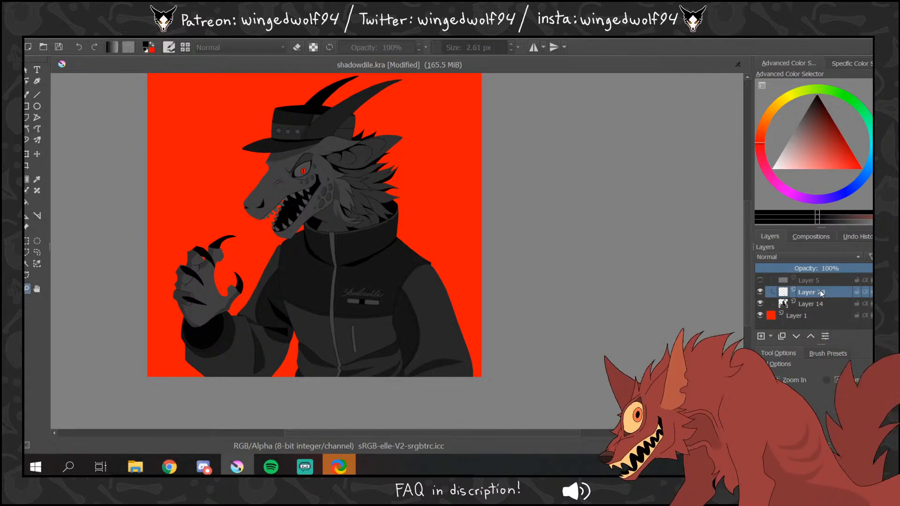
{"action": "key", "text": "ctrl+e"}
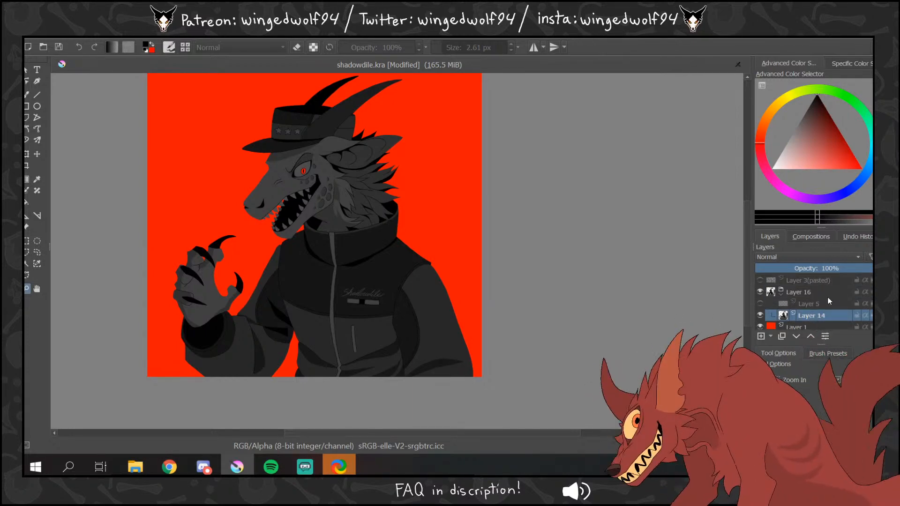
- Copy Layer 14 and paste it as a duplicate layer above the original
{"action": "left_click", "coordinate": [124, 39]}
{"action": "left_click", "coordinate": [147, 60]}
{"action": "left_click", "coordinate": [124, 38]}
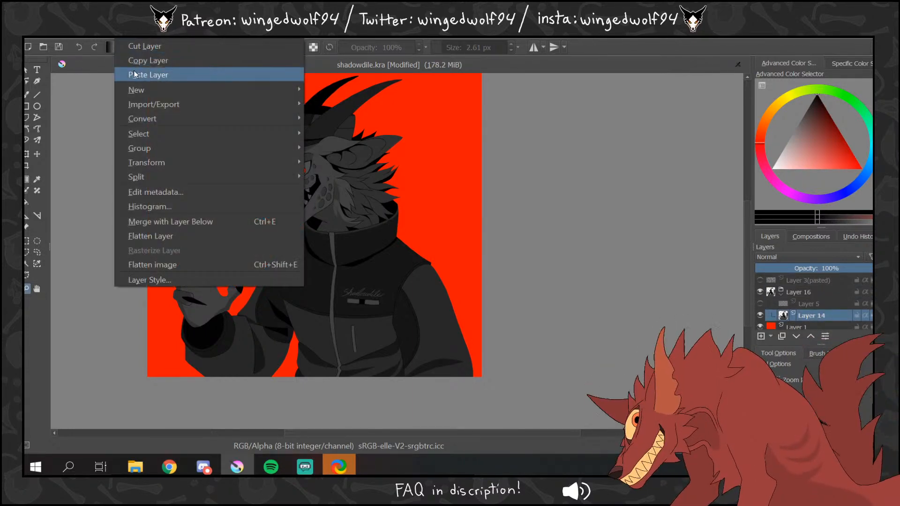
{"action": "left_click", "coordinate": [134, 74]}
- Apply a Stroke layer style to the upper Layer 14 with size 1 px, position Inside and 100% opacity
{"action": "left_click", "coordinate": [124, 39]}
{"action": "left_click", "coordinate": [148, 278]}
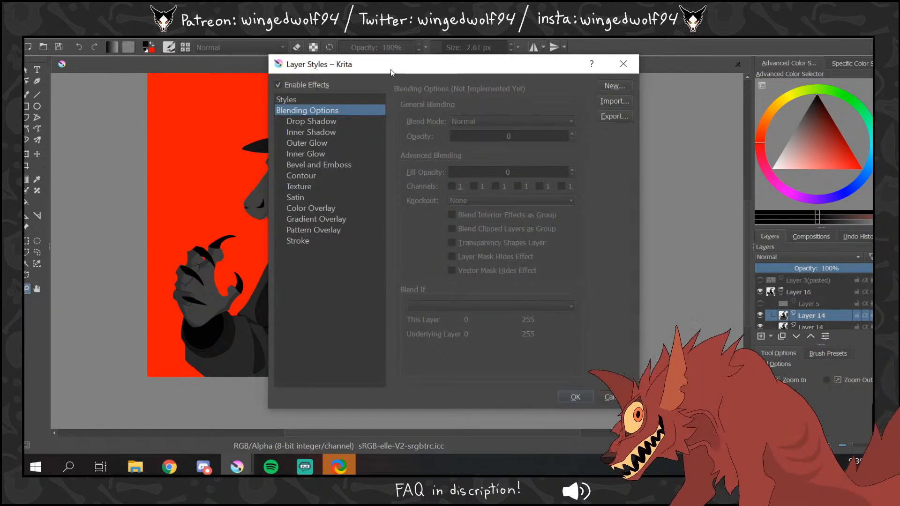
{"action": "left_click_drag", "start_coordinate": [392, 72], "coordinate": [547, 60]}
{"action": "left_click", "coordinate": [470, 229]}
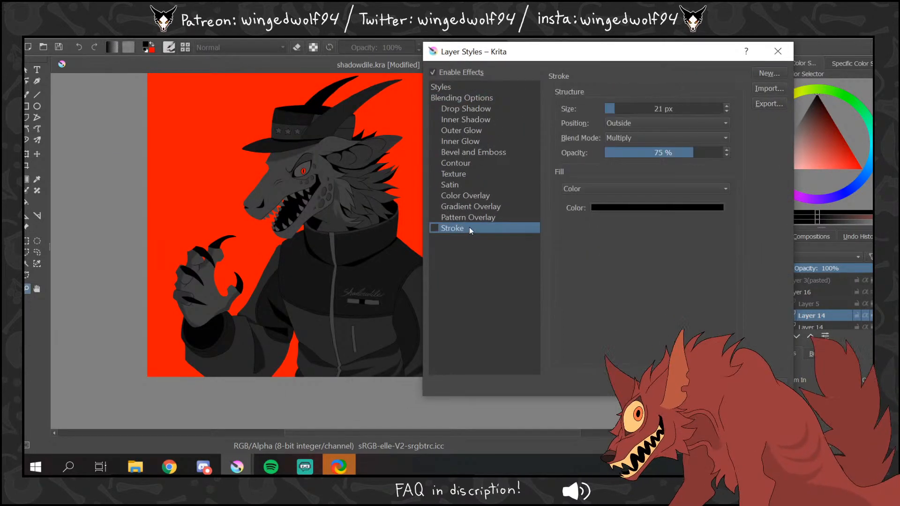
{"action": "left_click_drag", "start_coordinate": [602, 110], "coordinate": [600, 109]}
{"action": "left_click_drag", "start_coordinate": [687, 152], "coordinate": [766, 151]}
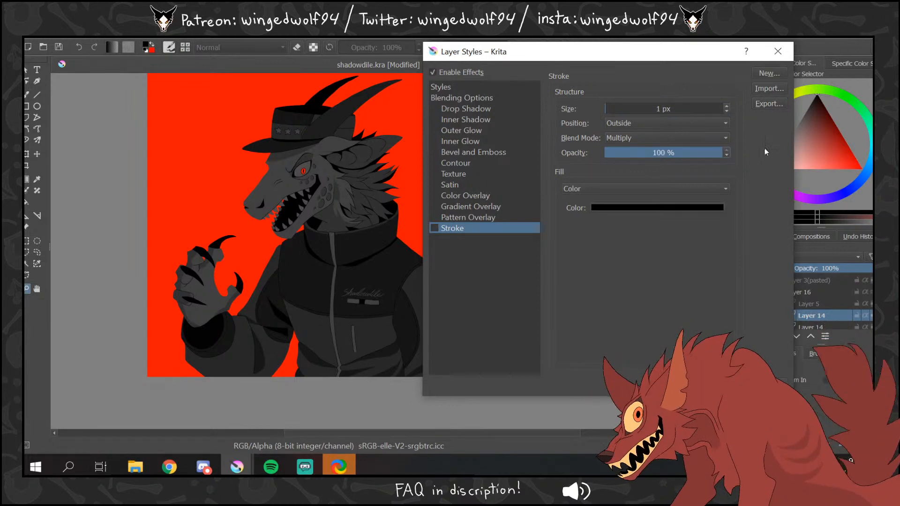
{"action": "left_click", "coordinate": [664, 124]}
{"action": "left_click", "coordinate": [655, 136]}
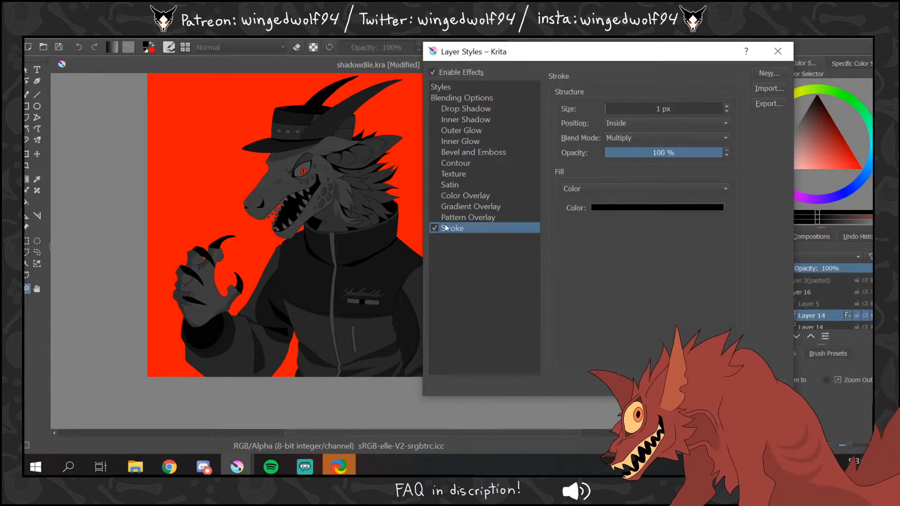
{"action": "left_click", "coordinate": [732, 383]}
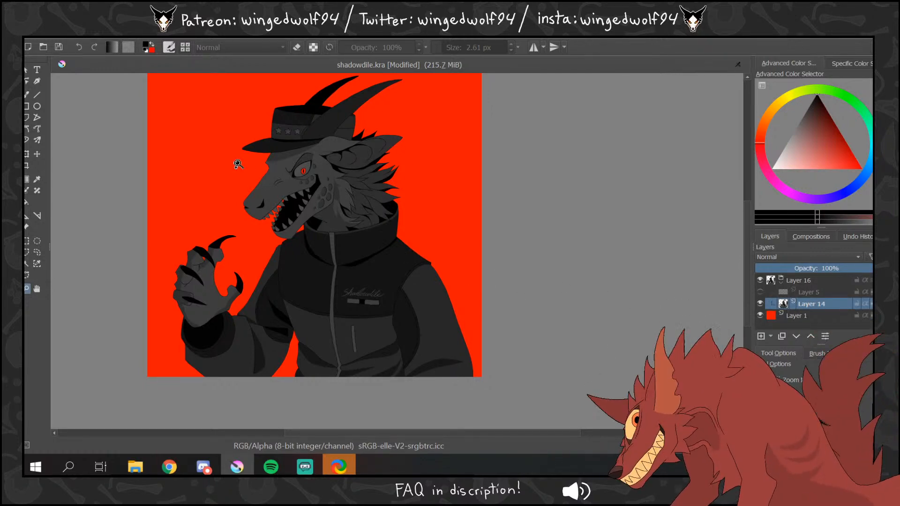
- Add Layer 27 above Layer 14 with inherited alpha and set the Gradient tool's opacity to 49%
{"action": "left_click_drag", "start_coordinate": [238, 160], "coordinate": [398, 194]}
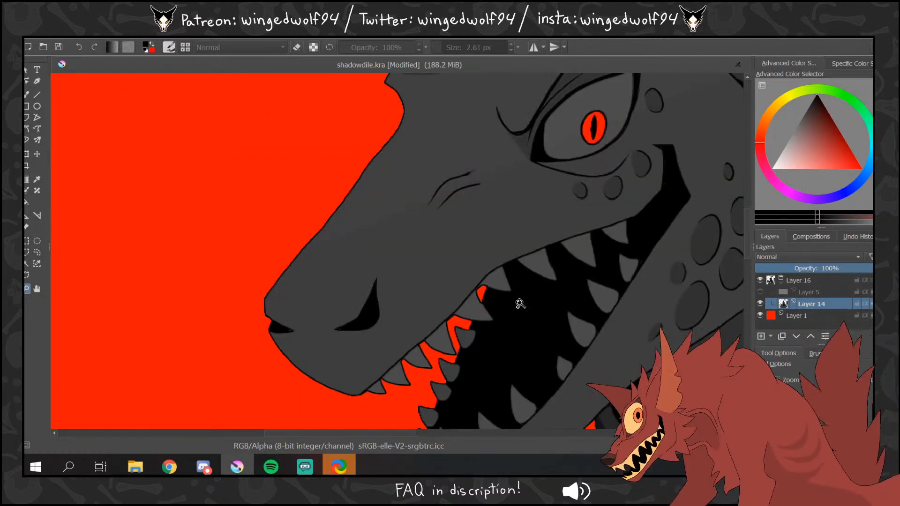
{"action": "key", "text": "1"}
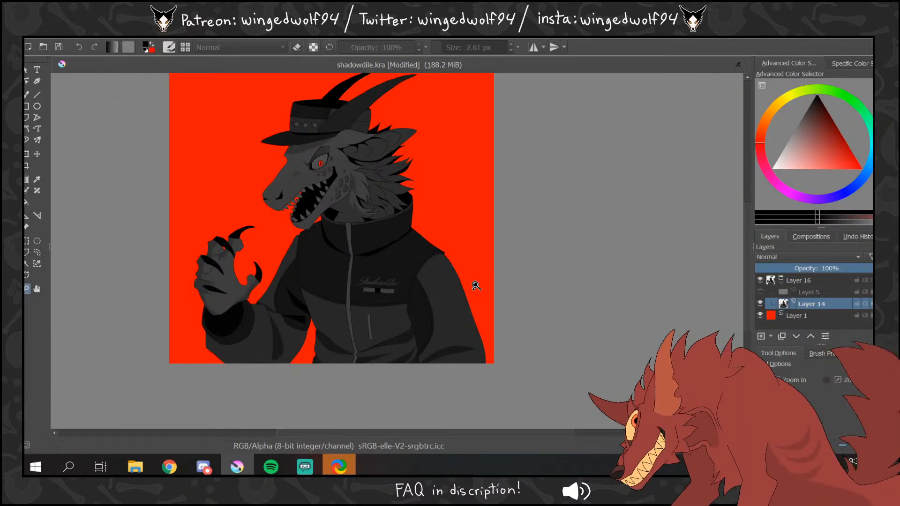
{"action": "left_click", "coordinate": [768, 336]}
{"action": "left_click", "coordinate": [864, 305]}
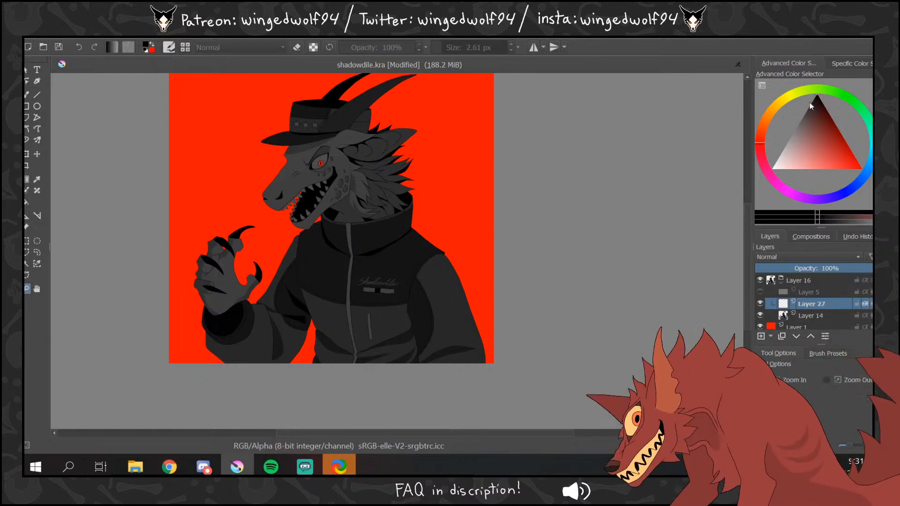
{"action": "key", "text": "g"}
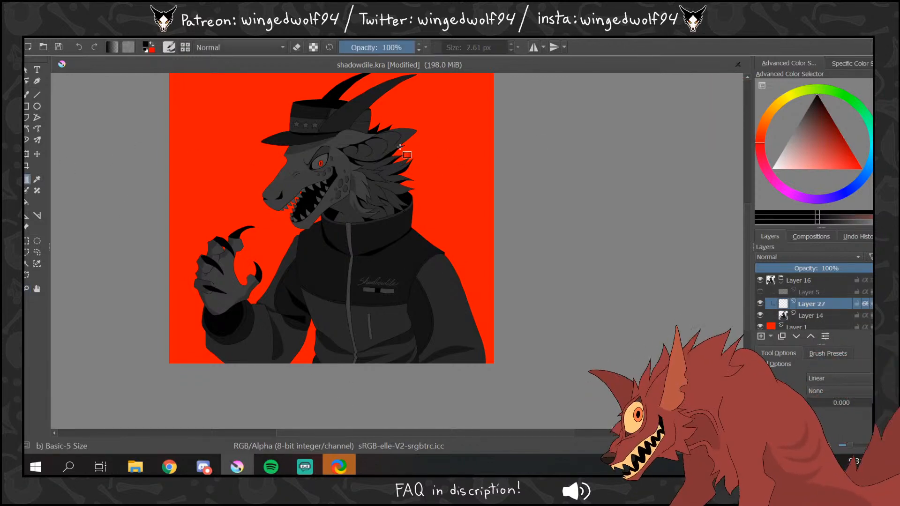
{"action": "left_click", "coordinate": [376, 47]}
- Try several black linear gradients on Layer 27 at 49% opacity, rising from below the figure and diagonally from its lower right
{"action": "left_click_drag", "start_coordinate": [351, 378], "coordinate": [370, 73]}
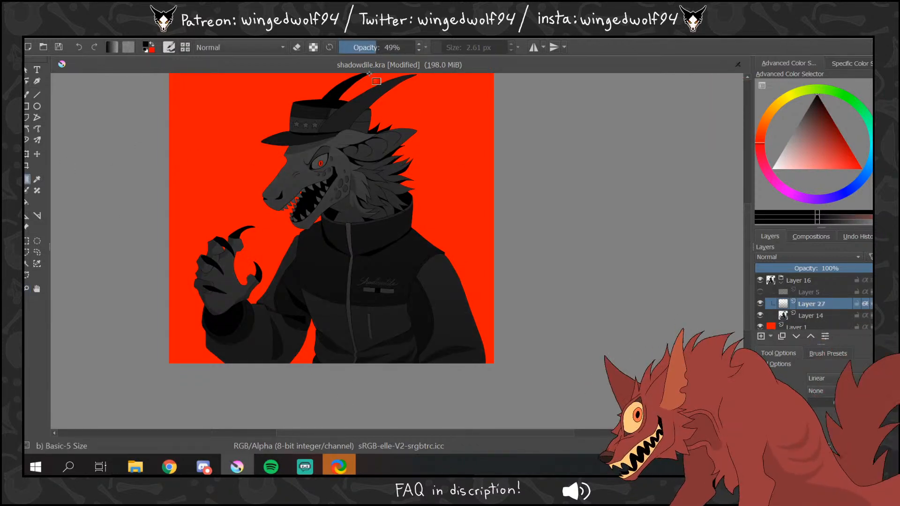
{"action": "scroll", "coordinate": [502, 233], "scroll_direction": "down", "scroll_amount": 1}
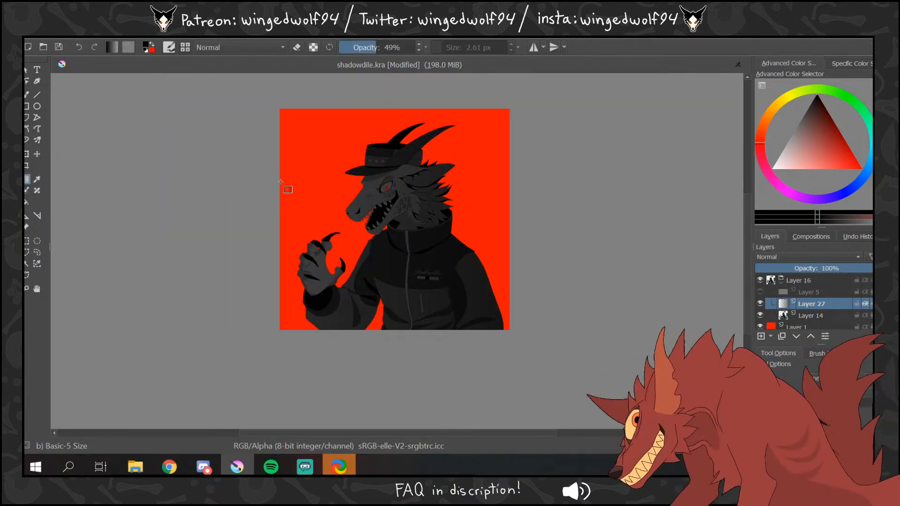
{"action": "key", "text": "ctrl+z"}
{"action": "left_click_drag", "start_coordinate": [545, 343], "coordinate": [349, 115]}
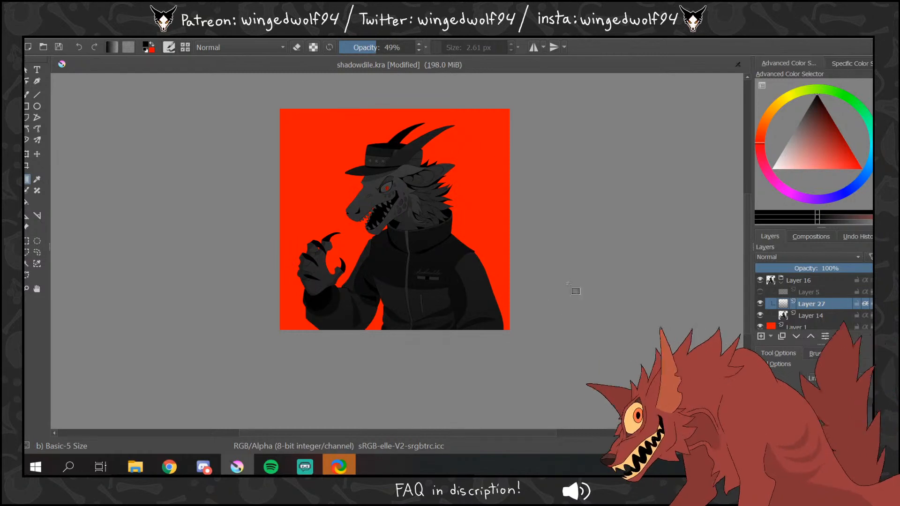
{"action": "key", "text": "ctrl+z"}
{"action": "left_click_drag", "start_coordinate": [539, 352], "coordinate": [364, 147]}
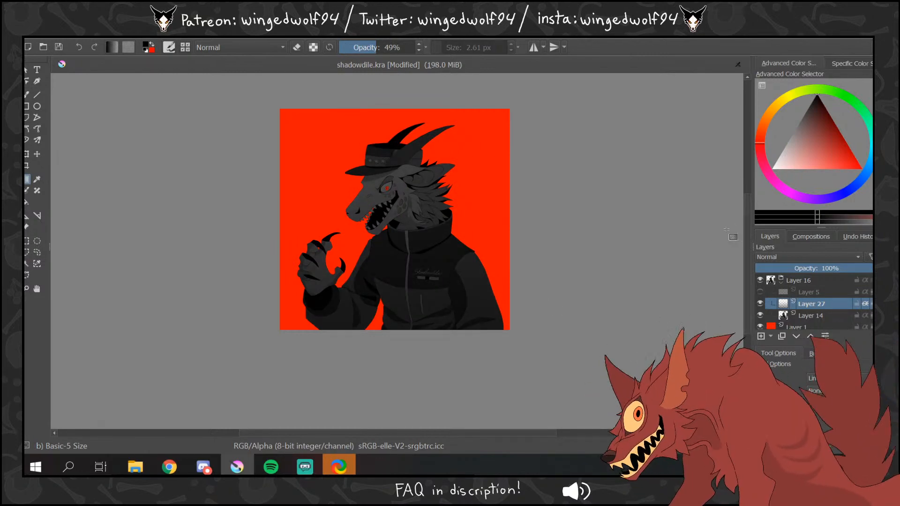
{"action": "key", "text": "ctrl+z"}
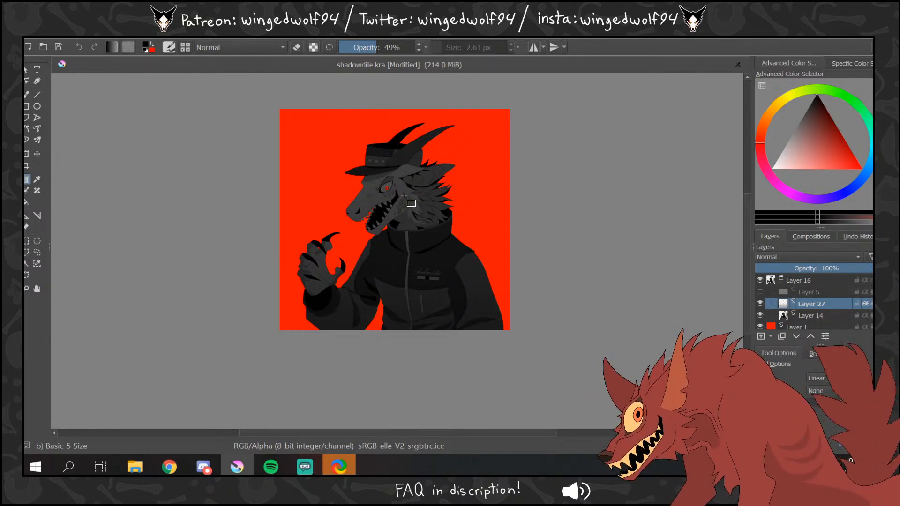
{"action": "key", "text": "ctrl+z"}
{"action": "left_click_drag", "start_coordinate": [516, 325], "coordinate": [396, 214]}
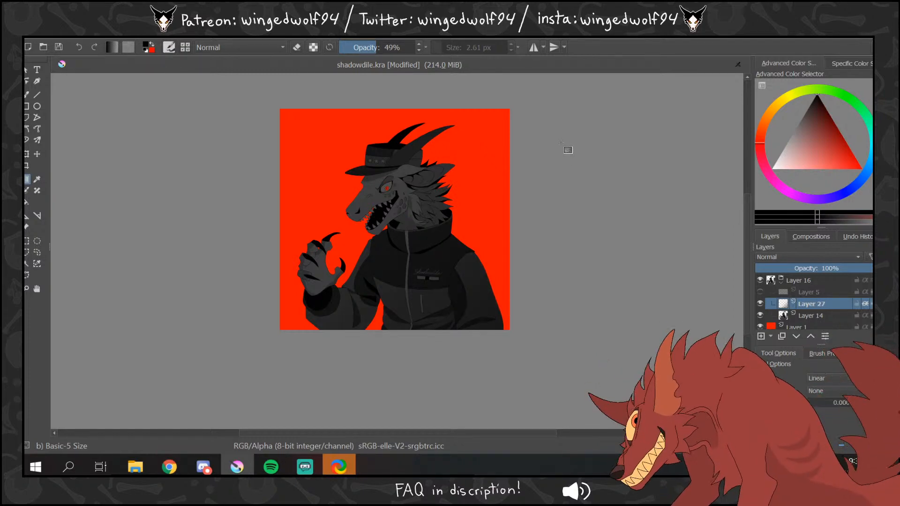
{"action": "key", "text": "ctrl+z"}
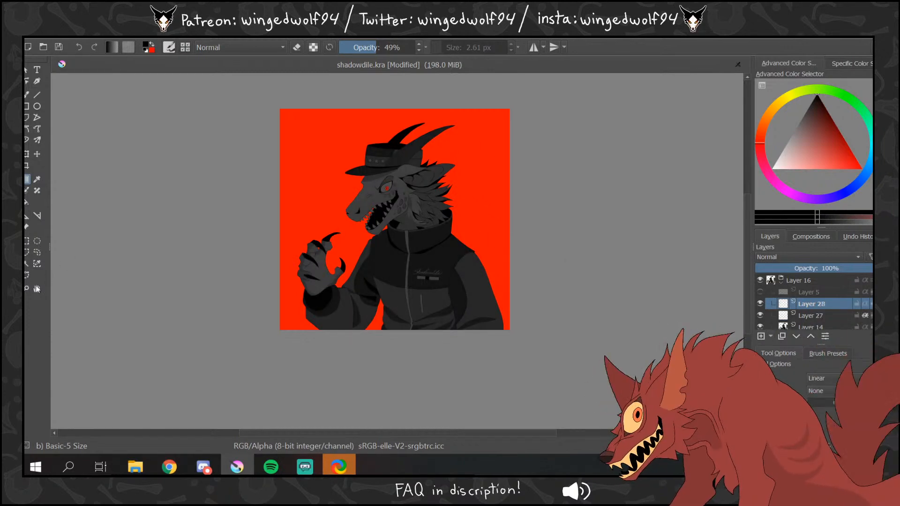
- Try to fill the raised hand on Layer 28 with the Fill tool
{"action": "left_click", "coordinate": [26, 288]}
{"action": "left_click_drag", "start_coordinate": [223, 150], "coordinate": [562, 375]}
{"action": "left_click", "coordinate": [27, 202]}
{"action": "left_click", "coordinate": [287, 253]}
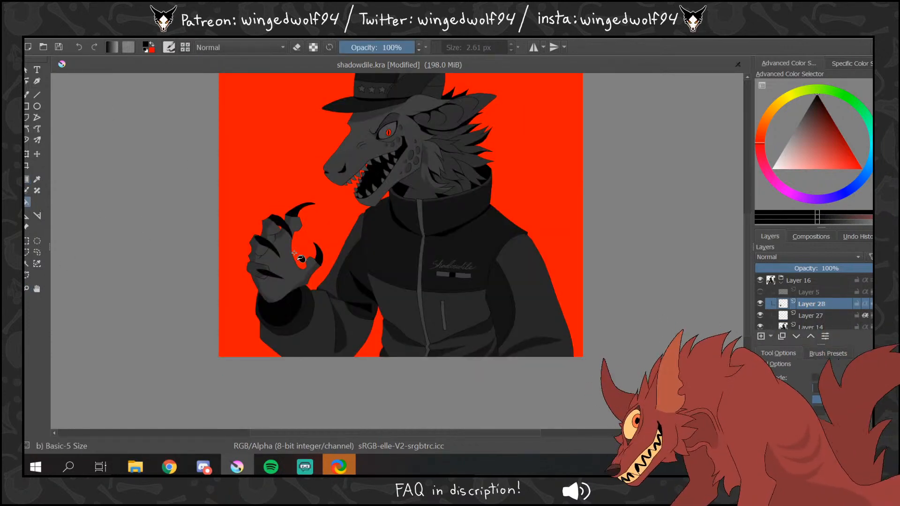
{"action": "key", "text": "ctrl+z"}
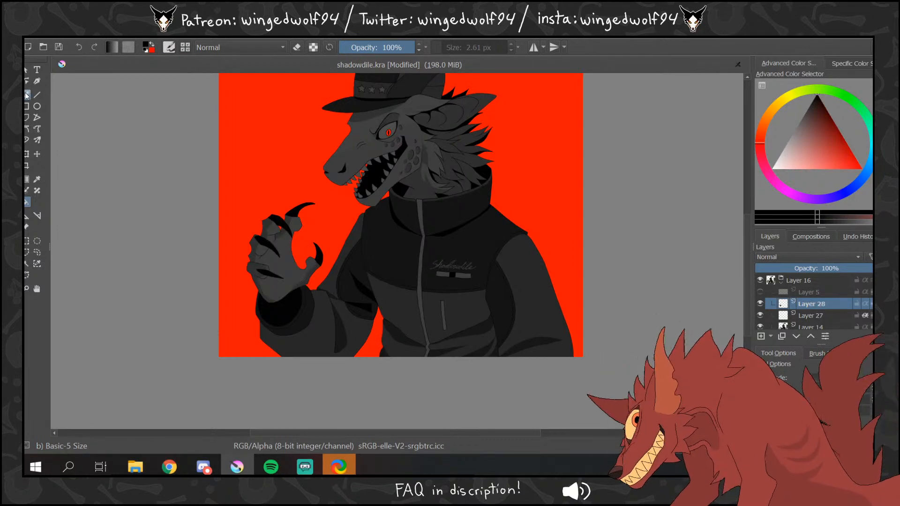
- Make Layer 28 inherit alpha at 22% opacity and brush black shading over the raised hand and arm, starting at 101.89 px
{"action": "left_click", "coordinate": [27, 95]}
{"action": "left_click_drag", "start_coordinate": [828, 272], "coordinate": [782, 268]}
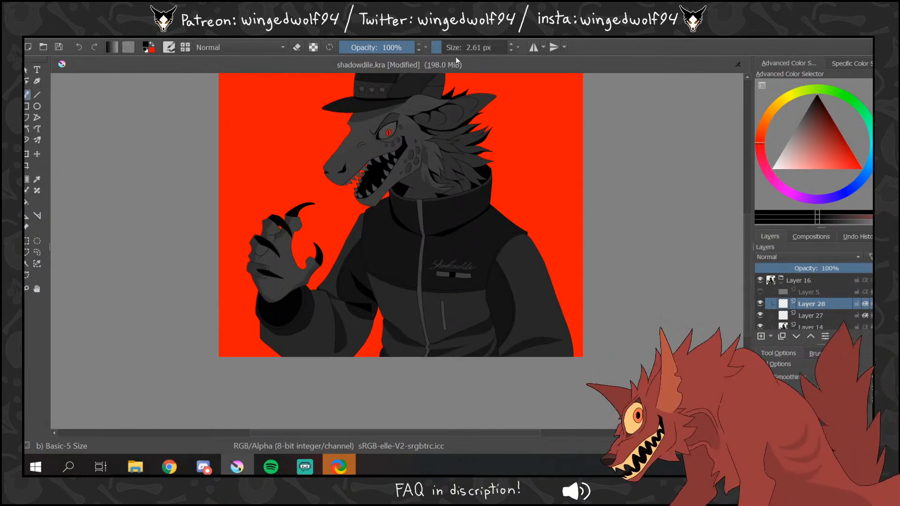
{"action": "left_click", "coordinate": [457, 46]}
{"action": "left_click", "coordinate": [466, 47]}
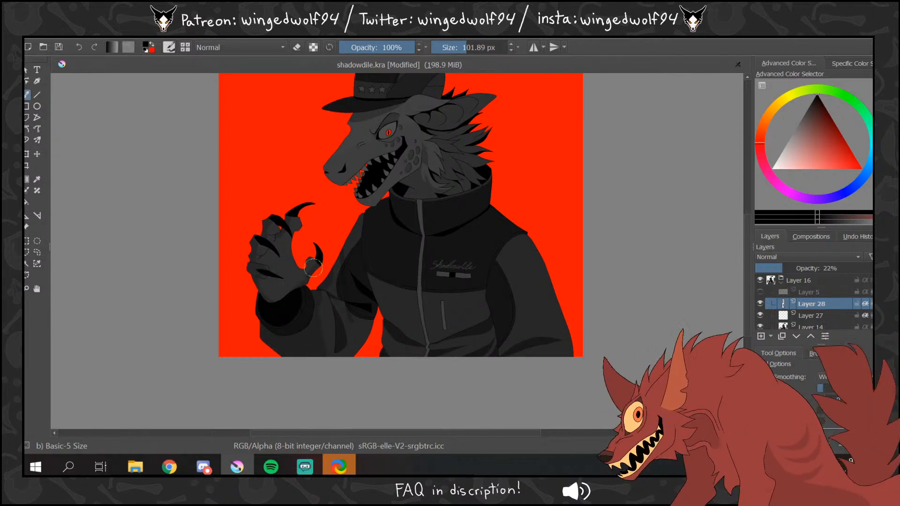
{"action": "mouse_move", "coordinate": [313, 268]}
{"action": "left_mouse_down"}
{"action": "mouse_move", "coordinate": [360, 354]}
{"action": "mouse_move", "coordinate": [352, 298]}
{"action": "left_mouse_up"}
{"action": "left_click", "coordinate": [457, 47]}
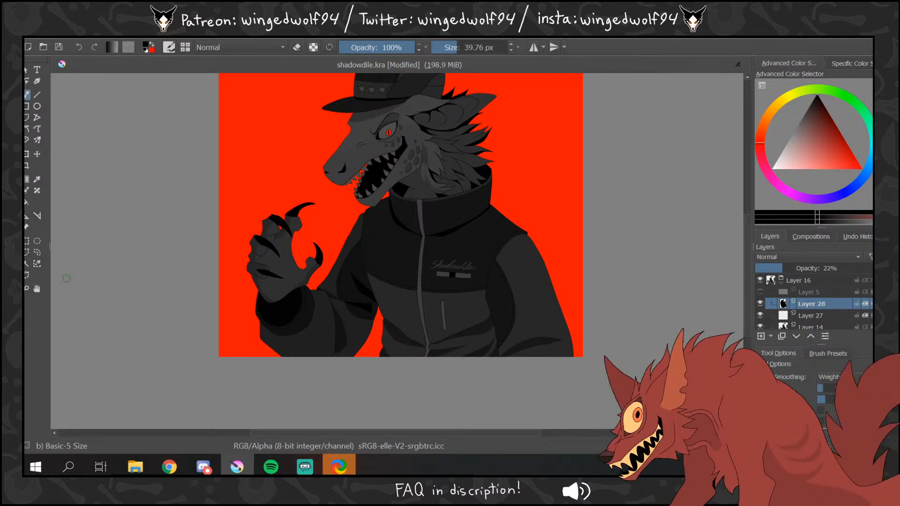
- Add Layer 29 with inherited alpha and lay a 49% black linear gradient from beyond the figure's lower right toward the neck
{"action": "left_click", "coordinate": [26, 288]}
{"action": "left_click", "coordinate": [277, 215], "text": "ctrl"}
{"action": "left_click", "coordinate": [27, 179]}
{"action": "left_click", "coordinate": [761, 336]}
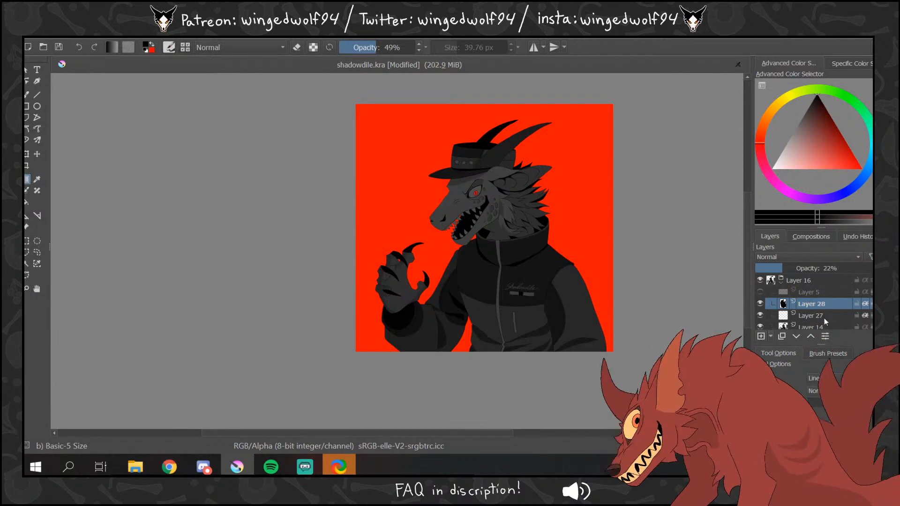
{"action": "left_click", "coordinate": [865, 303]}
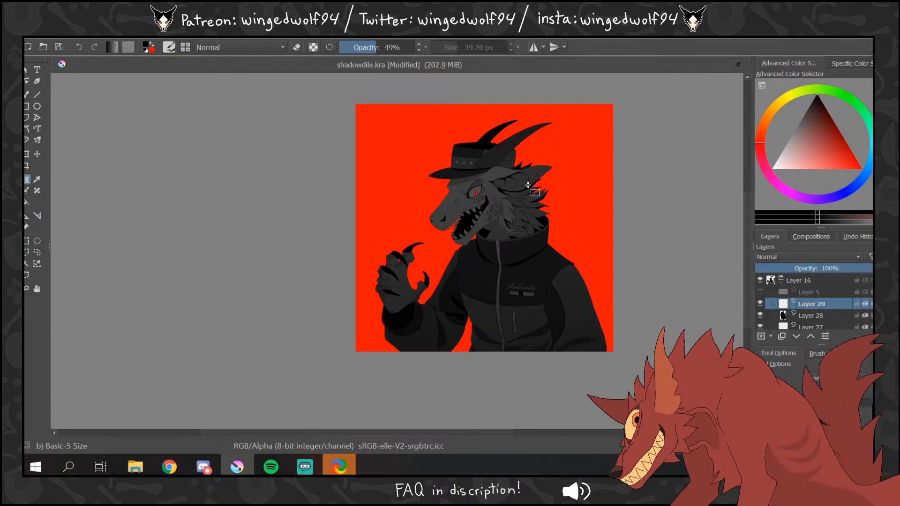
{"action": "key", "text": "ctrl+z"}
{"action": "left_click_drag", "start_coordinate": [666, 380], "coordinate": [547, 201]}
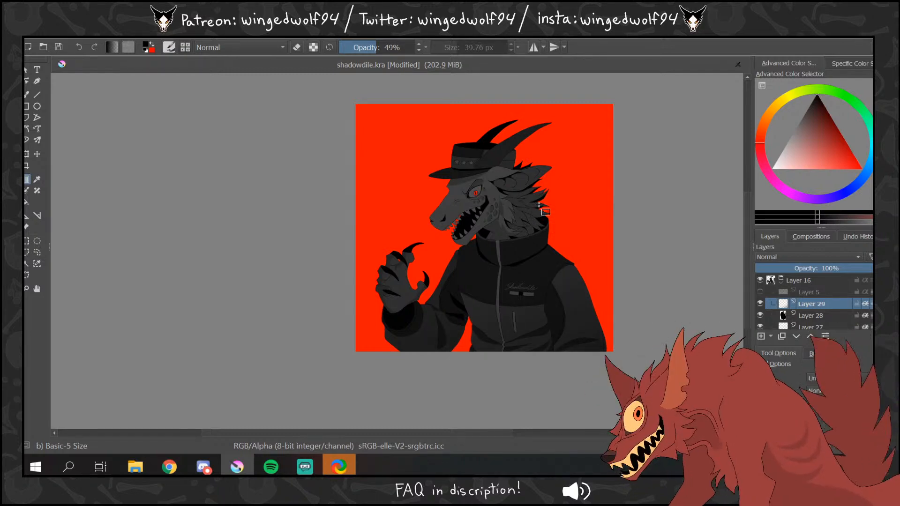
- Mirror the image horizontally to check the figure, add Layer 30 above Layer 29, and mirror the image back
{"action": "left_click", "coordinate": [96, 34]}
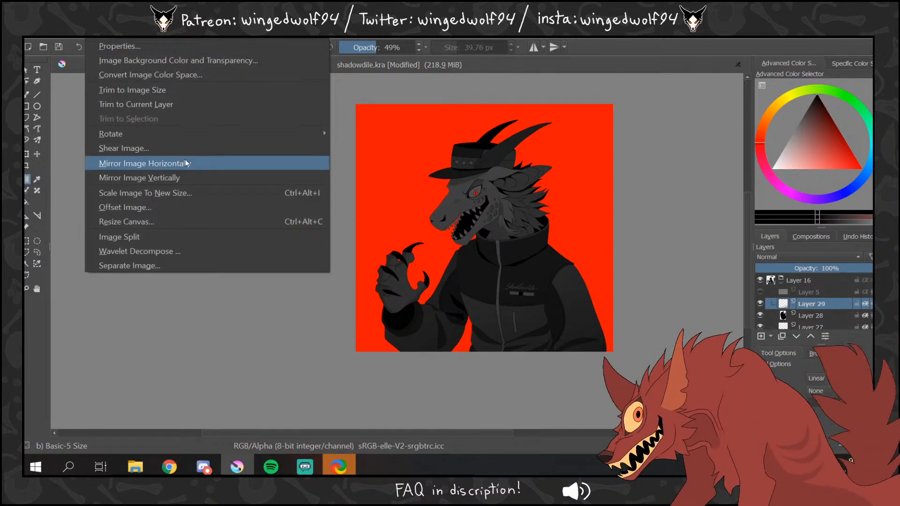
{"action": "left_click", "coordinate": [187, 163]}
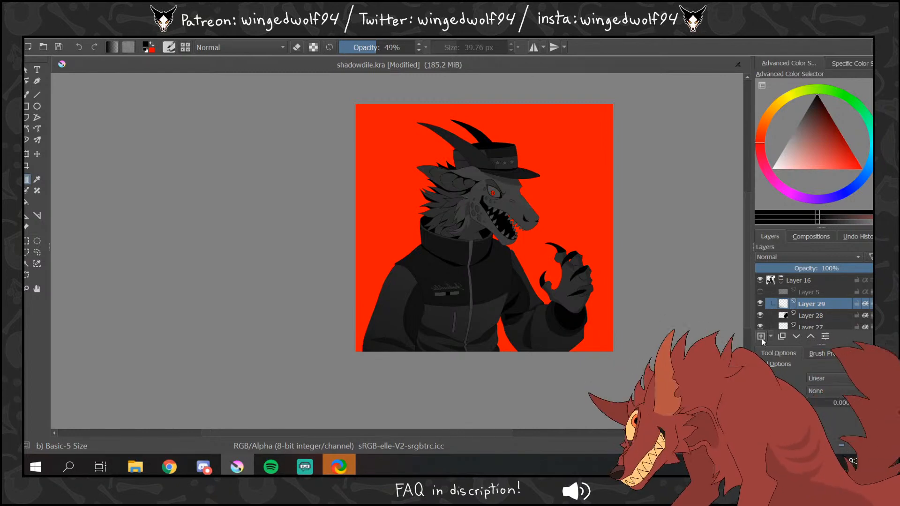
{"action": "left_click", "coordinate": [762, 337]}
{"action": "left_click", "coordinate": [97, 34]}
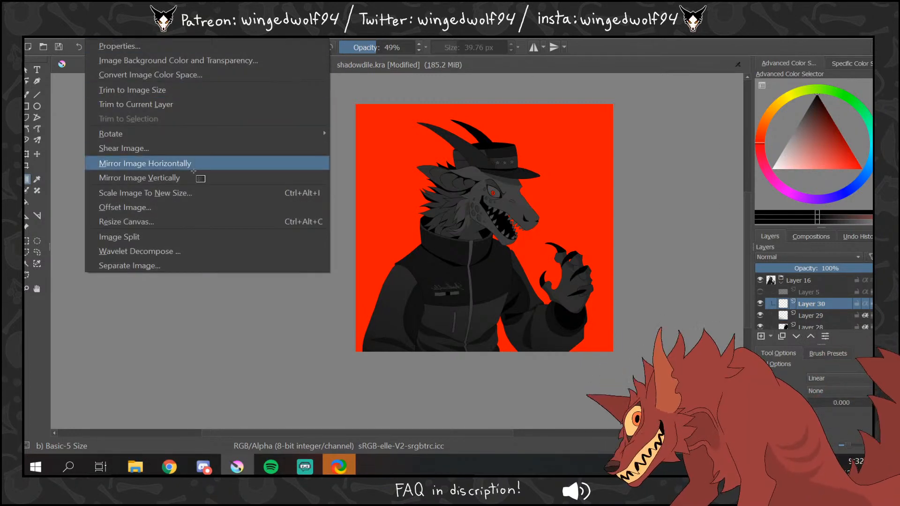
{"action": "left_click", "coordinate": [194, 165]}
- Give Layer 30 a 2 px inside Stroke layer style in black, with Multiply blending at 75% opacity
{"action": "left_click", "coordinate": [28, 288]}
{"action": "left_click_drag", "start_coordinate": [435, 139], "coordinate": [572, 210]}
{"action": "left_click", "coordinate": [29, 95]}
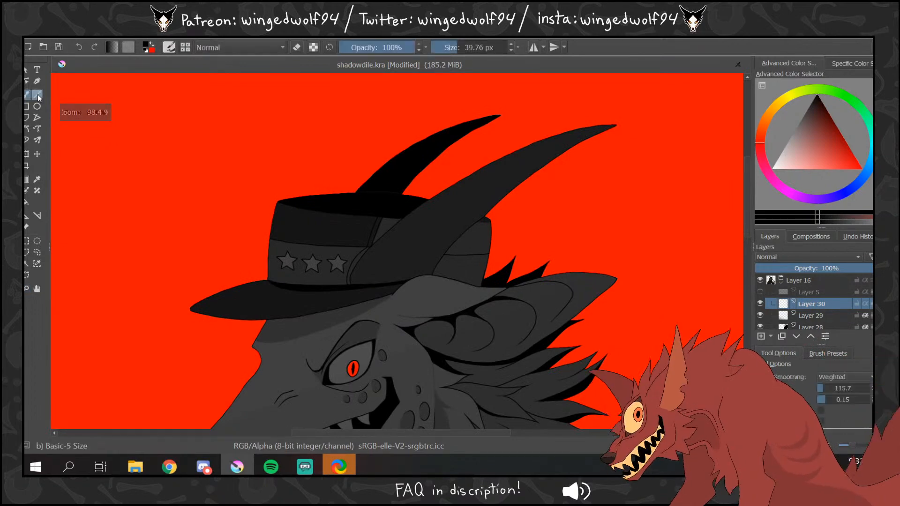
{"action": "left_click", "coordinate": [126, 35]}
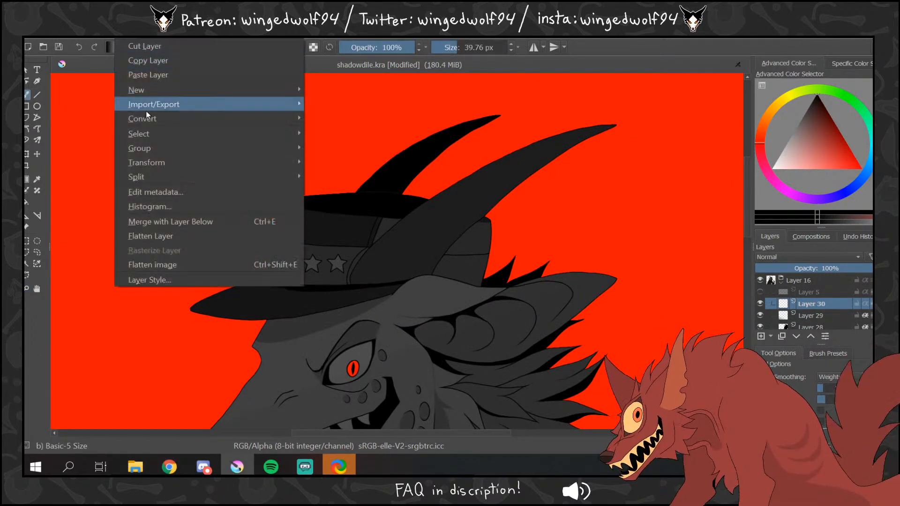
{"action": "left_click", "coordinate": [156, 277]}
{"action": "left_click", "coordinate": [318, 237]}
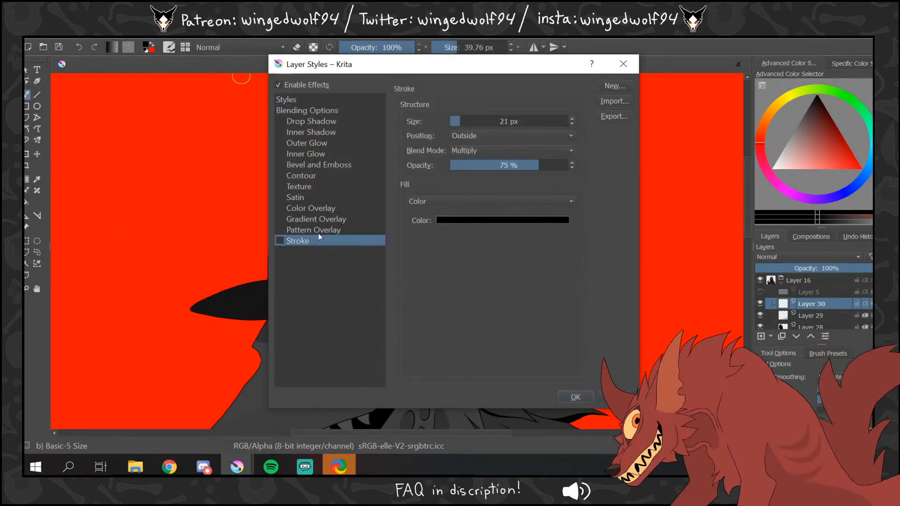
{"action": "left_click", "coordinate": [485, 136]}
{"action": "left_click", "coordinate": [484, 147]}
{"action": "left_click", "coordinate": [453, 120]}
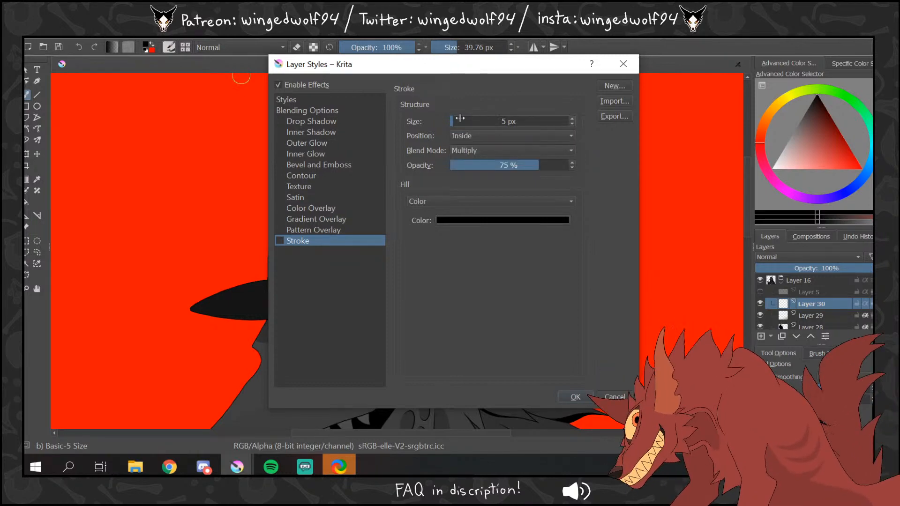
{"action": "left_click", "coordinate": [572, 124]}
{"action": "left_click", "coordinate": [572, 124]}
{"action": "left_click", "coordinate": [571, 125]}
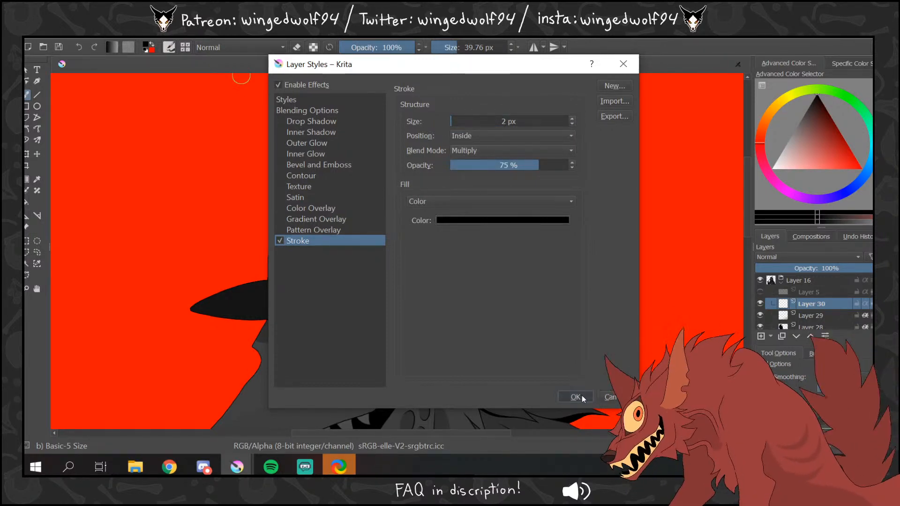
{"action": "key", "text": "Return"}
- Brush a grey letter M at 20.89 px over the hat band's stars and another on the jacket's blank chest side
{"action": "left_click", "coordinate": [358, 217], "text": "ctrl"}
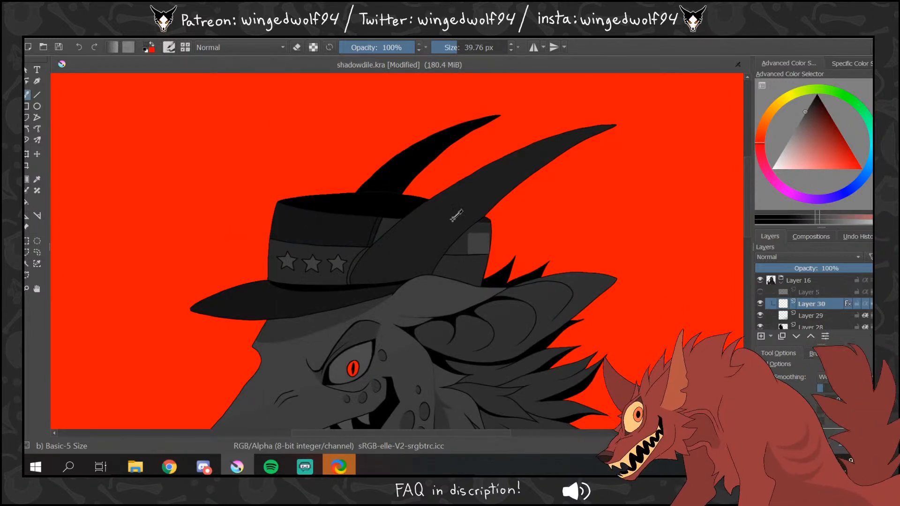
{"action": "left_click", "coordinate": [450, 48]}
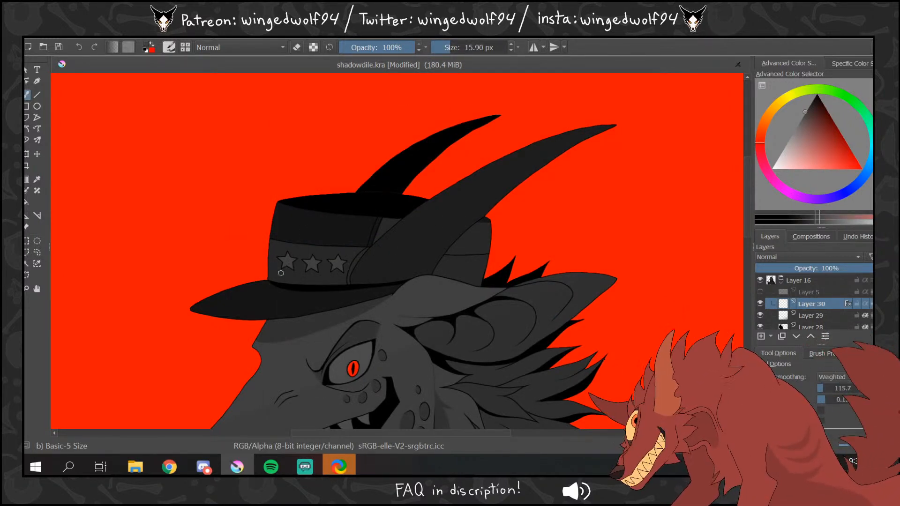
{"action": "mouse_move", "coordinate": [281, 273]}
{"action": "left_mouse_down"}
{"action": "mouse_move", "coordinate": [290, 231]}
{"action": "mouse_move", "coordinate": [301, 240]}
{"action": "mouse_move", "coordinate": [301, 272]}
{"action": "left_mouse_up"}
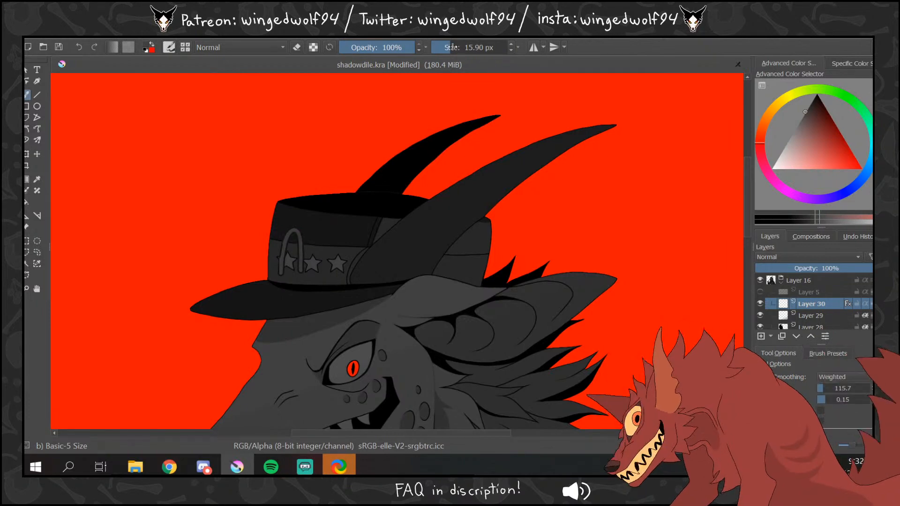
{"action": "key", "text": "ctrl+z"}
{"action": "left_click", "coordinate": [454, 47]}
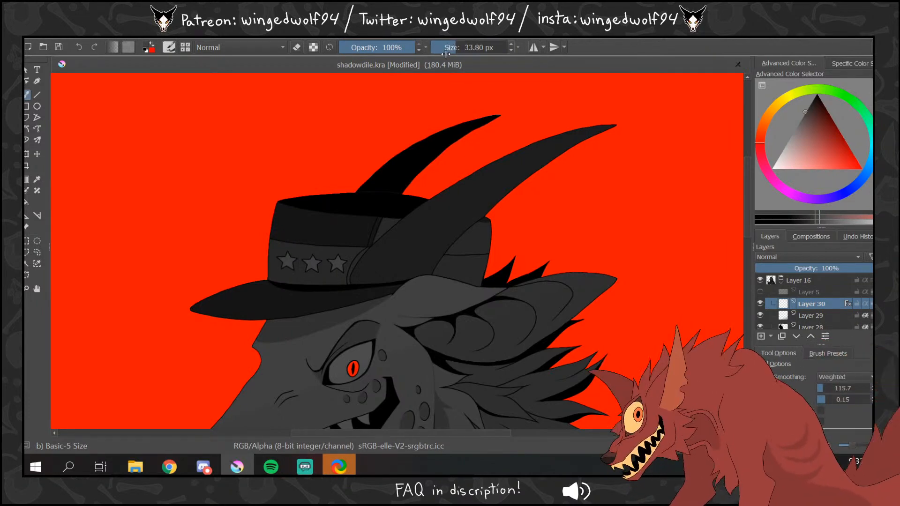
{"action": "left_click", "coordinate": [452, 47]}
{"action": "mouse_move", "coordinate": [281, 269]}
{"action": "left_mouse_down"}
{"action": "mouse_move", "coordinate": [283, 229]}
{"action": "mouse_move", "coordinate": [300, 237]}
{"action": "mouse_move", "coordinate": [297, 272]}
{"action": "mouse_move", "coordinate": [303, 237]}
{"action": "mouse_move", "coordinate": [320, 229]}
{"action": "mouse_move", "coordinate": [320, 270]}
{"action": "left_mouse_up"}
{"action": "left_click_drag", "start_coordinate": [748, 201], "coordinate": [749, 284]}
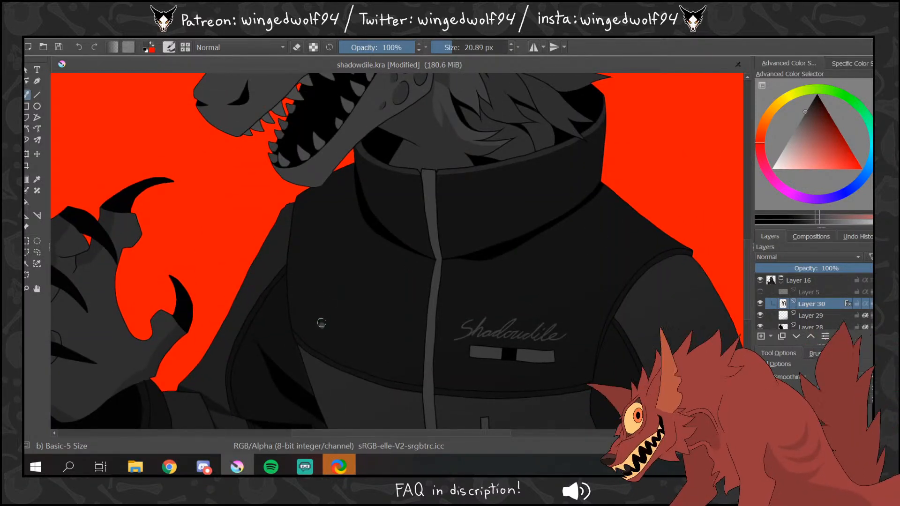
{"action": "mouse_move", "coordinate": [322, 327]}
{"action": "left_mouse_down"}
{"action": "mouse_move", "coordinate": [333, 280]}
{"action": "mouse_move", "coordinate": [347, 325]}
{"action": "mouse_move", "coordinate": [357, 286]}
{"action": "mouse_move", "coordinate": [368, 286]}
{"action": "mouse_move", "coordinate": [375, 341]}
{"action": "left_mouse_up"}
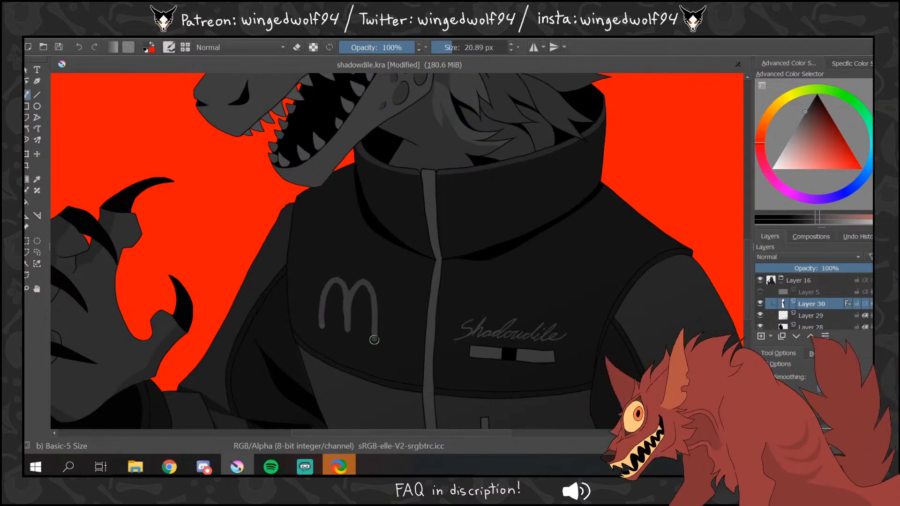
- Delete Layer 30 with the M emblems and add Layer 31 above Layer 29
{"action": "left_click", "coordinate": [29, 290]}
{"action": "right_click", "coordinate": [505, 209]}
{"action": "right_click", "coordinate": [505, 209]}
{"action": "right_click", "coordinate": [505, 211]}
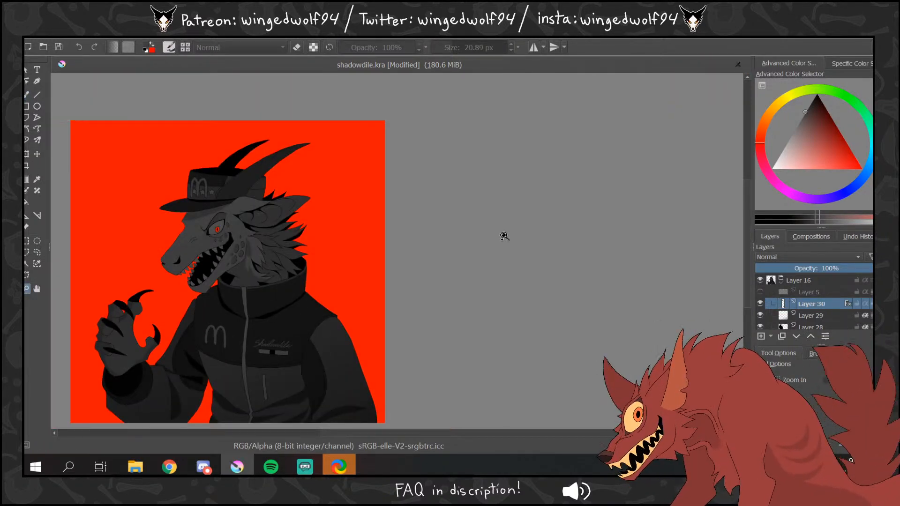
{"action": "left_click", "coordinate": [412, 433]}
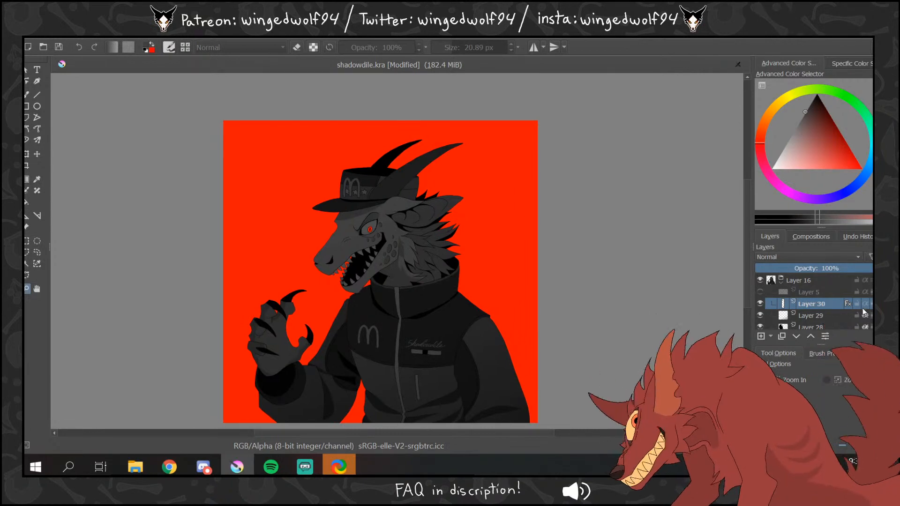
{"action": "left_click", "coordinate": [872, 337]}
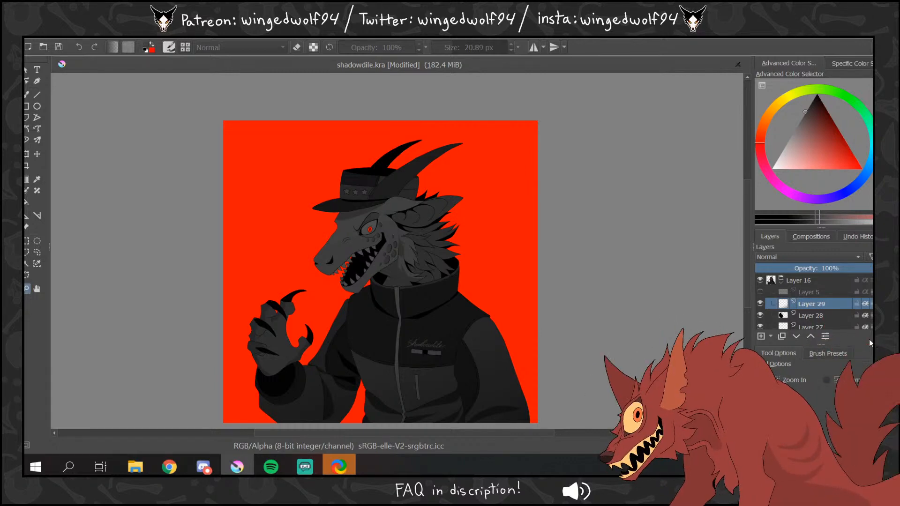
{"action": "left_click", "coordinate": [761, 337]}
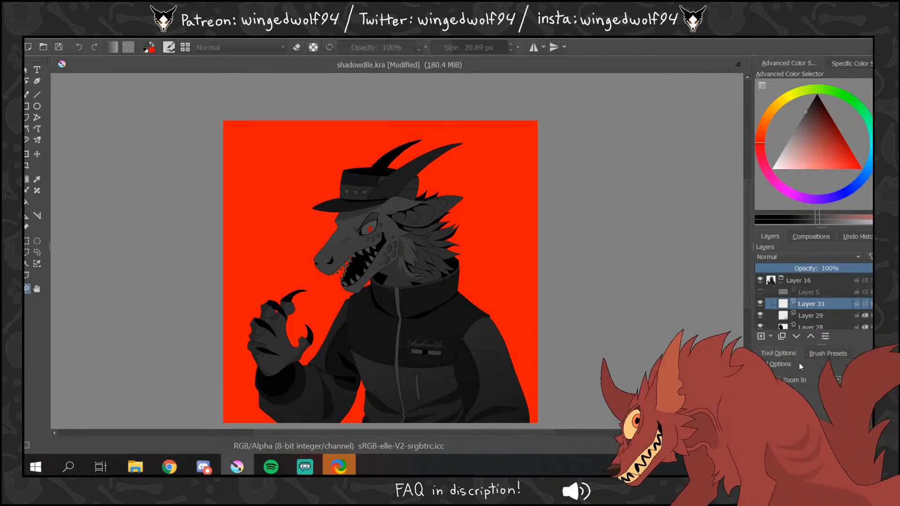
- Sample a dark grey from the figure's neck area and set the brush size to 3.77 px for fine lettering
{"action": "key", "text": "b"}
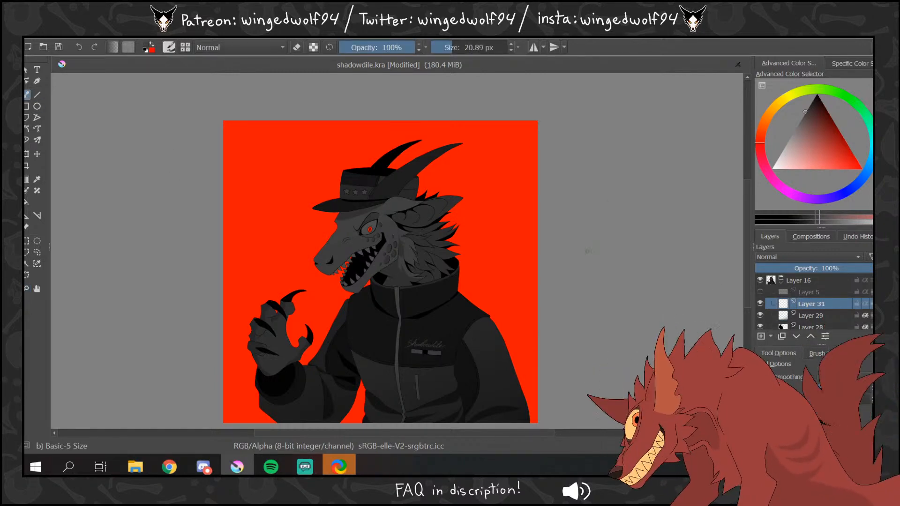
{"action": "left_click", "coordinate": [397, 273], "text": "ctrl"}
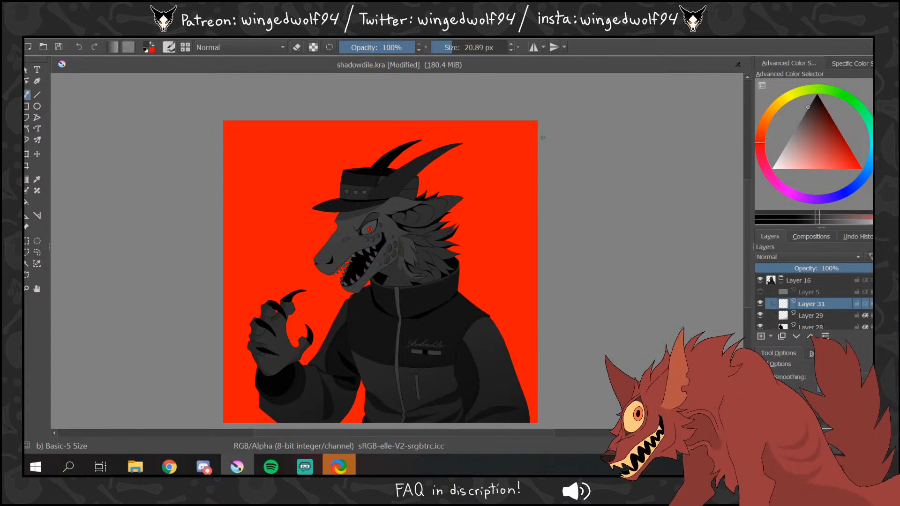
{"action": "left_click", "coordinate": [27, 289]}
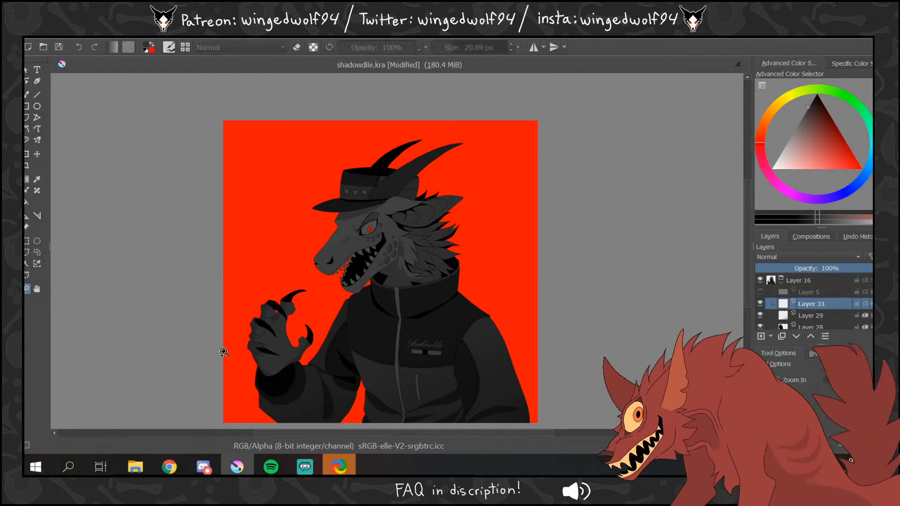
{"action": "left_click_drag", "start_coordinate": [320, 375], "coordinate": [406, 412]}
{"action": "key", "text": "b"}
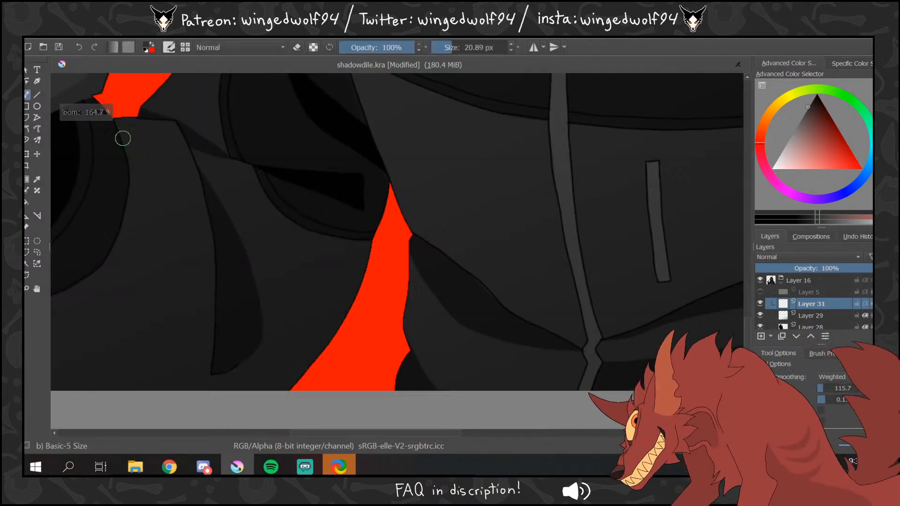
{"action": "left_click", "coordinate": [443, 47]}
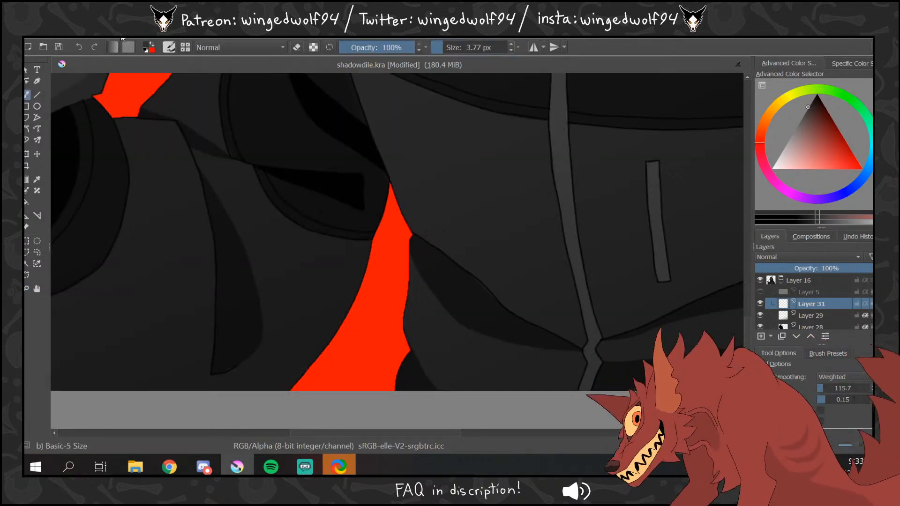
- Give Layer 31 a 1 px outside Stroke layer style in black with Multiply blending
{"action": "left_click", "coordinate": [125, 38]}
{"action": "left_click", "coordinate": [157, 282]}
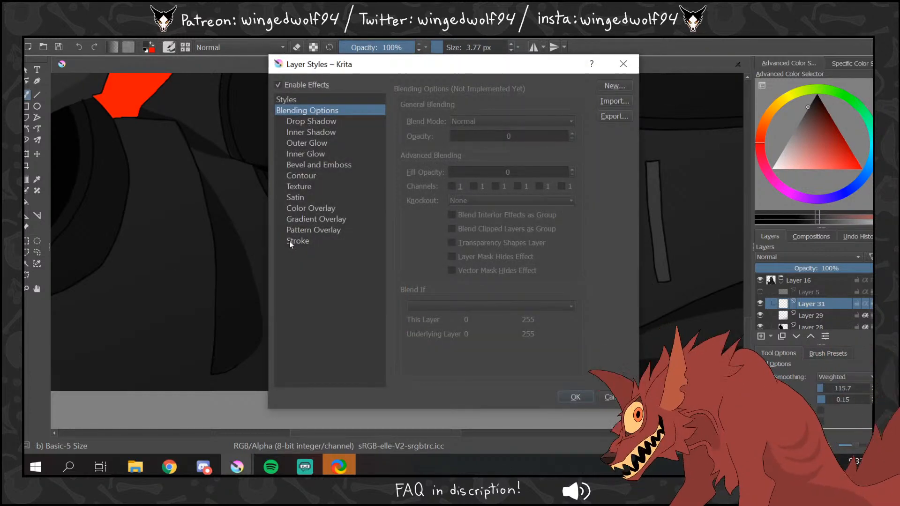
{"action": "left_click", "coordinate": [297, 241]}
{"action": "left_click", "coordinate": [572, 118]}
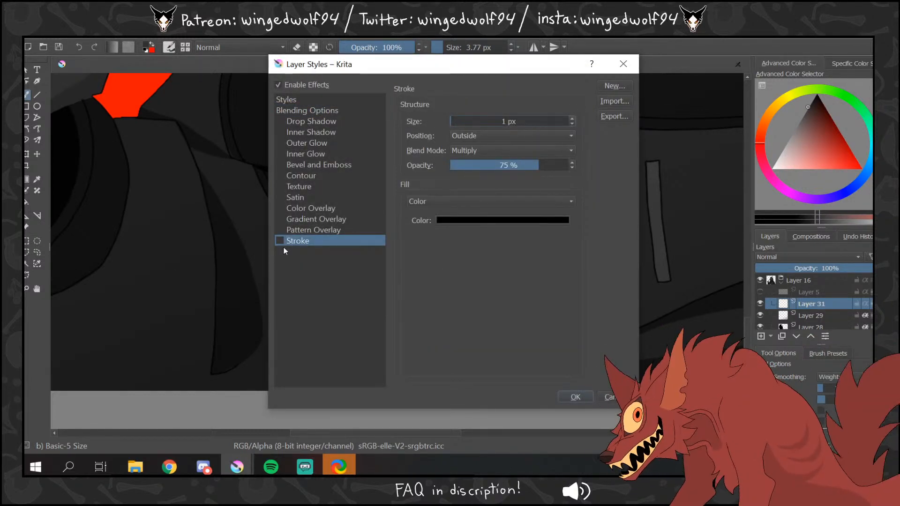
{"action": "left_click", "coordinate": [506, 137]}
{"action": "left_click", "coordinate": [505, 136]}
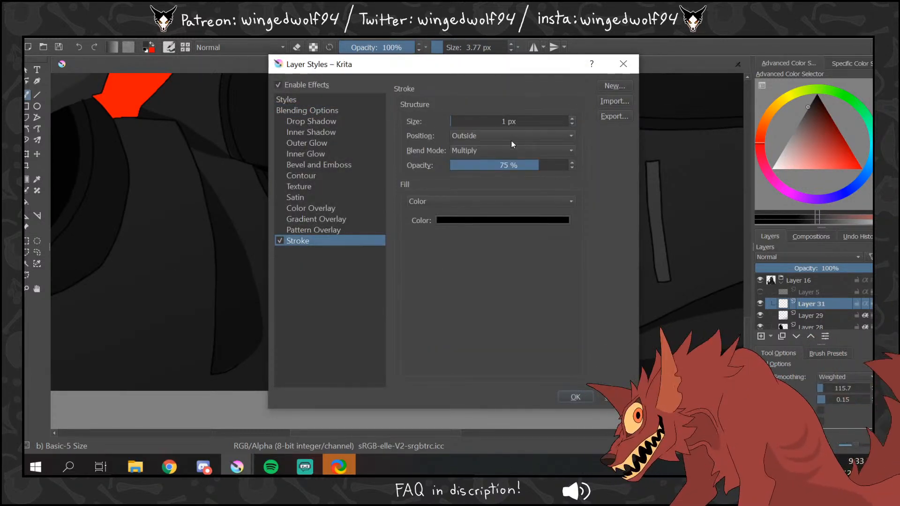
{"action": "left_click", "coordinate": [575, 397]}
- Try to handwrite the signature in the red gap between the sleeve and the jacket, and undo the letters
{"action": "mouse_move", "coordinate": [312, 386]}
{"action": "left_mouse_down"}
{"action": "mouse_move", "coordinate": [320, 365]}
{"action": "mouse_move", "coordinate": [337, 367]}
{"action": "mouse_move", "coordinate": [354, 353]}
{"action": "left_mouse_up"}
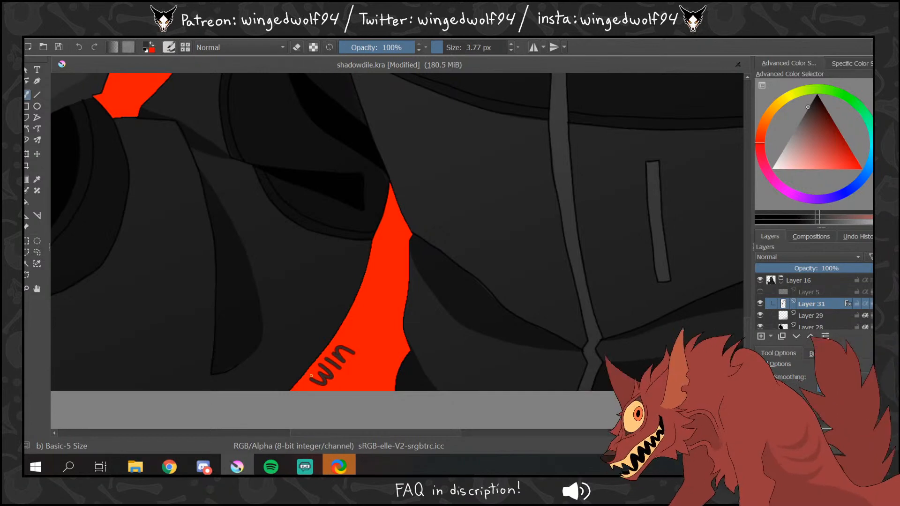
{"action": "key", "text": "ctrl+z"}
{"action": "key", "text": "ctrl+z"}
{"action": "key", "text": "ctrl+z"}
{"action": "key", "text": "ctrl+z"}
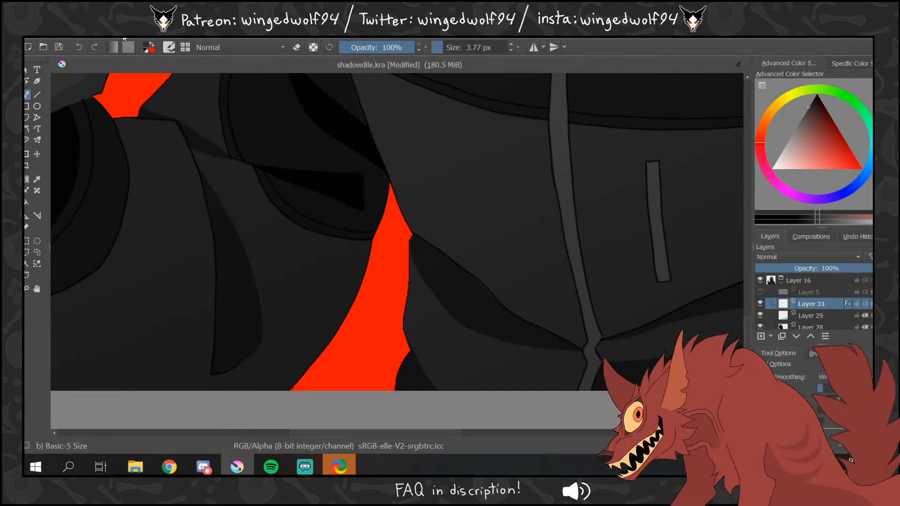
- Raise the opacity of Layer 31's Stroke layer style to its maximum
{"action": "left_click", "coordinate": [125, 39]}
{"action": "left_click", "coordinate": [173, 274]}
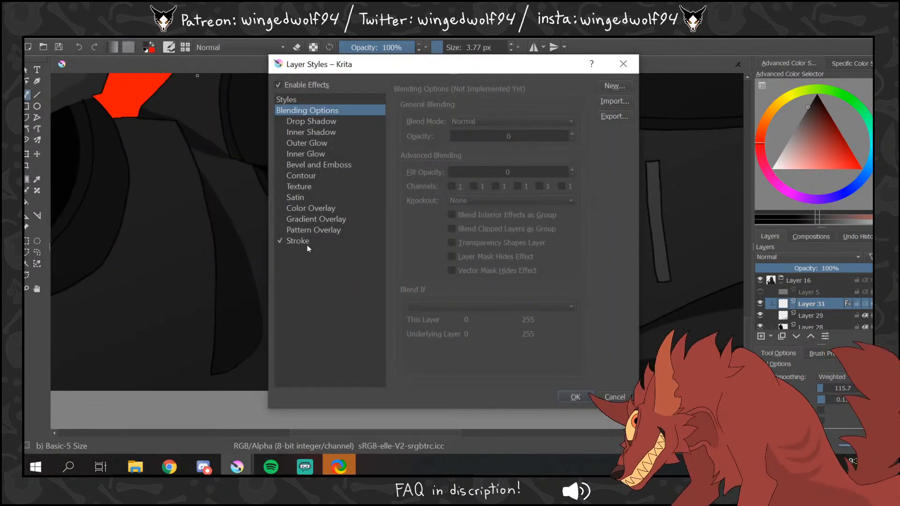
{"action": "left_click", "coordinate": [305, 241]}
{"action": "left_click", "coordinate": [511, 150]}
{"action": "left_click", "coordinate": [548, 175]}
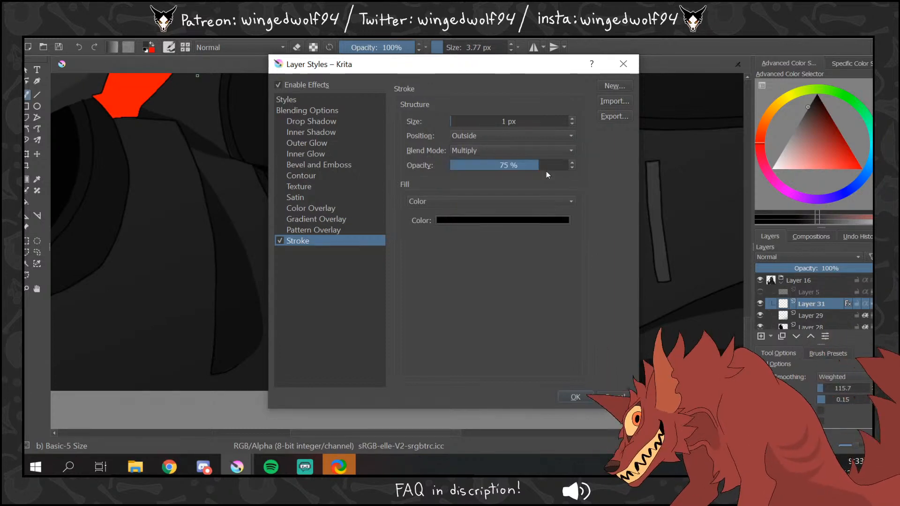
{"action": "left_click_drag", "start_coordinate": [545, 167], "coordinate": [623, 164]}
{"action": "left_click", "coordinate": [575, 397]}
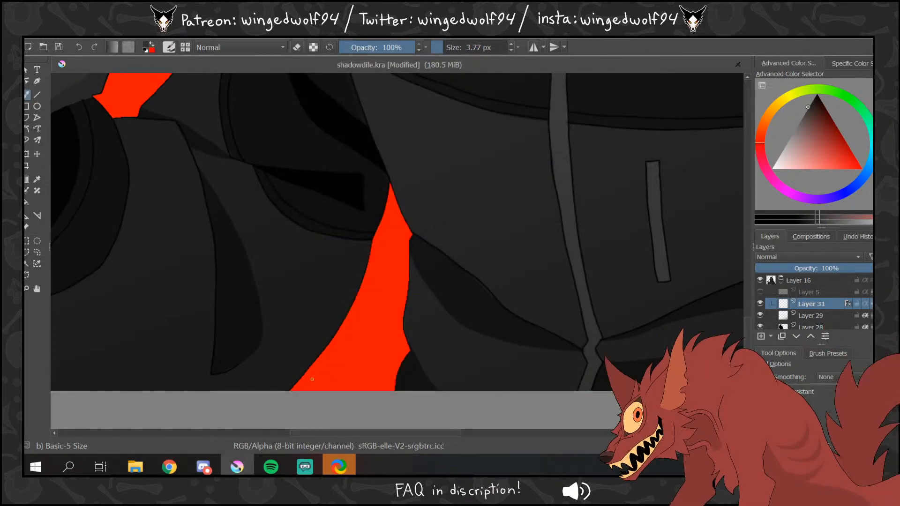
- Handwrite the artist's signature at 3.77 px without brush smoothing, along the sleeve edge in the red gap beside the jacket
{"action": "mouse_move", "coordinate": [312, 380]}
{"action": "left_mouse_down"}
{"action": "mouse_move", "coordinate": [324, 382]}
{"action": "mouse_move", "coordinate": [348, 350]}
{"action": "mouse_move", "coordinate": [360, 347]}
{"action": "mouse_move", "coordinate": [367, 363]}
{"action": "mouse_move", "coordinate": [361, 336]}
{"action": "mouse_move", "coordinate": [390, 275]}
{"action": "mouse_move", "coordinate": [375, 257]}
{"action": "mouse_move", "coordinate": [394, 247]}
{"action": "mouse_move", "coordinate": [382, 241]}
{"action": "left_mouse_up"}
{"action": "left_click_drag", "start_coordinate": [396, 237], "coordinate": [404, 249]}
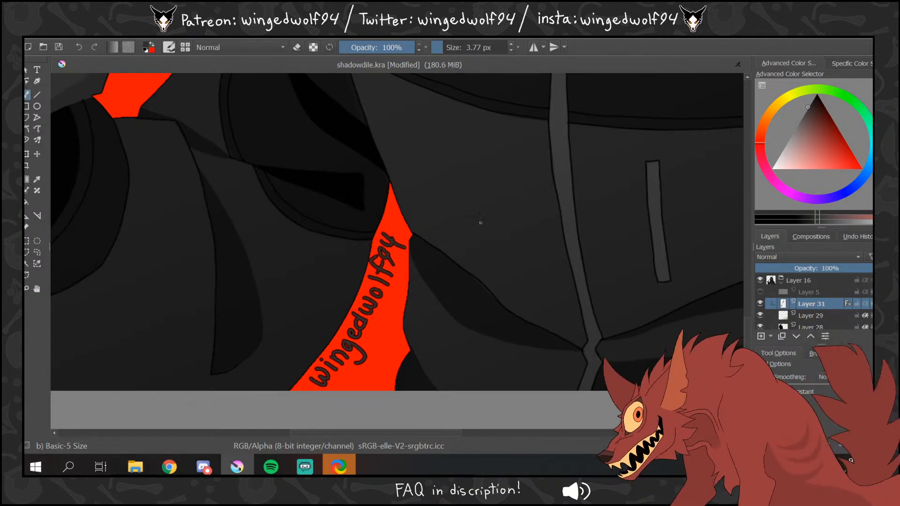
{"action": "left_click", "coordinate": [28, 289]}
{"action": "left_click", "coordinate": [404, 222], "text": "ctrl"}
{"action": "left_click", "coordinate": [415, 214], "text": "ctrl"}
{"action": "left_click", "coordinate": [425, 204], "text": "ctrl"}
{"action": "left_click", "coordinate": [434, 202], "text": "ctrl"}
{"action": "left_click", "coordinate": [448, 200], "text": "ctrl"}
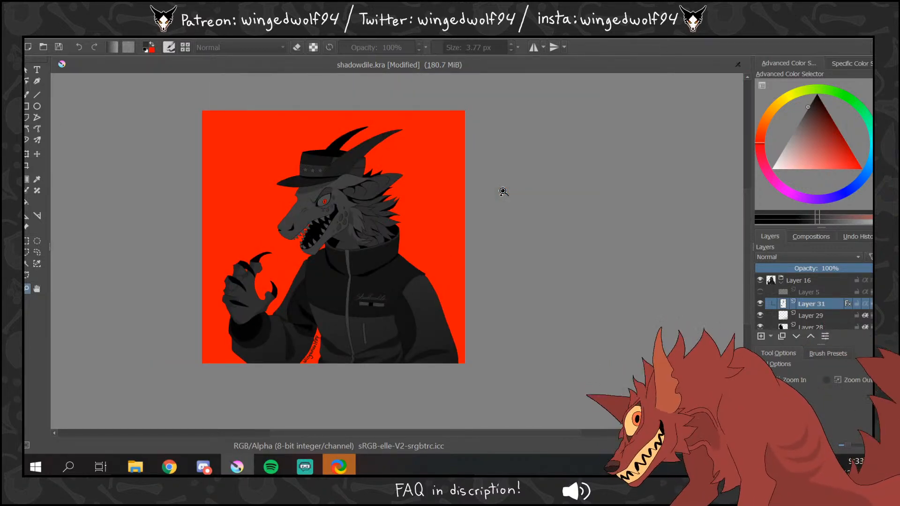
- Mirror the image horizontally to check the signed figure, and mirror it back
{"action": "left_click_drag", "start_coordinate": [747, 214], "coordinate": [748, 210]}
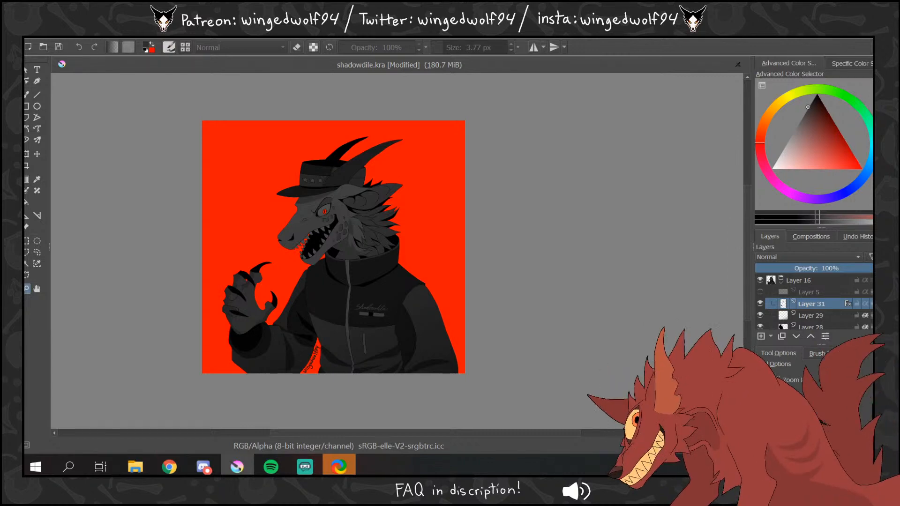
{"action": "left_click", "coordinate": [96, 33]}
{"action": "left_click", "coordinate": [189, 163]}
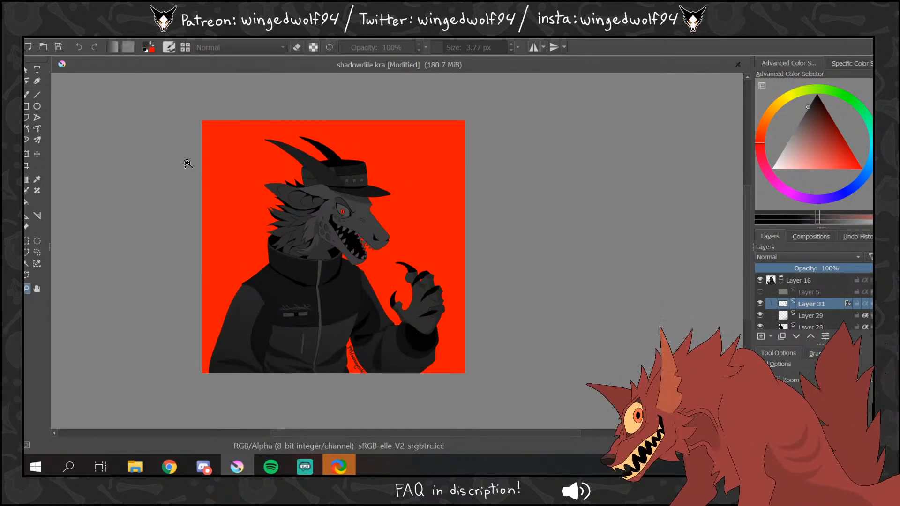
{"action": "left_click", "coordinate": [101, 38]}
{"action": "left_click", "coordinate": [195, 162]}
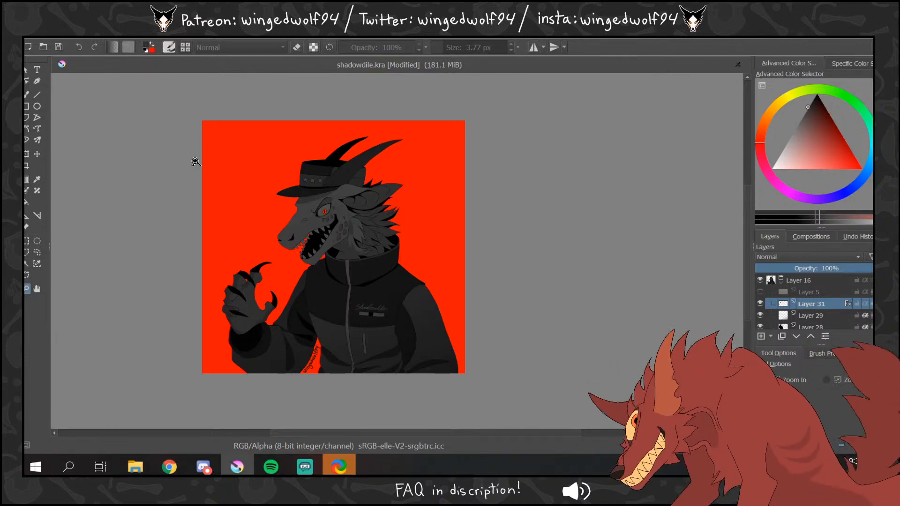
- Save the illustration with its red background as the PNG image "shadowdile bg.png" in the My Art folder
{"action": "key", "text": "ctrl+r"}
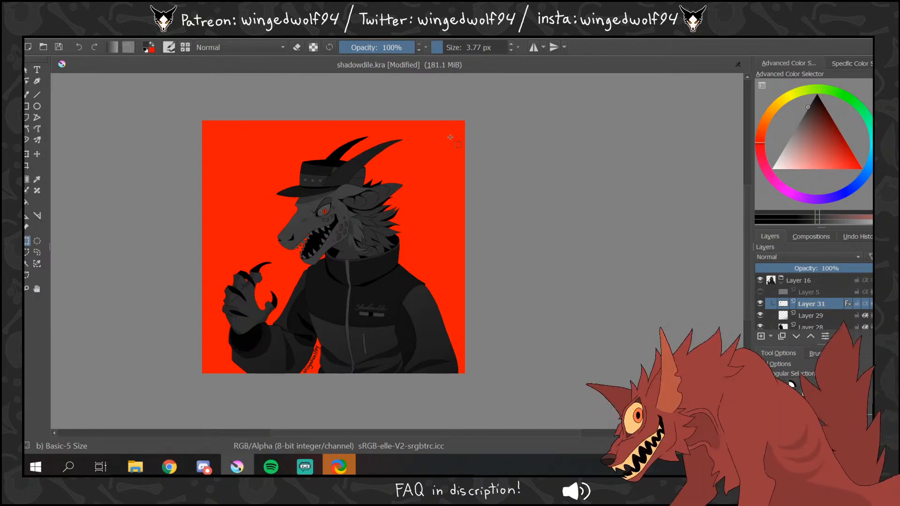
{"action": "left_click", "coordinate": [34, 32]}
{"action": "left_click", "coordinate": [57, 104]}
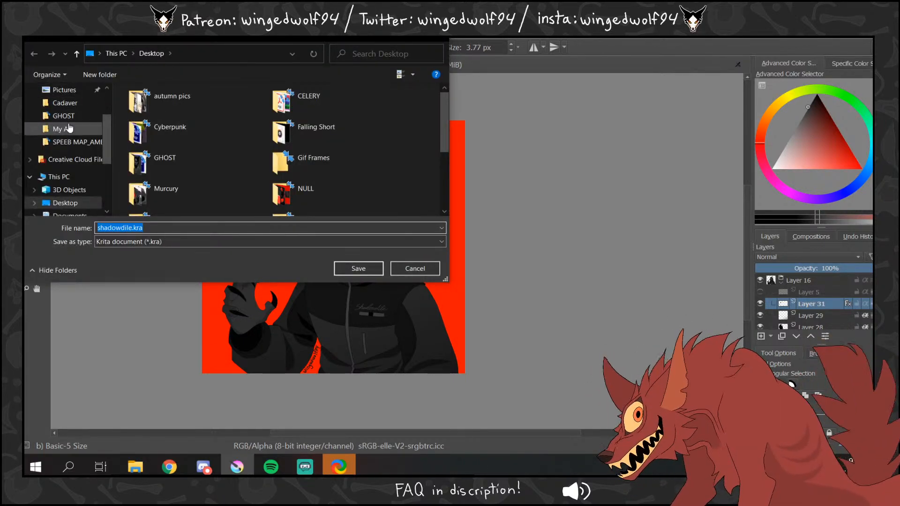
{"action": "left_click", "coordinate": [62, 129]}
{"action": "left_click", "coordinate": [157, 242]}
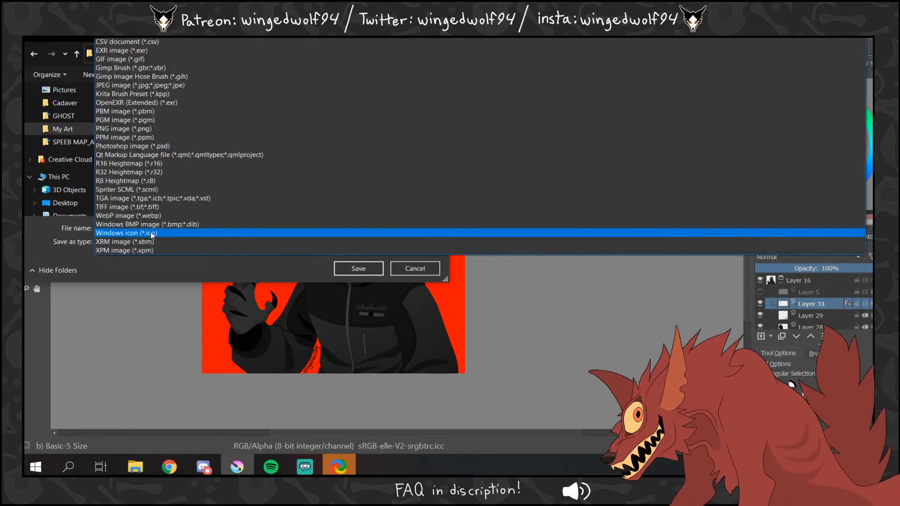
{"action": "left_click", "coordinate": [117, 129]}
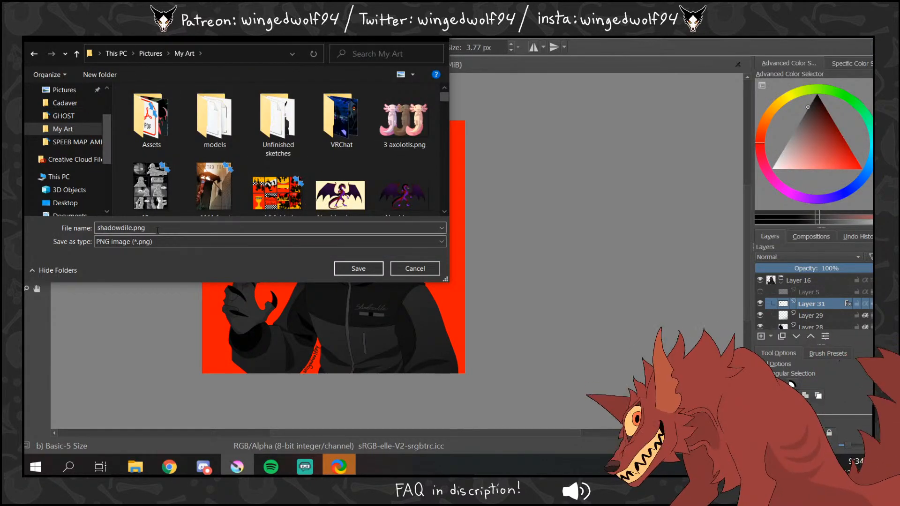
{"action": "double_click", "coordinate": [132, 229]}
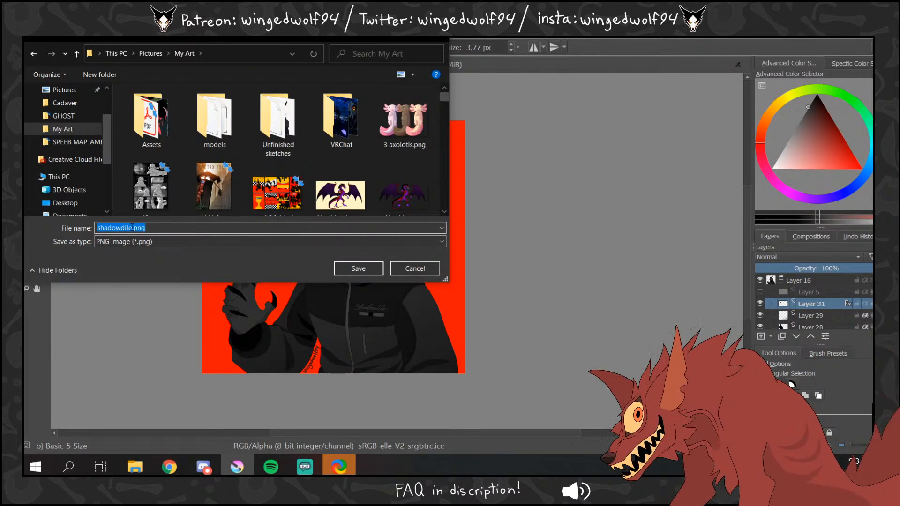
{"action": "left_click", "coordinate": [133, 228]}
{"action": "type", "text": "bg"}
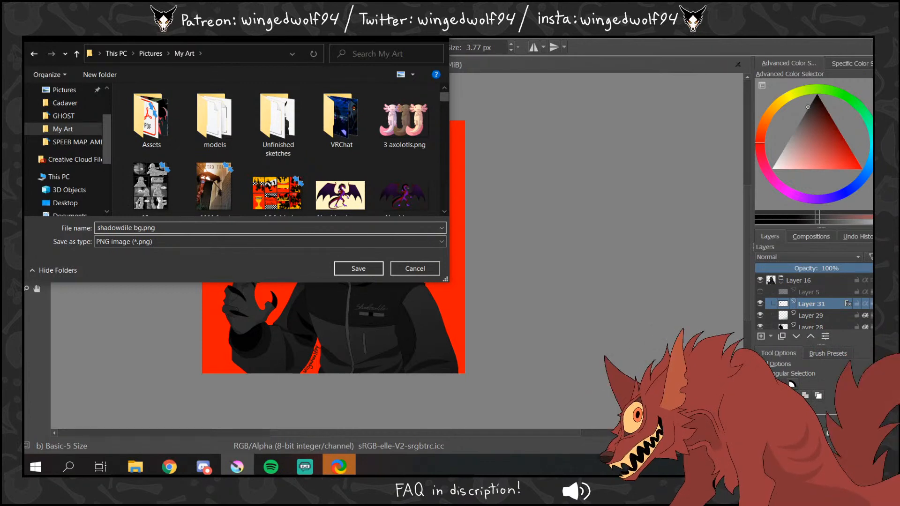
{"action": "left_click", "coordinate": [357, 268]}
{"action": "left_click", "coordinate": [627, 407]}
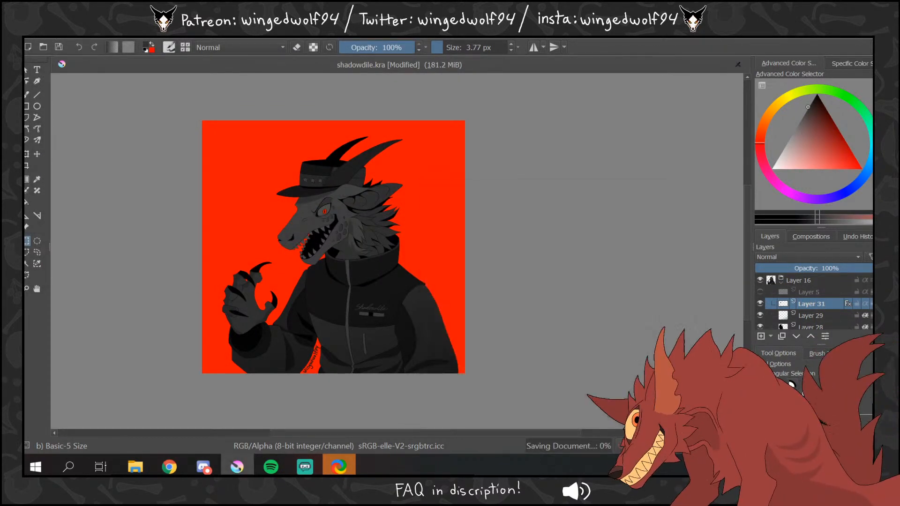
- Hide the signature on Layer 31 and the red background on Layer 1
{"action": "left_click", "coordinate": [760, 304]}
{"action": "scroll", "coordinate": [761, 306], "scroll_direction": "down", "scroll_amount": 2}
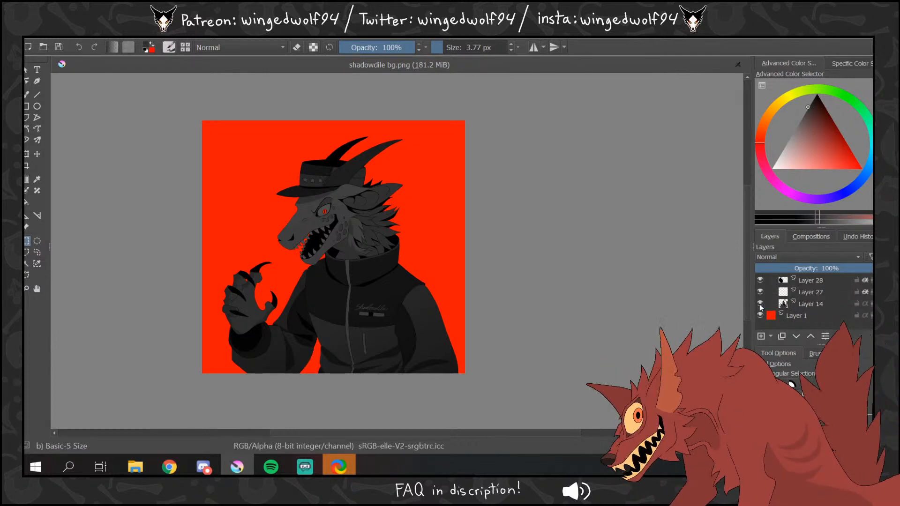
{"action": "left_click", "coordinate": [760, 316]}
- Save the background-free version as the PNG image "shadowdile transp.png" in the My Art folder
{"action": "left_click", "coordinate": [32, 40]}
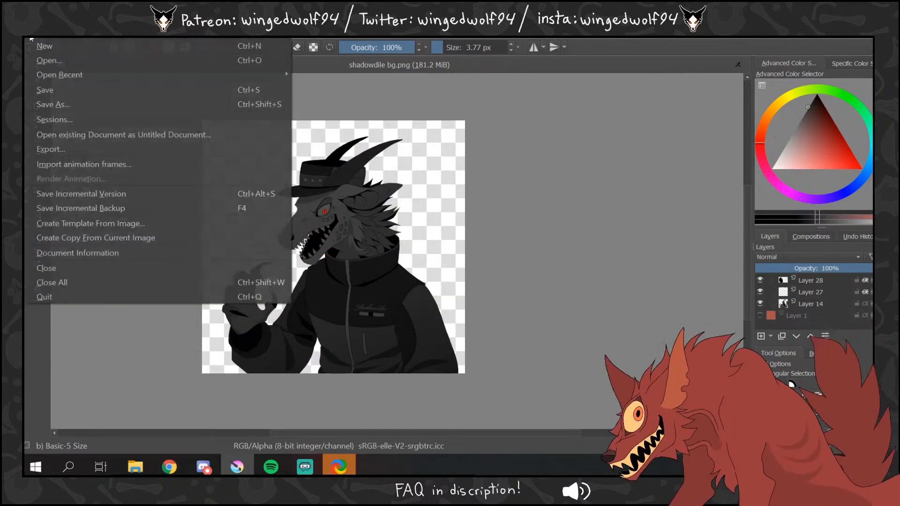
{"action": "left_click", "coordinate": [62, 104]}
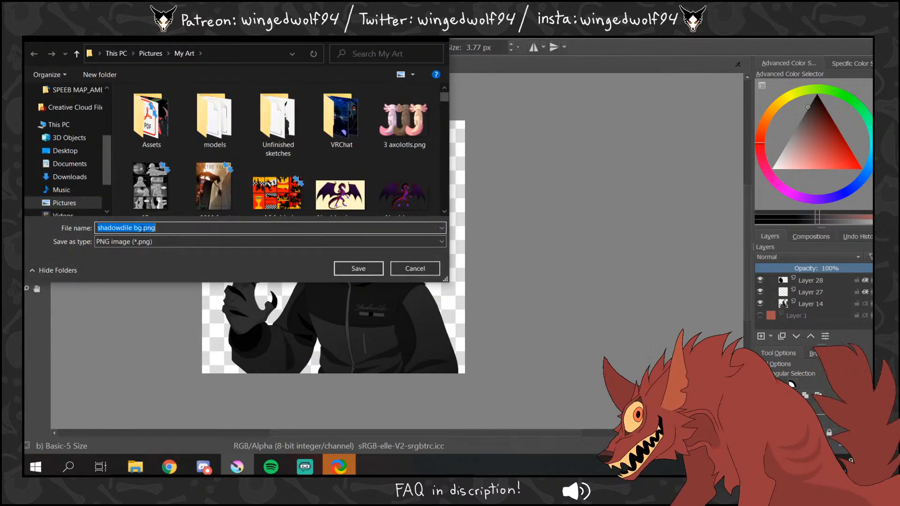
{"action": "left_click", "coordinate": [141, 228]}
{"action": "key", "text": "BackSpace"}
{"action": "key", "text": "BackSpace"}
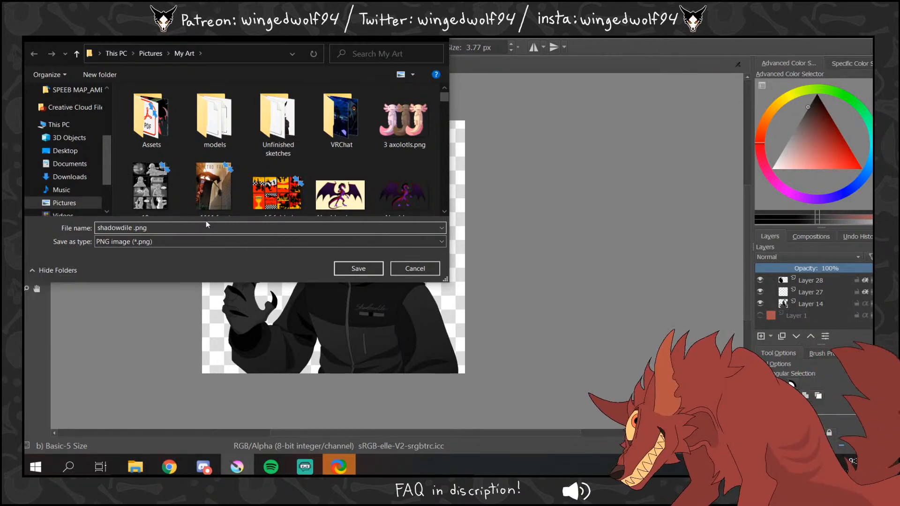
{"action": "type", "text": "ransp"}
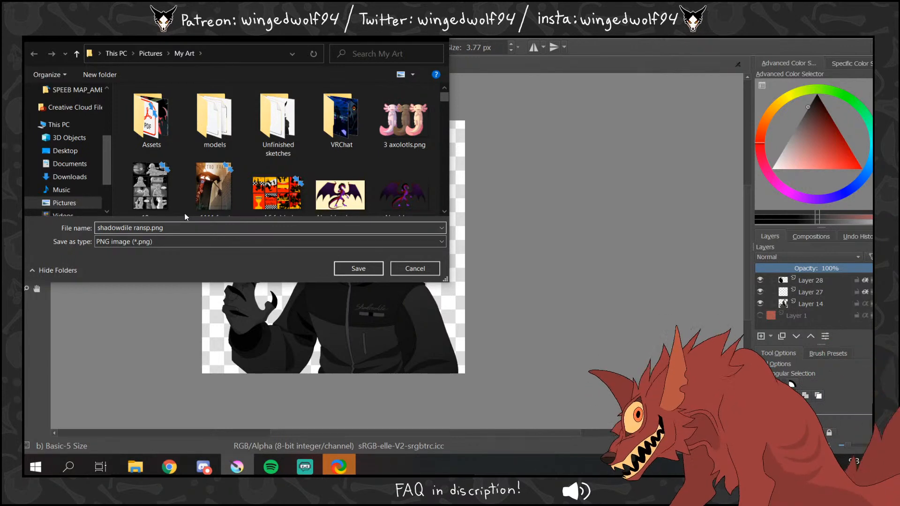
{"action": "key", "text": "BackSpace"}
{"action": "key", "text": "BackSpace"}
{"action": "key", "text": "BackSpace"}
{"action": "key", "text": "BackSpace"}
{"action": "key", "text": "BackSpace"}
{"action": "type", "text": "transp"}
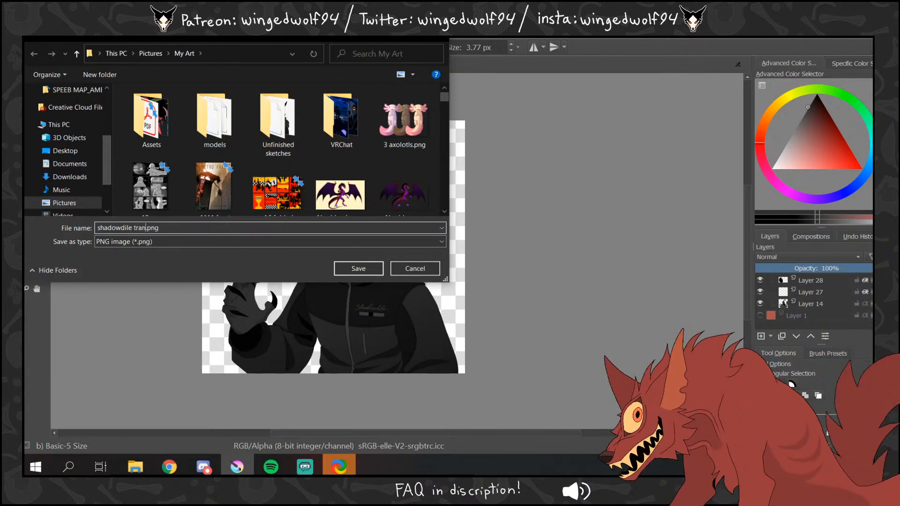
{"action": "left_click", "coordinate": [352, 265]}
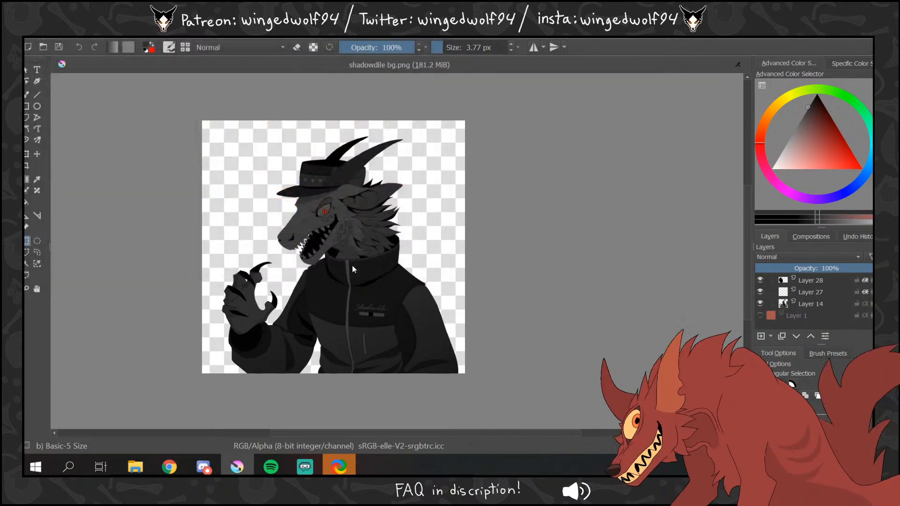
{"action": "key", "text": "Return"}
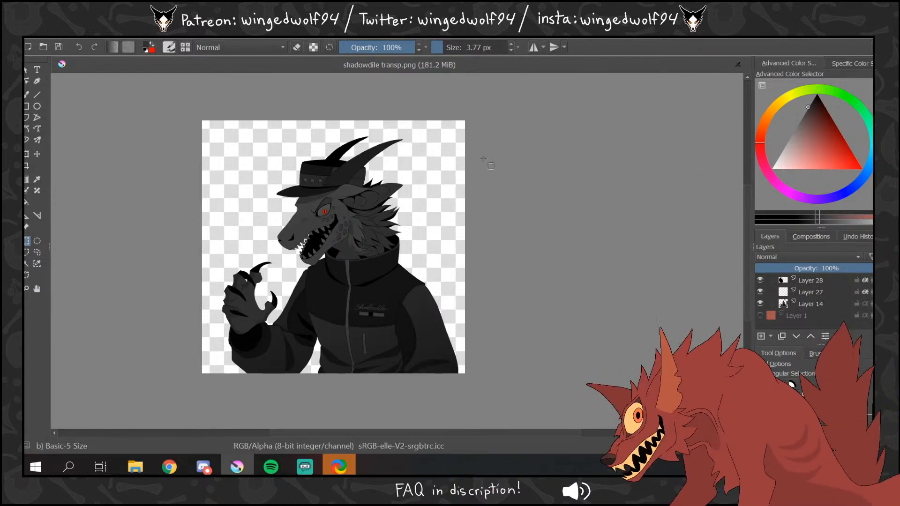
- Close the illustration and create a new blank document
{"action": "left_click", "coordinate": [738, 65]}
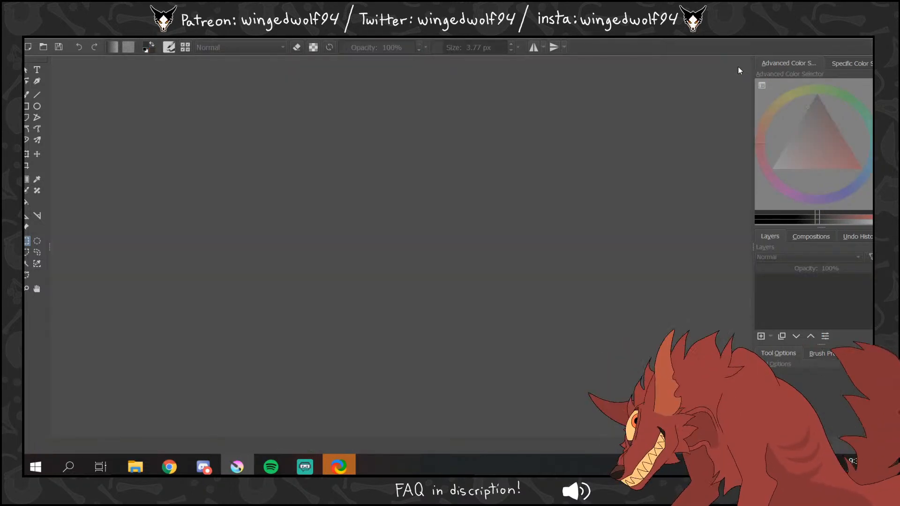
{"action": "left_click", "coordinate": [33, 38]}
{"action": "left_click", "coordinate": [47, 46]}
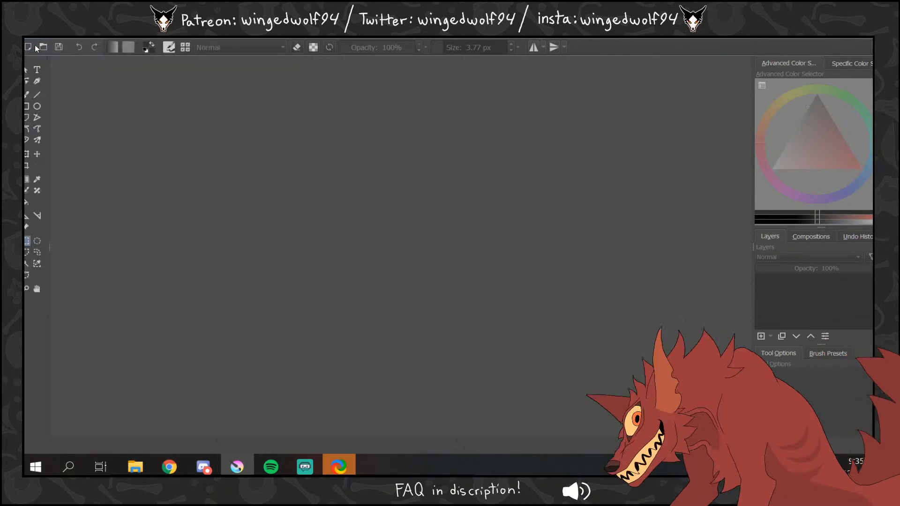
{"action": "left_click", "coordinate": [567, 354]}
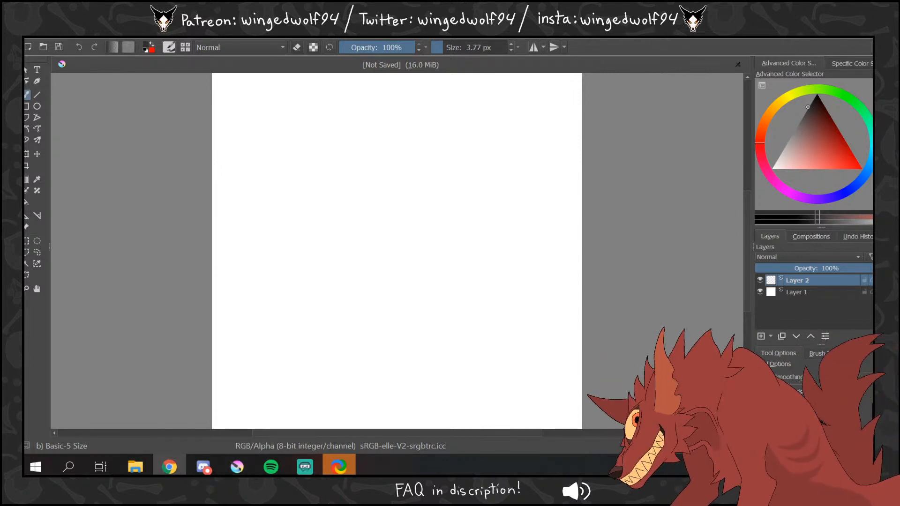
- Switch to Chrome and browse Neo's Toyhouse gallery, enlarging the crossed-arms crystal artwork and the front-facing lightning portrait
{"action": "left_click_drag", "start_coordinate": [323, 0], "coordinate": [348, 0]}
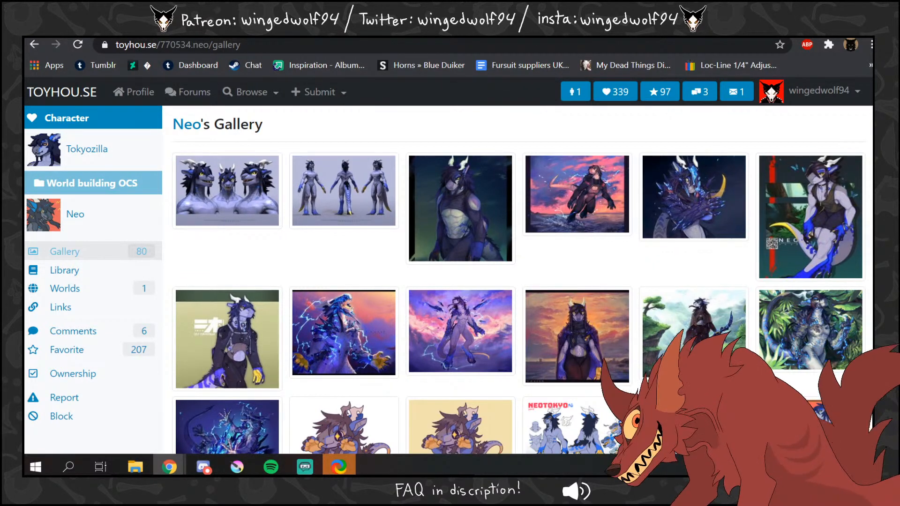
{"action": "left_click", "coordinate": [717, 168]}
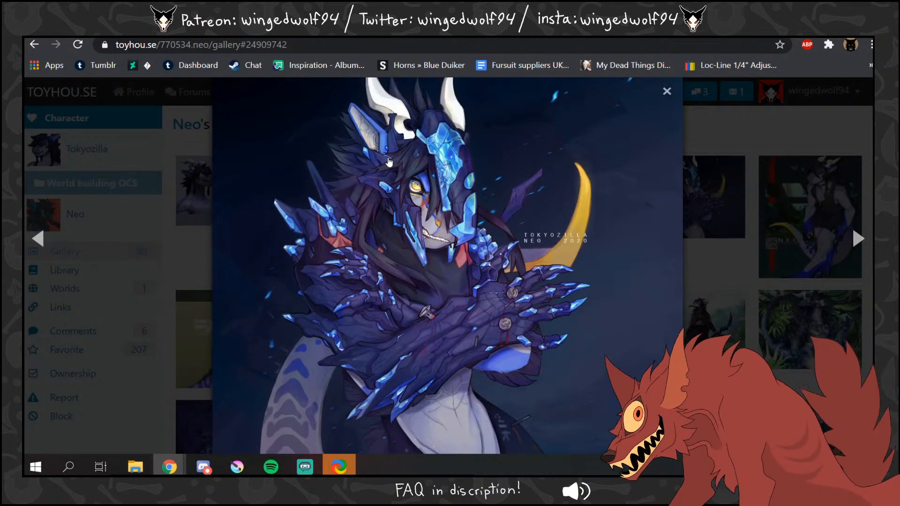
{"action": "left_click", "coordinate": [162, 126]}
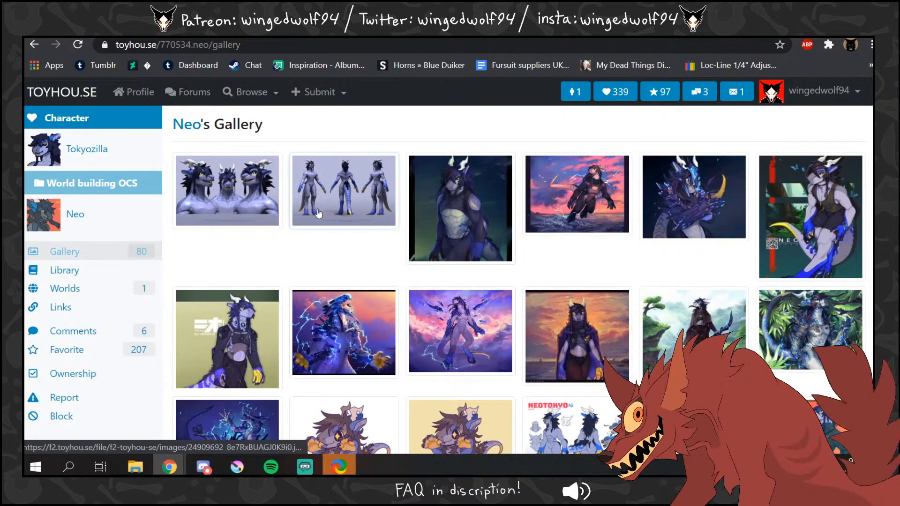
{"action": "scroll", "coordinate": [323, 221], "scroll_direction": "down", "scroll_amount": 3}
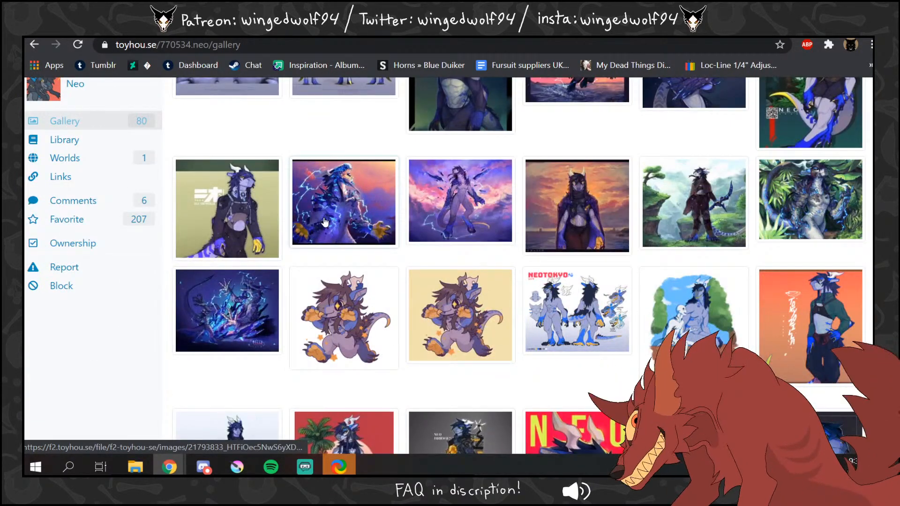
{"action": "scroll", "coordinate": [325, 223], "scroll_direction": "down", "scroll_amount": 4}
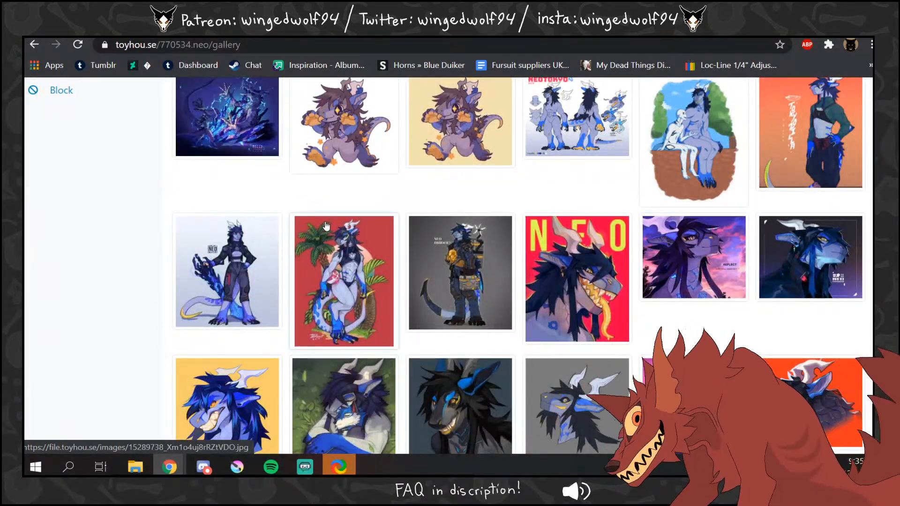
{"action": "scroll", "coordinate": [327, 226], "scroll_direction": "down", "scroll_amount": 3}
{"action": "scroll", "coordinate": [481, 270], "scroll_direction": "down", "scroll_amount": 1}
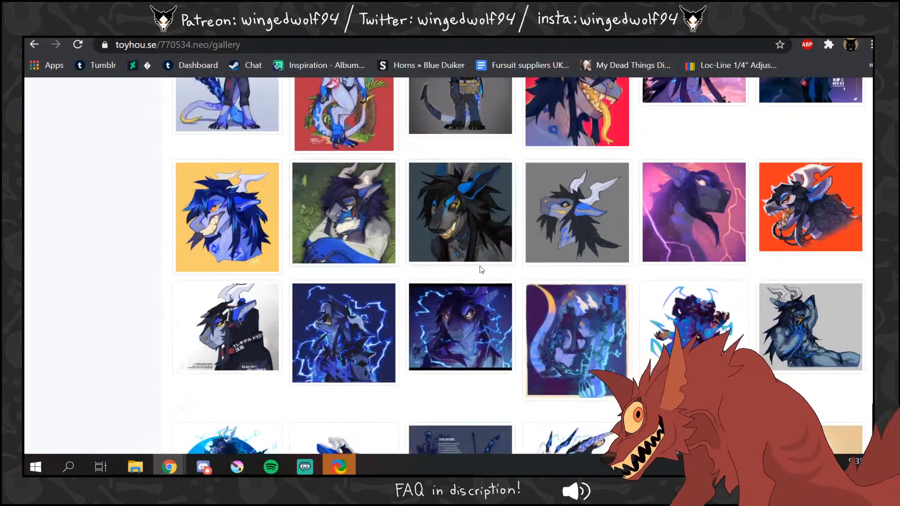
{"action": "left_click", "coordinate": [467, 301]}
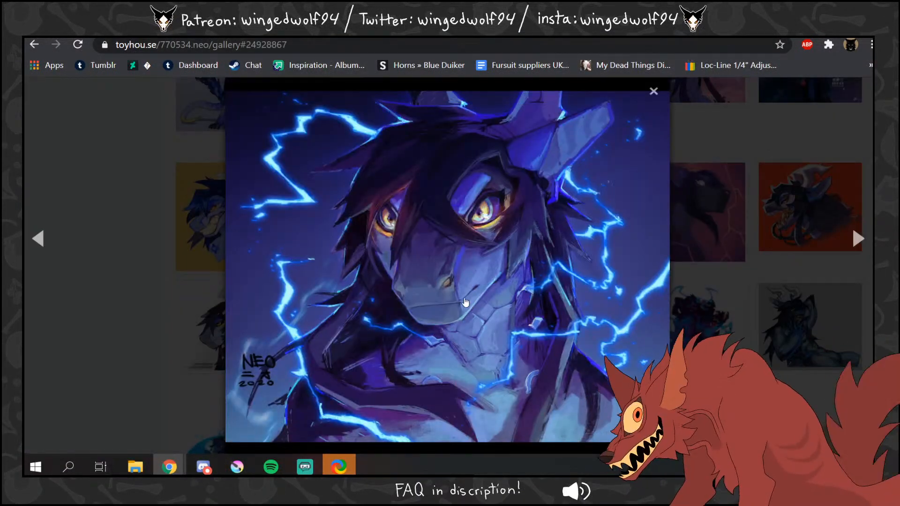
{"action": "left_click", "coordinate": [699, 192]}
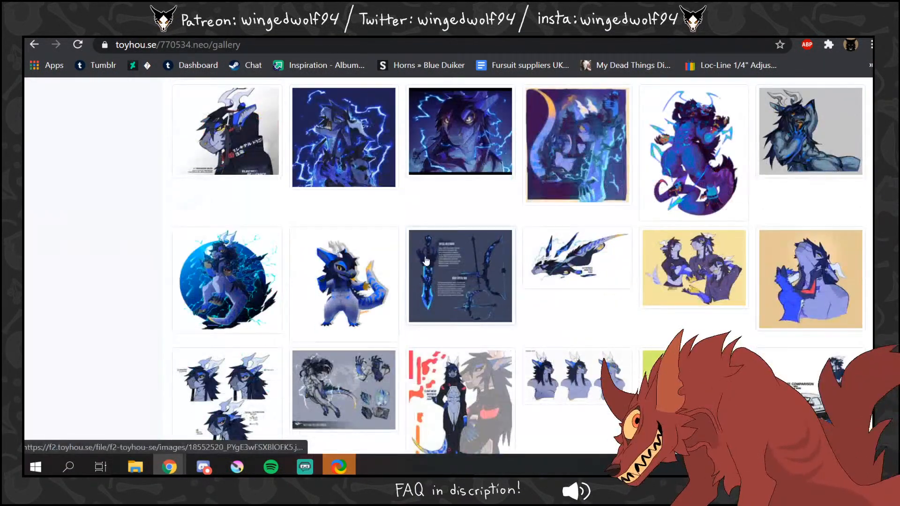
- Examine the remaining artworks in Neo's gallery, enlarging the flight wear design, and go back up through the thumbnails
{"action": "scroll", "coordinate": [426, 261], "scroll_direction": "down", "scroll_amount": 1}
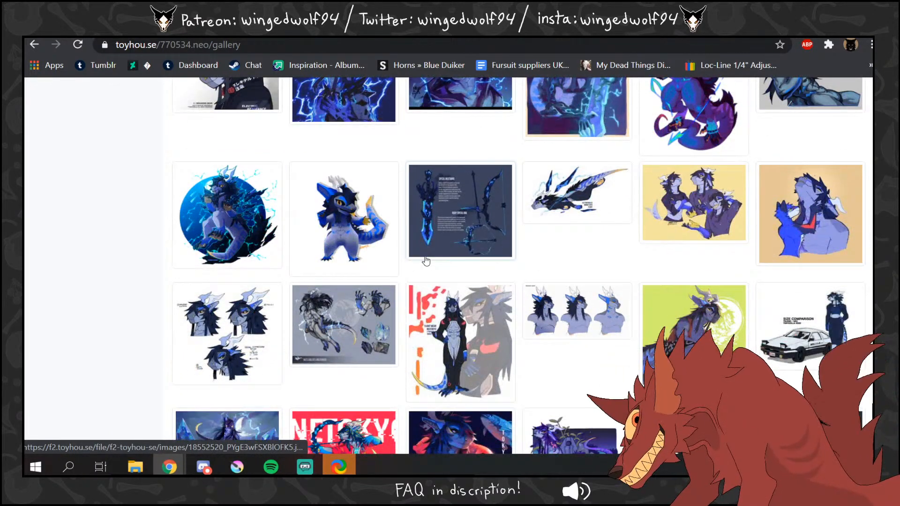
{"action": "scroll", "coordinate": [428, 255], "scroll_direction": "down", "scroll_amount": 3}
{"action": "left_click", "coordinate": [460, 180]}
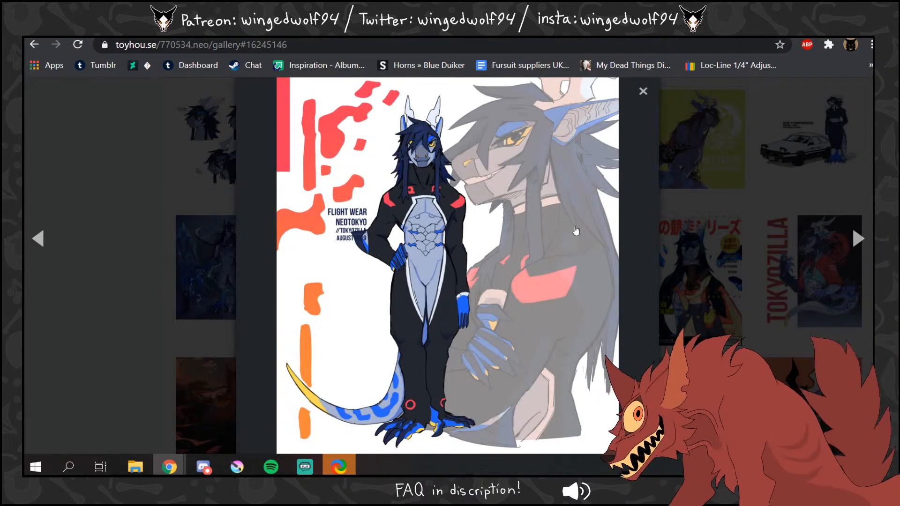
{"action": "left_click", "coordinate": [687, 202]}
{"action": "scroll", "coordinate": [416, 277], "scroll_direction": "down", "scroll_amount": 7}
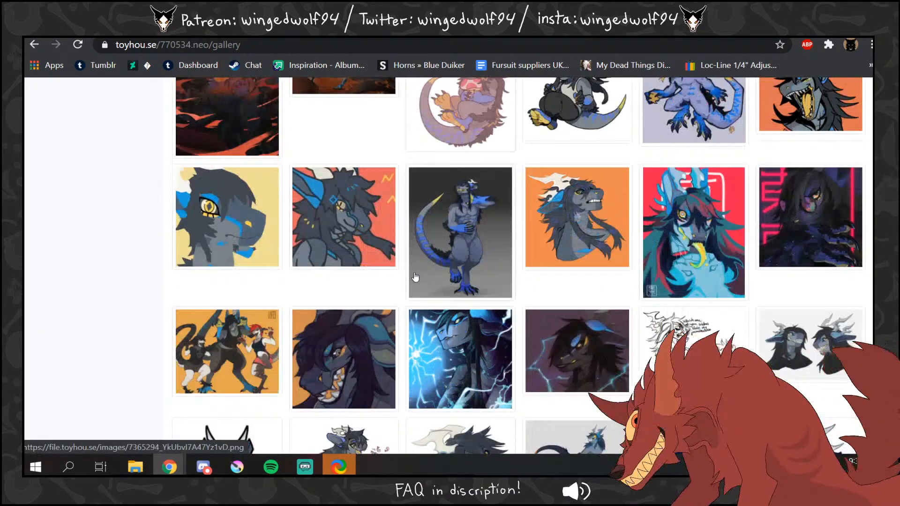
{"action": "scroll", "coordinate": [422, 283], "scroll_direction": "down", "scroll_amount": 3}
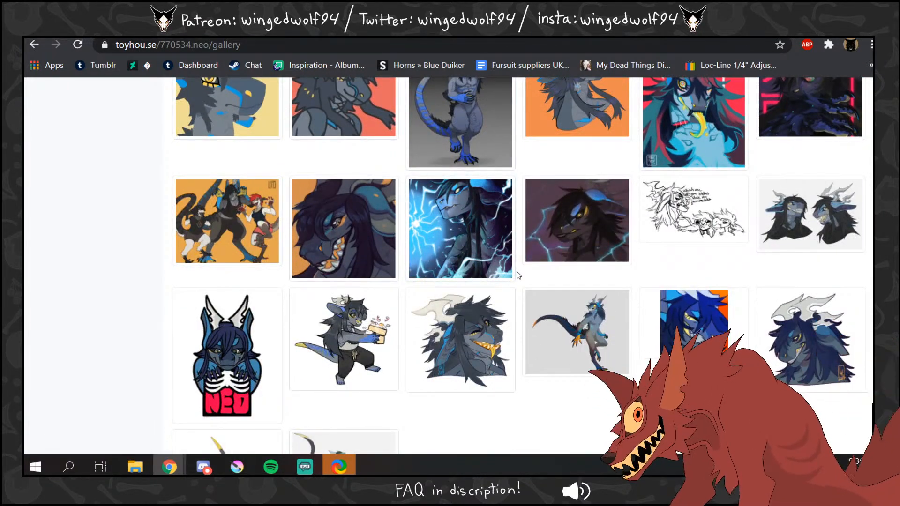
{"action": "scroll", "coordinate": [519, 275], "scroll_direction": "up", "scroll_amount": 2}
{"action": "scroll", "coordinate": [518, 275], "scroll_direction": "up", "scroll_amount": 6}
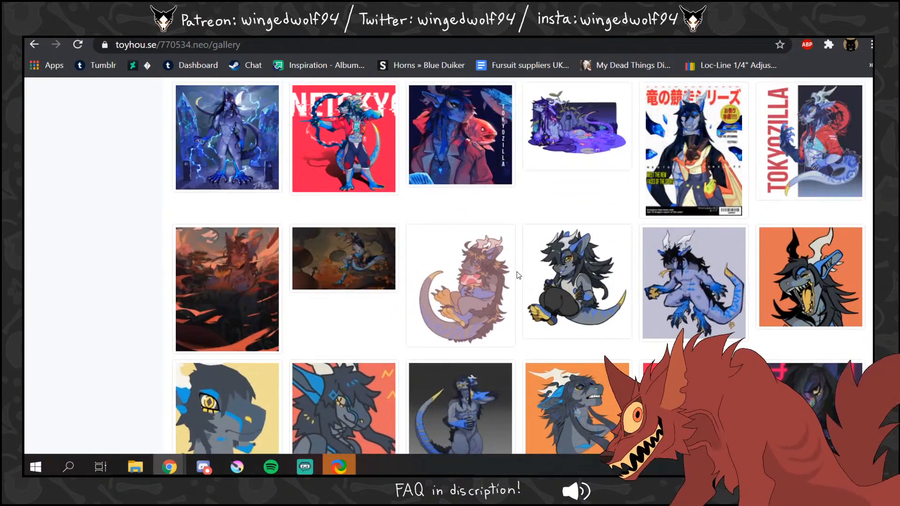
{"action": "scroll", "coordinate": [519, 276], "scroll_direction": "up", "scroll_amount": 10}
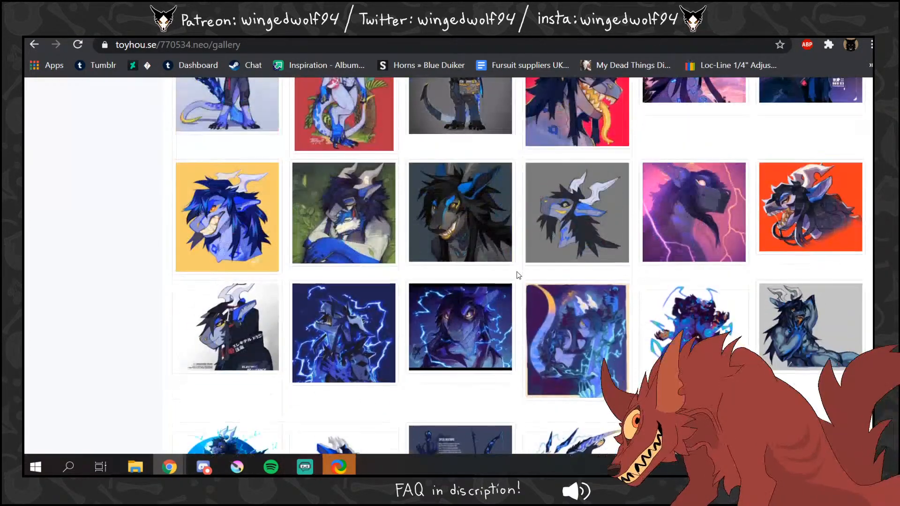
{"action": "scroll", "coordinate": [518, 276], "scroll_direction": "up", "scroll_amount": 3}
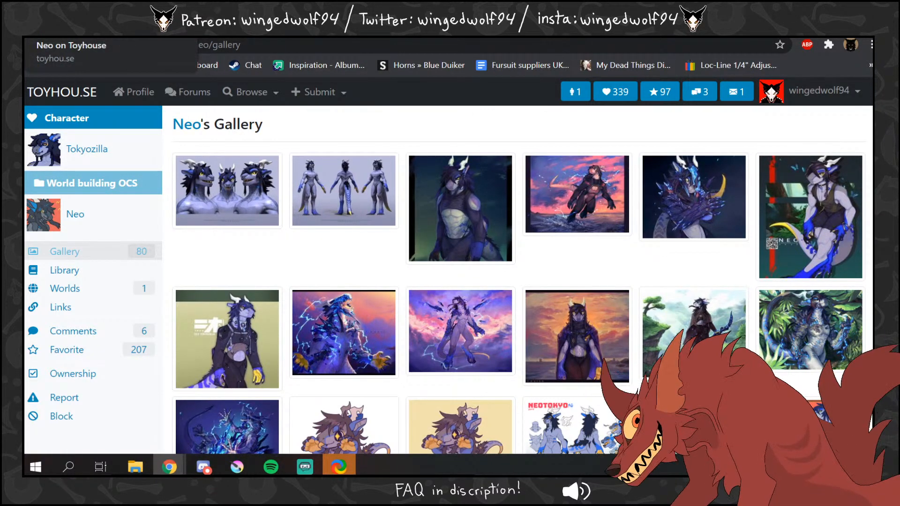
- Return to the blank canvas in Krita and set the foreground colour to fully saturated red
{"action": "left_click_drag", "start_coordinate": [113, 38], "coordinate": [113, 0]}
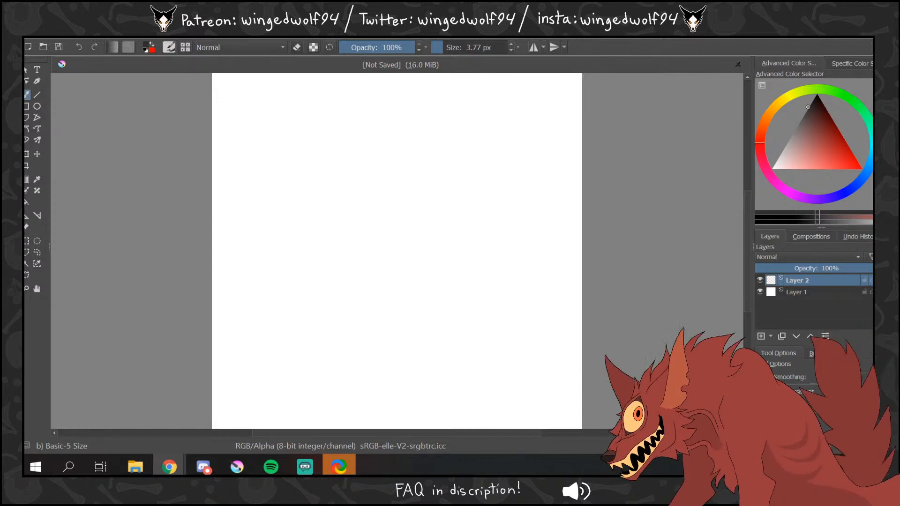
{"action": "left_click", "coordinate": [862, 169]}
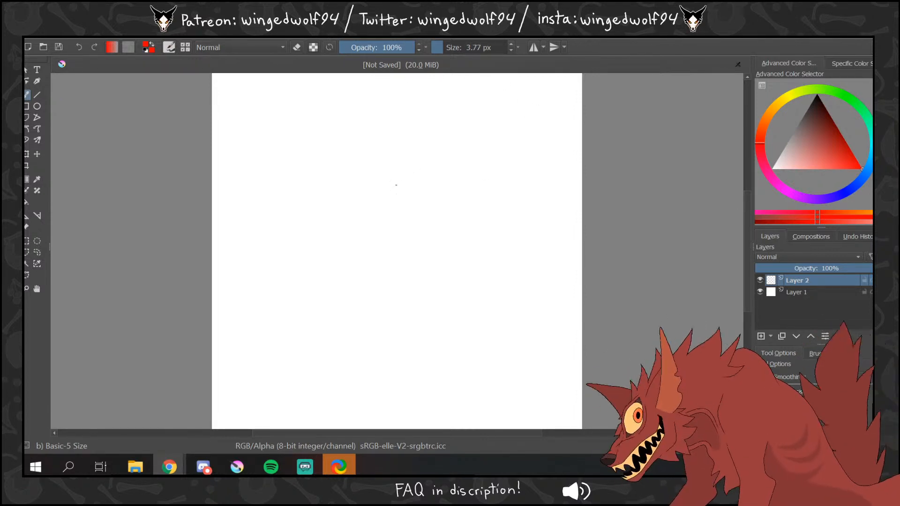
- Keep the fully saturated red and set the brush to 10% opacity and a size of 19.56 px
{"action": "left_click", "coordinate": [863, 166]}
{"action": "left_click", "coordinate": [346, 47]}
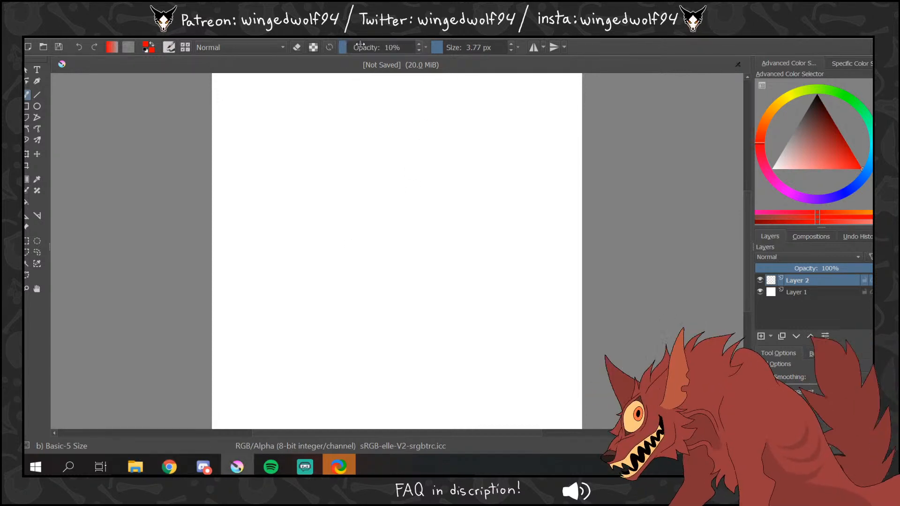
{"action": "left_click", "coordinate": [454, 47]}
{"action": "key", "text": "bracketleft"}
{"action": "key", "text": "bracketleft"}
{"action": "key", "text": "bracketleft"}
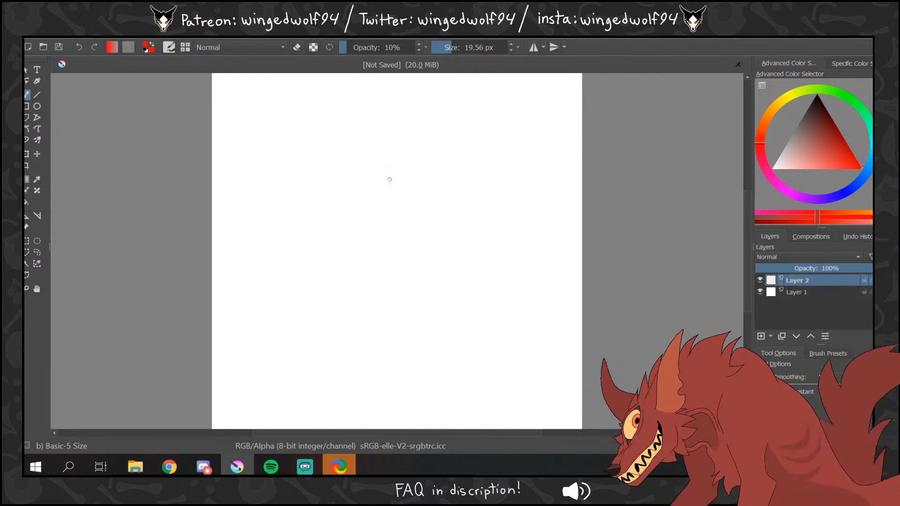
{"action": "mouse_move", "coordinate": [390, 181]}
{"action": "left_mouse_down"}
{"action": "mouse_move", "coordinate": [402, 281]}
{"action": "mouse_move", "coordinate": [441, 260]}
{"action": "left_mouse_up"}
{"action": "left_click_drag", "start_coordinate": [484, 196], "coordinate": [376, 256]}
{"action": "key", "text": "ctrl+z"}
{"action": "key", "text": "ctrl+z"}
{"action": "key", "text": "ctrl+z"}
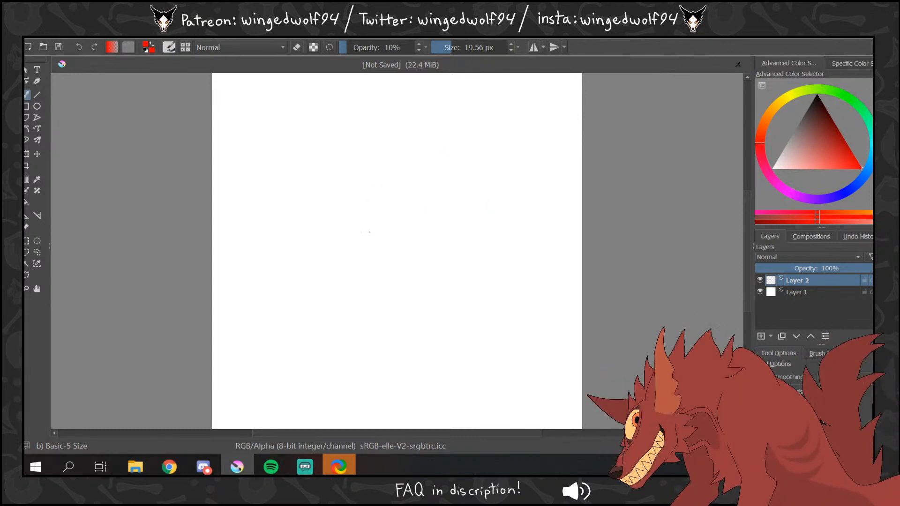
- Try a large construction circle with a slanted brow stroke, and swap its layer for a new empty one
{"action": "mouse_move", "coordinate": [420, 170]}
{"action": "left_mouse_down"}
{"action": "mouse_move", "coordinate": [436, 269]}
{"action": "mouse_move", "coordinate": [412, 171]}
{"action": "left_mouse_up"}
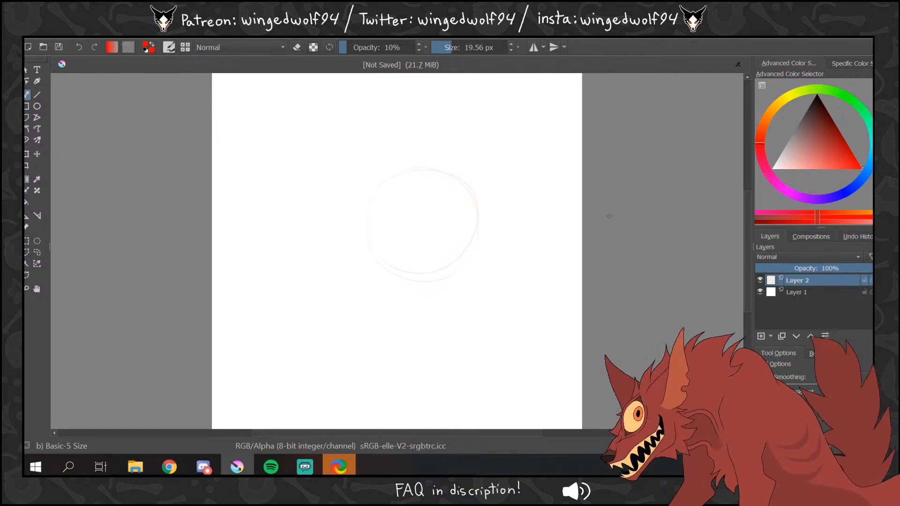
{"action": "left_click_drag", "start_coordinate": [388, 181], "coordinate": [367, 195]}
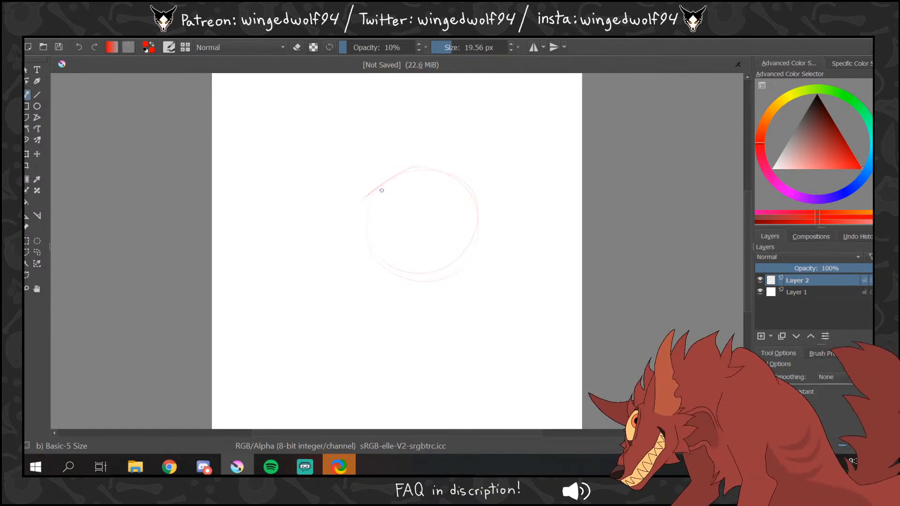
{"action": "left_click", "coordinate": [837, 336]}
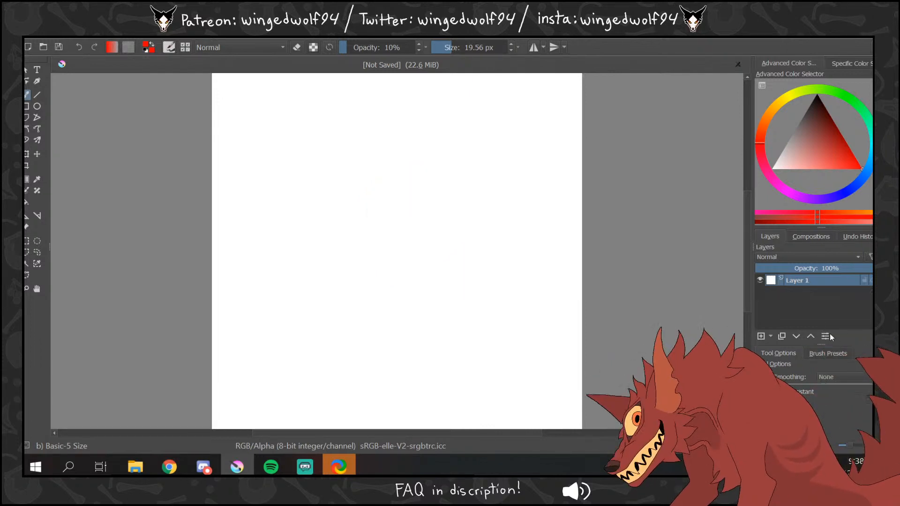
{"action": "left_click", "coordinate": [761, 336]}
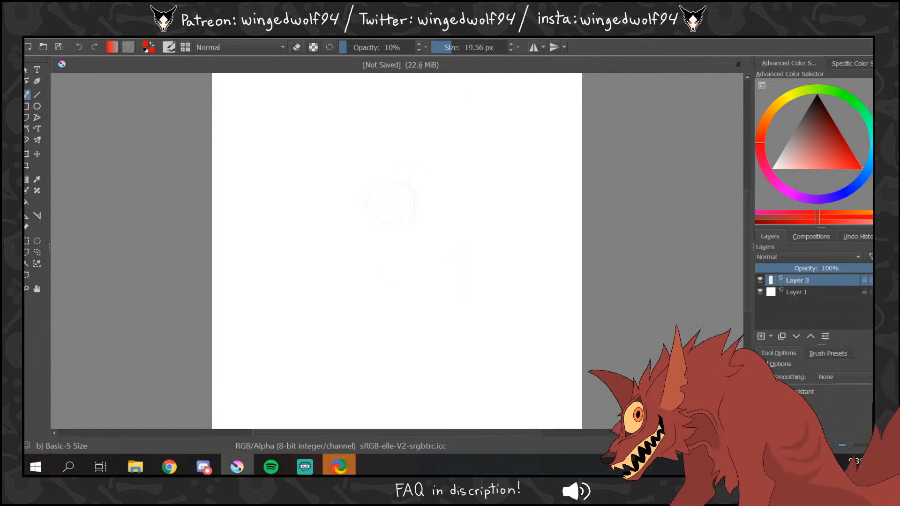
- Try a small creature sketch facing left with a round eye, jagged teeth, branching horns, chest, belly line and clawed front foot
{"action": "mouse_move", "coordinate": [395, 184]}
{"action": "left_mouse_down"}
{"action": "mouse_move", "coordinate": [360, 220]}
{"action": "mouse_move", "coordinate": [366, 229]}
{"action": "mouse_move", "coordinate": [409, 221]}
{"action": "mouse_move", "coordinate": [382, 201]}
{"action": "mouse_move", "coordinate": [398, 205]}
{"action": "mouse_move", "coordinate": [392, 197]}
{"action": "left_mouse_up"}
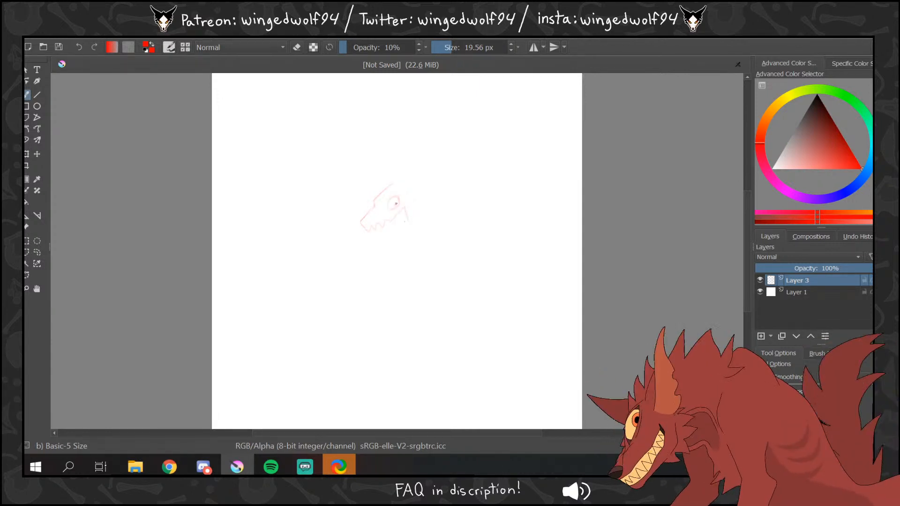
{"action": "mouse_move", "coordinate": [367, 229]}
{"action": "left_mouse_down"}
{"action": "mouse_move", "coordinate": [399, 219]}
{"action": "mouse_move", "coordinate": [382, 243]}
{"action": "mouse_move", "coordinate": [405, 231]}
{"action": "left_mouse_up"}
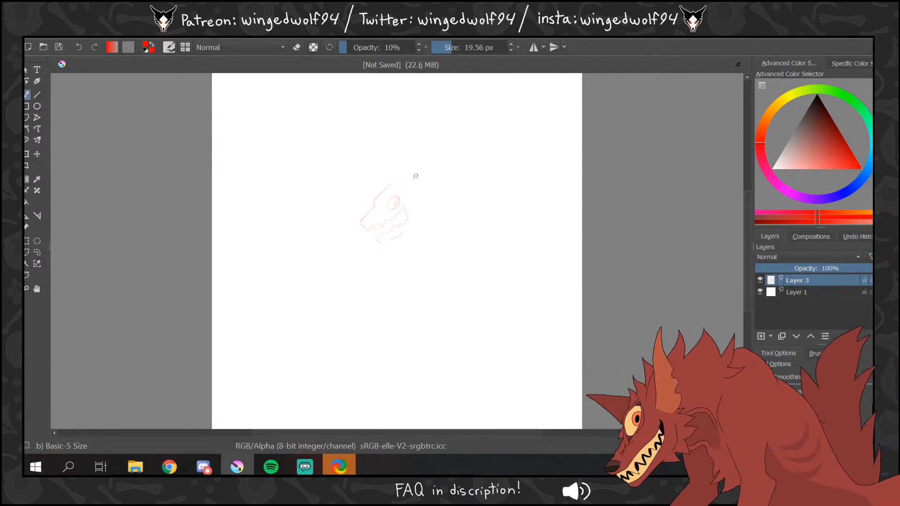
{"action": "mouse_move", "coordinate": [406, 187]}
{"action": "left_mouse_down"}
{"action": "mouse_move", "coordinate": [407, 170]}
{"action": "mouse_move", "coordinate": [437, 151]}
{"action": "left_mouse_up"}
{"action": "mouse_move", "coordinate": [437, 151]}
{"action": "left_mouse_down"}
{"action": "mouse_move", "coordinate": [415, 187]}
{"action": "mouse_move", "coordinate": [392, 161]}
{"action": "mouse_move", "coordinate": [407, 145]}
{"action": "left_mouse_up"}
{"action": "mouse_move", "coordinate": [406, 146]}
{"action": "left_mouse_down"}
{"action": "mouse_move", "coordinate": [424, 196]}
{"action": "mouse_move", "coordinate": [421, 217]}
{"action": "mouse_move", "coordinate": [403, 239]}
{"action": "mouse_move", "coordinate": [379, 245]}
{"action": "mouse_move", "coordinate": [369, 268]}
{"action": "mouse_move", "coordinate": [365, 278]}
{"action": "mouse_move", "coordinate": [389, 304]}
{"action": "mouse_move", "coordinate": [333, 333]}
{"action": "mouse_move", "coordinate": [394, 316]}
{"action": "left_mouse_up"}
{"action": "mouse_move", "coordinate": [397, 283]}
{"action": "left_mouse_down"}
{"action": "mouse_move", "coordinate": [443, 272]}
{"action": "mouse_move", "coordinate": [428, 265]}
{"action": "mouse_move", "coordinate": [436, 285]}
{"action": "left_mouse_up"}
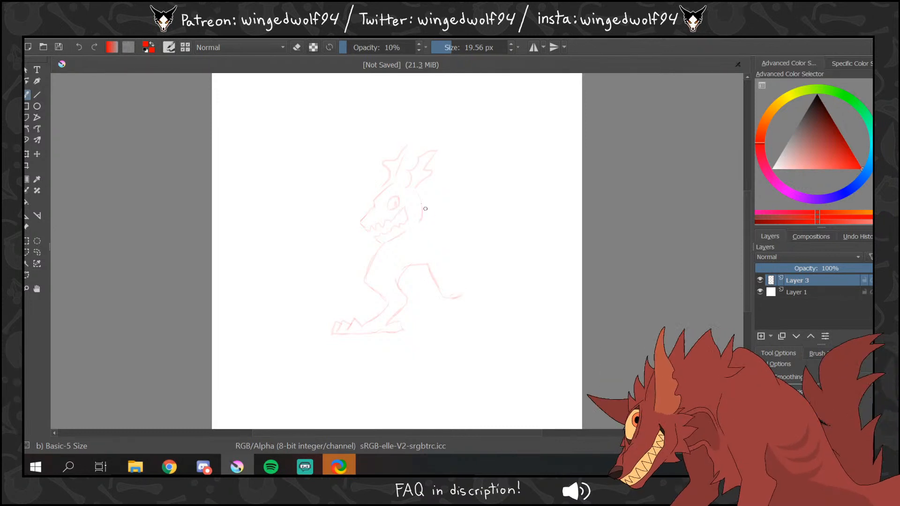
- Sketch the creature's sloping back, rear leg with clawed foot, and a long tail curling upward
{"action": "mouse_move", "coordinate": [424, 206]}
{"action": "left_mouse_down"}
{"action": "mouse_move", "coordinate": [464, 277]}
{"action": "mouse_move", "coordinate": [466, 315]}
{"action": "mouse_move", "coordinate": [493, 316]}
{"action": "mouse_move", "coordinate": [504, 329]}
{"action": "left_mouse_up"}
{"action": "mouse_move", "coordinate": [488, 319]}
{"action": "left_mouse_down"}
{"action": "mouse_move", "coordinate": [494, 330]}
{"action": "mouse_move", "coordinate": [465, 334]}
{"action": "mouse_move", "coordinate": [498, 333]}
{"action": "mouse_move", "coordinate": [455, 329]}
{"action": "left_mouse_up"}
{"action": "left_click_drag", "start_coordinate": [455, 329], "coordinate": [463, 330]}
{"action": "left_click_drag", "start_coordinate": [461, 272], "coordinate": [475, 287]}
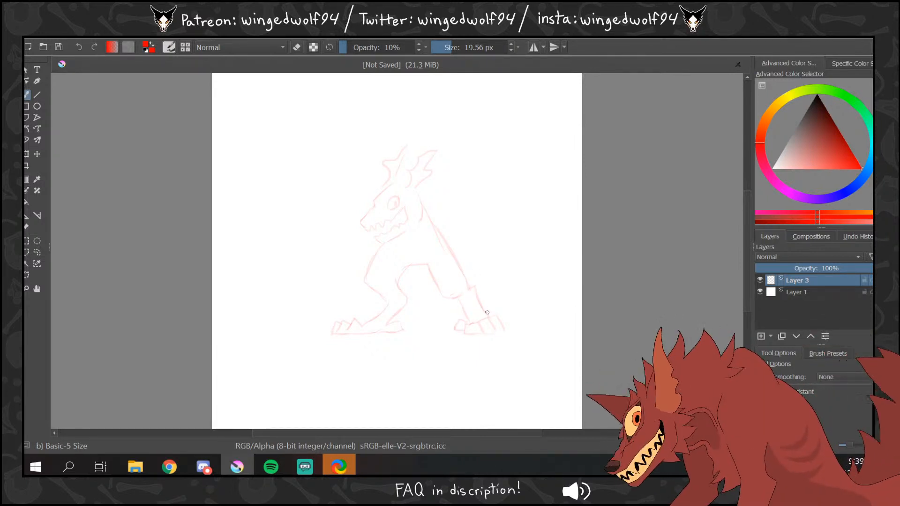
{"action": "mouse_move", "coordinate": [487, 250]}
{"action": "left_mouse_down"}
{"action": "mouse_move", "coordinate": [468, 195]}
{"action": "mouse_move", "coordinate": [532, 193]}
{"action": "mouse_move", "coordinate": [502, 185]}
{"action": "mouse_move", "coordinate": [462, 254]}
{"action": "left_mouse_up"}
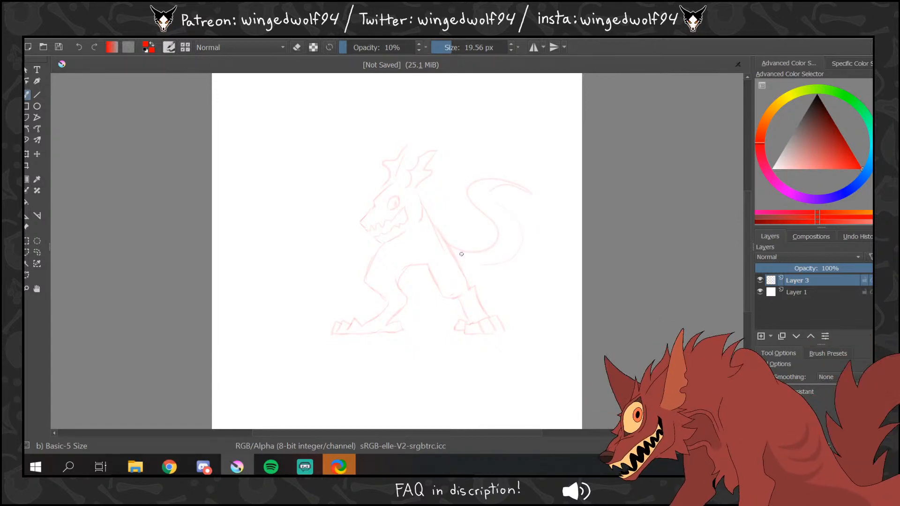
- Replace the creature sketch's layer with a new empty one and try several rough head strokes on it
{"action": "key", "text": "shift+Delete"}
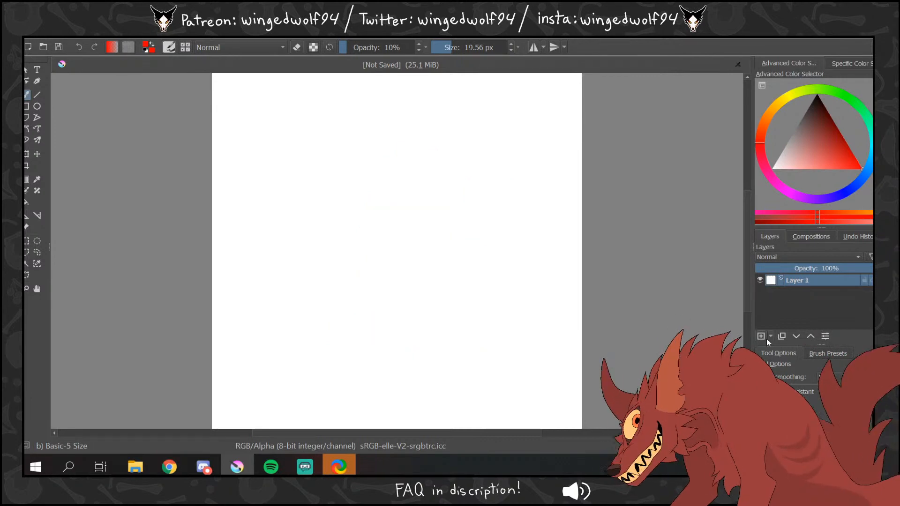
{"action": "left_click", "coordinate": [761, 336]}
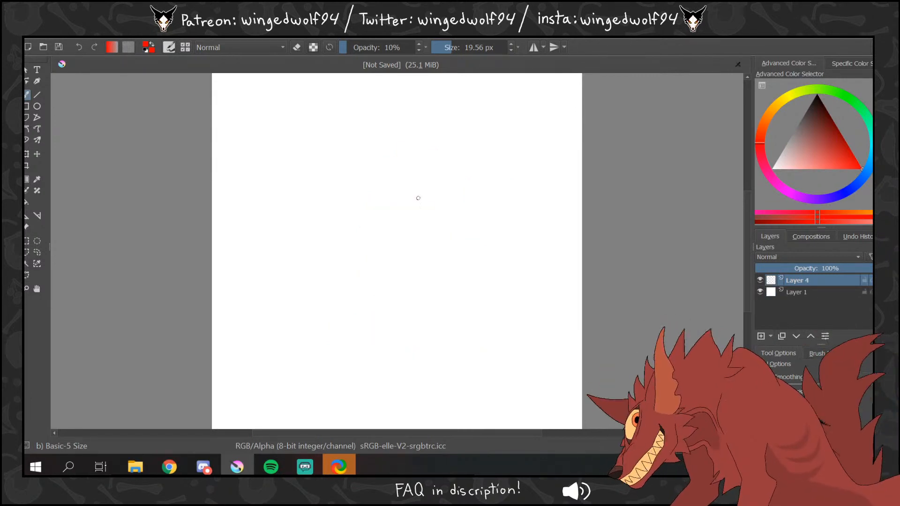
{"action": "left_click_drag", "start_coordinate": [389, 177], "coordinate": [441, 239]}
{"action": "left_click_drag", "start_coordinate": [341, 211], "coordinate": [352, 249]}
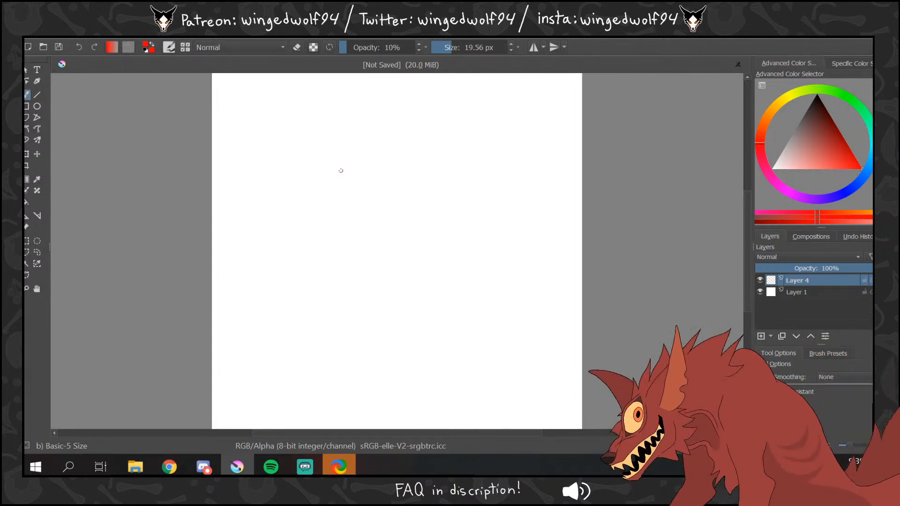
{"action": "mouse_move", "coordinate": [324, 195]}
{"action": "left_mouse_down"}
{"action": "mouse_move", "coordinate": [308, 232]}
{"action": "mouse_move", "coordinate": [347, 244]}
{"action": "mouse_move", "coordinate": [320, 193]}
{"action": "mouse_move", "coordinate": [309, 216]}
{"action": "left_mouse_up"}
{"action": "left_click_drag", "start_coordinate": [323, 184], "coordinate": [347, 237]}
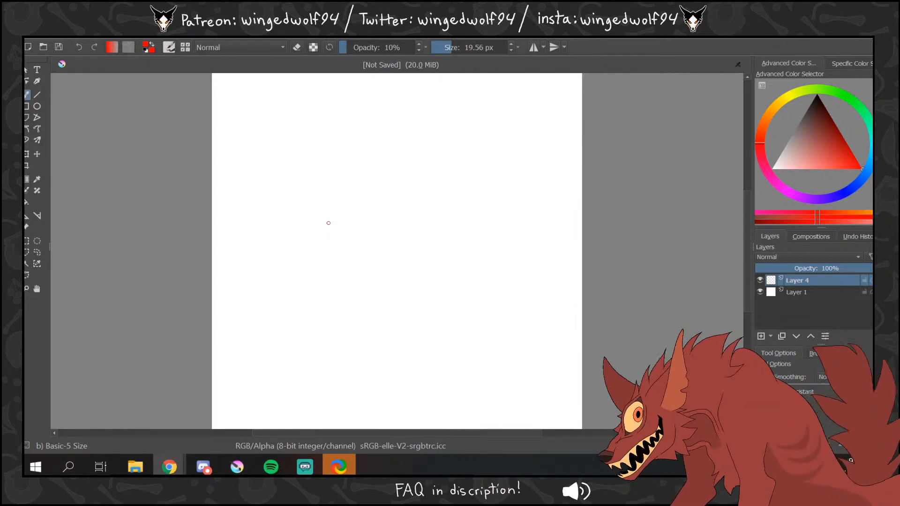
- Sketch the profile line of the forehead, brow notch and muzzle on the left half of the canvas
{"action": "mouse_move", "coordinate": [331, 208]}
{"action": "left_mouse_down"}
{"action": "mouse_move", "coordinate": [314, 240]}
{"action": "mouse_move", "coordinate": [319, 252]}
{"action": "left_mouse_up"}
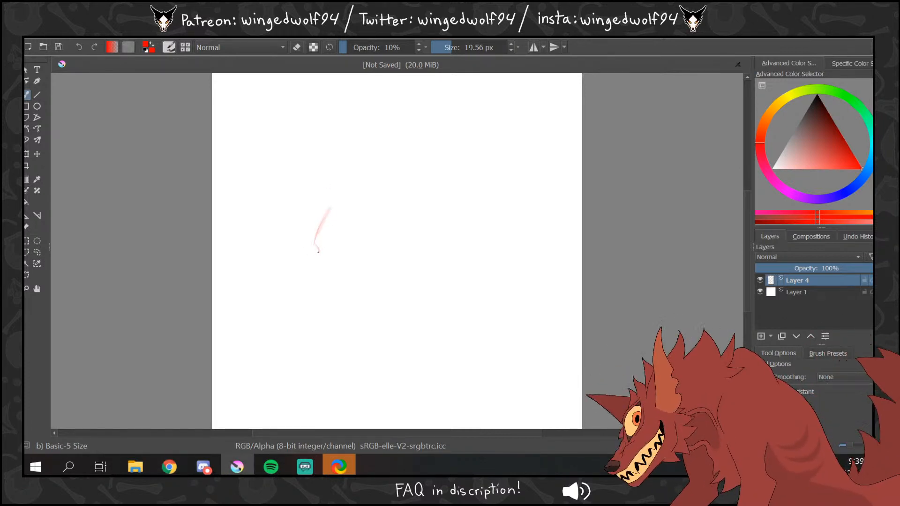
{"action": "key", "text": "ctrl+z"}
{"action": "left_click_drag", "start_coordinate": [318, 254], "coordinate": [310, 286]}
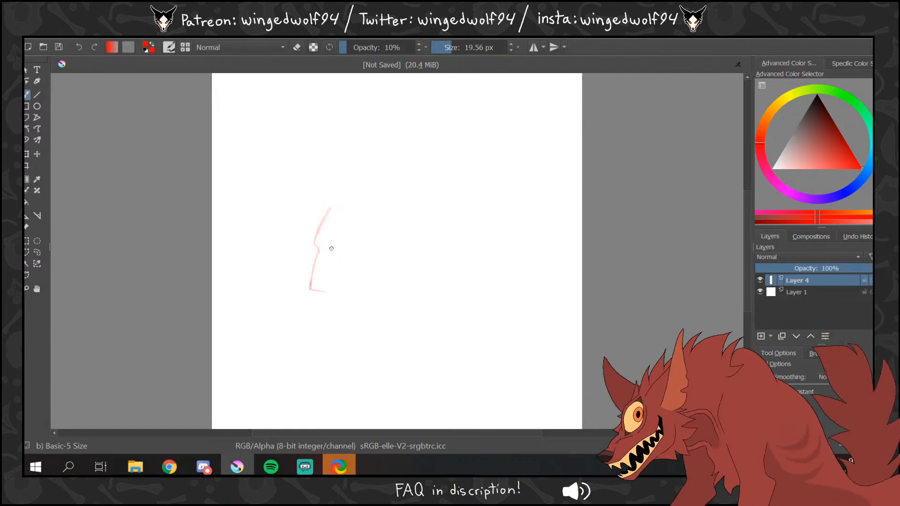
- Transform the profile line by rotating it clockwise and moving it up, and return to the freehand brush
{"action": "left_click", "coordinate": [26, 154]}
{"action": "left_click_drag", "start_coordinate": [452, 166], "coordinate": [485, 217]}
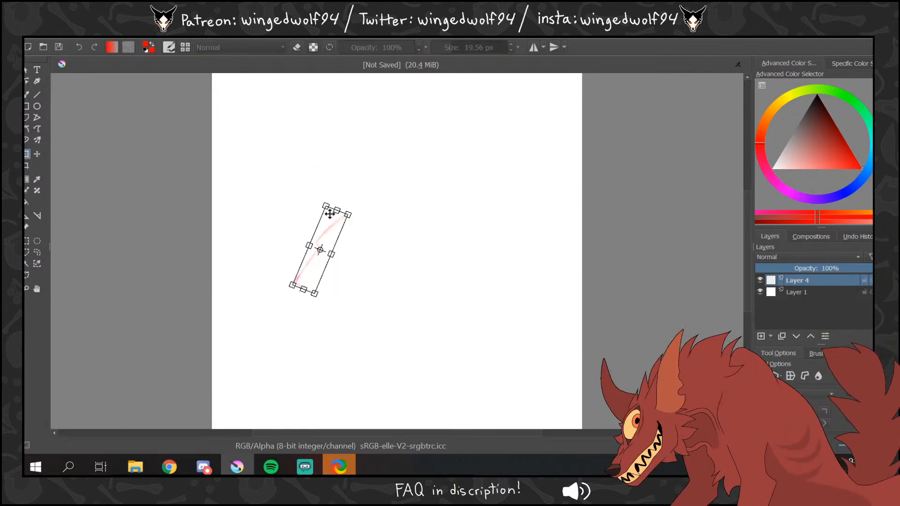
{"action": "left_click_drag", "start_coordinate": [330, 214], "coordinate": [329, 186]}
{"action": "left_click", "coordinate": [154, 37]}
{"action": "left_click", "coordinate": [27, 95]}
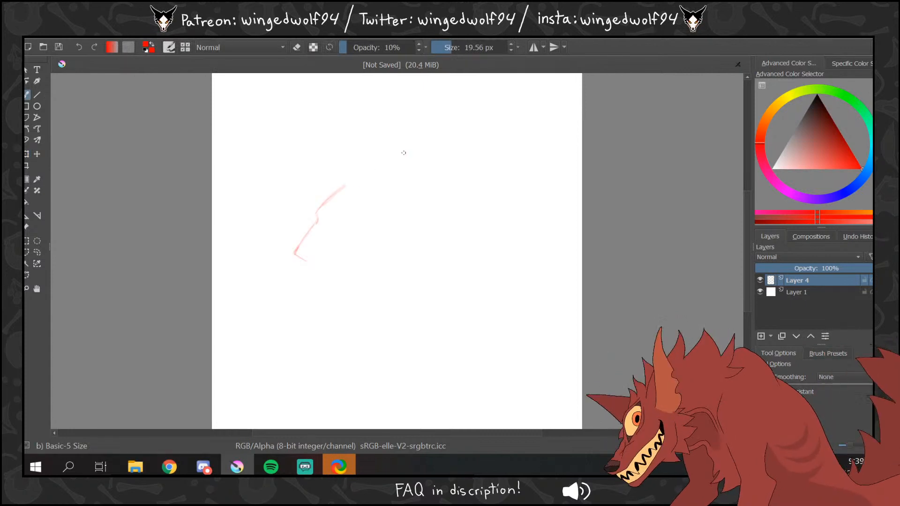
- Sketch the rounded back of the skull, mouth line, lower jaw and nostril, and add a curved inner brow line
{"action": "left_click_drag", "start_coordinate": [373, 200], "coordinate": [371, 204]}
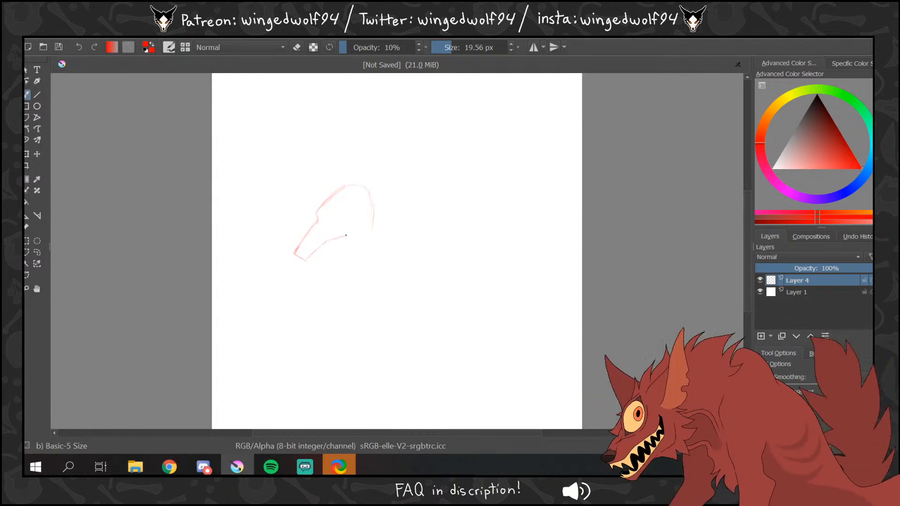
{"action": "left_click_drag", "start_coordinate": [349, 235], "coordinate": [324, 263]}
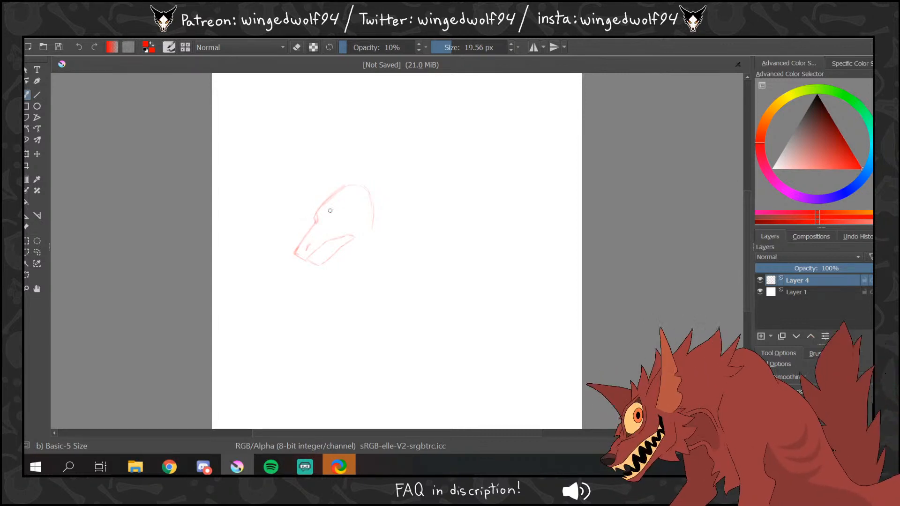
{"action": "key", "text": "ctrl+z"}
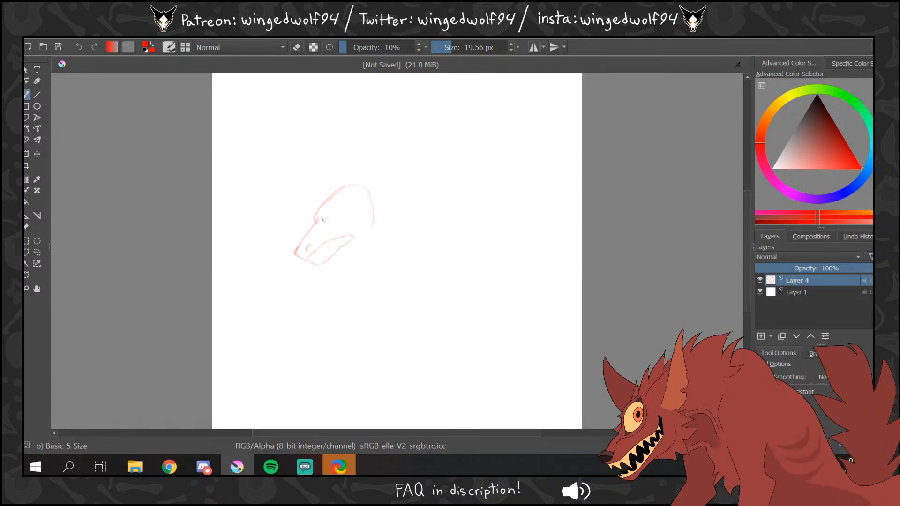
{"action": "key", "text": "ctrl+z"}
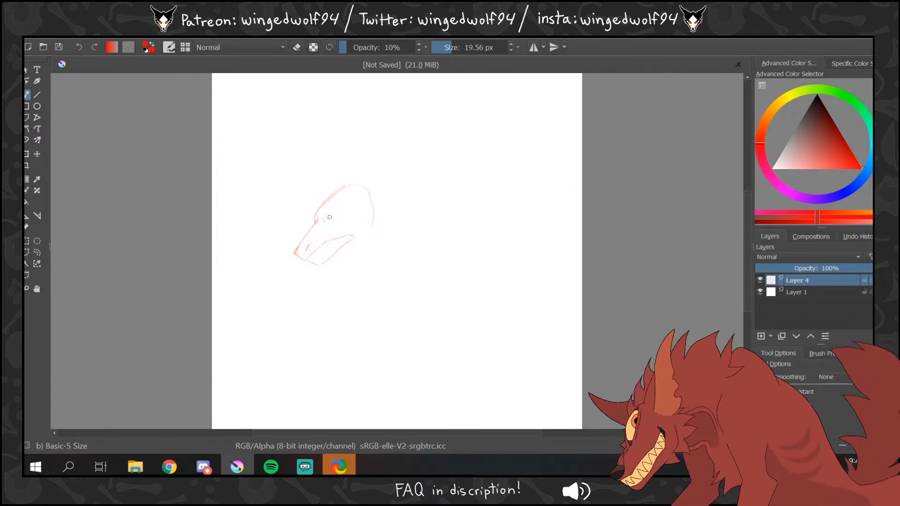
{"action": "left_click_drag", "start_coordinate": [327, 218], "coordinate": [331, 212]}
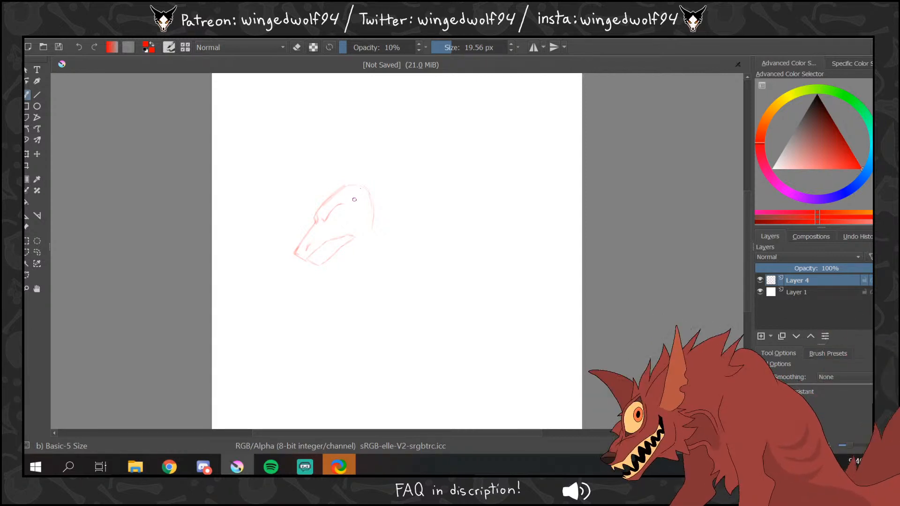
- Clean up the brow notch with the eraser, and set the brush to 26% opacity and 11.78 px
{"action": "left_click", "coordinate": [294, 47]}
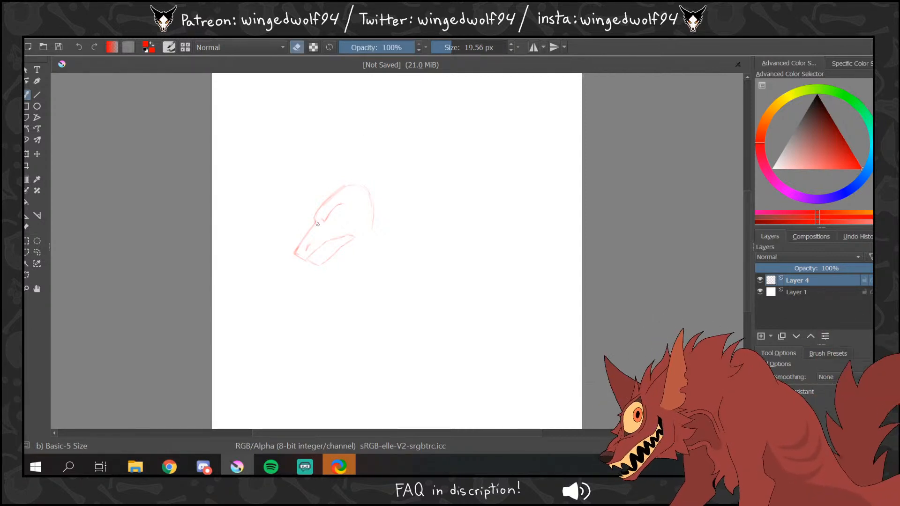
{"action": "left_click", "coordinate": [296, 47]}
{"action": "left_click", "coordinate": [358, 47]}
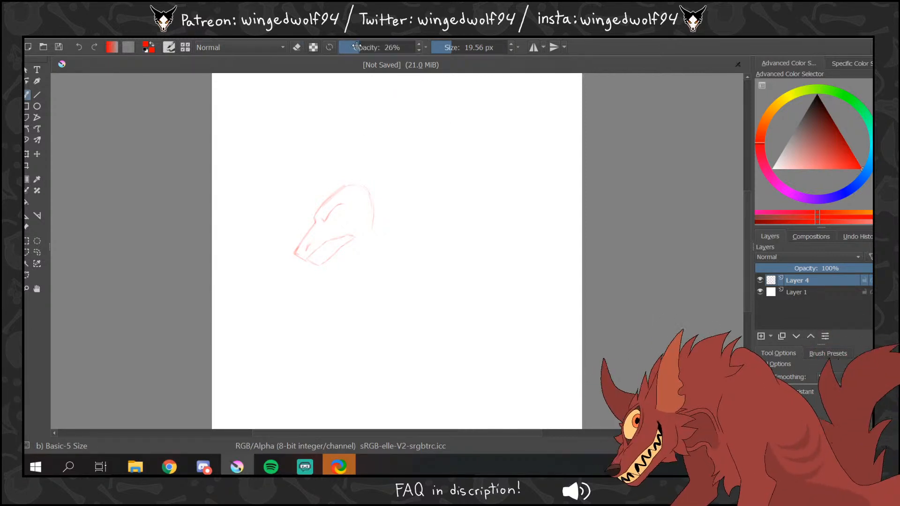
{"action": "left_click_drag", "start_coordinate": [452, 46], "coordinate": [447, 47]}
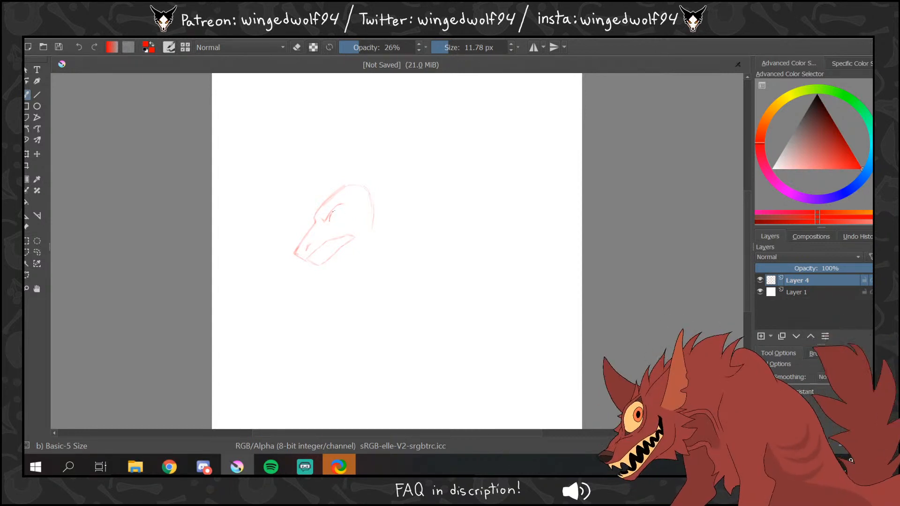
- Undo the last eye stroke and delete the inner brow line using a freehand selection, clearing the selection when done
{"action": "key", "text": "ctrl+z"}
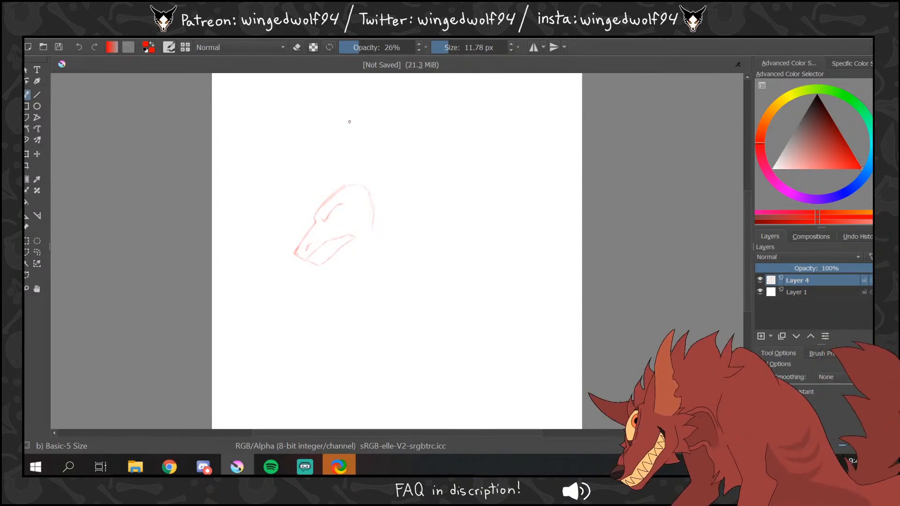
{"action": "left_click", "coordinate": [37, 253]}
{"action": "mouse_move", "coordinate": [346, 198]}
{"action": "left_mouse_down"}
{"action": "mouse_move", "coordinate": [329, 205]}
{"action": "mouse_move", "coordinate": [346, 209]}
{"action": "mouse_move", "coordinate": [346, 199]}
{"action": "left_mouse_up"}
{"action": "key", "text": "Delete"}
{"action": "left_click", "coordinate": [27, 95]}
{"action": "left_click", "coordinate": [166, 39]}
{"action": "left_click", "coordinate": [170, 60]}
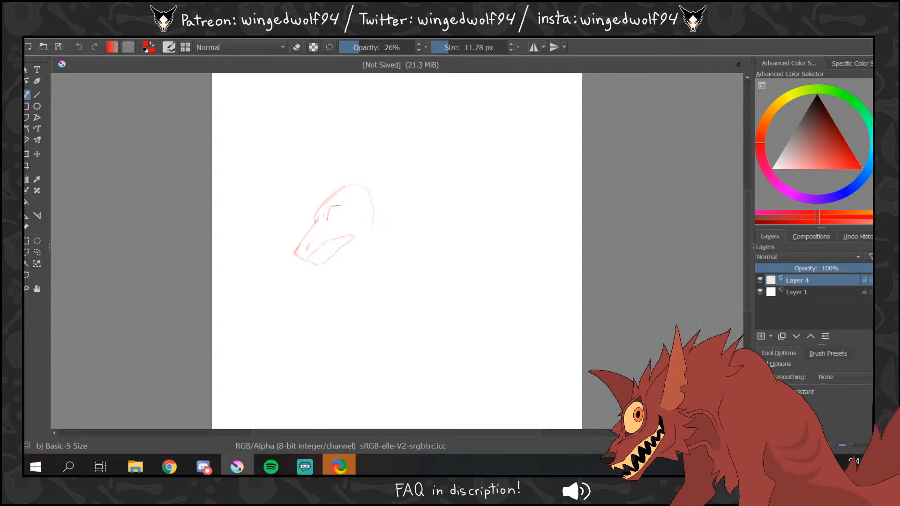
- Draw the eye with pointed corners, a round iris and pupil, and add angular brow folds in front of it
{"action": "left_click_drag", "start_coordinate": [332, 206], "coordinate": [343, 206]}
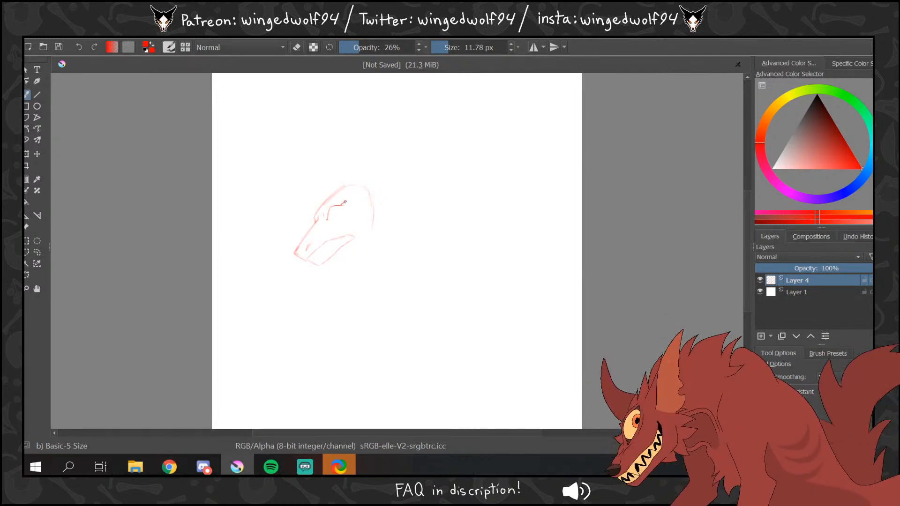
{"action": "left_click_drag", "start_coordinate": [345, 205], "coordinate": [344, 217]}
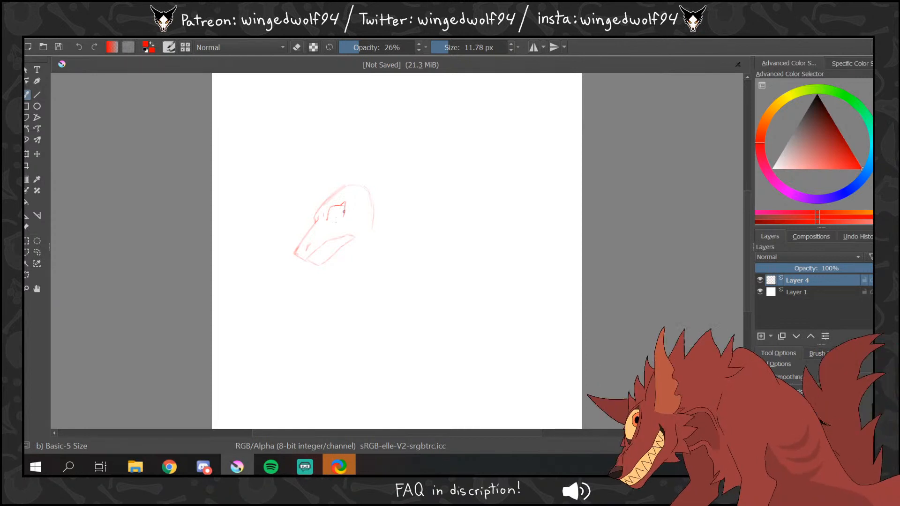
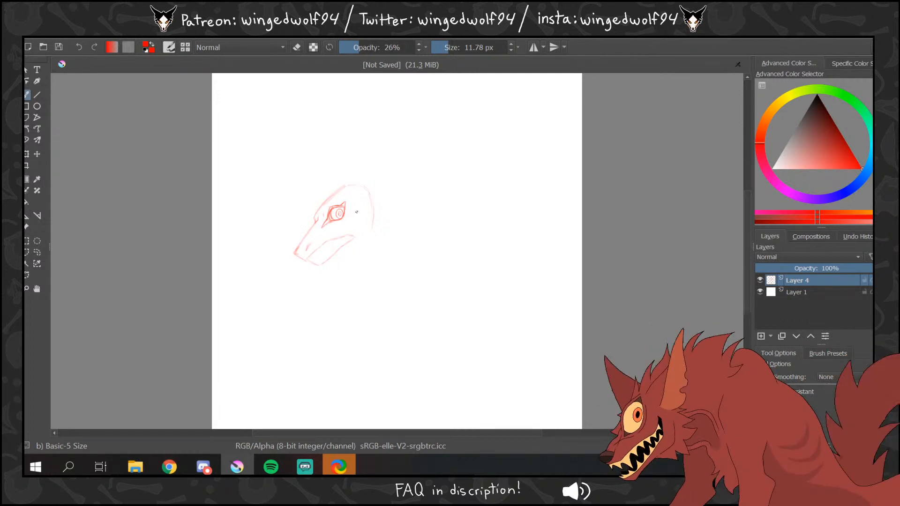
{"action": "left_click_drag", "start_coordinate": [330, 221], "coordinate": [323, 227]}
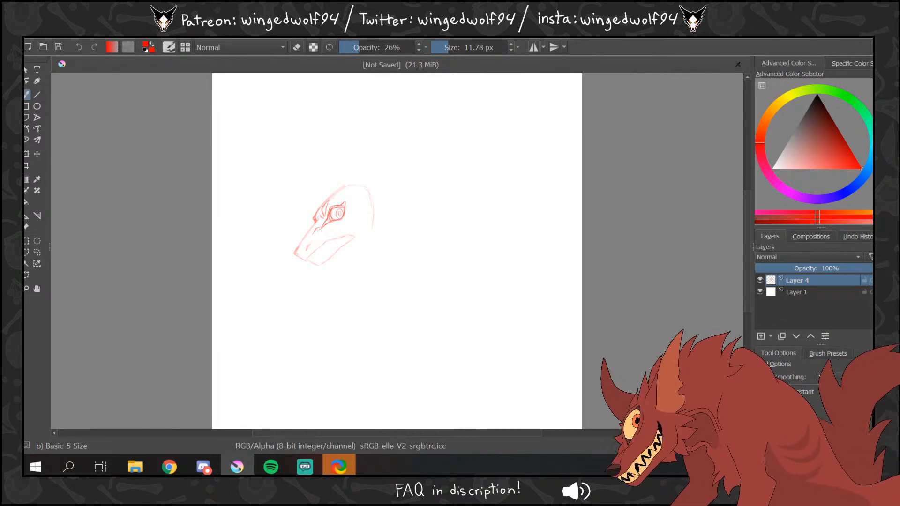
{"action": "left_click", "coordinate": [27, 289]}
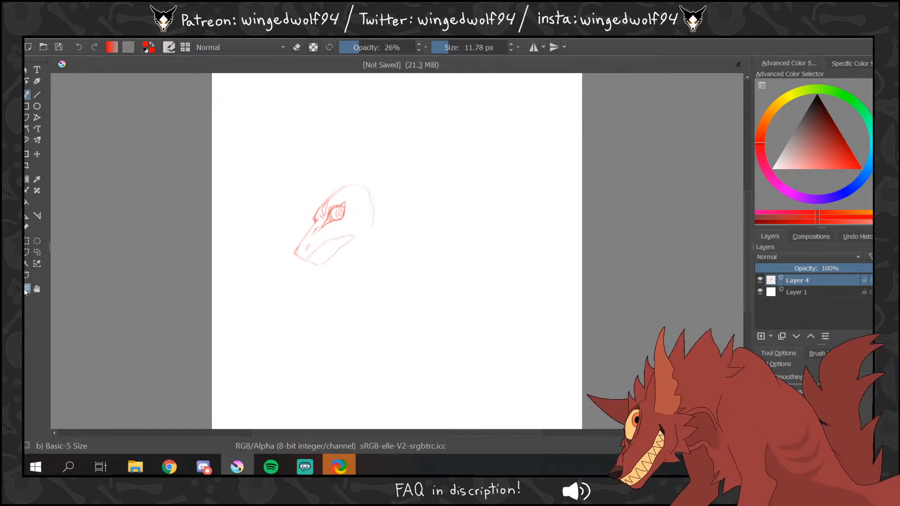
- Draw jagged interlocking teeth inside the open mouth, and reinforce the lip line back to the mouth corner
{"action": "left_click", "coordinate": [443, 202]}
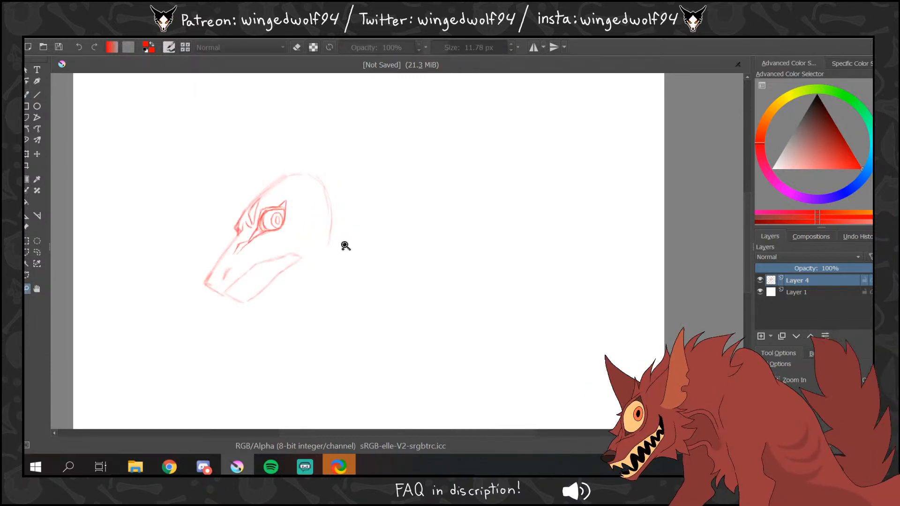
{"action": "key", "text": "b"}
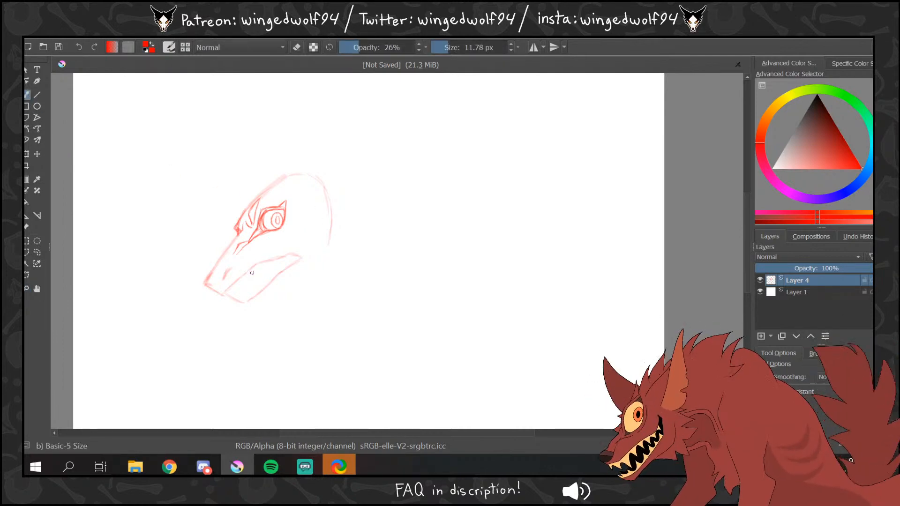
{"action": "left_click_drag", "start_coordinate": [251, 279], "coordinate": [258, 287]}
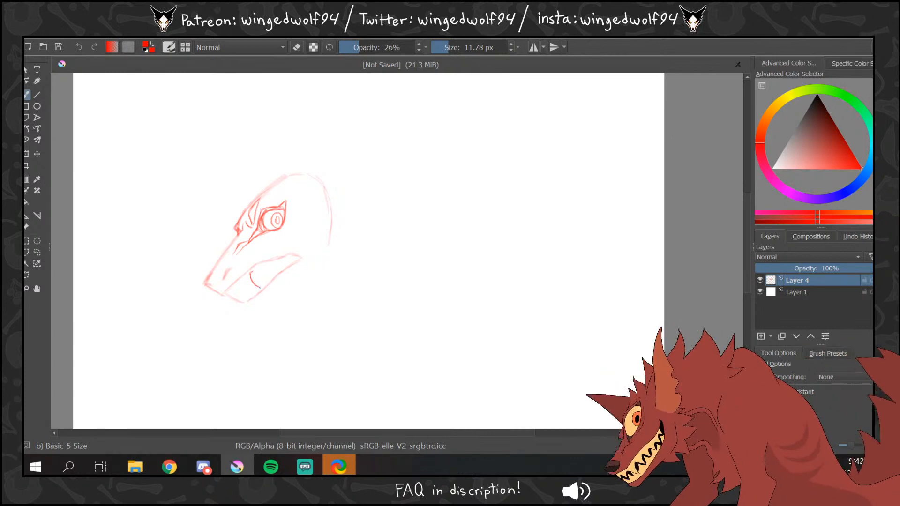
{"action": "left_click_drag", "start_coordinate": [256, 285], "coordinate": [246, 296]}
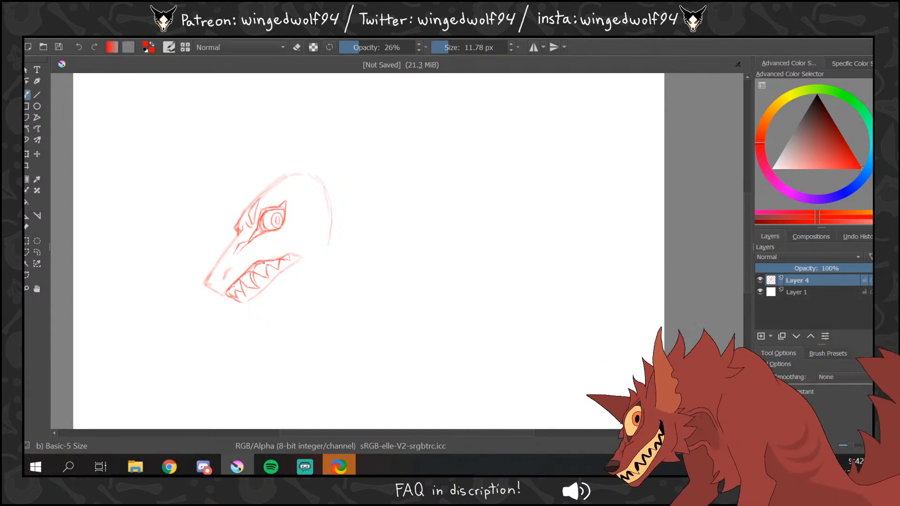
{"action": "mouse_move", "coordinate": [264, 262]}
{"action": "left_mouse_down"}
{"action": "mouse_move", "coordinate": [251, 271]}
{"action": "mouse_move", "coordinate": [302, 256]}
{"action": "mouse_move", "coordinate": [281, 273]}
{"action": "mouse_move", "coordinate": [308, 253]}
{"action": "left_mouse_up"}
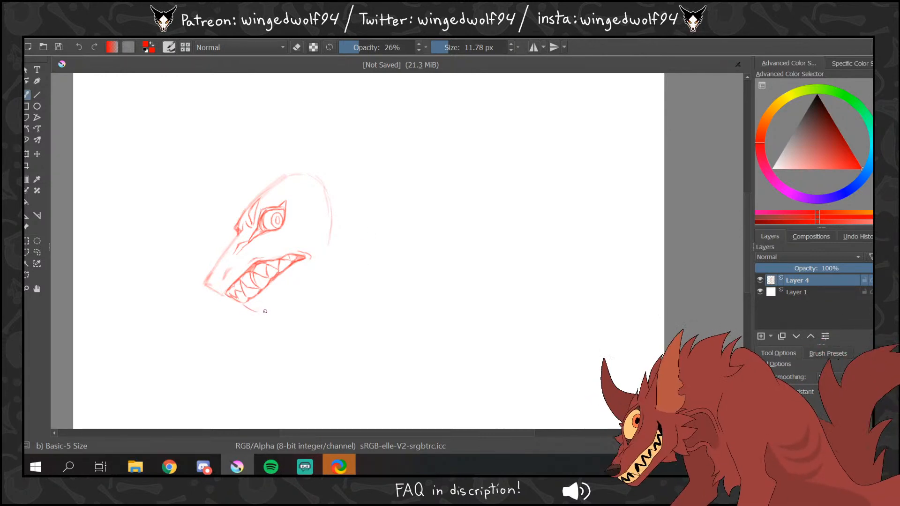
- Sketch the chin and lower jaw up to the back of the head, and darken the snout outline and nostril
{"action": "left_click_drag", "start_coordinate": [258, 313], "coordinate": [281, 291]}
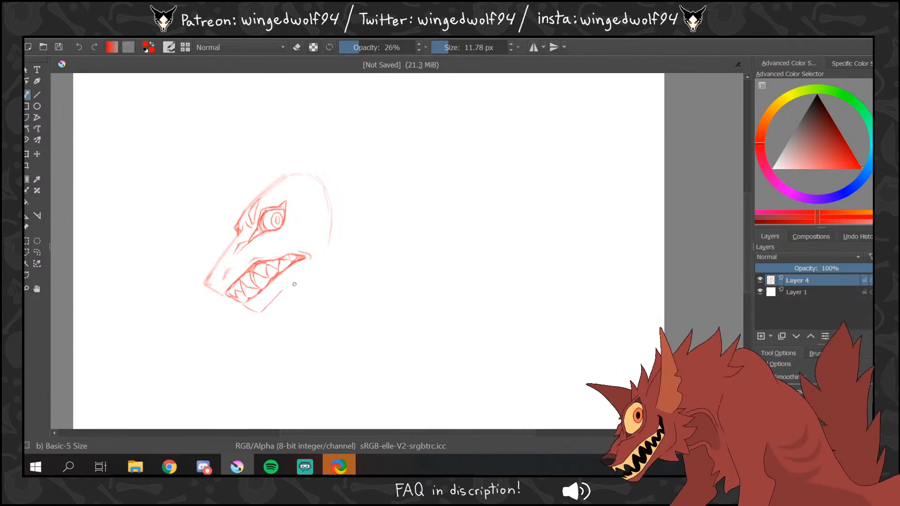
{"action": "mouse_move", "coordinate": [287, 287]}
{"action": "left_mouse_down"}
{"action": "mouse_move", "coordinate": [328, 264]}
{"action": "mouse_move", "coordinate": [332, 218]}
{"action": "left_mouse_up"}
{"action": "left_click_drag", "start_coordinate": [329, 255], "coordinate": [330, 209]}
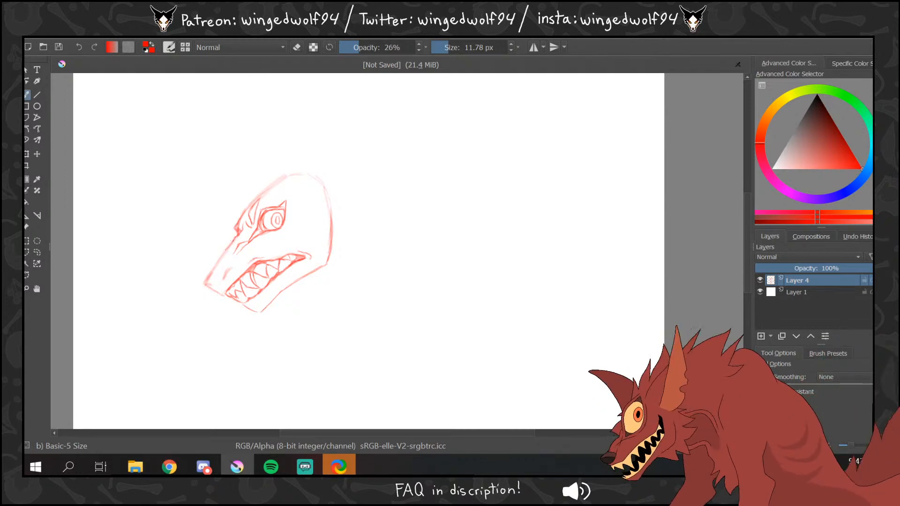
{"action": "left_click_drag", "start_coordinate": [231, 244], "coordinate": [206, 283]}
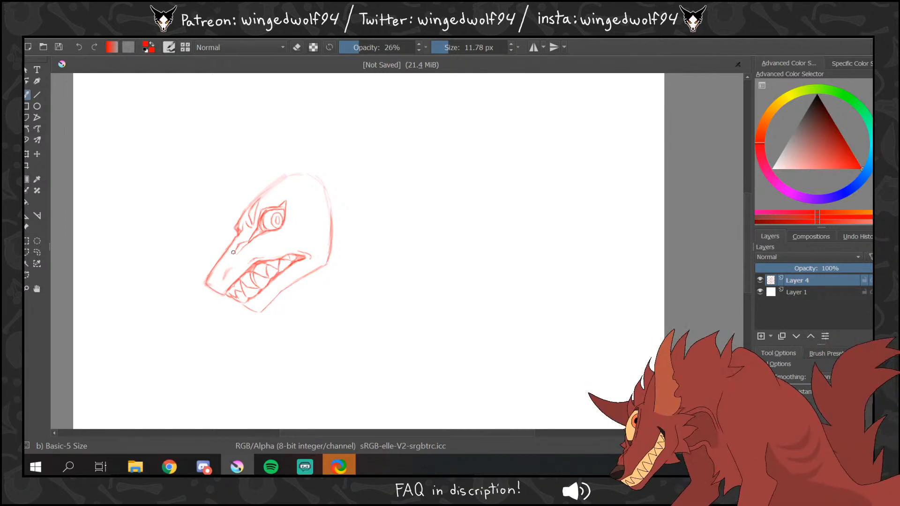
{"action": "left_click_drag", "start_coordinate": [226, 271], "coordinate": [224, 278]}
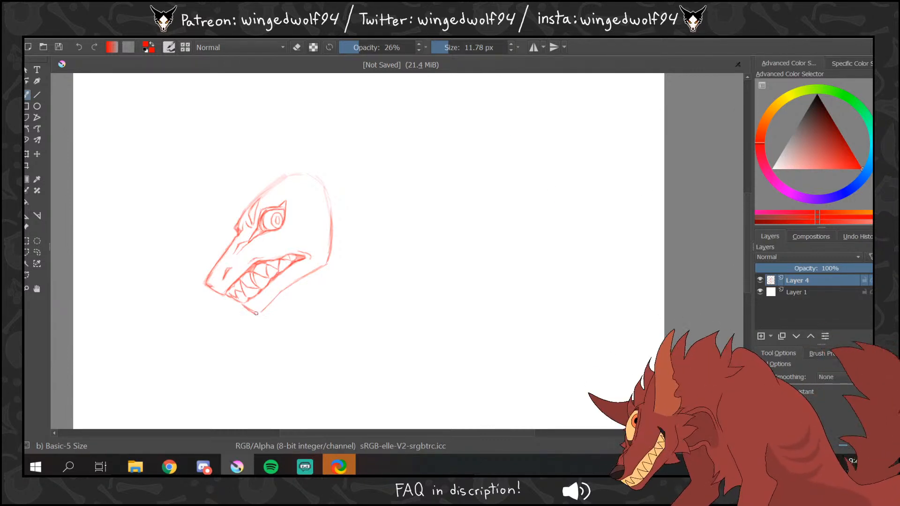
- Set the brush opacity to 22% and draw the ear's long upper edge sweeping back from the top of the head
{"action": "left_click", "coordinate": [296, 47]}
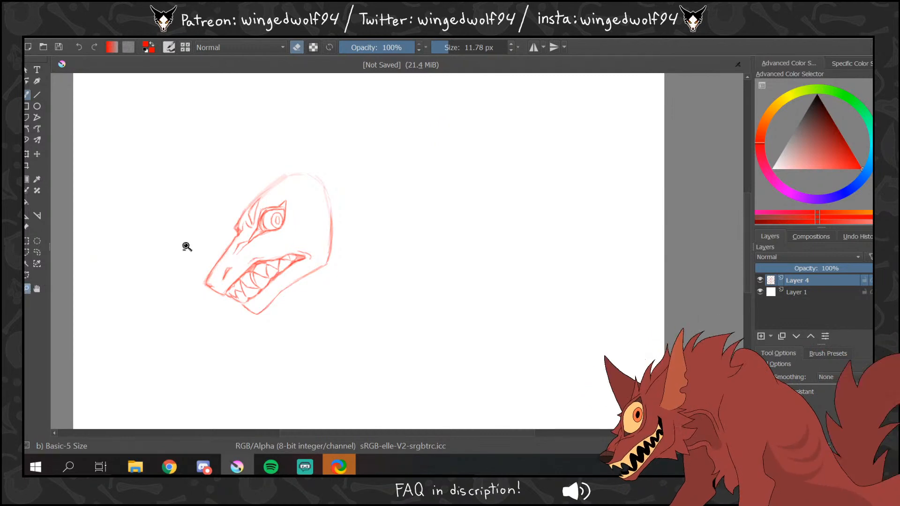
{"action": "key", "text": "minus"}
{"action": "left_click", "coordinate": [329, 49]}
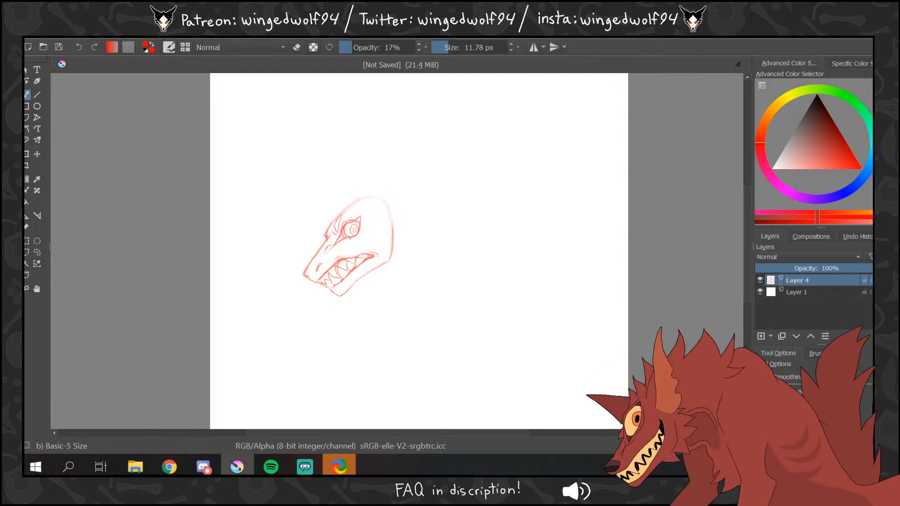
{"action": "left_click", "coordinate": [356, 48]}
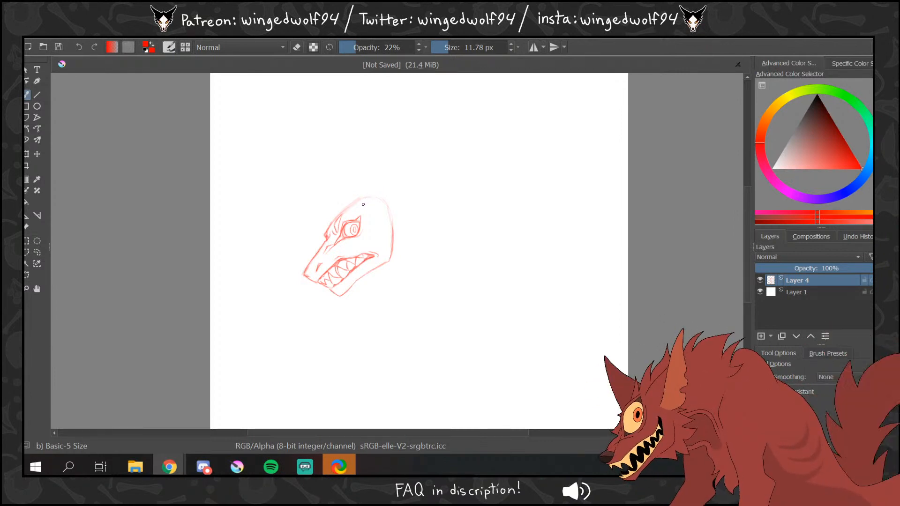
{"action": "left_click_drag", "start_coordinate": [370, 196], "coordinate": [363, 206]}
{"action": "key", "text": "ctrl+z"}
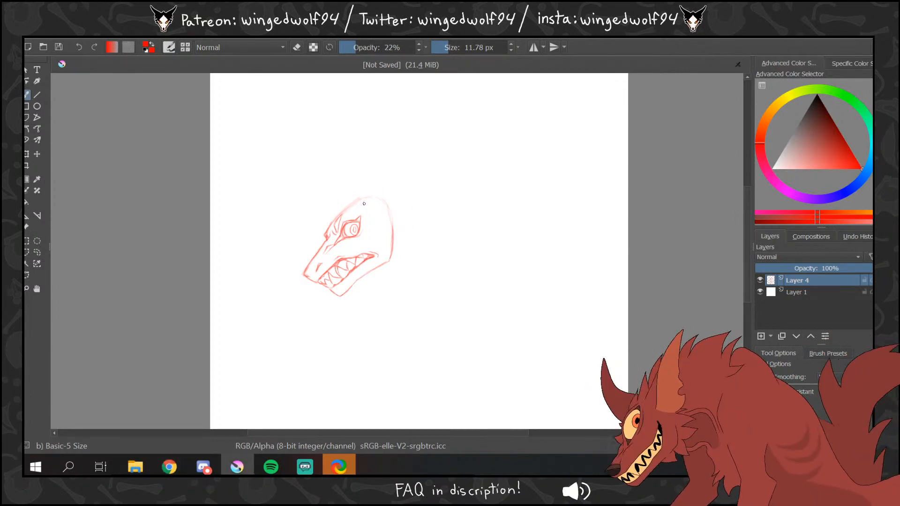
{"action": "left_click_drag", "start_coordinate": [362, 203], "coordinate": [422, 159]}
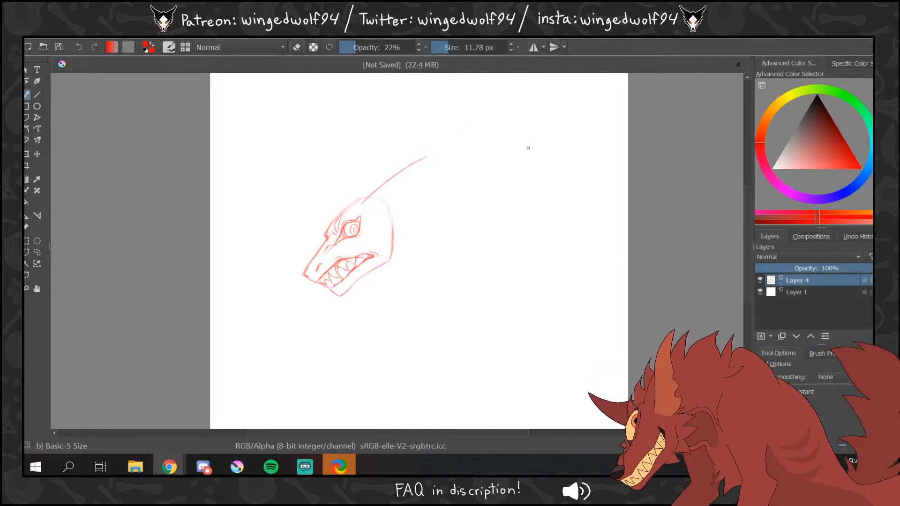
- Draw the ear's blunt tip and back edge, and close its base against the back of the head
{"action": "left_click_drag", "start_coordinate": [427, 156], "coordinate": [430, 165]}
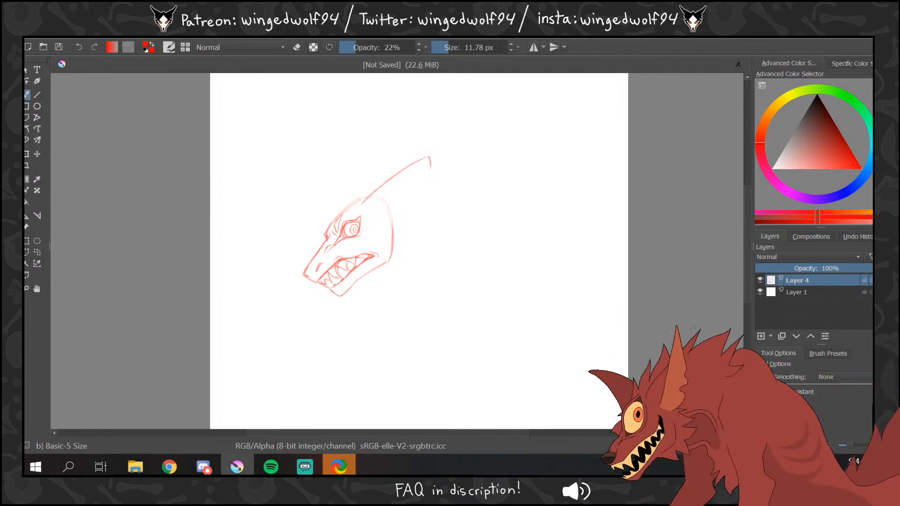
{"action": "key", "text": "ctrl+z"}
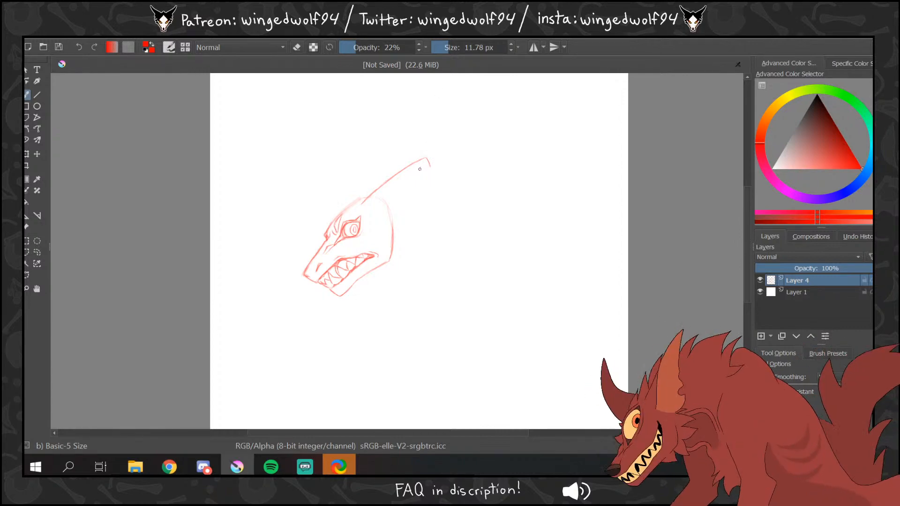
{"action": "mouse_move", "coordinate": [430, 166]}
{"action": "left_mouse_down"}
{"action": "mouse_move", "coordinate": [402, 202]}
{"action": "mouse_move", "coordinate": [430, 163]}
{"action": "mouse_move", "coordinate": [404, 204]}
{"action": "mouse_move", "coordinate": [412, 170]}
{"action": "mouse_move", "coordinate": [405, 209]}
{"action": "left_mouse_up"}
{"action": "key", "text": "ctrl+z"}
{"action": "key", "text": "ctrl+z"}
{"action": "key", "text": "ctrl+z"}
{"action": "key", "text": "ctrl+z"}
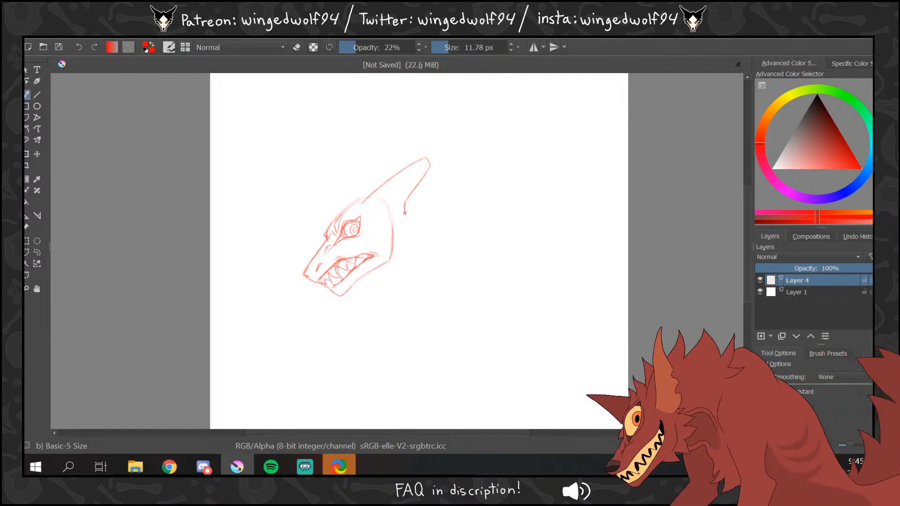
{"action": "left_click_drag", "start_coordinate": [405, 214], "coordinate": [383, 220]}
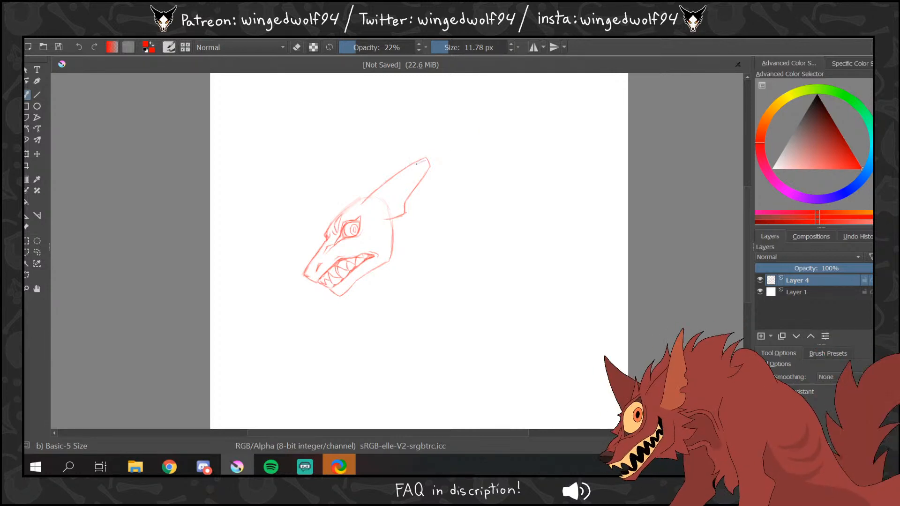
- Draw the ear's inner rim and front fold, with a small rounded fold at its base
{"action": "left_click_drag", "start_coordinate": [424, 162], "coordinate": [391, 182]}
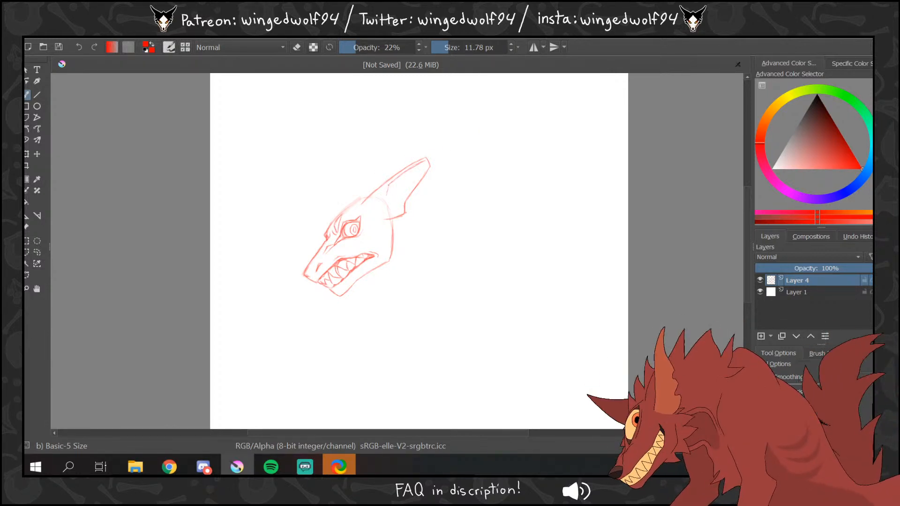
{"action": "left_click_drag", "start_coordinate": [388, 185], "coordinate": [383, 214]}
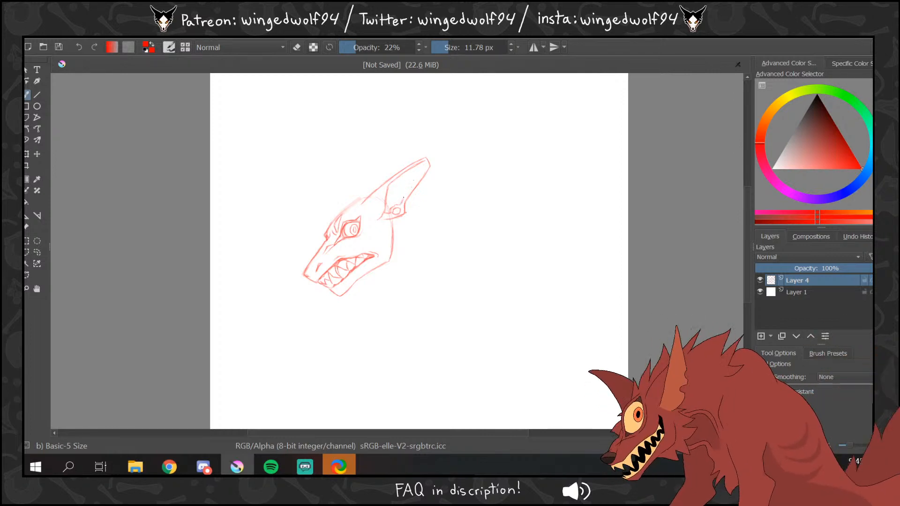
{"action": "left_click_drag", "start_coordinate": [403, 199], "coordinate": [413, 187]}
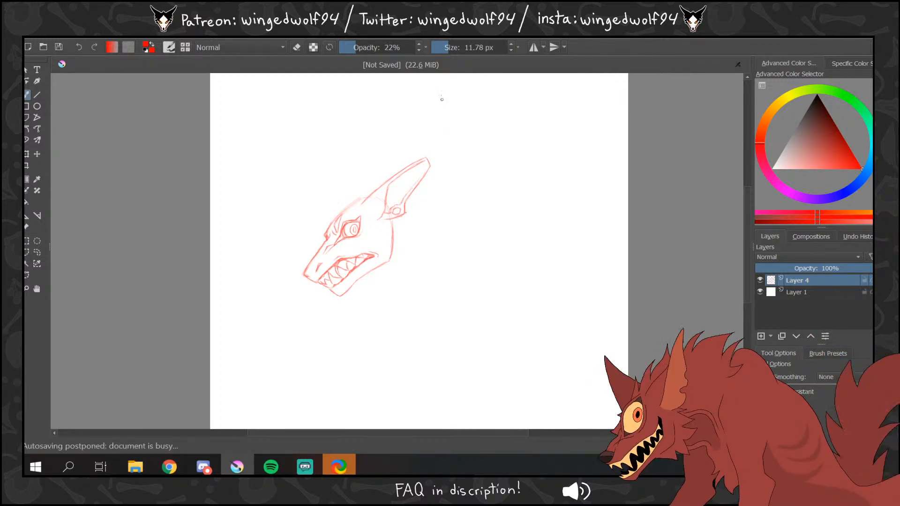
- Select the ear's tip and back edge freehand, rotate them slightly with Transform, and clear the selection
{"action": "left_click", "coordinate": [37, 252]}
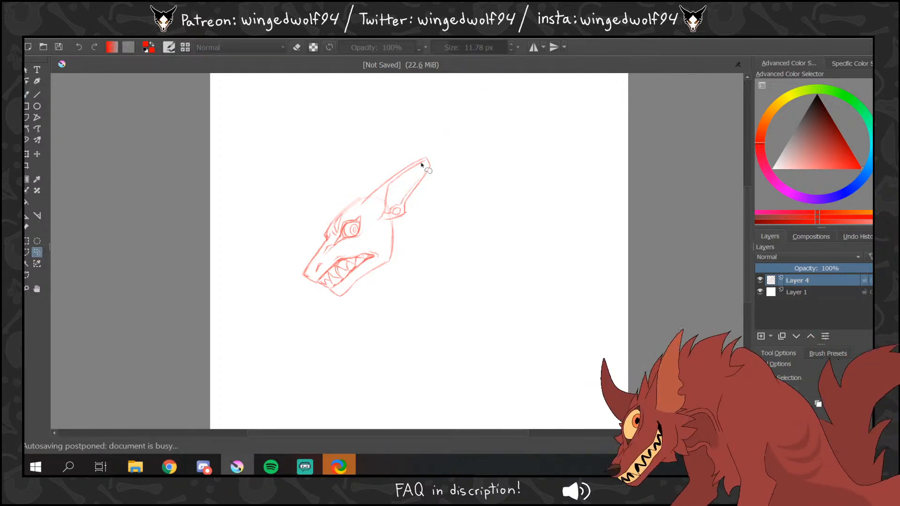
{"action": "mouse_move", "coordinate": [438, 154]}
{"action": "left_mouse_down"}
{"action": "mouse_move", "coordinate": [399, 199]}
{"action": "mouse_move", "coordinate": [418, 213]}
{"action": "mouse_move", "coordinate": [510, 154]}
{"action": "mouse_move", "coordinate": [422, 176]}
{"action": "left_mouse_up"}
{"action": "left_click", "coordinate": [27, 153]}
{"action": "left_click_drag", "start_coordinate": [475, 154], "coordinate": [480, 155]}
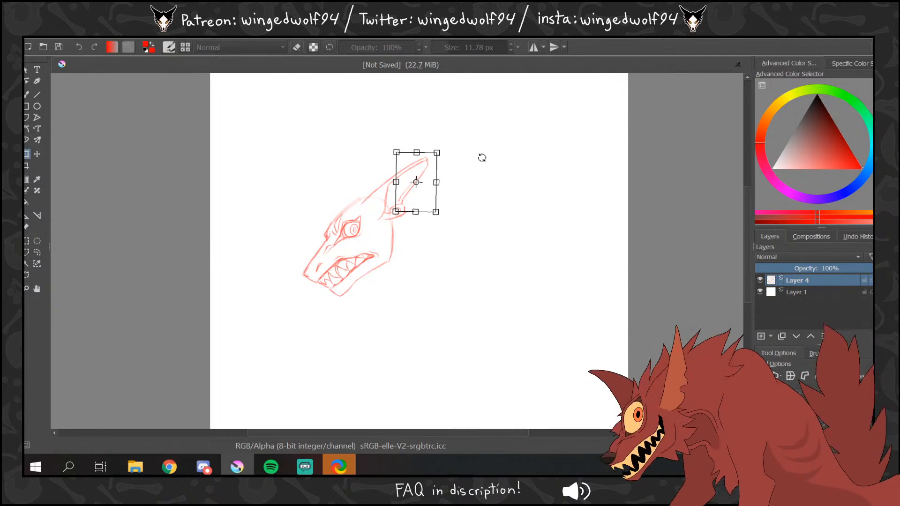
{"action": "left_click", "coordinate": [159, 38]}
{"action": "left_click", "coordinate": [170, 62]}
{"action": "key", "text": "b"}
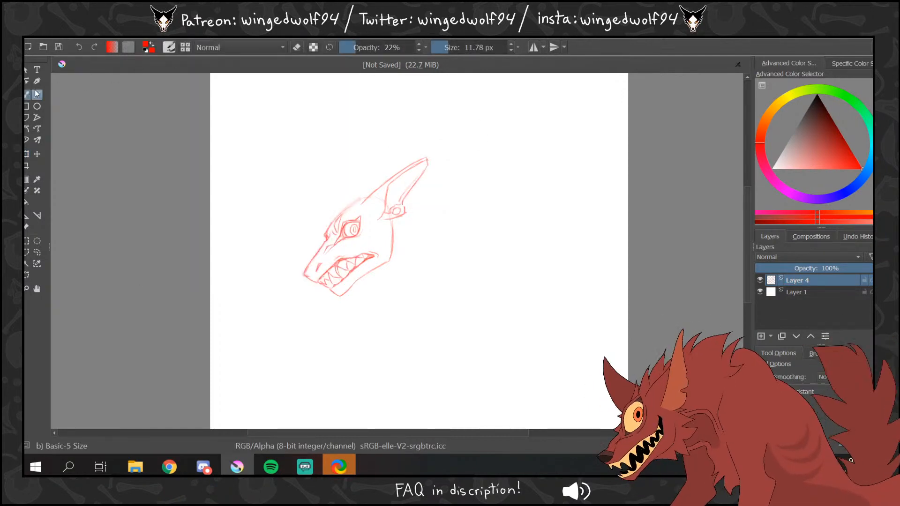
{"action": "left_click", "coordinate": [160, 38]}
- Touch up the ear's back edge and inner folds, and add a new layer above the head sketch
{"action": "left_click", "coordinate": [403, 201]}
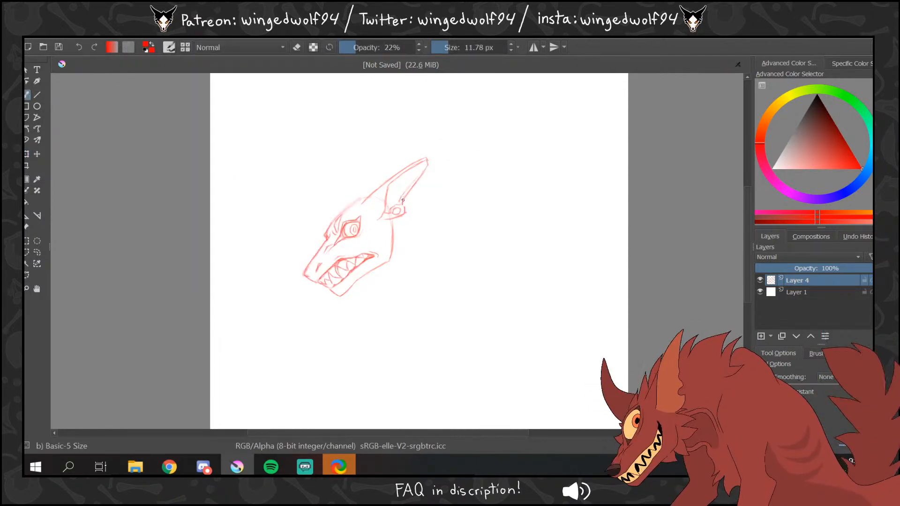
{"action": "key", "text": "e"}
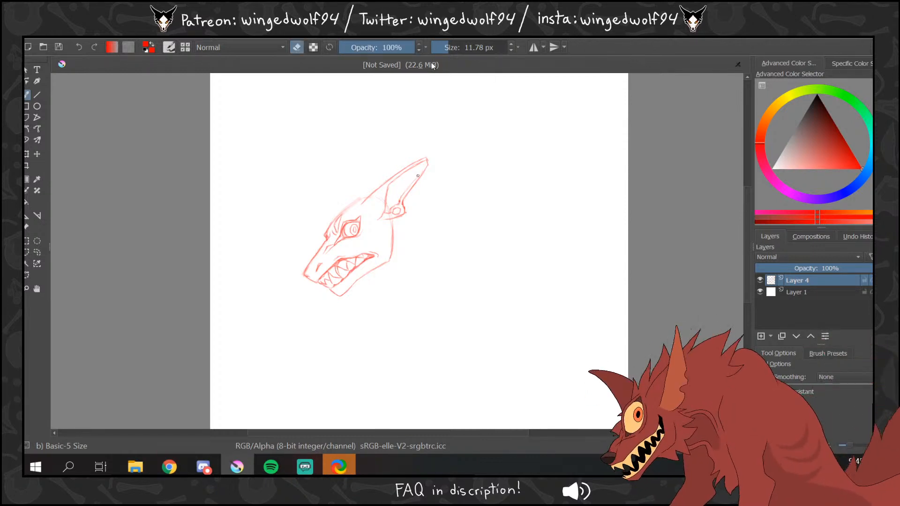
{"action": "key", "text": "e"}
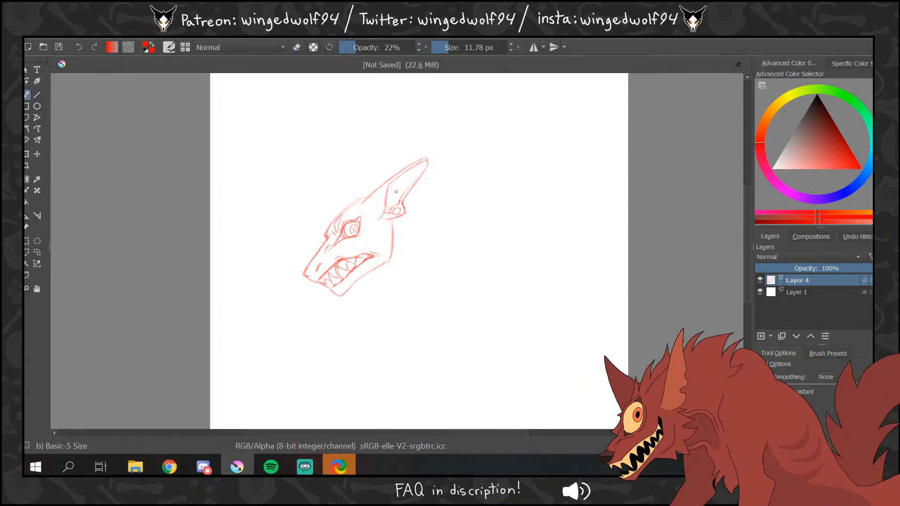
{"action": "left_click_drag", "start_coordinate": [389, 188], "coordinate": [397, 199]}
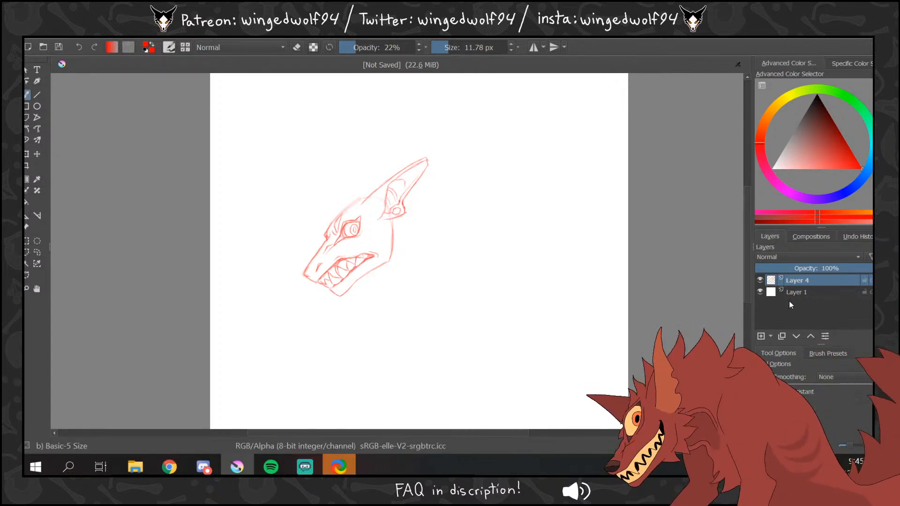
{"action": "left_click", "coordinate": [761, 337]}
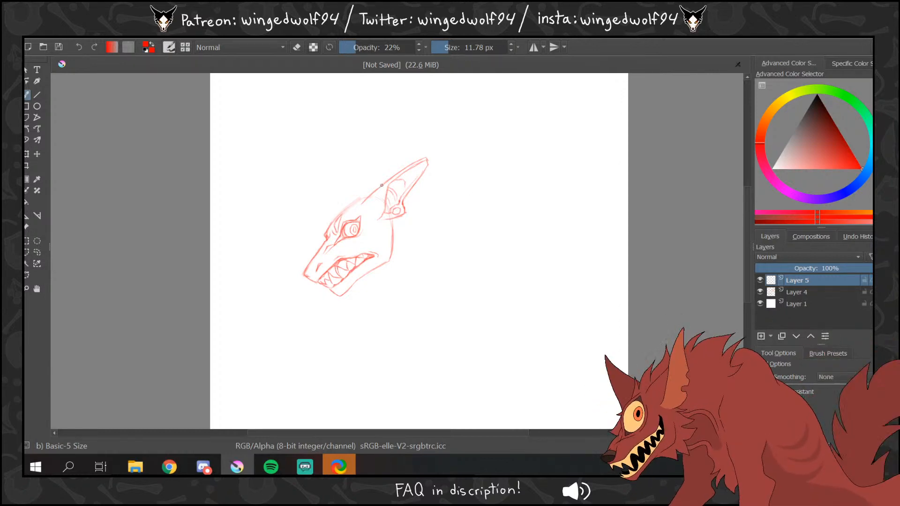
{"action": "left_click_drag", "start_coordinate": [378, 185], "coordinate": [337, 176]}
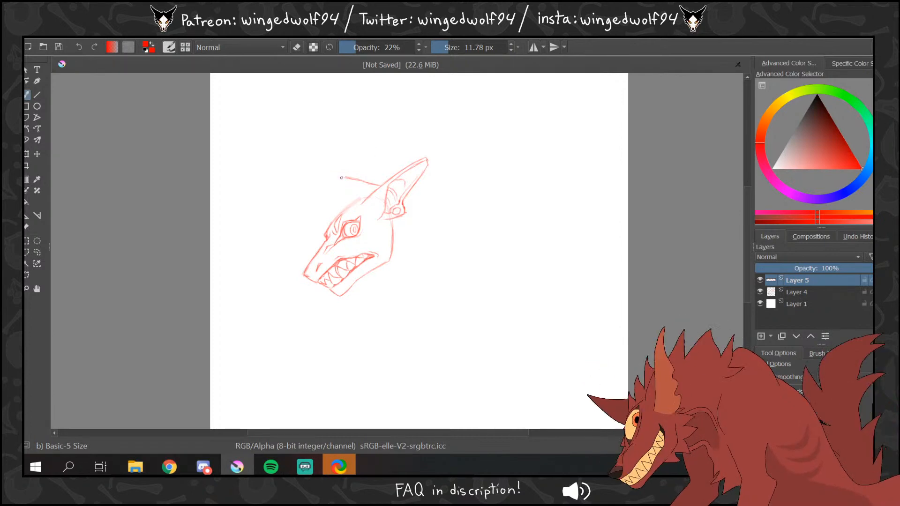
{"action": "left_click_drag", "start_coordinate": [337, 177], "coordinate": [307, 184]}
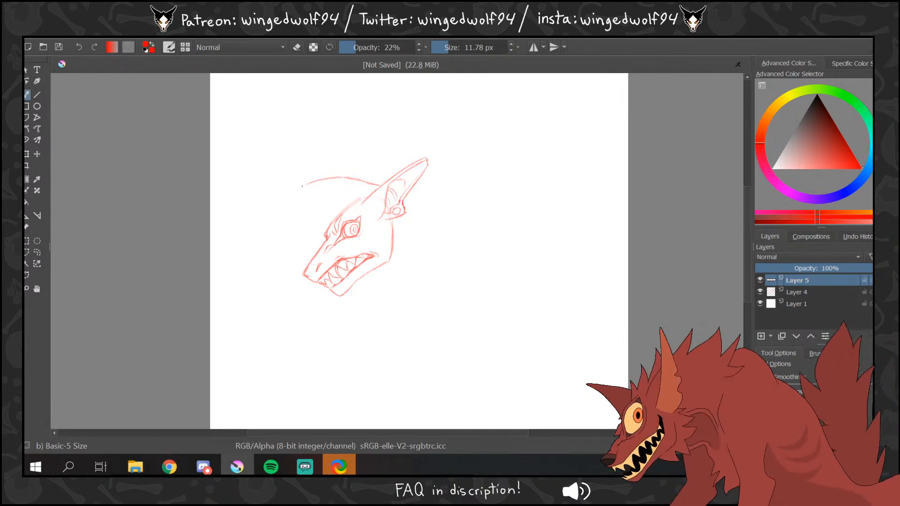
{"action": "scroll", "coordinate": [327, 235], "scroll_direction": "up", "scroll_amount": 2}
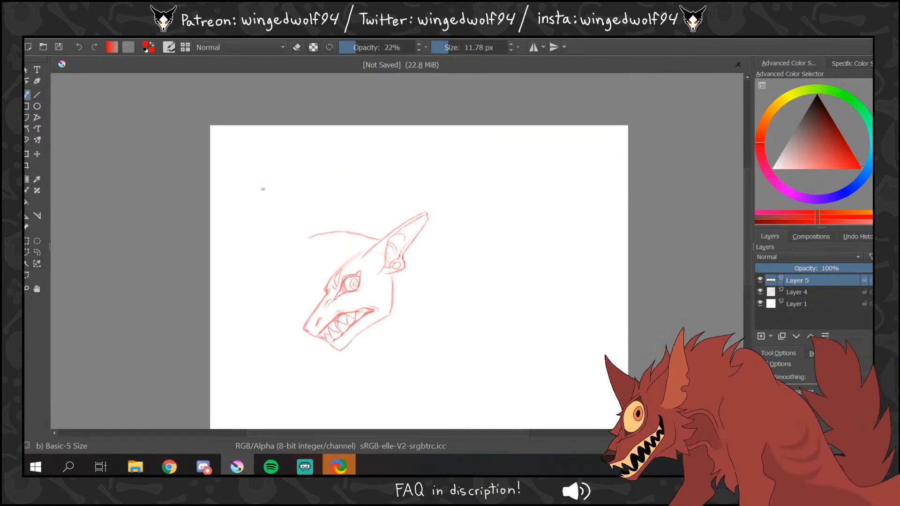
{"action": "key", "text": "ctrl+z"}
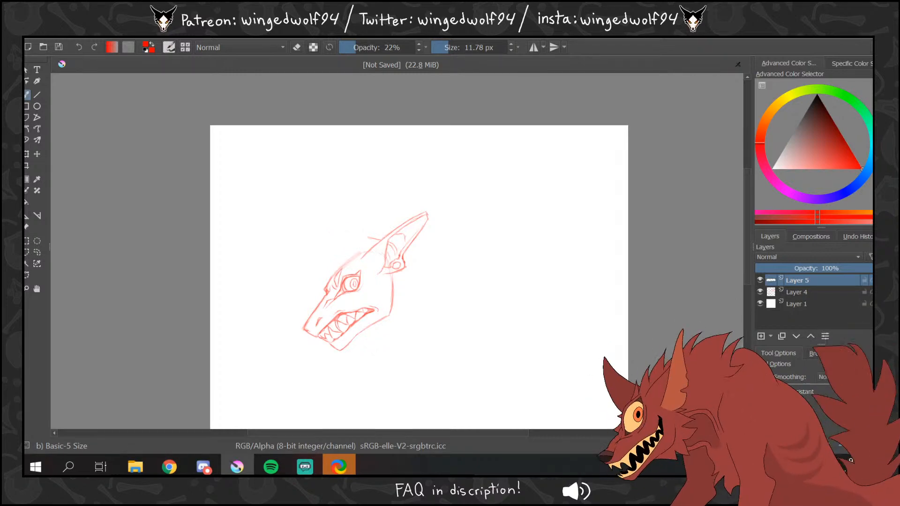
{"action": "key", "text": "ctrl+z"}
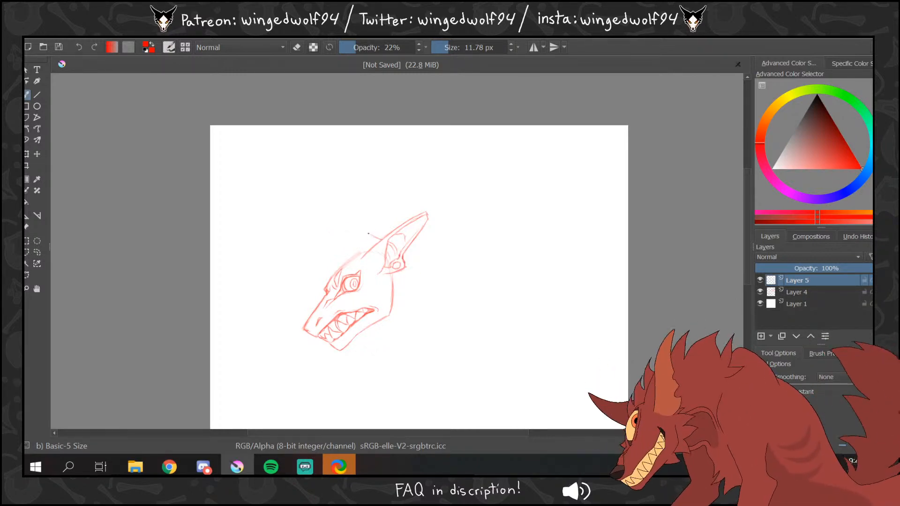
- Draw a pointed forelock sweeping forward from the ear and a long forked lock hanging from the forehead behind the jaw
{"action": "left_click_drag", "start_coordinate": [380, 239], "coordinate": [305, 225]}
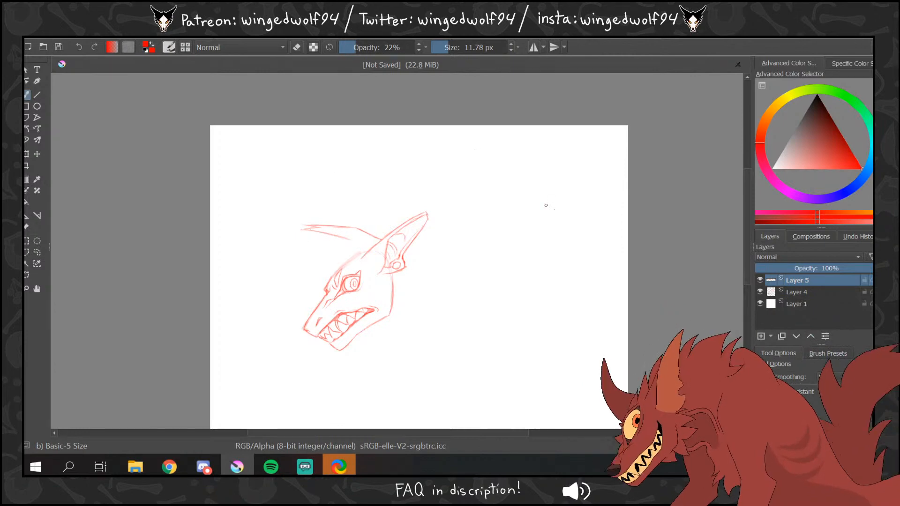
{"action": "mouse_move", "coordinate": [347, 238]}
{"action": "left_mouse_down"}
{"action": "mouse_move", "coordinate": [308, 243]}
{"action": "mouse_move", "coordinate": [294, 278]}
{"action": "left_mouse_up"}
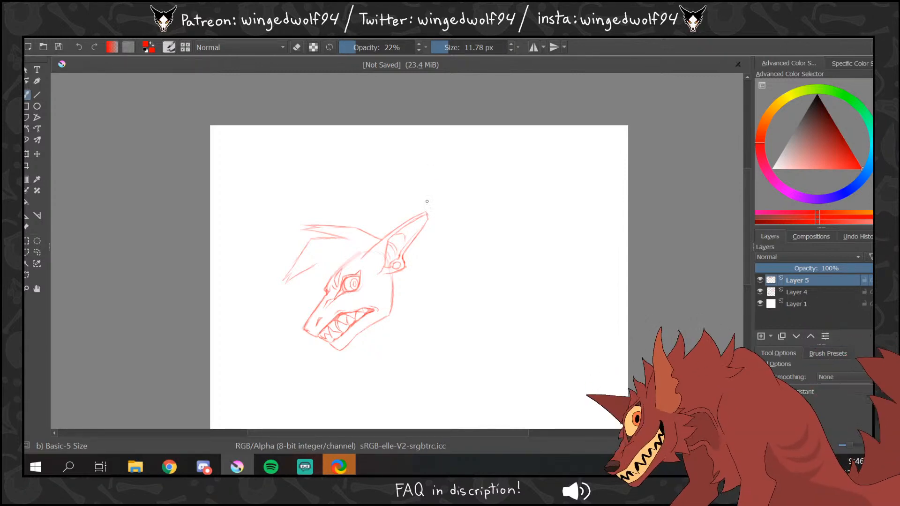
{"action": "left_click_drag", "start_coordinate": [425, 214], "coordinate": [427, 218]}
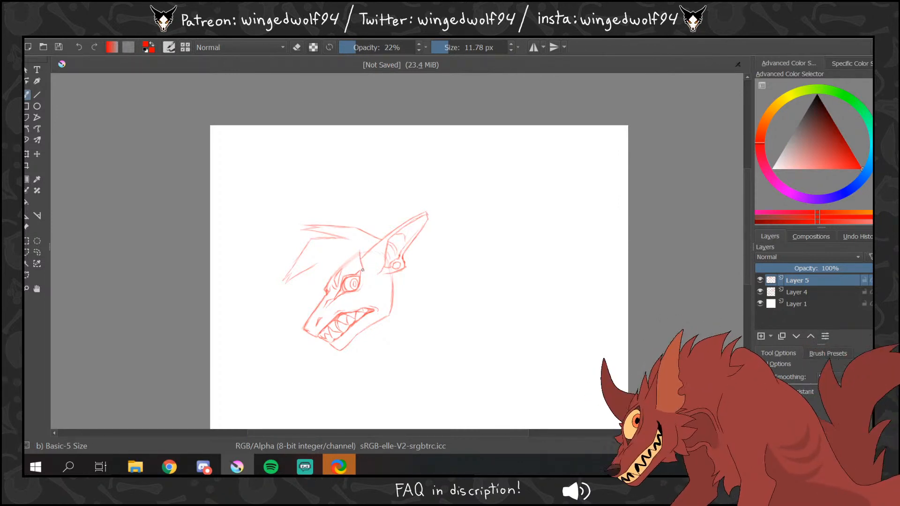
{"action": "mouse_move", "coordinate": [363, 269]}
{"action": "left_mouse_down"}
{"action": "mouse_move", "coordinate": [407, 319]}
{"action": "mouse_move", "coordinate": [395, 368]}
{"action": "mouse_move", "coordinate": [374, 397]}
{"action": "mouse_move", "coordinate": [383, 391]}
{"action": "mouse_move", "coordinate": [386, 415]}
{"action": "mouse_move", "coordinate": [417, 324]}
{"action": "mouse_move", "coordinate": [417, 333]}
{"action": "mouse_move", "coordinate": [366, 254]}
{"action": "left_mouse_up"}
{"action": "key", "text": "ctrl+z"}
{"action": "key", "text": "ctrl+z"}
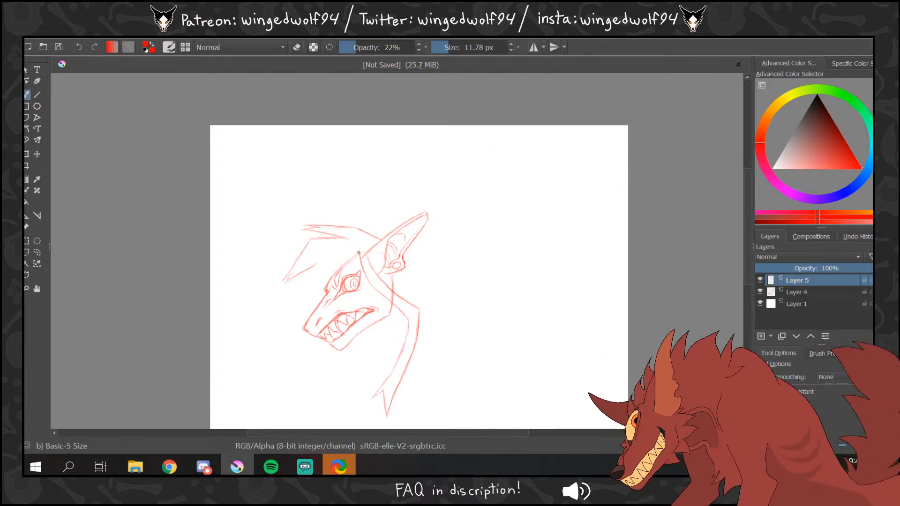
- Draw jagged fur tufts along the brow and cheek, and erase the hair lock's lines crossing the cheek
{"action": "left_click_drag", "start_coordinate": [358, 253], "coordinate": [355, 260]}
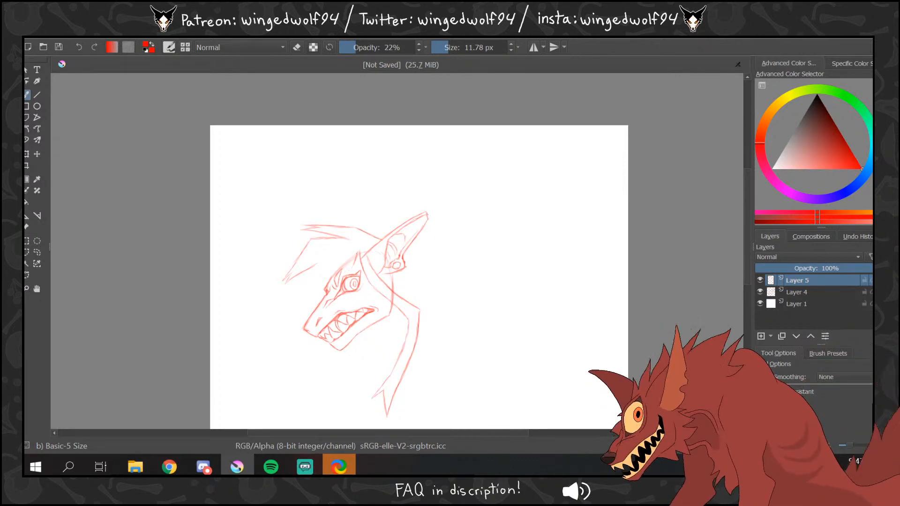
{"action": "left_click_drag", "start_coordinate": [357, 254], "coordinate": [349, 269]}
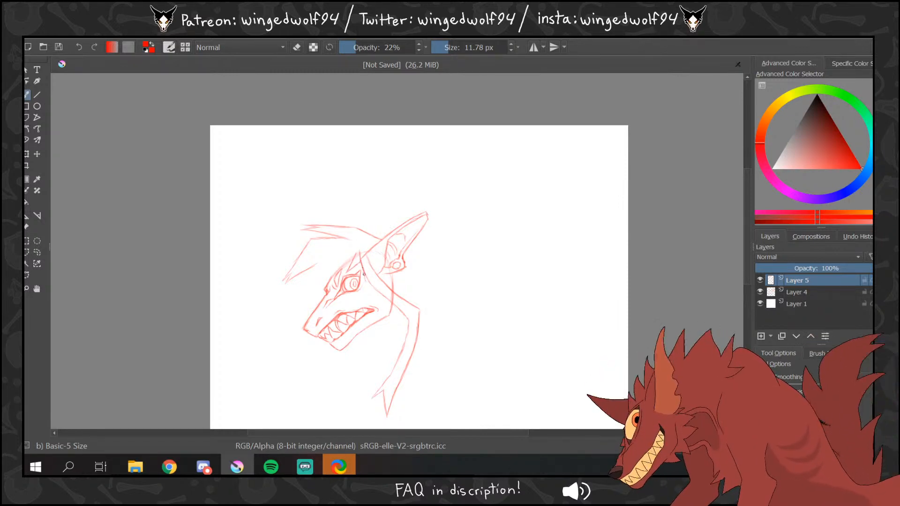
{"action": "left_click_drag", "start_coordinate": [364, 274], "coordinate": [362, 290]}
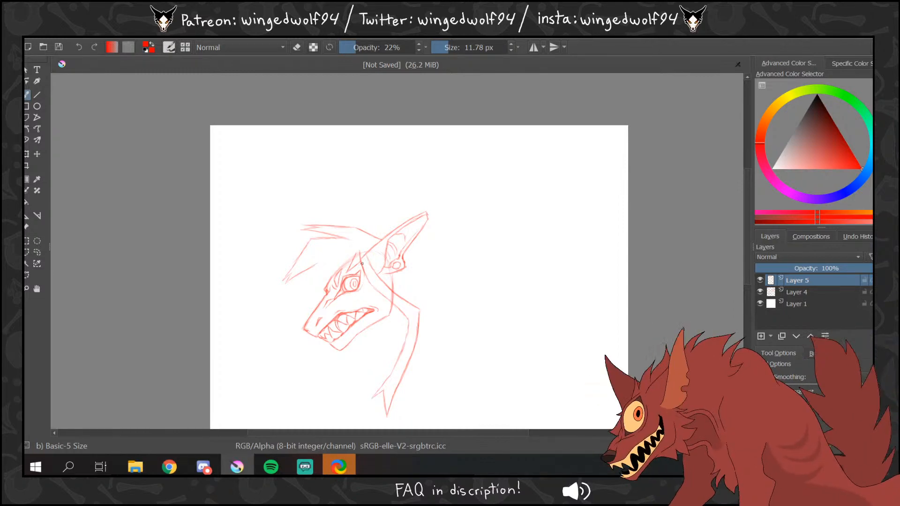
{"action": "left_click_drag", "start_coordinate": [363, 272], "coordinate": [360, 295]}
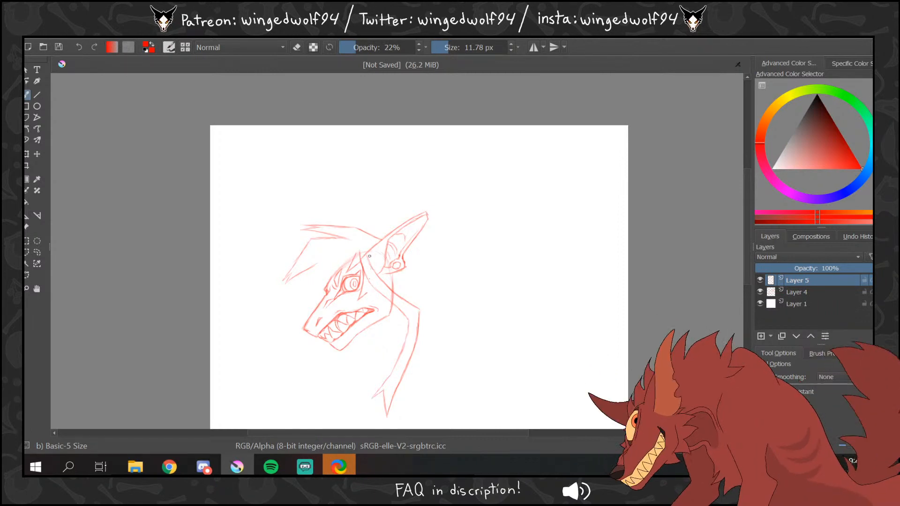
{"action": "left_click_drag", "start_coordinate": [369, 294], "coordinate": [371, 308]}
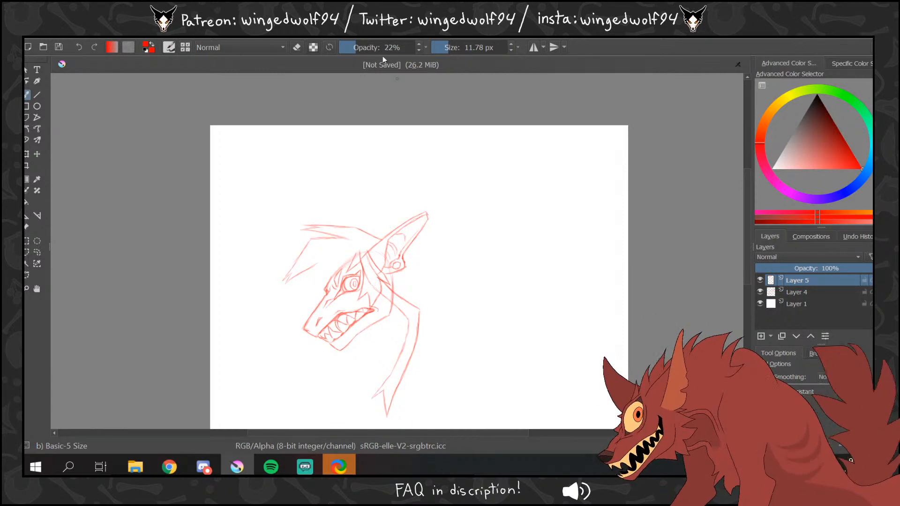
{"action": "key", "text": "e"}
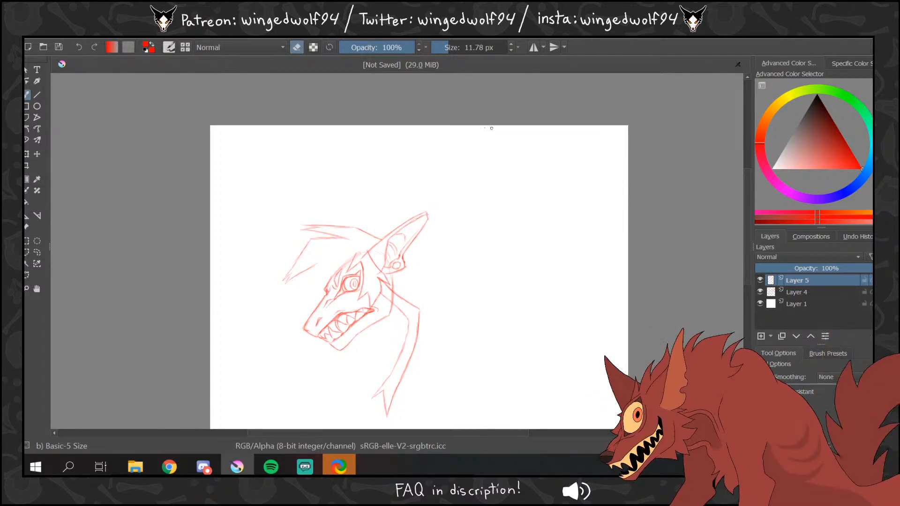
- Mirror the image horizontally to check the head sketch, and mirror it back
{"action": "left_click", "coordinate": [40, 33]}
{"action": "left_click", "coordinate": [187, 162]}
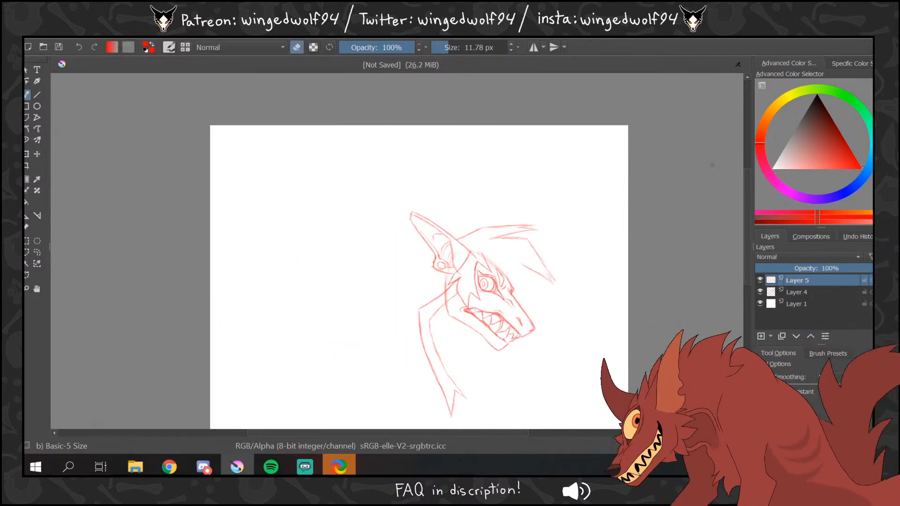
{"action": "left_click", "coordinate": [96, 34]}
{"action": "left_click", "coordinate": [189, 162]}
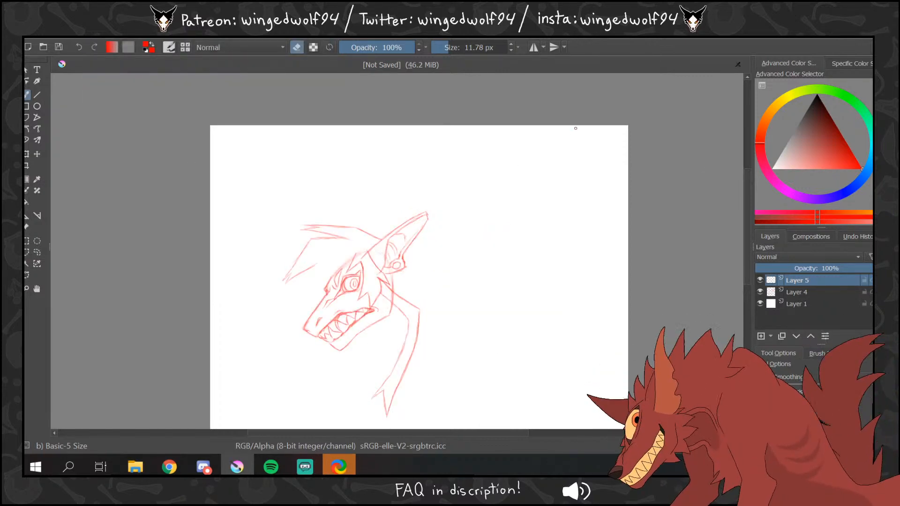
- Add a new layer and draw a curled, spiky hair tuft above the ear at 19% brush opacity
{"action": "key", "text": "e"}
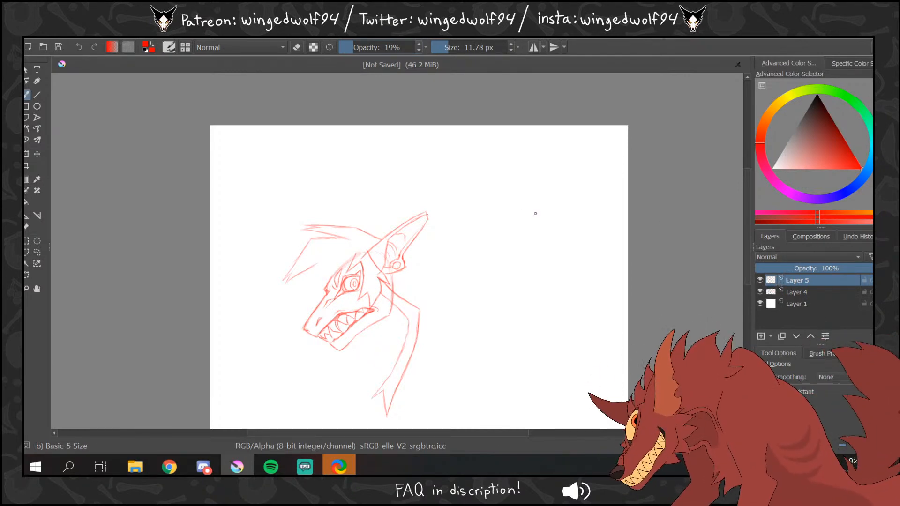
{"action": "key", "text": "Insert"}
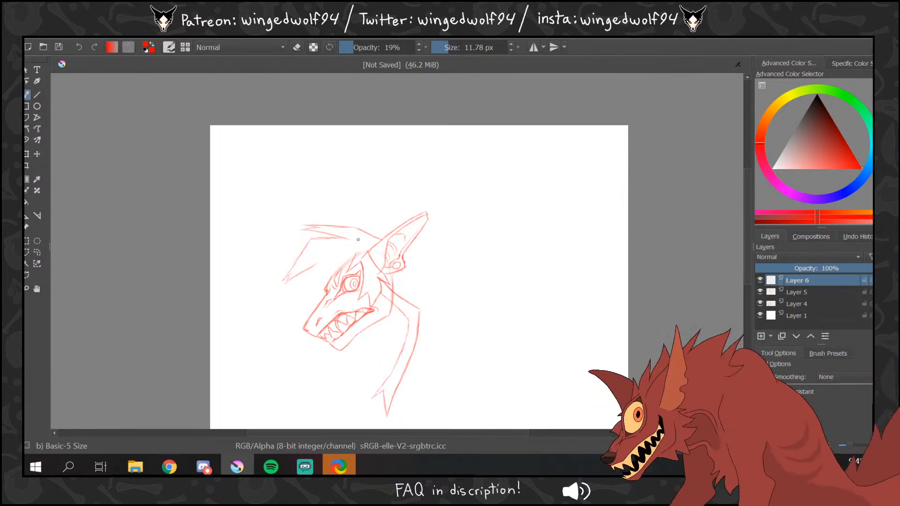
{"action": "left_click_drag", "start_coordinate": [364, 227], "coordinate": [359, 242]}
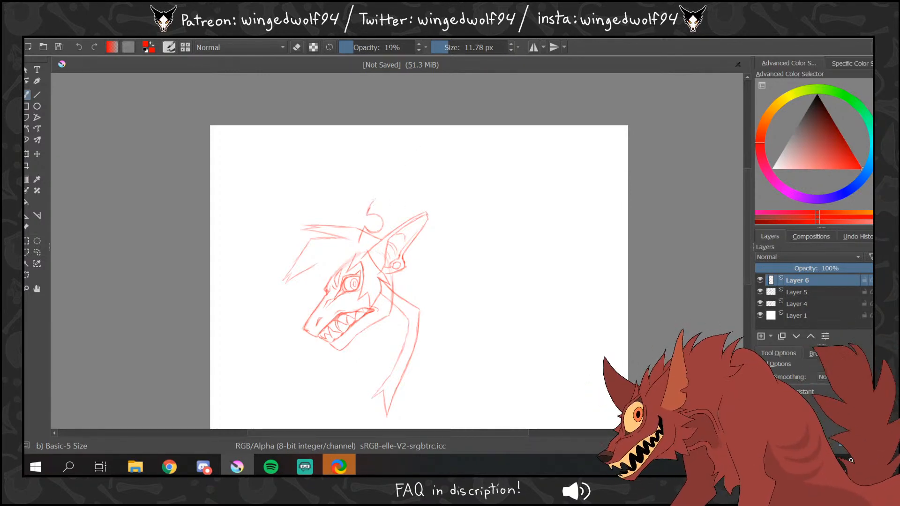
{"action": "mouse_move", "coordinate": [375, 199]}
{"action": "left_mouse_down"}
{"action": "mouse_move", "coordinate": [400, 196]}
{"action": "mouse_move", "coordinate": [416, 176]}
{"action": "left_mouse_up"}
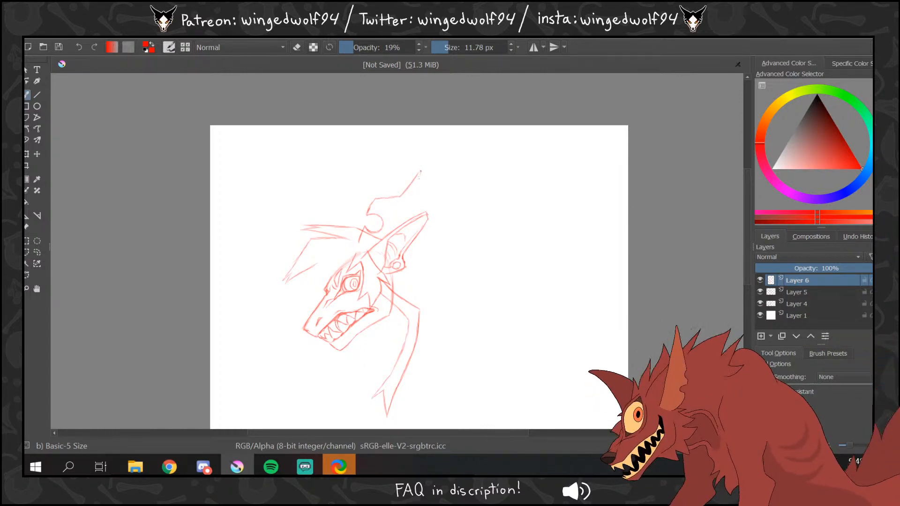
{"action": "left_click_drag", "start_coordinate": [421, 171], "coordinate": [413, 202]}
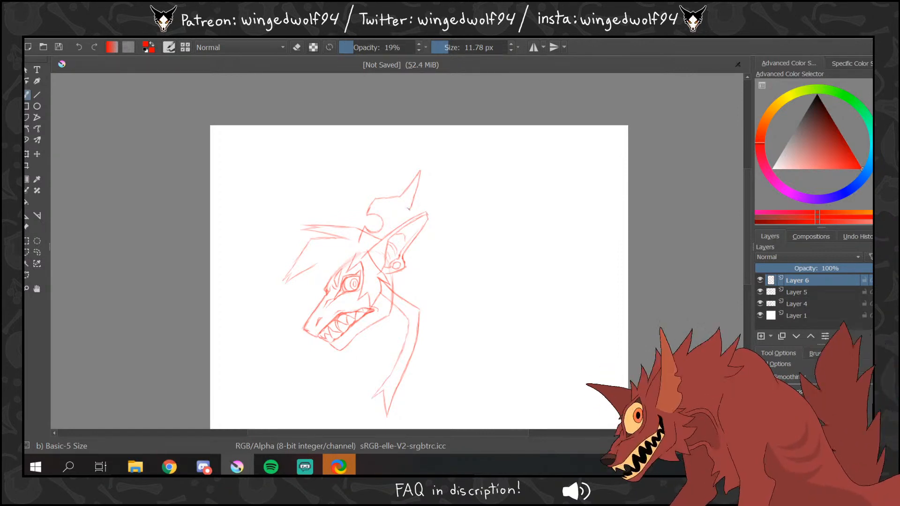
{"action": "left_click_drag", "start_coordinate": [408, 209], "coordinate": [398, 206]}
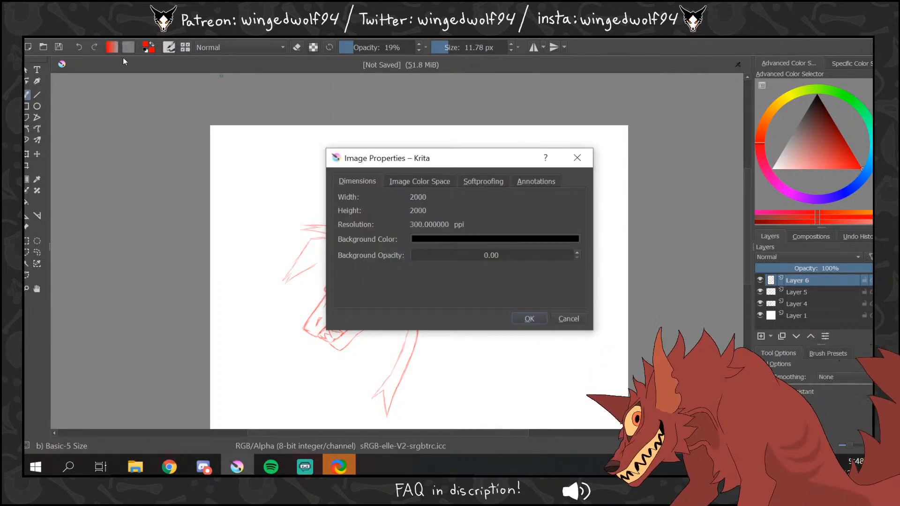
- Dismiss the image properties and save the drawing to the Desktop as a Krita document named neo
{"action": "left_click", "coordinate": [568, 318]}
{"action": "left_click", "coordinate": [38, 40]}
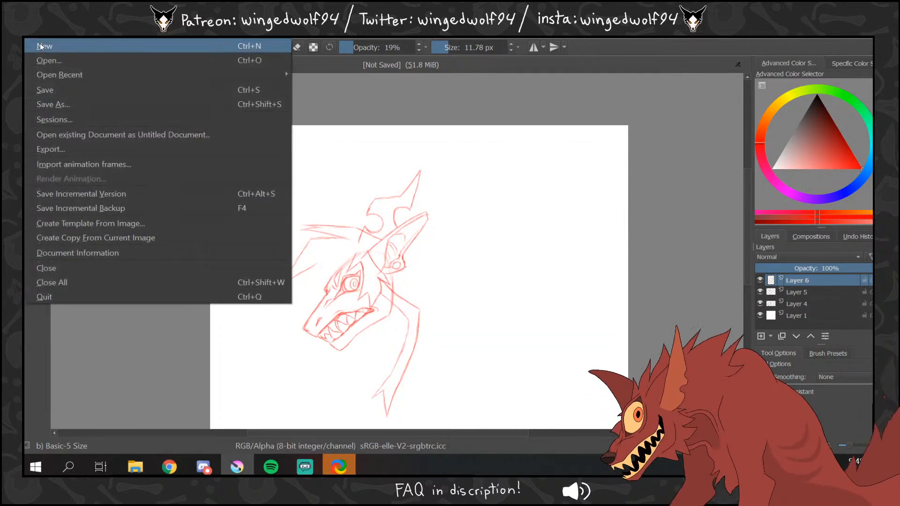
{"action": "left_click", "coordinate": [64, 102]}
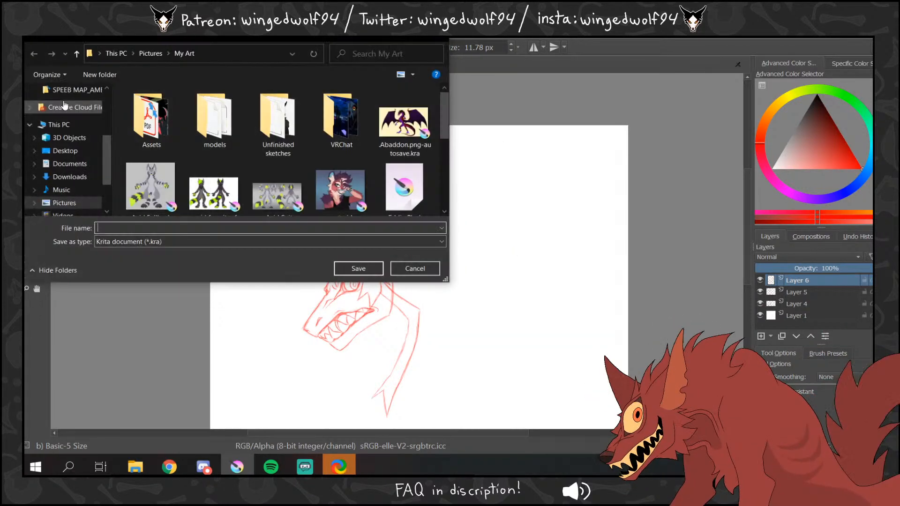
{"action": "left_click", "coordinate": [65, 150]}
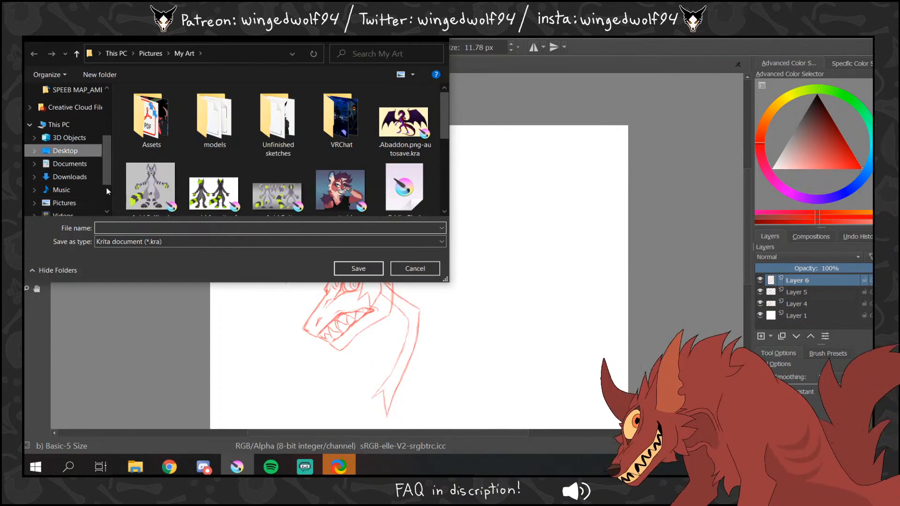
{"action": "type", "text": "neo"}
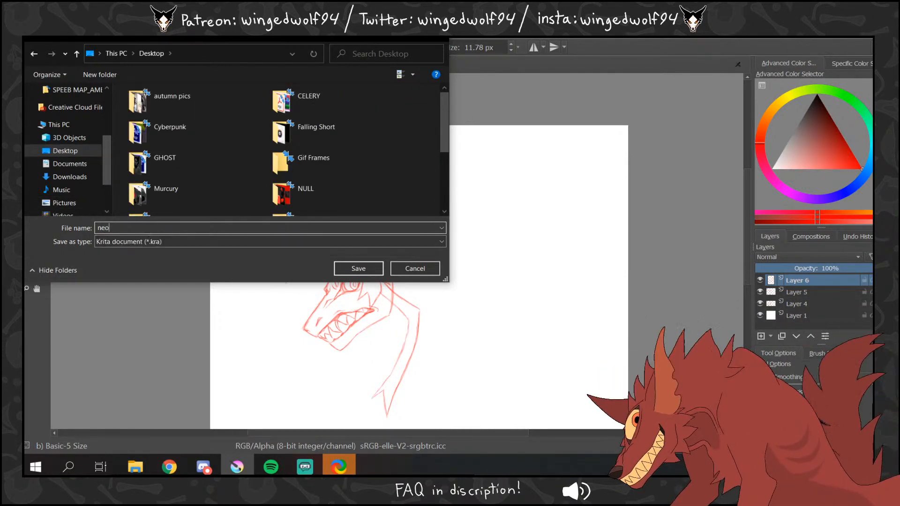
{"action": "key", "text": "Return"}
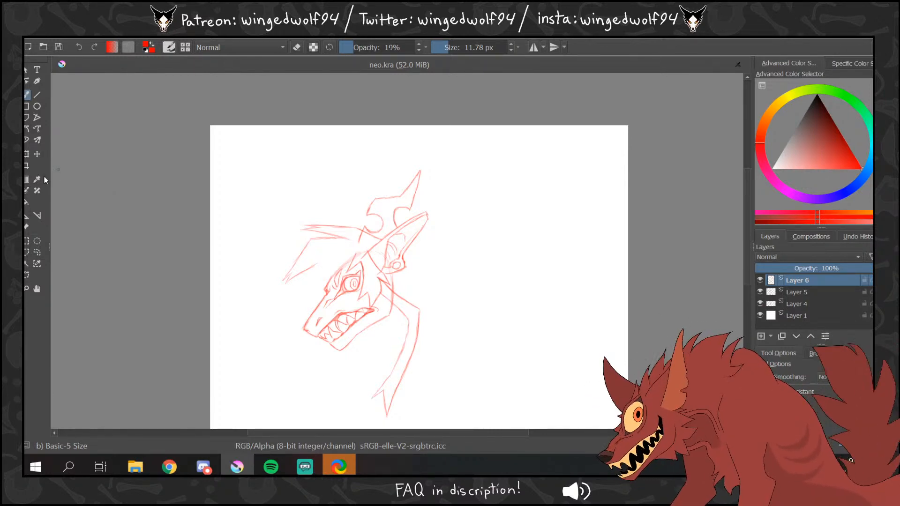
- Select the upper part of the hair tuft freehand, rotate it clockwise and move it closer to the ear, and clear the selection
{"action": "left_click", "coordinate": [28, 154]}
{"action": "left_click", "coordinate": [37, 253]}
{"action": "mouse_move", "coordinate": [374, 173]}
{"action": "left_mouse_down"}
{"action": "mouse_move", "coordinate": [392, 220]}
{"action": "mouse_move", "coordinate": [373, 173]}
{"action": "left_mouse_up"}
{"action": "left_click", "coordinate": [27, 154]}
{"action": "left_click_drag", "start_coordinate": [571, 126], "coordinate": [577, 187]}
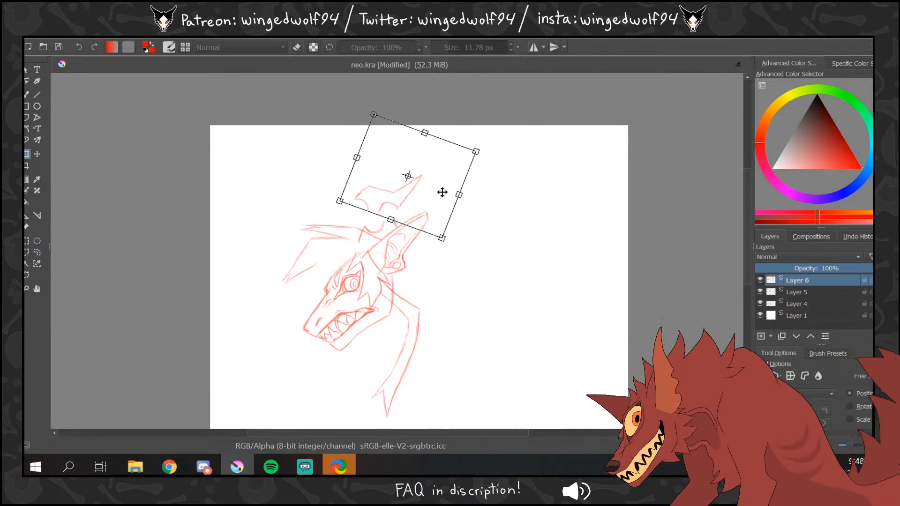
{"action": "left_click_drag", "start_coordinate": [442, 192], "coordinate": [453, 187]}
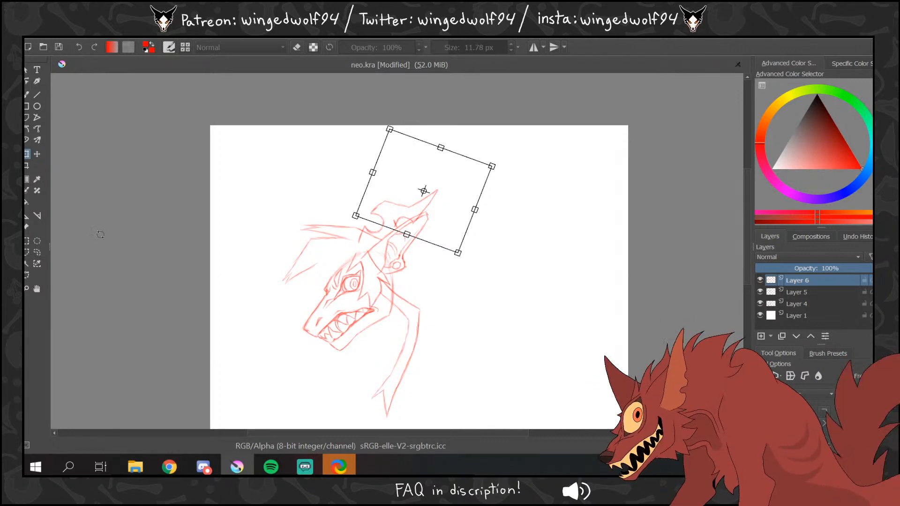
{"action": "left_click", "coordinate": [37, 252]}
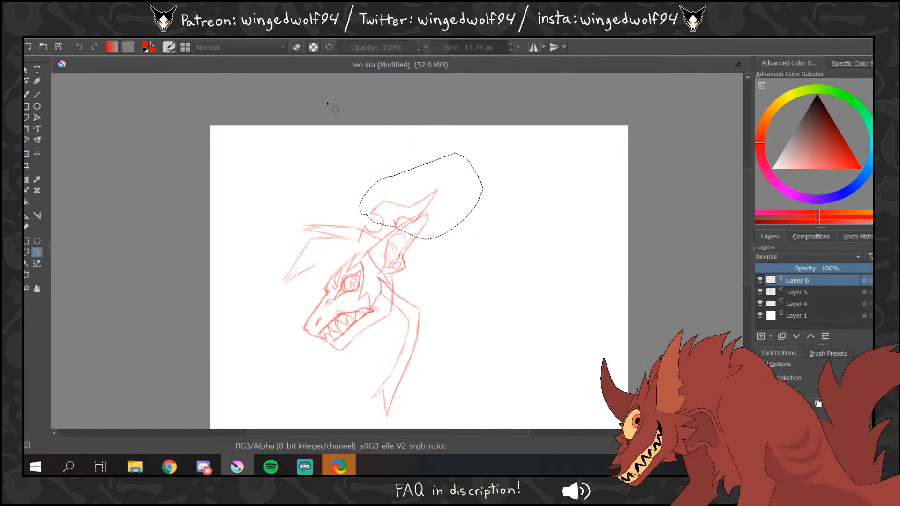
{"action": "key", "text": "ctrl+shift+a"}
- Select the whole hair tuft freehand, rotate it slightly counterclockwise and shift it up toward the forelock with Transform
{"action": "key", "text": "ctrl+t"}
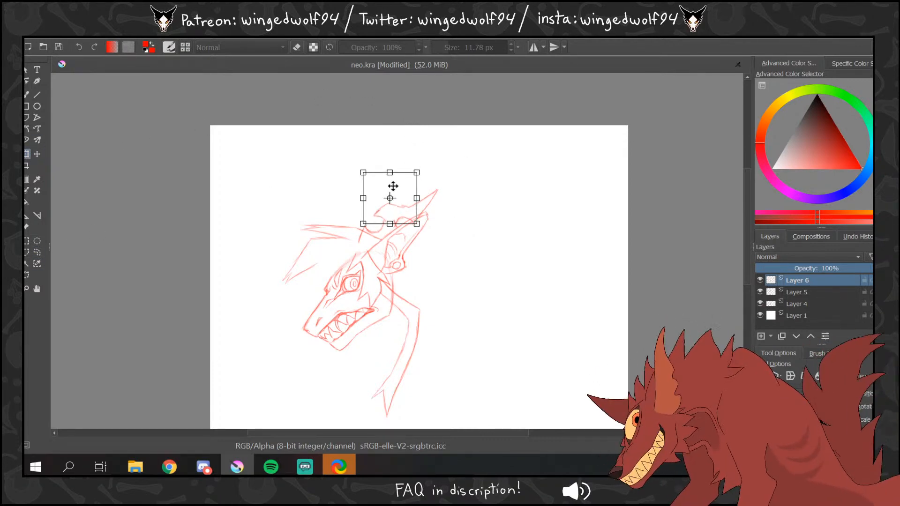
{"action": "left_click", "coordinate": [37, 252]}
{"action": "mouse_move", "coordinate": [421, 144]}
{"action": "left_mouse_down"}
{"action": "mouse_move", "coordinate": [368, 163]}
{"action": "mouse_move", "coordinate": [466, 144]}
{"action": "left_mouse_up"}
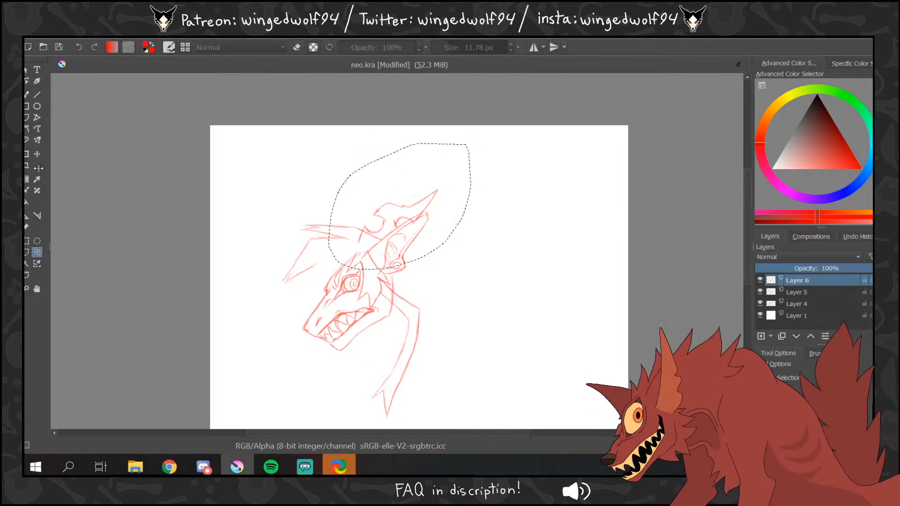
{"action": "left_click", "coordinate": [27, 154]}
{"action": "left_click_drag", "start_coordinate": [483, 176], "coordinate": [476, 167]}
{"action": "left_click_drag", "start_coordinate": [429, 205], "coordinate": [422, 203]}
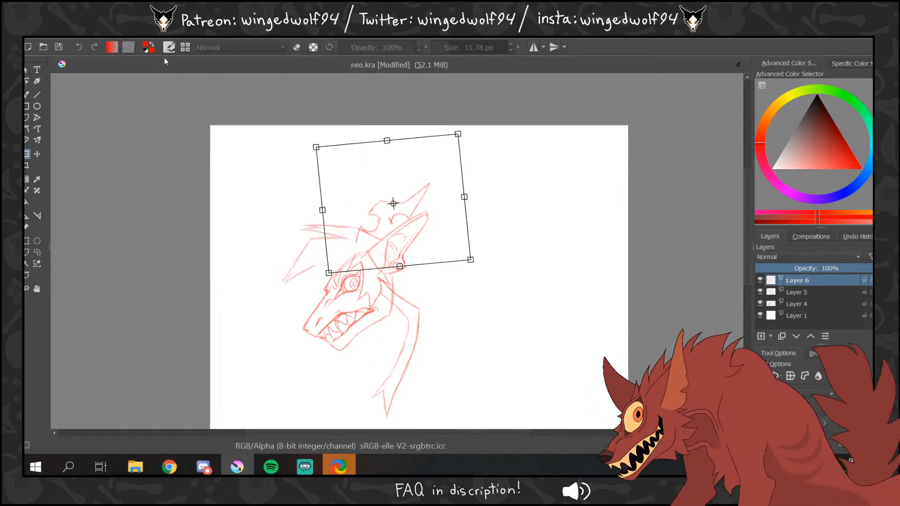
{"action": "key", "text": "b"}
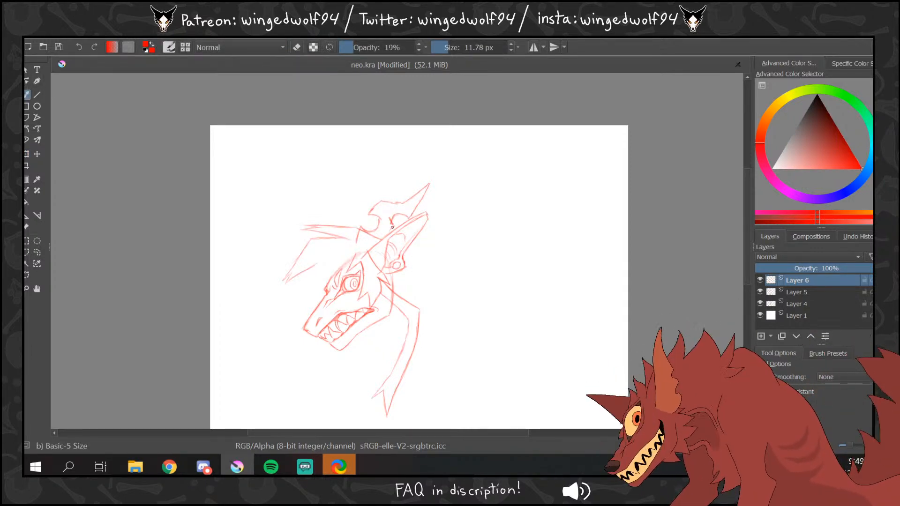
- Erase the lines overlapping at the tuft's base, and redraw the forelock's lower edge to the ear on Layer 5 at 22% opacity
{"action": "key", "text": "e"}
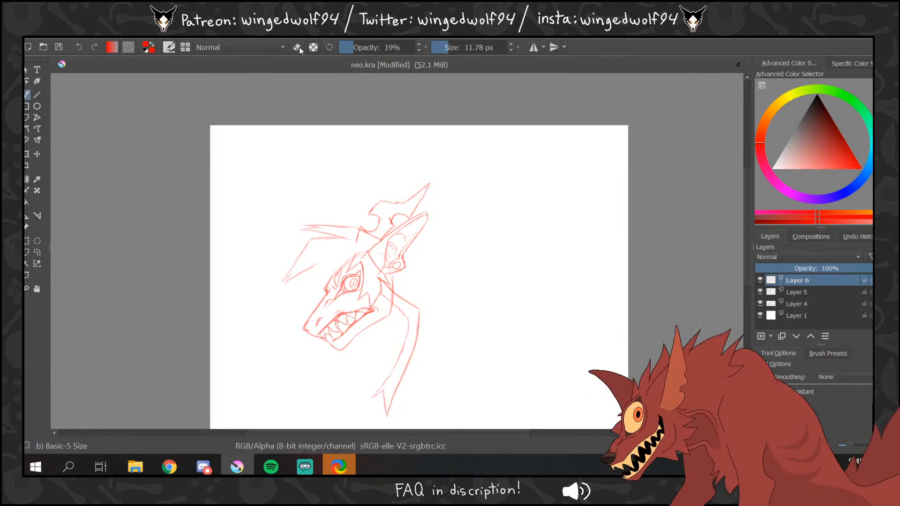
{"action": "left_click_drag", "start_coordinate": [388, 213], "coordinate": [378, 239]}
{"action": "key", "text": "Page_Down"}
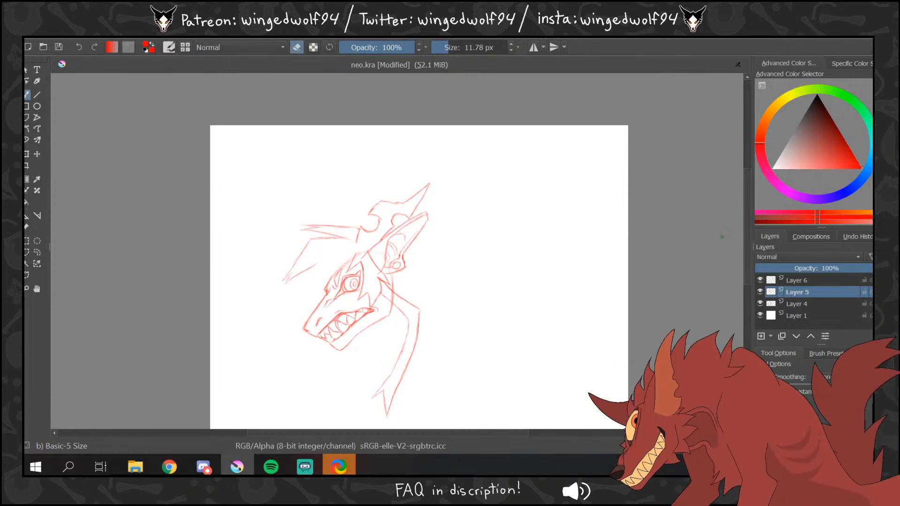
{"action": "left_click", "coordinate": [297, 47]}
{"action": "left_click", "coordinate": [358, 48]}
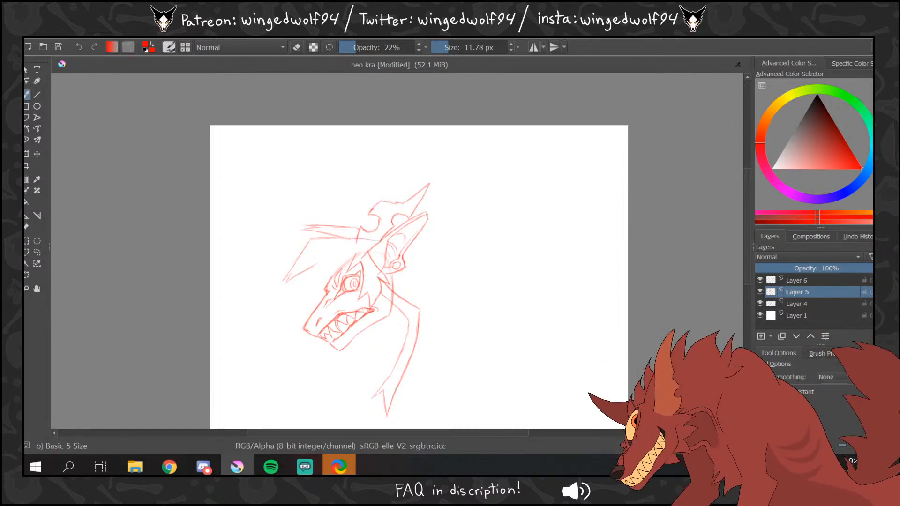
{"action": "left_click_drag", "start_coordinate": [358, 238], "coordinate": [381, 241]}
- Merge the hair tuft's Layer 6 down into Layer 5
{"action": "key", "text": "e"}
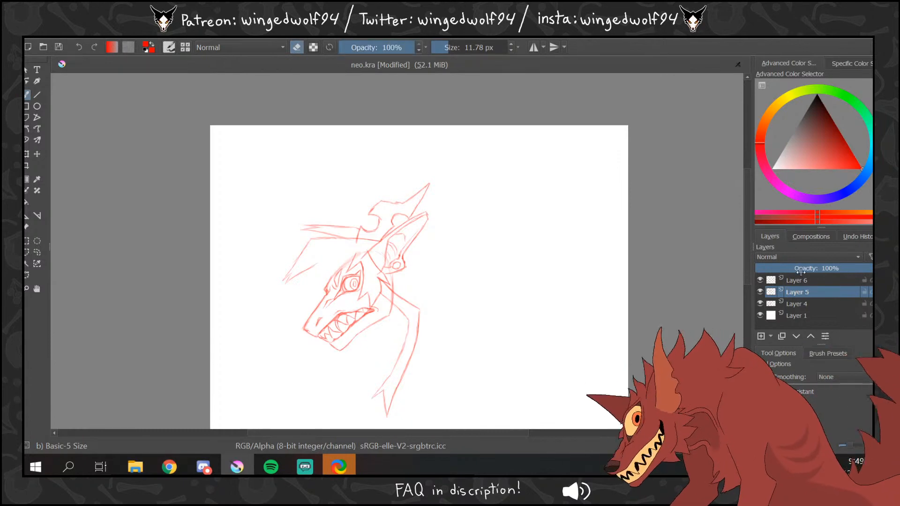
{"action": "left_click", "coordinate": [797, 279]}
{"action": "key", "text": "shift+Delete"}
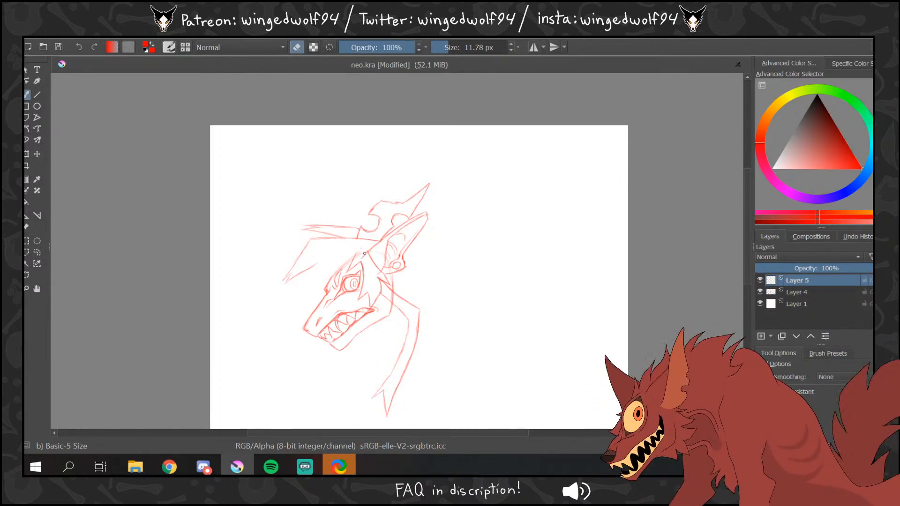
- Flip the image horizontally to check the hair against the head, turn off eraser mode, and restore the original orientation
{"action": "left_click", "coordinate": [96, 37]}
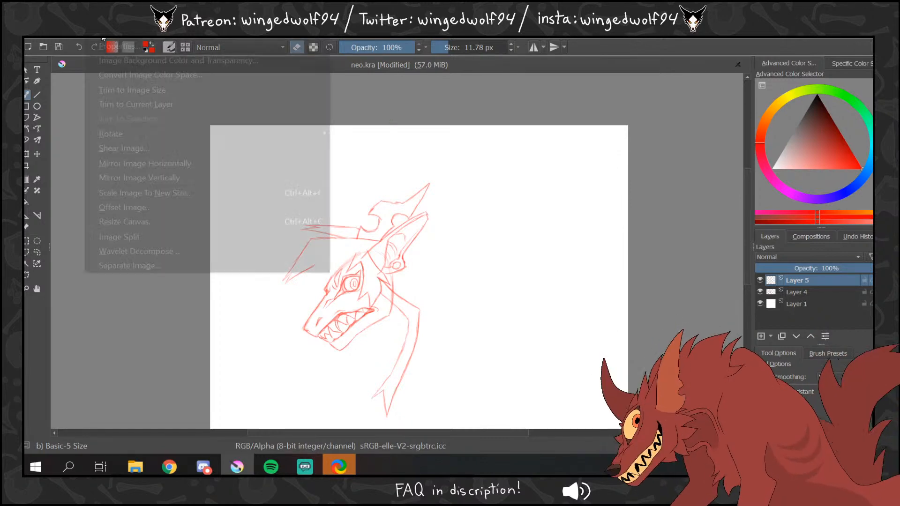
{"action": "left_click", "coordinate": [180, 160]}
{"action": "key", "text": "e"}
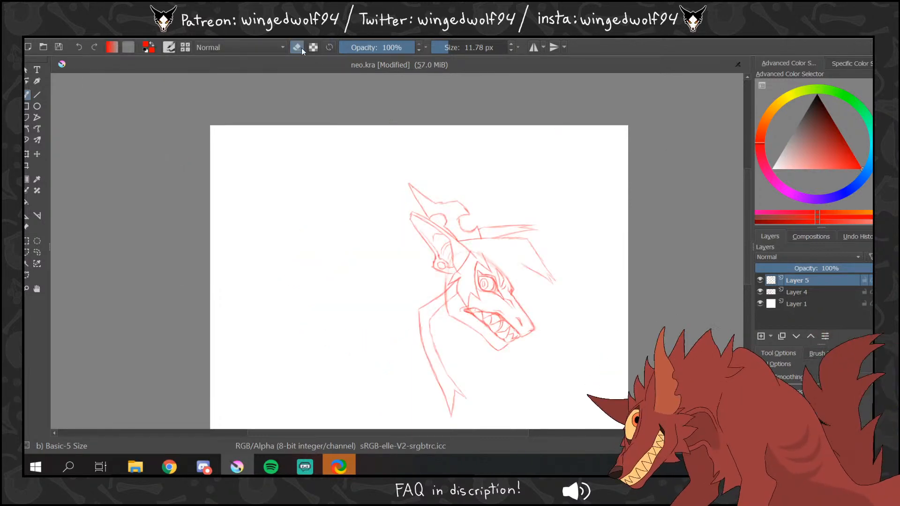
{"action": "left_click", "coordinate": [96, 37]}
{"action": "left_click", "coordinate": [185, 158]}
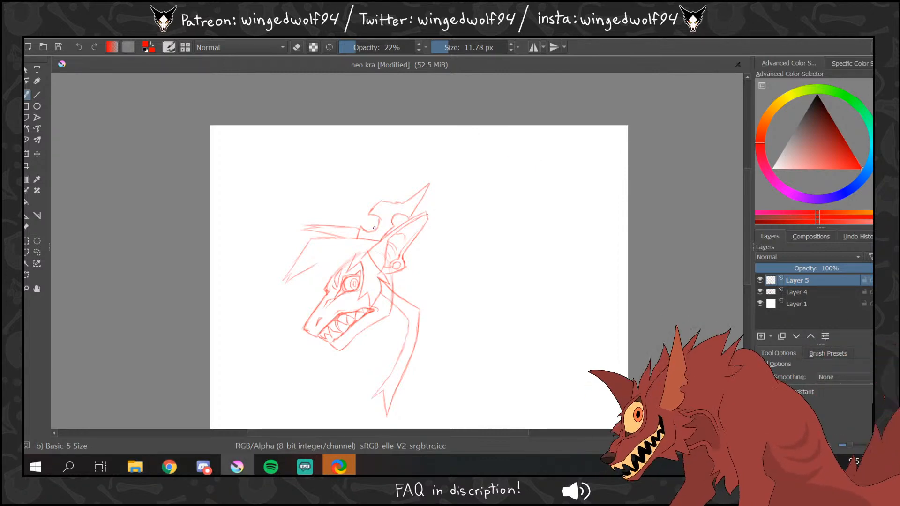
- Sketch a small curved spike in front of the horn and the first jagged fur tufts behind the ear
{"action": "left_click_drag", "start_coordinate": [364, 212], "coordinate": [363, 220]}
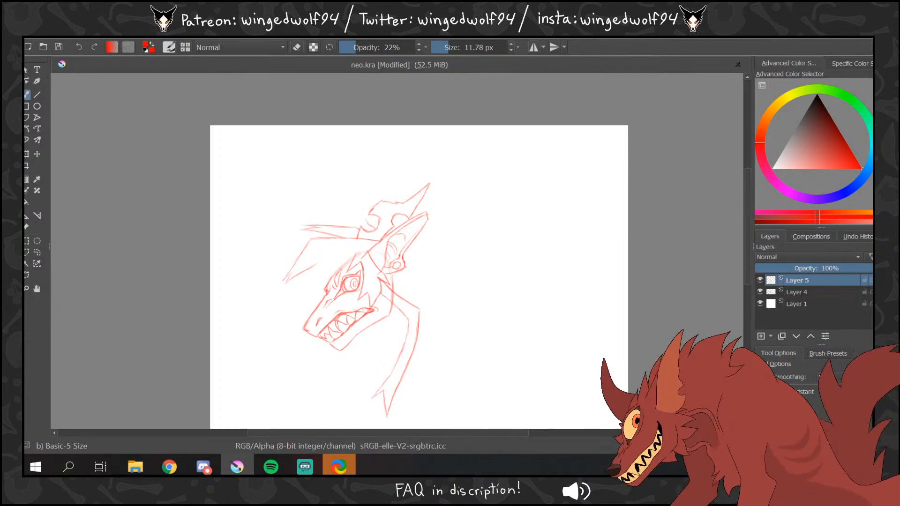
{"action": "mouse_move", "coordinate": [376, 228]}
{"action": "left_mouse_down"}
{"action": "mouse_move", "coordinate": [352, 221]}
{"action": "mouse_move", "coordinate": [353, 228]}
{"action": "left_mouse_up"}
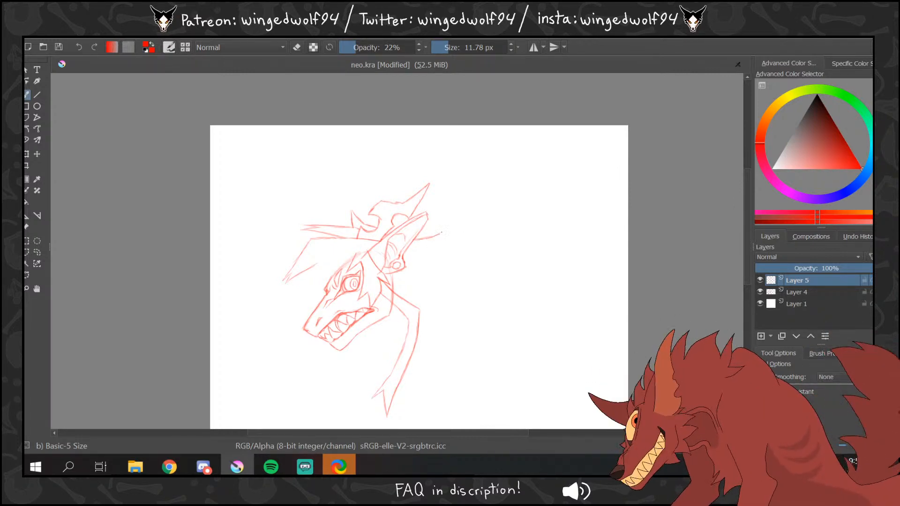
{"action": "mouse_move", "coordinate": [432, 243]}
{"action": "left_mouse_down"}
{"action": "mouse_move", "coordinate": [455, 252]}
{"action": "mouse_move", "coordinate": [457, 262]}
{"action": "mouse_move", "coordinate": [431, 262]}
{"action": "left_mouse_up"}
{"action": "key", "text": "m"}
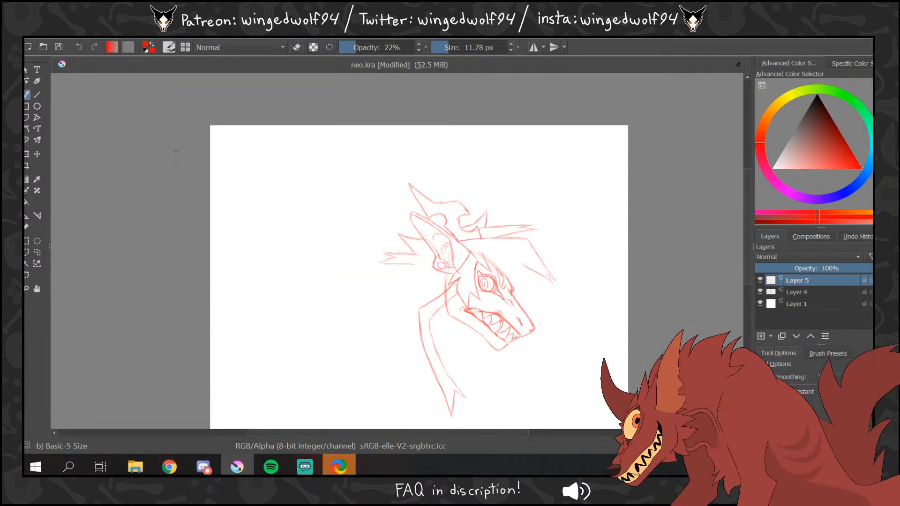
{"action": "left_click_drag", "start_coordinate": [415, 261], "coordinate": [394, 270]}
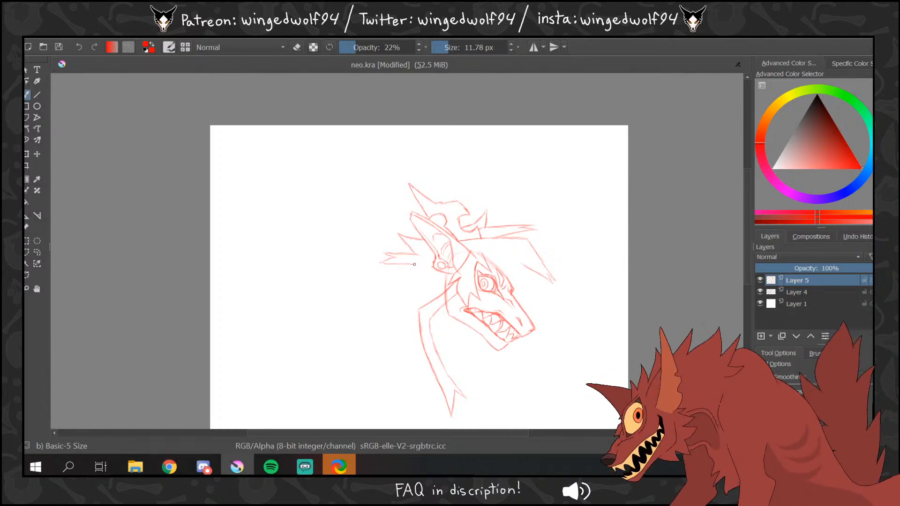
{"action": "key", "text": "m"}
- Extend the jagged mane down the back of the neck and sketch pointed fur tufts beneath the rear of the jaw
{"action": "mouse_move", "coordinate": [426, 265]}
{"action": "left_mouse_down"}
{"action": "mouse_move", "coordinate": [469, 286]}
{"action": "mouse_move", "coordinate": [439, 287]}
{"action": "mouse_move", "coordinate": [466, 296]}
{"action": "mouse_move", "coordinate": [451, 302]}
{"action": "mouse_move", "coordinate": [470, 328]}
{"action": "mouse_move", "coordinate": [448, 326]}
{"action": "mouse_move", "coordinate": [474, 338]}
{"action": "left_mouse_up"}
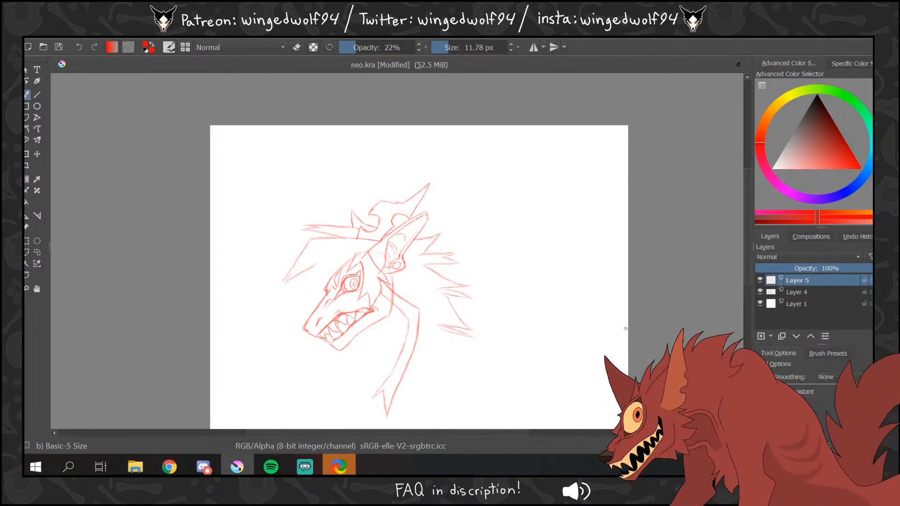
{"action": "key", "text": "ctrl+z"}
{"action": "key", "text": "ctrl+z"}
{"action": "left_click_drag", "start_coordinate": [522, 434], "coordinate": [493, 437]}
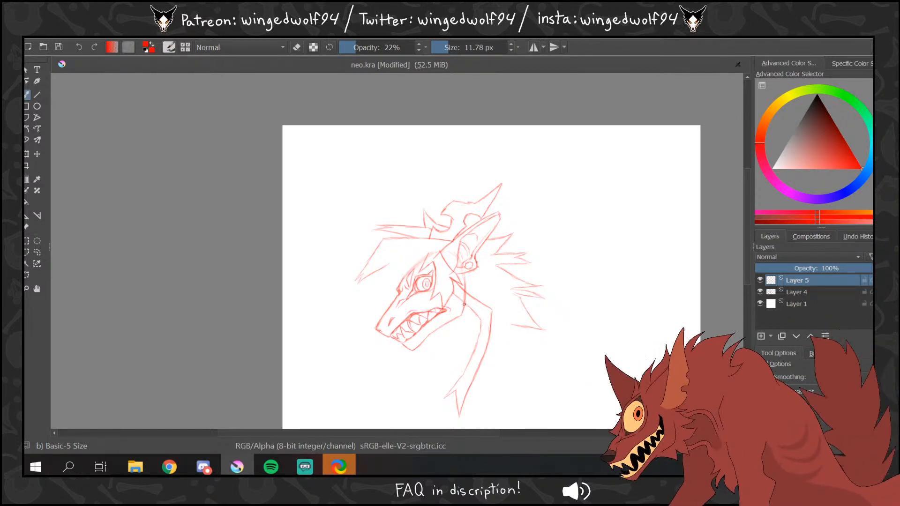
{"action": "mouse_move", "coordinate": [464, 304]}
{"action": "left_mouse_down"}
{"action": "mouse_move", "coordinate": [458, 327]}
{"action": "mouse_move", "coordinate": [471, 318]}
{"action": "mouse_move", "coordinate": [454, 342]}
{"action": "left_mouse_up"}
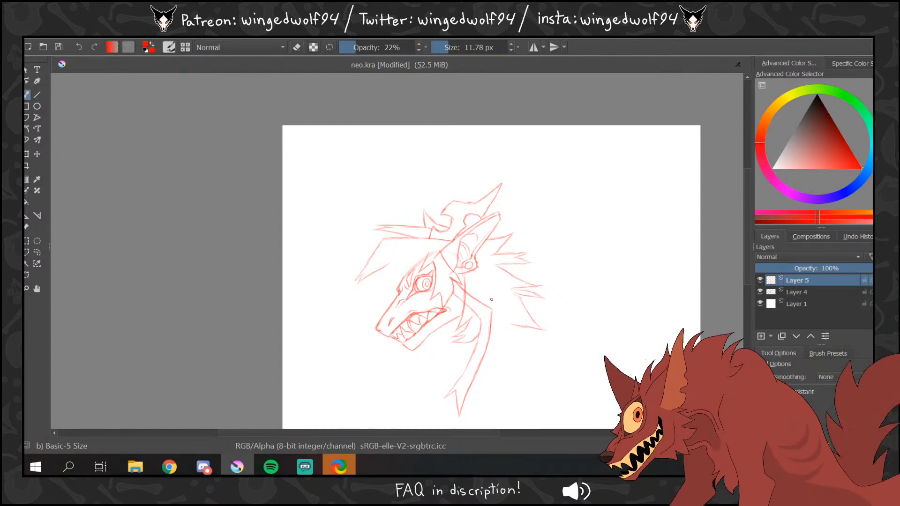
- Mirror the image horizontally to check the head's proportions and restore its original orientation
{"action": "left_click", "coordinate": [107, 39]}
{"action": "left_click", "coordinate": [183, 164]}
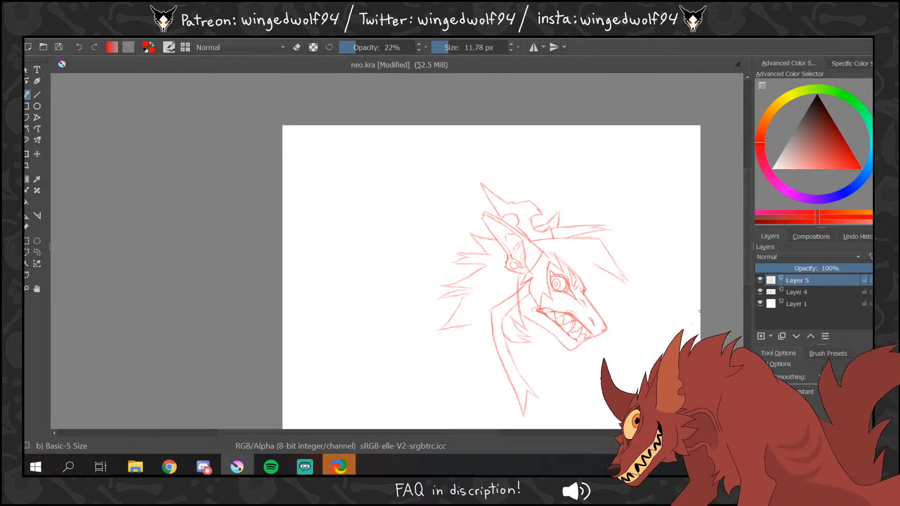
{"action": "left_click_drag", "start_coordinate": [469, 433], "coordinate": [540, 434]}
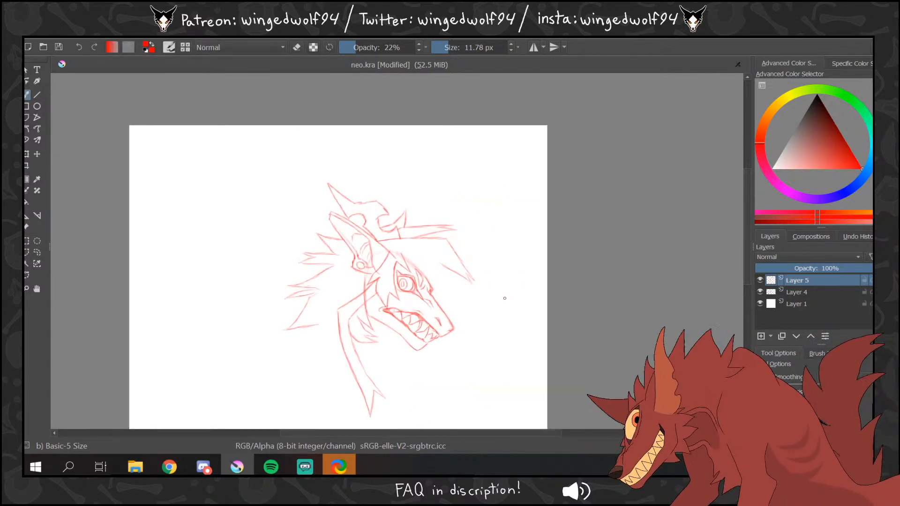
{"action": "left_click", "coordinate": [107, 39]}
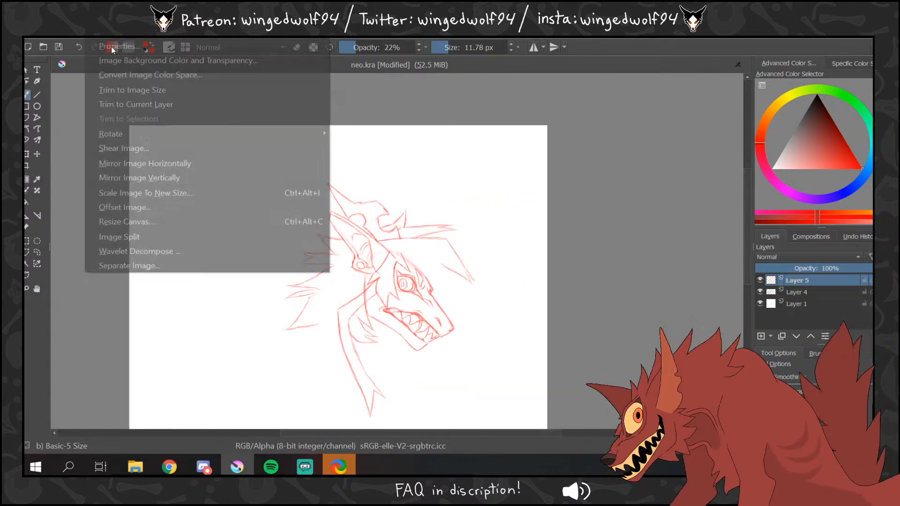
{"action": "left_click", "coordinate": [187, 163]}
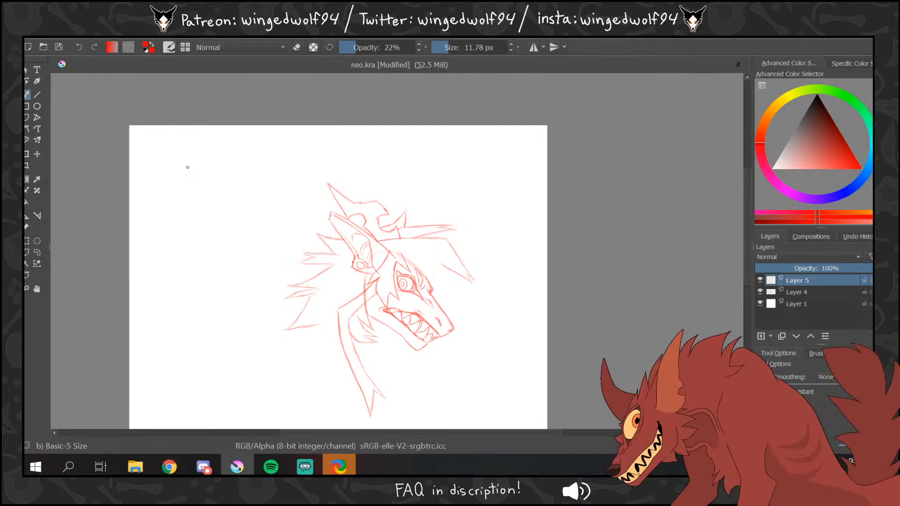
- Add a new layer and sketch jagged bangs falling over the forehead and down beside the muzzle
{"action": "left_click", "coordinate": [761, 337]}
{"action": "left_click_drag", "start_coordinate": [478, 433], "coordinate": [430, 432]}
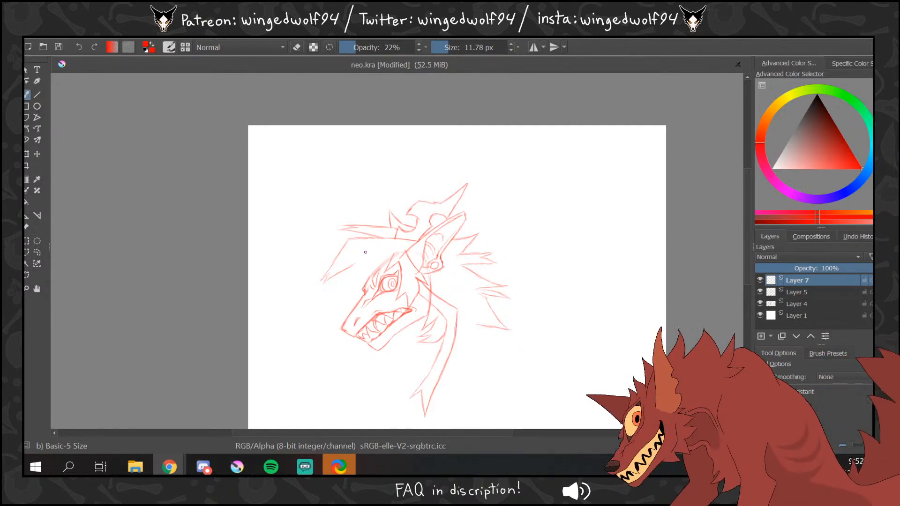
{"action": "mouse_move", "coordinate": [358, 258]}
{"action": "left_mouse_down"}
{"action": "mouse_move", "coordinate": [344, 286]}
{"action": "mouse_move", "coordinate": [354, 238]}
{"action": "mouse_move", "coordinate": [355, 281]}
{"action": "mouse_move", "coordinate": [344, 287]}
{"action": "mouse_move", "coordinate": [363, 318]}
{"action": "mouse_move", "coordinate": [381, 249]}
{"action": "left_mouse_up"}
{"action": "key", "text": "ctrl+z"}
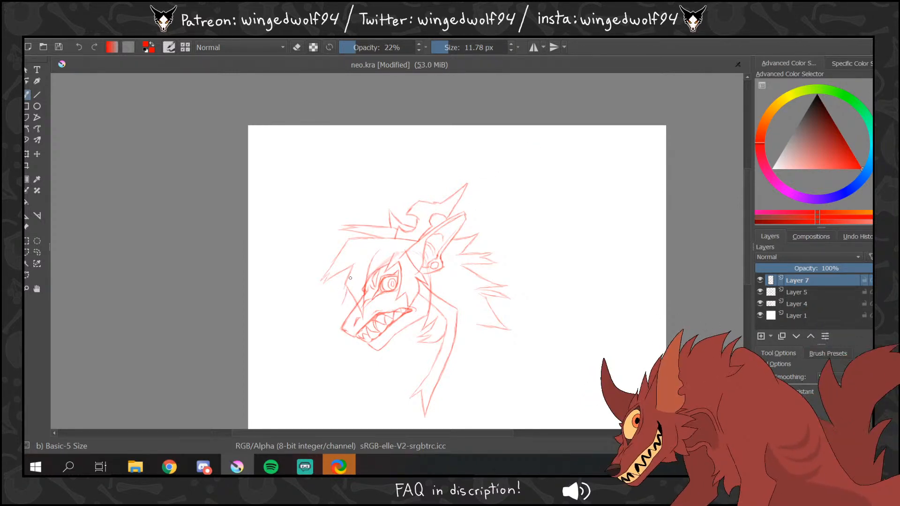
{"action": "key", "text": "ctrl+z"}
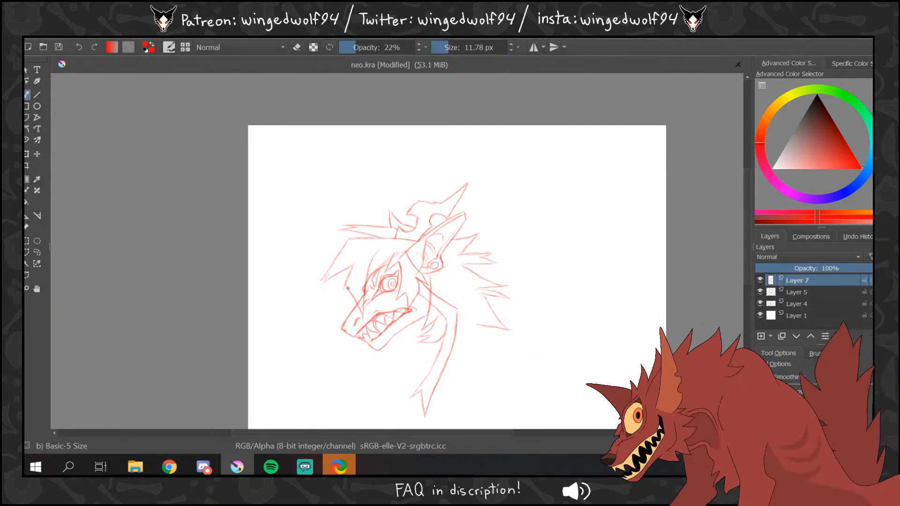
{"action": "mouse_move", "coordinate": [348, 289]}
{"action": "left_mouse_down"}
{"action": "mouse_move", "coordinate": [334, 317]}
{"action": "mouse_move", "coordinate": [346, 308]}
{"action": "mouse_move", "coordinate": [344, 319]}
{"action": "left_mouse_up"}
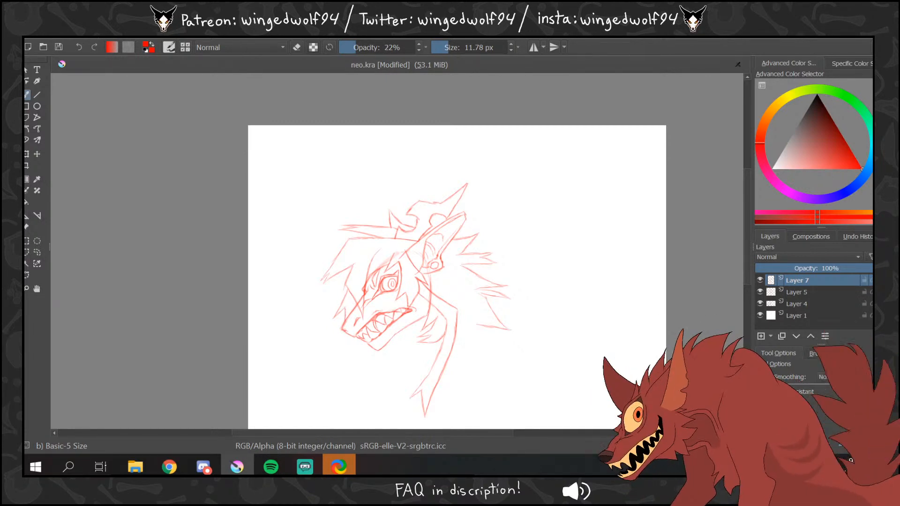
- Check the sketch with the new bangs in a horizontally mirrored view and flip it back
{"action": "key", "text": "m"}
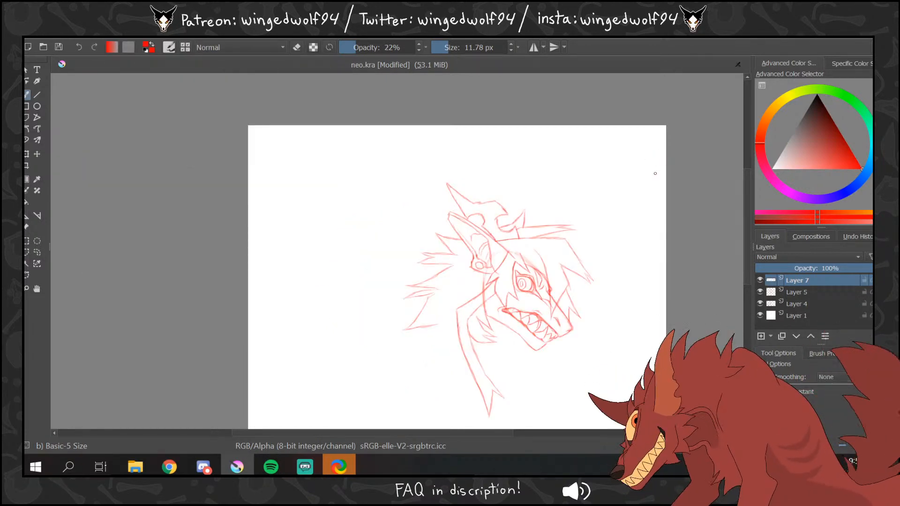
{"action": "left_click_drag", "start_coordinate": [518, 432], "coordinate": [535, 433]}
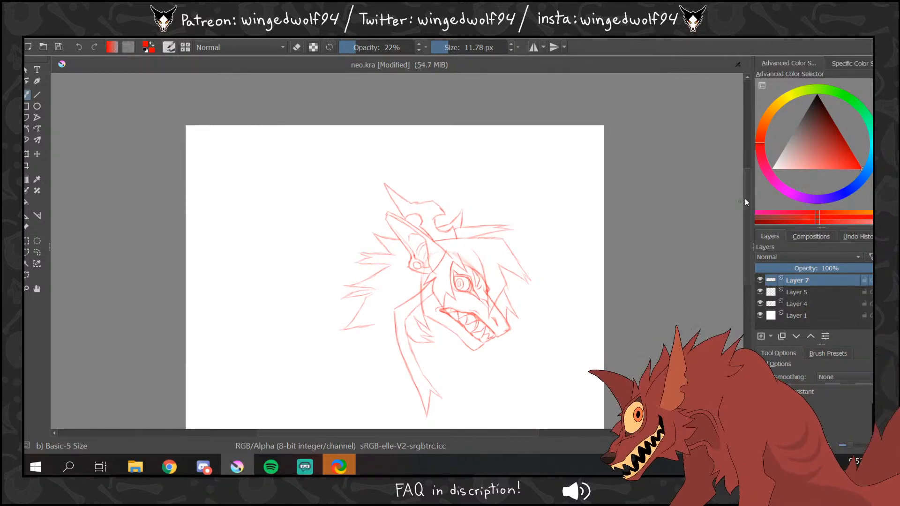
{"action": "left_click_drag", "start_coordinate": [747, 202], "coordinate": [747, 207]}
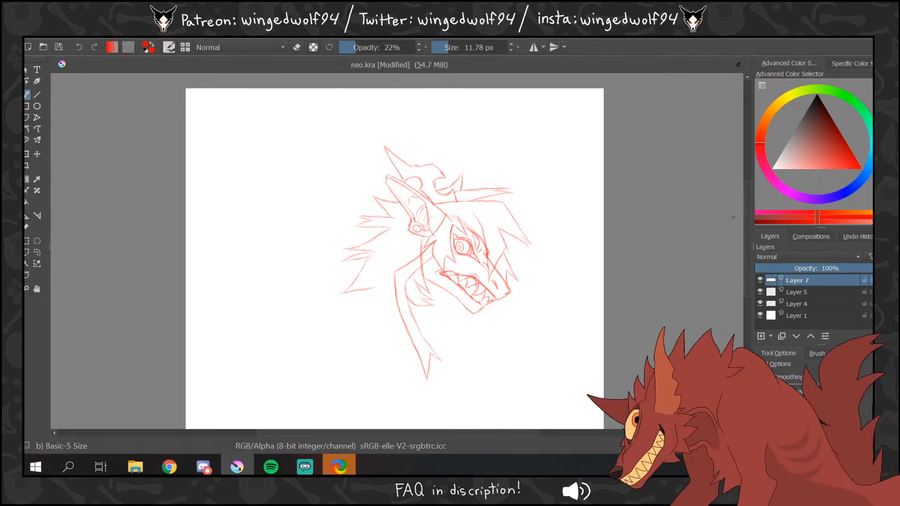
{"action": "key", "text": "m"}
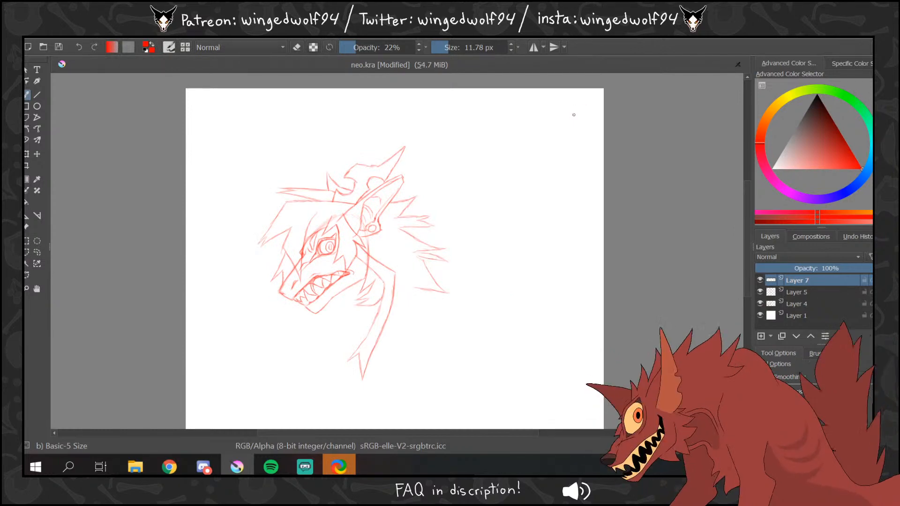
- Select the long hair lock hanging behind the jaw on Layer 5 with a freehand selection and delete it
{"action": "left_click", "coordinate": [37, 252]}
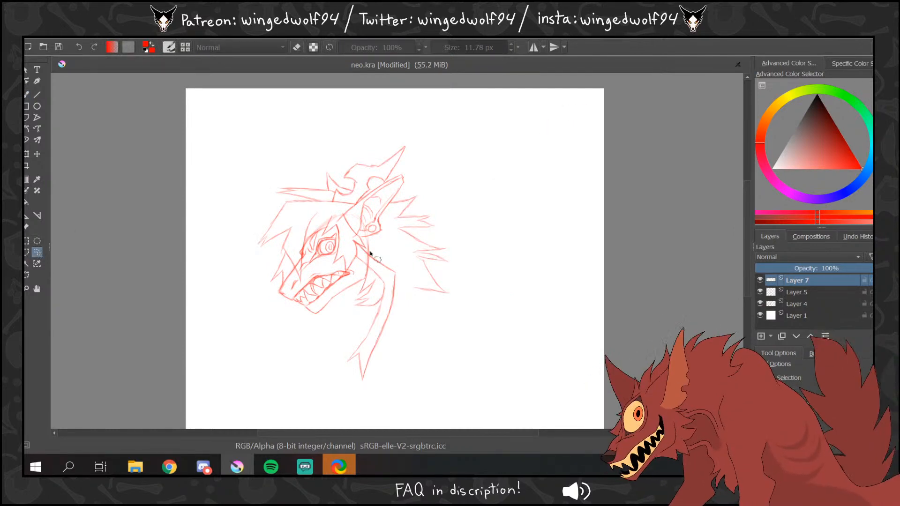
{"action": "left_click", "coordinate": [772, 292]}
{"action": "left_click", "coordinate": [760, 292]}
{"action": "left_click", "coordinate": [761, 292]}
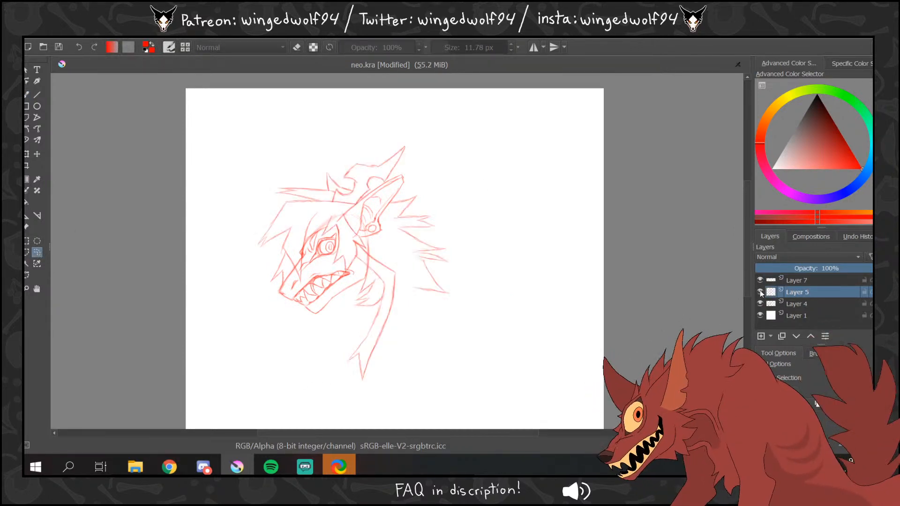
{"action": "mouse_move", "coordinate": [371, 247]}
{"action": "left_mouse_down"}
{"action": "mouse_move", "coordinate": [380, 287]}
{"action": "mouse_move", "coordinate": [362, 399]}
{"action": "mouse_move", "coordinate": [372, 235]}
{"action": "left_mouse_up"}
{"action": "key", "text": "Delete"}
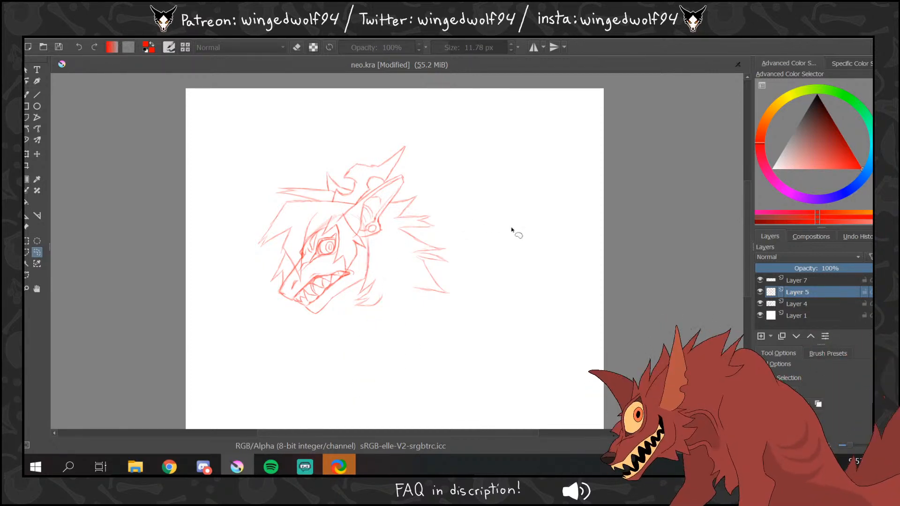
- Sketch a shorter hair lock with jagged, pointed tips below the jaw on Layer 7 using the brush
{"action": "key", "text": "b"}
{"action": "left_click", "coordinate": [796, 281]}
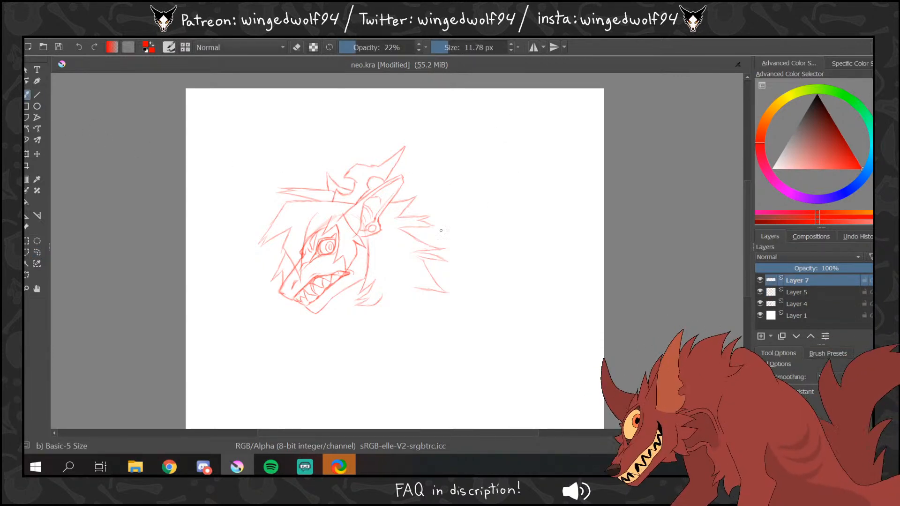
{"action": "mouse_move", "coordinate": [367, 253]}
{"action": "left_mouse_down"}
{"action": "mouse_move", "coordinate": [358, 276]}
{"action": "mouse_move", "coordinate": [374, 299]}
{"action": "mouse_move", "coordinate": [359, 337]}
{"action": "left_mouse_up"}
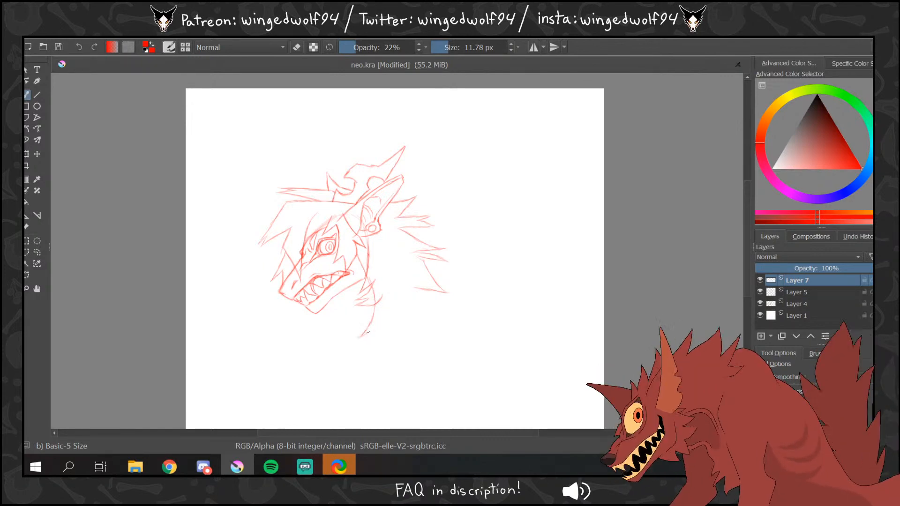
{"action": "key", "text": "ctrl+z"}
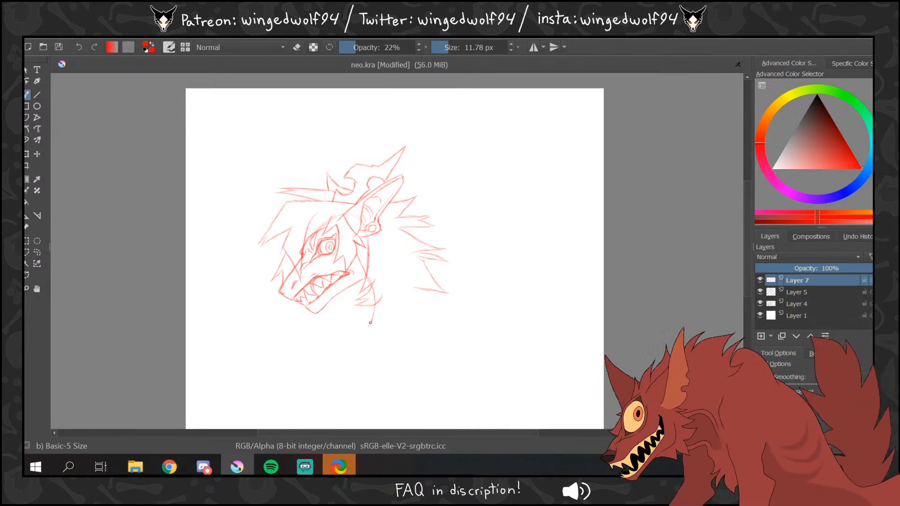
{"action": "mouse_move", "coordinate": [371, 323]}
{"action": "left_mouse_down"}
{"action": "mouse_move", "coordinate": [356, 342]}
{"action": "mouse_move", "coordinate": [375, 334]}
{"action": "mouse_move", "coordinate": [381, 366]}
{"action": "mouse_move", "coordinate": [396, 303]}
{"action": "mouse_move", "coordinate": [391, 319]}
{"action": "mouse_move", "coordinate": [389, 311]}
{"action": "mouse_move", "coordinate": [399, 319]}
{"action": "mouse_move", "coordinate": [387, 291]}
{"action": "left_mouse_up"}
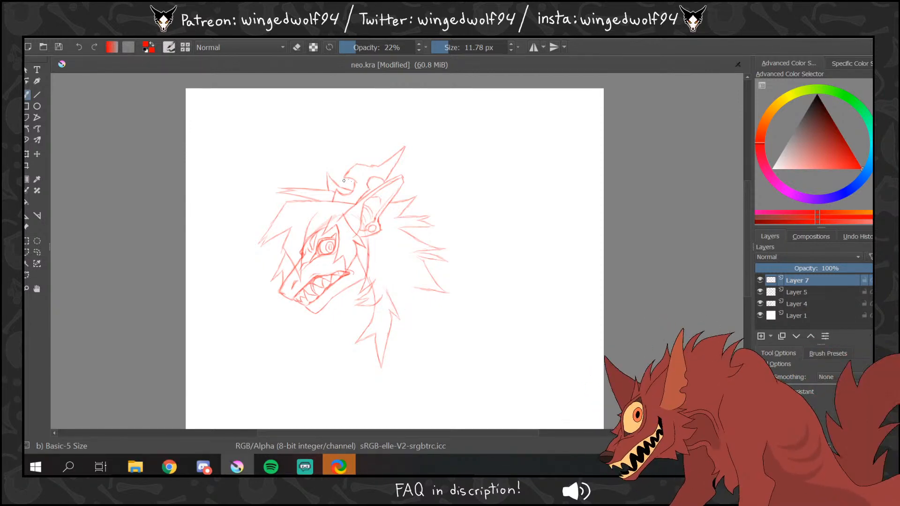
- Redraw the rear edge of the hair lock as one line running from behind the cheek down to its side tip
{"action": "key", "text": "ctrl+z"}
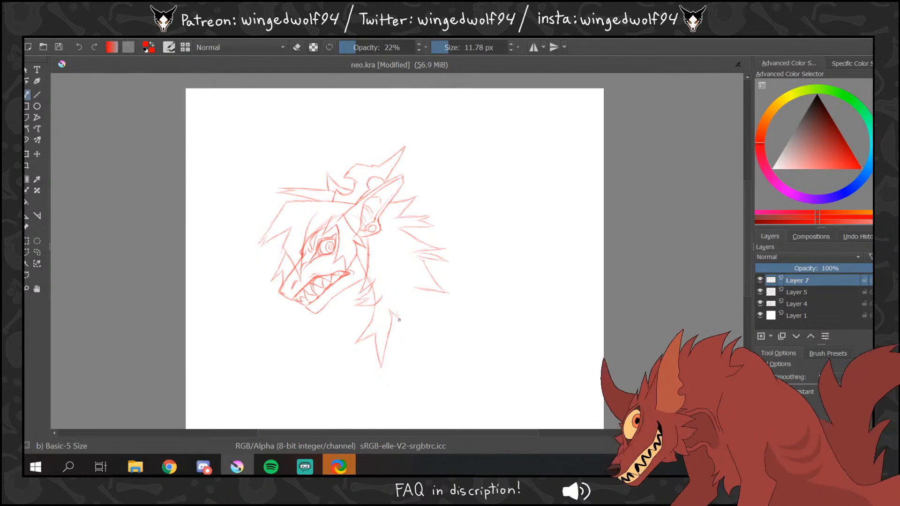
{"action": "left_click_drag", "start_coordinate": [399, 320], "coordinate": [389, 294]}
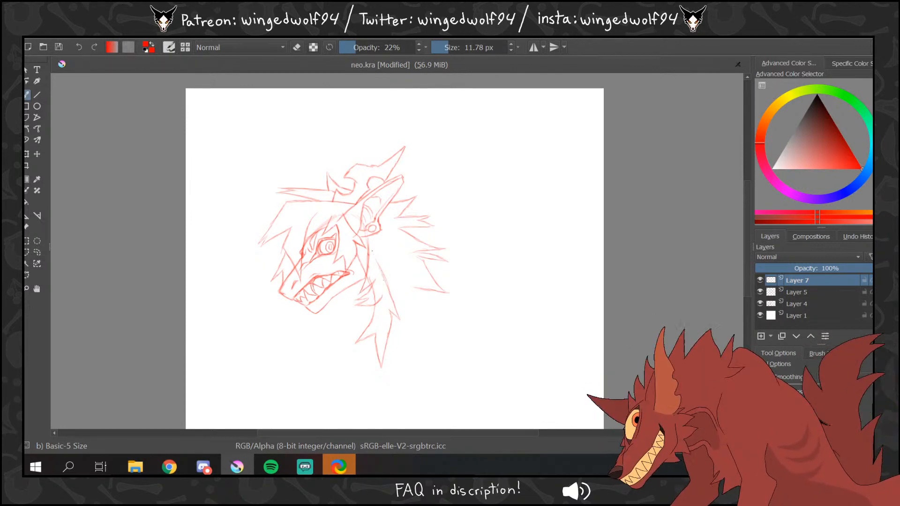
{"action": "key", "text": "ctrl+z"}
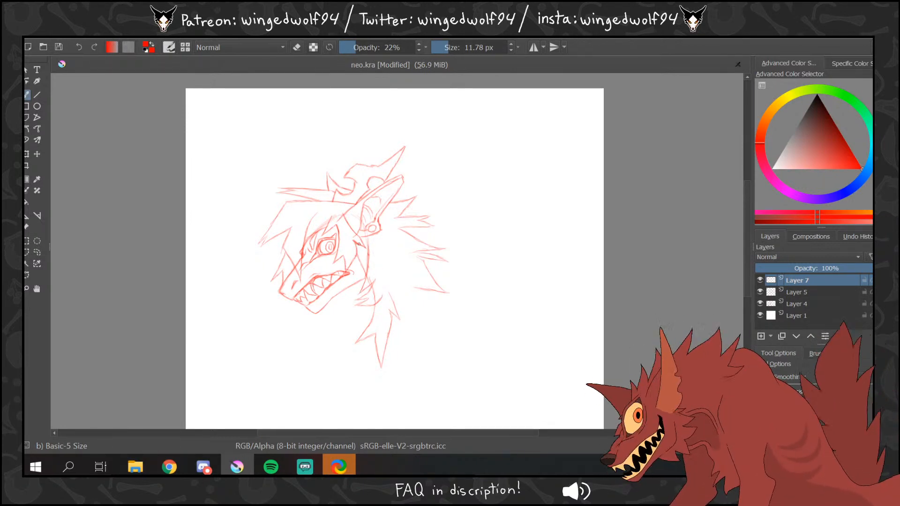
{"action": "mouse_move", "coordinate": [379, 274]}
{"action": "left_mouse_down"}
{"action": "mouse_move", "coordinate": [365, 251]}
{"action": "mouse_move", "coordinate": [399, 305]}
{"action": "left_mouse_up"}
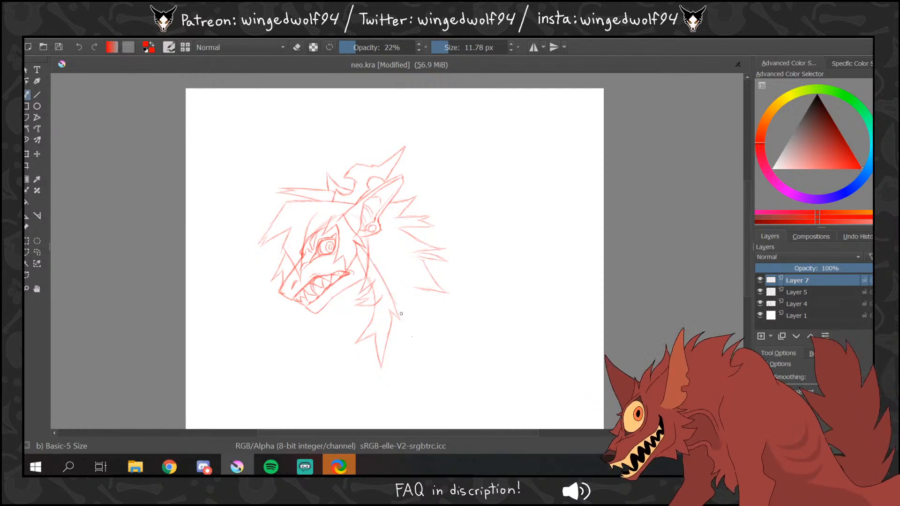
- Flip the image horizontally to check the reshaped hair lock and return it to the left-facing orientation
{"action": "left_click", "coordinate": [187, 159]}
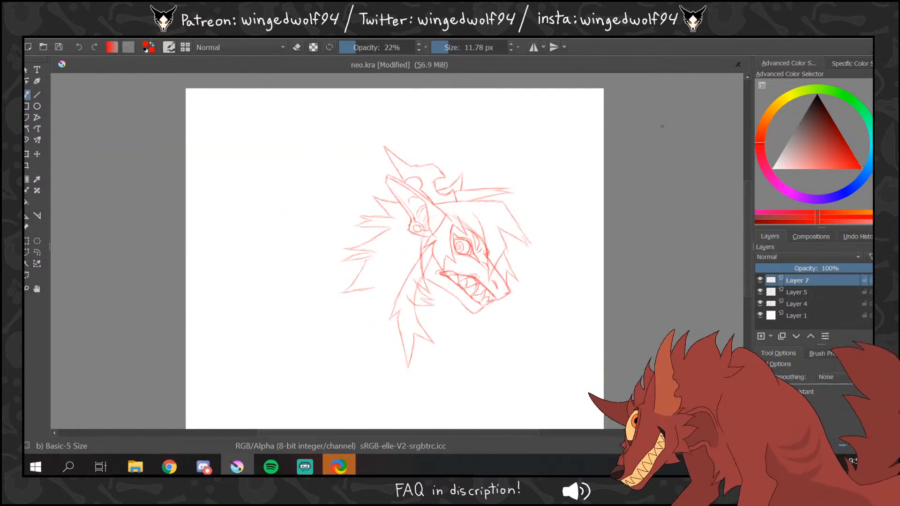
{"action": "left_click", "coordinate": [103, 37]}
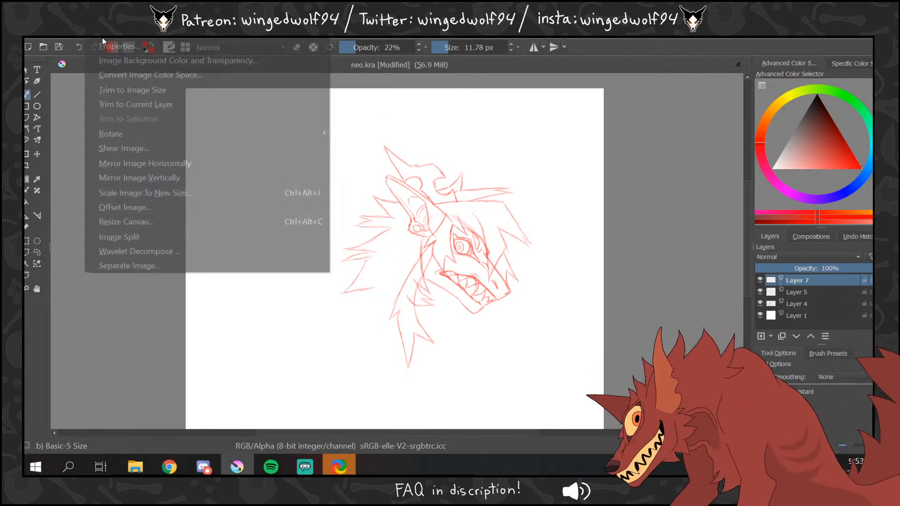
{"action": "left_click", "coordinate": [187, 161]}
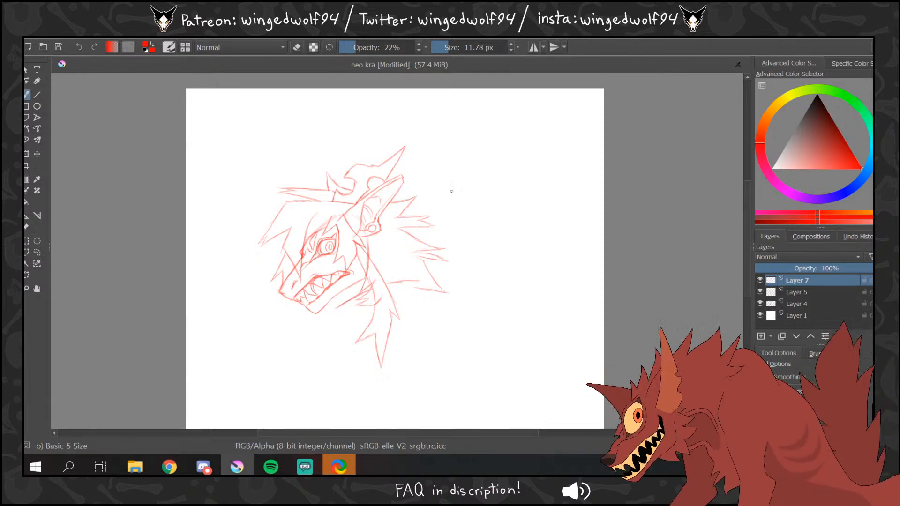
- Sketch downward lines in front of the hair lock and below the mane for the neck area, and make Layer 5 active
{"action": "left_click_drag", "start_coordinate": [337, 310], "coordinate": [351, 326]}
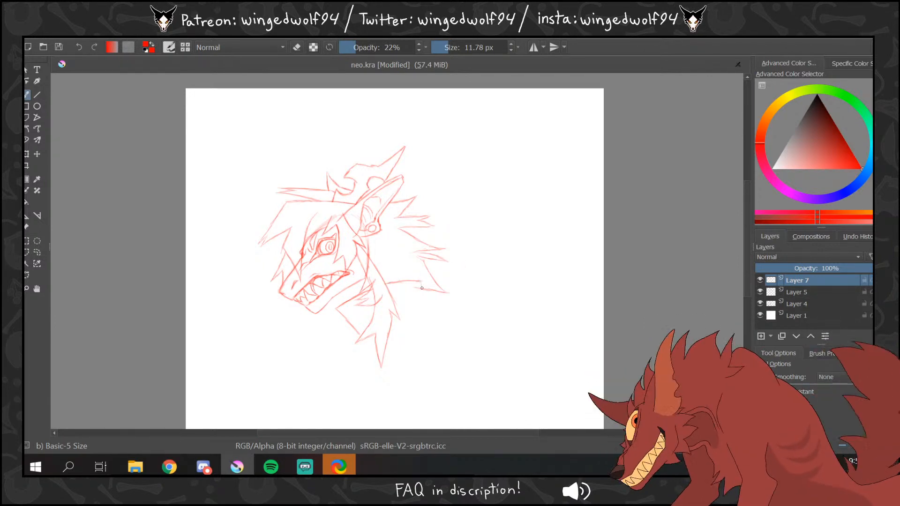
{"action": "mouse_move", "coordinate": [420, 283]}
{"action": "left_mouse_down"}
{"action": "mouse_move", "coordinate": [426, 325]}
{"action": "mouse_move", "coordinate": [428, 302]}
{"action": "mouse_move", "coordinate": [434, 325]}
{"action": "left_mouse_up"}
{"action": "left_click", "coordinate": [816, 292]}
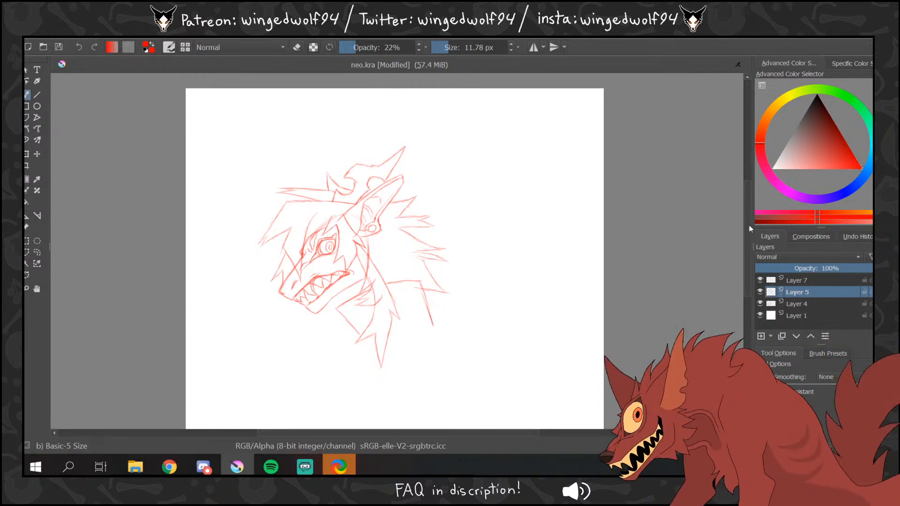
- Erase the neck and jaw lines overlapping the hair lock on Layers 5 and 4, with eraser opacity at 100%
{"action": "left_click", "coordinate": [297, 47]}
{"action": "left_click_drag", "start_coordinate": [383, 48], "coordinate": [415, 48]}
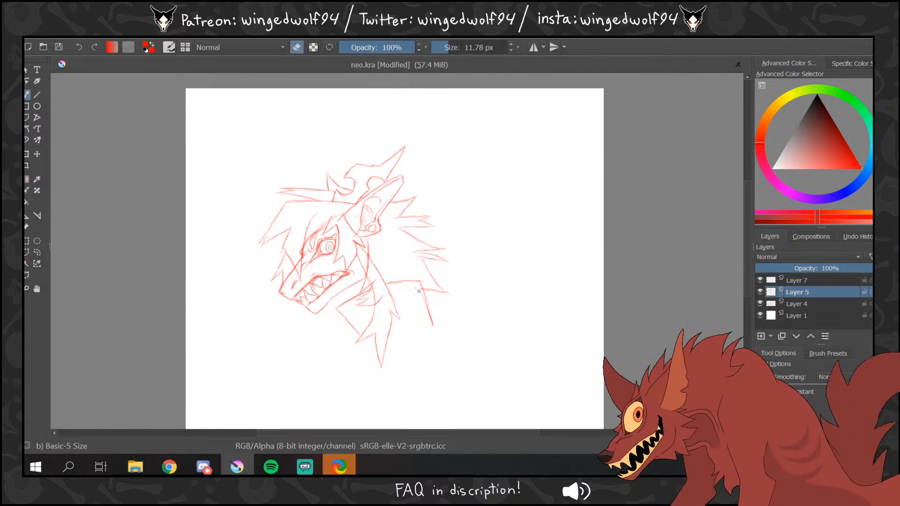
{"action": "left_click_drag", "start_coordinate": [370, 292], "coordinate": [357, 305]}
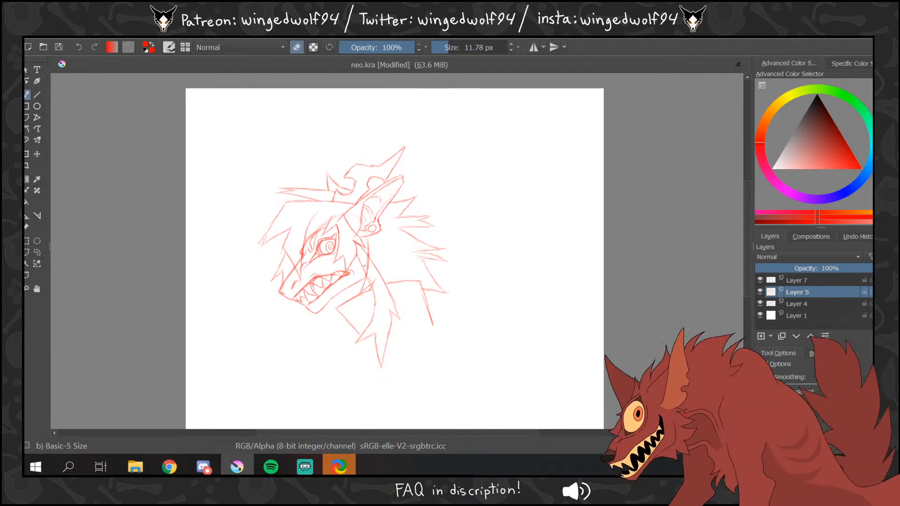
{"action": "key", "text": "Page_Down"}
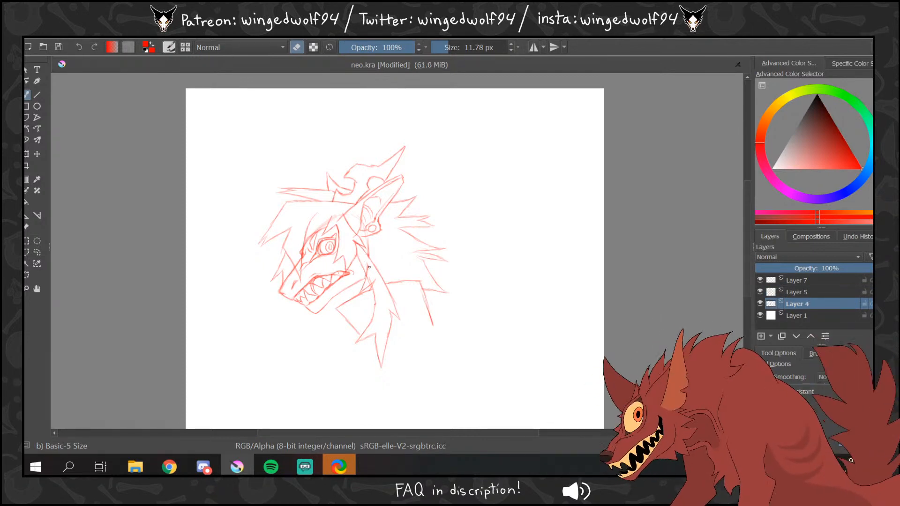
{"action": "key", "text": "Page_Up"}
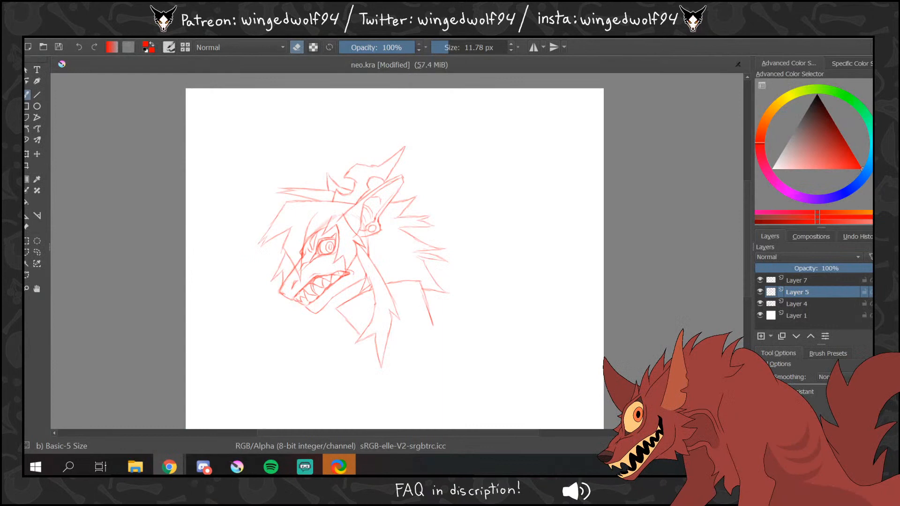
- Sketch a collar band around the neck behind the hair lock on Layer 7, with brush opacity at 25%
{"action": "left_click", "coordinate": [804, 280]}
{"action": "key", "text": "e"}
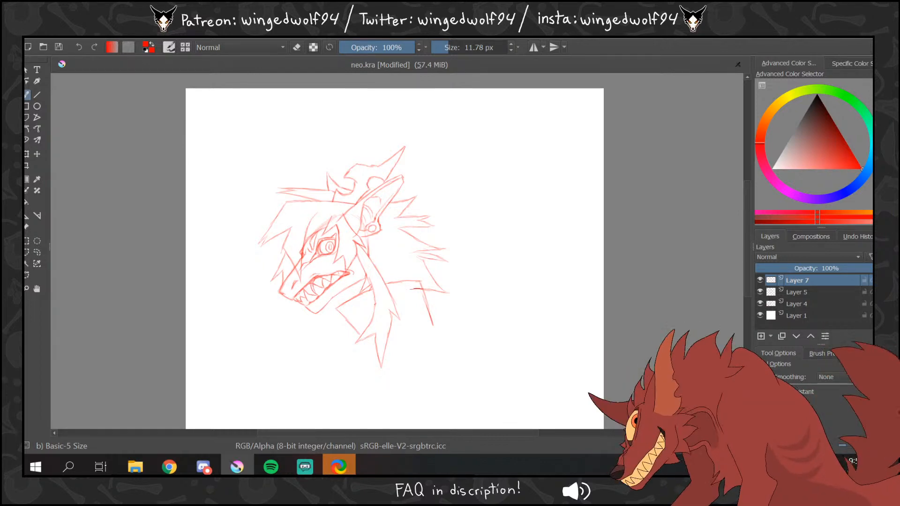
{"action": "left_click", "coordinate": [357, 49]}
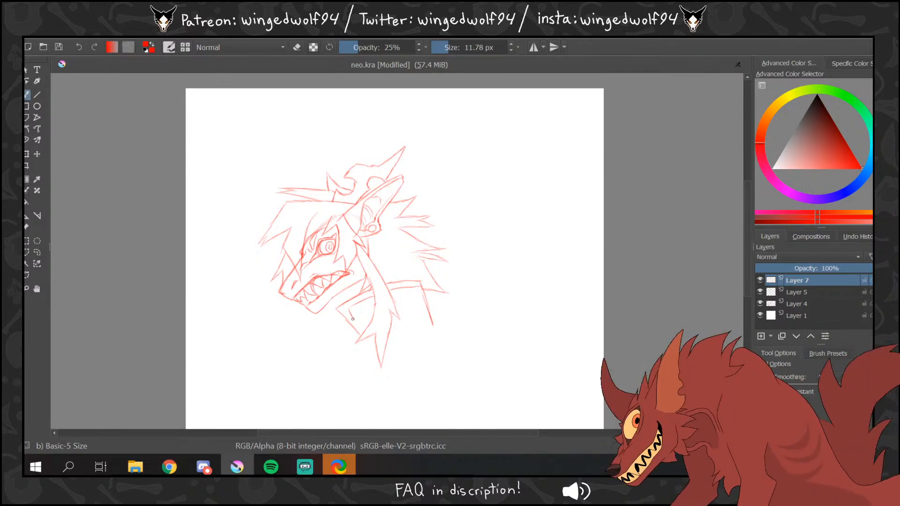
{"action": "left_click_drag", "start_coordinate": [353, 319], "coordinate": [418, 307]}
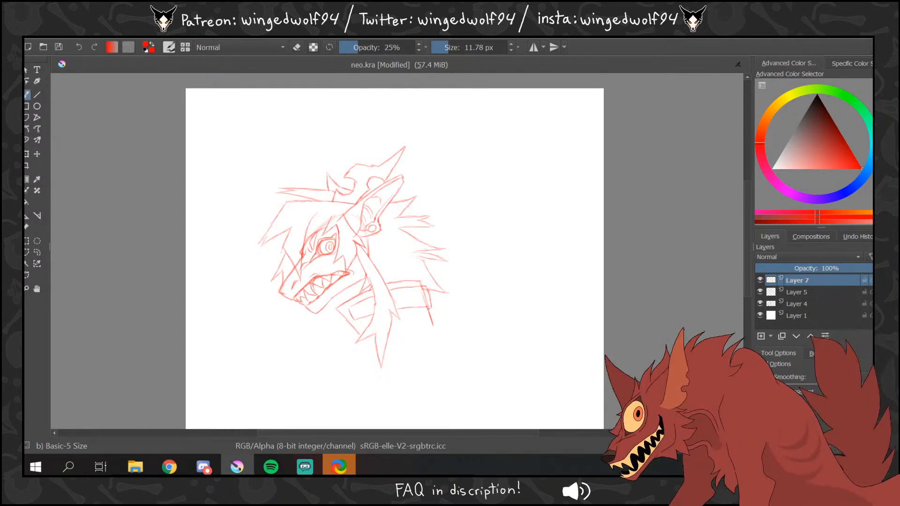
- Erase the stray lines at the collar's rear end on Layer 7 and sketch buckle and edge details on Layer 5 at 23% opacity
{"action": "left_click", "coordinate": [297, 48]}
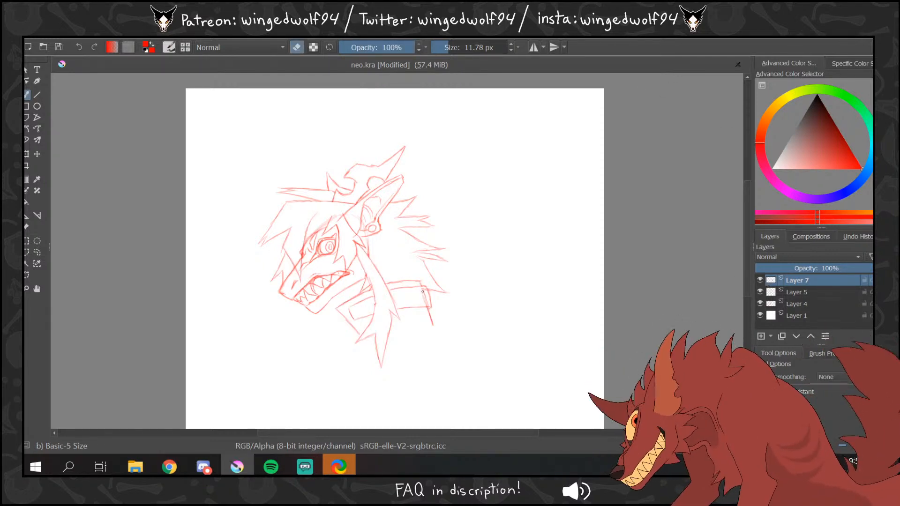
{"action": "left_click_drag", "start_coordinate": [422, 292], "coordinate": [426, 303]}
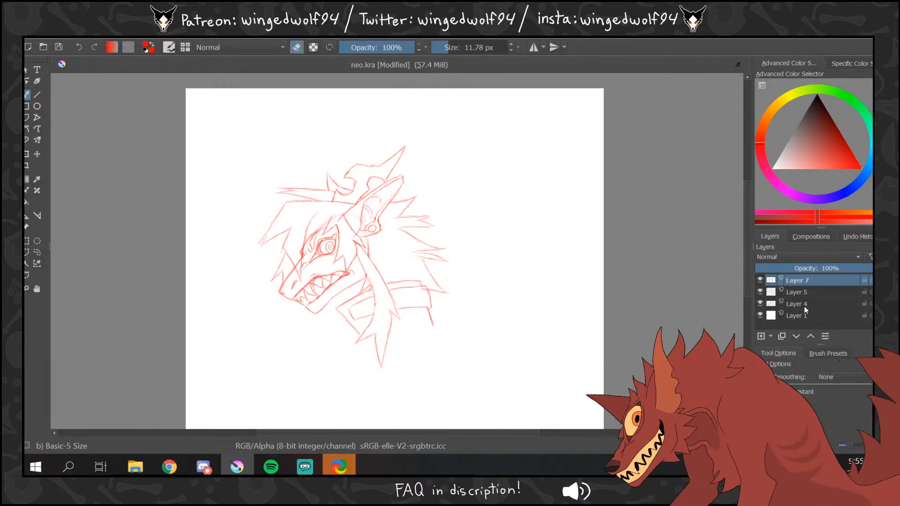
{"action": "key", "text": "Page_Down"}
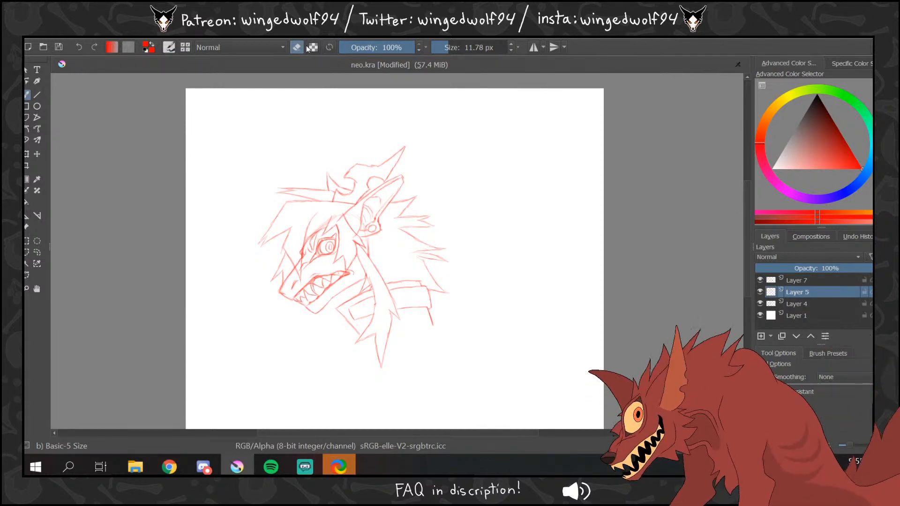
{"action": "left_click", "coordinate": [298, 47]}
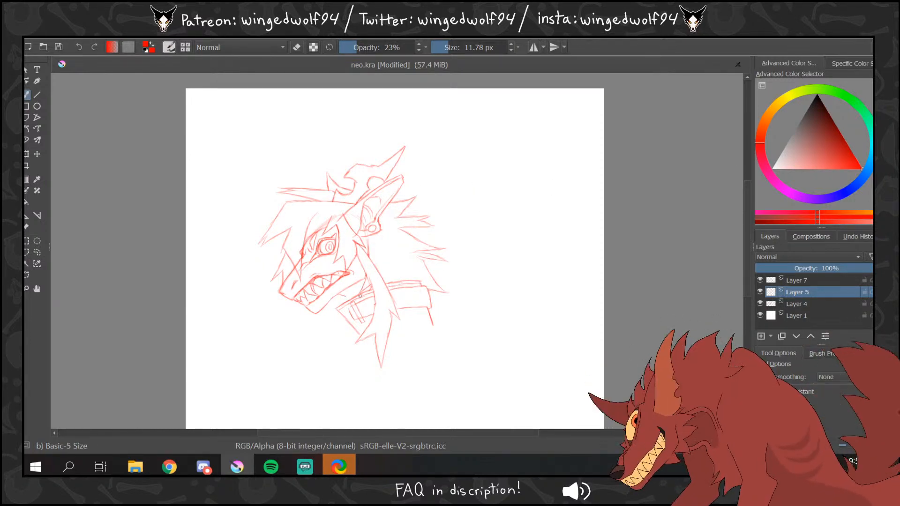
- Mirror the image horizontally to check the collar and return it to the left-facing orientation
{"action": "left_click", "coordinate": [98, 36]}
{"action": "left_click", "coordinate": [145, 164]}
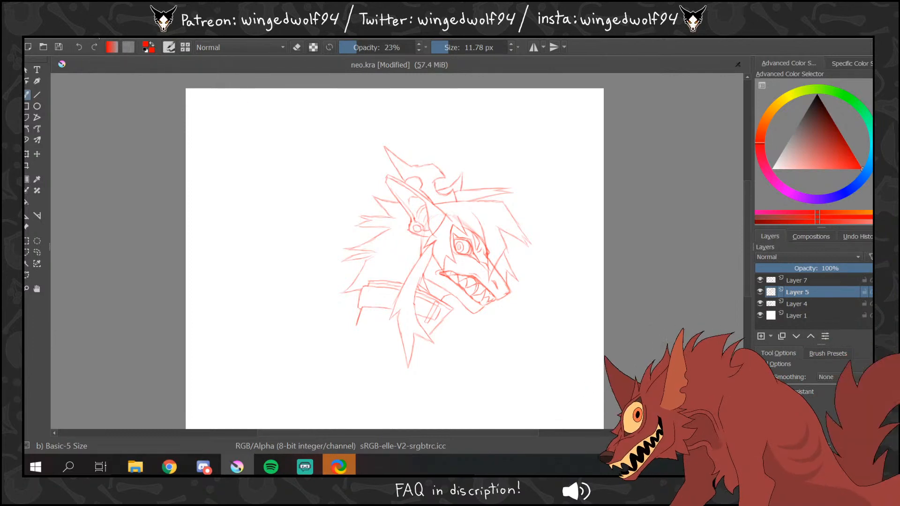
{"action": "left_click", "coordinate": [97, 37]}
{"action": "left_click", "coordinate": [178, 162]}
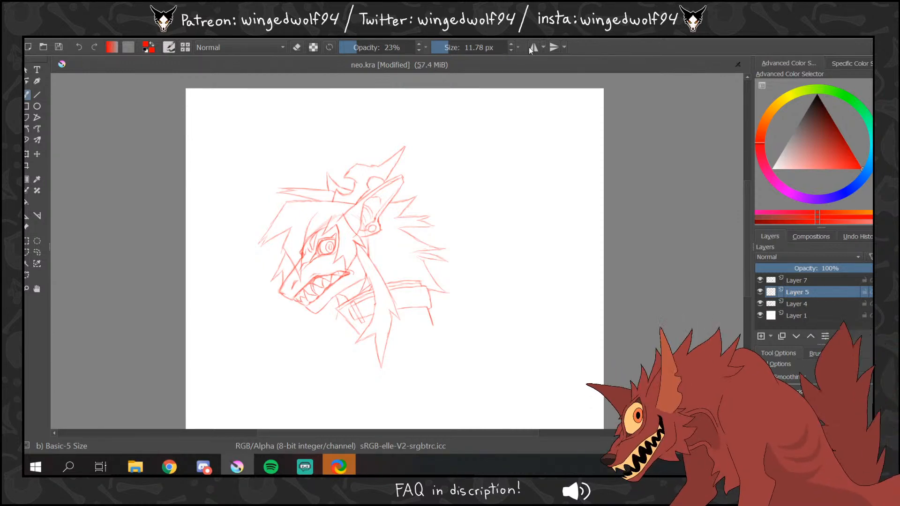
- Sketch a jagged, pointed hair lock hanging below the front of the collar on Layer 5
{"action": "right_click", "coordinate": [406, 286]}
{"action": "right_click", "coordinate": [335, 316]}
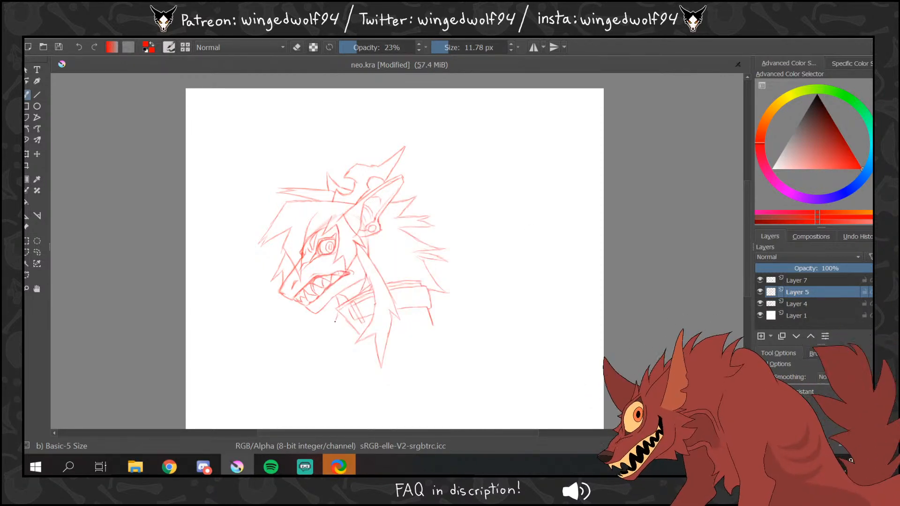
{"action": "mouse_move", "coordinate": [336, 318]}
{"action": "left_mouse_down"}
{"action": "mouse_move", "coordinate": [321, 346]}
{"action": "mouse_move", "coordinate": [338, 339]}
{"action": "mouse_move", "coordinate": [338, 360]}
{"action": "mouse_move", "coordinate": [347, 336]}
{"action": "left_mouse_up"}
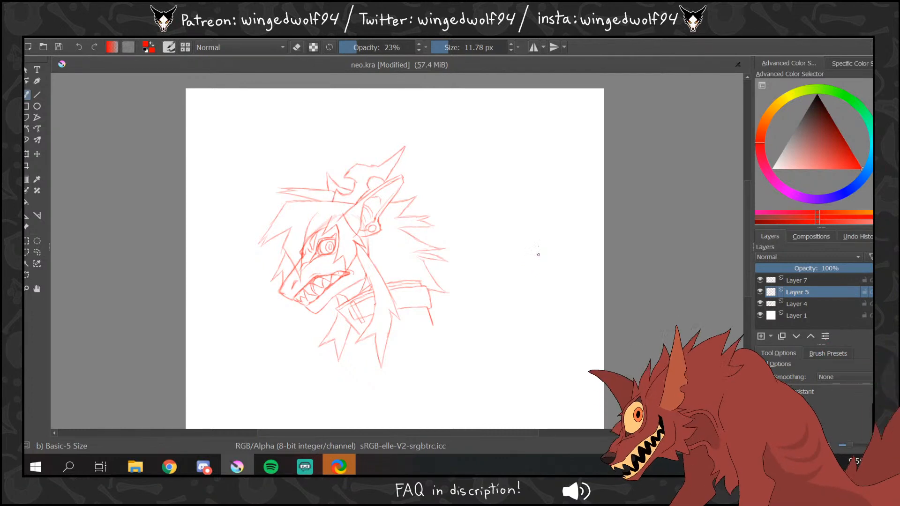
- Mirror the image horizontally to check the new front hair lock, then restore the left-facing orientation
{"action": "left_click", "coordinate": [96, 31]}
{"action": "left_click", "coordinate": [187, 163]}
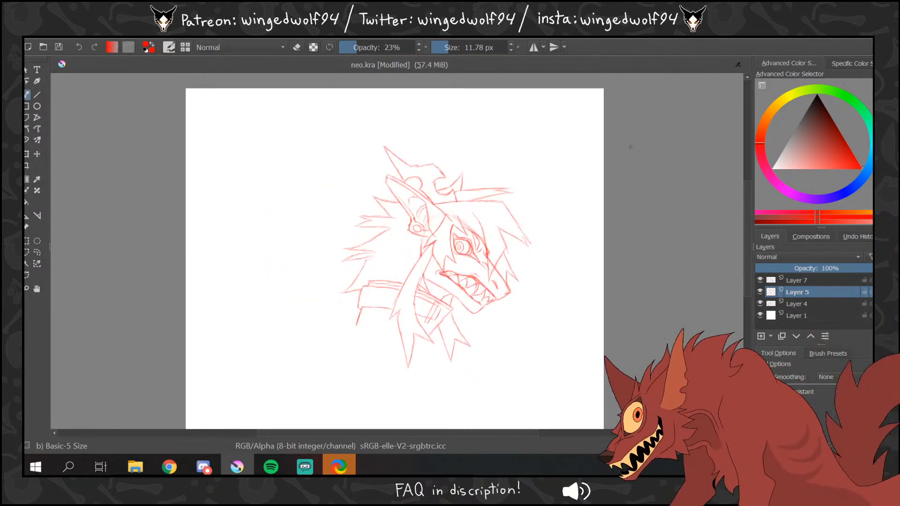
{"action": "left_click_drag", "start_coordinate": [493, 433], "coordinate": [520, 434]}
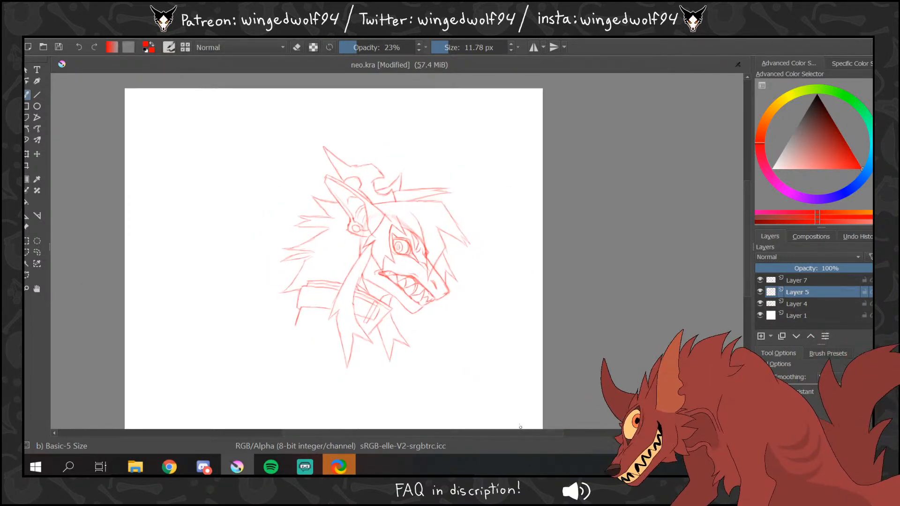
{"action": "left_click", "coordinate": [96, 39]}
{"action": "left_click", "coordinate": [141, 163]}
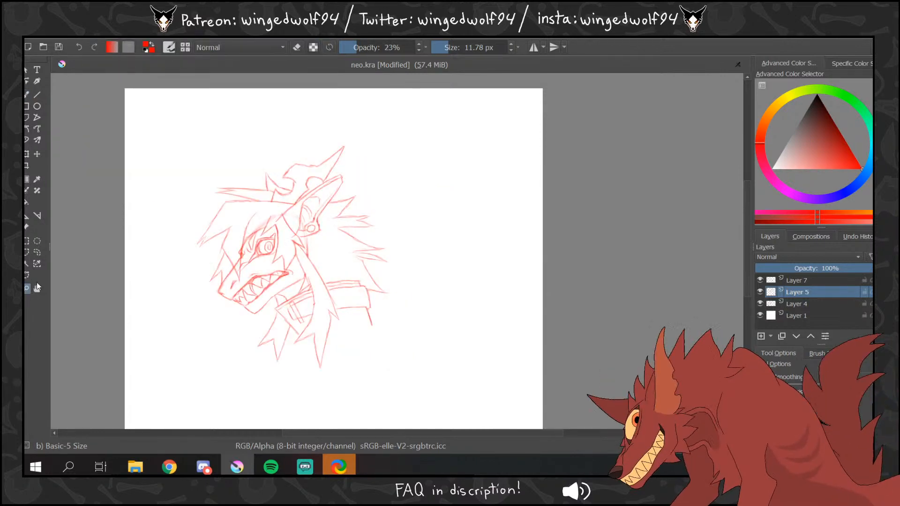
- Merge Layer 7 and Layer 5 down into Layer 4 so the whole sketch is on one layer
{"action": "left_click", "coordinate": [27, 288]}
{"action": "left_click", "coordinate": [418, 285], "text": "ctrl"}
{"action": "left_click", "coordinate": [799, 283]}
{"action": "key", "text": "ctrl+e"}
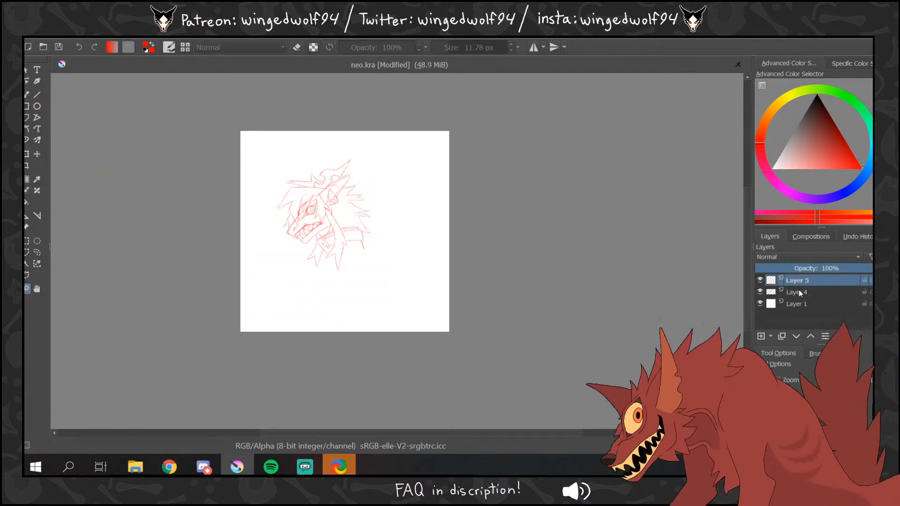
{"action": "key", "text": "ctrl+e"}
- Scale up the merged sketch with the Transform tool and position it so the head nearly fills the canvas
{"action": "left_click", "coordinate": [26, 153]}
{"action": "mouse_move", "coordinate": [374, 159]}
{"action": "left_mouse_down"}
{"action": "mouse_move", "coordinate": [479, 119]}
{"action": "mouse_move", "coordinate": [493, 76]}
{"action": "left_mouse_up"}
{"action": "left_click_drag", "start_coordinate": [422, 139], "coordinate": [388, 218]}
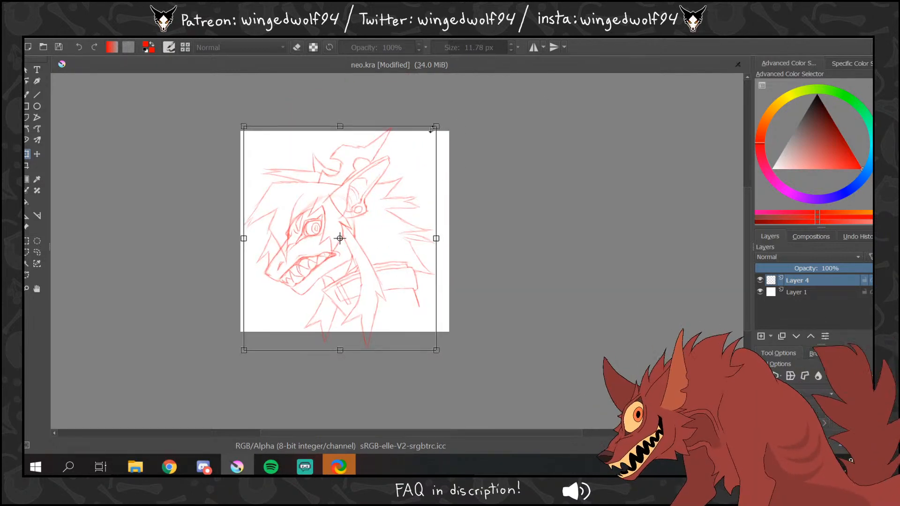
{"action": "left_click_drag", "start_coordinate": [430, 136], "coordinate": [422, 143]}
{"action": "left_click_drag", "start_coordinate": [404, 185], "coordinate": [408, 178]}
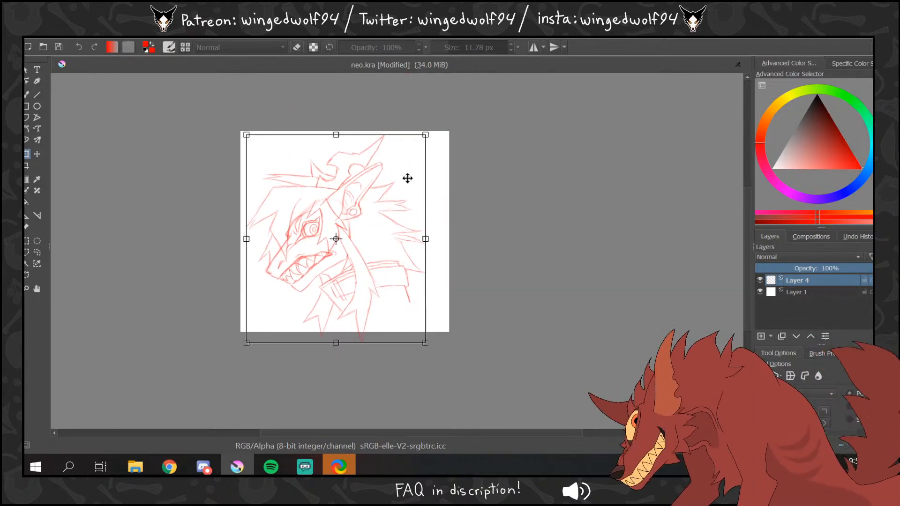
{"action": "mouse_move", "coordinate": [428, 133]}
{"action": "left_mouse_down"}
{"action": "mouse_move", "coordinate": [408, 157]}
{"action": "mouse_move", "coordinate": [424, 132]}
{"action": "left_mouse_up"}
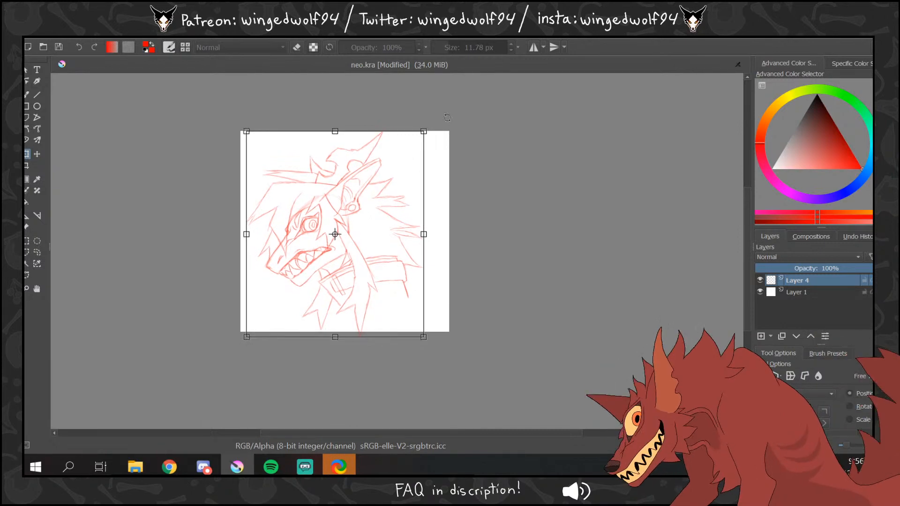
{"action": "left_click", "coordinate": [28, 95]}
- Sketch a line across the base of the neck below the collar, behind the long hair lock, with the brush
{"action": "left_click", "coordinate": [149, 38]}
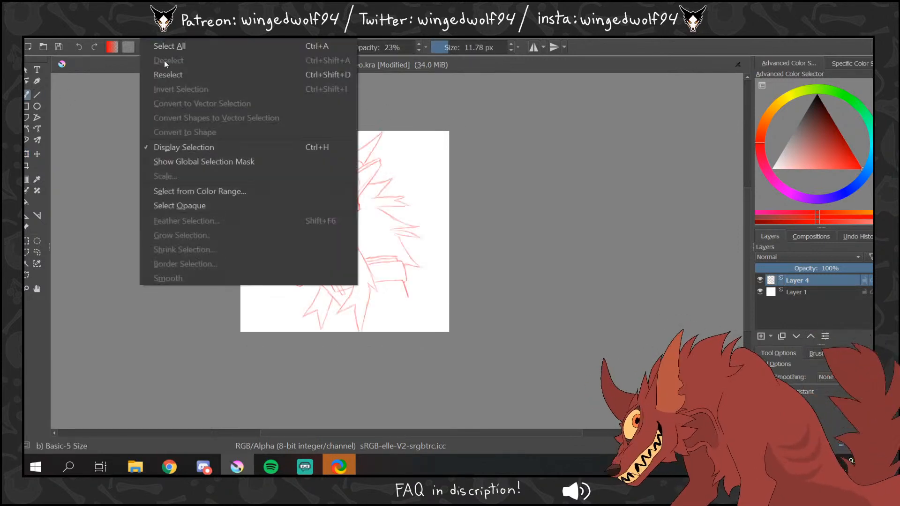
{"action": "left_click", "coordinate": [56, 109]}
{"action": "left_click", "coordinate": [28, 289]}
{"action": "mouse_move", "coordinate": [224, 139]}
{"action": "left_mouse_down"}
{"action": "mouse_move", "coordinate": [567, 374]}
{"action": "mouse_move", "coordinate": [582, 403]}
{"action": "left_mouse_up"}
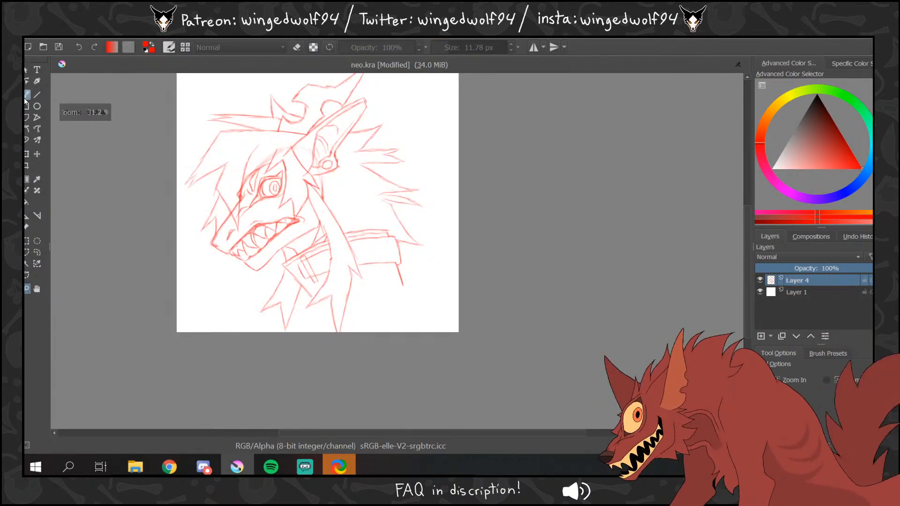
{"action": "left_click", "coordinate": [27, 95]}
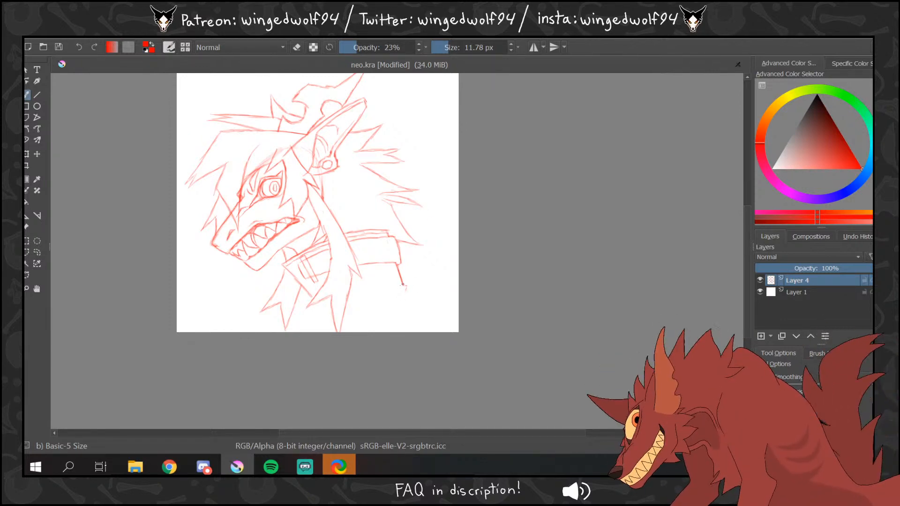
{"action": "left_click_drag", "start_coordinate": [390, 287], "coordinate": [359, 292]}
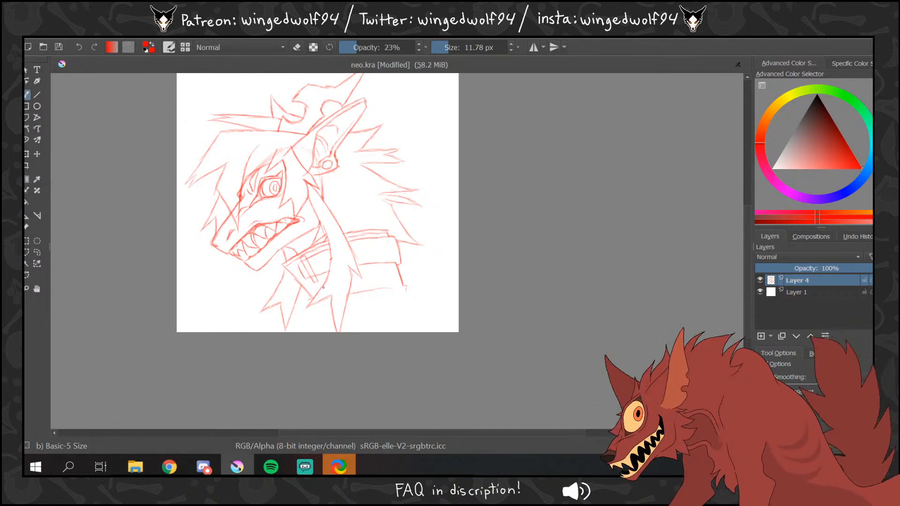
- Mirror the image horizontally, sketch inner detail lines on the horns at 29% opacity, and mirror it back to face left
{"action": "left_click", "coordinate": [90, 40]}
{"action": "left_click", "coordinate": [167, 161]}
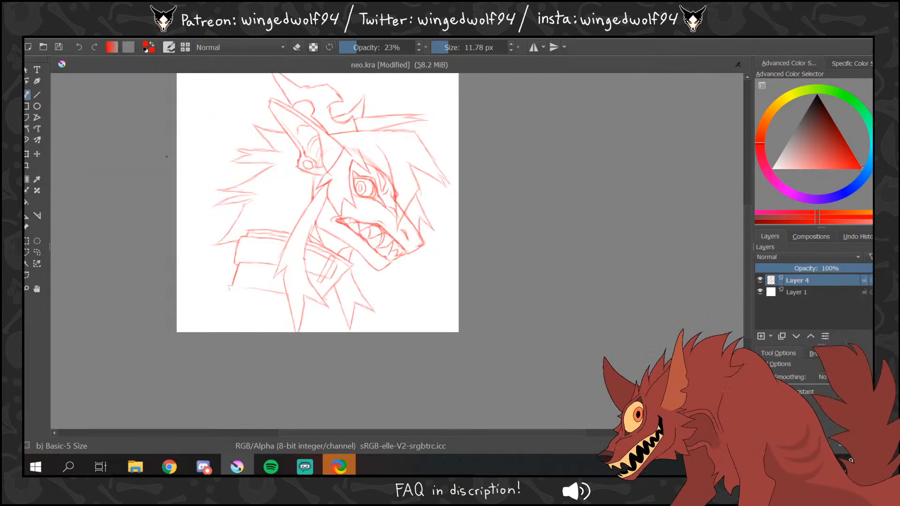
{"action": "left_click_drag", "start_coordinate": [745, 233], "coordinate": [746, 222]}
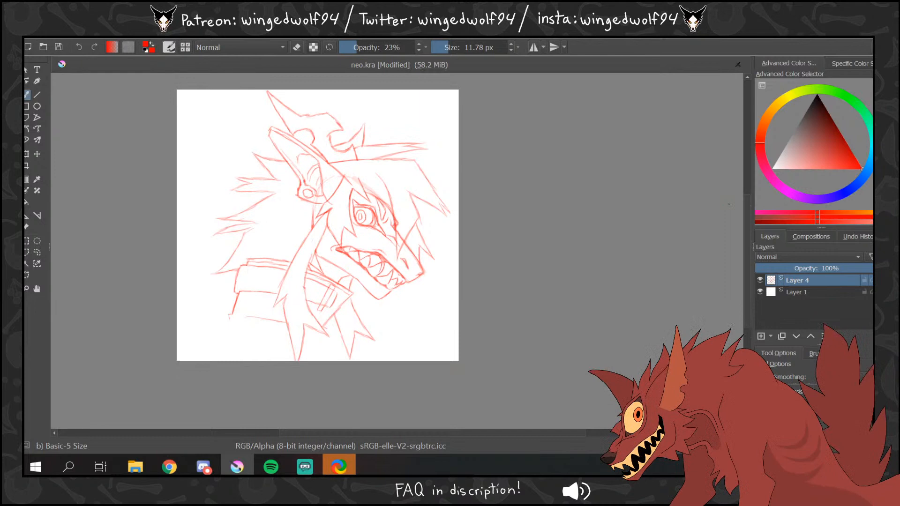
{"action": "left_click", "coordinate": [360, 47]}
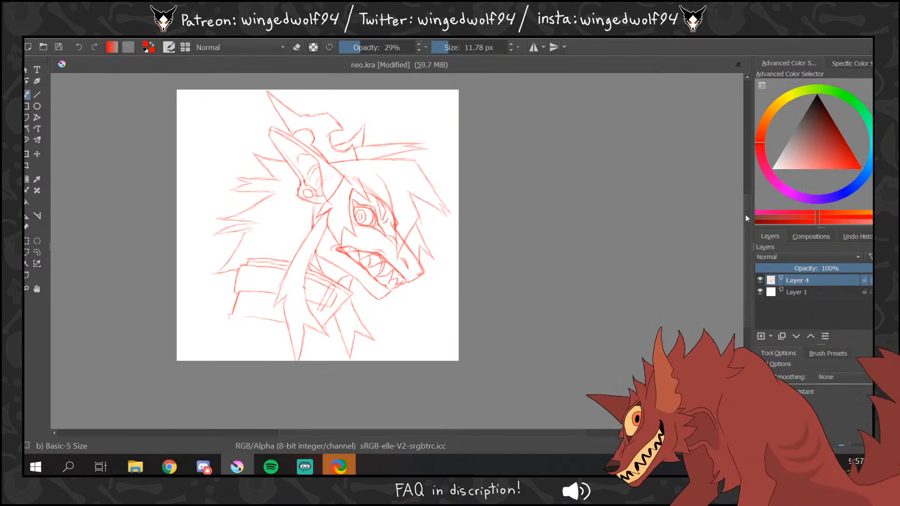
{"action": "left_click_drag", "start_coordinate": [746, 215], "coordinate": [746, 195]}
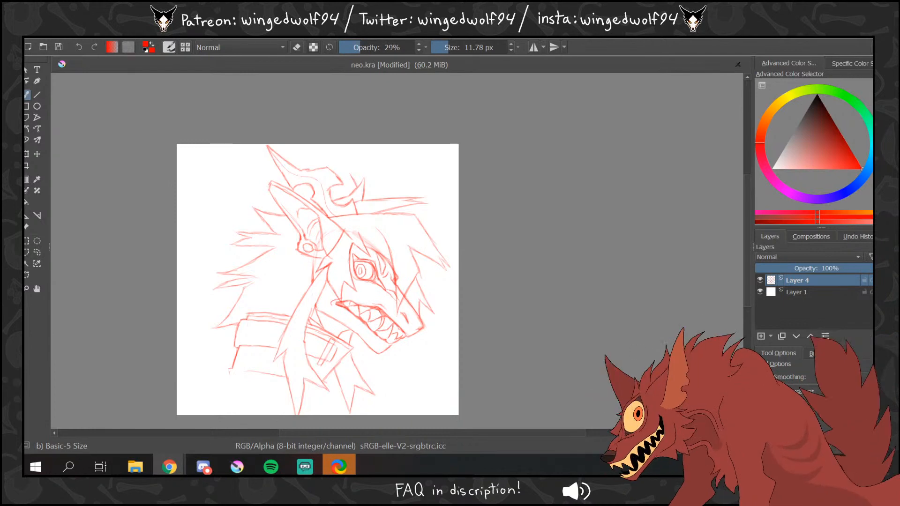
{"action": "left_click", "coordinate": [93, 30]}
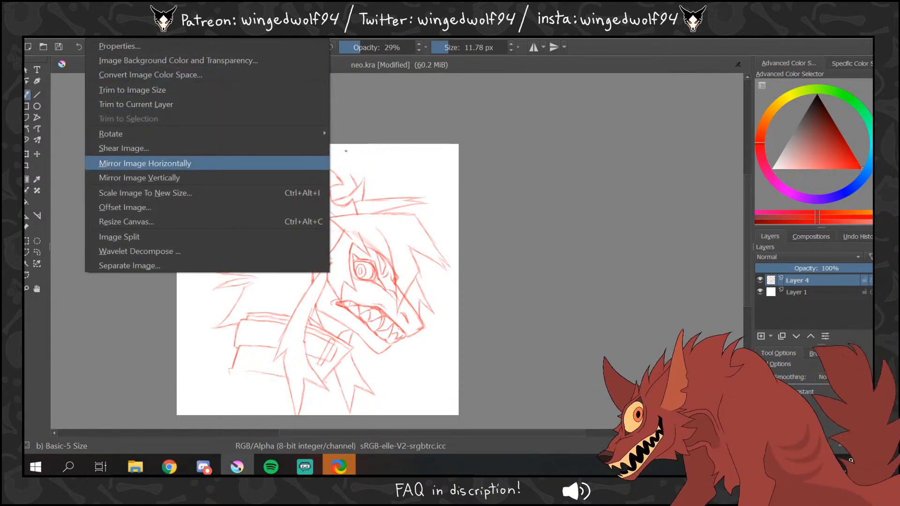
{"action": "left_click", "coordinate": [131, 162]}
- Redraw the collar's front lower edge farther out and erase the old edge line inside it at 100% opacity
{"action": "left_click_drag", "start_coordinate": [454, 432], "coordinate": [473, 432]}
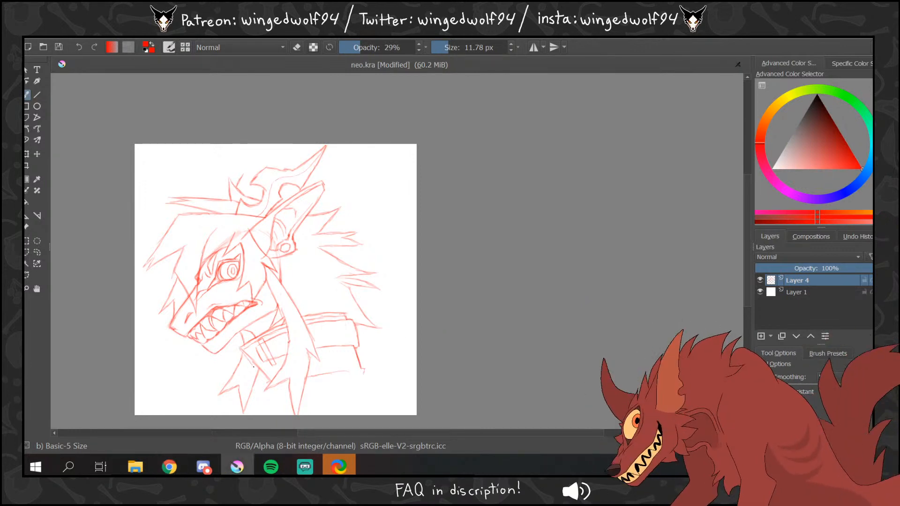
{"action": "left_click_drag", "start_coordinate": [249, 360], "coordinate": [265, 387]}
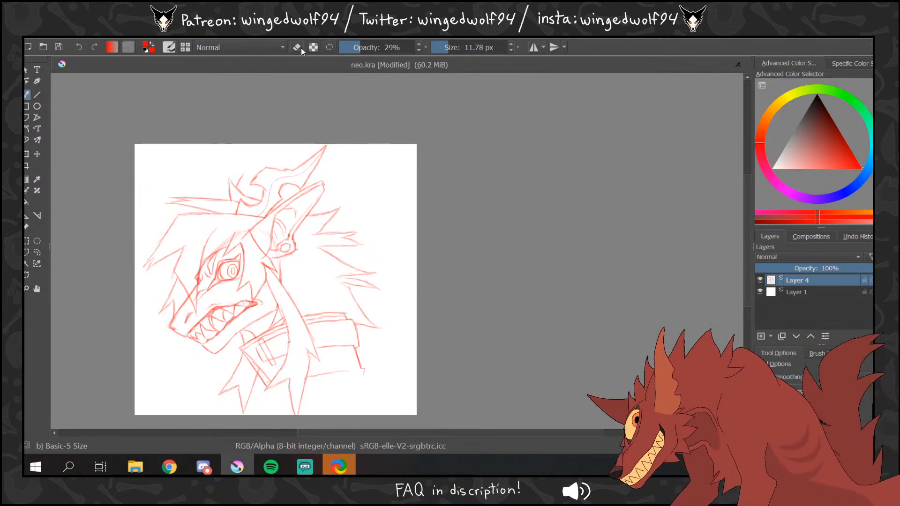
{"action": "key", "text": "e"}
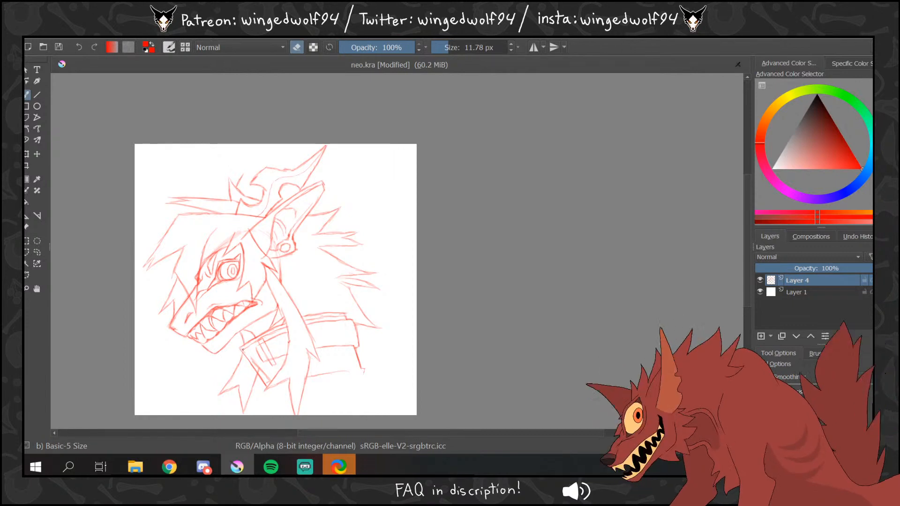
{"action": "left_click_drag", "start_coordinate": [252, 359], "coordinate": [269, 381]}
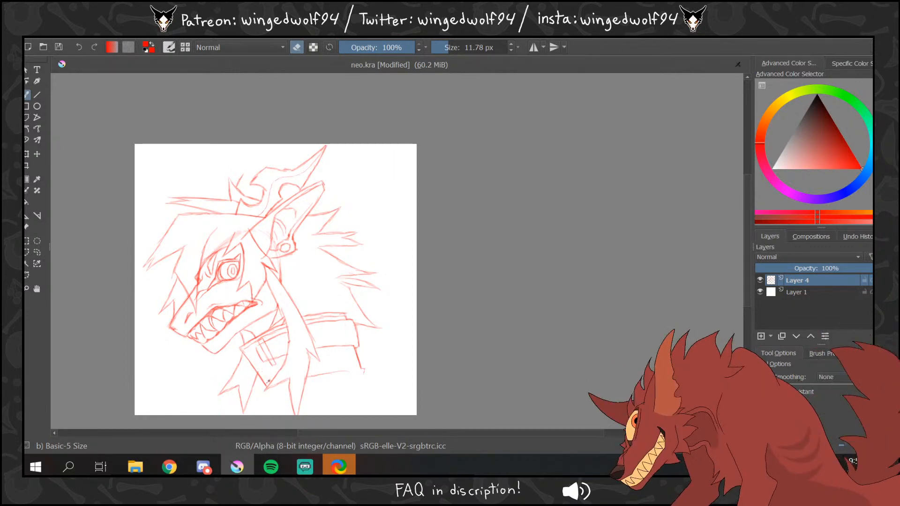
- Sketch the strap end hanging below the collar buckle at 19% opacity and erase the overlapping chest-fur lines in the horizontally mirrored image
{"action": "left_click", "coordinate": [355, 46]}
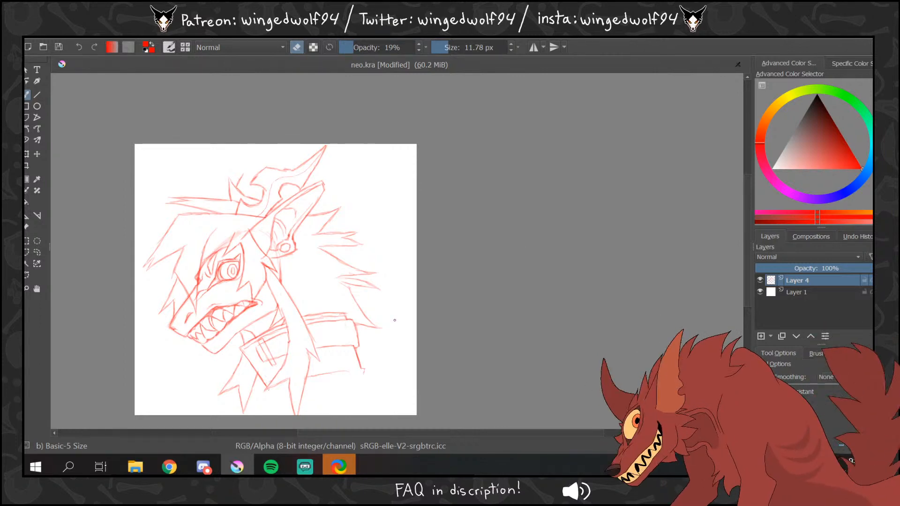
{"action": "key", "text": "e"}
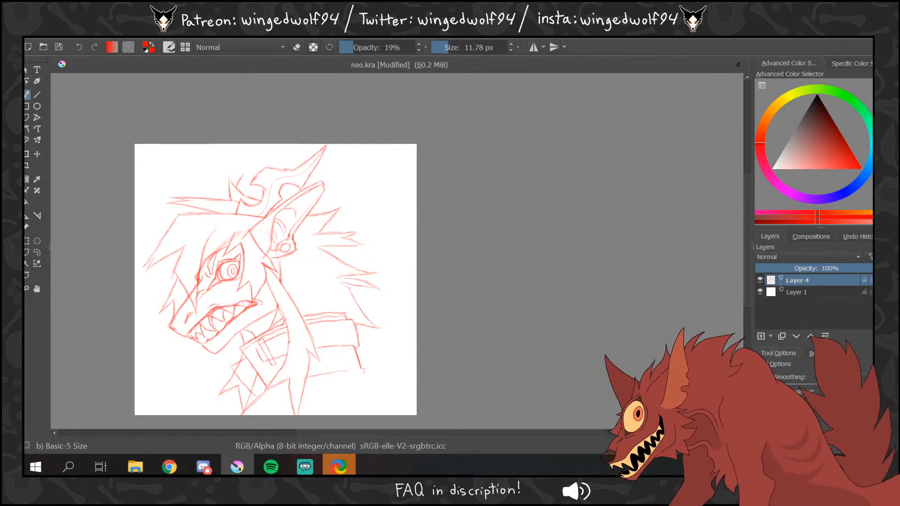
{"action": "key", "text": "alt+i"}
{"action": "left_click", "coordinate": [173, 172]}
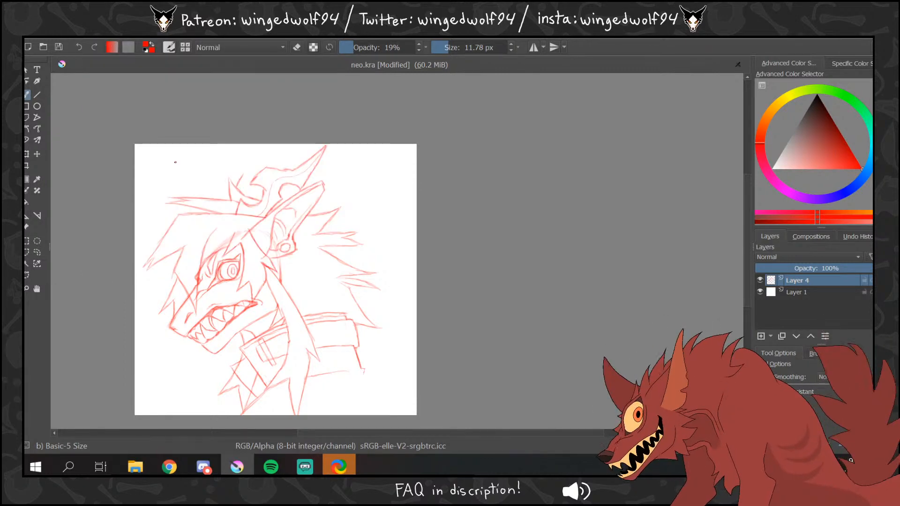
{"action": "key", "text": "e"}
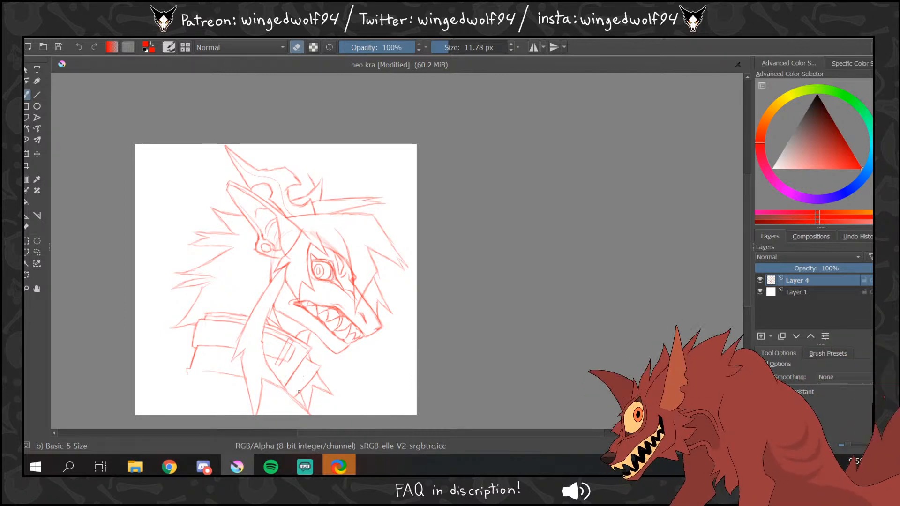
- Sketch the back line from the neck base down to the canvas edge at 23% opacity and mirror the image back to face left
{"action": "key", "text": "e"}
{"action": "left_click", "coordinate": [355, 47]}
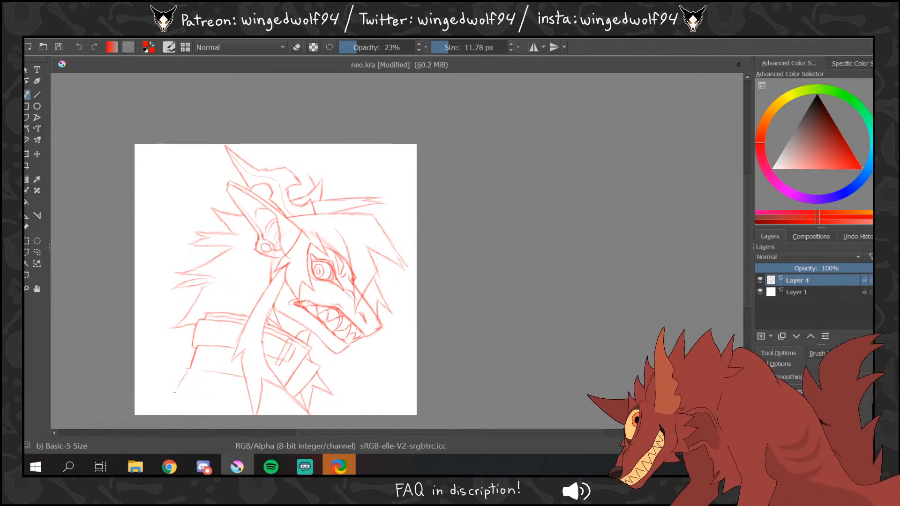
{"action": "left_click_drag", "start_coordinate": [175, 392], "coordinate": [167, 414]}
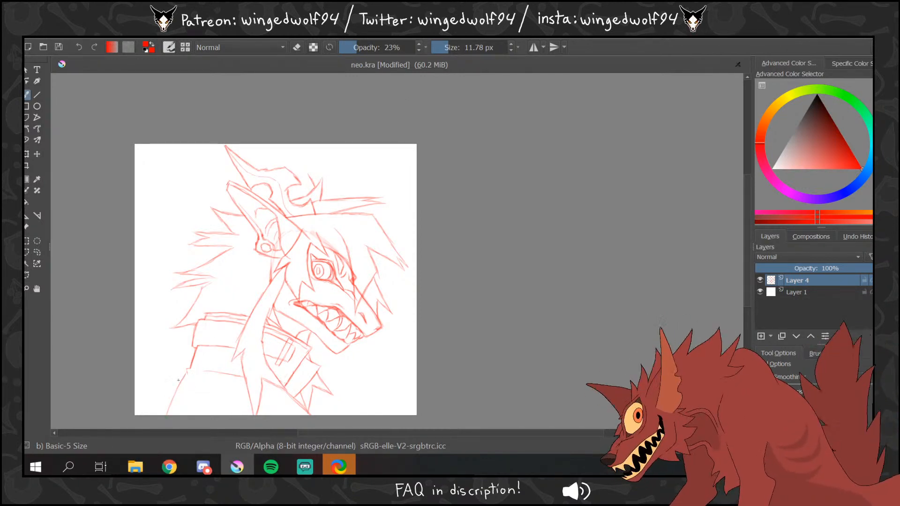
{"action": "left_click_drag", "start_coordinate": [187, 373], "coordinate": [166, 414]}
{"action": "left_click", "coordinate": [95, 38]}
{"action": "left_click", "coordinate": [146, 162]}
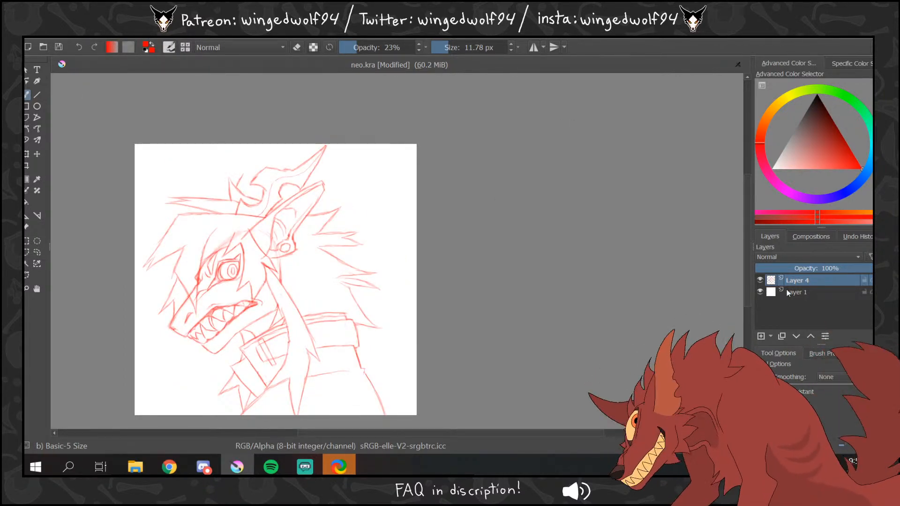
- Redraw the snout tip on a new layer at 30% opacity and erase the old nose outline on Layer 4
{"action": "key", "text": "Insert"}
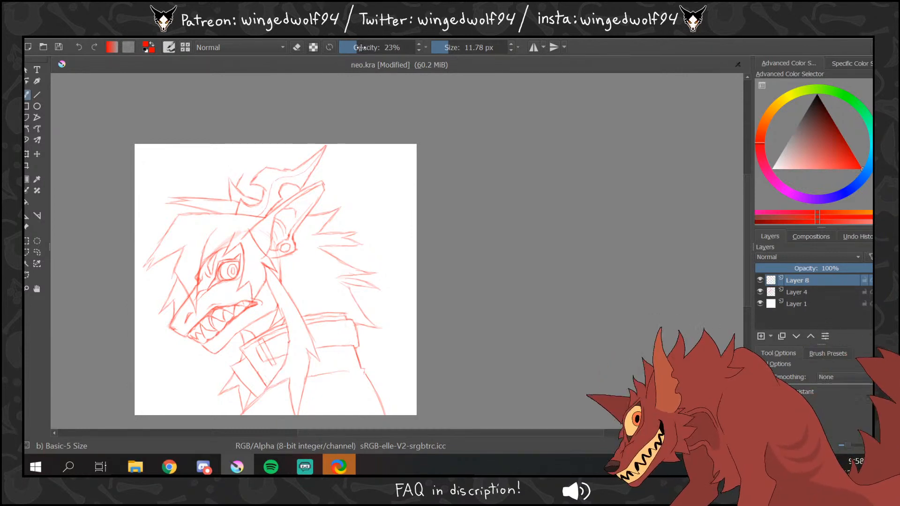
{"action": "left_click_drag", "start_coordinate": [361, 48], "coordinate": [365, 48]}
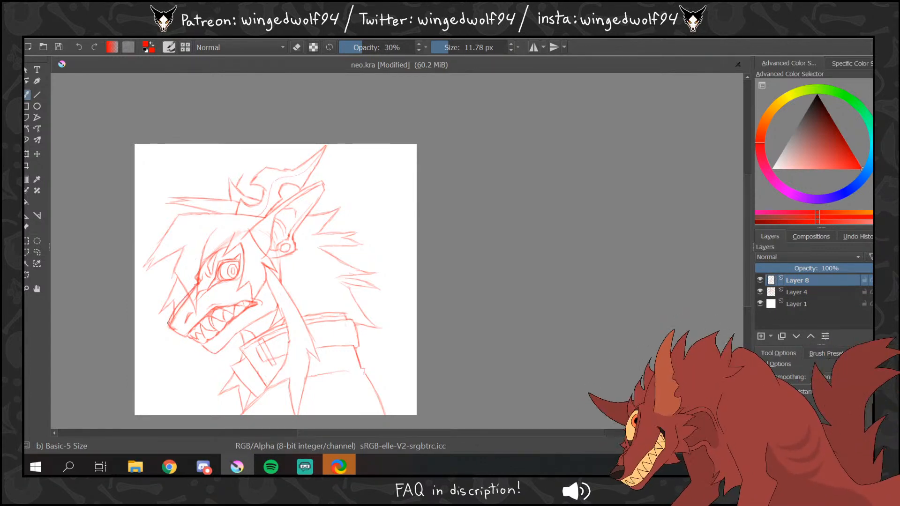
{"action": "key", "text": "e"}
{"action": "left_click", "coordinate": [805, 292]}
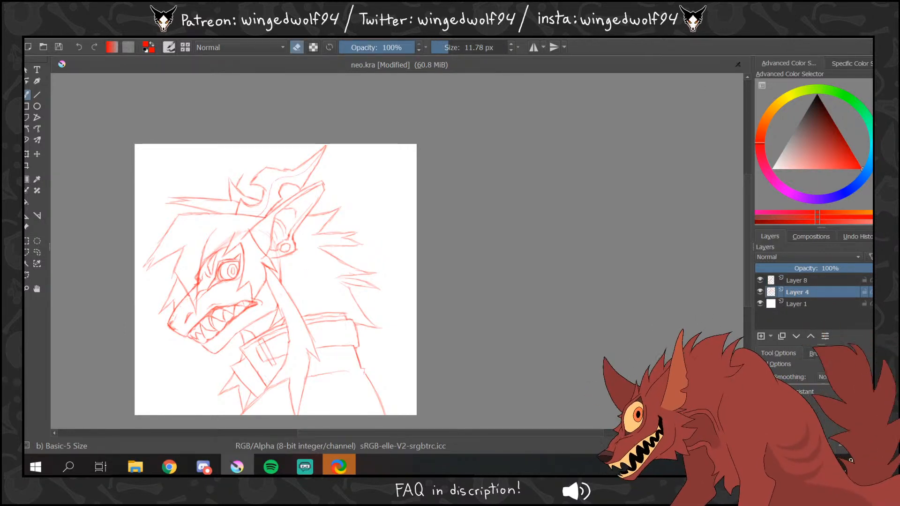
{"action": "left_click_drag", "start_coordinate": [171, 319], "coordinate": [172, 324]}
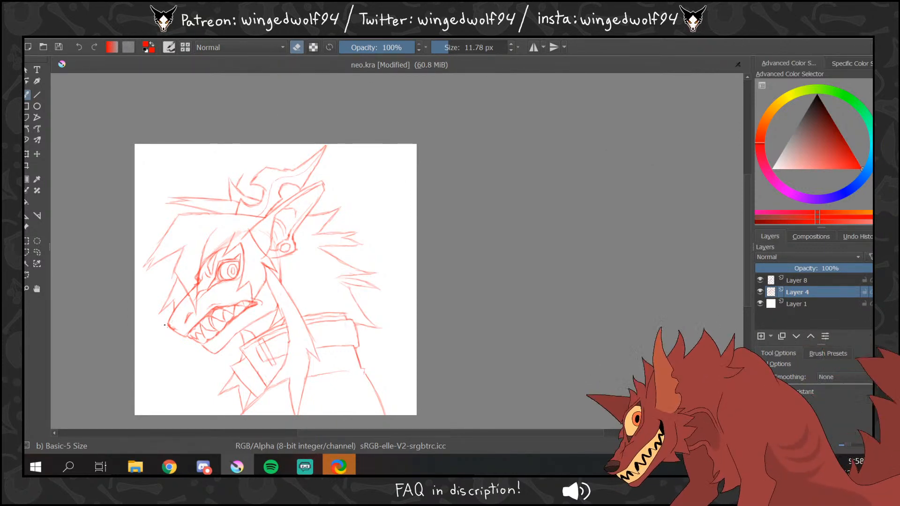
{"action": "left_click_drag", "start_coordinate": [187, 337], "coordinate": [172, 329]}
- Draw the missing upper lip line beneath the nose on Layer 8 with the brush at 29% opacity
{"action": "key", "text": "e"}
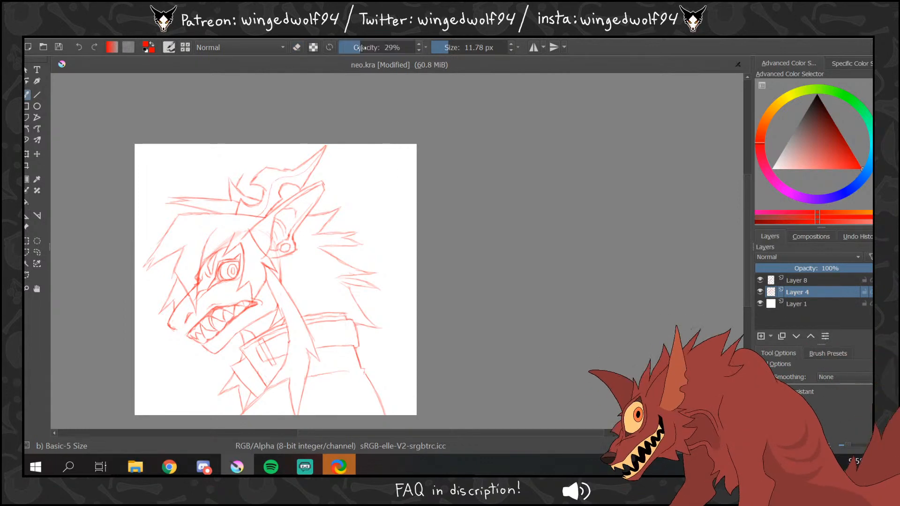
{"action": "key", "text": "Page_Up"}
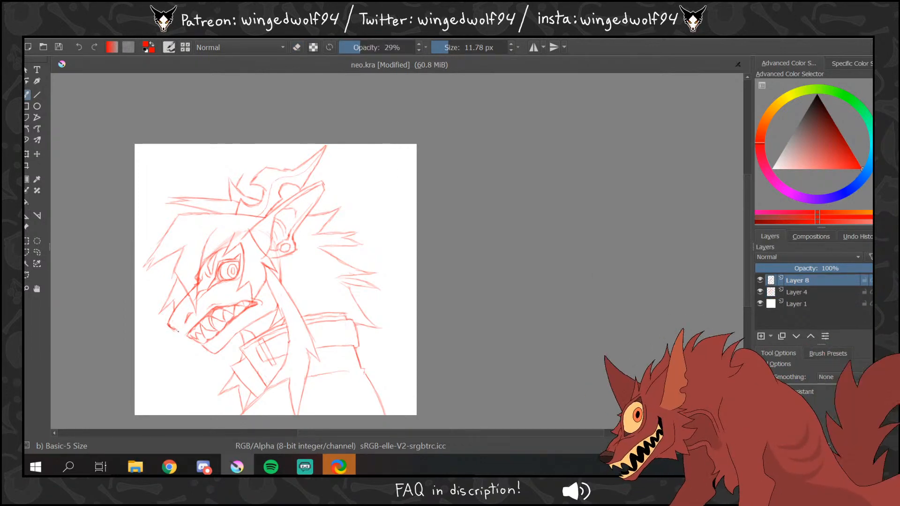
{"action": "left_click_drag", "start_coordinate": [174, 330], "coordinate": [187, 336]}
- In the horizontally mirrored image, redraw the lower jaw line on Layer 8 and erase the old one on Layer 4, ending with the head facing left
{"action": "key", "text": "alt+i"}
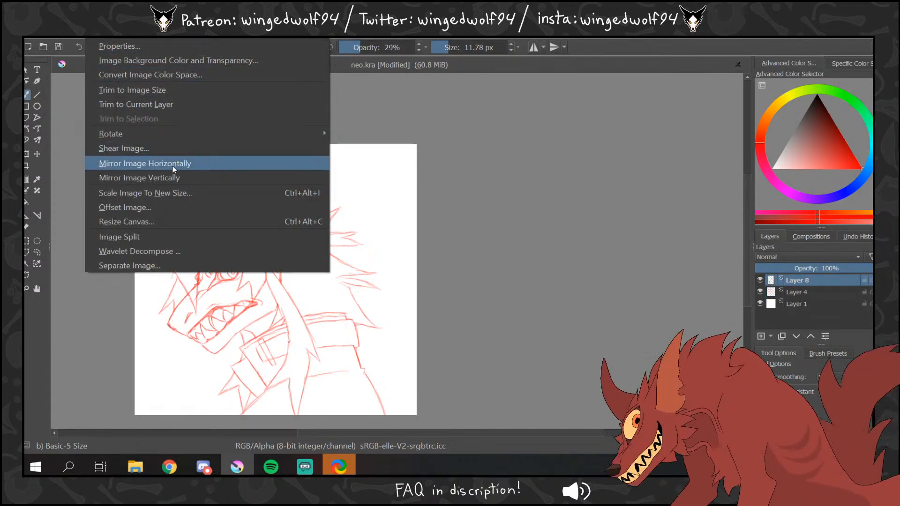
{"action": "left_click", "coordinate": [172, 165]}
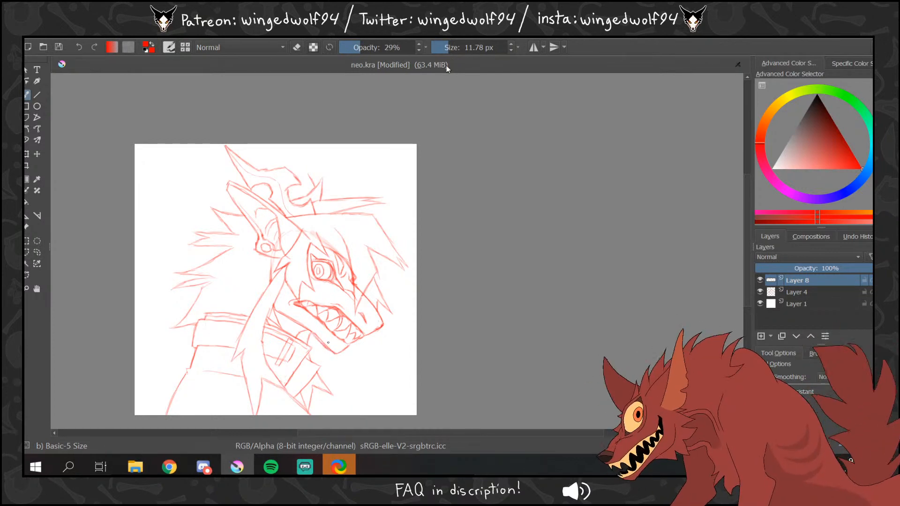
{"action": "left_click", "coordinate": [296, 47]}
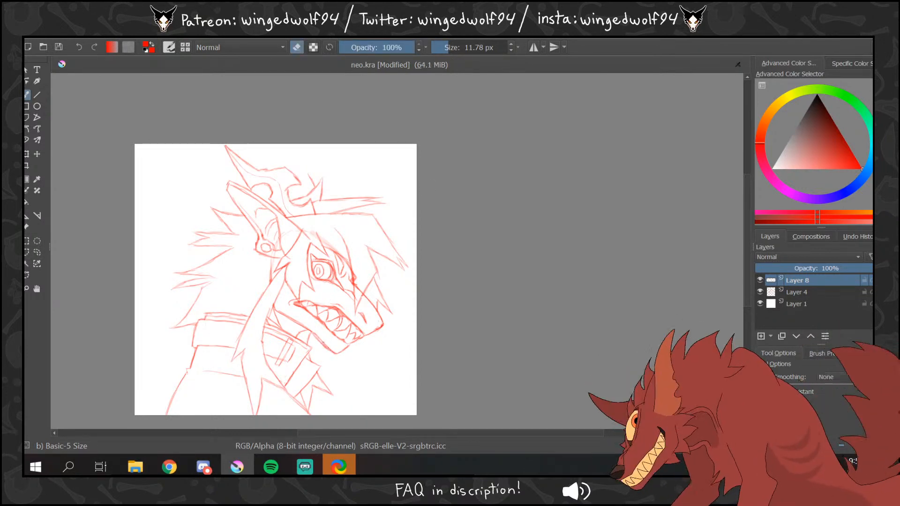
{"action": "key", "text": "Page_Down"}
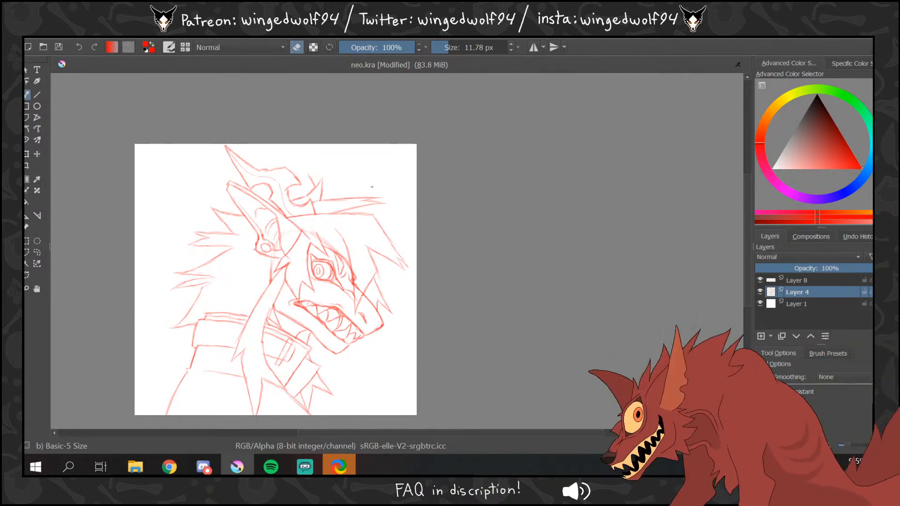
{"action": "left_click_drag", "start_coordinate": [282, 312], "coordinate": [305, 327]}
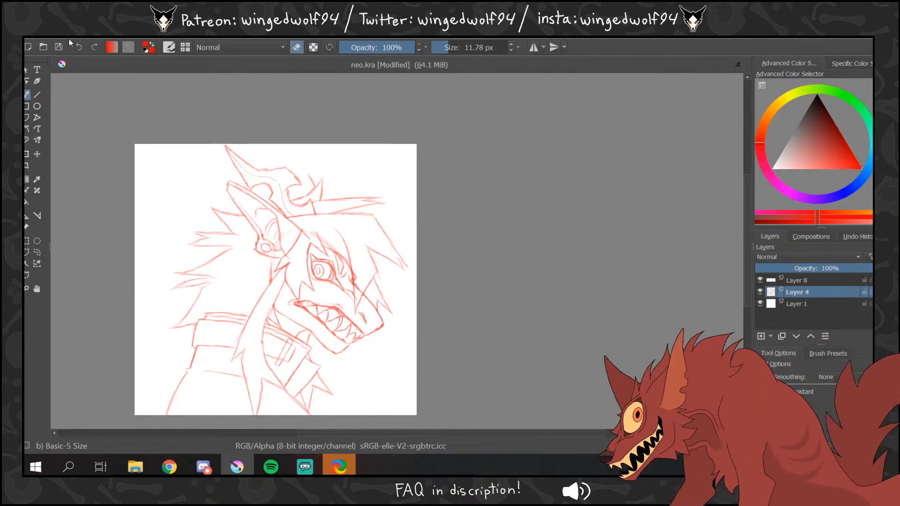
{"action": "left_click", "coordinate": [89, 34]}
{"action": "left_click", "coordinate": [141, 162]}
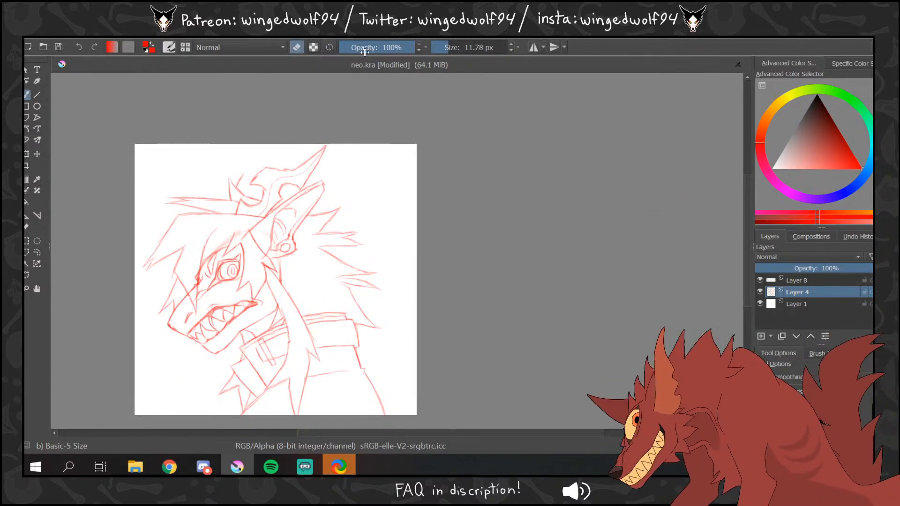
- Extend the chest line below the strap to the canvas edge at 21% opacity and merge Layer 8 into Layer 4
{"action": "key", "text": "e"}
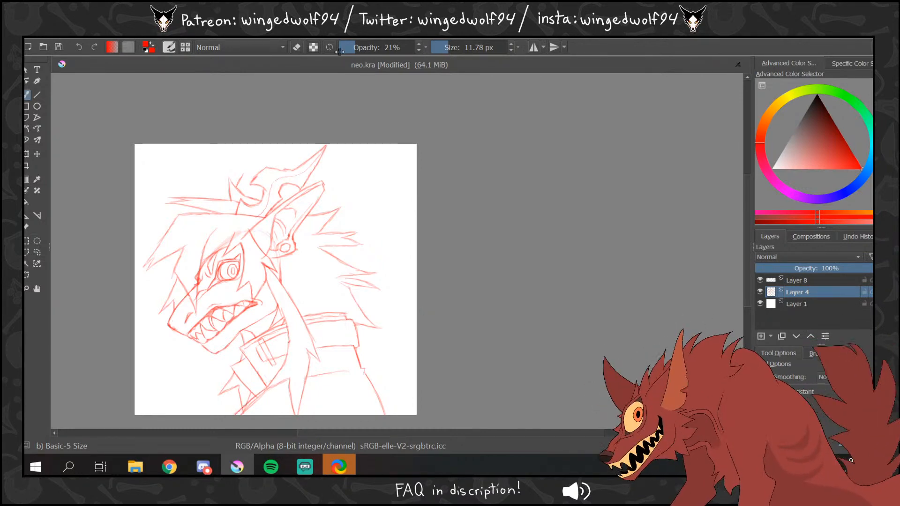
{"action": "key", "text": "e"}
{"action": "left_click", "coordinate": [800, 281]}
{"action": "key", "text": "shift+Delete"}
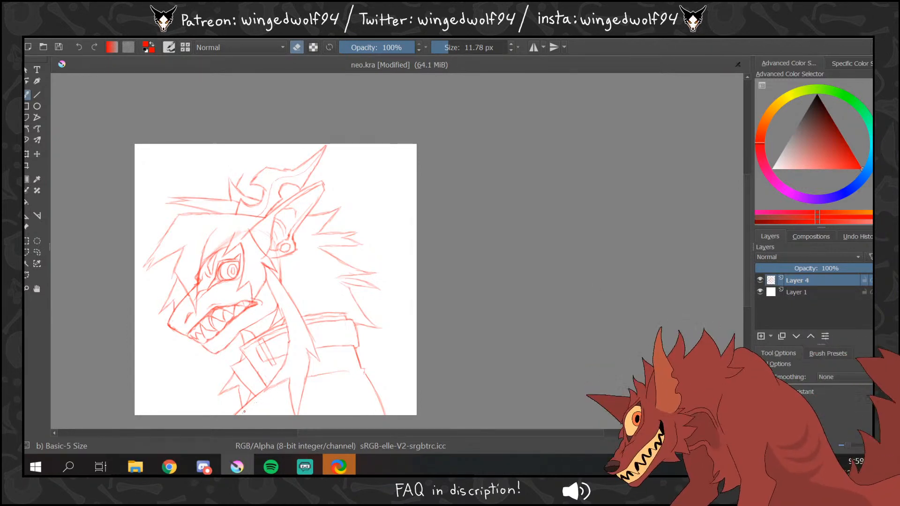
- Sketch parallel trim lines across the chest and shoulder below the collar at 23% opacity and save the file
{"action": "left_click", "coordinate": [298, 47]}
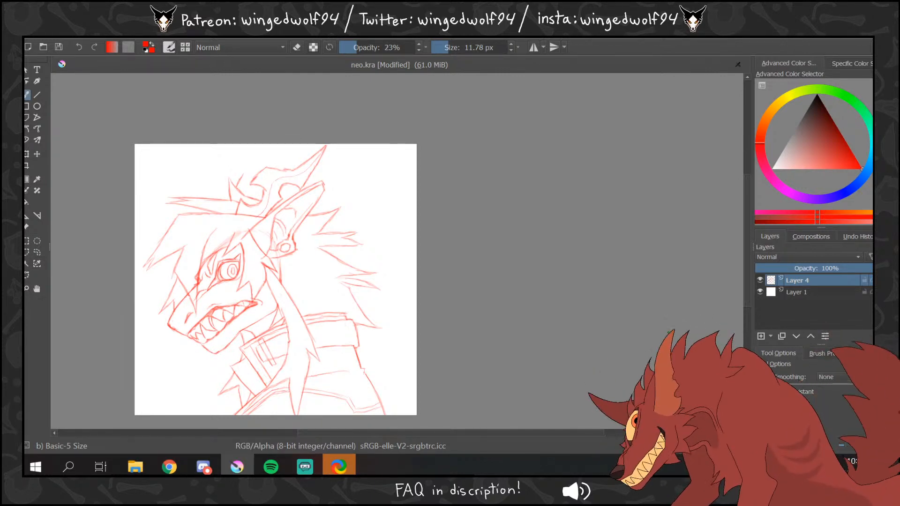
{"action": "key", "text": "ctrl+s"}
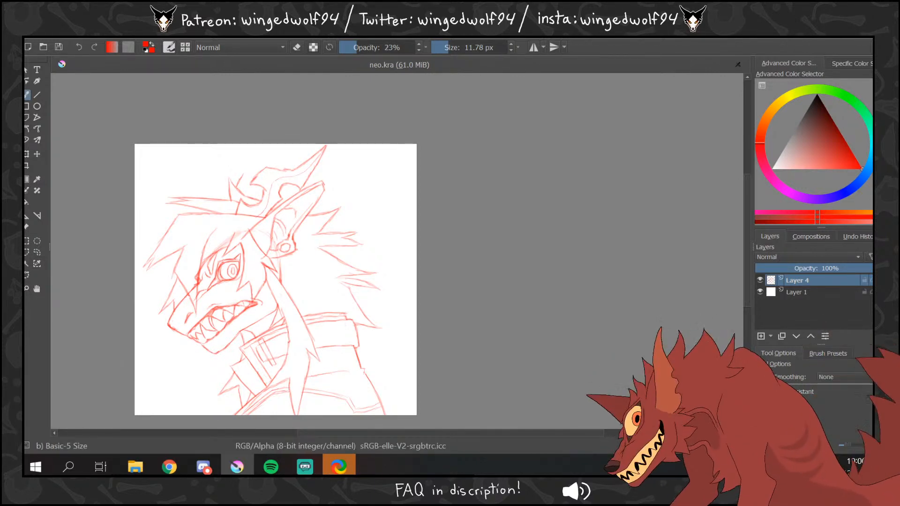
- Add a layer, paste the NEOTOKYO reference sheet above it to sample the dark navy hair colour, and hide the pasted sheet
{"action": "left_click", "coordinate": [761, 336]}
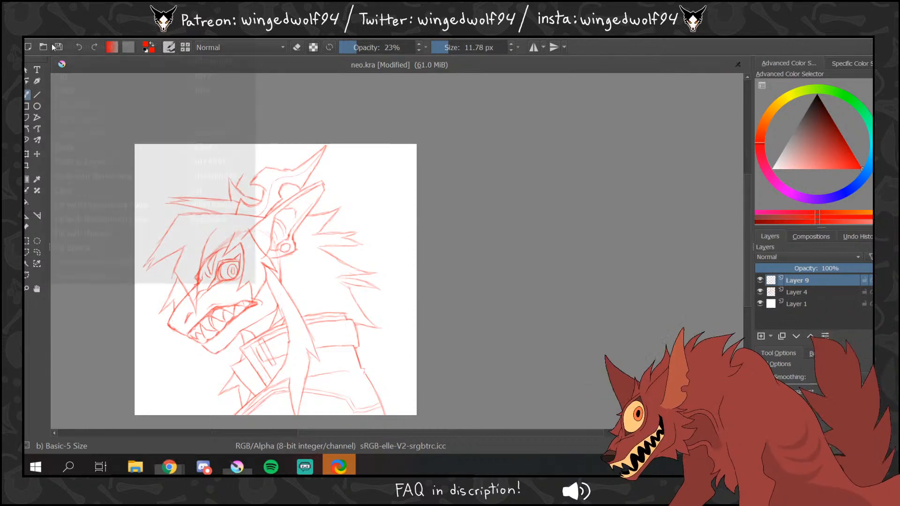
{"action": "key", "text": "ctrl+v"}
{"action": "left_click", "coordinate": [376, 336]}
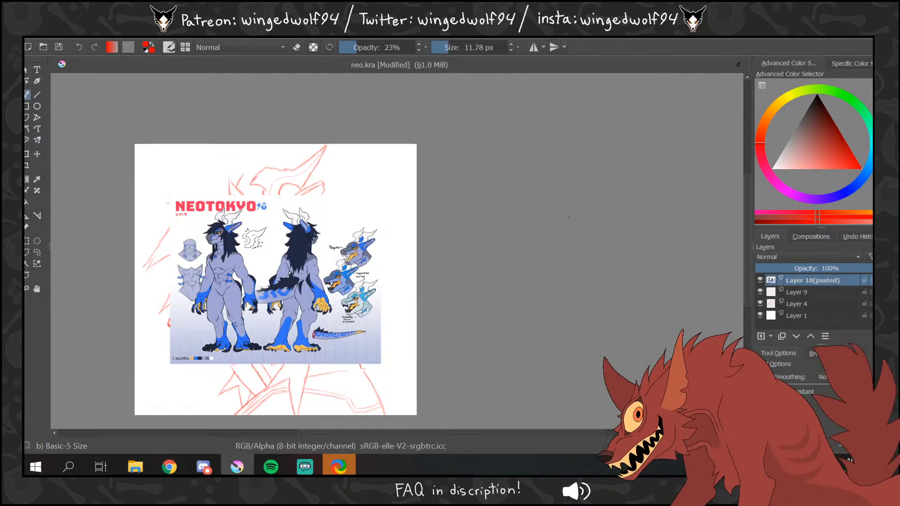
{"action": "left_click", "coordinate": [300, 241], "text": "ctrl"}
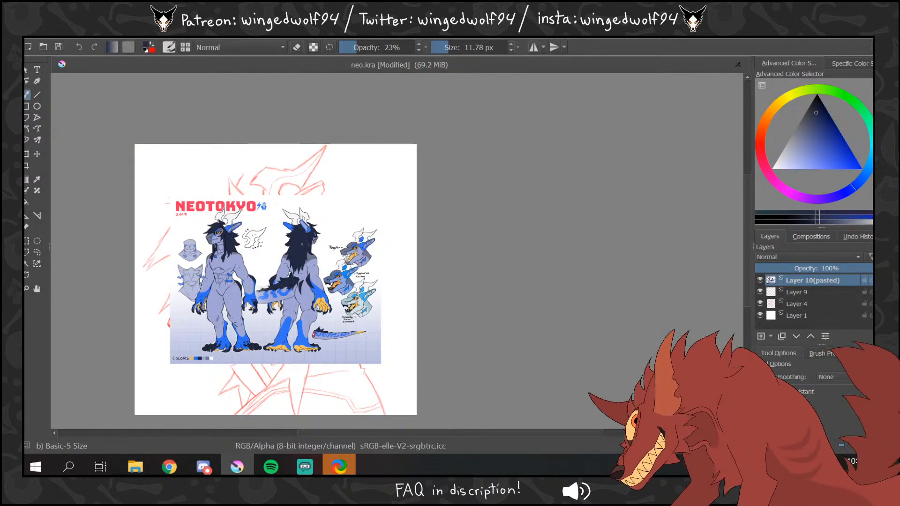
{"action": "left_click", "coordinate": [760, 280]}
- Move the sketch layer above the empty Layer 9, merge it down, and set the merged layer's blending mode to Multiply
{"action": "left_click", "coordinate": [797, 292]}
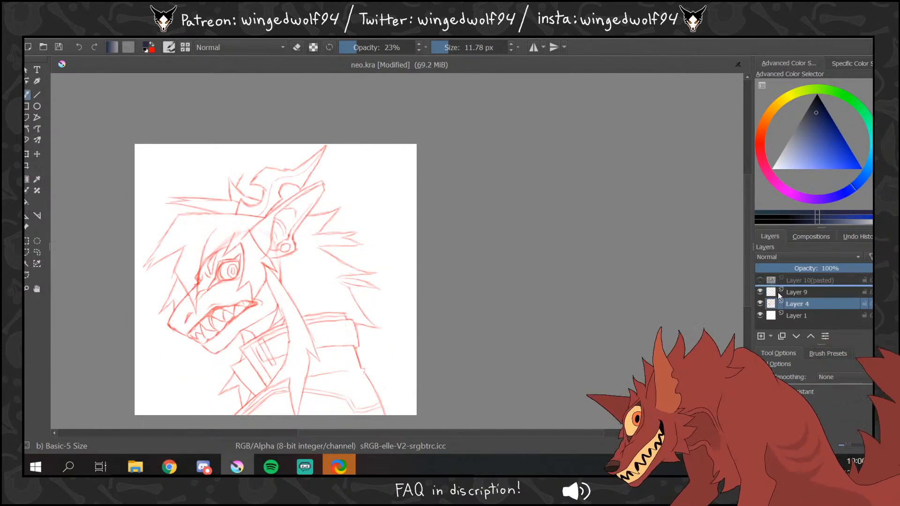
{"action": "key", "text": "ctrl+e"}
{"action": "left_click", "coordinate": [790, 260]}
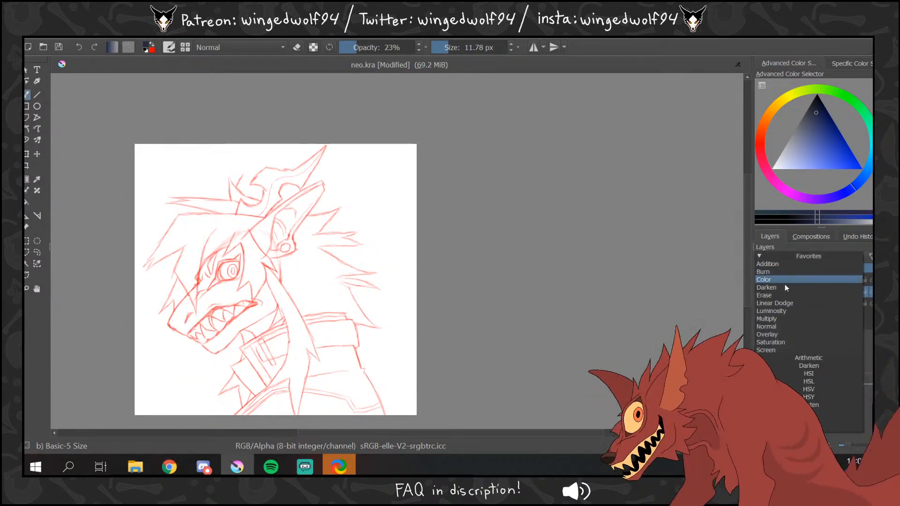
{"action": "left_click", "coordinate": [782, 318]}
- Add a line-art layer directly above Layer 1 and set the brush to 100% opacity and 5.23 px
{"action": "left_click", "coordinate": [788, 304]}
{"action": "left_click", "coordinate": [761, 337]}
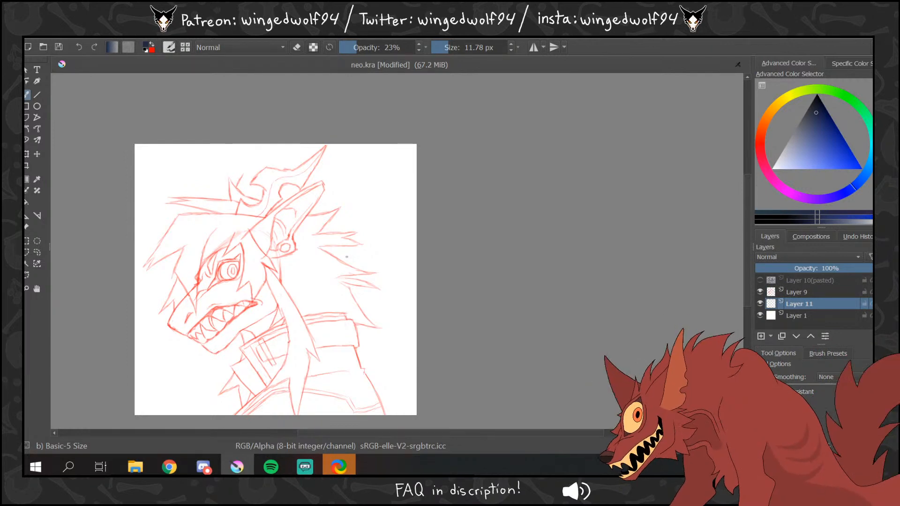
{"action": "left_click", "coordinate": [26, 288]}
{"action": "left_click_drag", "start_coordinate": [150, 172], "coordinate": [318, 286]}
{"action": "left_click", "coordinate": [26, 96]}
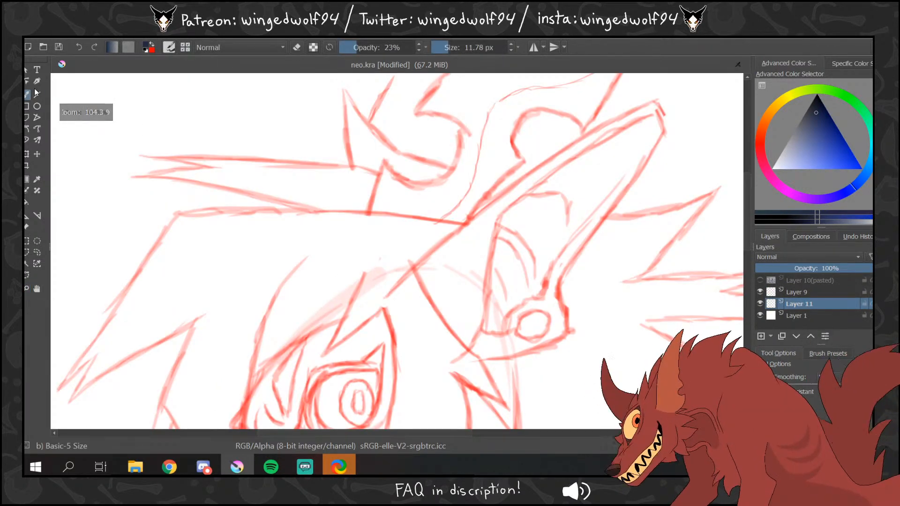
{"action": "left_click", "coordinate": [412, 47]}
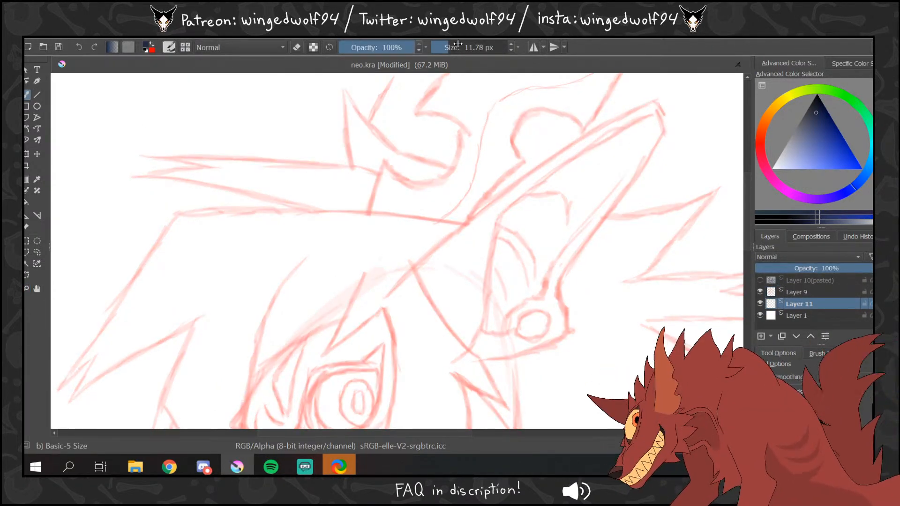
{"action": "left_click", "coordinate": [444, 48]}
- Set the brush smoothing to Weighted with a distance of 167.7 and the brush size to 2.61 px
{"action": "left_click", "coordinate": [831, 377]}
{"action": "left_click", "coordinate": [824, 397]}
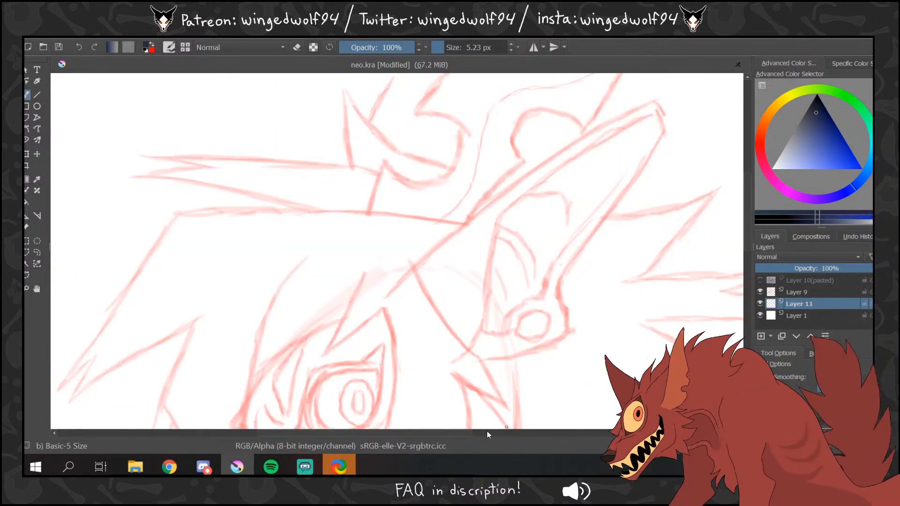
{"action": "left_click_drag", "start_coordinate": [380, 432], "coordinate": [308, 432]}
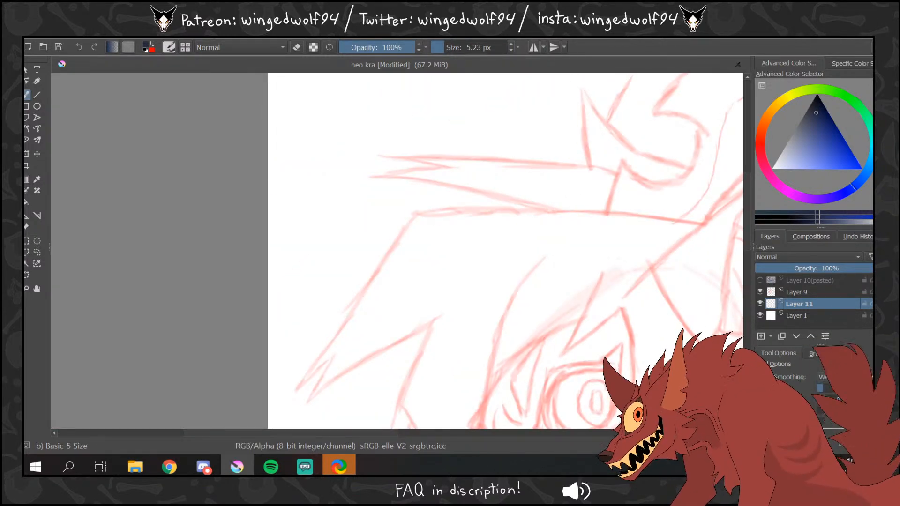
{"action": "left_click", "coordinate": [441, 47]}
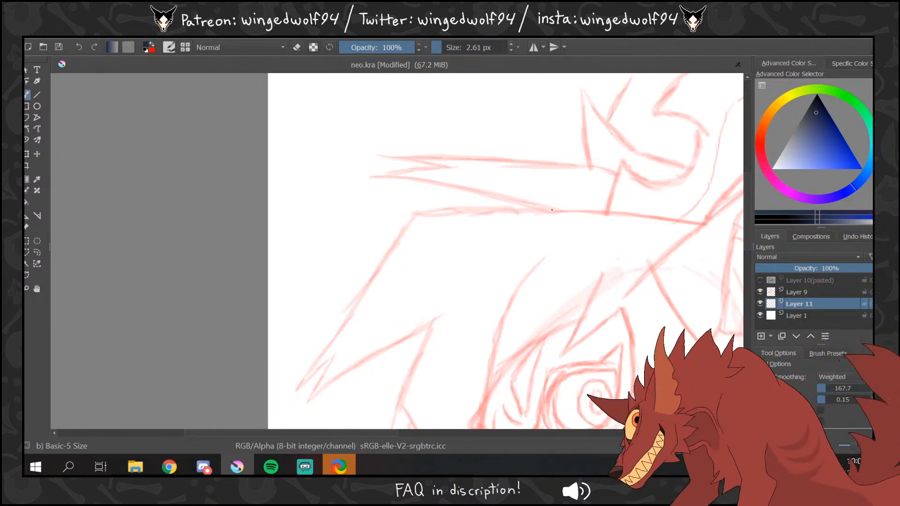
- Ink the front outline on Layer 11 from the forehead hair down the fringe spikes, snout and lower jaw
{"action": "left_click_drag", "start_coordinate": [548, 211], "coordinate": [568, 210]}
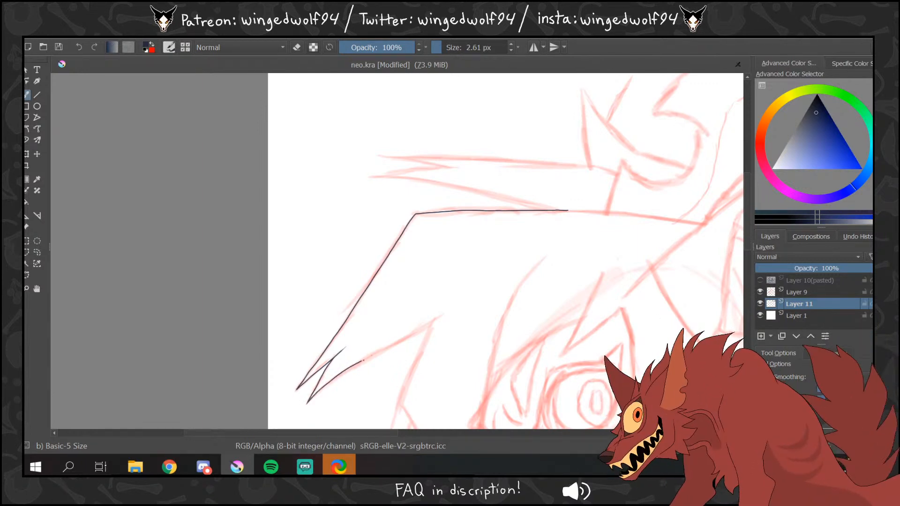
{"action": "scroll", "coordinate": [736, 262], "scroll_direction": "down", "scroll_amount": 5}
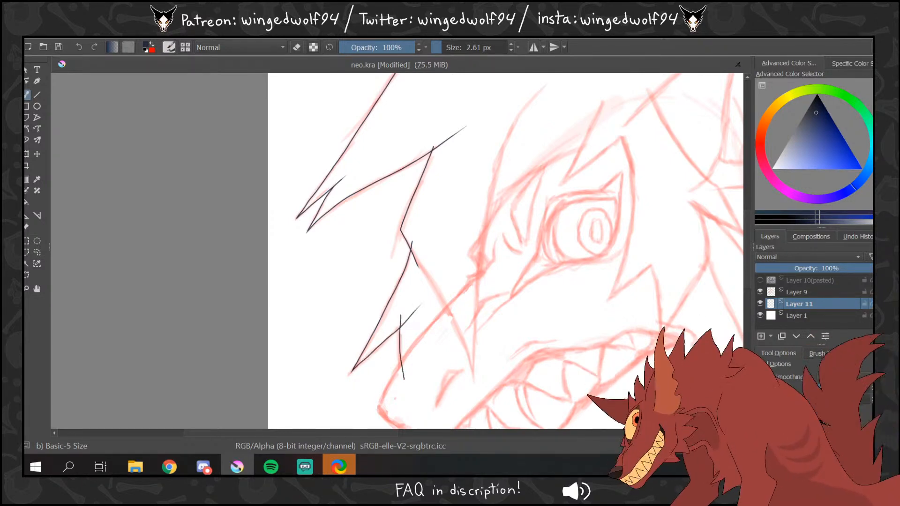
{"action": "scroll", "coordinate": [587, 217], "scroll_direction": "down", "scroll_amount": 3}
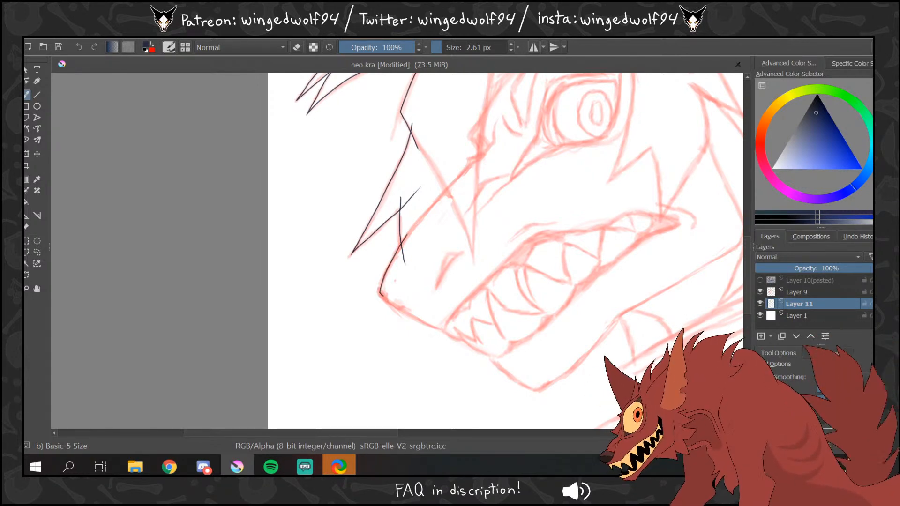
{"action": "left_click_drag", "start_coordinate": [382, 294], "coordinate": [543, 390]}
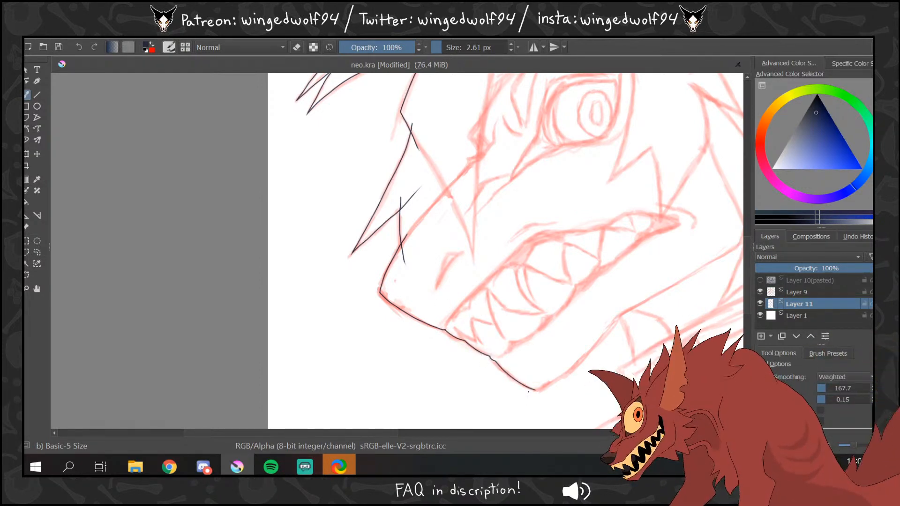
{"action": "left_click_drag", "start_coordinate": [440, 425], "coordinate": [267, 425]}
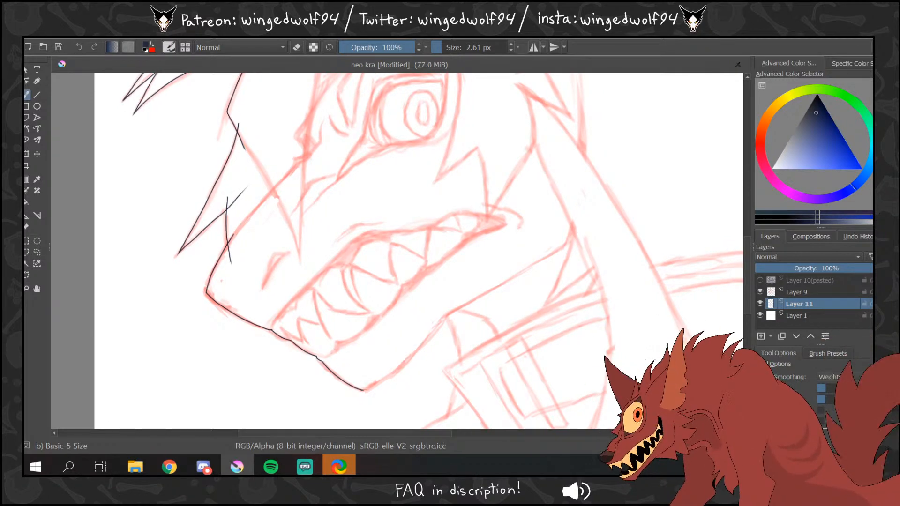
{"action": "mouse_move", "coordinate": [366, 389]}
{"action": "left_mouse_down"}
{"action": "mouse_move", "coordinate": [447, 315]}
{"action": "mouse_move", "coordinate": [460, 359]}
{"action": "mouse_move", "coordinate": [442, 372]}
{"action": "mouse_move", "coordinate": [486, 431]}
{"action": "left_mouse_up"}
- Ink the throat, the front edge of the collar and the chest fur spikes down to the canvas edge
{"action": "left_click_drag", "start_coordinate": [745, 260], "coordinate": [744, 305]}
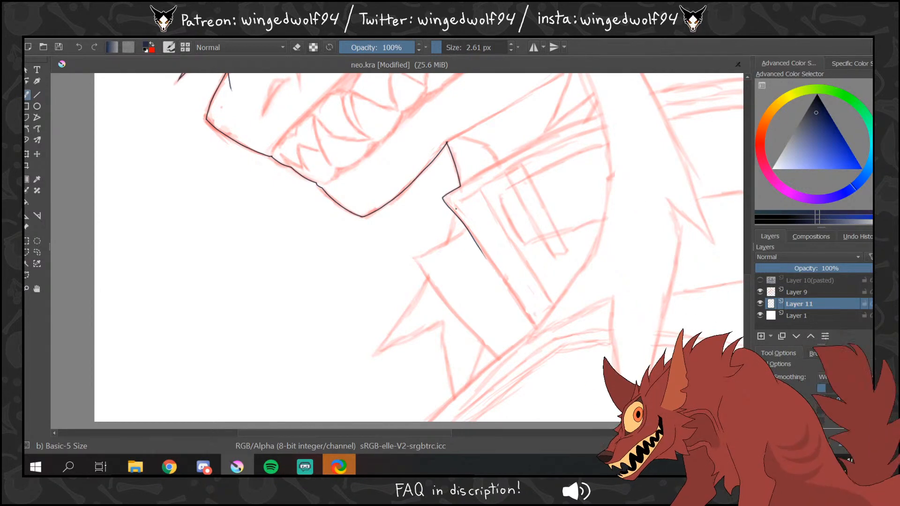
{"action": "mouse_move", "coordinate": [456, 202]}
{"action": "left_mouse_down"}
{"action": "mouse_move", "coordinate": [443, 253]}
{"action": "mouse_move", "coordinate": [438, 246]}
{"action": "mouse_move", "coordinate": [413, 258]}
{"action": "mouse_move", "coordinate": [423, 272]}
{"action": "mouse_move", "coordinate": [409, 308]}
{"action": "mouse_move", "coordinate": [372, 355]}
{"action": "mouse_move", "coordinate": [453, 315]}
{"action": "mouse_move", "coordinate": [444, 329]}
{"action": "mouse_move", "coordinate": [461, 419]}
{"action": "left_mouse_up"}
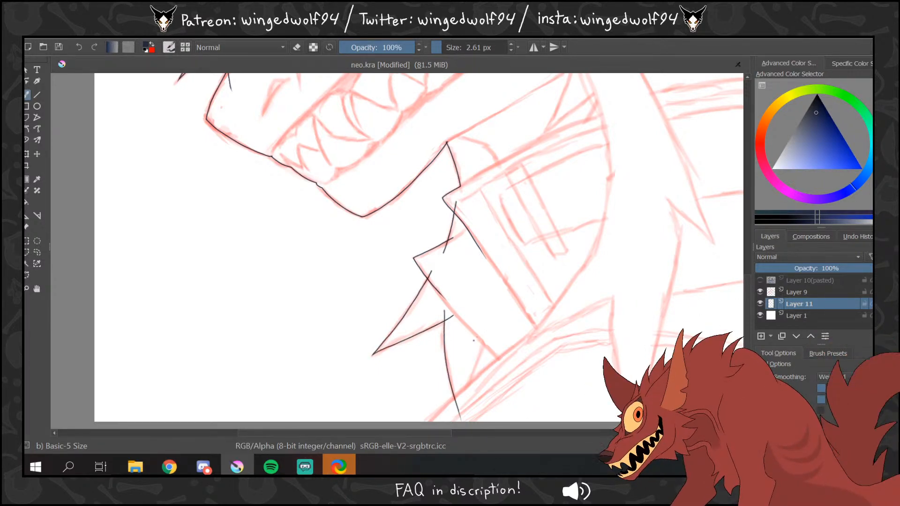
{"action": "left_click_drag", "start_coordinate": [496, 322], "coordinate": [464, 408]}
{"action": "mouse_move", "coordinate": [477, 337]}
{"action": "left_mouse_down"}
{"action": "mouse_move", "coordinate": [500, 359]}
{"action": "mouse_move", "coordinate": [475, 378]}
{"action": "left_mouse_up"}
{"action": "scroll", "coordinate": [748, 277], "scroll_direction": "down", "scroll_amount": 3}
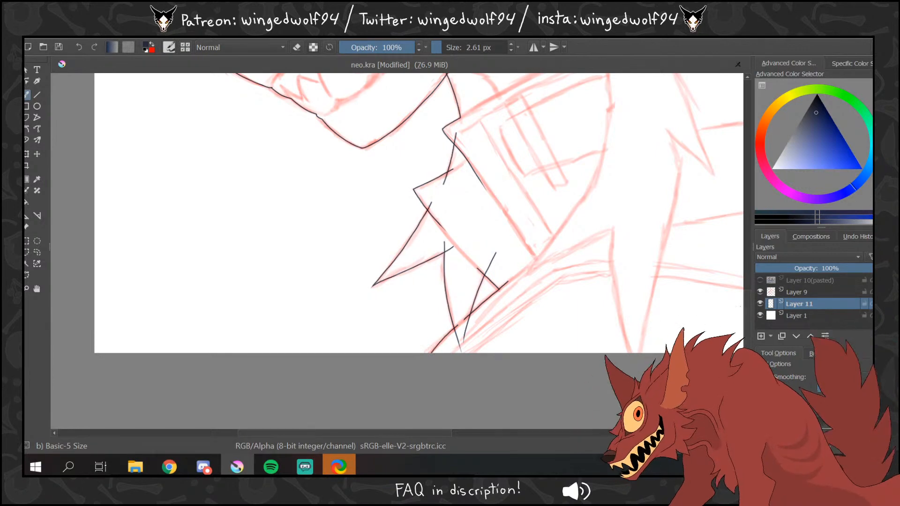
- Ink the long forked hair strand that sweeps forward above the forehead
{"action": "mouse_move", "coordinate": [748, 293]}
{"action": "left_mouse_down"}
{"action": "mouse_move", "coordinate": [735, 231]}
{"action": "mouse_move", "coordinate": [746, 169]}
{"action": "left_mouse_up"}
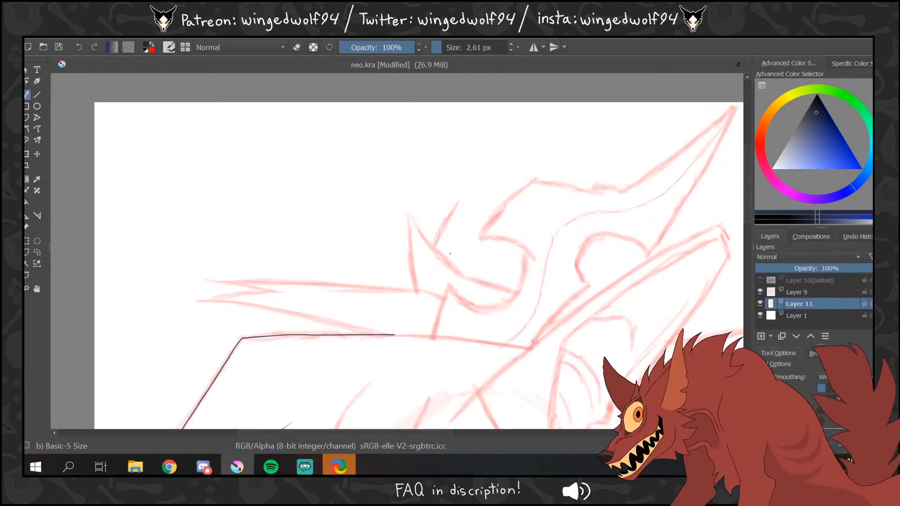
{"action": "mouse_move", "coordinate": [421, 291]}
{"action": "left_mouse_down"}
{"action": "mouse_move", "coordinate": [458, 303]}
{"action": "mouse_move", "coordinate": [375, 288]}
{"action": "mouse_move", "coordinate": [204, 280]}
{"action": "mouse_move", "coordinate": [293, 292]}
{"action": "mouse_move", "coordinate": [197, 301]}
{"action": "left_mouse_up"}
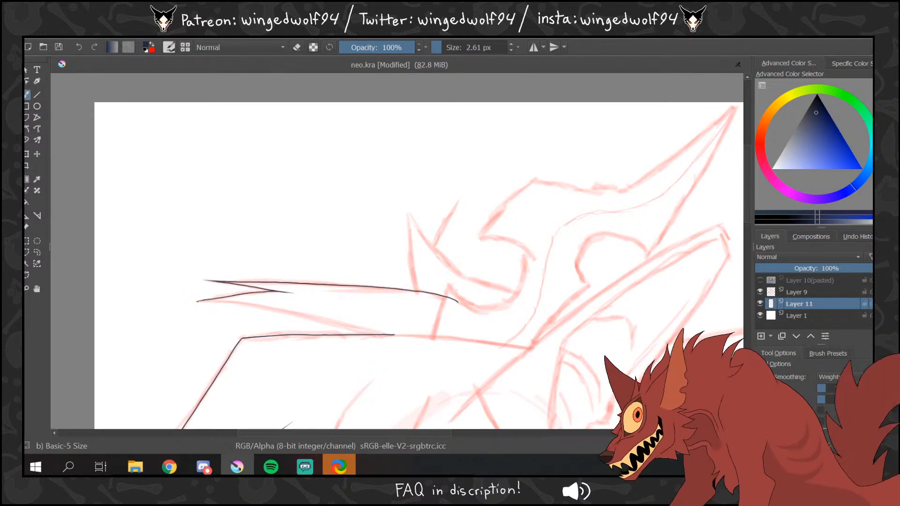
{"action": "left_click_drag", "start_coordinate": [196, 301], "coordinate": [405, 342]}
- Ink the outlines of the small curved spike and the large pointed horn with its round notch on the head
{"action": "scroll", "coordinate": [476, 435], "scroll_direction": "right", "scroll_amount": 1}
{"action": "left_click_drag", "start_coordinate": [476, 435], "coordinate": [515, 435]}
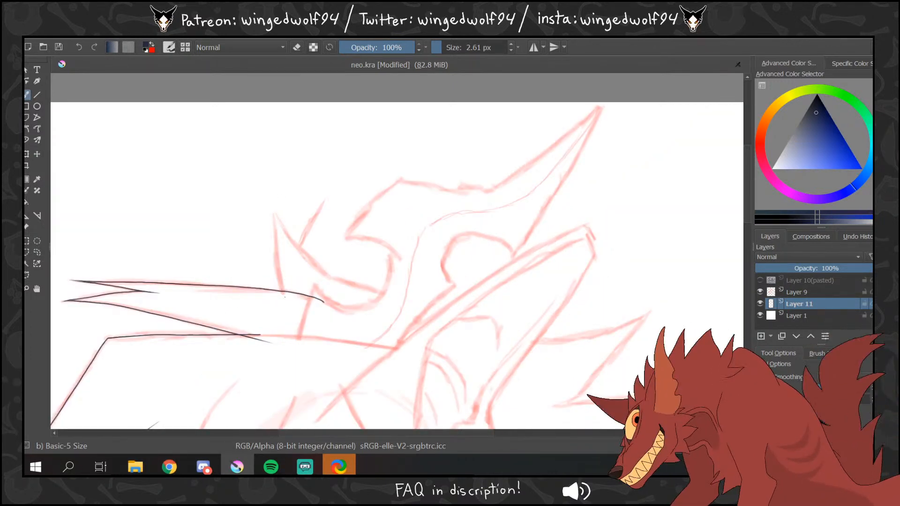
{"action": "mouse_move", "coordinate": [285, 296]}
{"action": "left_mouse_down"}
{"action": "mouse_move", "coordinate": [275, 215]}
{"action": "mouse_move", "coordinate": [280, 220]}
{"action": "left_mouse_up"}
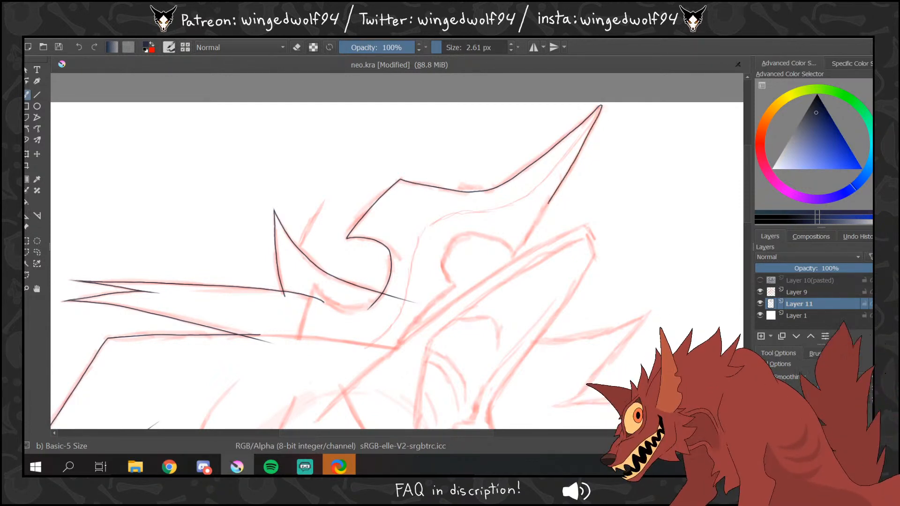
{"action": "mouse_move", "coordinate": [506, 245]}
{"action": "left_mouse_down"}
{"action": "mouse_move", "coordinate": [445, 262]}
{"action": "mouse_move", "coordinate": [453, 286]}
{"action": "mouse_move", "coordinate": [377, 370]}
{"action": "left_mouse_up"}
- Ink the ear's outer outline behind the horn and undo the stray stroke next to it
{"action": "left_click_drag", "start_coordinate": [418, 434], "coordinate": [480, 433]}
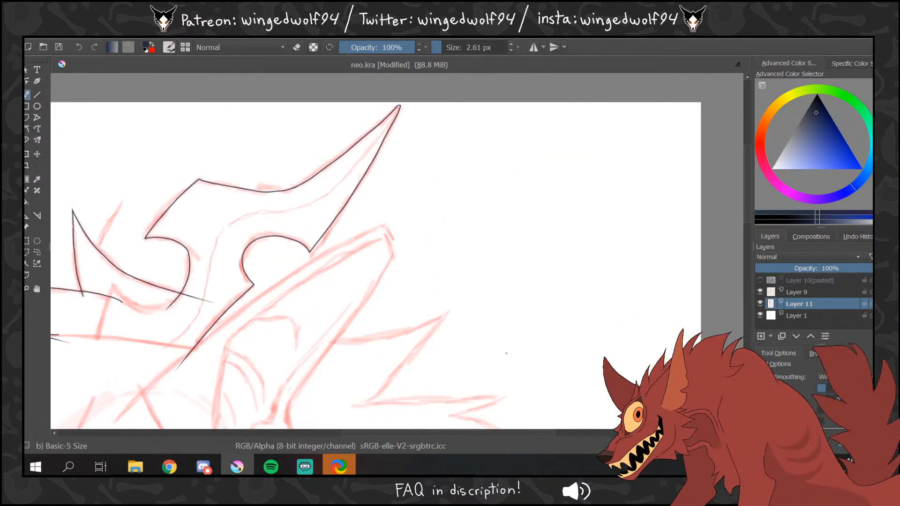
{"action": "mouse_move", "coordinate": [226, 303]}
{"action": "left_mouse_down"}
{"action": "mouse_move", "coordinate": [259, 322]}
{"action": "mouse_move", "coordinate": [252, 304]}
{"action": "mouse_move", "coordinate": [385, 224]}
{"action": "mouse_move", "coordinate": [393, 251]}
{"action": "mouse_move", "coordinate": [326, 357]}
{"action": "left_mouse_up"}
{"action": "left_click_drag", "start_coordinate": [325, 338], "coordinate": [385, 332]}
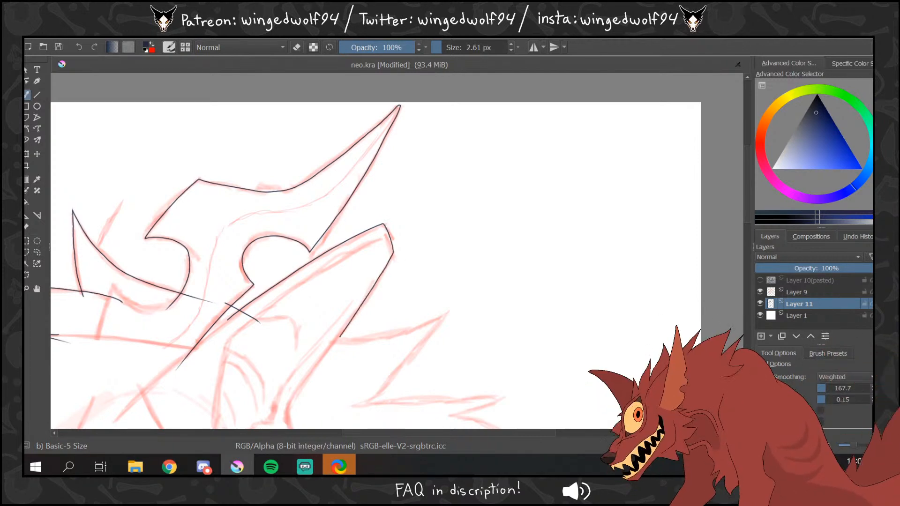
{"action": "key", "text": "ctrl+z"}
- Ink the row of pointed hair spikes behind the ear and down the back of the neck
{"action": "mouse_move", "coordinate": [316, 336]}
{"action": "left_mouse_down"}
{"action": "mouse_move", "coordinate": [411, 331]}
{"action": "mouse_move", "coordinate": [451, 308]}
{"action": "mouse_move", "coordinate": [397, 374]}
{"action": "mouse_move", "coordinate": [331, 410]}
{"action": "left_mouse_up"}
{"action": "scroll", "coordinate": [746, 248], "scroll_direction": "down", "scroll_amount": 3}
{"action": "scroll", "coordinate": [521, 434], "scroll_direction": "right", "scroll_amount": 3}
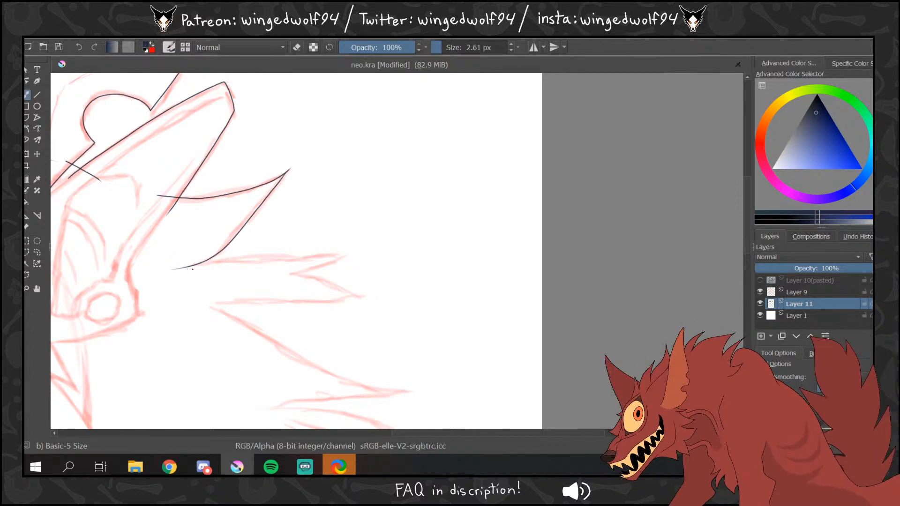
{"action": "mouse_move", "coordinate": [183, 267]}
{"action": "left_mouse_down"}
{"action": "mouse_move", "coordinate": [353, 255]}
{"action": "mouse_move", "coordinate": [265, 277]}
{"action": "mouse_move", "coordinate": [372, 299]}
{"action": "mouse_move", "coordinate": [185, 308]}
{"action": "mouse_move", "coordinate": [252, 330]}
{"action": "mouse_move", "coordinate": [328, 373]}
{"action": "mouse_move", "coordinate": [404, 393]}
{"action": "left_mouse_up"}
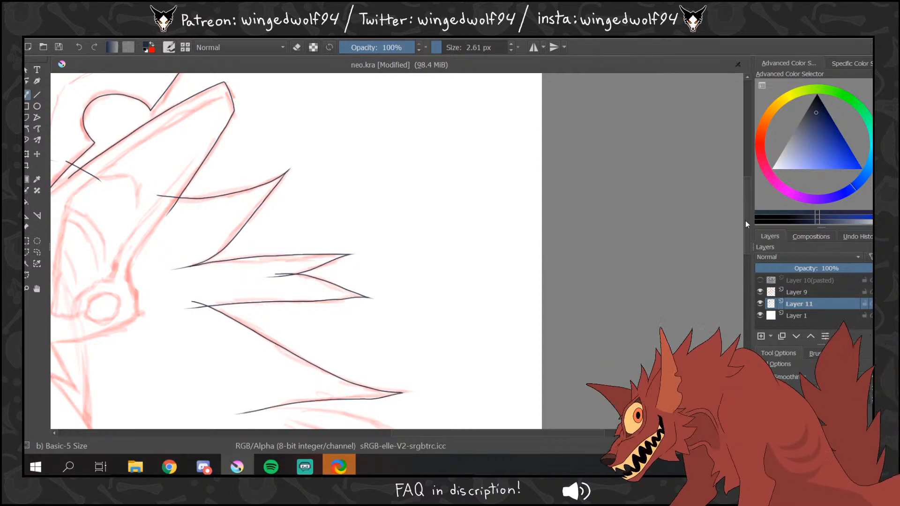
{"action": "scroll", "coordinate": [749, 235], "scroll_direction": "down", "scroll_amount": 5}
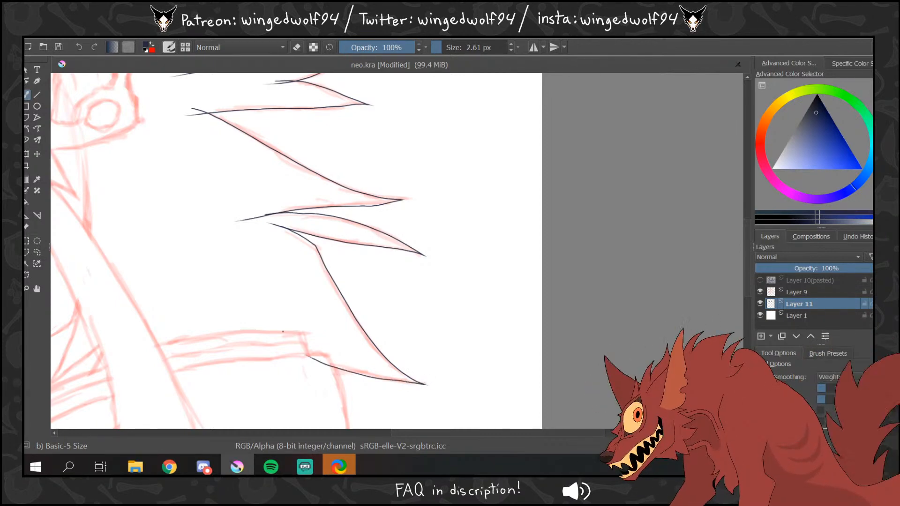
- Ink the rear edge of the collar and the back's contour down to the canvas edge
{"action": "scroll", "coordinate": [295, 250], "scroll_direction": "down", "scroll_amount": 5}
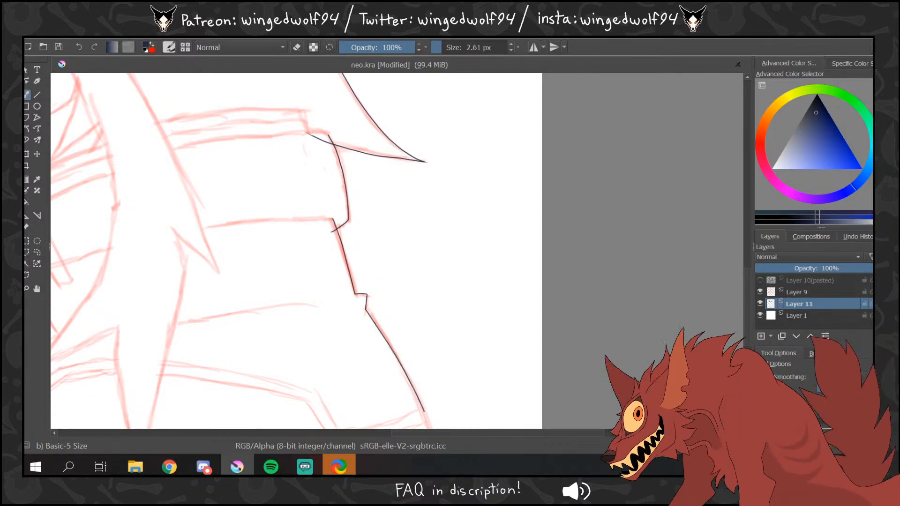
{"action": "scroll", "coordinate": [295, 251], "scroll_direction": "down", "scroll_amount": 3}
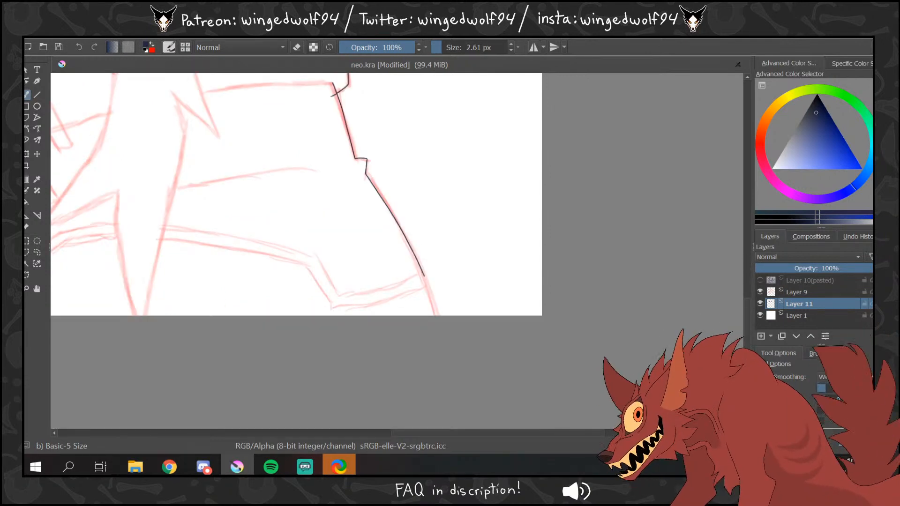
{"action": "left_click_drag", "start_coordinate": [478, 436], "coordinate": [386, 438]}
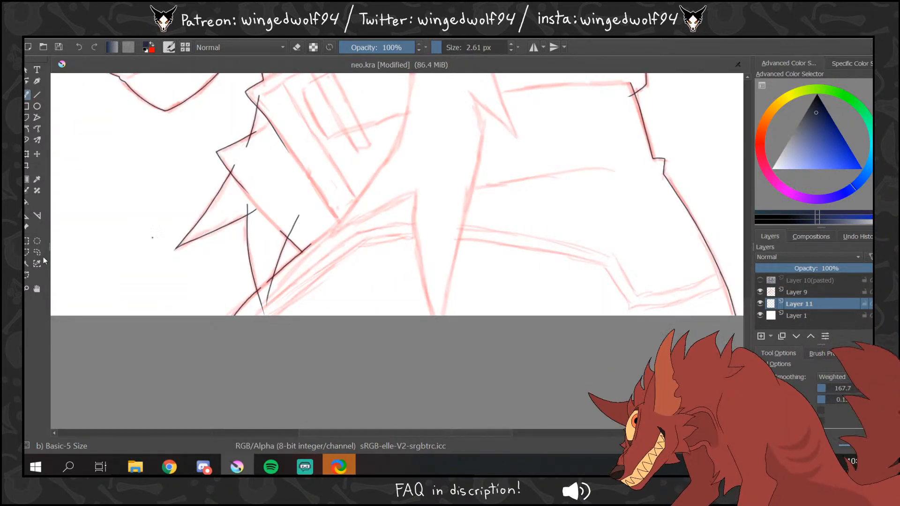
- Hide the Layer 9 sketch, try filling the outlined silhouette with the Fill tool, and undo the fill
{"action": "left_click", "coordinate": [27, 288]}
{"action": "left_click", "coordinate": [349, 185], "text": "ctrl"}
{"action": "left_click", "coordinate": [350, 185], "text": "ctrl"}
{"action": "left_click", "coordinate": [291, 181], "text": "ctrl"}
{"action": "left_click", "coordinate": [27, 201]}
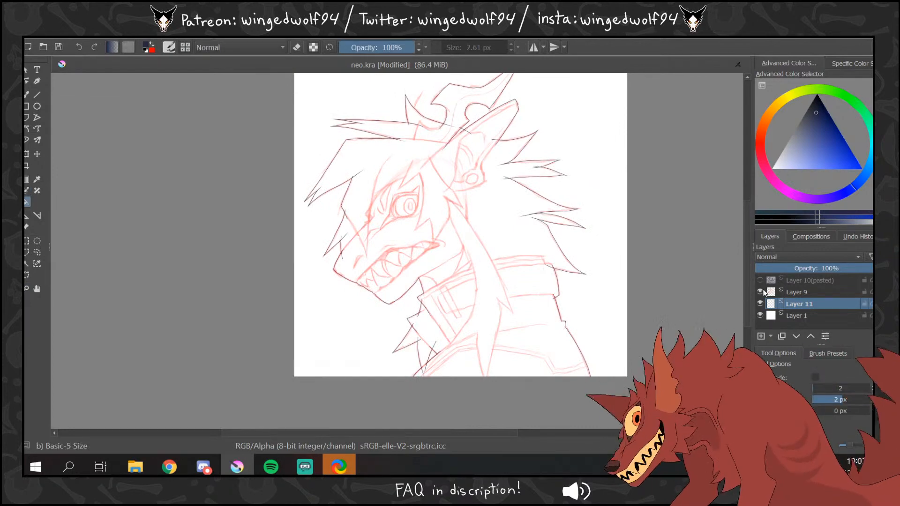
{"action": "left_click", "coordinate": [760, 291]}
{"action": "left_click", "coordinate": [523, 332]}
{"action": "key", "text": "ctrl+z"}
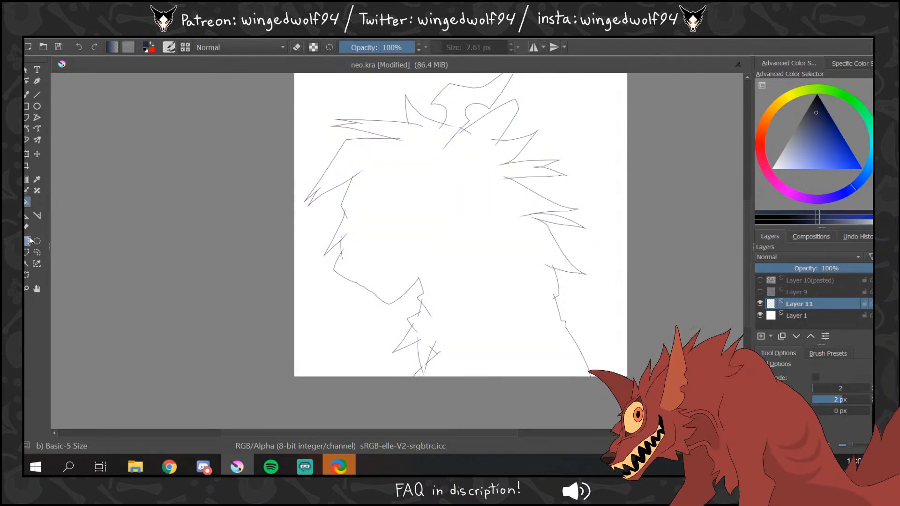
- Select the contiguous area around the outline, add the gap at the chest fur, and invert the selection to the silhouette
{"action": "left_click", "coordinate": [27, 264]}
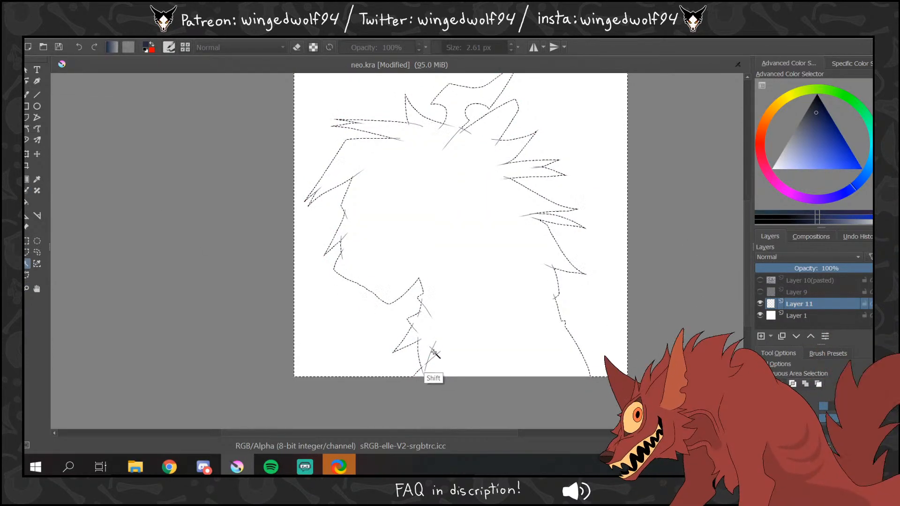
{"action": "left_click", "coordinate": [428, 372]}
{"action": "left_click", "coordinate": [151, 34]}
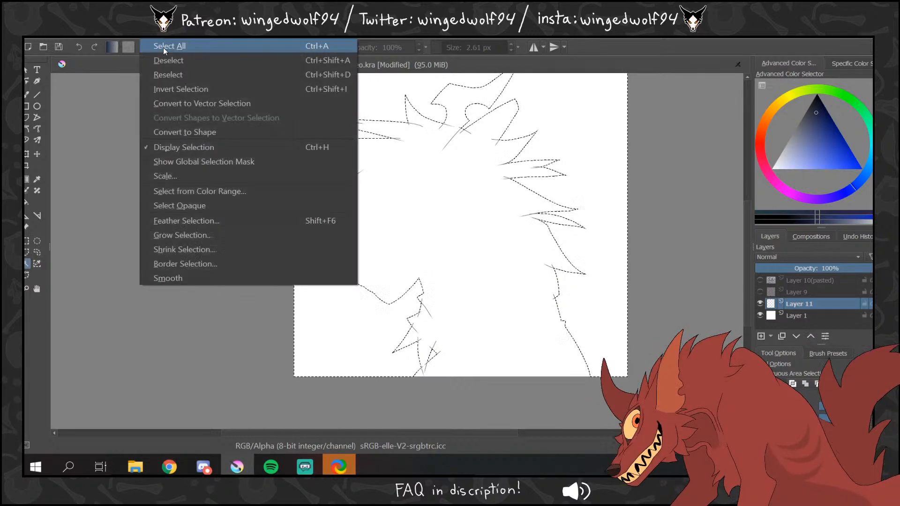
{"action": "left_click", "coordinate": [27, 289]}
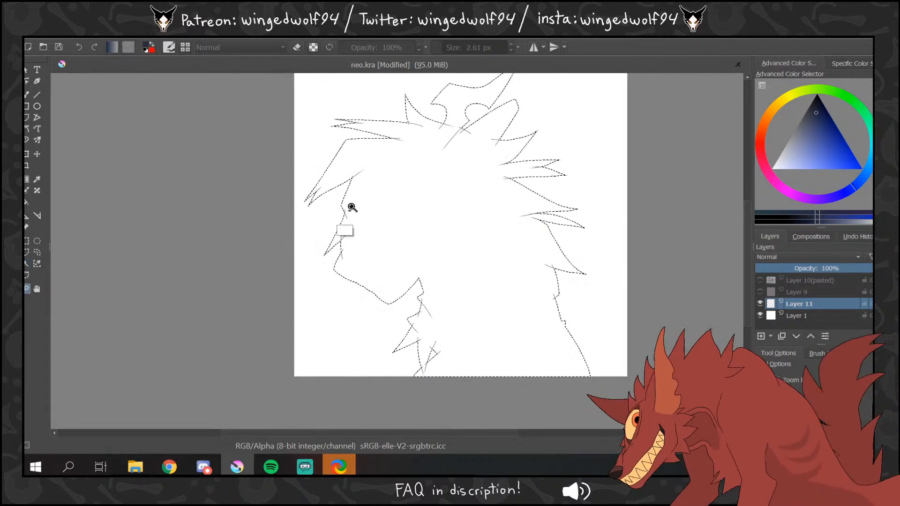
{"action": "left_click", "coordinate": [353, 208], "text": "ctrl"}
{"action": "left_click", "coordinate": [27, 94]}
{"action": "key", "text": "ctrl+shift+i"}
- Paint the whole selected silhouette dark navy on Layer 11 with a 460.91 px brush, and deselect
{"action": "left_click", "coordinate": [489, 48]}
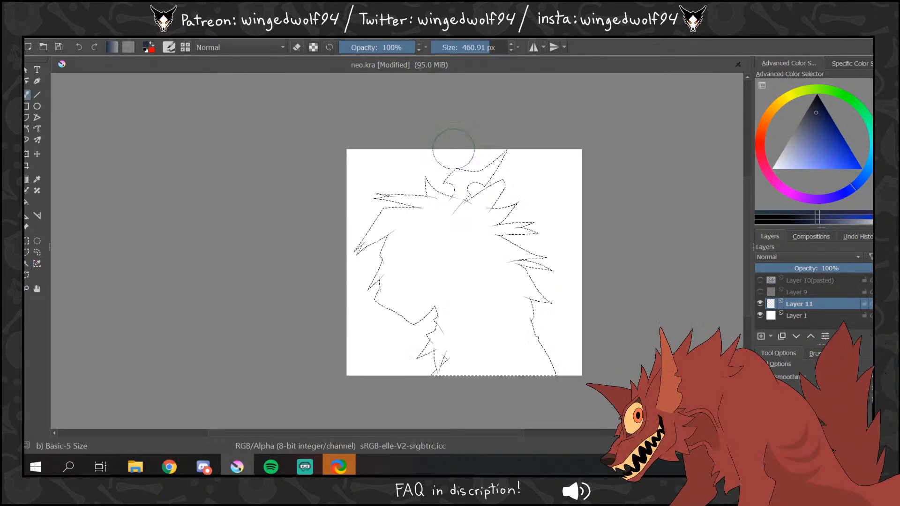
{"action": "mouse_move", "coordinate": [453, 149]}
{"action": "left_mouse_down"}
{"action": "mouse_move", "coordinate": [433, 201]}
{"action": "mouse_move", "coordinate": [457, 255]}
{"action": "mouse_move", "coordinate": [567, 271]}
{"action": "mouse_move", "coordinate": [569, 335]}
{"action": "left_mouse_up"}
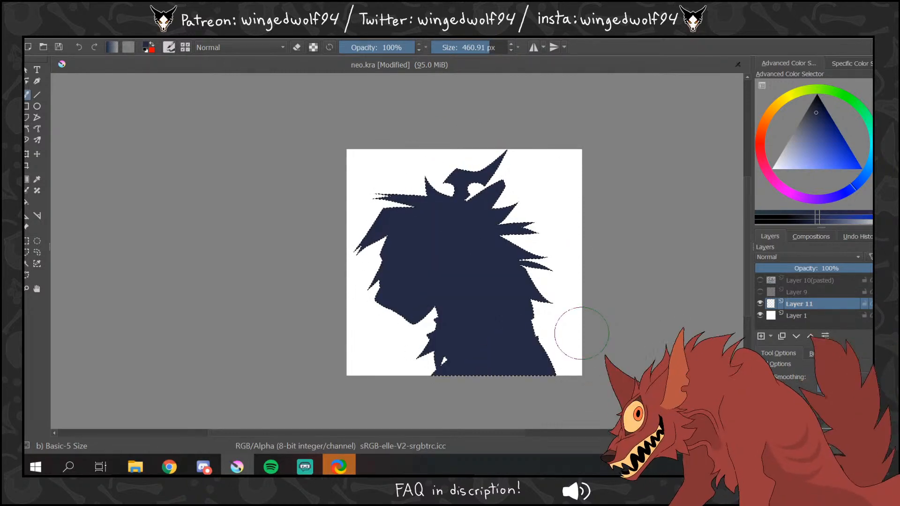
{"action": "left_click", "coordinate": [150, 31]}
{"action": "left_click", "coordinate": [171, 59]}
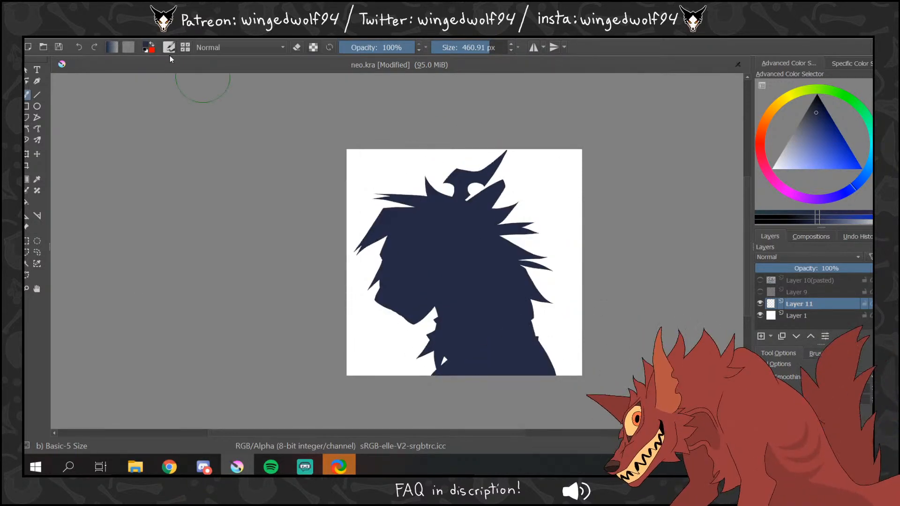
- Show the Layer 9 sketch over the silhouette and save the file
{"action": "left_click", "coordinate": [761, 292]}
{"action": "key", "text": "ctrl+s"}
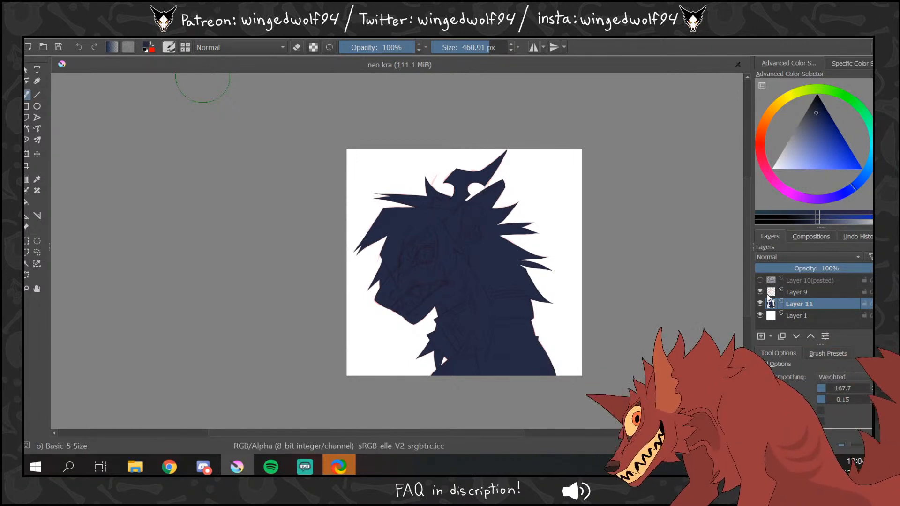
- Select the large horn on top of the head with a freehand outline and copy it onto its own layer
{"action": "left_click", "coordinate": [27, 288]}
{"action": "left_click_drag", "start_coordinate": [379, 136], "coordinate": [85, 214]}
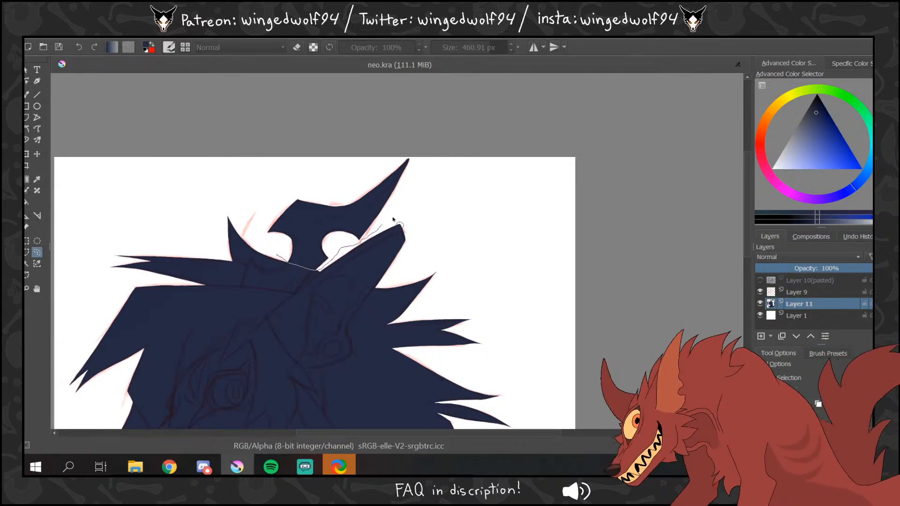
{"action": "mouse_move", "coordinate": [407, 144]}
{"action": "left_mouse_down"}
{"action": "mouse_move", "coordinate": [282, 181]}
{"action": "mouse_move", "coordinate": [255, 241]}
{"action": "mouse_move", "coordinate": [279, 257]}
{"action": "left_mouse_up"}
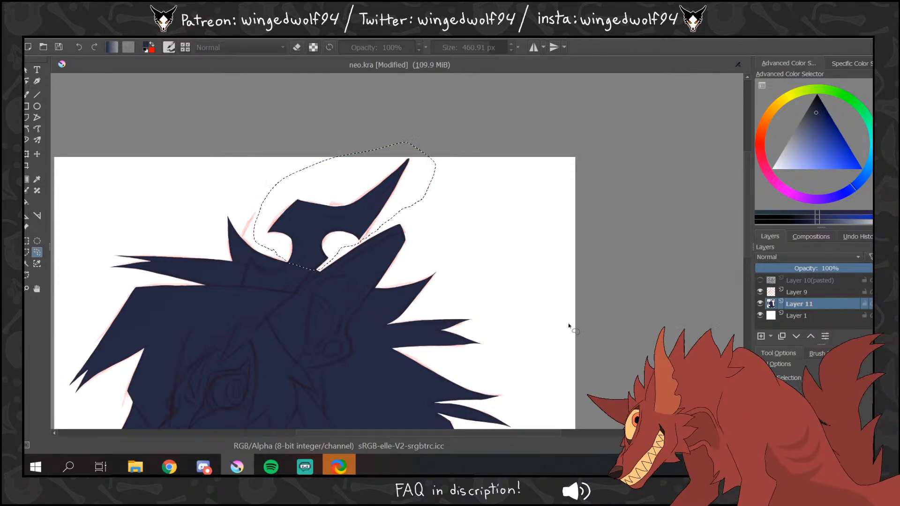
{"action": "key", "text": "ctrl+c"}
{"action": "key", "text": "ctrl+v"}
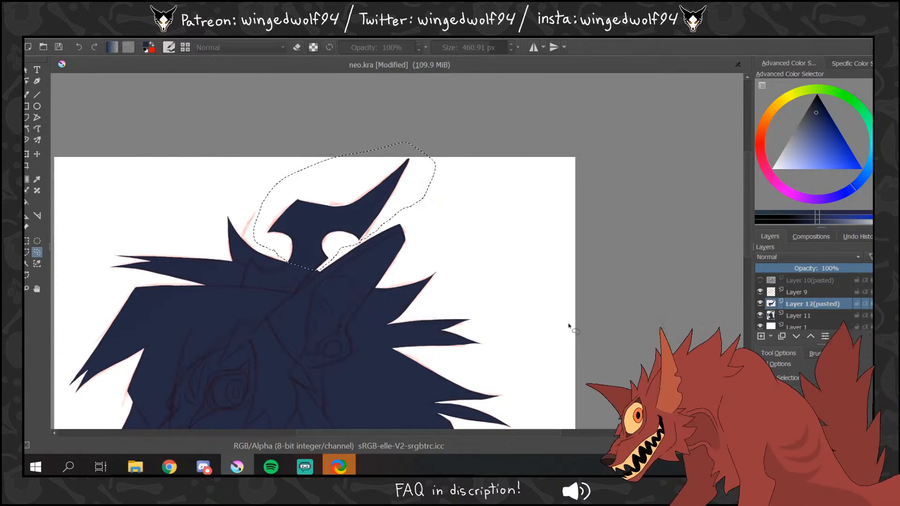
- Move the copied horn beside the original as a second horn, tilt it slightly, erase the stray piece above it, and deselect
{"action": "left_click", "coordinate": [27, 155]}
{"action": "left_click_drag", "start_coordinate": [522, 136], "coordinate": [551, 106]}
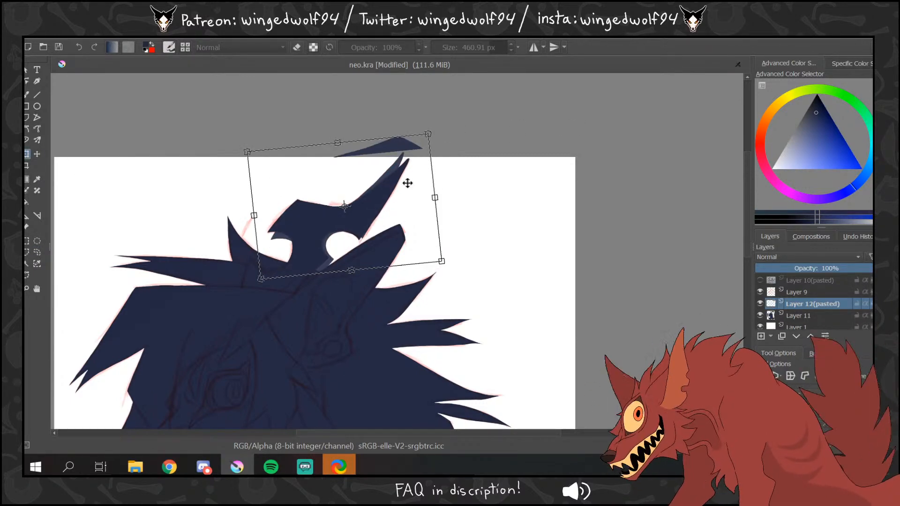
{"action": "left_click_drag", "start_coordinate": [383, 198], "coordinate": [323, 210]}
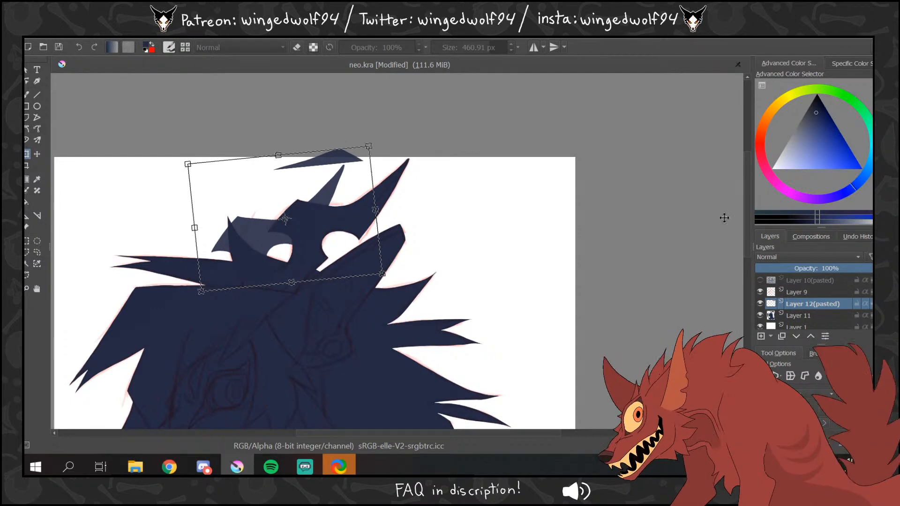
{"action": "left_click", "coordinate": [39, 254]}
{"action": "mouse_move", "coordinate": [271, 138]}
{"action": "left_mouse_down"}
{"action": "mouse_move", "coordinate": [323, 166]}
{"action": "mouse_move", "coordinate": [257, 147]}
{"action": "mouse_move", "coordinate": [351, 171]}
{"action": "mouse_move", "coordinate": [396, 158]}
{"action": "mouse_move", "coordinate": [265, 131]}
{"action": "left_mouse_up"}
{"action": "key", "text": "Delete"}
{"action": "key", "text": "ctrl+shift+a"}
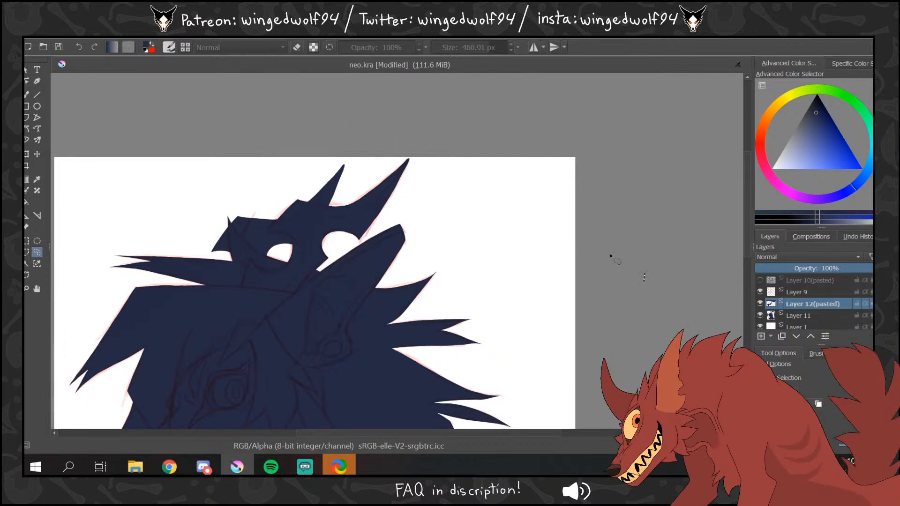
- Mirror the whole image horizontally and back to check the silhouette, merging the copied horn into Layer 11 in between
{"action": "left_click", "coordinate": [29, 288]}
{"action": "left_click", "coordinate": [438, 255], "text": "alt"}
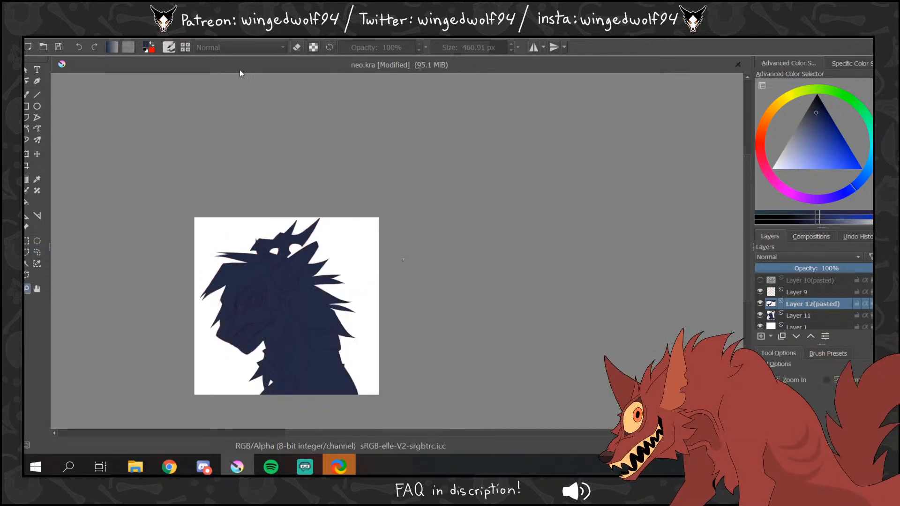
{"action": "left_click", "coordinate": [94, 37]}
{"action": "left_click", "coordinate": [176, 161]}
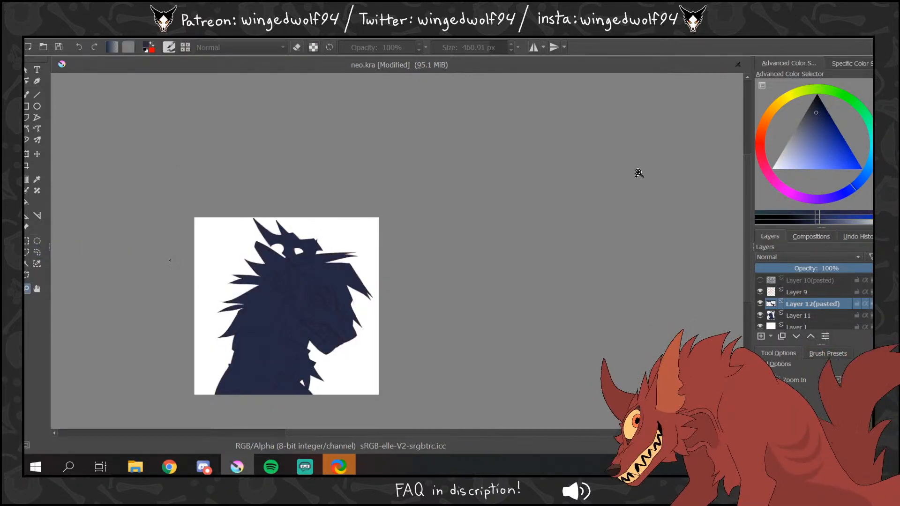
{"action": "key", "text": "shift+Delete"}
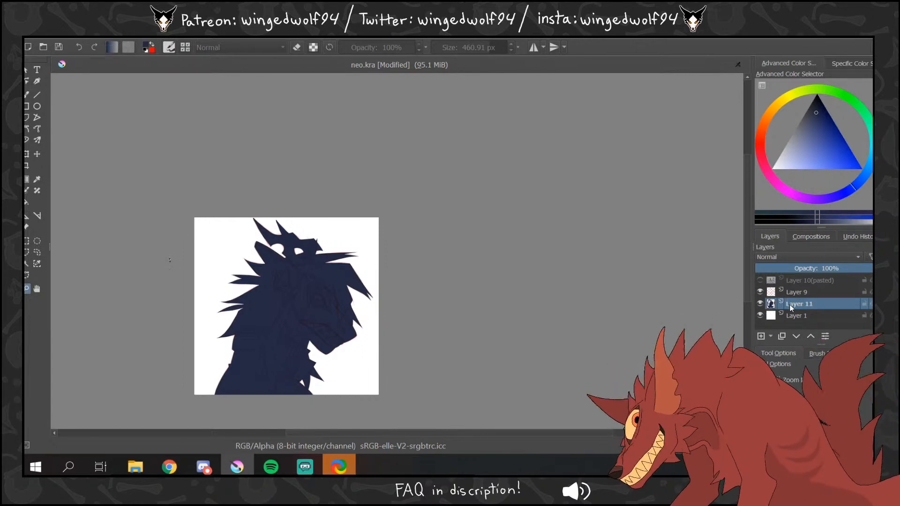
{"action": "left_click", "coordinate": [94, 37]}
{"action": "left_click", "coordinate": [162, 161]}
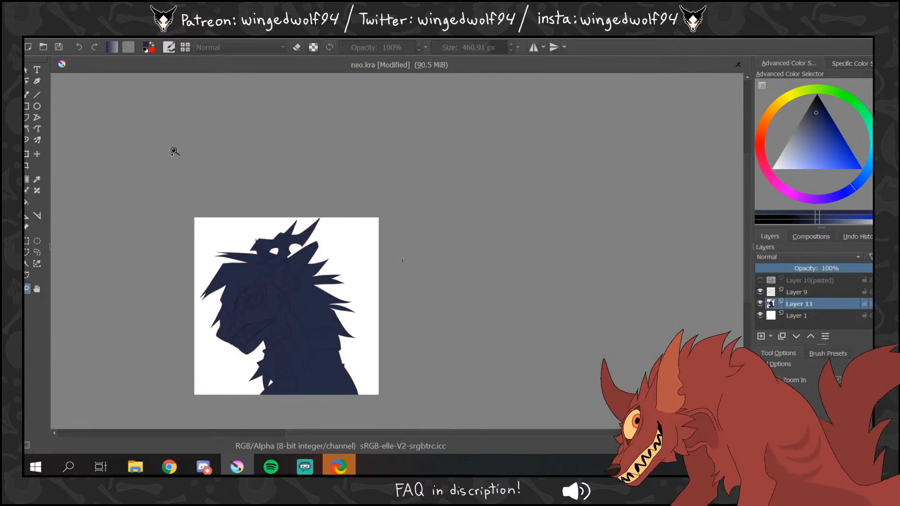
- Add an alpha-inheriting layer above Layer 11 and gather it with Layer 9 and Layer 11 in a new group layer
{"action": "left_click", "coordinate": [761, 336]}
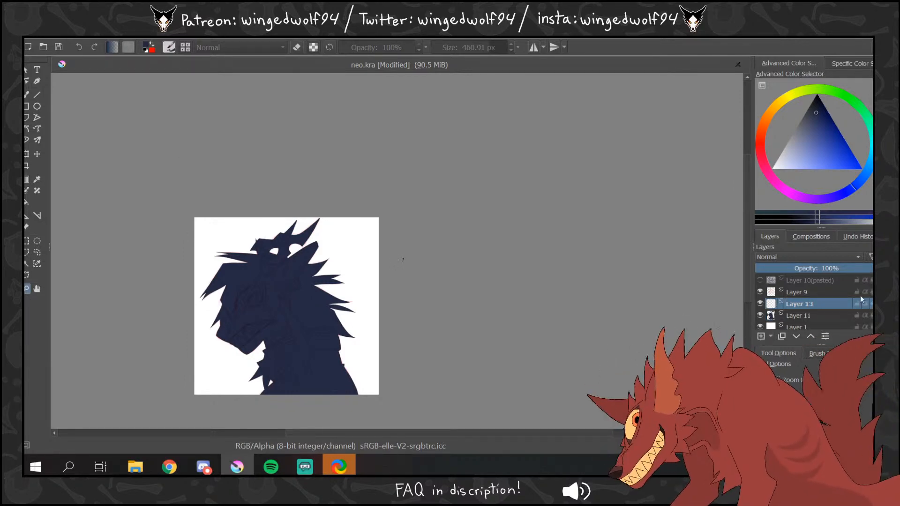
{"action": "left_click", "coordinate": [865, 304]}
{"action": "left_click", "coordinate": [795, 291]}
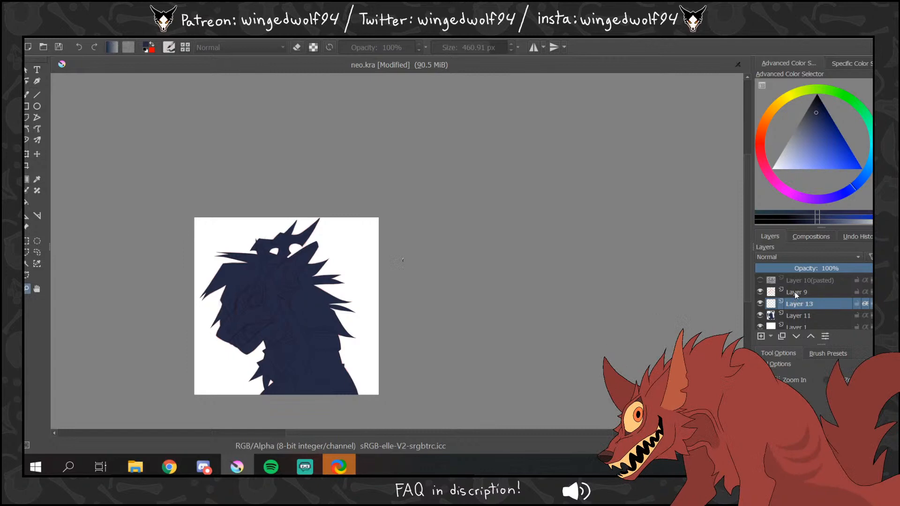
{"action": "left_click", "coordinate": [773, 338]}
{"action": "left_click", "coordinate": [790, 331]}
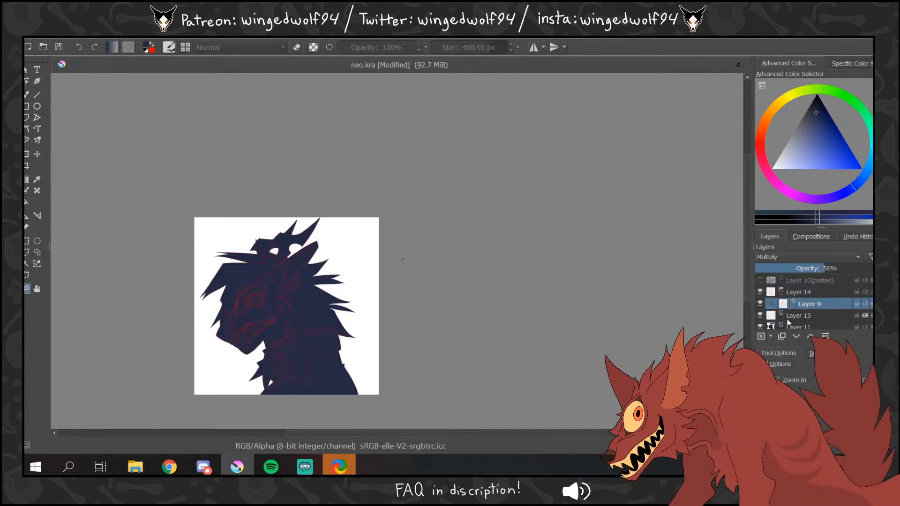
{"action": "left_click", "coordinate": [797, 315]}
{"action": "scroll", "coordinate": [807, 305], "scroll_direction": "down", "scroll_amount": 1}
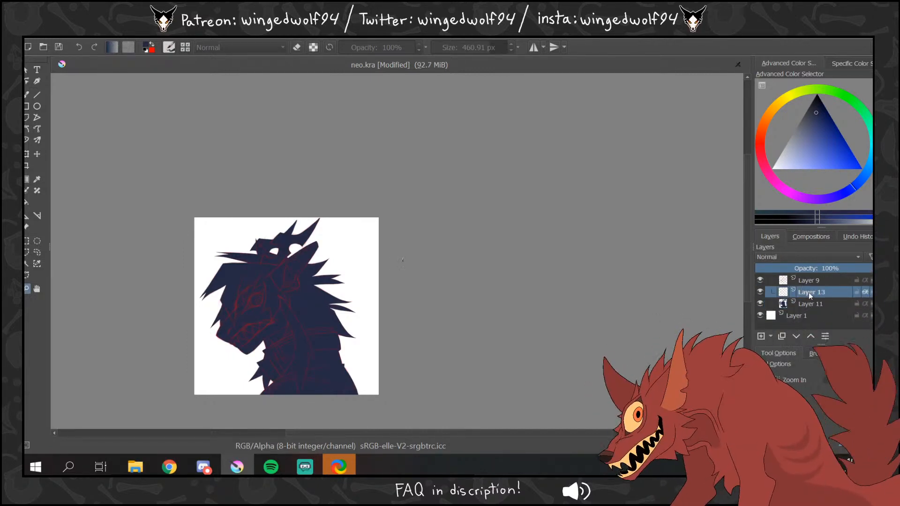
{"action": "left_click", "coordinate": [810, 280]}
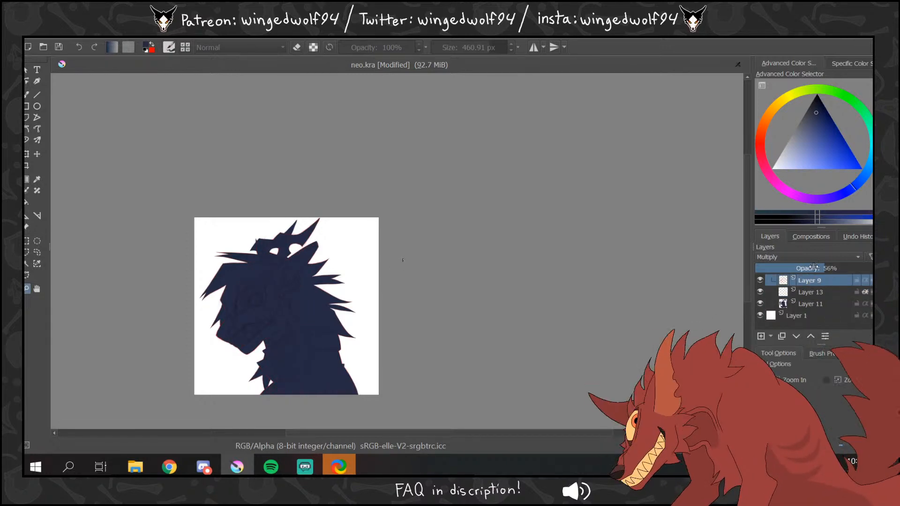
- Sample the grey-blue of the snout from the Layer 10 reference sheet for the brush, then hide the sheet with Layer 13 active
{"action": "key", "text": "ctrl+v"}
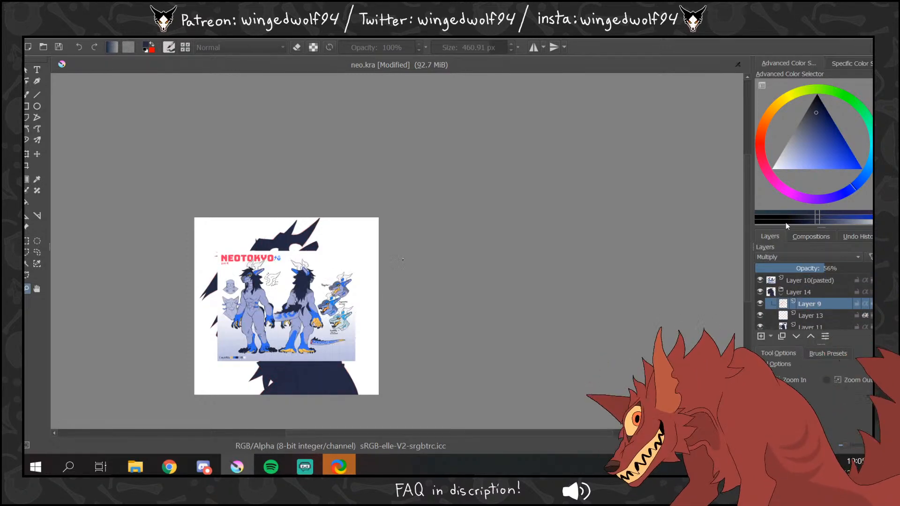
{"action": "left_click_drag", "start_coordinate": [222, 252], "coordinate": [327, 325]}
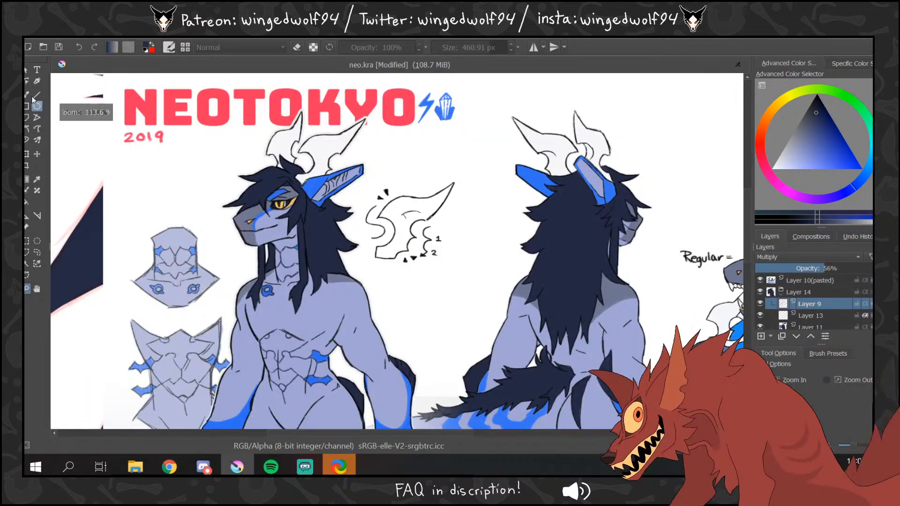
{"action": "left_click", "coordinate": [28, 95]}
{"action": "left_click", "coordinate": [255, 212], "text": "ctrl"}
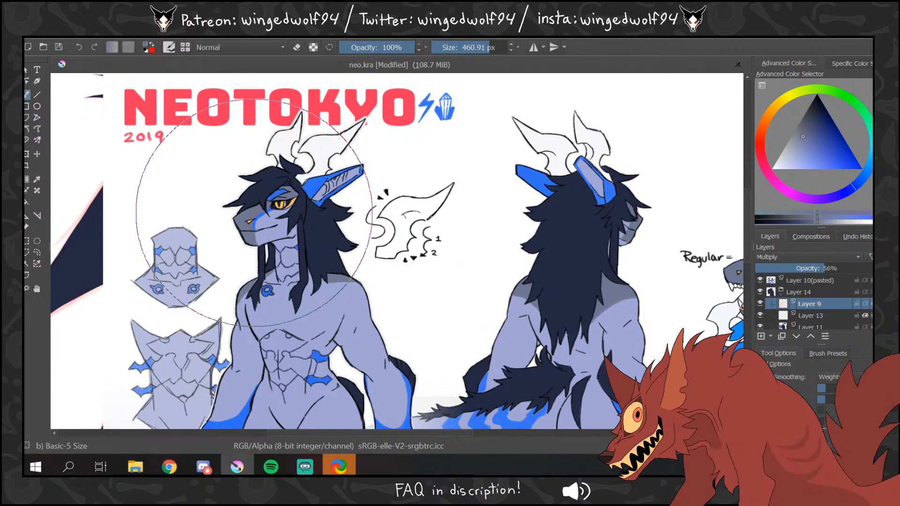
{"action": "left_click", "coordinate": [811, 316]}
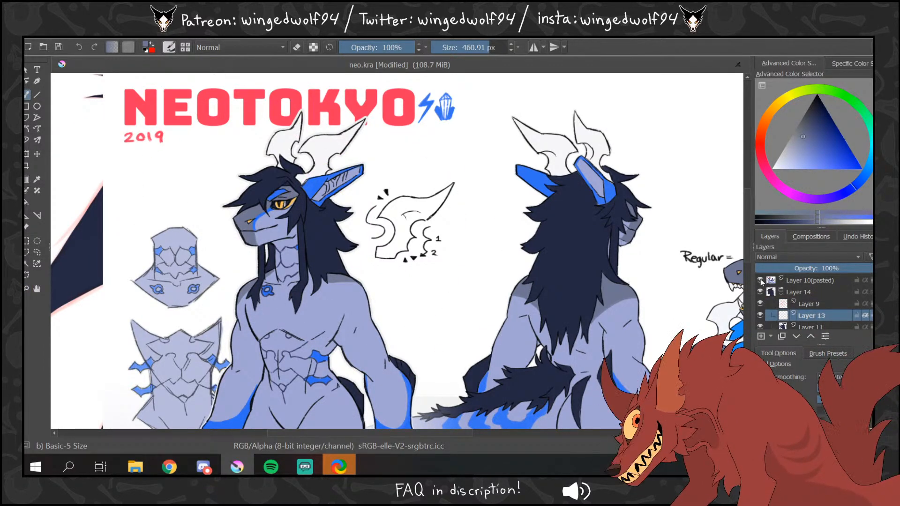
{"action": "left_click", "coordinate": [760, 280]}
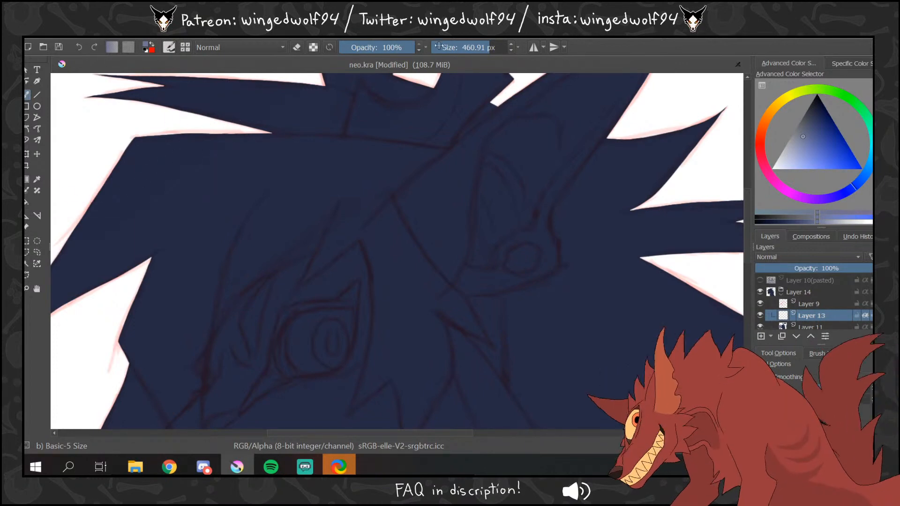
- Reduce the brush size to 2.61 px for fine outlining of the face
{"action": "left_click", "coordinate": [445, 46]}
{"action": "left_click", "coordinate": [28, 288]}
{"action": "left_click", "coordinate": [445, 305], "text": "ctrl"}
{"action": "left_click", "coordinate": [445, 304], "text": "ctrl"}
{"action": "left_click", "coordinate": [445, 304], "text": "ctrl"}
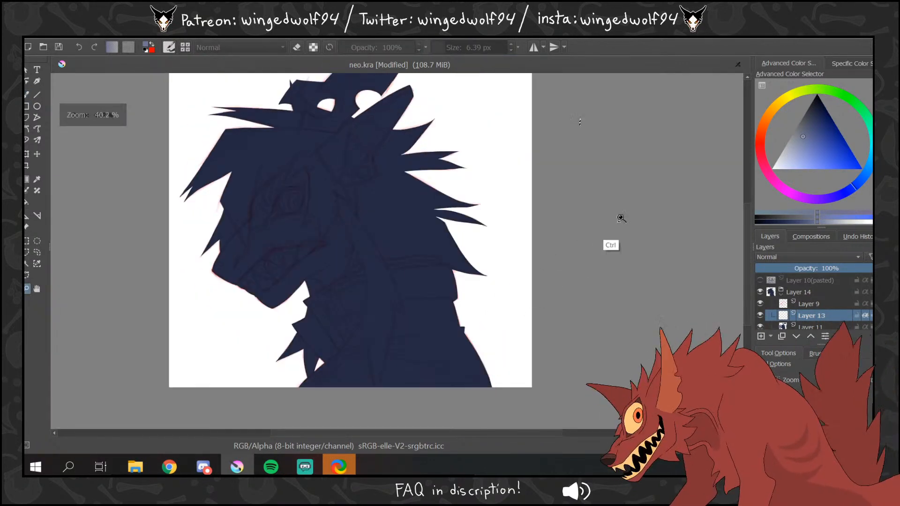
{"action": "left_click_drag", "start_coordinate": [357, 308], "coordinate": [187, 175]}
{"action": "key", "text": "b"}
{"action": "left_click_drag", "start_coordinate": [464, 47], "coordinate": [447, 43]}
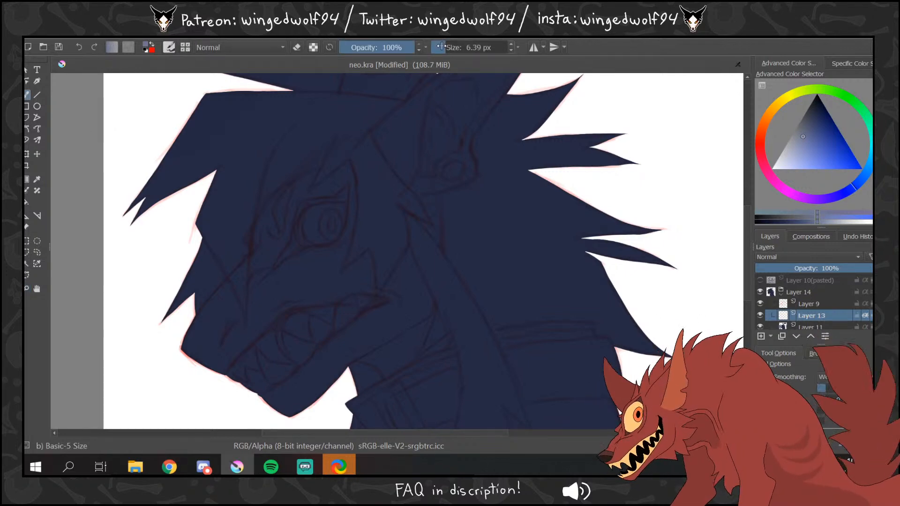
{"action": "left_click", "coordinate": [27, 288]}
{"action": "left_click_drag", "start_coordinate": [251, 161], "coordinate": [404, 345]}
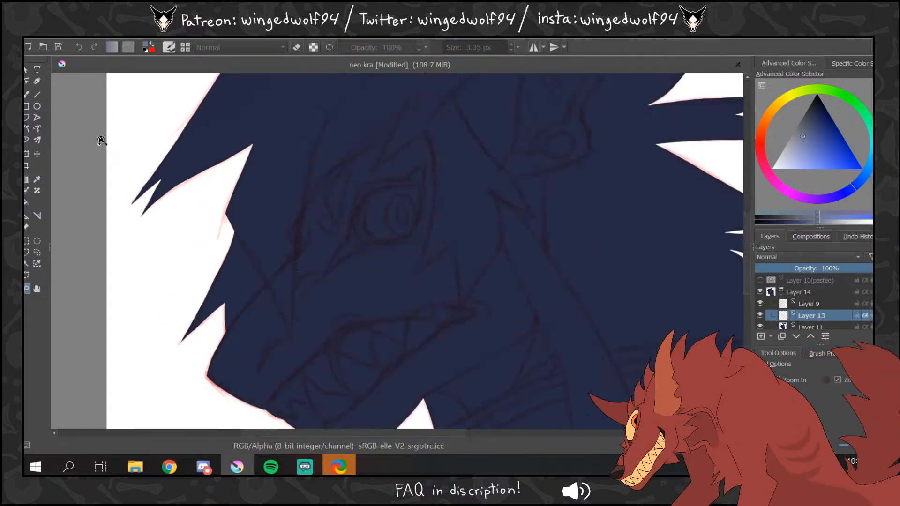
{"action": "left_click", "coordinate": [28, 95]}
{"action": "left_click_drag", "start_coordinate": [443, 47], "coordinate": [439, 47]}
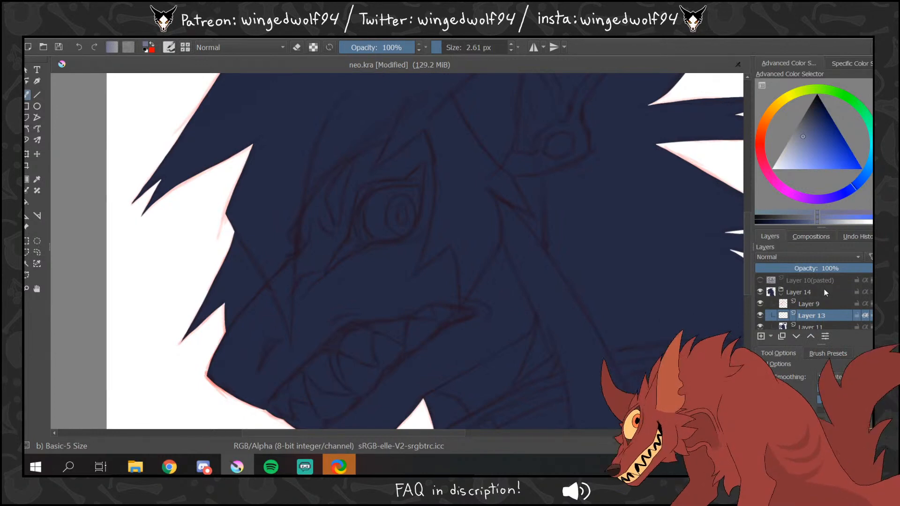
- Resample the brush colour from the body on the Layer 10 reference sheet, hide the sheet again, and clear any selection
{"action": "left_click", "coordinate": [760, 280]}
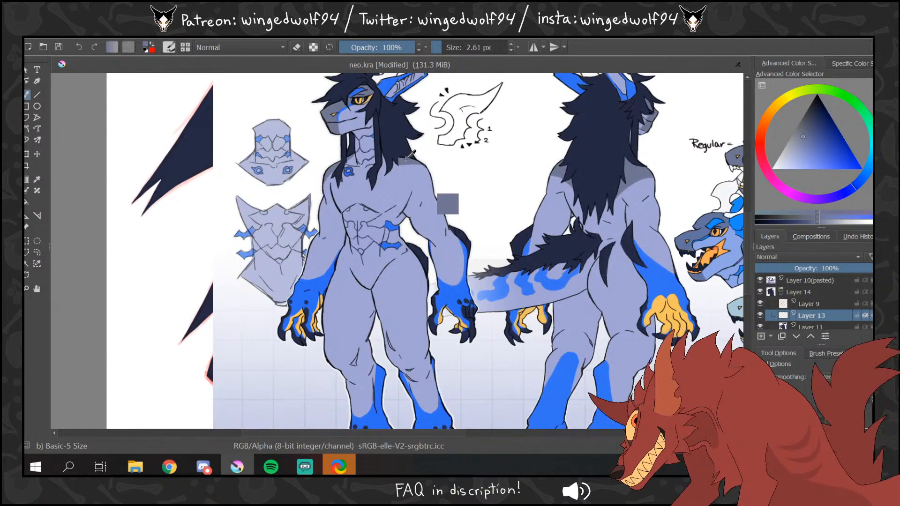
{"action": "left_click", "coordinate": [760, 280]}
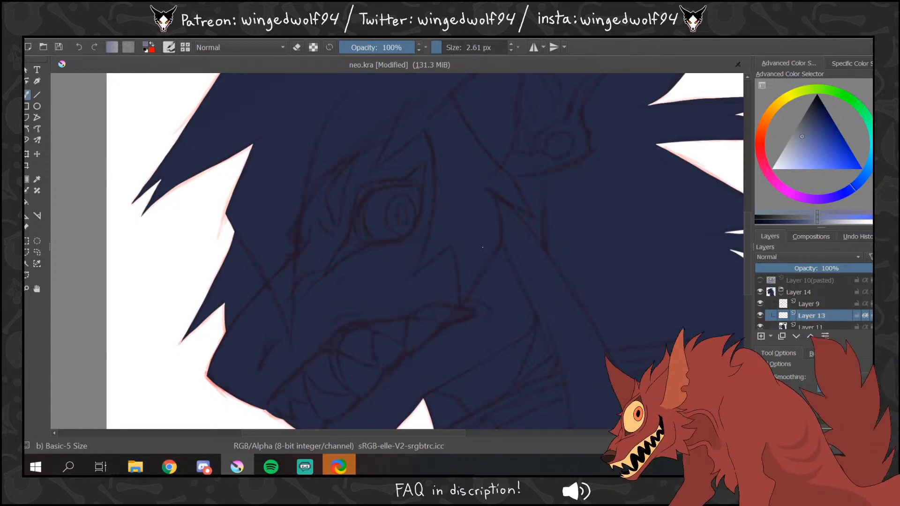
{"action": "left_click", "coordinate": [149, 39]}
{"action": "left_click", "coordinate": [171, 60]}
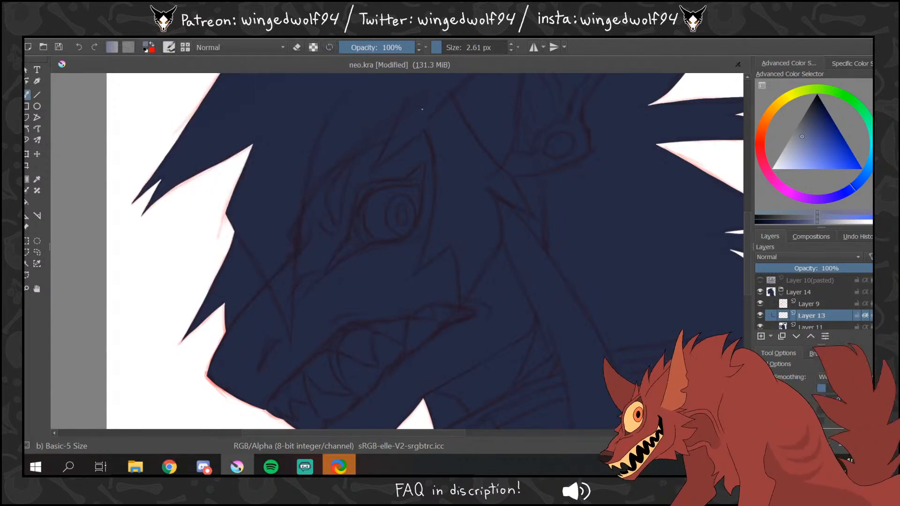
- Outline the face along the hair edges on Layer 13 with thin strokes from the snout past the eye to the cheek tufts
{"action": "left_click_drag", "start_coordinate": [491, 217], "coordinate": [566, 276]}
{"action": "key", "text": "ctrl+z"}
{"action": "scroll", "coordinate": [747, 239], "scroll_direction": "up", "scroll_amount": 2}
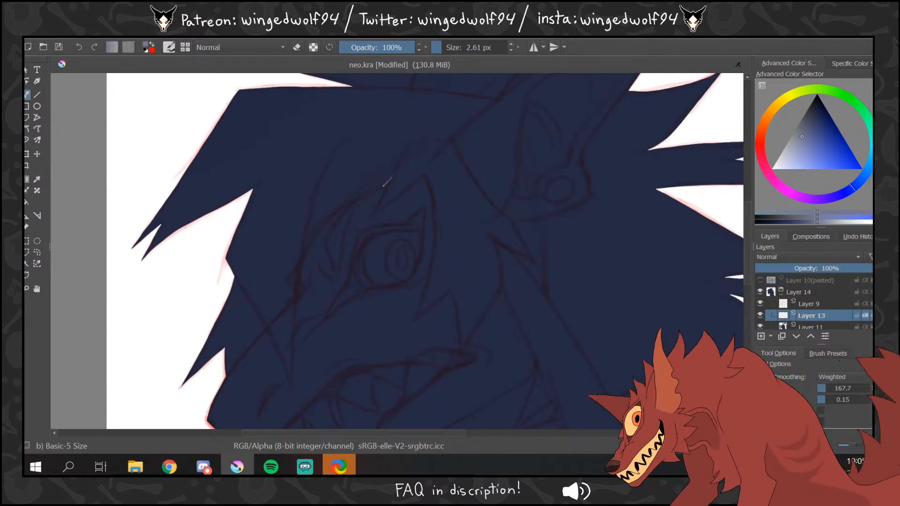
{"action": "left_click_drag", "start_coordinate": [331, 218], "coordinate": [310, 243]}
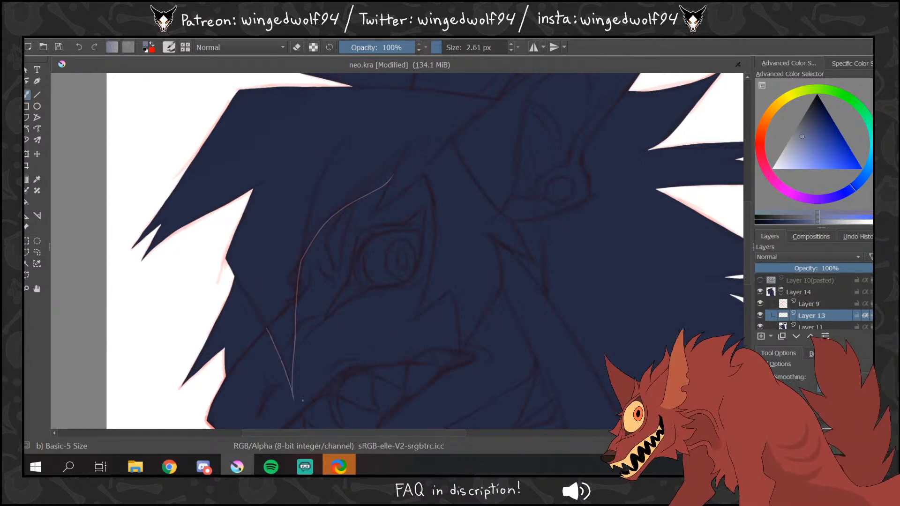
{"action": "scroll", "coordinate": [394, 251], "scroll_direction": "down", "scroll_amount": 3}
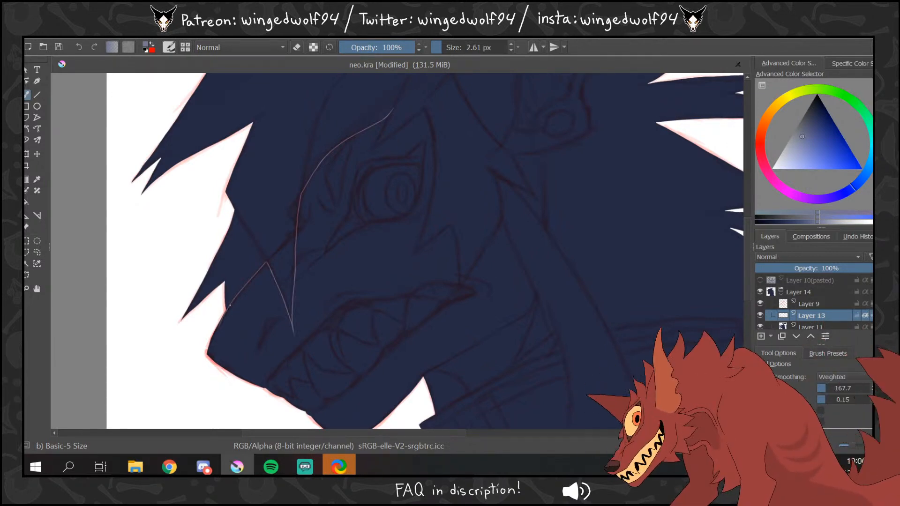
{"action": "scroll", "coordinate": [379, 254], "scroll_direction": "up", "scroll_amount": 6}
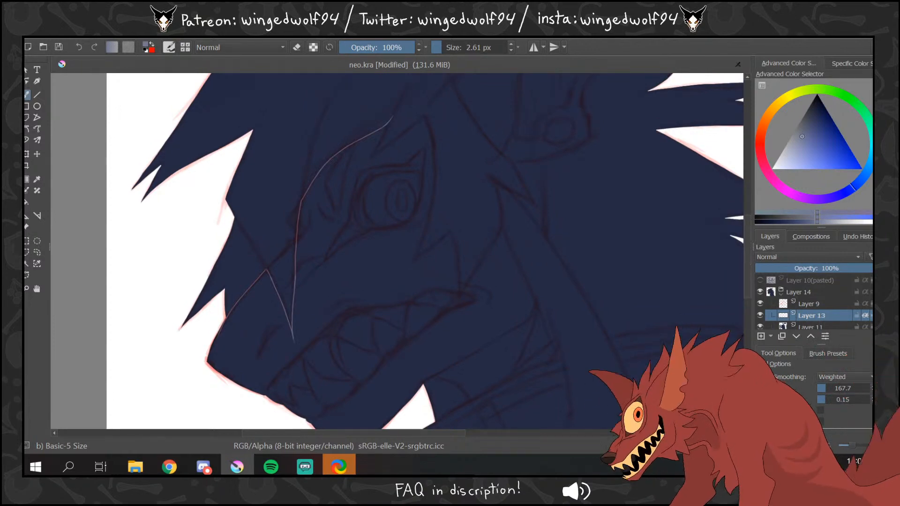
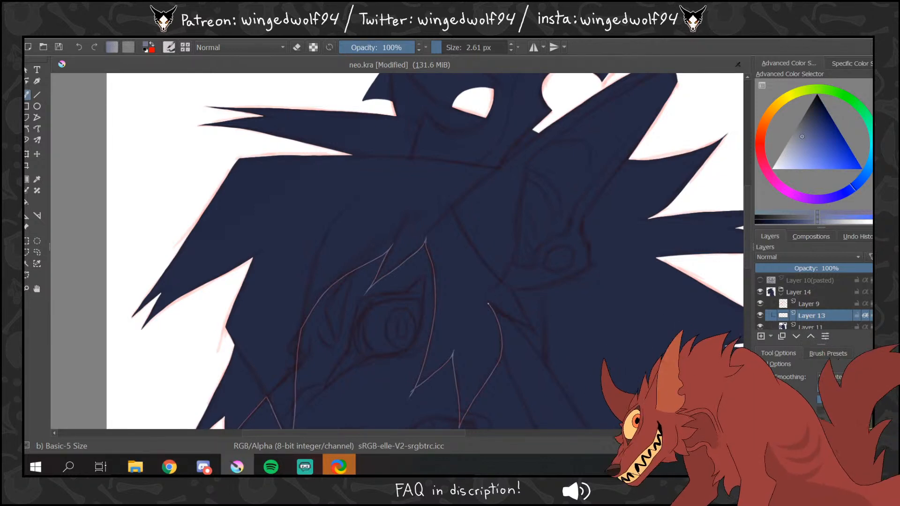
- Select the curved line above the cheek tuft with a freehand outline, erase it, deselect, and return to the brush
{"action": "left_click", "coordinate": [38, 253]}
{"action": "left_click_drag", "start_coordinate": [515, 365], "coordinate": [468, 312]}
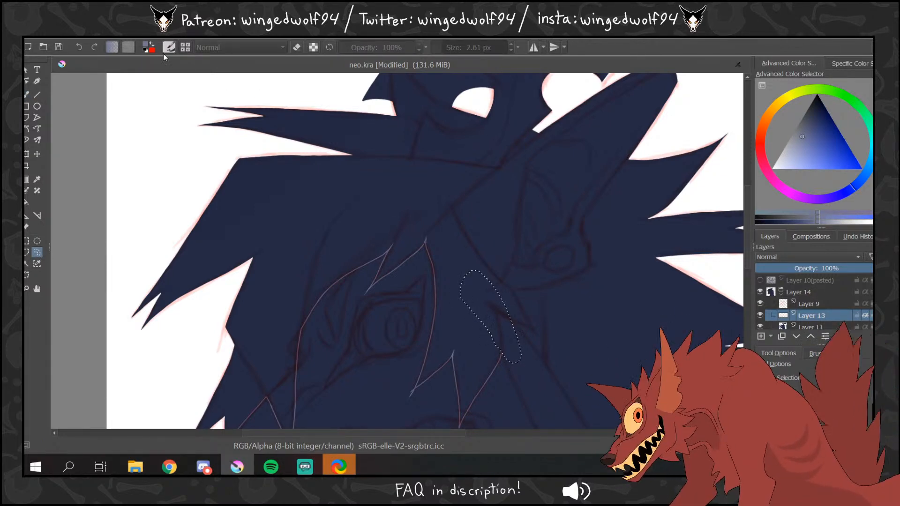
{"action": "left_click", "coordinate": [151, 37]}
{"action": "left_click", "coordinate": [172, 59]}
{"action": "left_click", "coordinate": [28, 94]}
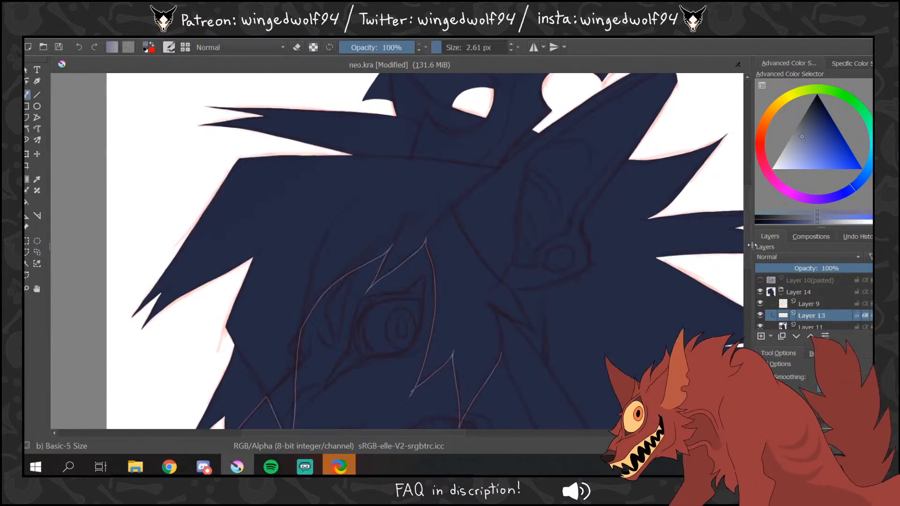
- Outline the back of the cheek and the throat above the collar on Layer 13, then hide the Layer 9 sketch for filling
{"action": "scroll", "coordinate": [558, 223], "scroll_direction": "down", "scroll_amount": 5}
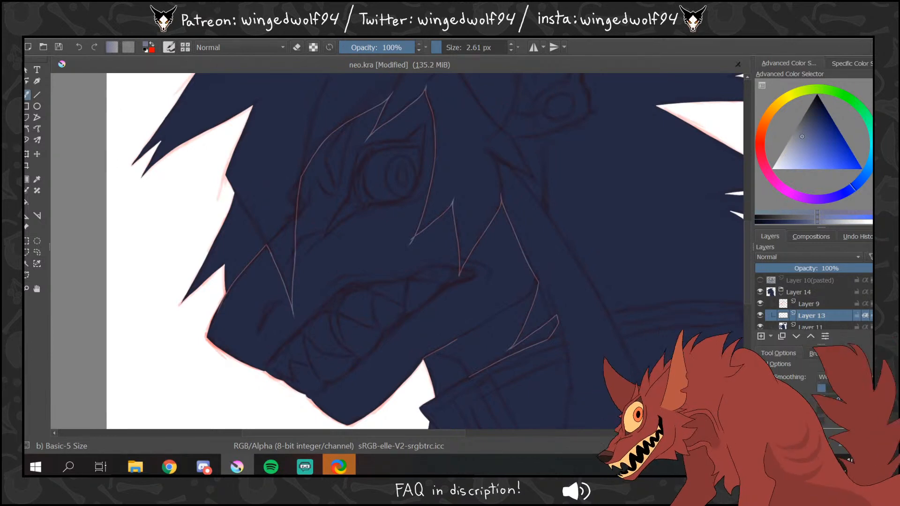
{"action": "mouse_move", "coordinate": [432, 354]}
{"action": "left_mouse_down"}
{"action": "mouse_move", "coordinate": [459, 360]}
{"action": "mouse_move", "coordinate": [469, 376]}
{"action": "left_mouse_up"}
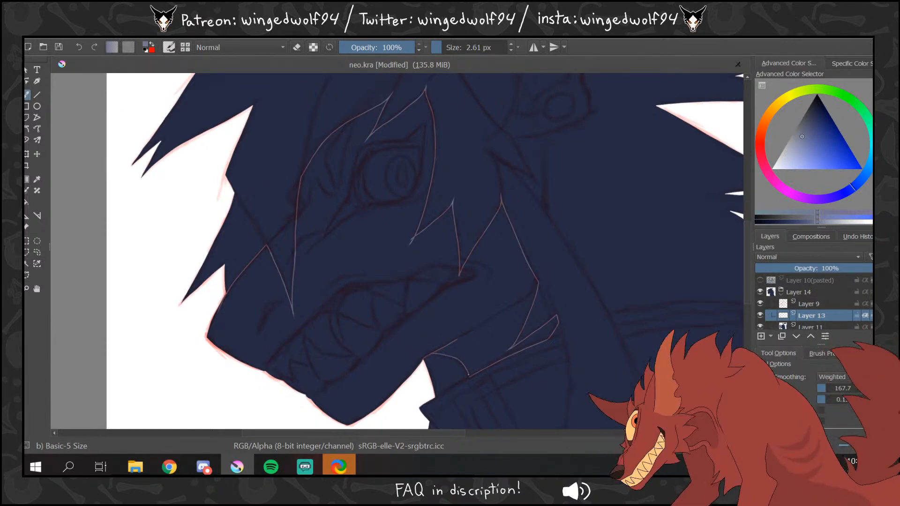
{"action": "left_click", "coordinate": [26, 202]}
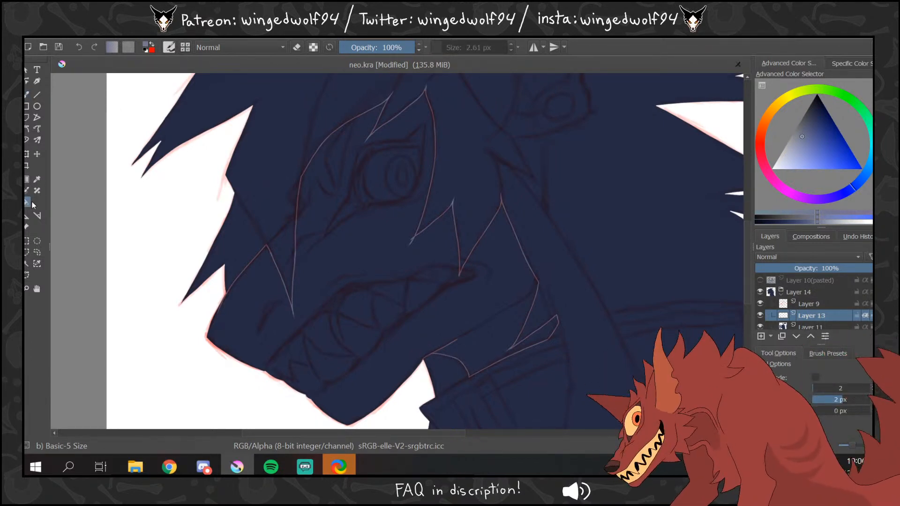
{"action": "left_click", "coordinate": [760, 304]}
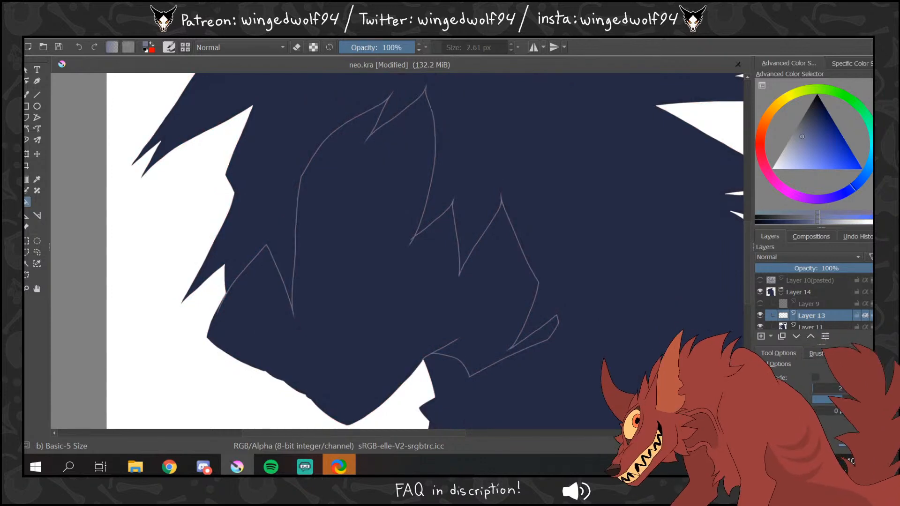
- Set the fill threshold to 4 and try to fill the outlined face on Layer 13 with the grey-blue colour
{"action": "left_click", "coordinate": [483, 312]}
{"action": "key", "text": "ctrl+z"}
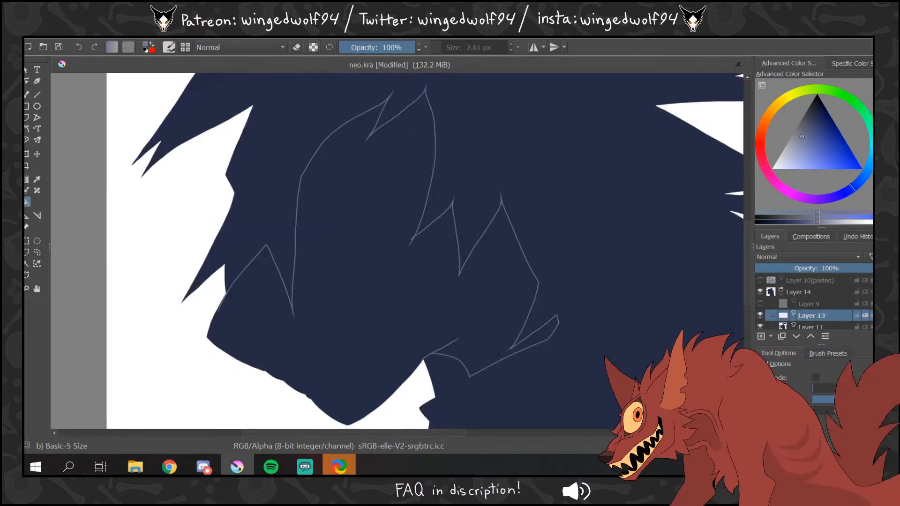
{"action": "left_click", "coordinate": [871, 387]}
{"action": "left_click", "coordinate": [872, 387]}
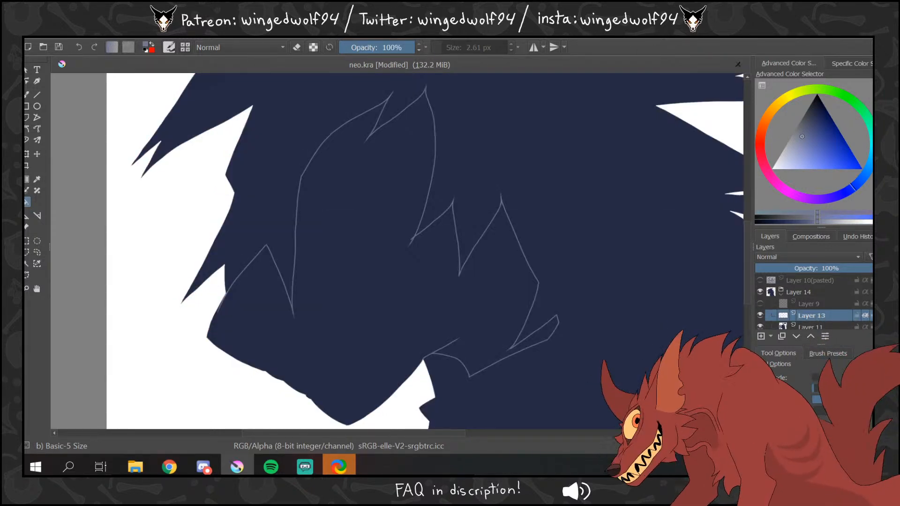
{"action": "left_click", "coordinate": [482, 338]}
{"action": "key", "text": "ctrl+z"}
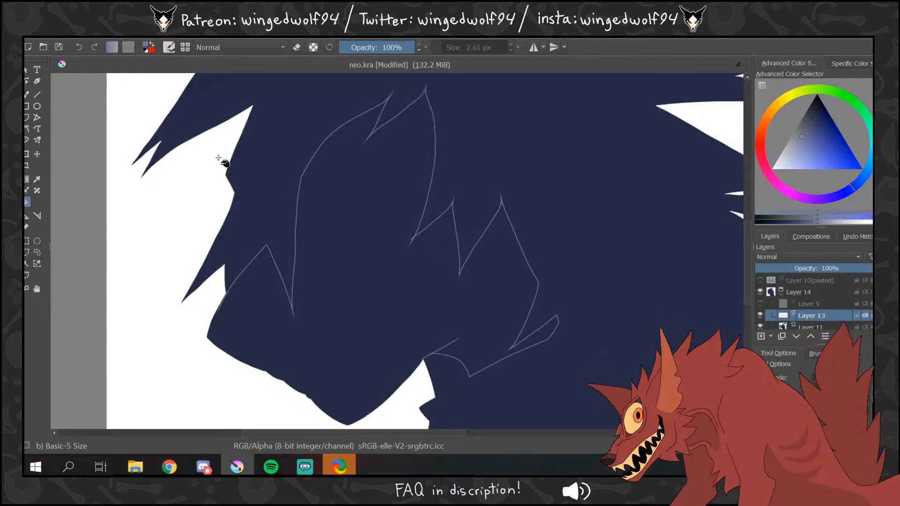
- Patch the gaps in the face outline near the cheek tuft with the thin brush and try the face fill again
{"action": "key", "text": "b"}
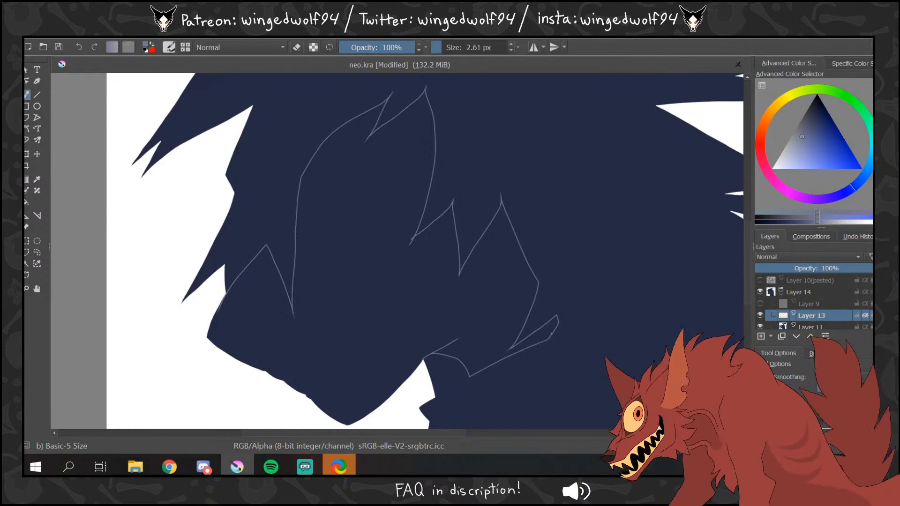
{"action": "key", "text": "f"}
{"action": "left_click", "coordinate": [399, 206]}
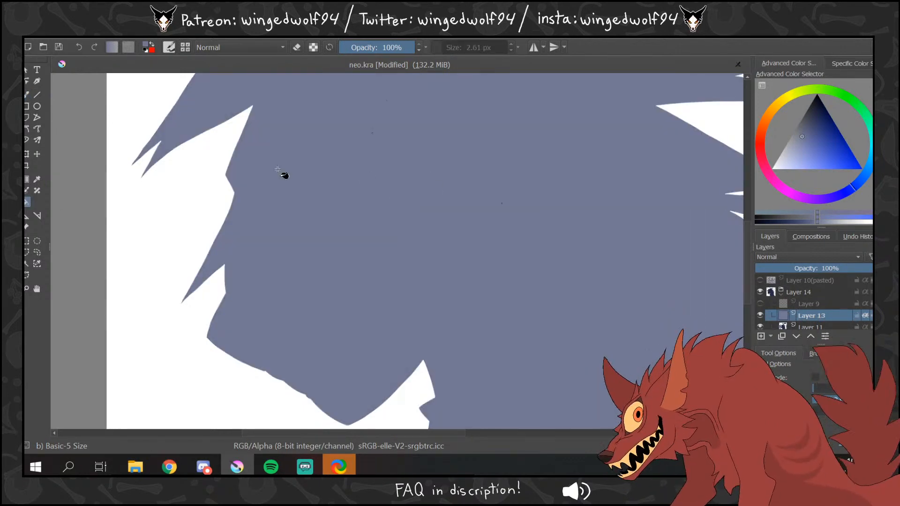
{"action": "key", "text": "ctrl+z"}
{"action": "key", "text": "b"}
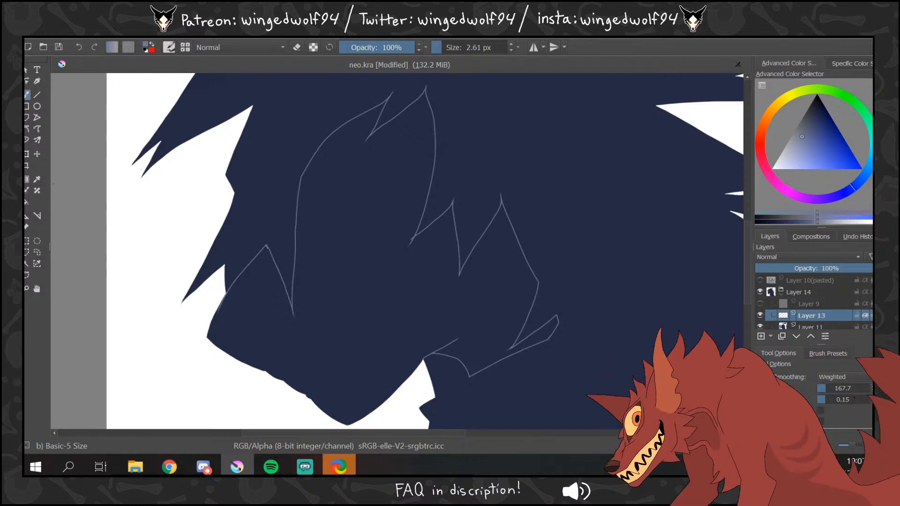
{"action": "key", "text": "f"}
{"action": "left_click", "coordinate": [437, 221]}
{"action": "key", "text": "ctrl+z"}
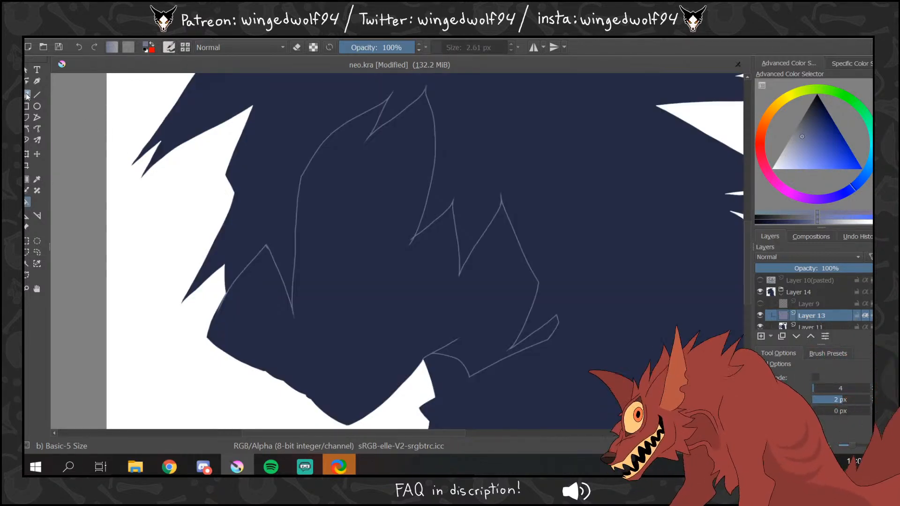
- Close the remaining gap in the outline and fill the face on Layer 13 with grey-blue
{"action": "left_click", "coordinate": [28, 95]}
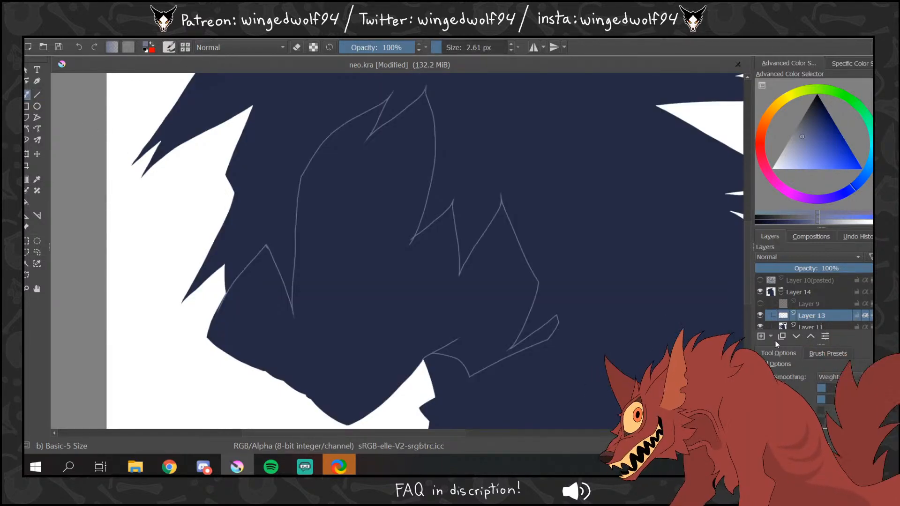
{"action": "left_click", "coordinate": [27, 203]}
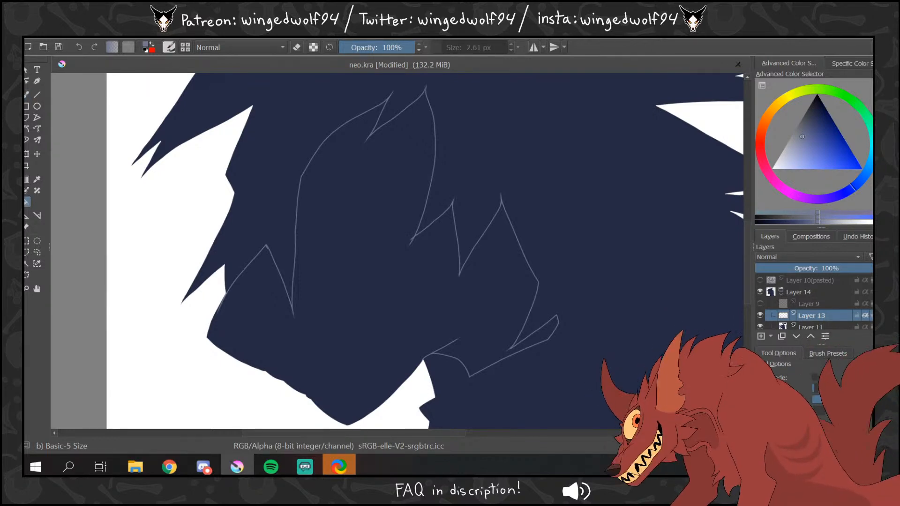
{"action": "left_click", "coordinate": [466, 316]}
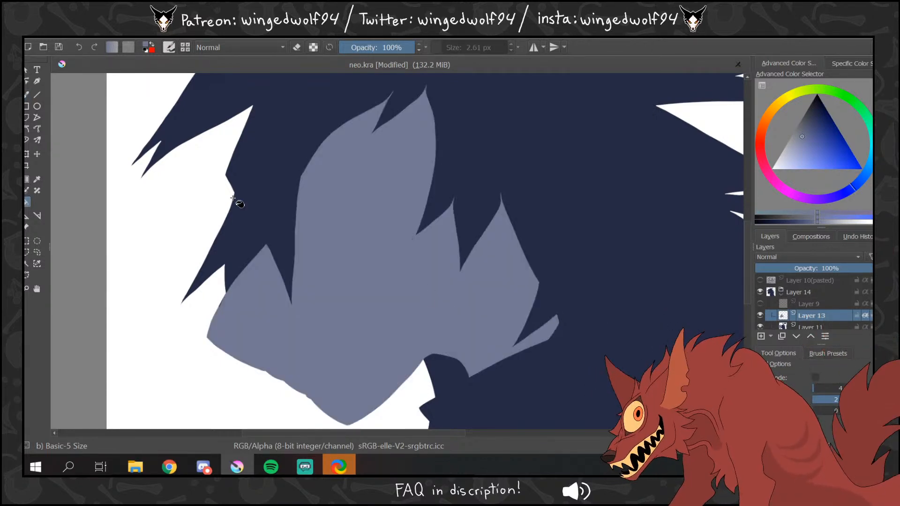
- Show the Layer 9 sketch and outline the inner ear on Layer 13 from its tip down to the earring
{"action": "left_click", "coordinate": [28, 94]}
{"action": "left_click", "coordinate": [28, 289]}
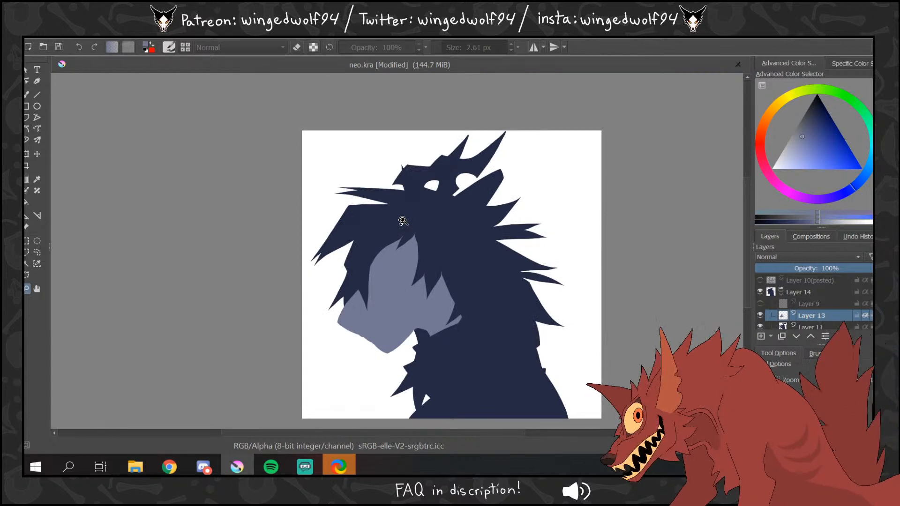
{"action": "left_click", "coordinate": [760, 304]}
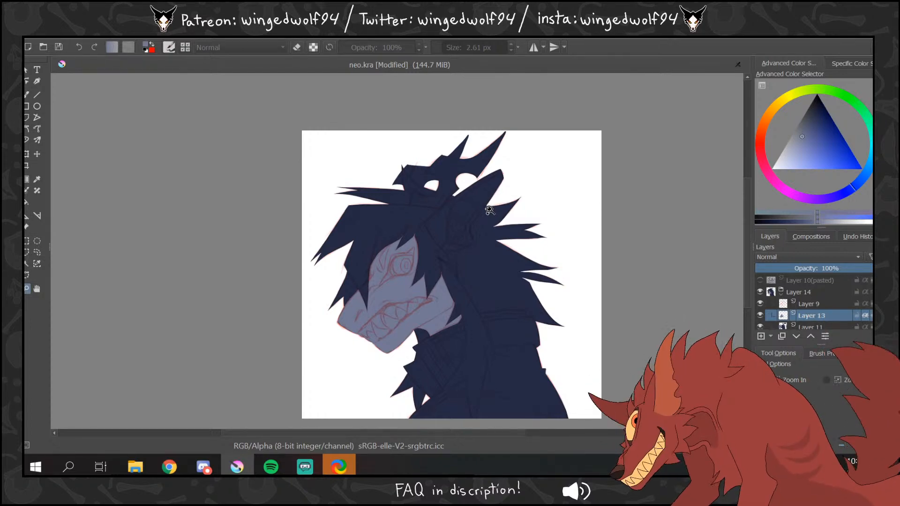
{"action": "left_click_drag", "start_coordinate": [541, 267], "coordinate": [412, 149]}
{"action": "left_click", "coordinate": [29, 95]}
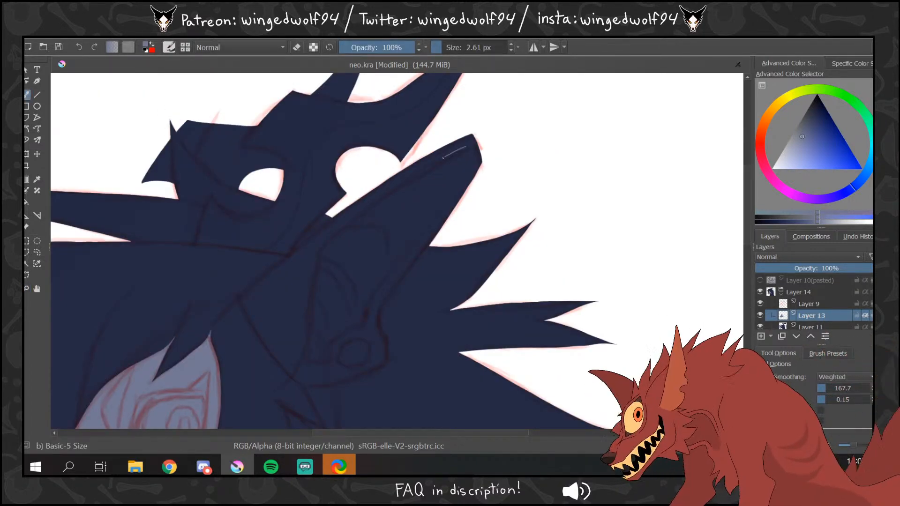
{"action": "mouse_move", "coordinate": [469, 148]}
{"action": "left_mouse_down"}
{"action": "mouse_move", "coordinate": [334, 238]}
{"action": "mouse_move", "coordinate": [316, 272]}
{"action": "mouse_move", "coordinate": [303, 361]}
{"action": "mouse_move", "coordinate": [324, 363]}
{"action": "mouse_move", "coordinate": [368, 319]}
{"action": "mouse_move", "coordinate": [383, 282]}
{"action": "mouse_move", "coordinate": [464, 184]}
{"action": "mouse_move", "coordinate": [474, 164]}
{"action": "mouse_move", "coordinate": [466, 147]}
{"action": "left_mouse_up"}
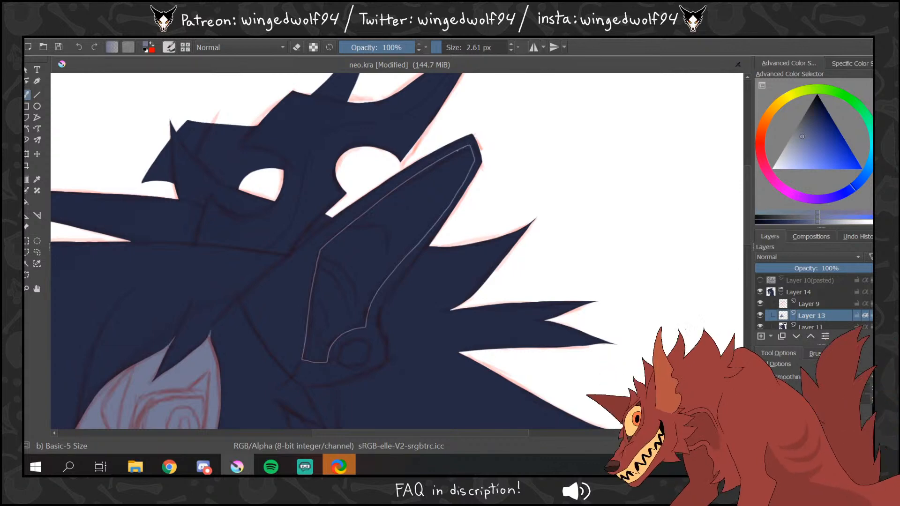
- Hide the Layer 9 sketch, fill the inner ear with grey-blue, and show the sketch again
{"action": "left_click", "coordinate": [27, 202]}
{"action": "left_click", "coordinate": [761, 304]}
{"action": "left_click", "coordinate": [384, 254]}
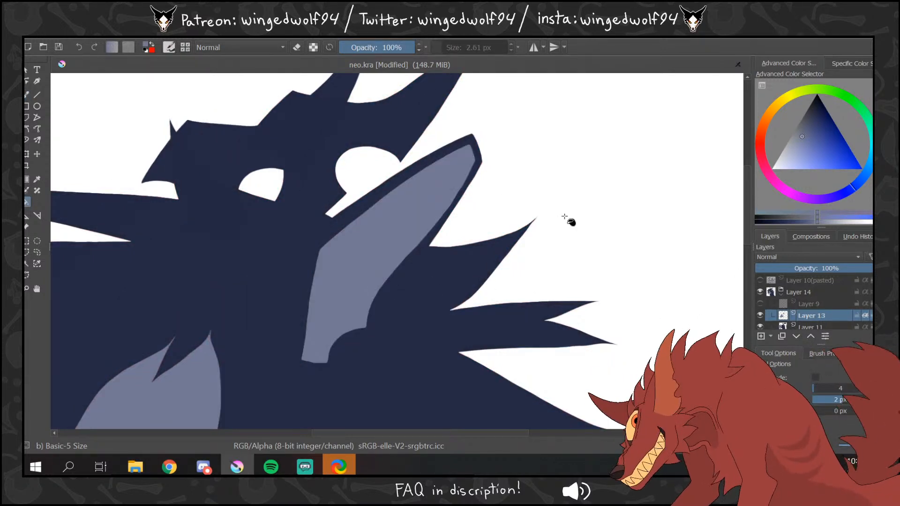
{"action": "left_click", "coordinate": [27, 95]}
{"action": "left_click", "coordinate": [761, 304]}
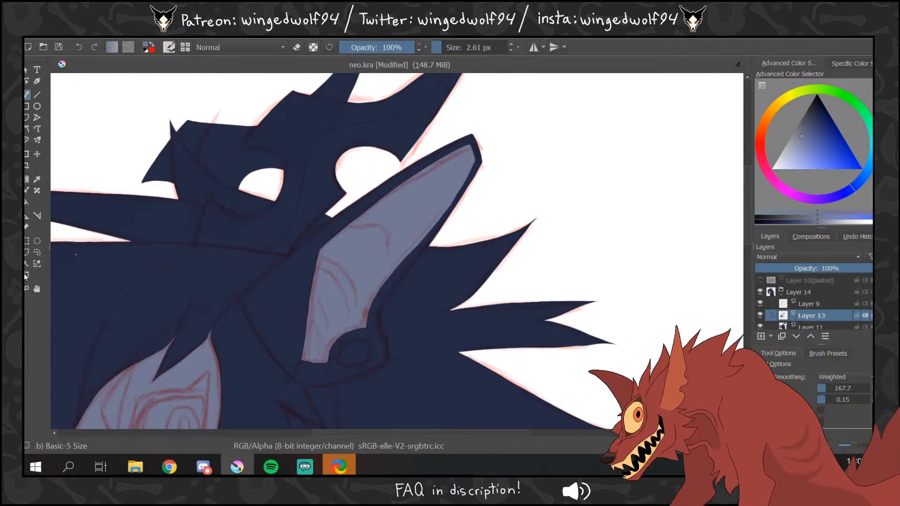
- Change the brush colour to near-black and begin tracing the hair's edge across the front of the collar on Layer 13
{"action": "left_click", "coordinate": [27, 288]}
{"action": "left_click", "coordinate": [351, 292], "text": "ctrl"}
{"action": "left_click", "coordinate": [356, 289], "text": "ctrl"}
{"action": "left_click", "coordinate": [372, 285], "text": "ctrl"}
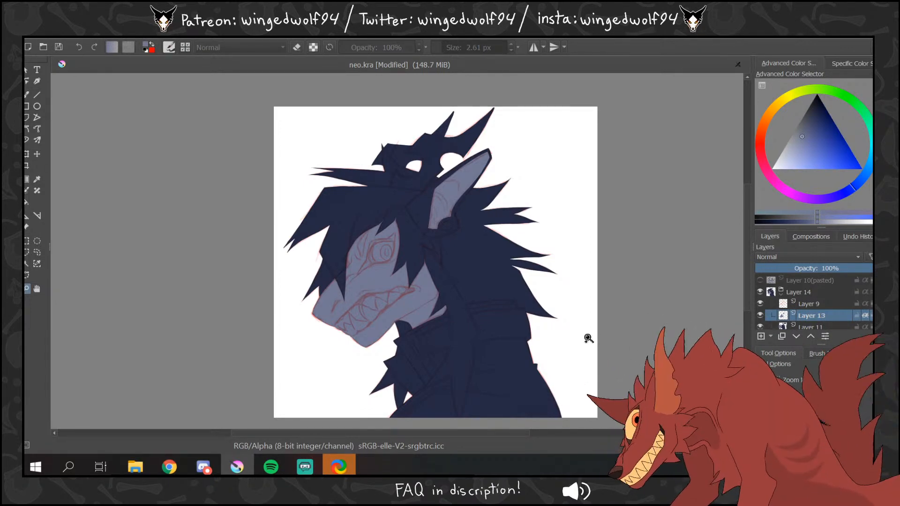
{"action": "left_click", "coordinate": [808, 100]}
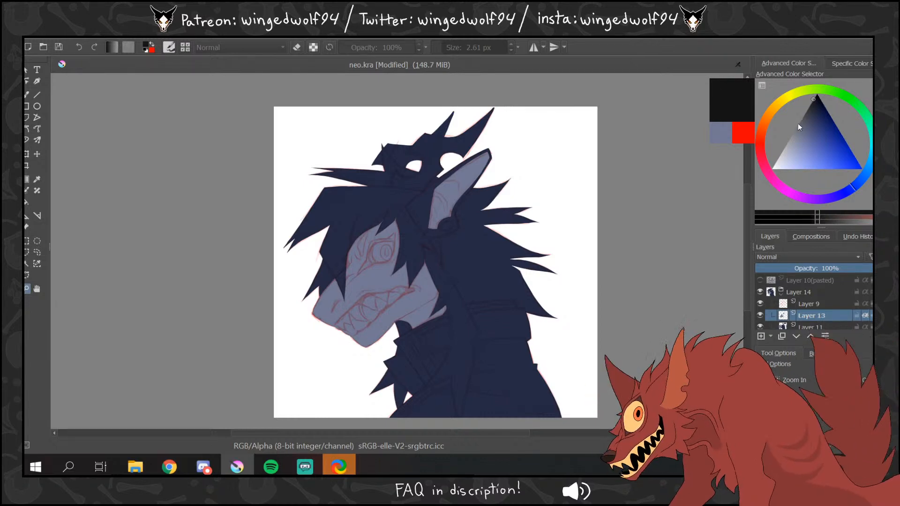
{"action": "left_click_drag", "start_coordinate": [354, 268], "coordinate": [562, 404]}
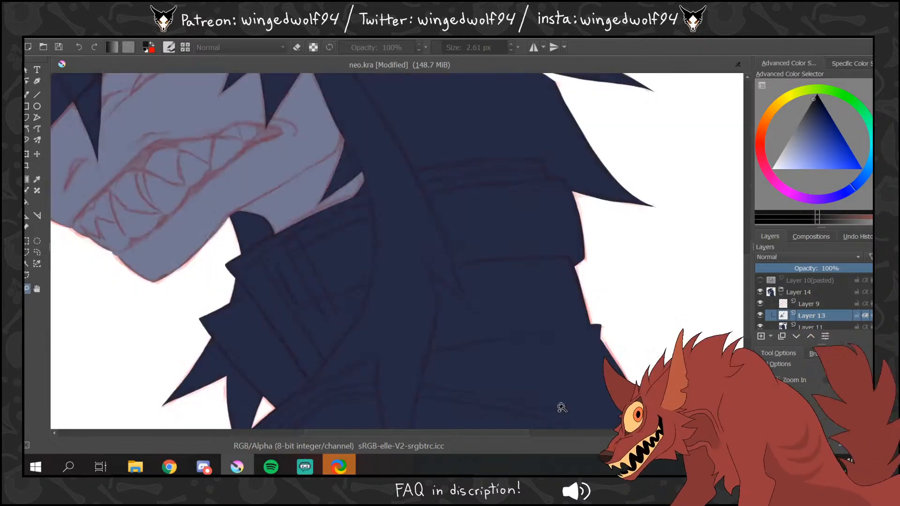
{"action": "left_click", "coordinate": [27, 95]}
{"action": "scroll", "coordinate": [500, 277], "scroll_direction": "up", "scroll_amount": 1}
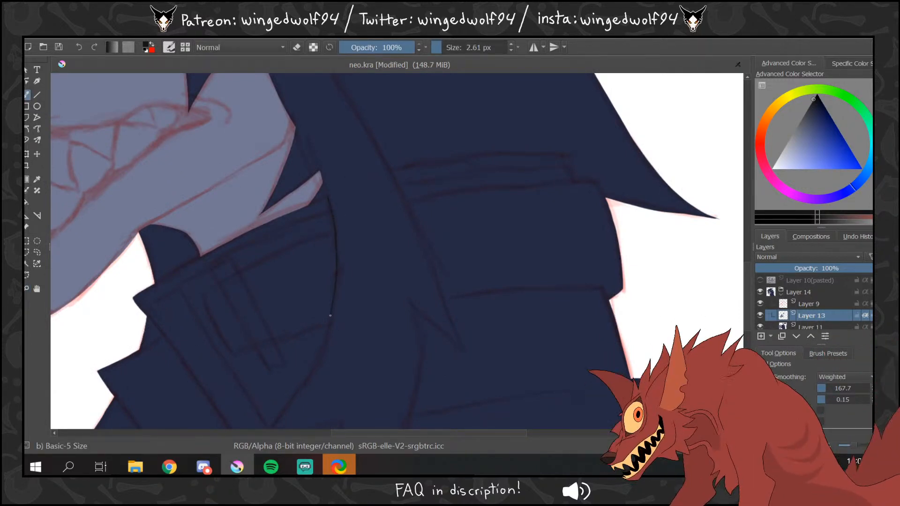
- Outline the pointed hair strands hanging over the clothing in near-black, following the sketch down to the canvas edge and up past the collar
{"action": "scroll", "coordinate": [328, 238], "scroll_direction": "down", "scroll_amount": 3}
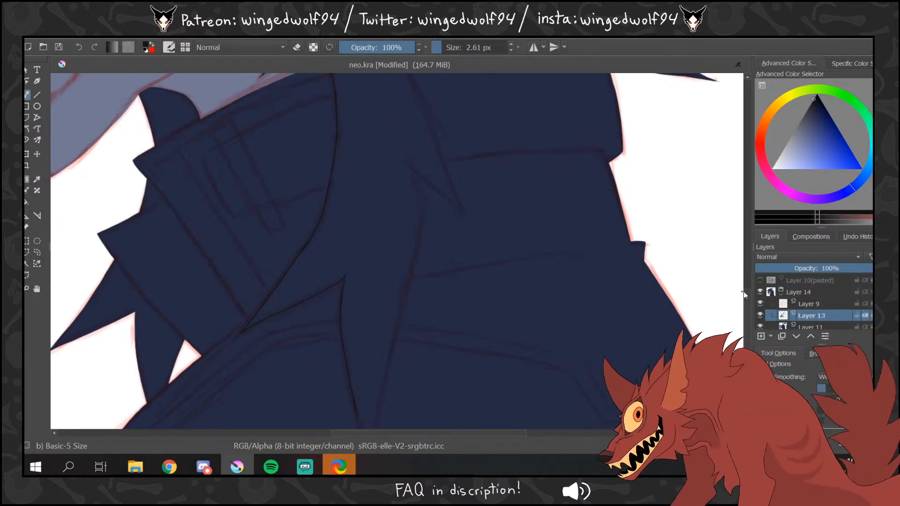
{"action": "scroll", "coordinate": [734, 280], "scroll_direction": "down", "scroll_amount": 3}
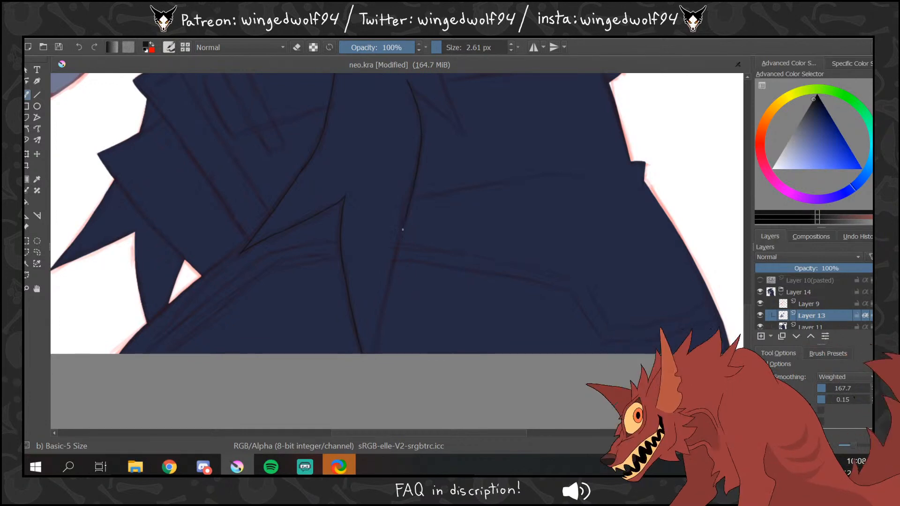
{"action": "left_click_drag", "start_coordinate": [747, 310], "coordinate": [748, 254]}
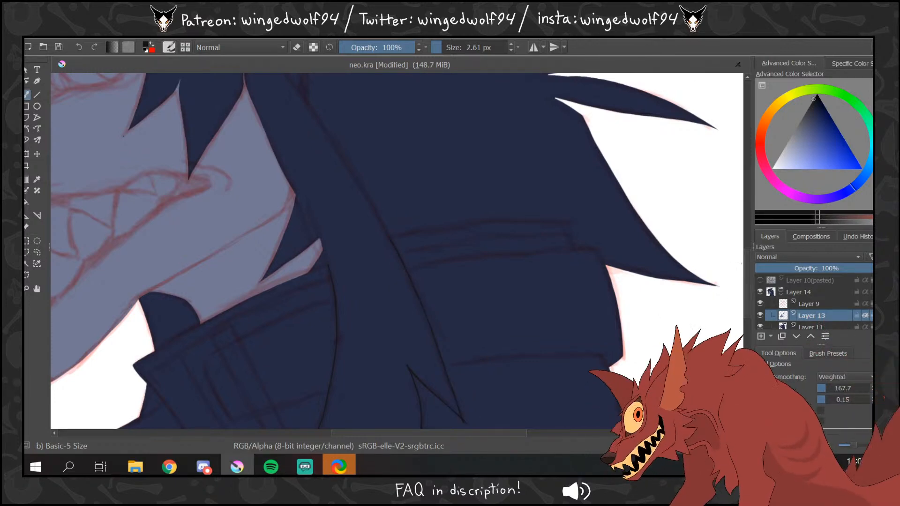
{"action": "scroll", "coordinate": [435, 308], "scroll_direction": "up", "scroll_amount": 3}
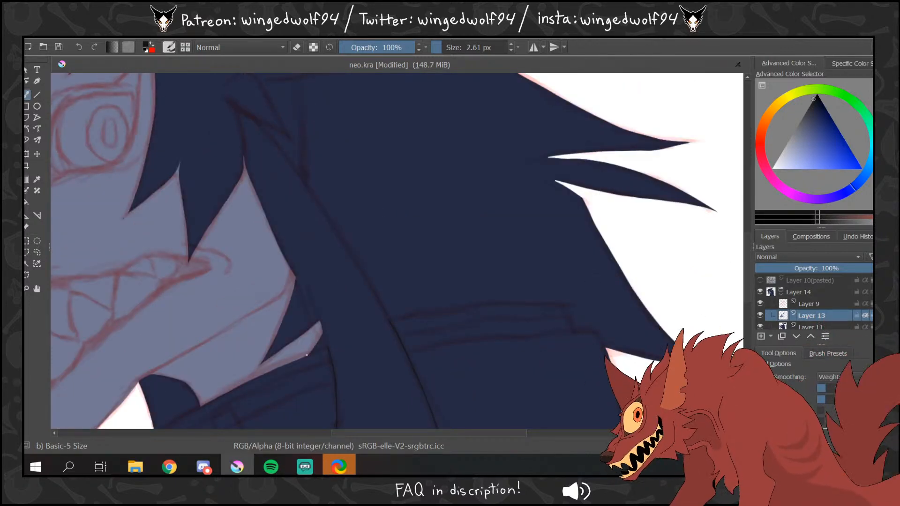
- Outline the front of the clothing in near-black along the collar top, the jagged folded edge, and the shoulder
{"action": "scroll", "coordinate": [745, 243], "scroll_direction": "left", "scroll_amount": 4}
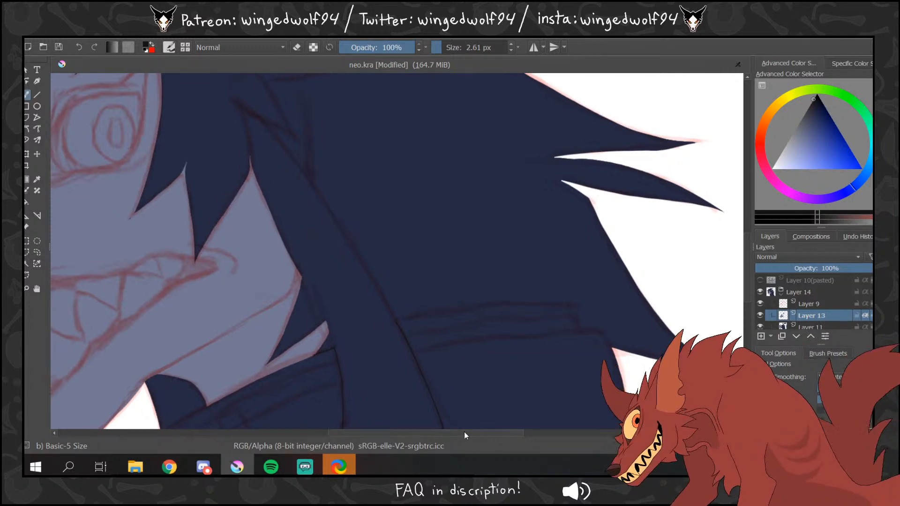
{"action": "scroll", "coordinate": [744, 243], "scroll_direction": "down", "scroll_amount": 5}
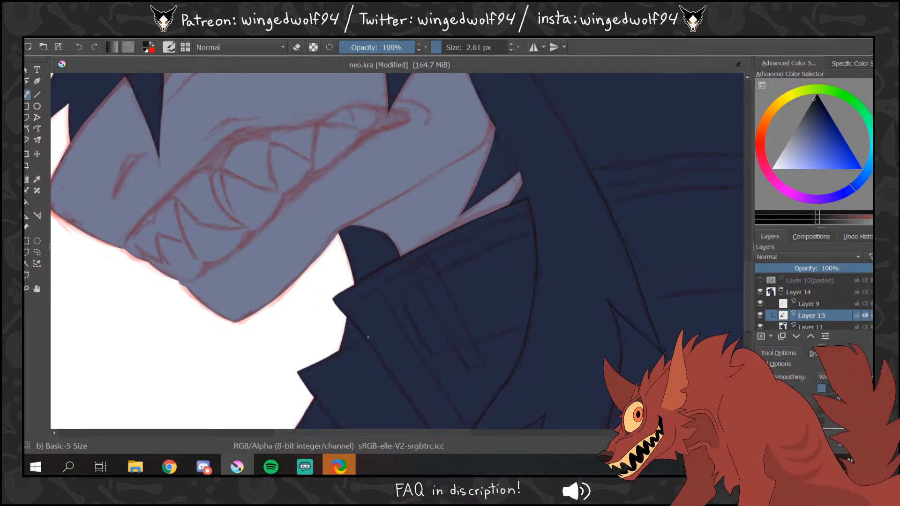
{"action": "scroll", "coordinate": [353, 264], "scroll_direction": "down", "scroll_amount": 3}
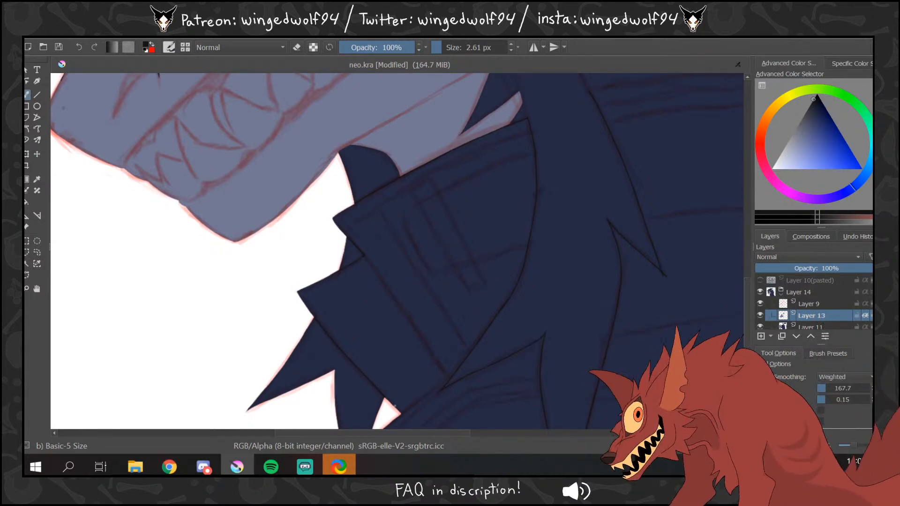
{"action": "scroll", "coordinate": [747, 319], "scroll_direction": "down", "scroll_amount": 6}
{"action": "scroll", "coordinate": [745, 320], "scroll_direction": "up", "scroll_amount": 1}
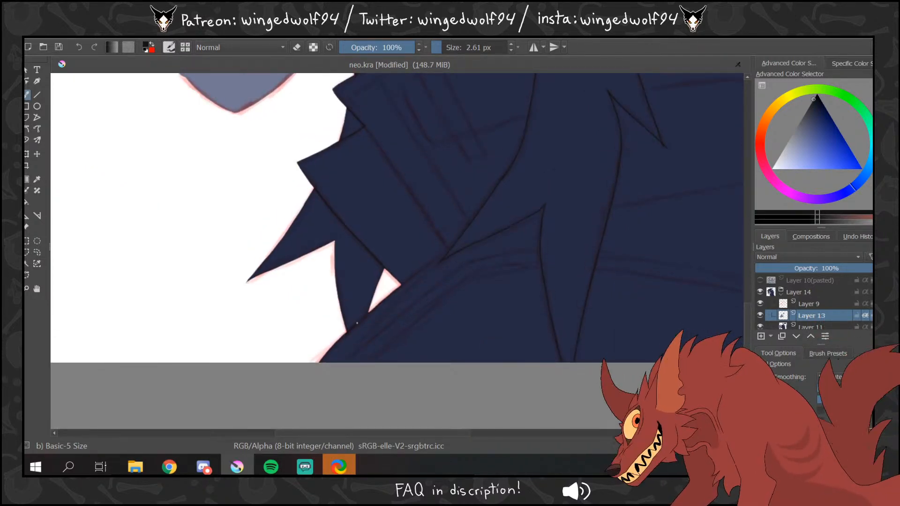
- Outline the upper edge and stepped corner of the back collar below the hair in near-black
{"action": "scroll", "coordinate": [747, 307], "scroll_direction": "right", "scroll_amount": 10}
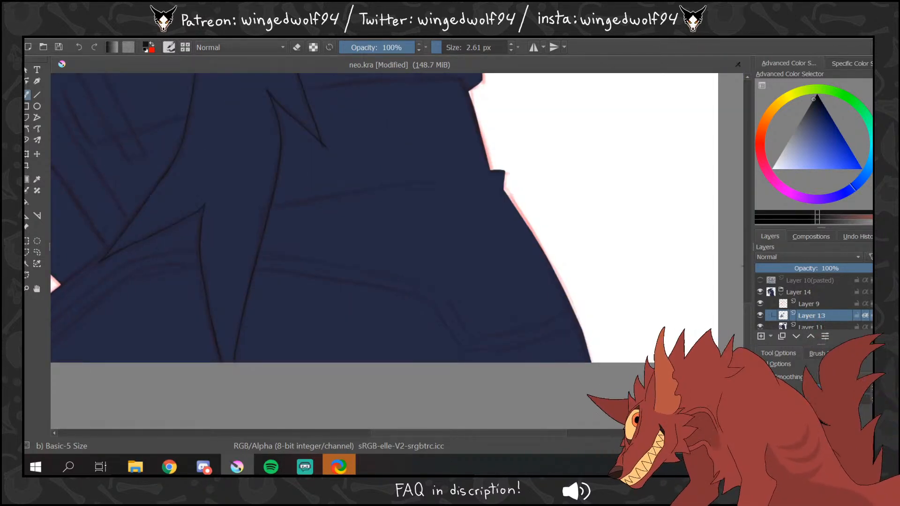
{"action": "scroll", "coordinate": [745, 282], "scroll_direction": "up", "scroll_amount": 5}
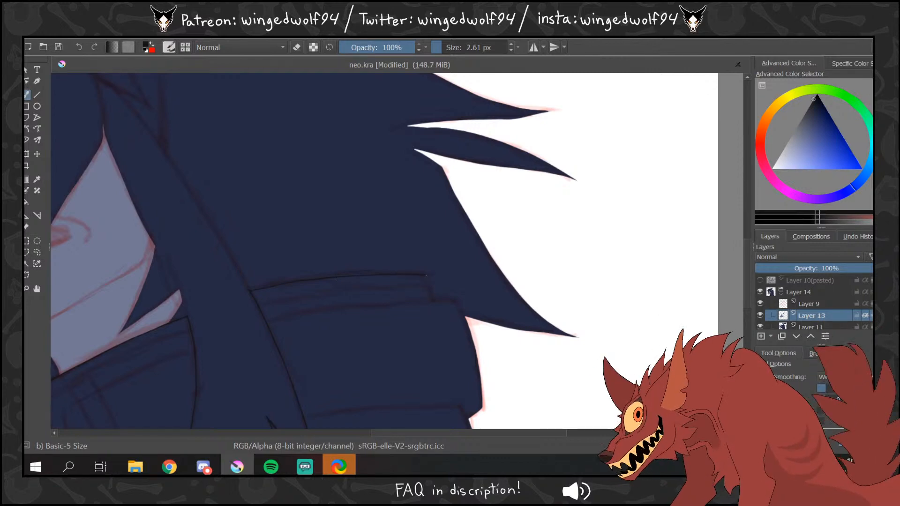
{"action": "mouse_move", "coordinate": [427, 275]}
{"action": "left_mouse_down"}
{"action": "mouse_move", "coordinate": [434, 300]}
{"action": "mouse_move", "coordinate": [446, 301]}
{"action": "left_mouse_up"}
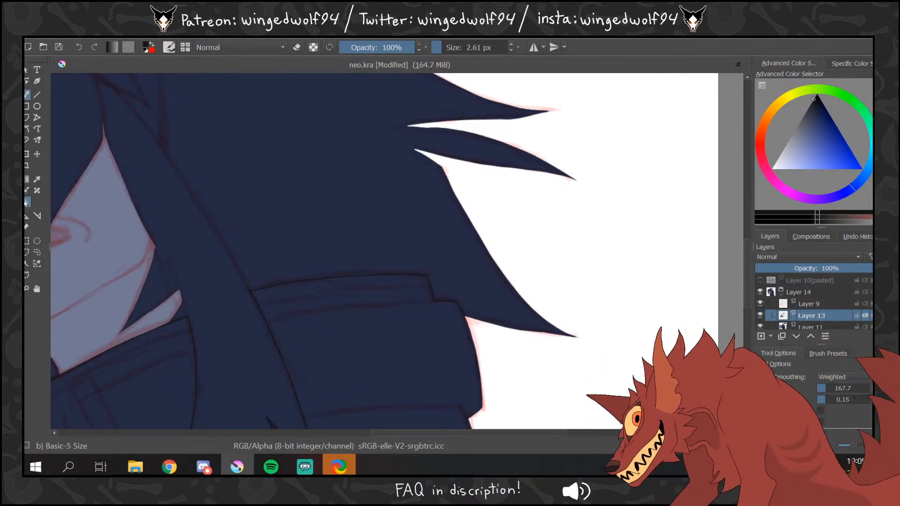
- Fill the back and front sections of the clothing on Layer 13 with near-black and hide the Layer 9 sketch
{"action": "key", "text": "f"}
{"action": "left_click", "coordinate": [422, 352]}
{"action": "left_click", "coordinate": [760, 304]}
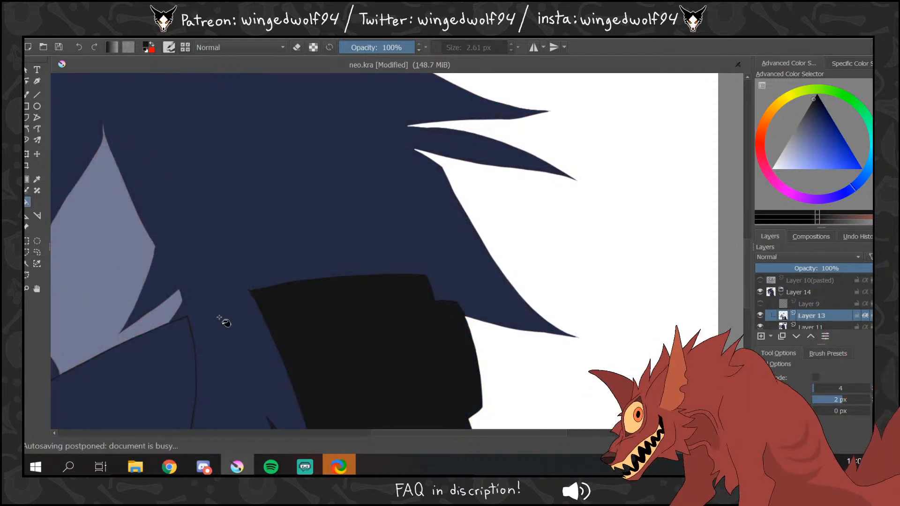
{"action": "left_click", "coordinate": [171, 351]}
- Bring the whole drawing into view, show the Layer 9 sketch and the Layer 10 reference sheet, and return to the brush
{"action": "left_click", "coordinate": [28, 289]}
{"action": "left_click", "coordinate": [370, 259], "text": "ctrl"}
{"action": "left_click", "coordinate": [370, 259], "text": "ctrl"}
{"action": "left_click", "coordinate": [370, 258], "text": "ctrl"}
{"action": "left_click", "coordinate": [375, 254], "text": "ctrl"}
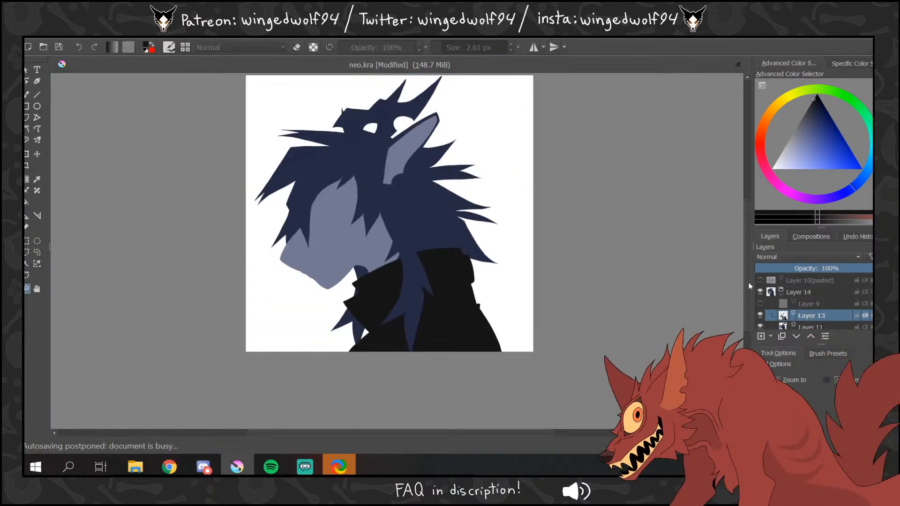
{"action": "left_click_drag", "start_coordinate": [748, 285], "coordinate": [748, 267]}
{"action": "left_click", "coordinate": [760, 304]}
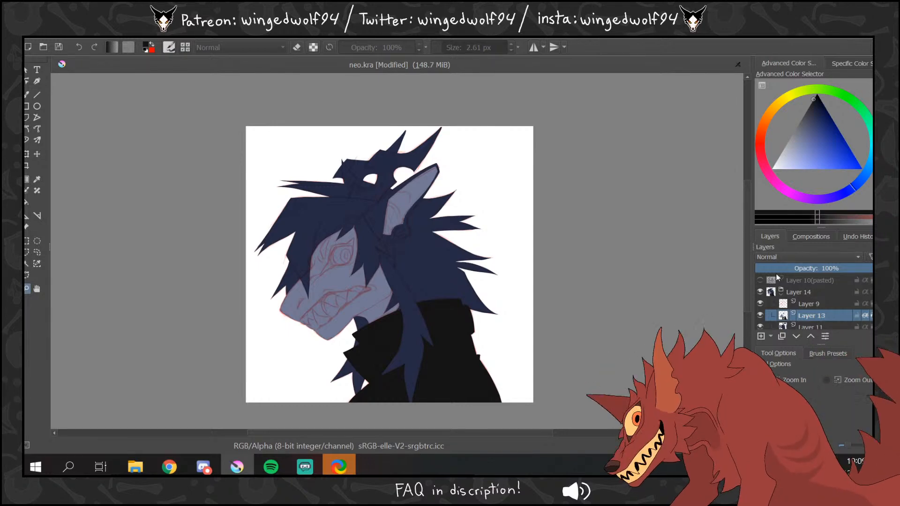
{"action": "left_click", "coordinate": [760, 280]}
{"action": "key", "text": "b"}
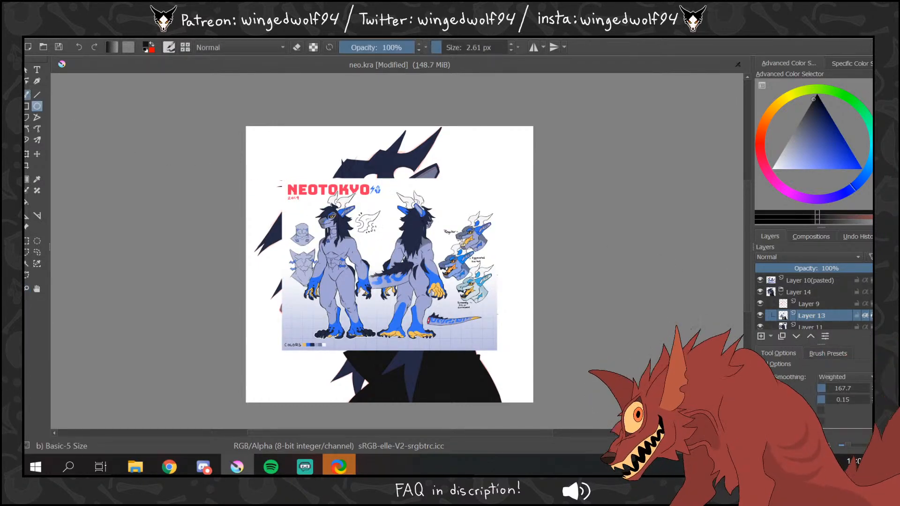
- Sample the light periwinkle body colour from the reference sheet, hide the sheet, and outline the muzzle patch below the eye and along the upper lip
{"action": "left_click", "coordinate": [370, 268], "text": "ctrl"}
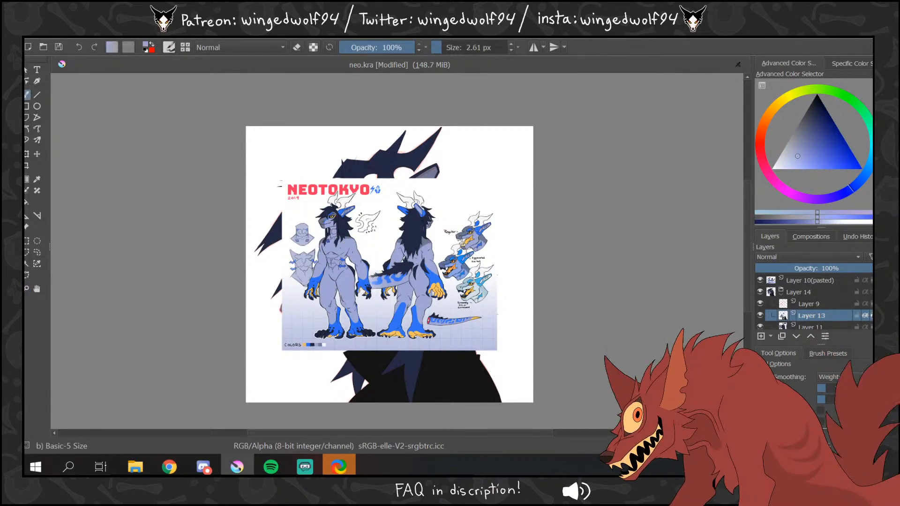
{"action": "left_click", "coordinate": [760, 280]}
{"action": "left_click", "coordinate": [27, 288]}
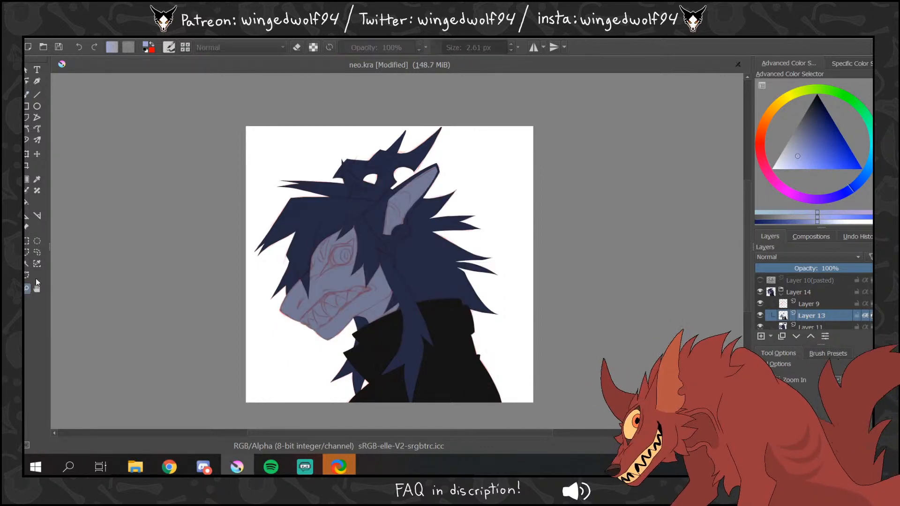
{"action": "left_click_drag", "start_coordinate": [274, 220], "coordinate": [422, 310]}
{"action": "left_click", "coordinate": [27, 95]}
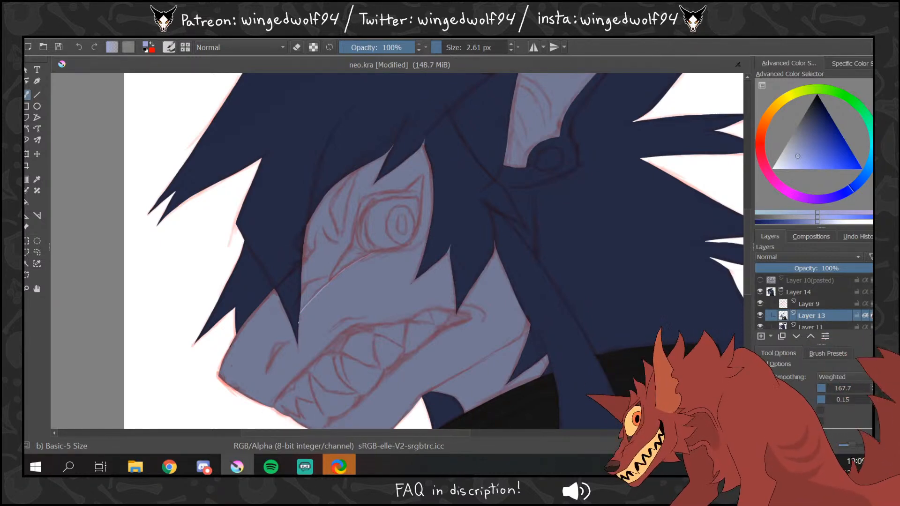
{"action": "left_click_drag", "start_coordinate": [298, 323], "coordinate": [312, 359]}
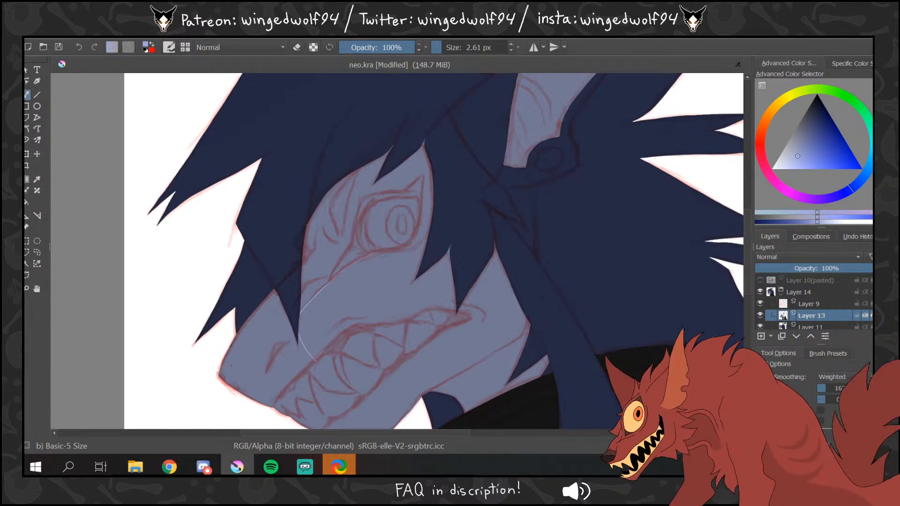
{"action": "left_click_drag", "start_coordinate": [347, 328], "coordinate": [413, 320]}
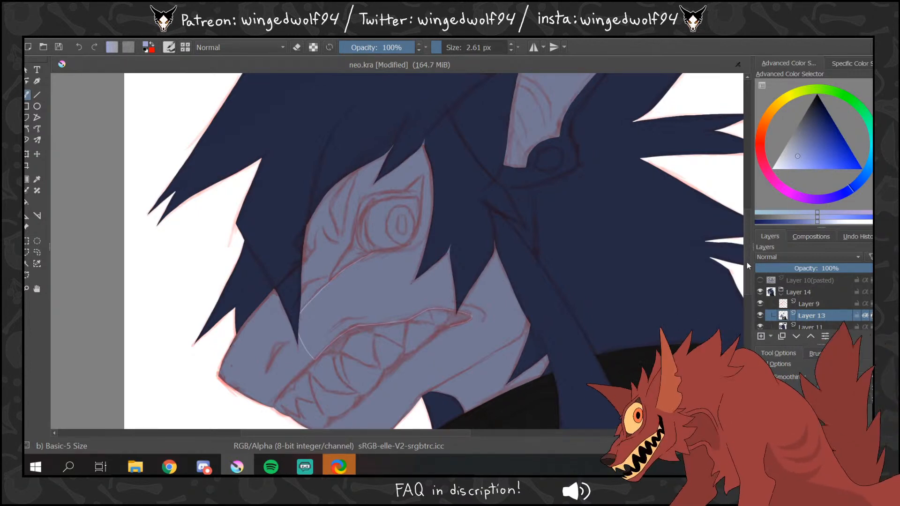
- Outline the front boundary of the lower jaw patch and the edge beside the eye in light periwinkle on Layer 13
{"action": "scroll", "coordinate": [399, 254], "scroll_direction": "down", "scroll_amount": 3}
{"action": "key", "text": "ctrl+z"}
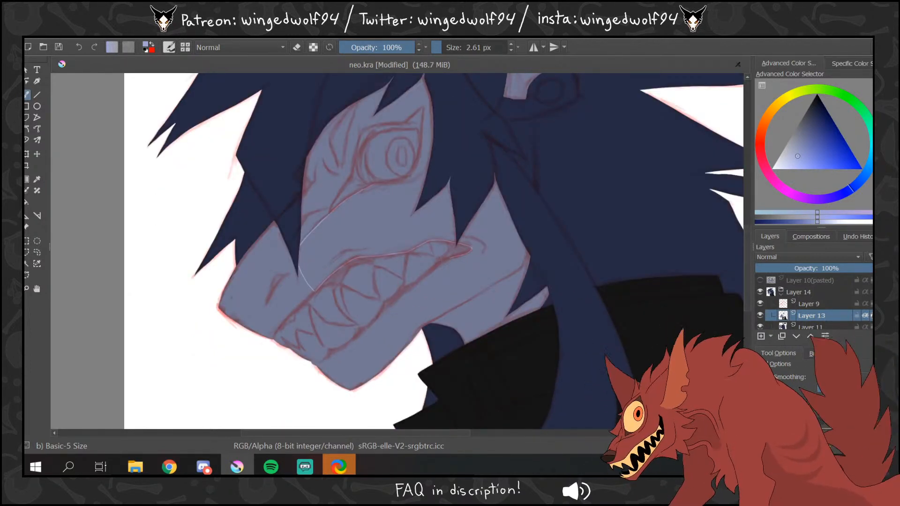
{"action": "key", "text": "ctrl+shift+z"}
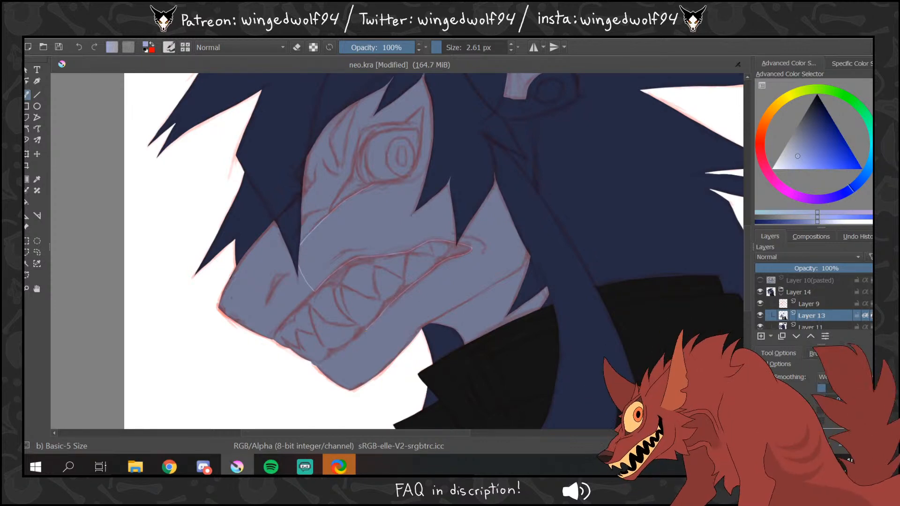
{"action": "left_click_drag", "start_coordinate": [366, 331], "coordinate": [385, 351]}
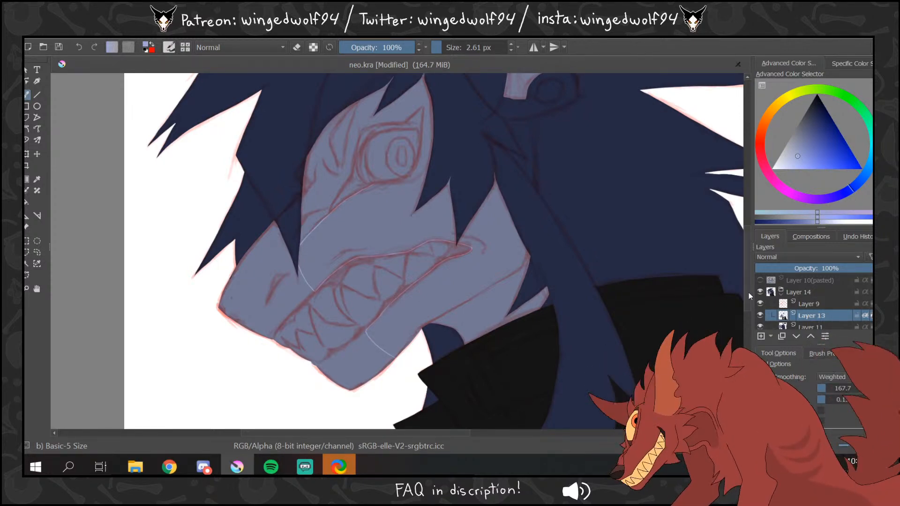
{"action": "scroll", "coordinate": [747, 281], "scroll_direction": "up", "scroll_amount": 3}
{"action": "scroll", "coordinate": [751, 272], "scroll_direction": "up", "scroll_amount": 2}
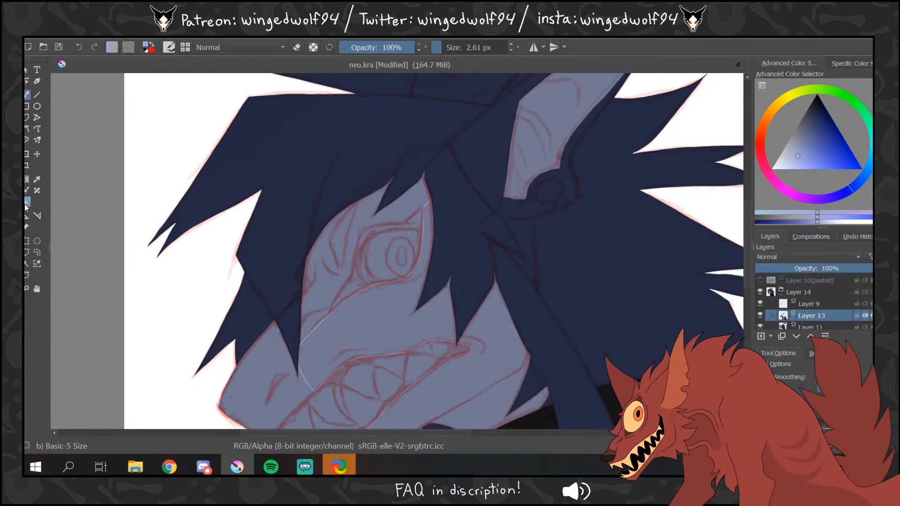
- Hide the Layer 9 sketch and fill the cheek, jaw and muzzle patches with light periwinkle
{"action": "left_click", "coordinate": [27, 191]}
{"action": "left_click", "coordinate": [760, 304]}
{"action": "left_click", "coordinate": [487, 345]}
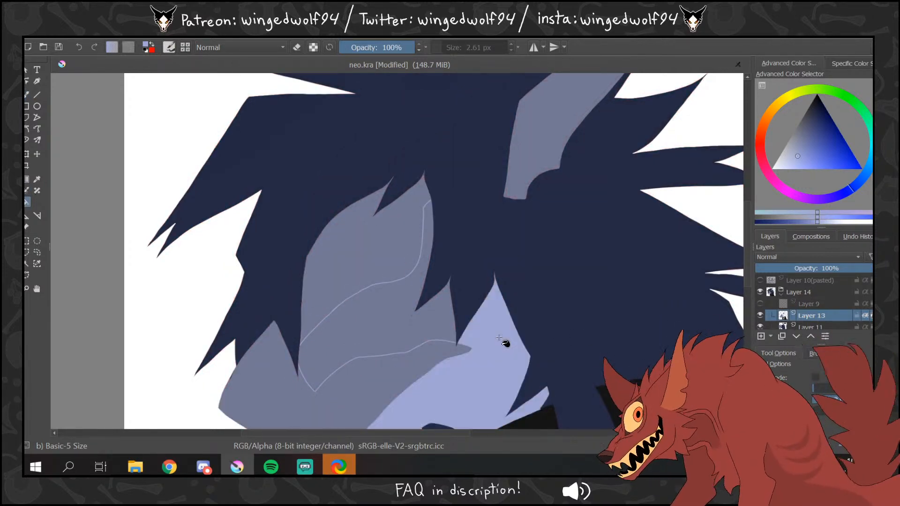
{"action": "left_click", "coordinate": [422, 334]}
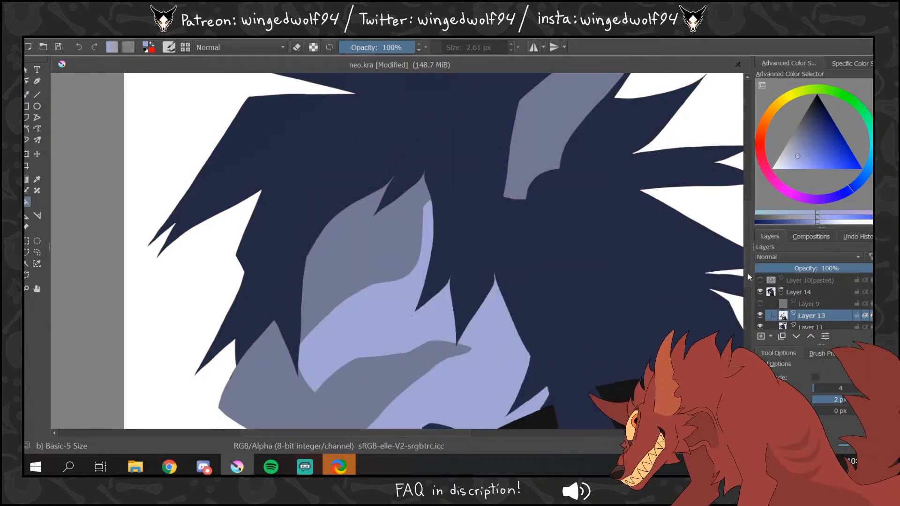
- Bring the whole drawing into view and mirror the image horizontally
{"action": "left_click_drag", "start_coordinate": [747, 271], "coordinate": [745, 292]}
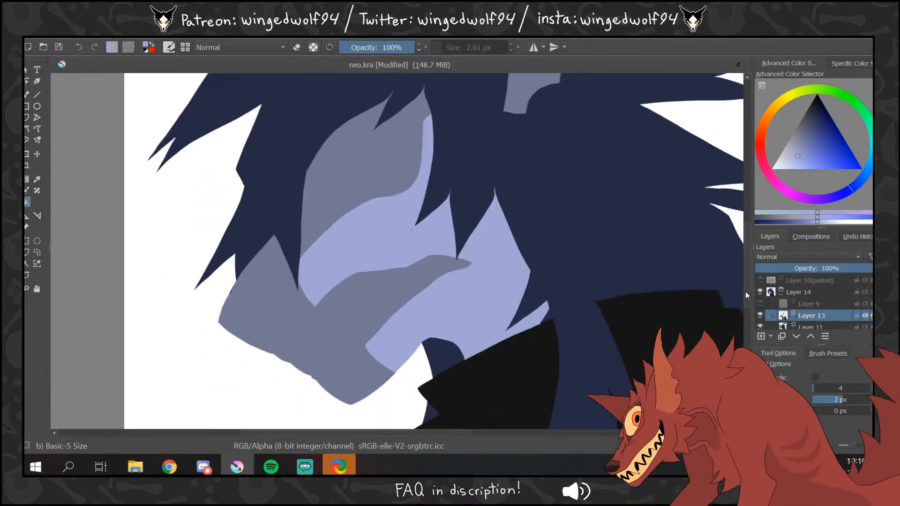
{"action": "left_click", "coordinate": [27, 289]}
{"action": "left_click", "coordinate": [488, 220], "text": "ctrl"}
{"action": "left_click", "coordinate": [499, 217], "text": "ctrl"}
{"action": "left_click", "coordinate": [498, 217], "text": "ctrl"}
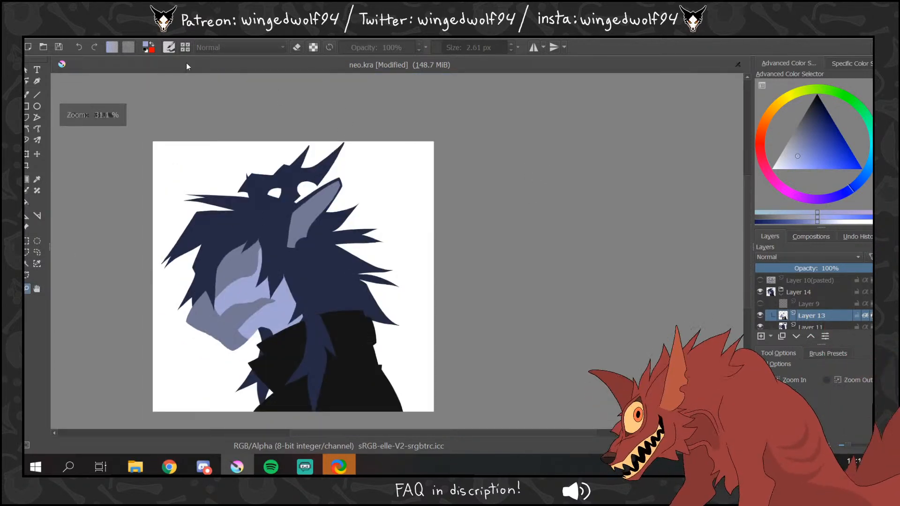
{"action": "left_click", "coordinate": [96, 38]}
{"action": "left_click", "coordinate": [139, 103]}
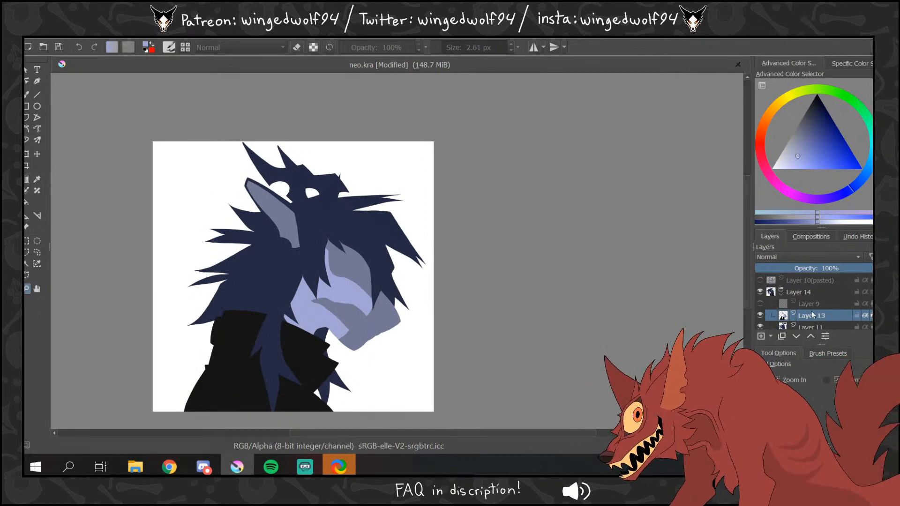
- Show the Layer 10 reference sheet, pick the bright blue marking colour, and hide the sheet
{"action": "left_click", "coordinate": [760, 280]}
{"action": "left_click_drag", "start_coordinate": [135, 177], "coordinate": [537, 337]}
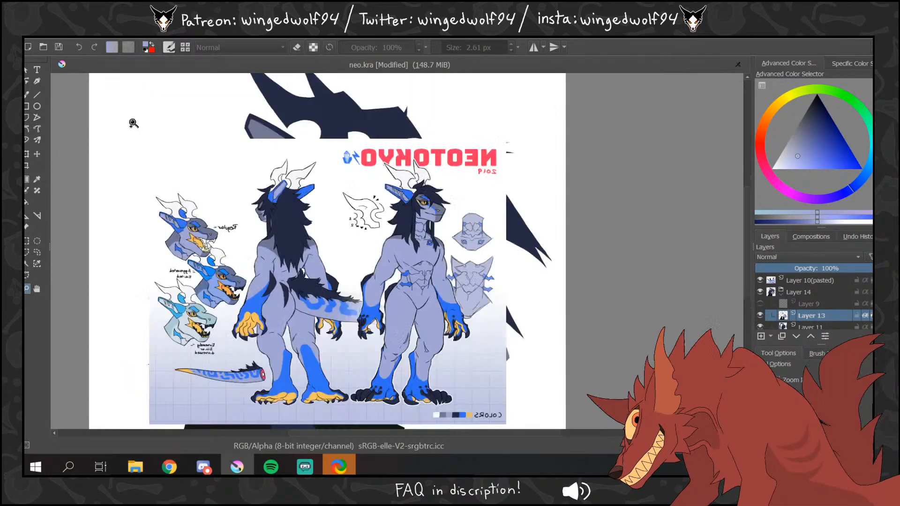
{"action": "left_click", "coordinate": [27, 95]}
{"action": "left_click", "coordinate": [842, 165]}
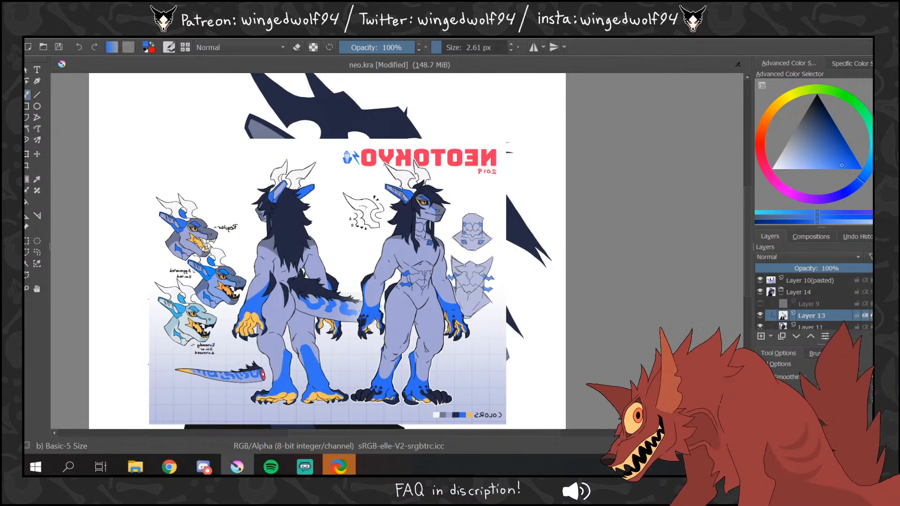
{"action": "left_click", "coordinate": [761, 280]}
- Mirror the image horizontally back to its original orientation
{"action": "left_click", "coordinate": [98, 37]}
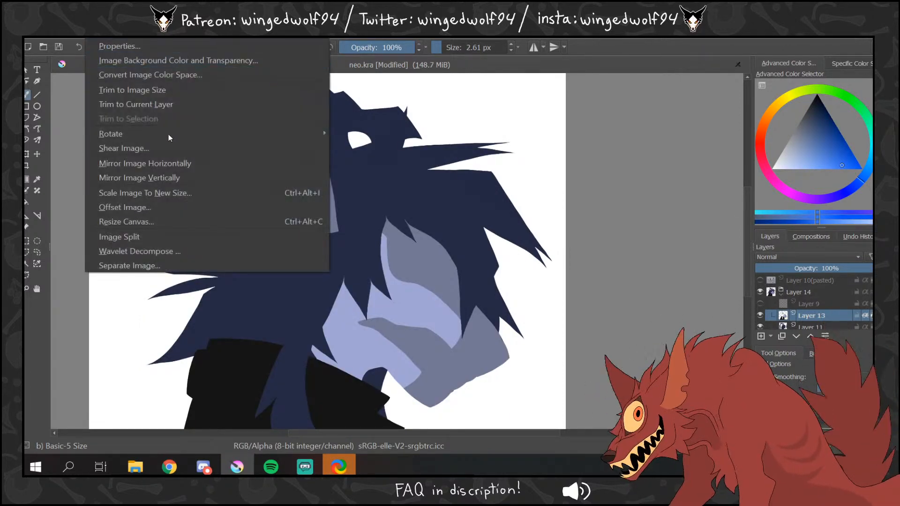
{"action": "left_click", "coordinate": [136, 160]}
- Add an alpha-inheriting layer below Layer 13, show the Layer 9 sketch, and outline the outer ear and its base in bright blue
{"action": "left_click", "coordinate": [771, 337]}
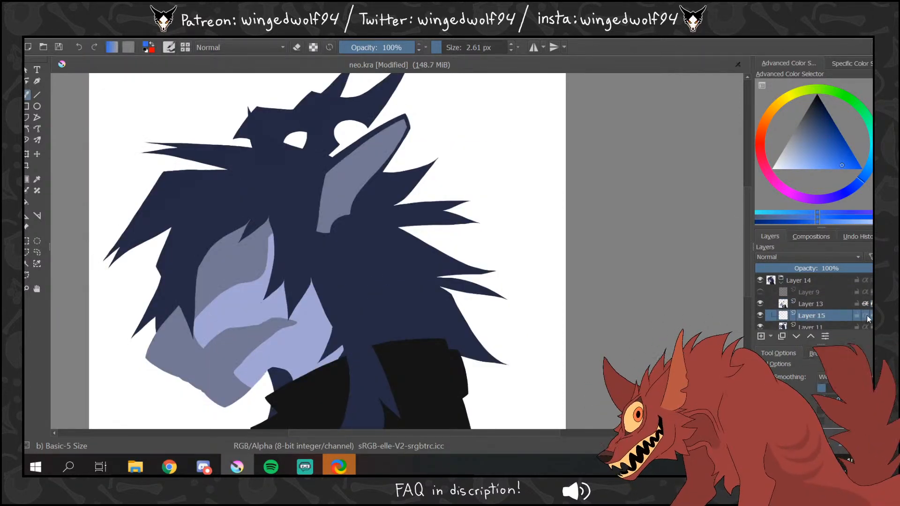
{"action": "left_click", "coordinate": [27, 288]}
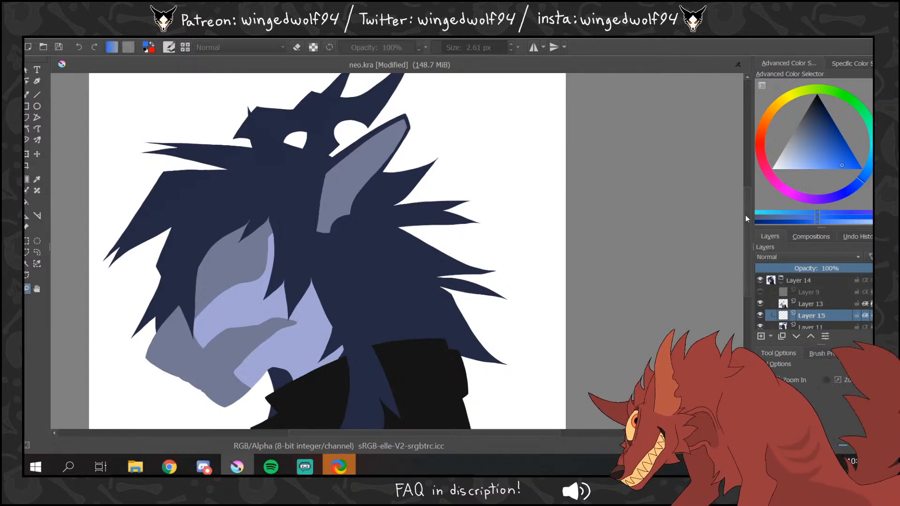
{"action": "left_click_drag", "start_coordinate": [746, 215], "coordinate": [746, 185]}
{"action": "left_click_drag", "start_coordinate": [329, 184], "coordinate": [457, 360]}
{"action": "left_click", "coordinate": [760, 291]}
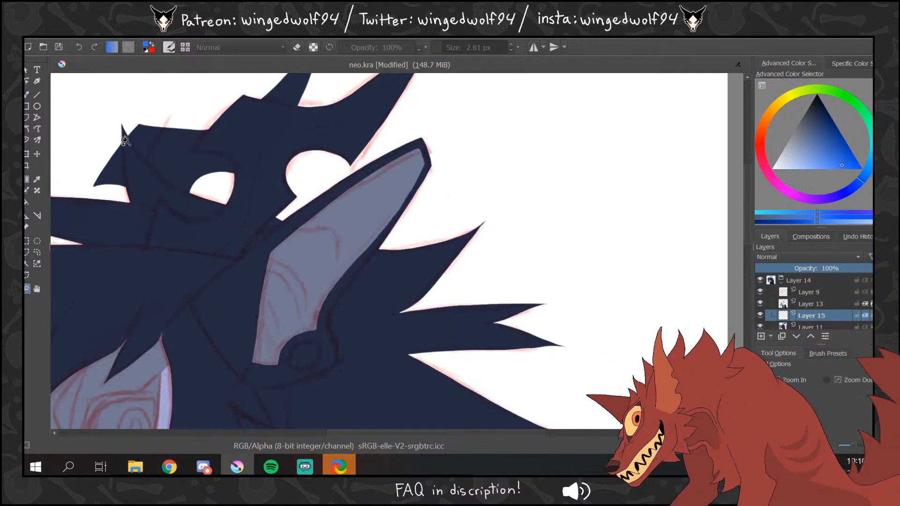
{"action": "left_click", "coordinate": [26, 95]}
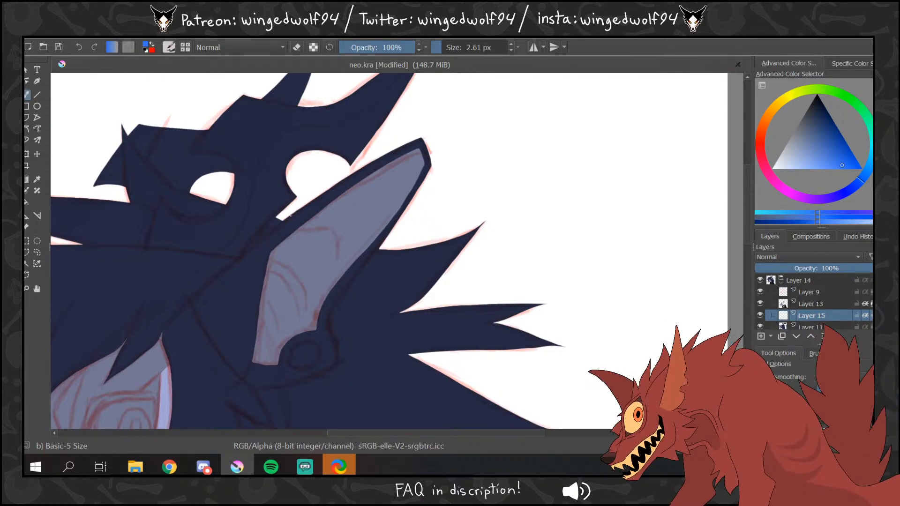
{"action": "left_click_drag", "start_coordinate": [281, 219], "coordinate": [193, 297]}
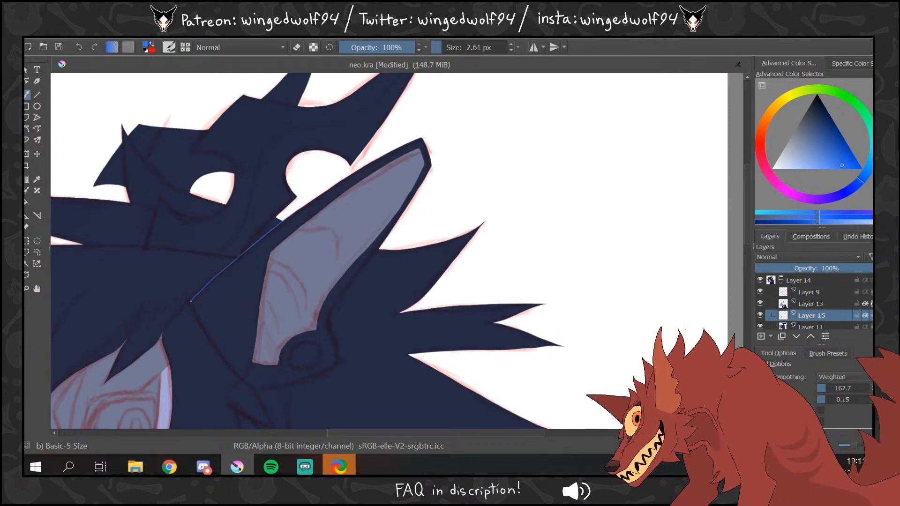
{"action": "left_click_drag", "start_coordinate": [191, 301], "coordinate": [251, 388]}
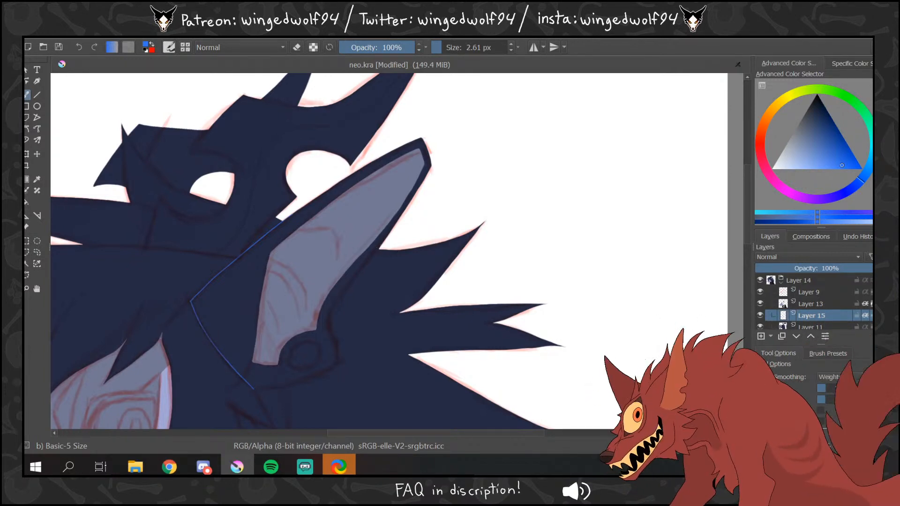
{"action": "mouse_move", "coordinate": [379, 249]}
{"action": "left_mouse_down"}
{"action": "mouse_move", "coordinate": [342, 291]}
{"action": "mouse_move", "coordinate": [329, 326]}
{"action": "mouse_move", "coordinate": [339, 361]}
{"action": "left_mouse_up"}
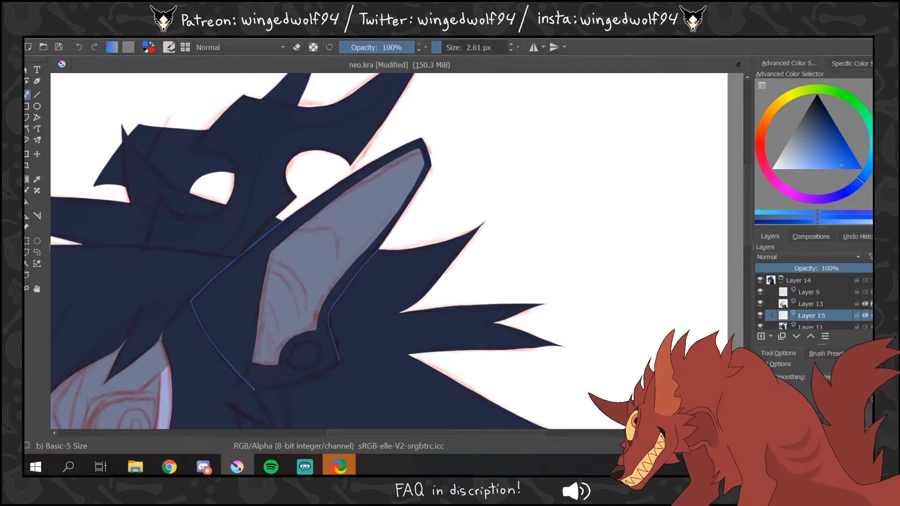
{"action": "left_click_drag", "start_coordinate": [264, 389], "coordinate": [327, 371]}
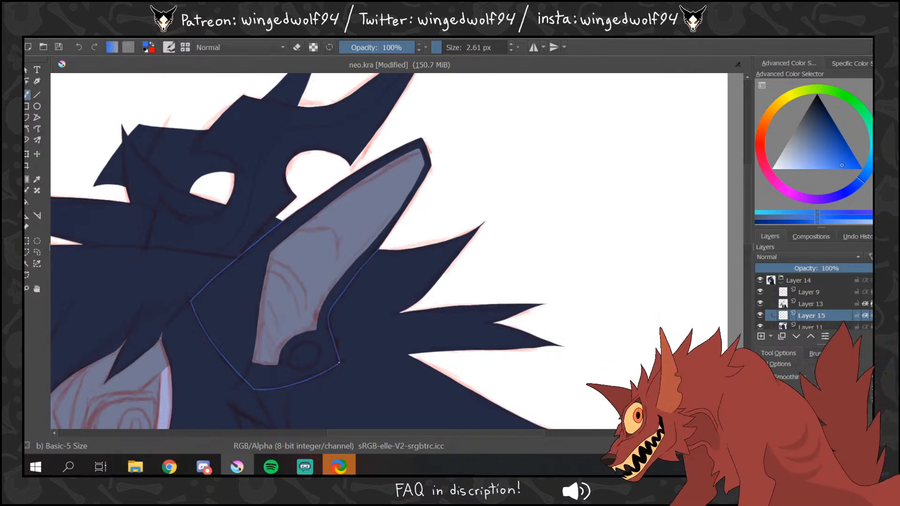
- Fill the outlined outer ear with bright blue so that the sketch lines leave no gaps
{"action": "key", "text": "f"}
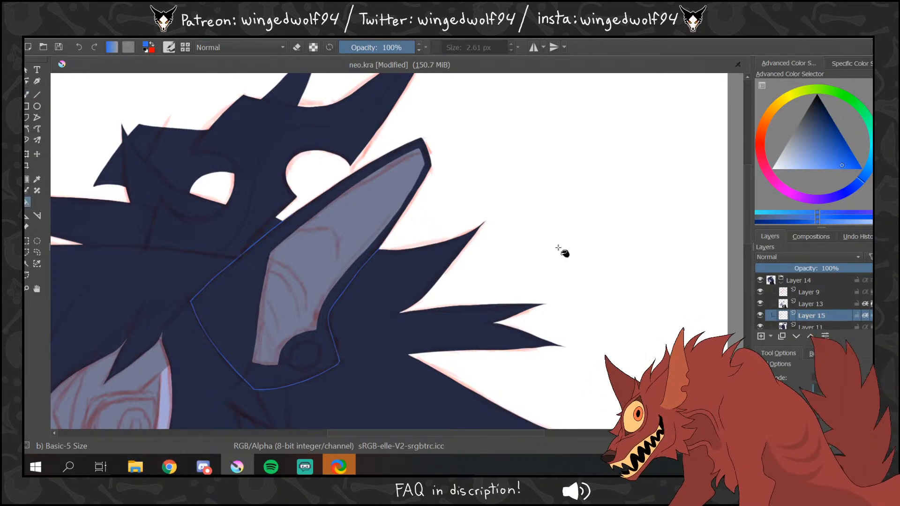
{"action": "left_click", "coordinate": [27, 95]}
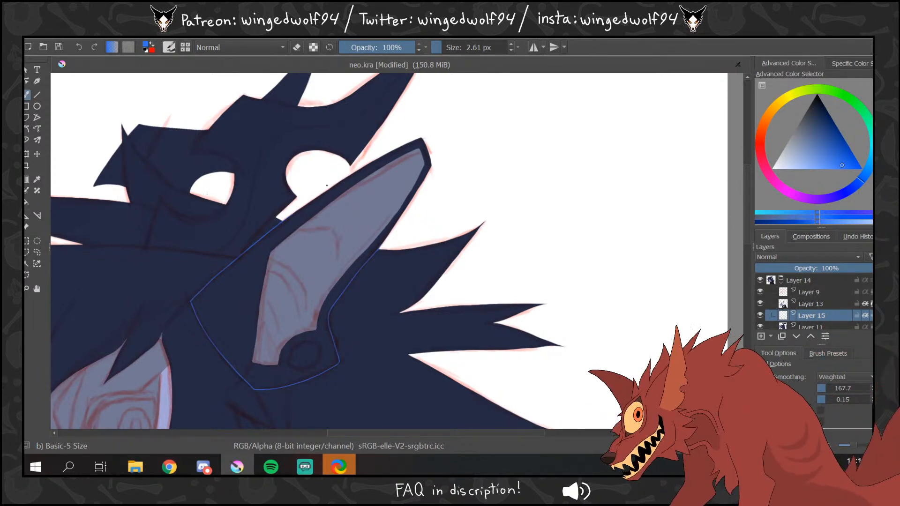
{"action": "left_click", "coordinate": [26, 202]}
{"action": "left_click", "coordinate": [254, 292]}
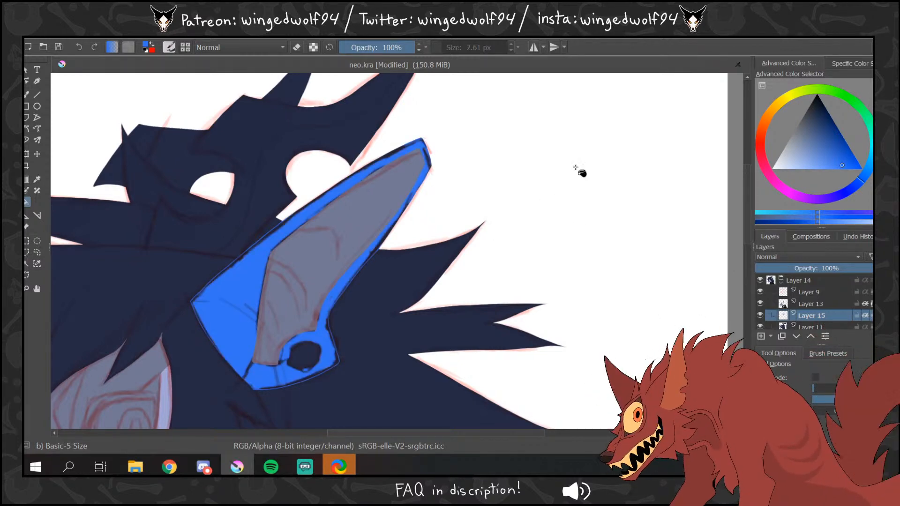
{"action": "key", "text": "ctrl+z"}
{"action": "left_click", "coordinate": [248, 321]}
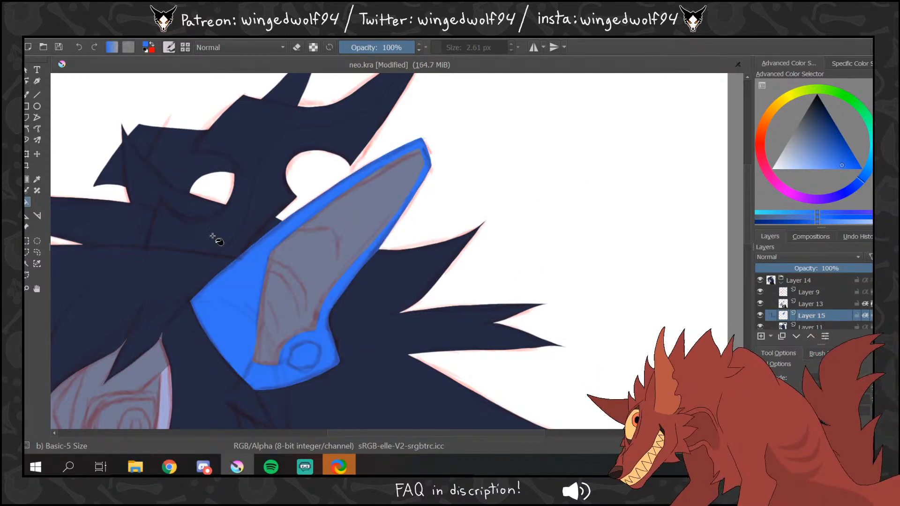
- Try a short bright blue stroke along the hair edge below the eye
{"action": "left_click", "coordinate": [27, 288]}
{"action": "right_click", "coordinate": [365, 287]}
{"action": "right_click", "coordinate": [375, 285]}
{"action": "right_click", "coordinate": [380, 283]}
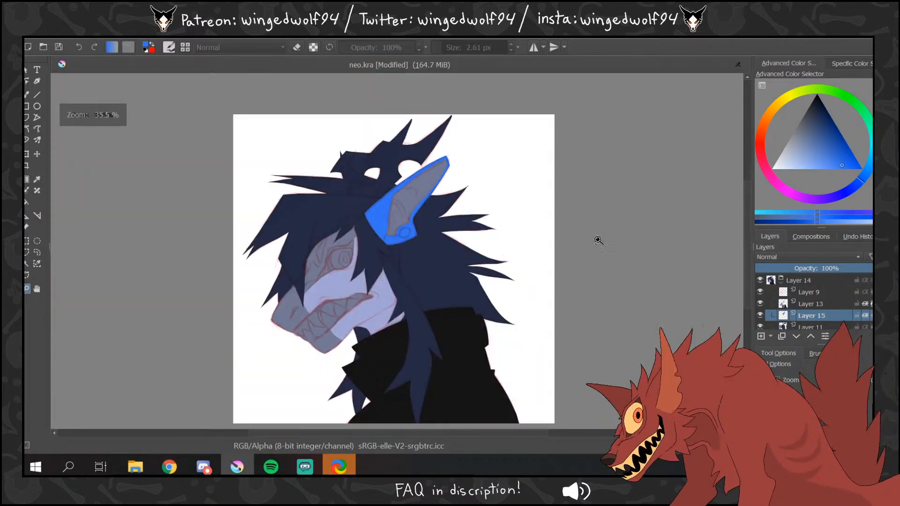
{"action": "left_click_drag", "start_coordinate": [283, 216], "coordinate": [404, 322]}
{"action": "left_click", "coordinate": [27, 95]}
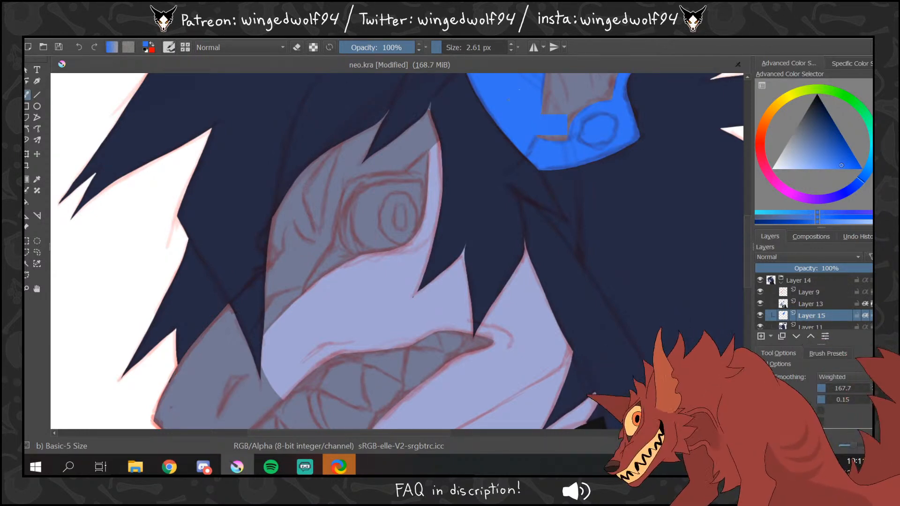
{"action": "left_click_drag", "start_coordinate": [432, 251], "coordinate": [441, 272]}
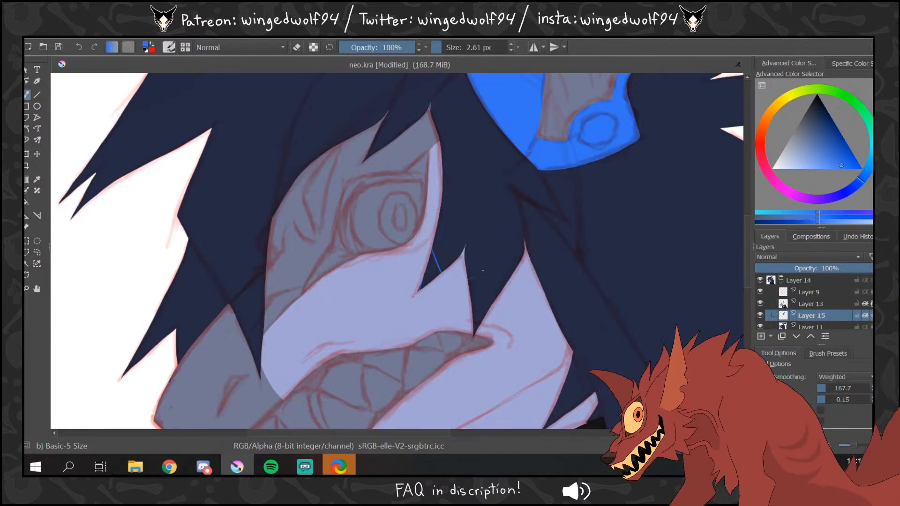
- Merge Layer 13 with the ear colour layer below it and add a new empty layer above the result
{"action": "left_click", "coordinate": [864, 316]}
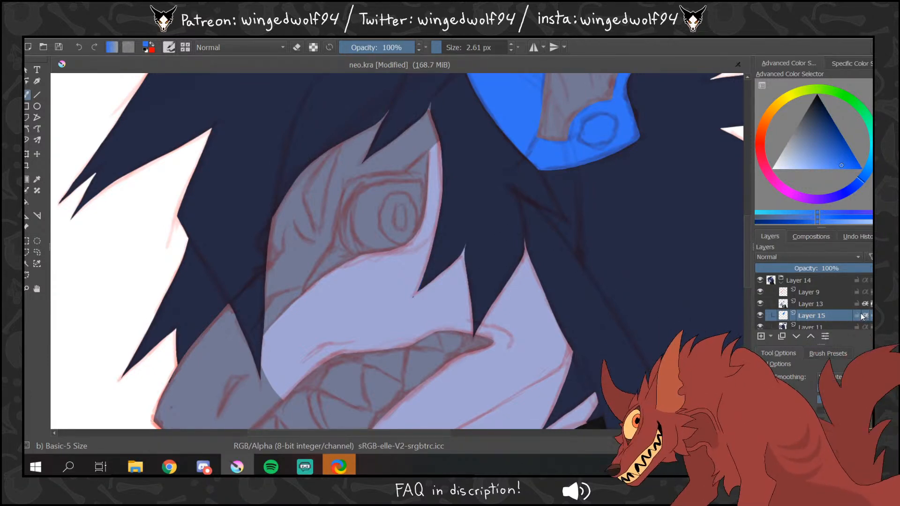
{"action": "left_click", "coordinate": [810, 304]}
{"action": "key", "text": "ctrl+e"}
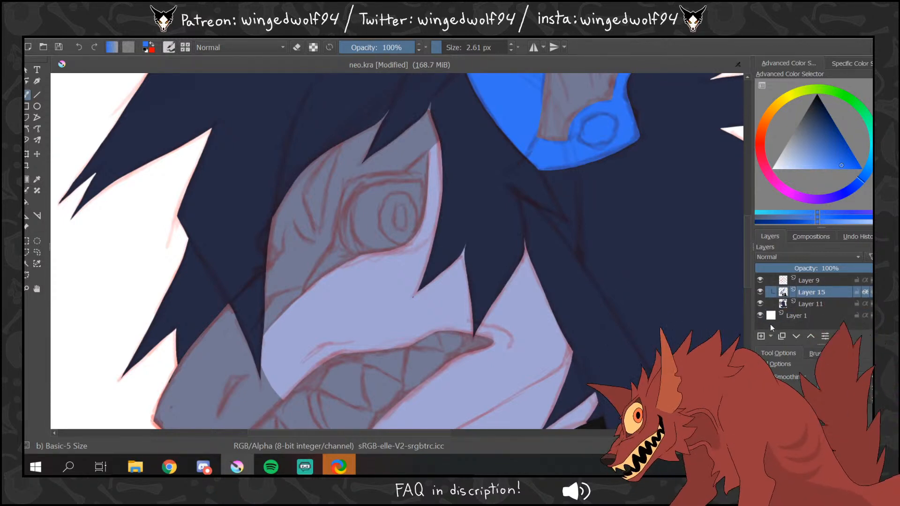
{"action": "left_click", "coordinate": [762, 336]}
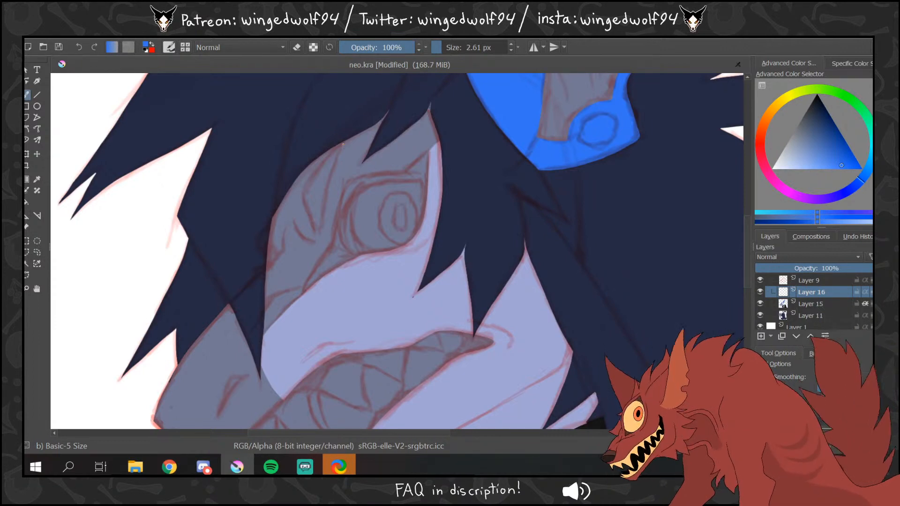
- Outline the curved marking in front of the eye in bright blue and fill it with the same colour
{"action": "mouse_move", "coordinate": [330, 155]}
{"action": "left_mouse_down"}
{"action": "mouse_move", "coordinate": [304, 192]}
{"action": "mouse_move", "coordinate": [319, 235]}
{"action": "left_mouse_up"}
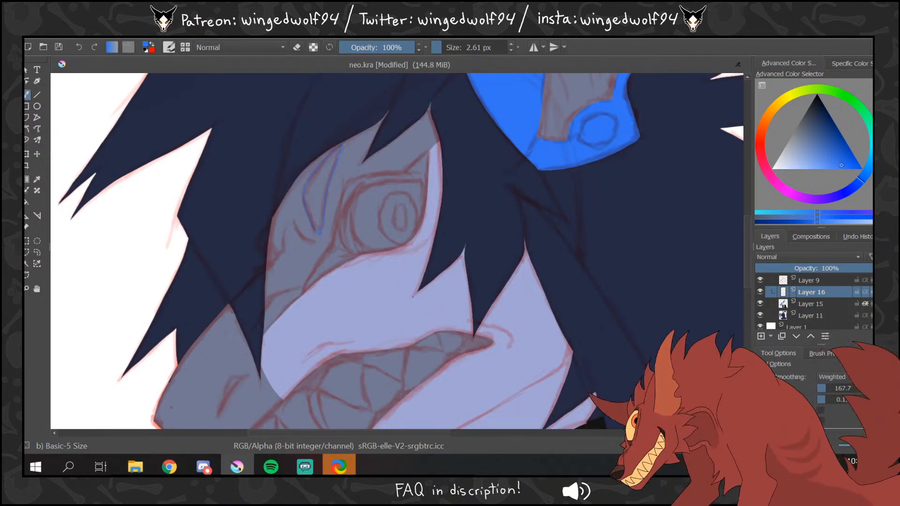
{"action": "left_click", "coordinate": [27, 202]}
{"action": "left_click", "coordinate": [324, 193]}
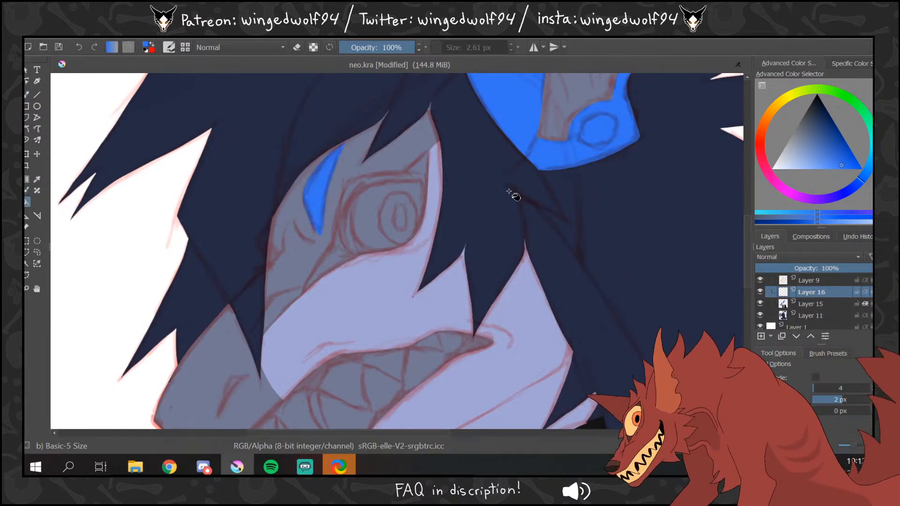
- Outline the marking below the eye and the stripe across the muzzle in bright blue, and fill the muzzle stripe
{"action": "left_click", "coordinate": [27, 95]}
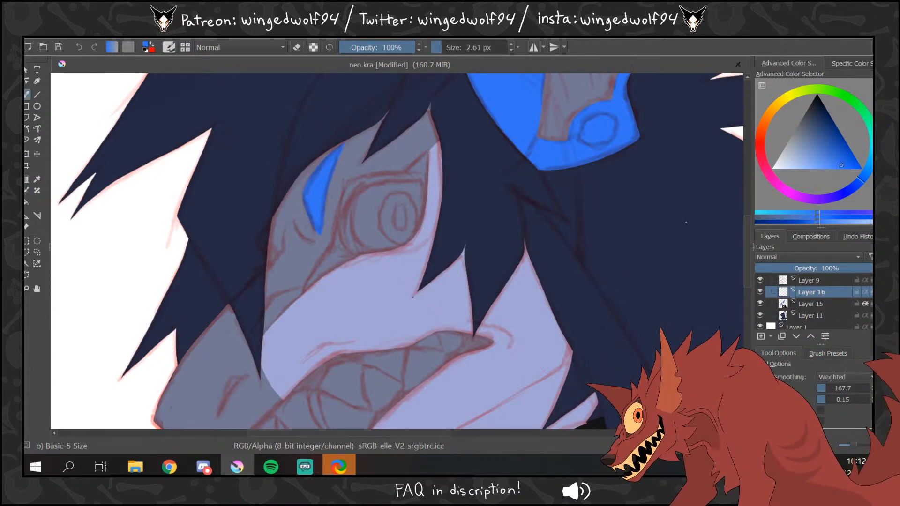
{"action": "scroll", "coordinate": [747, 244], "scroll_direction": "down", "scroll_amount": 3}
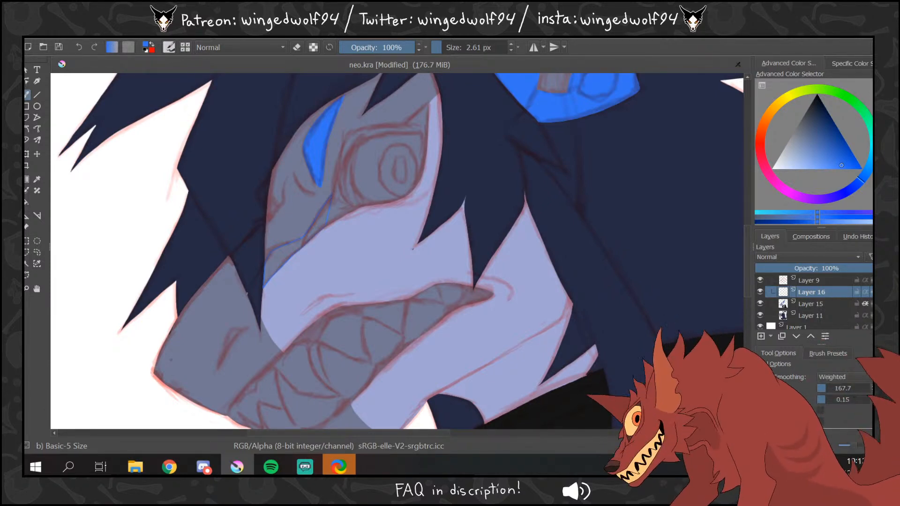
{"action": "left_click_drag", "start_coordinate": [248, 305], "coordinate": [272, 361]}
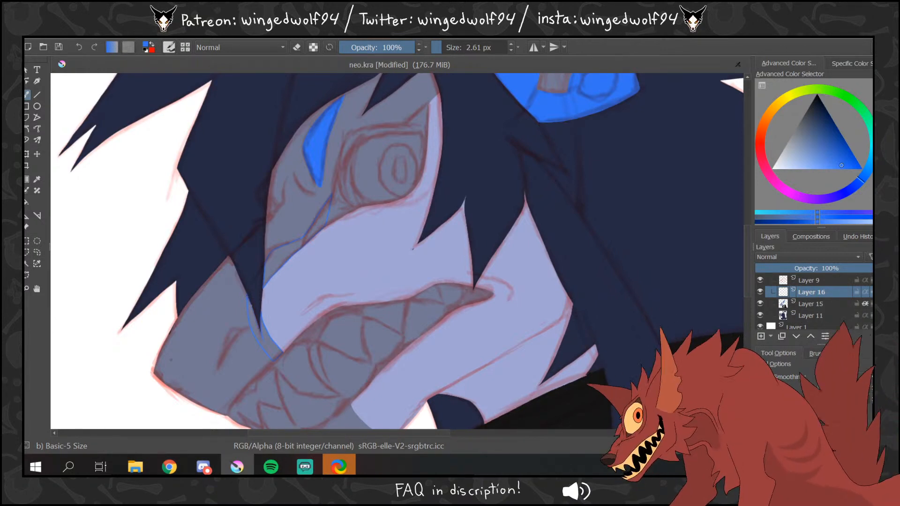
{"action": "left_click", "coordinate": [29, 204]}
{"action": "left_click", "coordinate": [278, 352]}
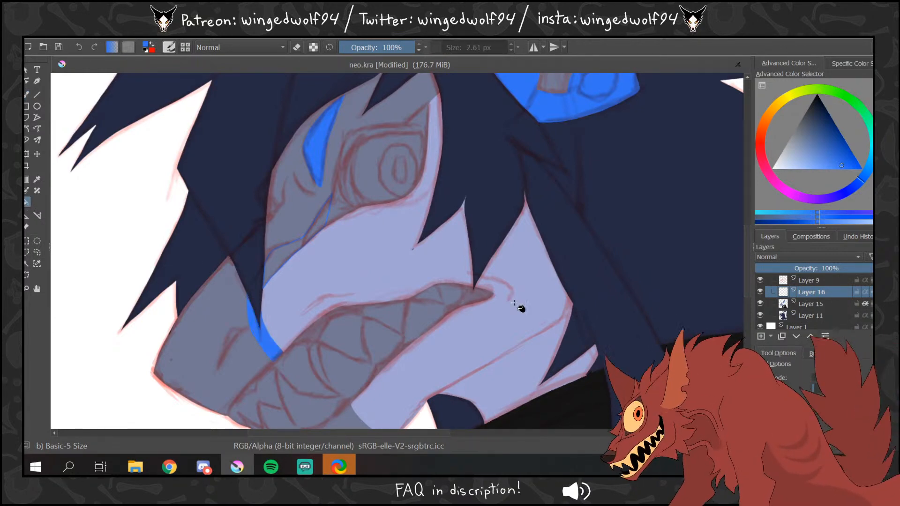
{"action": "key", "text": "b"}
{"action": "key", "text": "e"}
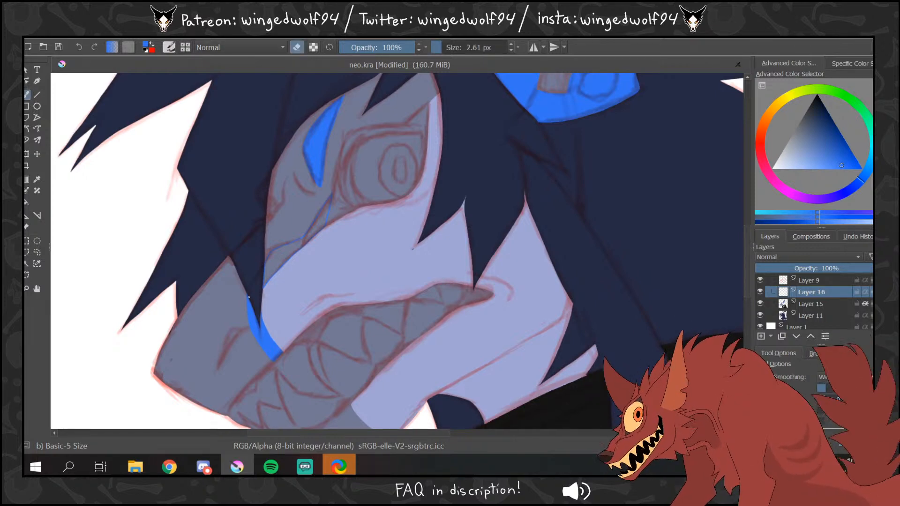
{"action": "left_click", "coordinate": [297, 47]}
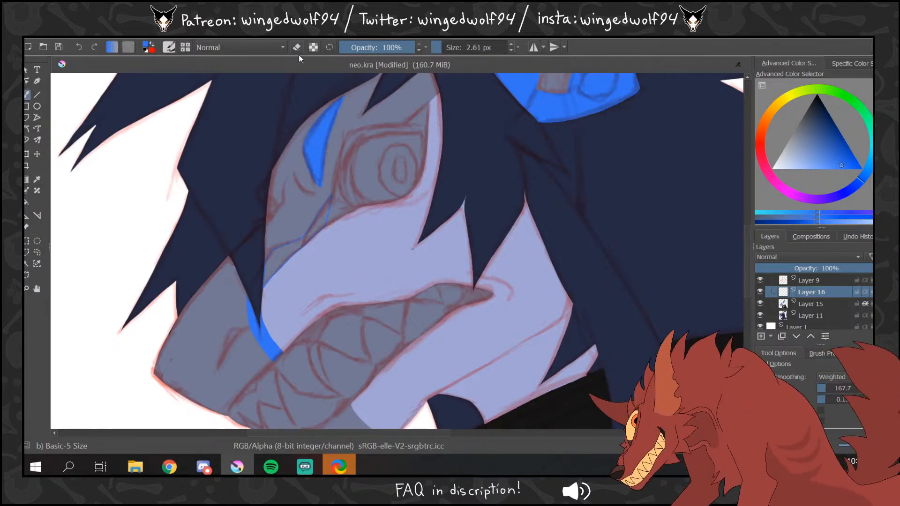
{"action": "mouse_move", "coordinate": [748, 251]}
{"action": "left_mouse_down"}
{"action": "mouse_move", "coordinate": [745, 263]}
{"action": "mouse_move", "coordinate": [743, 244]}
{"action": "left_mouse_up"}
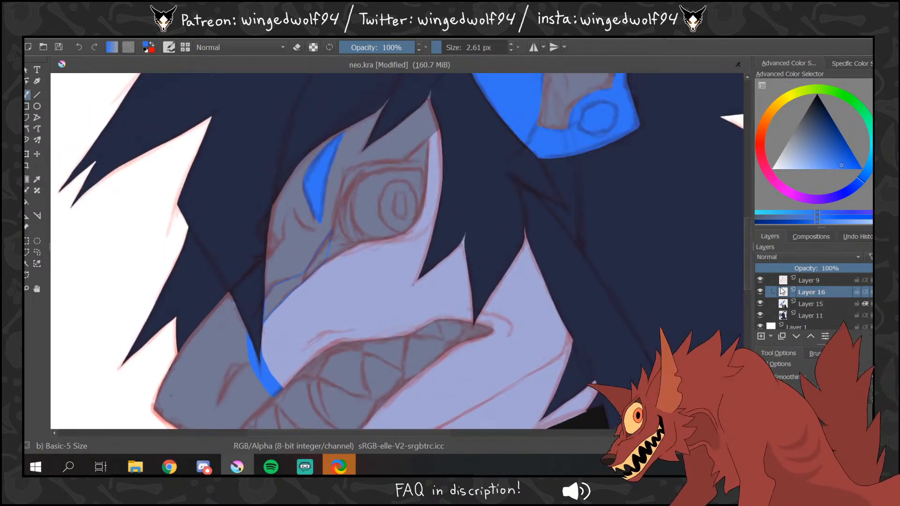
{"action": "scroll", "coordinate": [773, 279], "scroll_direction": "up", "scroll_amount": 1}
{"action": "left_click", "coordinate": [760, 281]}
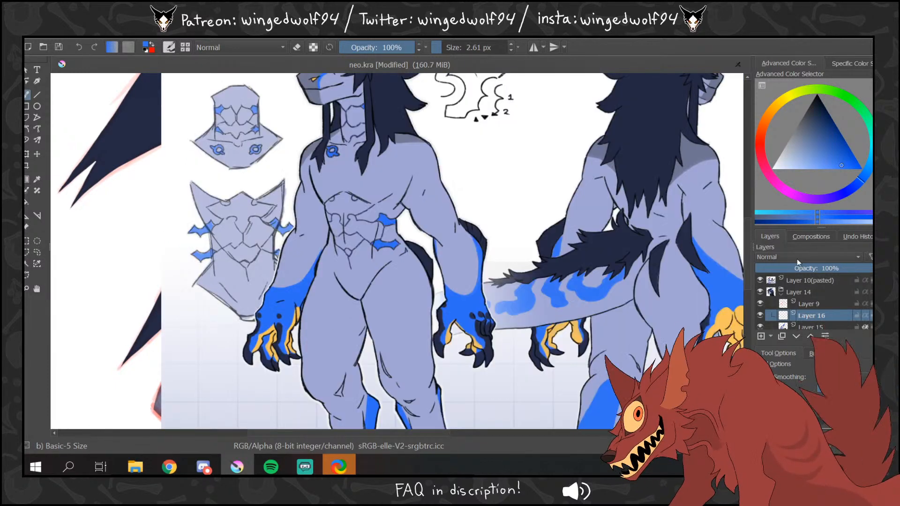
{"action": "left_click", "coordinate": [726, 317], "text": "ctrl"}
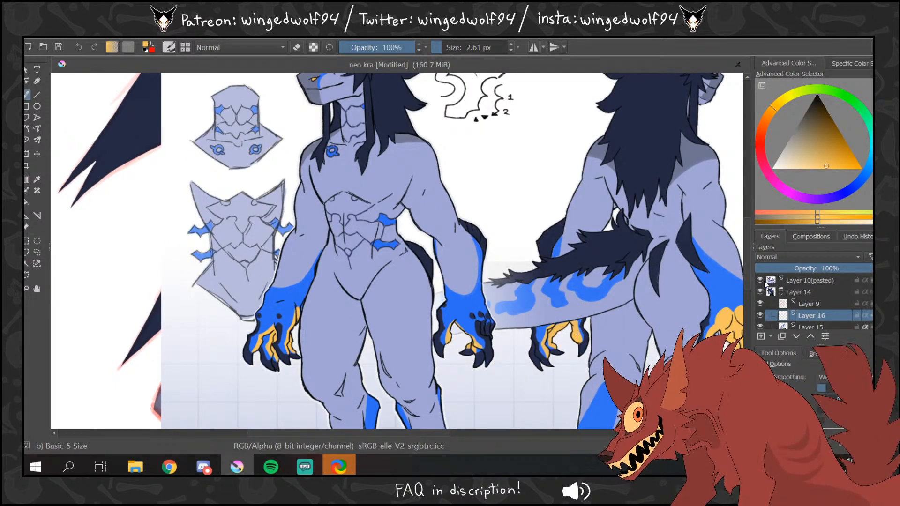
{"action": "left_click", "coordinate": [761, 280]}
{"action": "mouse_move", "coordinate": [745, 250]}
{"action": "left_mouse_down"}
{"action": "mouse_move", "coordinate": [747, 241]}
{"action": "mouse_move", "coordinate": [745, 250]}
{"action": "left_mouse_up"}
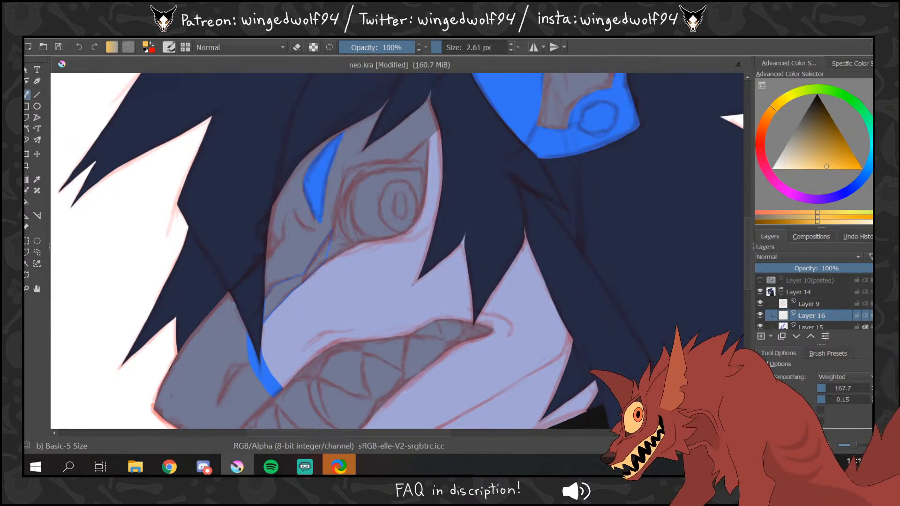
- Sample the bright blue from the marking in front of the eye and fill the outlined marking below the eye
{"action": "left_click", "coordinate": [332, 165], "text": "ctrl"}
{"action": "left_click", "coordinate": [27, 202]}
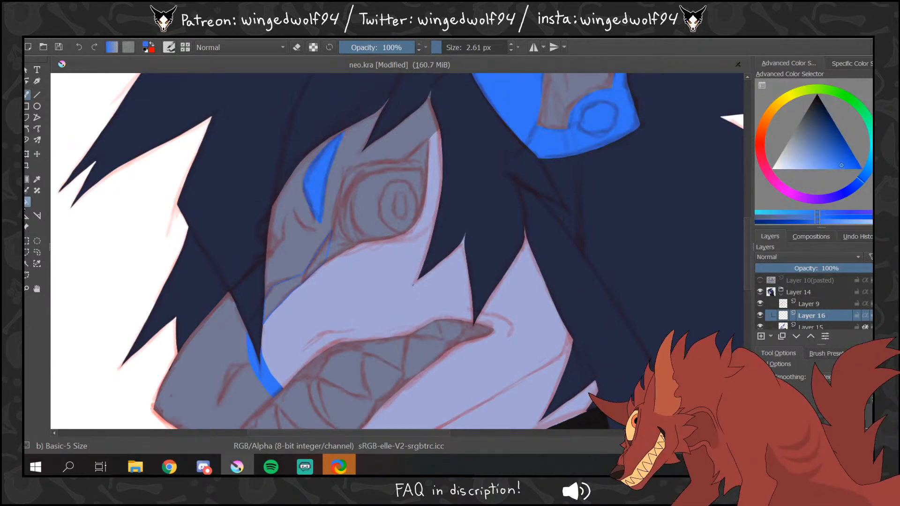
{"action": "left_click", "coordinate": [298, 293]}
- Sample the orange from the hand on the reference sheet, and outline and fill the marking along the eye's lower and rear edge
{"action": "key", "text": "b"}
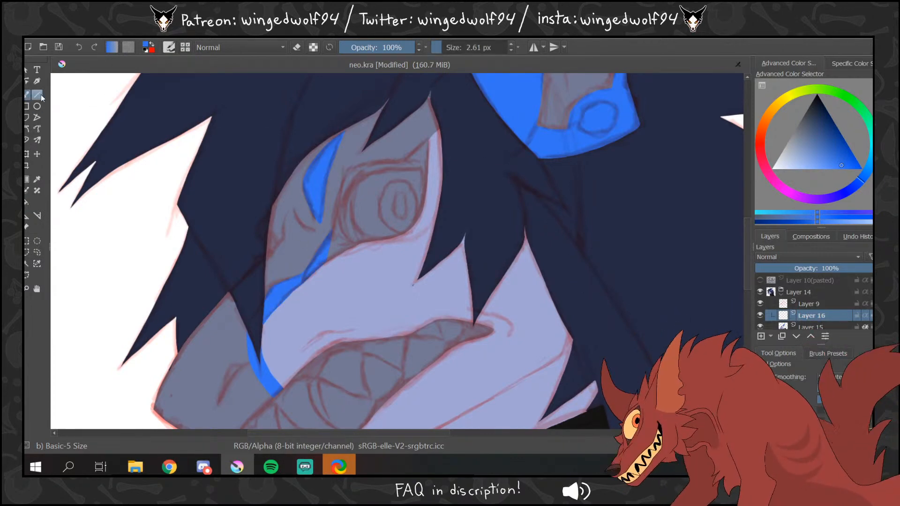
{"action": "left_click", "coordinate": [760, 280]}
{"action": "left_click", "coordinate": [718, 321], "text": "ctrl"}
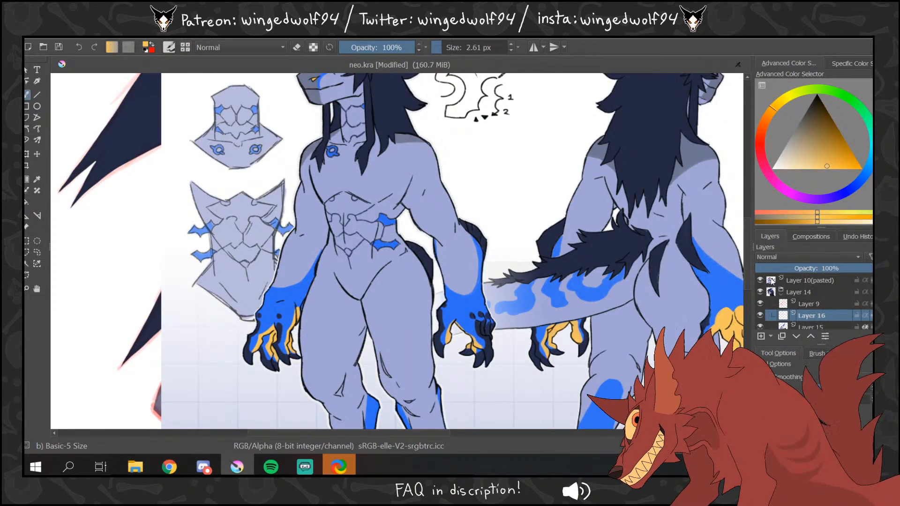
{"action": "left_click", "coordinate": [760, 280]}
{"action": "left_click_drag", "start_coordinate": [748, 277], "coordinate": [748, 262]}
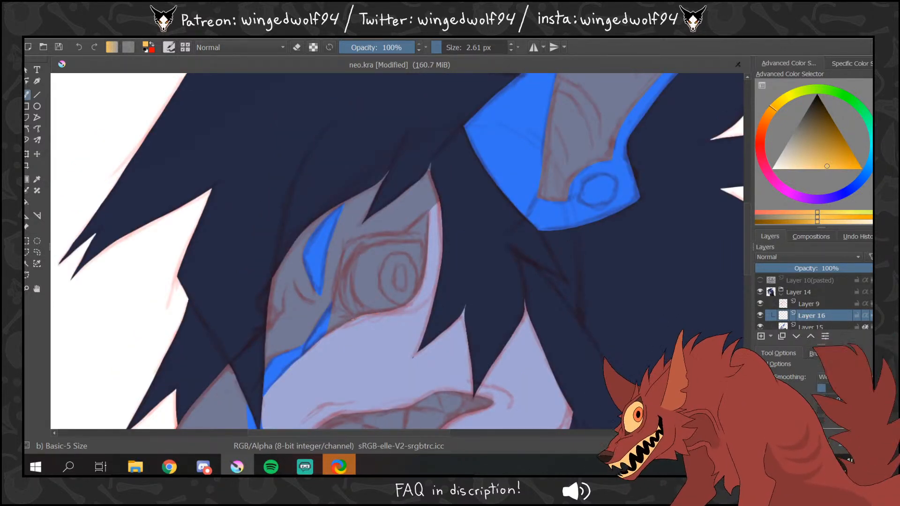
{"action": "left_click_drag", "start_coordinate": [355, 319], "coordinate": [392, 315]}
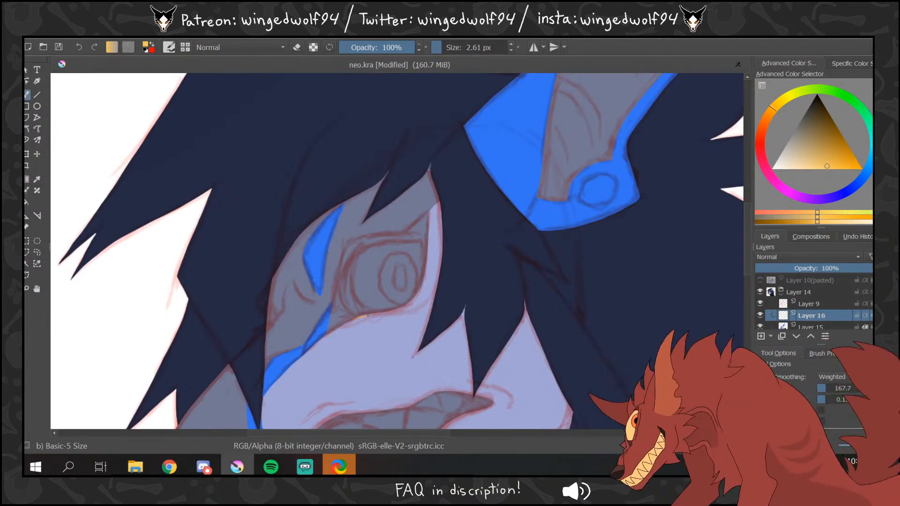
{"action": "left_click_drag", "start_coordinate": [392, 314], "coordinate": [433, 299]}
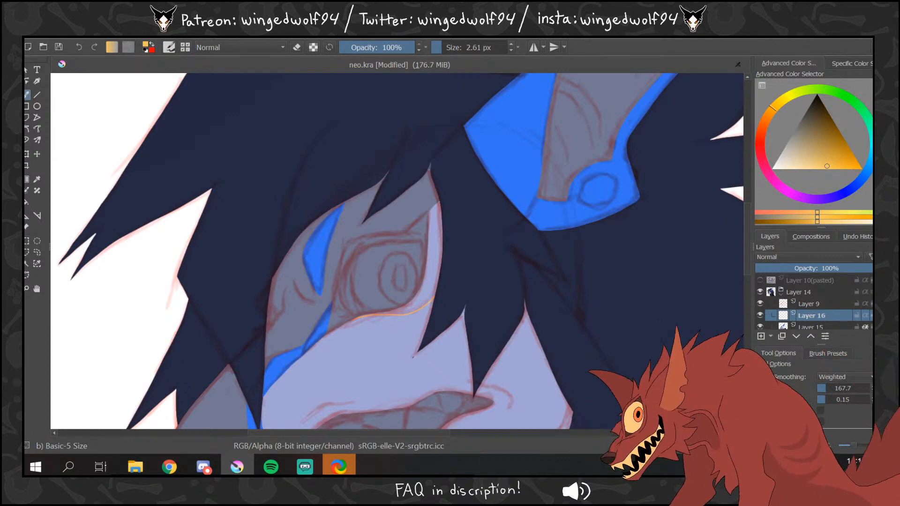
{"action": "mouse_move", "coordinate": [431, 210]}
{"action": "left_mouse_down"}
{"action": "mouse_move", "coordinate": [438, 203]}
{"action": "mouse_move", "coordinate": [424, 284]}
{"action": "mouse_move", "coordinate": [408, 302]}
{"action": "mouse_move", "coordinate": [349, 319]}
{"action": "left_mouse_up"}
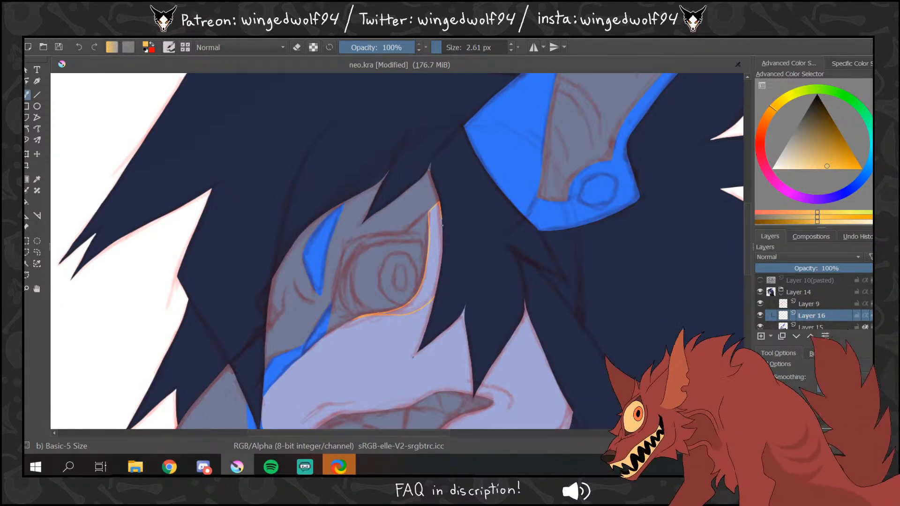
{"action": "left_click_drag", "start_coordinate": [439, 205], "coordinate": [443, 246]}
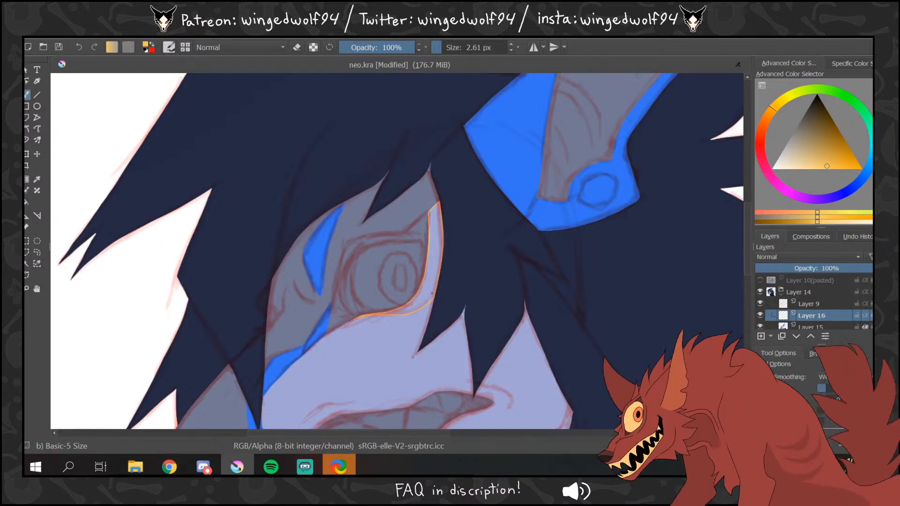
{"action": "key", "text": "f"}
{"action": "left_click", "coordinate": [431, 272]}
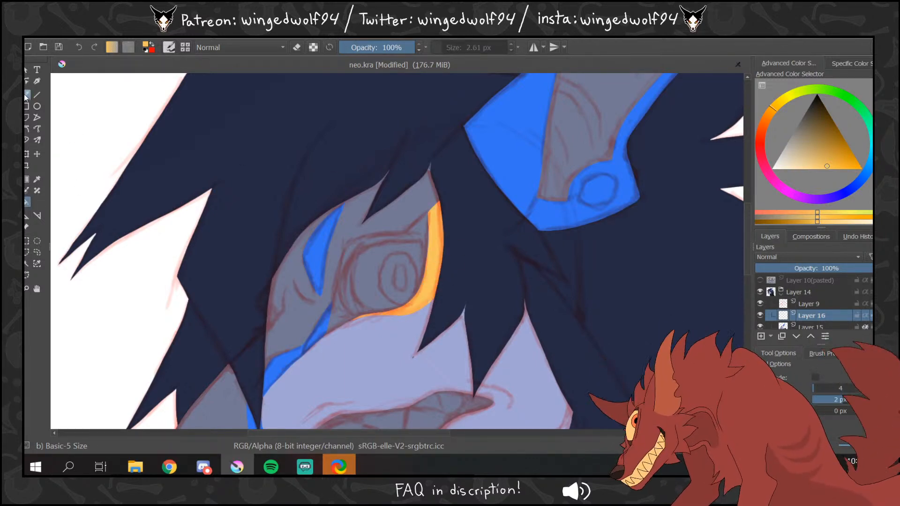
- Outline the upper gum in orange along the lip edge and the scalloped tooth bases, and fill it with orange
{"action": "key", "text": "b"}
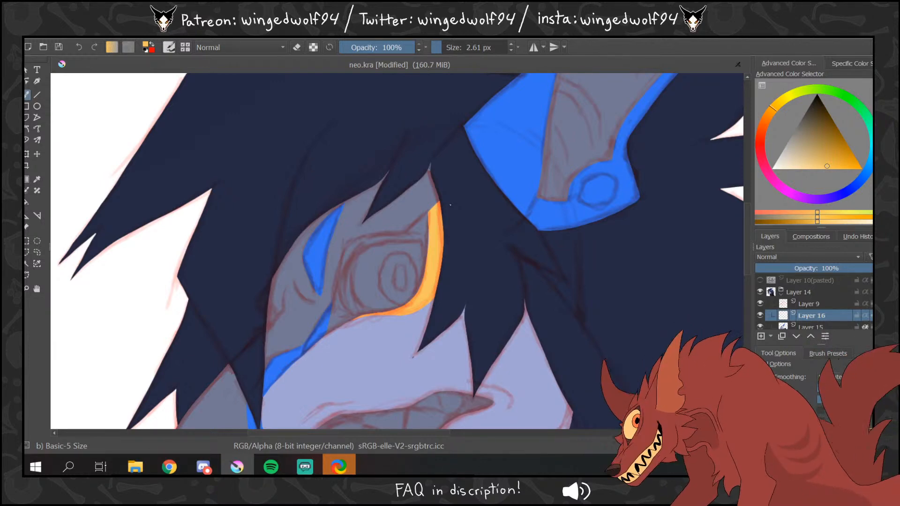
{"action": "scroll", "coordinate": [750, 245], "scroll_direction": "down", "scroll_amount": 5}
{"action": "scroll", "coordinate": [747, 240], "scroll_direction": "up", "scroll_amount": 1}
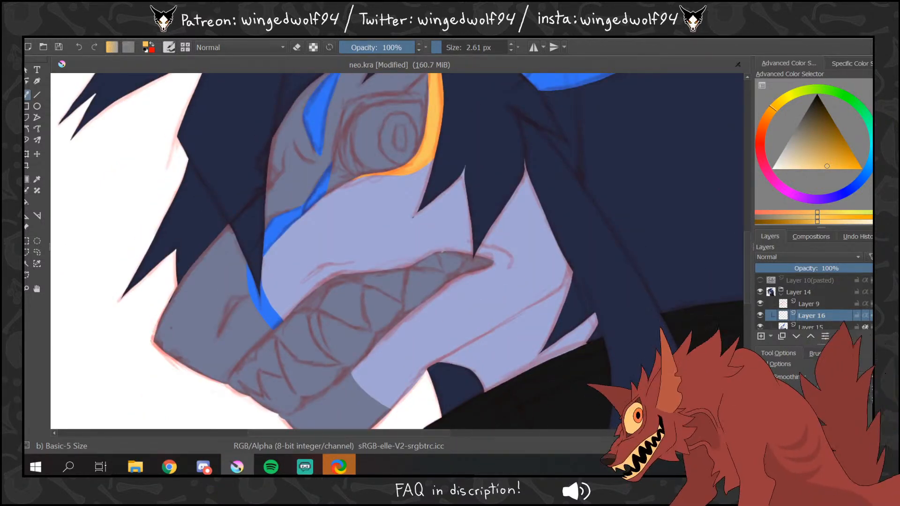
{"action": "mouse_move", "coordinate": [447, 252]}
{"action": "left_mouse_down"}
{"action": "mouse_move", "coordinate": [417, 264]}
{"action": "mouse_move", "coordinate": [449, 251]}
{"action": "mouse_move", "coordinate": [396, 269]}
{"action": "left_mouse_up"}
{"action": "key", "text": "ctrl+z"}
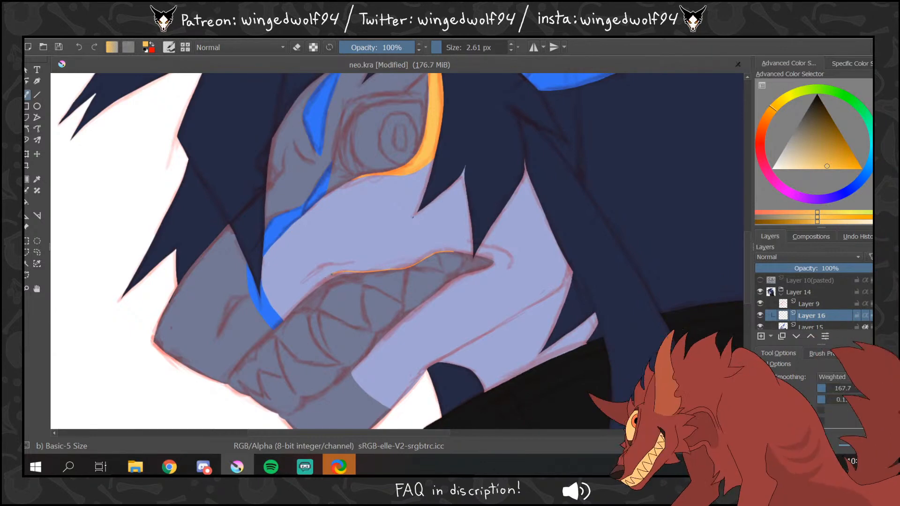
{"action": "left_click_drag", "start_coordinate": [333, 273], "coordinate": [304, 297]}
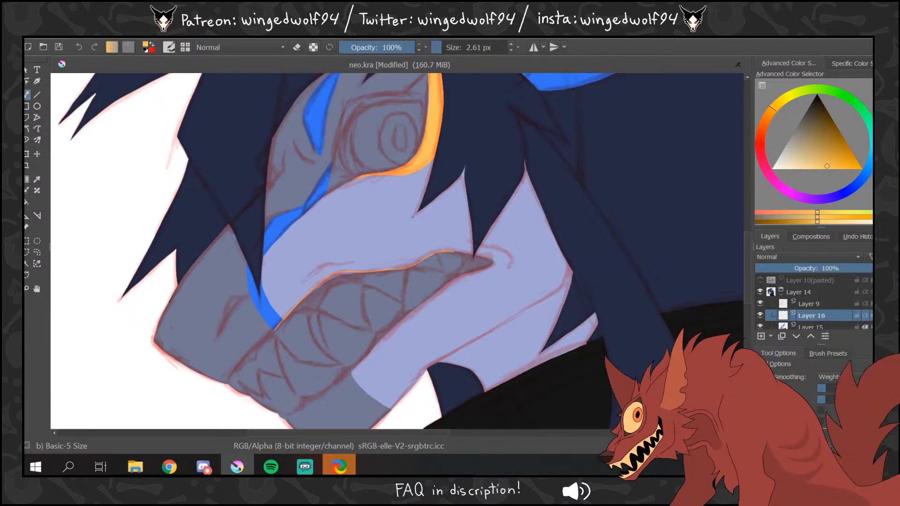
{"action": "mouse_move", "coordinate": [279, 326]}
{"action": "left_mouse_down"}
{"action": "mouse_move", "coordinate": [230, 379]}
{"action": "mouse_move", "coordinate": [277, 338]}
{"action": "left_mouse_up"}
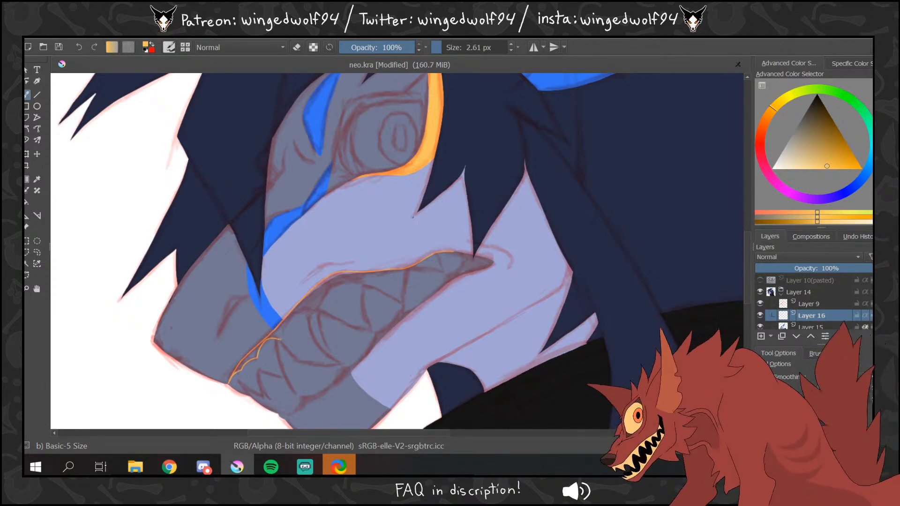
{"action": "mouse_move", "coordinate": [282, 338]}
{"action": "left_mouse_down"}
{"action": "mouse_move", "coordinate": [289, 321]}
{"action": "mouse_move", "coordinate": [319, 310]}
{"action": "mouse_move", "coordinate": [334, 286]}
{"action": "left_mouse_up"}
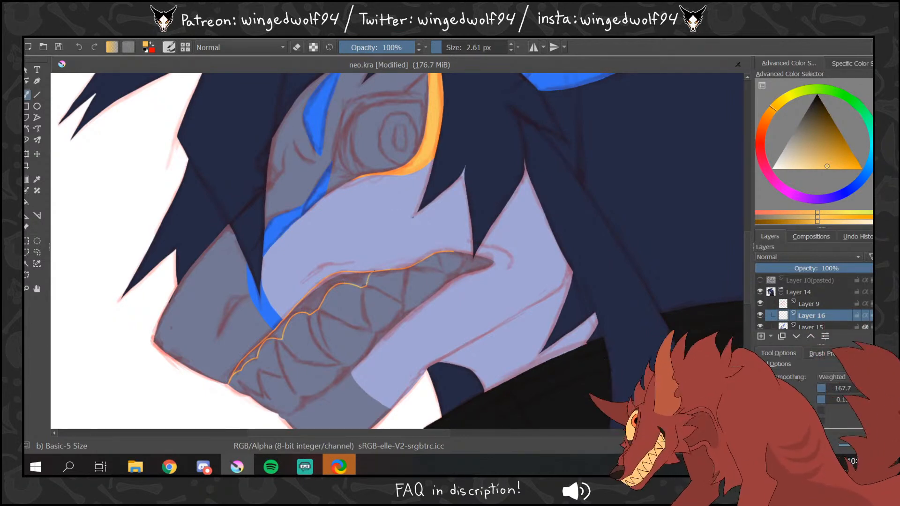
{"action": "left_click", "coordinate": [26, 202]}
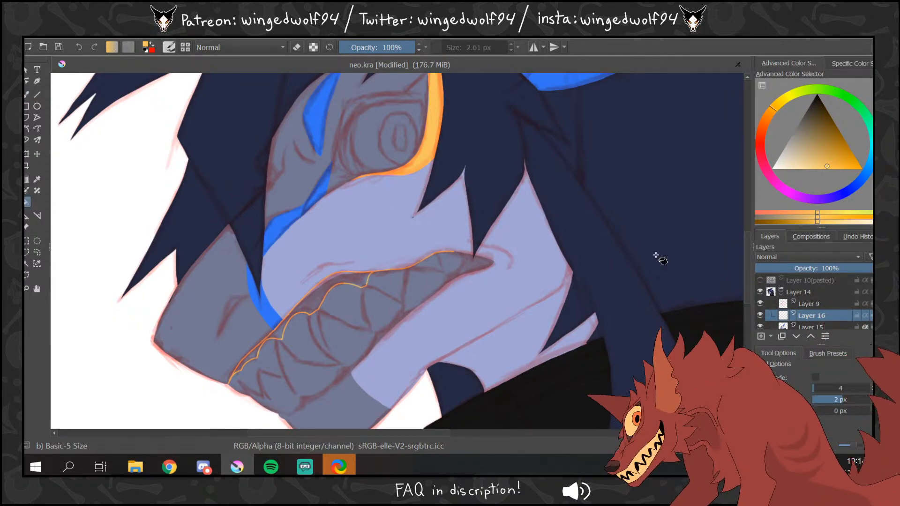
{"action": "left_click", "coordinate": [341, 338]}
{"action": "key", "text": "ctrl+shift+a"}
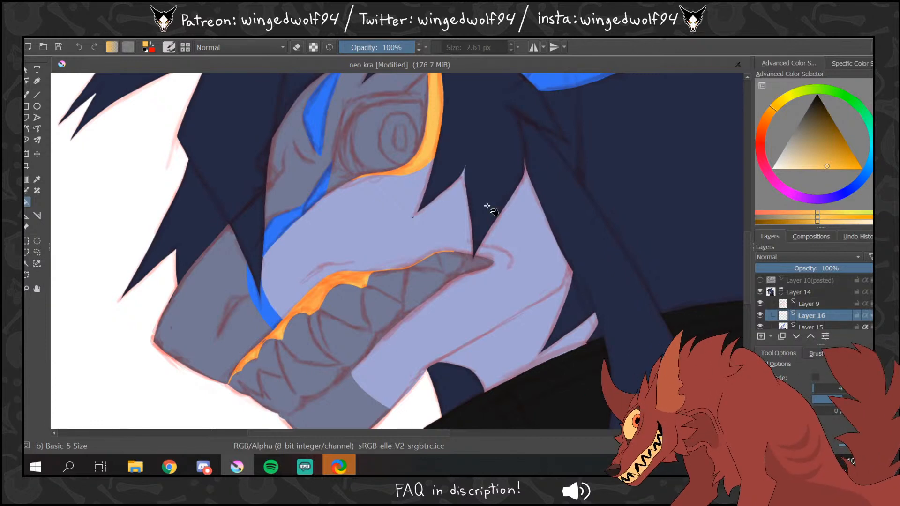
- Outline the mouth corner and the scalloped lower gum in orange, and fill them with the same orange
{"action": "left_click", "coordinate": [27, 95]}
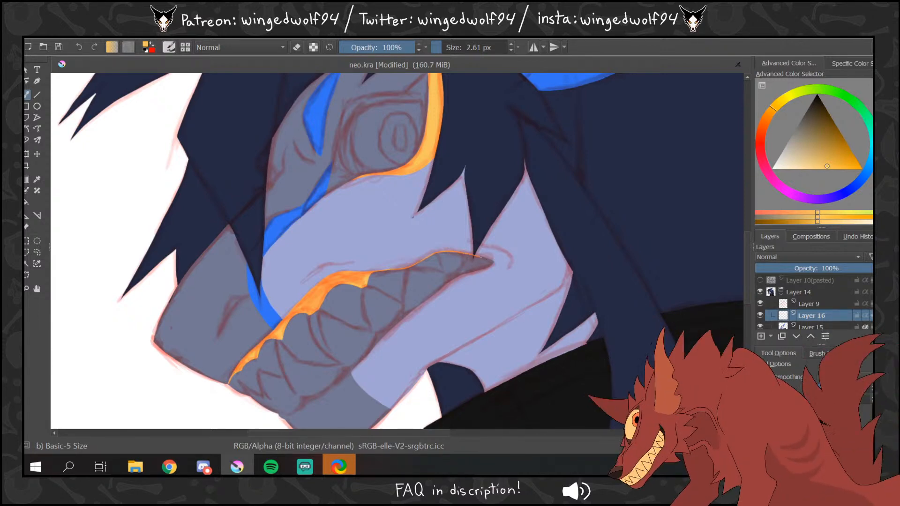
{"action": "left_click_drag", "start_coordinate": [492, 261], "coordinate": [447, 251]}
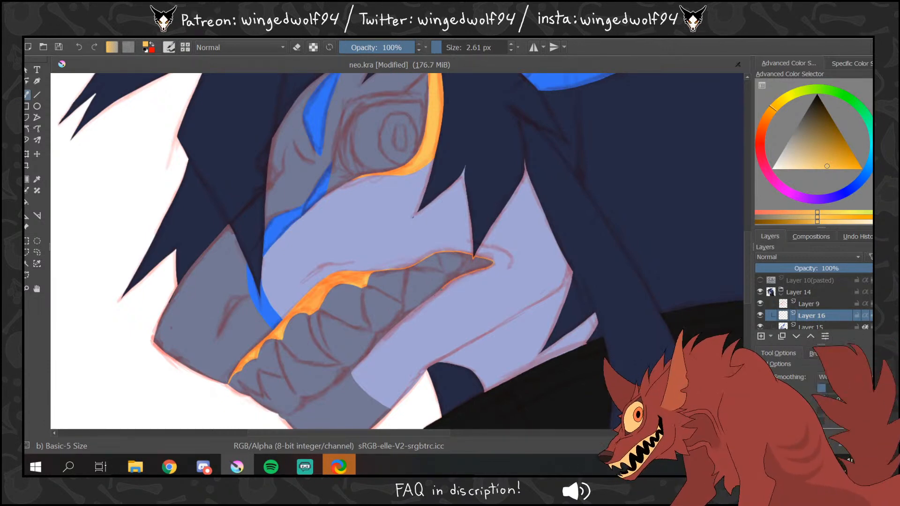
{"action": "left_click_drag", "start_coordinate": [492, 263], "coordinate": [455, 250]}
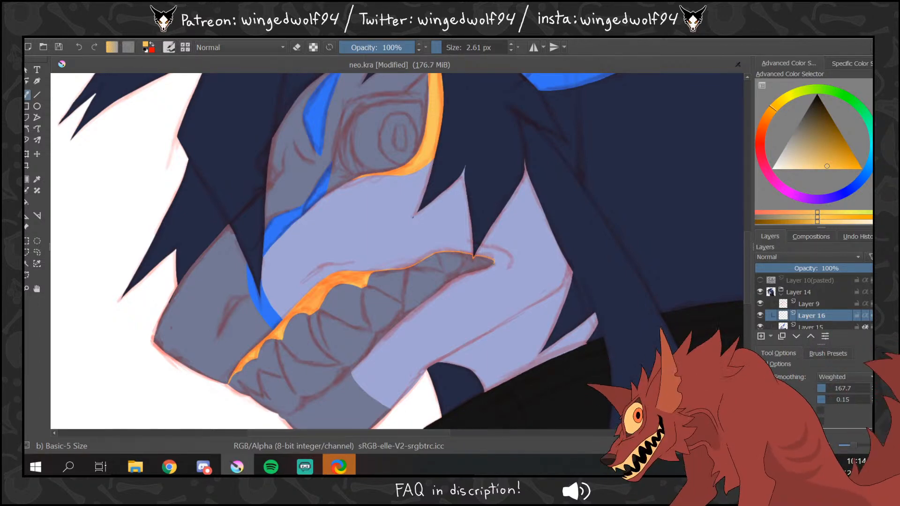
{"action": "left_click_drag", "start_coordinate": [375, 348], "coordinate": [323, 396]}
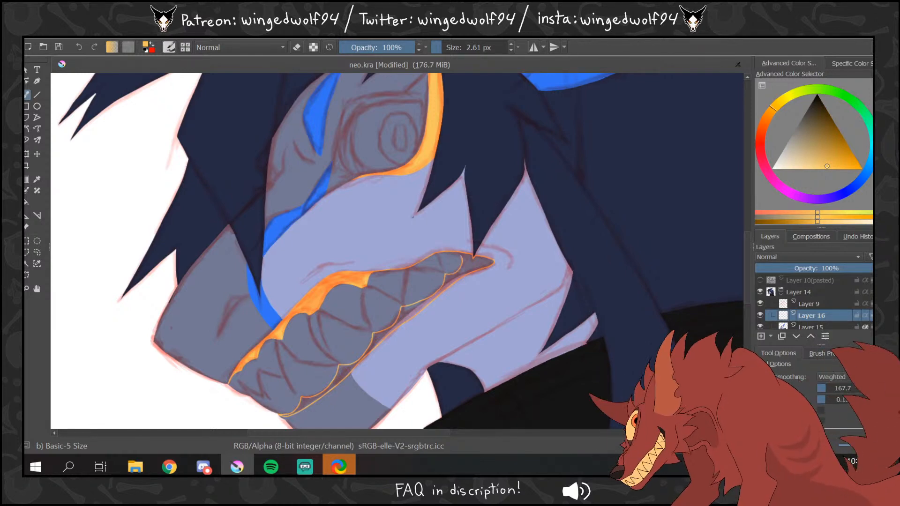
{"action": "key", "text": "f"}
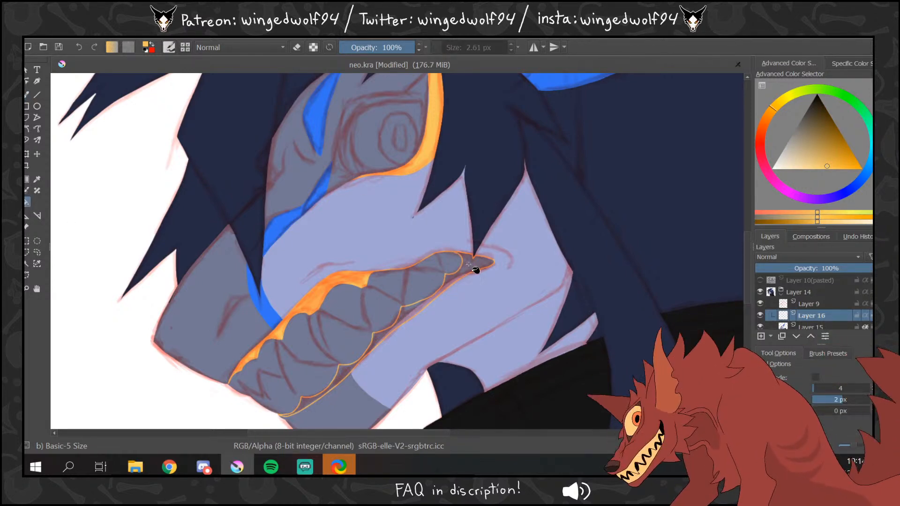
{"action": "left_click", "coordinate": [475, 267]}
{"action": "left_click", "coordinate": [307, 407]}
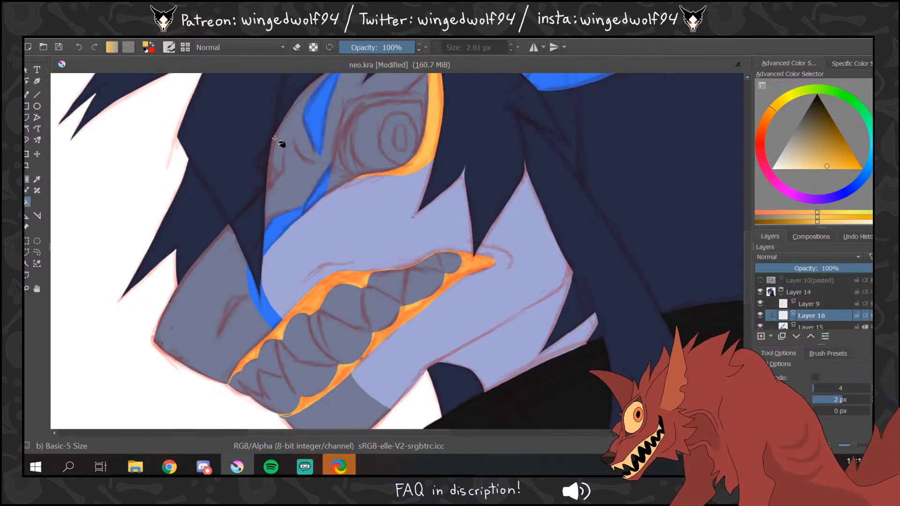
- Outline the iris of the eye in orange and fill it with the same orange
{"action": "key", "text": "b"}
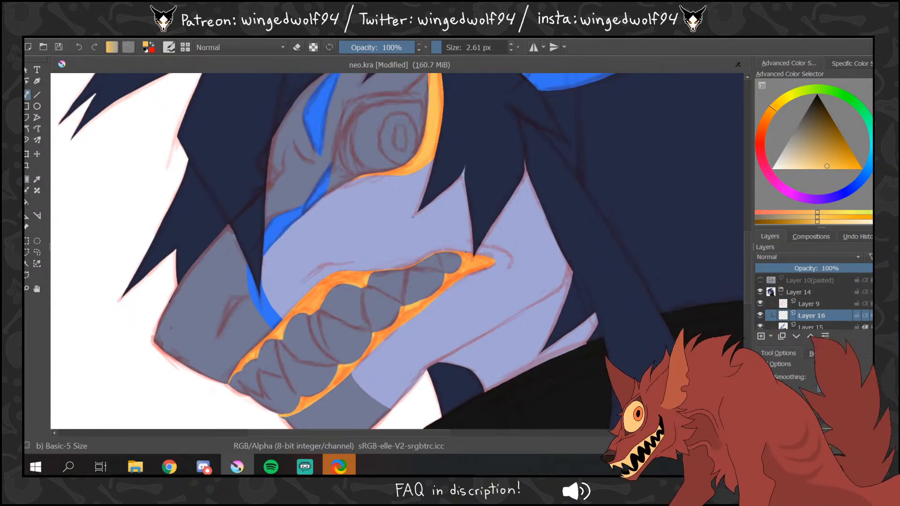
{"action": "scroll", "coordinate": [744, 238], "scroll_direction": "up", "scroll_amount": 5}
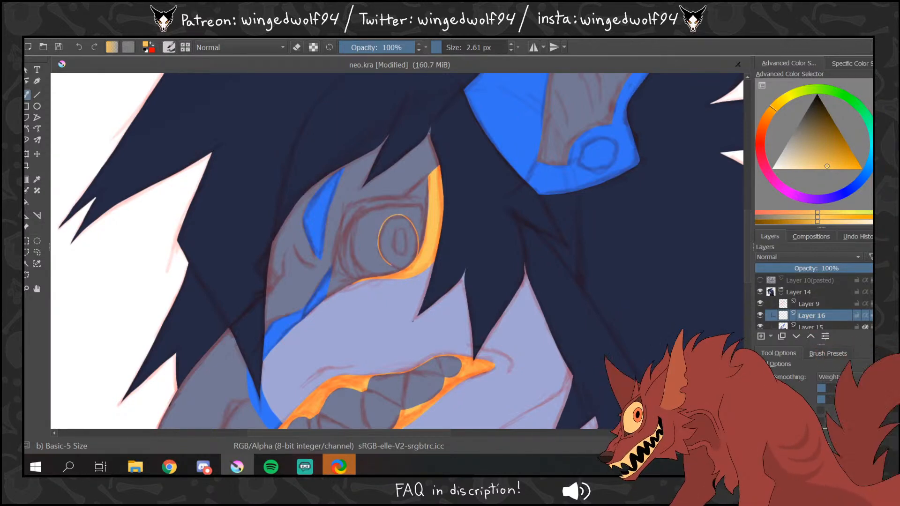
{"action": "left_click", "coordinate": [27, 202]}
{"action": "left_click", "coordinate": [394, 235]}
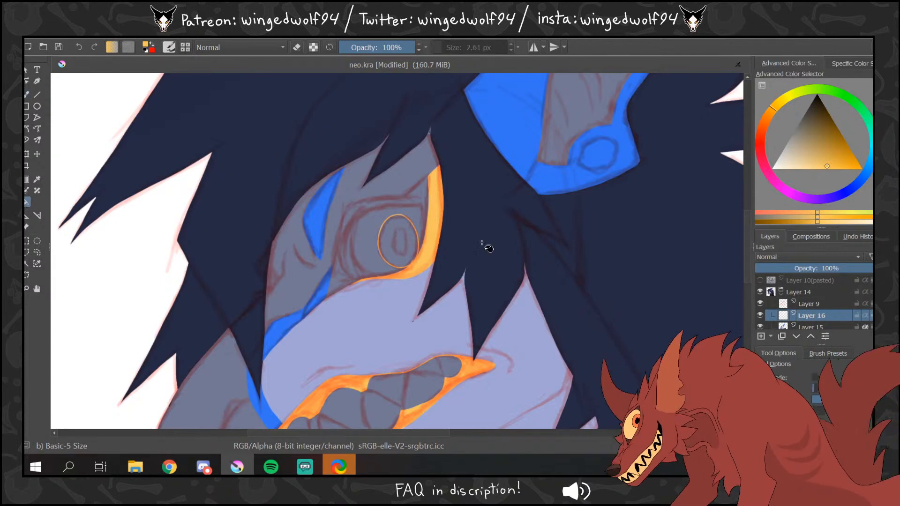
- Outline the curved nostril on the snout in orange and fill it with the same colour
{"action": "left_click", "coordinate": [27, 289]}
{"action": "left_click", "coordinate": [406, 278], "text": "ctrl"}
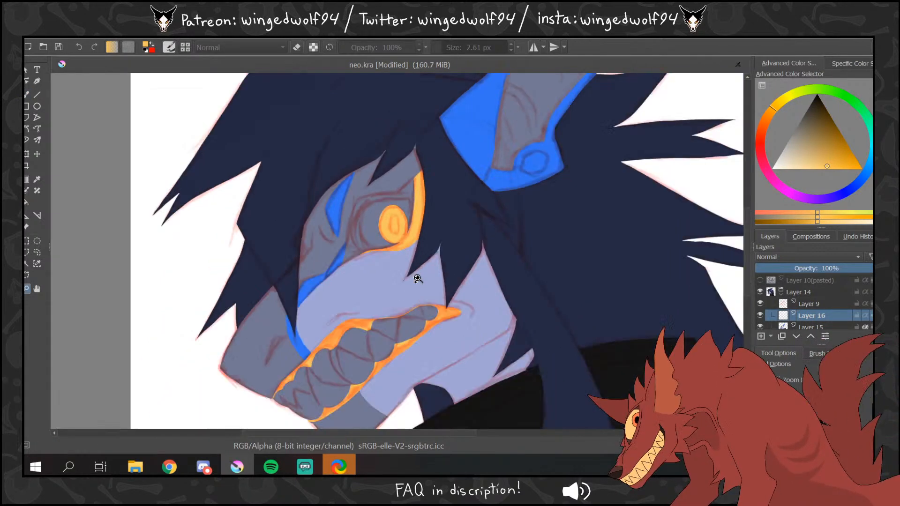
{"action": "left_click", "coordinate": [410, 277], "text": "ctrl"}
{"action": "left_click", "coordinate": [413, 277], "text": "ctrl"}
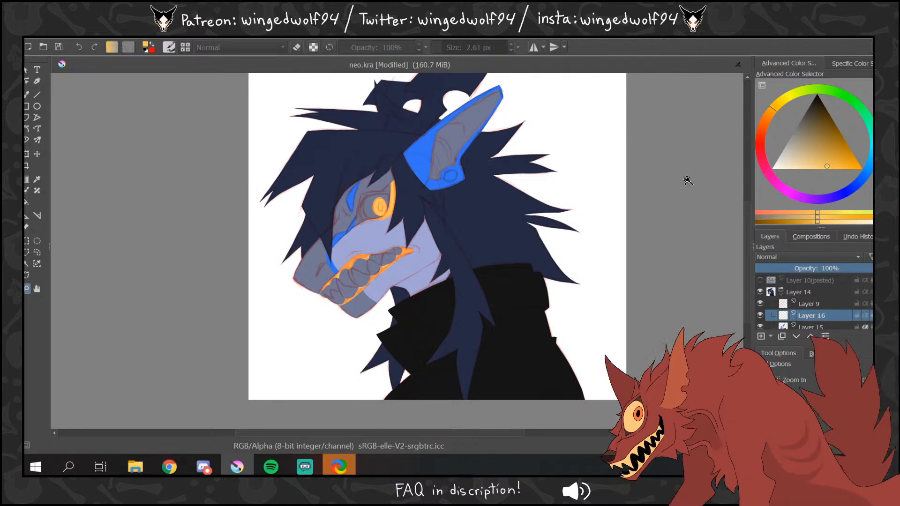
{"action": "left_click_drag", "start_coordinate": [300, 217], "coordinate": [447, 315]}
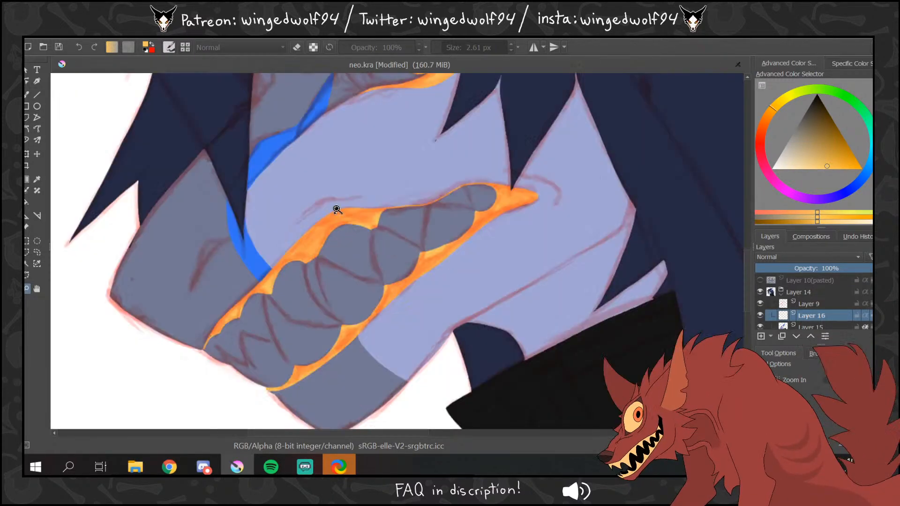
{"action": "left_click", "coordinate": [27, 94]}
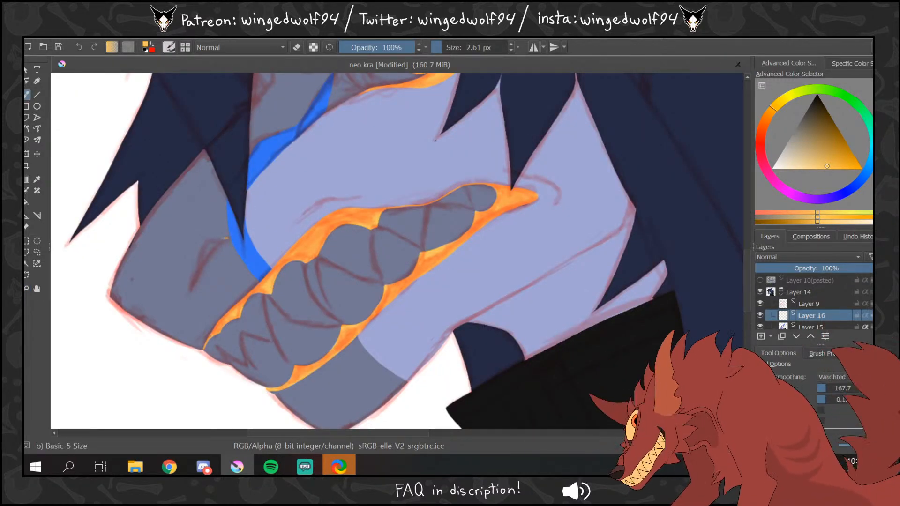
{"action": "mouse_move", "coordinate": [228, 238]}
{"action": "left_mouse_down"}
{"action": "mouse_move", "coordinate": [206, 240]}
{"action": "mouse_move", "coordinate": [191, 289]}
{"action": "mouse_move", "coordinate": [228, 239]}
{"action": "left_mouse_up"}
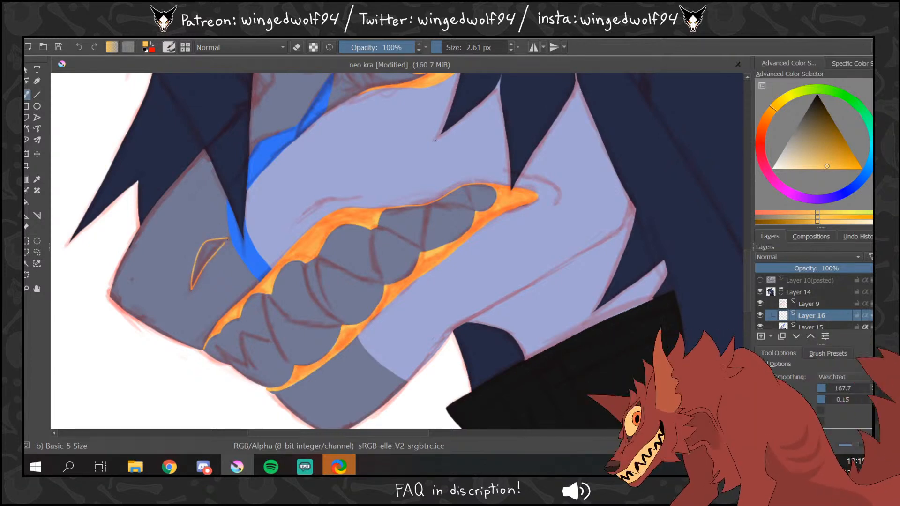
{"action": "left_click", "coordinate": [27, 202]}
{"action": "left_click", "coordinate": [209, 257]}
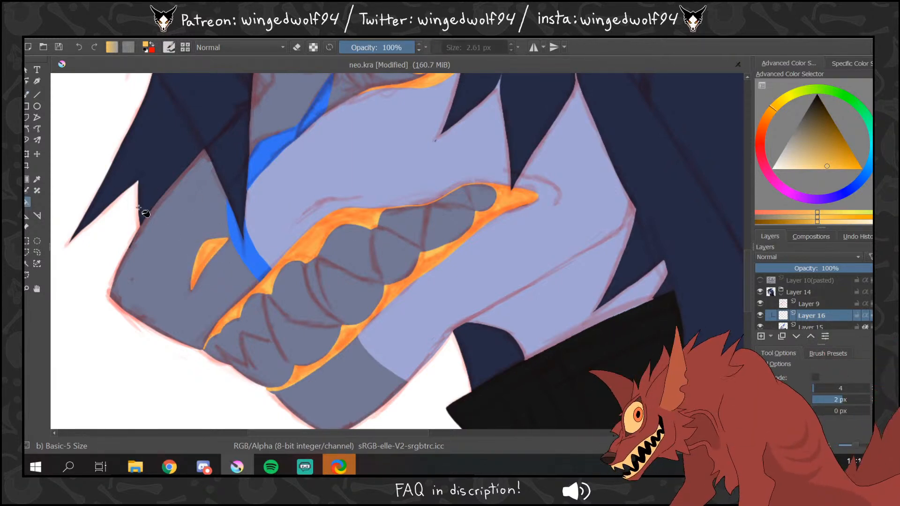
- Switch the painting colour to white and add a new layer directly above Layer 15
{"action": "left_click", "coordinate": [27, 288]}
{"action": "left_click", "coordinate": [441, 203], "text": "ctrl"}
{"action": "left_click", "coordinate": [456, 202], "text": "ctrl"}
{"action": "left_click", "coordinate": [457, 203], "text": "ctrl"}
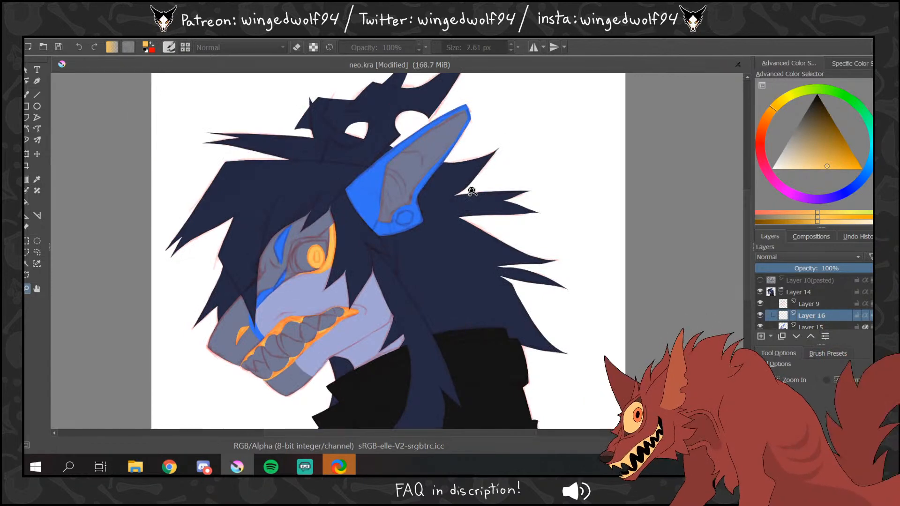
{"action": "mouse_move", "coordinate": [812, 314]}
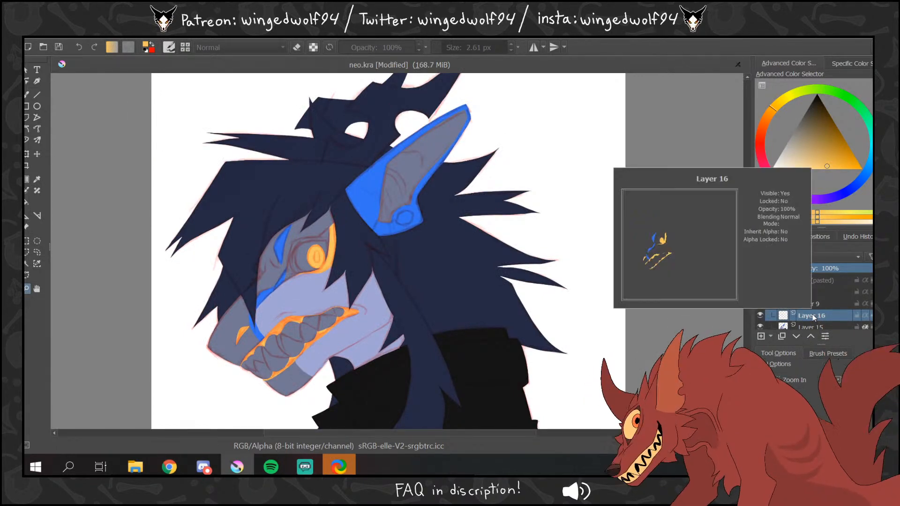
{"action": "left_click", "coordinate": [815, 95]}
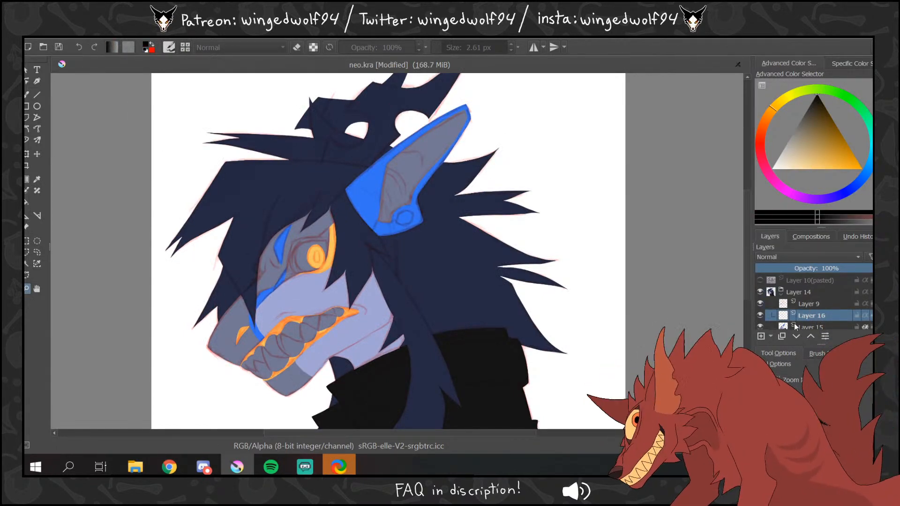
{"action": "scroll", "coordinate": [865, 324], "scroll_direction": "down", "scroll_amount": 1}
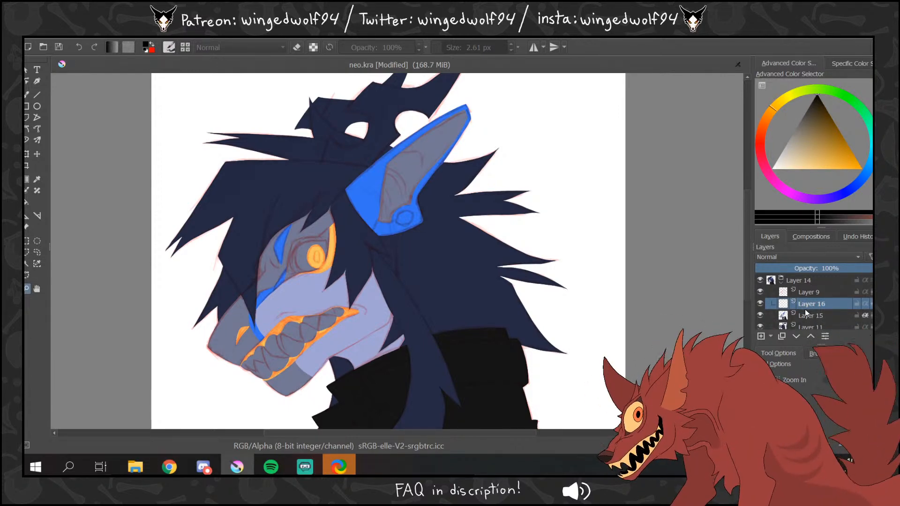
{"action": "key", "text": "x"}
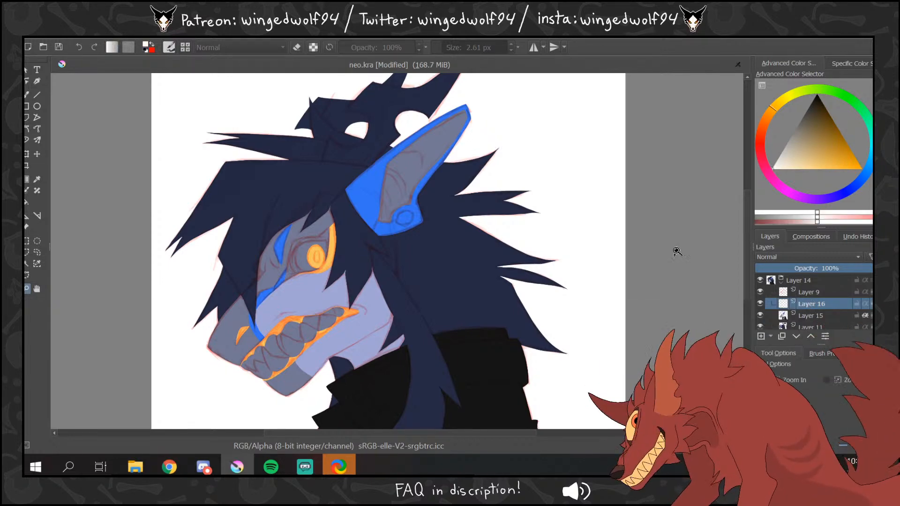
{"action": "left_click", "coordinate": [801, 317]}
{"action": "key", "text": "Insert"}
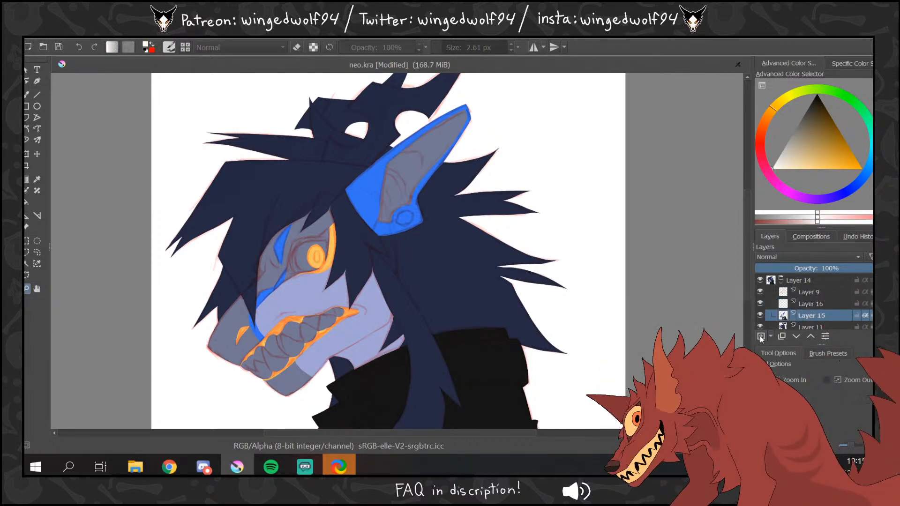
- Close the open edges of the teeth in white, fill the whole tooth area white, and merge the layer into Layer 15
{"action": "mouse_move", "coordinate": [197, 297]}
{"action": "left_mouse_down"}
{"action": "mouse_move", "coordinate": [382, 381]}
{"action": "mouse_move", "coordinate": [421, 368]}
{"action": "left_mouse_up"}
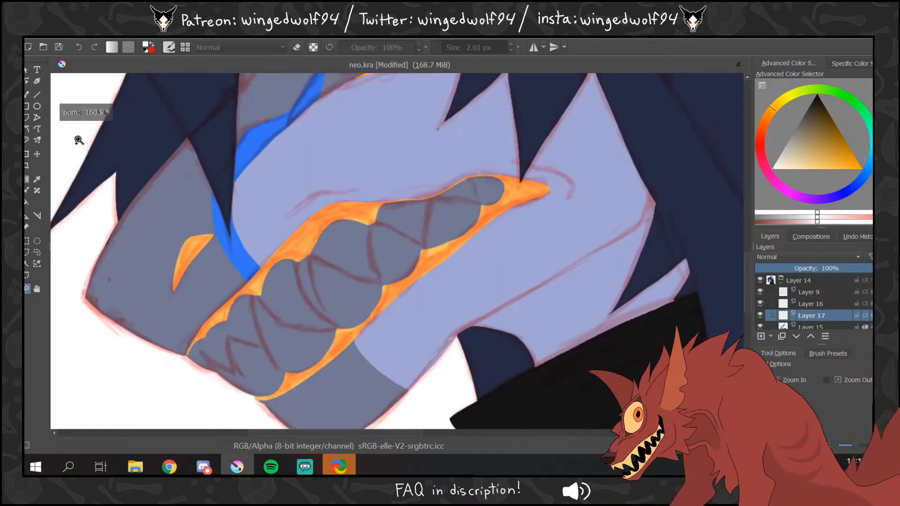
{"action": "left_click", "coordinate": [28, 95]}
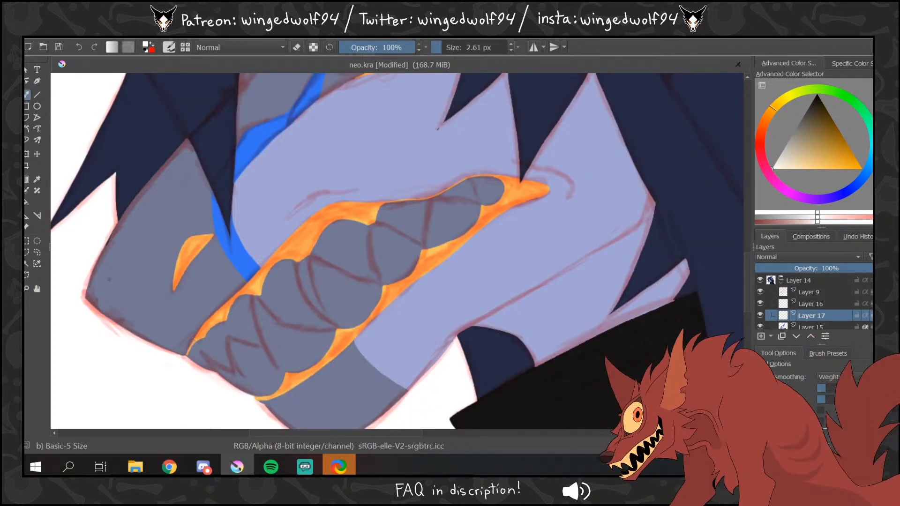
{"action": "left_click_drag", "start_coordinate": [443, 238], "coordinate": [457, 239]}
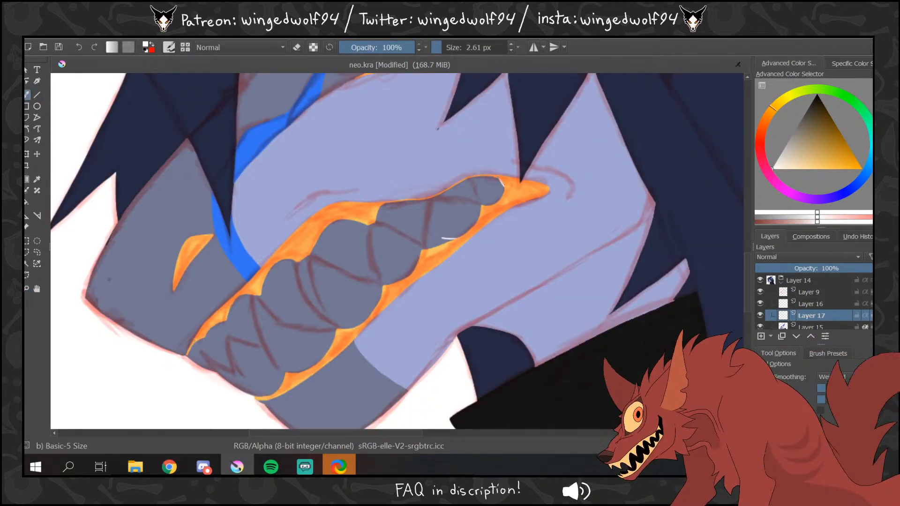
{"action": "left_click_drag", "start_coordinate": [504, 186], "coordinate": [487, 176]}
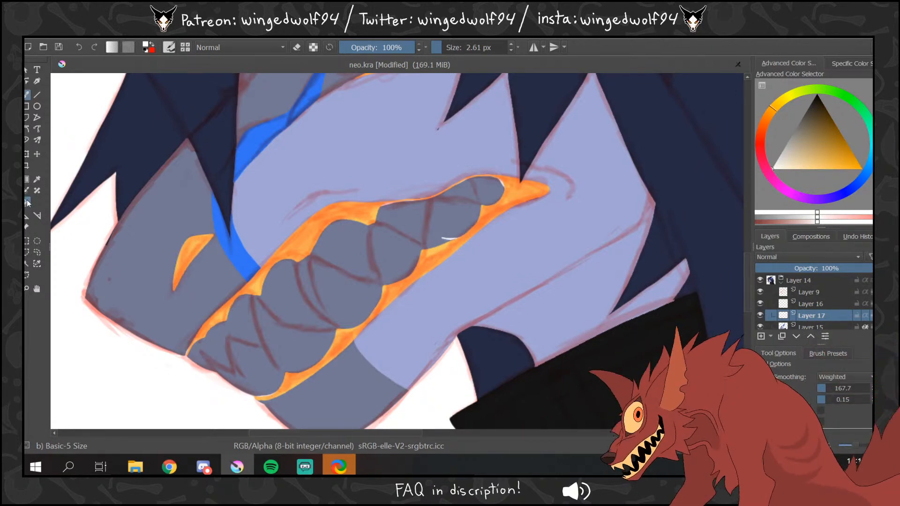
{"action": "key", "text": "f"}
{"action": "left_click", "coordinate": [322, 315]}
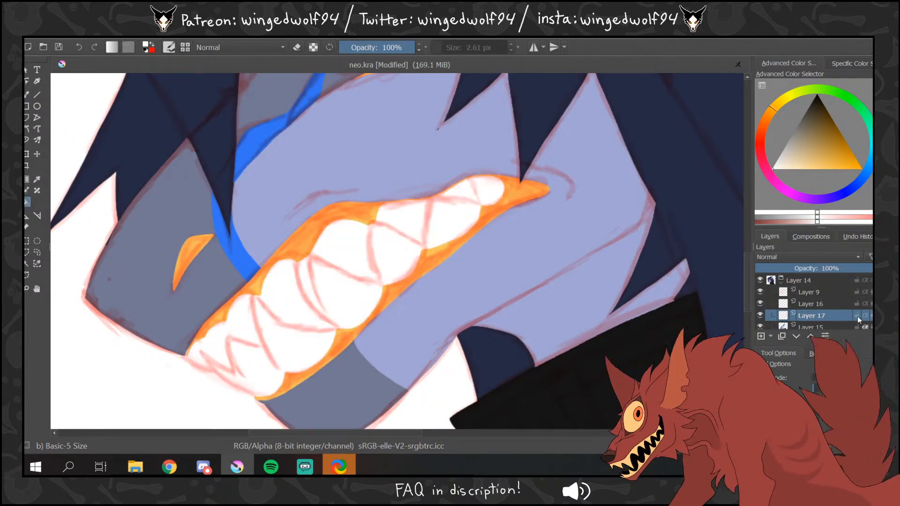
{"action": "left_click", "coordinate": [825, 338]}
- Set the painting colour to black and add a layer above Layer 16, with inherit alpha on for both layers
{"action": "left_click", "coordinate": [27, 288]}
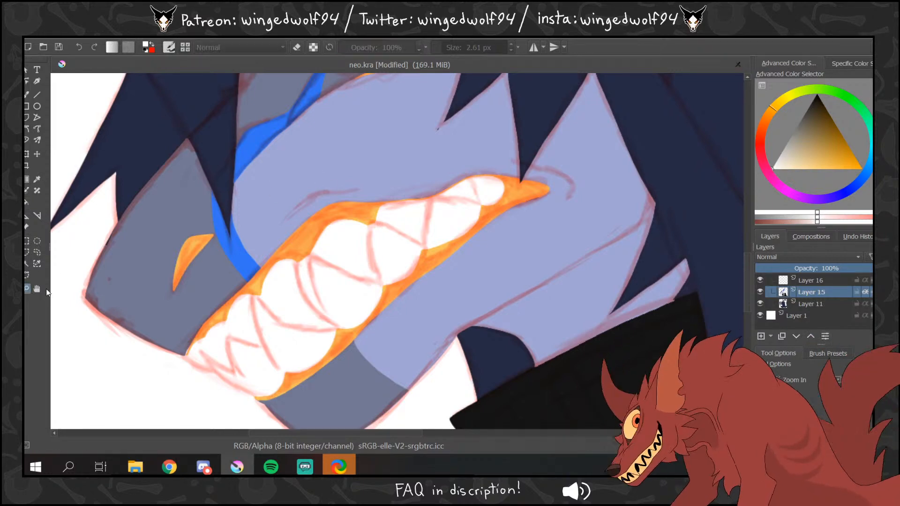
{"action": "left_click", "coordinate": [388, 209], "text": "ctrl"}
{"action": "left_click", "coordinate": [384, 204], "text": "ctrl"}
{"action": "left_click", "coordinate": [385, 205], "text": "ctrl"}
{"action": "left_click_drag", "start_coordinate": [816, 138], "coordinate": [817, 96]}
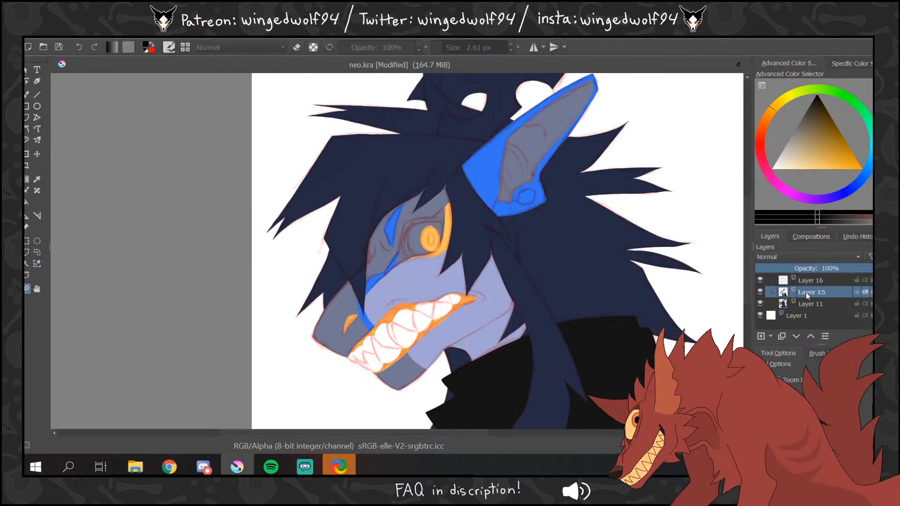
{"action": "key", "text": "Insert"}
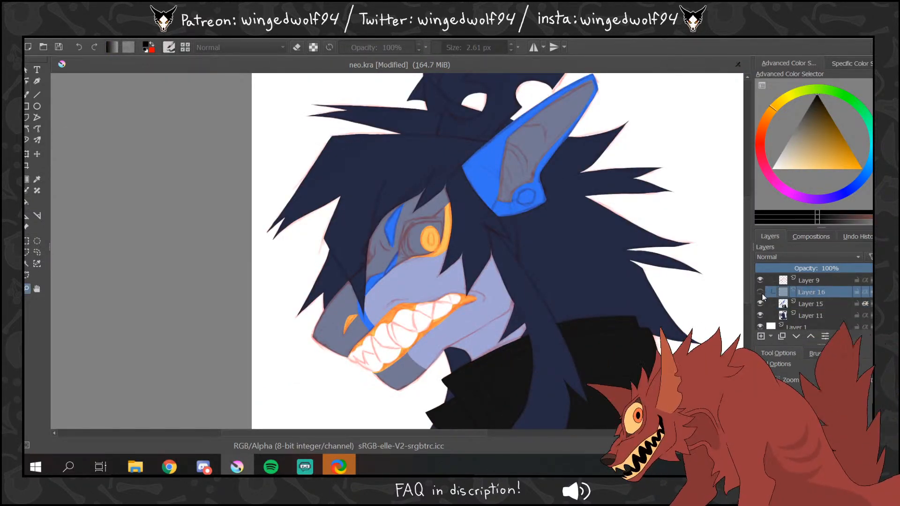
{"action": "left_click", "coordinate": [761, 337]}
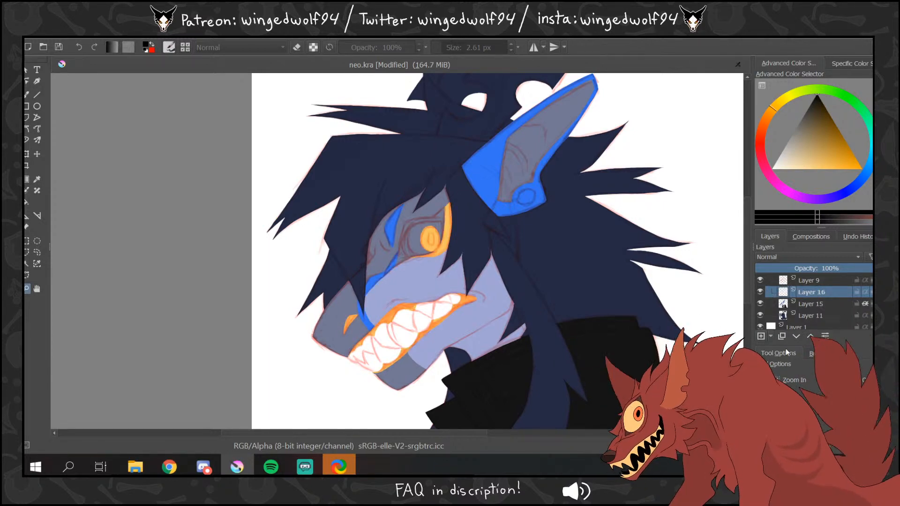
{"action": "left_click", "coordinate": [865, 292]}
{"action": "left_click", "coordinate": [865, 316]}
{"action": "left_click", "coordinate": [866, 304]}
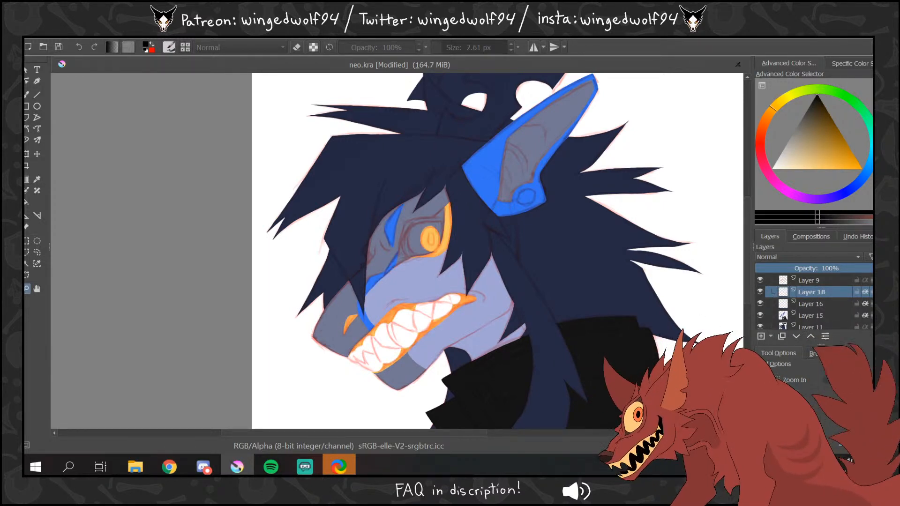
- Outline the dark eye rim in black, including its front corner, the inner eye opening and the curved front edge of the eyeball
{"action": "left_click", "coordinate": [373, 209]}
{"action": "left_click", "coordinate": [26, 94]}
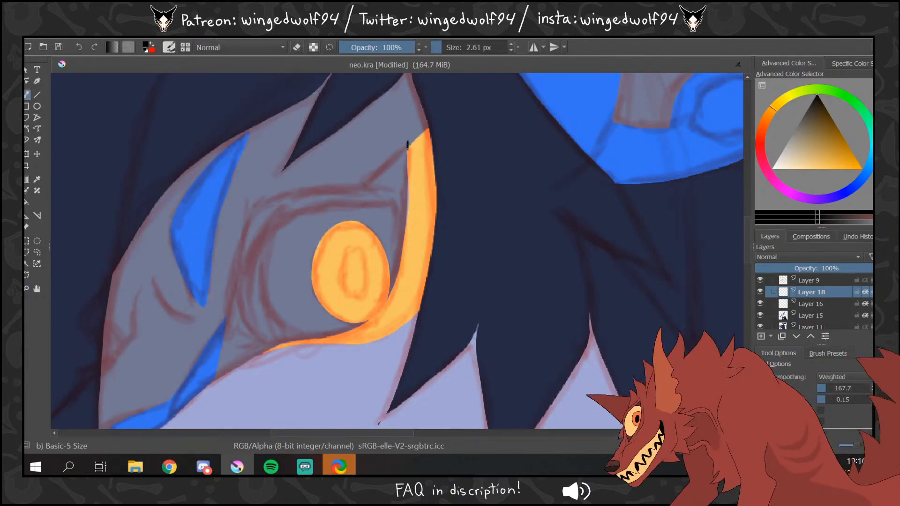
{"action": "mouse_move", "coordinate": [408, 141]}
{"action": "left_mouse_down"}
{"action": "mouse_move", "coordinate": [364, 183]}
{"action": "mouse_move", "coordinate": [288, 186]}
{"action": "mouse_move", "coordinate": [240, 220]}
{"action": "mouse_move", "coordinate": [211, 381]}
{"action": "left_mouse_up"}
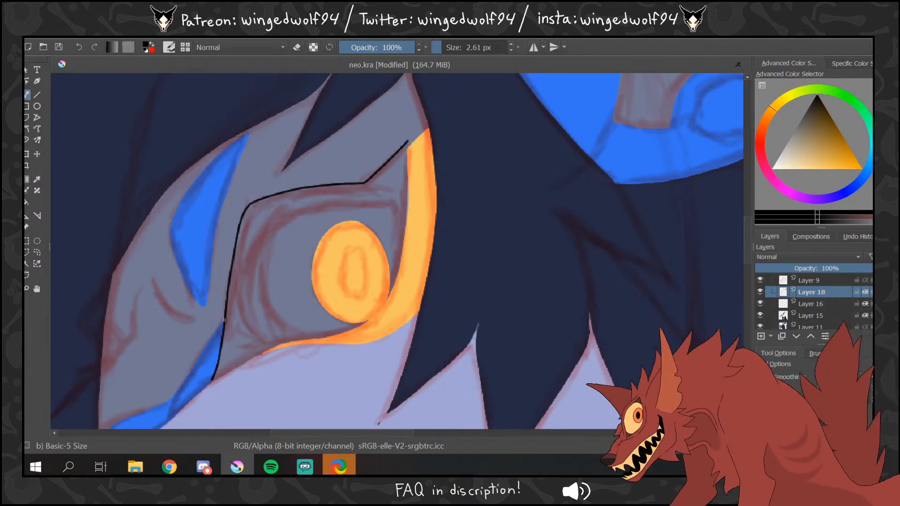
{"action": "mouse_move", "coordinate": [222, 327]}
{"action": "left_mouse_down"}
{"action": "mouse_move", "coordinate": [168, 419]}
{"action": "mouse_move", "coordinate": [261, 353]}
{"action": "mouse_move", "coordinate": [362, 323]}
{"action": "left_mouse_up"}
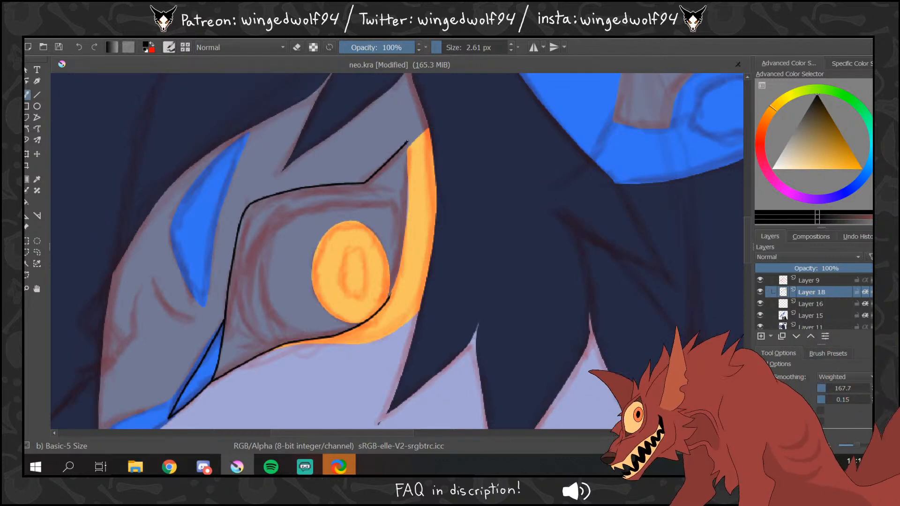
{"action": "mouse_move", "coordinate": [408, 141]}
{"action": "left_mouse_down"}
{"action": "mouse_move", "coordinate": [409, 225]}
{"action": "mouse_move", "coordinate": [388, 299]}
{"action": "left_mouse_up"}
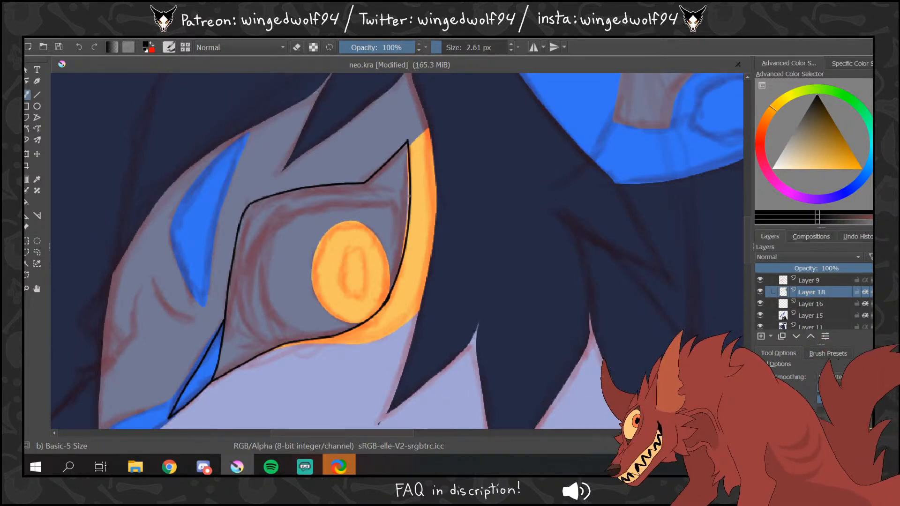
{"action": "mouse_move", "coordinate": [391, 289]}
{"action": "left_mouse_down"}
{"action": "mouse_move", "coordinate": [386, 211]}
{"action": "mouse_move", "coordinate": [365, 202]}
{"action": "mouse_move", "coordinate": [313, 207]}
{"action": "mouse_move", "coordinate": [272, 225]}
{"action": "mouse_move", "coordinate": [244, 312]}
{"action": "mouse_move", "coordinate": [272, 329]}
{"action": "mouse_move", "coordinate": [341, 333]}
{"action": "left_mouse_up"}
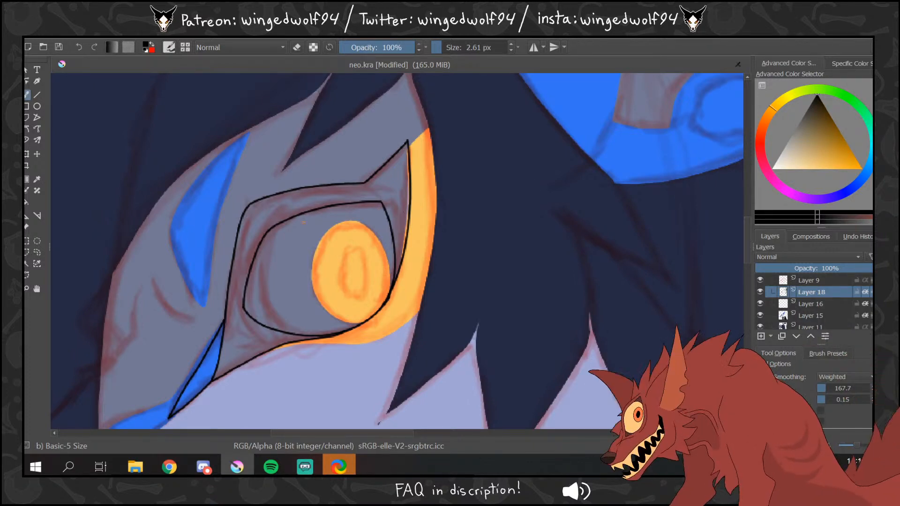
{"action": "mouse_move", "coordinate": [301, 214]}
{"action": "left_mouse_down"}
{"action": "mouse_move", "coordinate": [275, 243]}
{"action": "mouse_move", "coordinate": [272, 274]}
{"action": "mouse_move", "coordinate": [281, 306]}
{"action": "mouse_move", "coordinate": [318, 335]}
{"action": "left_mouse_up"}
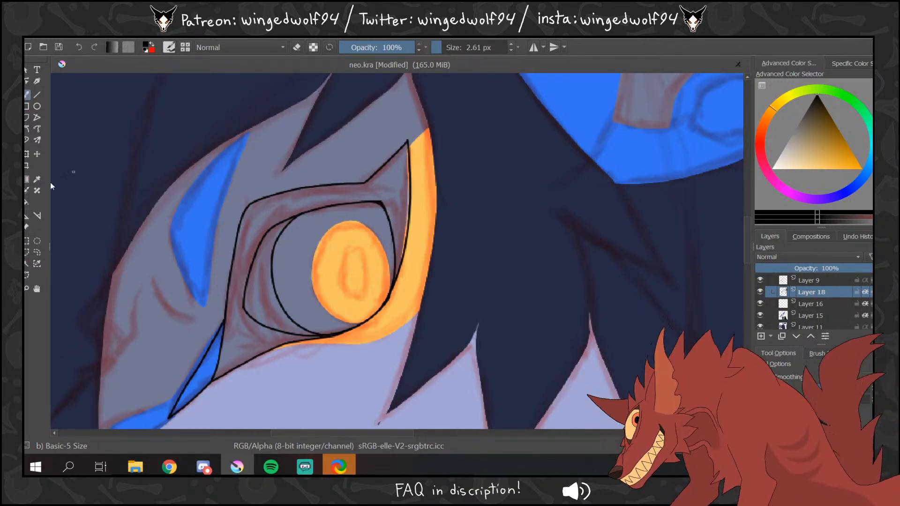
- Fill the eye rim and the front corner inside it with black, and thicken the lower lid line beneath the iris
{"action": "left_click", "coordinate": [27, 202]}
{"action": "left_click", "coordinate": [394, 198]}
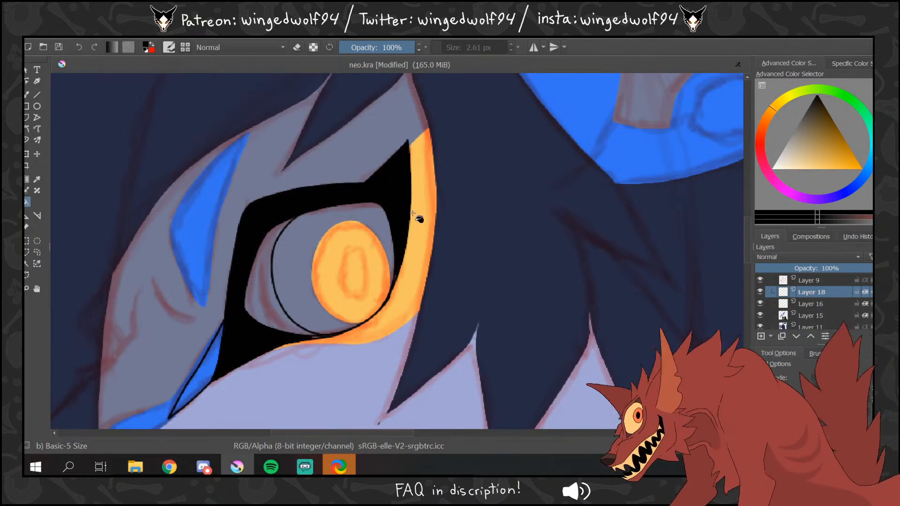
{"action": "left_click", "coordinate": [265, 310]}
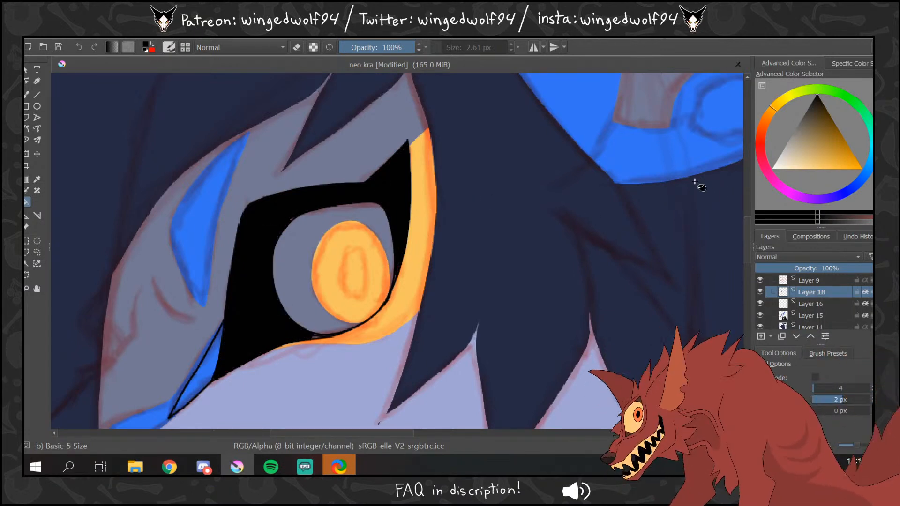
{"action": "left_click", "coordinate": [26, 95]}
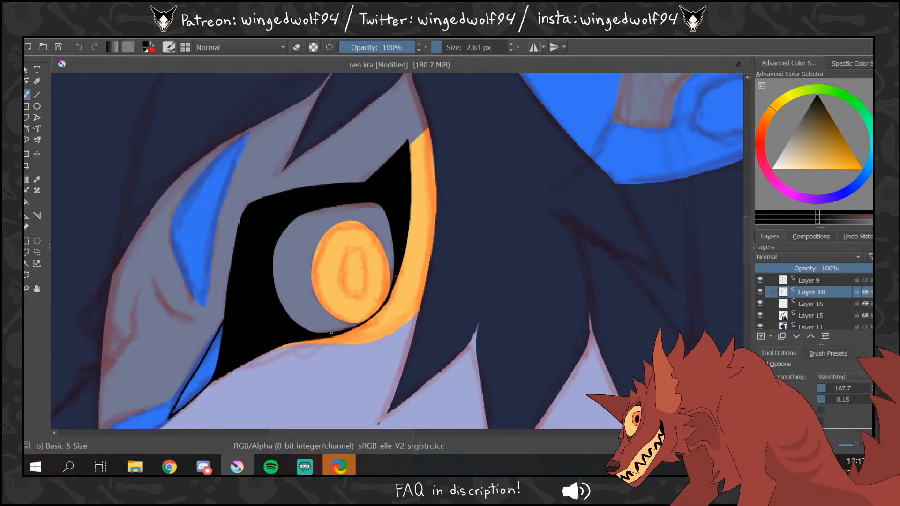
{"action": "mouse_move", "coordinate": [331, 332]}
{"action": "left_mouse_down"}
{"action": "mouse_move", "coordinate": [372, 315]}
{"action": "mouse_move", "coordinate": [367, 319]}
{"action": "mouse_move", "coordinate": [396, 259]}
{"action": "left_mouse_up"}
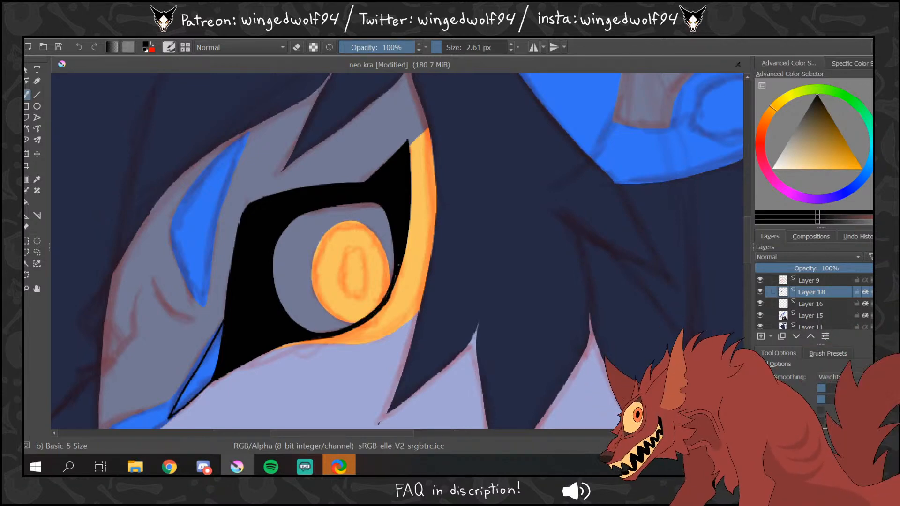
- Outline the pupil inside the orange iris and fill it black, along with the blue strip at the eye's front corner
{"action": "left_click_drag", "start_coordinate": [390, 295], "coordinate": [398, 272]}
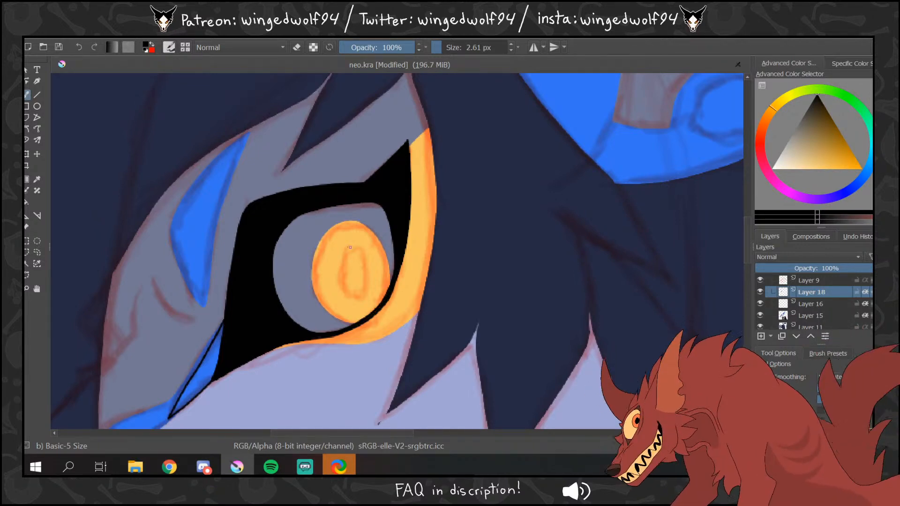
{"action": "mouse_move", "coordinate": [347, 246]}
{"action": "left_mouse_down"}
{"action": "mouse_move", "coordinate": [338, 265]}
{"action": "mouse_move", "coordinate": [349, 302]}
{"action": "mouse_move", "coordinate": [371, 299]}
{"action": "mouse_move", "coordinate": [368, 253]}
{"action": "left_mouse_up"}
{"action": "left_click", "coordinate": [27, 201]}
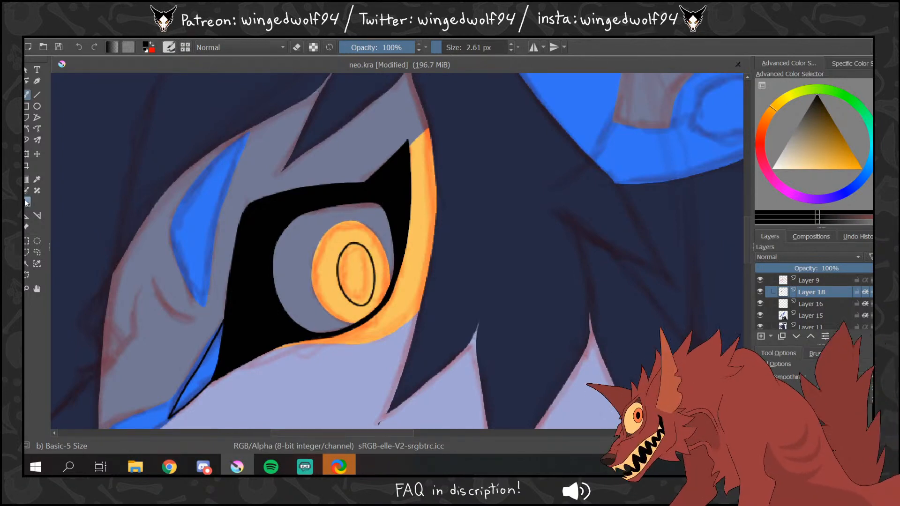
{"action": "left_click", "coordinate": [356, 274]}
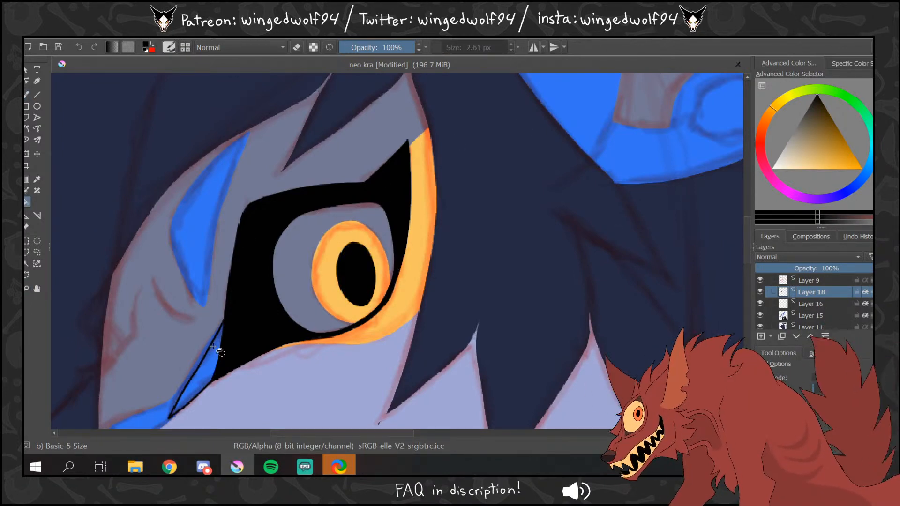
{"action": "left_click", "coordinate": [215, 350]}
{"action": "key", "text": "b"}
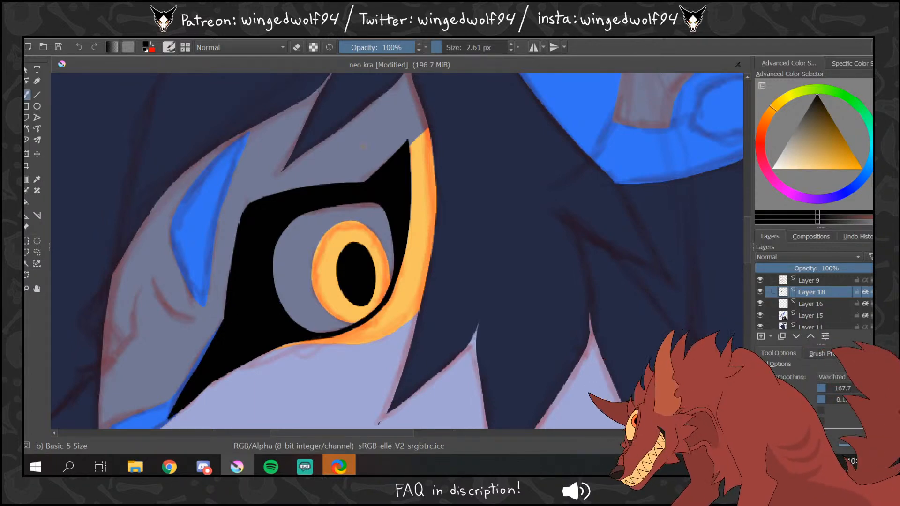
- Outline the round spot at the base of the ear in black and fill it with the same colour
{"action": "left_click", "coordinate": [27, 289]}
{"action": "left_click", "coordinate": [359, 267]}
{"action": "left_click", "coordinate": [368, 277]}
{"action": "left_click", "coordinate": [408, 277]}
{"action": "left_click", "coordinate": [448, 280]}
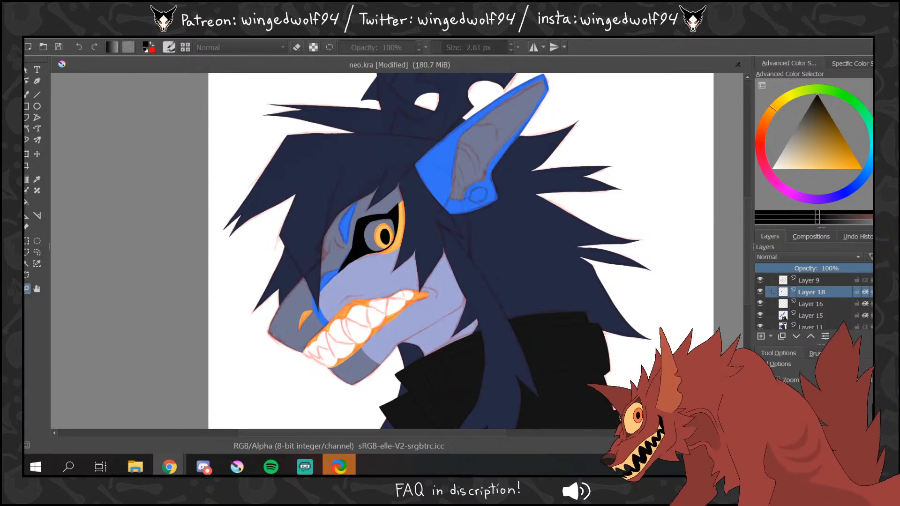
{"action": "scroll", "coordinate": [814, 302], "scroll_direction": "down", "scroll_amount": 1}
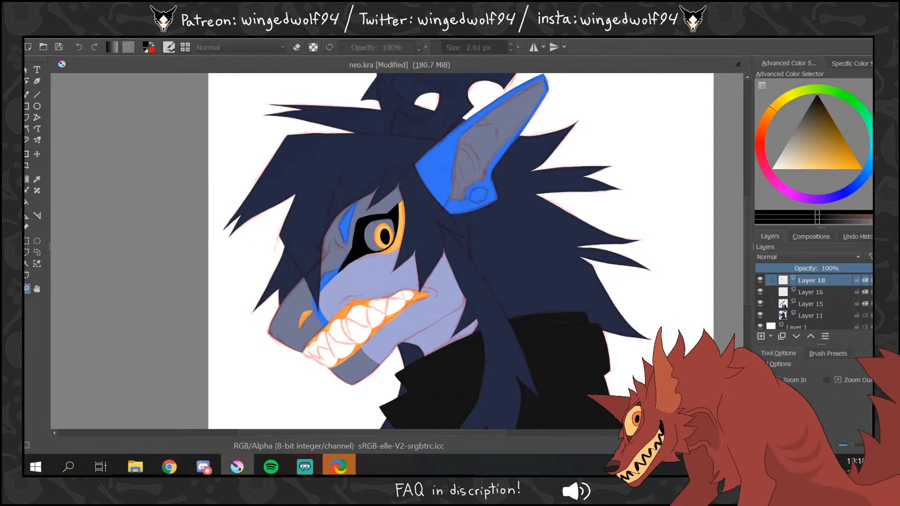
{"action": "left_click_drag", "start_coordinate": [415, 119], "coordinate": [608, 280]}
{"action": "key", "text": "b"}
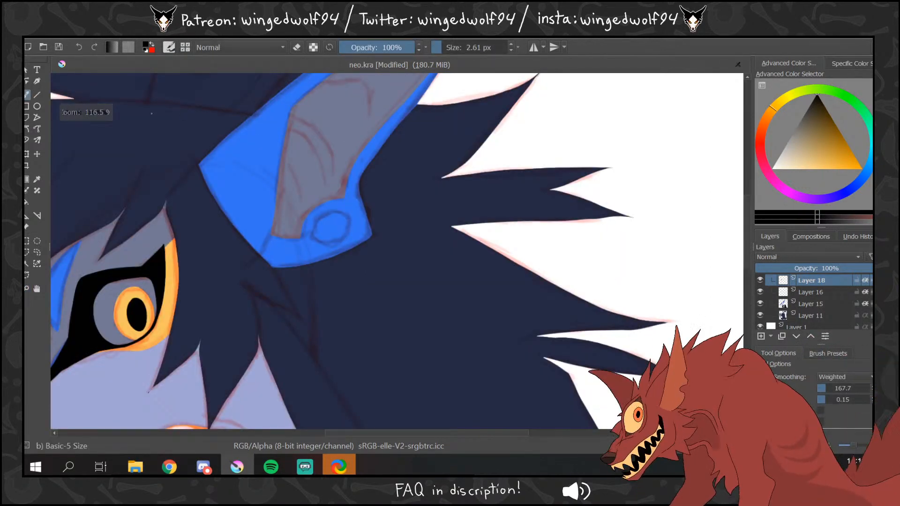
{"action": "mouse_move", "coordinate": [325, 214]}
{"action": "left_mouse_down"}
{"action": "mouse_move", "coordinate": [313, 230]}
{"action": "mouse_move", "coordinate": [327, 244]}
{"action": "mouse_move", "coordinate": [350, 228]}
{"action": "mouse_move", "coordinate": [336, 213]}
{"action": "left_mouse_up"}
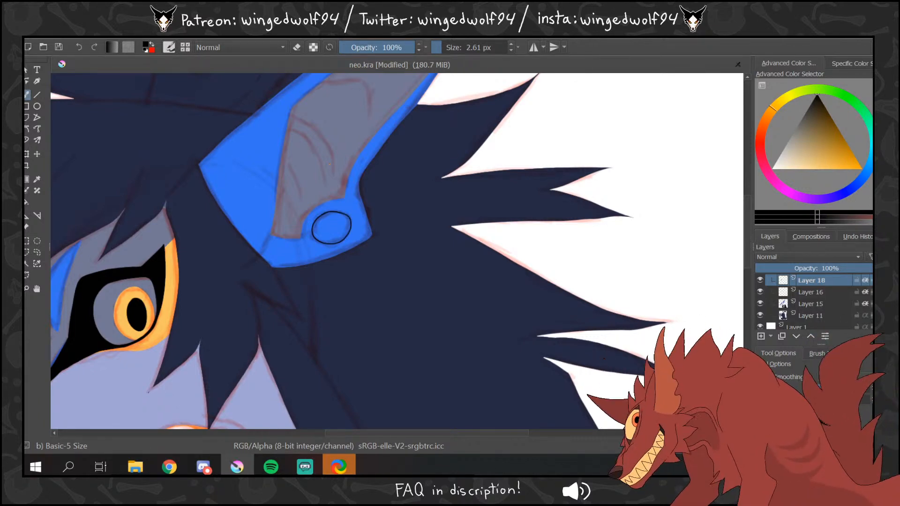
{"action": "left_click", "coordinate": [27, 202]}
{"action": "left_click", "coordinate": [331, 228]}
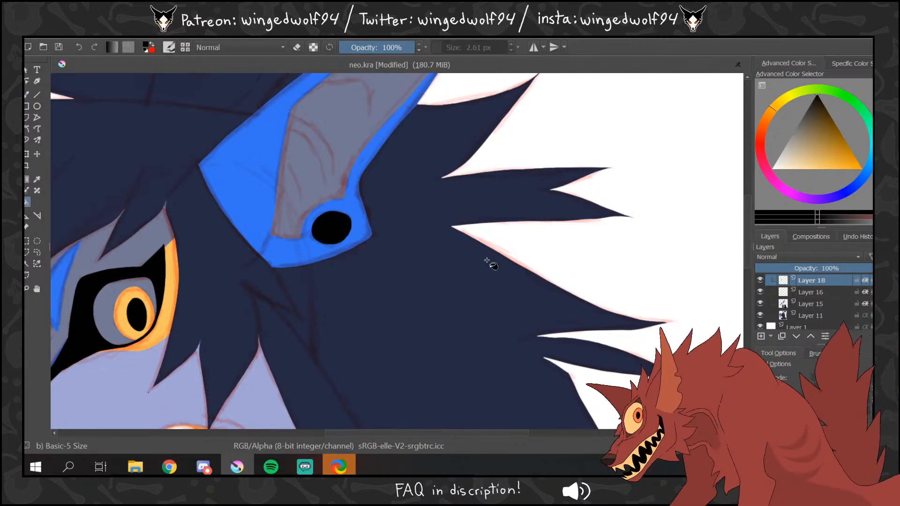
- Check the horn colour on the reference sheet, hide the sheet again, and set the painting colour to a pale cream
{"action": "scroll", "coordinate": [769, 296], "scroll_direction": "up", "scroll_amount": 3}
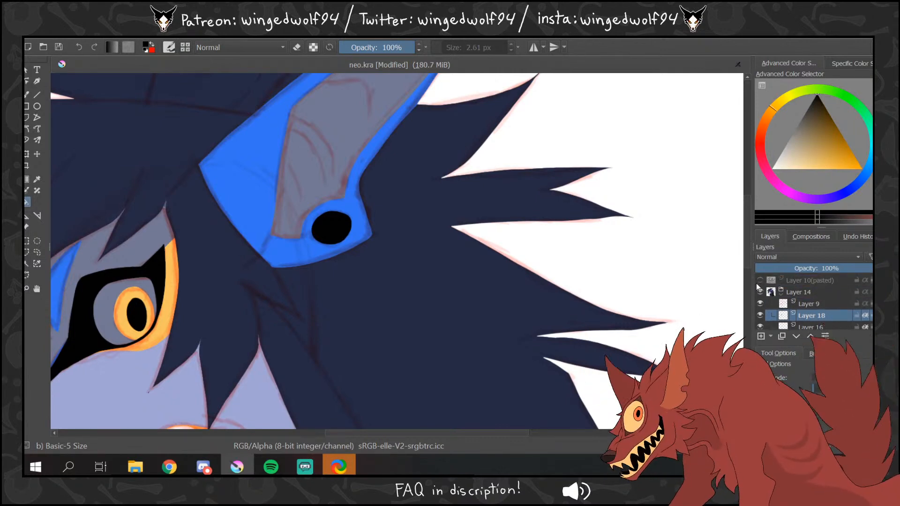
{"action": "left_click", "coordinate": [760, 280]}
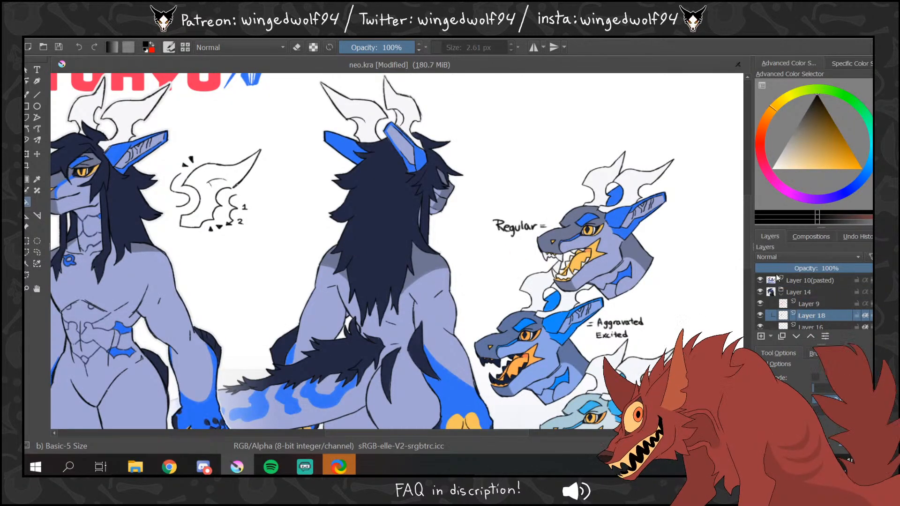
{"action": "left_click", "coordinate": [760, 280]}
{"action": "left_click", "coordinate": [780, 169]}
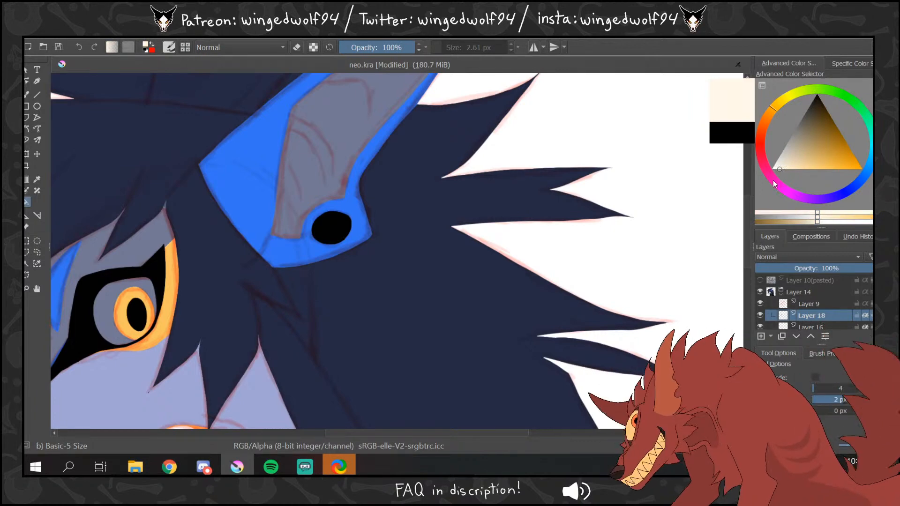
{"action": "scroll", "coordinate": [750, 247], "scroll_direction": "up", "scroll_amount": 3}
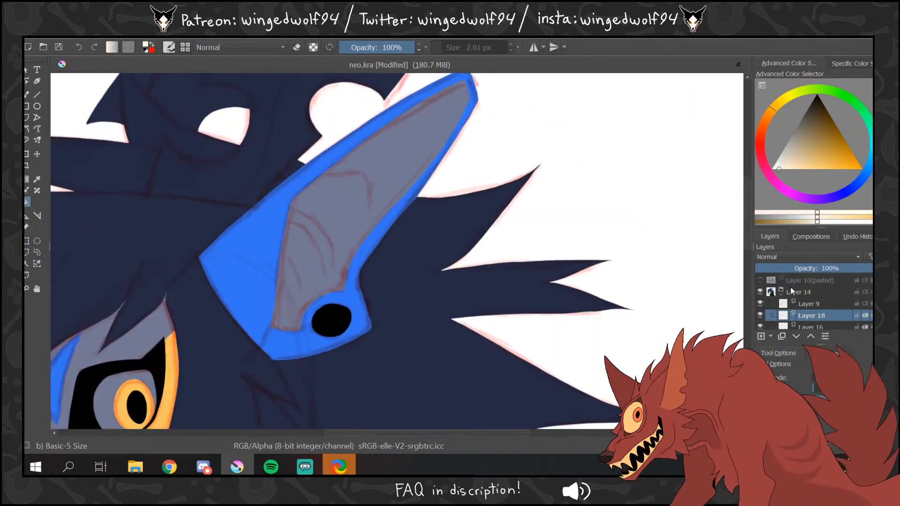
{"action": "left_click", "coordinate": [781, 169]}
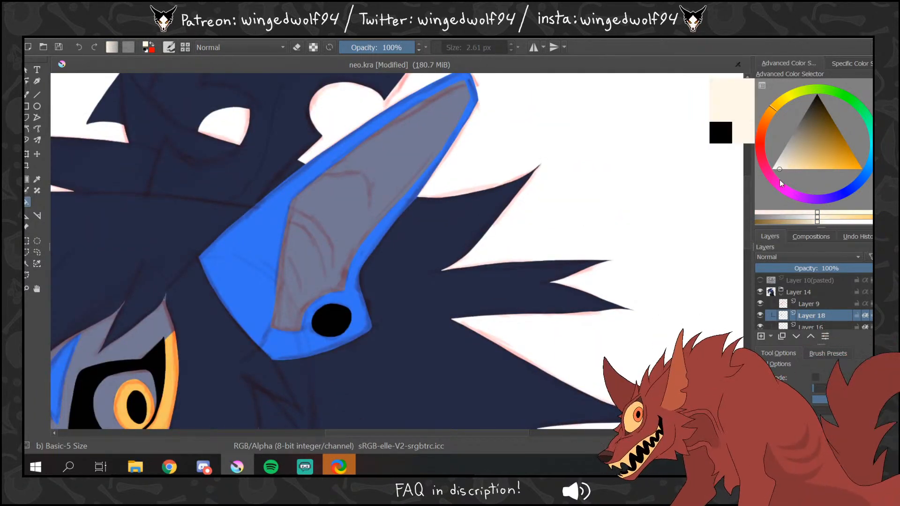
{"action": "left_click", "coordinate": [27, 97]}
- Outline the base of the near horn in cream, from the hair tuft's curve down along the hairline and up beside the ear
{"action": "scroll", "coordinate": [747, 204], "scroll_direction": "up", "scroll_amount": 3}
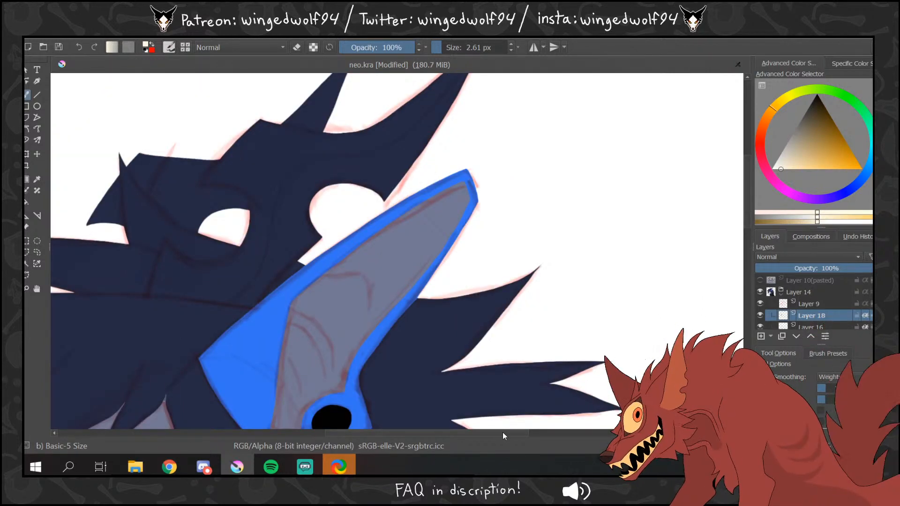
{"action": "left_click_drag", "start_coordinate": [503, 432], "coordinate": [472, 441]}
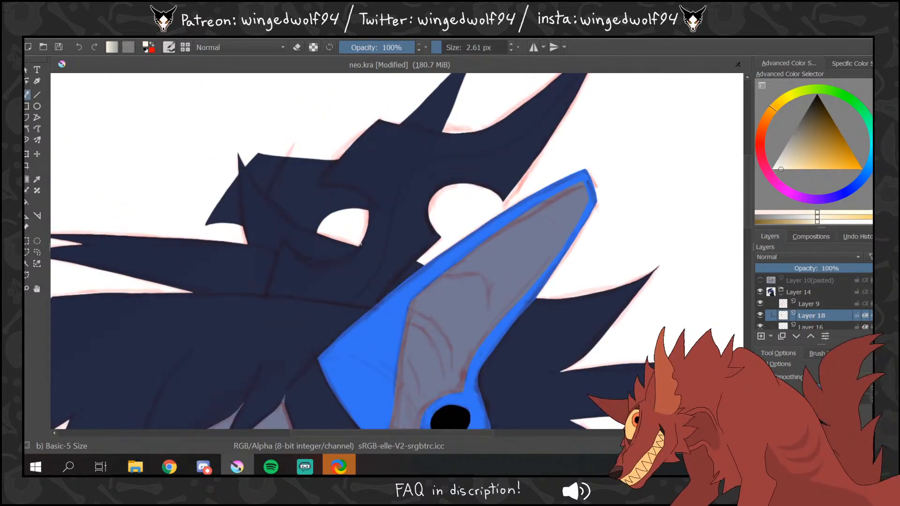
{"action": "mouse_move", "coordinate": [359, 247]}
{"action": "left_mouse_down"}
{"action": "mouse_move", "coordinate": [314, 263]}
{"action": "mouse_move", "coordinate": [283, 233]}
{"action": "mouse_move", "coordinate": [266, 295]}
{"action": "left_mouse_up"}
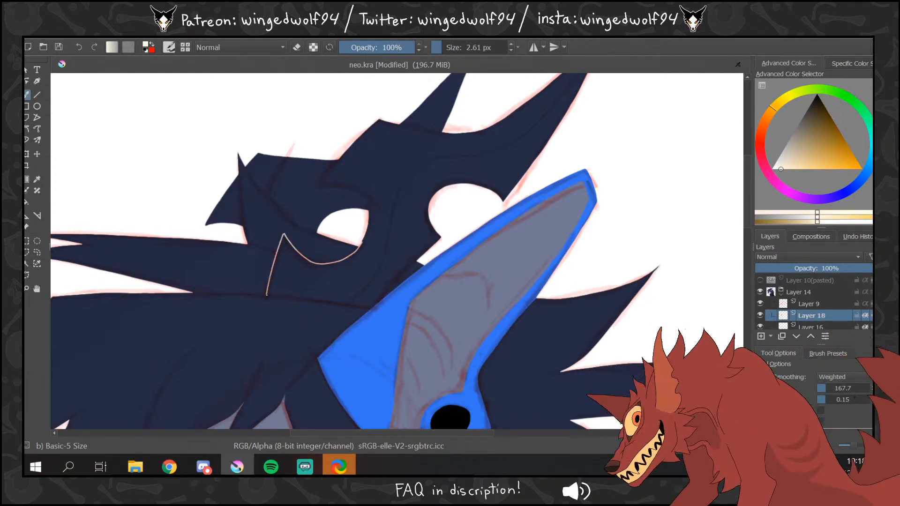
{"action": "left_click_drag", "start_coordinate": [267, 295], "coordinate": [362, 308]}
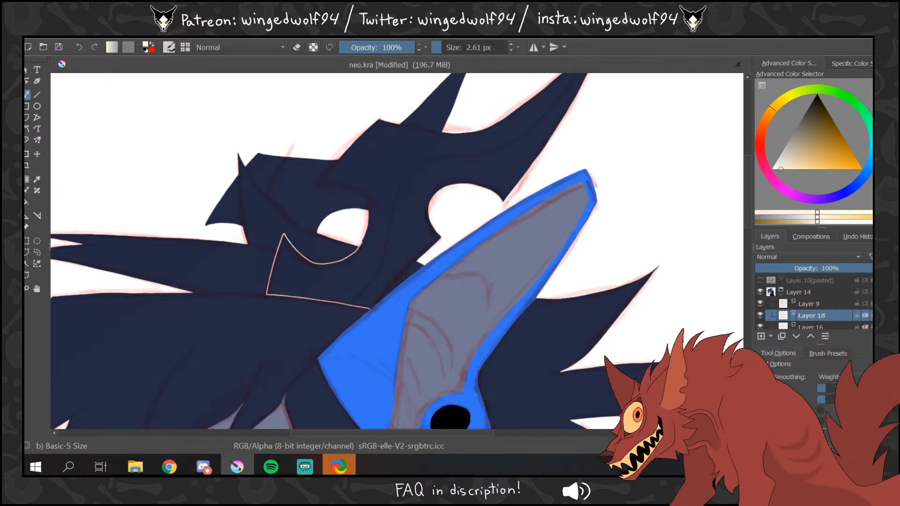
{"action": "mouse_move", "coordinate": [377, 304]}
{"action": "left_mouse_down"}
{"action": "mouse_move", "coordinate": [425, 253]}
{"action": "mouse_move", "coordinate": [379, 303]}
{"action": "mouse_move", "coordinate": [401, 275]}
{"action": "left_mouse_up"}
{"action": "key", "text": "e"}
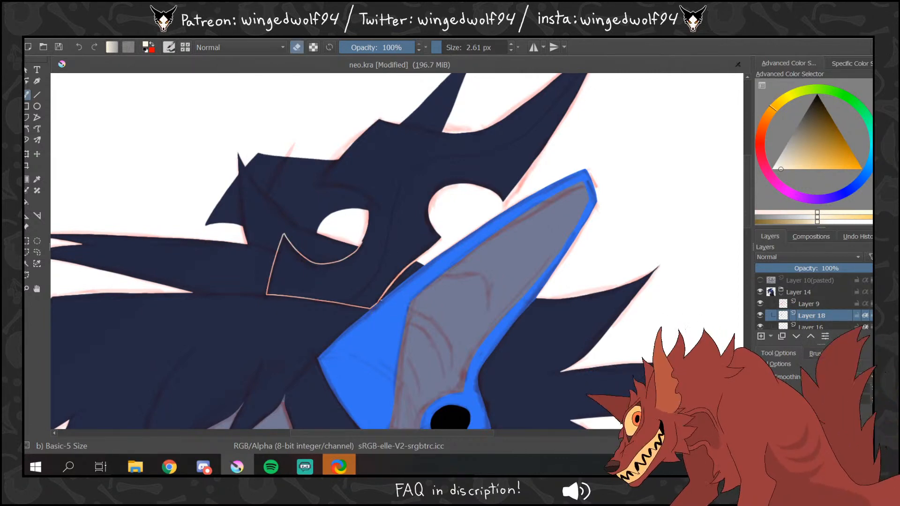
{"action": "left_click", "coordinate": [297, 47]}
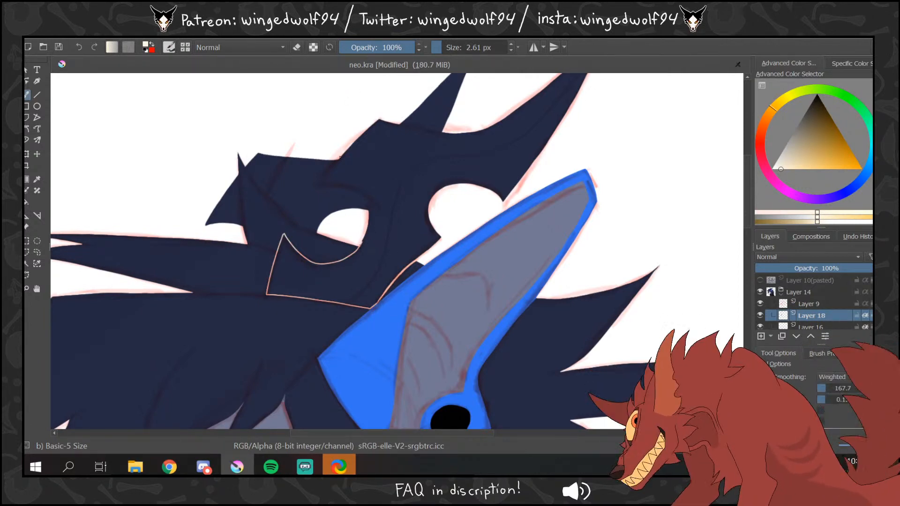
- Outline the near horn's curved front edge and both sides of the hair spike, undoing the surplus line at the spike's base
{"action": "mouse_move", "coordinate": [339, 160]}
{"action": "left_mouse_down"}
{"action": "mouse_move", "coordinate": [321, 187]}
{"action": "mouse_move", "coordinate": [358, 192]}
{"action": "mouse_move", "coordinate": [368, 205]}
{"action": "mouse_move", "coordinate": [369, 230]}
{"action": "left_mouse_up"}
{"action": "left_click_drag", "start_coordinate": [748, 226], "coordinate": [747, 204]}
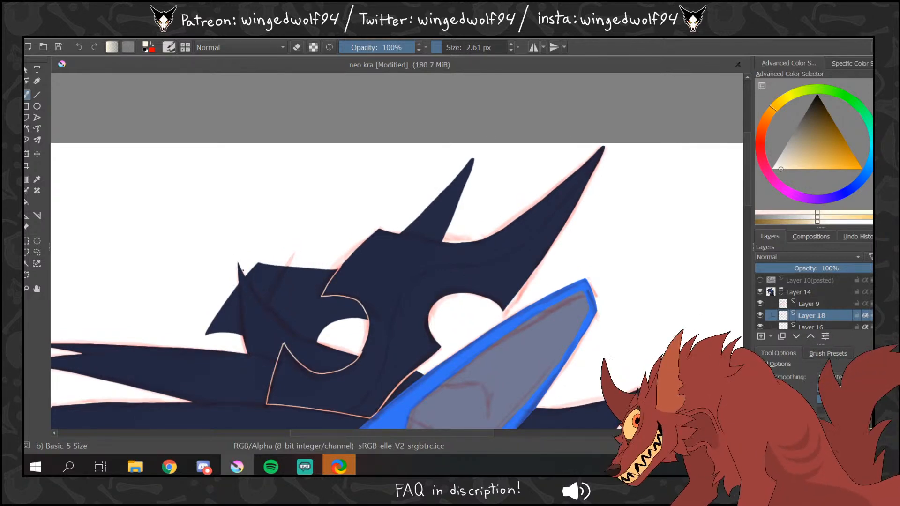
{"action": "mouse_move", "coordinate": [238, 262]}
{"action": "left_mouse_down"}
{"action": "mouse_move", "coordinate": [271, 315]}
{"action": "mouse_move", "coordinate": [298, 336]}
{"action": "mouse_move", "coordinate": [335, 341]}
{"action": "left_mouse_up"}
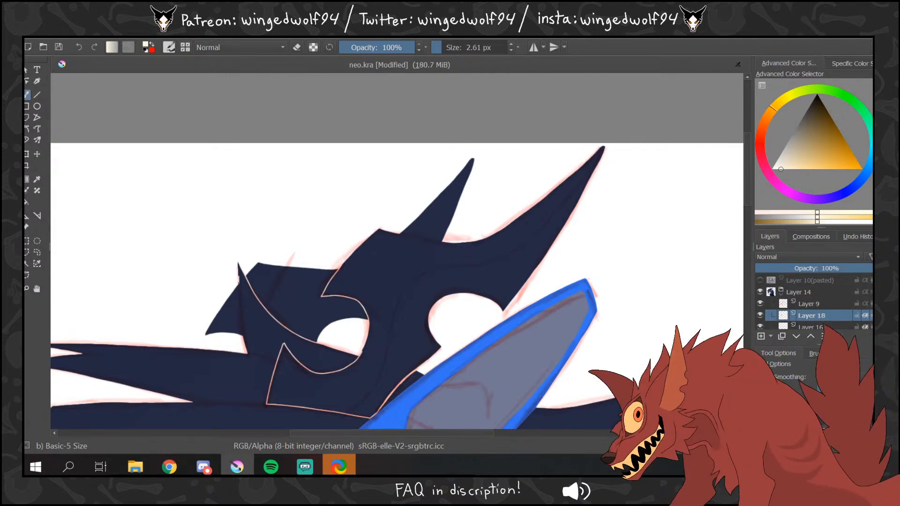
{"action": "mouse_move", "coordinate": [239, 282]}
{"action": "left_mouse_down"}
{"action": "mouse_move", "coordinate": [244, 340]}
{"action": "mouse_move", "coordinate": [277, 359]}
{"action": "left_mouse_up"}
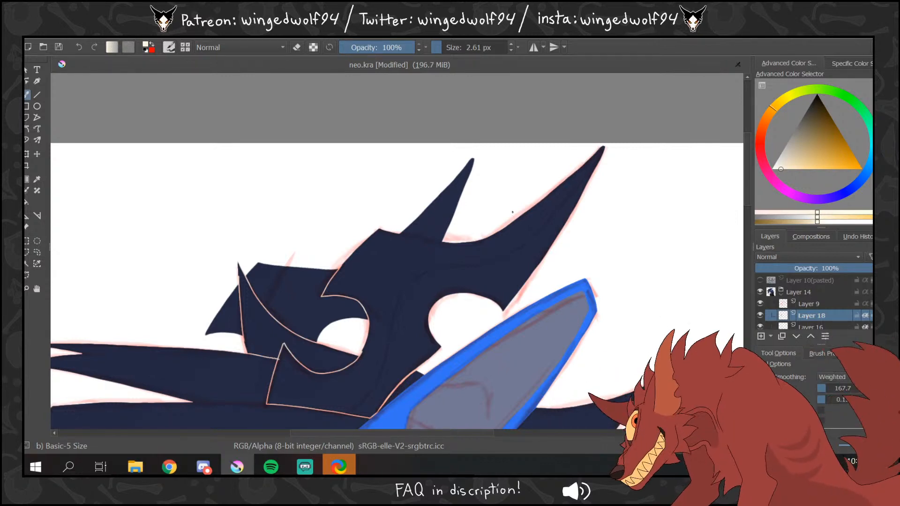
{"action": "key", "text": "ctrl+z"}
- Hide the Layer 9 sketch and fill both horns with pale cream on Layer 18, leaving the hair tuft dark
{"action": "left_click", "coordinate": [26, 202]}
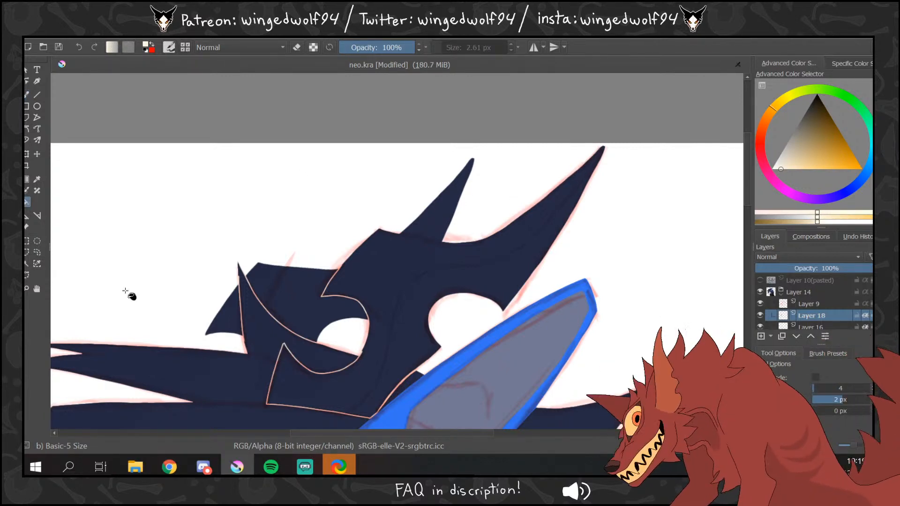
{"action": "left_click", "coordinate": [768, 306]}
{"action": "left_click", "coordinate": [760, 304]}
{"action": "left_click", "coordinate": [557, 251]}
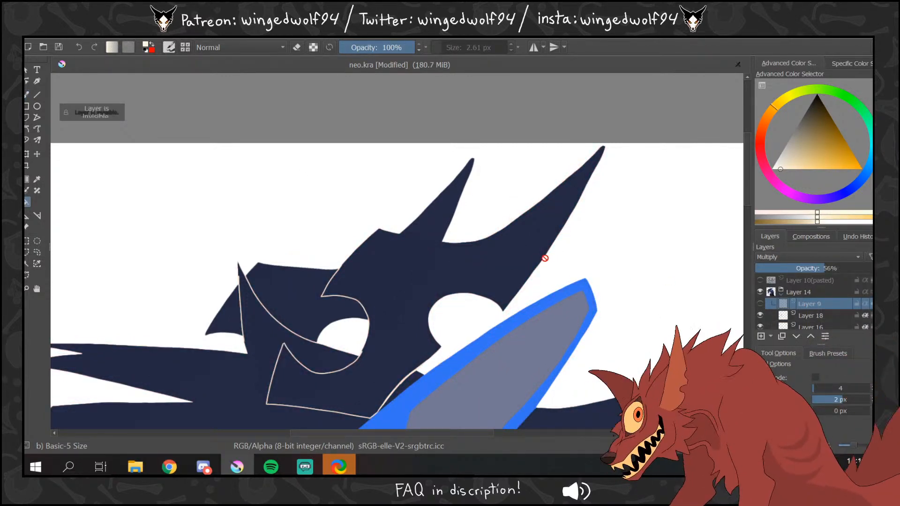
{"action": "left_click", "coordinate": [821, 318]}
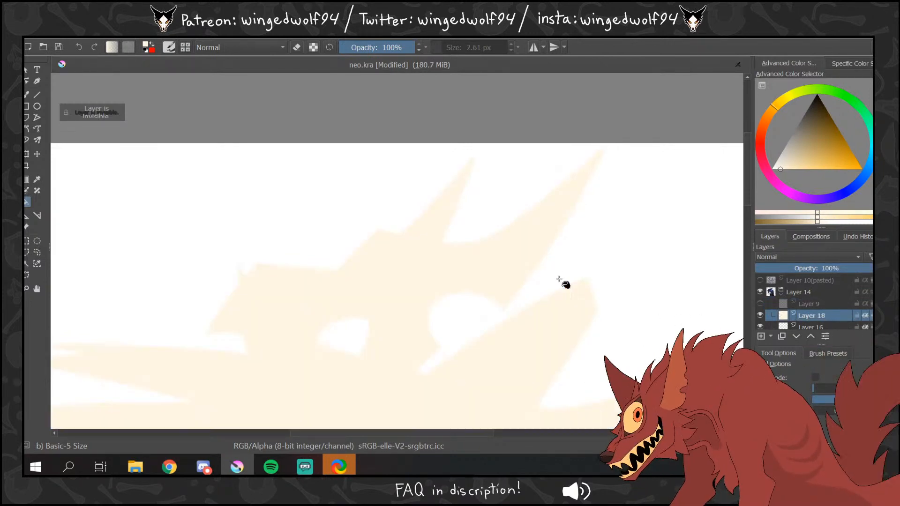
{"action": "left_click", "coordinate": [509, 270]}
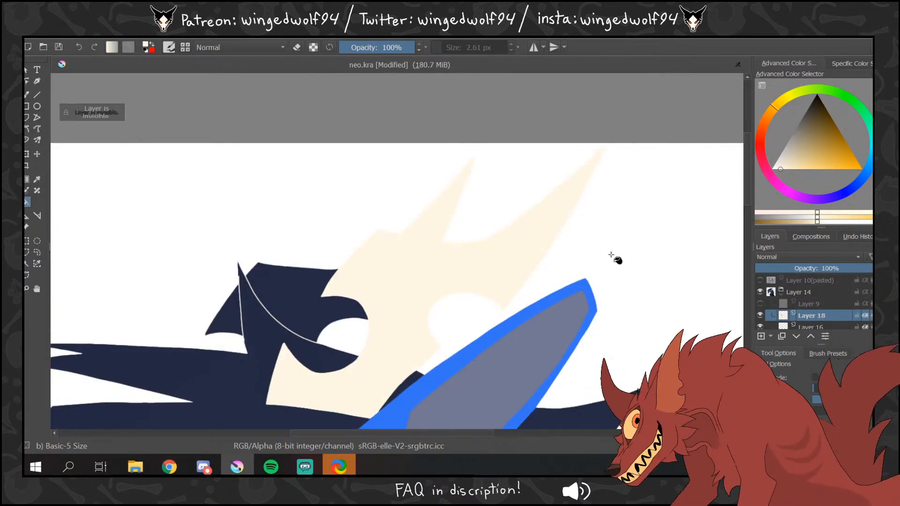
{"action": "left_click", "coordinate": [337, 308]}
{"action": "left_click", "coordinate": [233, 313]}
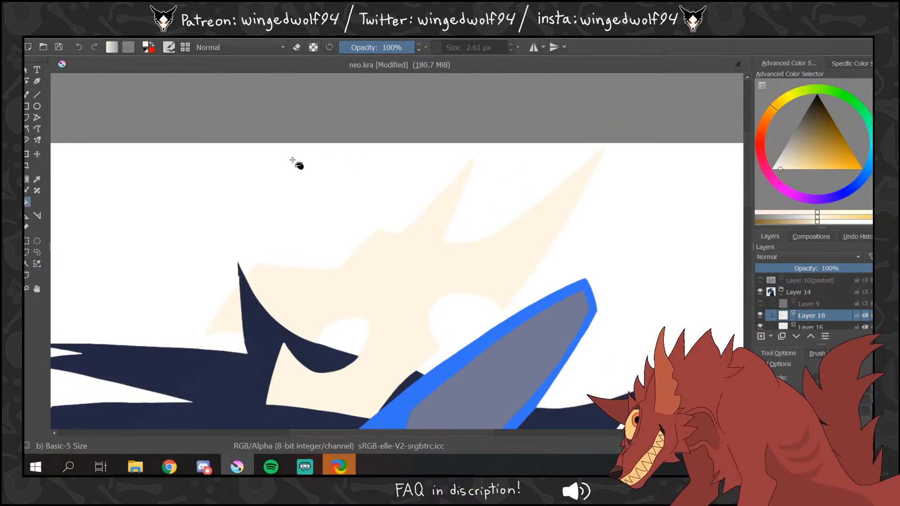
- Show the Layer 9 sketch again over the flat colours and make Layer 18 the active layer
{"action": "left_click", "coordinate": [27, 288]}
{"action": "left_click", "coordinate": [327, 256], "text": "ctrl"}
{"action": "left_click", "coordinate": [376, 246], "text": "ctrl"}
{"action": "left_click", "coordinate": [427, 242], "text": "ctrl"}
{"action": "left_click", "coordinate": [440, 251], "text": "ctrl"}
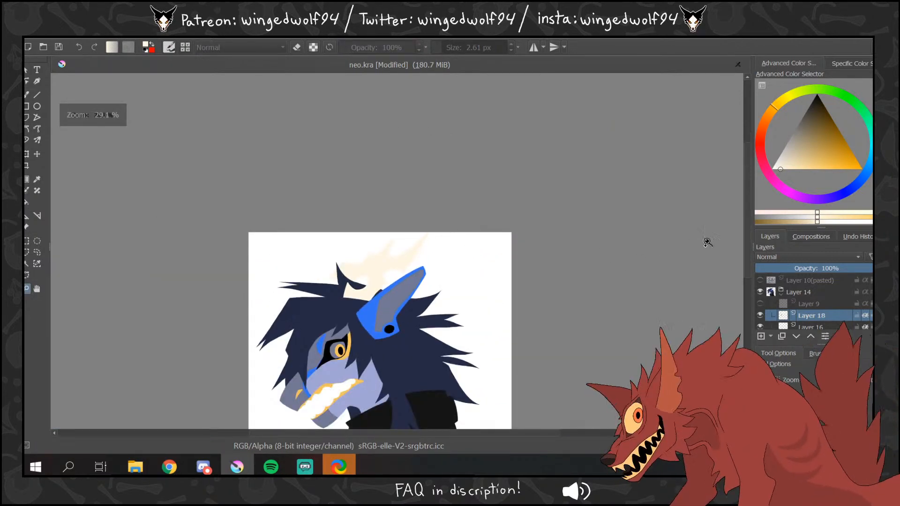
{"action": "left_click_drag", "start_coordinate": [747, 220], "coordinate": [744, 251]}
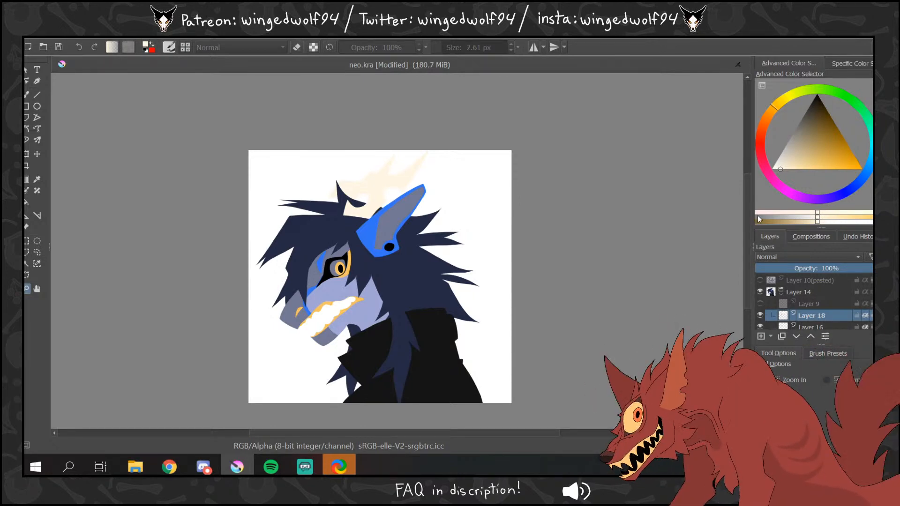
{"action": "left_click", "coordinate": [269, 192]}
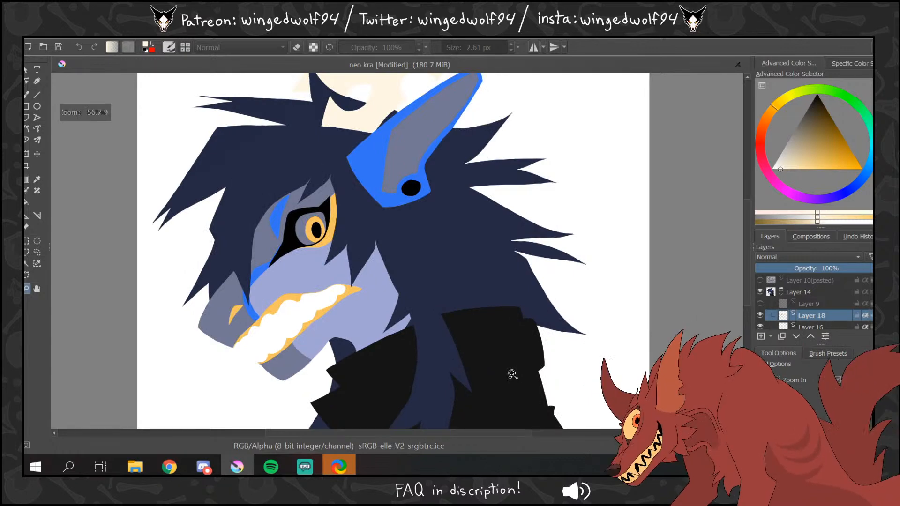
{"action": "left_click", "coordinate": [760, 304]}
{"action": "scroll", "coordinate": [746, 291], "scroll_direction": "up", "scroll_amount": 3}
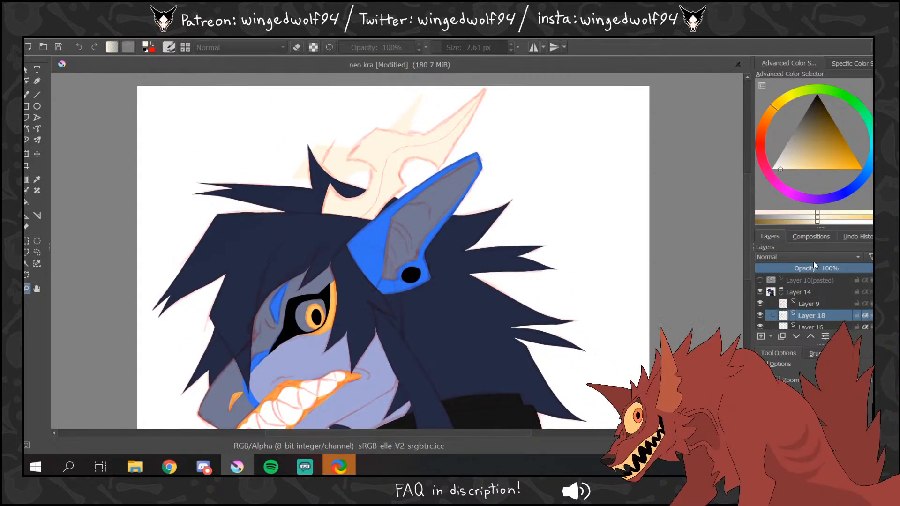
{"action": "scroll", "coordinate": [818, 312], "scroll_direction": "down", "scroll_amount": 3}
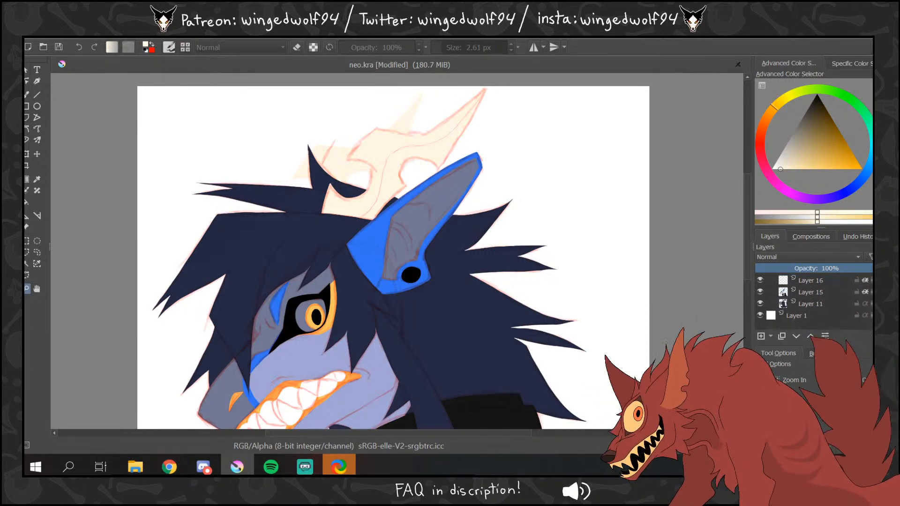
{"action": "left_click", "coordinate": [824, 303]}
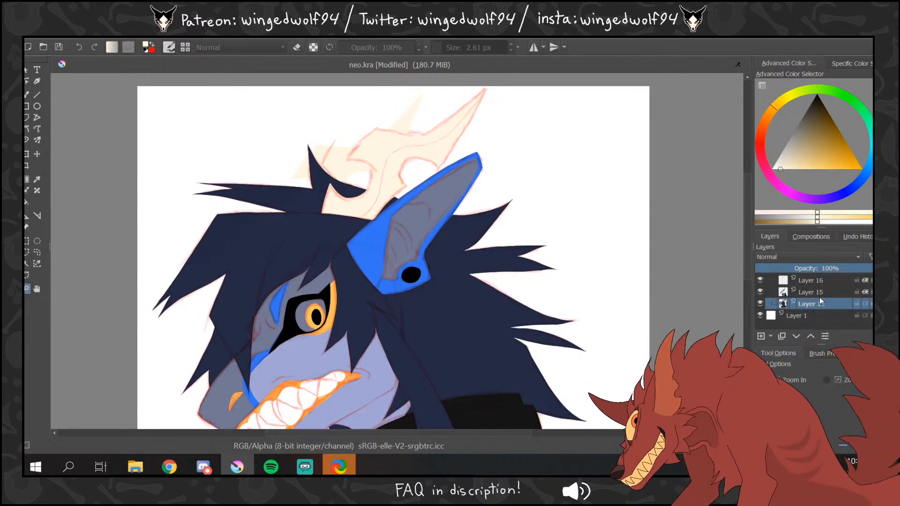
{"action": "scroll", "coordinate": [818, 302], "scroll_direction": "up", "scroll_amount": 3}
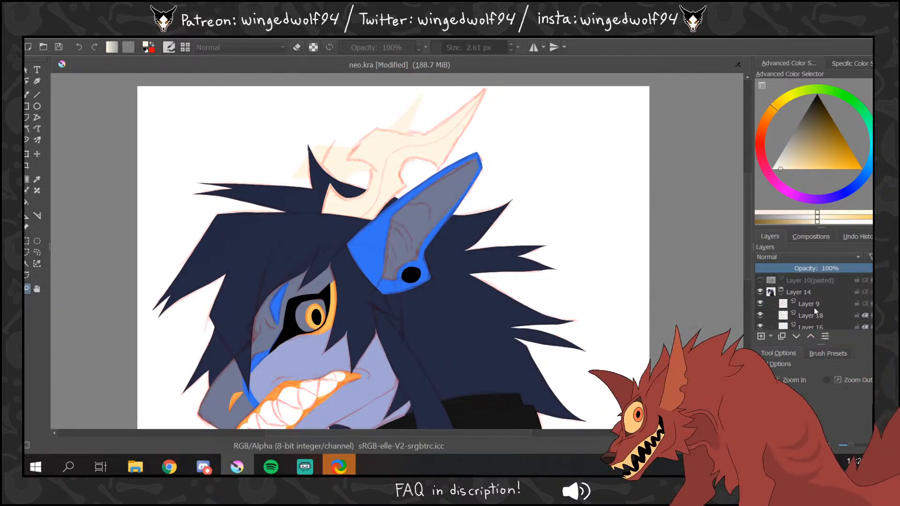
{"action": "left_click", "coordinate": [832, 316]}
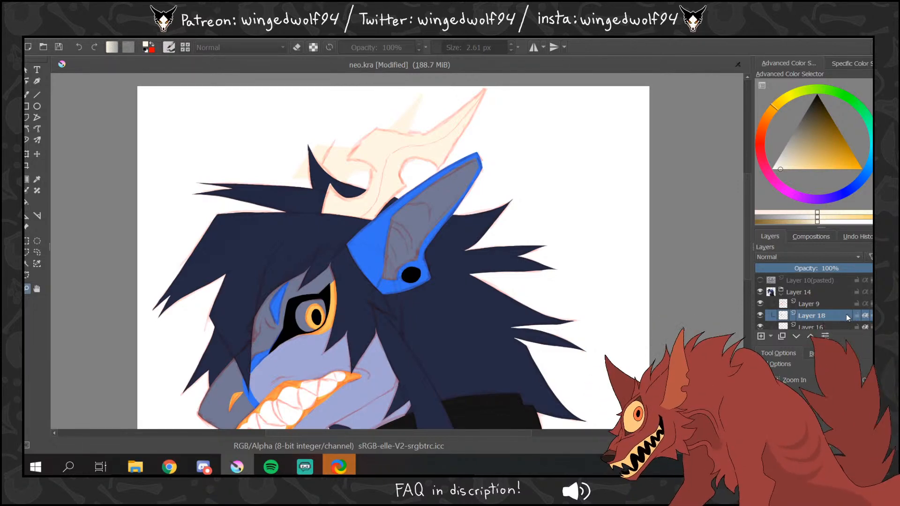
- Merge Layers 15, 16 and 18 down into Layer 11, then duplicate the merged Layer 11
{"action": "scroll", "coordinate": [850, 312], "scroll_direction": "down", "scroll_amount": 2}
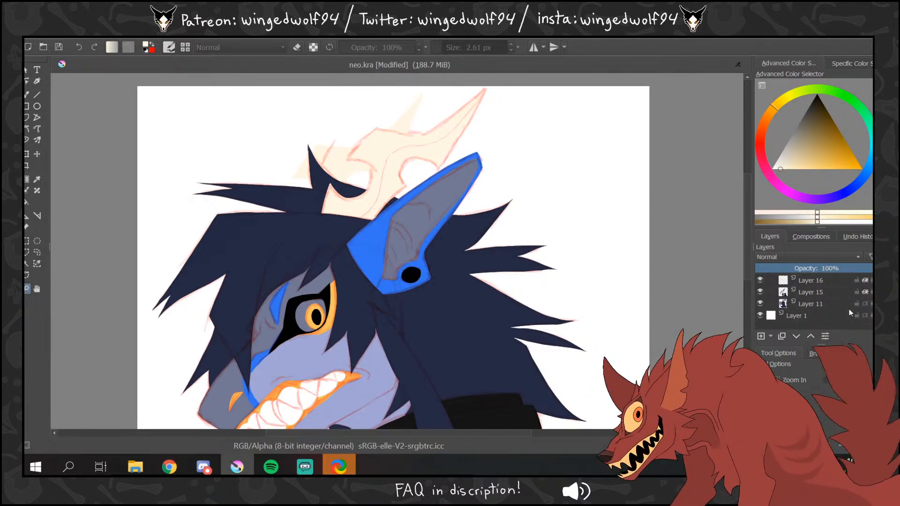
{"action": "left_click", "coordinate": [825, 295]}
{"action": "key", "text": "ctrl+e"}
{"action": "left_click", "coordinate": [856, 297]}
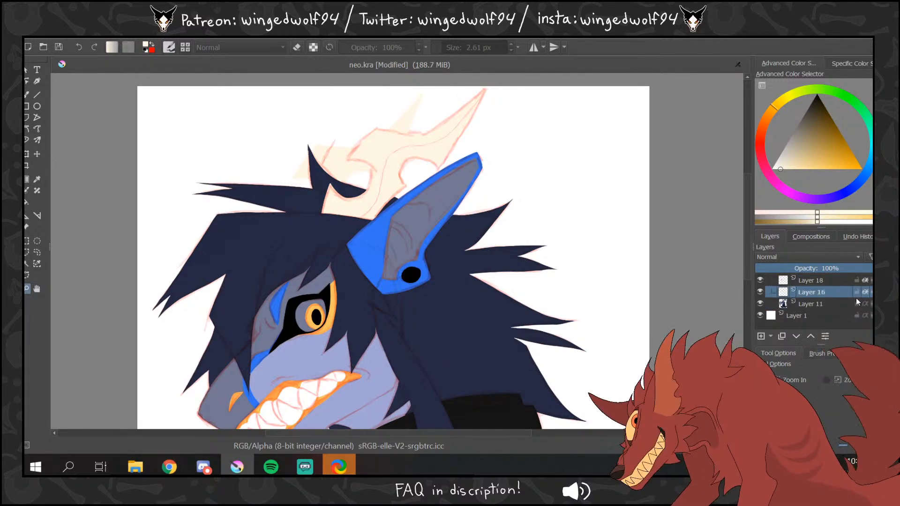
{"action": "key", "text": "ctrl+e"}
{"action": "left_click", "coordinate": [856, 295]}
{"action": "key", "text": "ctrl+e"}
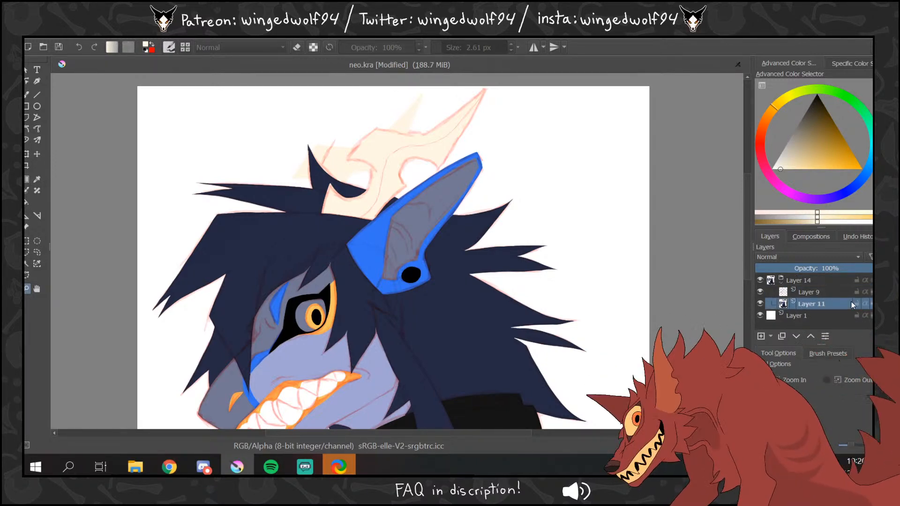
{"action": "left_click", "coordinate": [123, 37]}
{"action": "left_click", "coordinate": [136, 75]}
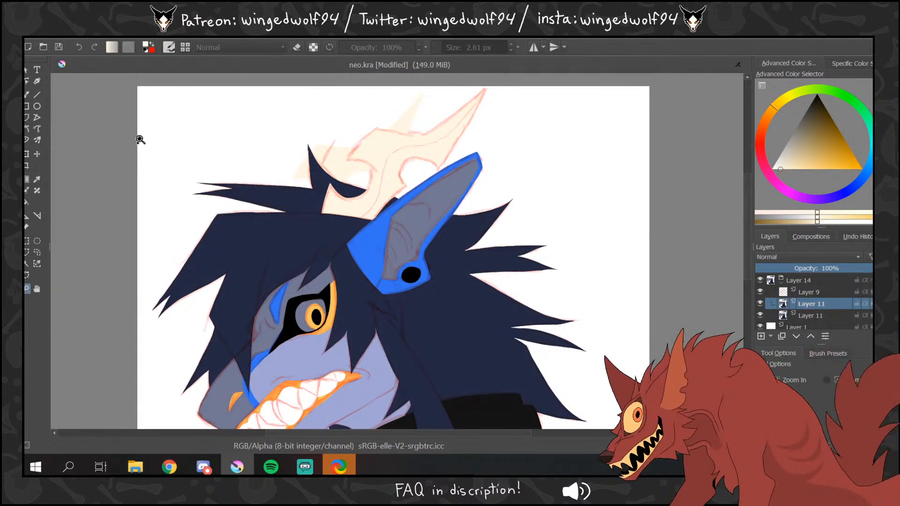
- Enable a black Stroke layer style on the upper Layer 11 with size 1 px, position Inside and opacity 100%
{"action": "left_click", "coordinate": [100, 38]}
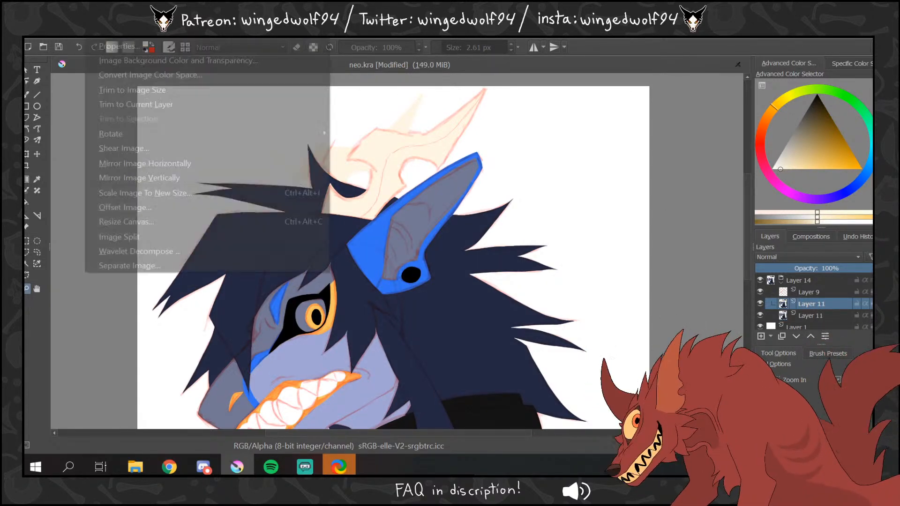
{"action": "mouse_move", "coordinate": [122, 38]}
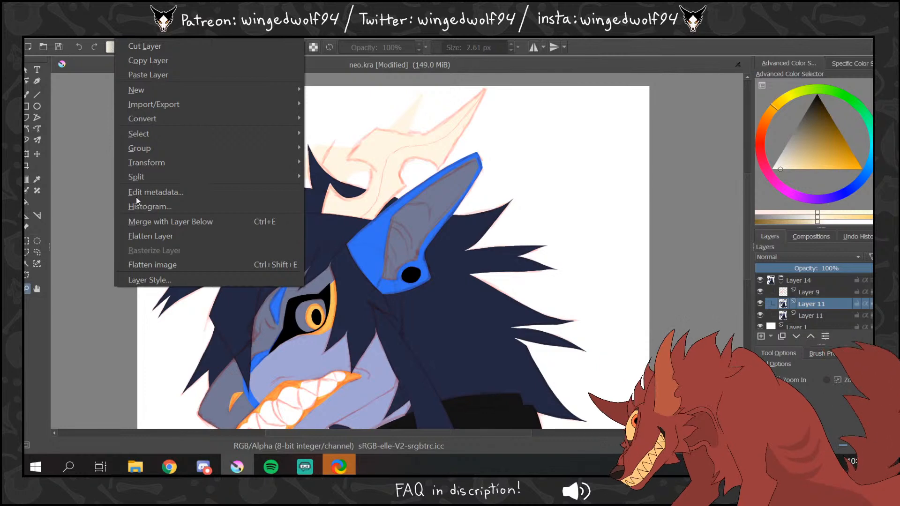
{"action": "left_click", "coordinate": [149, 280]}
{"action": "left_click", "coordinate": [298, 241]}
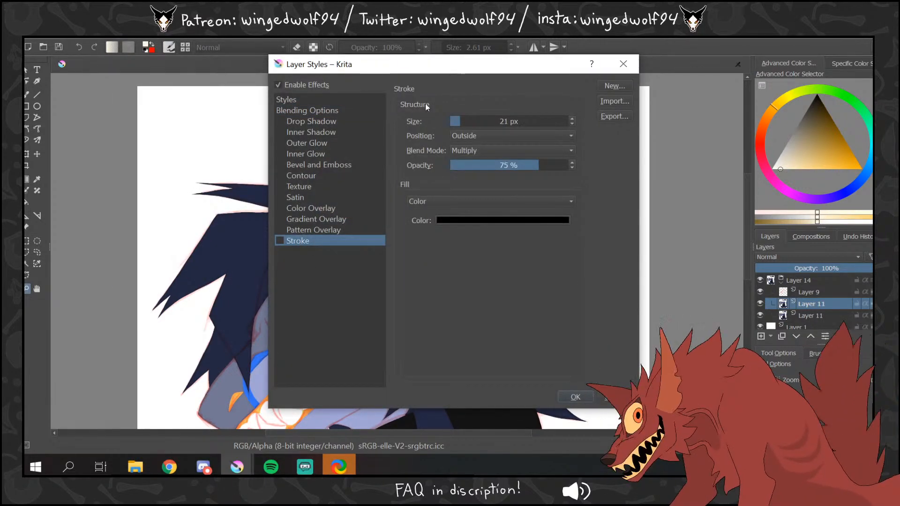
{"action": "left_click_drag", "start_coordinate": [462, 121], "coordinate": [451, 121]}
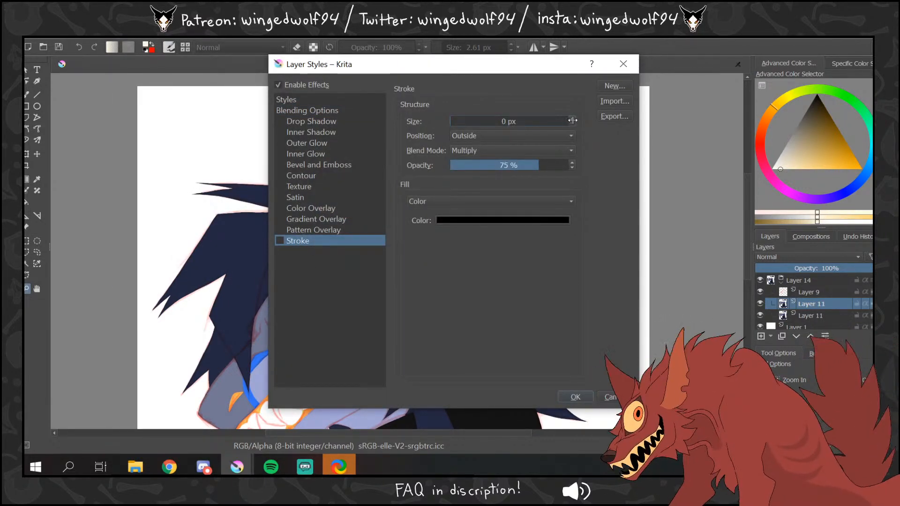
{"action": "left_click", "coordinate": [567, 166]}
{"action": "left_click", "coordinate": [515, 136]}
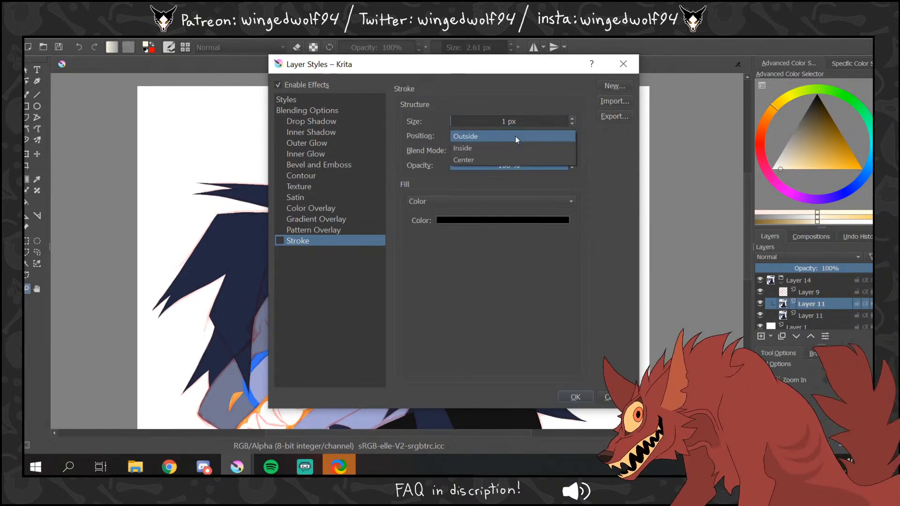
{"action": "left_click", "coordinate": [494, 148]}
{"action": "left_click", "coordinate": [280, 241]}
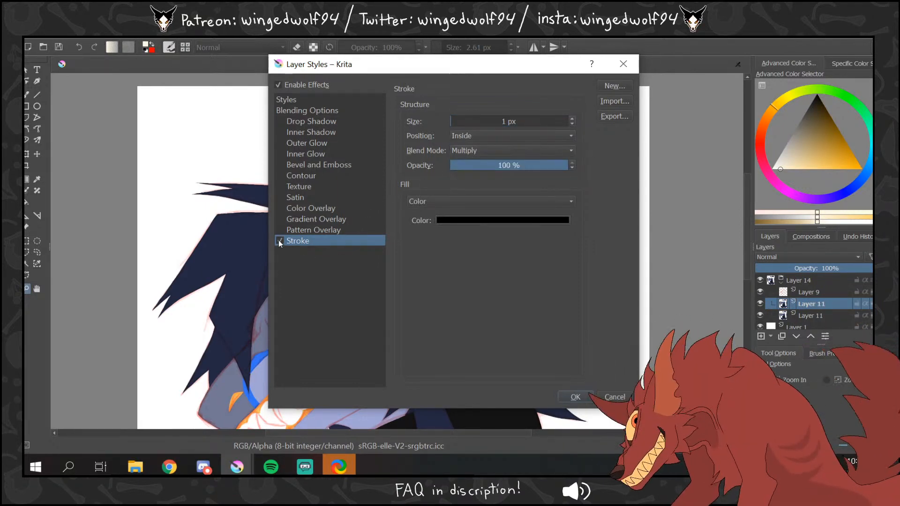
- Try a 2 px stroke size, set it back to 1 px and apply the layer style
{"action": "left_click_drag", "start_coordinate": [666, 171], "coordinate": [720, 141]}
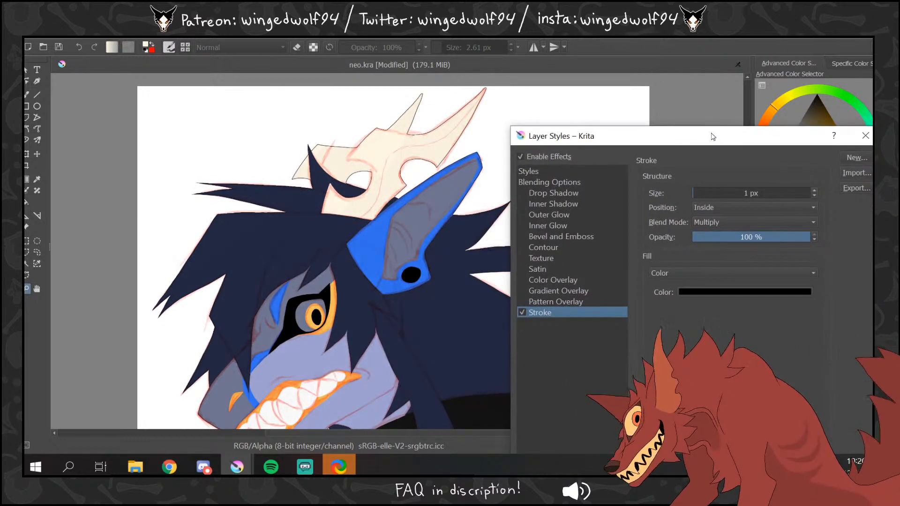
{"action": "left_click", "coordinate": [815, 190]}
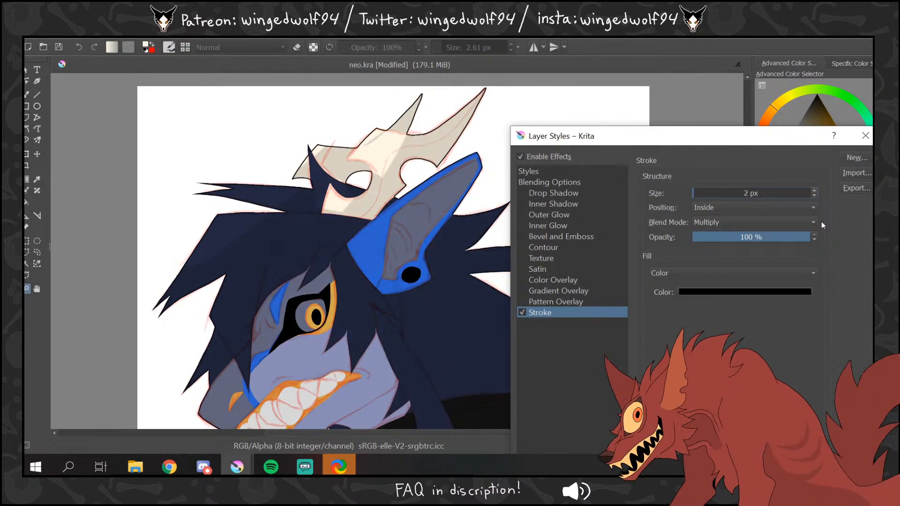
{"action": "left_click", "coordinate": [814, 195]}
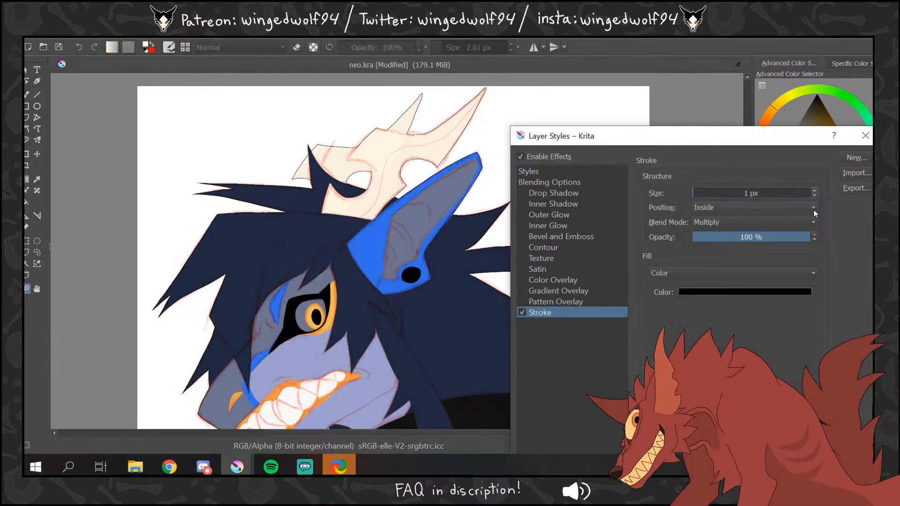
{"action": "left_click_drag", "start_coordinate": [769, 137], "coordinate": [580, 62]}
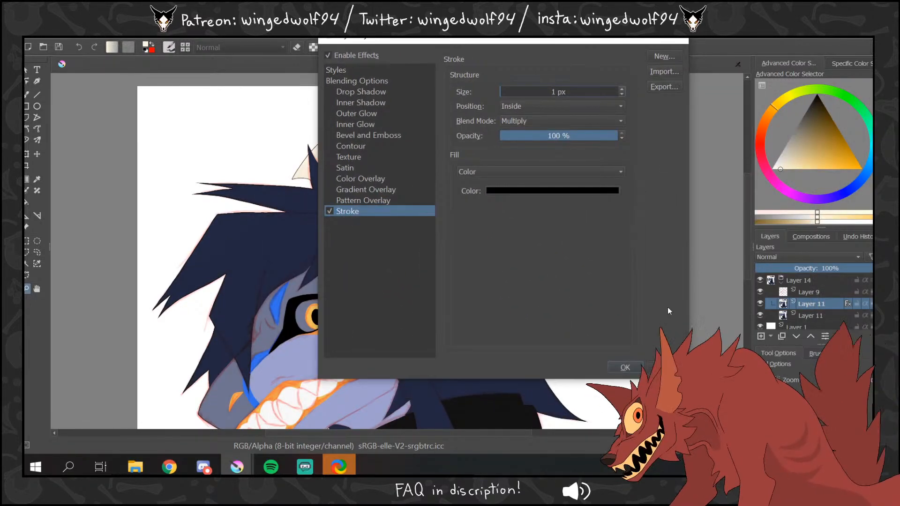
{"action": "left_click", "coordinate": [626, 367]}
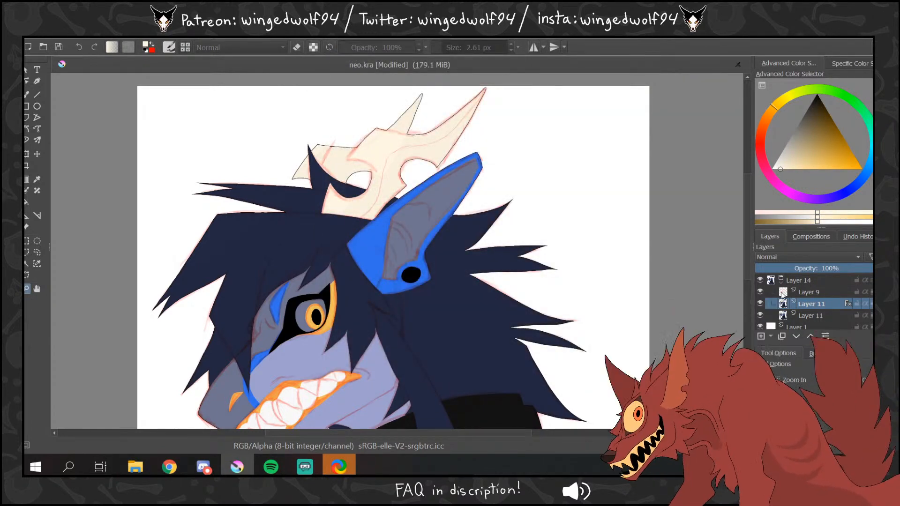
- Merge the stroked layer with the Layer 11 below it and hide the Layer 9 sketch
{"action": "key", "text": "ctrl+e"}
{"action": "left_click", "coordinate": [760, 292]}
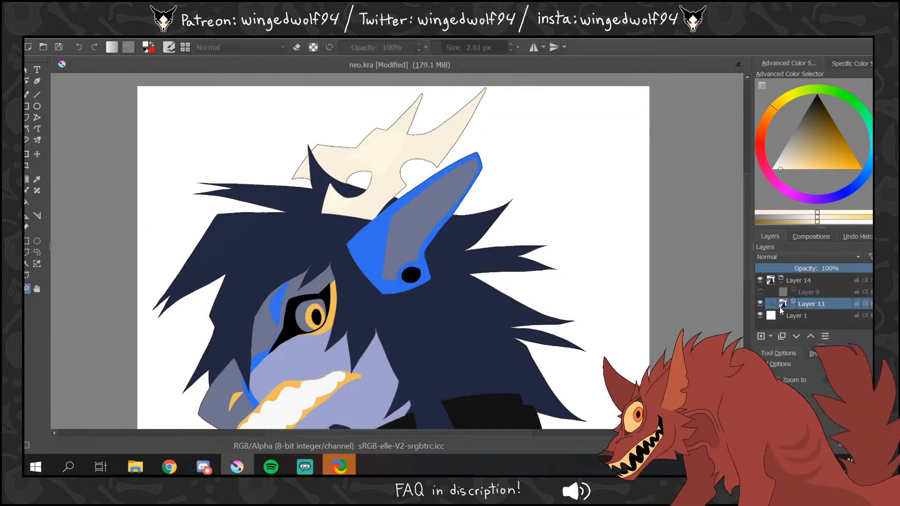
{"action": "left_click", "coordinate": [599, 187], "text": "ctrl"}
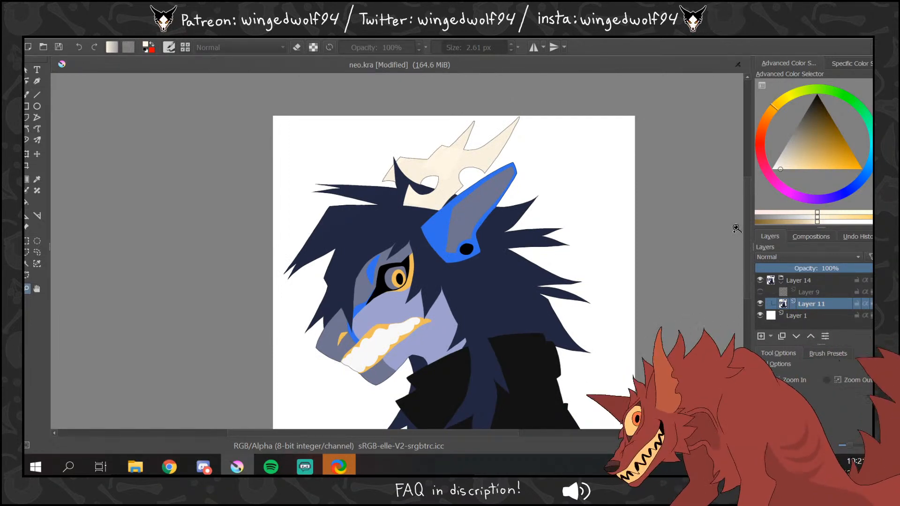
- Add a new paint layer above Layer 11 with inherit alpha enabled and show the Layer 9 sketch again
{"action": "left_click", "coordinate": [769, 337]}
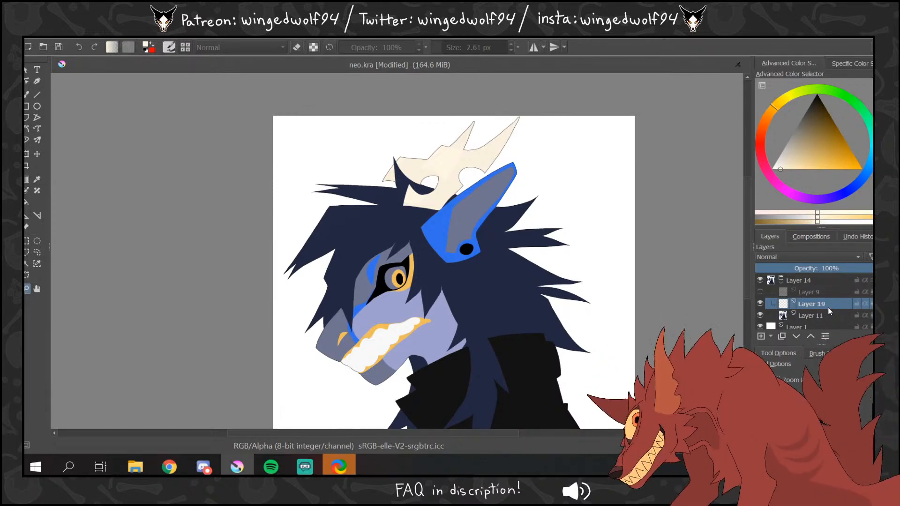
{"action": "mouse_move", "coordinate": [829, 308]}
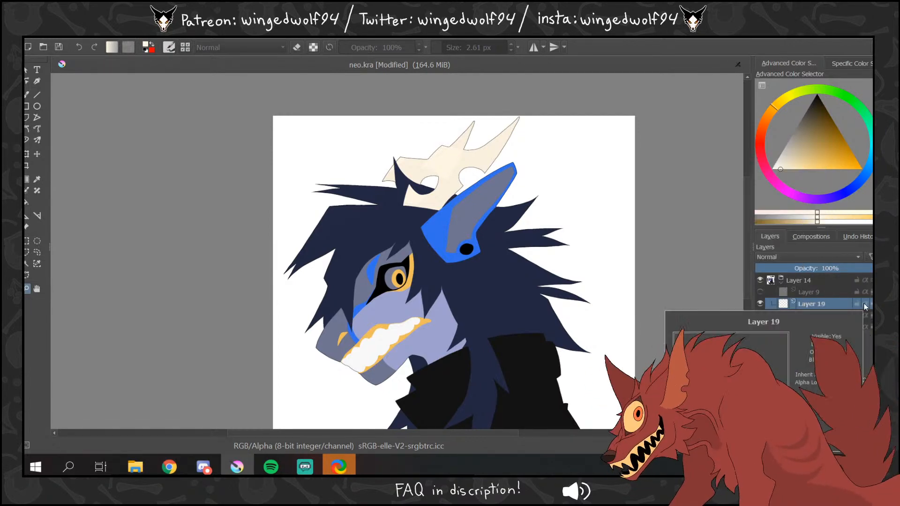
{"action": "left_click", "coordinate": [760, 292]}
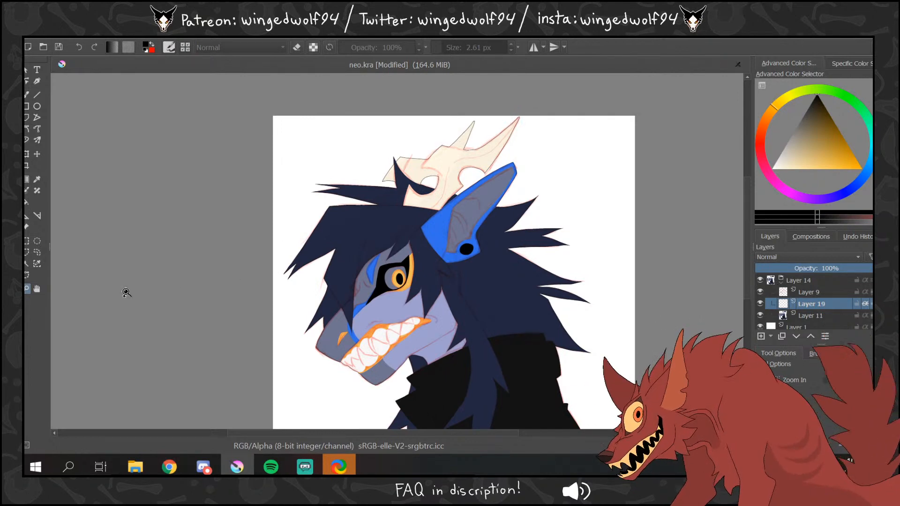
- Ink the hair strands hanging beside the eye and over the cheek in black with the 2.61 px freehand brush
{"action": "left_click_drag", "start_coordinate": [454, 285], "coordinate": [520, 326]}
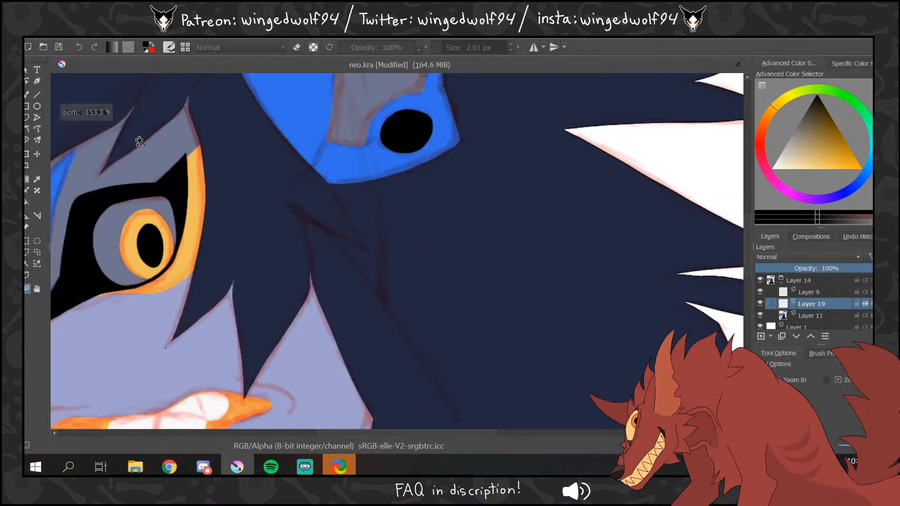
{"action": "left_click", "coordinate": [27, 94]}
{"action": "left_click_drag", "start_coordinate": [807, 120], "coordinate": [818, 95]}
{"action": "left_click_drag", "start_coordinate": [439, 432], "coordinate": [407, 432]}
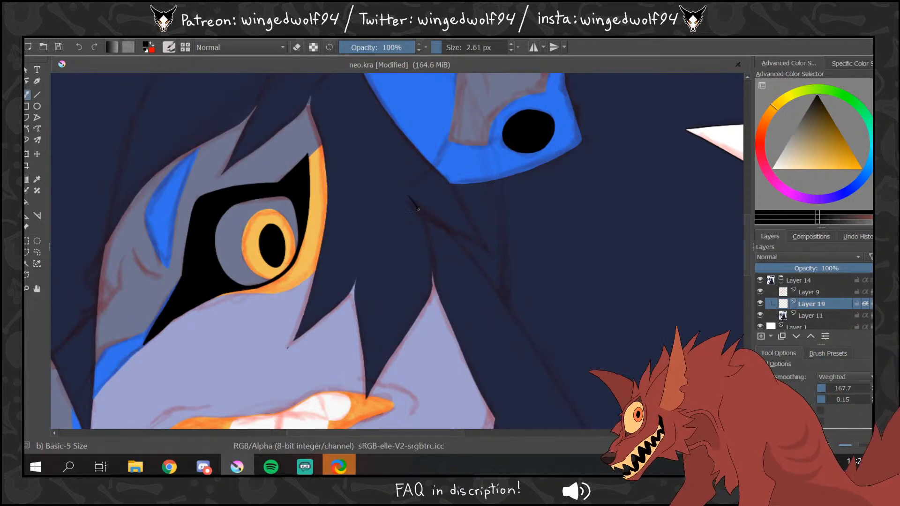
{"action": "mouse_move", "coordinate": [406, 195]}
{"action": "left_mouse_down"}
{"action": "mouse_move", "coordinate": [426, 221]}
{"action": "mouse_move", "coordinate": [432, 289]}
{"action": "left_mouse_up"}
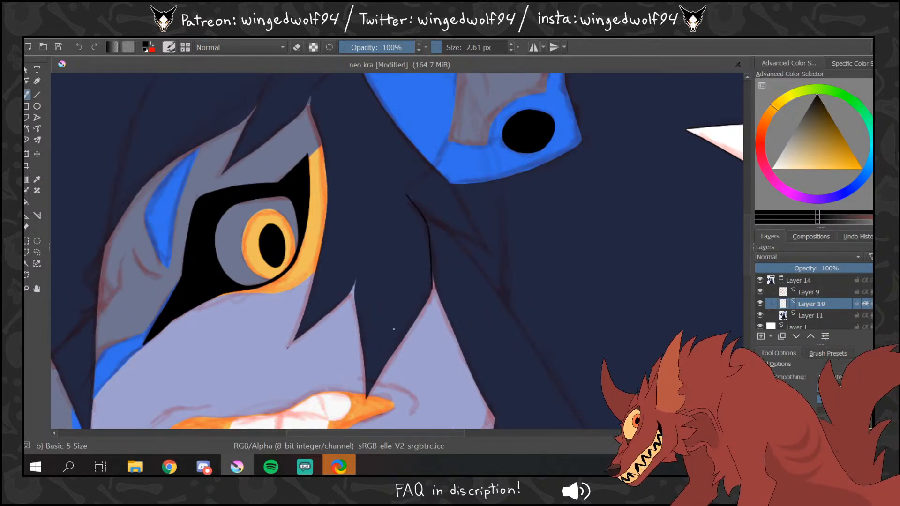
{"action": "left_click_drag", "start_coordinate": [367, 401], "coordinate": [431, 294]}
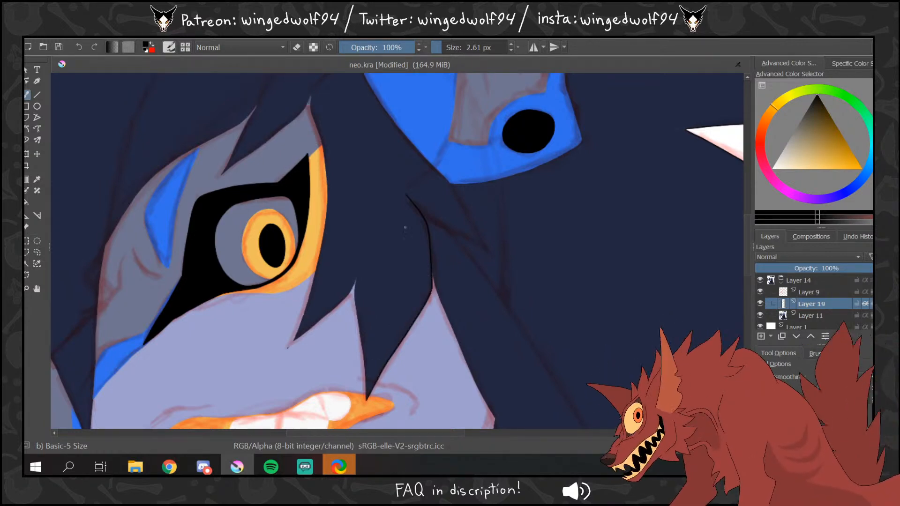
{"action": "mouse_move", "coordinate": [305, 332]}
{"action": "left_mouse_down"}
{"action": "mouse_move", "coordinate": [351, 293]}
{"action": "mouse_move", "coordinate": [361, 268]}
{"action": "left_mouse_up"}
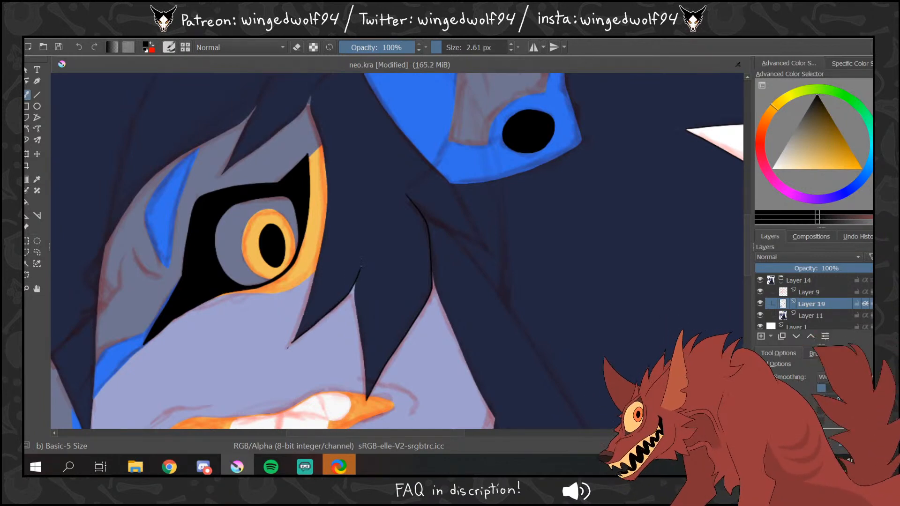
{"action": "left_click_drag", "start_coordinate": [361, 336], "coordinate": [364, 361]}
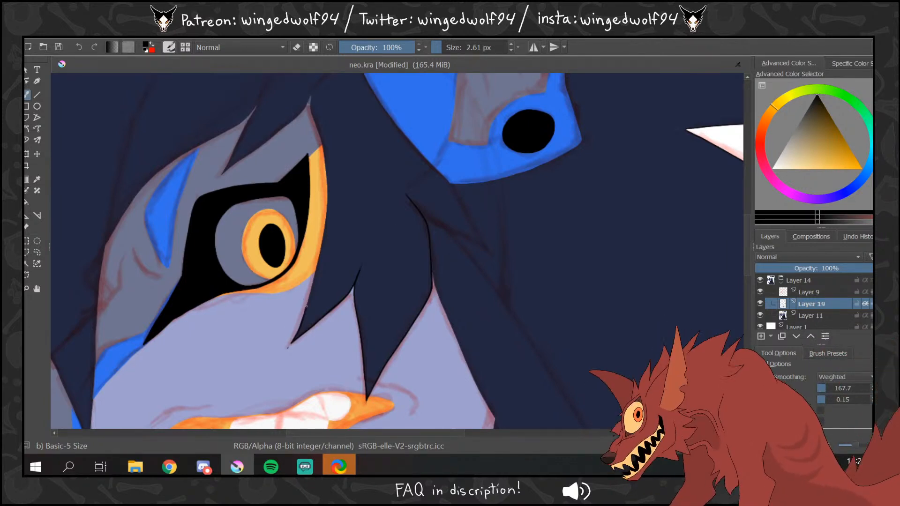
{"action": "left_click_drag", "start_coordinate": [317, 264], "coordinate": [324, 228]}
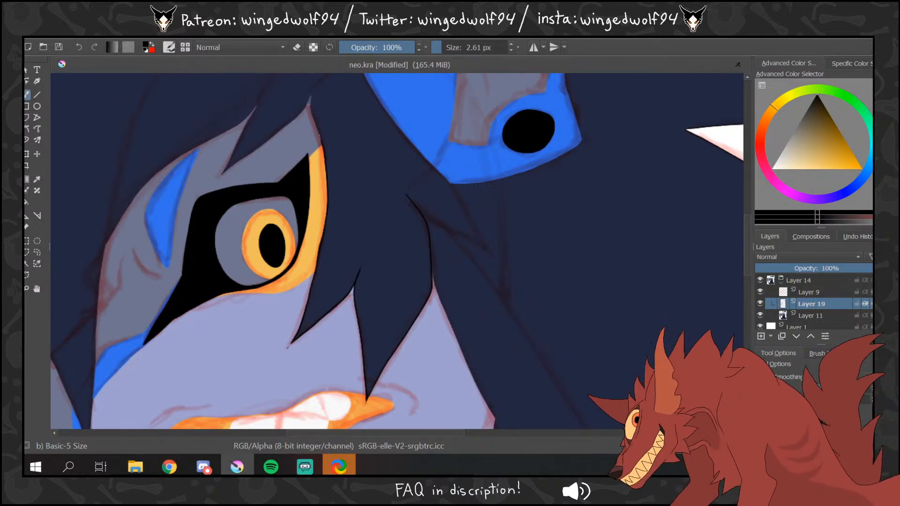
- Ink the edges of the hair locks above the eye in black and erase the overshooting line tip
{"action": "scroll", "coordinate": [740, 225], "scroll_direction": "up", "scroll_amount": 3}
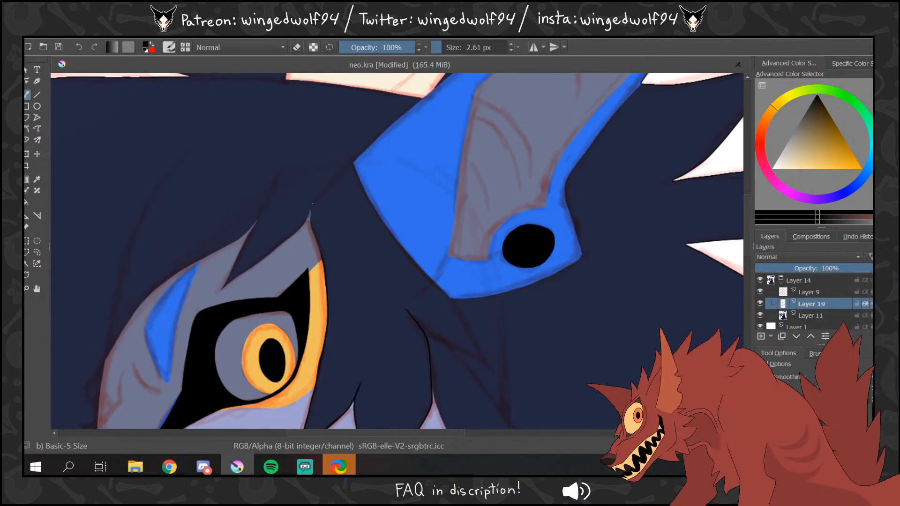
{"action": "left_click_drag", "start_coordinate": [310, 219], "coordinate": [318, 247]}
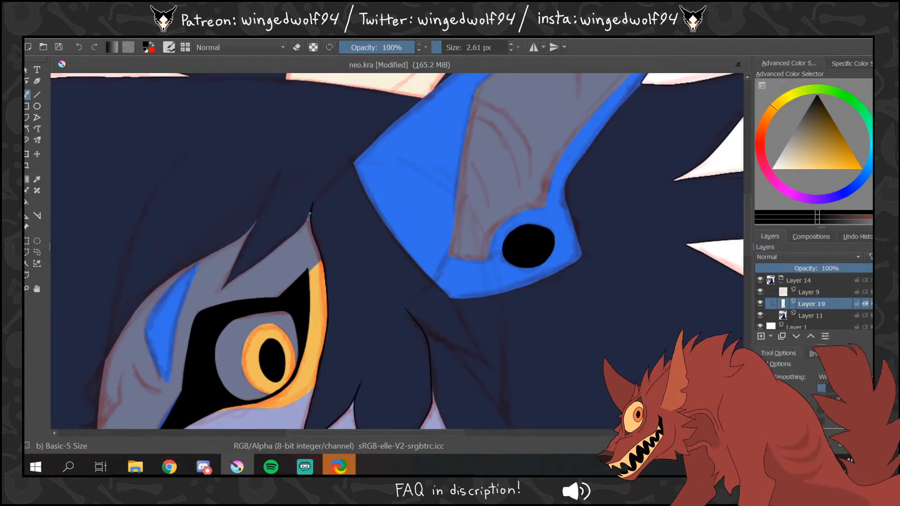
{"action": "left_click_drag", "start_coordinate": [265, 257], "coordinate": [238, 275]}
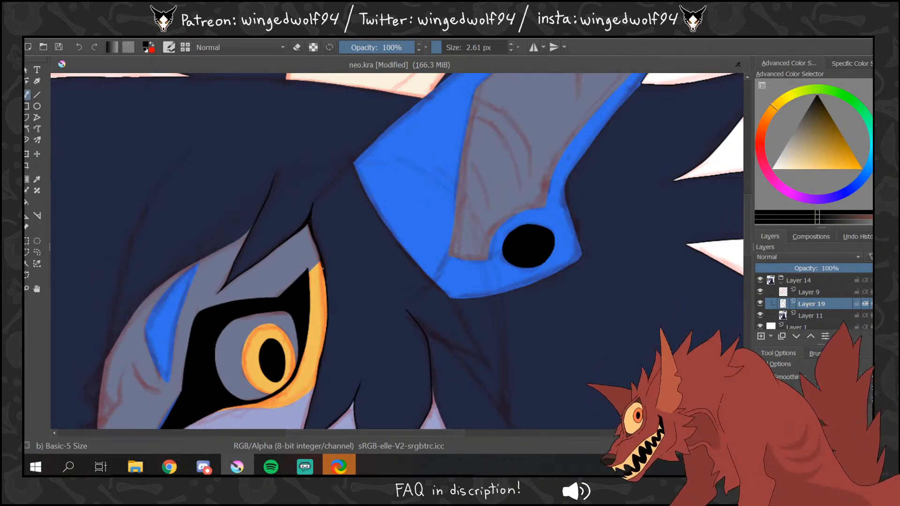
{"action": "left_click_drag", "start_coordinate": [327, 289], "coordinate": [327, 315]}
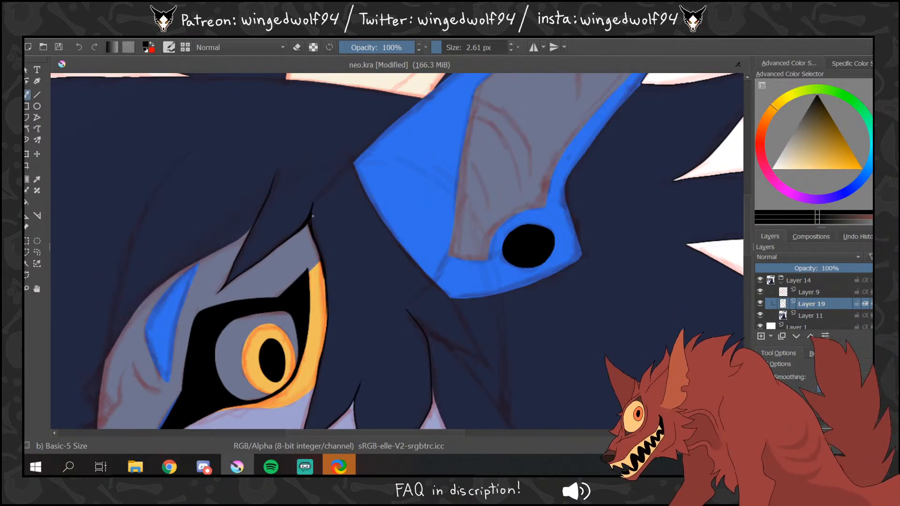
{"action": "key", "text": "e"}
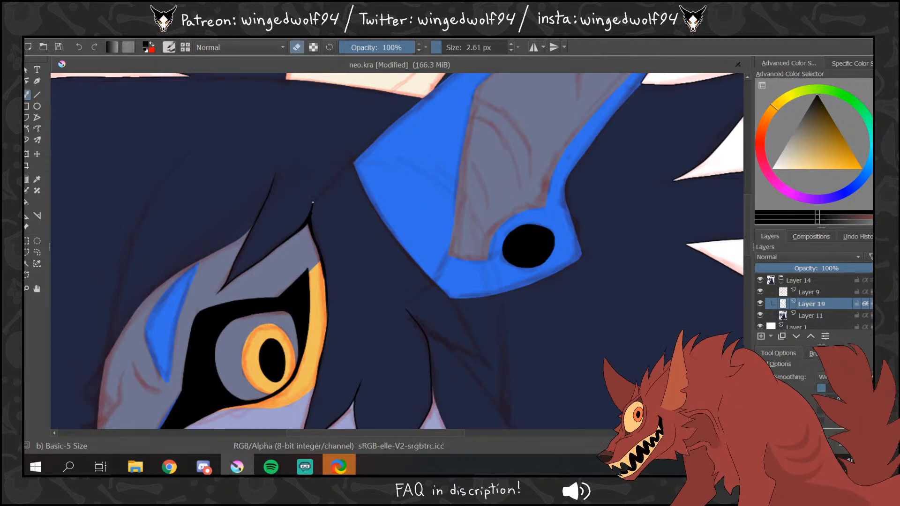
{"action": "left_click", "coordinate": [300, 46]}
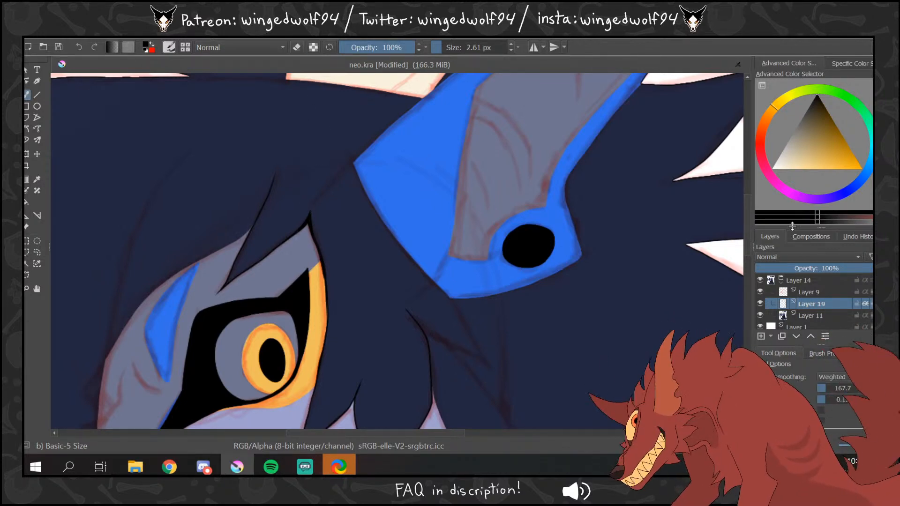
- Ink the pointed hair strand below the lower edge of the blue ear in black
{"action": "left_click_drag", "start_coordinate": [748, 225], "coordinate": [748, 231]}
{"action": "left_click_drag", "start_coordinate": [439, 434], "coordinate": [479, 434]}
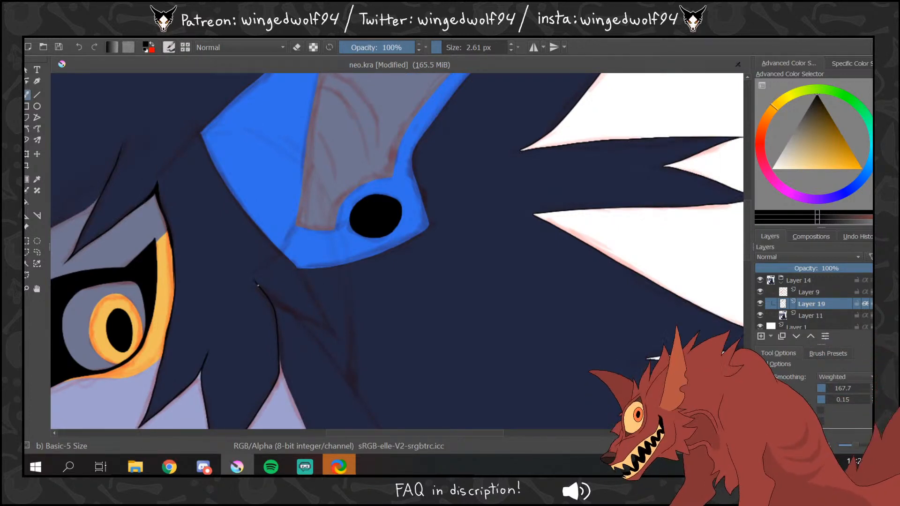
{"action": "mouse_move", "coordinate": [291, 313]}
{"action": "left_mouse_down"}
{"action": "mouse_move", "coordinate": [345, 346]}
{"action": "mouse_move", "coordinate": [318, 307]}
{"action": "left_mouse_up"}
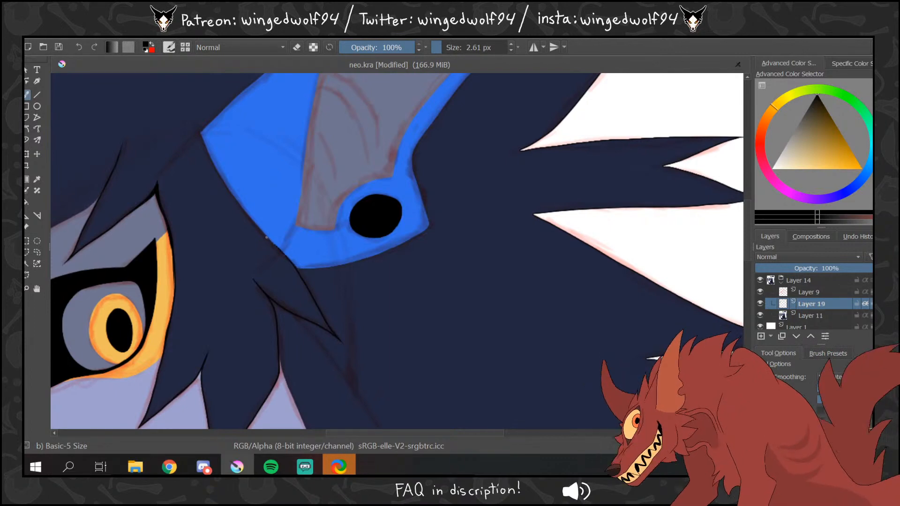
- Ink the front and upper edges of the blue ear in black, adding a small pointed corner where they meet
{"action": "left_click_drag", "start_coordinate": [747, 257], "coordinate": [748, 237]}
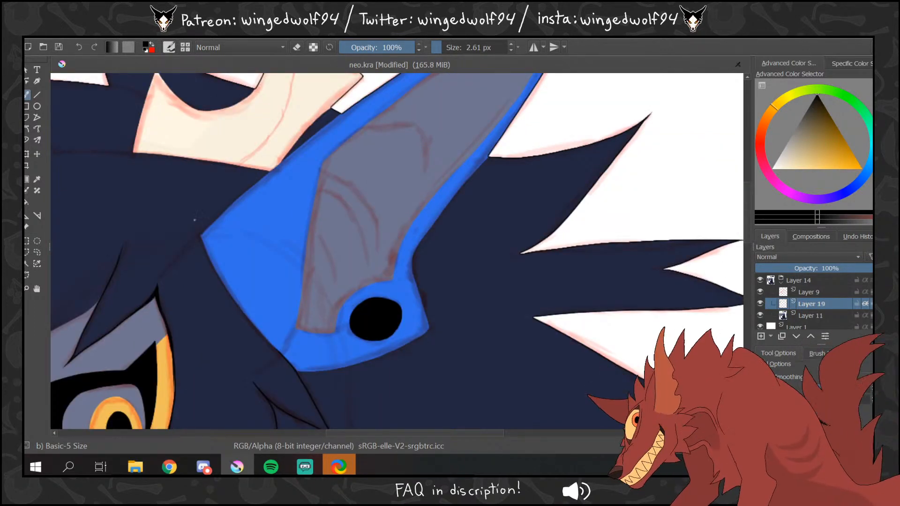
{"action": "left_click_drag", "start_coordinate": [199, 230], "coordinate": [208, 258]}
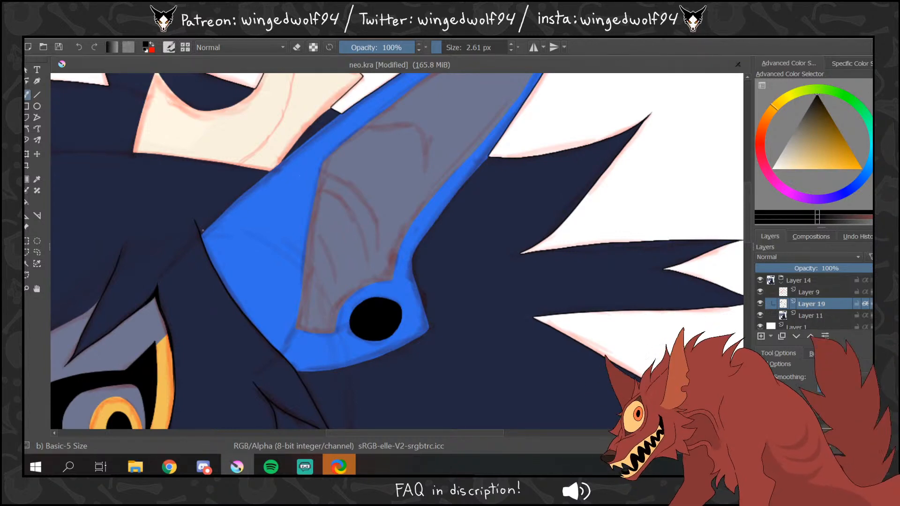
{"action": "left_click_drag", "start_coordinate": [202, 236], "coordinate": [298, 151]}
{"action": "left_click_drag", "start_coordinate": [202, 219], "coordinate": [234, 202]}
- Hide the Layer 9 sketch and fill the small outlined gap at the ear's front corner with black
{"action": "key", "text": "f"}
{"action": "left_click", "coordinate": [760, 292]}
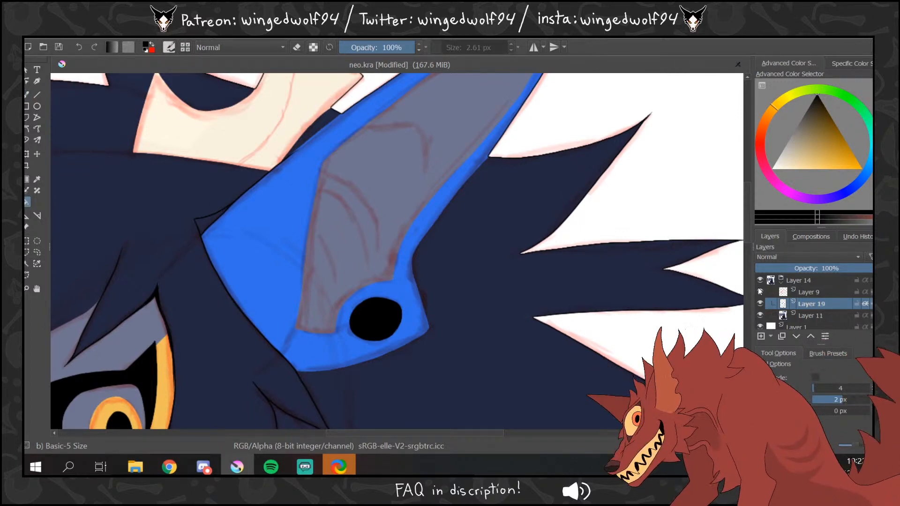
{"action": "left_click", "coordinate": [197, 219]}
{"action": "key", "text": "b"}
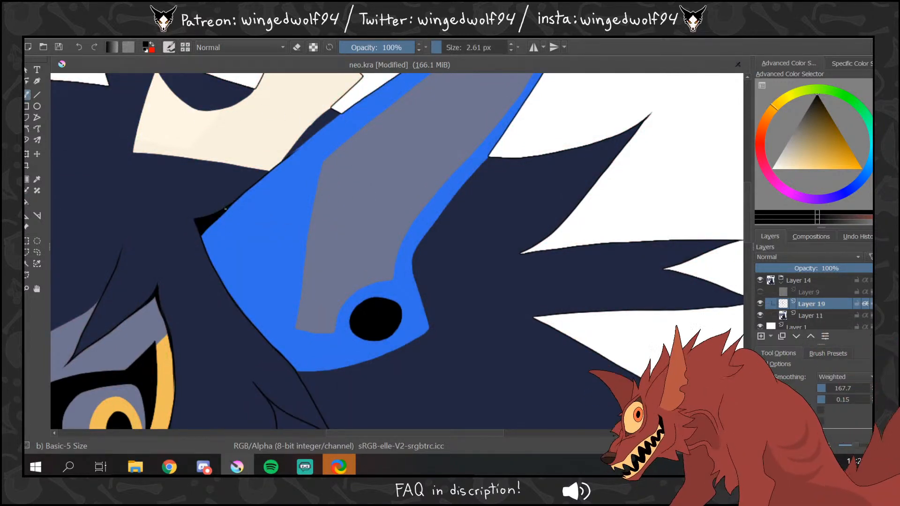
- Show the Layer 9 sketch and ink both edges of the long hair strand from the cheek down to the collar in black
{"action": "scroll", "coordinate": [240, 192], "scroll_direction": "down", "scroll_amount": 5}
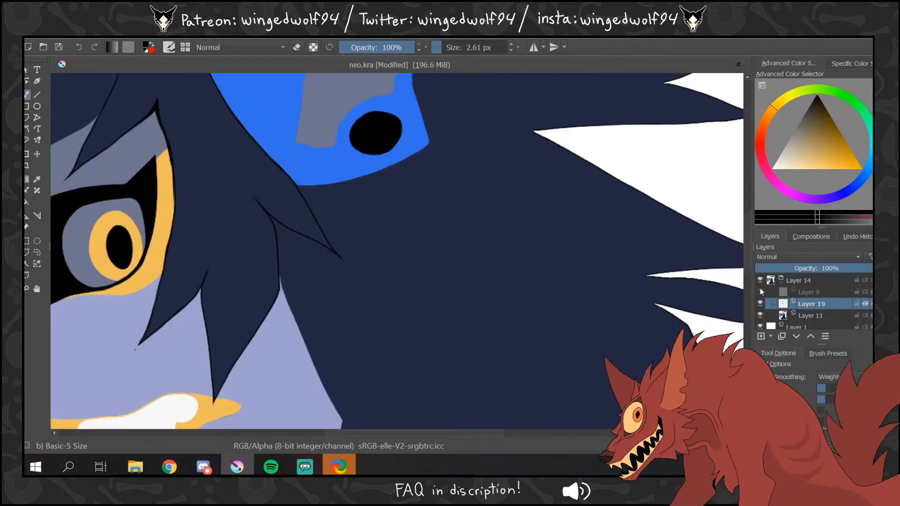
{"action": "left_click", "coordinate": [760, 292]}
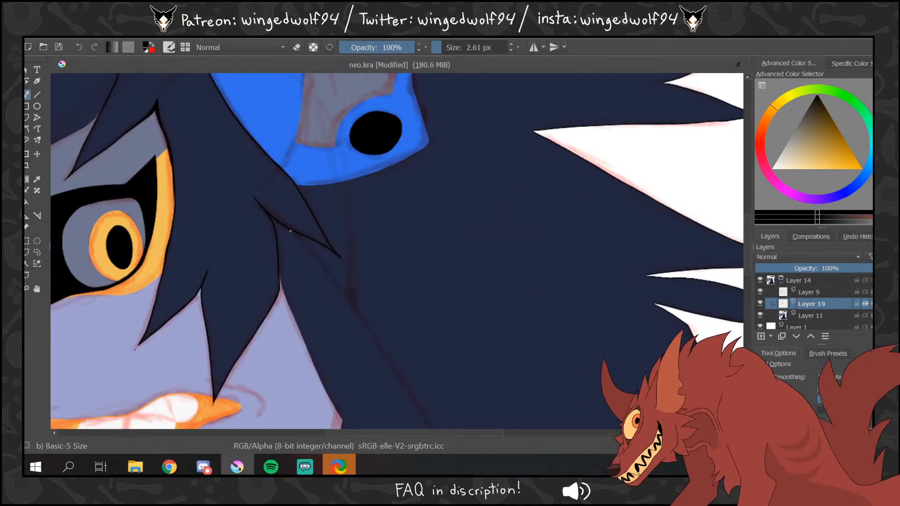
{"action": "mouse_move", "coordinate": [291, 231]}
{"action": "left_mouse_down"}
{"action": "mouse_move", "coordinate": [369, 327]}
{"action": "mouse_move", "coordinate": [424, 422]}
{"action": "left_mouse_up"}
{"action": "scroll", "coordinate": [746, 253], "scroll_direction": "down", "scroll_amount": 6}
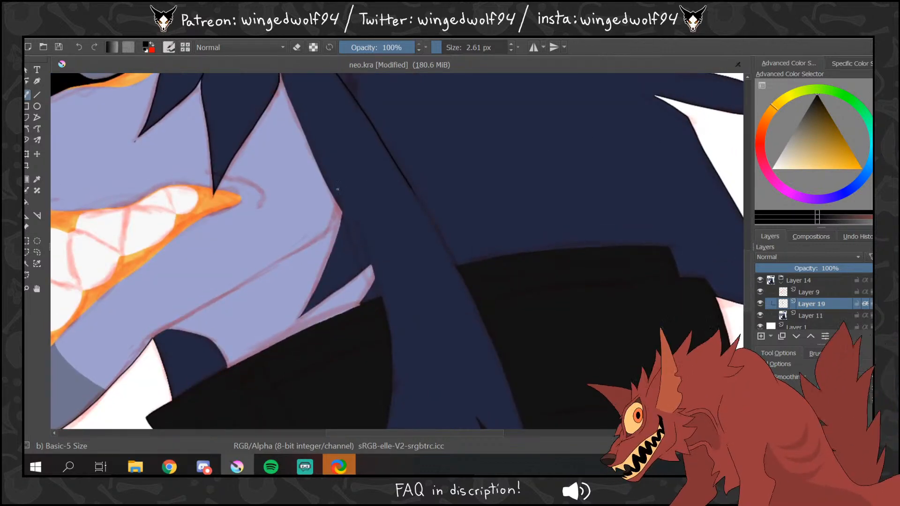
{"action": "scroll", "coordinate": [743, 258], "scroll_direction": "up", "scroll_amount": 3}
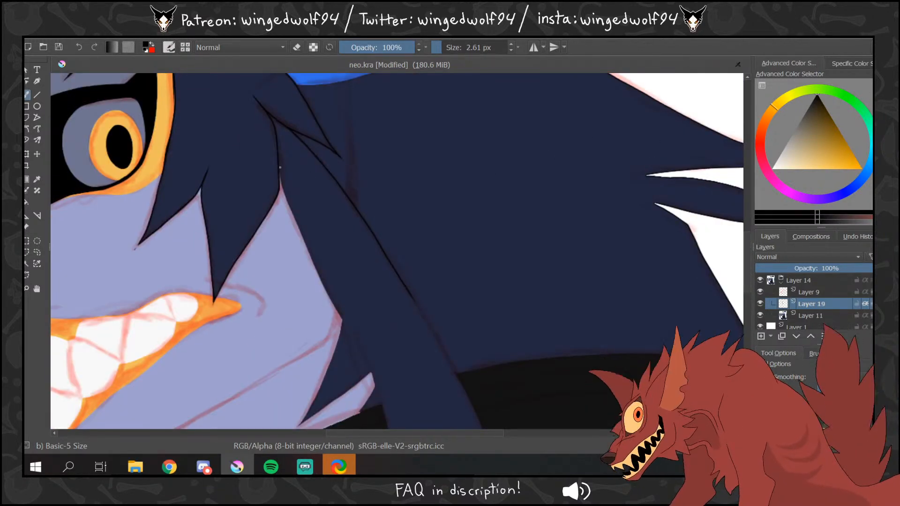
{"action": "left_click_drag", "start_coordinate": [278, 168], "coordinate": [382, 410]}
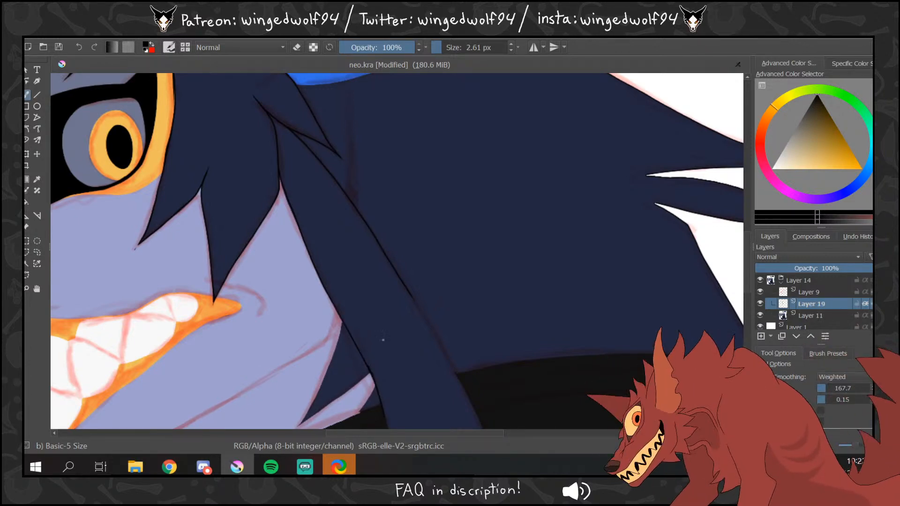
{"action": "left_click_drag", "start_coordinate": [412, 298], "coordinate": [488, 442]}
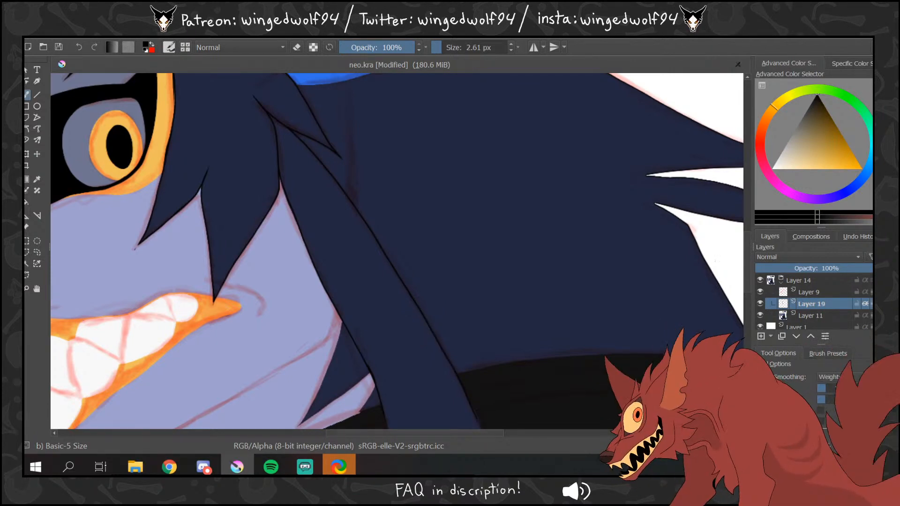
{"action": "scroll", "coordinate": [441, 224], "scroll_direction": "down", "scroll_amount": 4}
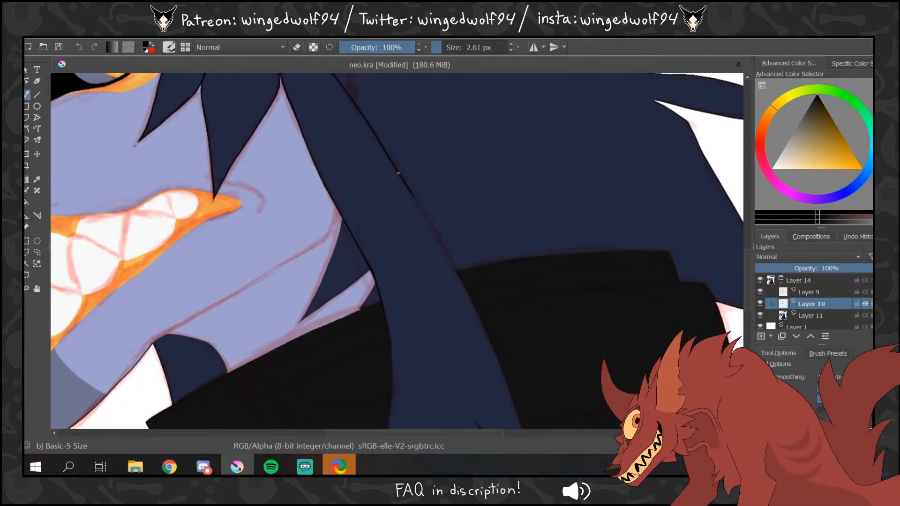
{"action": "left_click_drag", "start_coordinate": [406, 183], "coordinate": [464, 283]}
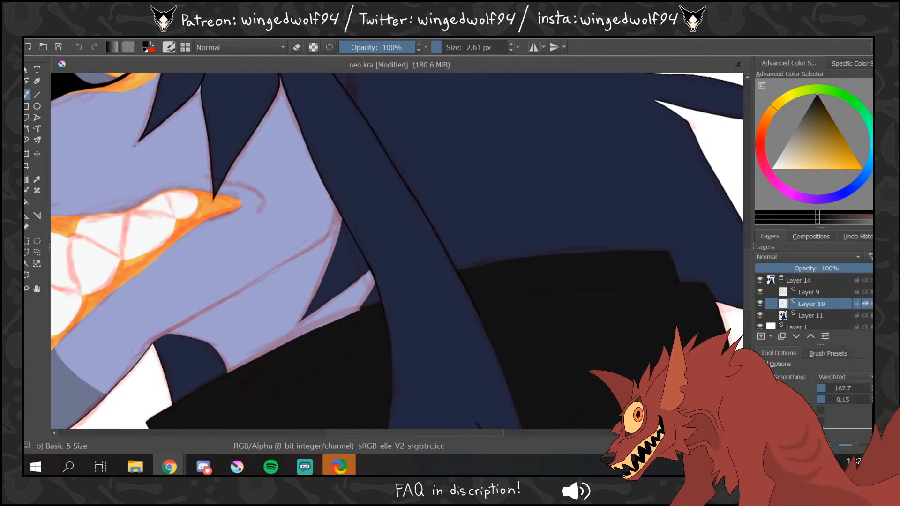
- Ink the front edge of the long strand over the collar in black, including its forked side tip, redoing the first stroke
{"action": "mouse_move", "coordinate": [749, 257]}
{"action": "left_mouse_down"}
{"action": "mouse_move", "coordinate": [749, 287]}
{"action": "mouse_move", "coordinate": [749, 279]}
{"action": "left_mouse_up"}
{"action": "mouse_move", "coordinate": [386, 189]}
{"action": "left_mouse_down"}
{"action": "mouse_move", "coordinate": [389, 214]}
{"action": "mouse_move", "coordinate": [386, 190]}
{"action": "mouse_move", "coordinate": [393, 270]}
{"action": "left_mouse_up"}
{"action": "key", "text": "ctrl+z"}
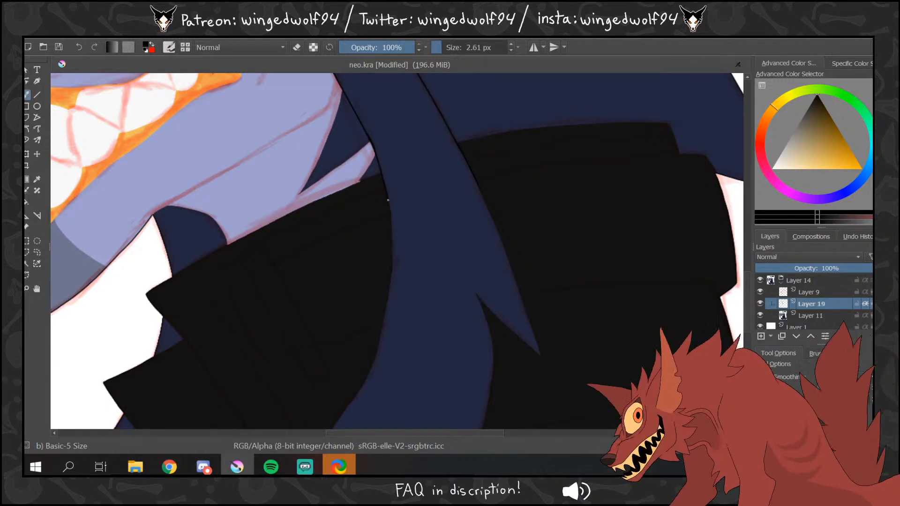
{"action": "mouse_move", "coordinate": [391, 220]}
{"action": "left_mouse_down"}
{"action": "mouse_move", "coordinate": [393, 264]}
{"action": "mouse_move", "coordinate": [368, 374]}
{"action": "left_mouse_up"}
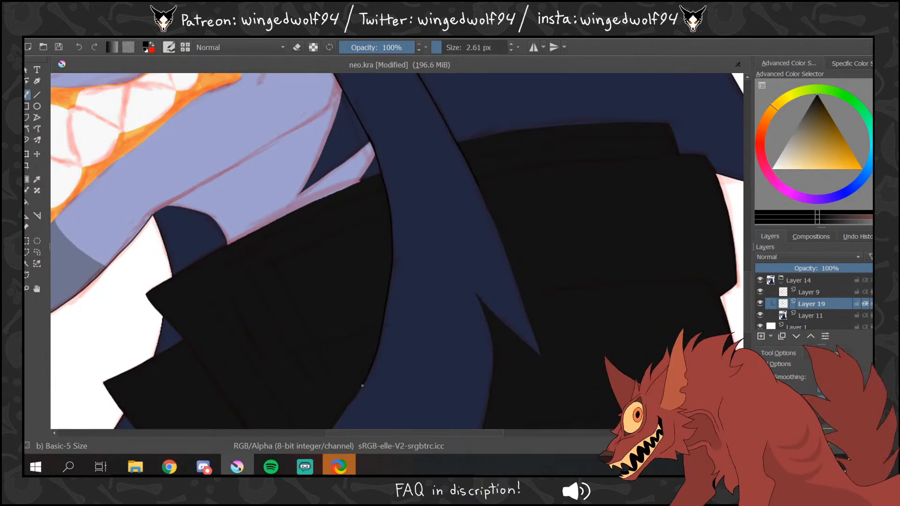
{"action": "scroll", "coordinate": [443, 246], "scroll_direction": "down", "scroll_amount": 3}
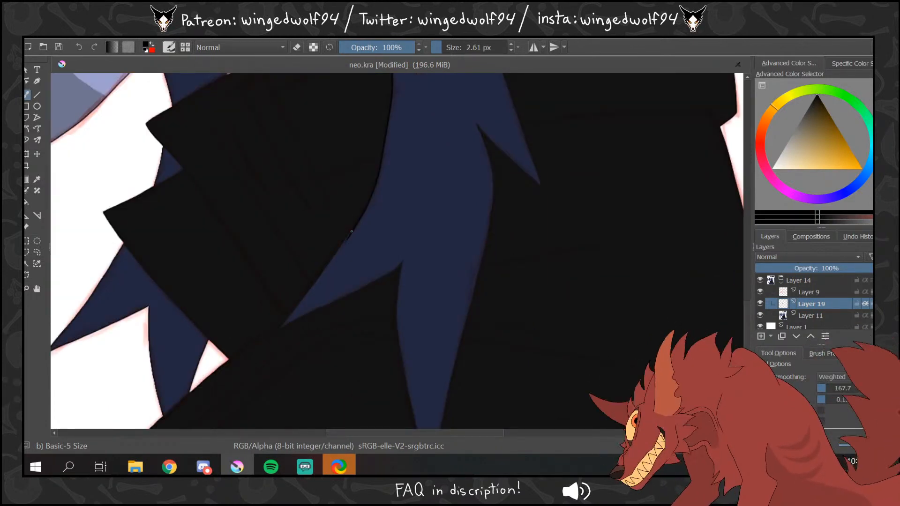
{"action": "left_click_drag", "start_coordinate": [353, 231], "coordinate": [341, 248]}
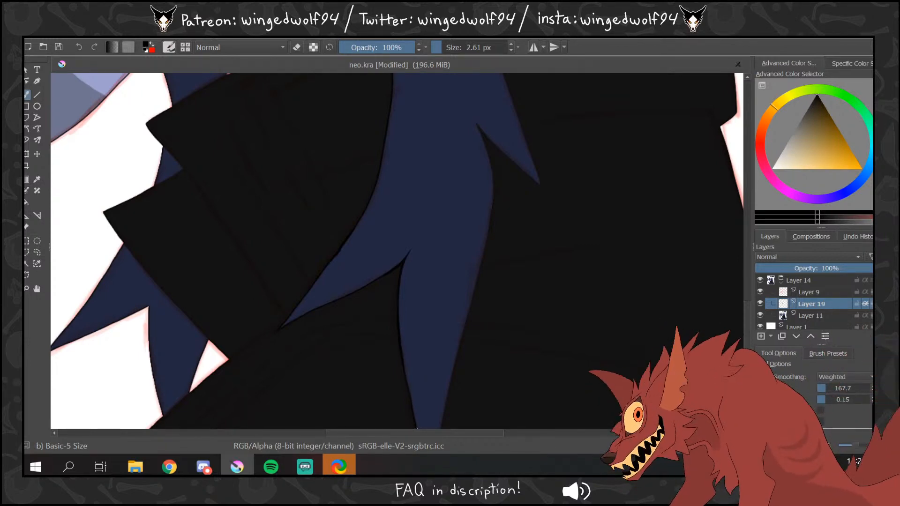
{"action": "left_click_drag", "start_coordinate": [413, 410], "coordinate": [415, 263]}
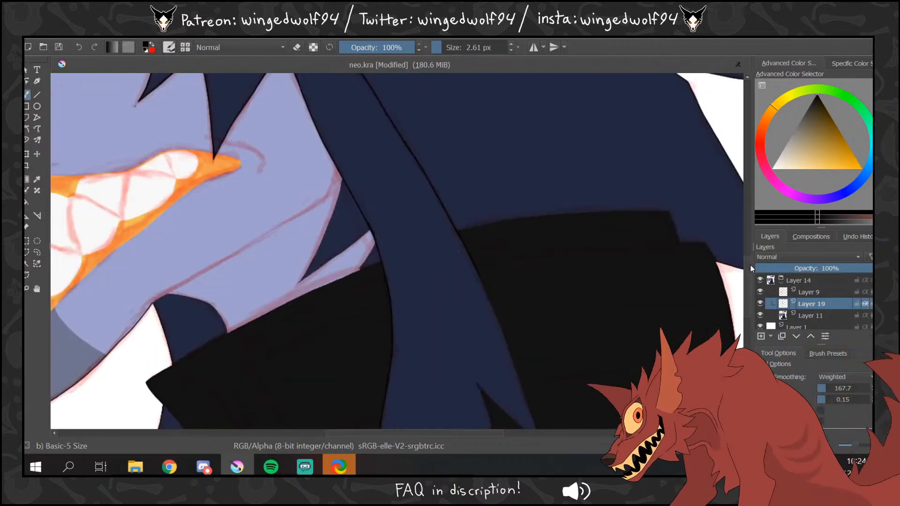
- Ink the strand's rear edge and side point in black down to the canvas edge, and check the whole drawing with Layer 9 hidden
{"action": "left_click_drag", "start_coordinate": [750, 265], "coordinate": [750, 285]}
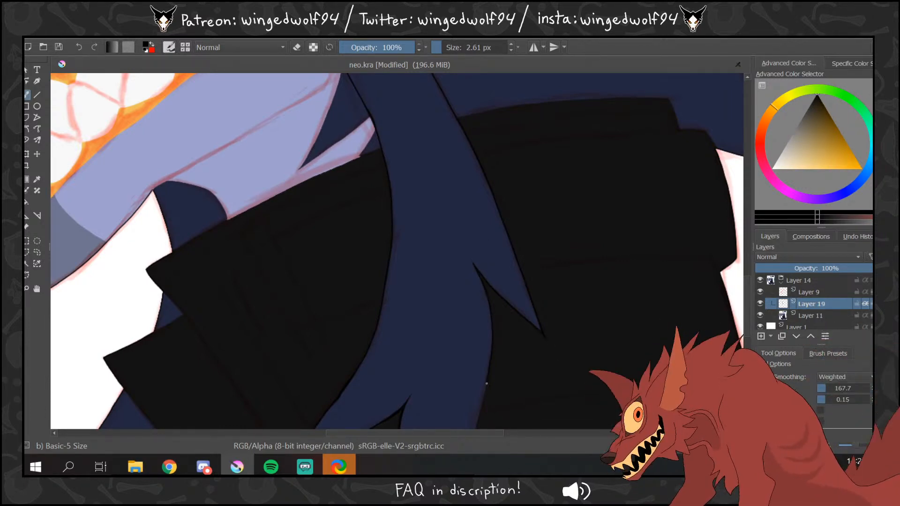
{"action": "scroll", "coordinate": [492, 350], "scroll_direction": "down", "scroll_amount": 3}
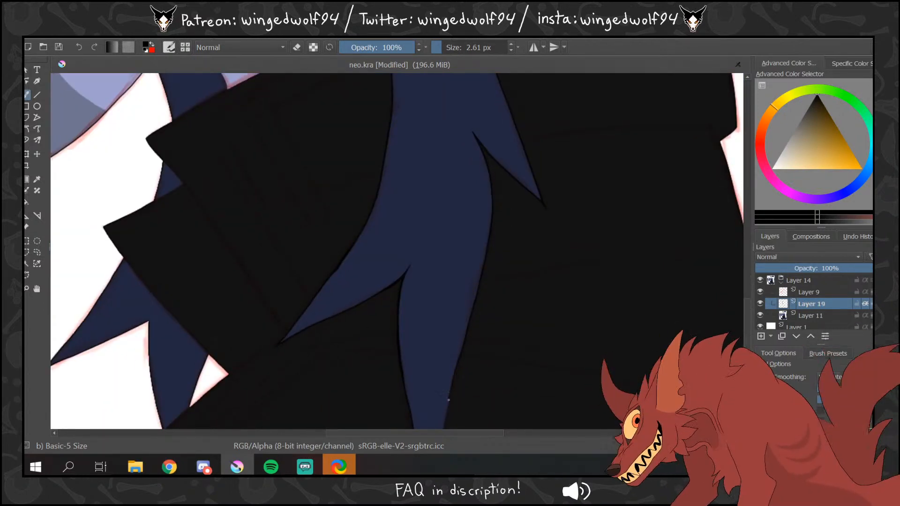
{"action": "scroll", "coordinate": [460, 275], "scroll_direction": "down", "scroll_amount": 2}
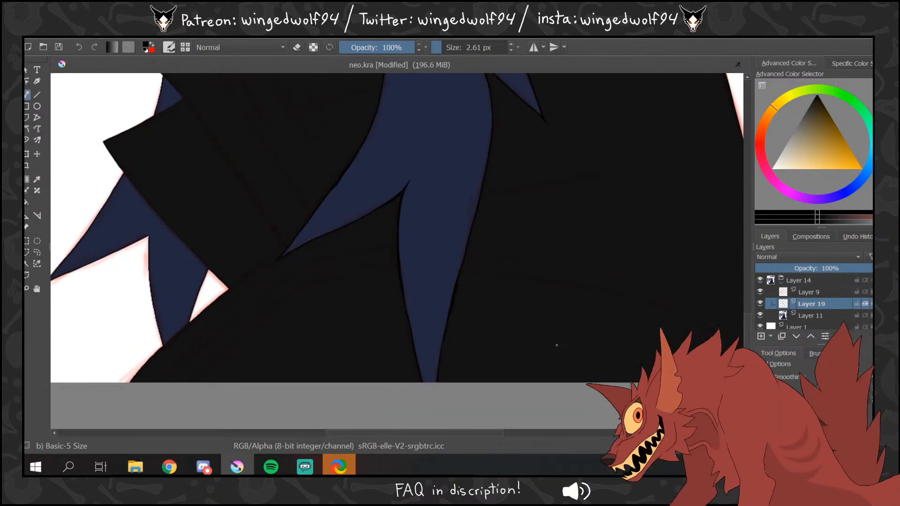
{"action": "key", "text": "ctrl+space"}
{"action": "left_click_drag", "start_coordinate": [478, 214], "coordinate": [482, 199]}
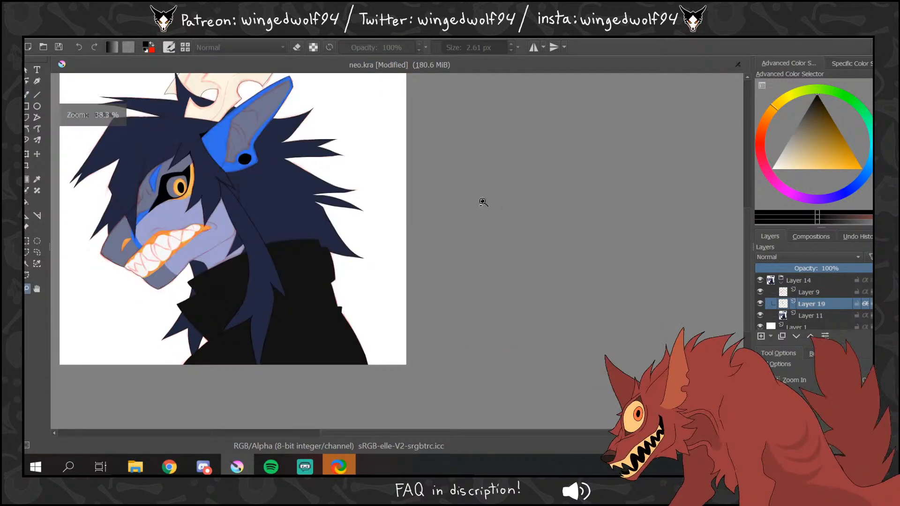
{"action": "left_click", "coordinate": [761, 293]}
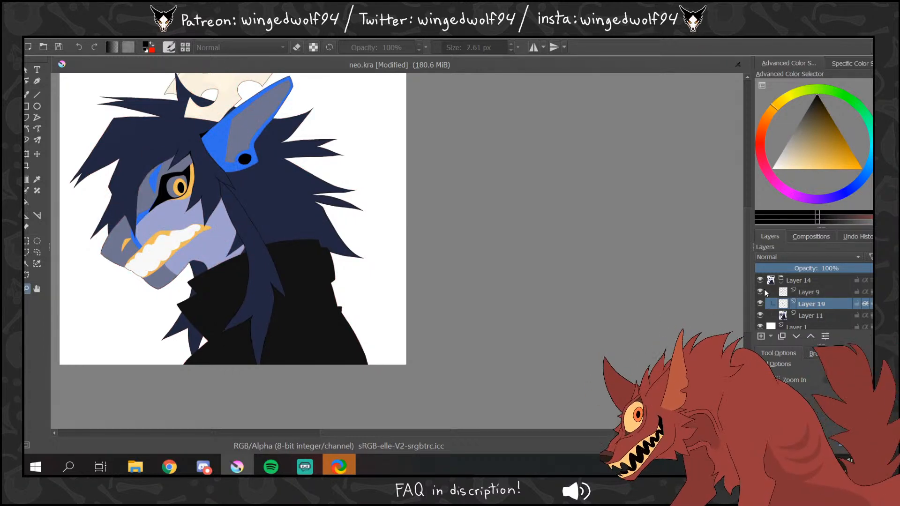
{"action": "left_click", "coordinate": [760, 292]}
- Ink the lower edge of the blue ear and a hair line running from it down to the long strand in black
{"action": "left_click_drag", "start_coordinate": [292, 213], "coordinate": [223, 145]}
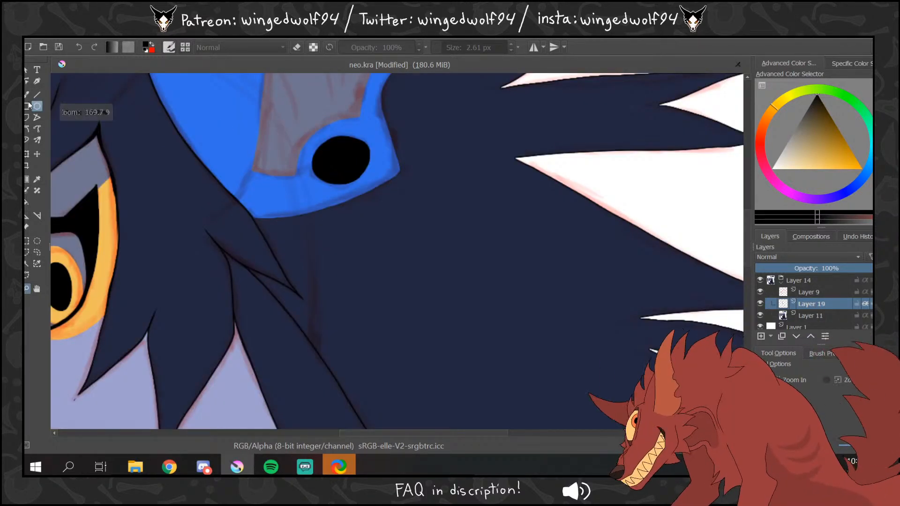
{"action": "left_click", "coordinate": [27, 95]}
{"action": "left_click", "coordinate": [747, 277]}
{"action": "mouse_move", "coordinate": [747, 204]}
{"action": "left_mouse_down"}
{"action": "mouse_move", "coordinate": [748, 105]}
{"action": "mouse_move", "coordinate": [748, 123]}
{"action": "left_mouse_up"}
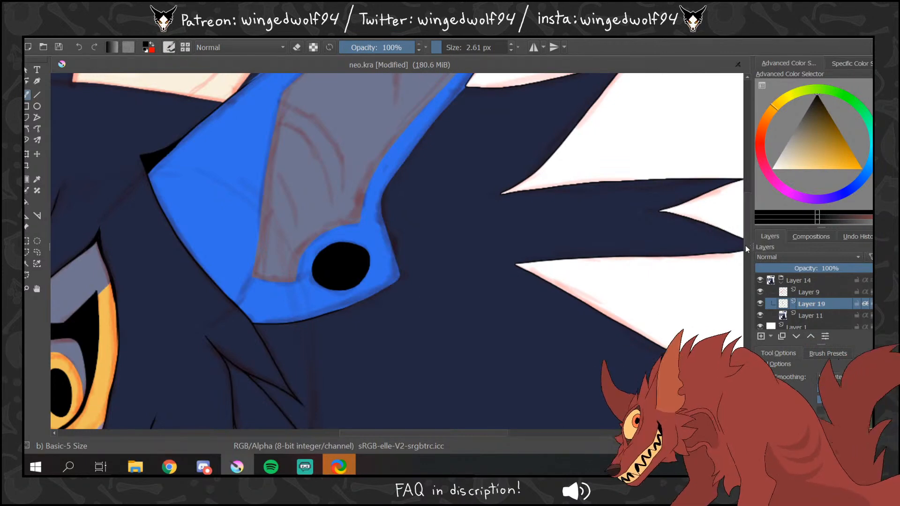
{"action": "left_click_drag", "start_coordinate": [747, 249], "coordinate": [748, 269]}
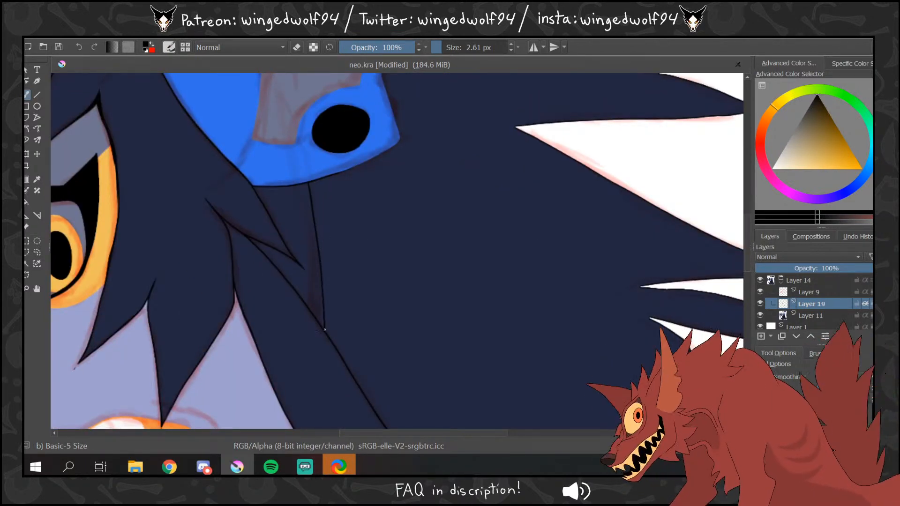
- Hide the Layer 9 sketch and fill the outlined gap between the ear, the pointed hair lock and the long strand with black
{"action": "left_click", "coordinate": [760, 292]}
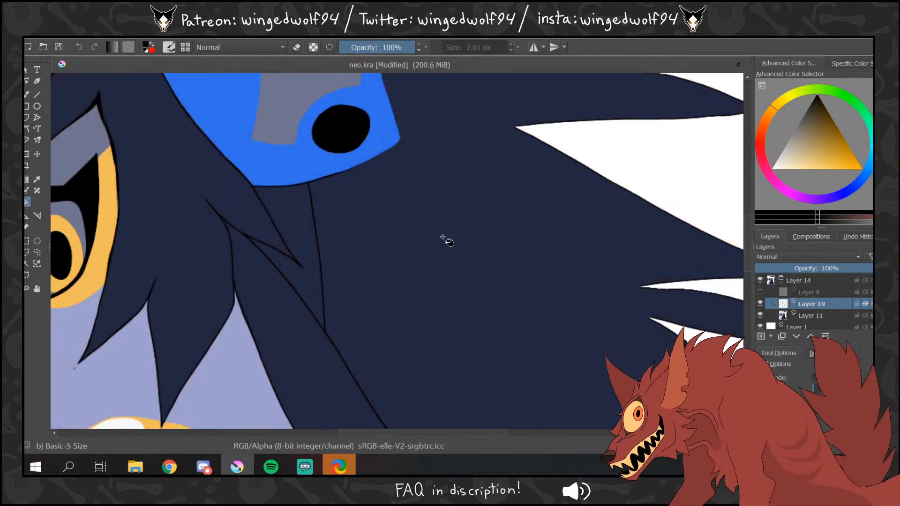
{"action": "left_click", "coordinate": [27, 289]}
{"action": "key", "text": "minus"}
{"action": "key", "text": "minus"}
{"action": "key", "text": "minus"}
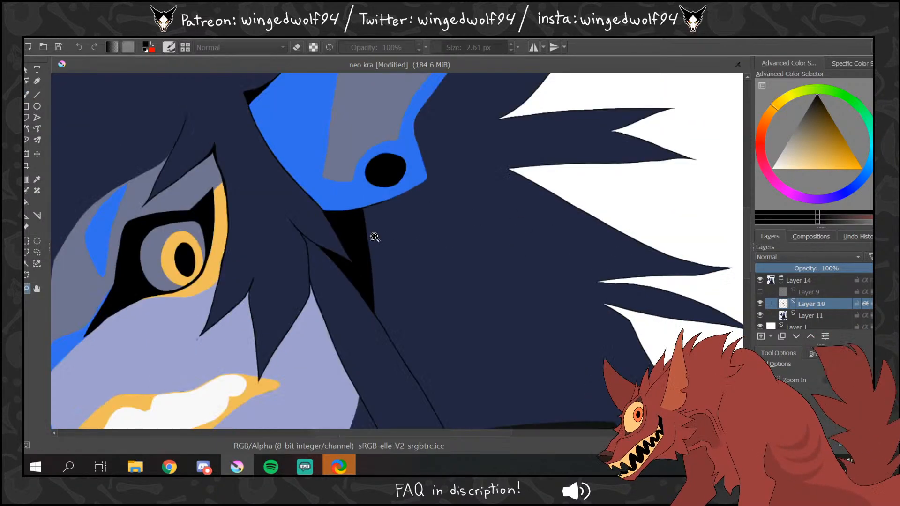
- Ink the small hair tuft and neck edge behind the jaw with the freehand brush and fill the gaps beside the strand with black
{"action": "left_click_drag", "start_coordinate": [386, 253], "coordinate": [503, 372]}
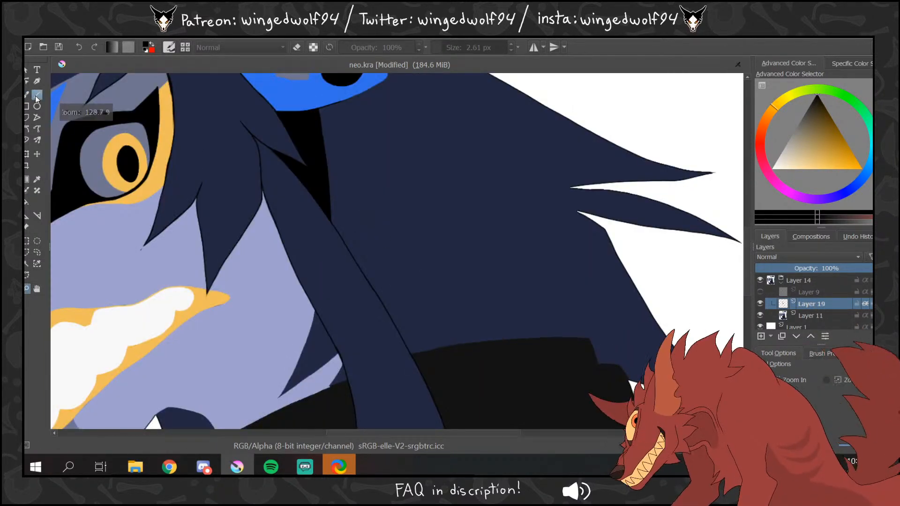
{"action": "left_click", "coordinate": [28, 95]}
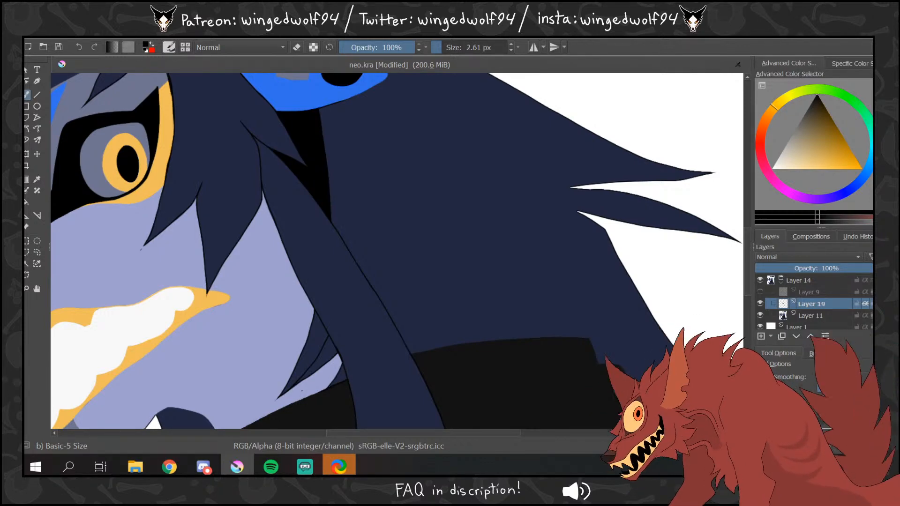
{"action": "left_click", "coordinate": [336, 378]}
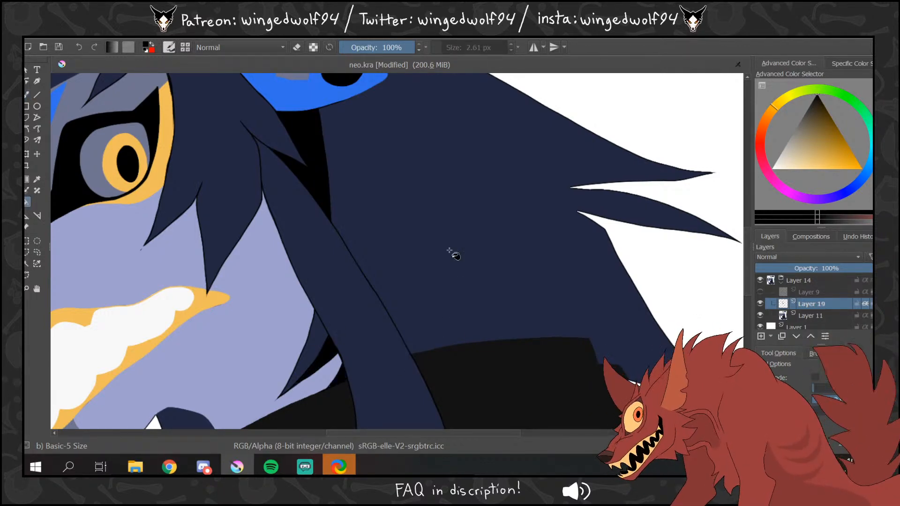
- Ink the collar's upper edge and a line along the lowest back hair spike, and fill the spike's underside with black
{"action": "left_click", "coordinate": [27, 95]}
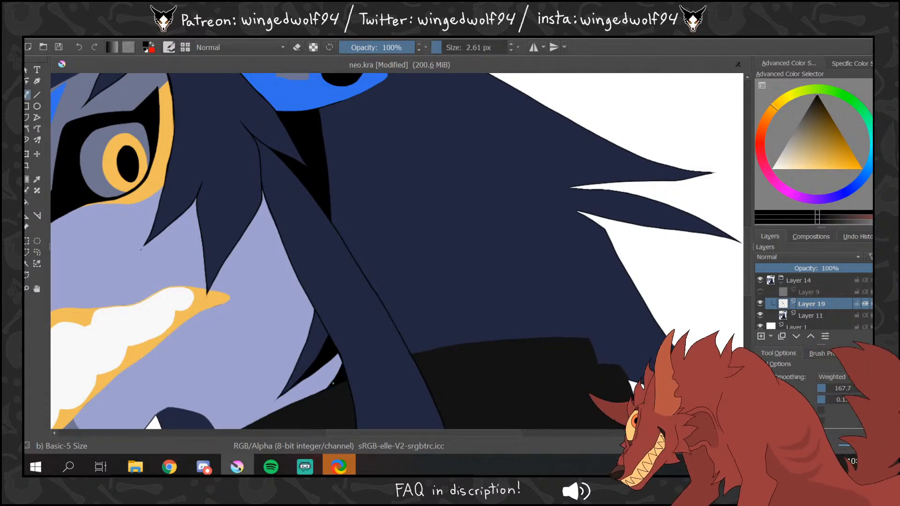
{"action": "scroll", "coordinate": [535, 436], "scroll_direction": "right", "scroll_amount": 3}
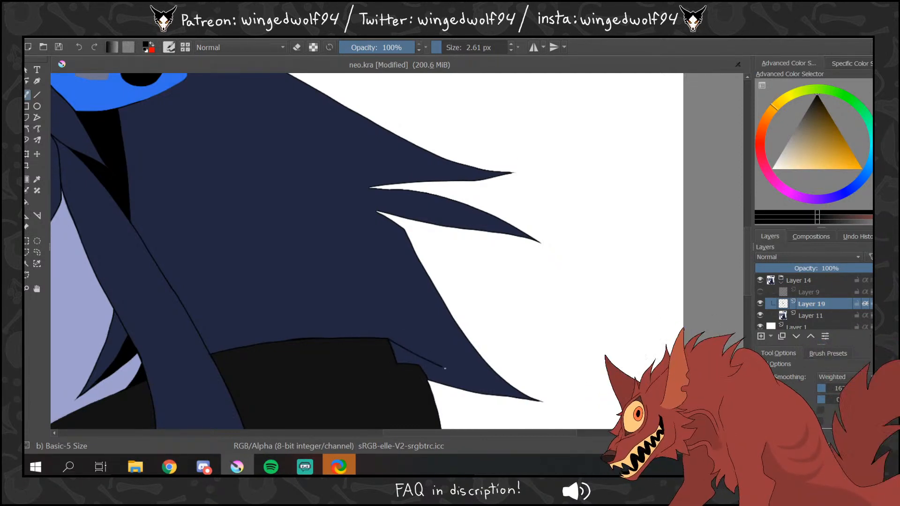
{"action": "left_click", "coordinate": [26, 203]}
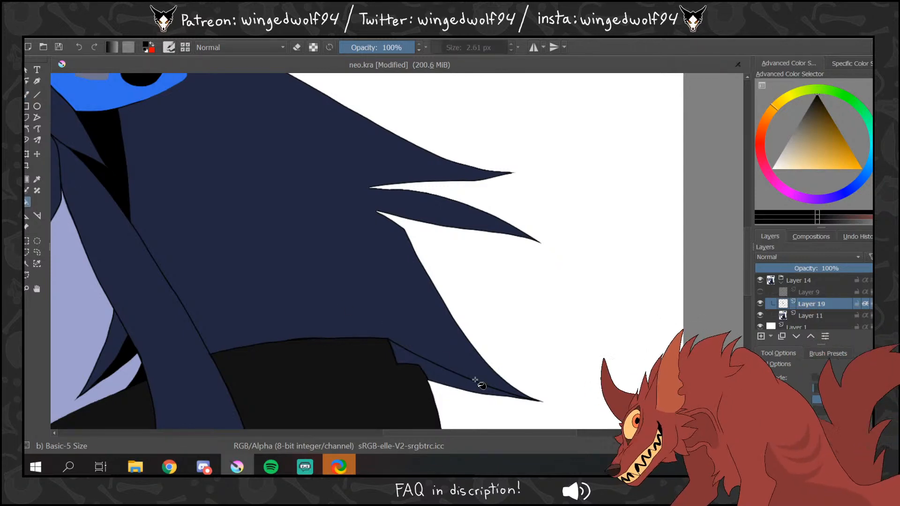
{"action": "left_click", "coordinate": [28, 289]}
{"action": "left_click", "coordinate": [348, 180], "text": "ctrl"}
{"action": "left_click", "coordinate": [349, 180], "text": "ctrl"}
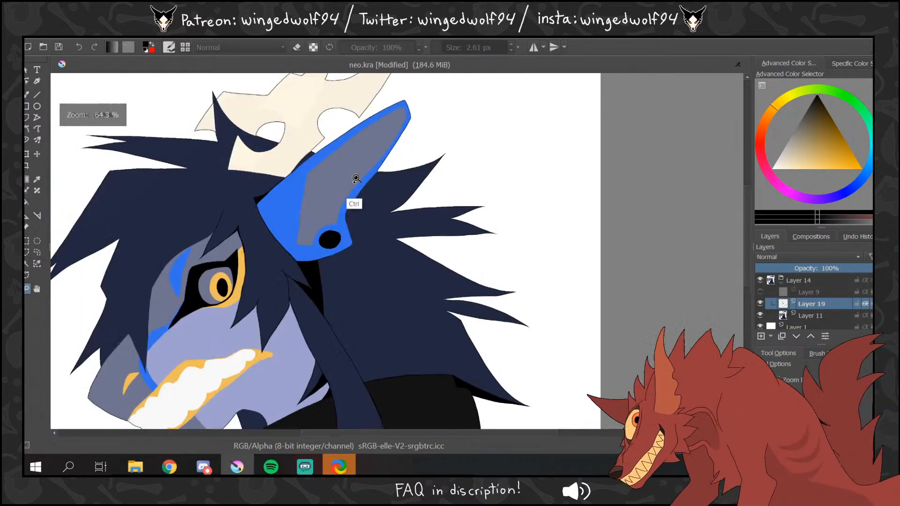
{"action": "left_click", "coordinate": [353, 177], "text": "ctrl"}
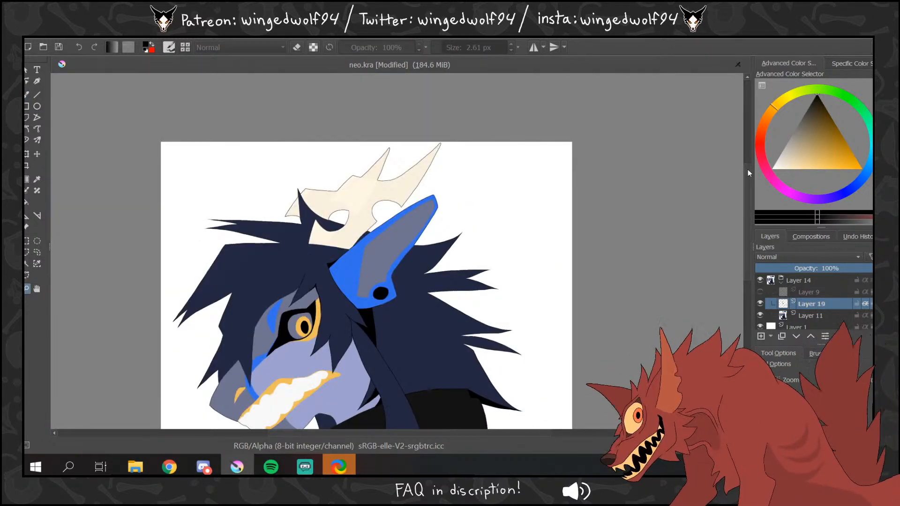
- Mirror the whole image horizontally and save neo.kra
{"action": "scroll", "coordinate": [735, 211], "scroll_direction": "down", "scroll_amount": 3}
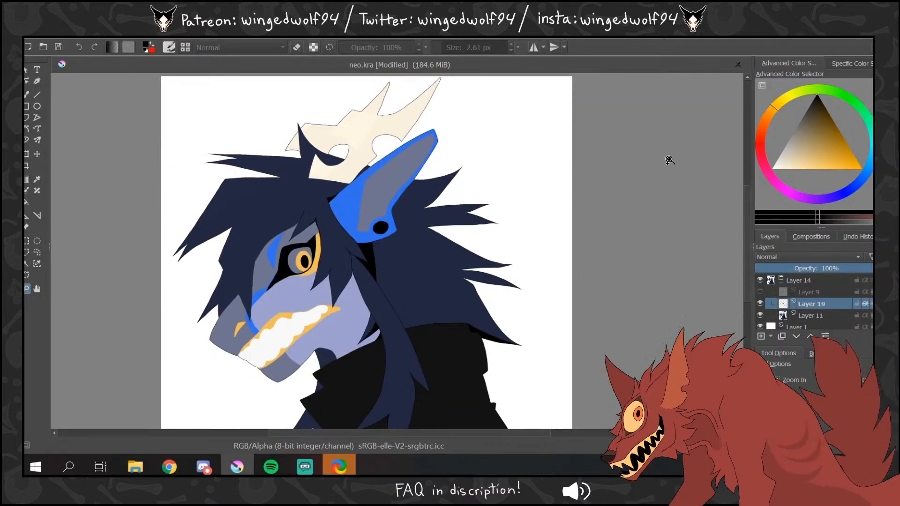
{"action": "left_click", "coordinate": [97, 37]}
{"action": "left_click", "coordinate": [185, 164]}
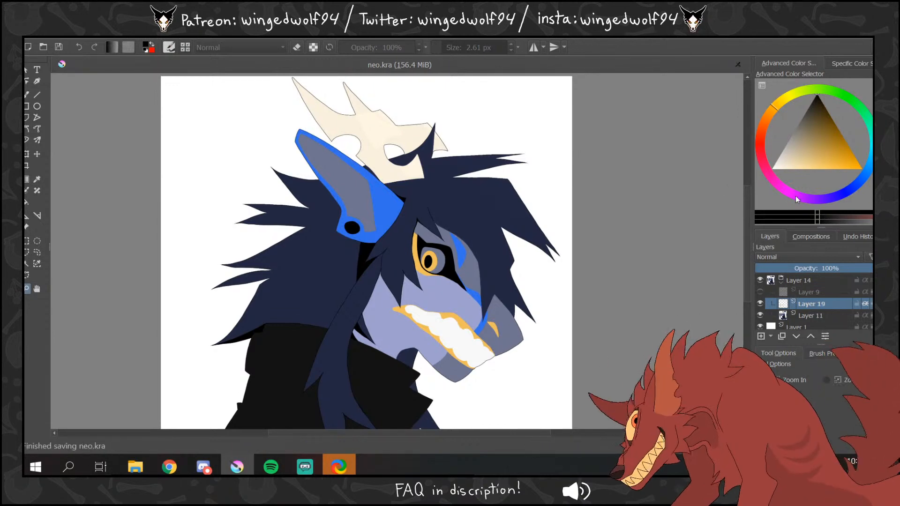
- Ink a pointed hair edge behind the long strand with the freehand brush and fill the gap beside the strand with black
{"action": "left_click_drag", "start_coordinate": [747, 239], "coordinate": [745, 248]}
{"action": "left_click", "coordinate": [178, 147]}
{"action": "left_click", "coordinate": [27, 95]}
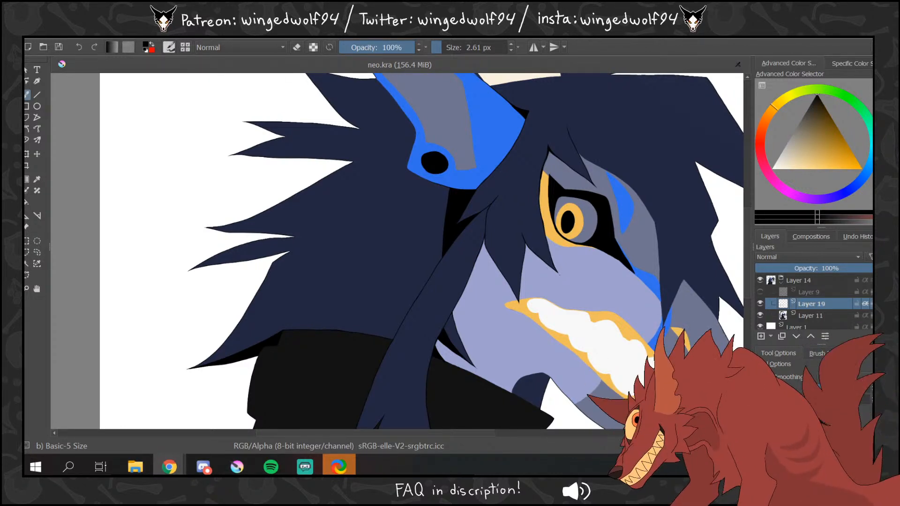
{"action": "left_click_drag", "start_coordinate": [414, 283], "coordinate": [416, 299]}
{"action": "key", "text": "ctrl+s"}
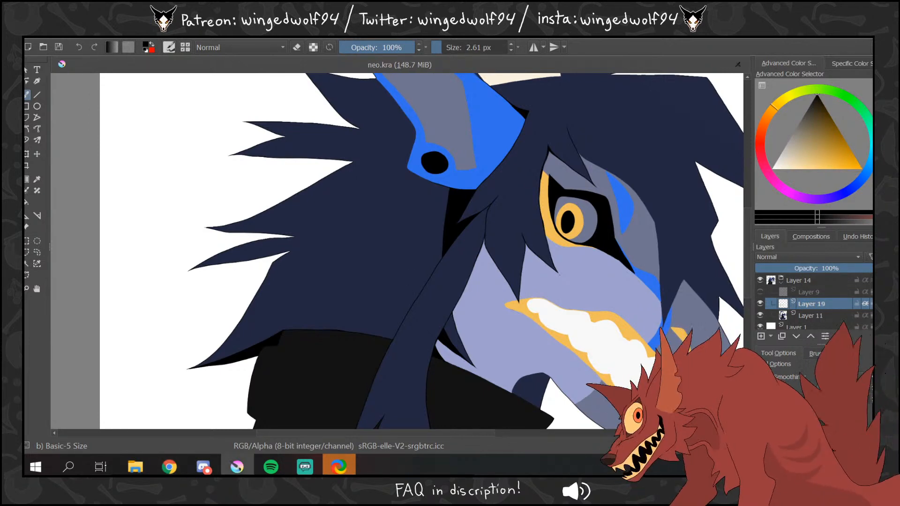
{"action": "left_click_drag", "start_coordinate": [413, 231], "coordinate": [407, 267]}
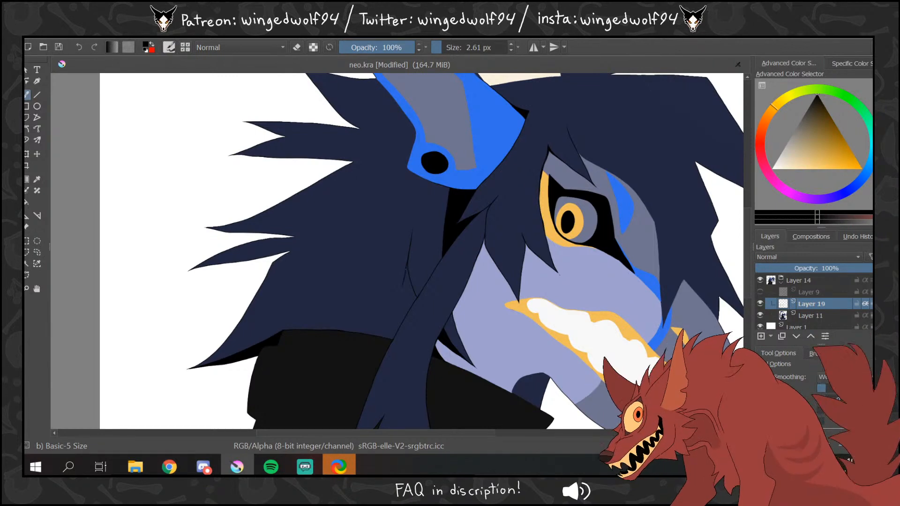
{"action": "left_click_drag", "start_coordinate": [408, 261], "coordinate": [397, 328]}
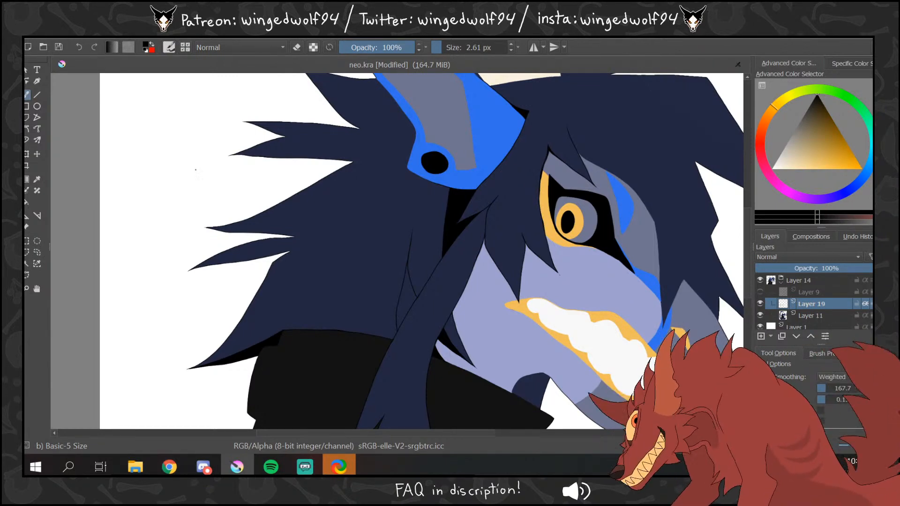
{"action": "left_click", "coordinate": [28, 202]}
{"action": "left_click", "coordinate": [409, 301]}
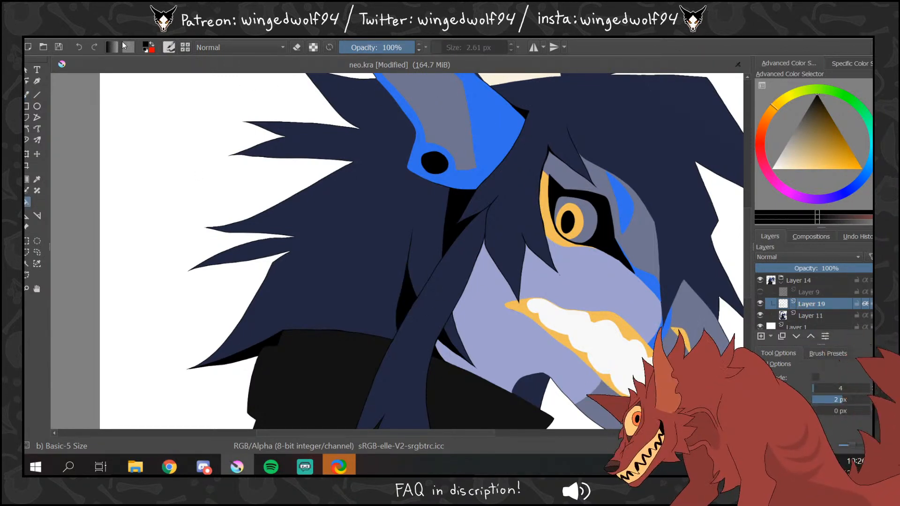
- Flip the image horizontally, ink jagged hair tips above the collar's back edge, and fill the gaps beneath them with black
{"action": "left_click", "coordinate": [96, 31]}
{"action": "left_click", "coordinate": [140, 160]}
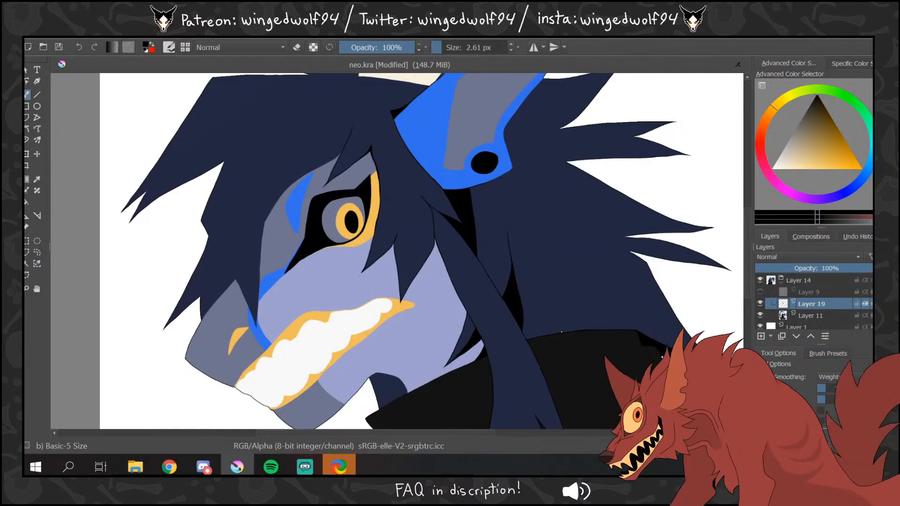
{"action": "mouse_move", "coordinate": [560, 332]}
{"action": "left_mouse_down"}
{"action": "mouse_move", "coordinate": [573, 273]}
{"action": "mouse_move", "coordinate": [592, 313]}
{"action": "left_mouse_up"}
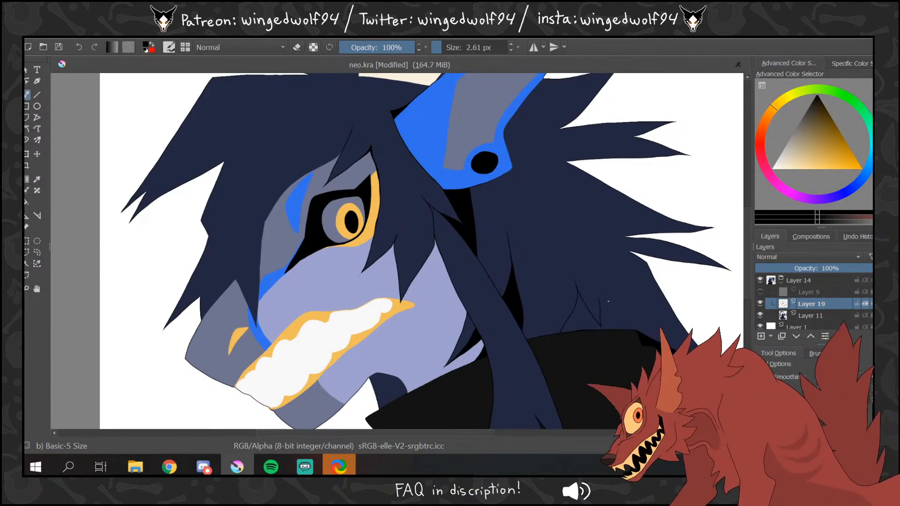
{"action": "left_click_drag", "start_coordinate": [600, 300], "coordinate": [640, 324]}
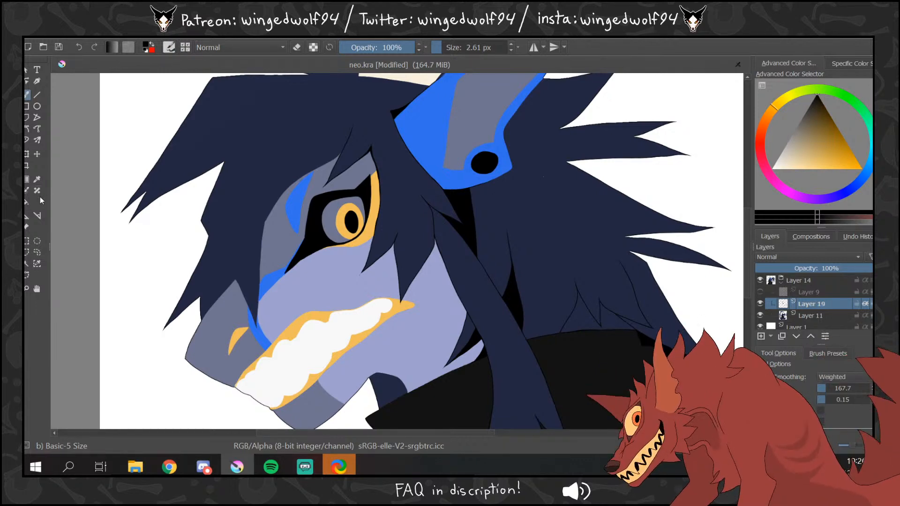
{"action": "left_click", "coordinate": [26, 202]}
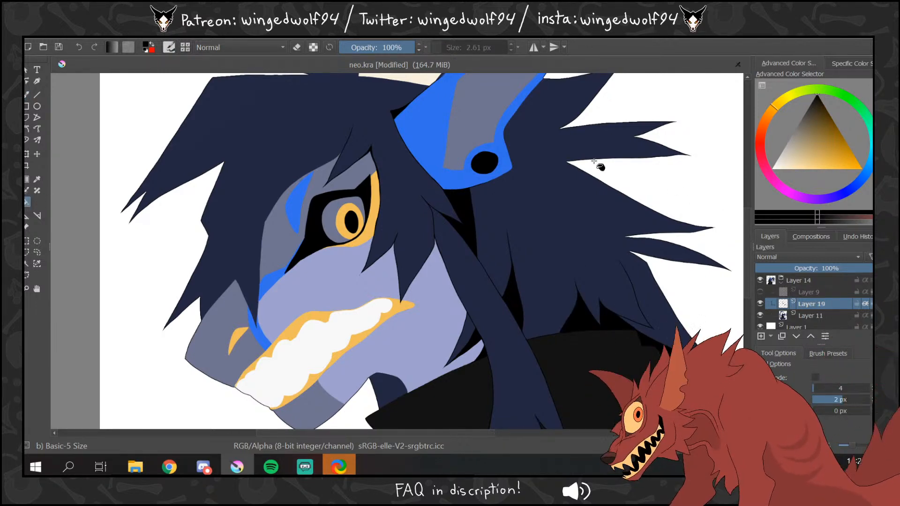
- Mirror the image horizontally again
{"action": "left_click", "coordinate": [96, 38]}
{"action": "left_click", "coordinate": [177, 164]}
{"action": "left_click", "coordinate": [27, 289]}
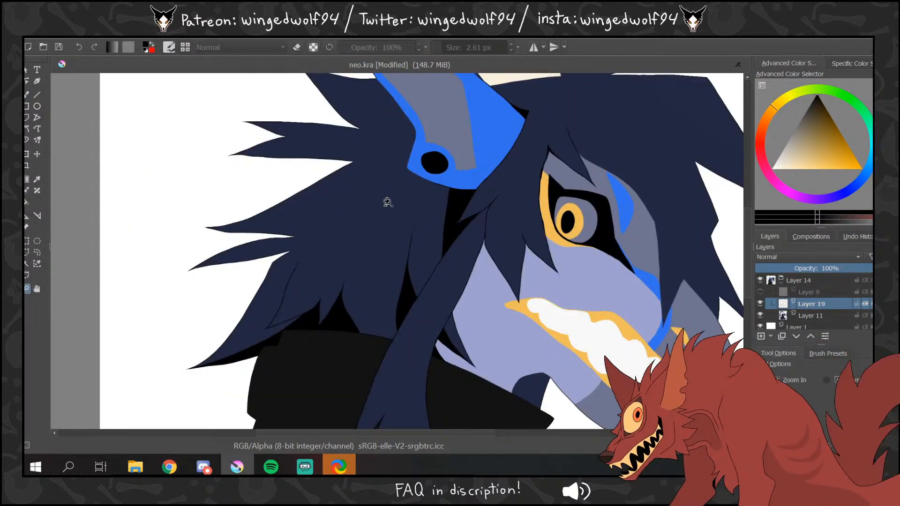
{"action": "left_click", "coordinate": [387, 199], "text": "ctrl"}
{"action": "left_click", "coordinate": [388, 191], "text": "ctrl"}
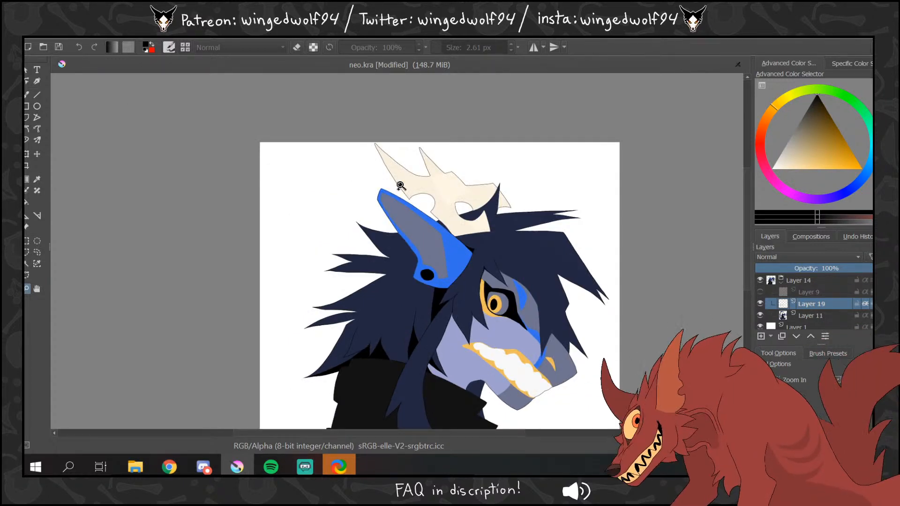
{"action": "left_click_drag", "start_coordinate": [409, 229], "coordinate": [528, 396]}
- Ink short inner lines at the top of the long strand and in the hair lock over the cheek, filling both slivers with black
{"action": "left_click", "coordinate": [27, 95]}
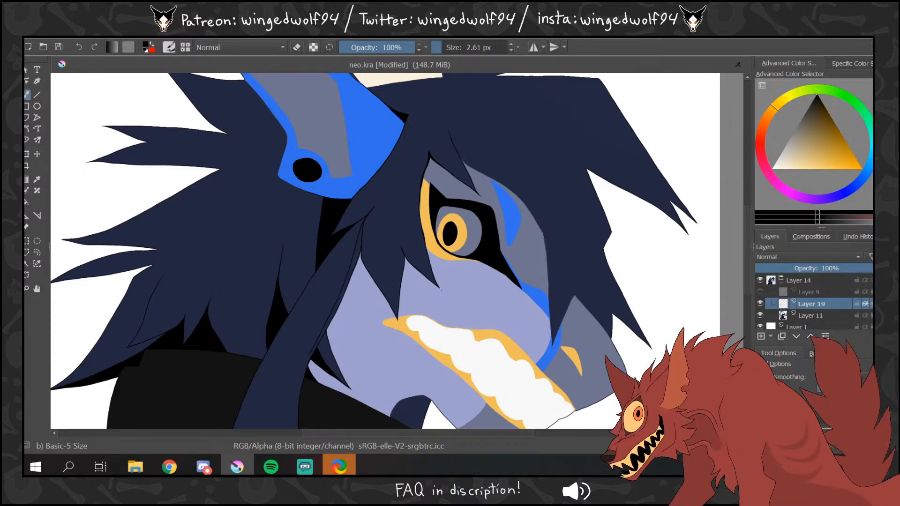
{"action": "key", "text": "ctrl+z"}
{"action": "left_click_drag", "start_coordinate": [363, 222], "coordinate": [357, 245]}
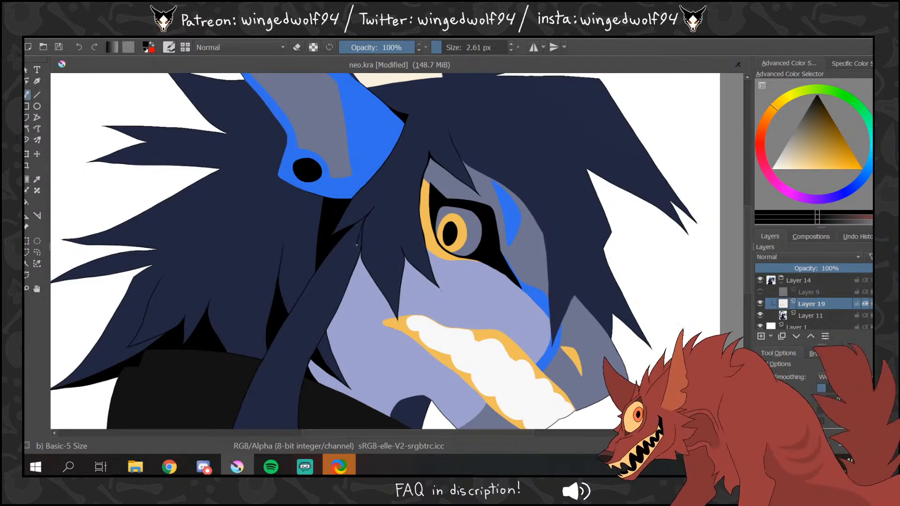
{"action": "key", "text": "f"}
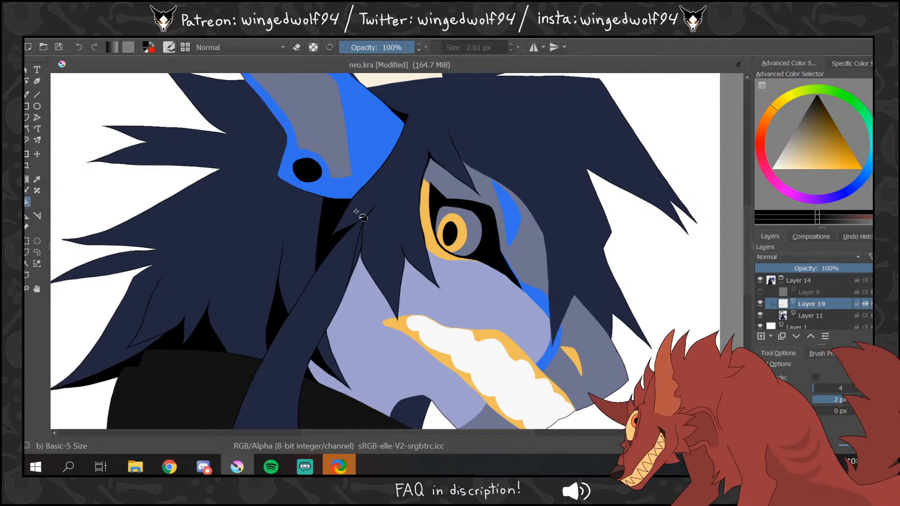
{"action": "left_click", "coordinate": [357, 212]}
{"action": "key", "text": "ctrl+z"}
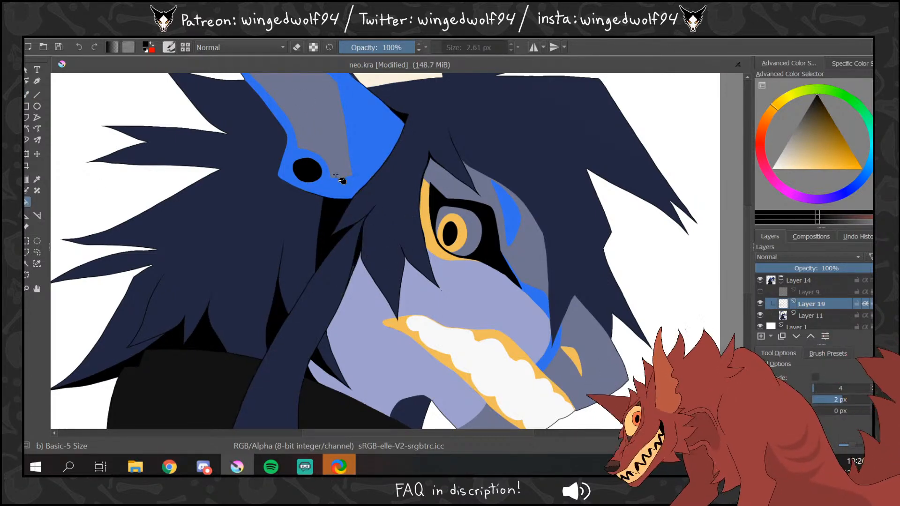
{"action": "key", "text": "b"}
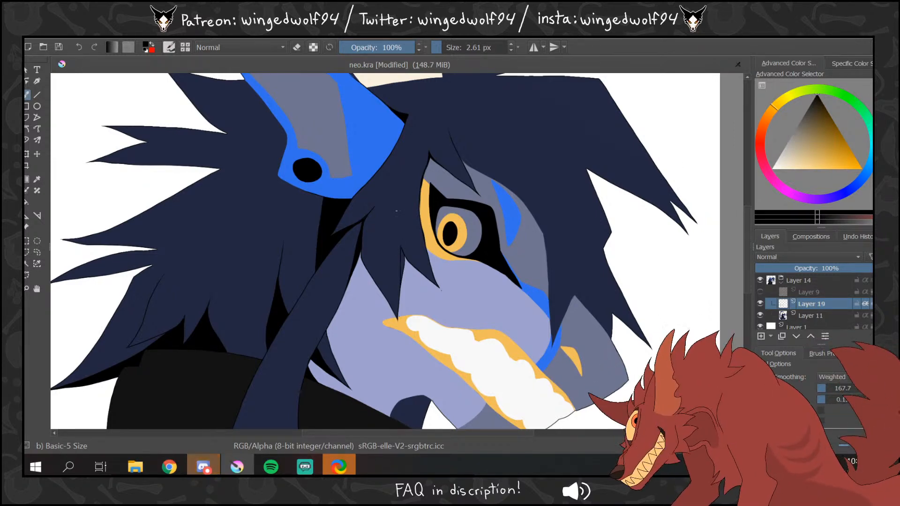
{"action": "key", "text": "f"}
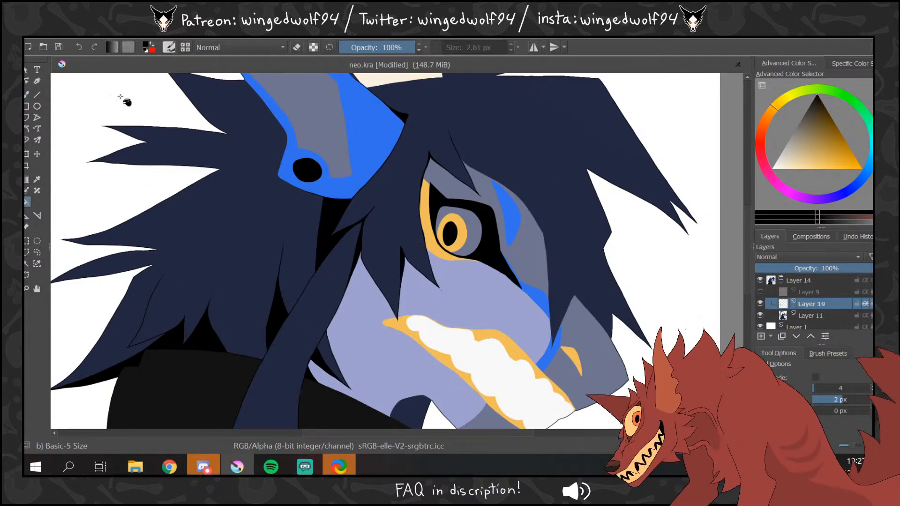
- Show the Layer 9 sketch and ink a long curved hair line above the brow in black on Layer 19
{"action": "left_click", "coordinate": [28, 95]}
{"action": "left_click_drag", "start_coordinate": [745, 258], "coordinate": [745, 232]}
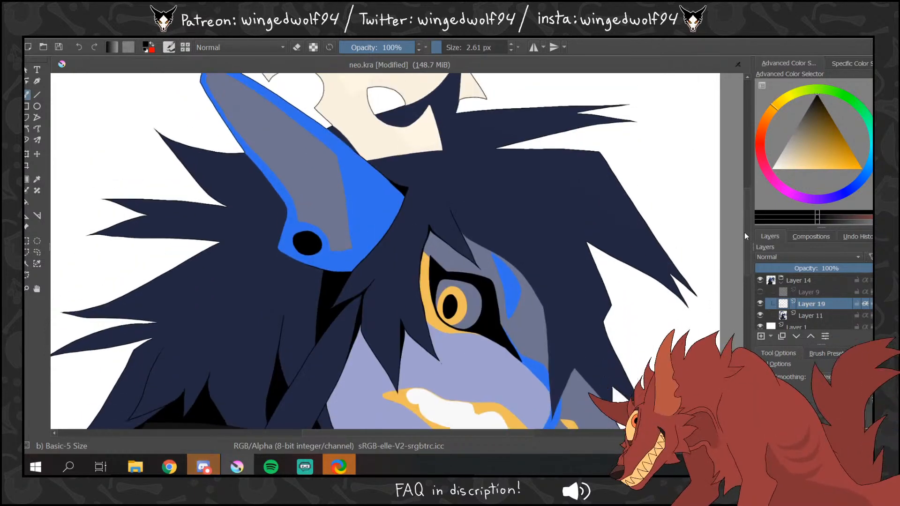
{"action": "left_click", "coordinate": [760, 292]}
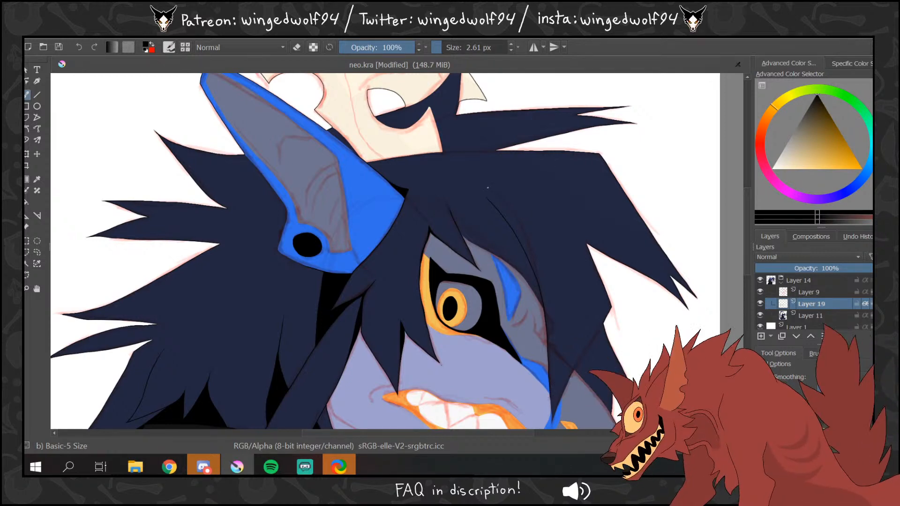
{"action": "left_click_drag", "start_coordinate": [475, 434], "coordinate": [519, 434]}
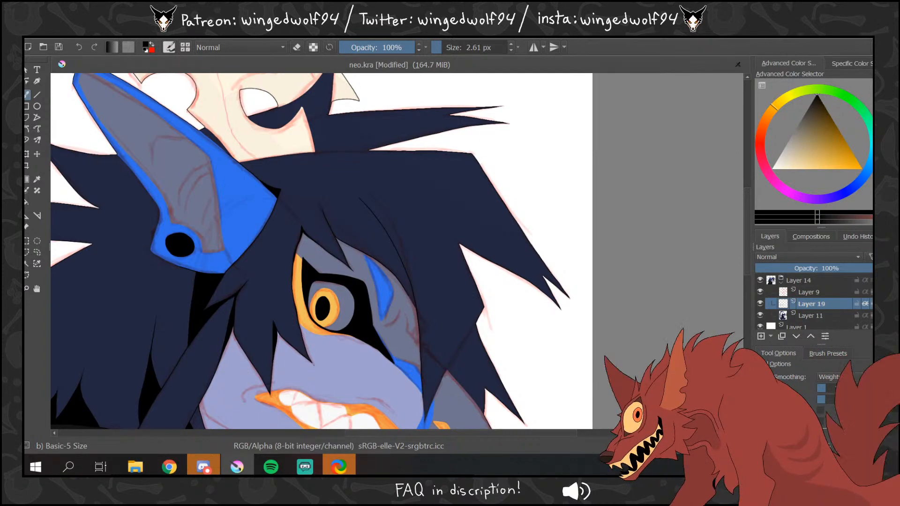
- Ink the jagged hair tips above the brow, fill the shadow gap under the fringe with black, and hide the Layer 9 sketch
{"action": "scroll", "coordinate": [741, 235], "scroll_direction": "up", "scroll_amount": 2}
{"action": "scroll", "coordinate": [740, 234], "scroll_direction": "down", "scroll_amount": 3}
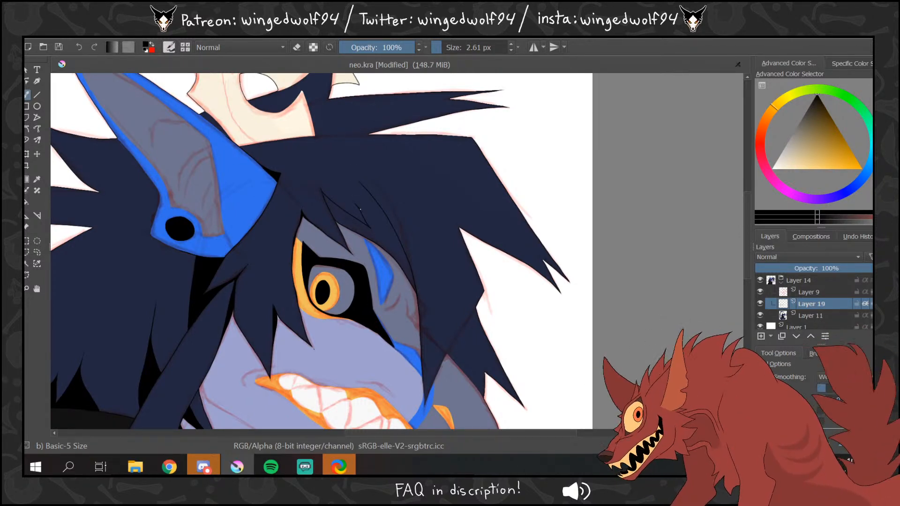
{"action": "left_click_drag", "start_coordinate": [356, 205], "coordinate": [386, 224]}
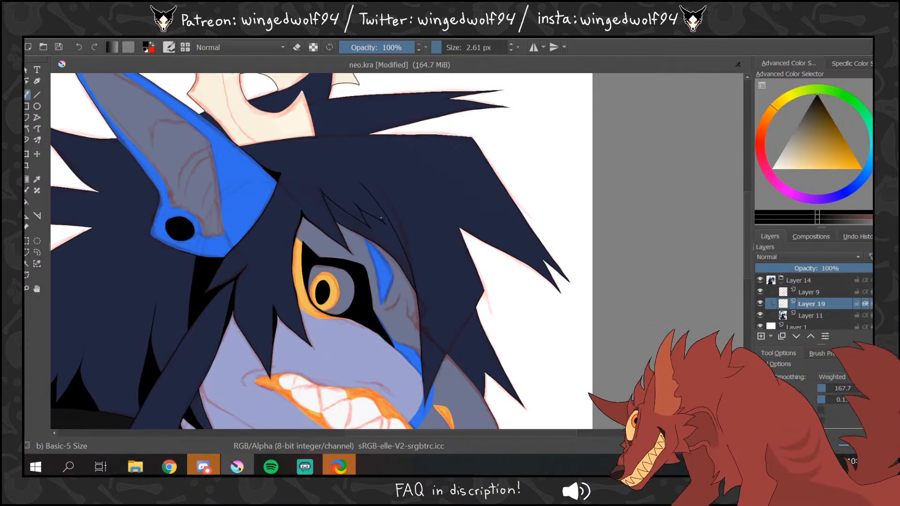
{"action": "left_click", "coordinate": [27, 202]}
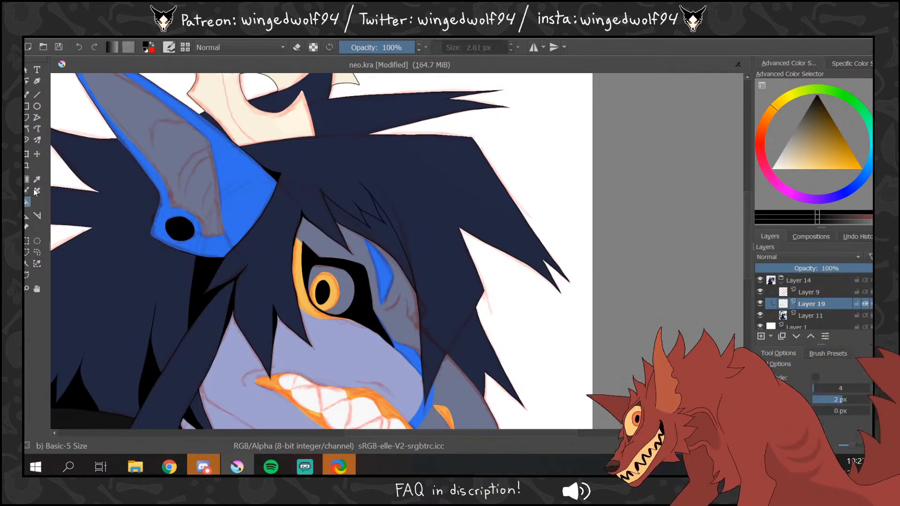
{"action": "left_click", "coordinate": [760, 292]}
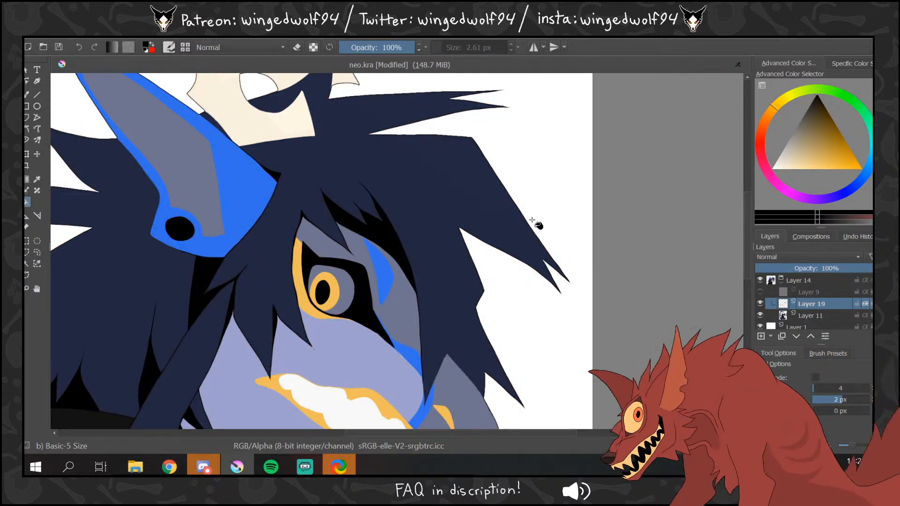
- Flip the whole image horizontally to face the other way
{"action": "key", "text": "ctrl+space"}
{"action": "left_click", "coordinate": [398, 283], "text": "ctrl"}
{"action": "left_click", "coordinate": [408, 280], "text": "ctrl"}
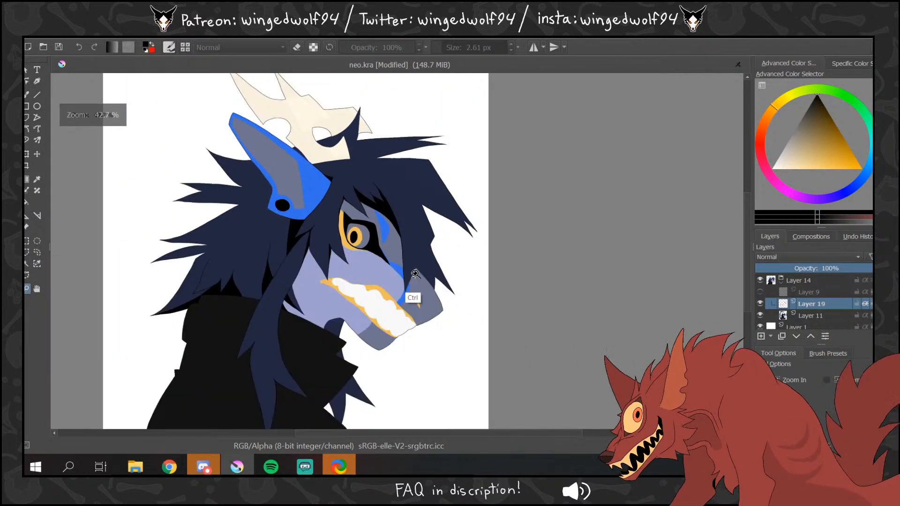
{"action": "left_click", "coordinate": [104, 39]}
{"action": "left_click", "coordinate": [183, 163]}
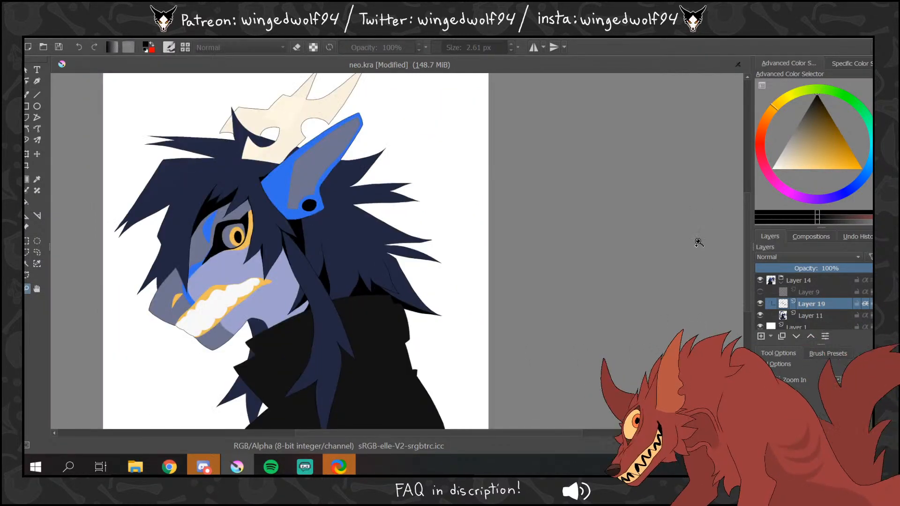
- Using the Layer 9 sketch as a guide, ink the inner edge of the far hair lock above the muzzle and fill the gap beside it with black
{"action": "left_click", "coordinate": [761, 292]}
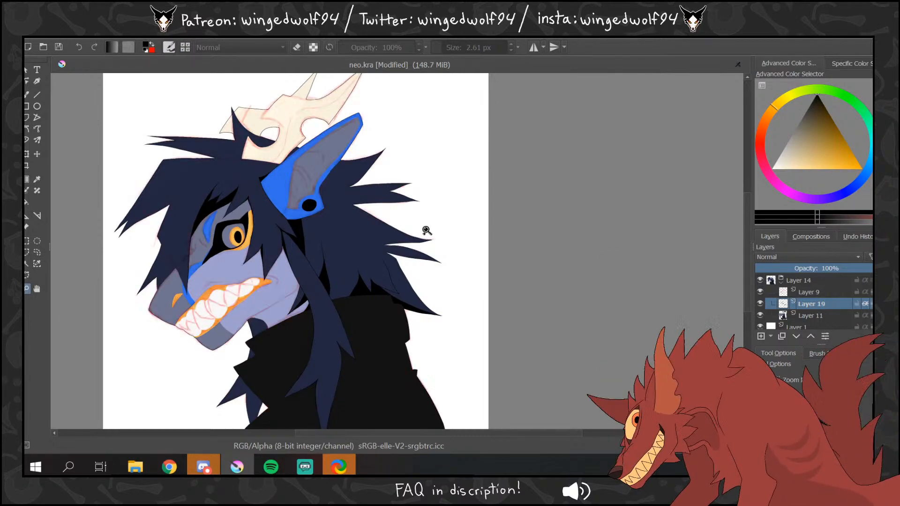
{"action": "left_click_drag", "start_coordinate": [117, 191], "coordinate": [340, 275]}
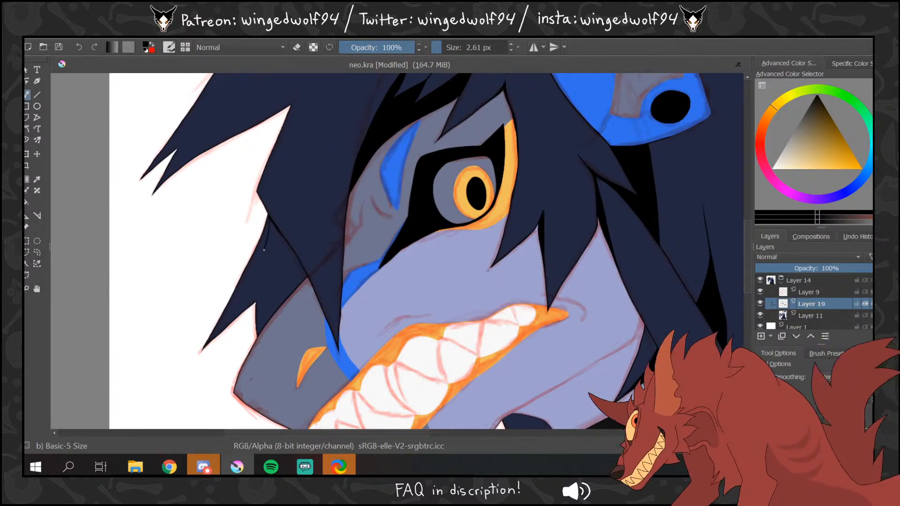
{"action": "left_click_drag", "start_coordinate": [264, 250], "coordinate": [223, 338]}
{"action": "left_click", "coordinate": [28, 203]}
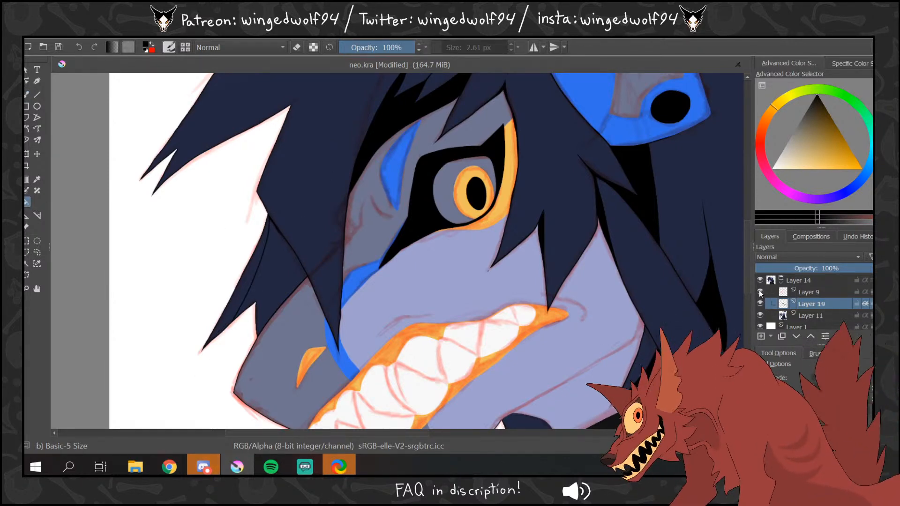
{"action": "left_click", "coordinate": [760, 292]}
{"action": "left_click", "coordinate": [26, 289]}
{"action": "left_click", "coordinate": [394, 240], "text": "ctrl"}
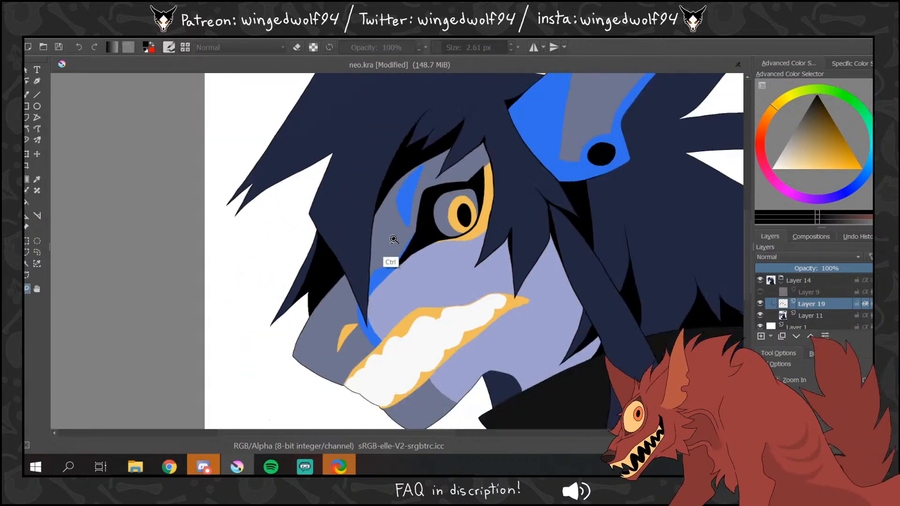
{"action": "left_click", "coordinate": [393, 239], "text": "ctrl"}
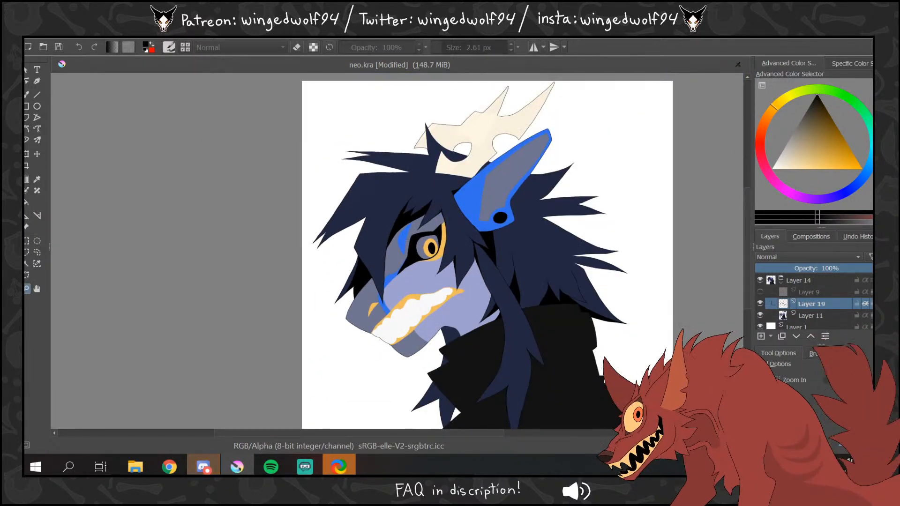
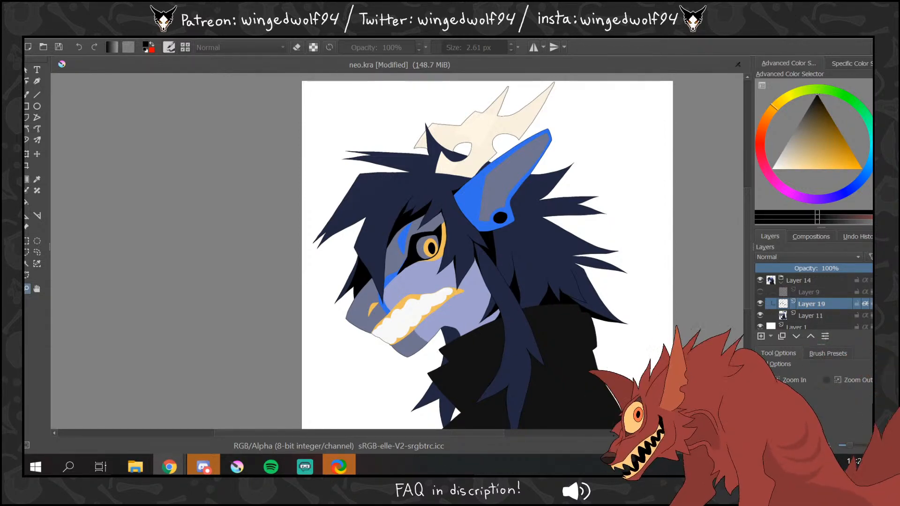
- Show the Layer 9 sketch, ink the inner strand lines of the back mane behind the ear, and erase a small excess bit
{"action": "left_click", "coordinate": [760, 292]}
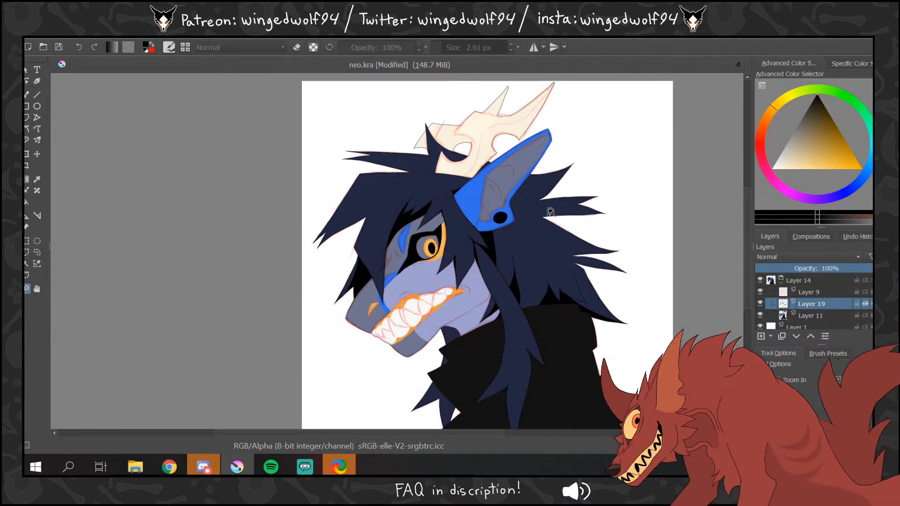
{"action": "left_click_drag", "start_coordinate": [487, 159], "coordinate": [628, 272]}
{"action": "left_click", "coordinate": [28, 94]}
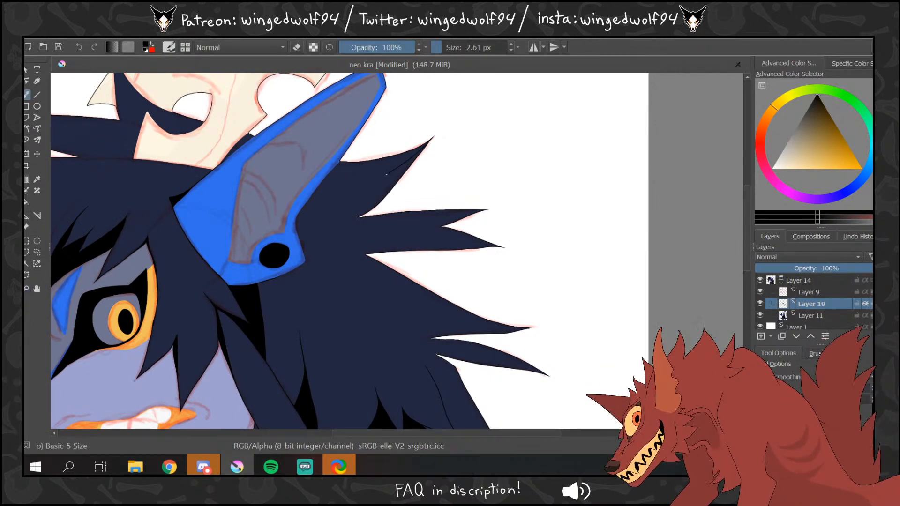
{"action": "left_click_drag", "start_coordinate": [386, 175], "coordinate": [327, 208]}
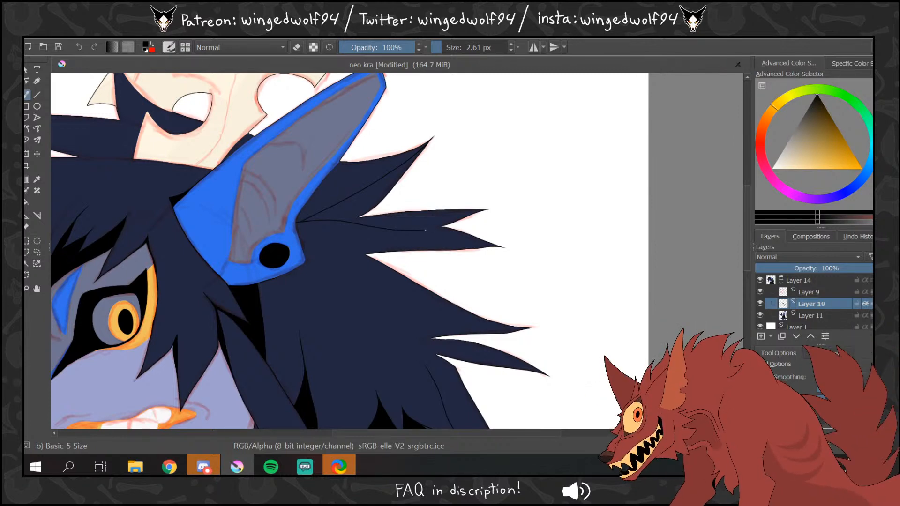
{"action": "mouse_move", "coordinate": [389, 238]}
{"action": "left_mouse_down"}
{"action": "mouse_move", "coordinate": [331, 259]}
{"action": "mouse_move", "coordinate": [416, 314]}
{"action": "left_mouse_up"}
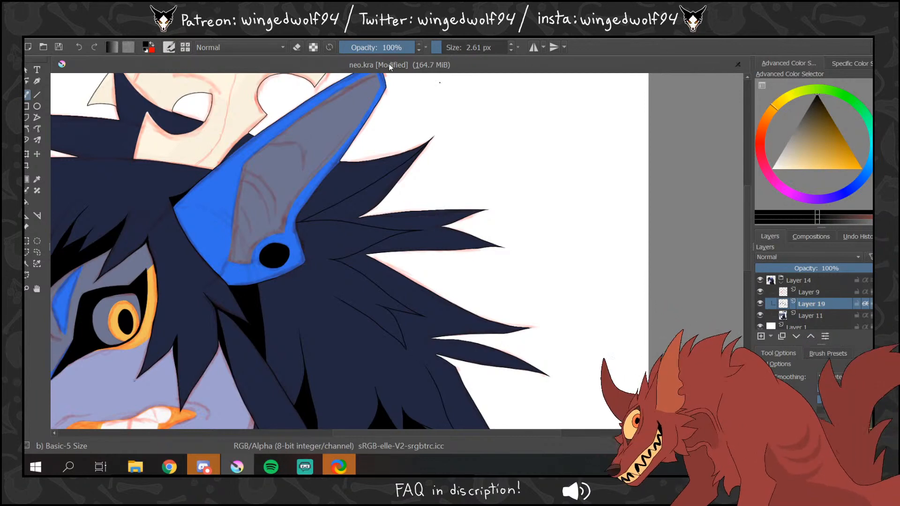
{"action": "key", "text": "e"}
{"action": "left_click_drag", "start_coordinate": [377, 304], "coordinate": [383, 307]}
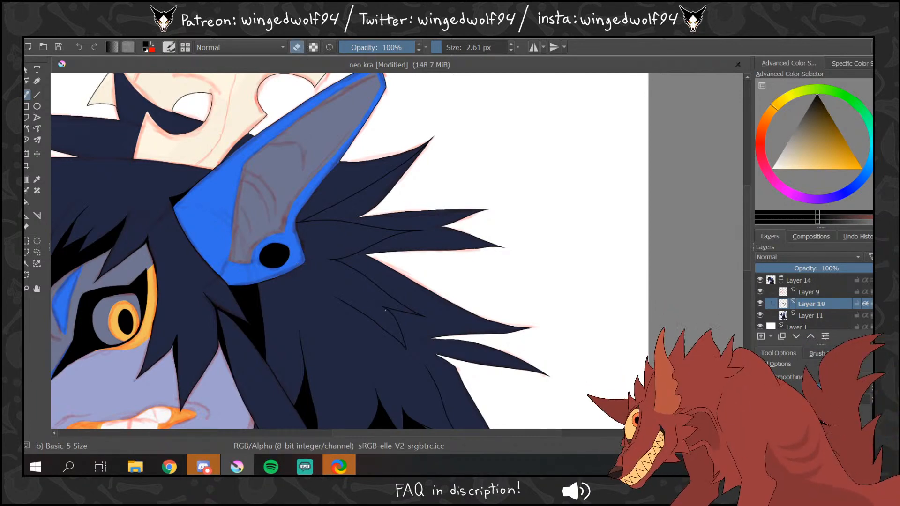
{"action": "left_click", "coordinate": [297, 47]}
- Hide the Layer 9 sketch and fill the lower half of the top mane tuft behind the ear with black
{"action": "mouse_move", "coordinate": [746, 249]}
{"action": "left_mouse_down"}
{"action": "mouse_move", "coordinate": [746, 218]}
{"action": "mouse_move", "coordinate": [748, 251]}
{"action": "left_mouse_up"}
{"action": "left_click_drag", "start_coordinate": [751, 215], "coordinate": [753, 244]}
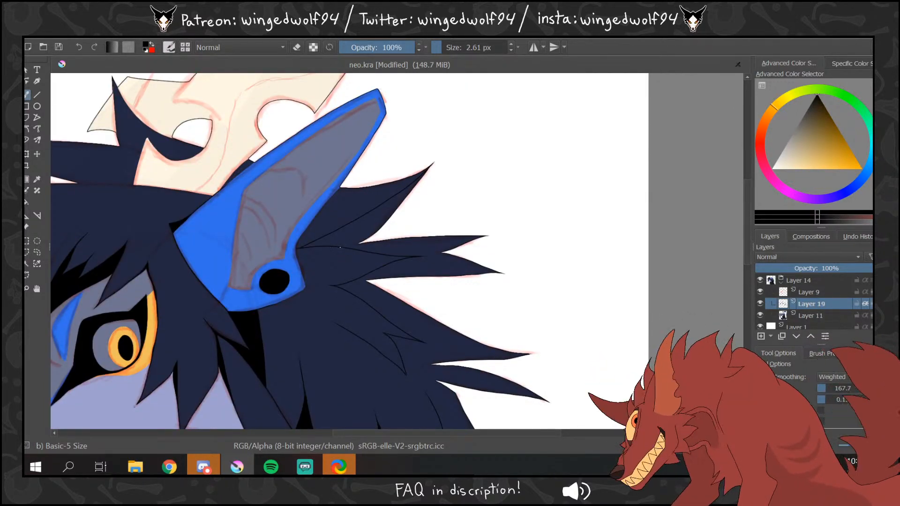
{"action": "left_click", "coordinate": [27, 201]}
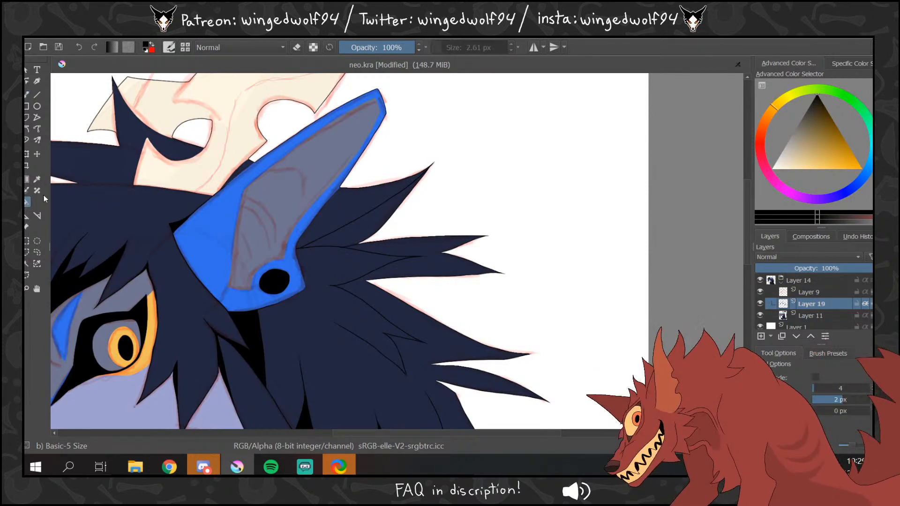
{"action": "left_click", "coordinate": [760, 292]}
{"action": "left_click", "coordinate": [364, 218]}
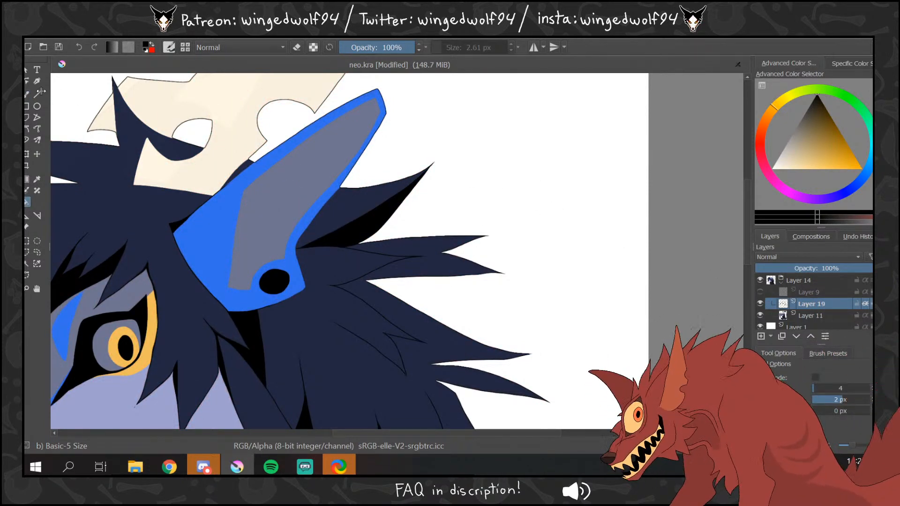
- Ink a dividing line through the second mane tuft to its lower tip and fill the area beneath it with black
{"action": "left_click", "coordinate": [27, 94]}
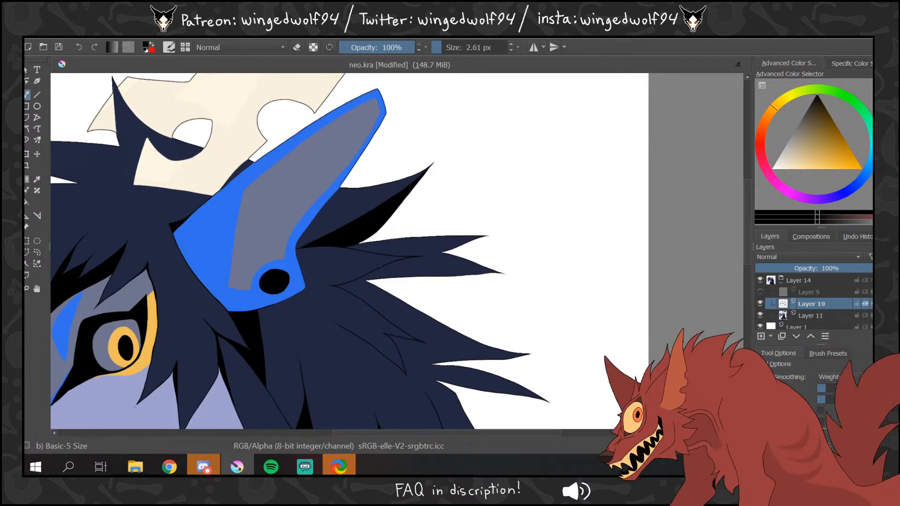
{"action": "key", "text": "ctrl+z"}
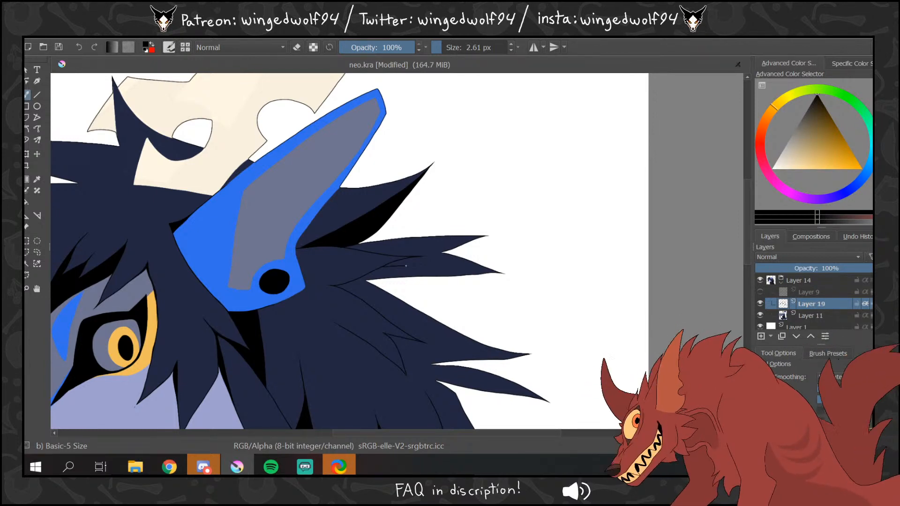
{"action": "left_click_drag", "start_coordinate": [383, 267], "coordinate": [459, 267]}
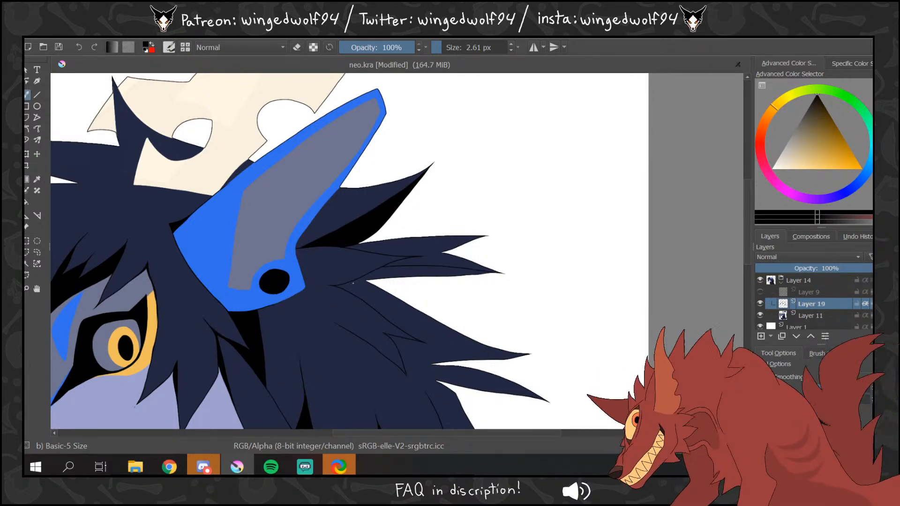
{"action": "key", "text": "f"}
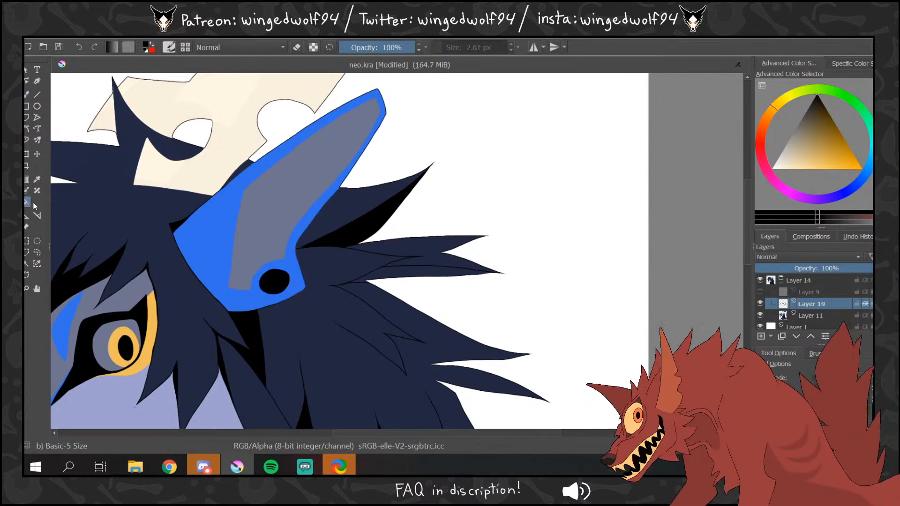
- Ink a second curved line along the upper strand of the third mane tuft and fill the thin gap with black
{"action": "left_click", "coordinate": [24, 97]}
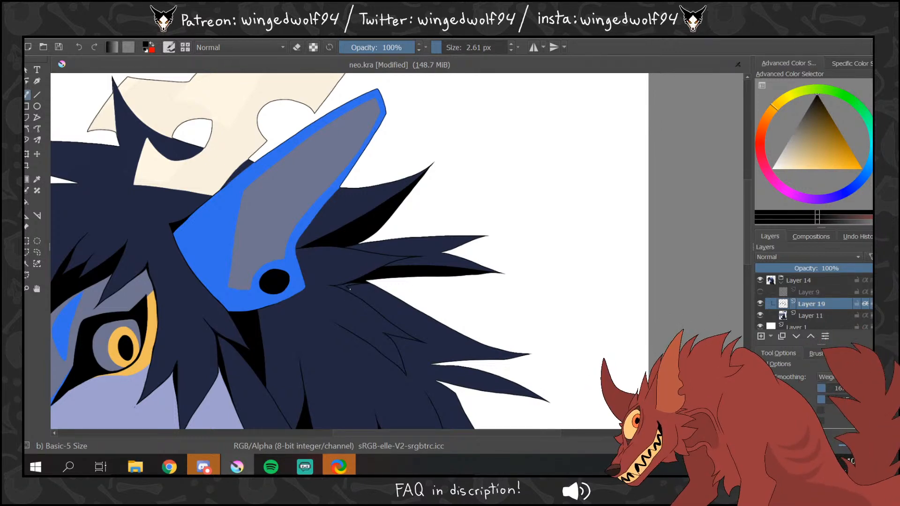
{"action": "left_click_drag", "start_coordinate": [348, 287], "coordinate": [424, 341]}
{"action": "left_click", "coordinate": [26, 202]}
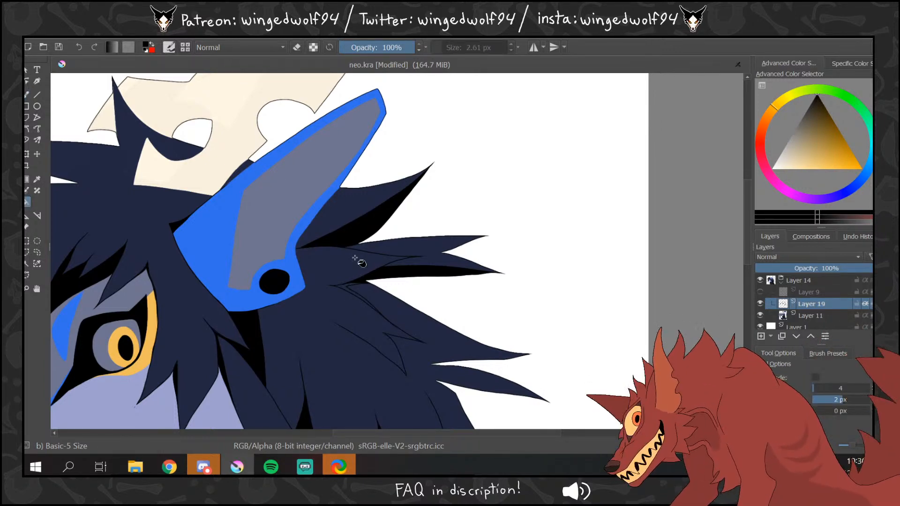
{"action": "left_click", "coordinate": [346, 288]}
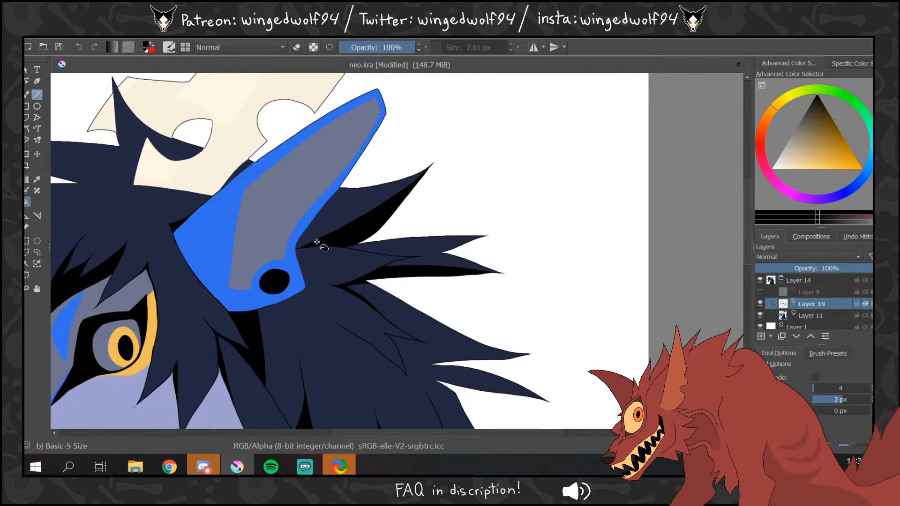
- Ink the shadow edge along the underside of the third mane tuft and fill it with black out to the tip
{"action": "left_click", "coordinate": [30, 96]}
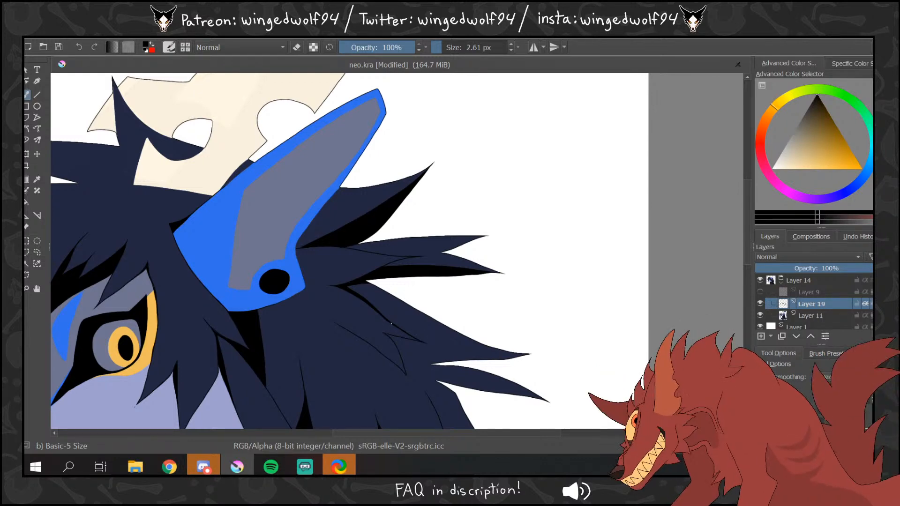
{"action": "scroll", "coordinate": [542, 280], "scroll_direction": "down", "scroll_amount": 3}
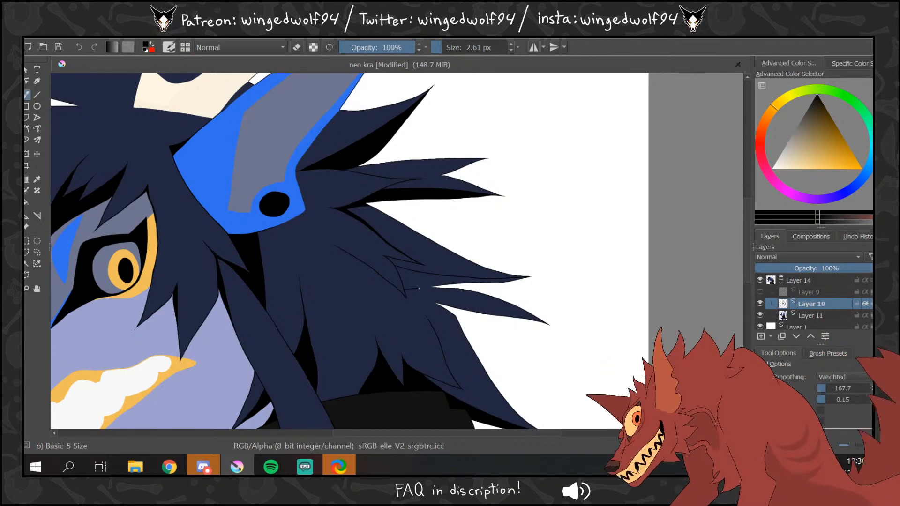
{"action": "key", "text": "f"}
{"action": "left_click", "coordinate": [412, 285]}
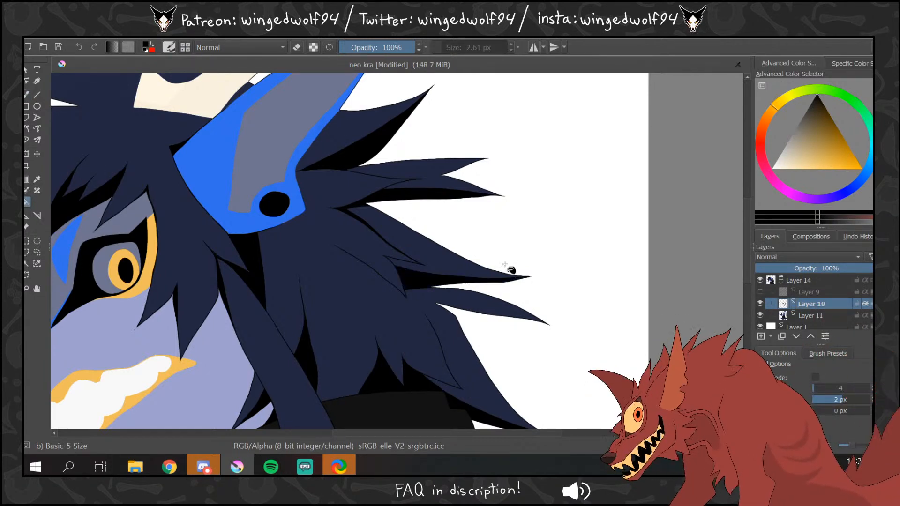
- Ink shadow edges on the inner mane strand and beneath the fourth tuft, and fill the enclosed gaps with black
{"action": "key", "text": "b"}
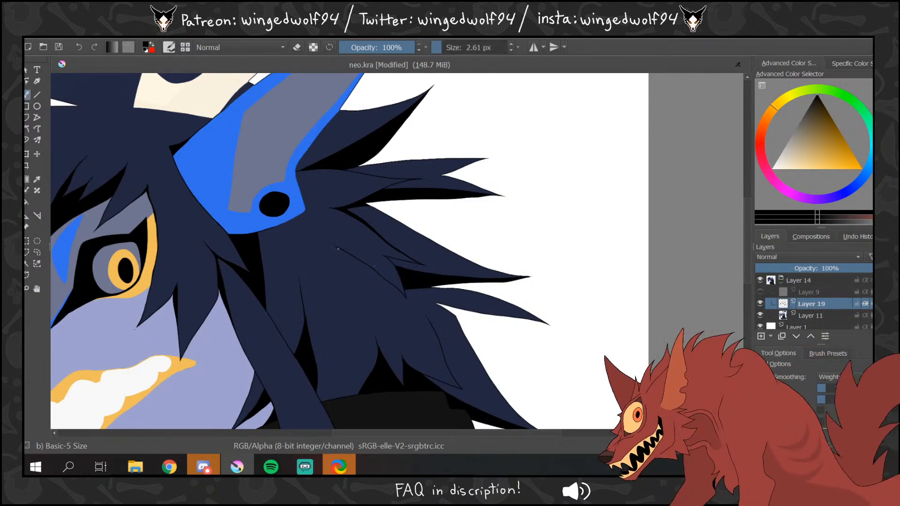
{"action": "mouse_move", "coordinate": [333, 245]}
{"action": "left_mouse_down"}
{"action": "mouse_move", "coordinate": [393, 298]}
{"action": "mouse_move", "coordinate": [415, 343]}
{"action": "mouse_move", "coordinate": [412, 315]}
{"action": "left_mouse_up"}
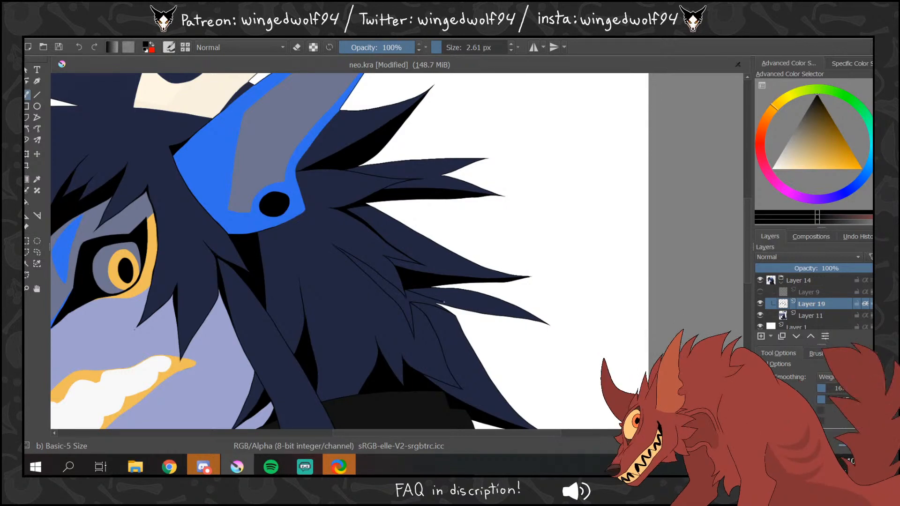
{"action": "left_click", "coordinate": [27, 202]}
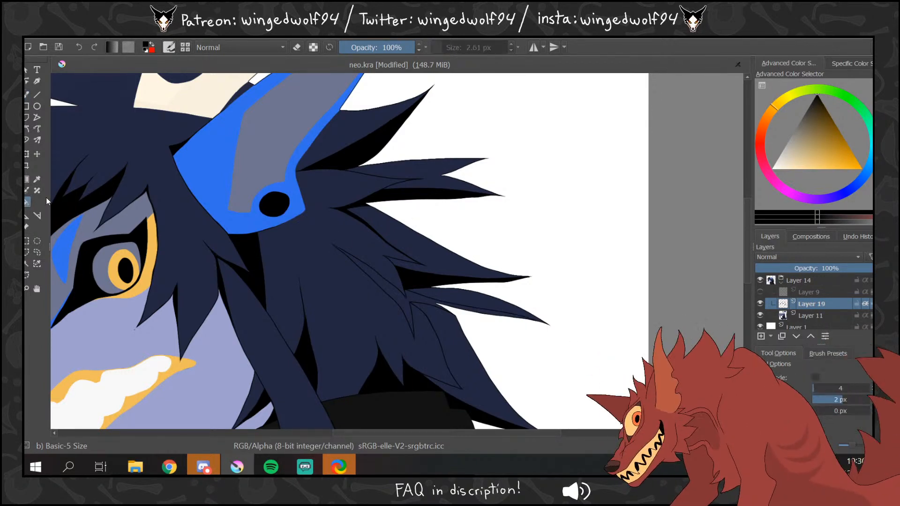
{"action": "left_click", "coordinate": [383, 281]}
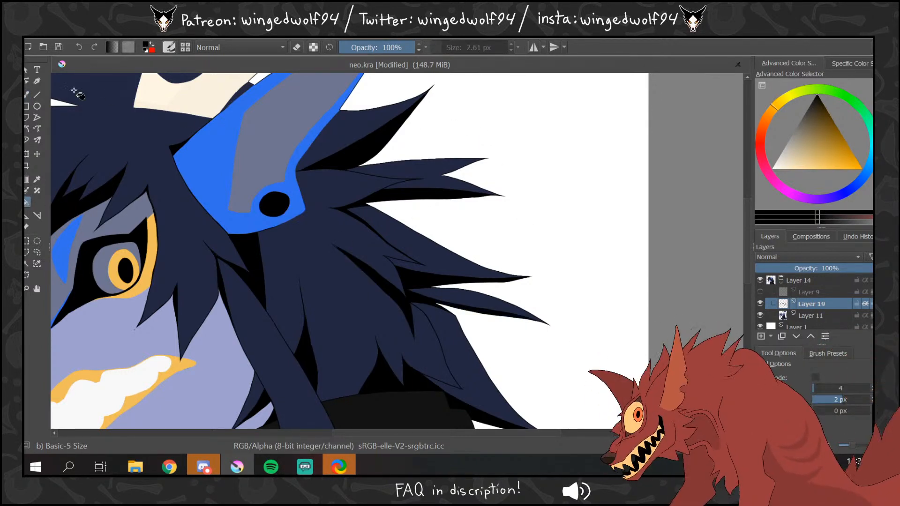
- Flip the whole image horizontally and bring the back mane into close view
{"action": "left_click", "coordinate": [37, 94]}
{"action": "left_click", "coordinate": [27, 288]}
{"action": "left_click", "coordinate": [426, 258], "text": "ctrl"}
{"action": "left_click", "coordinate": [431, 243], "text": "ctrl"}
{"action": "left_click", "coordinate": [441, 229], "text": "ctrl"}
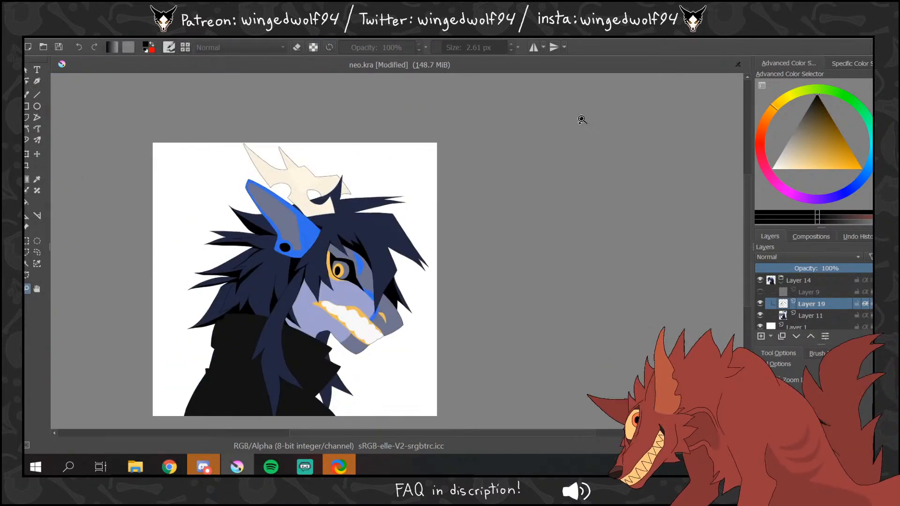
{"action": "left_click_drag", "start_coordinate": [188, 202], "coordinate": [135, 114]}
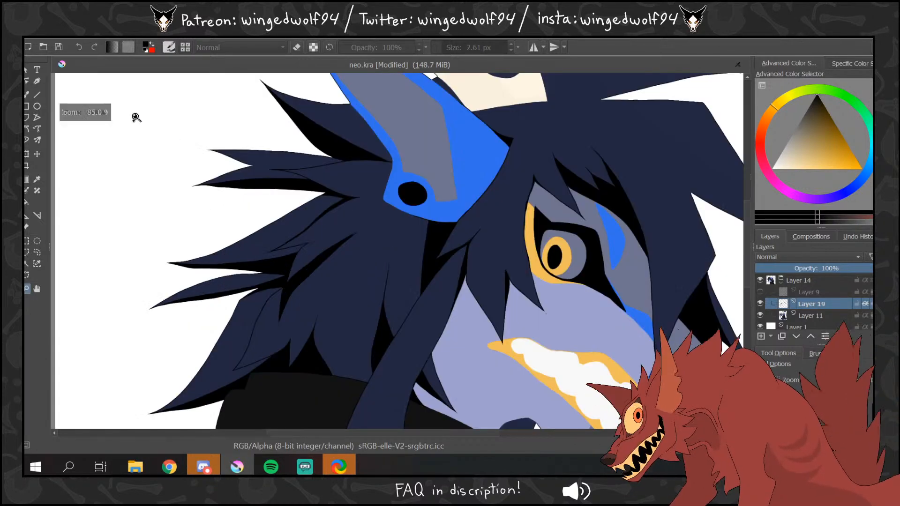
- Ink fine strand lines in the lowest back hair lock and the lower mane, and flip the image horizontally again
{"action": "key", "text": "b"}
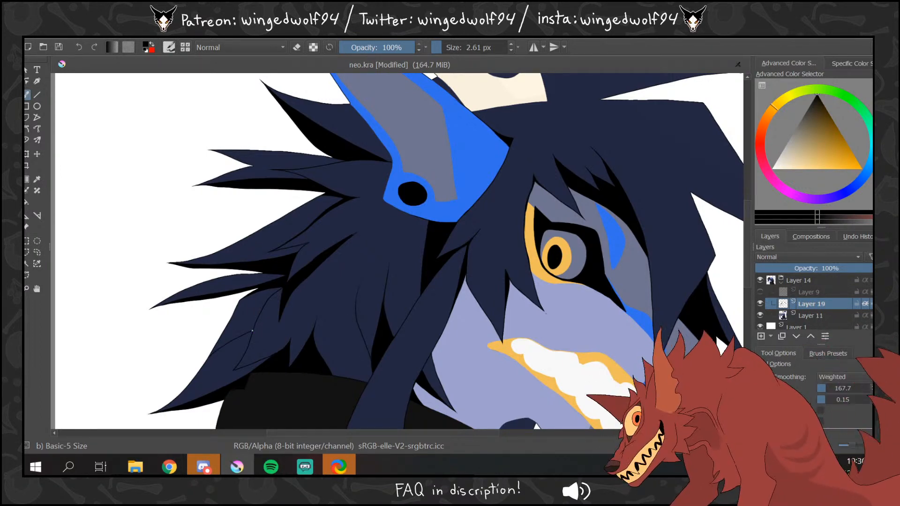
{"action": "left_click", "coordinate": [92, 33]}
{"action": "left_click", "coordinate": [141, 163]}
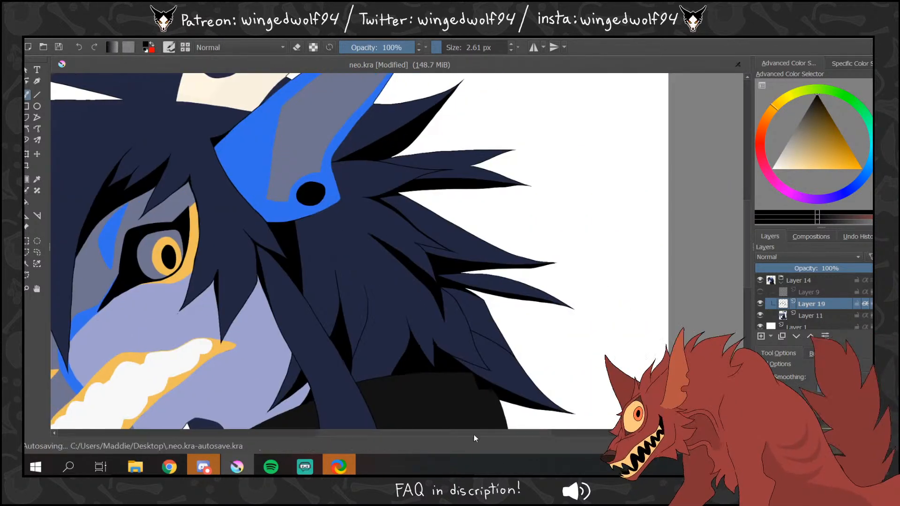
- Ink the hair strands beneath the ear's base and fill the gaps directly under the ear with black
{"action": "left_click_drag", "start_coordinate": [474, 435], "coordinate": [448, 433]}
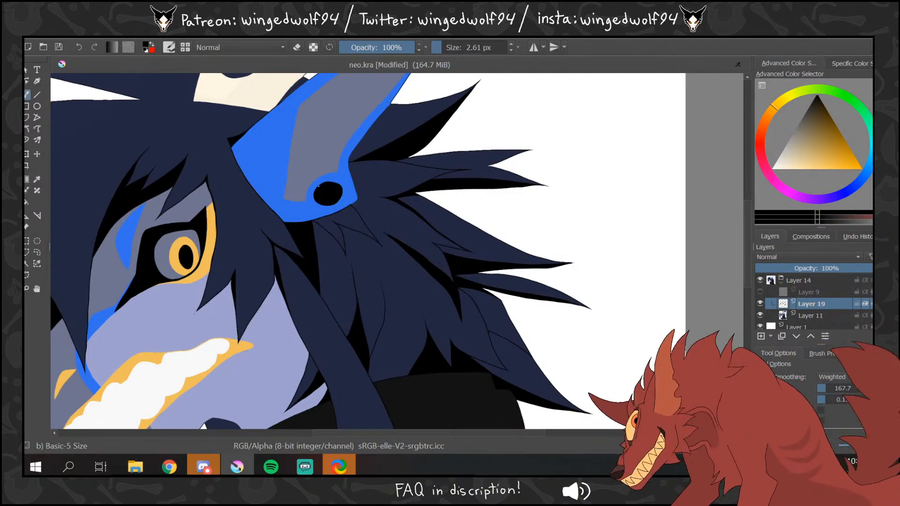
{"action": "left_click", "coordinate": [27, 205]}
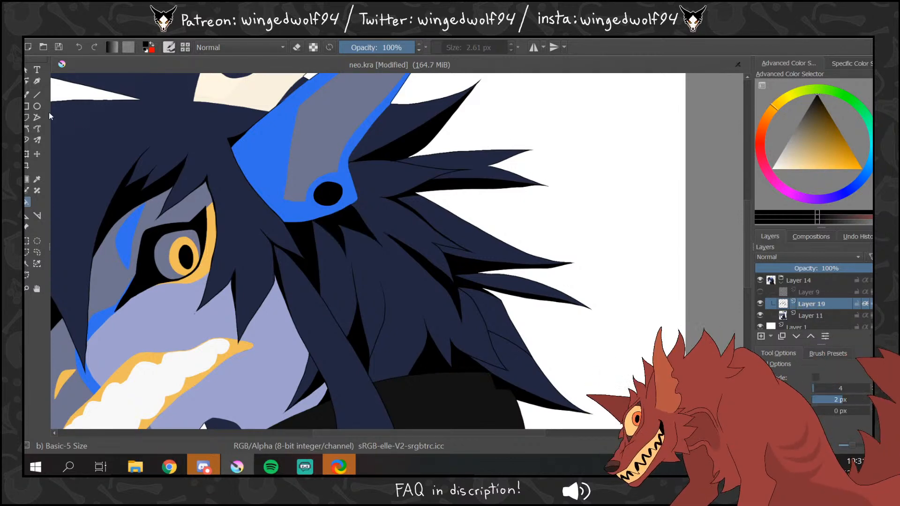
{"action": "left_click", "coordinate": [27, 95]}
{"action": "scroll", "coordinate": [742, 217], "scroll_direction": "up", "scroll_amount": 3}
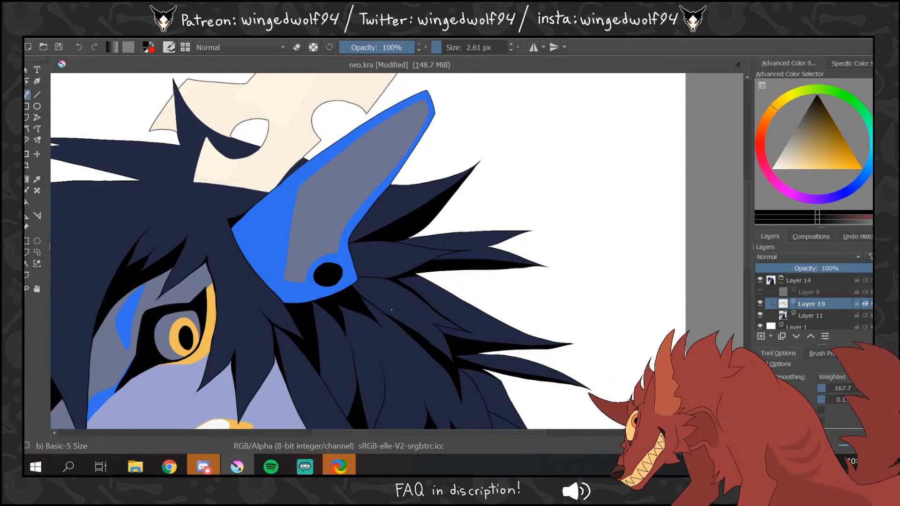
{"action": "scroll", "coordinate": [392, 309], "scroll_direction": "down", "scroll_amount": 5}
{"action": "scroll", "coordinate": [392, 309], "scroll_direction": "up", "scroll_amount": 2}
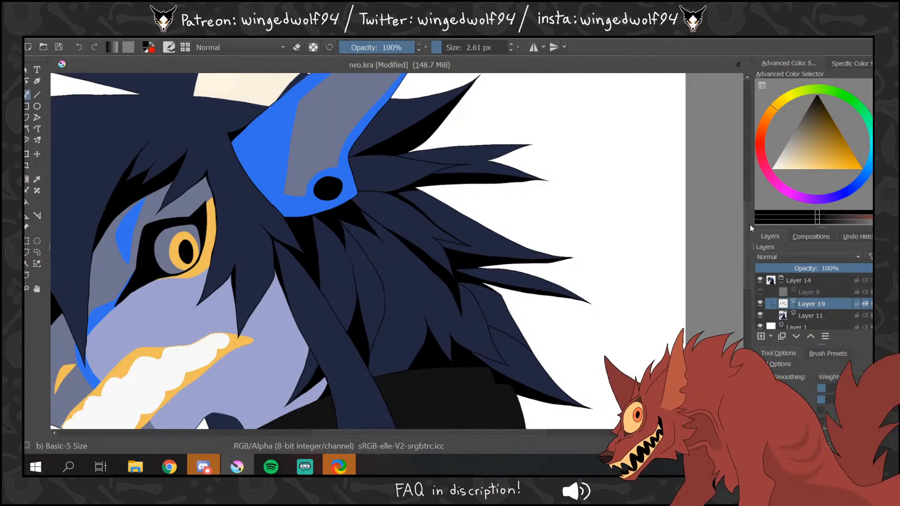
{"action": "scroll", "coordinate": [750, 267], "scroll_direction": "down", "scroll_amount": 5}
{"action": "scroll", "coordinate": [750, 248], "scroll_direction": "up", "scroll_amount": 5}
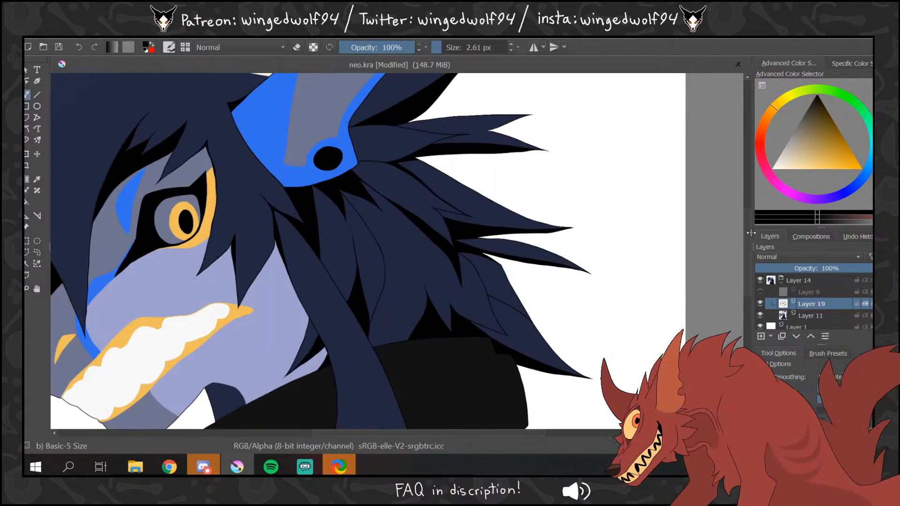
- Ink a closed black outline around the grey inner-ear area, including its curved edge beside the round black ear hole
{"action": "scroll", "coordinate": [751, 233], "scroll_direction": "up", "scroll_amount": 5}
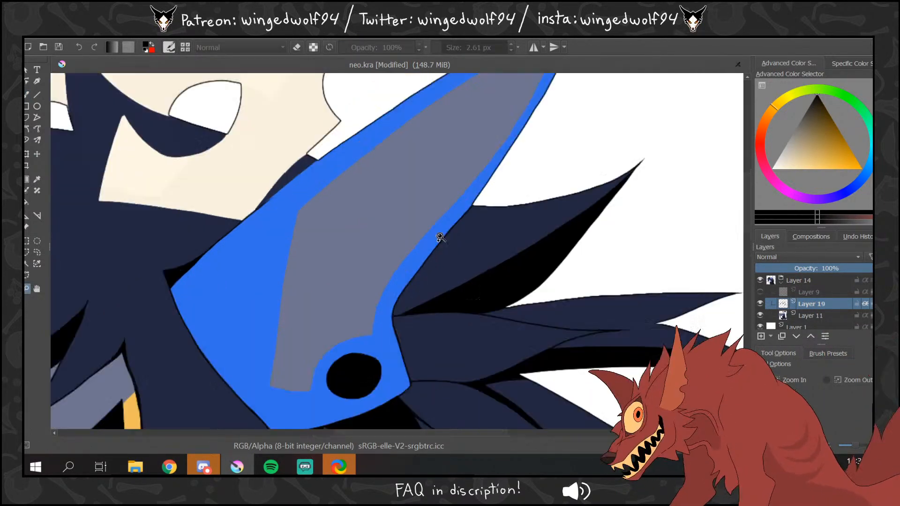
{"action": "left_click", "coordinate": [301, 232], "text": "ctrl"}
{"action": "left_click", "coordinate": [27, 93]}
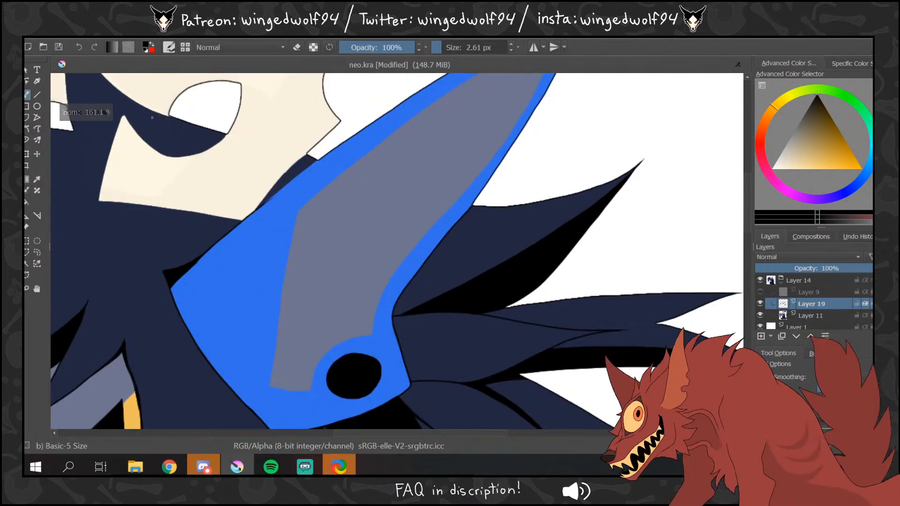
{"action": "mouse_move", "coordinate": [334, 178]}
{"action": "left_mouse_down"}
{"action": "mouse_move", "coordinate": [297, 215]}
{"action": "mouse_move", "coordinate": [280, 324]}
{"action": "left_mouse_up"}
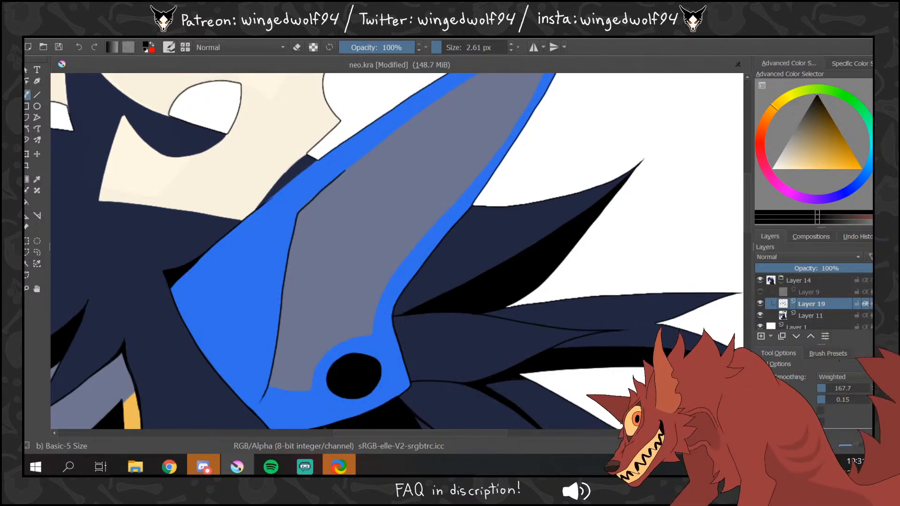
{"action": "left_click_drag", "start_coordinate": [746, 204], "coordinate": [746, 183]}
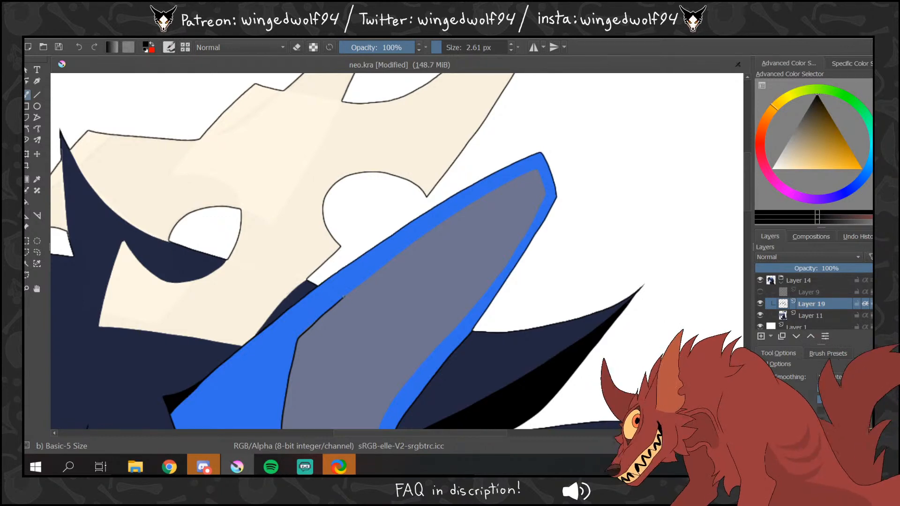
{"action": "mouse_move", "coordinate": [375, 271]}
{"action": "left_mouse_down"}
{"action": "mouse_move", "coordinate": [537, 170]}
{"action": "mouse_move", "coordinate": [546, 199]}
{"action": "mouse_move", "coordinate": [455, 331]}
{"action": "left_mouse_up"}
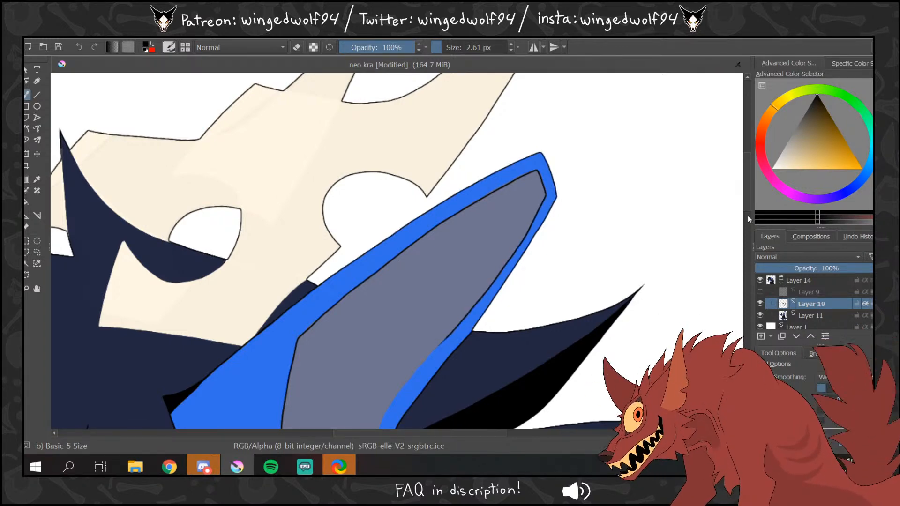
{"action": "scroll", "coordinate": [747, 215], "scroll_direction": "down", "scroll_amount": 5}
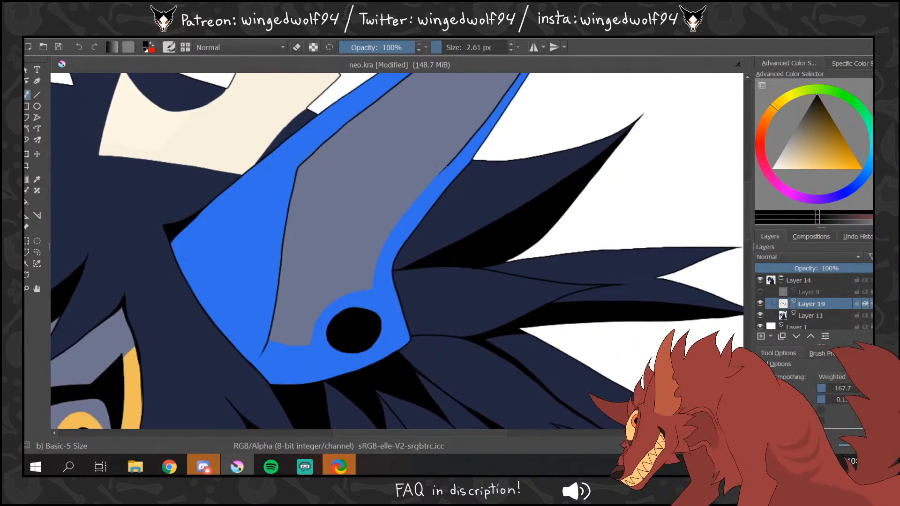
{"action": "left_click_drag", "start_coordinate": [443, 166], "coordinate": [378, 272]}
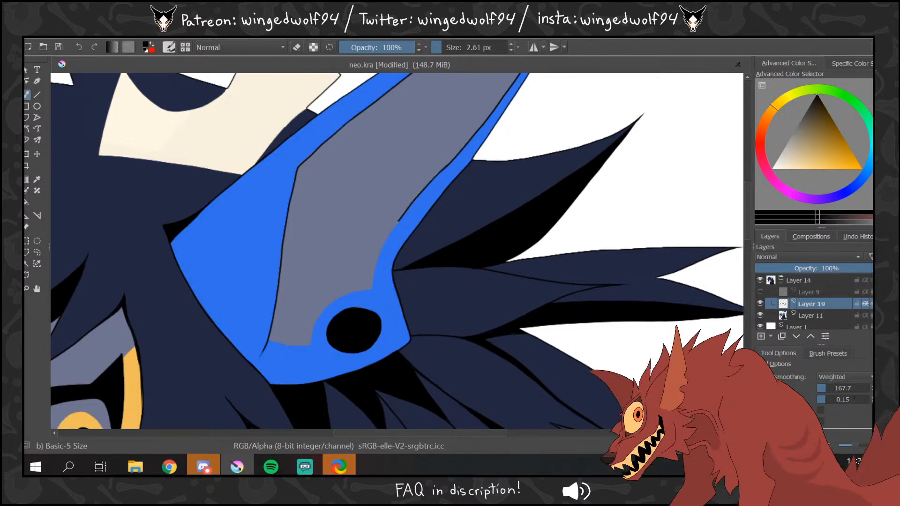
{"action": "mouse_move", "coordinate": [399, 221]}
{"action": "left_mouse_down"}
{"action": "mouse_move", "coordinate": [376, 264]}
{"action": "mouse_move", "coordinate": [372, 299]}
{"action": "mouse_move", "coordinate": [355, 293]}
{"action": "mouse_move", "coordinate": [326, 308]}
{"action": "mouse_move", "coordinate": [308, 341]}
{"action": "mouse_move", "coordinate": [271, 341]}
{"action": "left_mouse_up"}
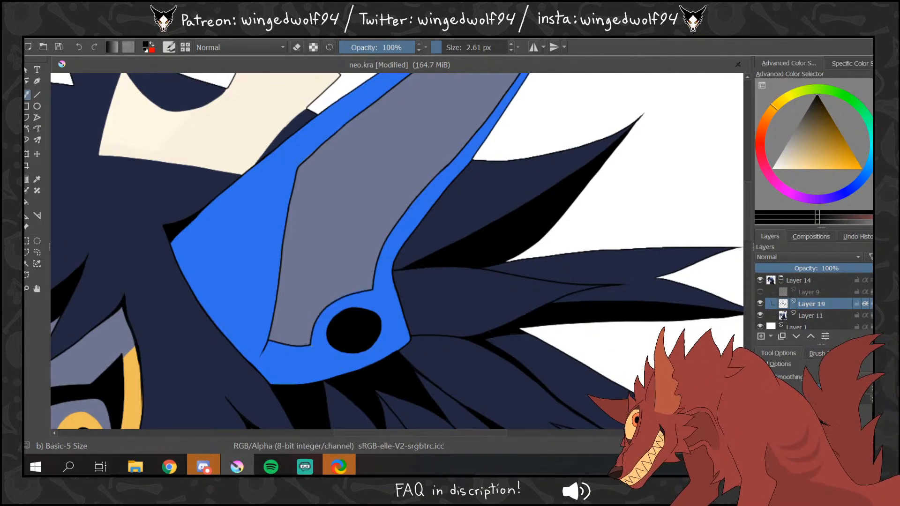
- Draw a series of curved fold lines inside the grey inner ear, from its base up towards the tip
{"action": "scroll", "coordinate": [345, 209], "scroll_direction": "down", "scroll_amount": 2}
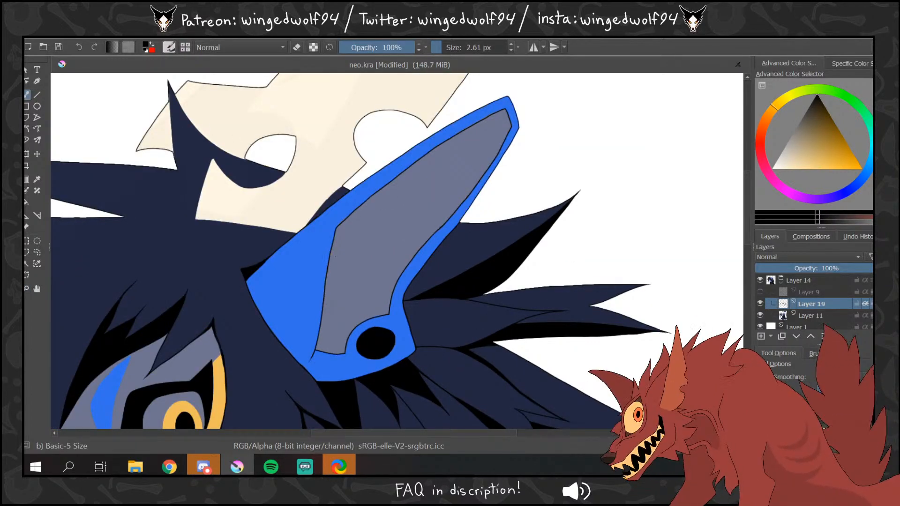
{"action": "mouse_move", "coordinate": [331, 256]}
{"action": "left_mouse_down"}
{"action": "mouse_move", "coordinate": [359, 270]}
{"action": "mouse_move", "coordinate": [361, 312]}
{"action": "left_mouse_up"}
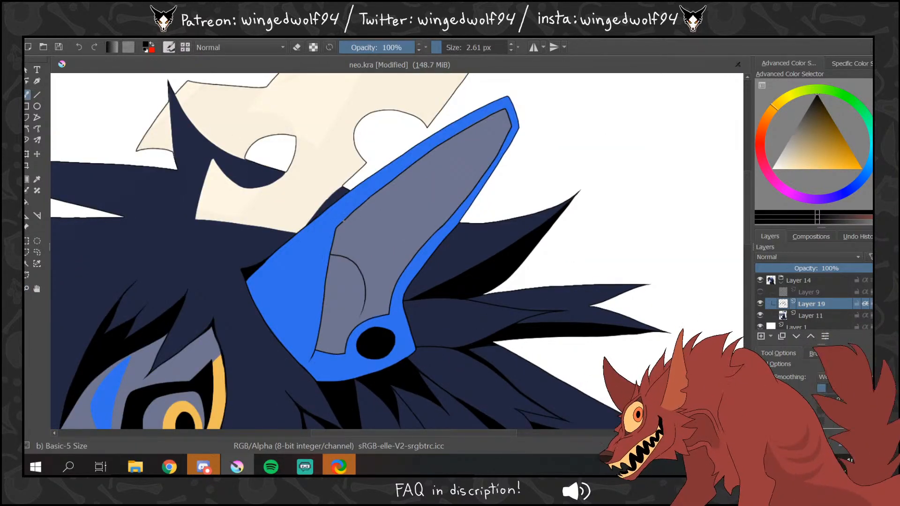
{"action": "left_click_drag", "start_coordinate": [336, 229], "coordinate": [393, 281]}
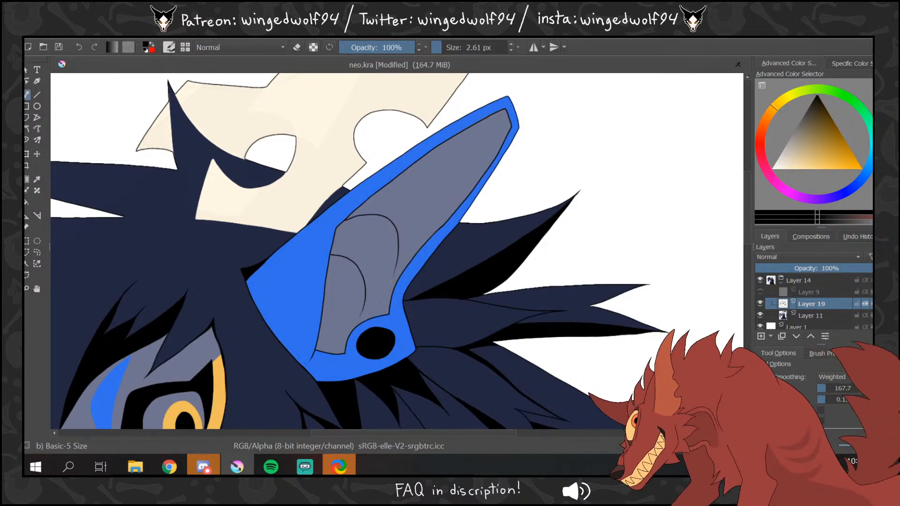
{"action": "mouse_move", "coordinate": [397, 177]}
{"action": "left_mouse_down"}
{"action": "mouse_move", "coordinate": [427, 166]}
{"action": "mouse_move", "coordinate": [451, 176]}
{"action": "mouse_move", "coordinate": [443, 202]}
{"action": "left_mouse_up"}
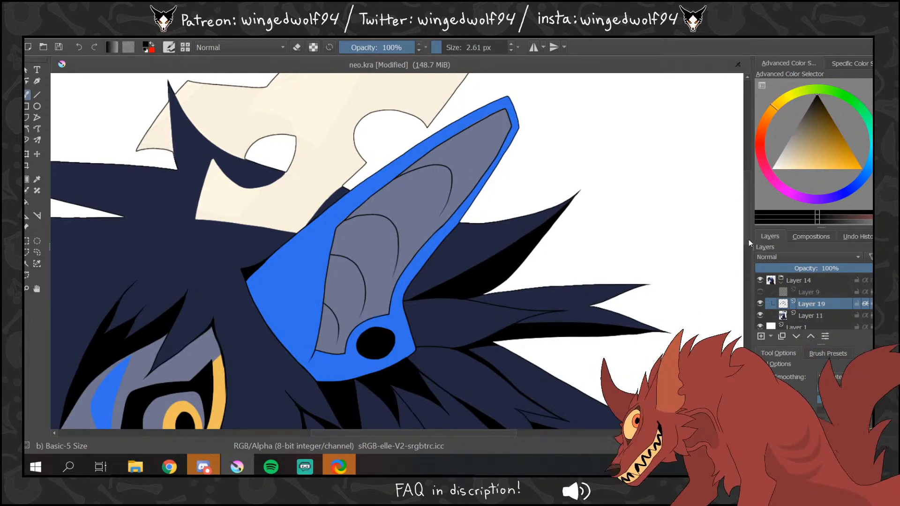
- Fill the hair gap between the cream horns and the ear with black, and ink the edges where the horns overlap
{"action": "scroll", "coordinate": [654, 185], "scroll_direction": "up", "scroll_amount": 3}
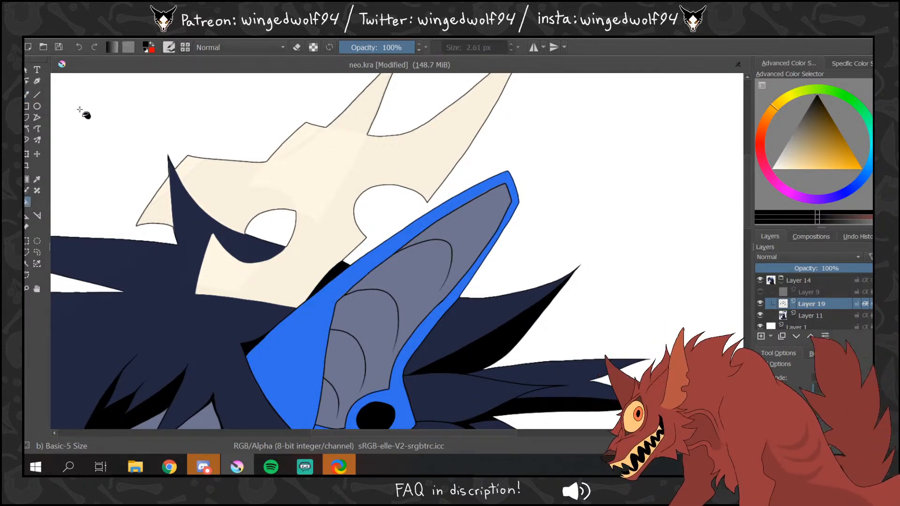
{"action": "left_click_drag", "start_coordinate": [455, 433], "coordinate": [424, 433]}
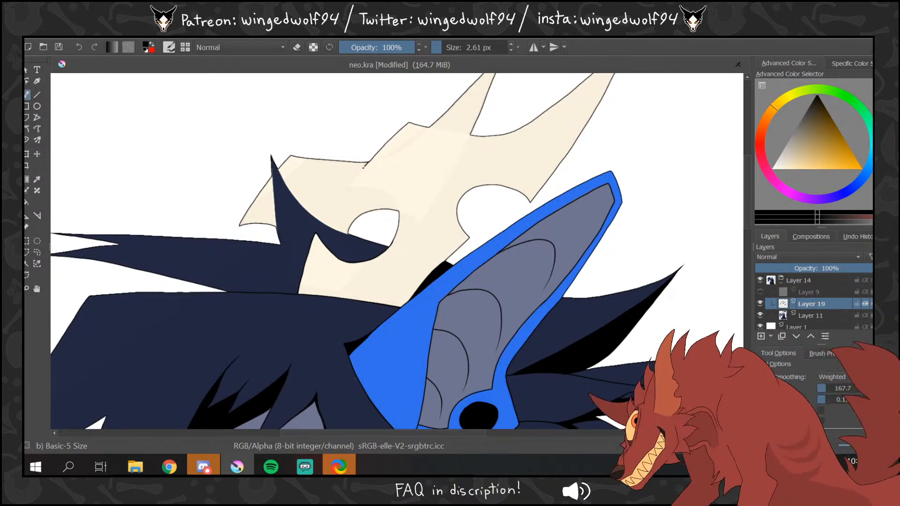
{"action": "mouse_move", "coordinate": [369, 162]}
{"action": "left_mouse_down"}
{"action": "mouse_move", "coordinate": [350, 188]}
{"action": "mouse_move", "coordinate": [375, 186]}
{"action": "left_mouse_up"}
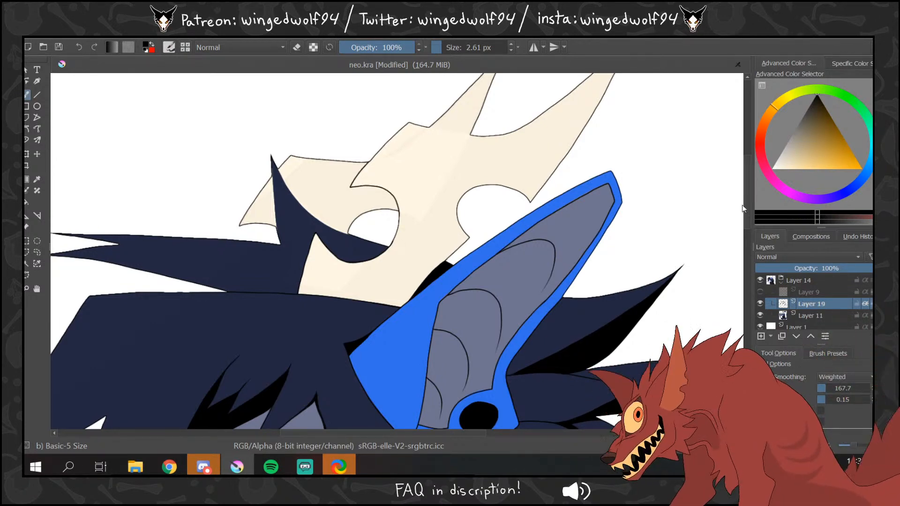
{"action": "scroll", "coordinate": [742, 204], "scroll_direction": "up", "scroll_amount": 3}
{"action": "left_click_drag", "start_coordinate": [429, 200], "coordinate": [470, 207]}
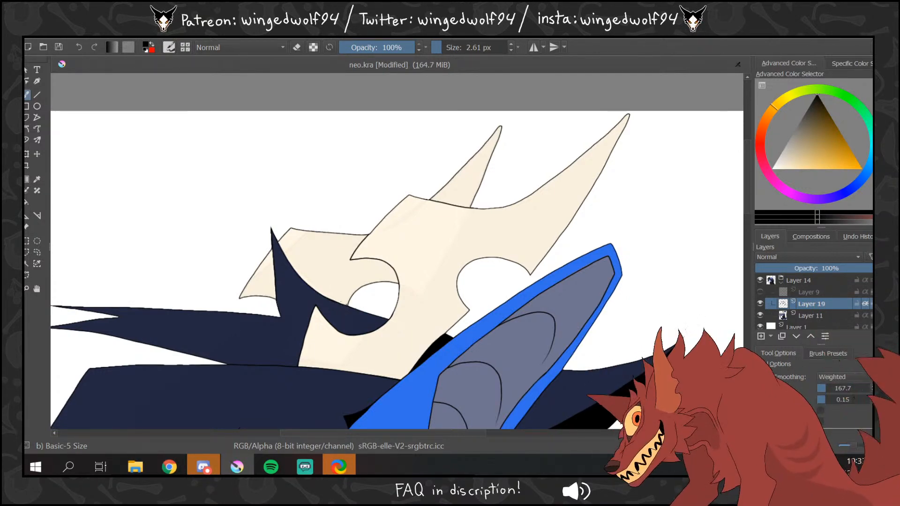
- Ink the shadow edge and base line of the upright hair spike by the horns, and fill its enclosed shadow with black
{"action": "left_click_drag", "start_coordinate": [376, 432], "coordinate": [334, 433]}
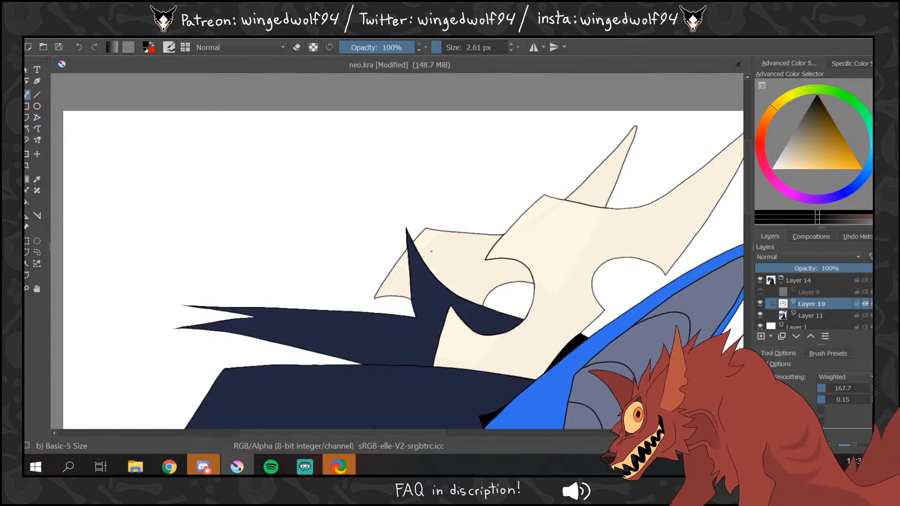
{"action": "left_click_drag", "start_coordinate": [409, 235], "coordinate": [438, 303]}
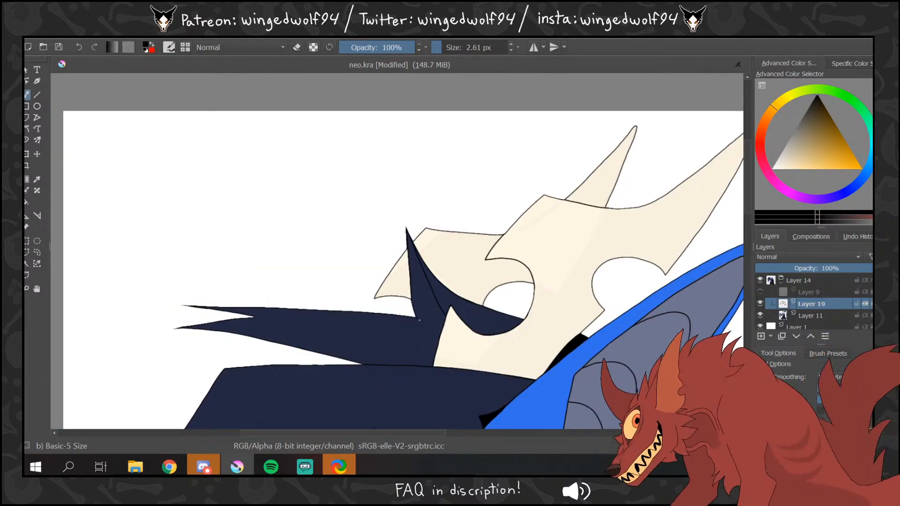
{"action": "left_click_drag", "start_coordinate": [416, 317], "coordinate": [440, 334]}
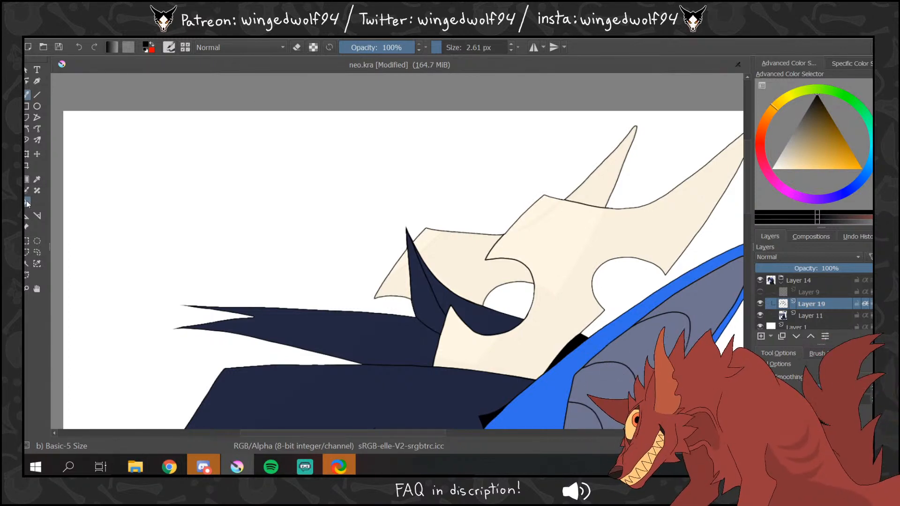
{"action": "left_click", "coordinate": [26, 203]}
{"action": "left_click", "coordinate": [478, 318]}
- Check the whole drawing in normal and mirrored view
{"action": "left_click", "coordinate": [26, 288]}
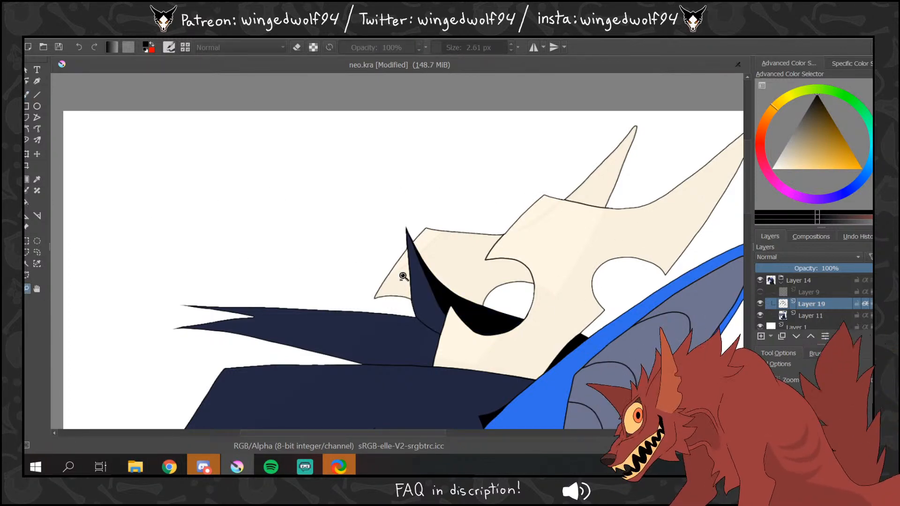
{"action": "left_click", "coordinate": [424, 281], "text": "ctrl"}
{"action": "left_click", "coordinate": [444, 281], "text": "ctrl"}
{"action": "left_click", "coordinate": [444, 281], "text": "ctrl"}
{"action": "left_click", "coordinate": [448, 276], "text": "ctrl"}
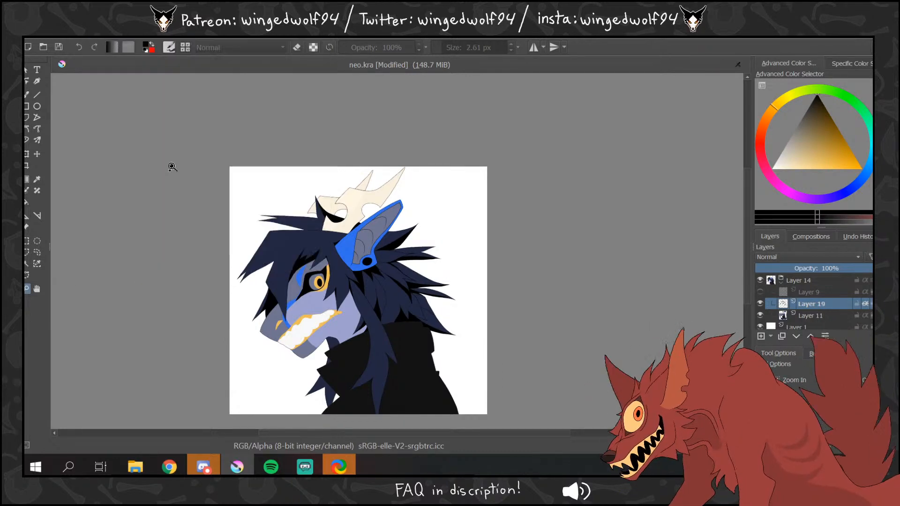
{"action": "key", "text": "m"}
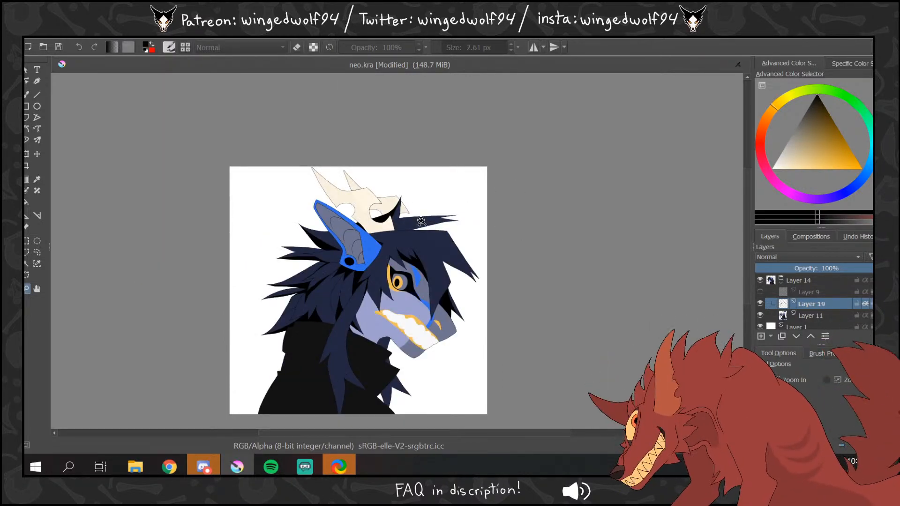
{"action": "left_click_drag", "start_coordinate": [362, 185], "coordinate": [489, 252]}
{"action": "left_click", "coordinate": [98, 39]}
{"action": "left_click", "coordinate": [235, 164]}
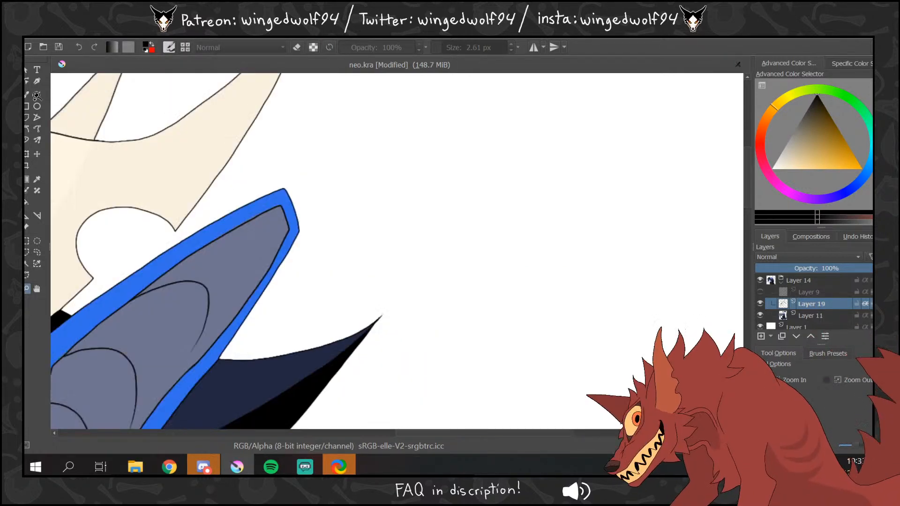
- Ink a shadow edge along the long forward hair lock, fill its underside with black, and extend the line from its notch
{"action": "left_click", "coordinate": [36, 97]}
{"action": "left_click_drag", "start_coordinate": [423, 435], "coordinate": [263, 432]}
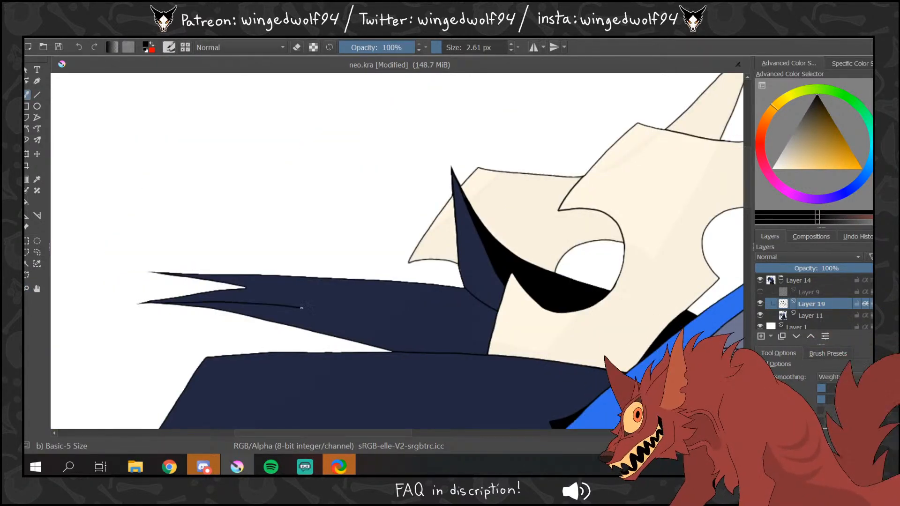
{"action": "left_click", "coordinate": [27, 202]}
{"action": "left_click", "coordinate": [368, 331]}
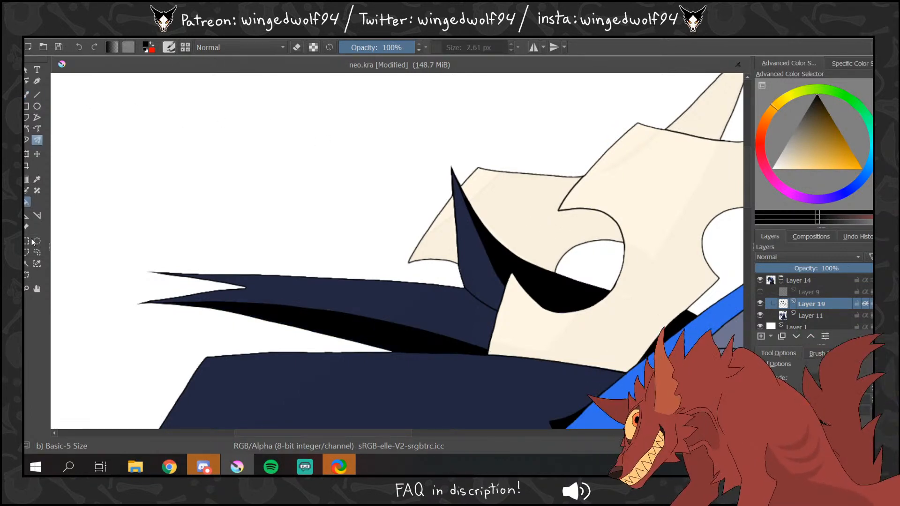
{"action": "key", "text": "b"}
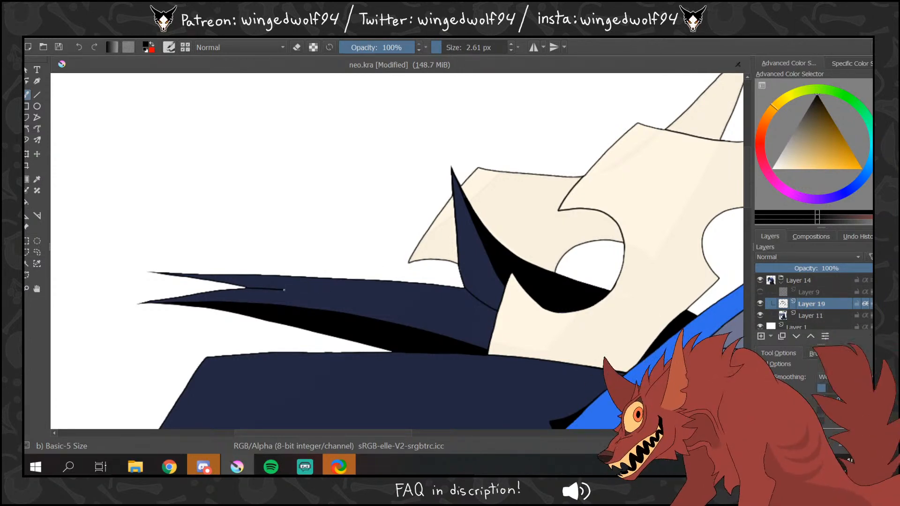
- Examine the whole drawing, and inspect the face, front hair and collar for areas still lacking inner lines
{"action": "left_click", "coordinate": [27, 289]}
{"action": "left_click", "coordinate": [430, 246], "text": "ctrl"}
{"action": "left_click", "coordinate": [436, 243], "text": "ctrl"}
{"action": "left_click", "coordinate": [451, 239], "text": "ctrl"}
{"action": "left_click", "coordinate": [462, 237], "text": "ctrl"}
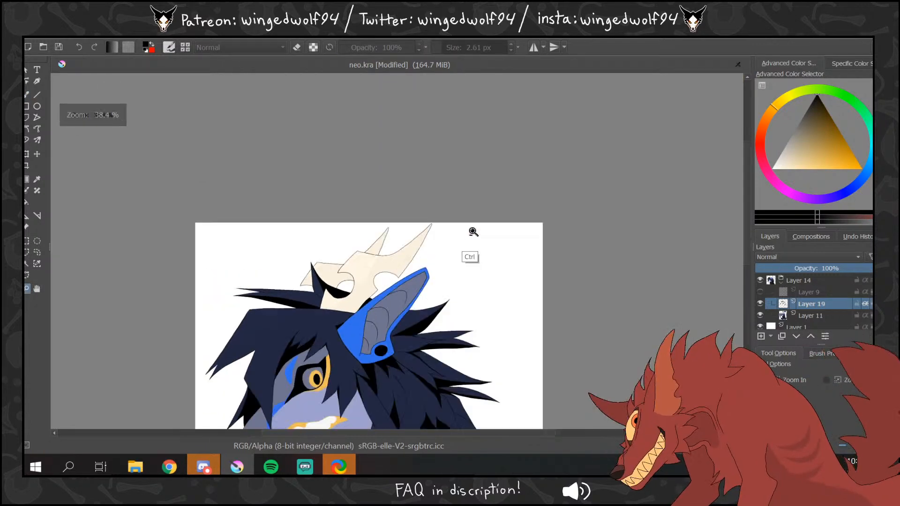
{"action": "left_click", "coordinate": [448, 256], "text": "ctrl"}
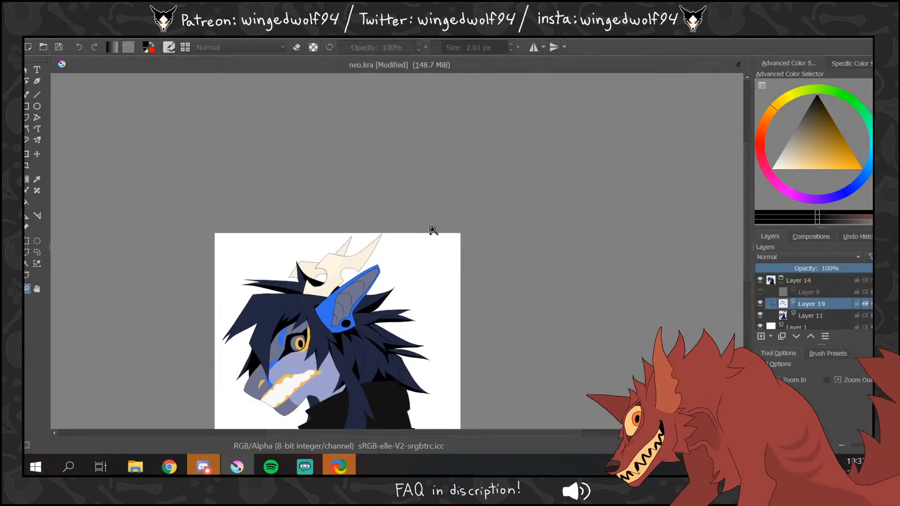
{"action": "left_click_drag", "start_coordinate": [264, 292], "coordinate": [411, 391]}
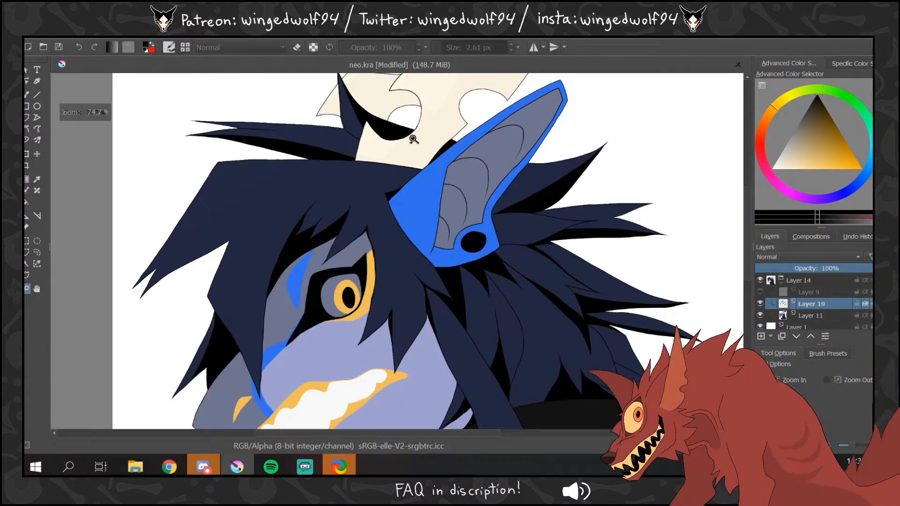
{"action": "left_click", "coordinate": [28, 95]}
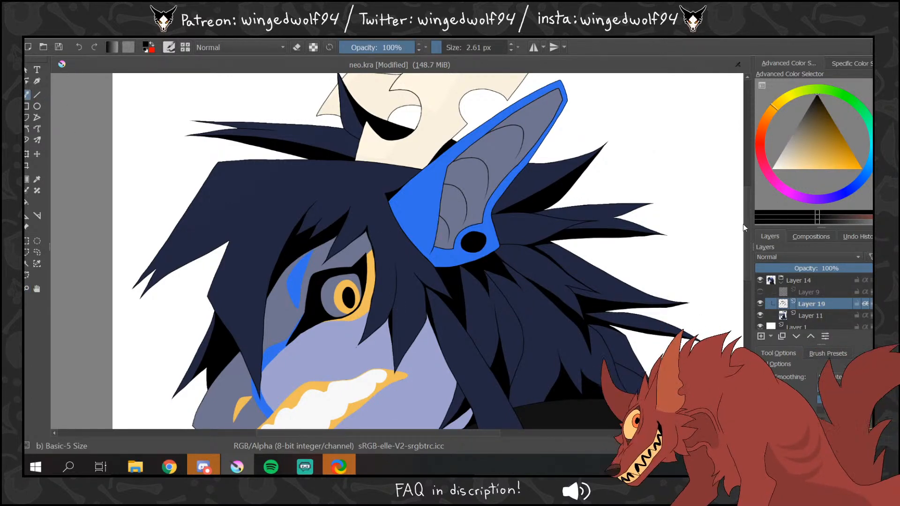
{"action": "left_click_drag", "start_coordinate": [744, 224], "coordinate": [745, 249]}
{"action": "scroll", "coordinate": [746, 249], "scroll_direction": "down", "scroll_amount": 3}
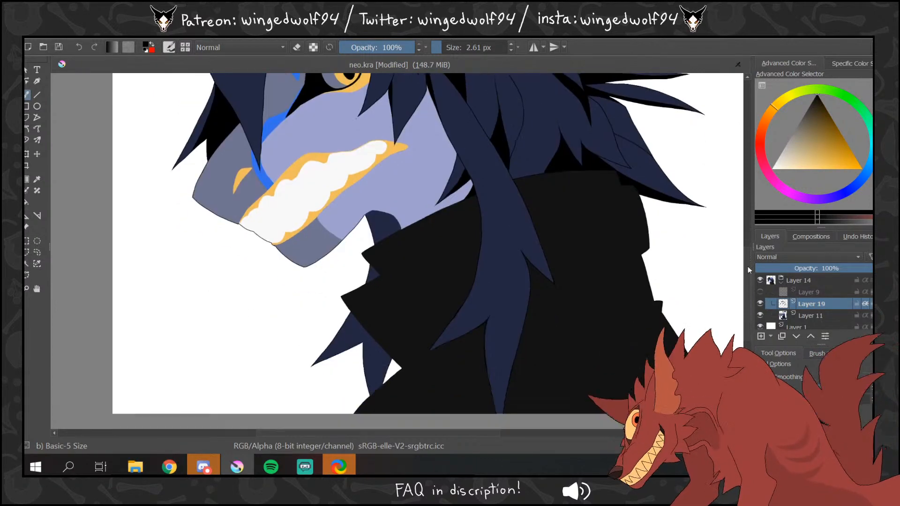
{"action": "scroll", "coordinate": [746, 259], "scroll_direction": "up", "scroll_amount": 1}
{"action": "scroll", "coordinate": [746, 266], "scroll_direction": "down", "scroll_amount": 1}
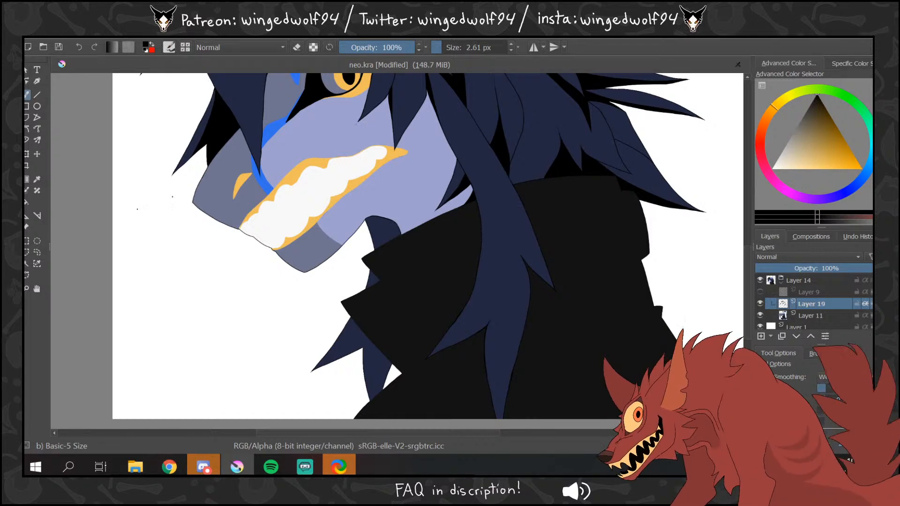
- Ink a shadow edge on the hair visible beneath the jaw and fill the enclosed area behind it with black
{"action": "left_click", "coordinate": [26, 288]}
{"action": "left_click_drag", "start_coordinate": [202, 140], "coordinate": [573, 301]}
{"action": "left_click", "coordinate": [27, 93]}
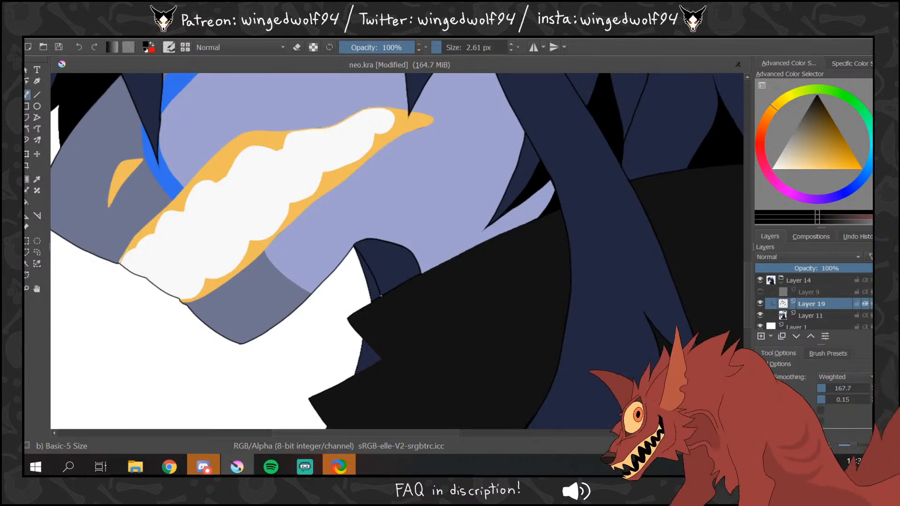
{"action": "left_click", "coordinate": [27, 202]}
{"action": "left_click", "coordinate": [393, 261]}
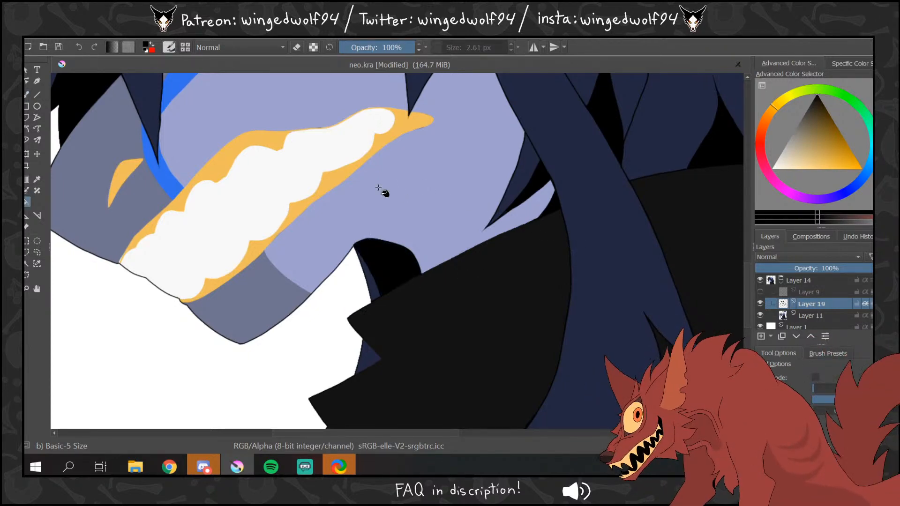
{"action": "left_click", "coordinate": [27, 288]}
{"action": "left_click", "coordinate": [346, 178], "text": "ctrl"}
{"action": "left_click", "coordinate": [358, 171], "text": "ctrl"}
{"action": "left_click", "coordinate": [361, 171], "text": "ctrl"}
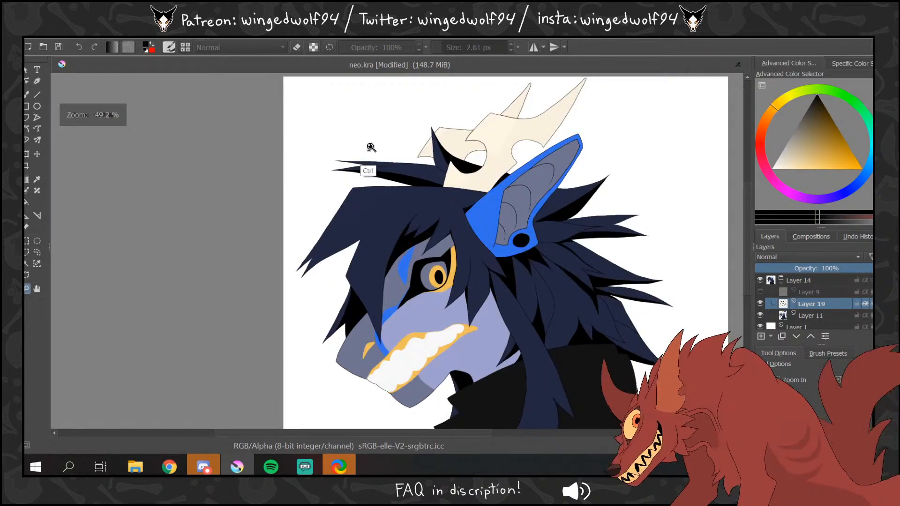
- Ink a shadow edge along the underside of the large front fringe lock, following the sketch, and fill the enclosed area with black
{"action": "mouse_move", "coordinate": [746, 189]}
{"action": "left_mouse_down"}
{"action": "mouse_move", "coordinate": [746, 213]}
{"action": "mouse_move", "coordinate": [740, 197]}
{"action": "left_mouse_up"}
{"action": "left_click", "coordinate": [761, 292]}
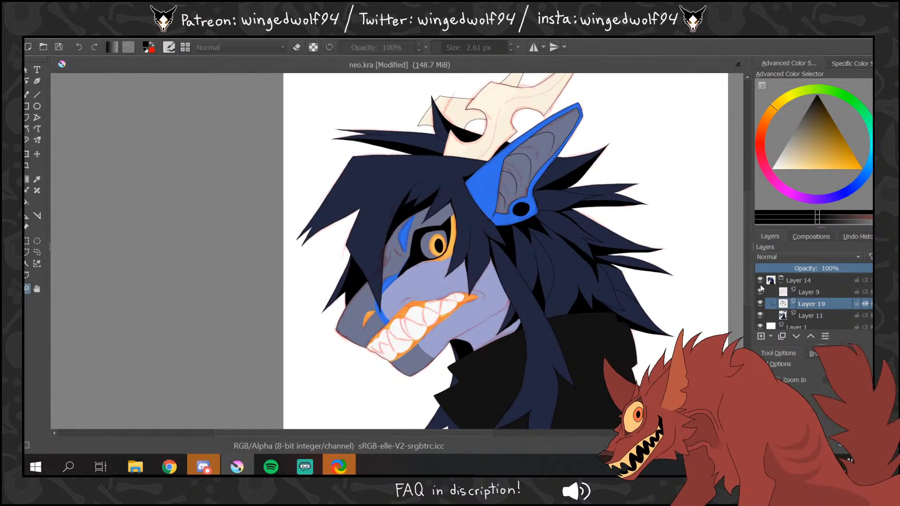
{"action": "left_click", "coordinate": [387, 167]}
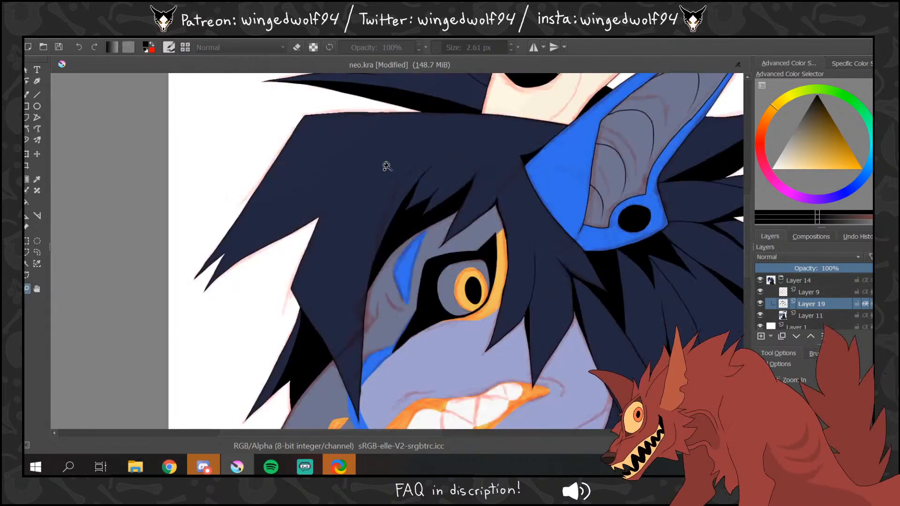
{"action": "left_click", "coordinate": [27, 94]}
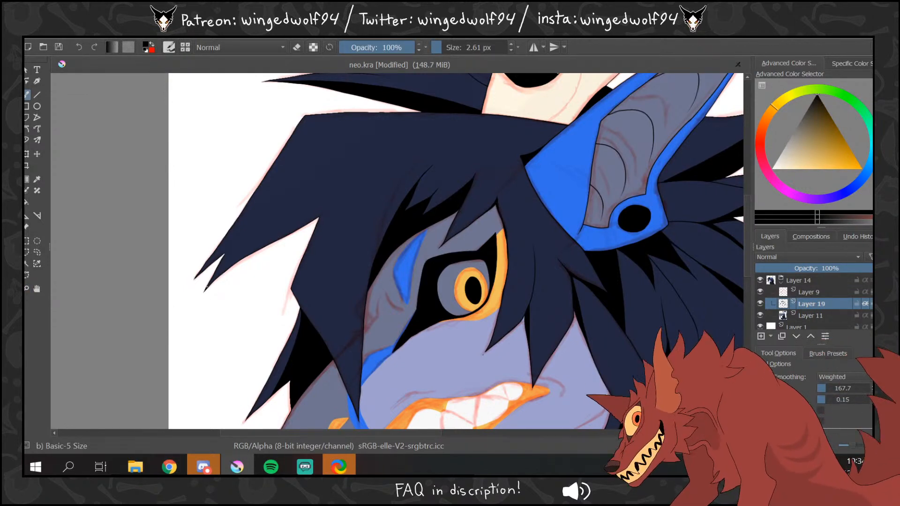
{"action": "left_click_drag", "start_coordinate": [300, 210], "coordinate": [363, 180]}
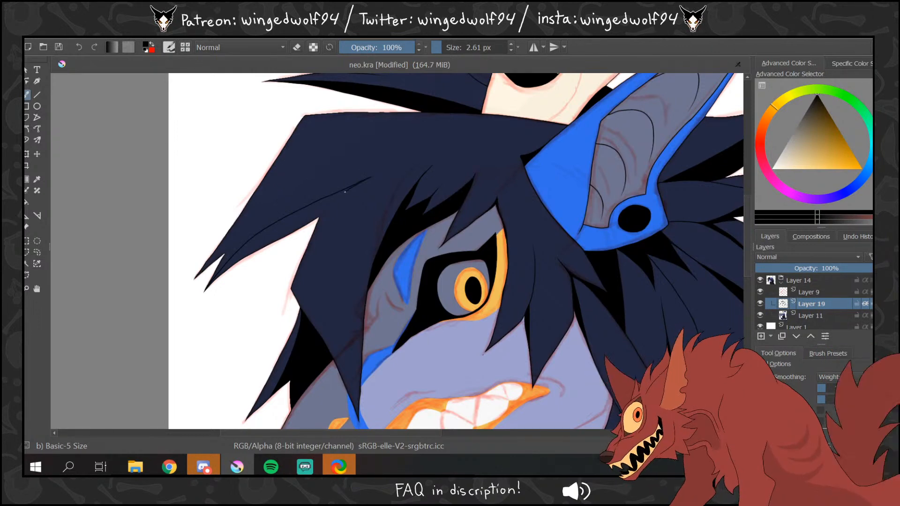
{"action": "left_click", "coordinate": [28, 203]}
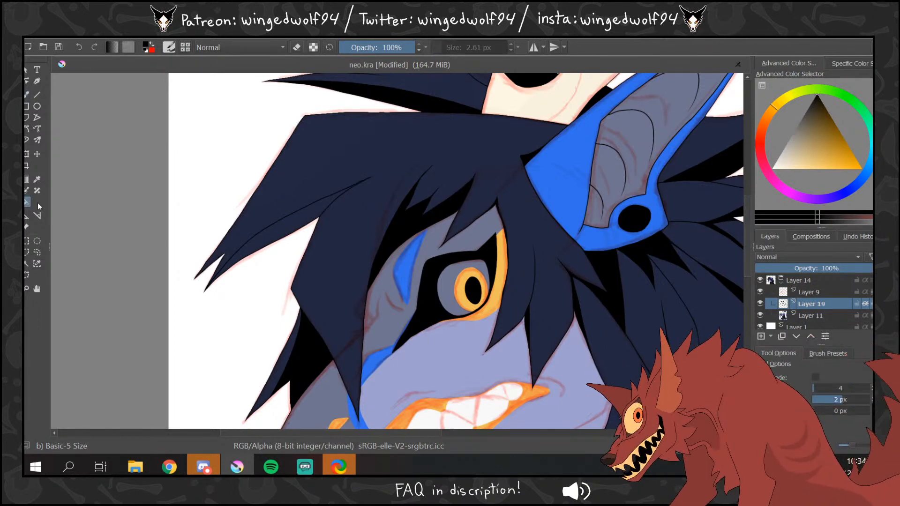
{"action": "left_click", "coordinate": [760, 292]}
{"action": "left_click", "coordinate": [308, 213]}
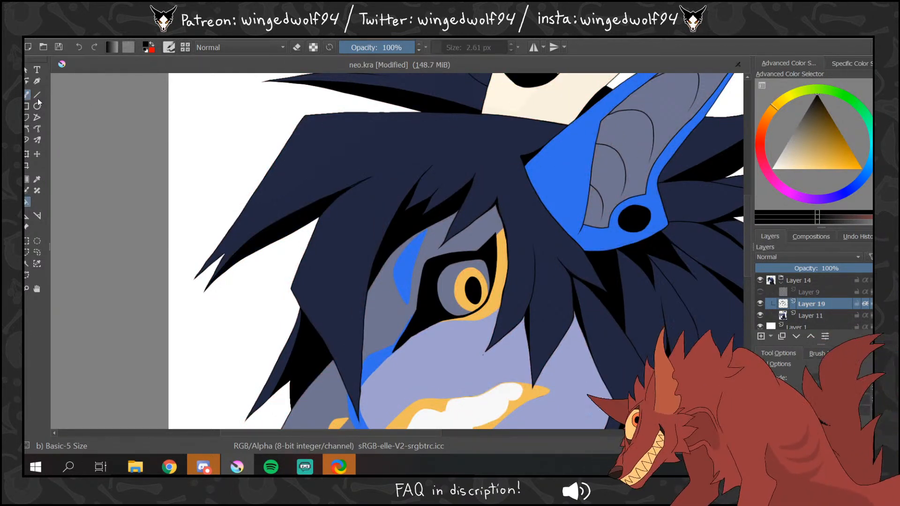
- Ink inner strand lines across the front hair and beside the ear's base, and mirror the image horizontally
{"action": "left_click", "coordinate": [27, 95]}
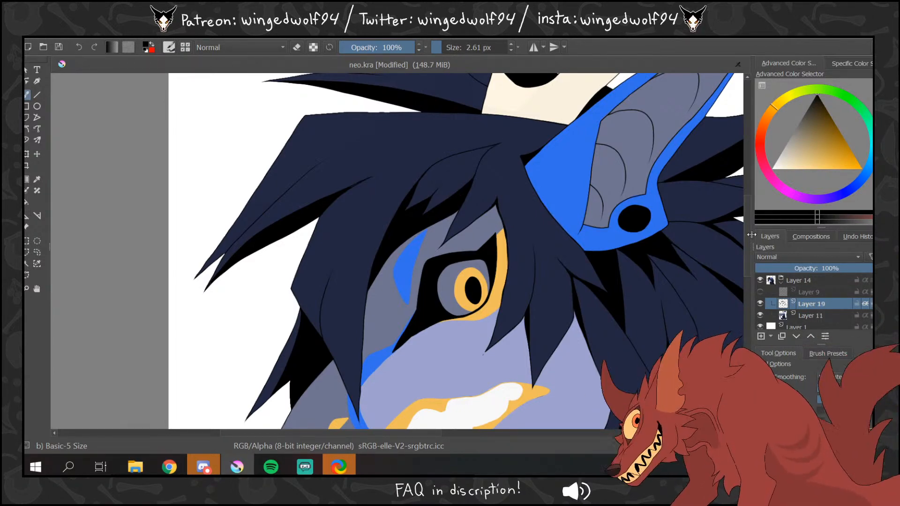
{"action": "left_click_drag", "start_coordinate": [748, 242], "coordinate": [750, 228]}
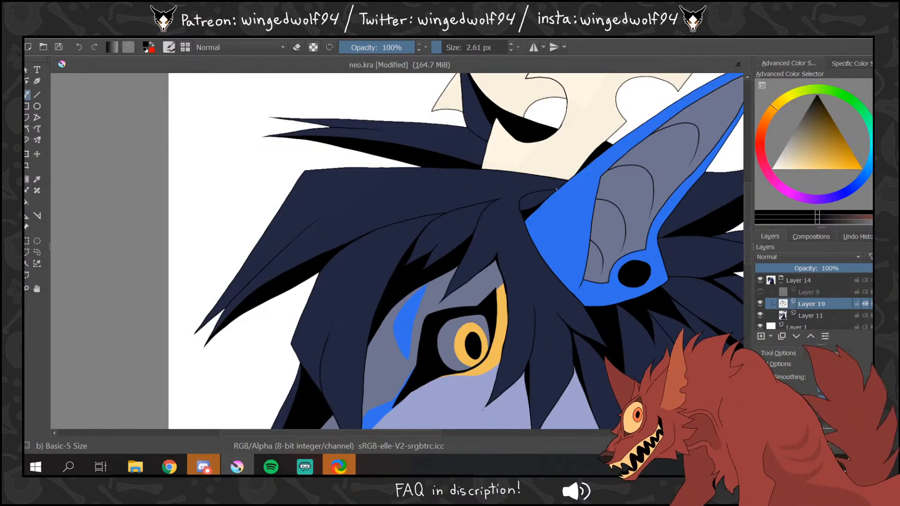
{"action": "left_click", "coordinate": [27, 288]}
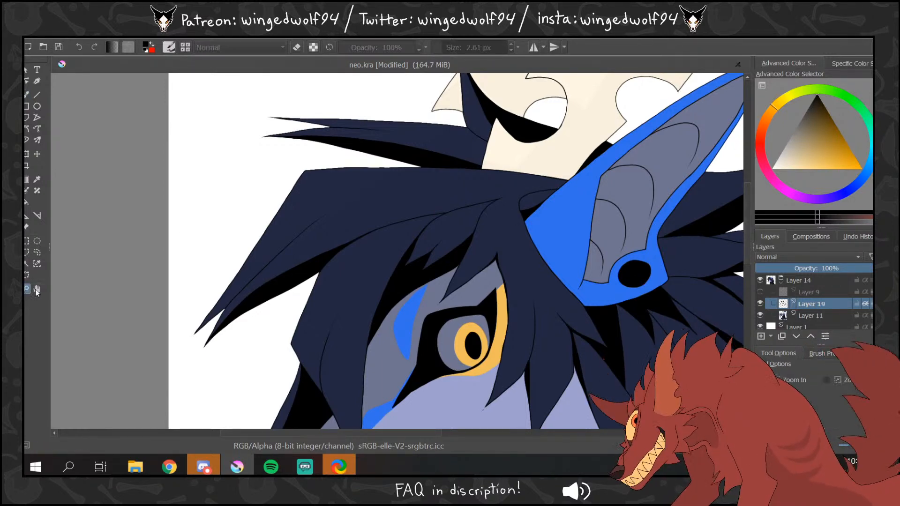
{"action": "left_click", "coordinate": [446, 269]}
{"action": "left_click", "coordinate": [446, 269]}
{"action": "left_click", "coordinate": [507, 277]}
{"action": "left_click", "coordinate": [96, 33]}
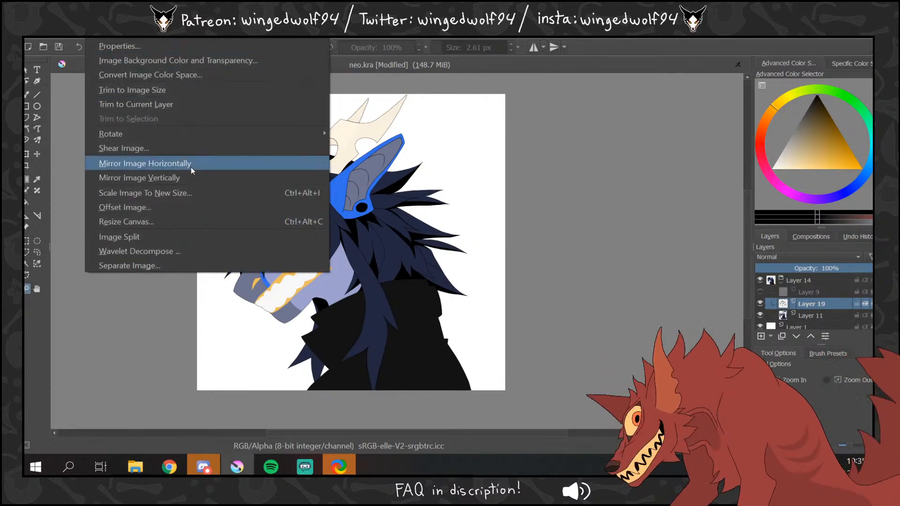
{"action": "left_click", "coordinate": [191, 161]}
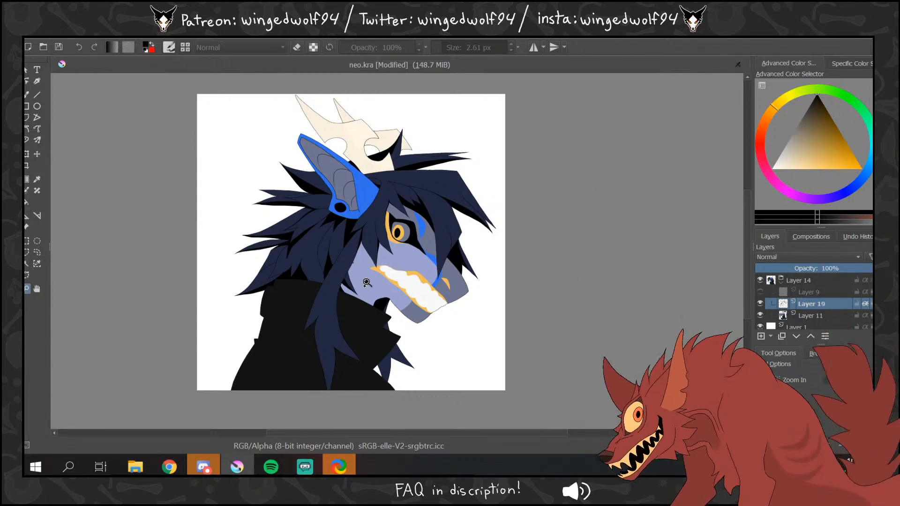
- Ink a shadow edge on the hair sliver showing in the collar's notch and fill its inner side with black
{"action": "left_click_drag", "start_coordinate": [367, 283], "coordinate": [465, 371]}
{"action": "left_click", "coordinate": [320, 231]}
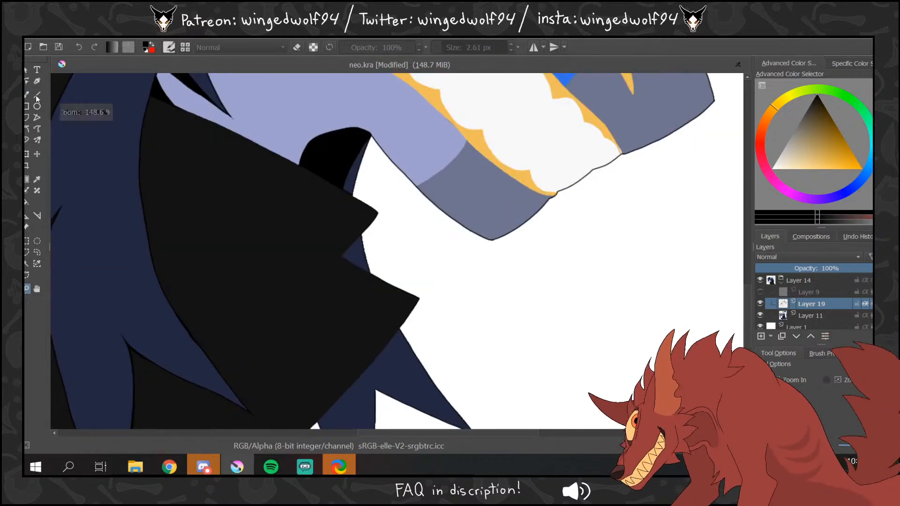
{"action": "key", "text": "b"}
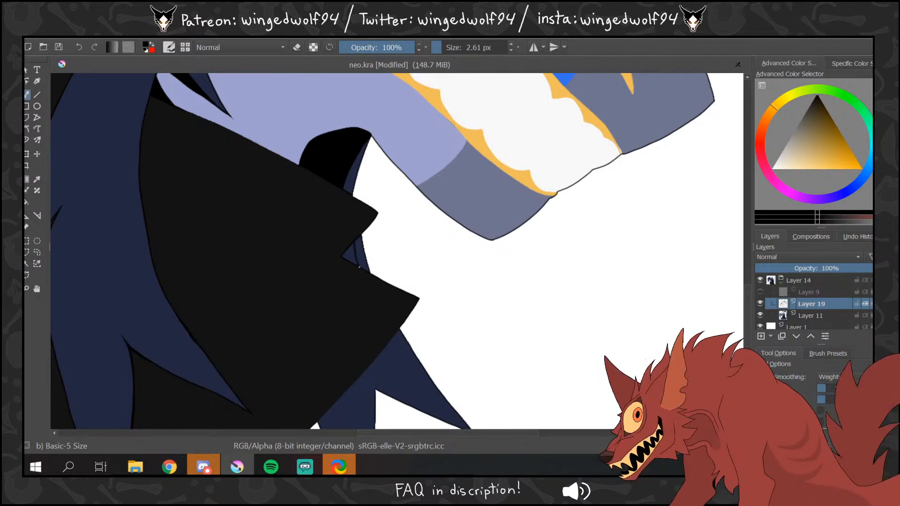
{"action": "key", "text": "f"}
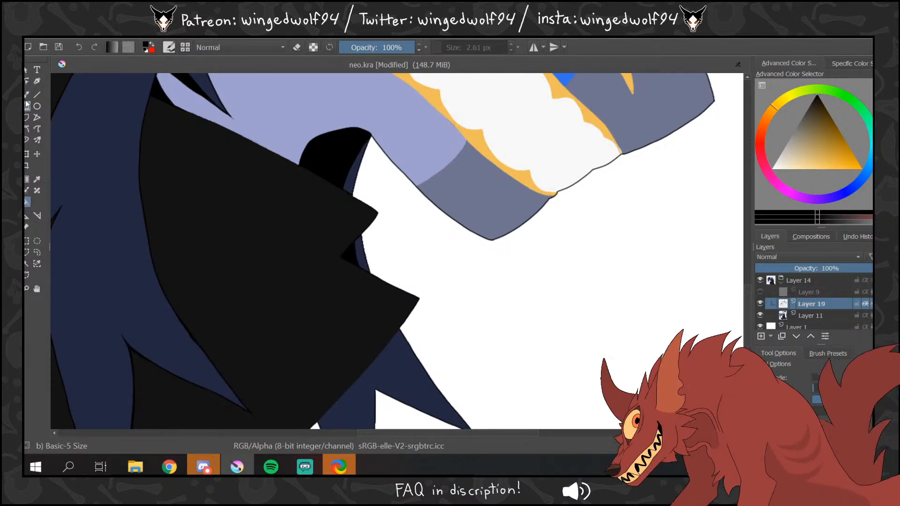
- Ink a shadow edge along the pointed hair spike below the collar flap and fill its underside with black
{"action": "left_click", "coordinate": [39, 95]}
{"action": "scroll", "coordinate": [674, 207], "scroll_direction": "down", "scroll_amount": 3}
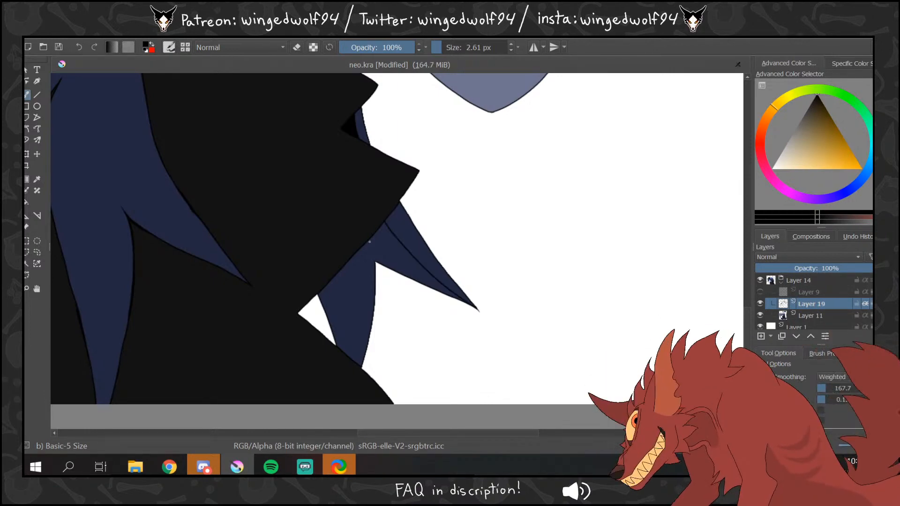
{"action": "left_click", "coordinate": [29, 202]}
{"action": "left_click", "coordinate": [417, 238]}
{"action": "key", "text": "ctrl+z"}
{"action": "left_click", "coordinate": [390, 249]}
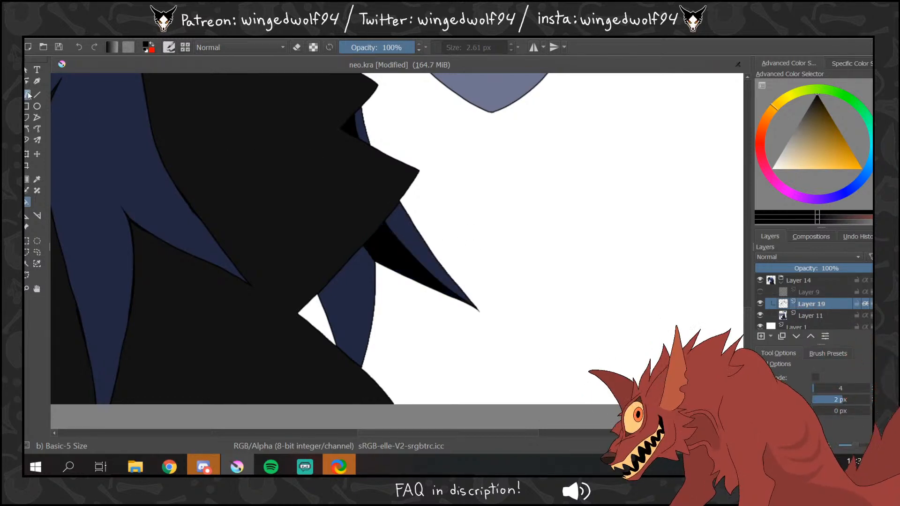
- Ink a vertical shadow edge on the lowest hair lock beneath the collar and fill the enclosed inner side with black
{"action": "left_click", "coordinate": [28, 95]}
{"action": "left_click_drag", "start_coordinate": [347, 261], "coordinate": [345, 344]}
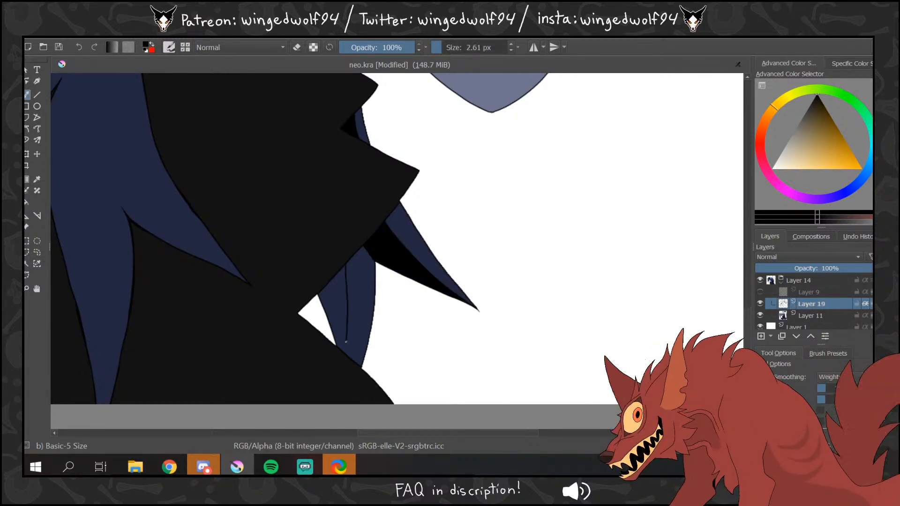
{"action": "left_click", "coordinate": [27, 202]}
{"action": "left_click", "coordinate": [336, 298]}
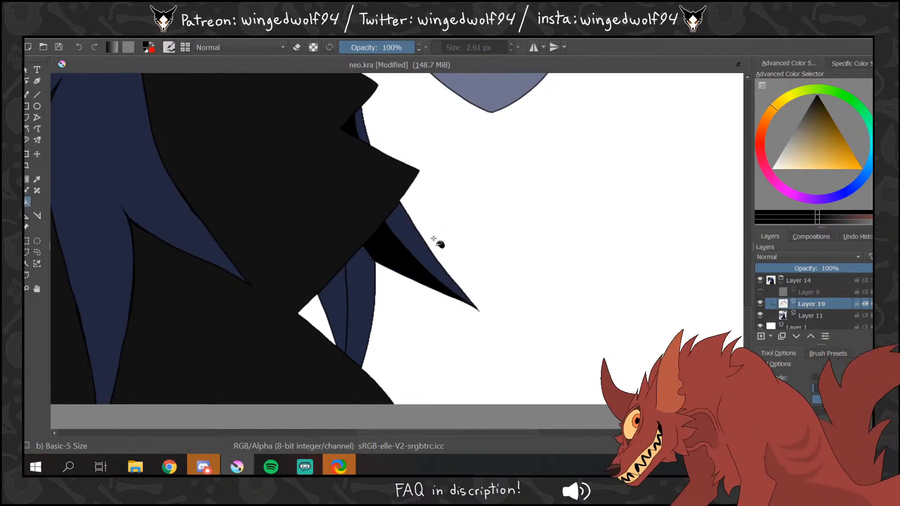
- View the whole drawing and mirror the image horizontally back to its original direction
{"action": "left_click", "coordinate": [27, 288]}
{"action": "left_click", "coordinate": [237, 226], "text": "ctrl"}
{"action": "left_click", "coordinate": [398, 211], "text": "ctrl"}
{"action": "left_click", "coordinate": [389, 208], "text": "ctrl"}
{"action": "left_click", "coordinate": [369, 205], "text": "ctrl"}
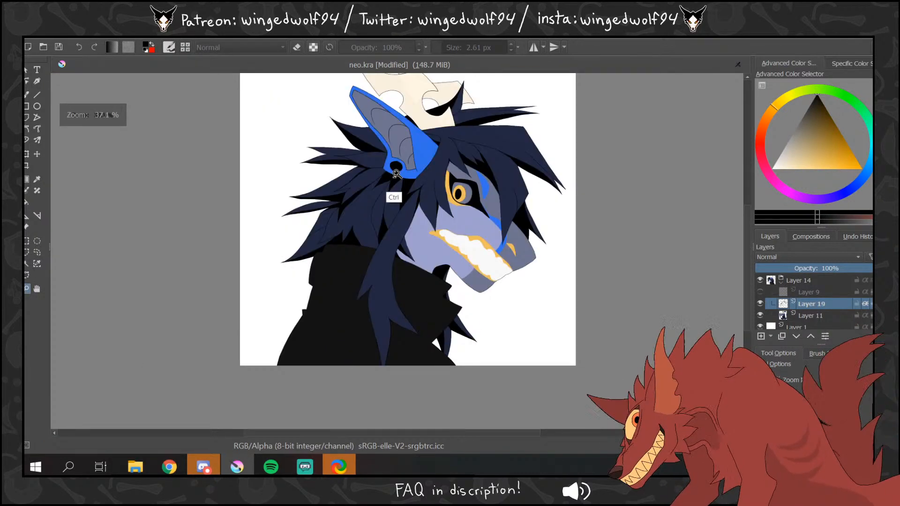
{"action": "left_click", "coordinate": [120, 32]}
{"action": "left_click", "coordinate": [185, 161]}
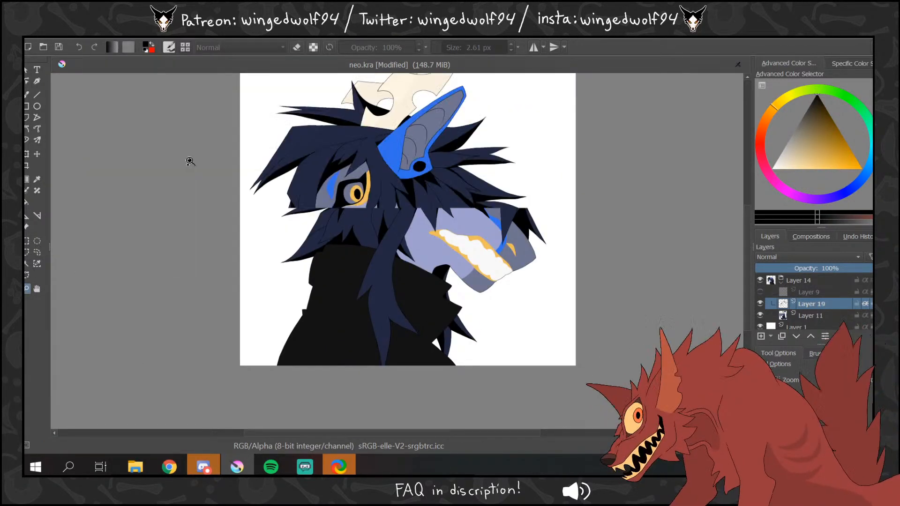
- Ink the notched face contour beside the forward hair lock, following the sketch, and fill the small area behind it with black
{"action": "left_click", "coordinate": [760, 292]}
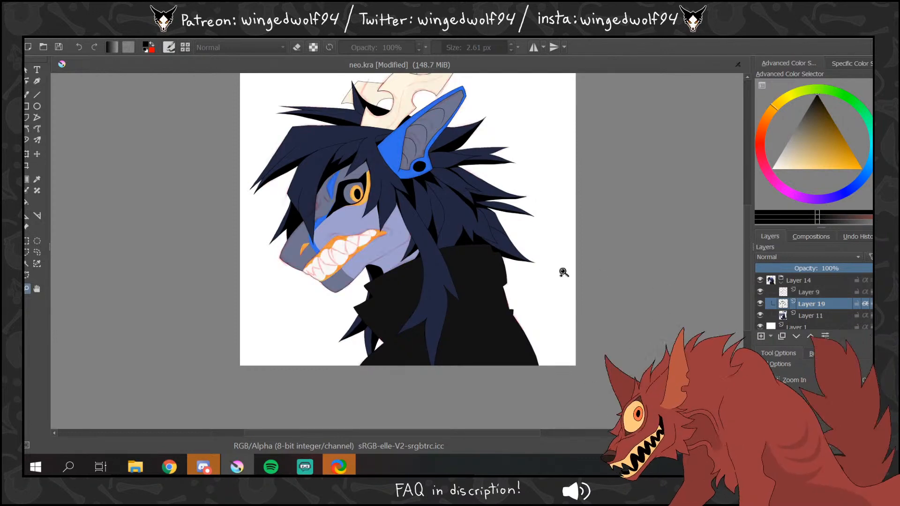
{"action": "left_click", "coordinate": [385, 256]}
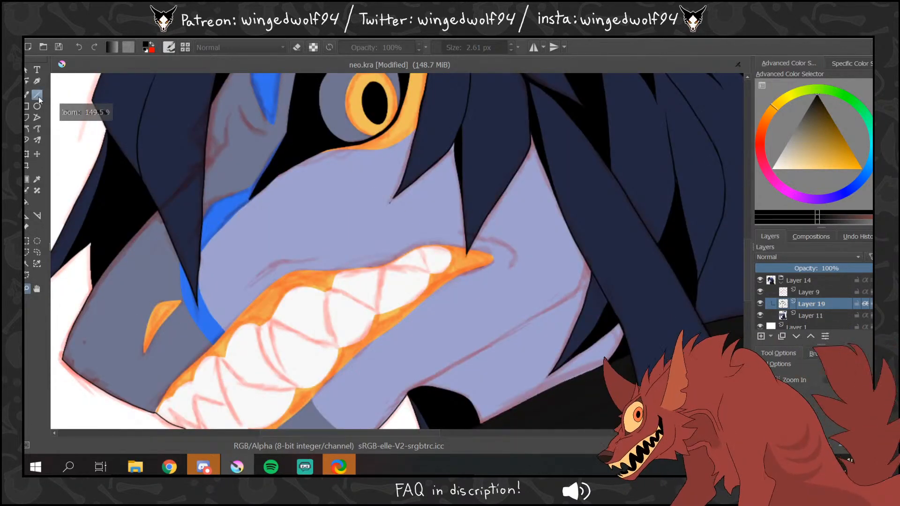
{"action": "left_click", "coordinate": [26, 94]}
{"action": "scroll", "coordinate": [748, 253], "scroll_direction": "up", "scroll_amount": 3}
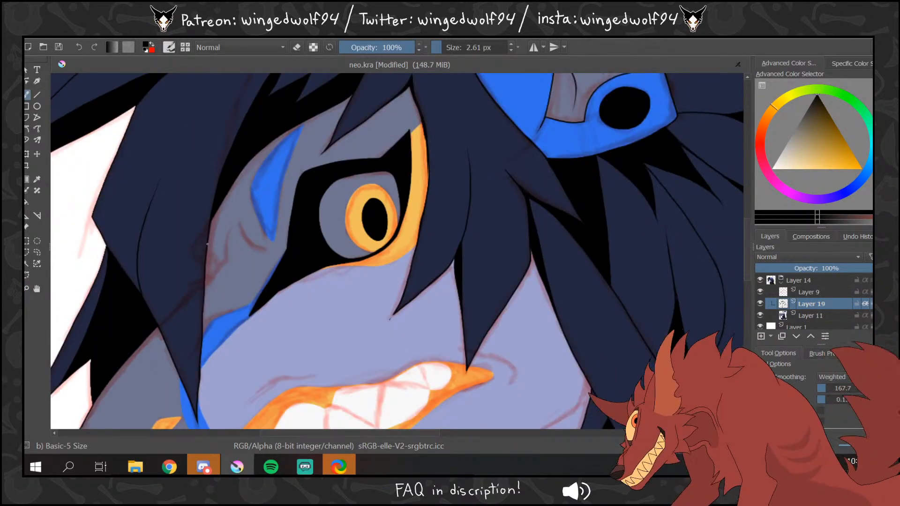
{"action": "left_click_drag", "start_coordinate": [220, 264], "coordinate": [214, 276]}
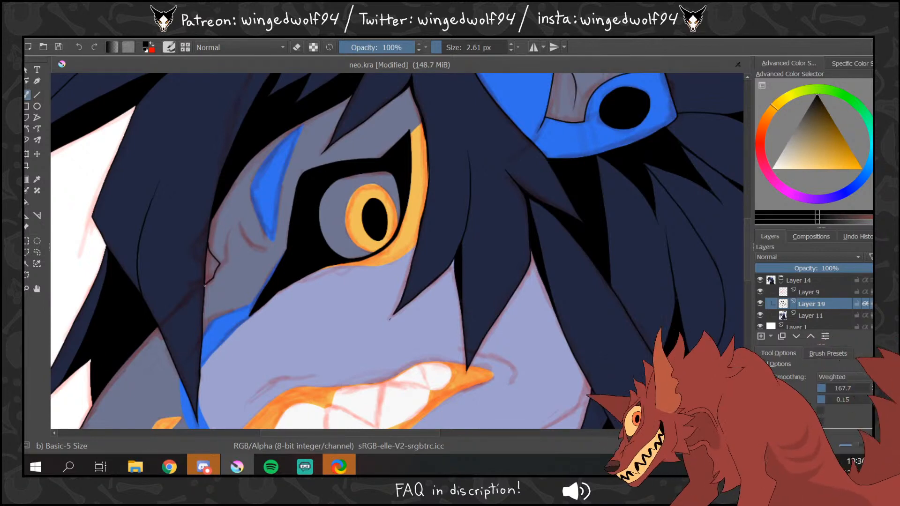
{"action": "left_click", "coordinate": [28, 203]}
{"action": "left_click", "coordinate": [760, 292]}
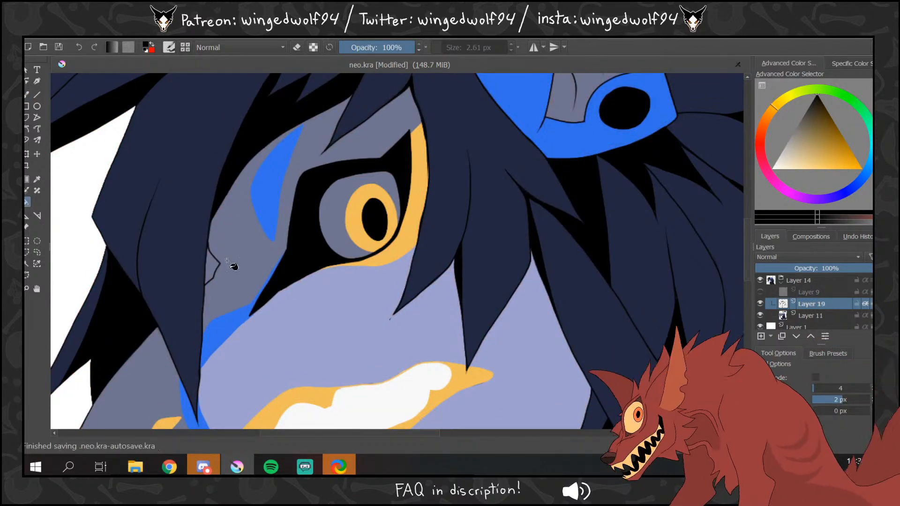
- Ink the creases beside the brow, and outline the blue brow marking and the orange eye areas along the sketch
{"action": "key", "text": "b"}
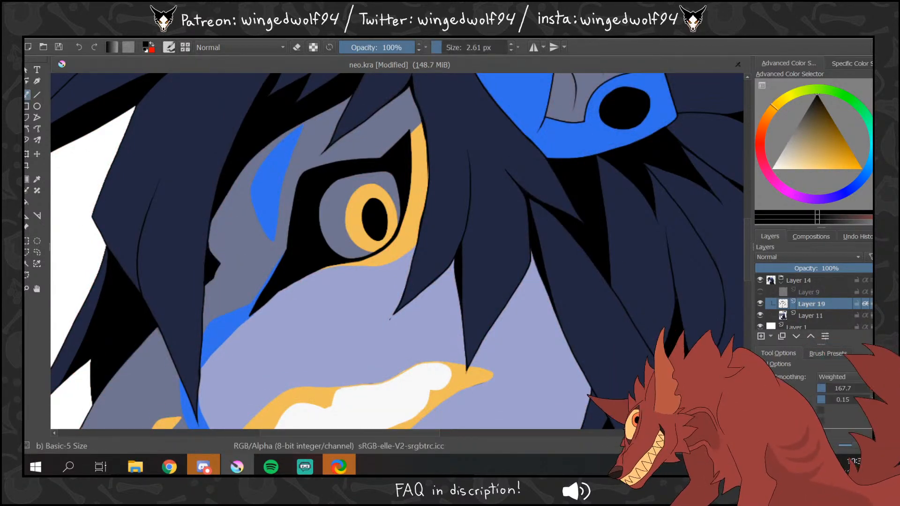
{"action": "left_click", "coordinate": [760, 291]}
{"action": "left_click_drag", "start_coordinate": [239, 222], "coordinate": [266, 251]}
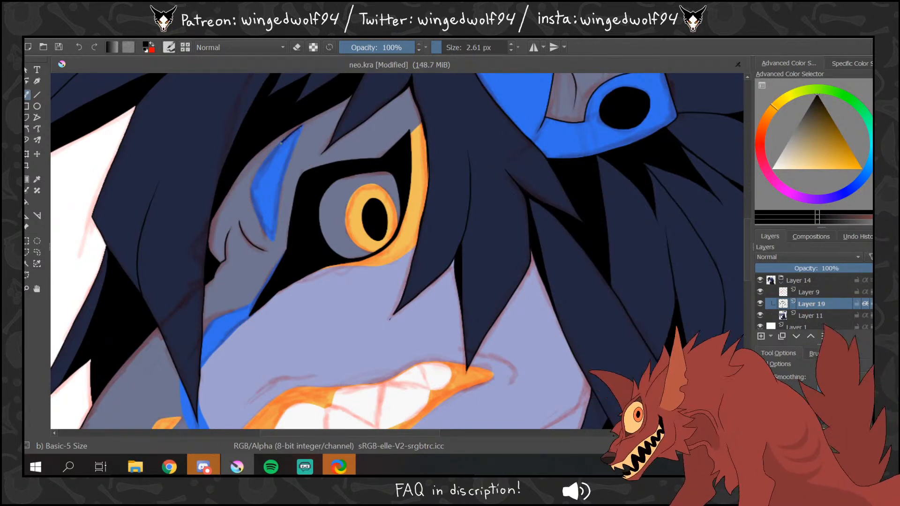
{"action": "mouse_move", "coordinate": [292, 131]}
{"action": "left_mouse_down"}
{"action": "mouse_move", "coordinate": [255, 184]}
{"action": "mouse_move", "coordinate": [252, 211]}
{"action": "mouse_move", "coordinate": [272, 241]}
{"action": "mouse_move", "coordinate": [301, 127]}
{"action": "left_mouse_up"}
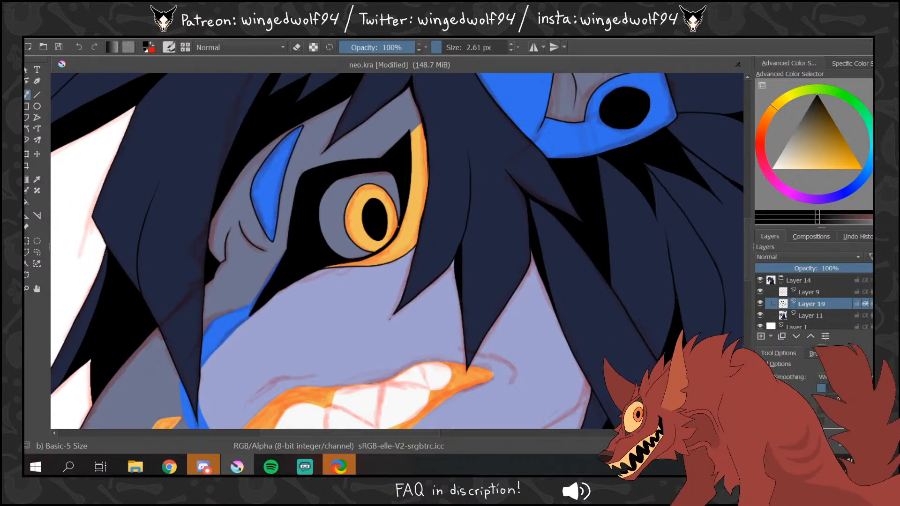
- Outline the orange nose marking and the mouth edges, and ink the muzzle and mouth-corner creases and first teeth lines
{"action": "left_click_drag", "start_coordinate": [749, 232], "coordinate": [749, 251]}
{"action": "left_click_drag", "start_coordinate": [432, 434], "coordinate": [393, 434]}
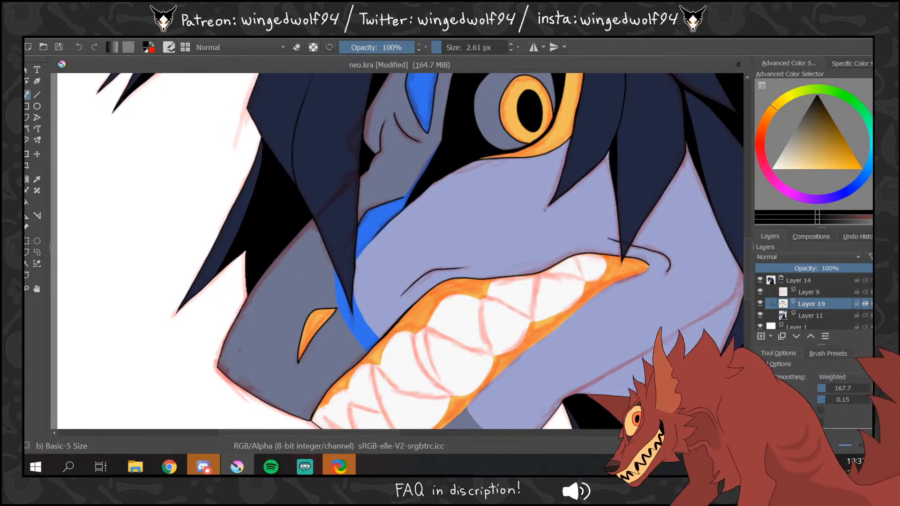
{"action": "scroll", "coordinate": [746, 256], "scroll_direction": "down", "scroll_amount": 2}
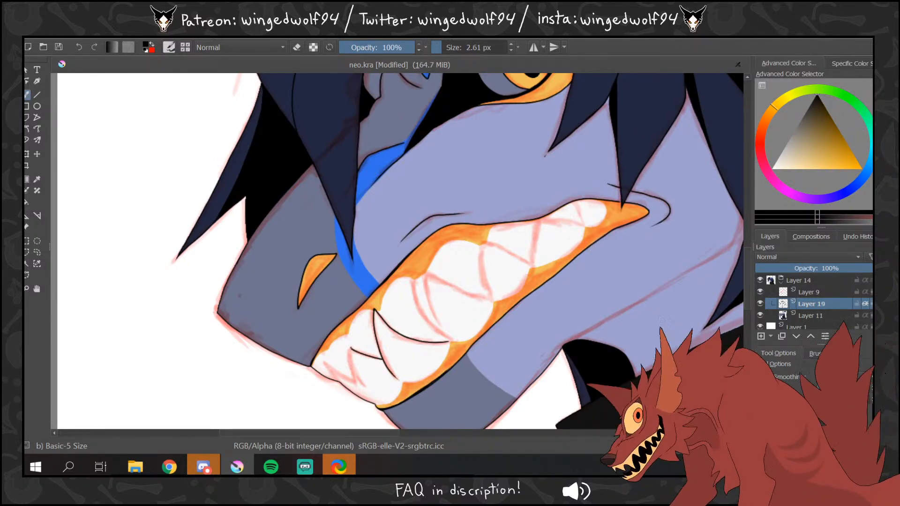
- Ink the edges of the front teeth along the sketch and fill the narrow gap behind the large fang with black
{"action": "left_click_drag", "start_coordinate": [352, 350], "coordinate": [379, 357]}
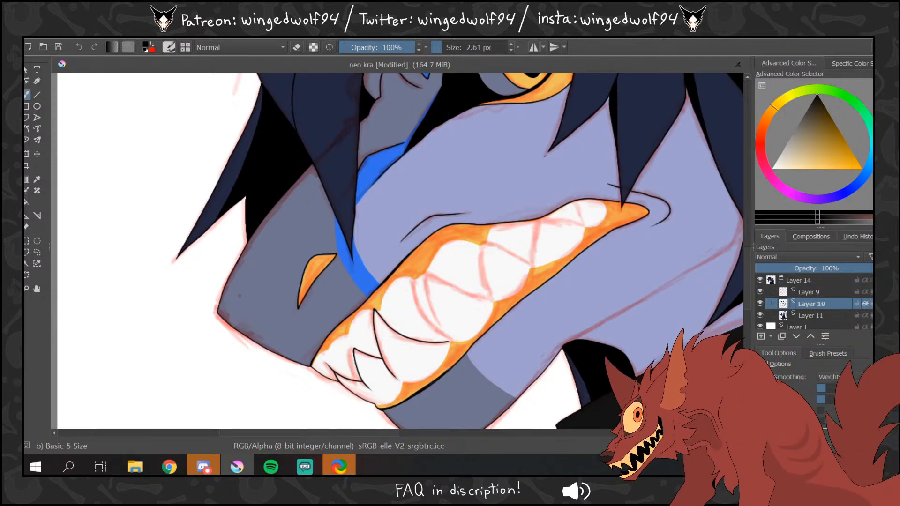
{"action": "left_click_drag", "start_coordinate": [450, 338], "coordinate": [422, 310]}
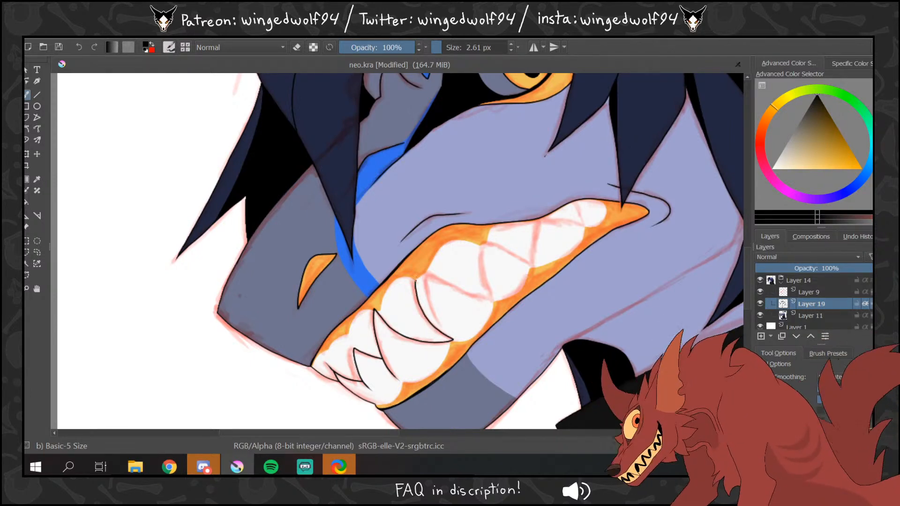
{"action": "left_click_drag", "start_coordinate": [424, 275], "coordinate": [432, 309]}
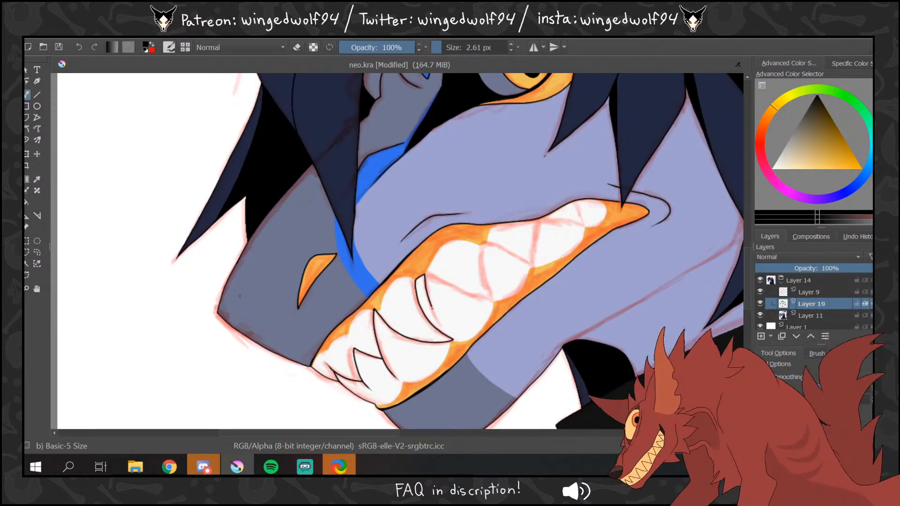
{"action": "left_click", "coordinate": [27, 200]}
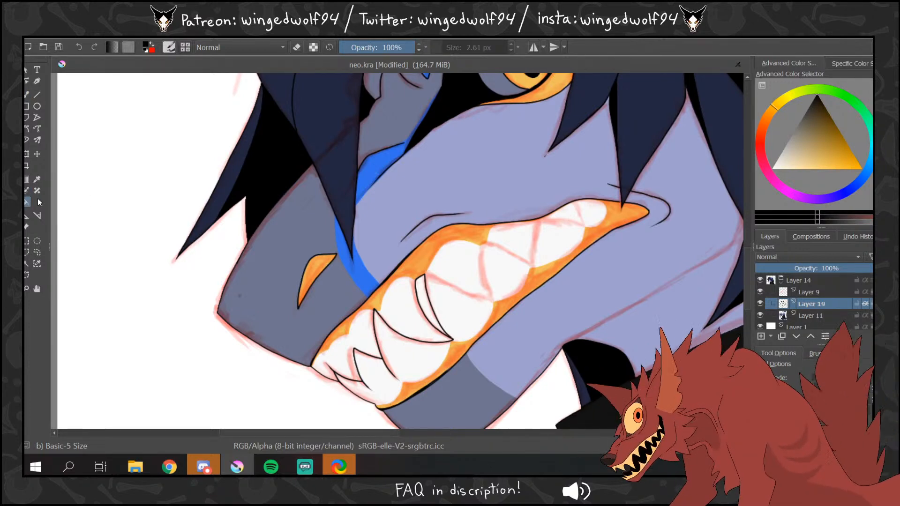
{"action": "left_click", "coordinate": [761, 292]}
{"action": "left_click", "coordinate": [431, 299]}
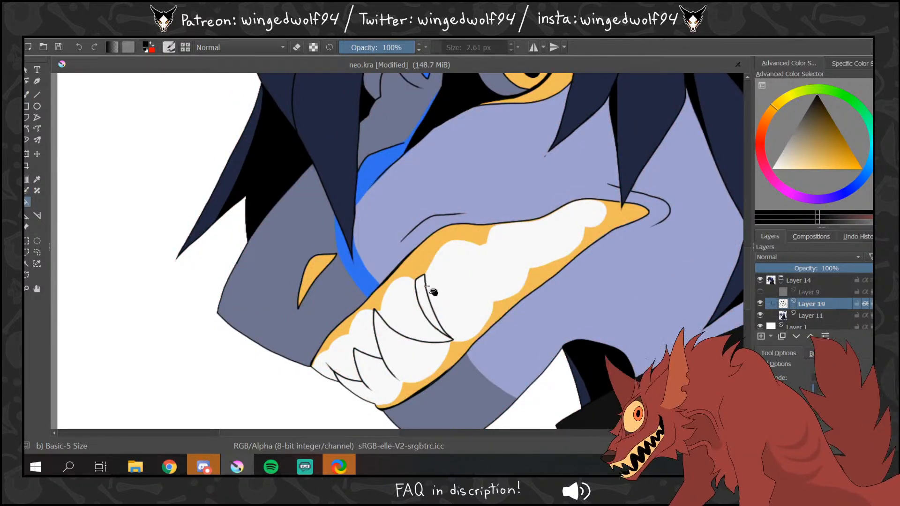
- Check the inked teeth against the whole drawing, comparing it with the sketch layer shown and hidden
{"action": "left_click", "coordinate": [28, 96]}
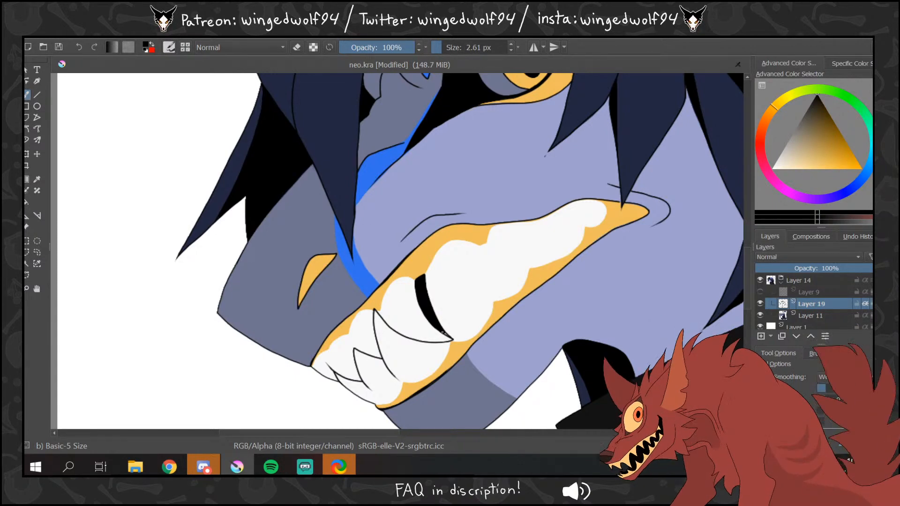
{"action": "left_click", "coordinate": [27, 288]}
{"action": "left_click", "coordinate": [441, 241], "text": "ctrl"}
{"action": "left_click", "coordinate": [458, 236], "text": "ctrl"}
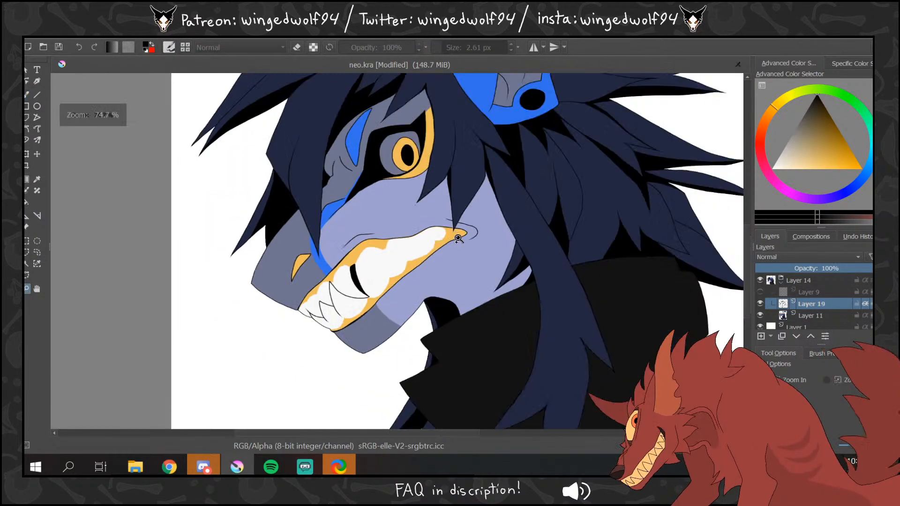
{"action": "left_click", "coordinate": [460, 232], "text": "ctrl"}
{"action": "left_click", "coordinate": [462, 228], "text": "ctrl"}
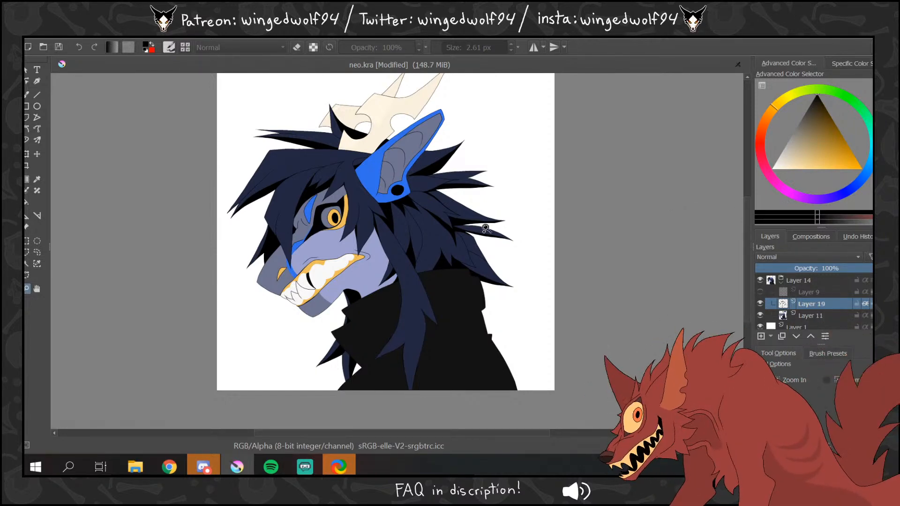
{"action": "left_click_drag", "start_coordinate": [257, 220], "coordinate": [349, 279]}
{"action": "left_click", "coordinate": [28, 96]}
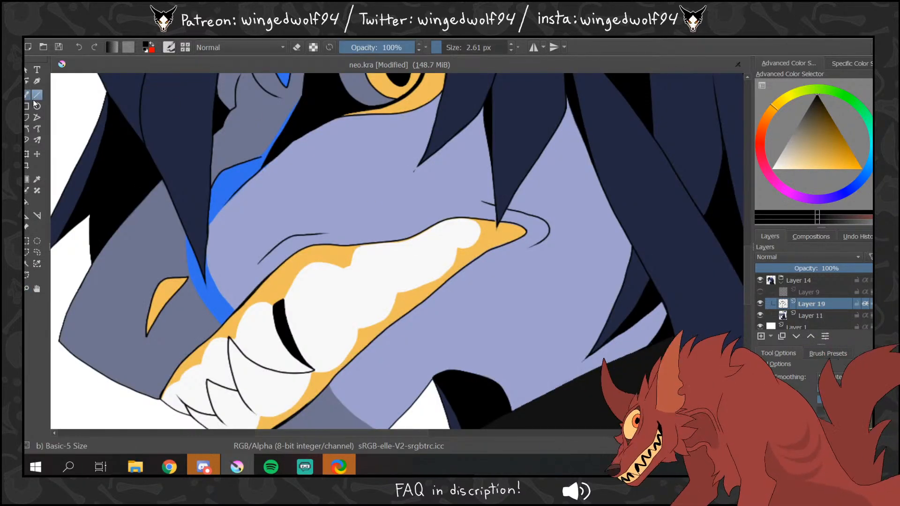
{"action": "left_click", "coordinate": [761, 292]}
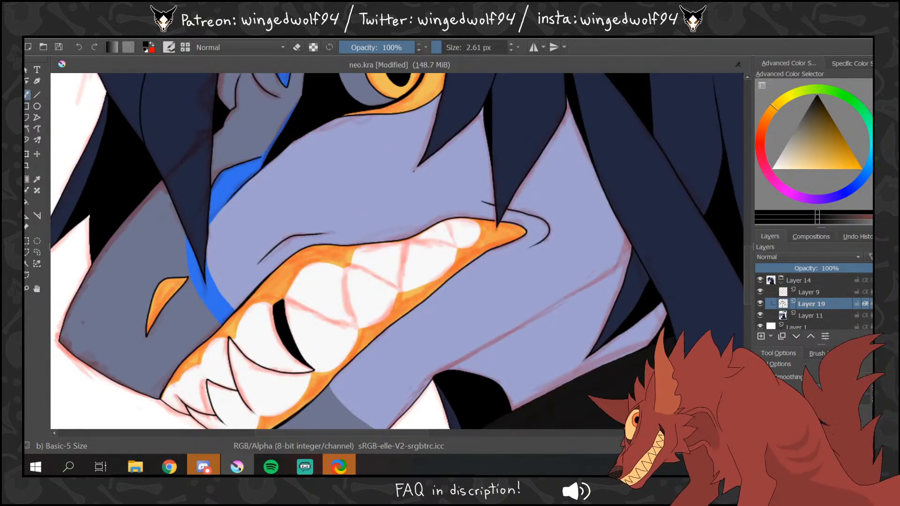
{"action": "left_click", "coordinate": [27, 289]}
{"action": "left_click", "coordinate": [448, 246], "text": "ctrl"}
{"action": "left_click", "coordinate": [457, 238], "text": "ctrl"}
{"action": "left_click", "coordinate": [460, 234], "text": "ctrl"}
{"action": "left_click", "coordinate": [462, 232], "text": "ctrl"}
{"action": "left_click", "coordinate": [466, 229], "text": "ctrl"}
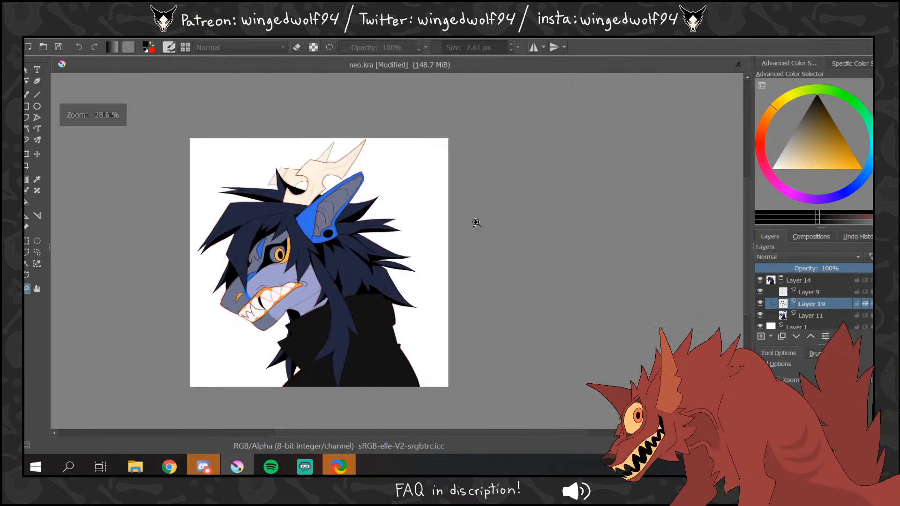
{"action": "left_click", "coordinate": [761, 292]}
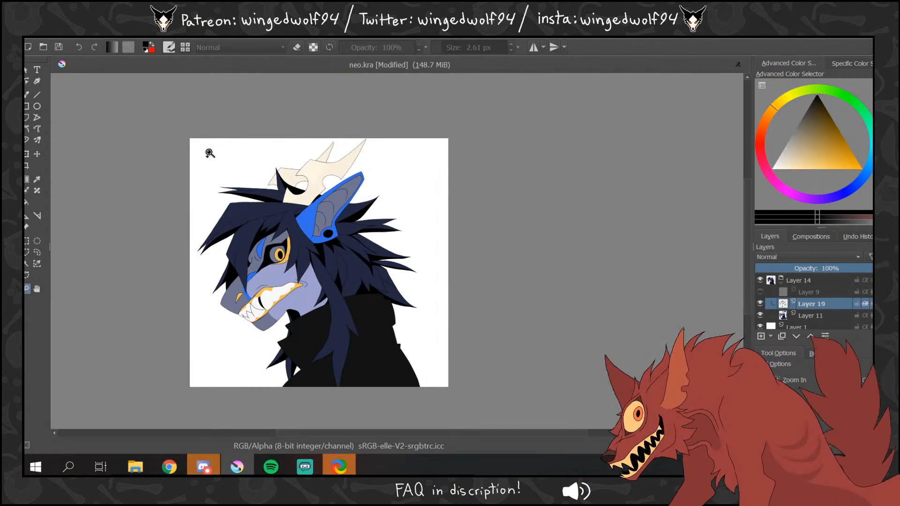
{"action": "left_click_drag", "start_coordinate": [207, 145], "coordinate": [458, 384]}
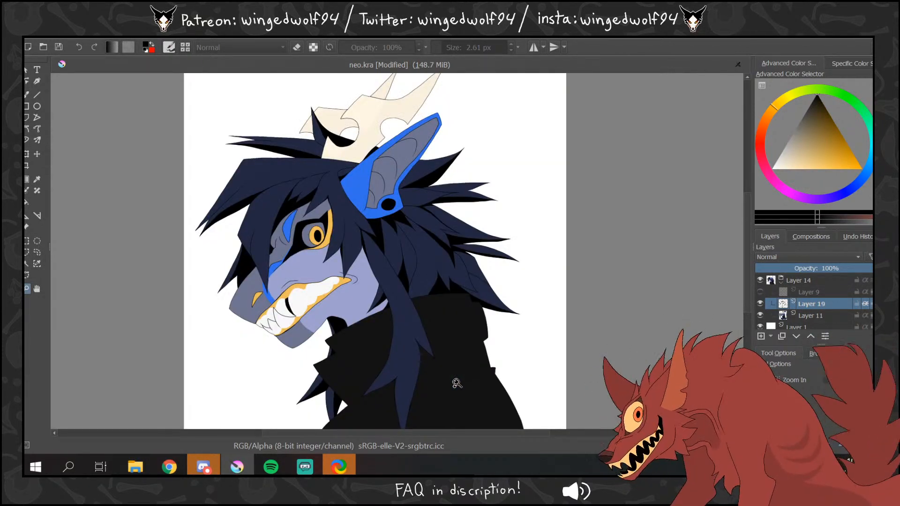
- Show the sketch again, ink the edges of the rear teeth along it, and fill the thin gap between them with black
{"action": "left_click", "coordinate": [761, 292]}
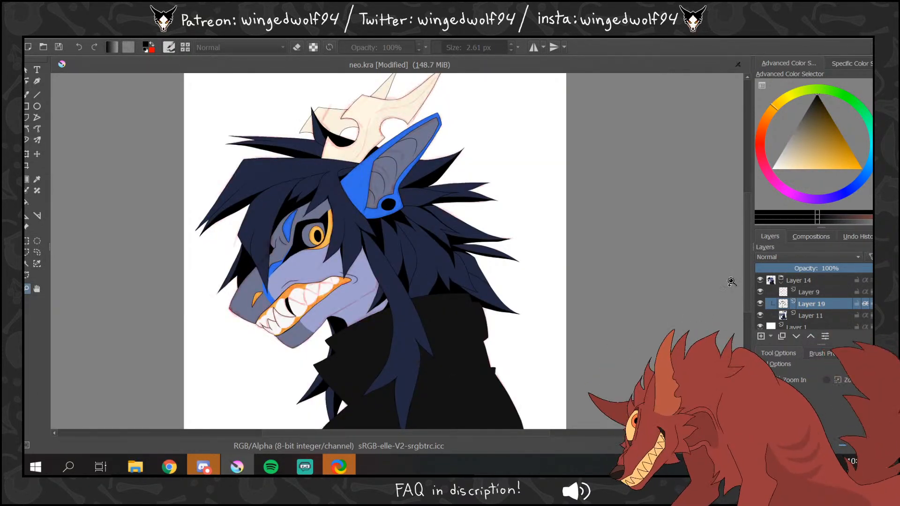
{"action": "left_click_drag", "start_coordinate": [260, 247], "coordinate": [436, 340]}
{"action": "left_click", "coordinate": [27, 95]}
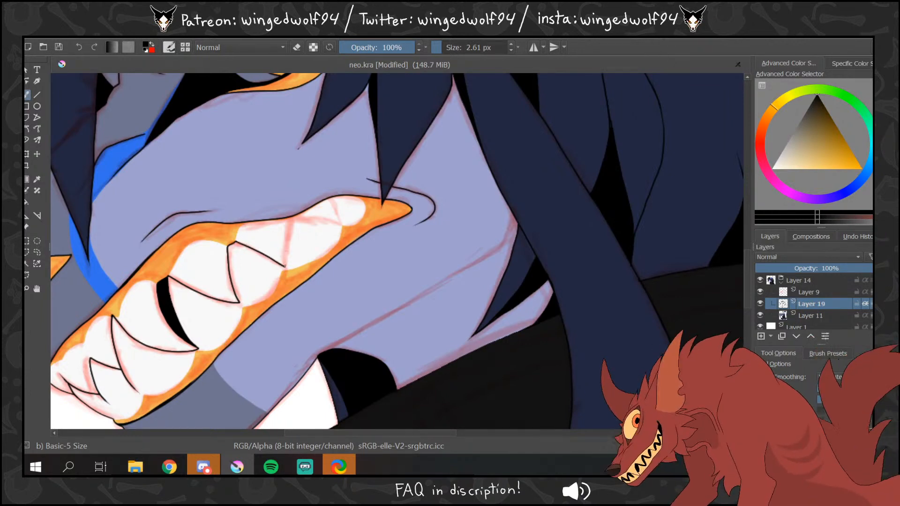
{"action": "left_click_drag", "start_coordinate": [289, 230], "coordinate": [285, 267]}
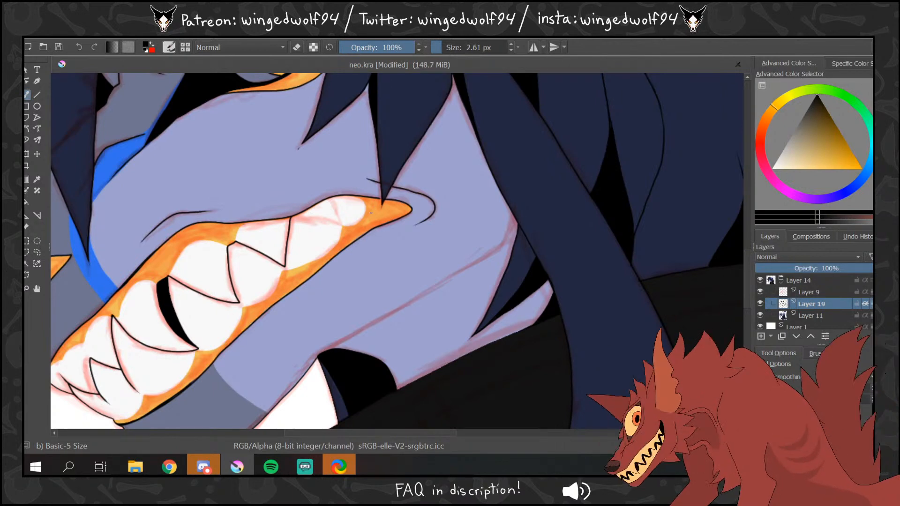
{"action": "left_click_drag", "start_coordinate": [305, 218], "coordinate": [341, 225]}
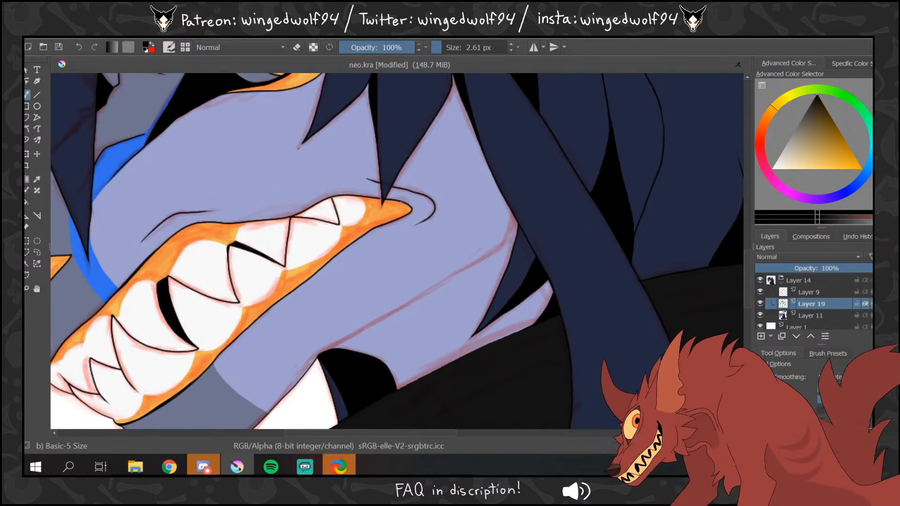
- Hide the sketch and examine the whole head in a mirrored view
{"action": "left_click", "coordinate": [760, 292]}
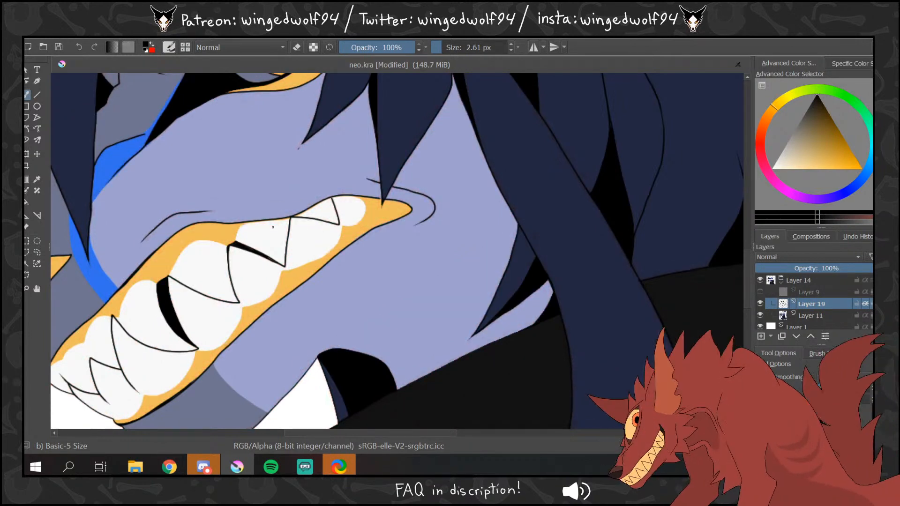
{"action": "left_click", "coordinate": [26, 289]}
{"action": "left_click", "coordinate": [381, 197]}
{"action": "left_click", "coordinate": [383, 196]}
{"action": "left_click", "coordinate": [383, 196]}
{"action": "left_click", "coordinate": [383, 196]}
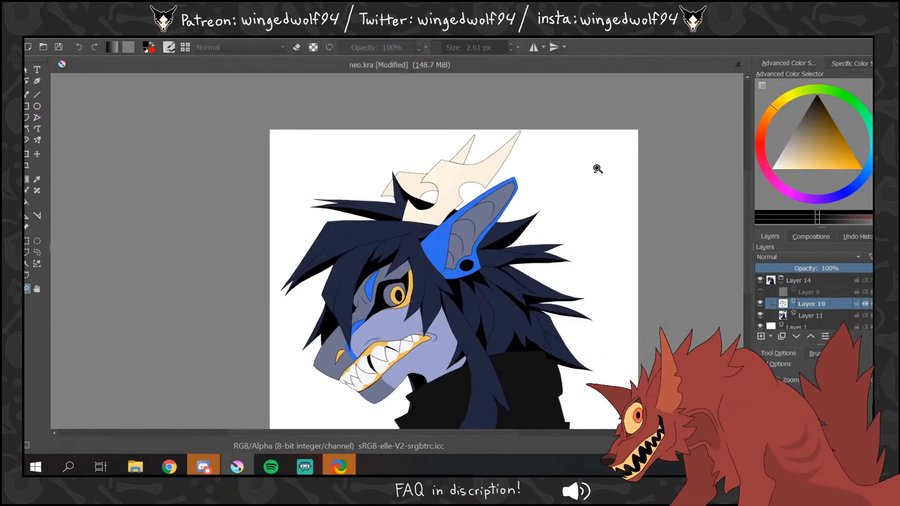
{"action": "key", "text": "m"}
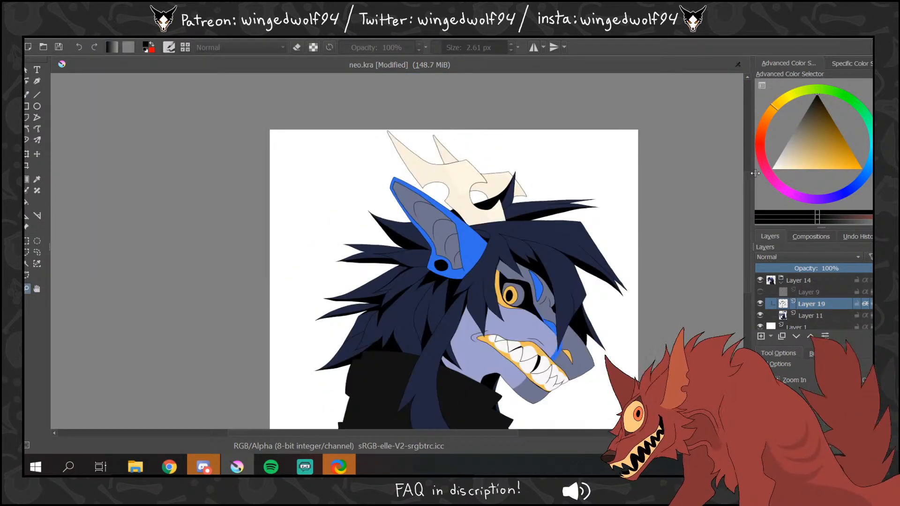
{"action": "scroll", "coordinate": [748, 197], "scroll_direction": "down", "scroll_amount": 2}
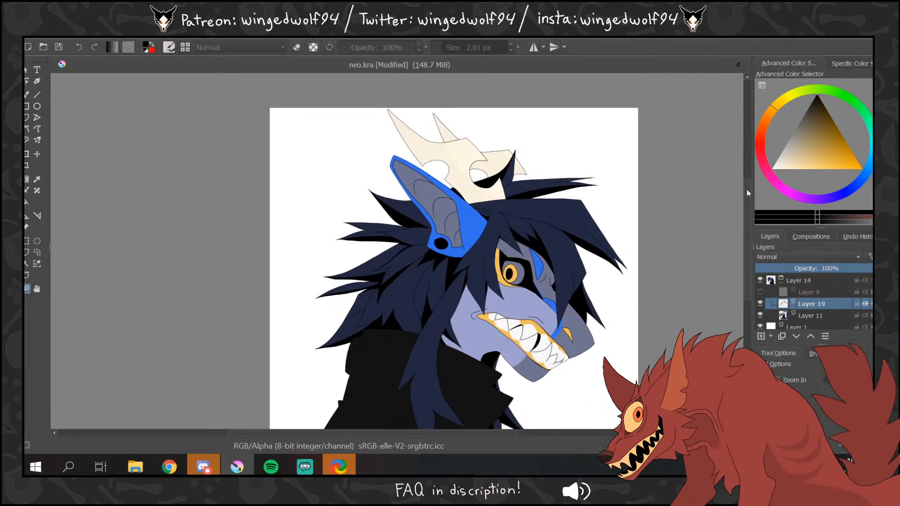
- Add a layer beneath the line art and draw the crown's long curved shading contour on it in a darker beige
{"action": "left_click_drag", "start_coordinate": [747, 196], "coordinate": [746, 169]}
{"action": "left_click_drag", "start_coordinate": [362, 125], "coordinate": [585, 294]}
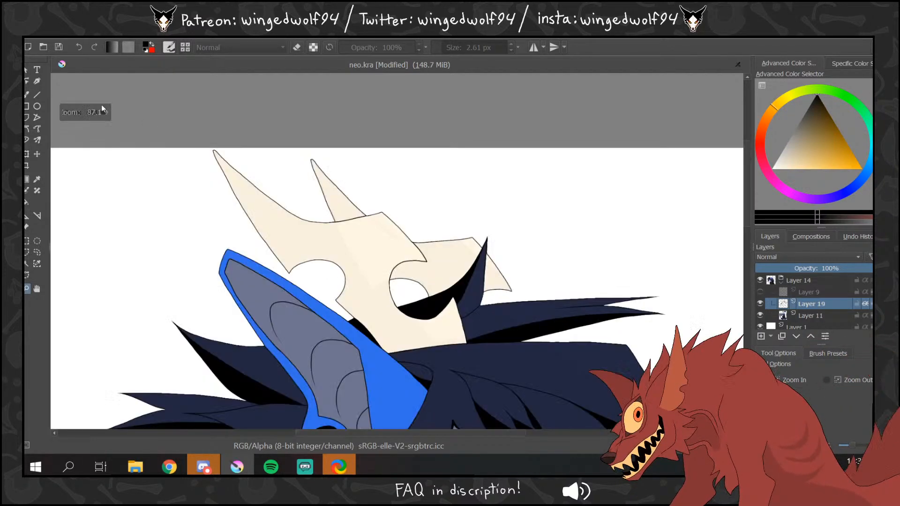
{"action": "left_click", "coordinate": [27, 95]}
{"action": "left_click", "coordinate": [793, 316]}
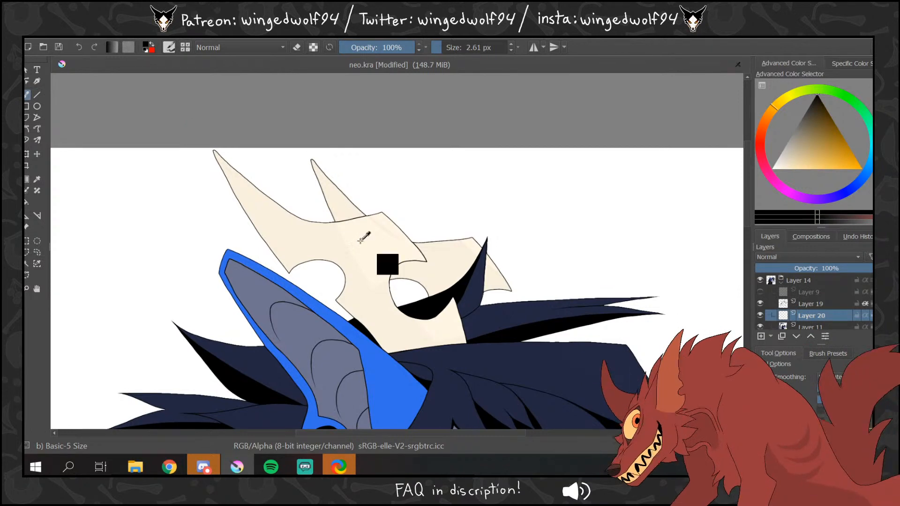
{"action": "left_click", "coordinate": [782, 166]}
{"action": "left_click", "coordinate": [775, 113]}
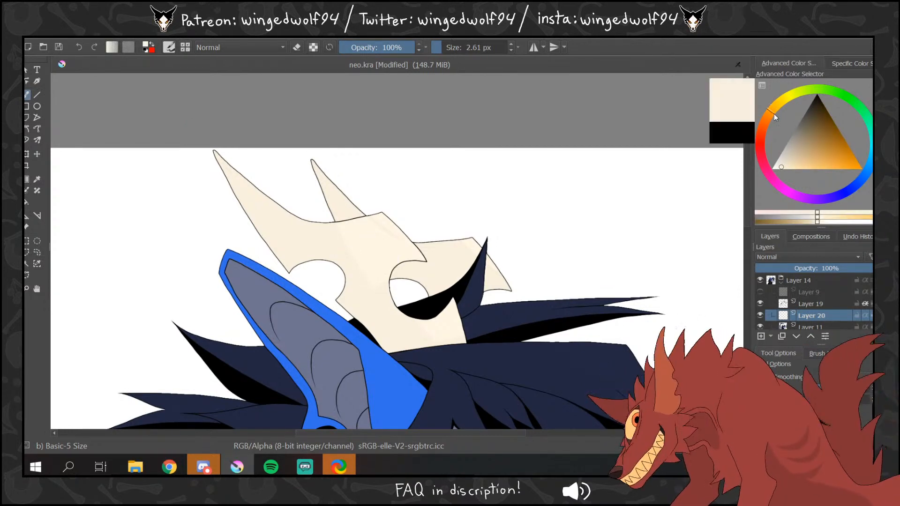
{"action": "left_click", "coordinate": [792, 162]}
{"action": "left_click", "coordinate": [796, 160]}
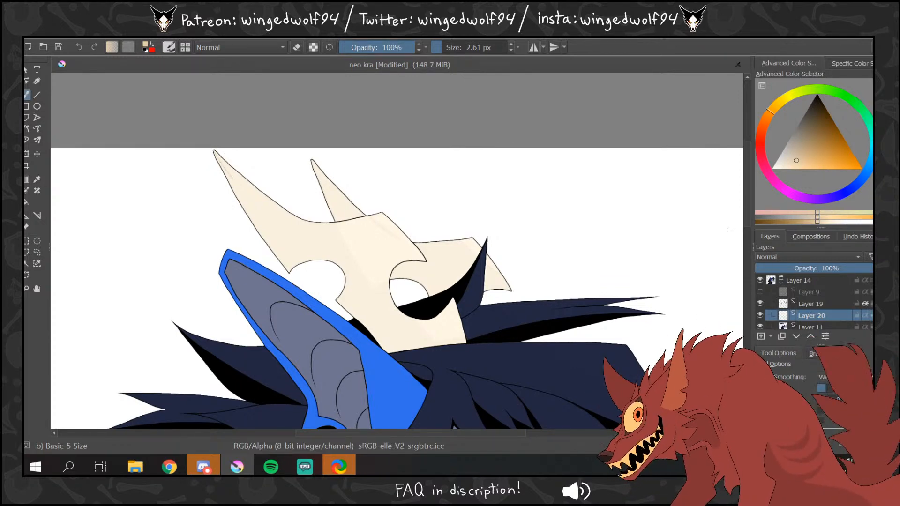
{"action": "key", "text": "ctrl+z"}
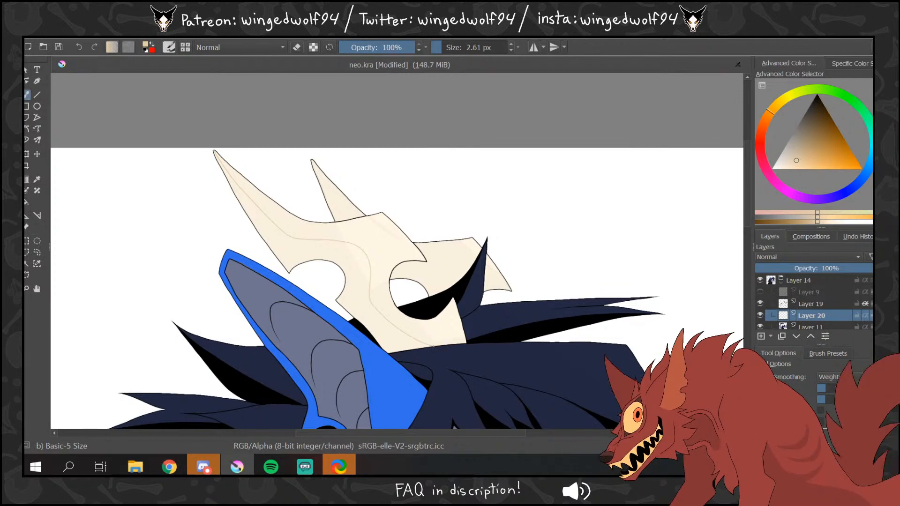
- Try filling the crown's area below the shading contour with the darker beige, comparing it with and without the fill
{"action": "left_click", "coordinate": [28, 202]}
{"action": "left_click", "coordinate": [291, 246]}
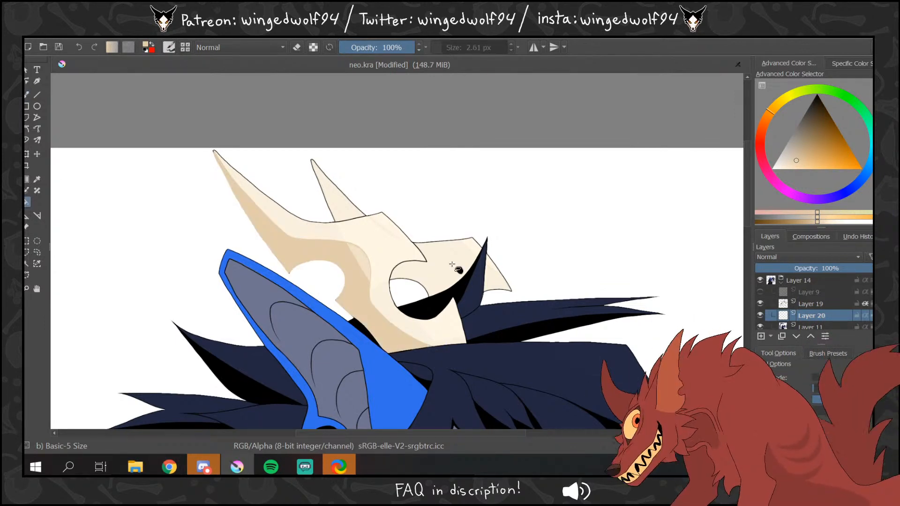
{"action": "left_click", "coordinate": [452, 265]}
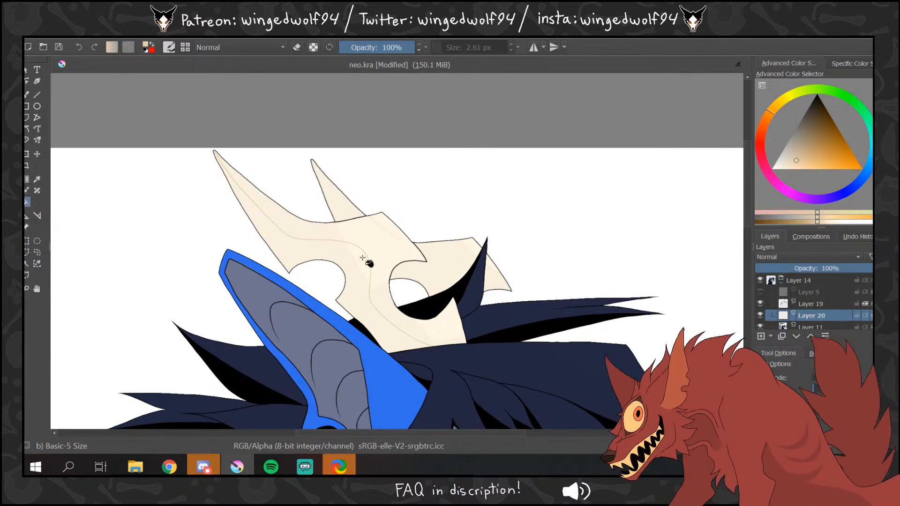
{"action": "key", "text": "ctrl+z"}
{"action": "key", "text": "ctrl+shift+z"}
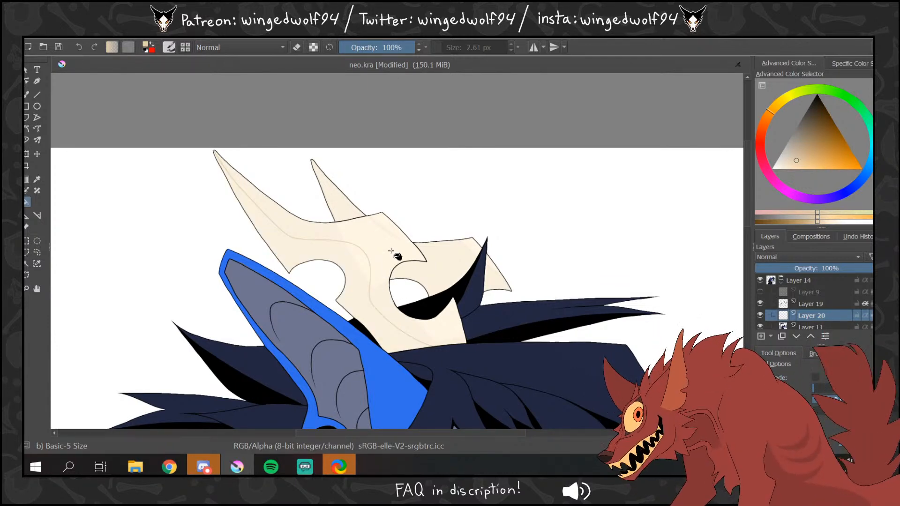
{"action": "key", "text": "ctrl+z"}
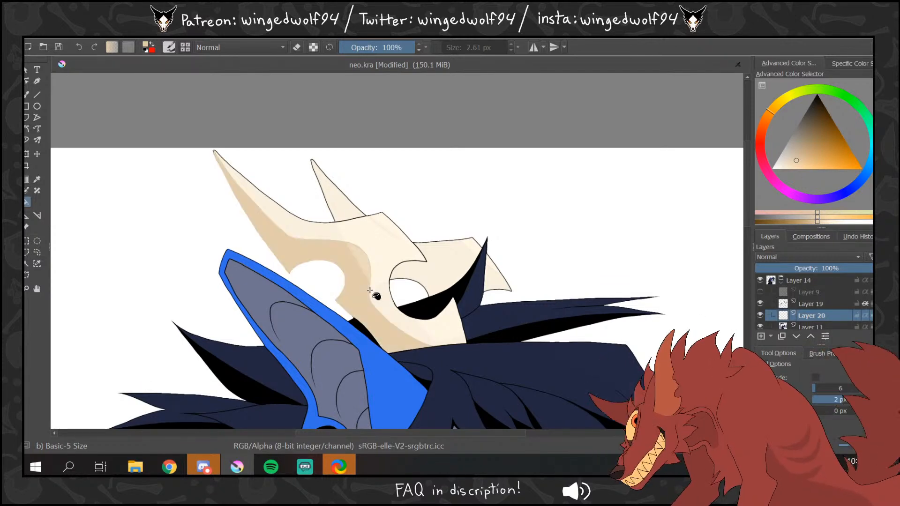
{"action": "key", "text": "ctrl+shift+z"}
{"action": "key", "text": "ctrl+z"}
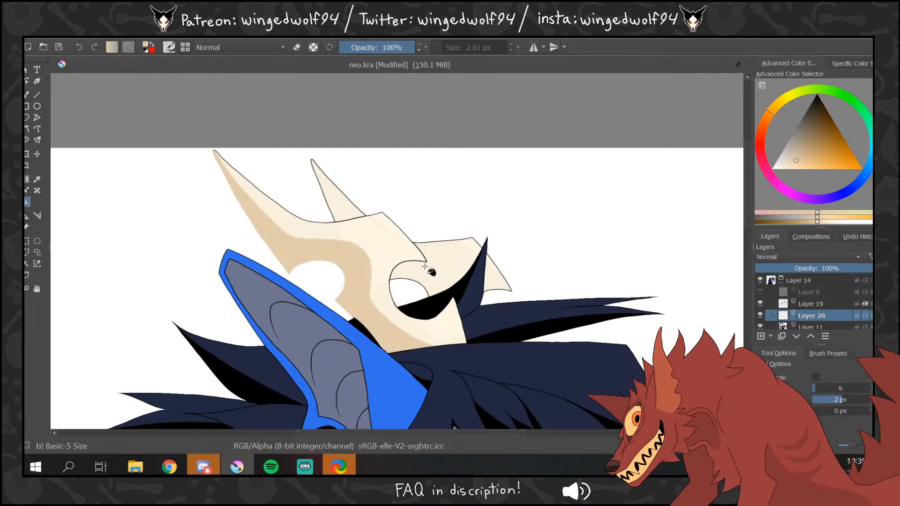
{"action": "key", "text": "ctrl+shift+z"}
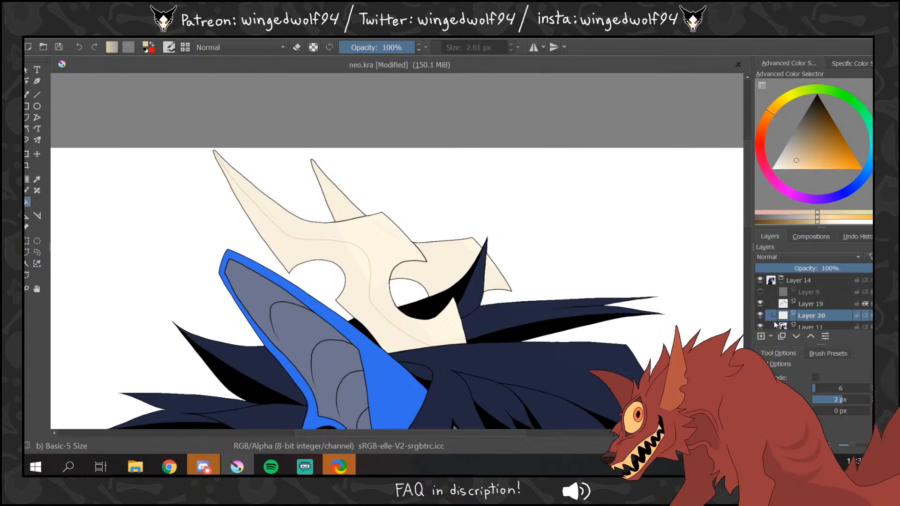
- On the line art layer, thicken the black outline along the long horn's lower edge and the start of the crown's round notch
{"action": "left_click", "coordinate": [760, 327]}
{"action": "left_click", "coordinate": [760, 327]}
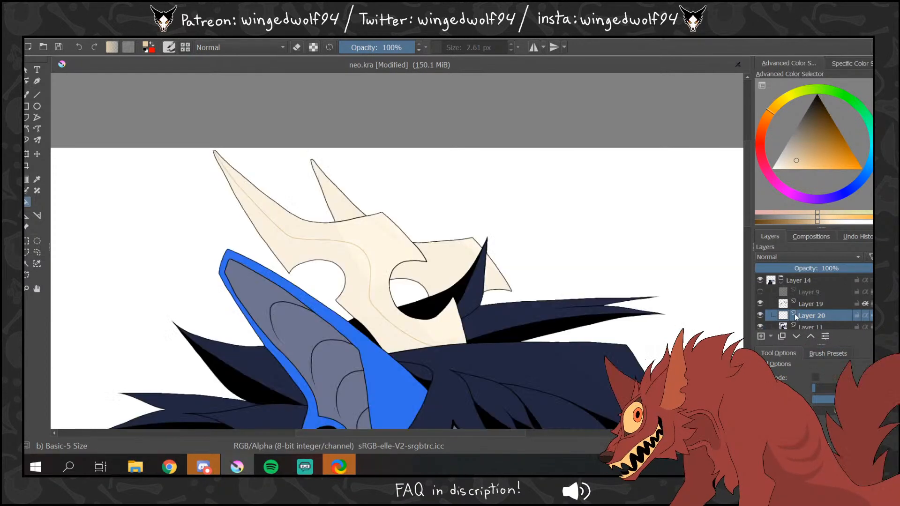
{"action": "left_click", "coordinate": [797, 304]}
{"action": "key", "text": "d"}
{"action": "key", "text": "b"}
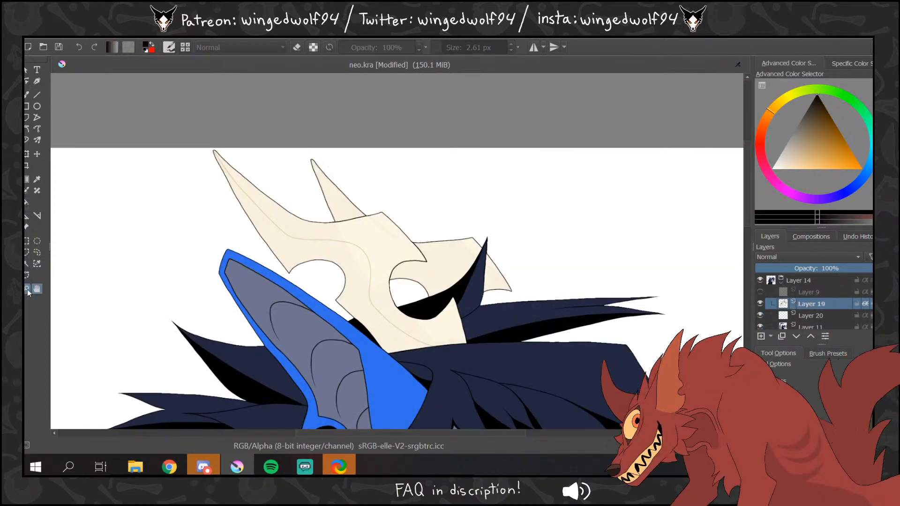
{"action": "scroll", "coordinate": [220, 168], "scroll_direction": "up", "scroll_amount": 3}
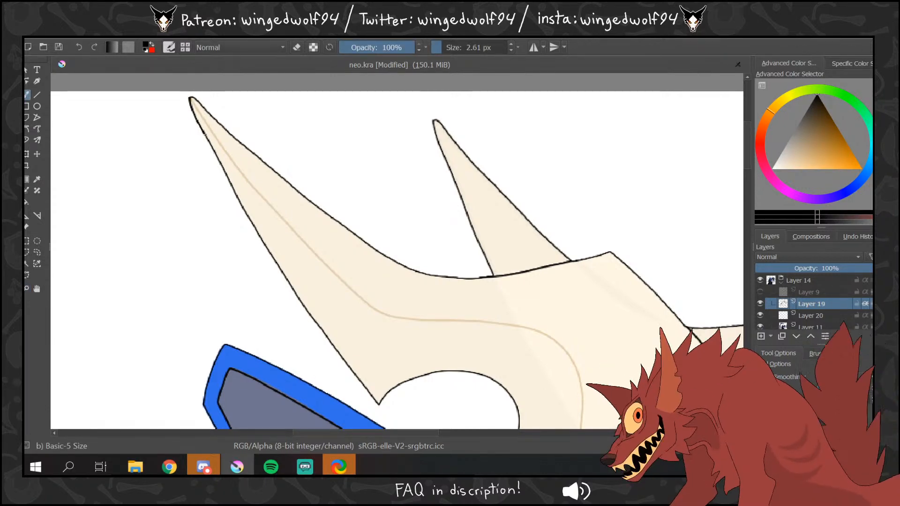
{"action": "mouse_move", "coordinate": [191, 106]}
{"action": "left_mouse_down"}
{"action": "mouse_move", "coordinate": [275, 262]}
{"action": "mouse_move", "coordinate": [380, 405]}
{"action": "left_mouse_up"}
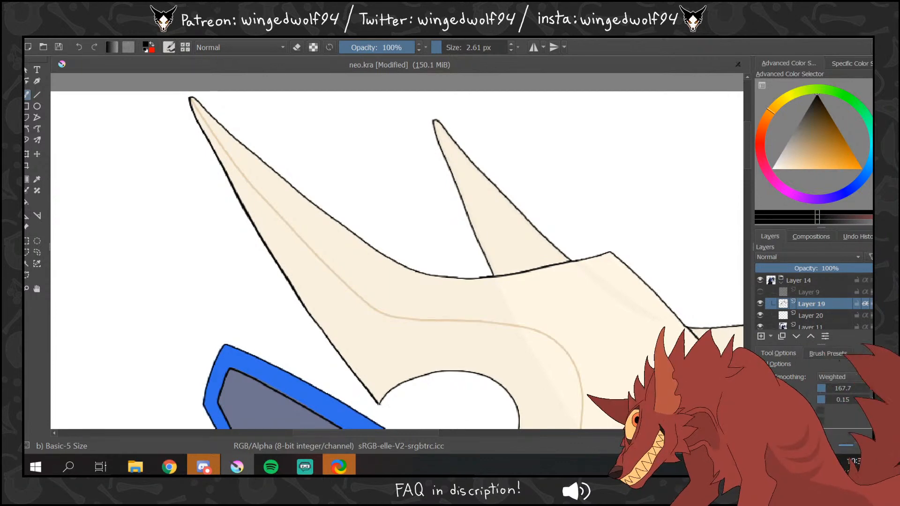
{"action": "mouse_move", "coordinate": [379, 404]}
{"action": "left_mouse_down"}
{"action": "mouse_move", "coordinate": [413, 379]}
{"action": "mouse_move", "coordinate": [461, 370]}
{"action": "left_mouse_up"}
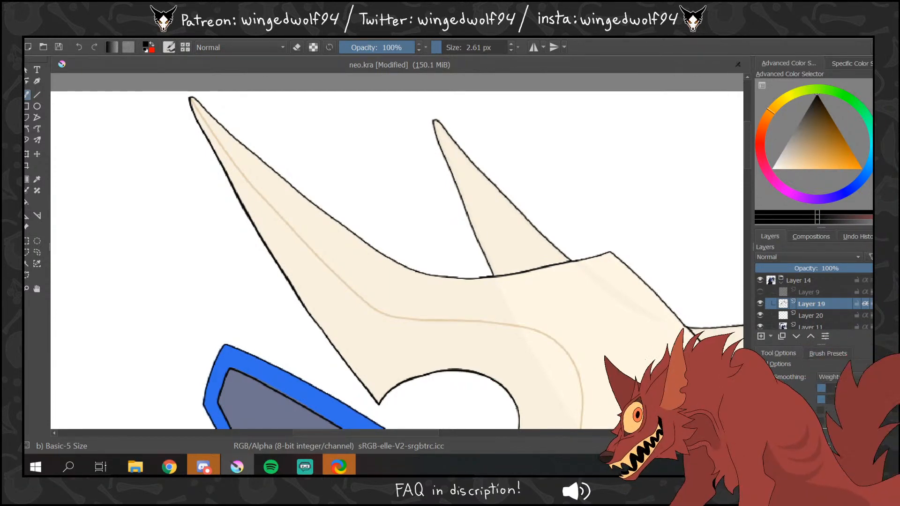
- Continue the thicker black outline around the crown's round notch and hide the layer holding the beige shading contour
{"action": "scroll", "coordinate": [744, 185], "scroll_direction": "down", "scroll_amount": 5}
{"action": "scroll", "coordinate": [744, 186], "scroll_direction": "up", "scroll_amount": 1}
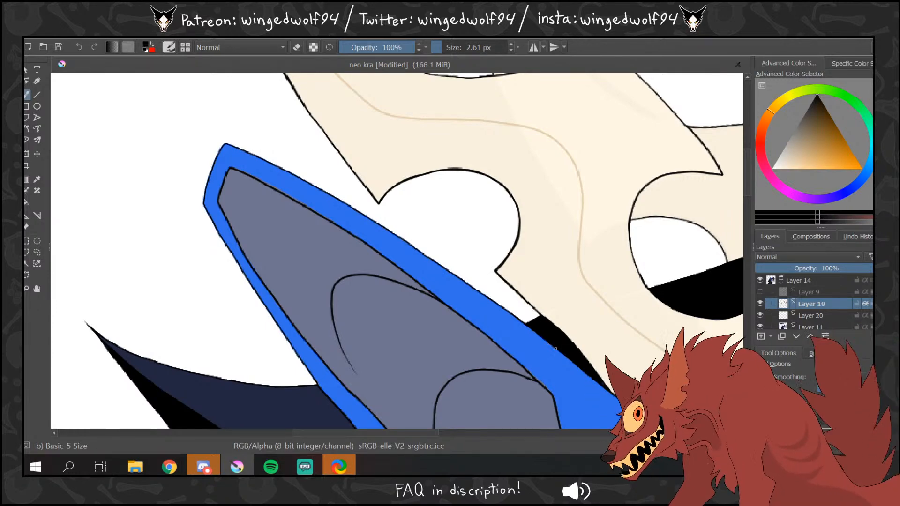
{"action": "left_click_drag", "start_coordinate": [660, 426], "coordinate": [474, 426]}
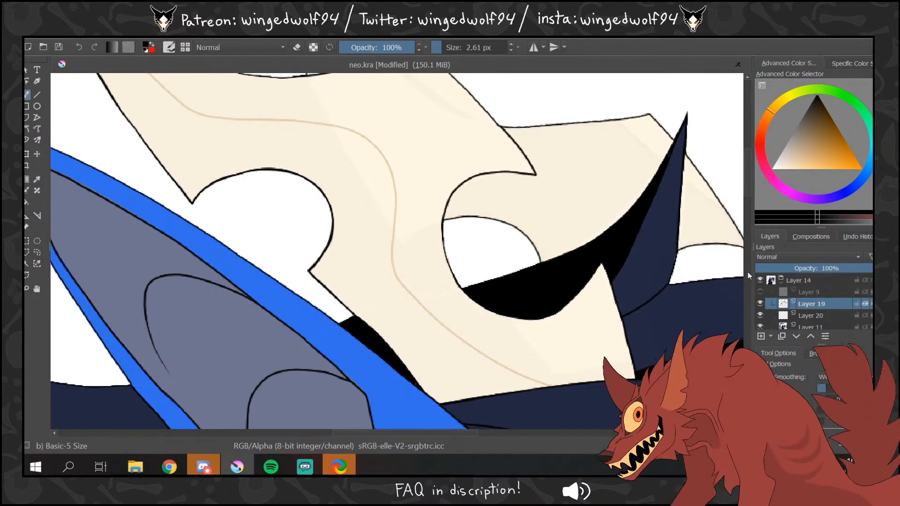
{"action": "left_click", "coordinate": [760, 315]}
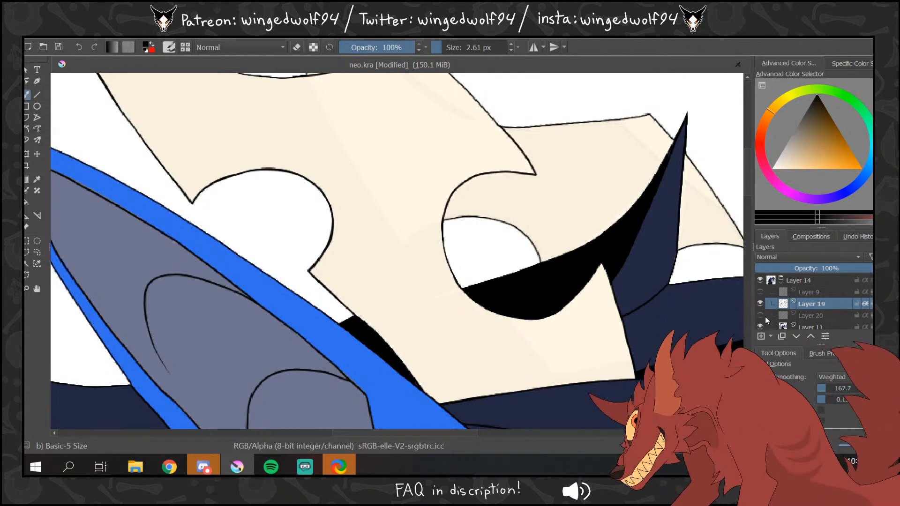
- Show the beige shading contour's layer, hide the flat-colour layer and choose a light peach-beige
{"action": "left_click", "coordinate": [761, 315]}
{"action": "left_click", "coordinate": [761, 327]}
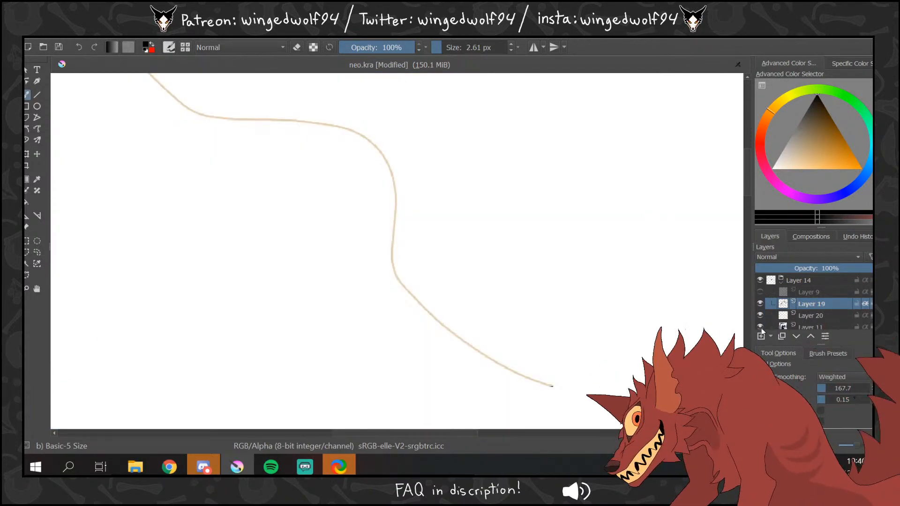
{"action": "left_click", "coordinate": [760, 327]}
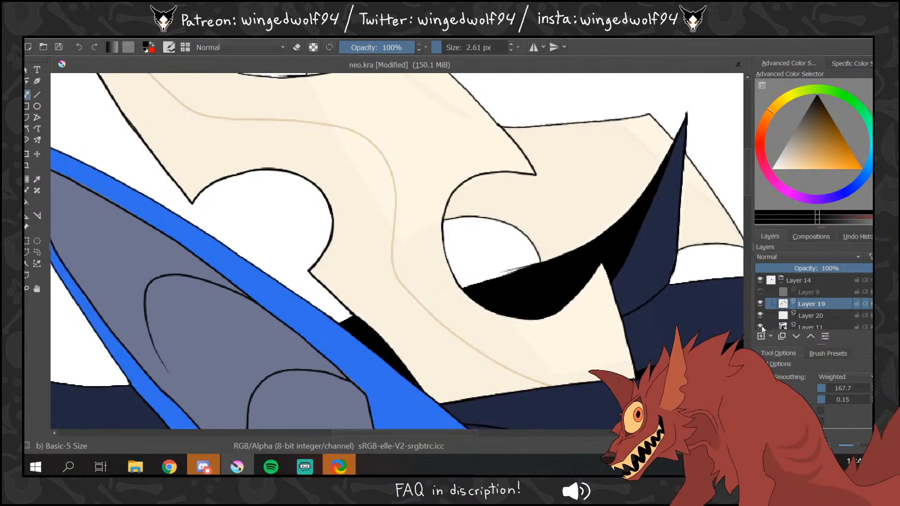
{"action": "left_click", "coordinate": [760, 326]}
{"action": "left_click", "coordinate": [796, 165]}
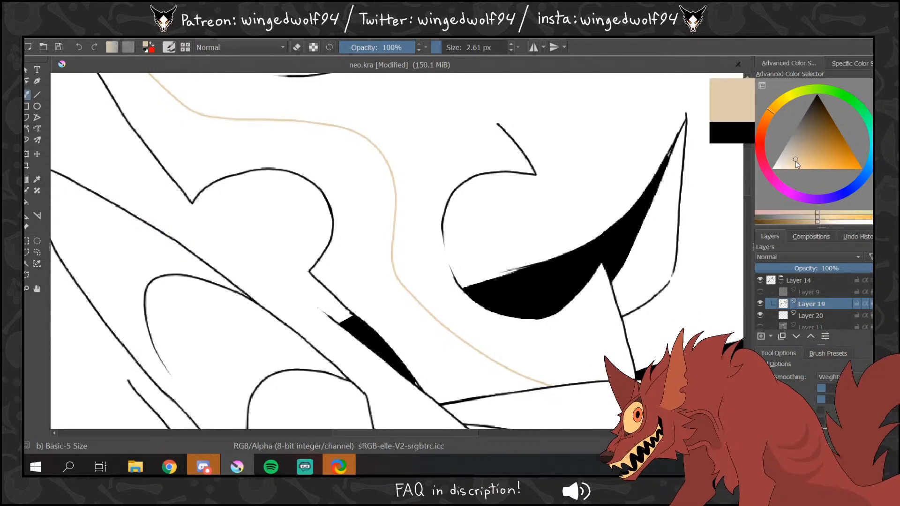
- Try filling the crown's area below the shading contour with peach-beige on the line art layer
{"action": "left_click", "coordinate": [27, 202]}
{"action": "left_click", "coordinate": [219, 150]}
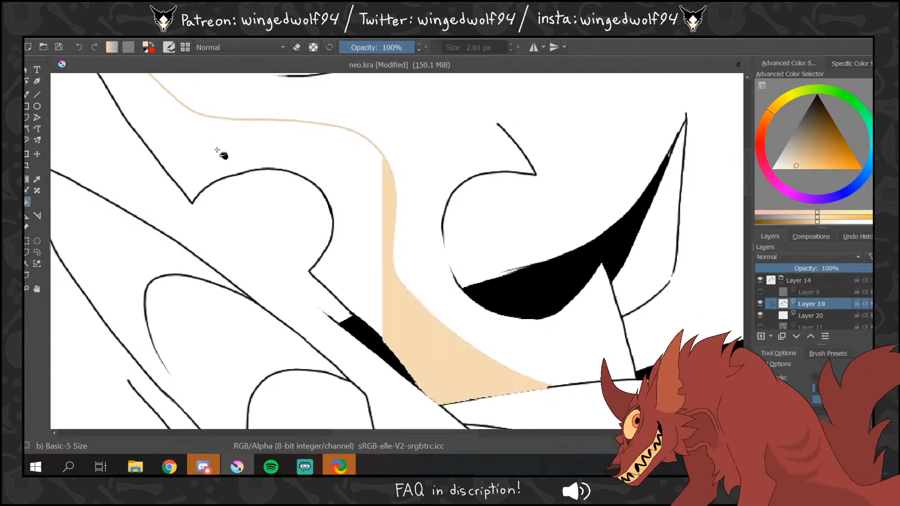
{"action": "key", "text": "ctrl+z"}
- Add a layer above the contour layer, fill the crown's area below the contour with peach-beige, and show the flat colours again
{"action": "left_click", "coordinate": [799, 316]}
{"action": "left_click", "coordinate": [761, 336]}
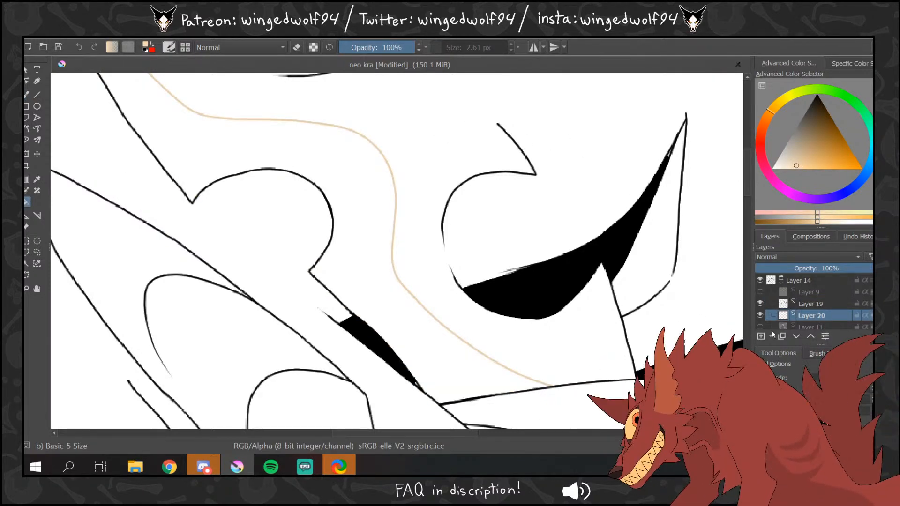
{"action": "left_click", "coordinate": [429, 323]}
{"action": "left_click", "coordinate": [26, 289]}
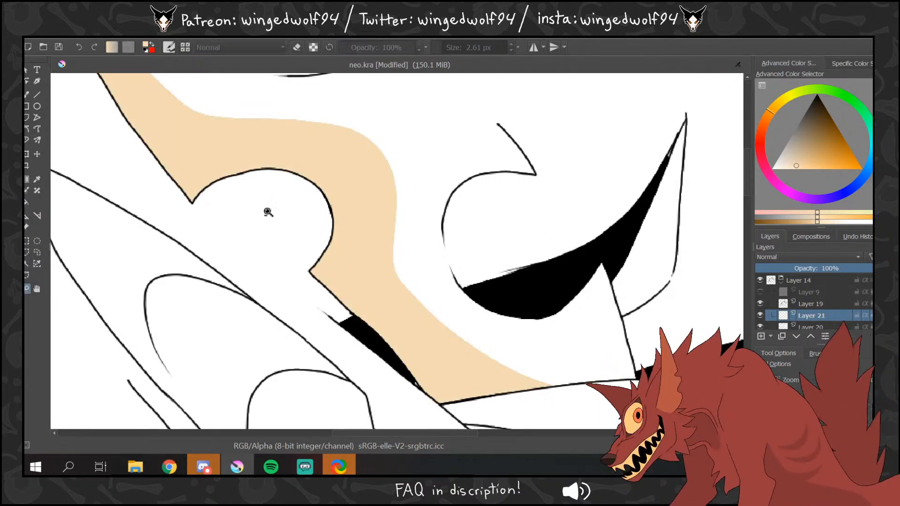
{"action": "right_click", "coordinate": [270, 211]}
{"action": "right_click", "coordinate": [328, 206]}
{"action": "right_click", "coordinate": [378, 191]}
{"action": "scroll", "coordinate": [804, 311], "scroll_direction": "down", "scroll_amount": 2}
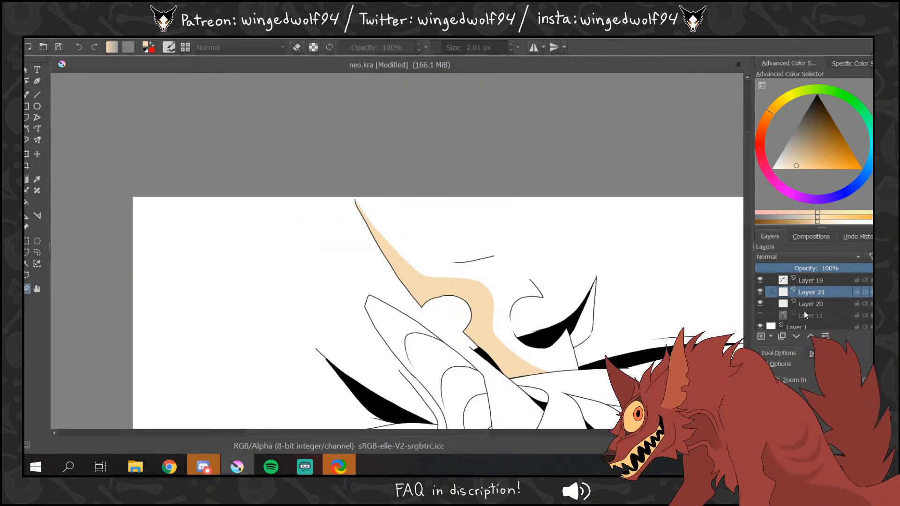
{"action": "left_click", "coordinate": [760, 315]}
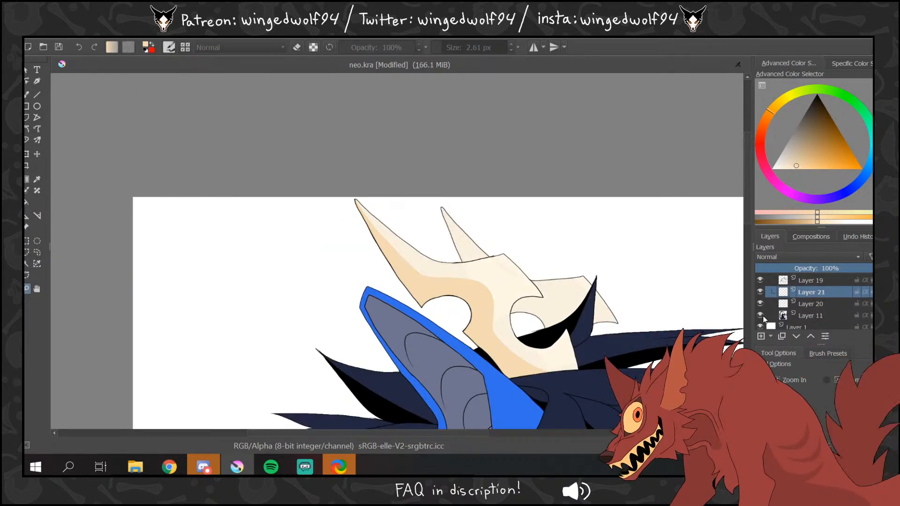
- Recolour the crown's shading fill with a darker beige using an 83.52 px brush on the fill's layer
{"action": "left_click", "coordinate": [803, 158]}
{"action": "left_click", "coordinate": [498, 298]}
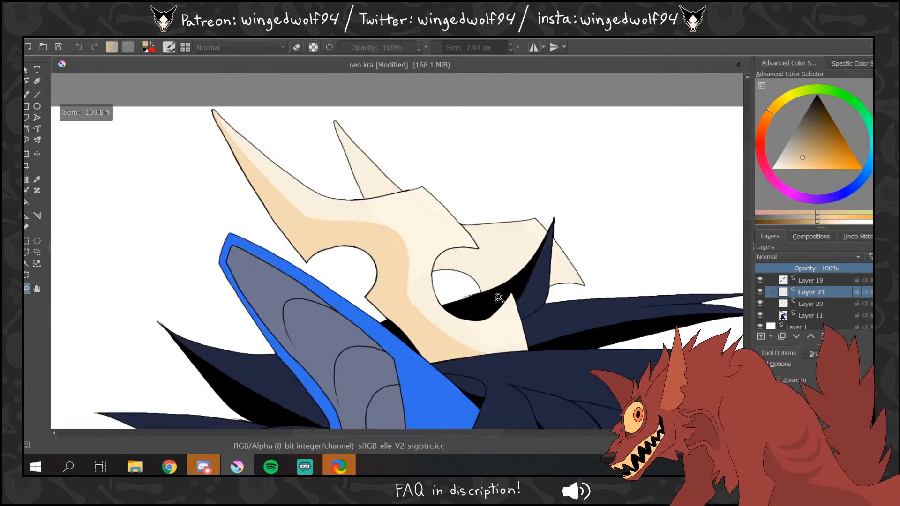
{"action": "left_click", "coordinate": [824, 304]}
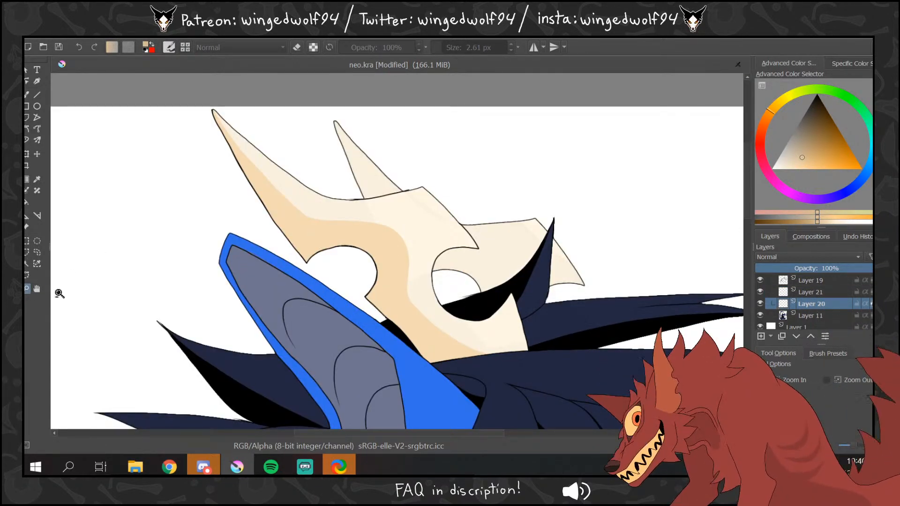
{"action": "key", "text": "minus"}
{"action": "key", "text": "minus"}
{"action": "key", "text": "b"}
{"action": "left_click_drag", "start_coordinate": [452, 49], "coordinate": [464, 47]}
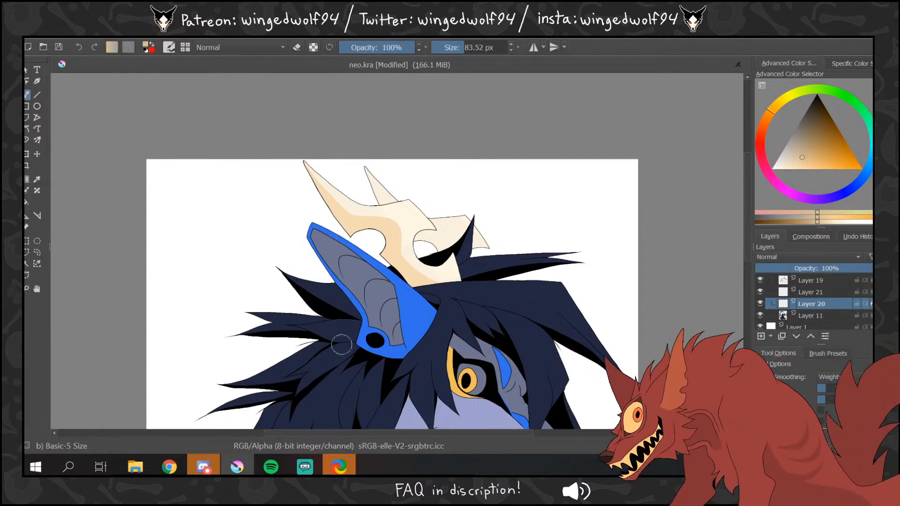
{"action": "left_click", "coordinate": [761, 291]}
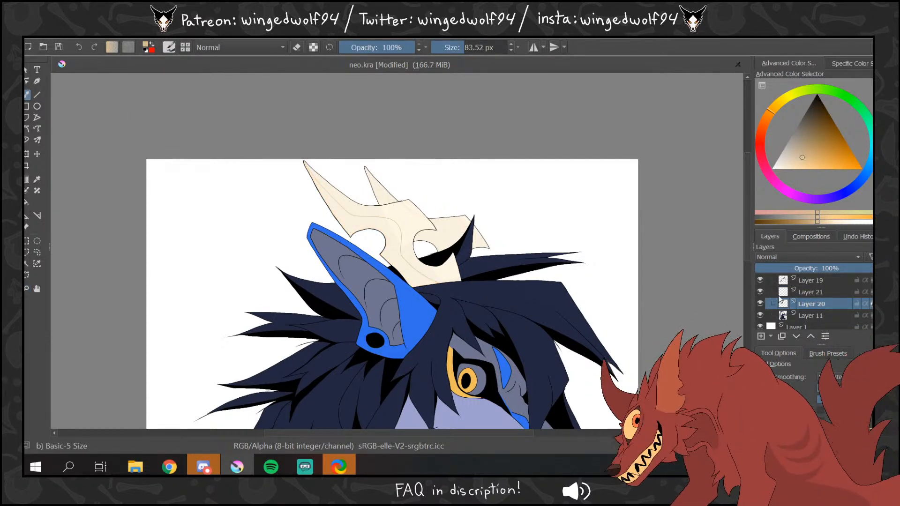
{"action": "left_click", "coordinate": [761, 292]}
{"action": "left_click", "coordinate": [811, 292]}
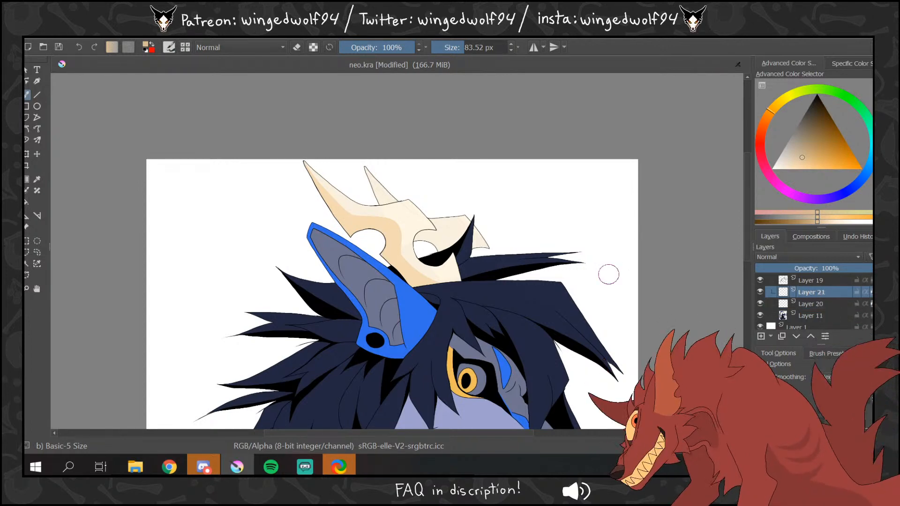
{"action": "left_click_drag", "start_coordinate": [345, 225], "coordinate": [303, 161]}
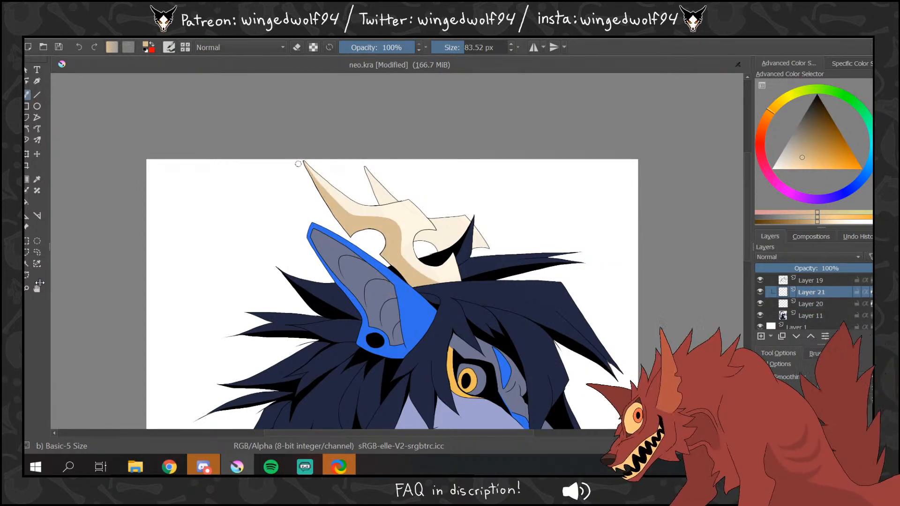
- Mirror the canvas view, select the line art layer and set a black brush to 2.61 px
{"action": "key", "text": "z"}
{"action": "left_click", "coordinate": [470, 227], "text": "ctrl"}
{"action": "left_click", "coordinate": [146, 163]}
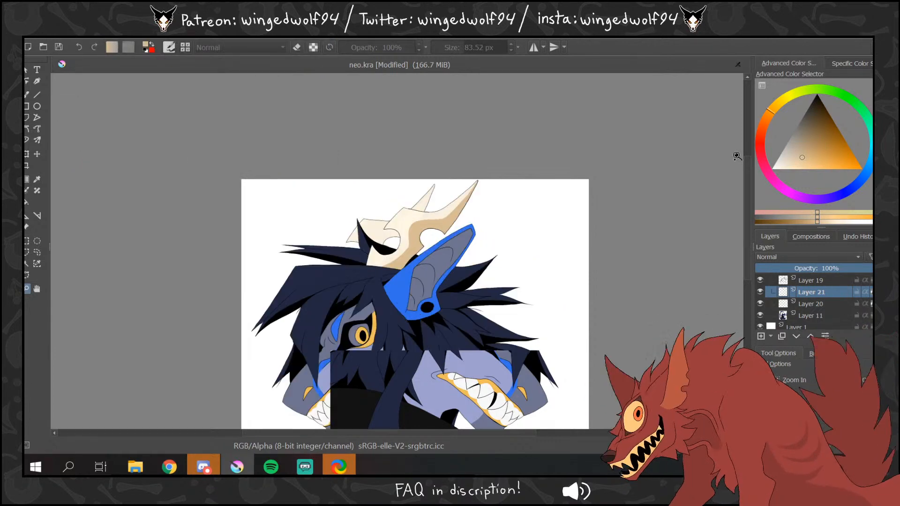
{"action": "left_click_drag", "start_coordinate": [749, 203], "coordinate": [750, 191]}
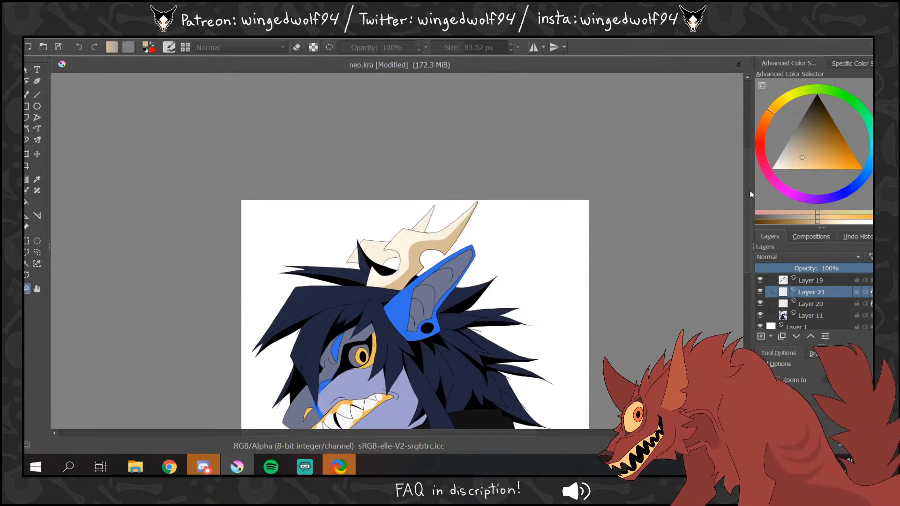
{"action": "left_click", "coordinate": [27, 291]}
{"action": "left_click_drag", "start_coordinate": [247, 181], "coordinate": [578, 316]}
{"action": "left_click_drag", "start_coordinate": [191, 153], "coordinate": [581, 322]}
{"action": "key", "text": "Page_Up"}
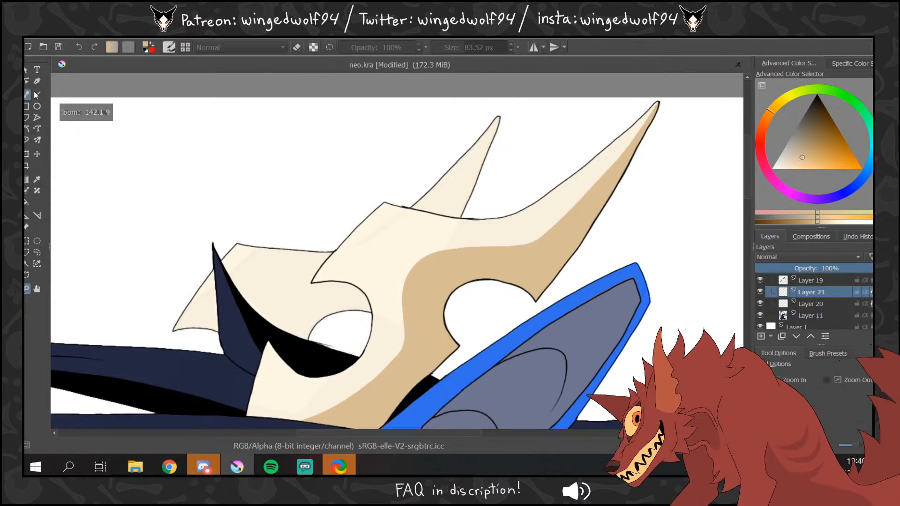
{"action": "key", "text": "b"}
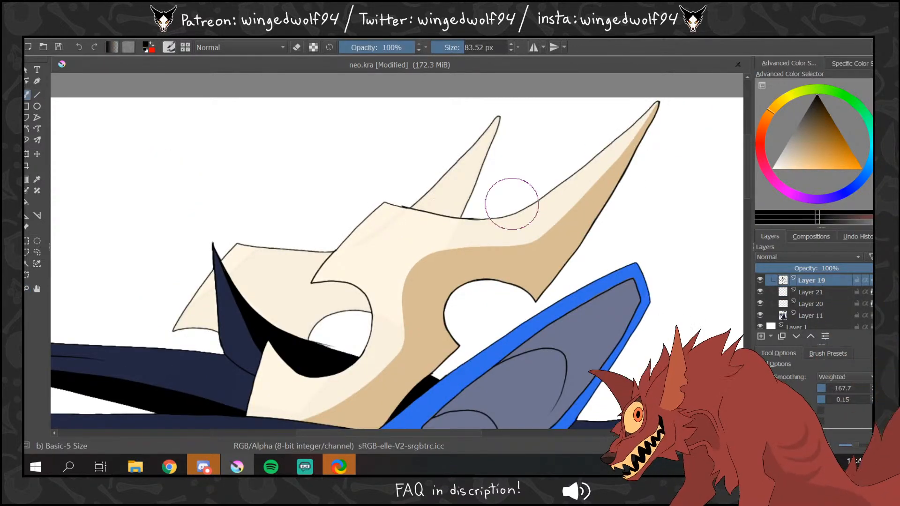
{"action": "left_click_drag", "start_coordinate": [445, 48], "coordinate": [438, 47]}
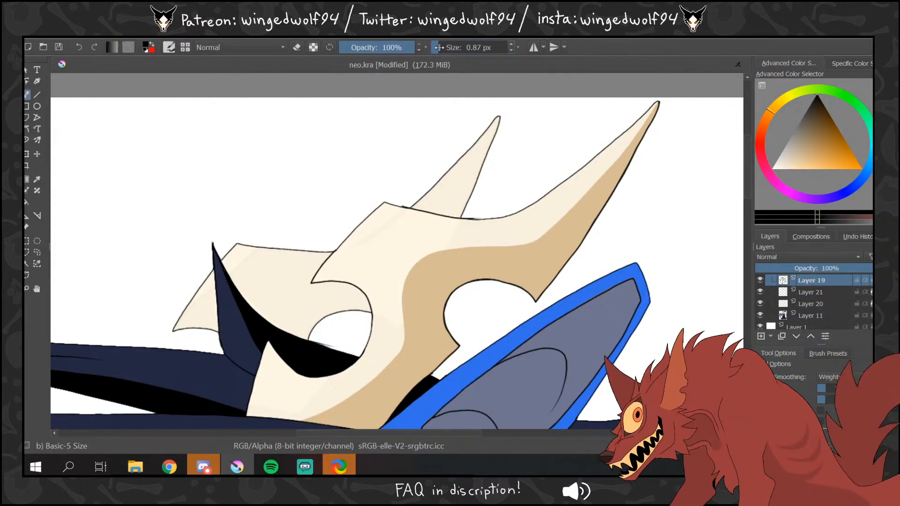
{"action": "left_click", "coordinate": [441, 47]}
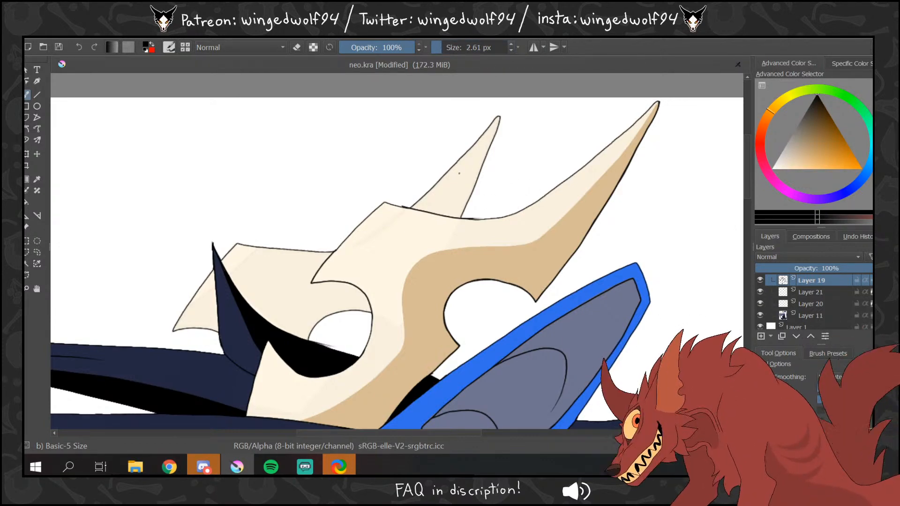
- On the shading fill's layer, fill the crown's rear horn and all parts of its rear plate with the darker beige
{"action": "key", "text": "f"}
{"action": "left_click", "coordinate": [809, 292]}
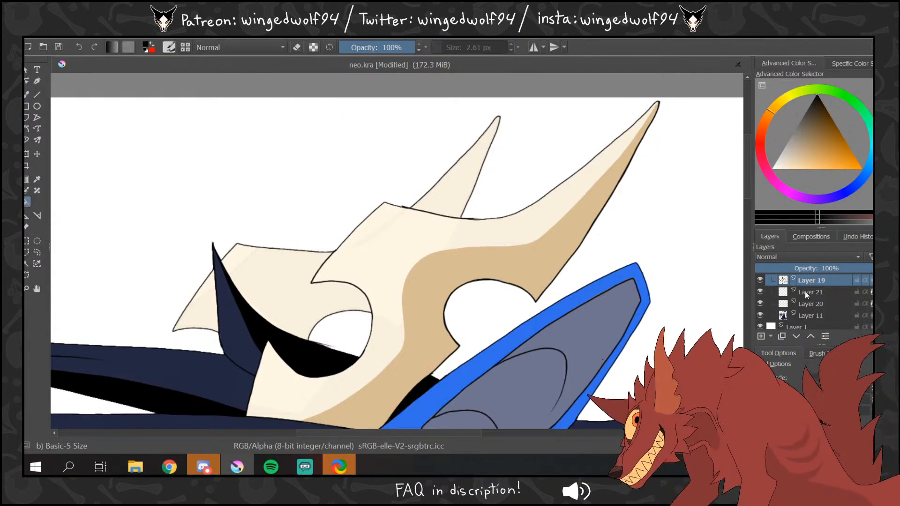
{"action": "left_click", "coordinate": [336, 301], "text": "ctrl"}
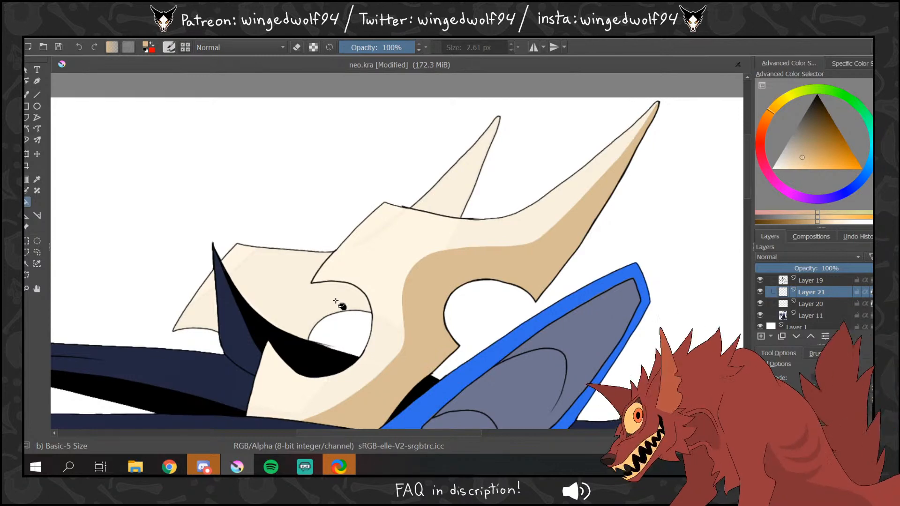
{"action": "left_click", "coordinate": [463, 201]}
{"action": "left_click", "coordinate": [334, 297]}
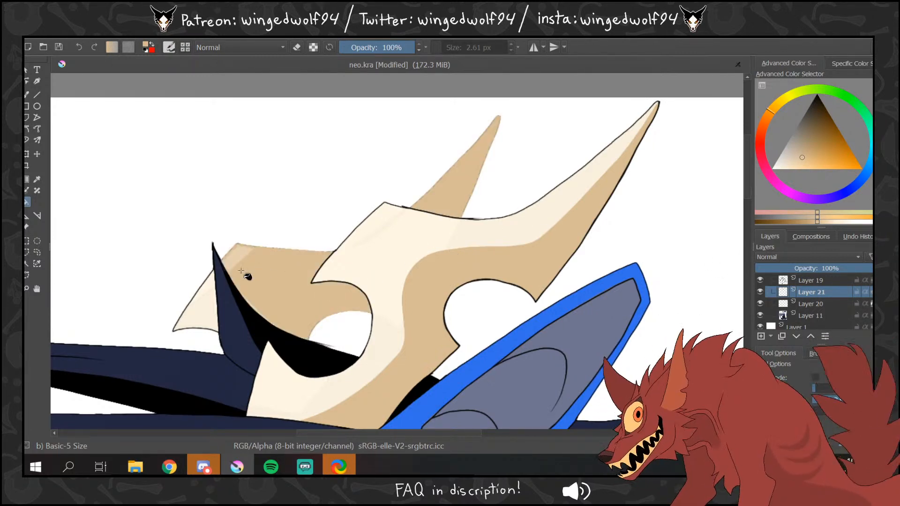
{"action": "left_click", "coordinate": [232, 257]}
{"action": "left_click", "coordinate": [218, 305]}
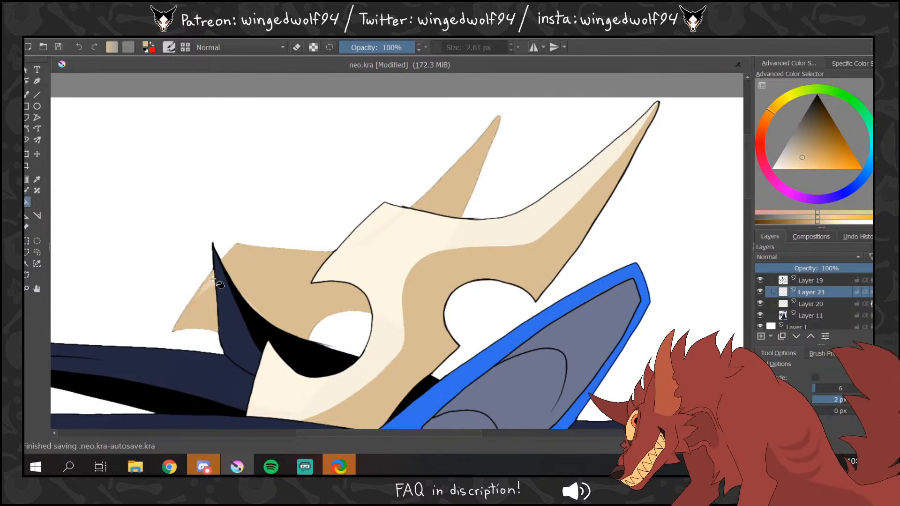
{"action": "left_click", "coordinate": [210, 287]}
- Toggle alpha inheritance on the shading layer and make a black test stroke along the rear plate's slanted edge
{"action": "left_click", "coordinate": [865, 292]}
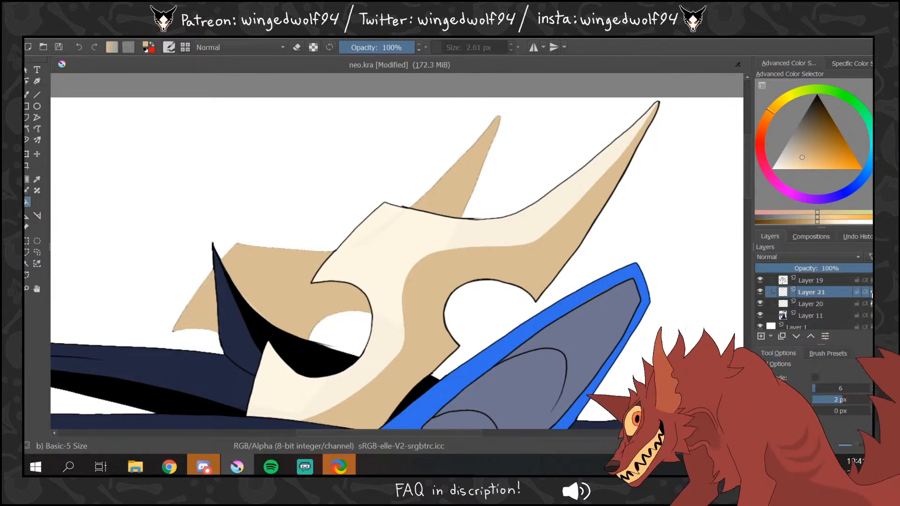
{"action": "left_click", "coordinate": [35, 94]}
{"action": "left_click", "coordinate": [27, 288]}
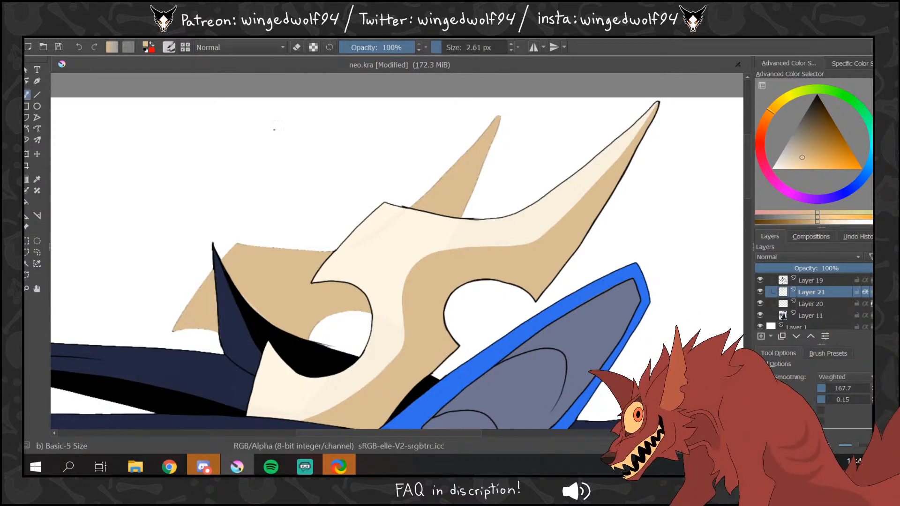
{"action": "left_click", "coordinate": [135, 188]}
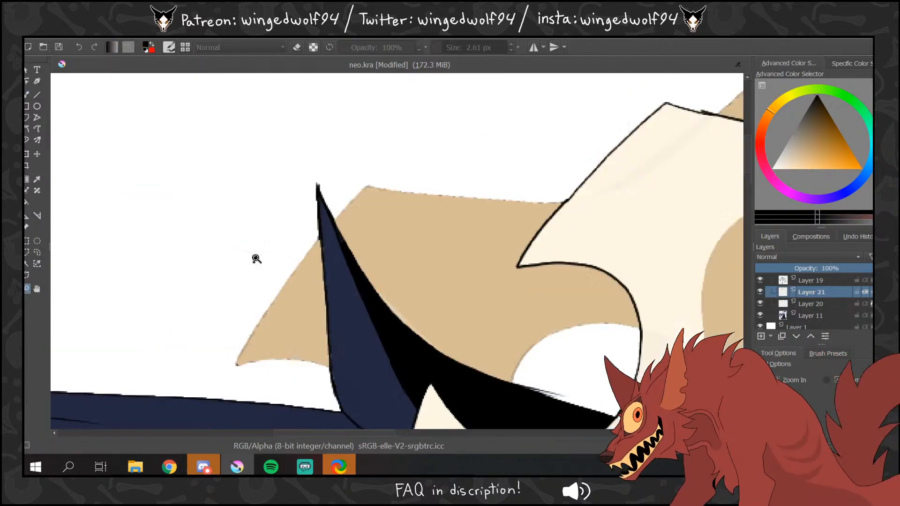
{"action": "key", "text": "b"}
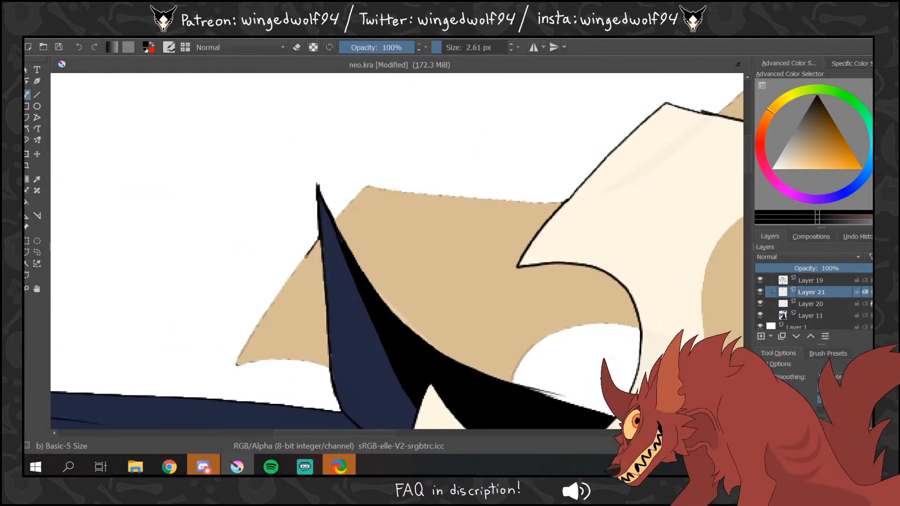
- Try outlining the rear plate's pointed lower end in black on the line art layer
{"action": "left_click", "coordinate": [812, 282]}
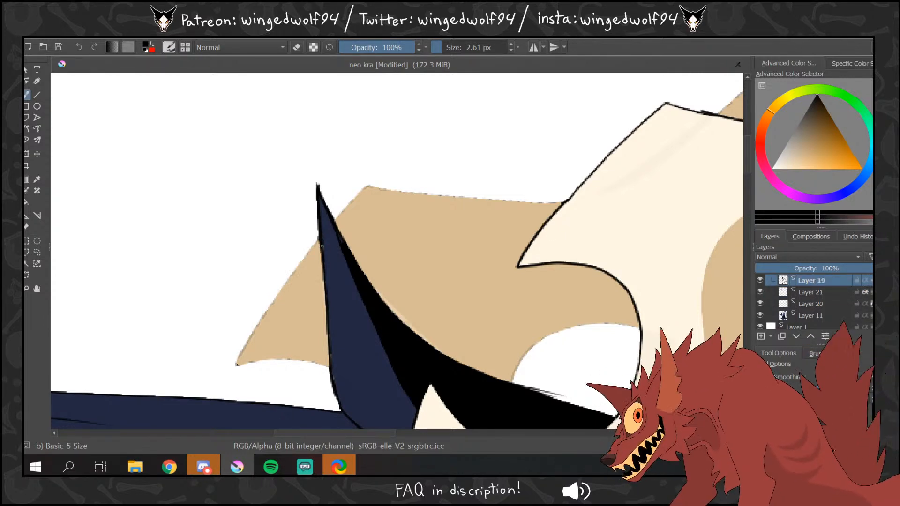
{"action": "mouse_move", "coordinate": [318, 238]}
{"action": "left_mouse_down"}
{"action": "mouse_move", "coordinate": [236, 366]}
{"action": "mouse_move", "coordinate": [290, 360]}
{"action": "mouse_move", "coordinate": [330, 370]}
{"action": "left_mouse_up"}
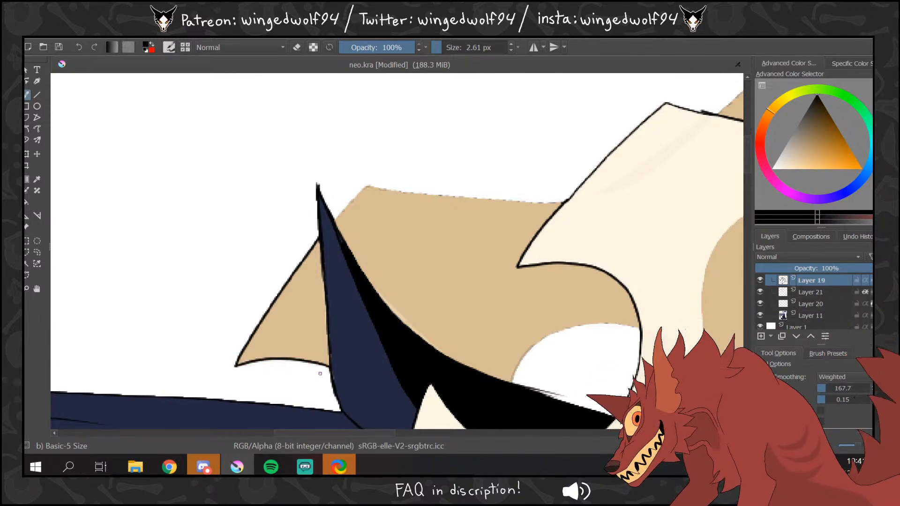
{"action": "key", "text": "ctrl+z"}
{"action": "key", "text": "ctrl+z"}
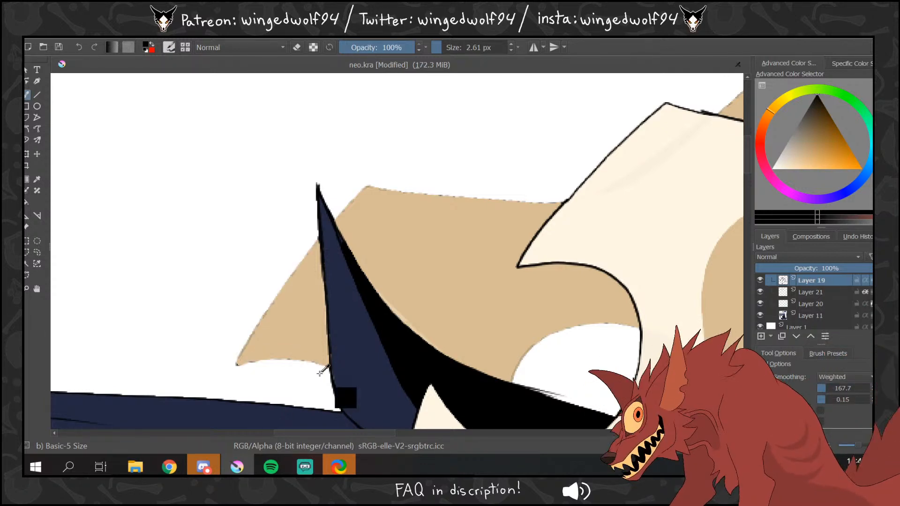
- Add a layer above the line art and outline the crown's rear plate and its round notch in black
{"action": "left_click", "coordinate": [761, 336]}
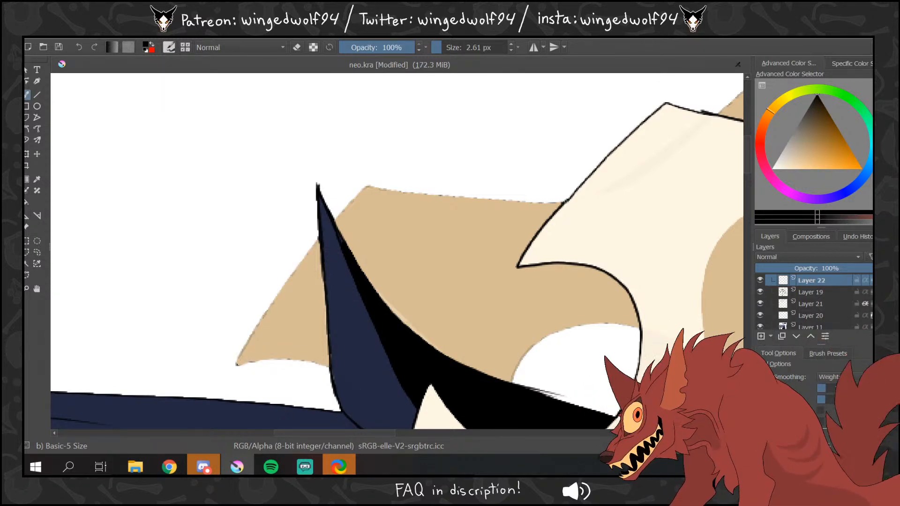
{"action": "mouse_move", "coordinate": [565, 202]}
{"action": "left_mouse_down"}
{"action": "mouse_move", "coordinate": [347, 208]}
{"action": "mouse_move", "coordinate": [295, 271]}
{"action": "mouse_move", "coordinate": [236, 367]}
{"action": "mouse_move", "coordinate": [283, 359]}
{"action": "mouse_move", "coordinate": [330, 370]}
{"action": "left_mouse_up"}
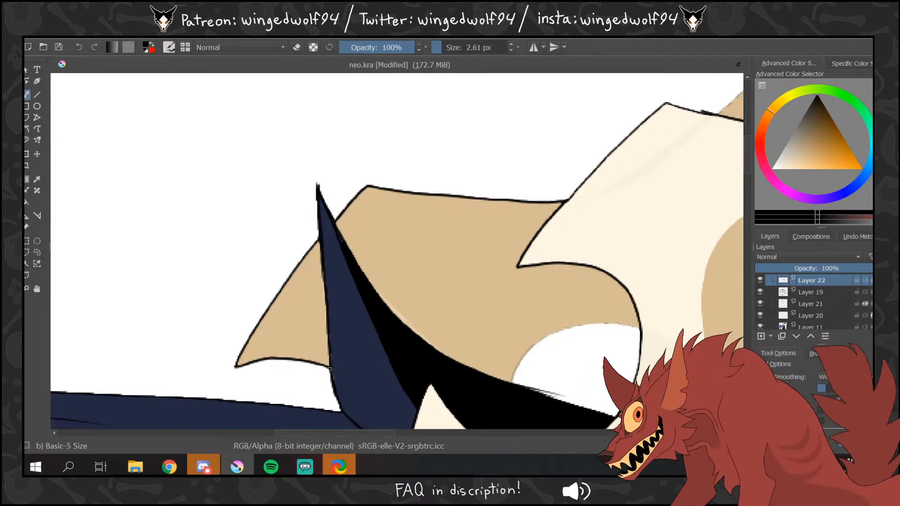
{"action": "left_click_drag", "start_coordinate": [389, 433], "coordinate": [426, 432]}
{"action": "mouse_move", "coordinate": [303, 383]}
{"action": "left_mouse_down"}
{"action": "mouse_move", "coordinate": [339, 335]}
{"action": "mouse_move", "coordinate": [385, 323]}
{"action": "mouse_move", "coordinate": [430, 326]}
{"action": "left_mouse_up"}
- Outline both edges and the rounded tip of the crown's rear horn in black
{"action": "left_click_drag", "start_coordinate": [392, 433], "coordinate": [421, 433]}
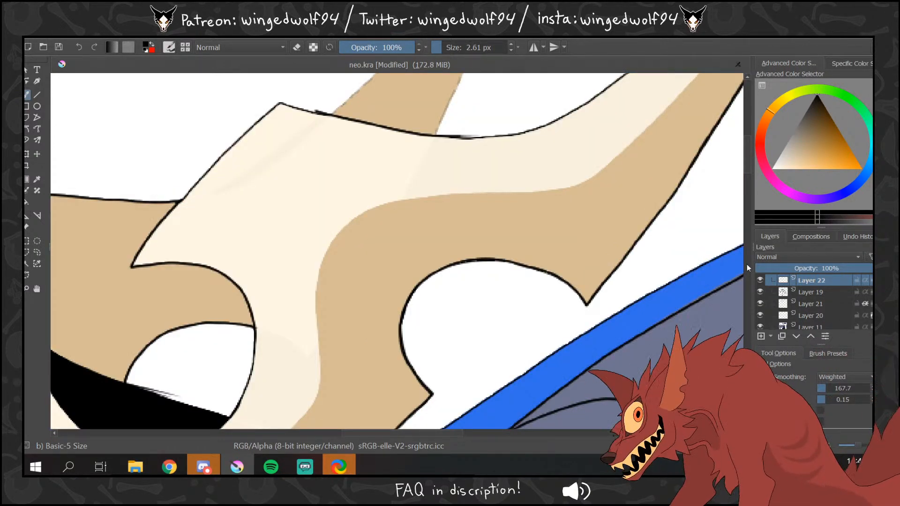
{"action": "scroll", "coordinate": [664, 143], "scroll_direction": "up", "scroll_amount": 5}
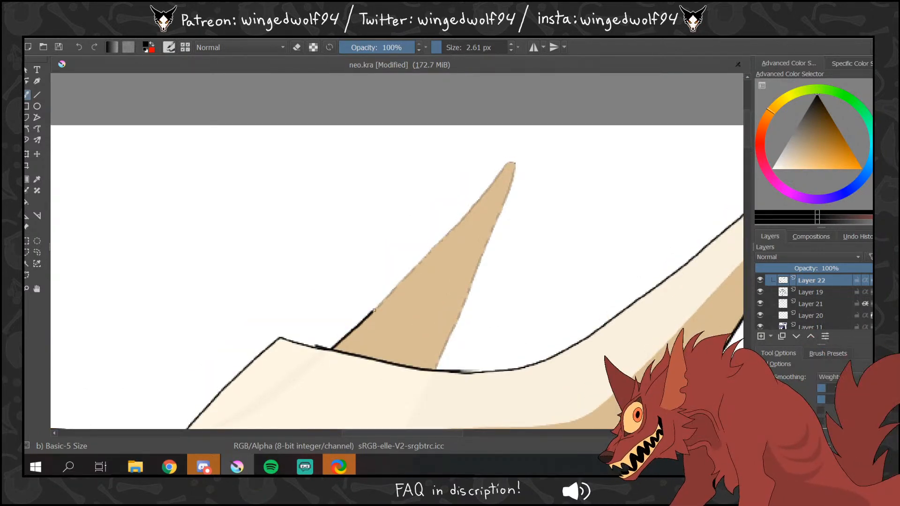
{"action": "left_click_drag", "start_coordinate": [375, 311], "coordinate": [417, 268]}
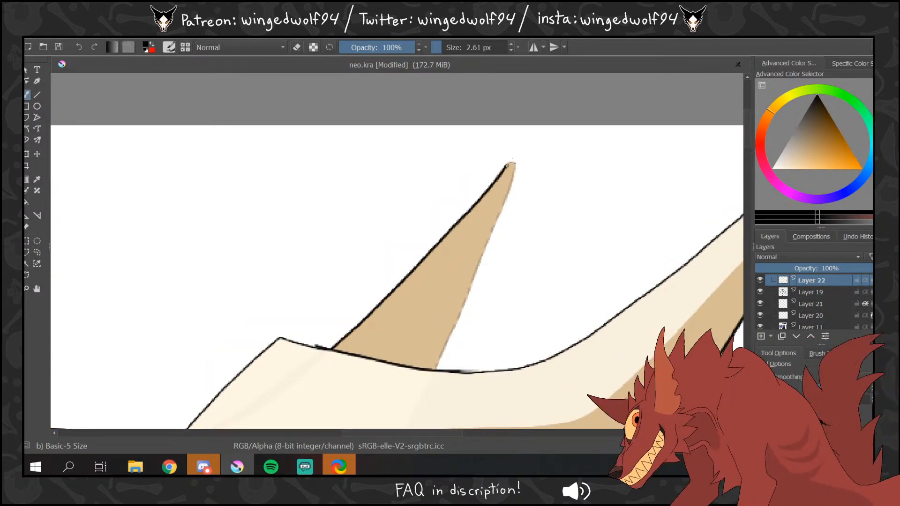
{"action": "left_click_drag", "start_coordinate": [515, 163], "coordinate": [498, 218]}
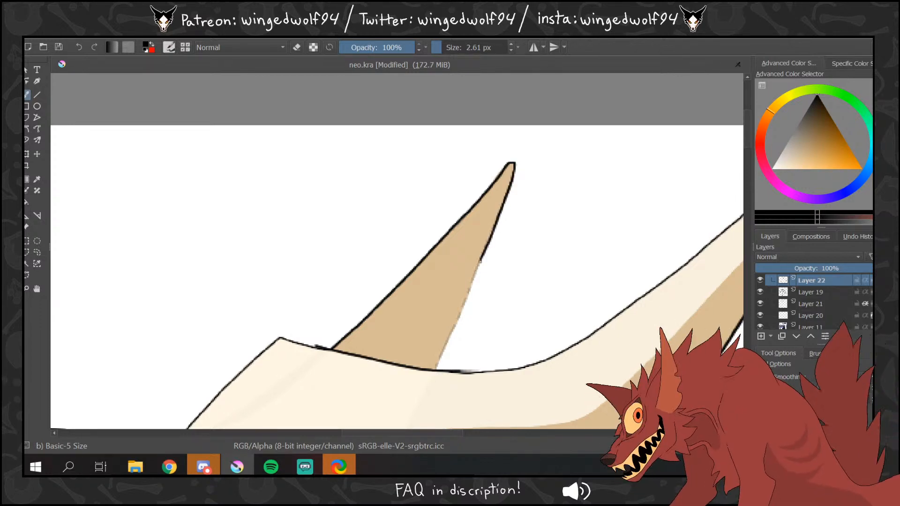
{"action": "left_click_drag", "start_coordinate": [470, 284], "coordinate": [443, 351]}
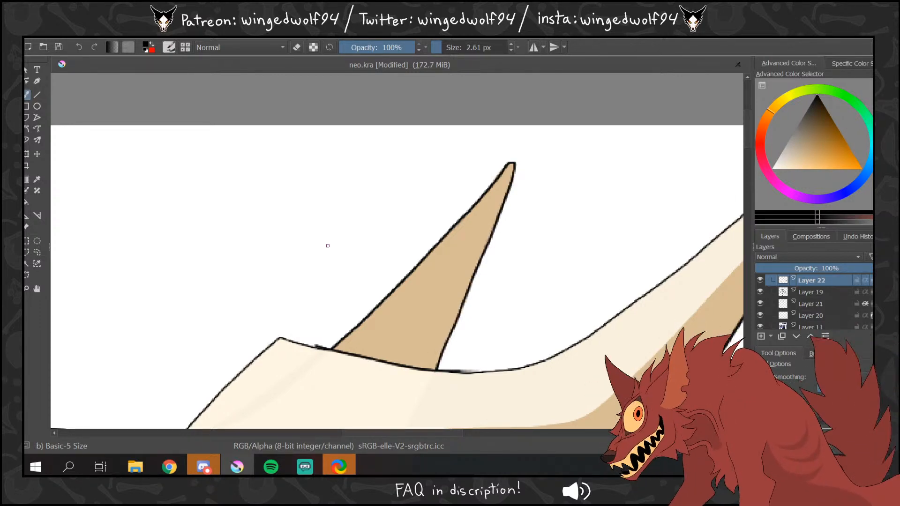
- Make the line art layer (Layer 19) active with alpha inheritance switched on, and mirror the whole image horizontally
{"action": "left_click", "coordinate": [301, 305]}
{"action": "left_click", "coordinate": [328, 302]}
{"action": "left_click", "coordinate": [328, 302]}
{"action": "left_click", "coordinate": [328, 302]}
{"action": "left_click", "coordinate": [821, 292]}
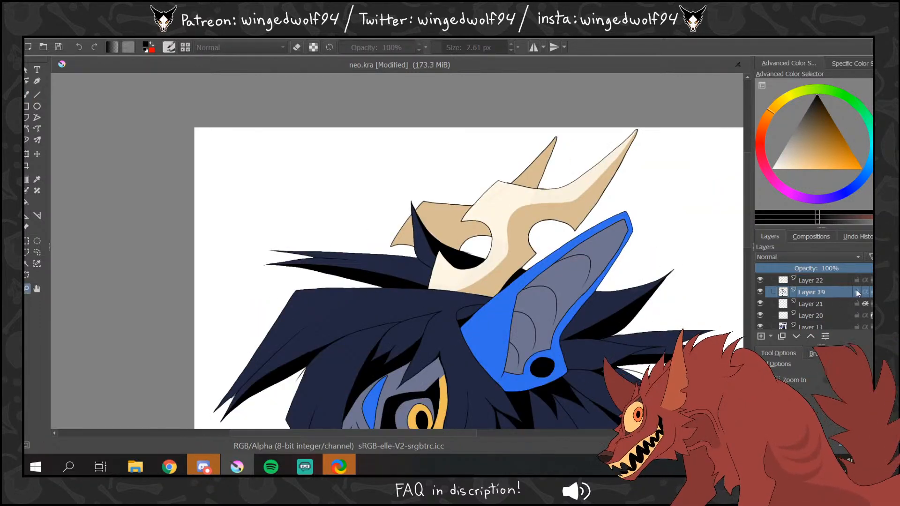
{"action": "right_click", "coordinate": [495, 291]}
{"action": "right_click", "coordinate": [507, 288]}
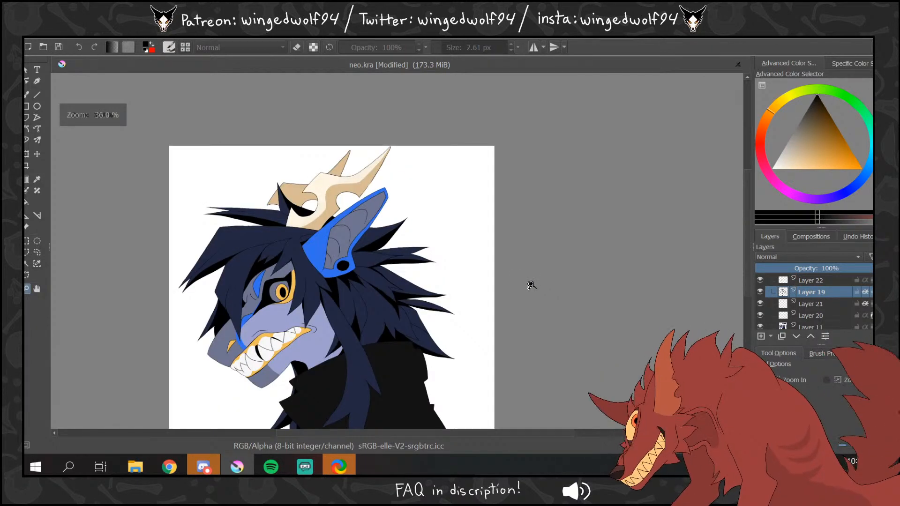
{"action": "left_click", "coordinate": [108, 41]}
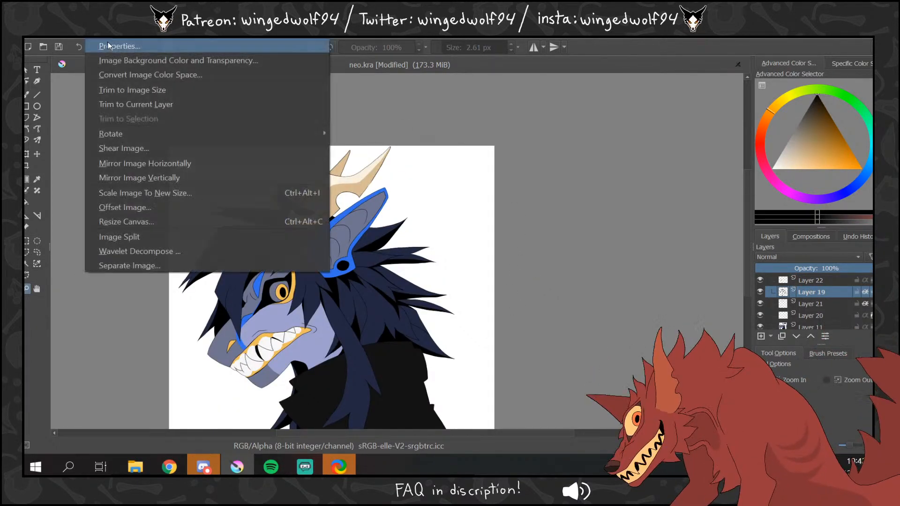
{"action": "left_click", "coordinate": [190, 163]}
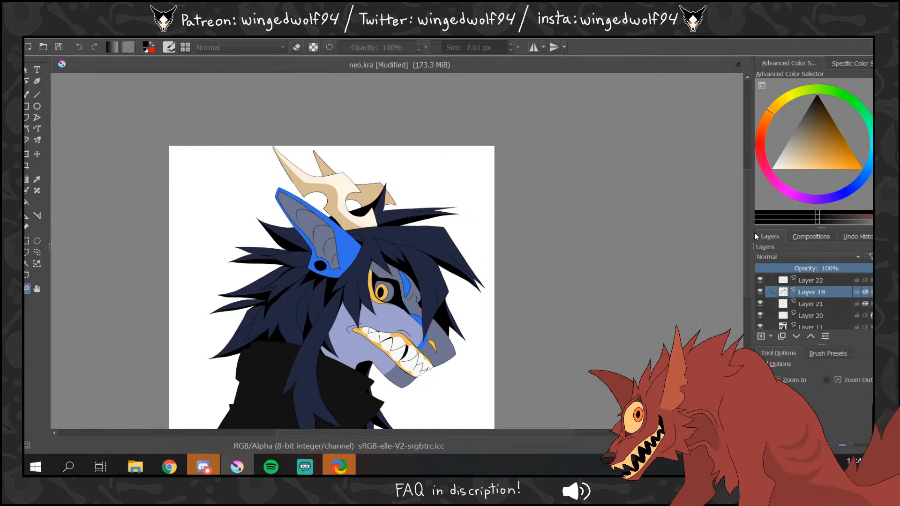
- Ink the border between the crown's light and dark beige areas in black, and mirror the image horizontally back
{"action": "left_click_drag", "start_coordinate": [261, 137], "coordinate": [356, 204]}
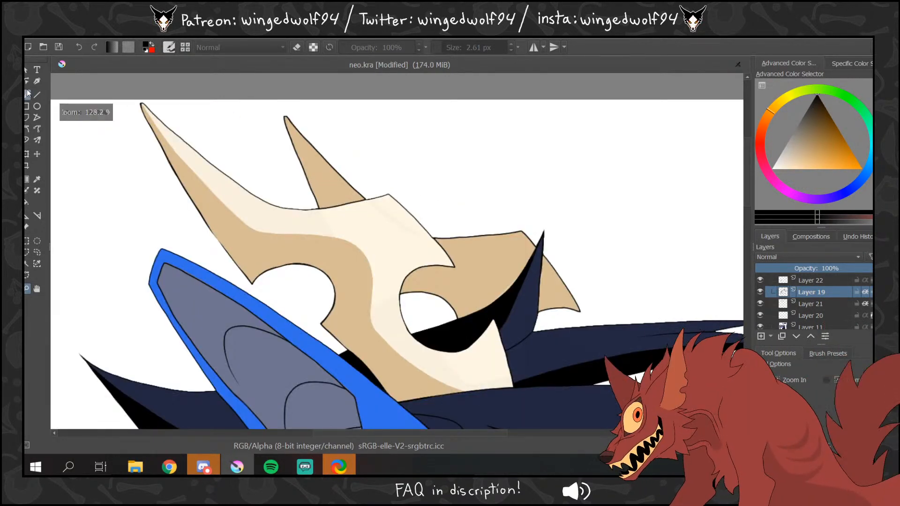
{"action": "key", "text": "b"}
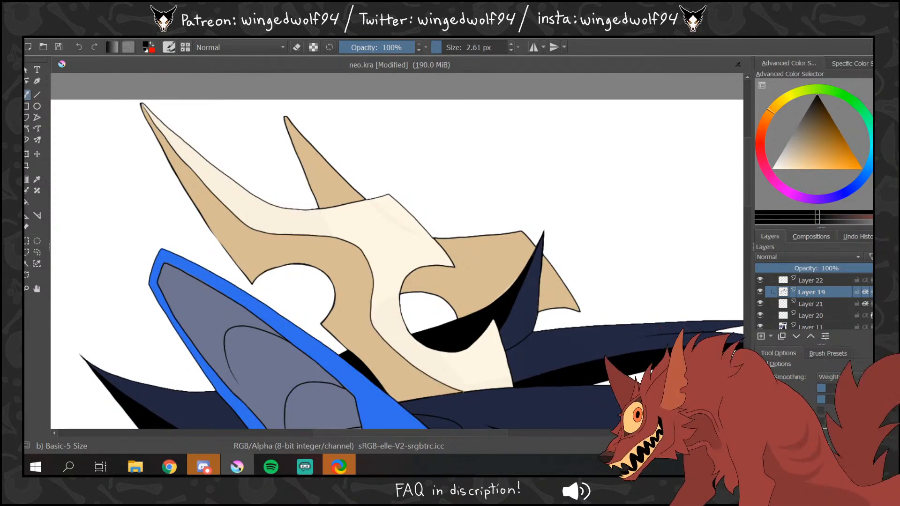
{"action": "left_click", "coordinate": [26, 289]}
{"action": "left_click", "coordinate": [401, 261], "text": "ctrl"}
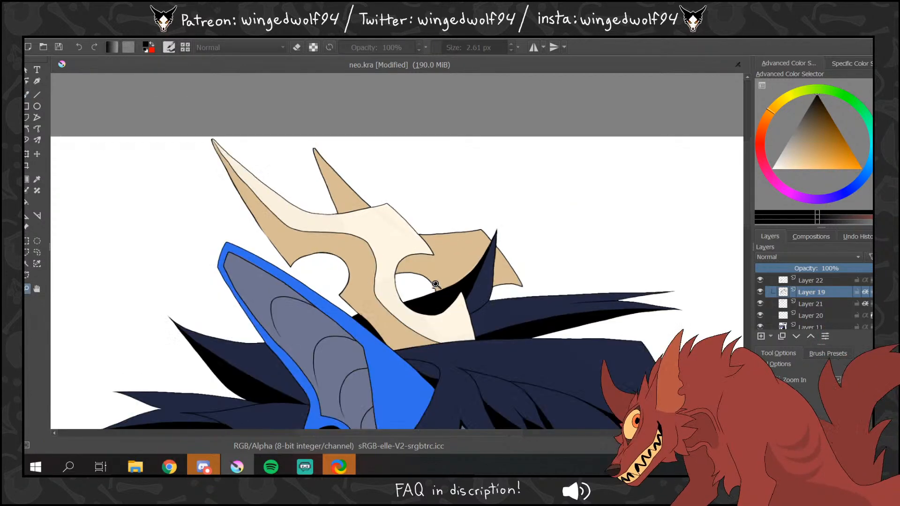
{"action": "left_click", "coordinate": [435, 284], "text": "ctrl"}
{"action": "left_click", "coordinate": [452, 279], "text": "ctrl"}
{"action": "left_click", "coordinate": [452, 280], "text": "ctrl"}
{"action": "left_click", "coordinate": [451, 277], "text": "ctrl"}
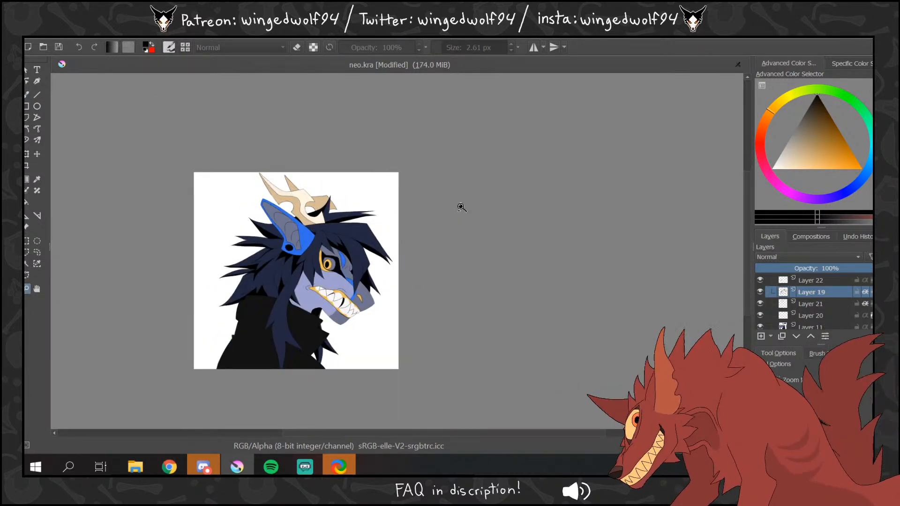
{"action": "left_click", "coordinate": [107, 39]}
{"action": "left_click", "coordinate": [195, 164]}
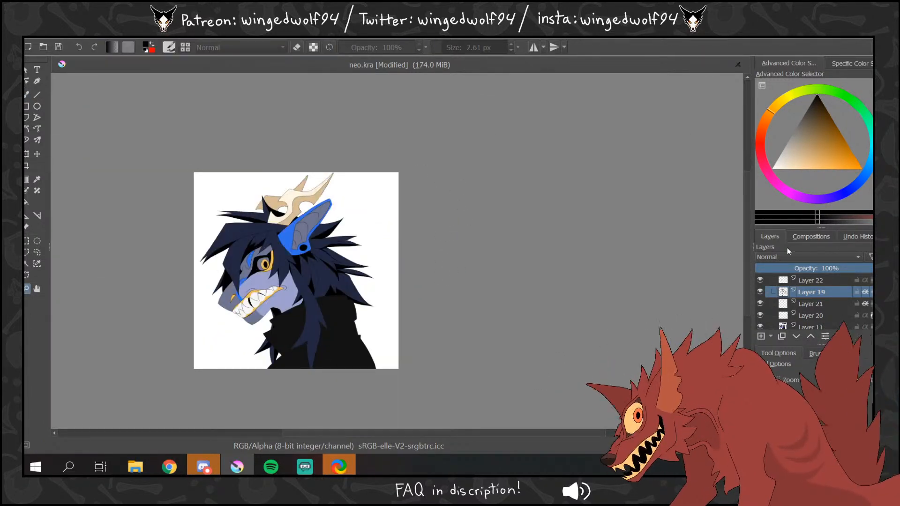
- Choose the Fill tool, sample the face's lavender and shift it to a very pale light blue
{"action": "left_click_drag", "start_coordinate": [300, 186], "coordinate": [361, 187]}
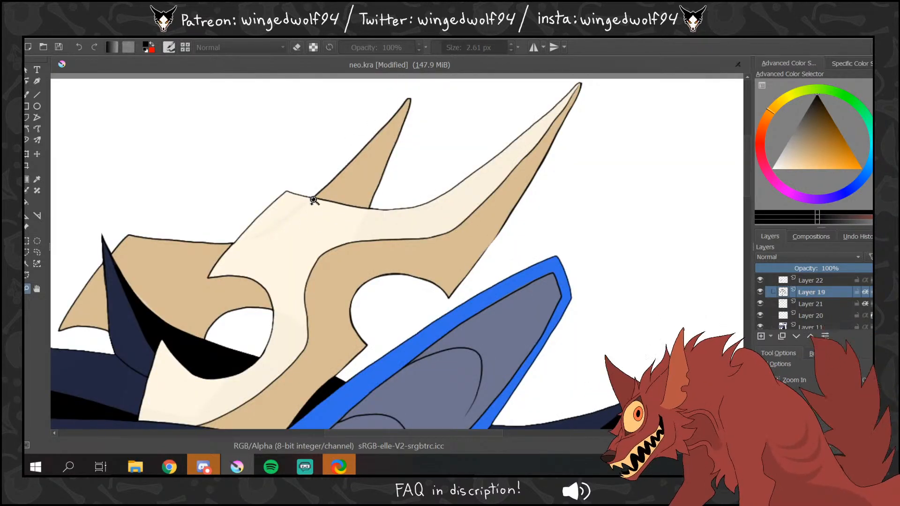
{"action": "left_click", "coordinate": [379, 323], "text": "ctrl"}
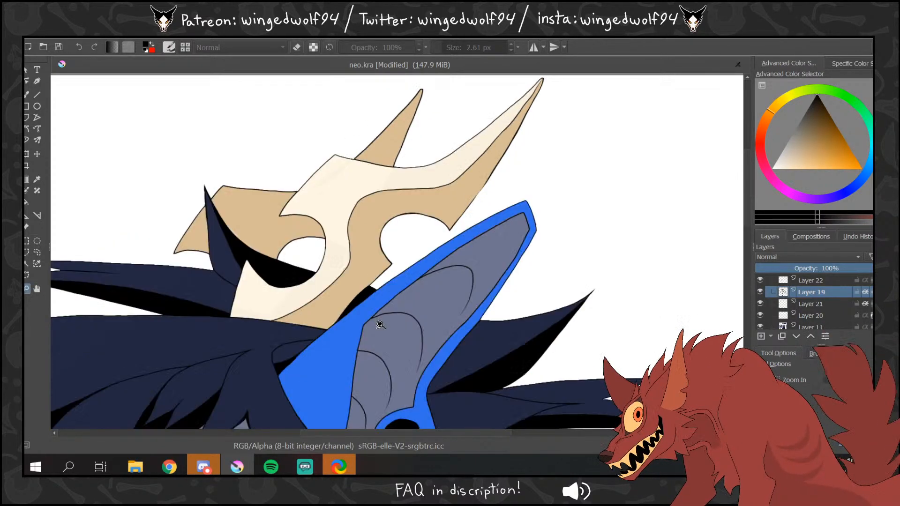
{"action": "left_click", "coordinate": [383, 319], "text": "ctrl"}
{"action": "left_click", "coordinate": [409, 295], "text": "ctrl"}
{"action": "left_click", "coordinate": [421, 318], "text": "ctrl"}
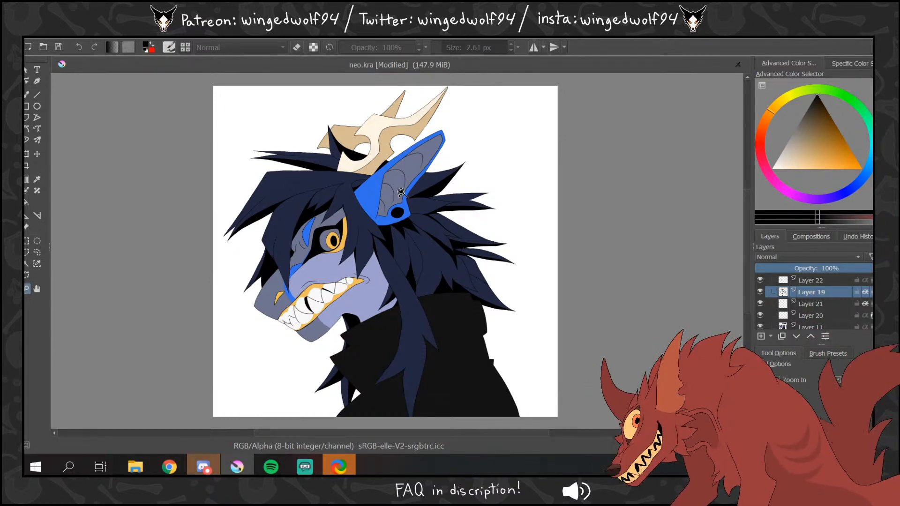
{"action": "left_click", "coordinate": [26, 203]}
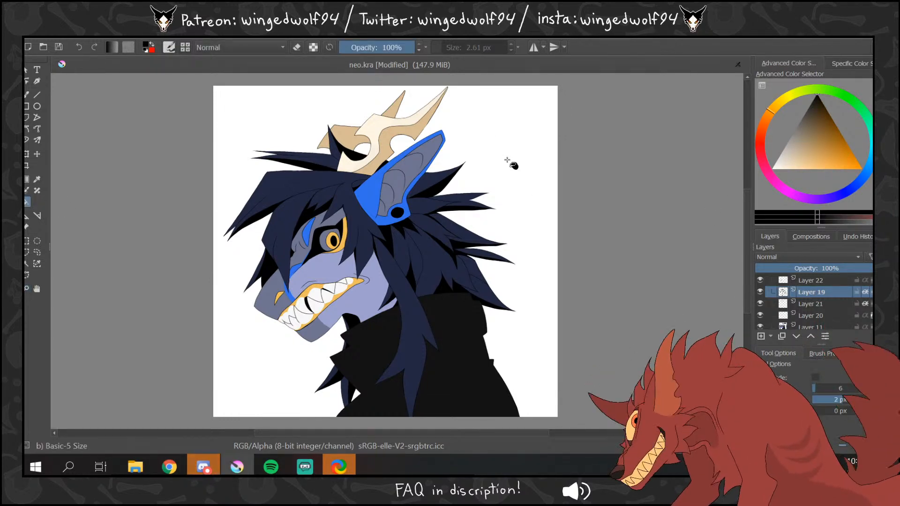
{"action": "left_click", "coordinate": [372, 289], "text": "ctrl"}
{"action": "left_click", "coordinate": [786, 176]}
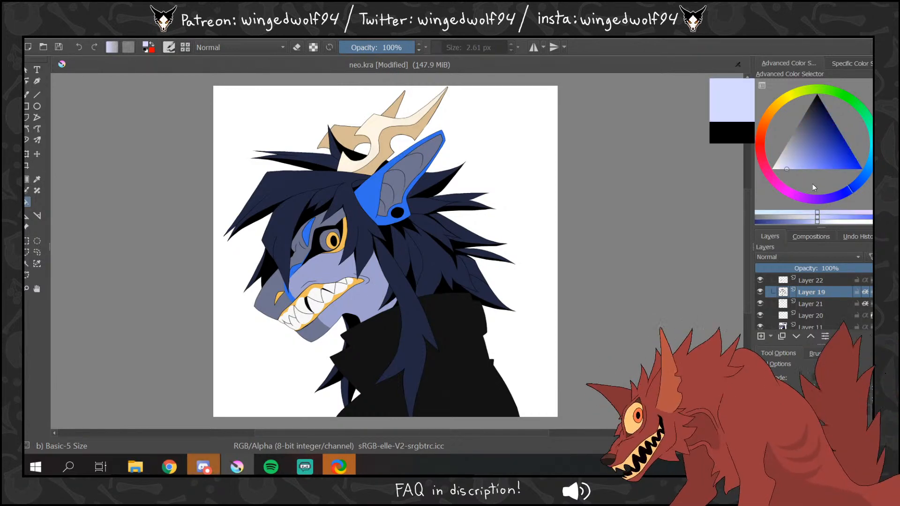
{"action": "left_click_drag", "start_coordinate": [862, 188], "coordinate": [865, 179]}
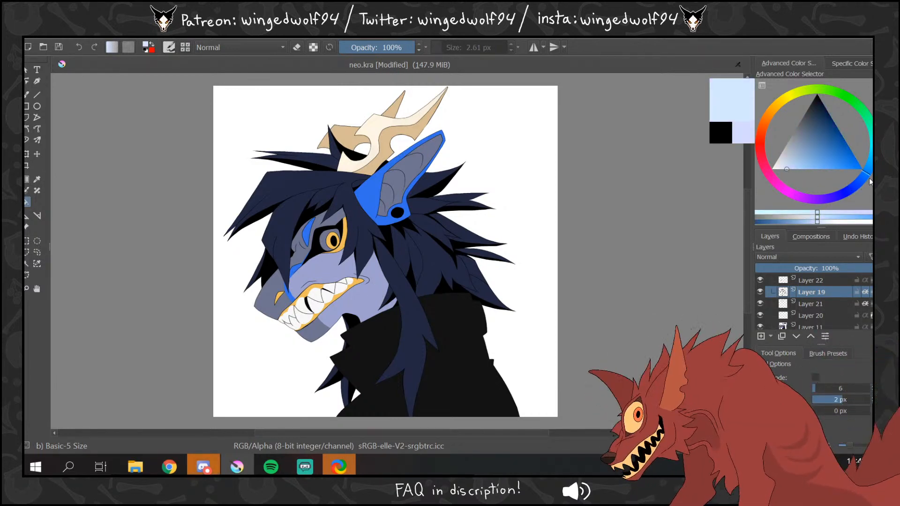
- Merge Layer 20 and Layer 21 down into the colour layer, Layer 11
{"action": "left_click", "coordinate": [797, 316]}
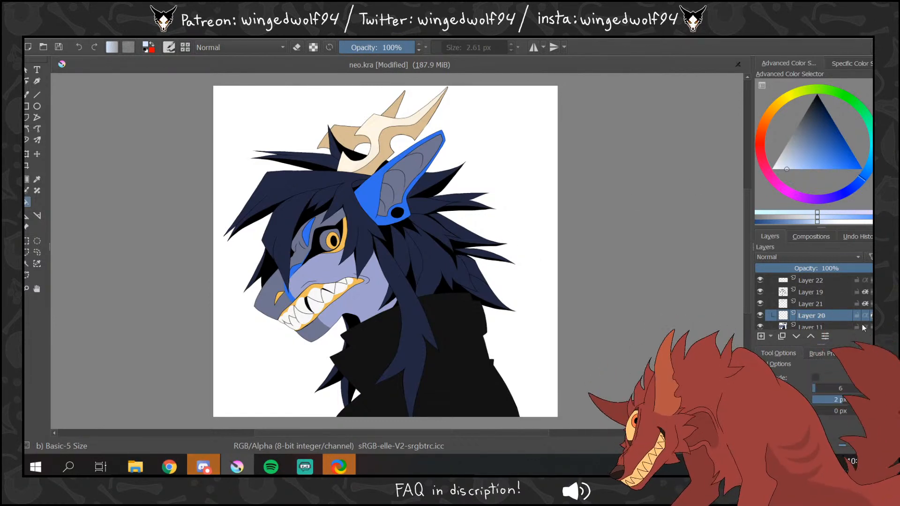
{"action": "left_click", "coordinate": [804, 305]}
{"action": "left_click", "coordinate": [800, 315]}
{"action": "key", "text": "ctrl+e"}
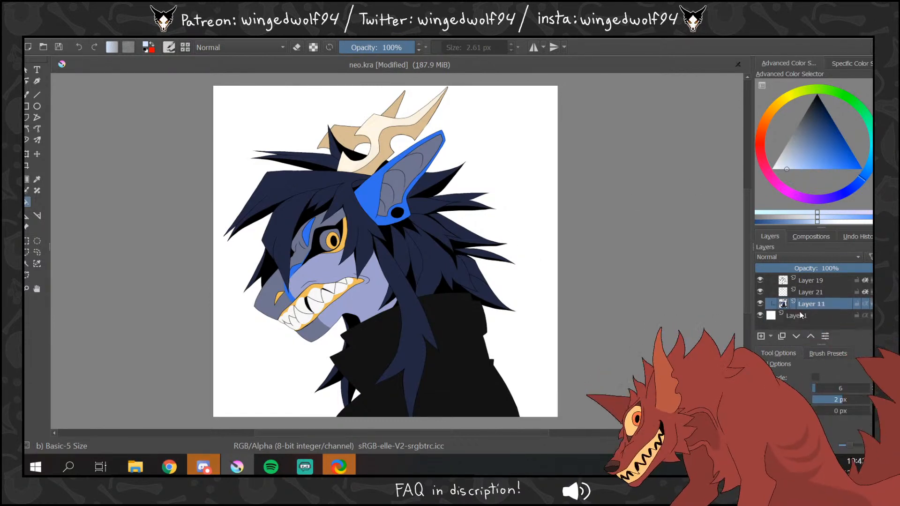
{"action": "left_click", "coordinate": [804, 292]}
{"action": "key", "text": "ctrl+e"}
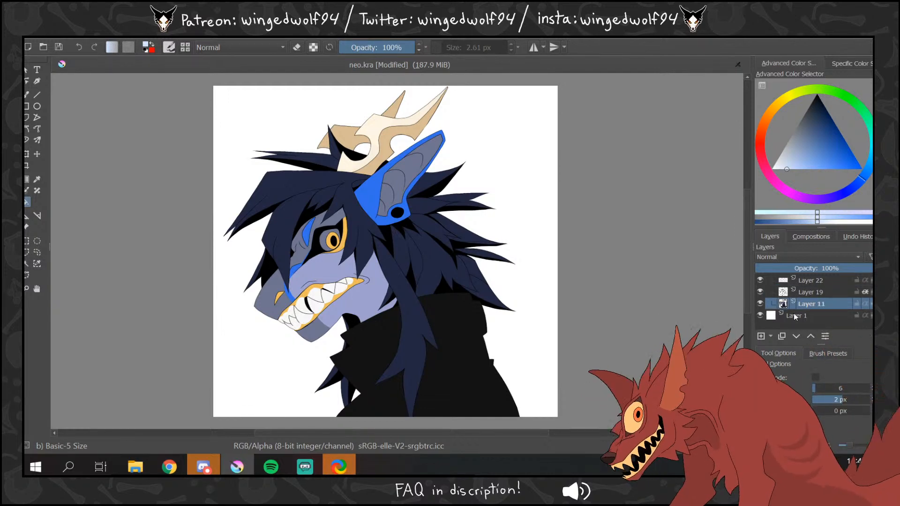
- Add a layer above Layer 11 and try filling the area around the iris with the hair's dark navy
{"action": "left_click", "coordinate": [761, 336]}
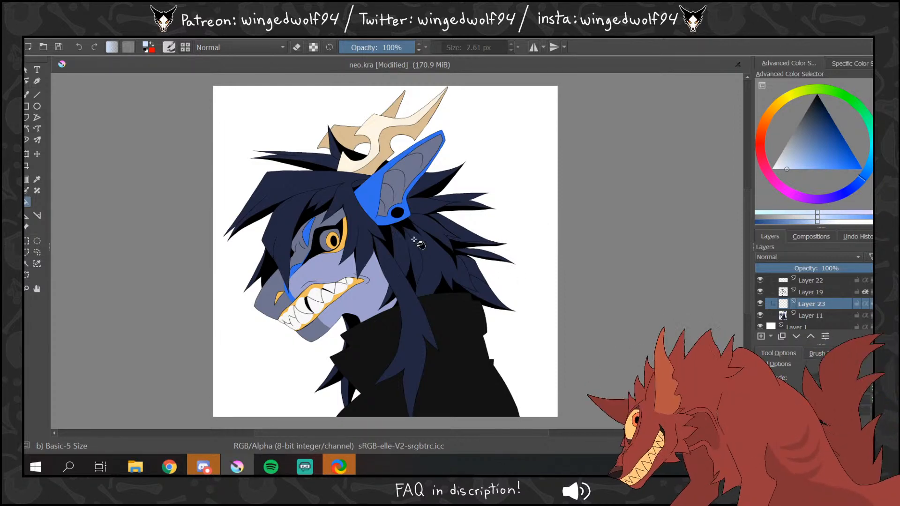
{"action": "left_click", "coordinate": [414, 209], "text": "ctrl"}
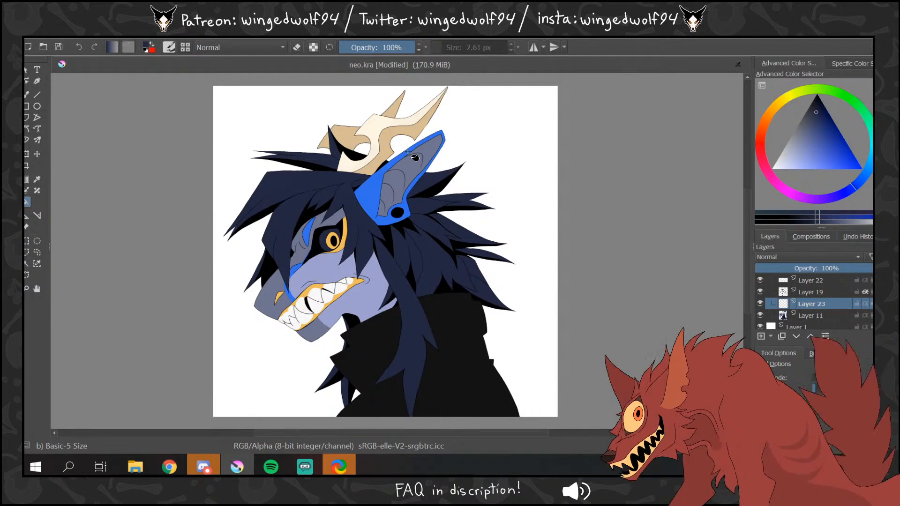
{"action": "left_click", "coordinate": [410, 155]}
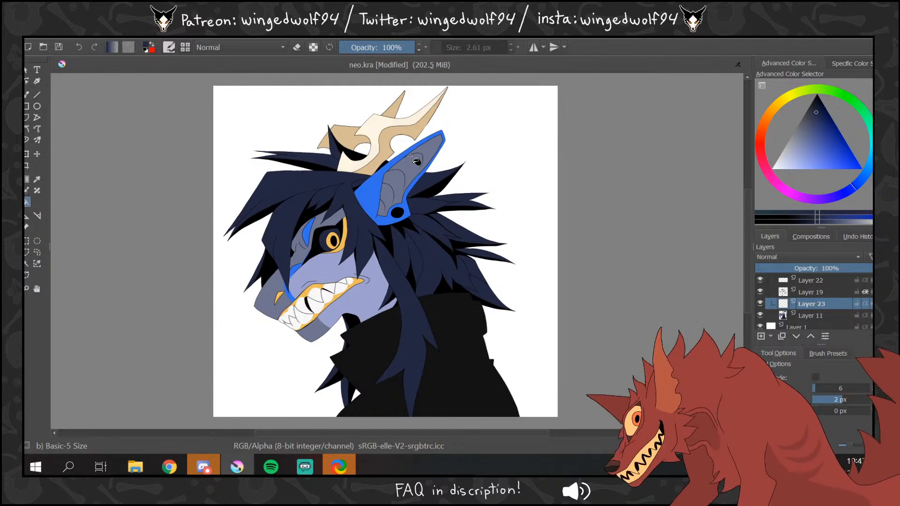
- Sample the jacket's black, lighten it to a dark grey and try it as the fill around the iris
{"action": "left_click", "coordinate": [453, 307], "text": "ctrl"}
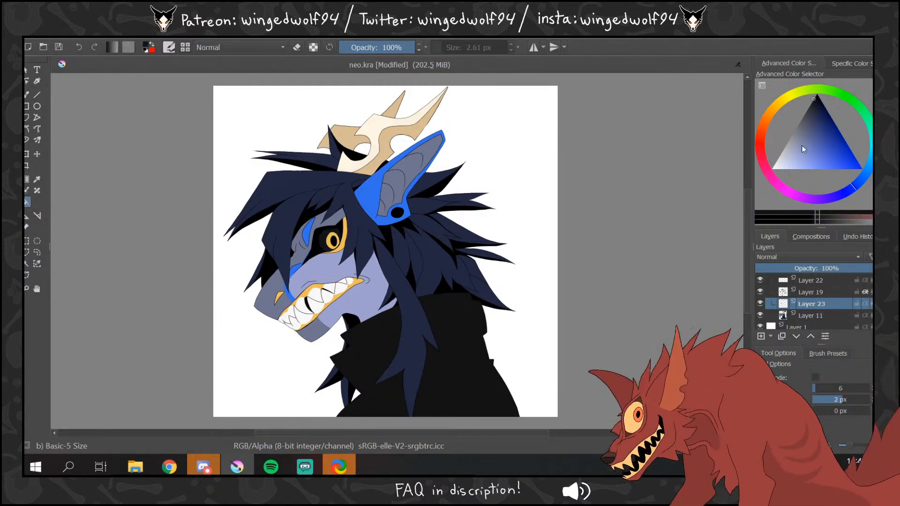
{"action": "left_click", "coordinate": [811, 102]}
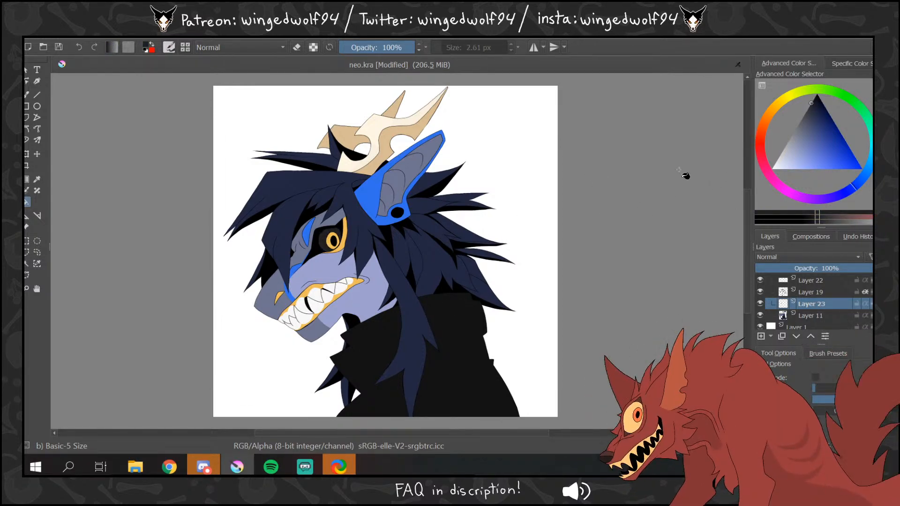
{"action": "left_click", "coordinate": [809, 105]}
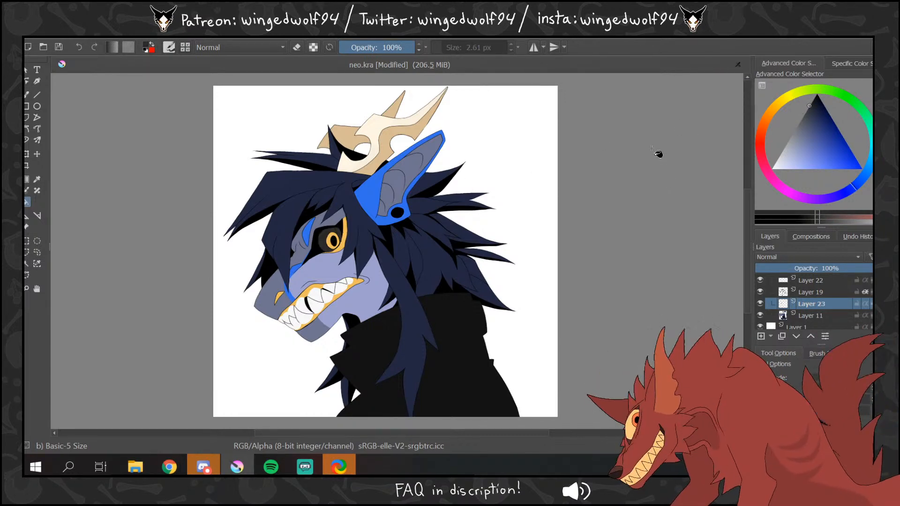
- Replace the eye fill's layer with a new empty one and refill around the iris in dark grey, with 1 px growth and 1 px feathering
{"action": "left_click", "coordinate": [28, 290]}
{"action": "left_click_drag", "start_coordinate": [294, 201], "coordinate": [391, 288]}
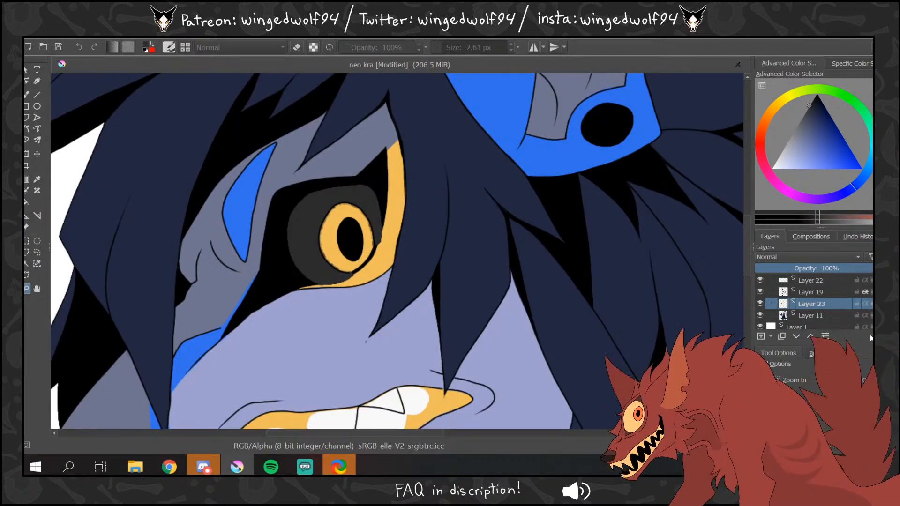
{"action": "left_click", "coordinate": [826, 337]}
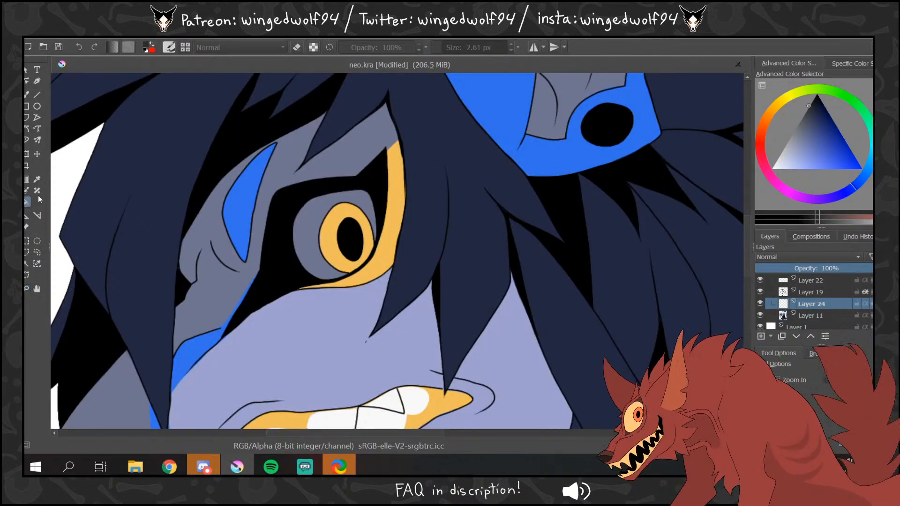
{"action": "left_click", "coordinate": [39, 199]}
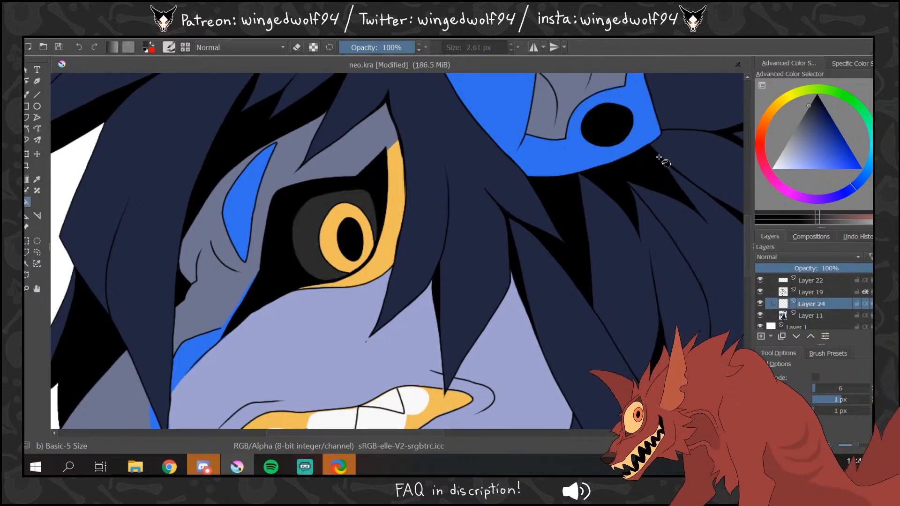
- Examine the whole portrait, checking how the darkened eye reads against the face and hair
{"action": "left_click", "coordinate": [40, 291]}
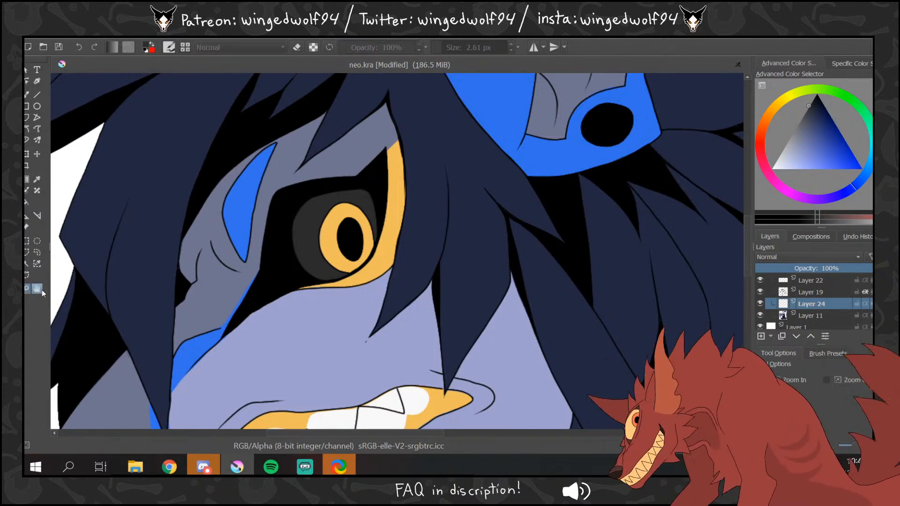
{"action": "left_click", "coordinate": [420, 283], "text": "ctrl"}
{"action": "left_click", "coordinate": [424, 284], "text": "ctrl"}
{"action": "left_click", "coordinate": [432, 283], "text": "ctrl"}
{"action": "left_click", "coordinate": [439, 283], "text": "ctrl"}
{"action": "left_click", "coordinate": [446, 282], "text": "ctrl"}
{"action": "left_click", "coordinate": [455, 281], "text": "ctrl"}
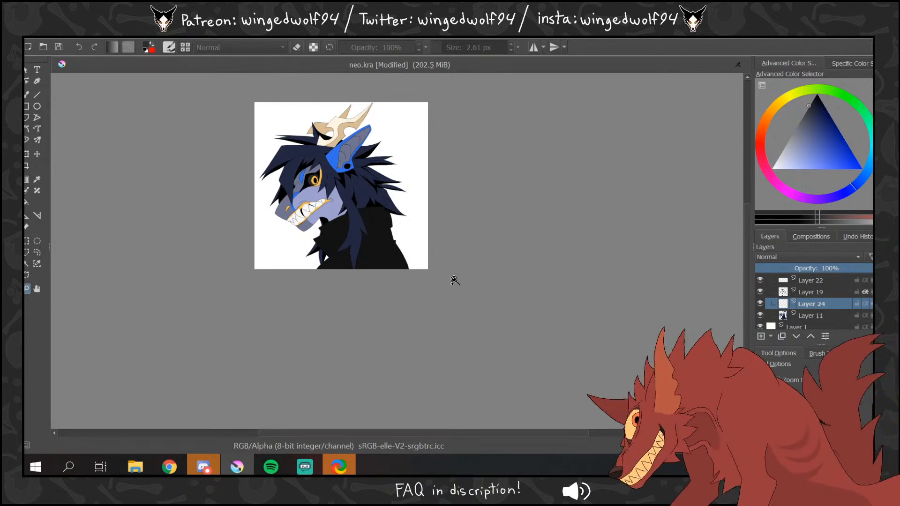
{"action": "left_click_drag", "start_coordinate": [249, 98], "coordinate": [462, 236]}
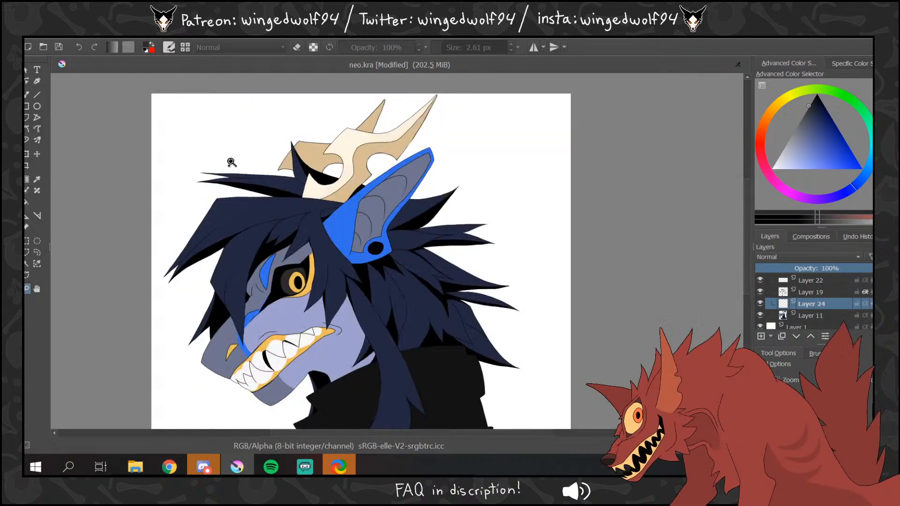
- Sample the crown's cream colour and fill the teeth with it on a new Multiply layer
{"action": "left_click", "coordinate": [27, 202]}
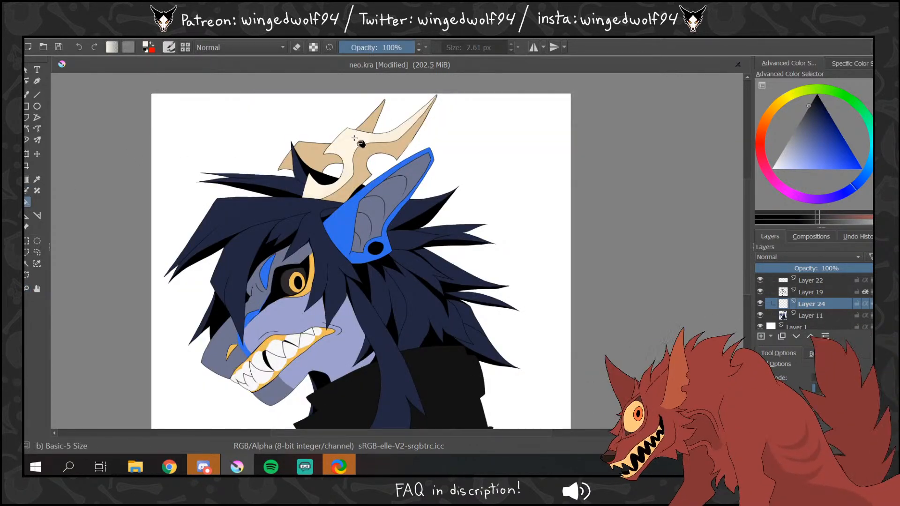
{"action": "left_click", "coordinate": [355, 138], "text": "ctrl"}
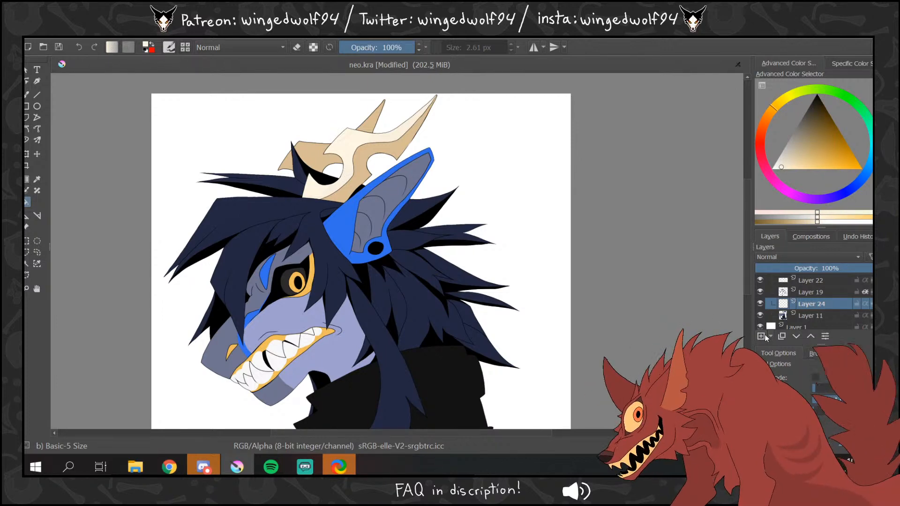
{"action": "left_click", "coordinate": [807, 257]}
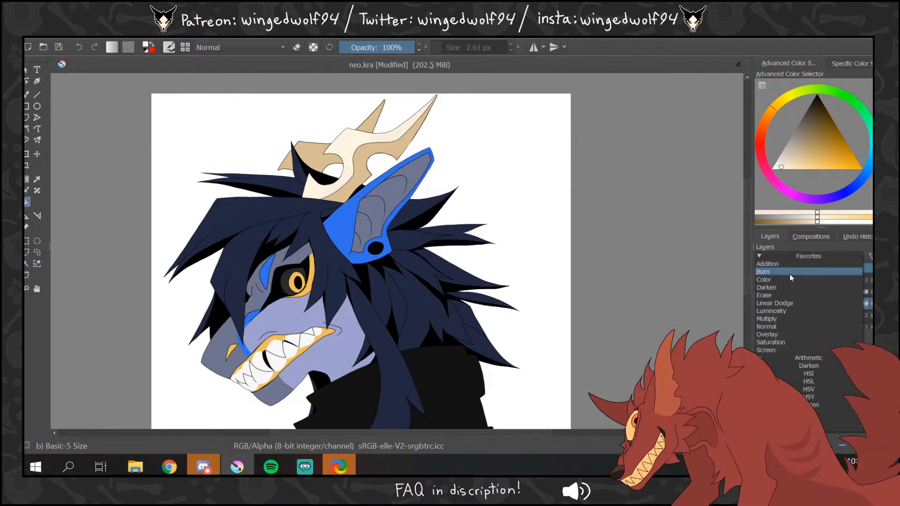
{"action": "left_click", "coordinate": [779, 311]}
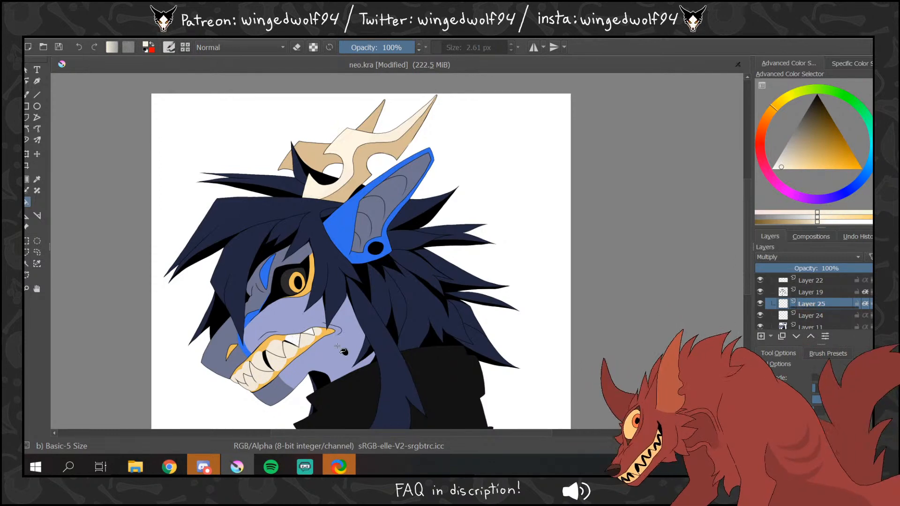
- Mirror the image horizontally to check the portrait, and mirror it back
{"action": "left_click", "coordinate": [86, 39]}
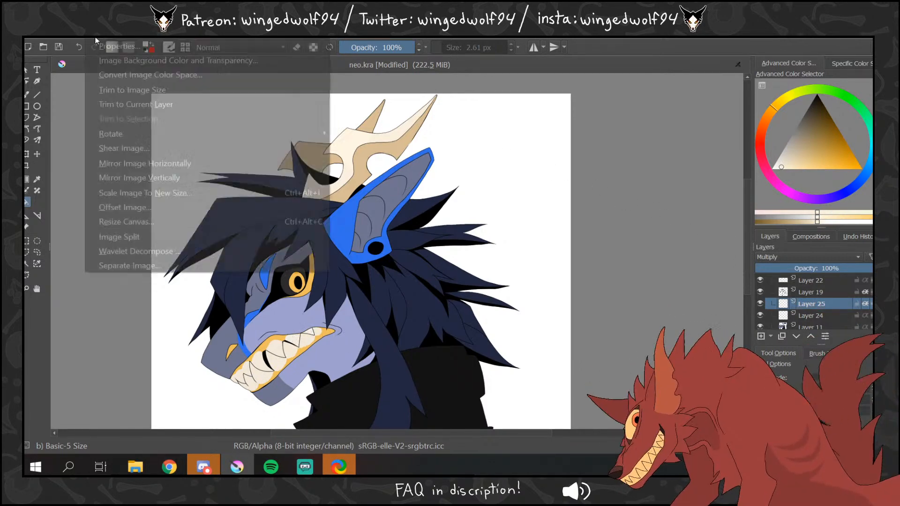
{"action": "left_click", "coordinate": [190, 159]}
{"action": "mouse_move", "coordinate": [749, 197]}
{"action": "left_mouse_down"}
{"action": "mouse_move", "coordinate": [749, 222]}
{"action": "mouse_move", "coordinate": [750, 191]}
{"action": "left_mouse_up"}
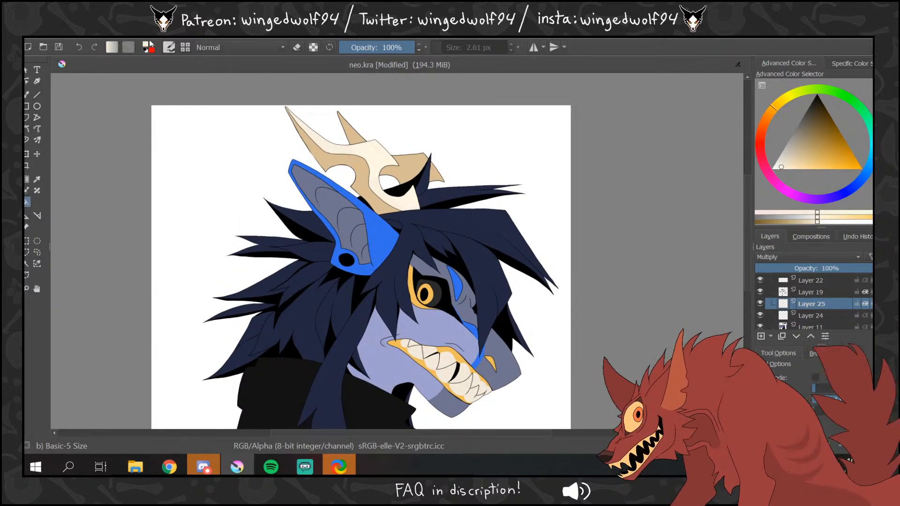
{"action": "left_click", "coordinate": [93, 33]}
{"action": "left_click", "coordinate": [207, 161]}
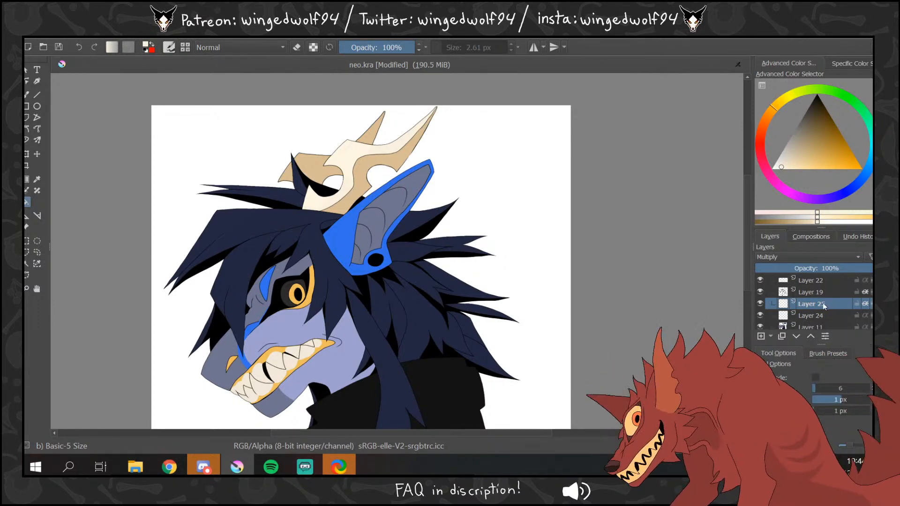
- Merge the eye fill on Layer 24 and the teeth tint on Layer 25 down into Layer 11
{"action": "left_click", "coordinate": [807, 317]}
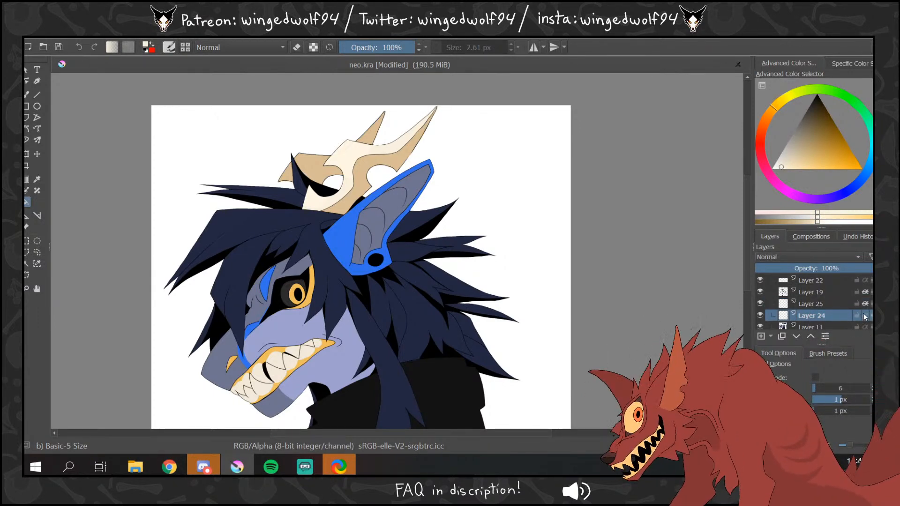
{"action": "key", "text": "ctrl+e"}
{"action": "left_click", "coordinate": [805, 294]}
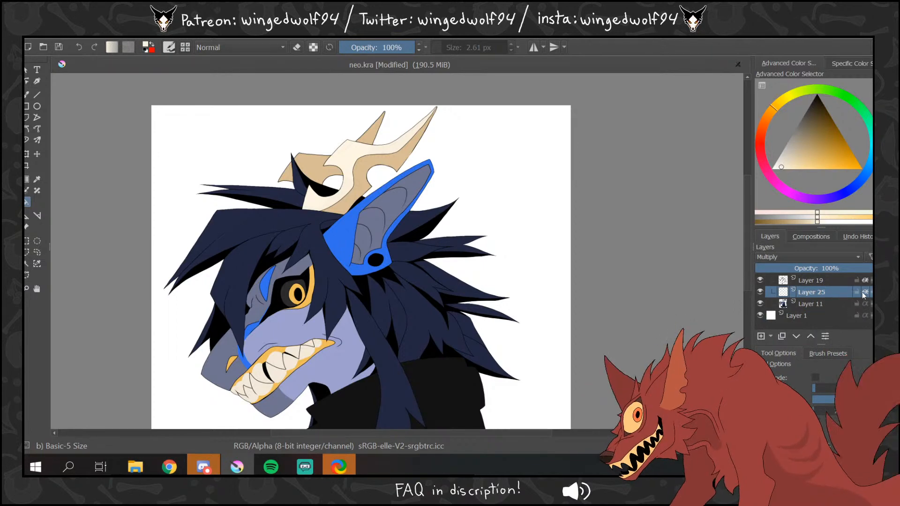
{"action": "key", "text": "ctrl+e"}
- Show the sketch, add a new layer above Layer 11 and draw the black jawline and the edge of the grey chin patch
{"action": "left_click", "coordinate": [761, 282]}
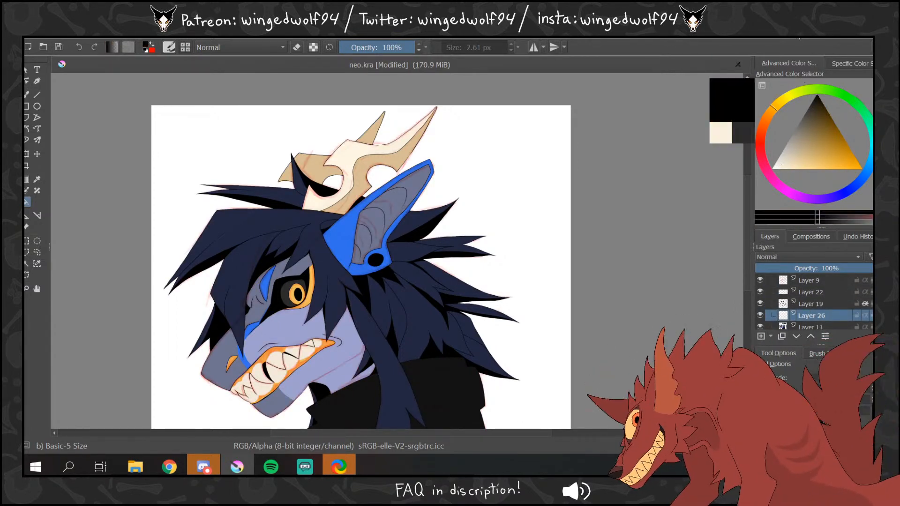
{"action": "left_click", "coordinate": [27, 288]}
{"action": "left_click", "coordinate": [271, 307]}
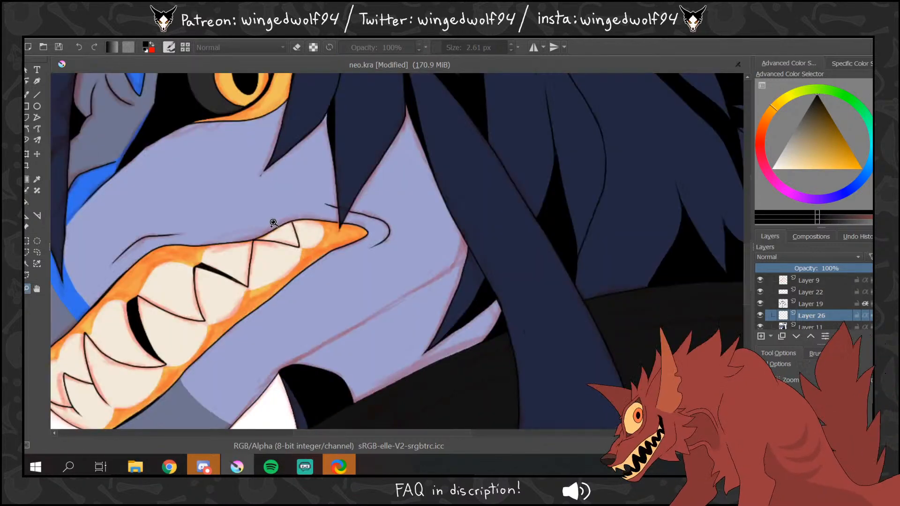
{"action": "left_click", "coordinate": [26, 94]}
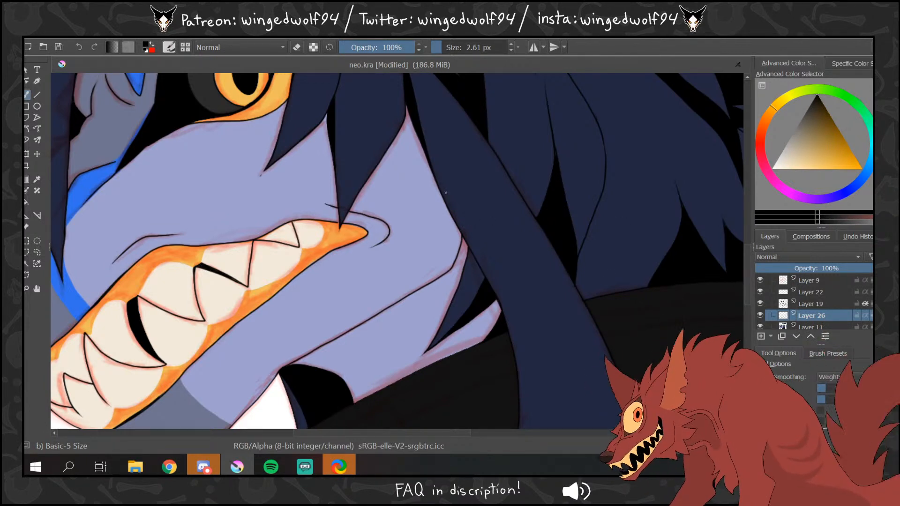
{"action": "left_click", "coordinate": [27, 288]}
{"action": "left_click_drag", "start_coordinate": [412, 253], "coordinate": [419, 249]}
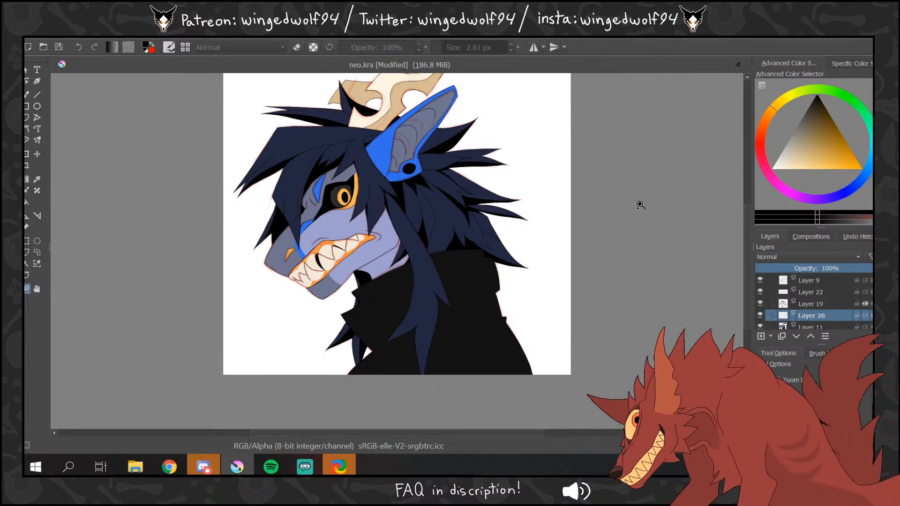
{"action": "left_click_drag", "start_coordinate": [257, 219], "coordinate": [424, 297]}
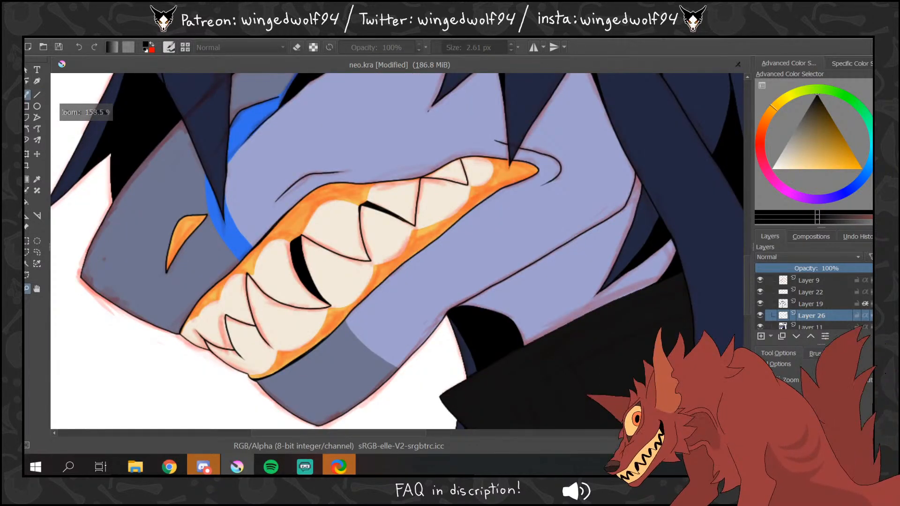
{"action": "key", "text": "b"}
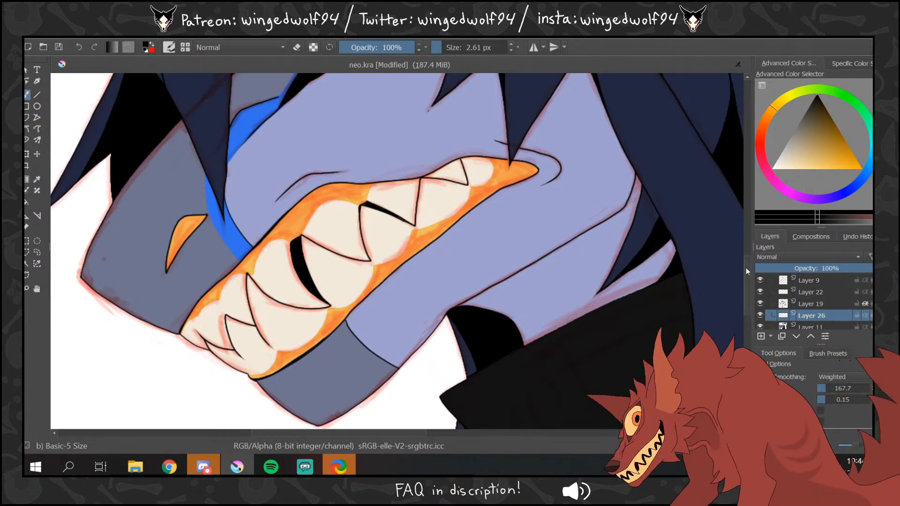
- Hide the sketch and outline the edges between the teeth and the yellow gums with a saturated orange
{"action": "scroll", "coordinate": [716, 181], "scroll_direction": "up", "scroll_amount": 5}
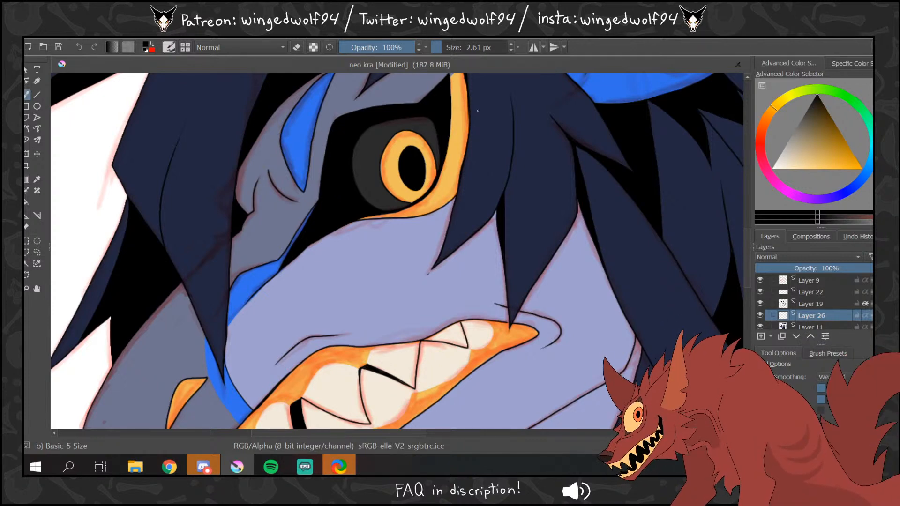
{"action": "left_click", "coordinate": [381, 284], "text": "ctrl"}
{"action": "left_click", "coordinate": [380, 284], "text": "ctrl"}
{"action": "left_click", "coordinate": [380, 284], "text": "ctrl"}
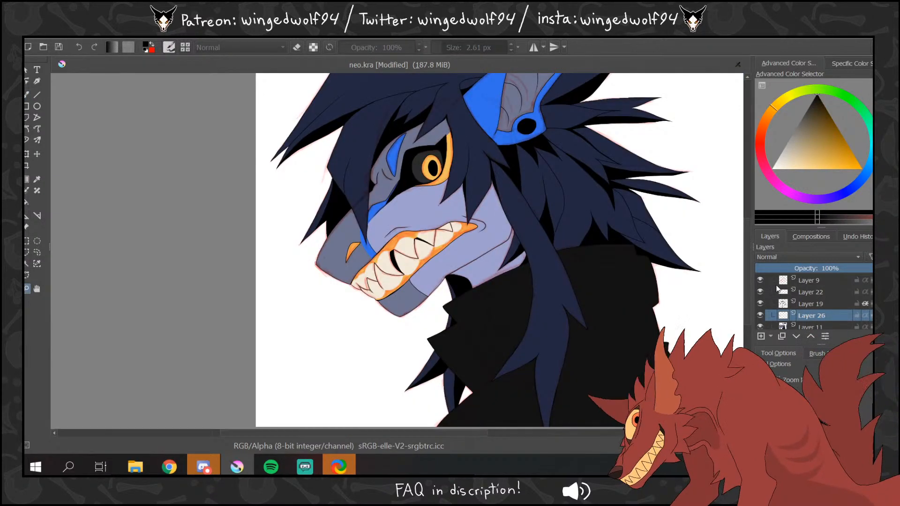
{"action": "left_click", "coordinate": [761, 281]}
{"action": "left_click", "coordinate": [861, 170]}
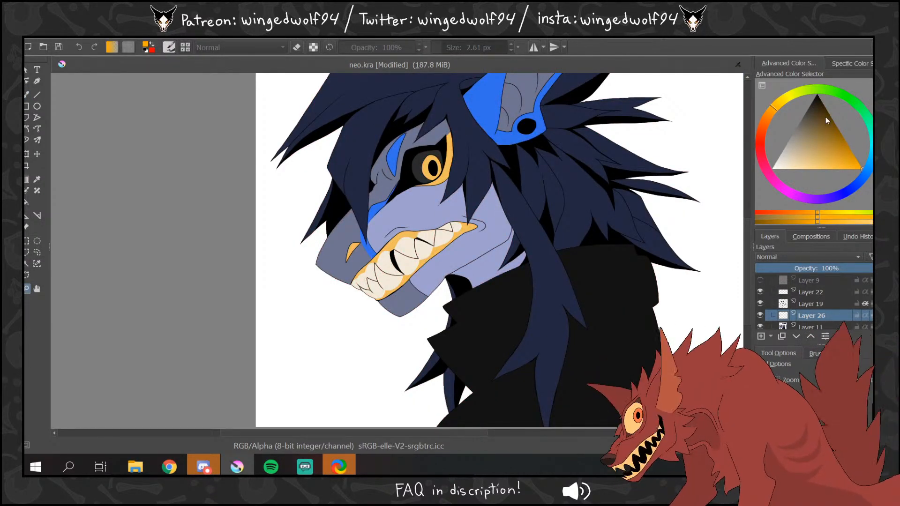
{"action": "left_click", "coordinate": [775, 116]}
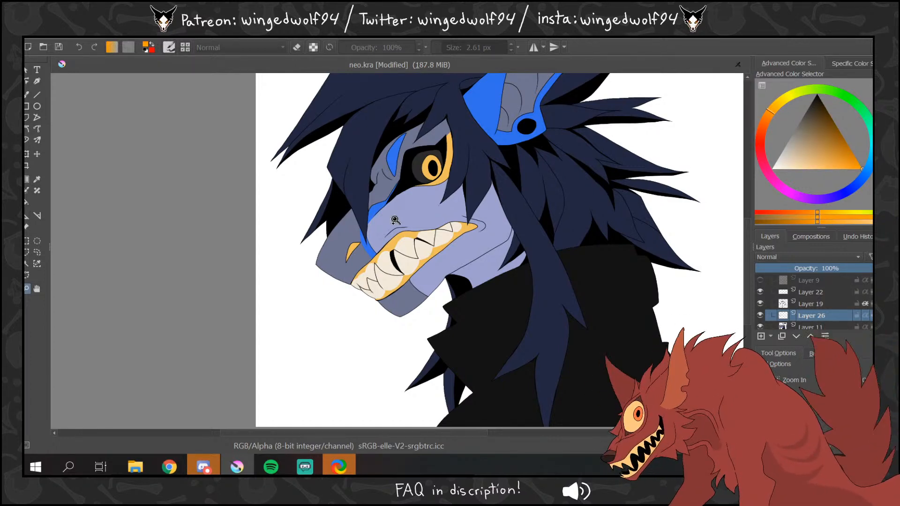
{"action": "left_click_drag", "start_coordinate": [318, 219], "coordinate": [470, 283]}
{"action": "left_click", "coordinate": [27, 95]}
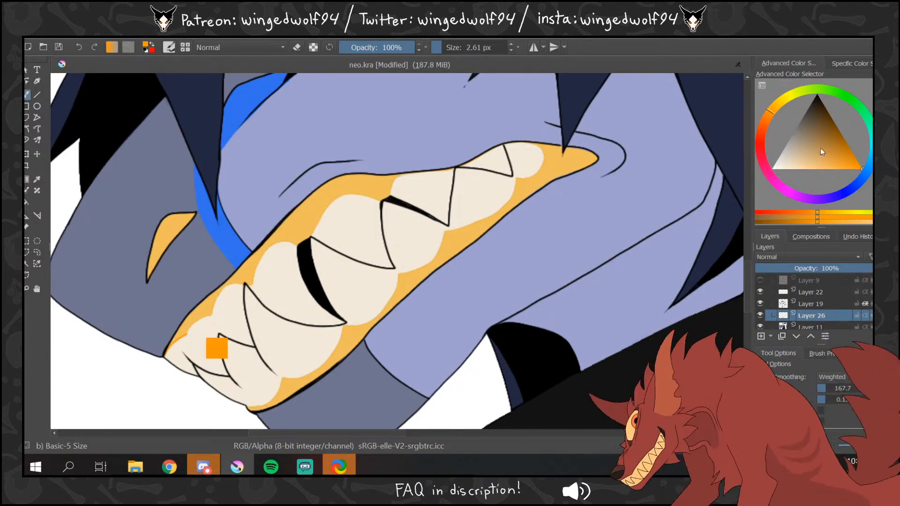
{"action": "left_click_drag", "start_coordinate": [852, 158], "coordinate": [870, 160]}
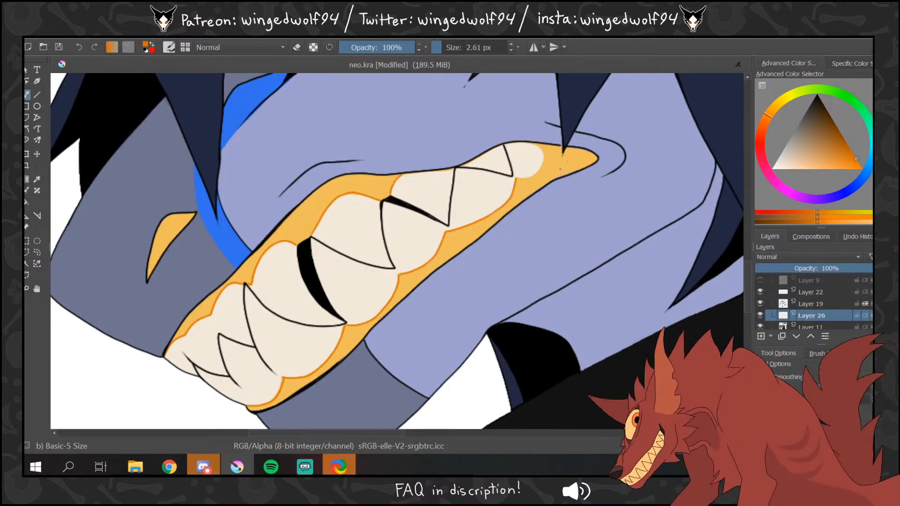
{"action": "left_click_drag", "start_coordinate": [544, 163], "coordinate": [539, 148]}
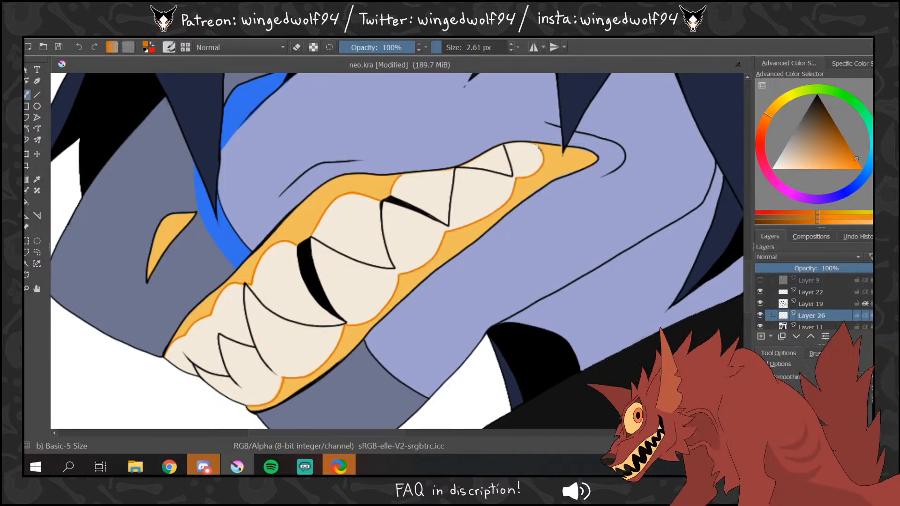
- Draw an orange line across the upper end of the yellow band beside the eye
{"action": "scroll", "coordinate": [745, 257], "scroll_direction": "up", "scroll_amount": 10}
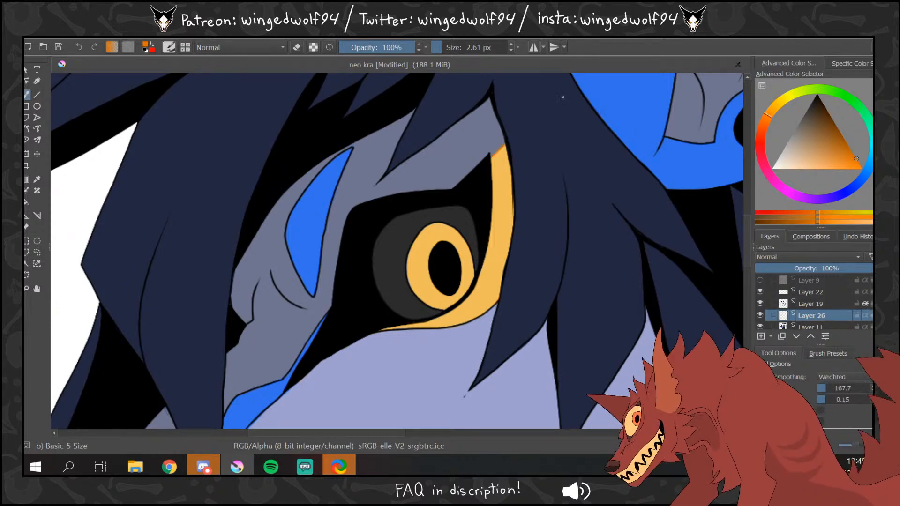
{"action": "left_click", "coordinate": [27, 289]}
{"action": "right_click", "coordinate": [388, 284]}
{"action": "right_click", "coordinate": [390, 282]}
{"action": "right_click", "coordinate": [394, 280]}
{"action": "right_click", "coordinate": [398, 277]}
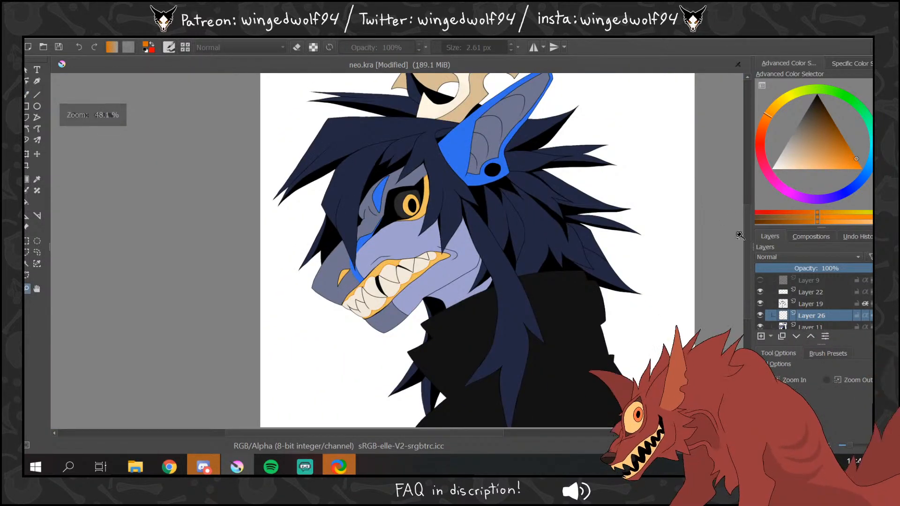
{"action": "scroll", "coordinate": [747, 232], "scroll_direction": "down", "scroll_amount": 1}
- Show the sketch and switch Layer 26 off and on to check the new lines
{"action": "left_click", "coordinate": [760, 280]}
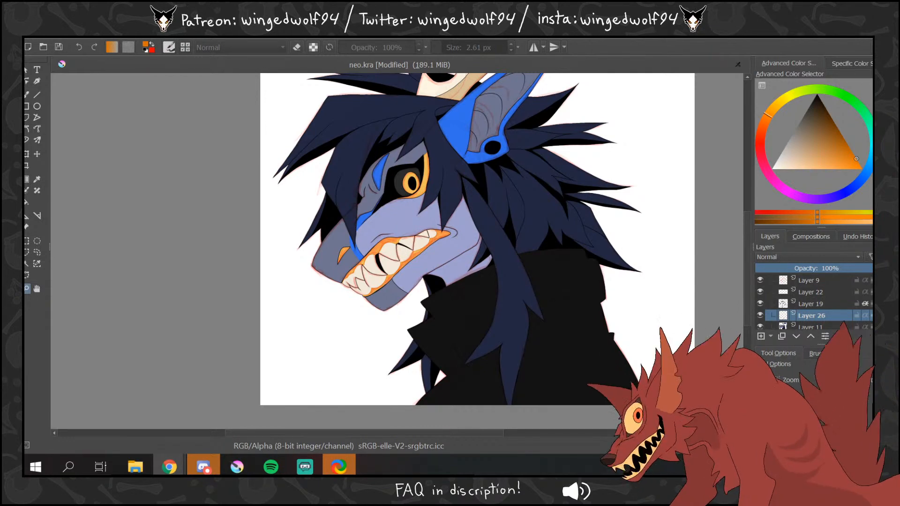
{"action": "key", "text": "Page_Up"}
{"action": "left_click", "coordinate": [805, 317]}
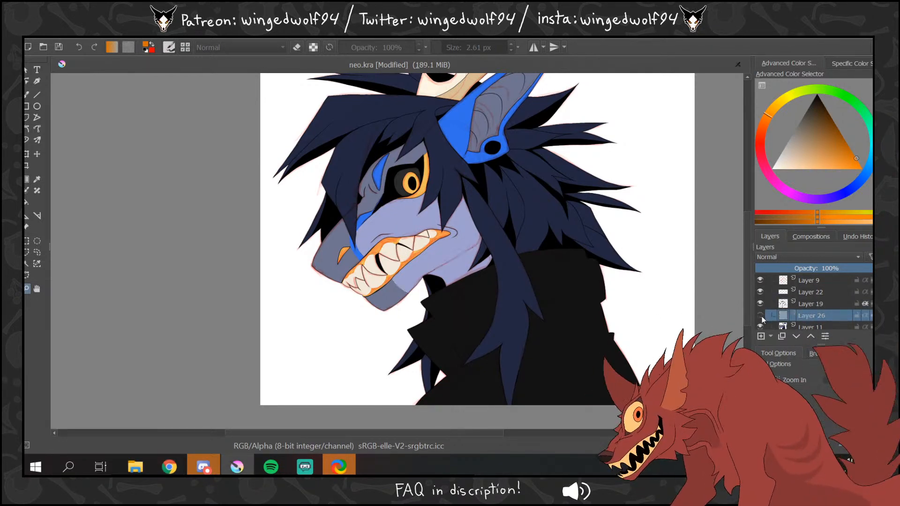
{"action": "left_click", "coordinate": [761, 316]}
{"action": "left_click", "coordinate": [761, 315]}
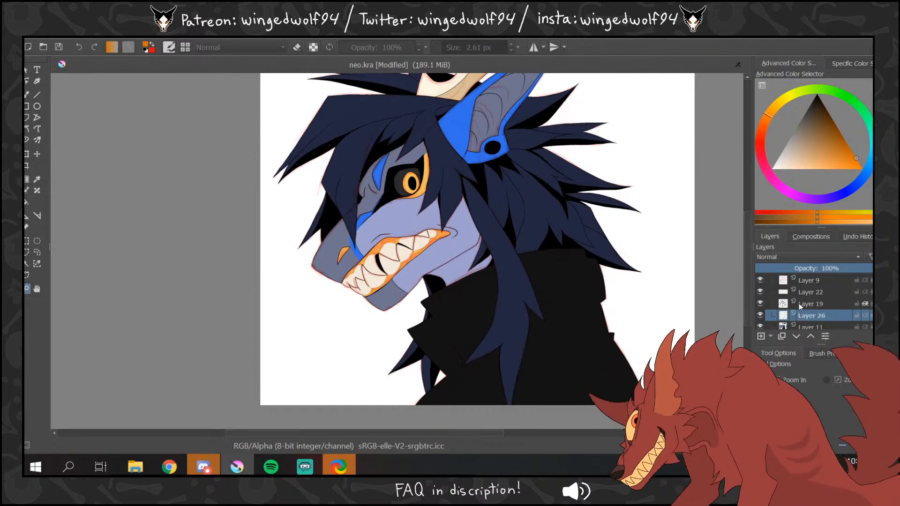
- Try to merge the line art on Layer 19 with Layer 26, and undo the merge
{"action": "left_click", "coordinate": [823, 306]}
{"action": "key", "text": "shift+Delete"}
{"action": "left_click", "coordinate": [864, 293]}
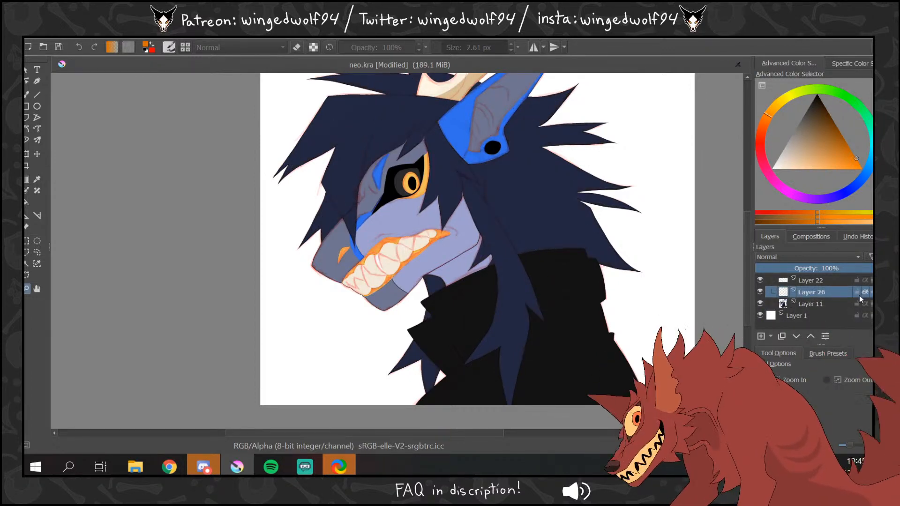
{"action": "key", "text": "ctrl+z"}
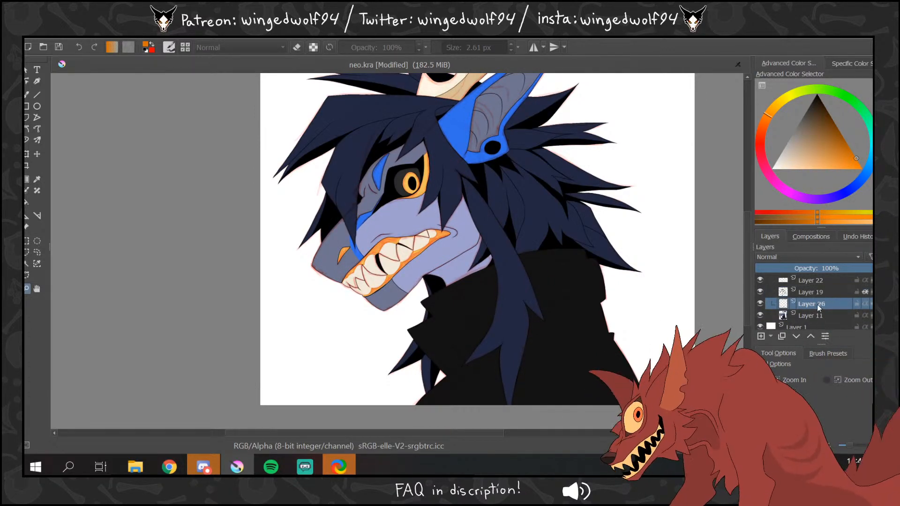
- Turn off alpha inheritance on Layer 19, merge it down into Layer 26 and turn alpha inheritance on for the merged layer
{"action": "left_click", "coordinate": [866, 292]}
{"action": "key", "text": "shift+Delete"}
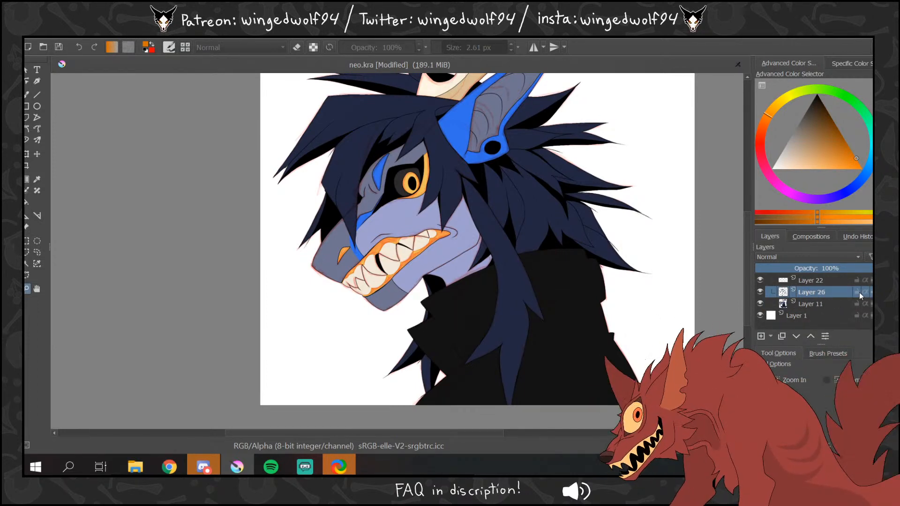
{"action": "scroll", "coordinate": [857, 292], "scroll_direction": "up", "scroll_amount": 1}
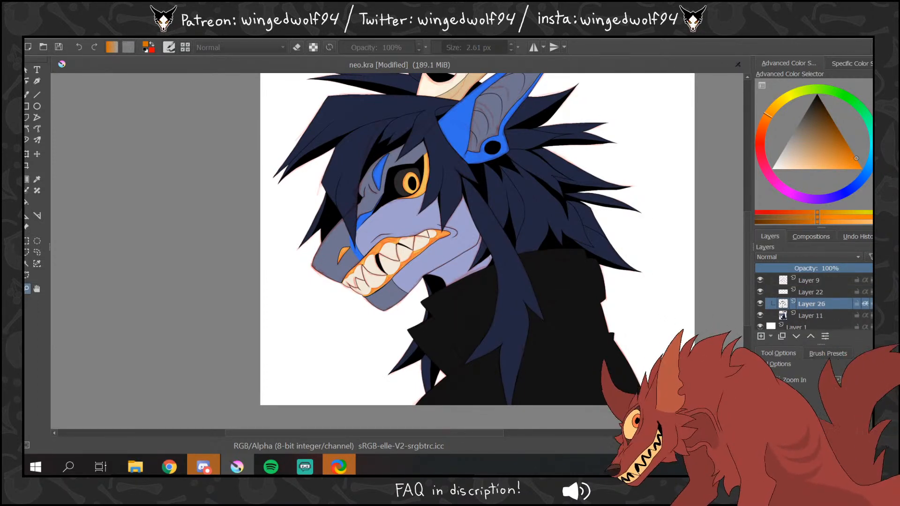
{"action": "left_click", "coordinate": [782, 317]}
{"action": "left_click", "coordinate": [795, 304]}
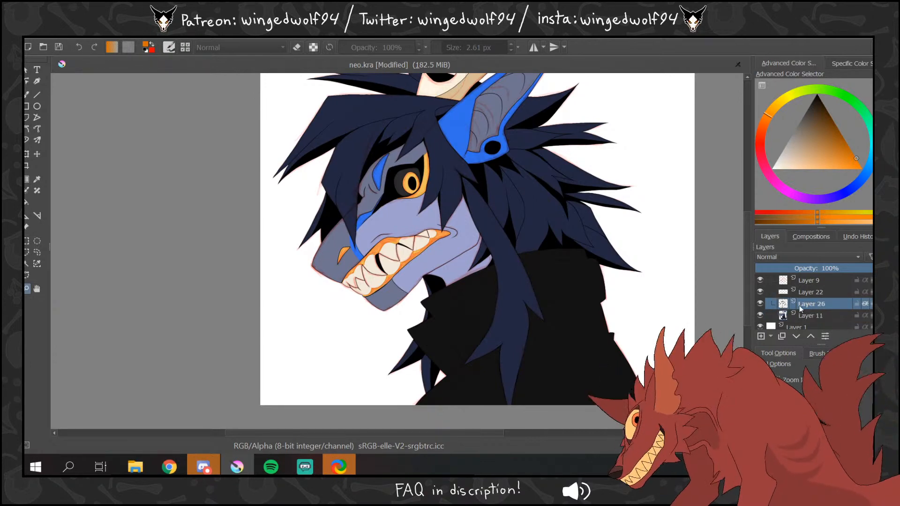
- Reset the colour to black and draw the jacket collar's fold line down to the hair strand's tip on Layer 26
{"action": "key", "text": "d"}
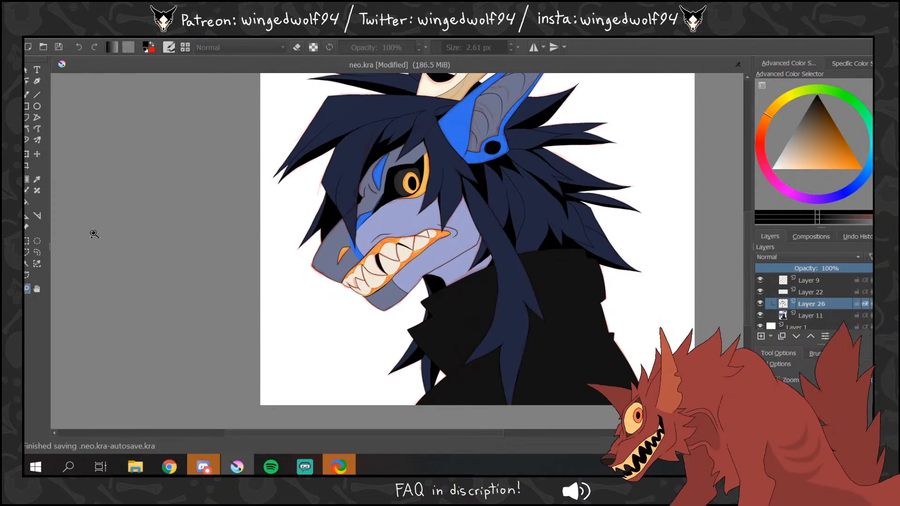
{"action": "left_click", "coordinate": [413, 253]}
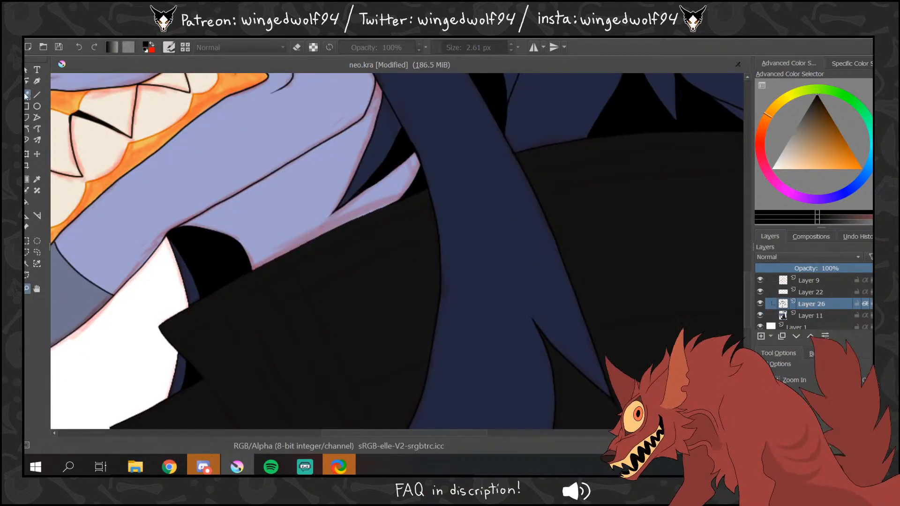
{"action": "key", "text": "b"}
{"action": "scroll", "coordinate": [749, 301], "scroll_direction": "down", "scroll_amount": 3}
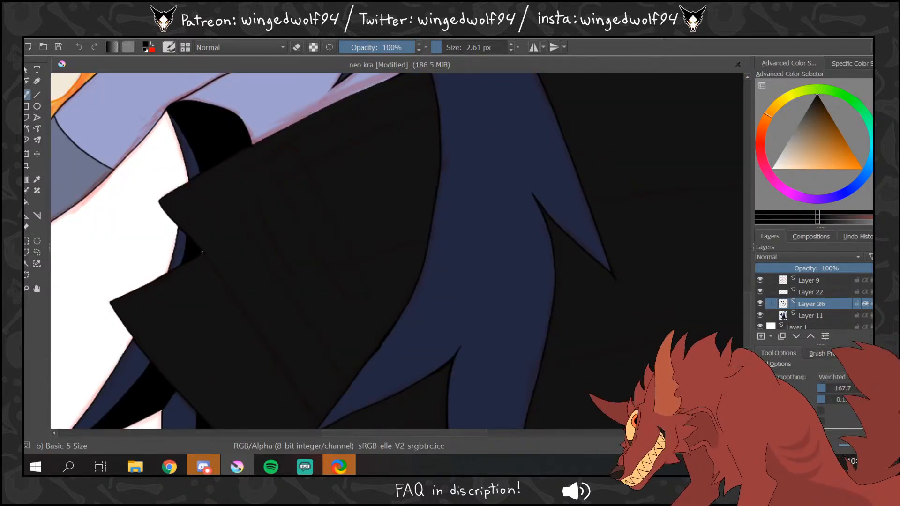
{"action": "mouse_move", "coordinate": [230, 289]}
{"action": "left_mouse_down"}
{"action": "mouse_move", "coordinate": [321, 426]}
{"action": "mouse_move", "coordinate": [320, 275]}
{"action": "mouse_move", "coordinate": [253, 324]}
{"action": "left_mouse_up"}
- Hide the sketch and fill the collar section beside the fold line with black, using a reduced fill threshold
{"action": "left_click", "coordinate": [27, 202]}
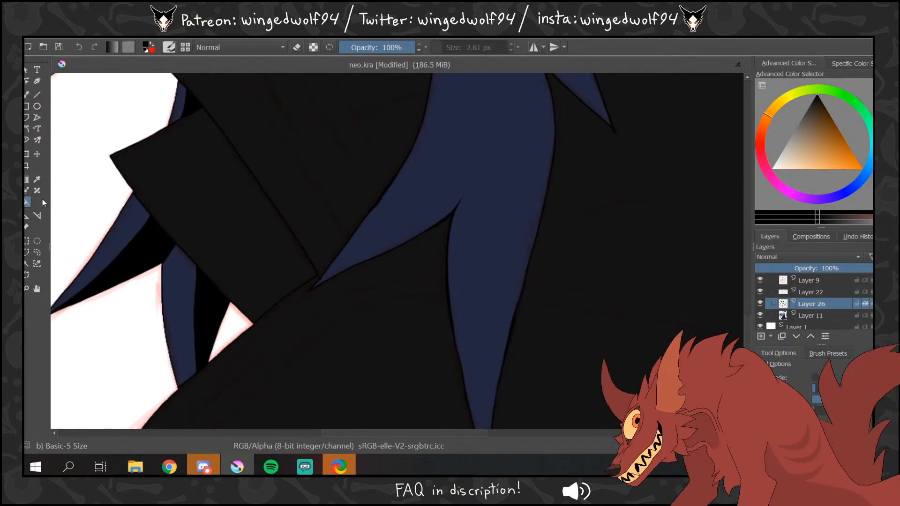
{"action": "left_click", "coordinate": [760, 280]}
{"action": "left_click", "coordinate": [259, 250]}
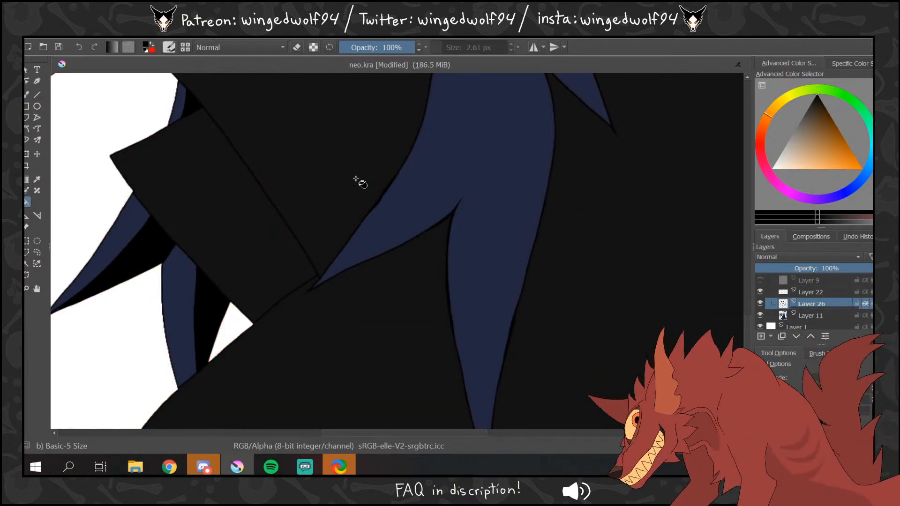
{"action": "key", "text": "ctrl+z"}
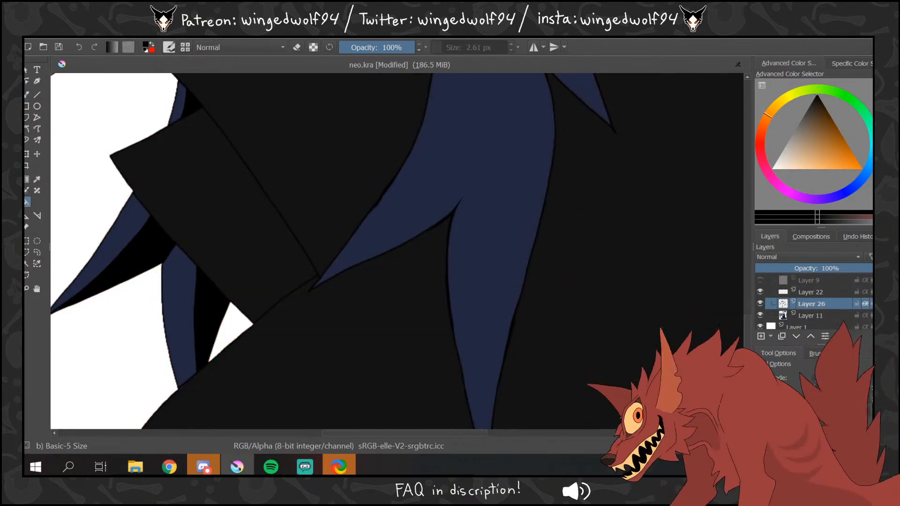
{"action": "left_click", "coordinate": [814, 388]}
{"action": "left_click", "coordinate": [392, 263]}
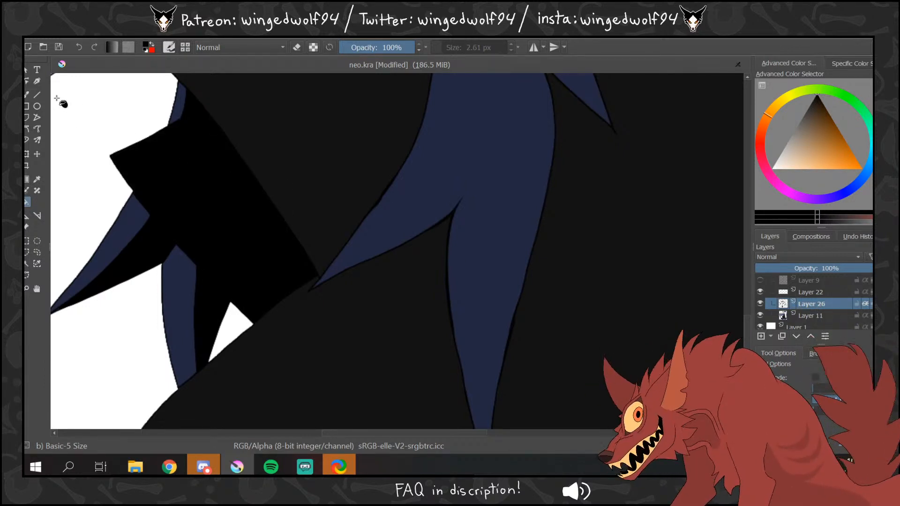
- Draw the belt loop, strap tip and the strap's edge lines on the front of the collar with the brush on Layer 26
{"action": "left_click", "coordinate": [27, 94]}
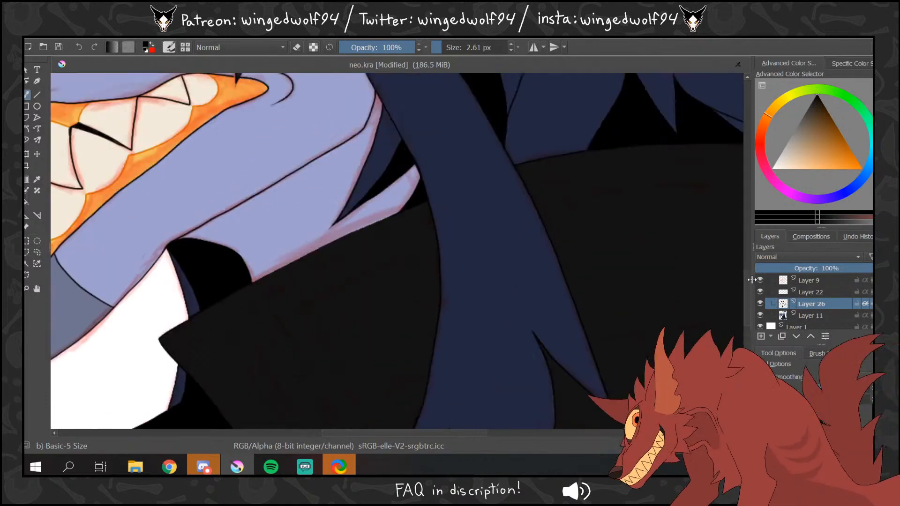
{"action": "scroll", "coordinate": [285, 274], "scroll_direction": "down", "scroll_amount": 3}
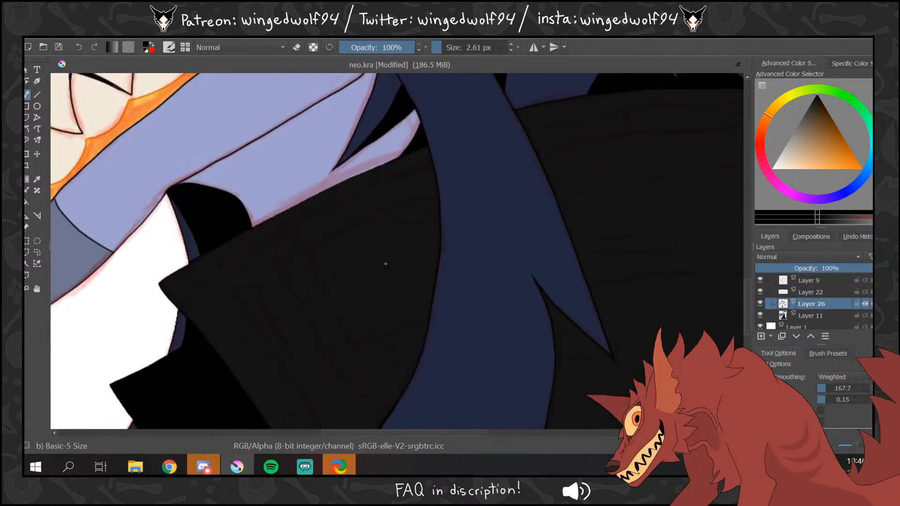
{"action": "mouse_move", "coordinate": [285, 274]}
{"action": "left_mouse_down"}
{"action": "mouse_move", "coordinate": [344, 382]}
{"action": "mouse_move", "coordinate": [375, 374]}
{"action": "mouse_move", "coordinate": [300, 232]}
{"action": "mouse_move", "coordinate": [269, 247]}
{"action": "mouse_move", "coordinate": [257, 277]}
{"action": "mouse_move", "coordinate": [294, 350]}
{"action": "mouse_move", "coordinate": [309, 359]}
{"action": "mouse_move", "coordinate": [328, 354]}
{"action": "left_mouse_up"}
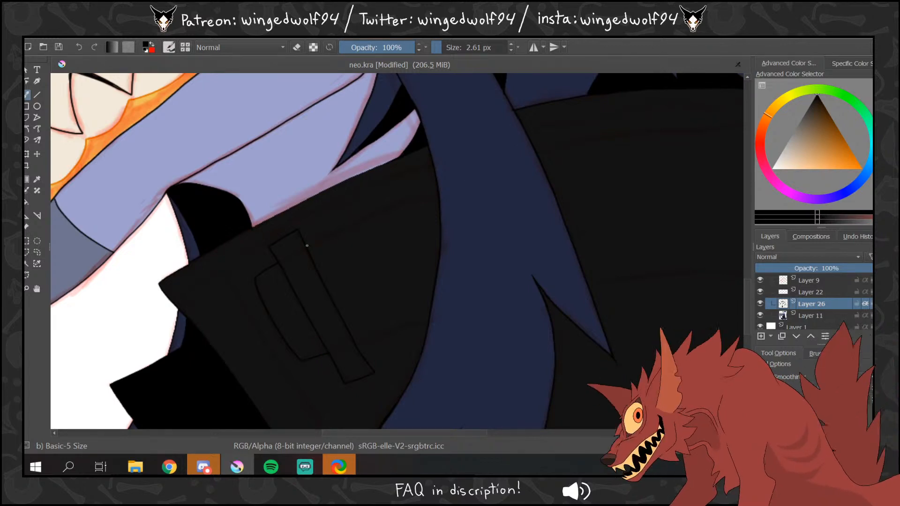
{"action": "left_click_drag", "start_coordinate": [309, 243], "coordinate": [439, 191]}
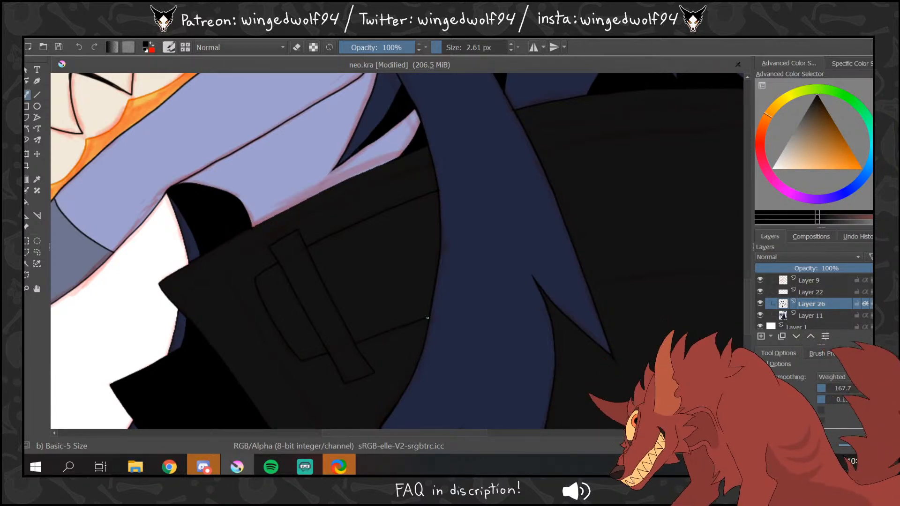
- Continue the strap's upper and lower edge lines across the back of the collar, from its rear edge to the hair lock
{"action": "left_click_drag", "start_coordinate": [454, 434], "coordinate": [501, 434]}
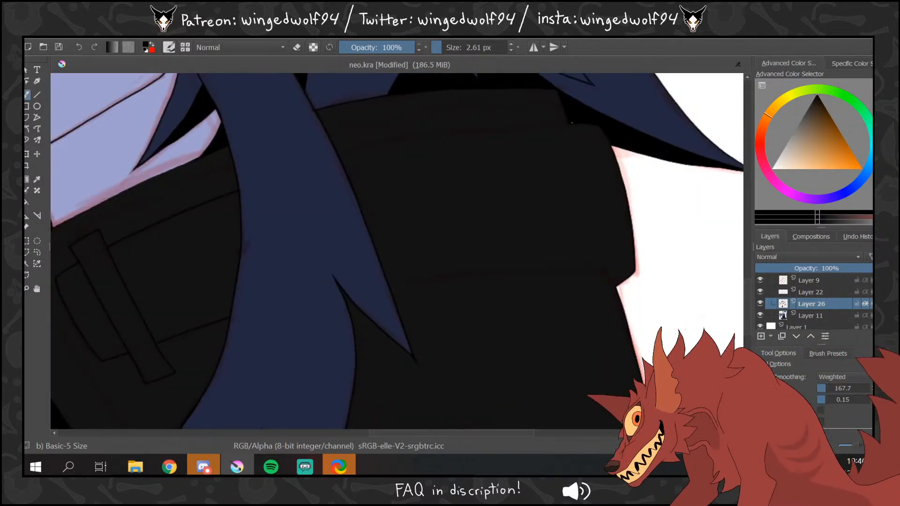
{"action": "left_click_drag", "start_coordinate": [587, 128], "coordinate": [338, 154]}
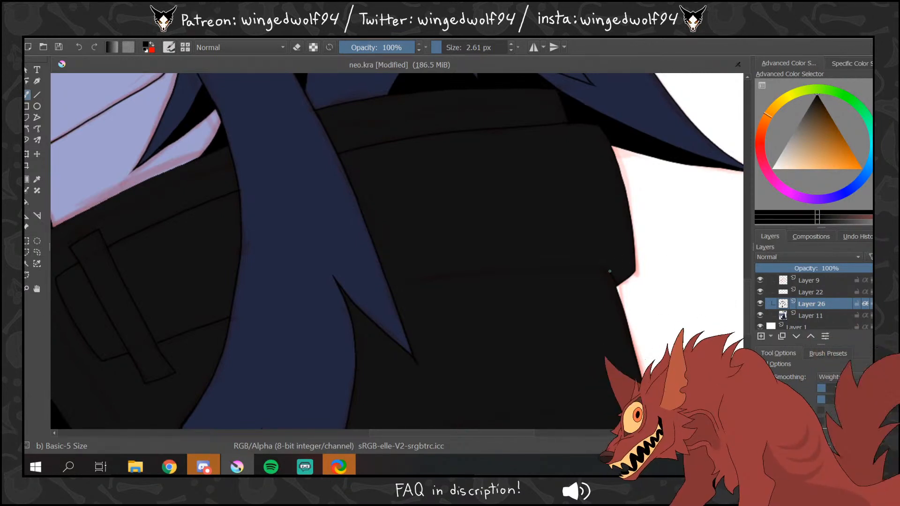
{"action": "mouse_move", "coordinate": [610, 271]}
{"action": "left_mouse_down"}
{"action": "mouse_move", "coordinate": [489, 273]}
{"action": "mouse_move", "coordinate": [347, 296]}
{"action": "left_mouse_up"}
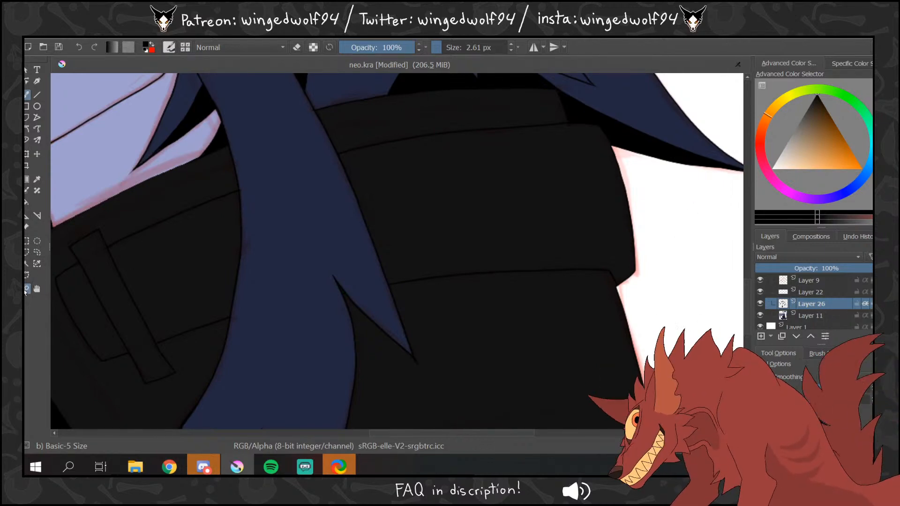
- Choose the Fill tool, hide the sketch on Layer 9 and make Layer 11 active
{"action": "left_click", "coordinate": [27, 290]}
{"action": "right_click", "coordinate": [378, 275]}
{"action": "right_click", "coordinate": [393, 276]}
{"action": "right_click", "coordinate": [393, 276]}
{"action": "left_click", "coordinate": [27, 202]}
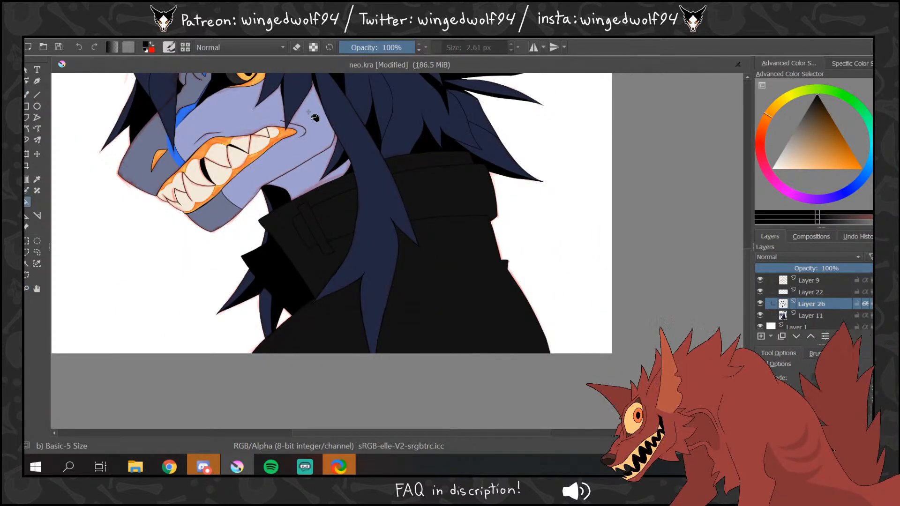
{"action": "scroll", "coordinate": [533, 211], "scroll_direction": "up", "scroll_amount": 2}
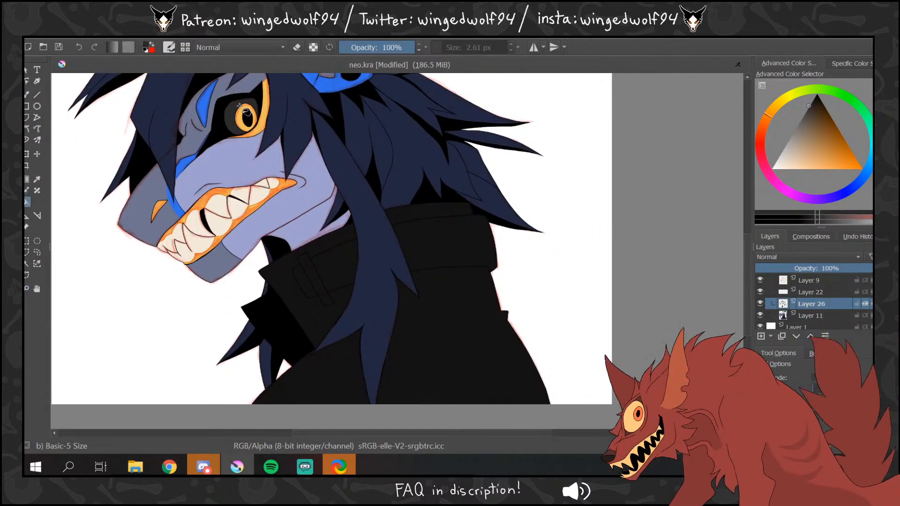
{"action": "left_click", "coordinate": [760, 280]}
{"action": "left_click", "coordinate": [811, 316]}
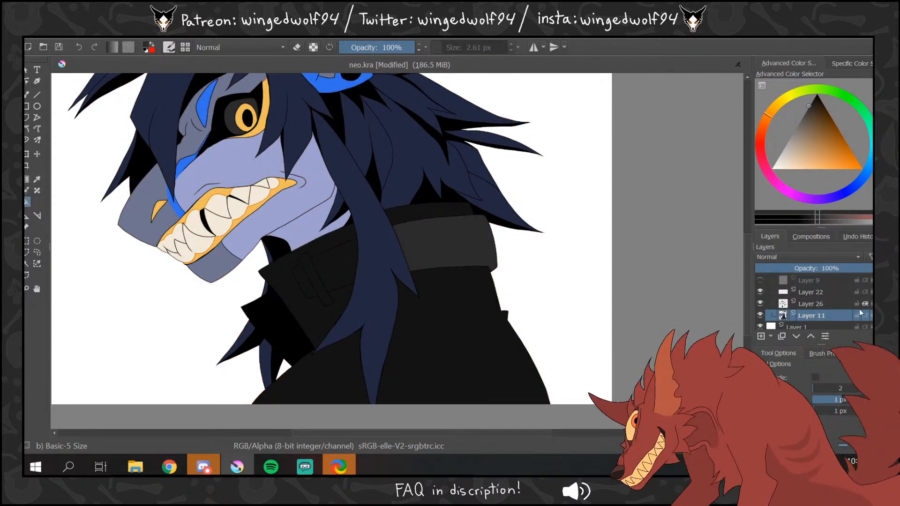
{"action": "left_click", "coordinate": [453, 248]}
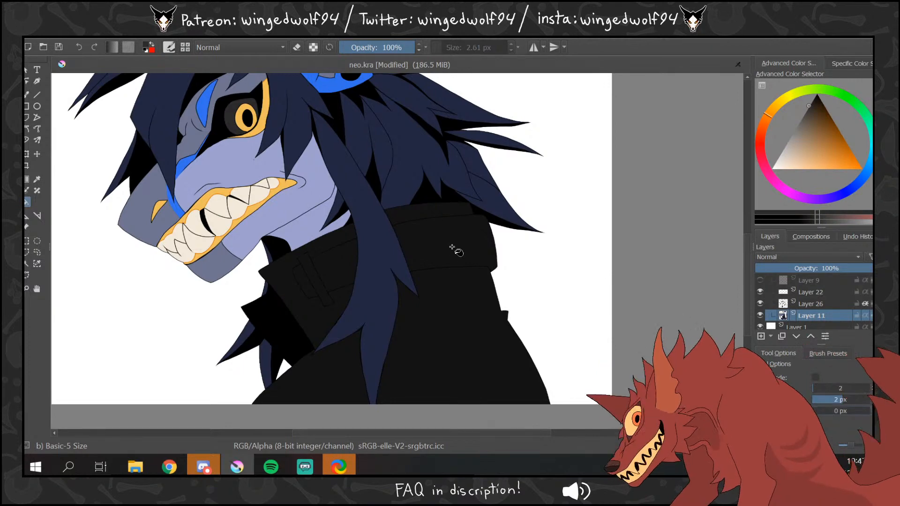
{"action": "key", "text": "ctrl+z"}
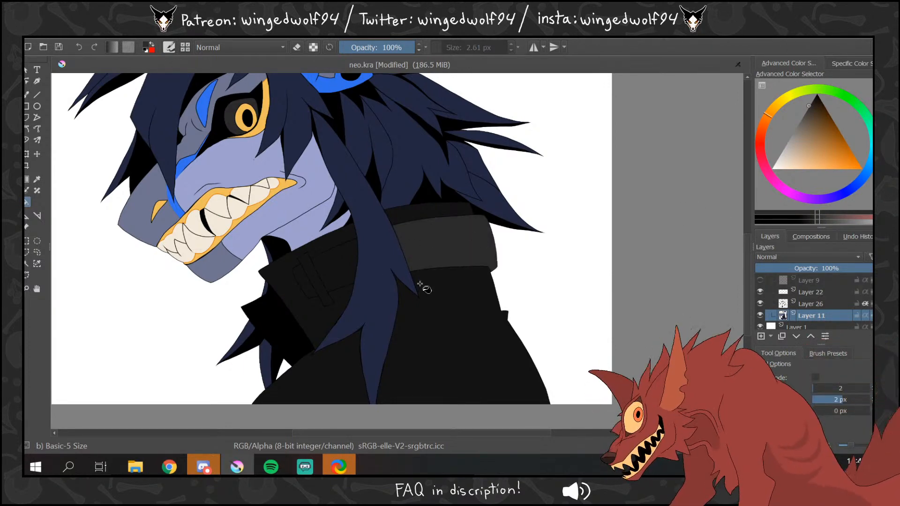
{"action": "key", "text": "ctrl+z"}
- Fill the strap's back section, front section and tip on the collar with a dark grey
{"action": "left_click", "coordinate": [811, 105]}
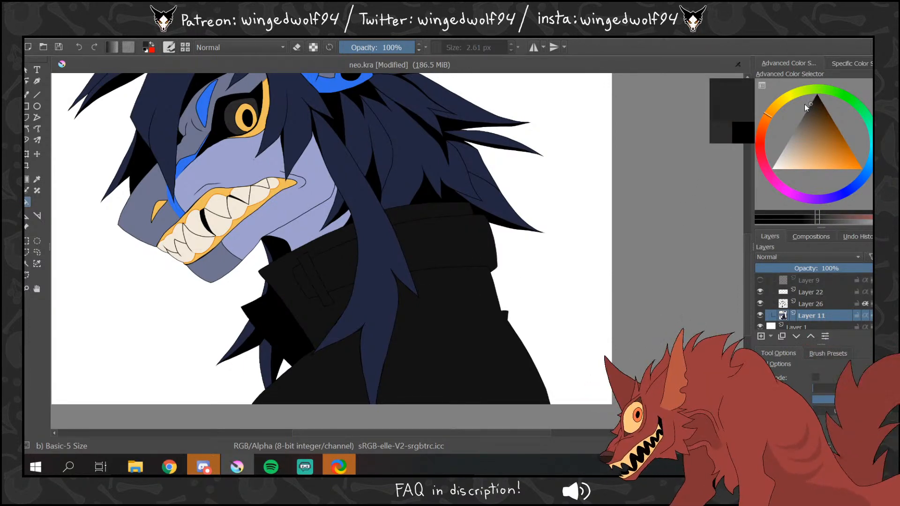
{"action": "left_click", "coordinate": [459, 248]}
{"action": "left_click", "coordinate": [333, 265]}
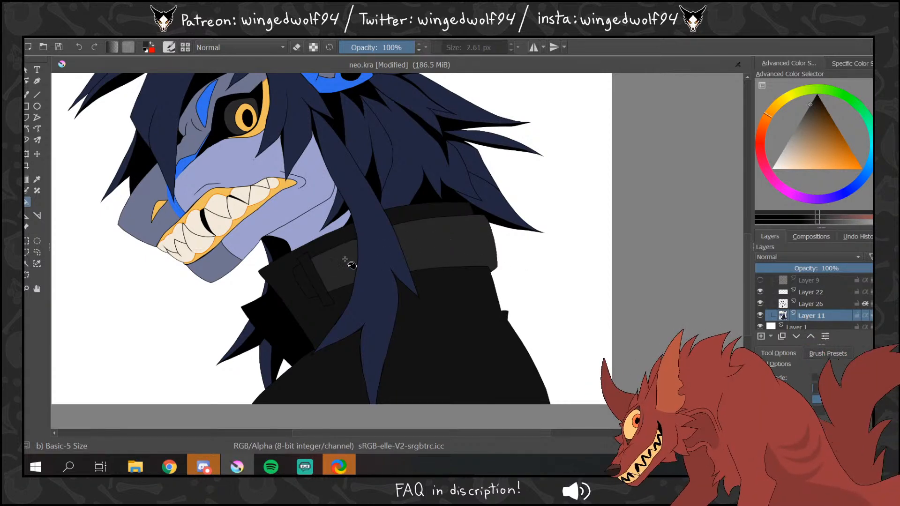
{"action": "left_click", "coordinate": [305, 281]}
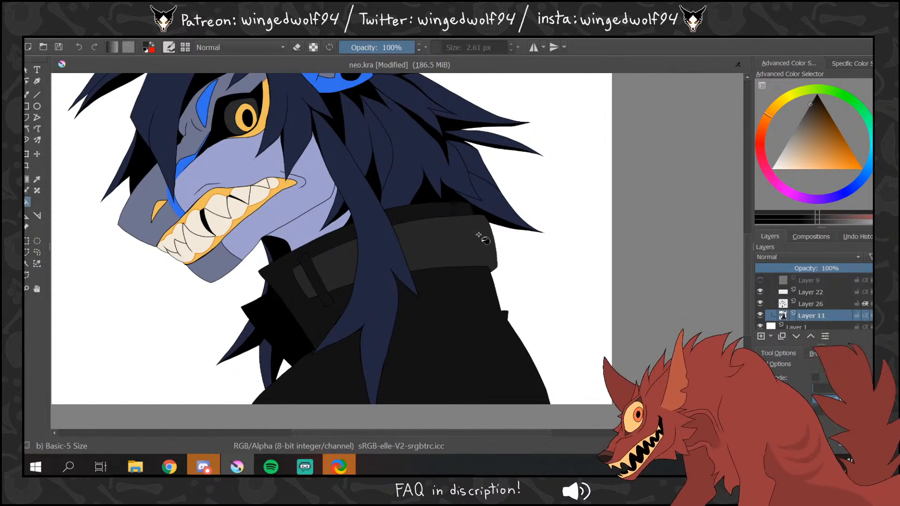
- Show Layer 9 and draw a black trim line inside the collar's upper and front edges on Layer 26
{"action": "left_click", "coordinate": [443, 207], "text": "ctrl"}
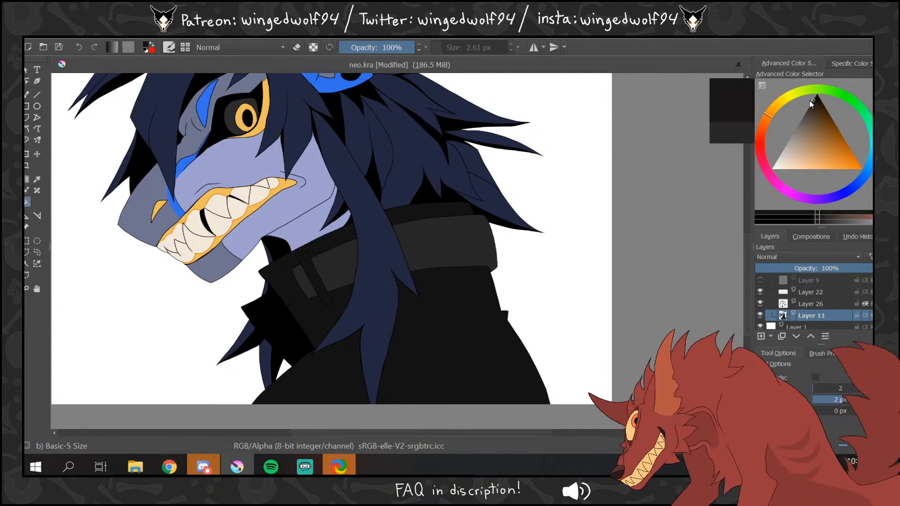
{"action": "left_click", "coordinate": [804, 302]}
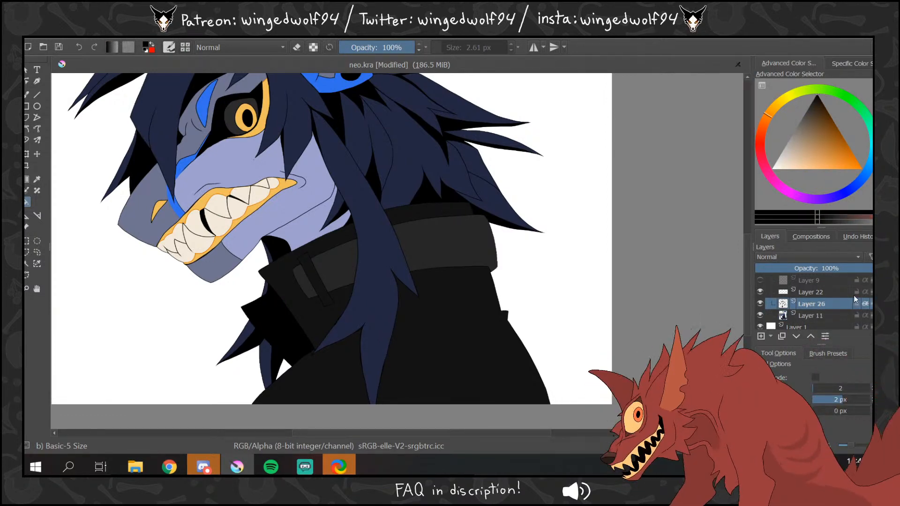
{"action": "left_click", "coordinate": [760, 279]}
{"action": "left_click", "coordinate": [27, 288]}
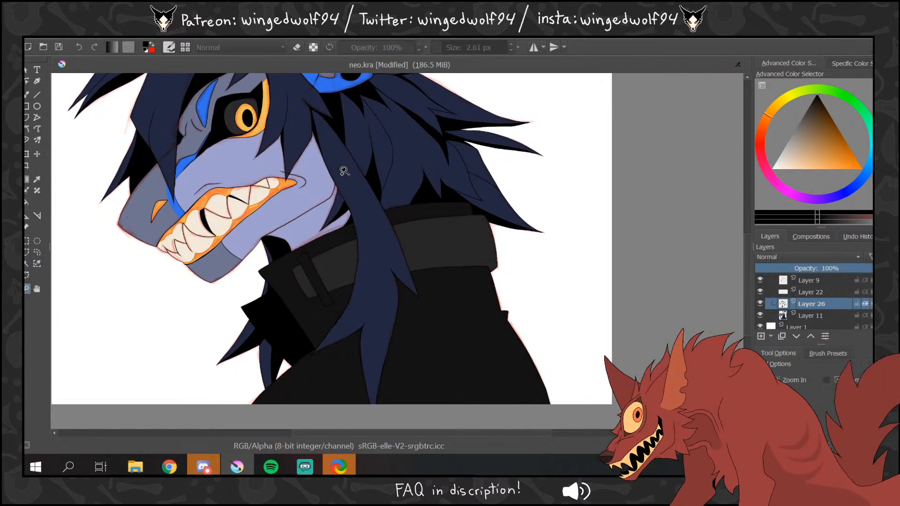
{"action": "left_click_drag", "start_coordinate": [241, 185], "coordinate": [519, 257]}
{"action": "left_click", "coordinate": [27, 94]}
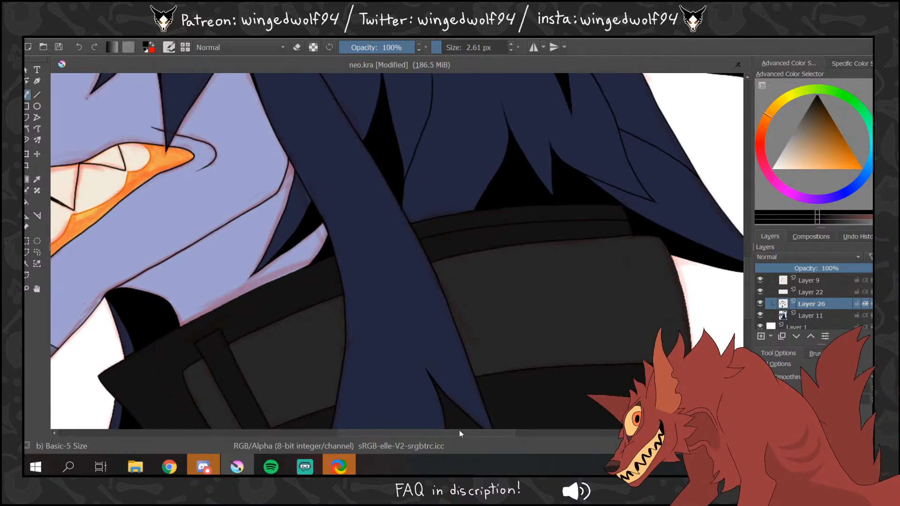
{"action": "left_click_drag", "start_coordinate": [459, 430], "coordinate": [427, 431]}
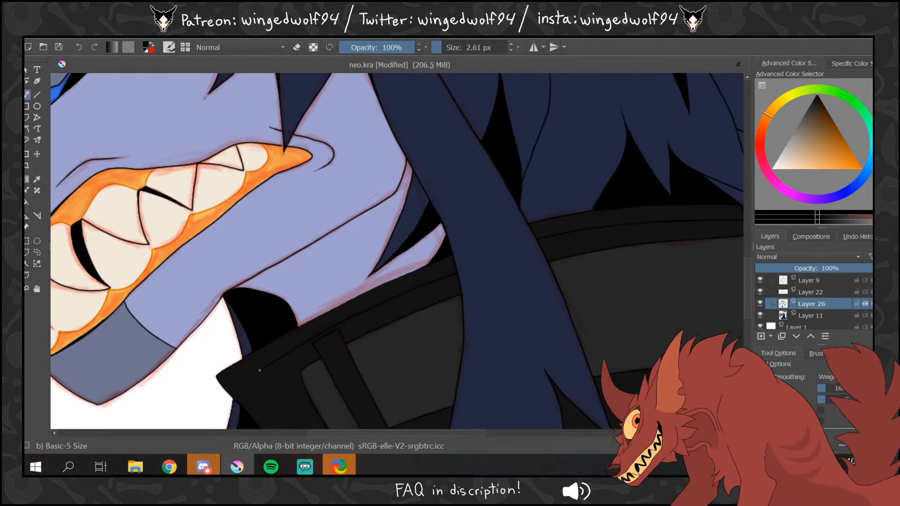
{"action": "left_click_drag", "start_coordinate": [748, 254], "coordinate": [749, 297]}
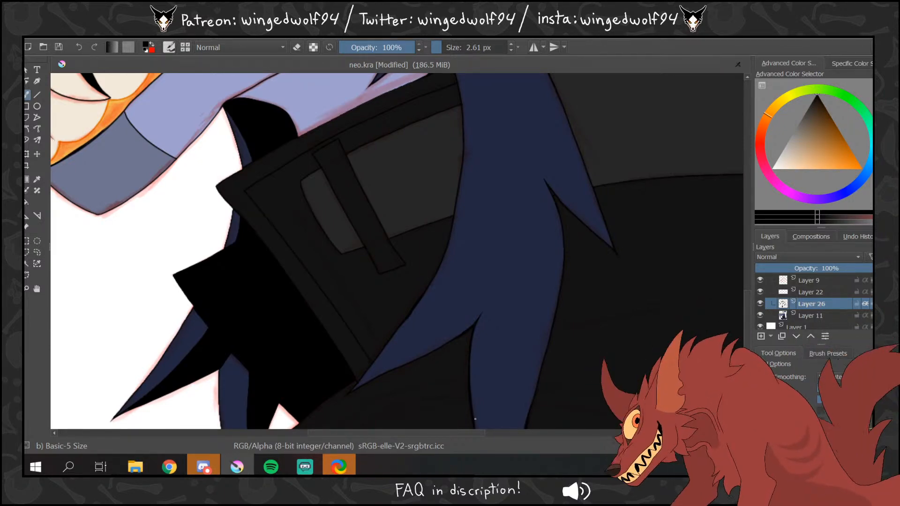
- Draw two curved lines below the collar, from the hair lock to the shoulder's rear corner, outlining a narrow gap
{"action": "left_click", "coordinate": [540, 431]}
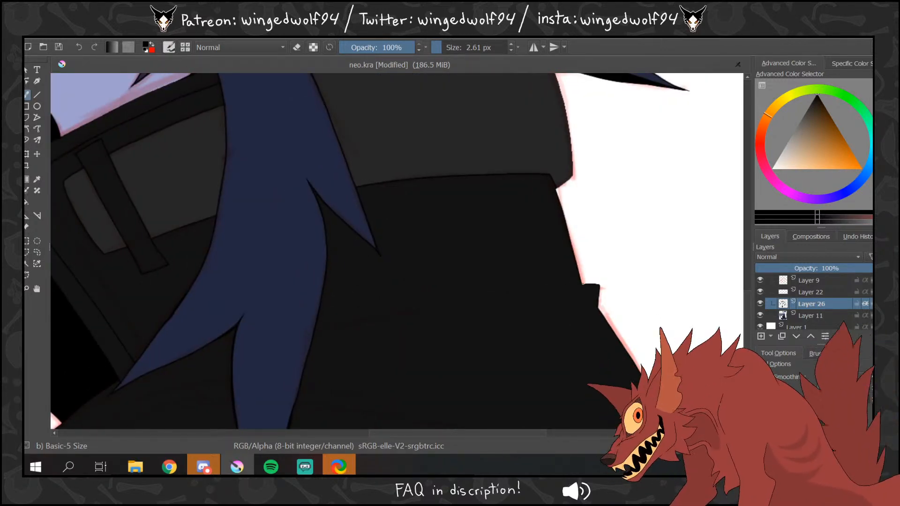
{"action": "left_click_drag", "start_coordinate": [575, 282], "coordinate": [329, 304]}
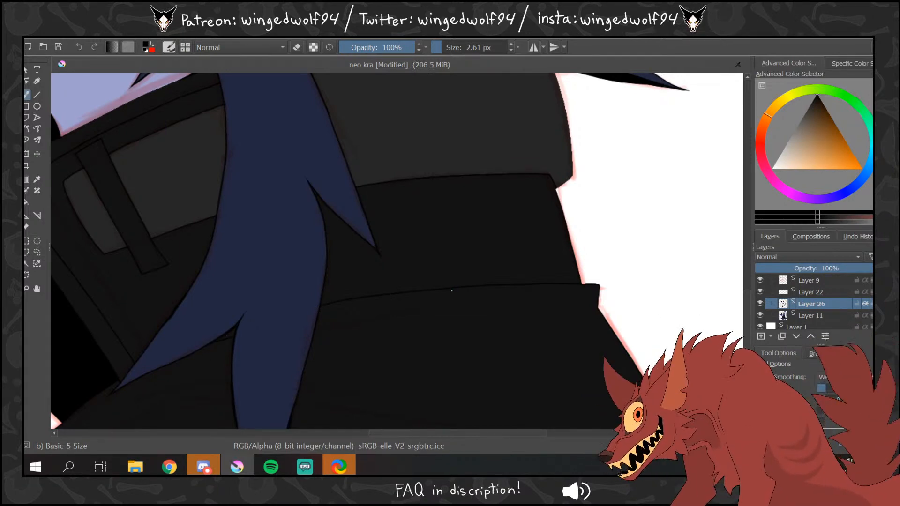
{"action": "left_click_drag", "start_coordinate": [316, 324], "coordinate": [554, 296]}
- Hide Layer 9 and fill the narrow gap beneath the collar with black
{"action": "left_click", "coordinate": [27, 203]}
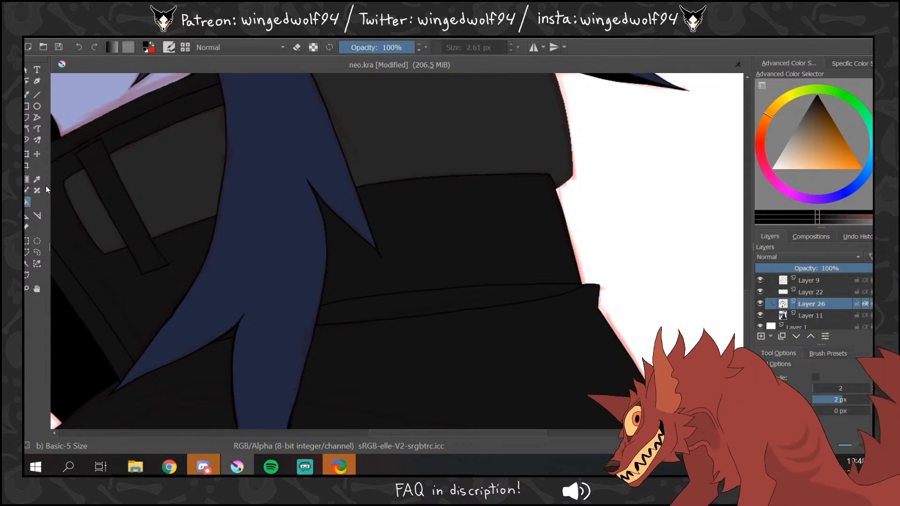
{"action": "left_click", "coordinate": [761, 280]}
{"action": "left_click", "coordinate": [469, 313]}
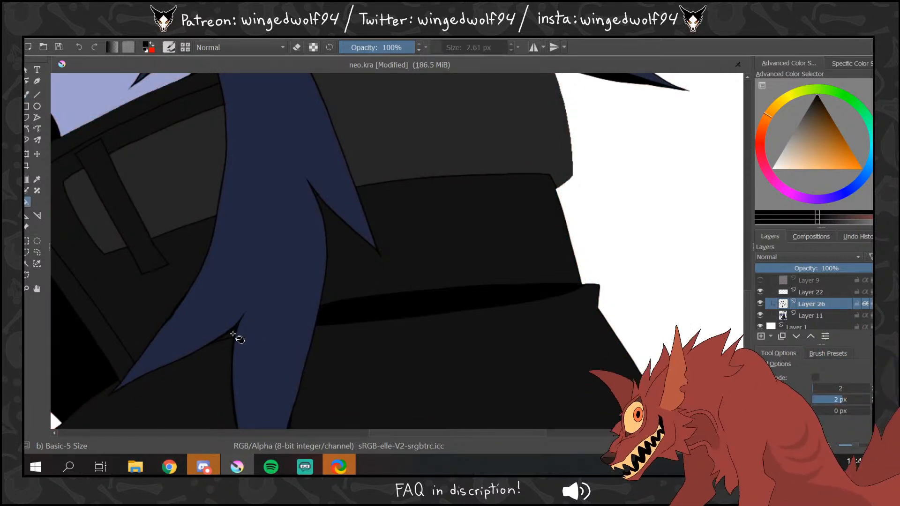
- Fill the trim band along the collar's edge on Layer 11 with a grey slightly lighter than the sampled collar colour
{"action": "left_click", "coordinate": [26, 94]}
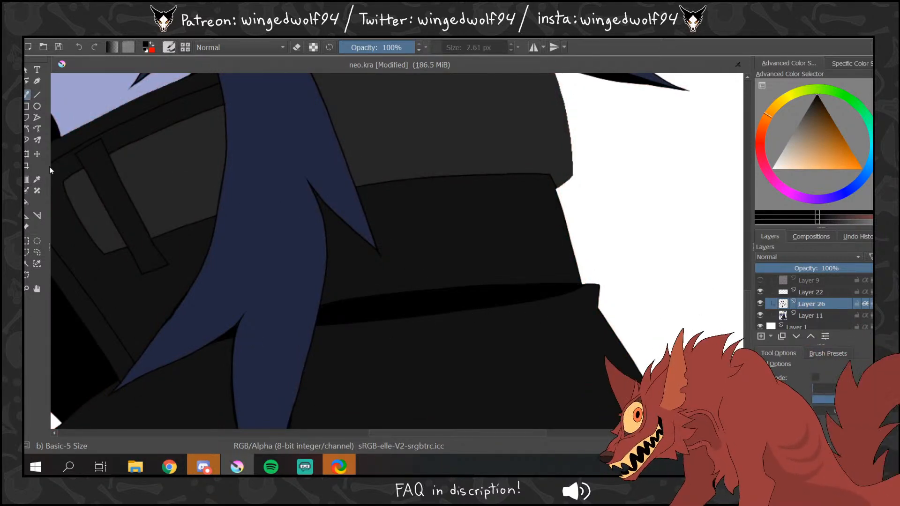
{"action": "left_click", "coordinate": [456, 198], "text": "ctrl"}
{"action": "left_click", "coordinate": [27, 288]}
{"action": "left_click", "coordinate": [389, 239], "text": "ctrl"}
{"action": "left_click", "coordinate": [394, 234], "text": "ctrl"}
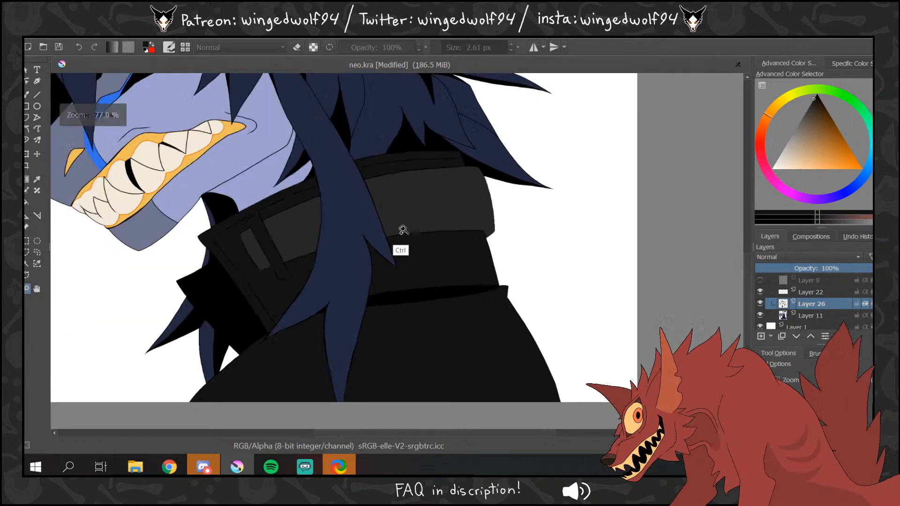
{"action": "left_click", "coordinate": [403, 230], "text": "ctrl"}
{"action": "key", "text": "b"}
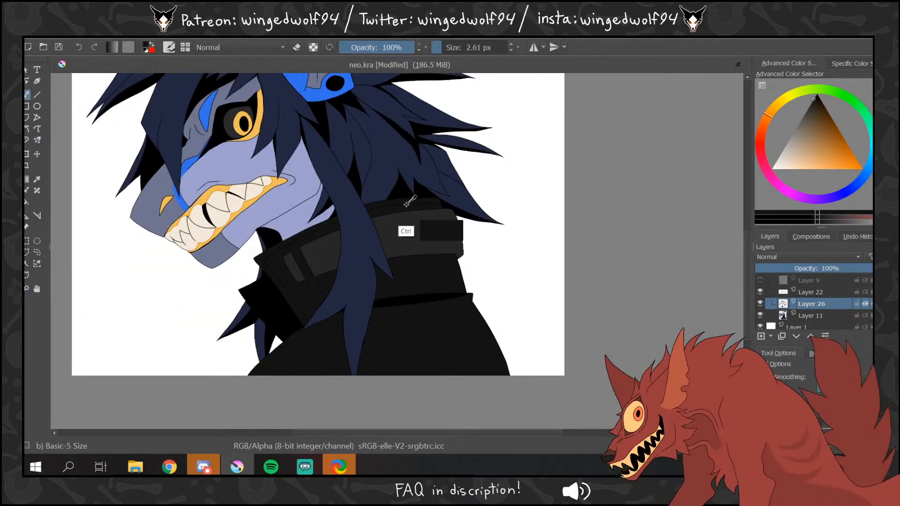
{"action": "left_click", "coordinate": [812, 101]}
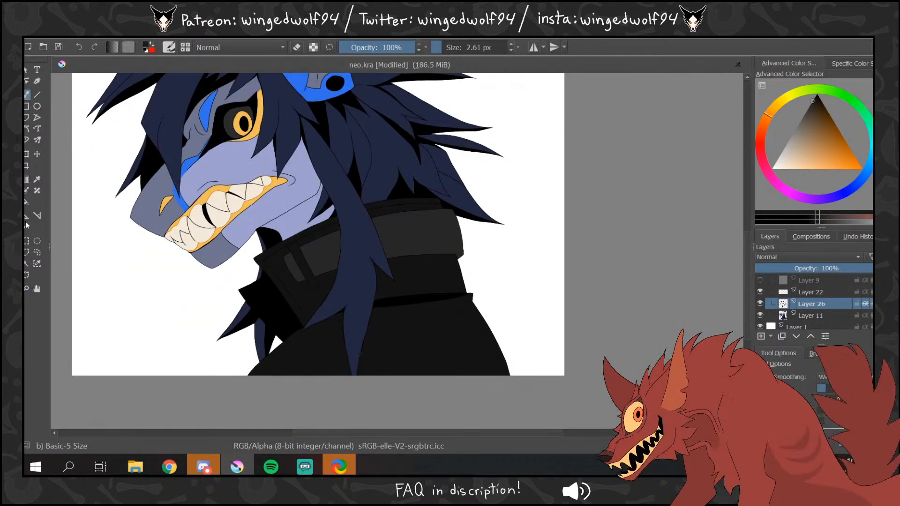
{"action": "left_click", "coordinate": [27, 202]}
{"action": "left_click", "coordinate": [811, 316]}
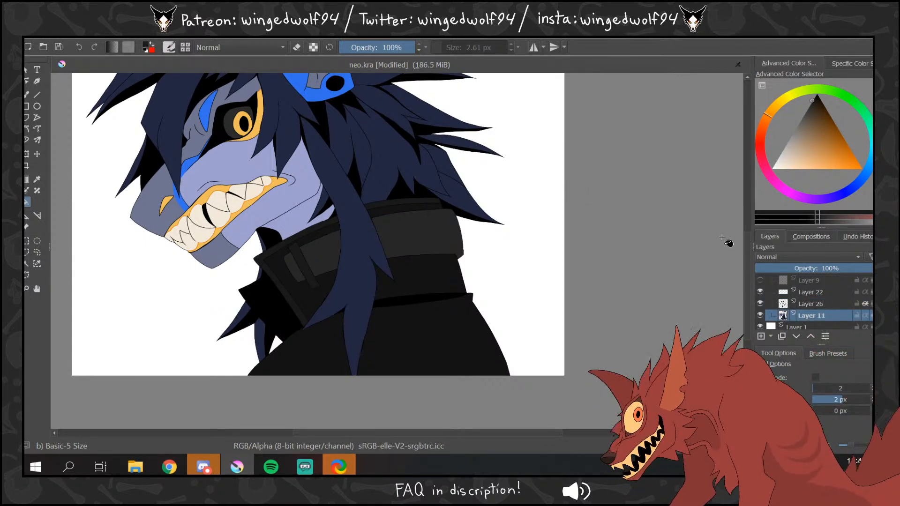
- Show Layer 9 and draw double black seam lines across the jacket's shoulder and back on Layer 26
{"action": "left_click", "coordinate": [27, 94]}
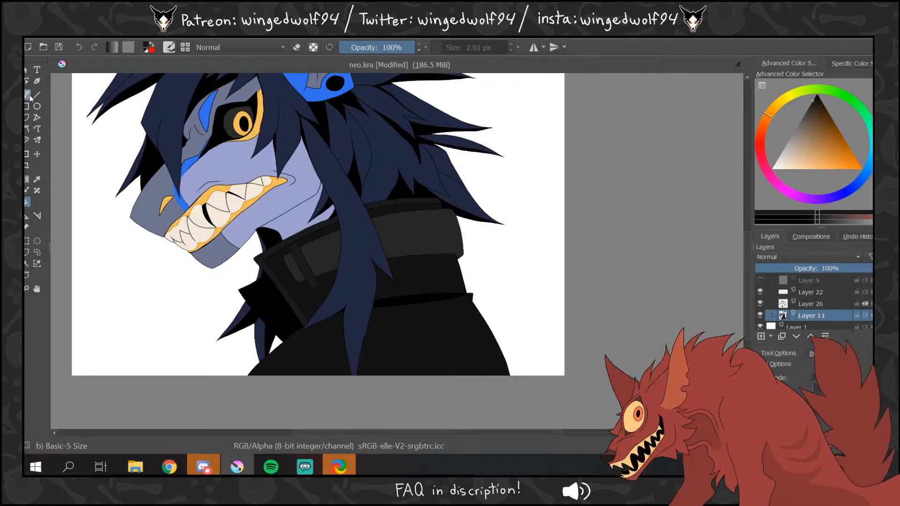
{"action": "left_click", "coordinate": [761, 279]}
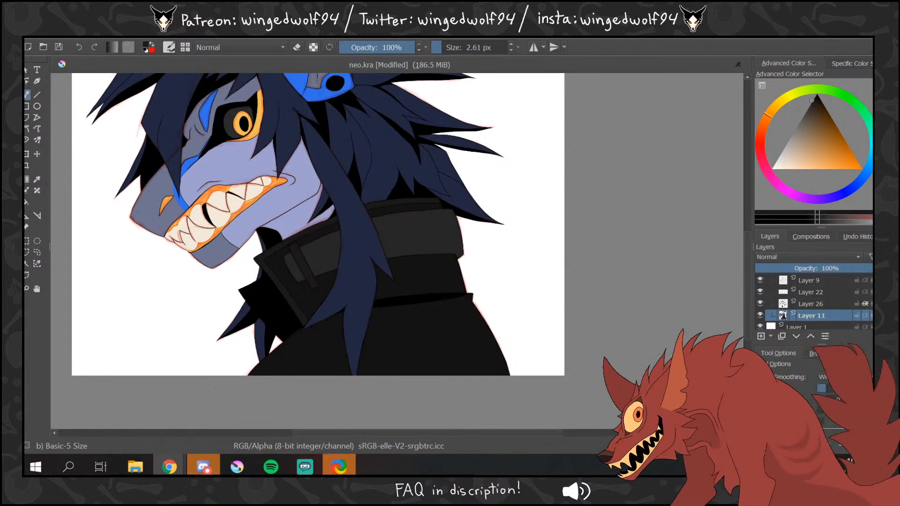
{"action": "left_click", "coordinate": [300, 96], "text": "ctrl"}
{"action": "left_click", "coordinate": [28, 288]}
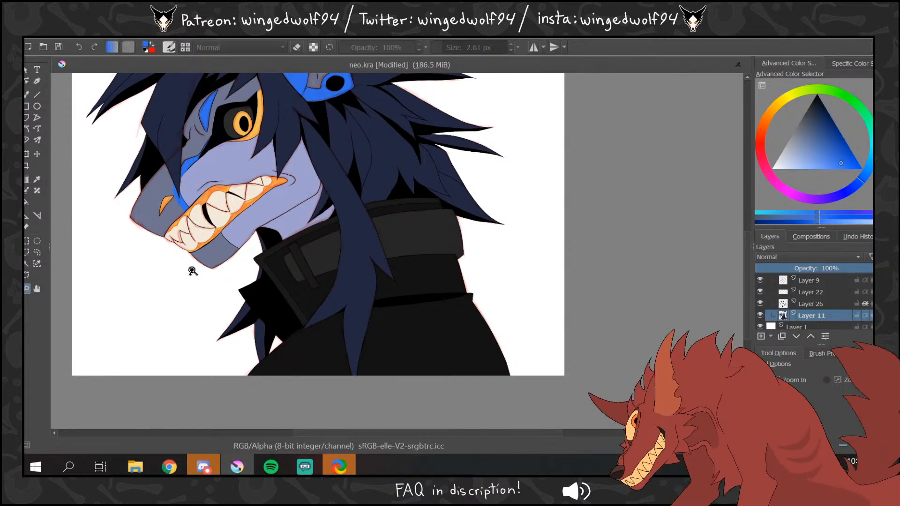
{"action": "left_click_drag", "start_coordinate": [193, 269], "coordinate": [558, 400]}
{"action": "left_click", "coordinate": [29, 94]}
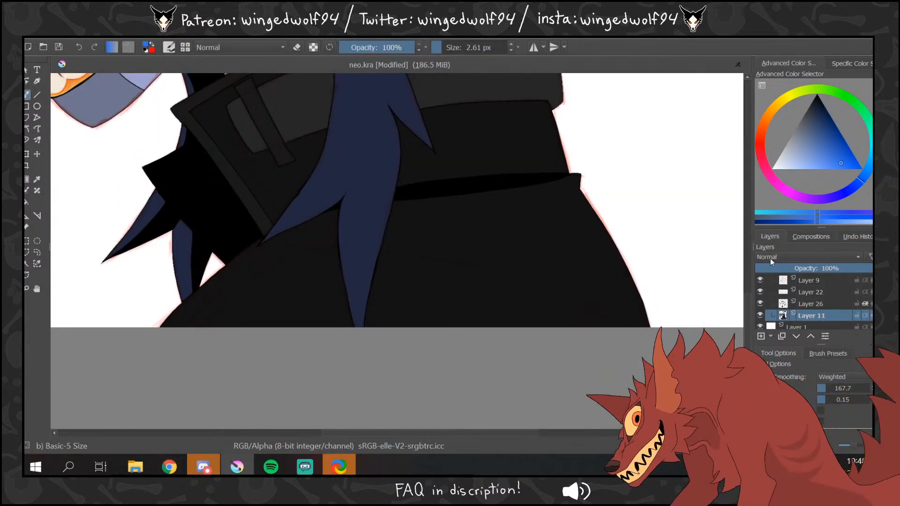
{"action": "key", "text": "d"}
{"action": "left_click", "coordinate": [816, 304]}
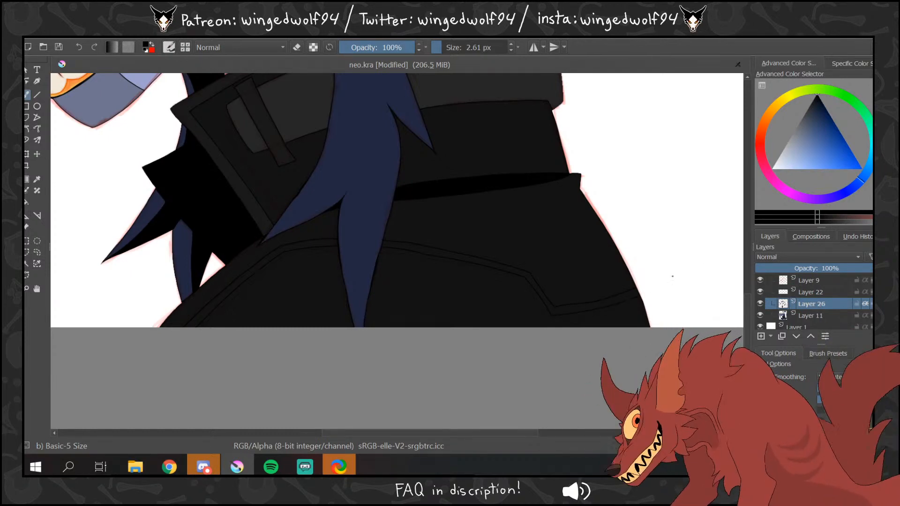
- Sample the ear's bright blue as the fill colour, hide Layer 9 and make Layer 11 active
{"action": "left_click", "coordinate": [27, 202]}
{"action": "left_click_drag", "start_coordinate": [747, 305], "coordinate": [743, 213]}
{"action": "left_click", "coordinate": [248, 95]}
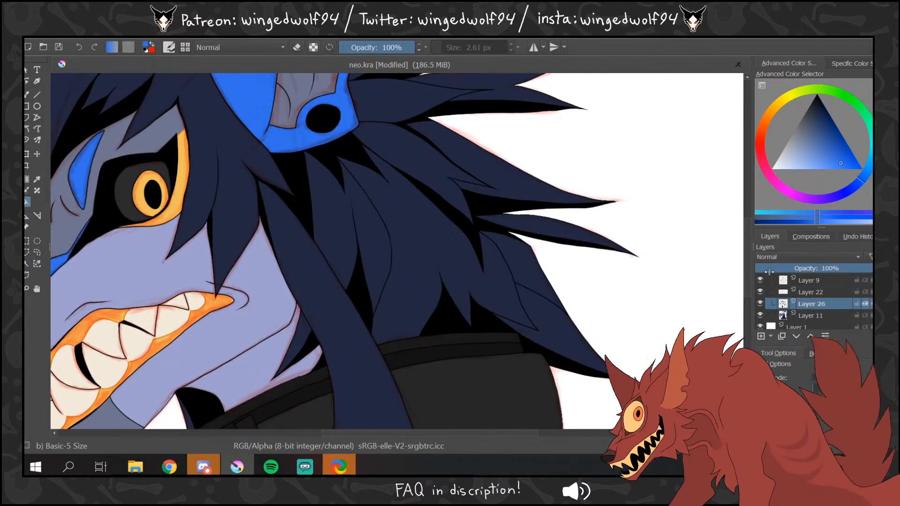
{"action": "scroll", "coordinate": [750, 292], "scroll_direction": "down", "scroll_amount": 5}
{"action": "left_click", "coordinate": [760, 280]}
{"action": "left_click", "coordinate": [811, 315]}
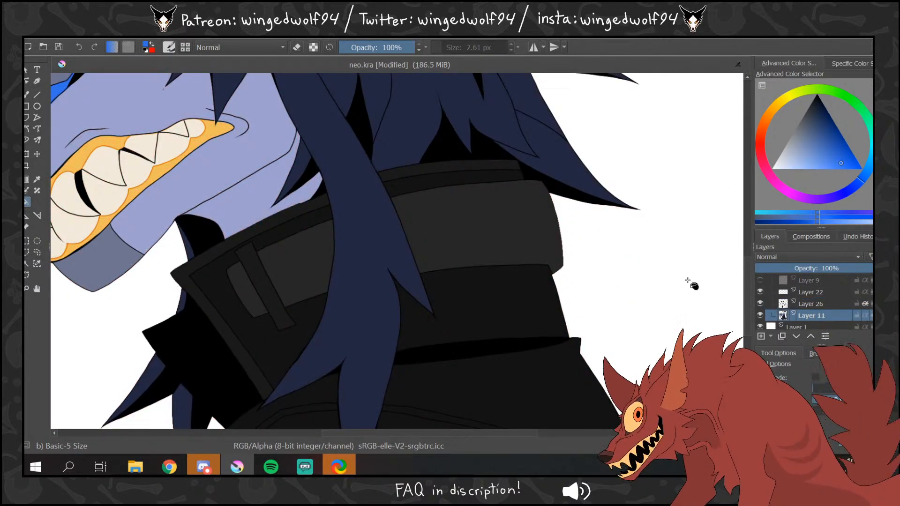
{"action": "scroll", "coordinate": [539, 337], "scroll_direction": "down", "scroll_amount": 3}
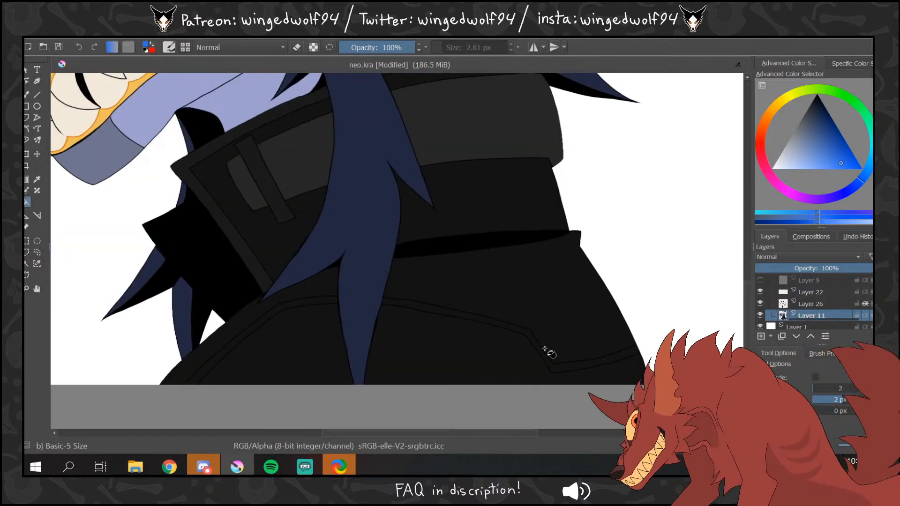
- Fill the narrow band between the jacket's double seam lines with bright blue on both sides of the hair lock
{"action": "left_click_drag", "start_coordinate": [384, 302], "coordinate": [640, 347]}
{"action": "left_click", "coordinate": [309, 300]}
{"action": "key", "text": "ctrl+z"}
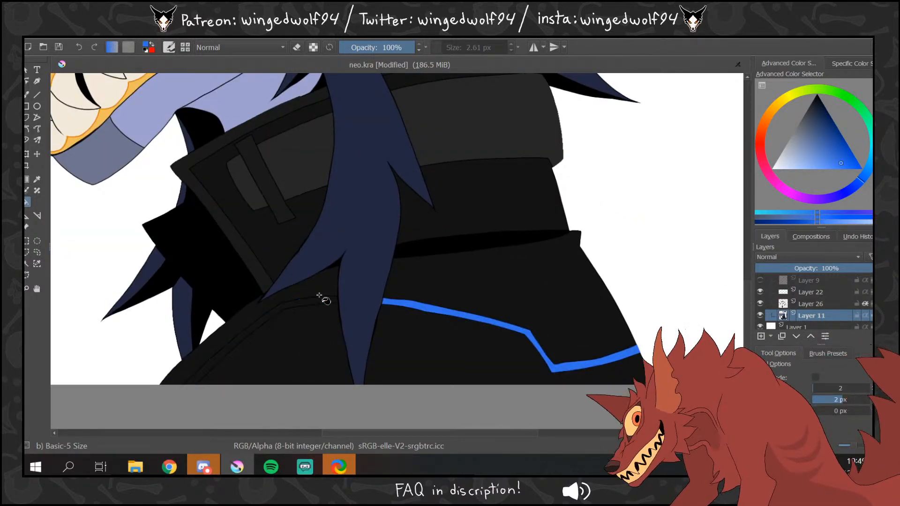
{"action": "key", "text": "ctrl+z"}
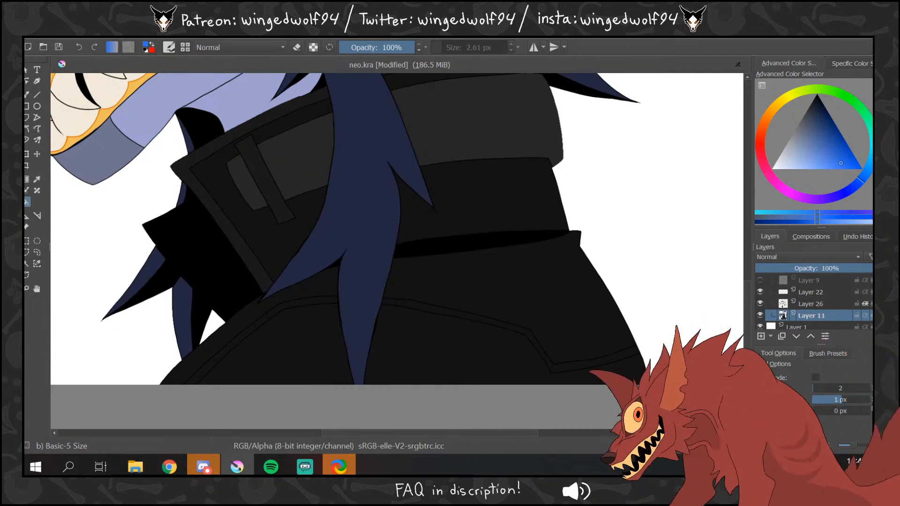
{"action": "key", "text": "ctrl+shift+z"}
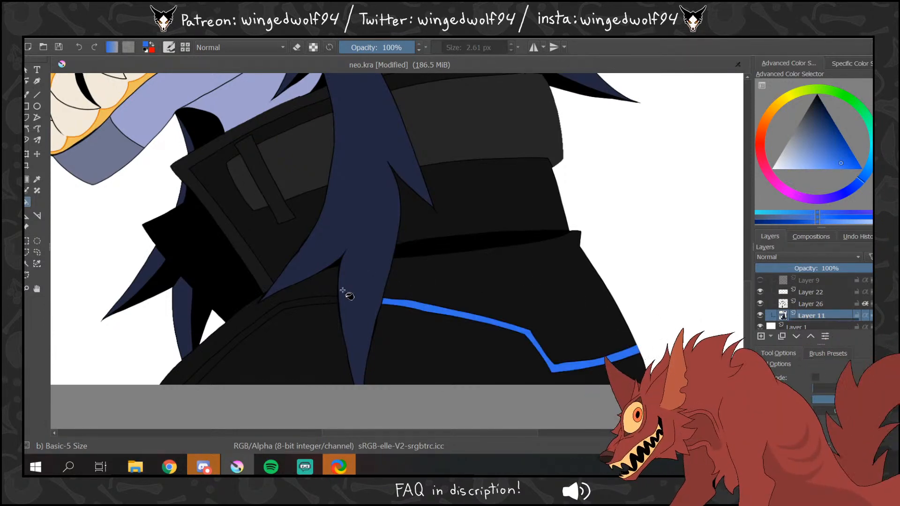
{"action": "key", "text": "ctrl+shift+z"}
{"action": "left_click", "coordinate": [26, 289]}
{"action": "left_click", "coordinate": [390, 190], "text": "ctrl"}
{"action": "left_click", "coordinate": [393, 190], "text": "ctrl"}
{"action": "left_click", "coordinate": [394, 190], "text": "ctrl"}
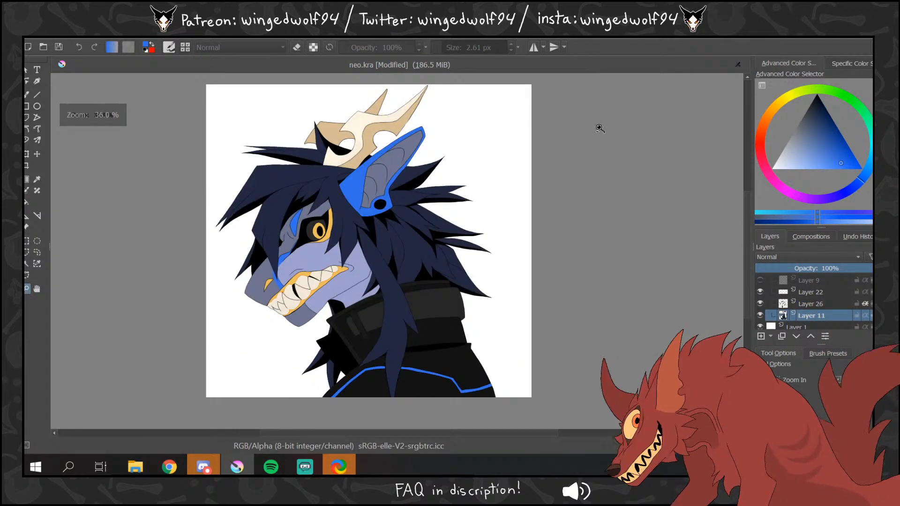
- Mirror the image horizontally to check the drawing, and mirror it back to its original orientation
{"action": "left_click", "coordinate": [102, 38]}
{"action": "left_click", "coordinate": [136, 163]}
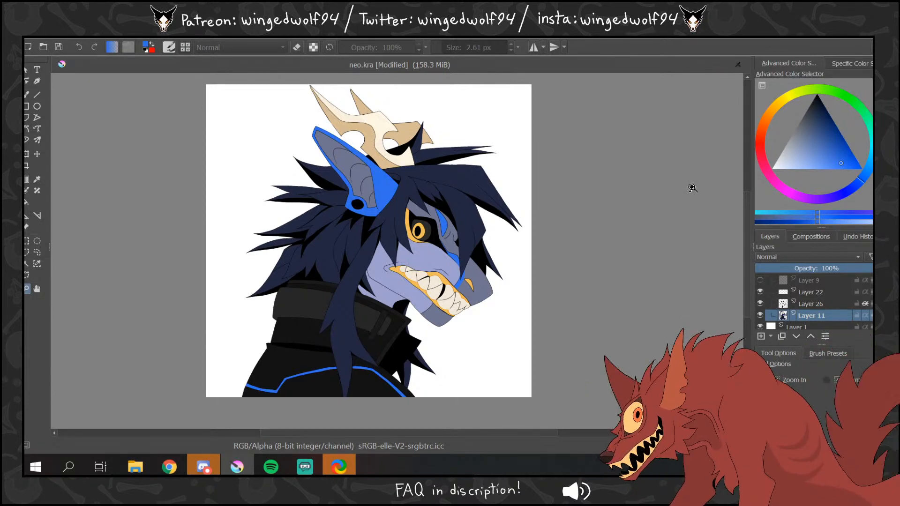
{"action": "left_click", "coordinate": [99, 33]}
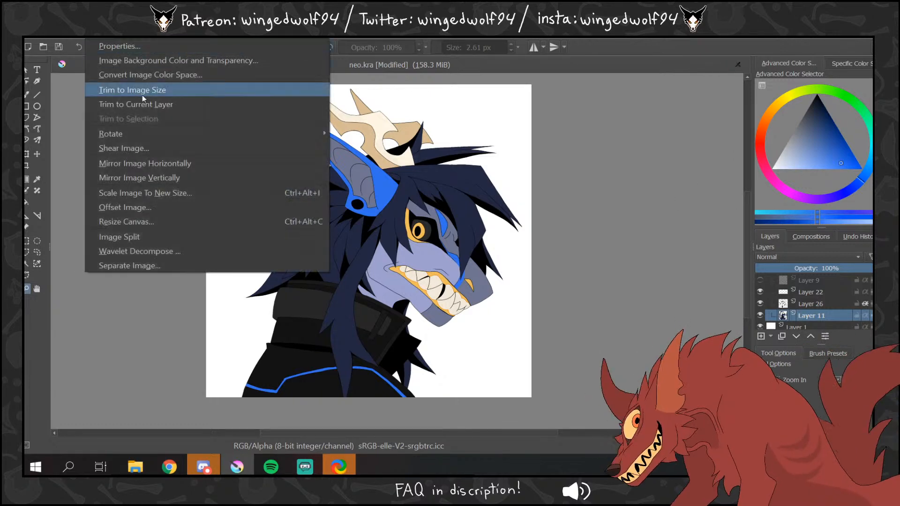
{"action": "left_click", "coordinate": [199, 160]}
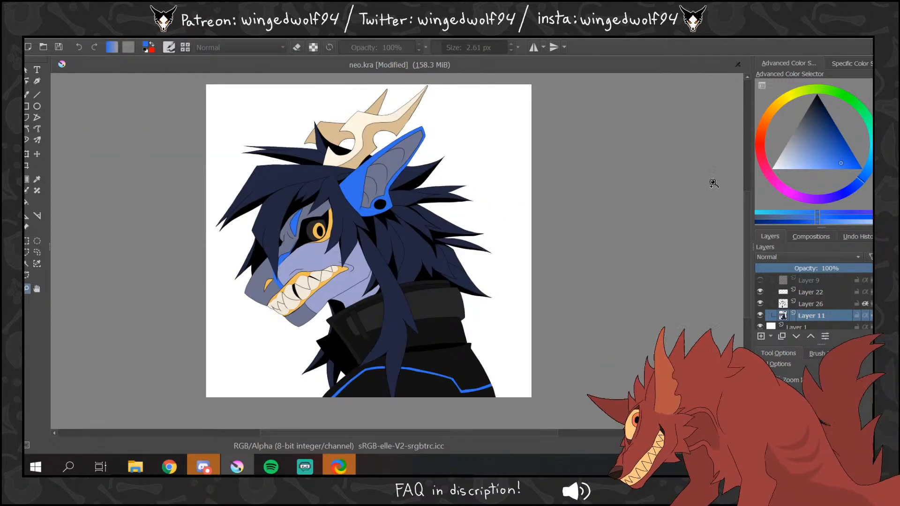
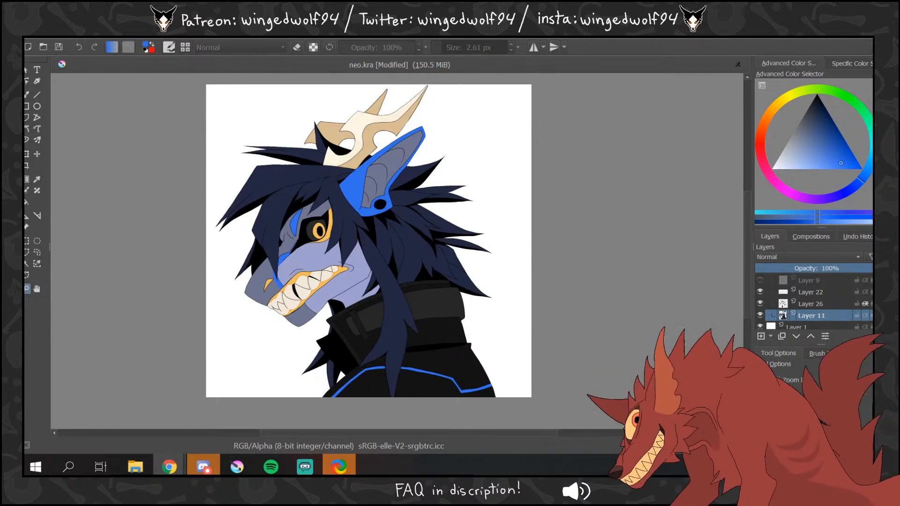
- Sample the crown's darker tan with the brush and add a new layer directly above Layer 11
{"action": "left_click_drag", "start_coordinate": [277, 110], "coordinate": [474, 255]}
{"action": "left_click", "coordinate": [29, 96]}
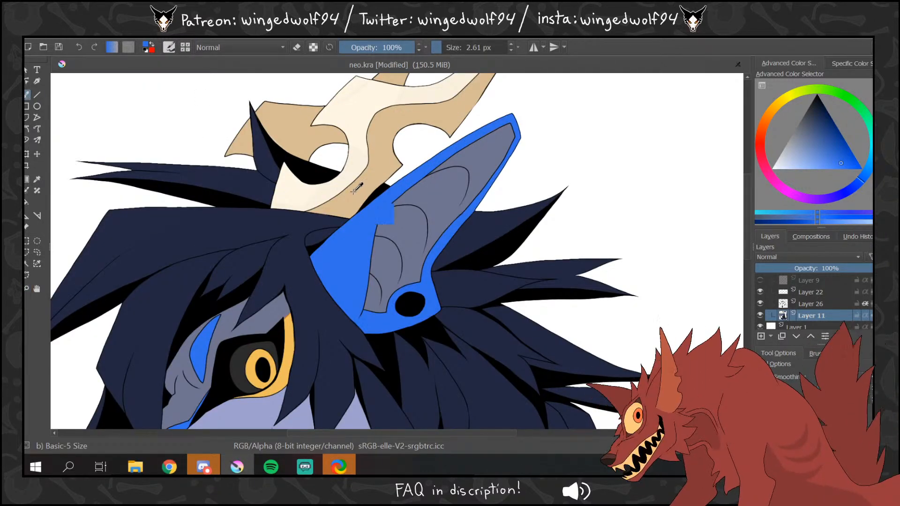
{"action": "left_click", "coordinate": [358, 199], "text": "ctrl"}
{"action": "left_click_drag", "start_coordinate": [749, 205], "coordinate": [748, 276]}
{"action": "left_click", "coordinate": [761, 337]}
- Try a tan shadow on the large lower tooth by drawing a curve below its upper edge and filling the enclosed area on Layer 27
{"action": "left_click", "coordinate": [27, 288]}
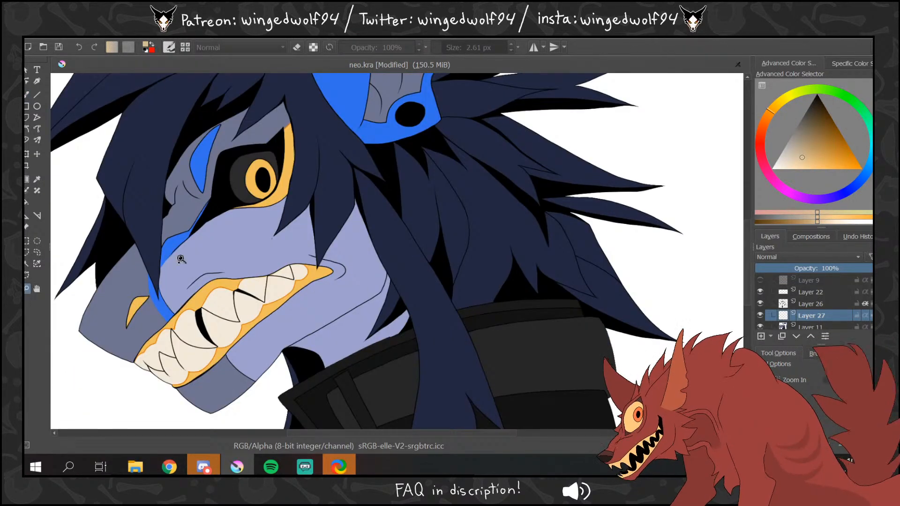
{"action": "left_click_drag", "start_coordinate": [179, 234], "coordinate": [365, 399]}
{"action": "left_click", "coordinate": [27, 96]}
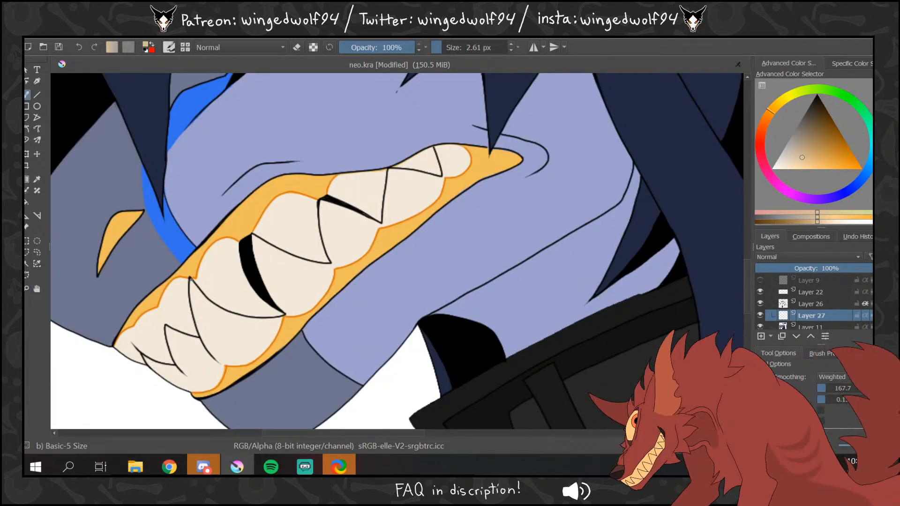
{"action": "mouse_move", "coordinate": [219, 315]}
{"action": "left_mouse_down"}
{"action": "mouse_move", "coordinate": [276, 332]}
{"action": "mouse_move", "coordinate": [280, 319]}
{"action": "left_mouse_up"}
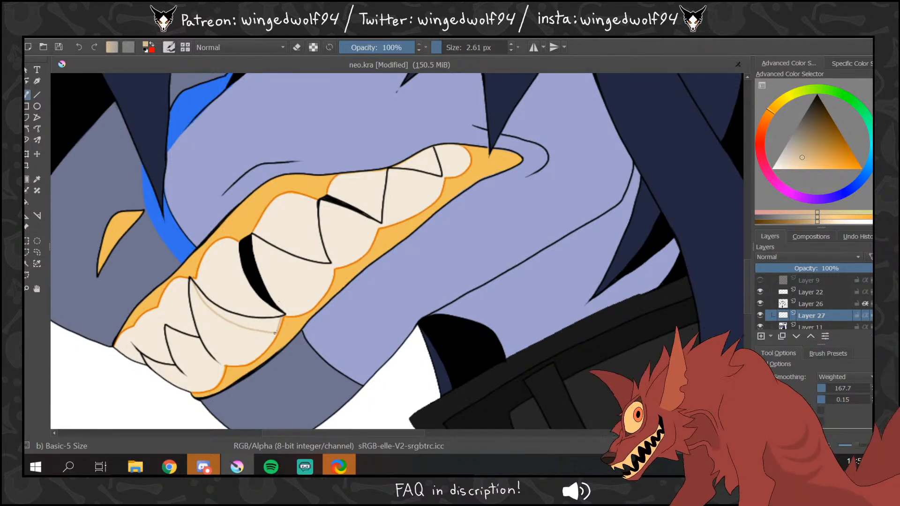
{"action": "key", "text": "p"}
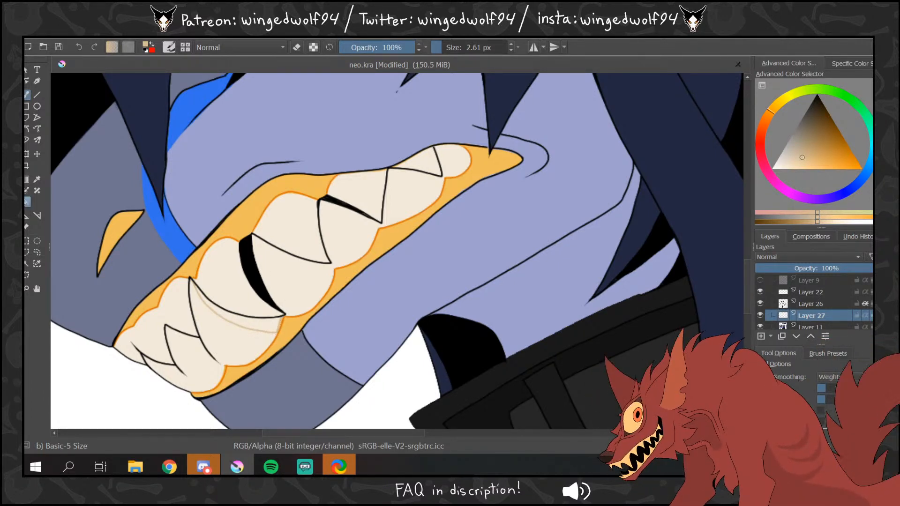
{"action": "left_click", "coordinate": [268, 326]}
{"action": "key", "text": "b"}
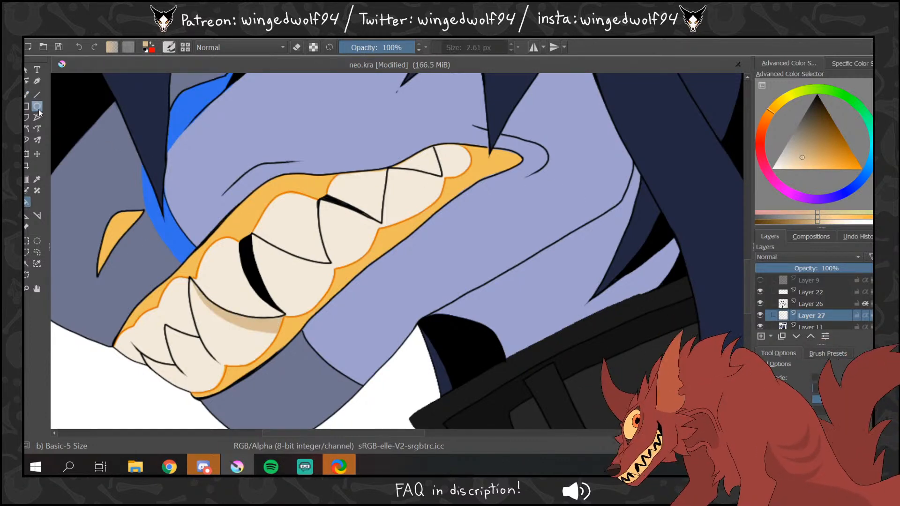
{"action": "left_click", "coordinate": [28, 289]}
{"action": "left_click", "coordinate": [396, 196], "text": "ctrl"}
{"action": "left_click", "coordinate": [436, 182], "text": "ctrl"}
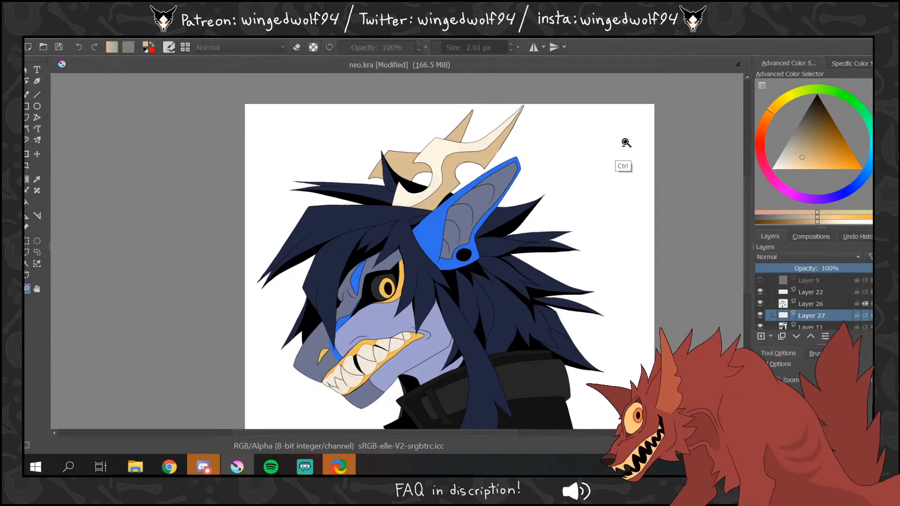
{"action": "scroll", "coordinate": [749, 220], "scroll_direction": "down", "scroll_amount": 2}
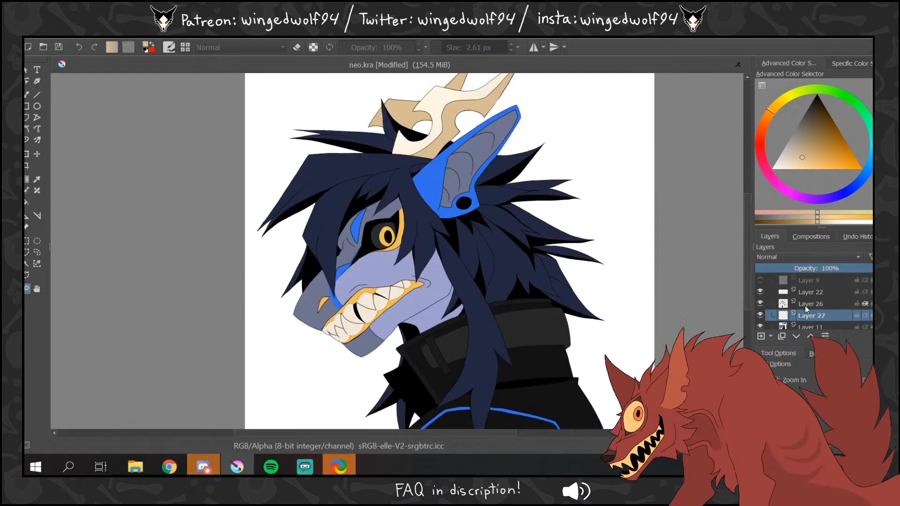
- On Layer 26, sample the mouth's yellow-orange, shift it to a darker brownish orange and set the brush size to 22.29 px
{"action": "left_click", "coordinate": [870, 305]}
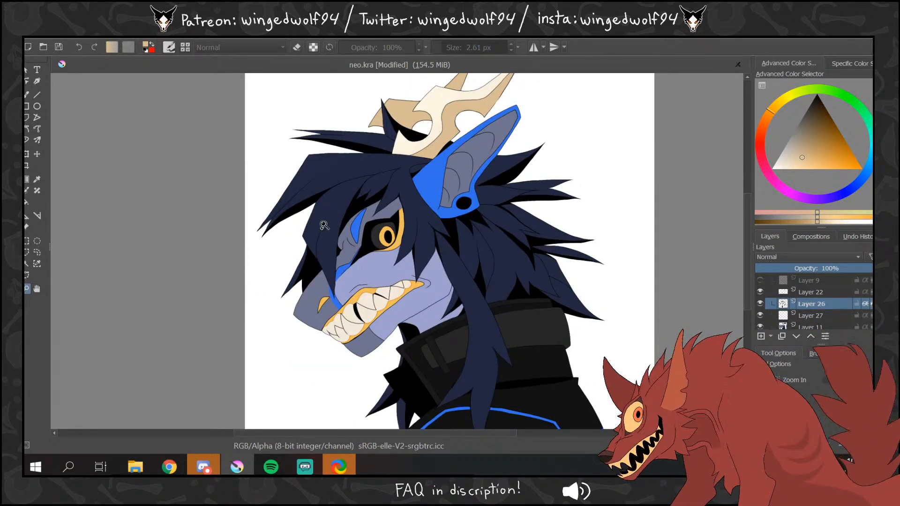
{"action": "left_click_drag", "start_coordinate": [435, 295], "coordinate": [510, 349]}
{"action": "left_click", "coordinate": [26, 95]}
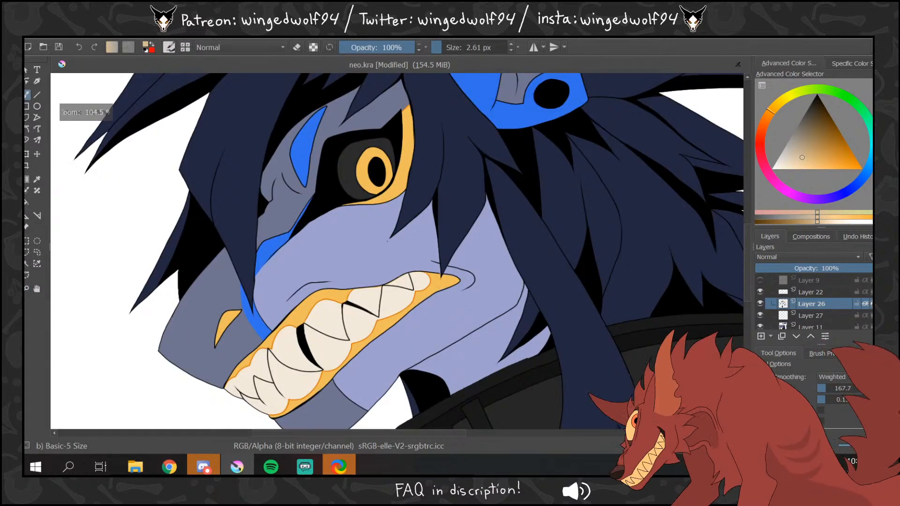
{"action": "left_click", "coordinate": [388, 319], "text": "ctrl"}
{"action": "left_click_drag", "start_coordinate": [870, 161], "coordinate": [869, 155]}
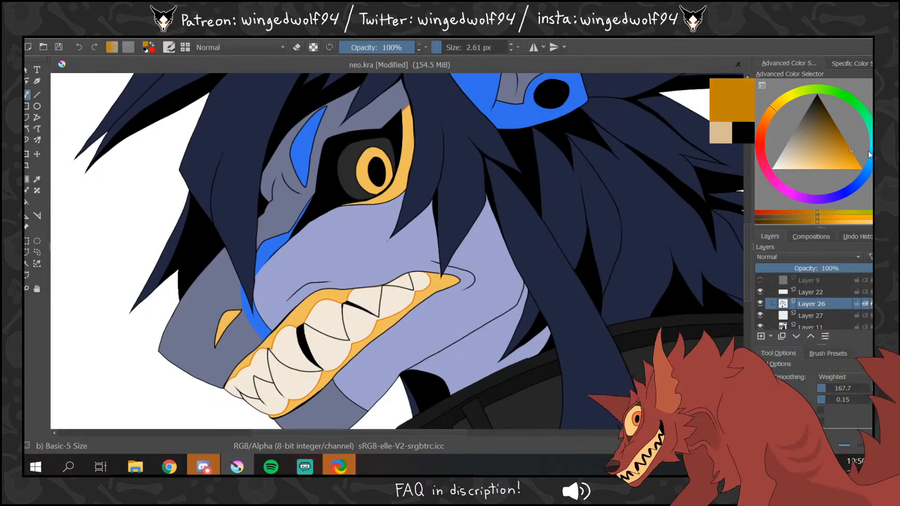
{"action": "left_click_drag", "start_coordinate": [772, 114], "coordinate": [769, 117]}
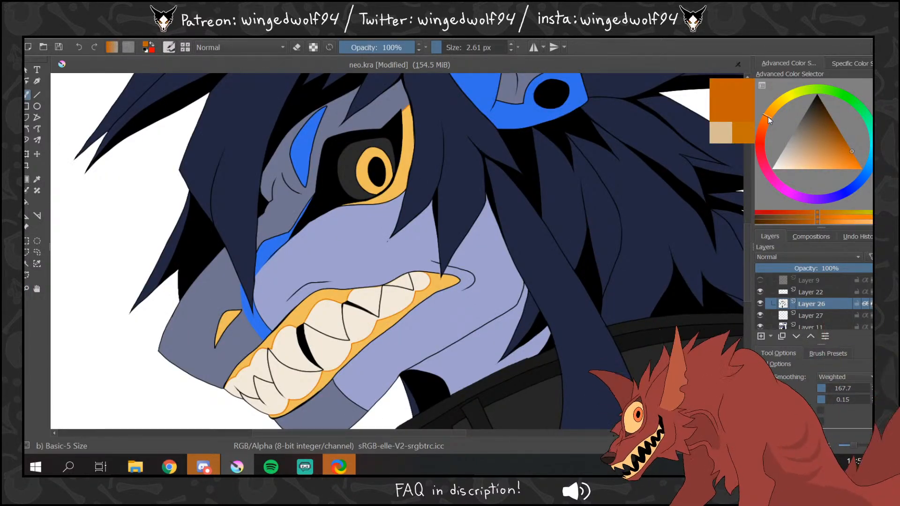
{"action": "left_click_drag", "start_coordinate": [457, 47], "coordinate": [466, 47]}
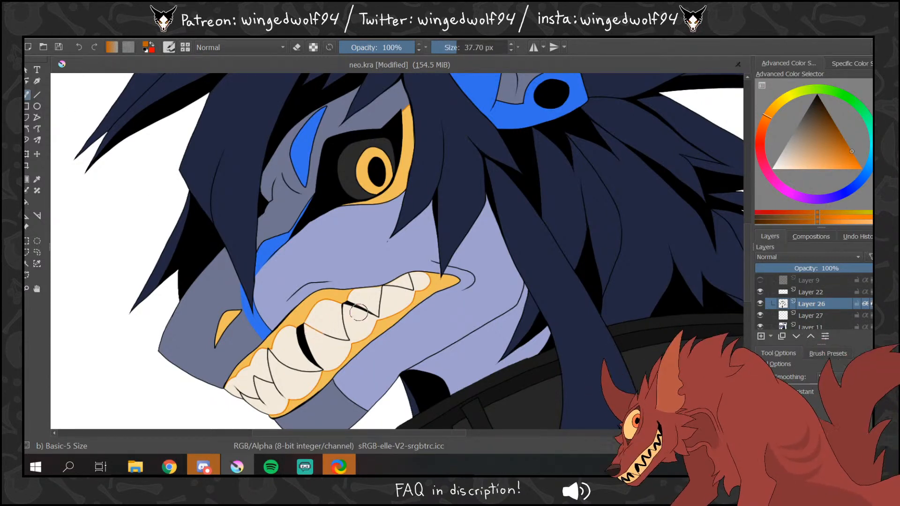
{"action": "left_click_drag", "start_coordinate": [457, 47], "coordinate": [453, 51]}
{"action": "left_click_drag", "start_coordinate": [843, 148], "coordinate": [854, 143]}
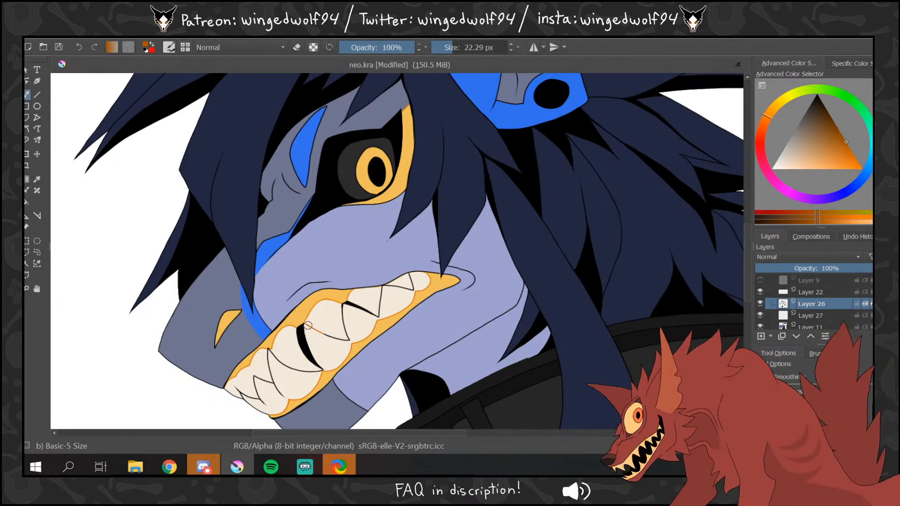
- Recolour the black lines between the teeth with the dark orange, leaving the solid black gaps in the mouth
{"action": "mouse_move", "coordinate": [307, 325]}
{"action": "left_mouse_down"}
{"action": "mouse_move", "coordinate": [349, 338]}
{"action": "mouse_move", "coordinate": [344, 309]}
{"action": "mouse_move", "coordinate": [378, 315]}
{"action": "left_mouse_up"}
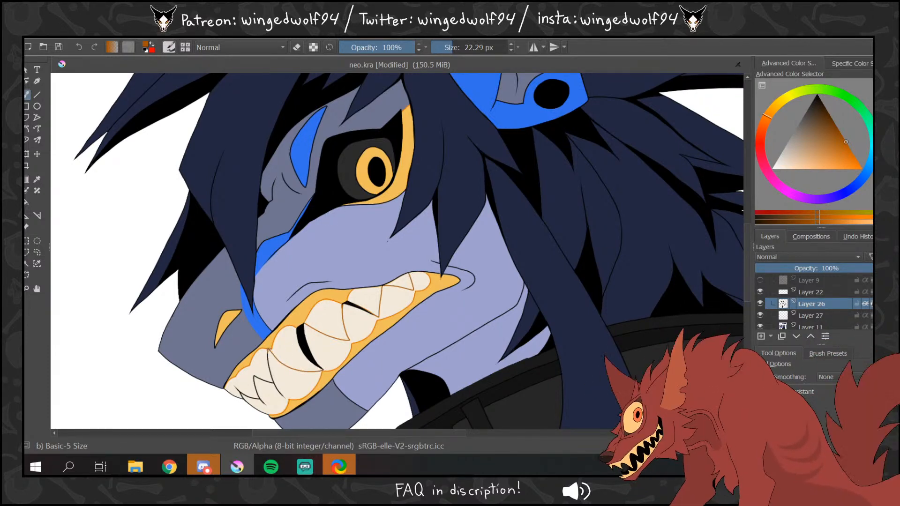
{"action": "left_click_drag", "start_coordinate": [266, 351], "coordinate": [284, 397]}
{"action": "mouse_move", "coordinate": [273, 382]}
{"action": "left_mouse_down"}
{"action": "mouse_move", "coordinate": [284, 397]}
{"action": "mouse_move", "coordinate": [255, 378]}
{"action": "mouse_move", "coordinate": [267, 403]}
{"action": "mouse_move", "coordinate": [237, 384]}
{"action": "mouse_move", "coordinate": [232, 392]}
{"action": "mouse_move", "coordinate": [259, 411]}
{"action": "left_mouse_up"}
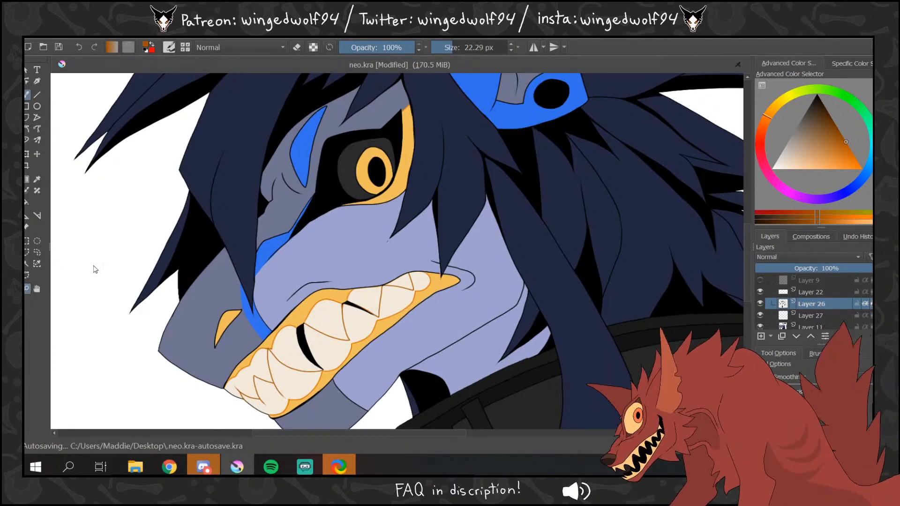
{"action": "left_click", "coordinate": [27, 289]}
{"action": "left_click", "coordinate": [393, 204]}
{"action": "left_click", "coordinate": [417, 197]}
{"action": "left_click", "coordinate": [417, 197]}
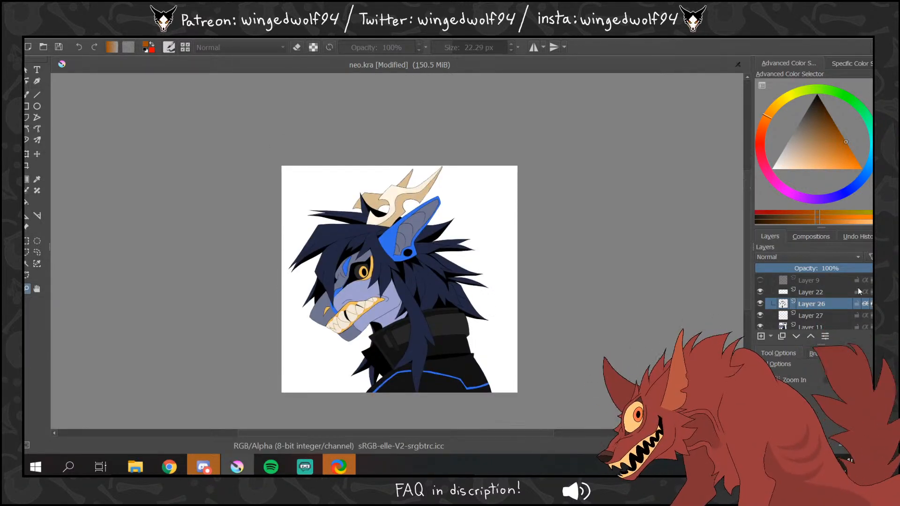
{"action": "mouse_move", "coordinate": [854, 299]}
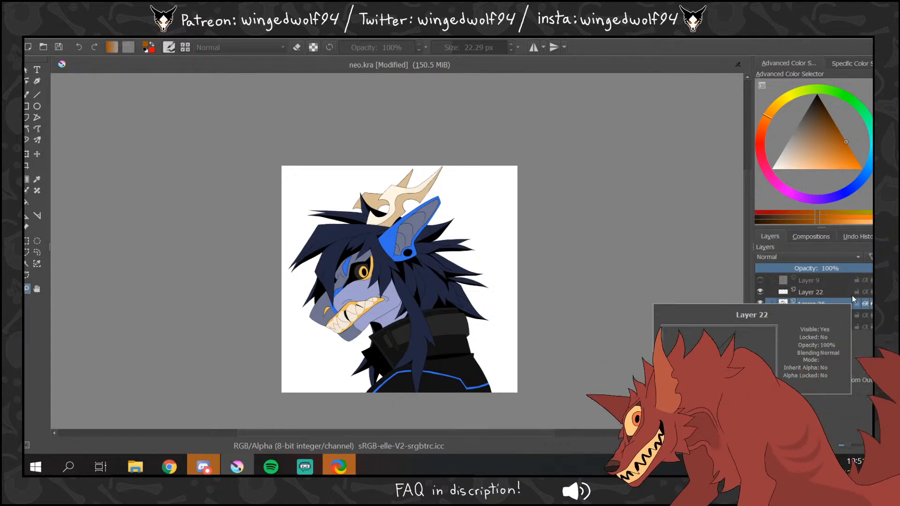
- Take the bright blue as the brush colour, make Layer 27 active and set the brush size to 2.61 px
{"action": "left_click_drag", "start_coordinate": [365, 311], "coordinate": [457, 368]}
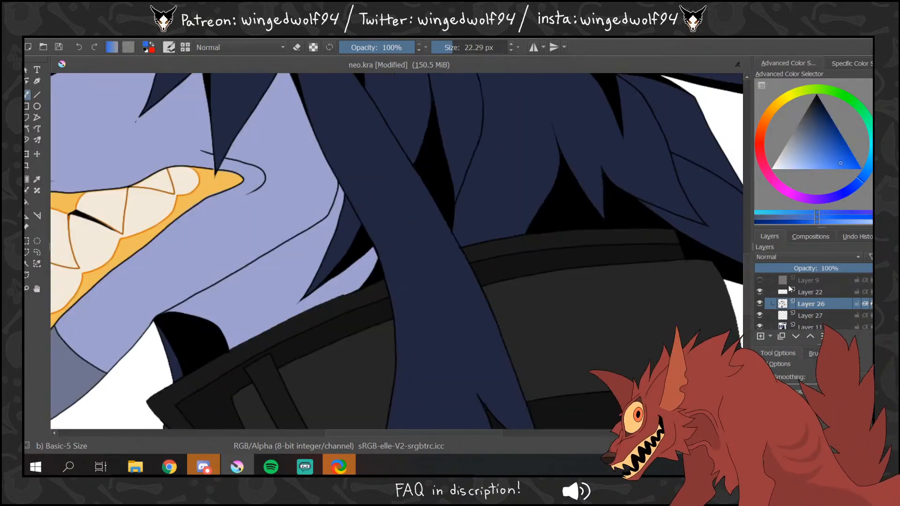
{"action": "left_click", "coordinate": [799, 318]}
{"action": "left_click", "coordinate": [443, 47]}
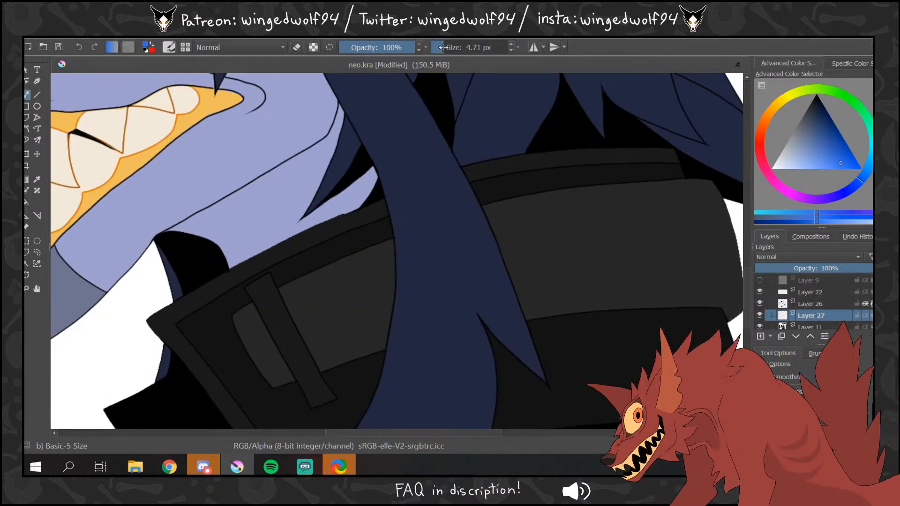
{"action": "left_click", "coordinate": [441, 48]}
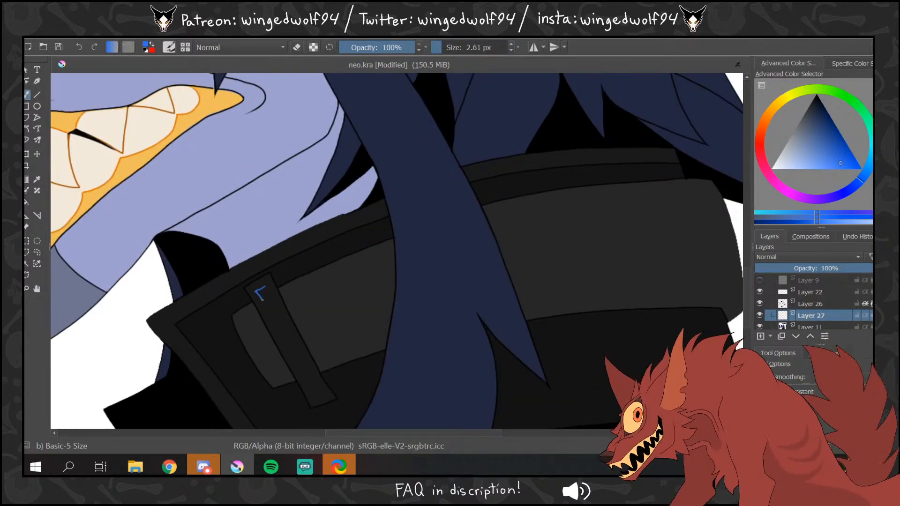
- Outline a narrow stripe running along the inside of the collar's strap loop and fill it with bright blue
{"action": "left_click_drag", "start_coordinate": [264, 286], "coordinate": [278, 326]}
{"action": "key", "text": "ctrl+z"}
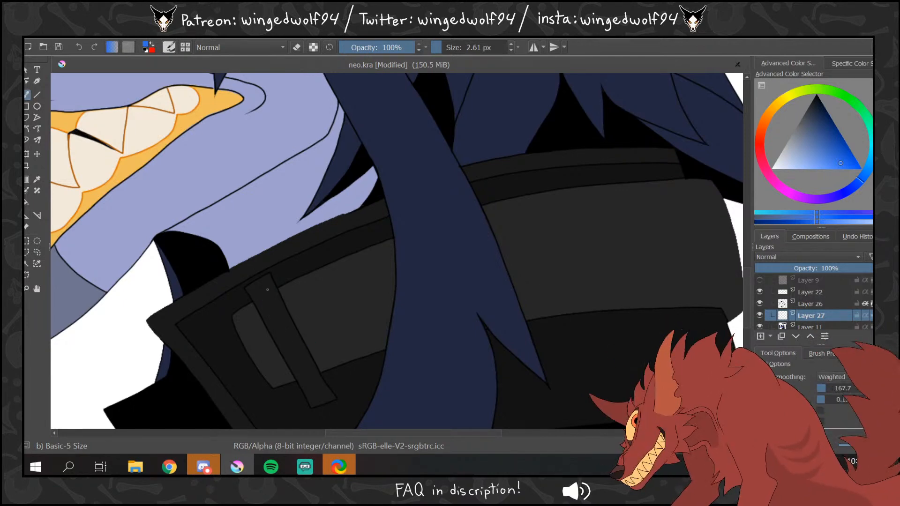
{"action": "mouse_move", "coordinate": [264, 283]}
{"action": "left_mouse_down"}
{"action": "mouse_move", "coordinate": [267, 312]}
{"action": "mouse_move", "coordinate": [316, 402]}
{"action": "mouse_move", "coordinate": [321, 384]}
{"action": "mouse_move", "coordinate": [263, 282]}
{"action": "left_mouse_up"}
{"action": "key", "text": "f"}
{"action": "left_click", "coordinate": [275, 311]}
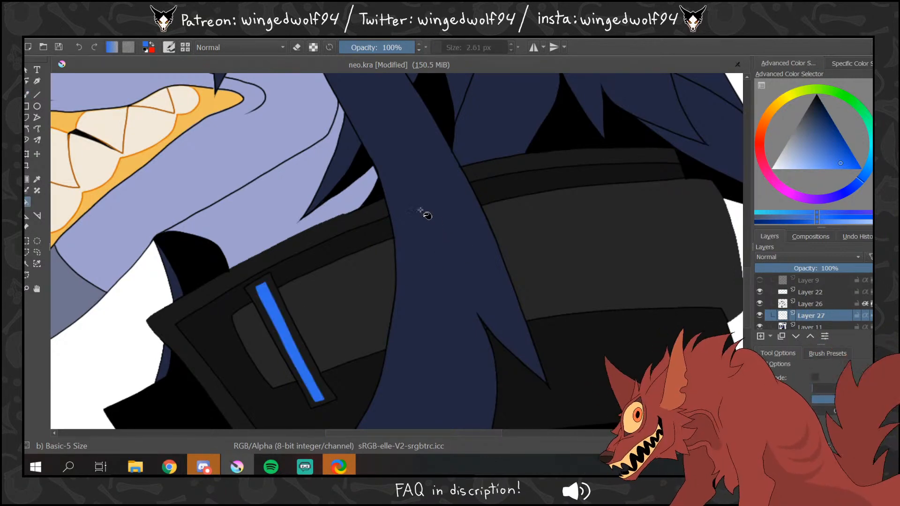
{"action": "left_click", "coordinate": [28, 289]}
{"action": "left_click", "coordinate": [438, 225], "text": "ctrl"}
{"action": "left_click", "coordinate": [438, 225], "text": "ctrl"}
{"action": "left_click", "coordinate": [446, 225], "text": "ctrl"}
{"action": "left_click", "coordinate": [451, 223], "text": "ctrl"}
{"action": "left_click", "coordinate": [451, 223], "text": "ctrl"}
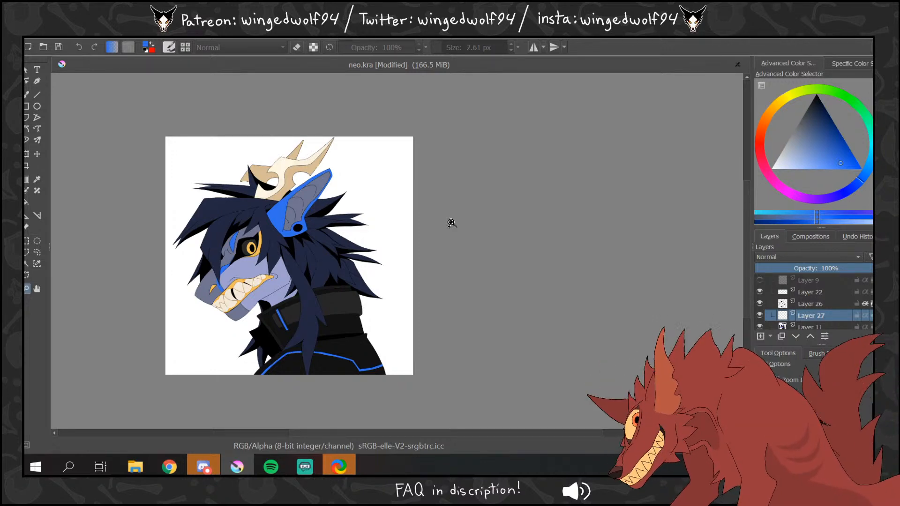
- Draw a thin black seam line just inside the collar strap's lower edge, on both sides of the hanging hair strand
{"action": "left_click_drag", "start_coordinate": [251, 284], "coordinate": [423, 327]}
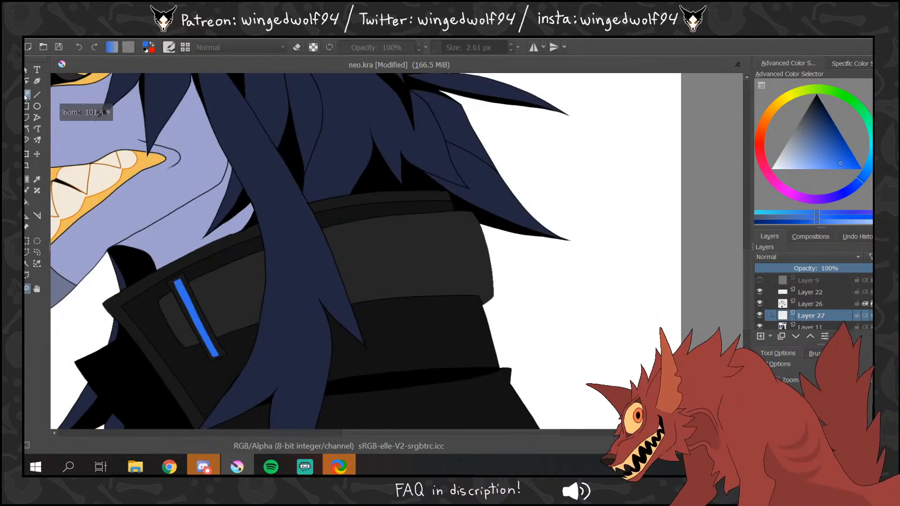
{"action": "left_click", "coordinate": [26, 95]}
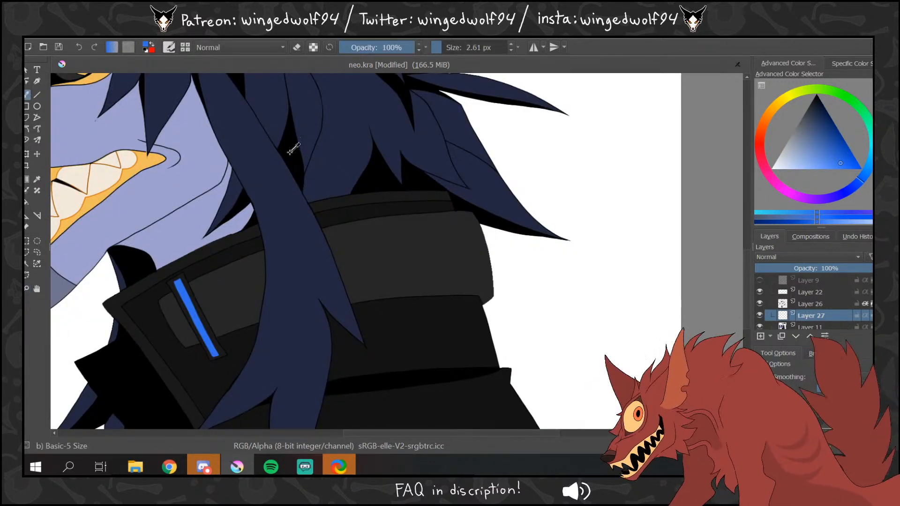
{"action": "left_click", "coordinate": [312, 172], "text": "ctrl"}
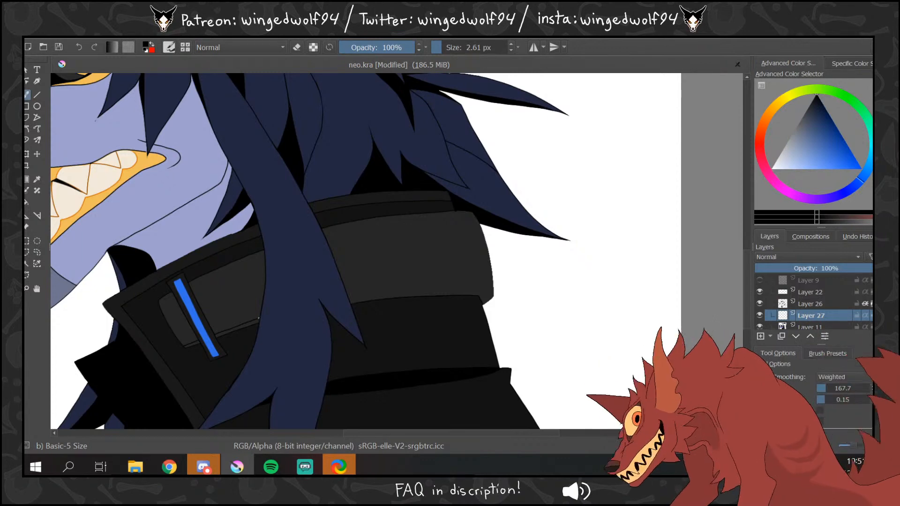
{"action": "scroll", "coordinate": [425, 412], "scroll_direction": "right", "scroll_amount": 3}
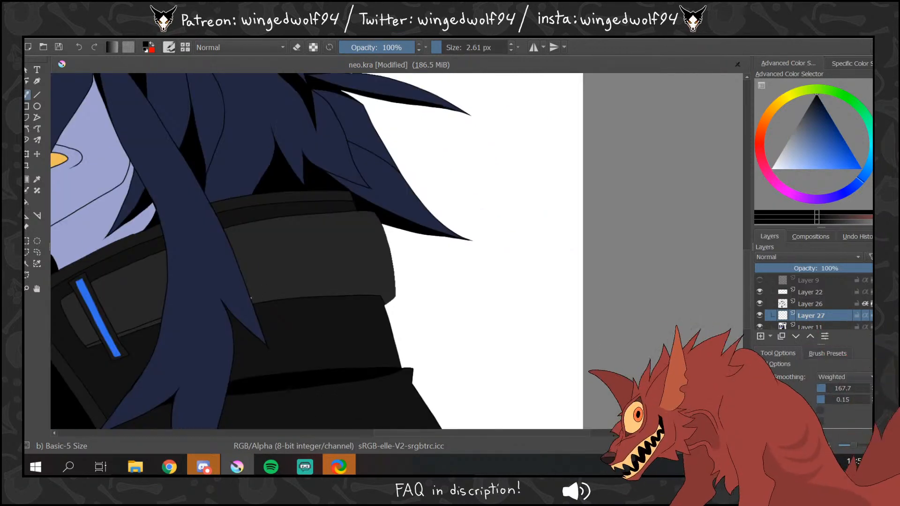
{"action": "left_click_drag", "start_coordinate": [250, 298], "coordinate": [393, 294]}
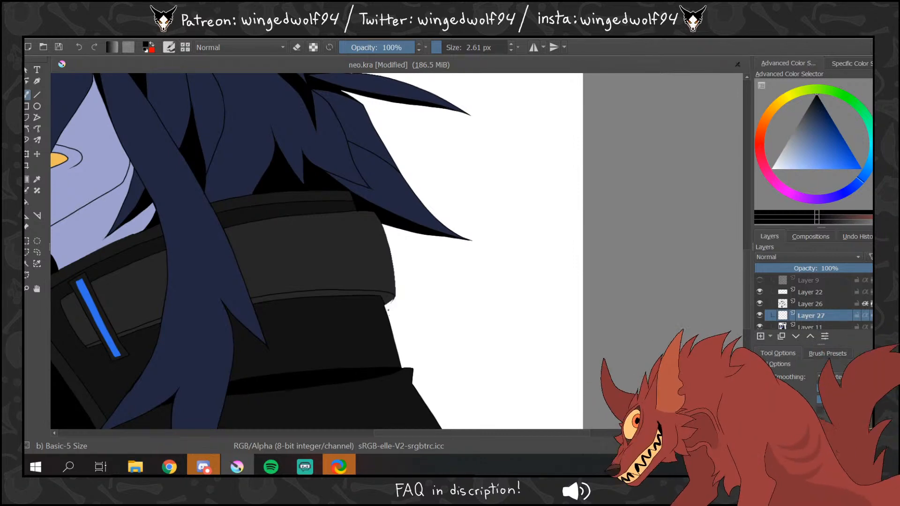
- Check the whole drawing by mirroring the image horizontally, and flip it back
{"action": "left_click", "coordinate": [27, 288]}
{"action": "left_click", "coordinate": [300, 211], "text": "ctrl"}
{"action": "left_click", "coordinate": [299, 211], "text": "ctrl"}
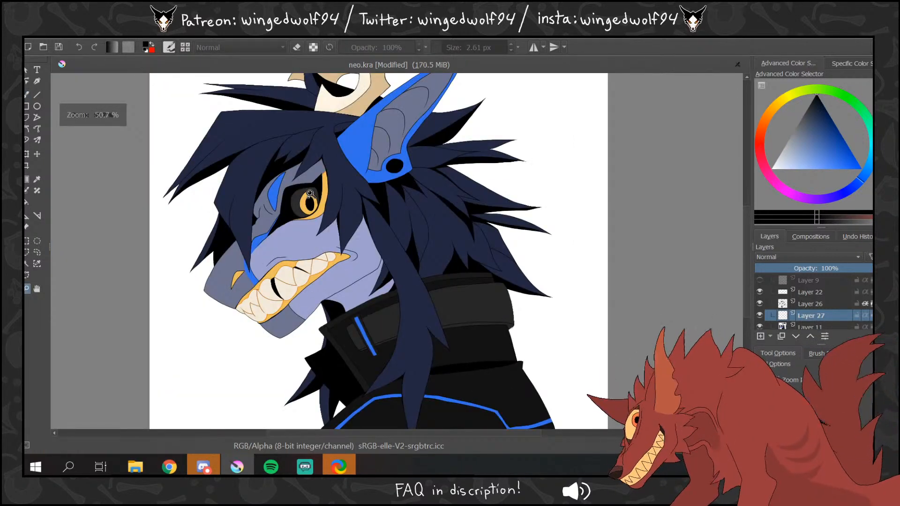
{"action": "mouse_move", "coordinate": [749, 218]}
{"action": "left_mouse_down"}
{"action": "mouse_move", "coordinate": [752, 240]}
{"action": "mouse_move", "coordinate": [752, 212]}
{"action": "left_mouse_up"}
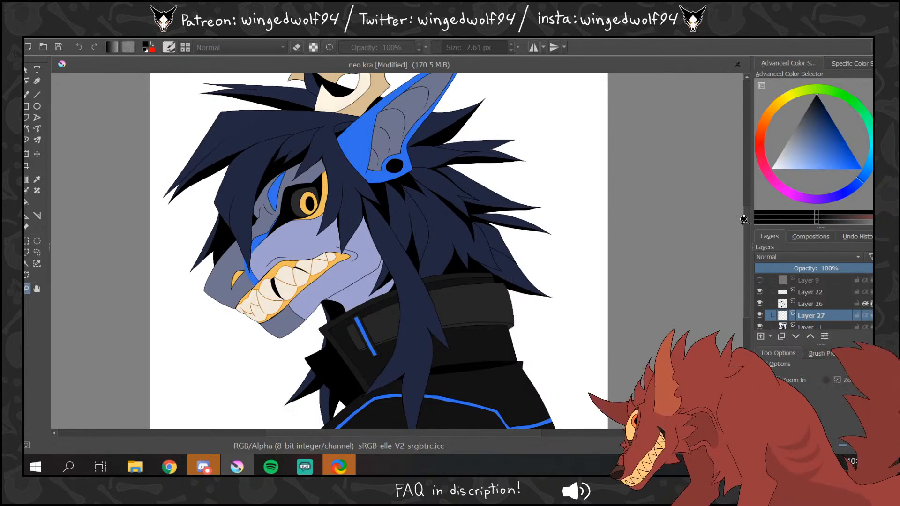
{"action": "left_click", "coordinate": [353, 198], "text": "ctrl"}
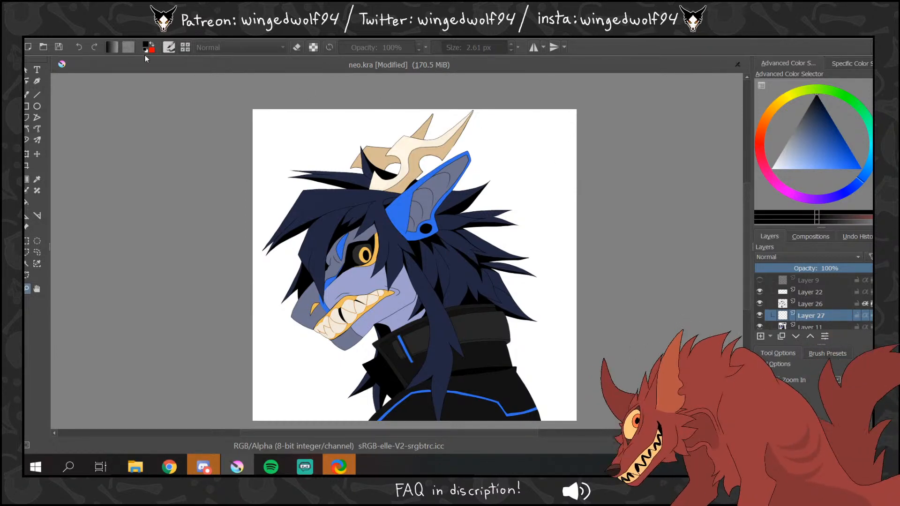
{"action": "key", "text": "alt+i"}
{"action": "left_click", "coordinate": [196, 160]}
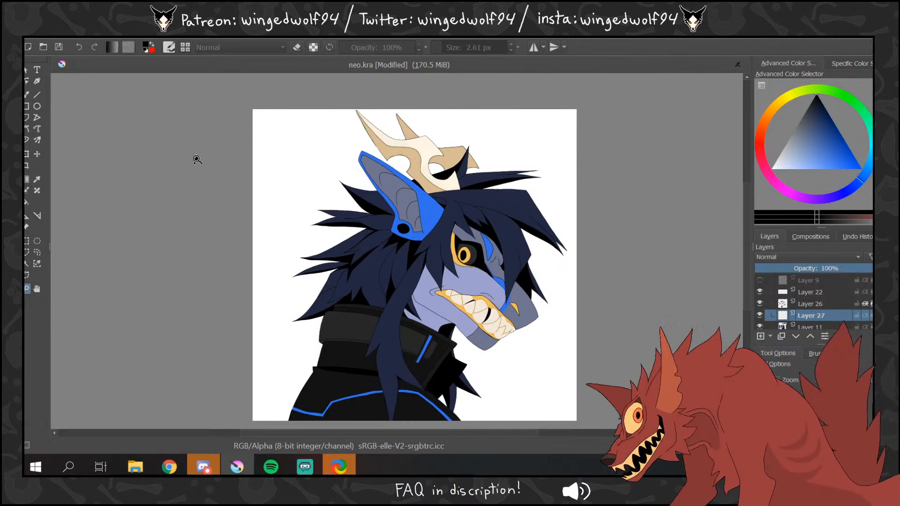
{"action": "key", "text": "alt+i"}
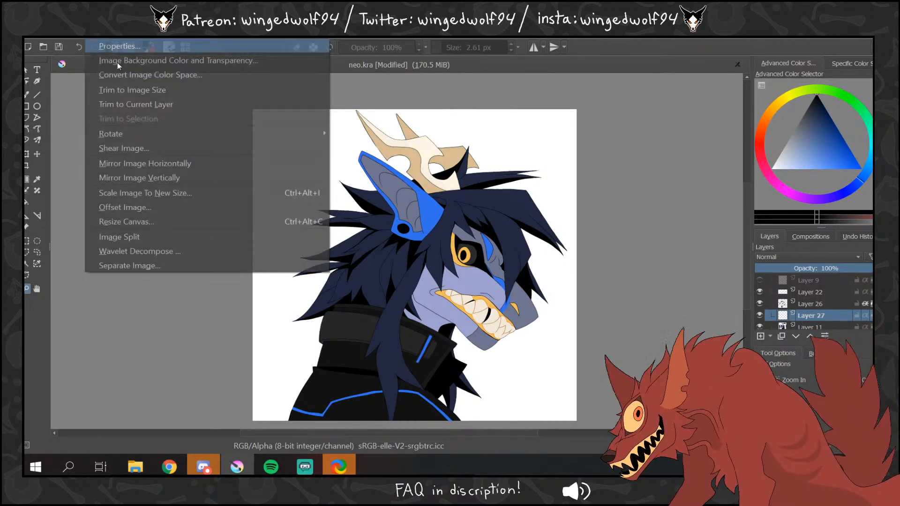
{"action": "left_click", "coordinate": [196, 160]}
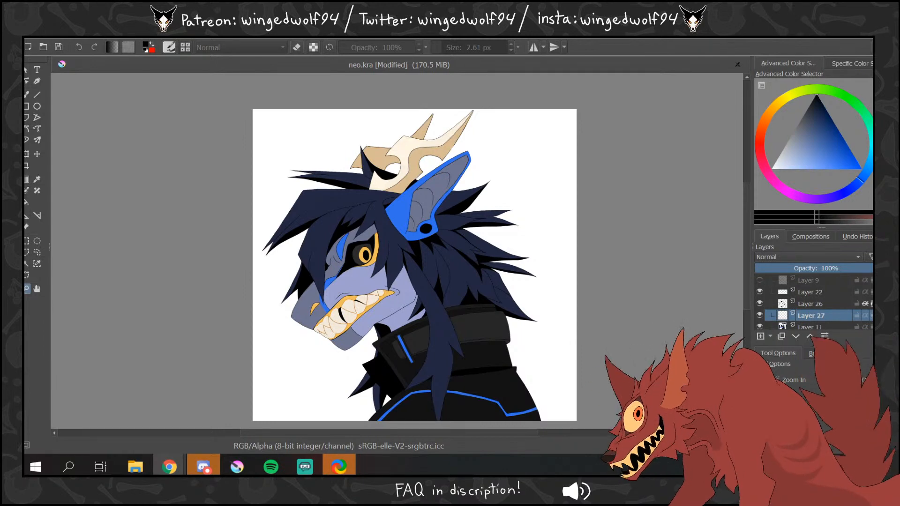
- Switch to Chrome and examine the full reference artwork of Neo on Toyhou.se
{"action": "left_click", "coordinate": [169, 466]}
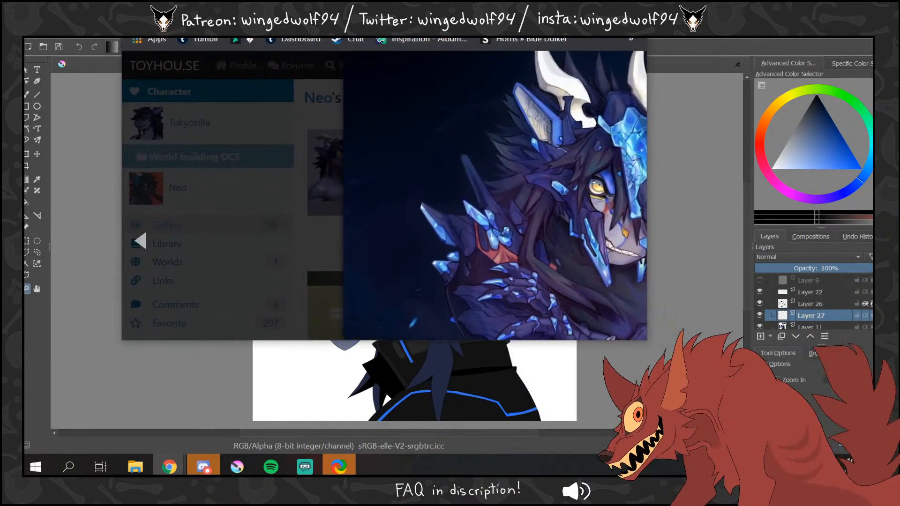
{"action": "scroll", "coordinate": [481, 304], "scroll_direction": "down", "scroll_amount": 2}
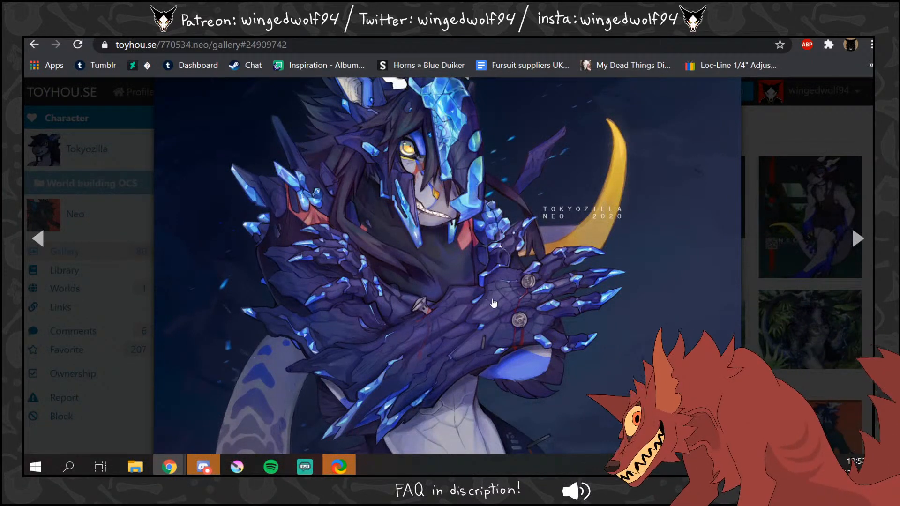
{"action": "scroll", "coordinate": [503, 338], "scroll_direction": "down", "scroll_amount": 2}
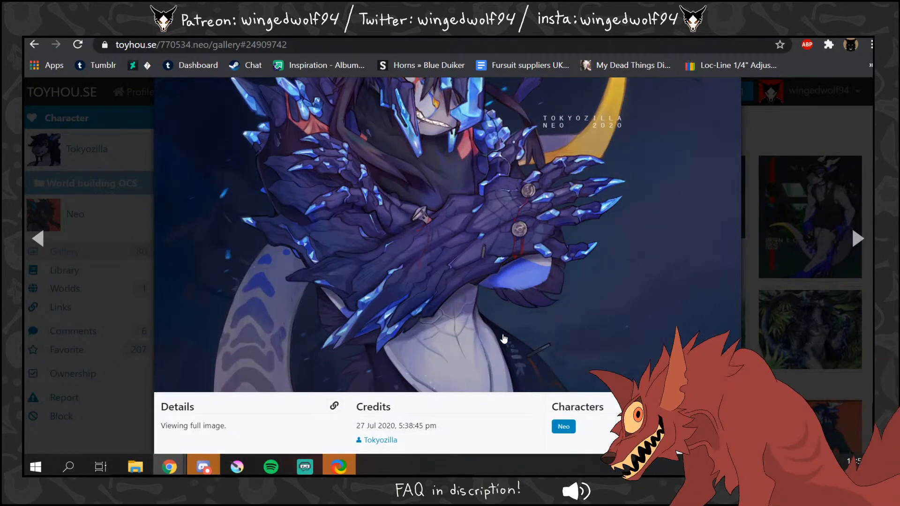
{"action": "scroll", "coordinate": [504, 337], "scroll_direction": "up", "scroll_amount": 4}
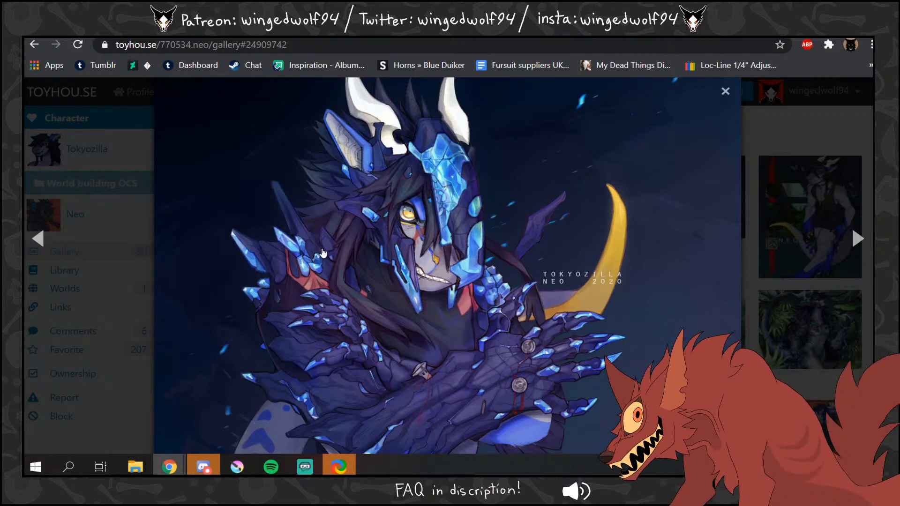
{"action": "scroll", "coordinate": [319, 254], "scroll_direction": "down", "scroll_amount": 3}
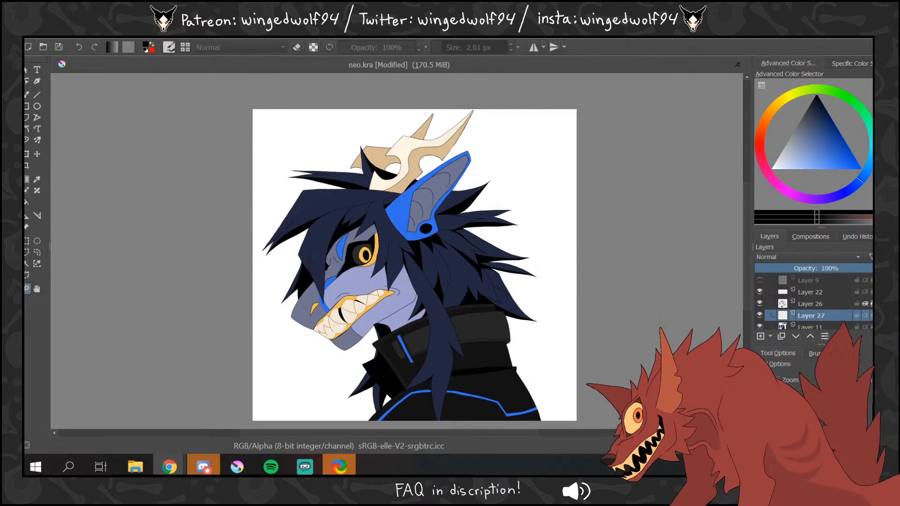
- In Krita, add a layer above Layer 22, pick a bright azure blue and set the layer's blending mode to Linear Dodge
{"action": "left_click", "coordinate": [811, 292]}
{"action": "left_click", "coordinate": [760, 337]}
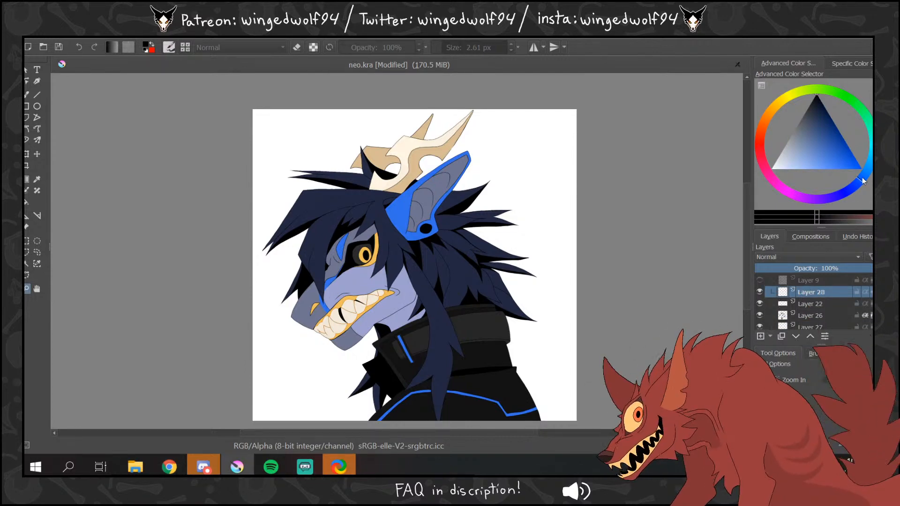
{"action": "left_click", "coordinate": [866, 171]}
{"action": "left_click", "coordinate": [860, 167]}
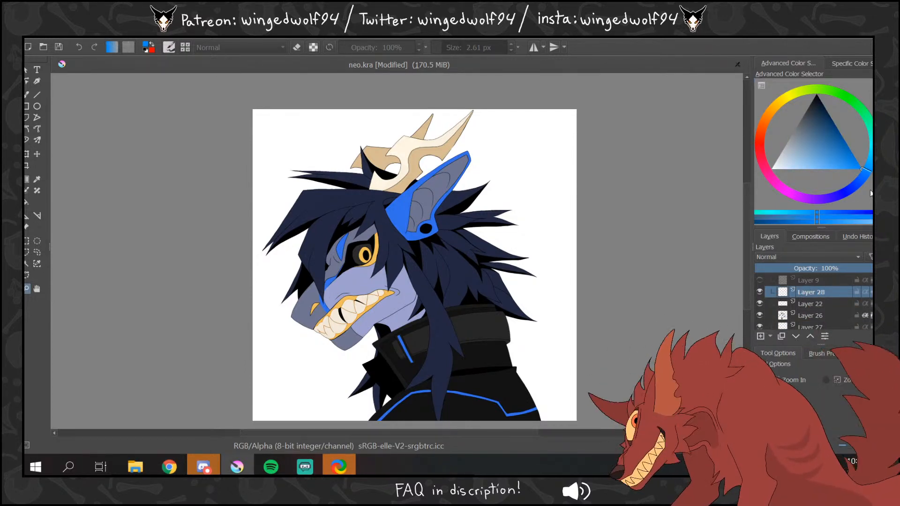
{"action": "left_click", "coordinate": [796, 258]}
{"action": "left_click", "coordinate": [794, 304]}
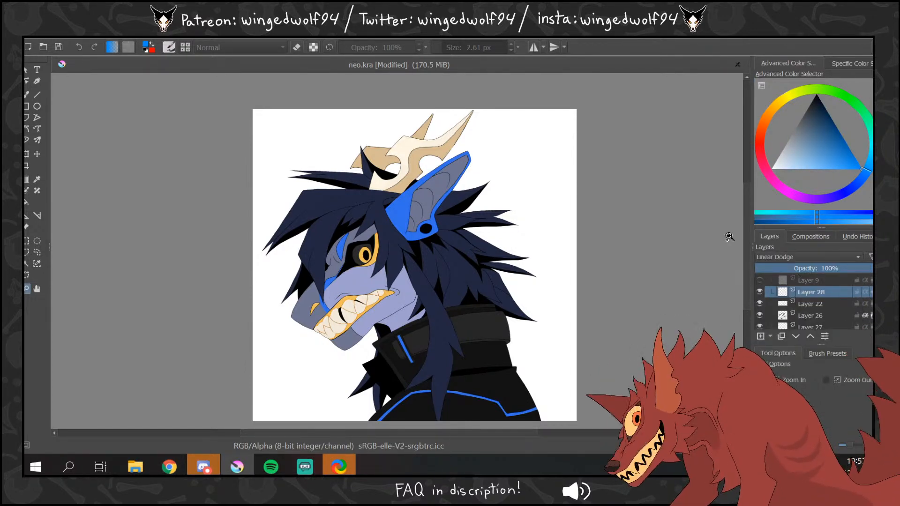
- Outline jagged shine highlights on the front hair fringe above the eye and fill them with the azure blue
{"action": "mouse_move", "coordinate": [315, 228]}
{"action": "left_mouse_down"}
{"action": "mouse_move", "coordinate": [379, 236]}
{"action": "mouse_move", "coordinate": [305, 242]}
{"action": "mouse_move", "coordinate": [276, 311]}
{"action": "mouse_move", "coordinate": [298, 278]}
{"action": "mouse_move", "coordinate": [285, 326]}
{"action": "mouse_move", "coordinate": [334, 247]}
{"action": "mouse_move", "coordinate": [371, 212]}
{"action": "mouse_move", "coordinate": [314, 257]}
{"action": "left_mouse_up"}
{"action": "left_click", "coordinate": [37, 96]}
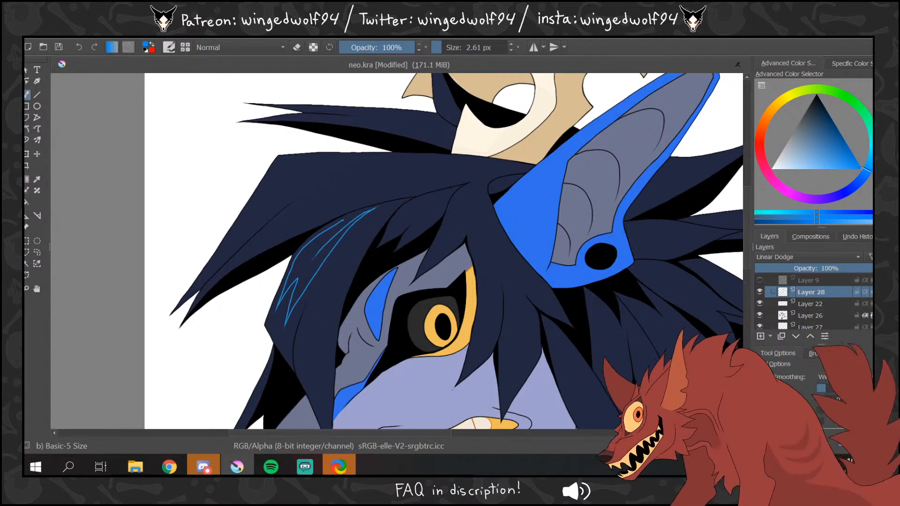
{"action": "mouse_move", "coordinate": [343, 221]}
{"action": "left_mouse_down"}
{"action": "mouse_move", "coordinate": [314, 257]}
{"action": "mouse_move", "coordinate": [303, 325]}
{"action": "mouse_move", "coordinate": [316, 306]}
{"action": "mouse_move", "coordinate": [332, 314]}
{"action": "mouse_move", "coordinate": [333, 331]}
{"action": "mouse_move", "coordinate": [338, 277]}
{"action": "mouse_move", "coordinate": [373, 218]}
{"action": "mouse_move", "coordinate": [354, 235]}
{"action": "left_mouse_up"}
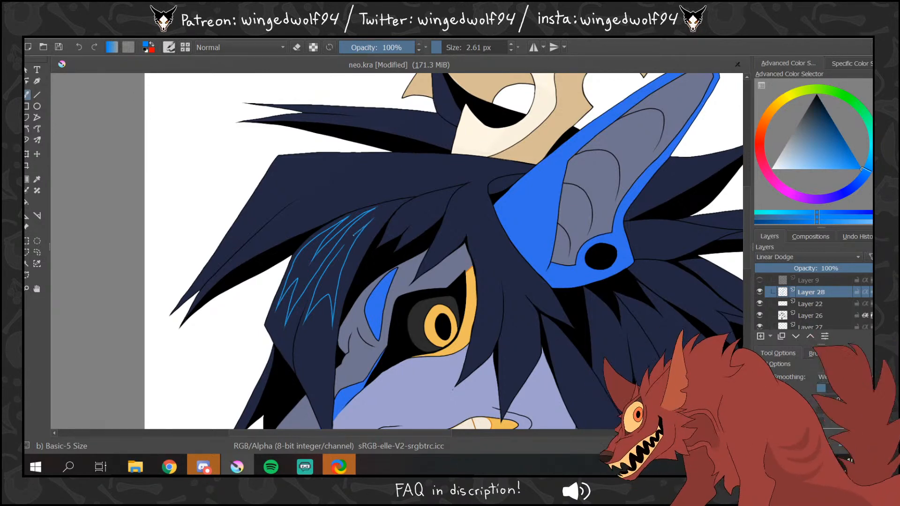
{"action": "left_click", "coordinate": [26, 202]}
{"action": "left_click", "coordinate": [343, 273]}
{"action": "left_click", "coordinate": [334, 281]}
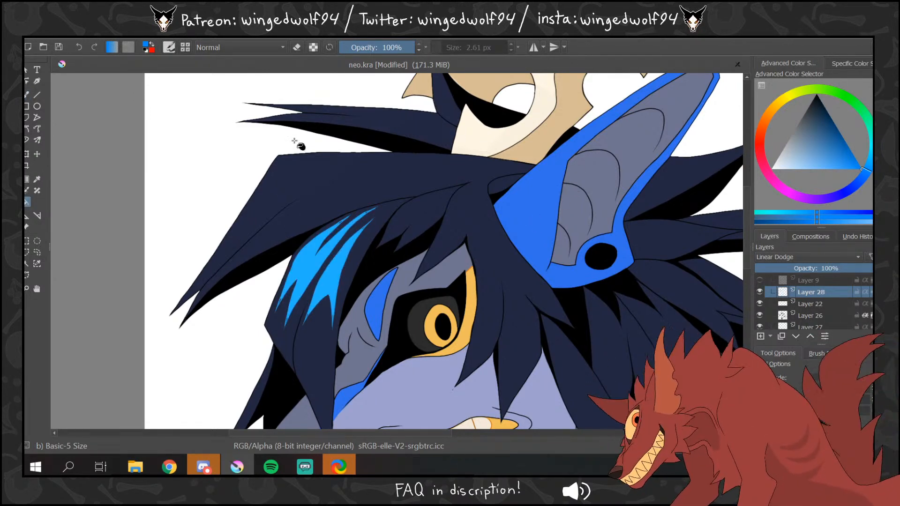
- Touch up the tips of the hair highlight with the brush in eraser mode
{"action": "left_click", "coordinate": [26, 95]}
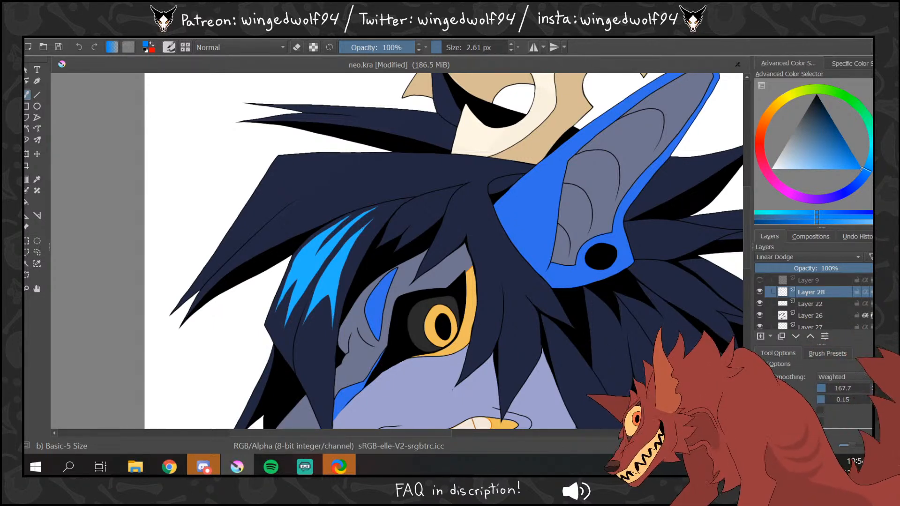
{"action": "left_click", "coordinate": [297, 47]}
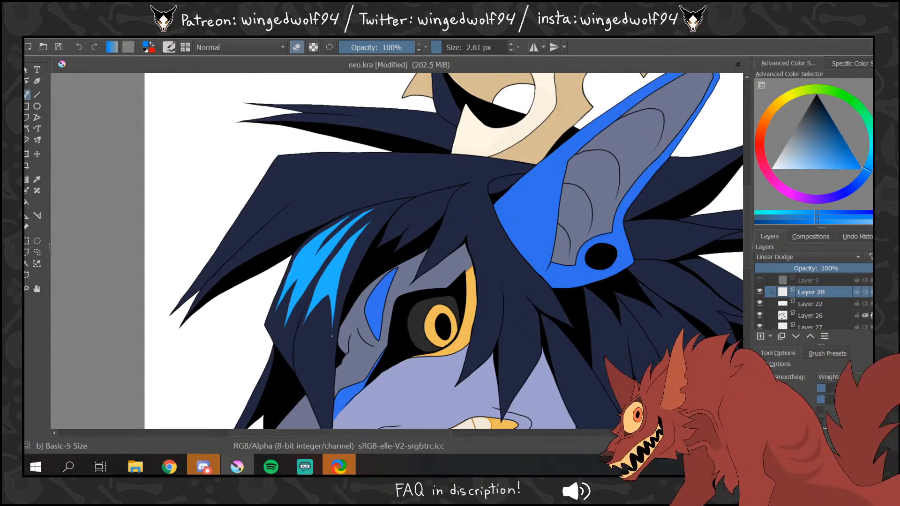
{"action": "left_click", "coordinate": [27, 288]}
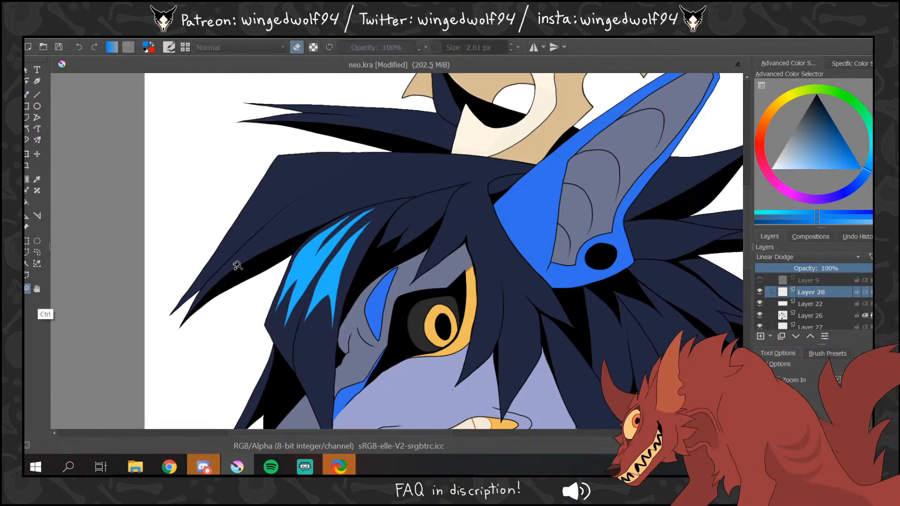
{"action": "left_click", "coordinate": [382, 312], "text": "ctrl"}
{"action": "left_click", "coordinate": [382, 313], "text": "ctrl"}
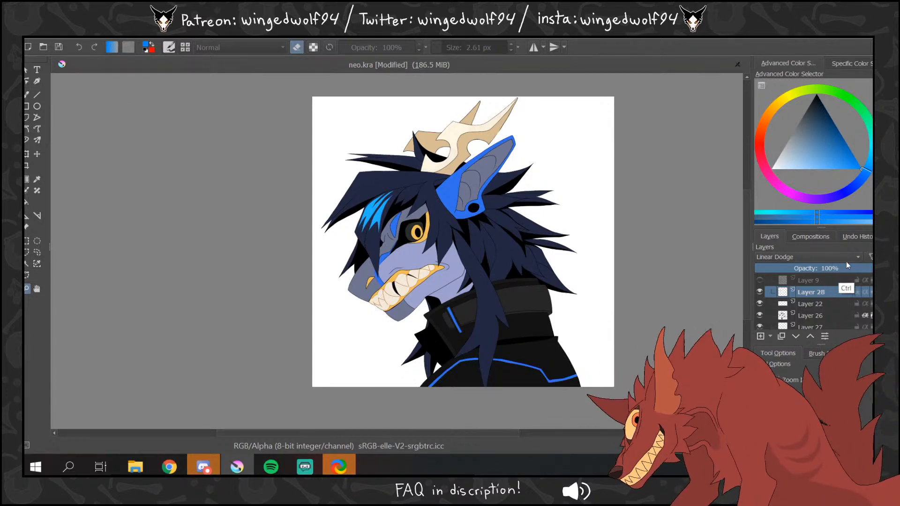
- Shift the colour towards cyan, set the brush size to 184.08 px and repaint the hair highlight
{"action": "left_click", "coordinate": [864, 170]}
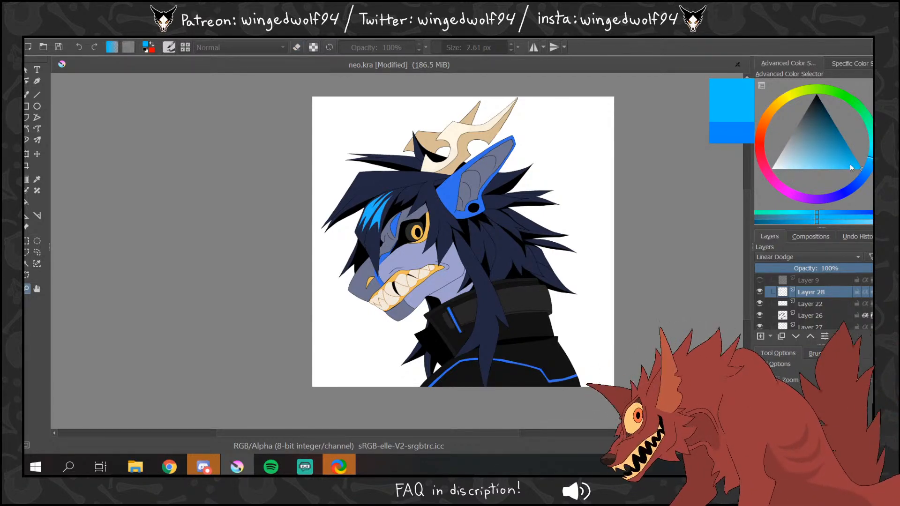
{"action": "left_click", "coordinate": [27, 94]}
{"action": "left_click", "coordinate": [478, 45]}
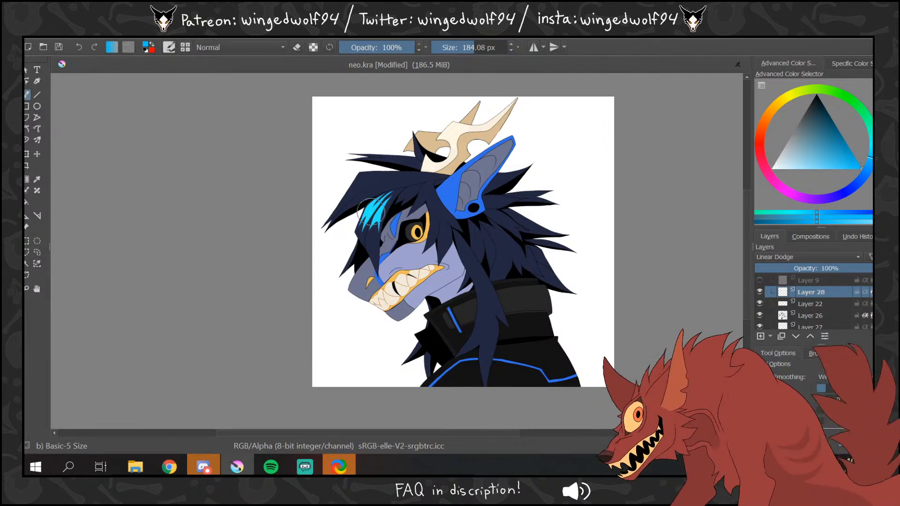
- Mirror the image horizontally and fade the ends of the hair highlight with an erasing gradient
{"action": "left_click", "coordinate": [110, 33]}
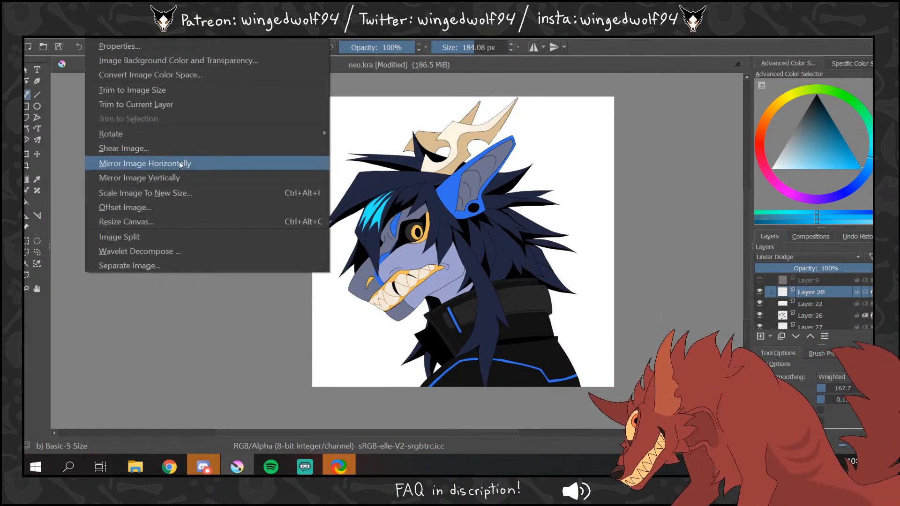
{"action": "left_click", "coordinate": [155, 163]}
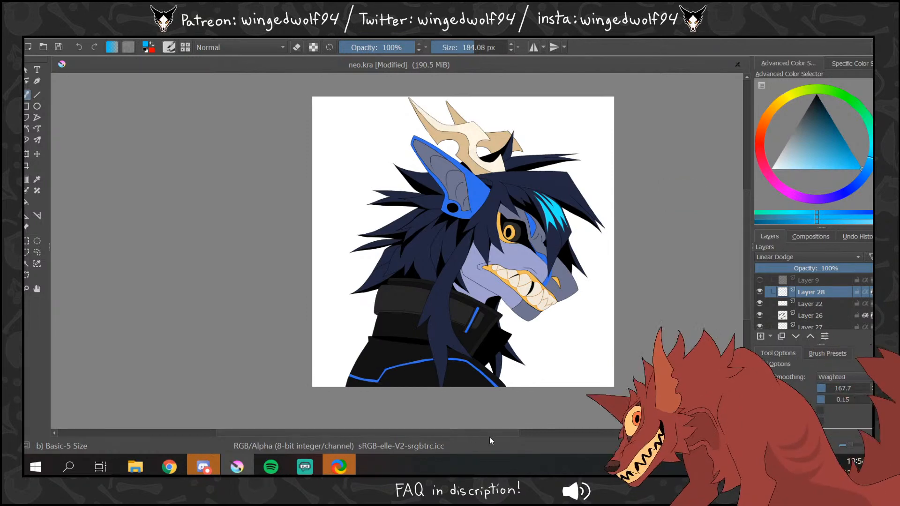
{"action": "left_click_drag", "start_coordinate": [490, 434], "coordinate": [544, 434]}
{"action": "left_click", "coordinate": [27, 179]}
{"action": "left_click", "coordinate": [298, 48]}
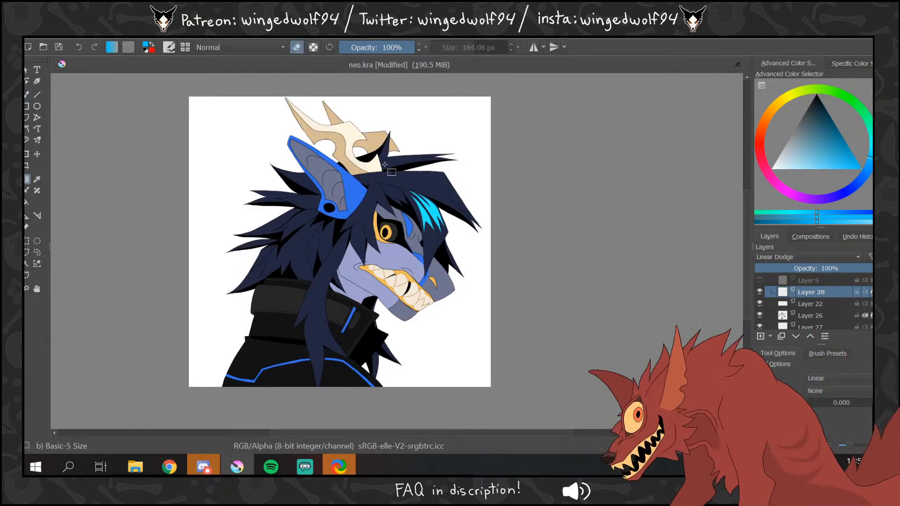
{"action": "mouse_move", "coordinate": [432, 227]}
{"action": "left_mouse_down"}
{"action": "mouse_move", "coordinate": [424, 203]}
{"action": "mouse_move", "coordinate": [438, 193]}
{"action": "mouse_move", "coordinate": [462, 206]}
{"action": "mouse_move", "coordinate": [469, 196]}
{"action": "left_mouse_up"}
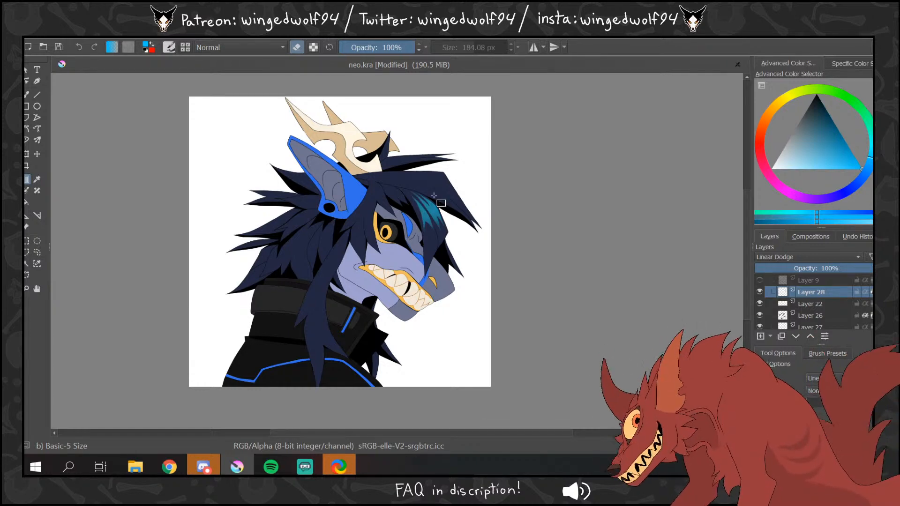
{"action": "key", "text": "ctrl+z"}
{"action": "key", "text": "ctrl+z"}
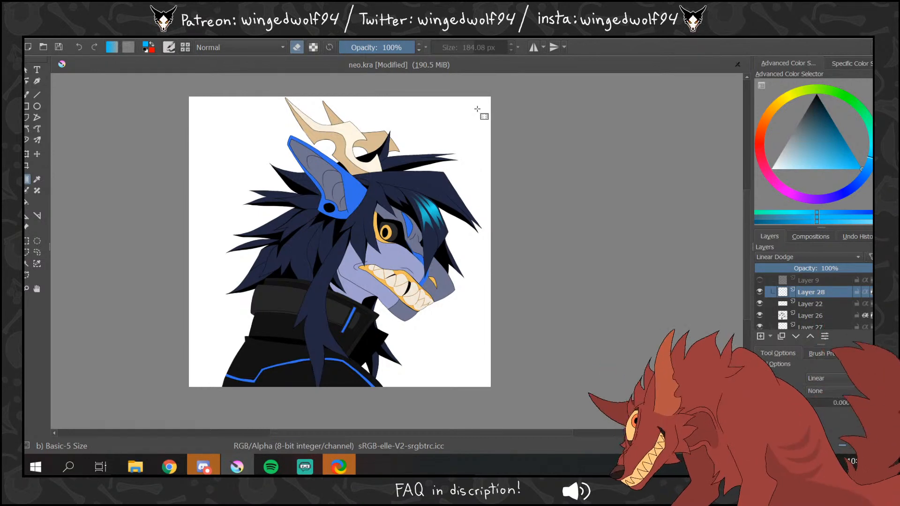
- Mirror the image horizontally again and delete the hair highlight layer, Layer 28
{"action": "left_click", "coordinate": [95, 38]}
{"action": "left_click", "coordinate": [181, 162]}
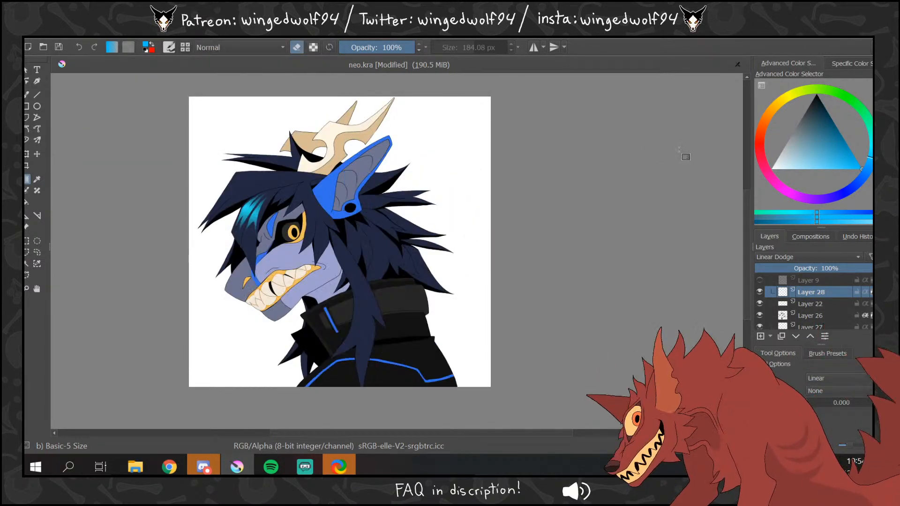
{"action": "key", "text": "shift+Delete"}
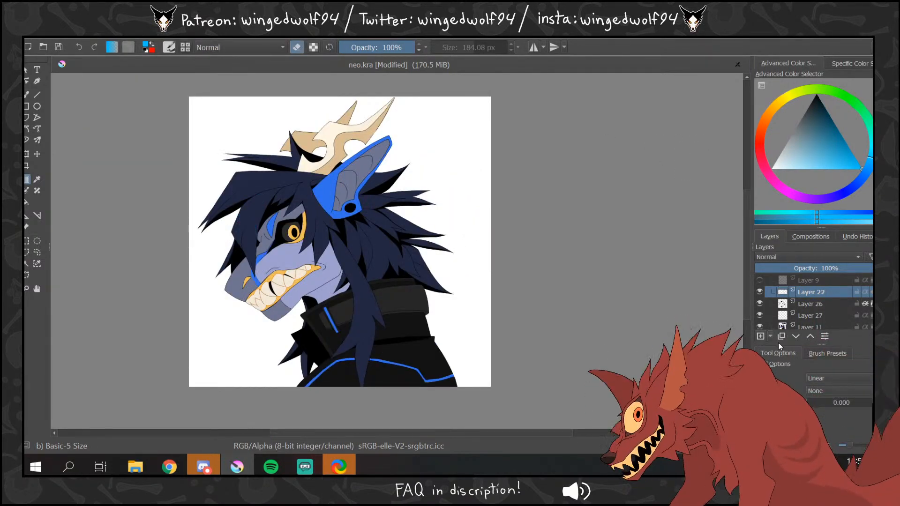
- Add a new layer above Layer 22 and set its blending mode to Linear Dodge
{"action": "left_click", "coordinate": [760, 336]}
{"action": "left_click", "coordinate": [782, 257]}
{"action": "left_click", "coordinate": [777, 304]}
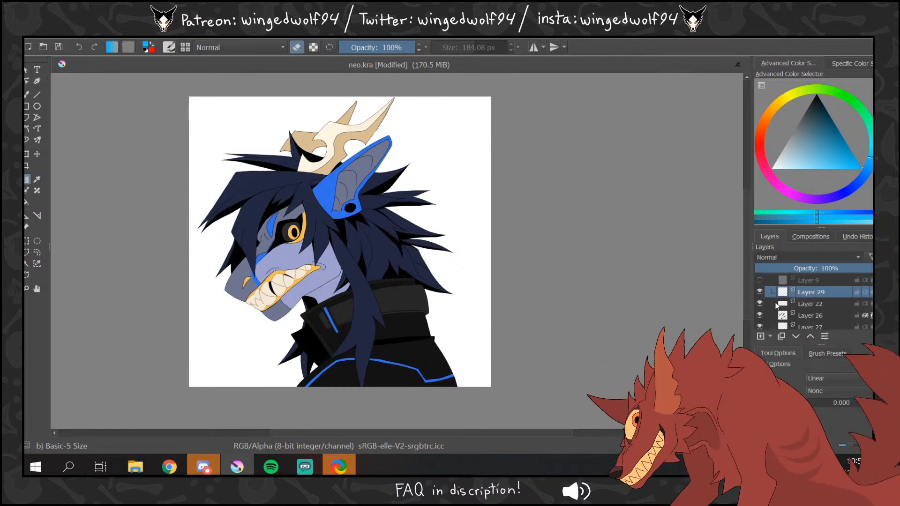
- Outline a jagged cyan highlight on the front bang above the eye with a 2.28 px brush and fill it
{"action": "left_click", "coordinate": [27, 289]}
{"action": "left_click_drag", "start_coordinate": [203, 173], "coordinate": [393, 281]}
{"action": "left_click", "coordinate": [27, 94]}
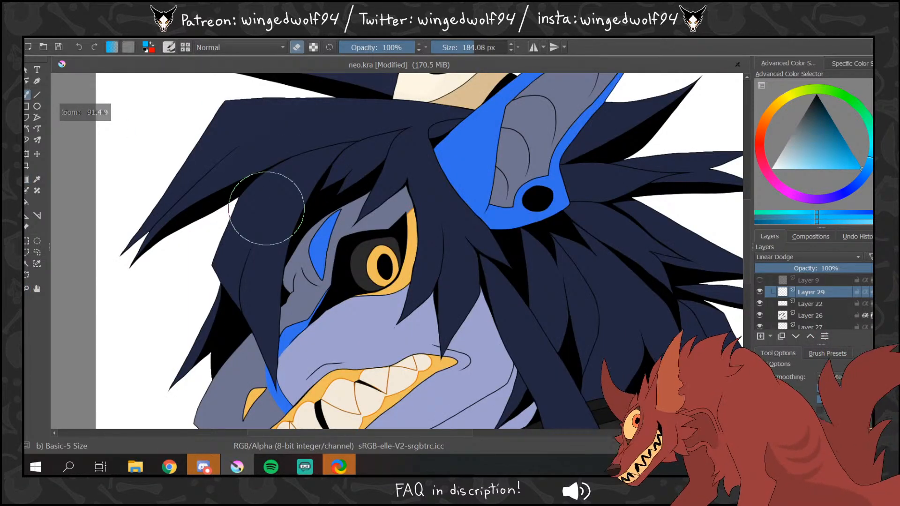
{"action": "left_click", "coordinate": [296, 47]}
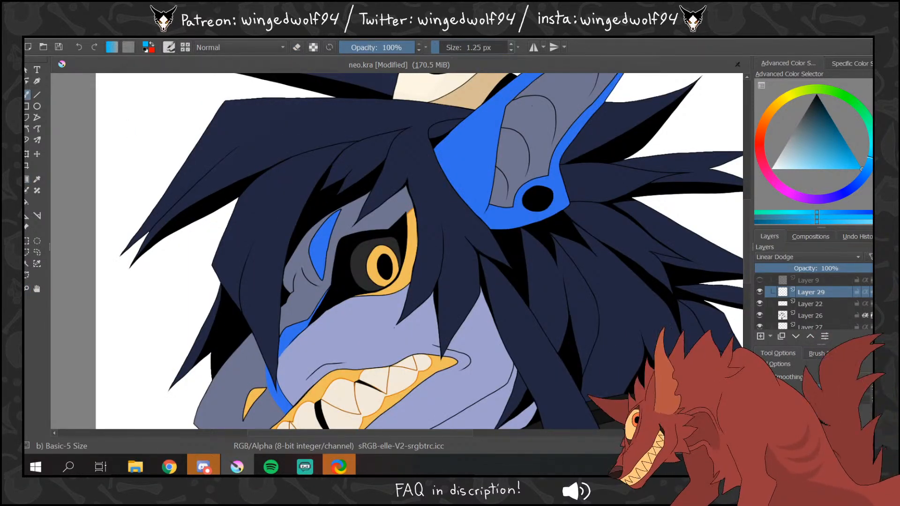
{"action": "left_click", "coordinate": [441, 48]}
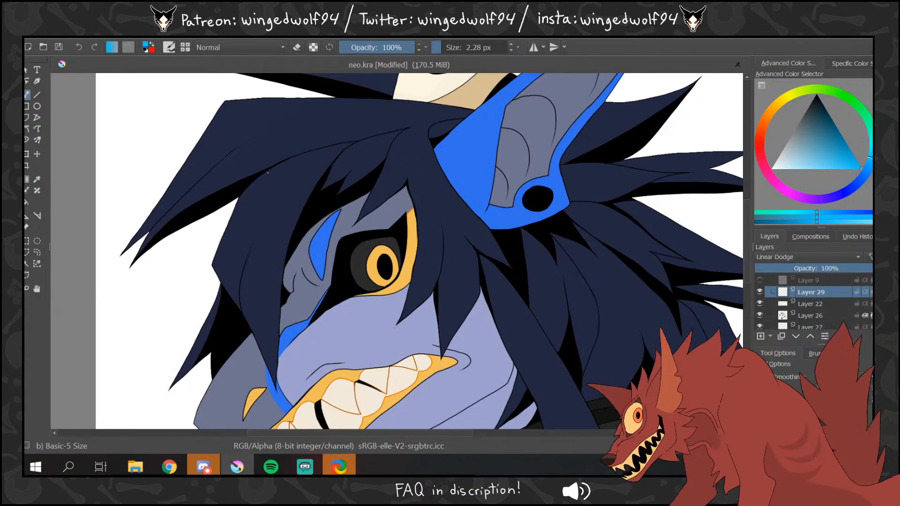
{"action": "mouse_move", "coordinate": [257, 182]}
{"action": "left_mouse_down"}
{"action": "mouse_move", "coordinate": [233, 228]}
{"action": "mouse_move", "coordinate": [249, 202]}
{"action": "mouse_move", "coordinate": [249, 235]}
{"action": "mouse_move", "coordinate": [274, 203]}
{"action": "mouse_move", "coordinate": [269, 269]}
{"action": "mouse_move", "coordinate": [287, 208]}
{"action": "mouse_move", "coordinate": [307, 184]}
{"action": "mouse_move", "coordinate": [284, 198]}
{"action": "mouse_move", "coordinate": [261, 195]}
{"action": "mouse_move", "coordinate": [292, 161]}
{"action": "left_mouse_up"}
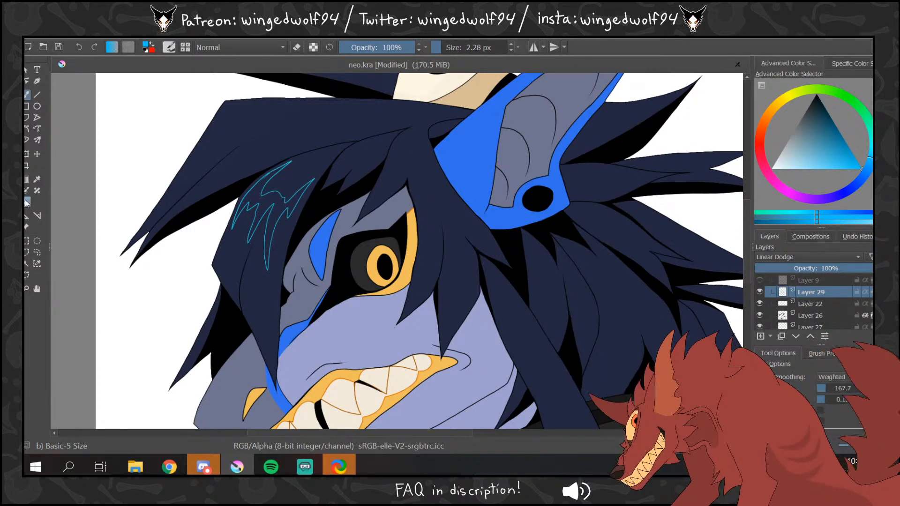
{"action": "left_click", "coordinate": [257, 199]}
- Outline a second jagged cyan highlight on the upper fringe of the hair and fill its parts
{"action": "left_click", "coordinate": [27, 94]}
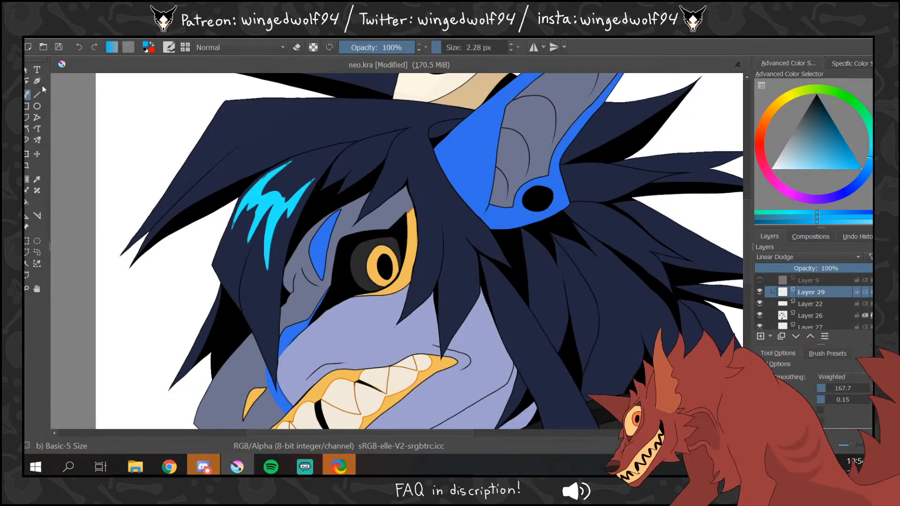
{"action": "scroll", "coordinate": [245, 186], "scroll_direction": "up", "scroll_amount": 3}
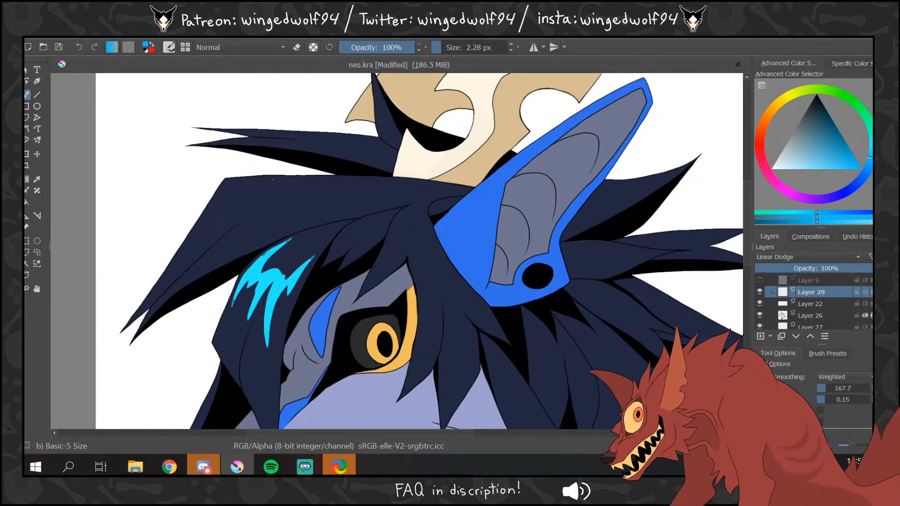
{"action": "mouse_move", "coordinate": [230, 180]}
{"action": "left_mouse_down"}
{"action": "mouse_move", "coordinate": [195, 234]}
{"action": "mouse_move", "coordinate": [231, 201]}
{"action": "mouse_move", "coordinate": [241, 202]}
{"action": "mouse_move", "coordinate": [212, 240]}
{"action": "mouse_move", "coordinate": [243, 215]}
{"action": "mouse_move", "coordinate": [304, 191]}
{"action": "mouse_move", "coordinate": [260, 194]}
{"action": "mouse_move", "coordinate": [277, 182]}
{"action": "mouse_move", "coordinate": [265, 180]}
{"action": "mouse_move", "coordinate": [287, 209]}
{"action": "mouse_move", "coordinate": [239, 226]}
{"action": "mouse_move", "coordinate": [227, 240]}
{"action": "mouse_move", "coordinate": [249, 233]}
{"action": "mouse_move", "coordinate": [226, 245]}
{"action": "mouse_move", "coordinate": [280, 218]}
{"action": "left_mouse_up"}
{"action": "key", "text": "ctrl+z"}
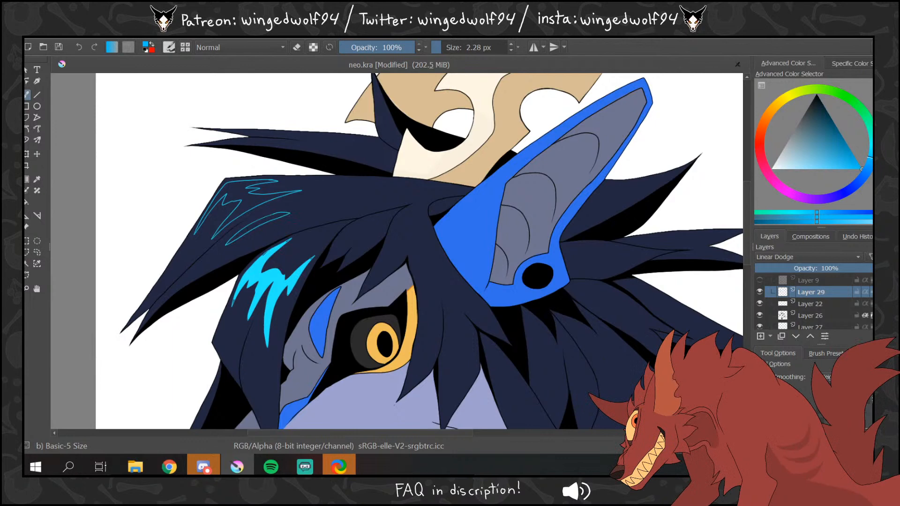
{"action": "left_click", "coordinate": [27, 202]}
{"action": "left_click", "coordinate": [245, 206]}
{"action": "left_click", "coordinate": [259, 223]}
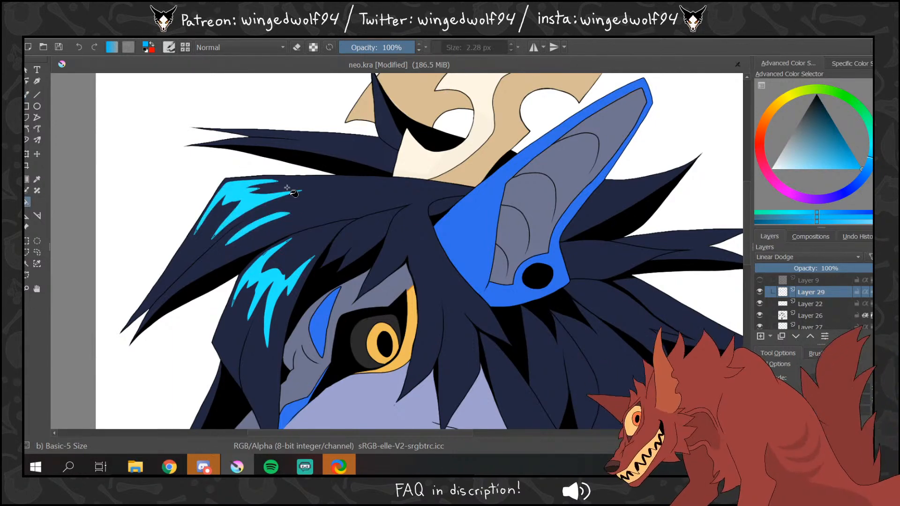
- Mirror the image horizontally, try the hair highlight layer at 25% opacity and delete that layer
{"action": "left_click", "coordinate": [27, 289]}
{"action": "left_click", "coordinate": [390, 286]}
{"action": "left_click", "coordinate": [416, 285]}
{"action": "left_click", "coordinate": [416, 285]}
{"action": "left_click", "coordinate": [416, 285]}
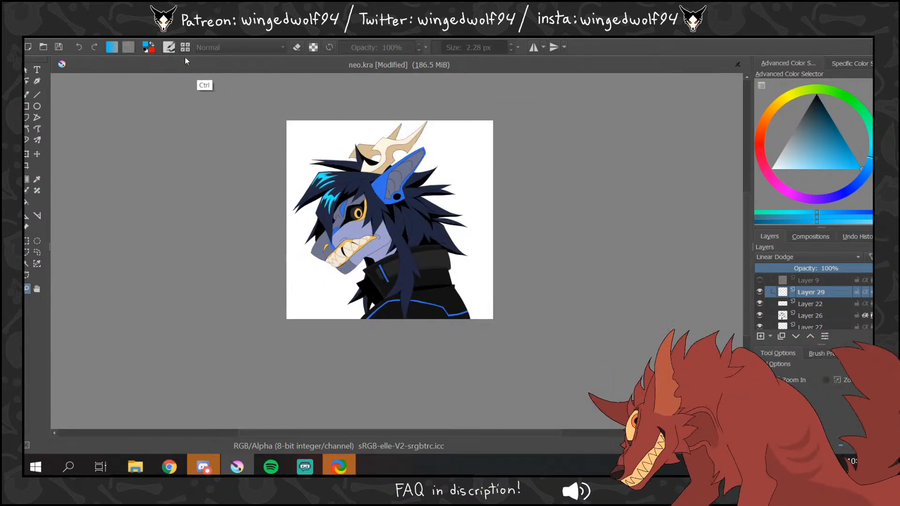
{"action": "left_click", "coordinate": [92, 33]}
{"action": "left_click", "coordinate": [197, 161]}
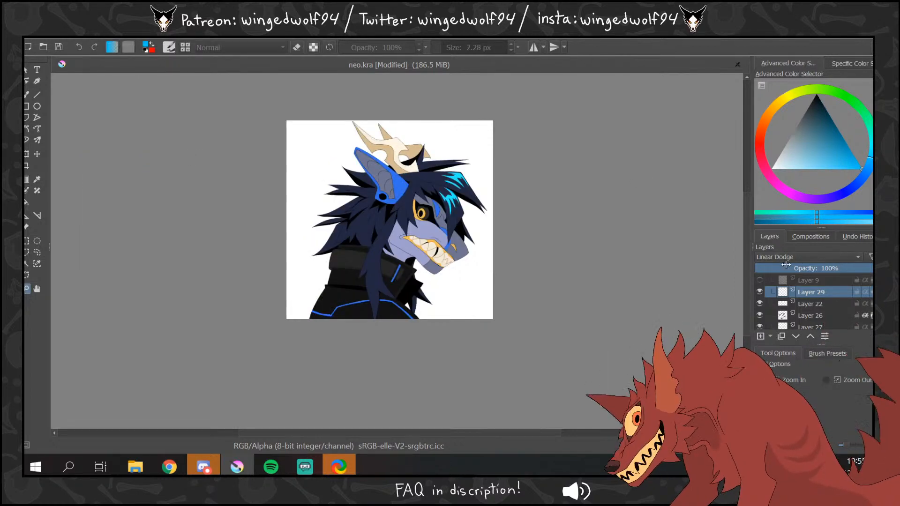
{"action": "left_click", "coordinate": [786, 267]}
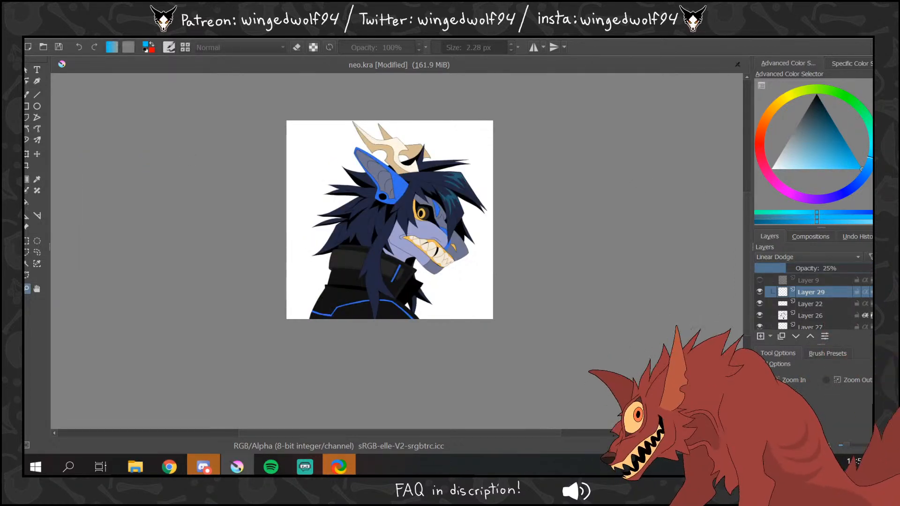
{"action": "key", "text": "shift+Delete"}
- Add a new empty layer above Layer 22 and mirror the image back horizontally
{"action": "left_click", "coordinate": [763, 336]}
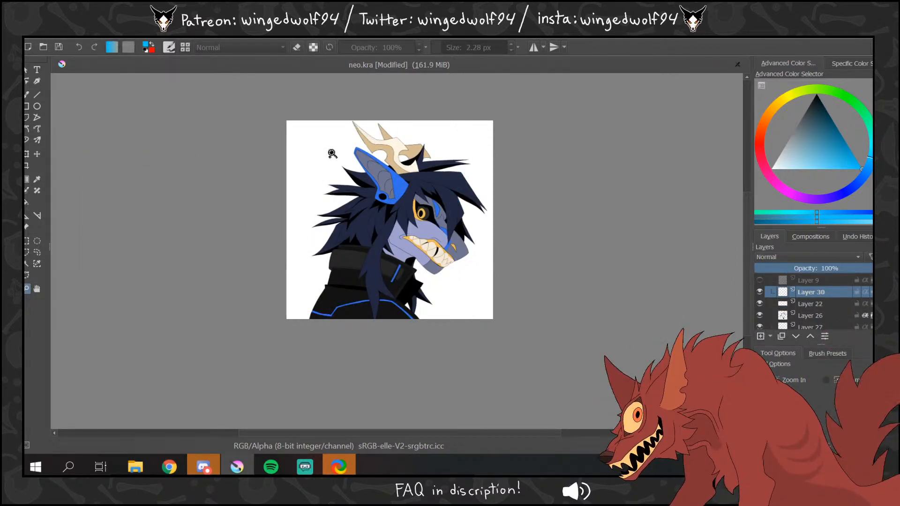
{"action": "left_click", "coordinate": [95, 35]}
{"action": "left_click", "coordinate": [169, 161]}
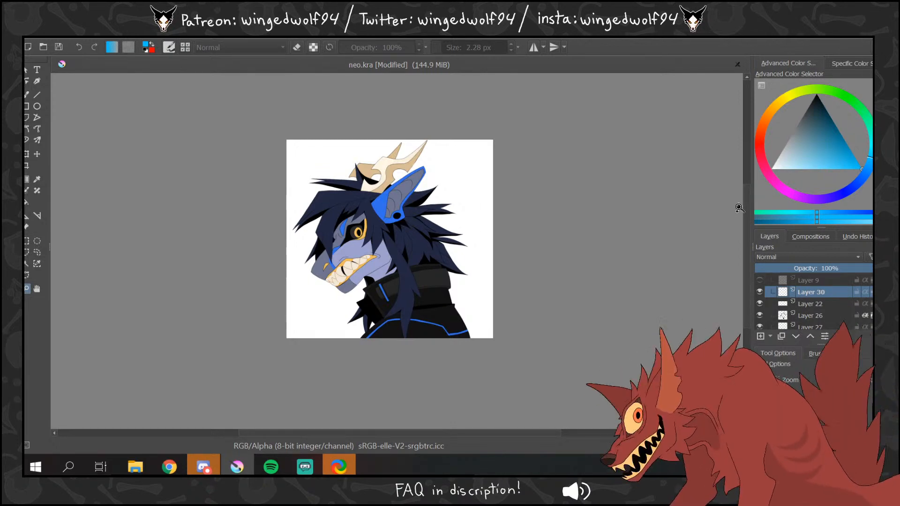
- Sample the muzzle's lavender, darken it, and shade the neck under the jaw on a new layer above Layer 11
{"action": "left_click_drag", "start_coordinate": [310, 174], "coordinate": [474, 310]}
{"action": "left_click", "coordinate": [377, 301], "text": "ctrl"}
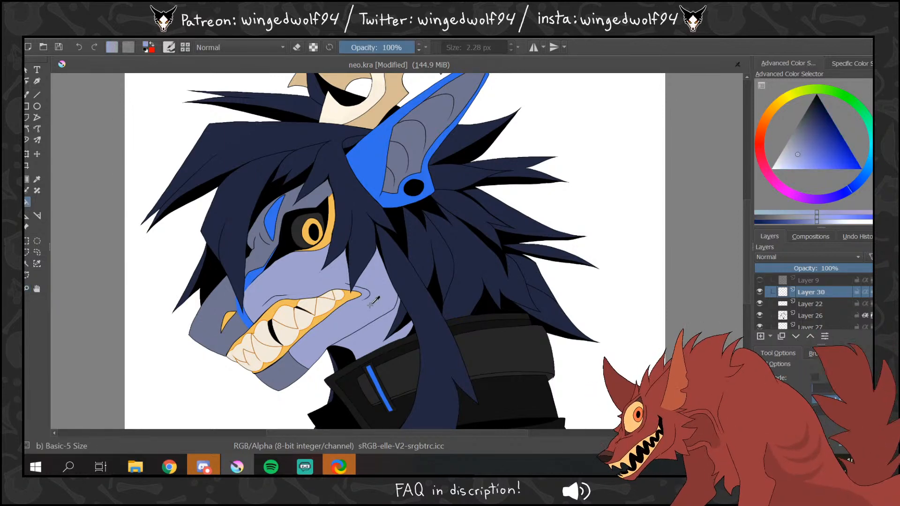
{"action": "left_click", "coordinate": [803, 148]}
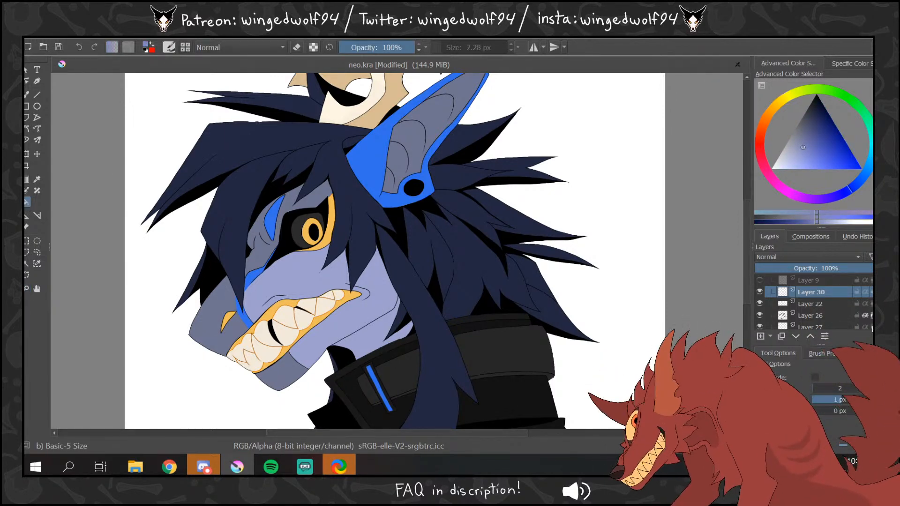
{"action": "scroll", "coordinate": [804, 307], "scroll_direction": "down", "scroll_amount": 2}
{"action": "left_click", "coordinate": [803, 305]}
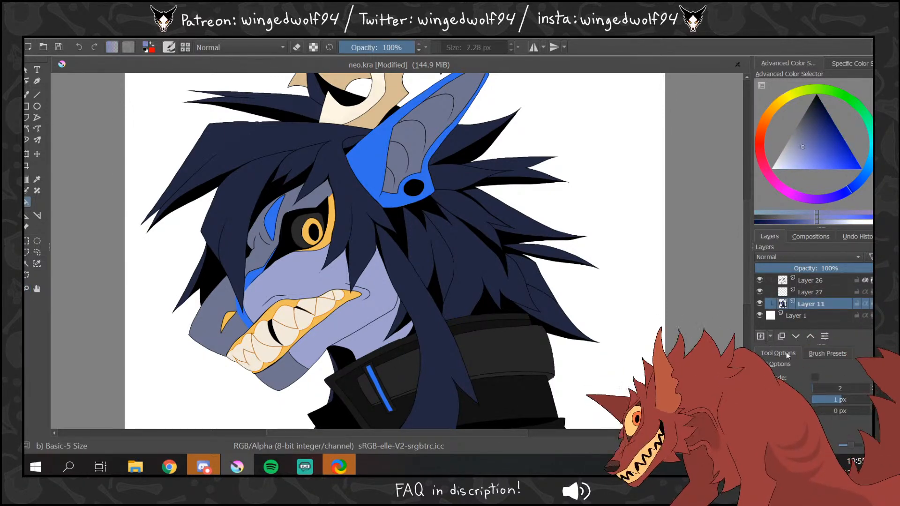
{"action": "key", "text": "Insert"}
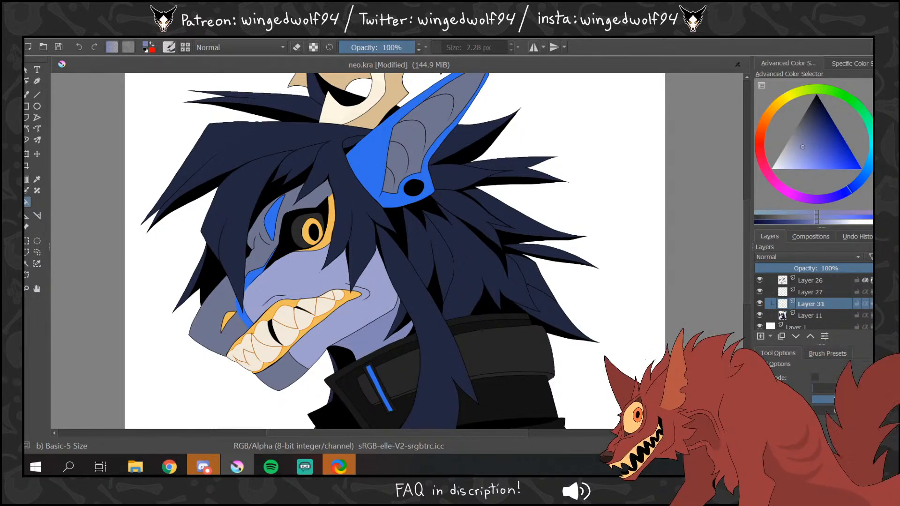
{"action": "left_click", "coordinate": [808, 146]}
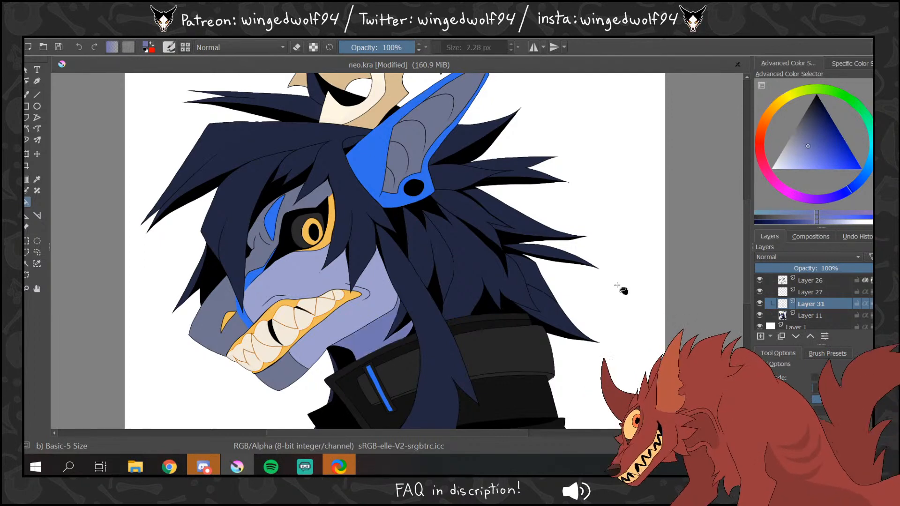
- Mirror the image horizontally to check the neck shading and sample black from the hair shadow beside it
{"action": "left_click", "coordinate": [28, 289]}
{"action": "left_click", "coordinate": [465, 217], "text": "ctrl"}
{"action": "left_click", "coordinate": [464, 217], "text": "ctrl"}
{"action": "left_click", "coordinate": [460, 173], "text": "ctrl"}
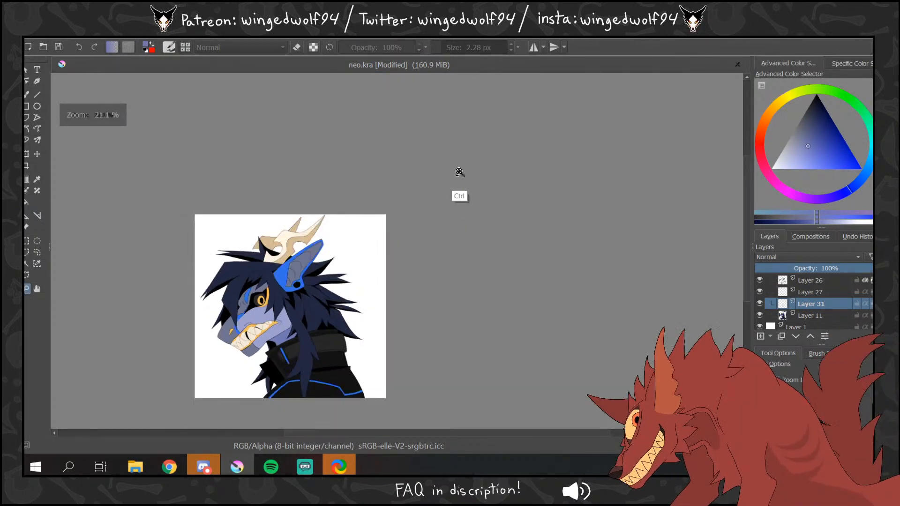
{"action": "left_click", "coordinate": [93, 32]}
{"action": "left_click", "coordinate": [175, 161]}
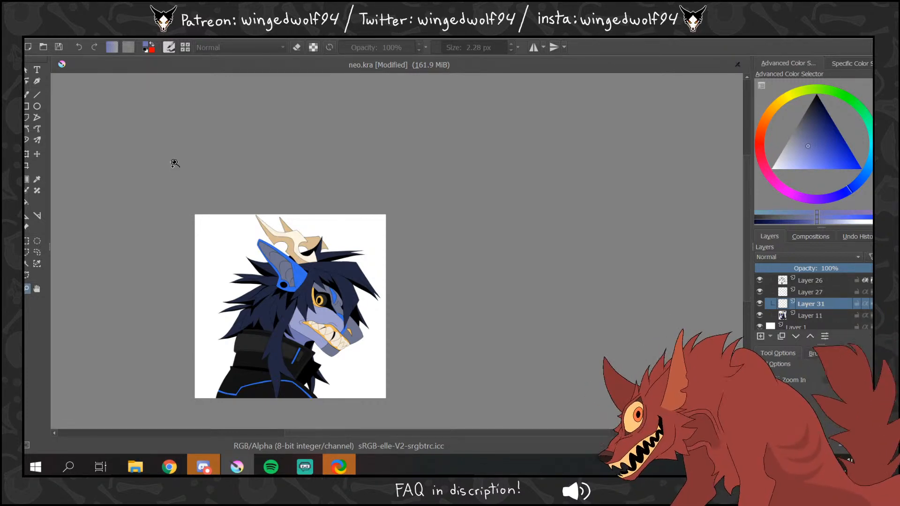
{"action": "left_click_drag", "start_coordinate": [255, 283], "coordinate": [336, 354]}
{"action": "left_click", "coordinate": [28, 95]}
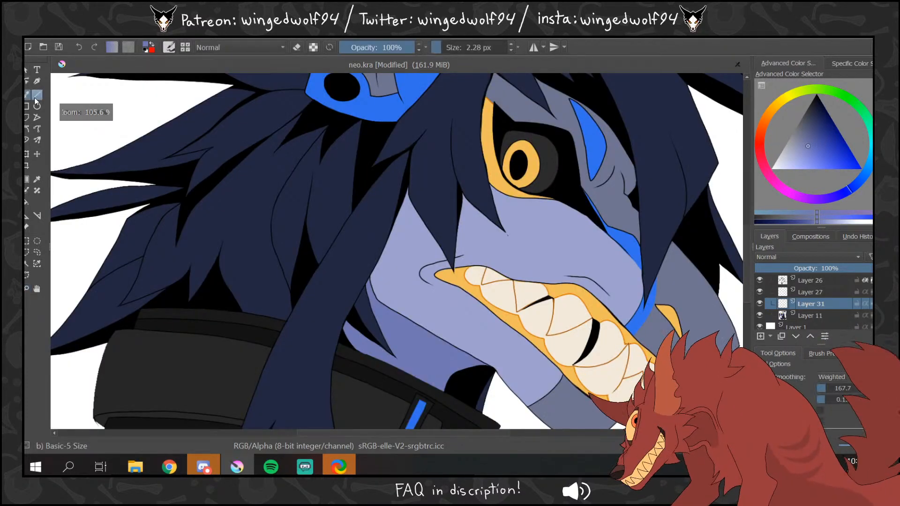
{"action": "left_click", "coordinate": [315, 254], "text": "ctrl"}
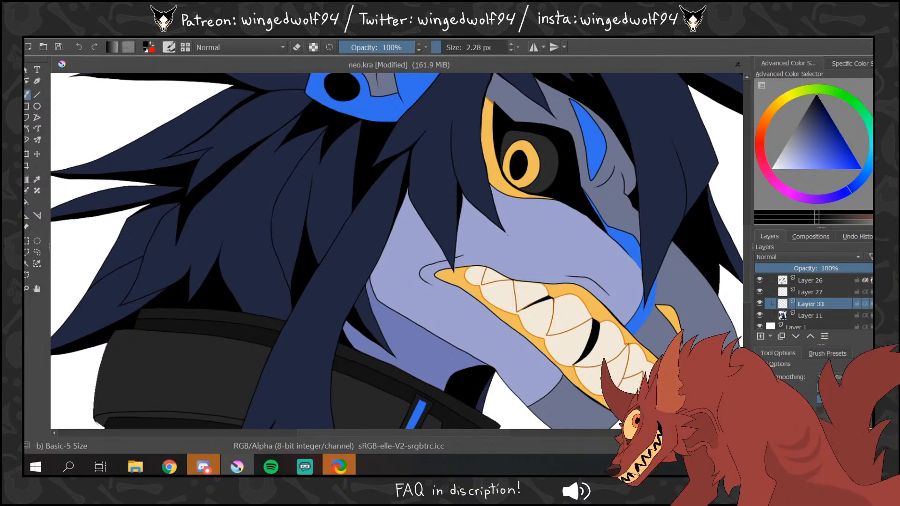
- Mirror the image back horizontally and look over the whole illustration
{"action": "left_click", "coordinate": [27, 289]}
{"action": "right_click", "coordinate": [411, 199]}
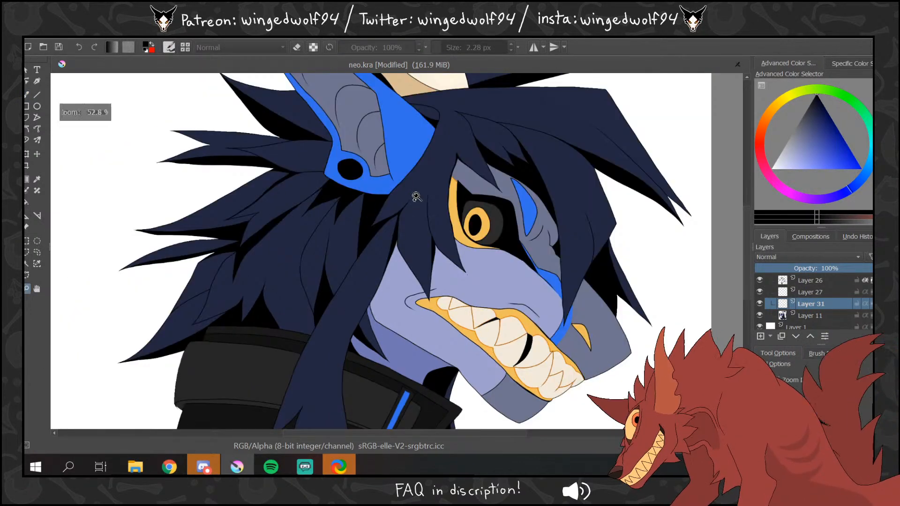
{"action": "right_click", "coordinate": [412, 199]}
{"action": "right_click", "coordinate": [411, 199]}
{"action": "left_click", "coordinate": [101, 38]}
{"action": "left_click", "coordinate": [201, 165]}
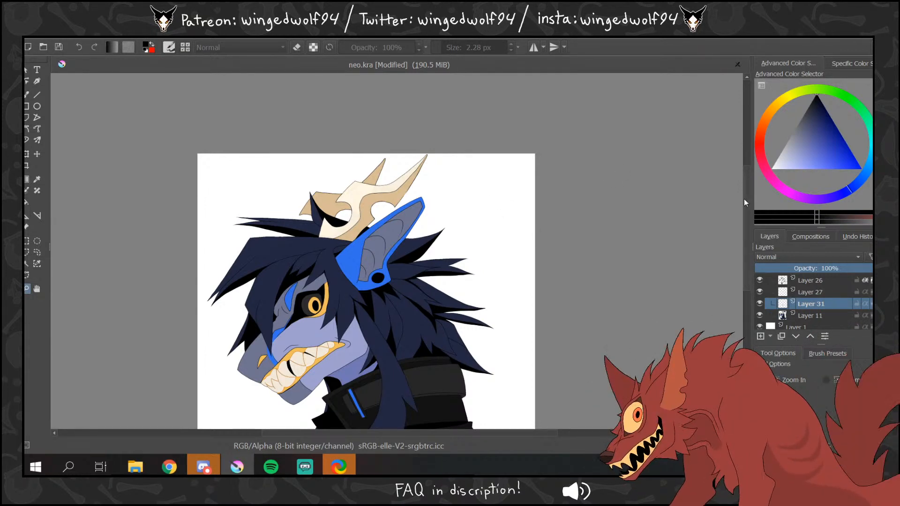
{"action": "left_click_drag", "start_coordinate": [746, 200], "coordinate": [749, 229]}
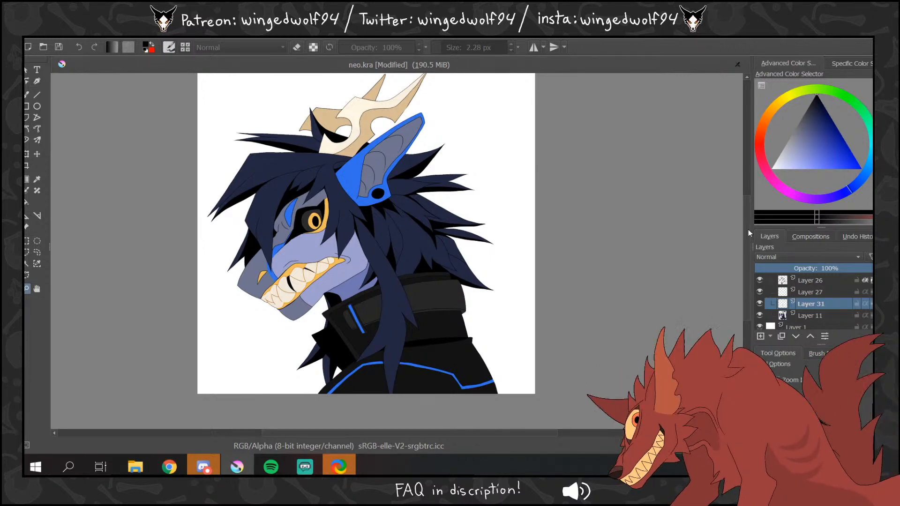
{"action": "left_click_drag", "start_coordinate": [748, 230], "coordinate": [748, 222]}
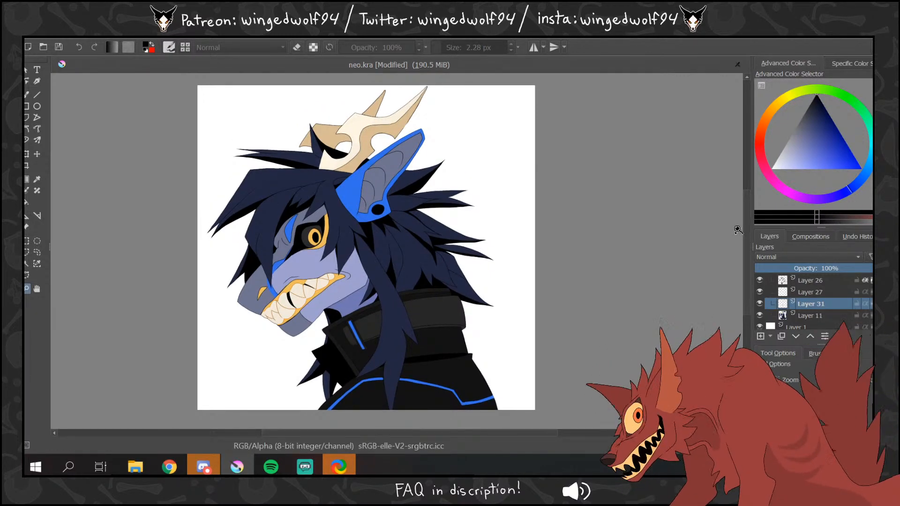
{"action": "left_click_drag", "start_coordinate": [532, 434], "coordinate": [504, 433]}
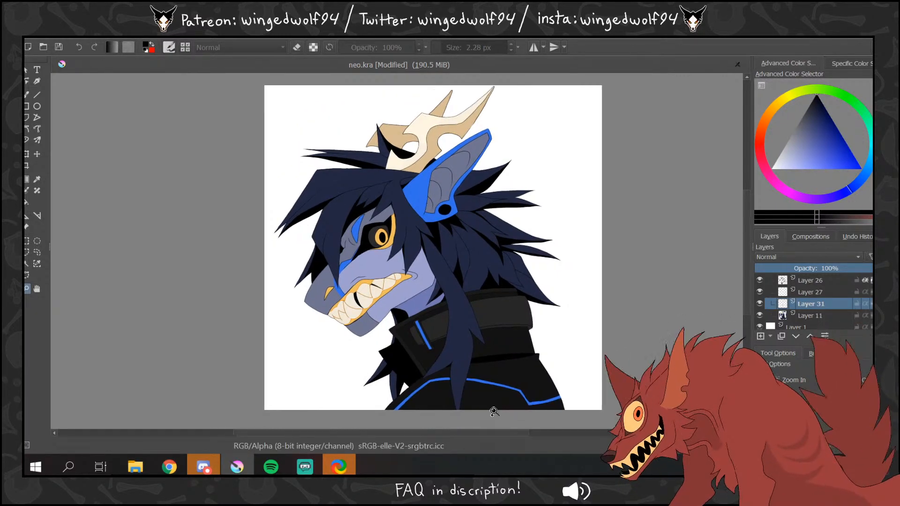
{"action": "mouse_move", "coordinate": [748, 215]}
{"action": "left_mouse_down"}
{"action": "mouse_move", "coordinate": [744, 193]}
{"action": "mouse_move", "coordinate": [744, 202]}
{"action": "left_mouse_up"}
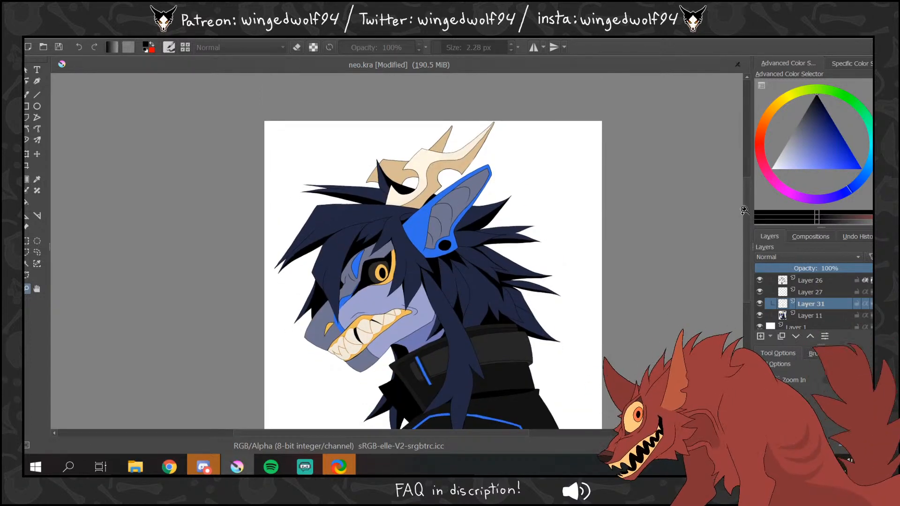
- Sample the iris colour, shift it to a saturated orange, and outline and fill the iris's upper part on a new layer
{"action": "left_click_drag", "start_coordinate": [348, 235], "coordinate": [434, 284]}
{"action": "key", "text": "b"}
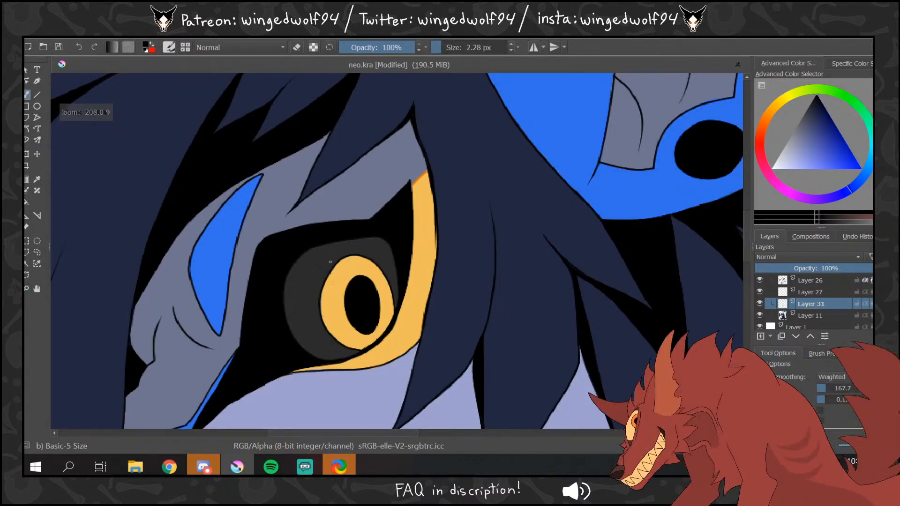
{"action": "left_click", "coordinate": [339, 284], "text": "ctrl"}
{"action": "left_click", "coordinate": [860, 168]}
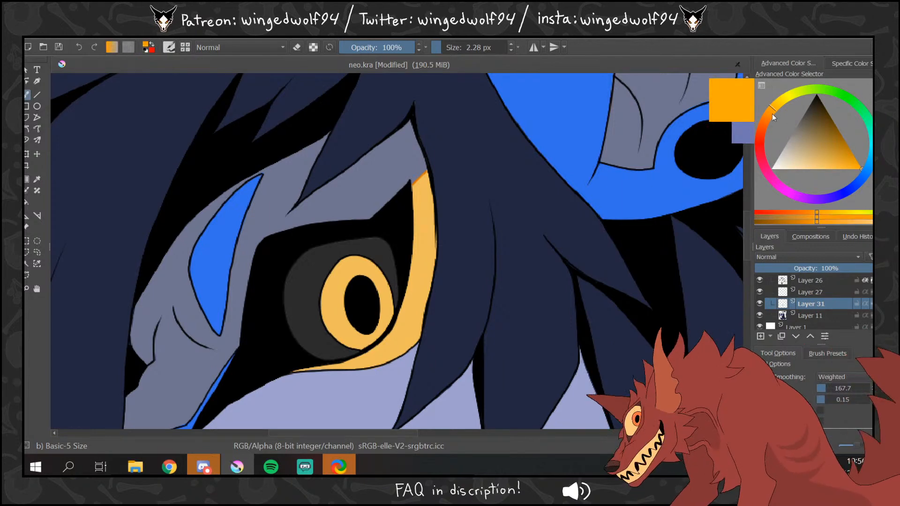
{"action": "left_click", "coordinate": [761, 336]}
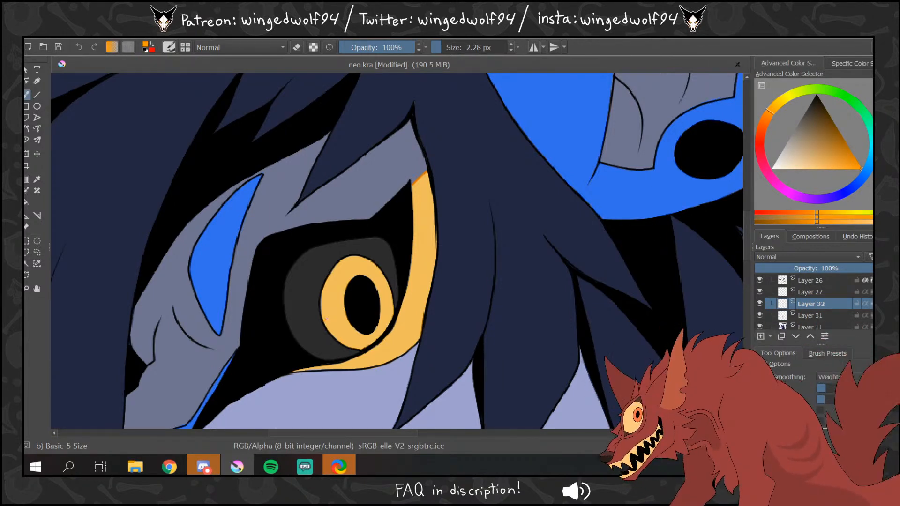
{"action": "mouse_move", "coordinate": [325, 321]}
{"action": "left_mouse_down"}
{"action": "mouse_move", "coordinate": [348, 267]}
{"action": "mouse_move", "coordinate": [340, 267]}
{"action": "mouse_move", "coordinate": [329, 289]}
{"action": "mouse_move", "coordinate": [388, 284]}
{"action": "left_mouse_up"}
{"action": "key", "text": "ctrl+z"}
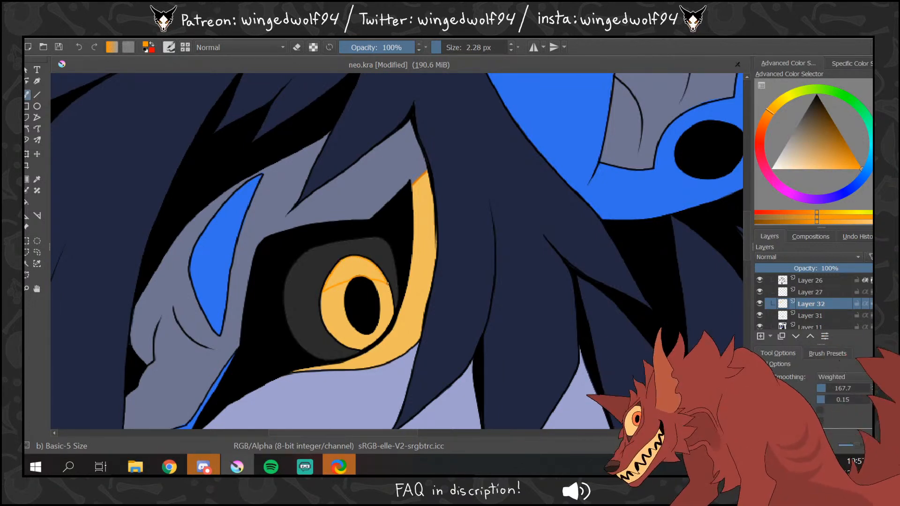
{"action": "left_click", "coordinate": [27, 201]}
{"action": "left_click", "coordinate": [361, 274]}
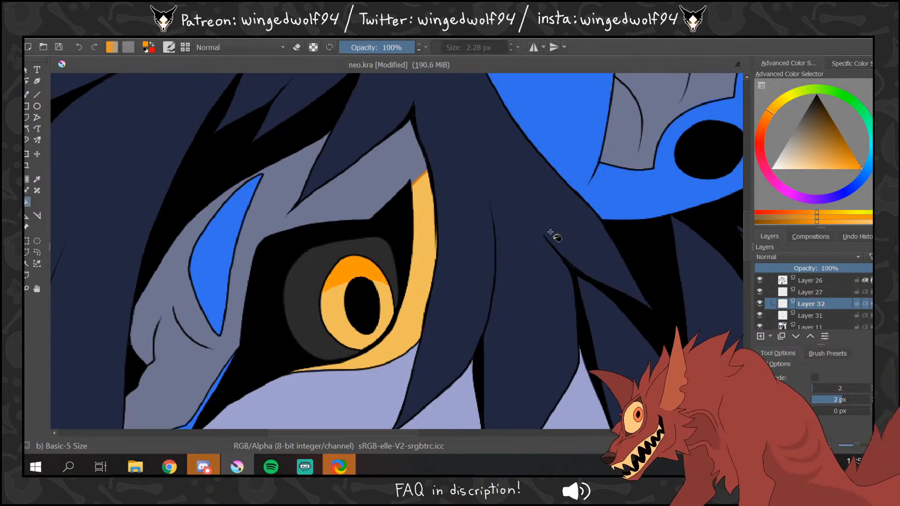
- Switch the brush to erasing and examine the whole wolf illustration with the shaded iris
{"action": "left_click", "coordinate": [27, 95]}
{"action": "key", "text": "e"}
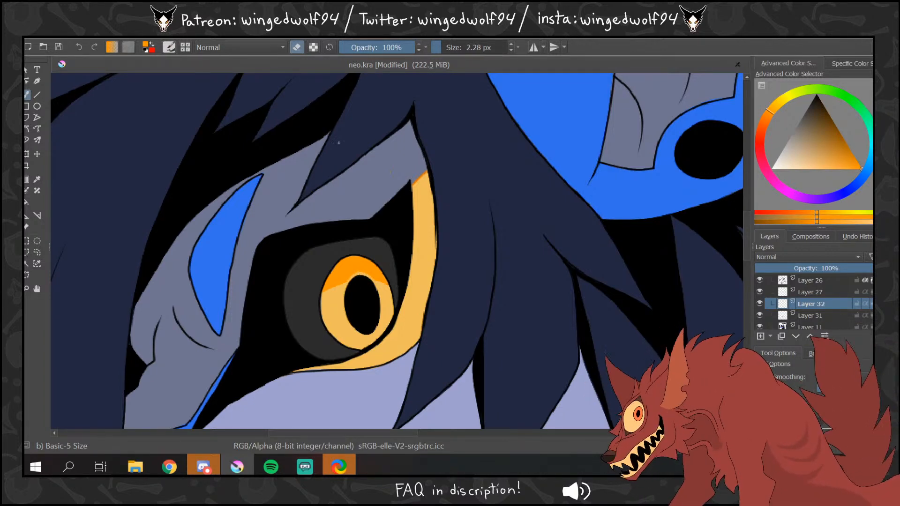
{"action": "left_click", "coordinate": [28, 289]}
{"action": "left_click", "coordinate": [382, 234], "text": "ctrl"}
{"action": "left_click", "coordinate": [383, 227], "text": "ctrl"}
{"action": "left_click", "coordinate": [390, 225], "text": "ctrl"}
{"action": "left_click", "coordinate": [401, 226], "text": "ctrl"}
{"action": "left_click", "coordinate": [413, 226], "text": "ctrl"}
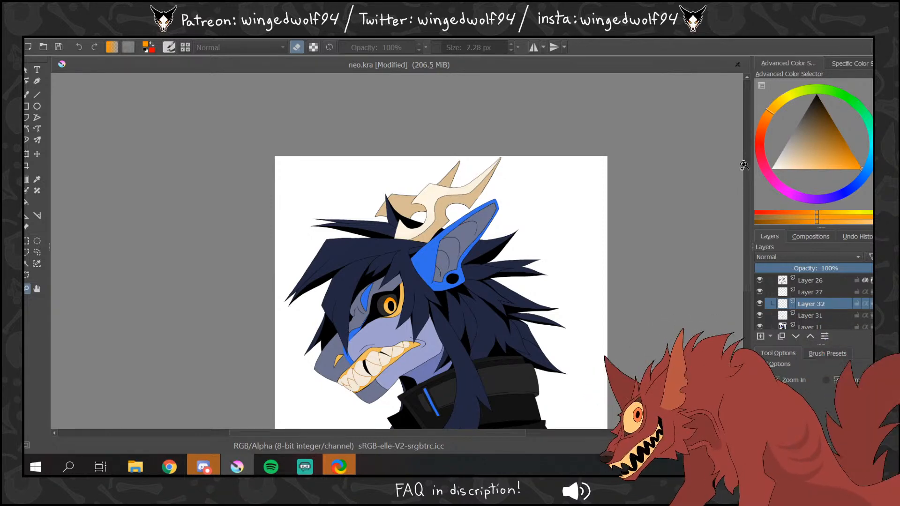
{"action": "scroll", "coordinate": [750, 199], "scroll_direction": "down", "scroll_amount": 3}
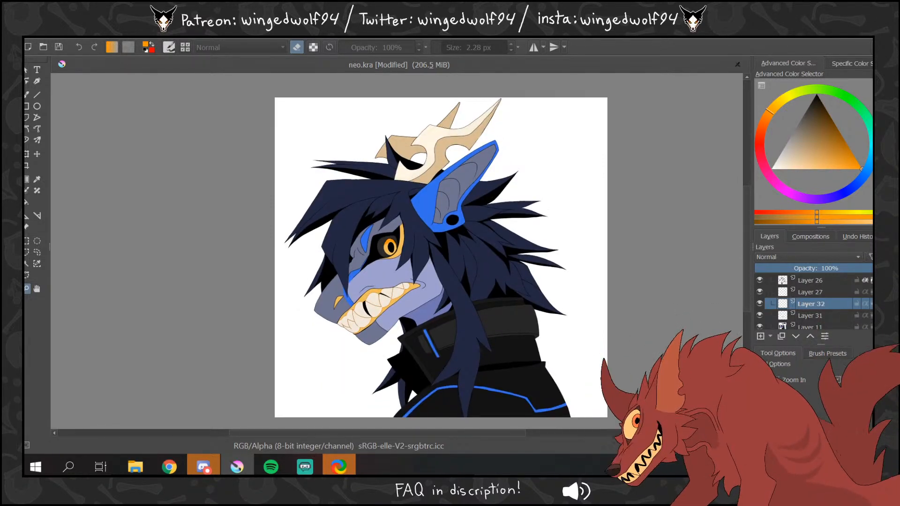
{"action": "scroll", "coordinate": [797, 305], "scroll_direction": "down", "scroll_amount": 1}
- Add a new layer between Layer 11 and Layer 1 and fill it with black as the background
{"action": "left_click", "coordinate": [771, 316]}
{"action": "key", "text": "Insert"}
{"action": "key", "text": "d"}
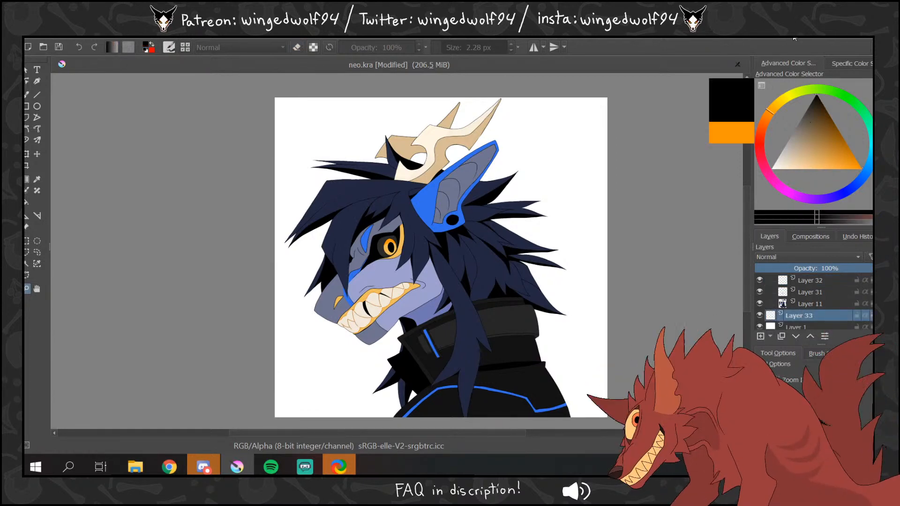
{"action": "left_click", "coordinate": [26, 202]}
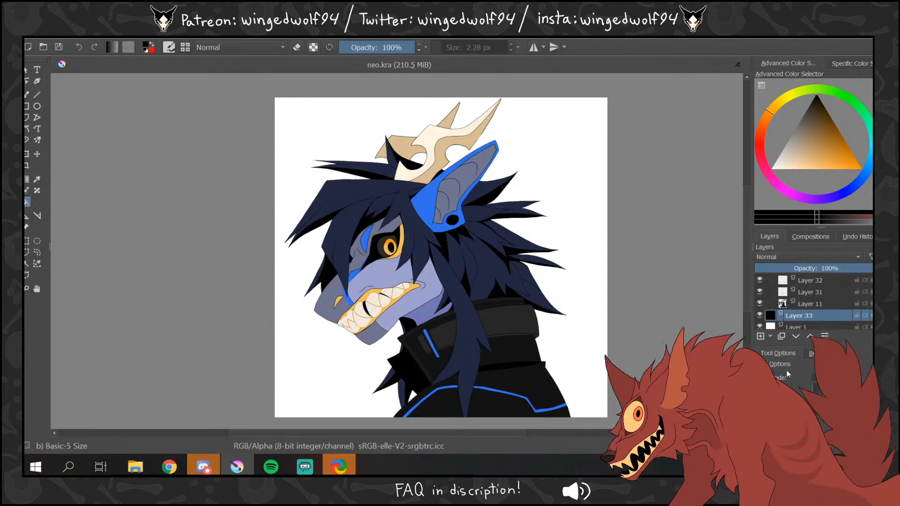
{"action": "key", "text": "shift+BackSpace"}
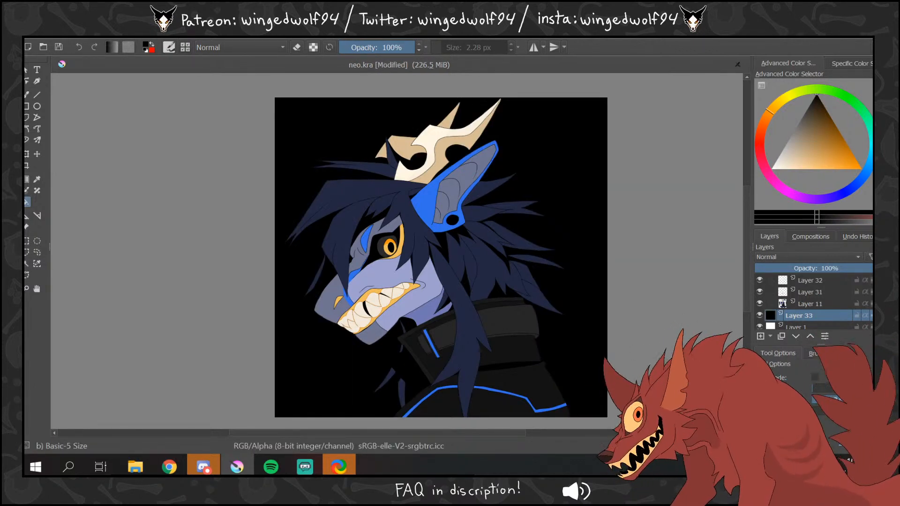
- Try a medium blue on the background layer, then refill it with a very dark navy blue
{"action": "left_click", "coordinate": [852, 196]}
{"action": "left_click", "coordinate": [829, 141]}
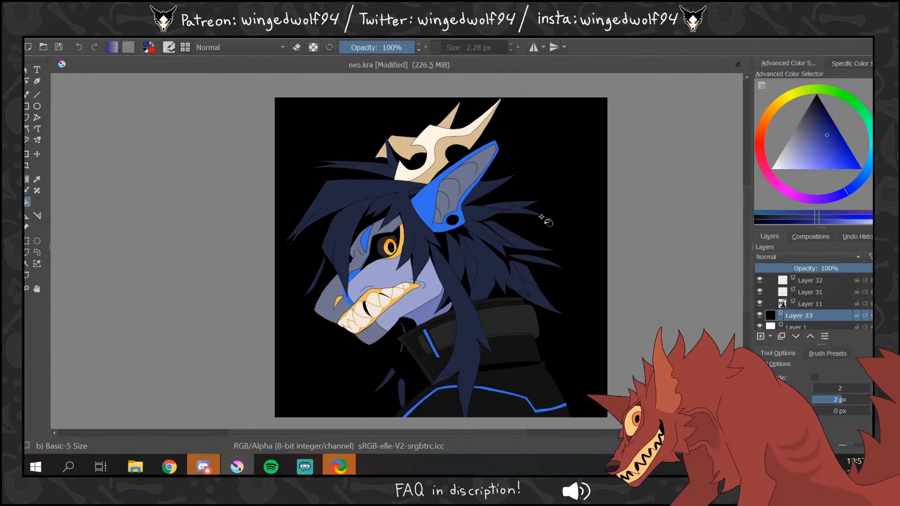
{"action": "left_click", "coordinate": [539, 218]}
{"action": "left_click", "coordinate": [820, 107]}
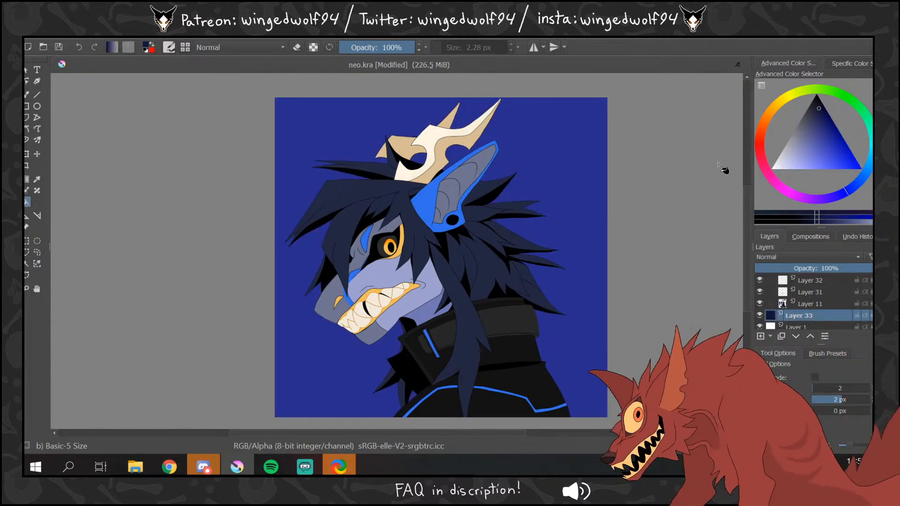
{"action": "key", "text": "shift+BackSpace"}
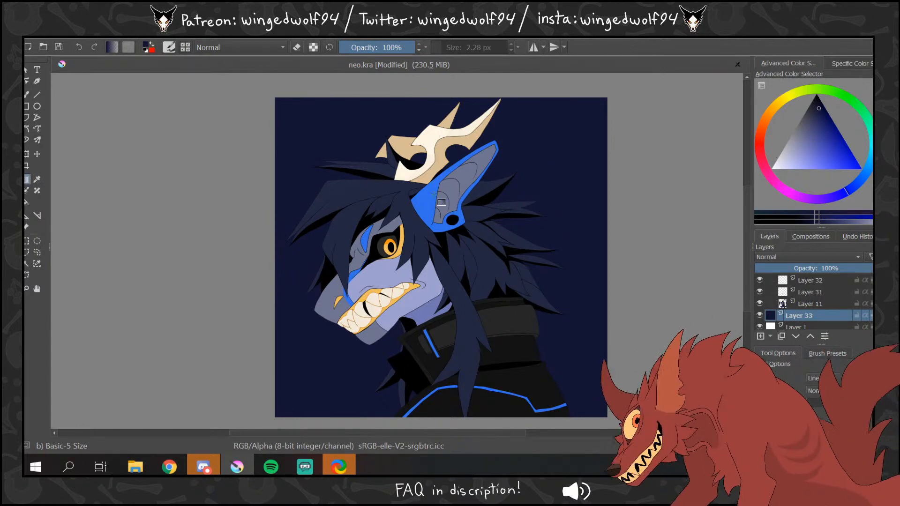
- Sample the ear's blue, shift it to a bright azure, and try bi-linear gradients across the background
{"action": "left_click", "coordinate": [426, 201], "text": "ctrl"}
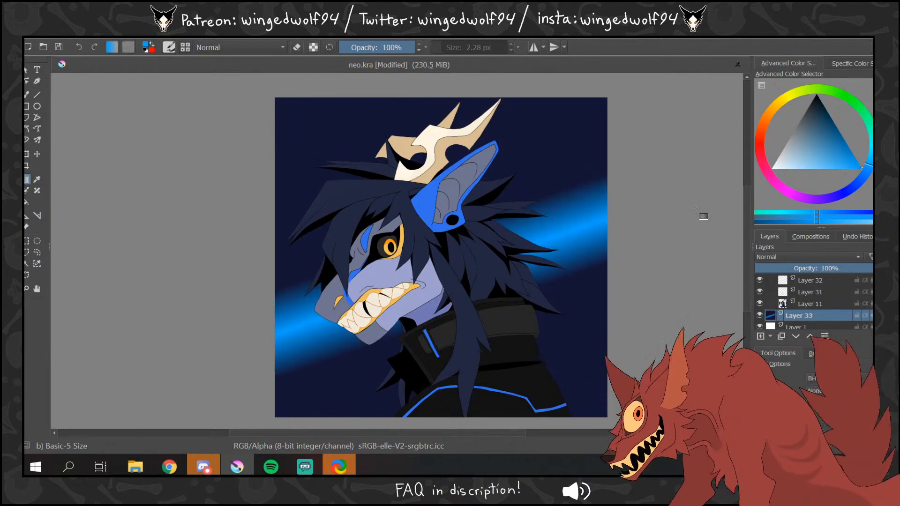
{"action": "key", "text": "ctrl+z"}
{"action": "key", "text": "ctrl+shift+z"}
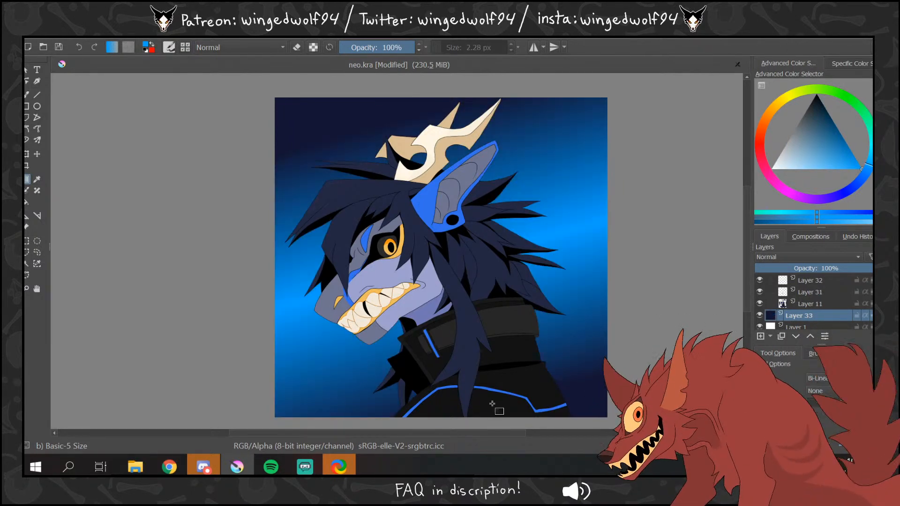
{"action": "key", "text": "ctrl+z"}
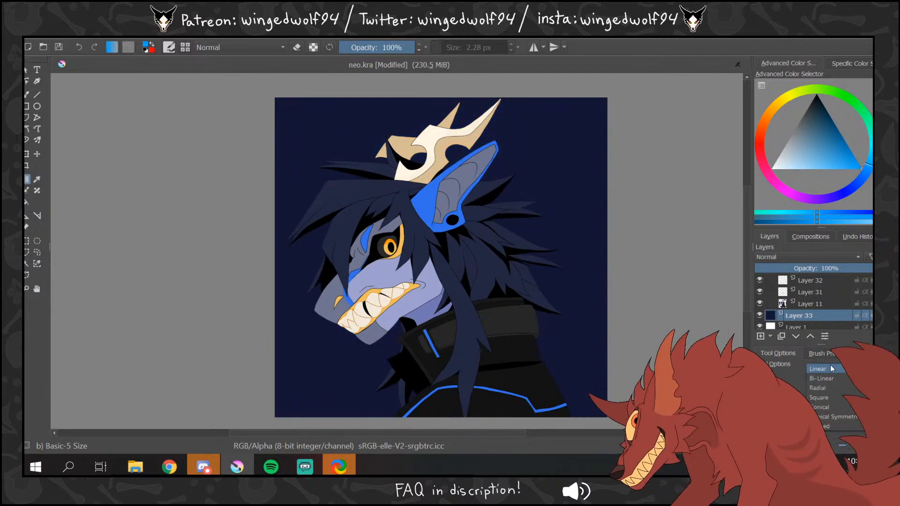
- Blend linear azure gradients into the navy background from its upper-left and lower-right corners
{"action": "key", "text": "ctrl+shift+z"}
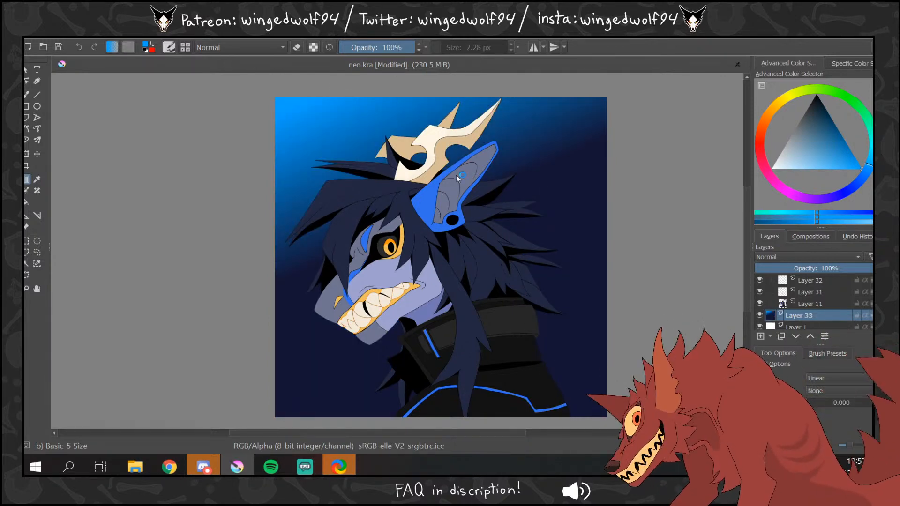
{"action": "key", "text": "ctrl+z"}
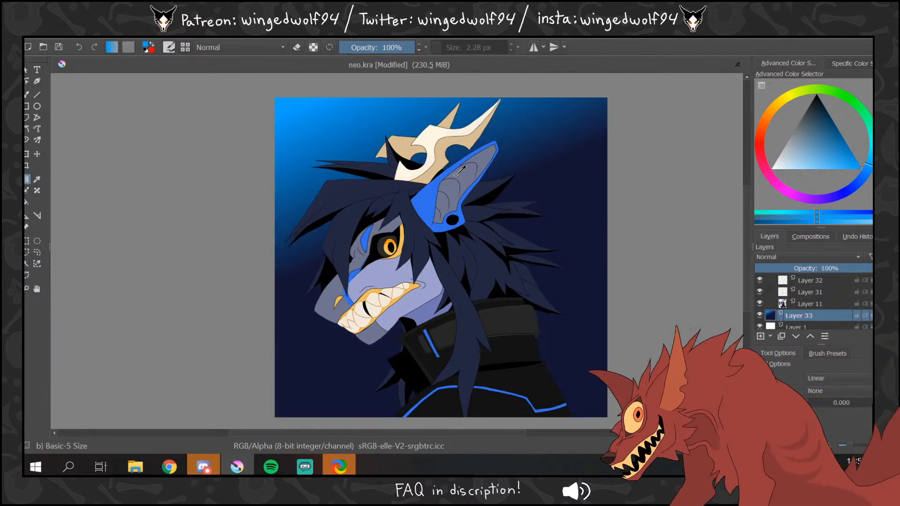
{"action": "key", "text": "ctrl+z"}
{"action": "scroll", "coordinate": [718, 188], "scroll_direction": "up", "scroll_amount": 3}
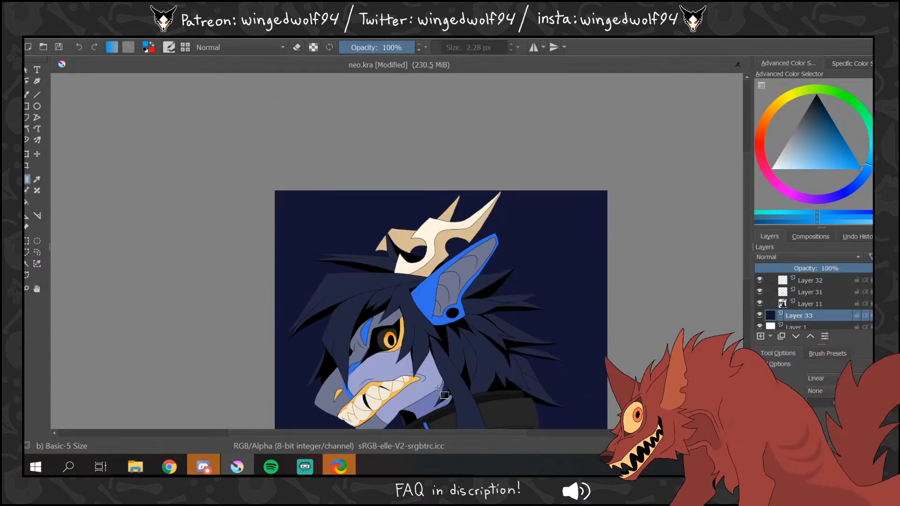
{"action": "key", "text": "ctrl+shift+z"}
{"action": "scroll", "coordinate": [642, 366], "scroll_direction": "down", "scroll_amount": 3}
{"action": "key", "text": "ctrl+shift+z"}
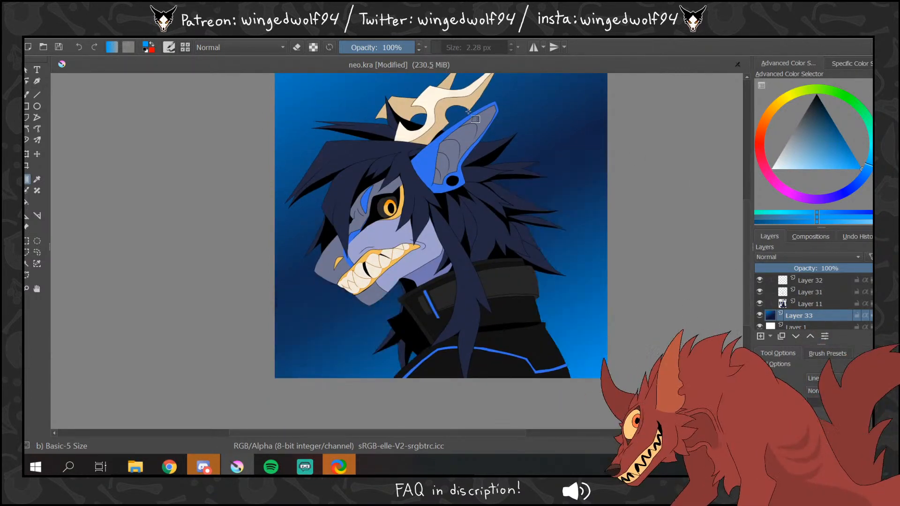
{"action": "key", "text": "ctrl+z"}
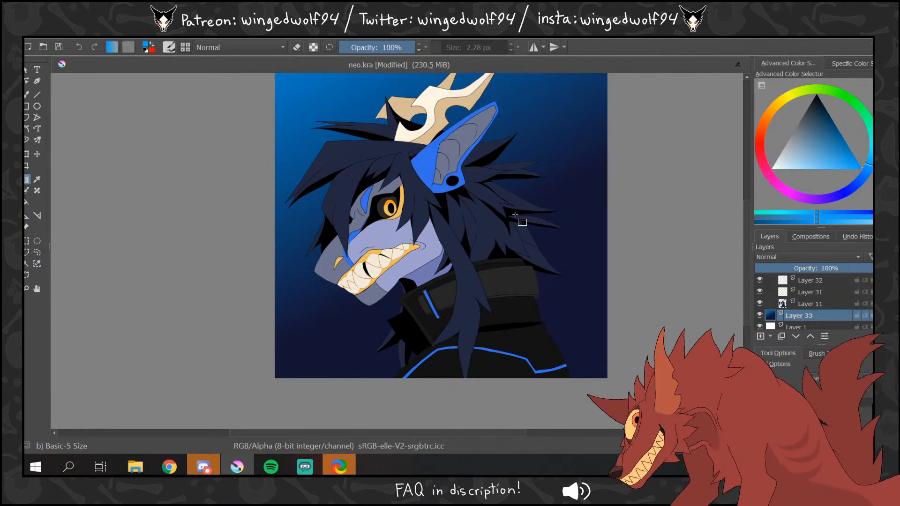
{"action": "key", "text": "ctrl+shift+z"}
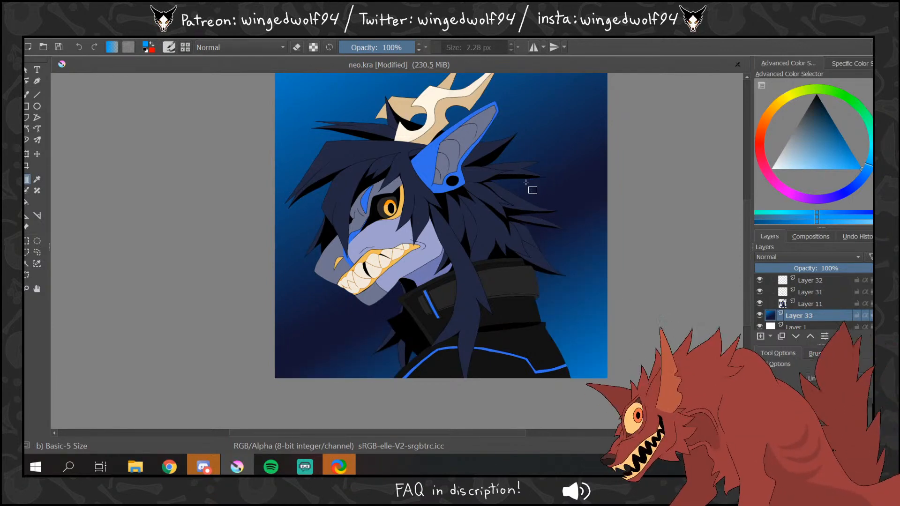
{"action": "key", "text": "ctrl+z"}
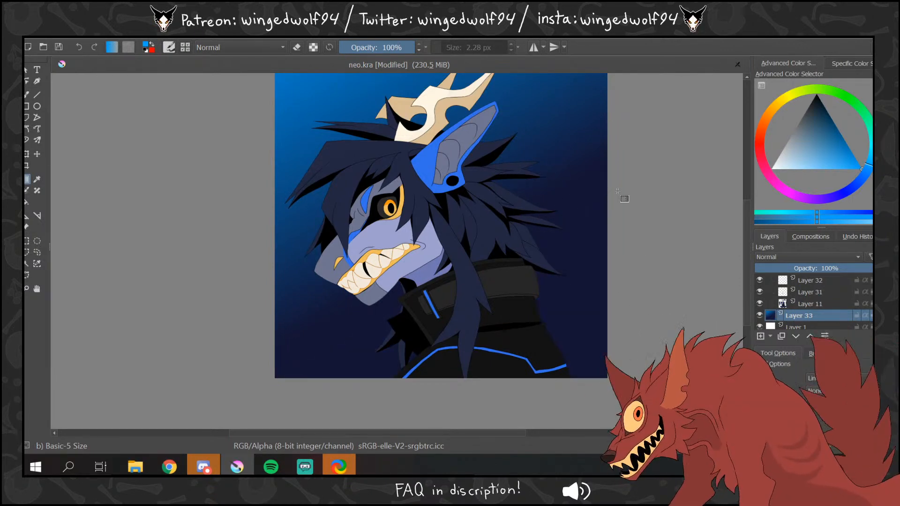
{"action": "key", "text": "ctrl+shift+z"}
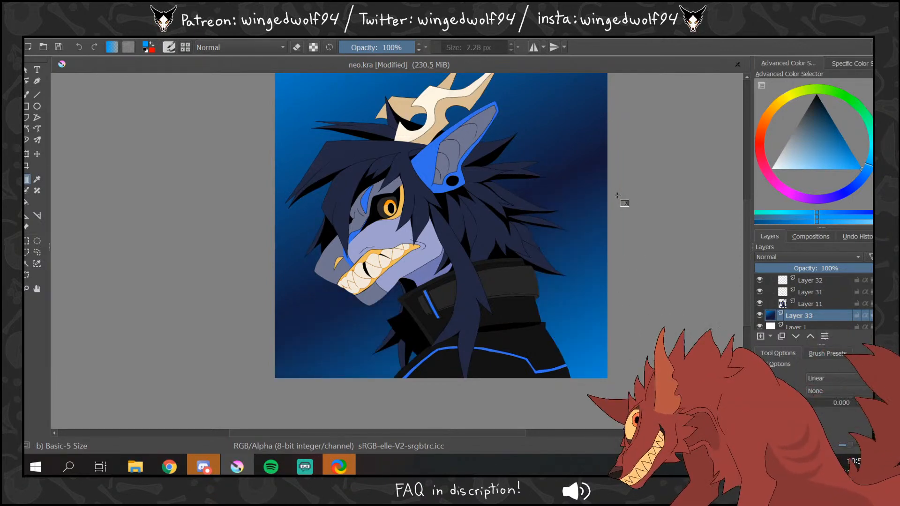
- Sample the background's dark blue, shift its hue, and darken the diagonal middle with a bi-linear gradient at 53% opacity
{"action": "left_click", "coordinate": [571, 174], "text": "ctrl"}
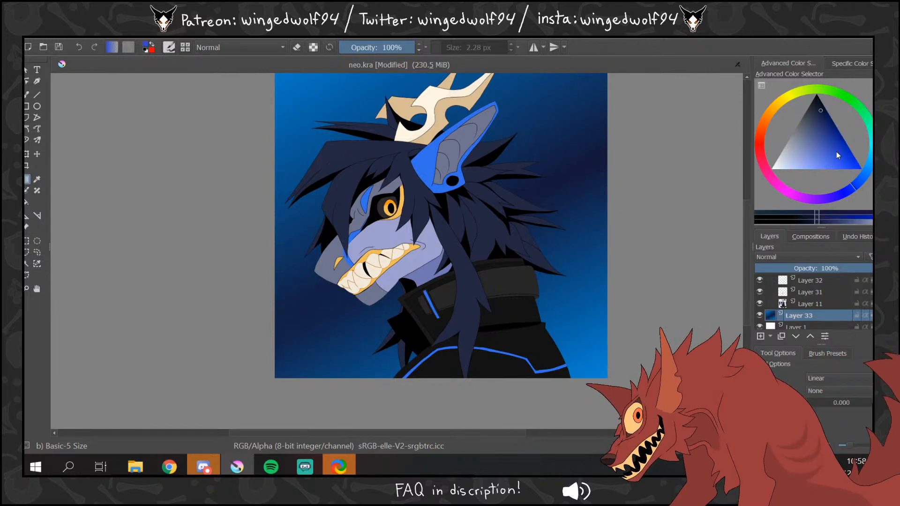
{"action": "left_click", "coordinate": [846, 195]}
{"action": "left_click", "coordinate": [825, 378]}
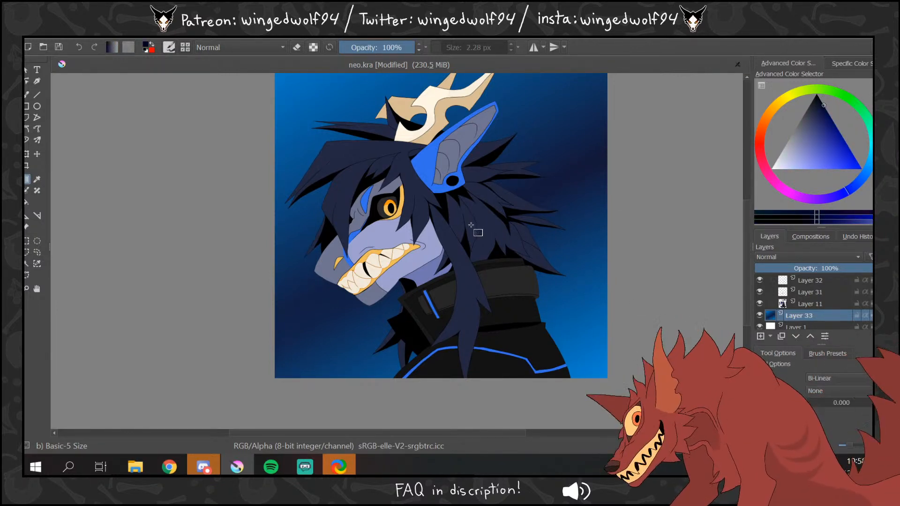
{"action": "left_click_drag", "start_coordinate": [506, 298], "coordinate": [677, 233]}
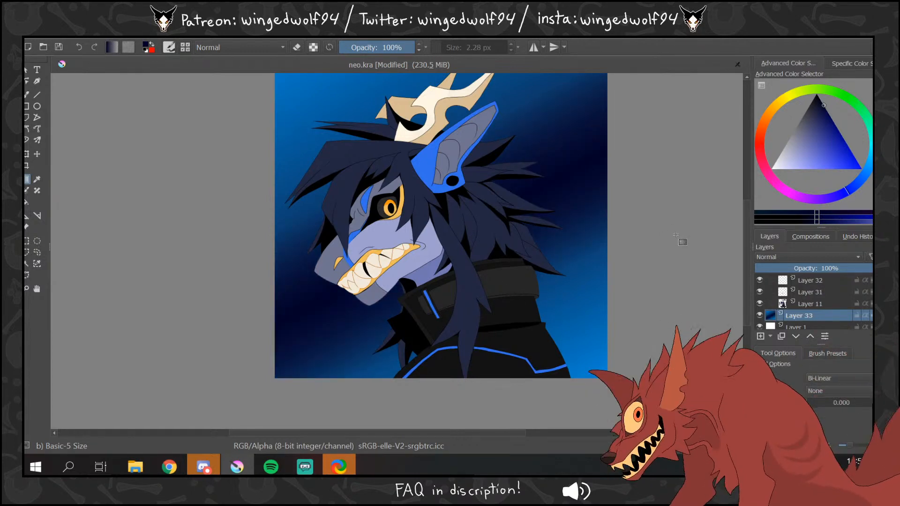
{"action": "key", "text": "ctrl+z"}
{"action": "left_click", "coordinate": [379, 48]}
{"action": "left_click_drag", "start_coordinate": [533, 335], "coordinate": [602, 260]}
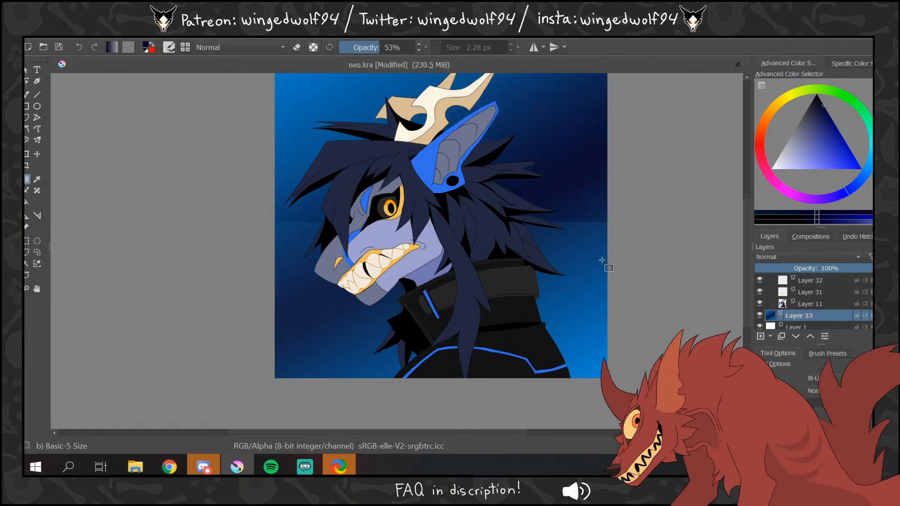
- Merge the visible shading and line layers above Layer 11 down into Layer 11 one by one
{"action": "left_click", "coordinate": [27, 289]}
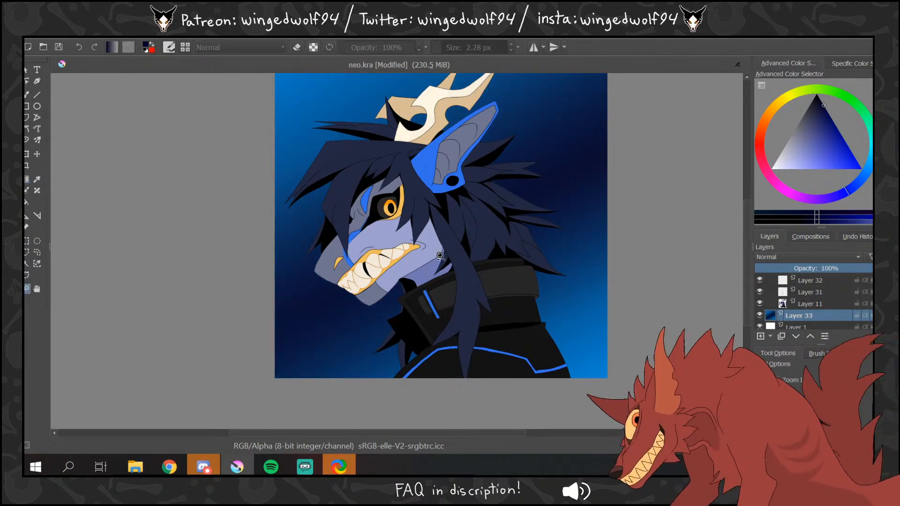
{"action": "key", "text": "minus"}
{"action": "left_click", "coordinate": [827, 295]}
{"action": "key", "text": "ctrl+e"}
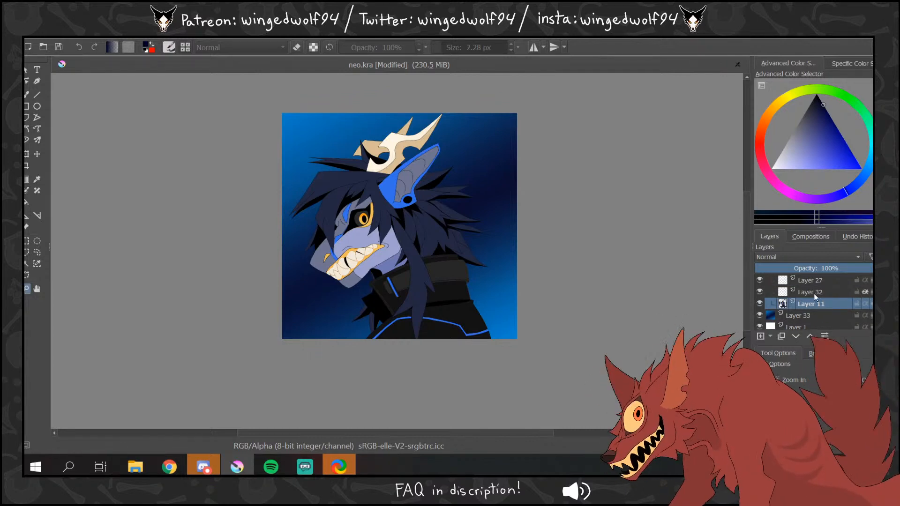
{"action": "left_click", "coordinate": [820, 282]}
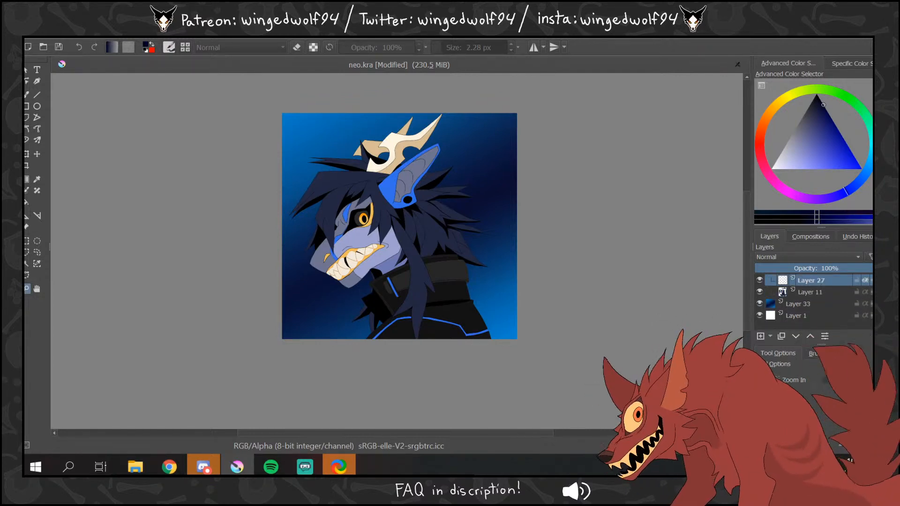
{"action": "key", "text": "ctrl+e"}
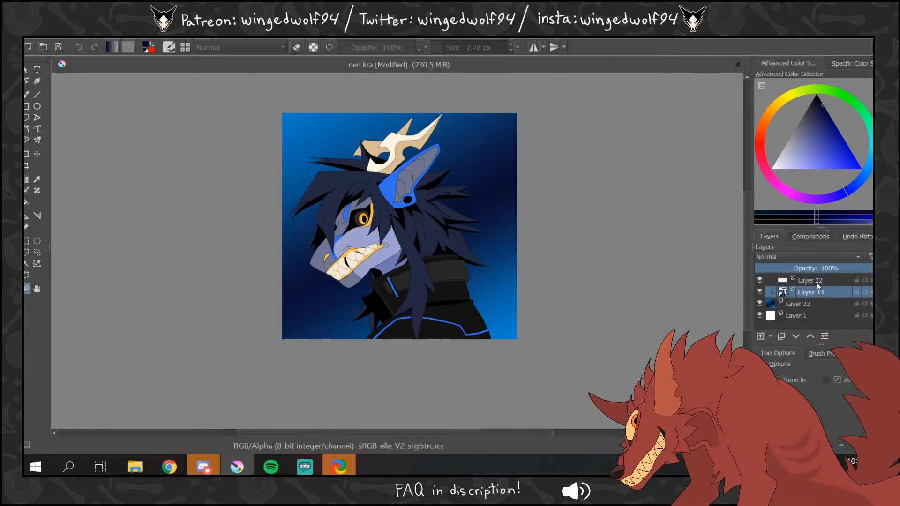
{"action": "left_click", "coordinate": [817, 281]}
{"action": "key", "text": "ctrl+e"}
{"action": "key", "text": "Insert"}
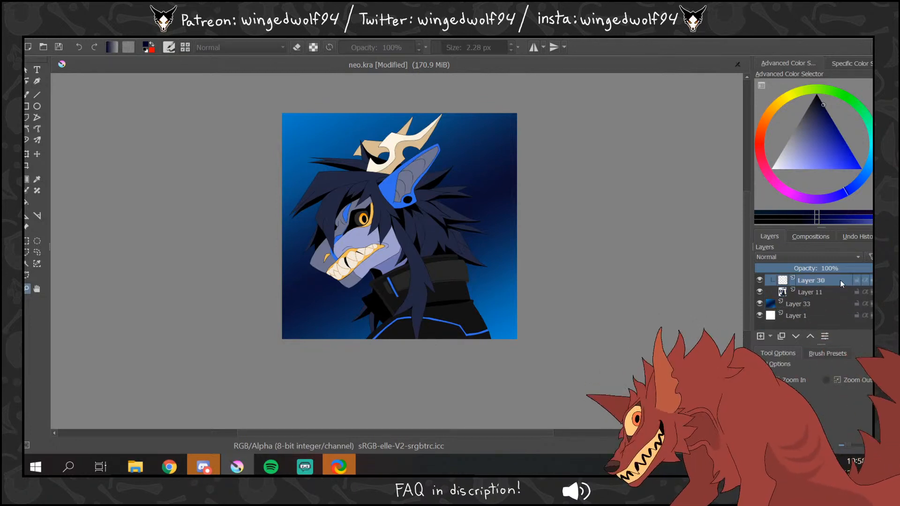
{"action": "key", "text": "ctrl+e"}
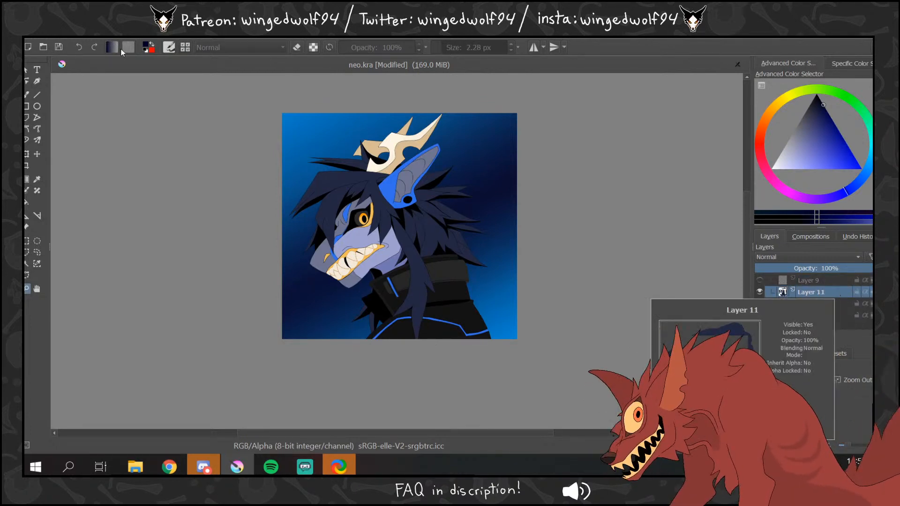
- Copy the merged Layer 11 and paste it as a duplicate layer
{"action": "left_click", "coordinate": [123, 36]}
{"action": "left_click", "coordinate": [151, 61]}
{"action": "left_click", "coordinate": [122, 37]}
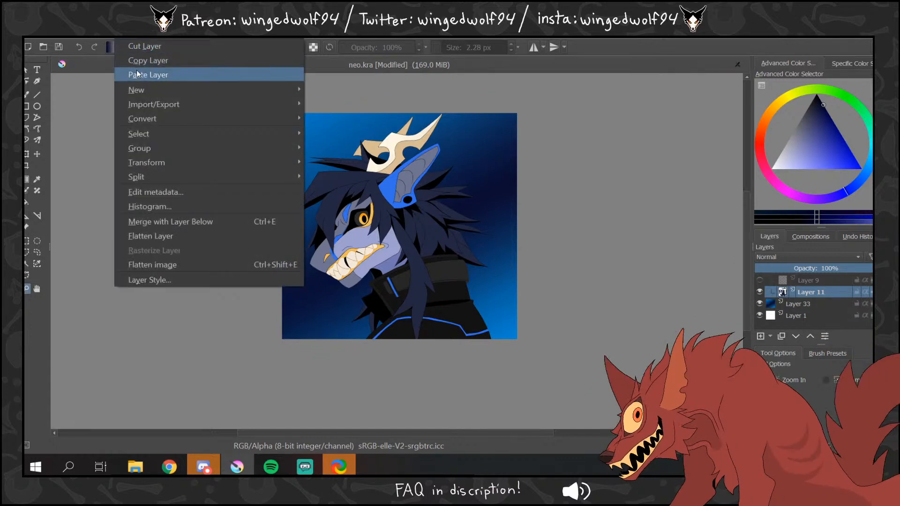
{"action": "left_click", "coordinate": [138, 74]}
- Open the Stroke layer style for the lower Layer 11 and set 5 px size, Normal blend mode and 100% opacity
{"action": "left_click", "coordinate": [805, 304]}
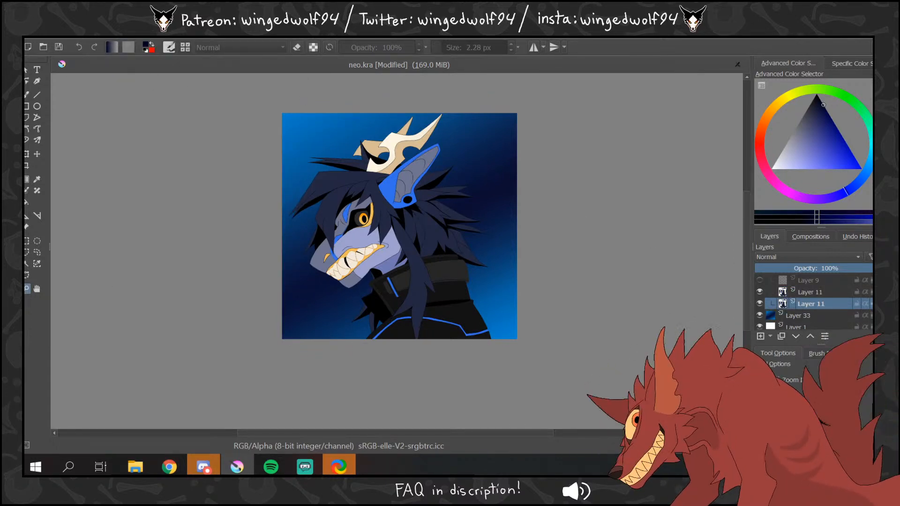
{"action": "left_click", "coordinate": [124, 32]}
{"action": "left_click", "coordinate": [177, 279]}
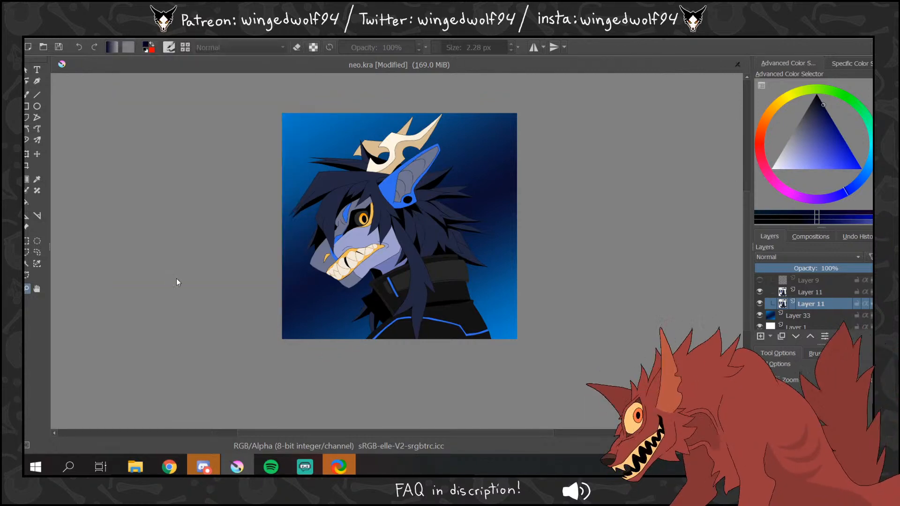
{"action": "left_click", "coordinate": [312, 241]}
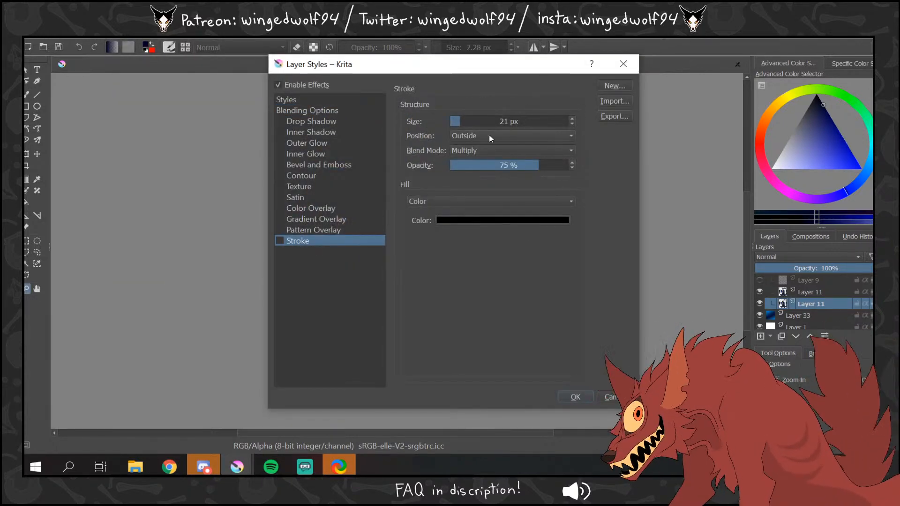
{"action": "left_click", "coordinate": [514, 164]}
{"action": "left_click_drag", "start_coordinate": [514, 164], "coordinate": [586, 179]}
{"action": "left_click", "coordinate": [538, 151]}
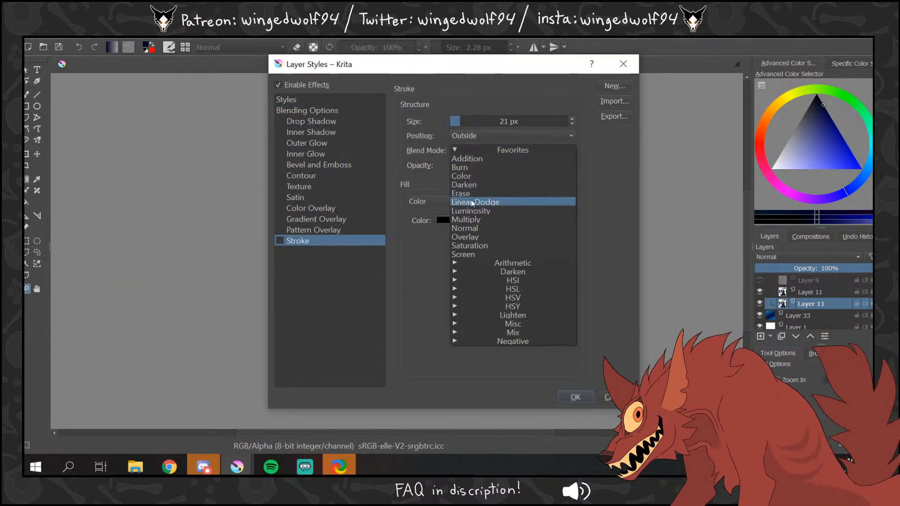
{"action": "left_click", "coordinate": [470, 227]}
{"action": "left_click_drag", "start_coordinate": [468, 121], "coordinate": [453, 121]}
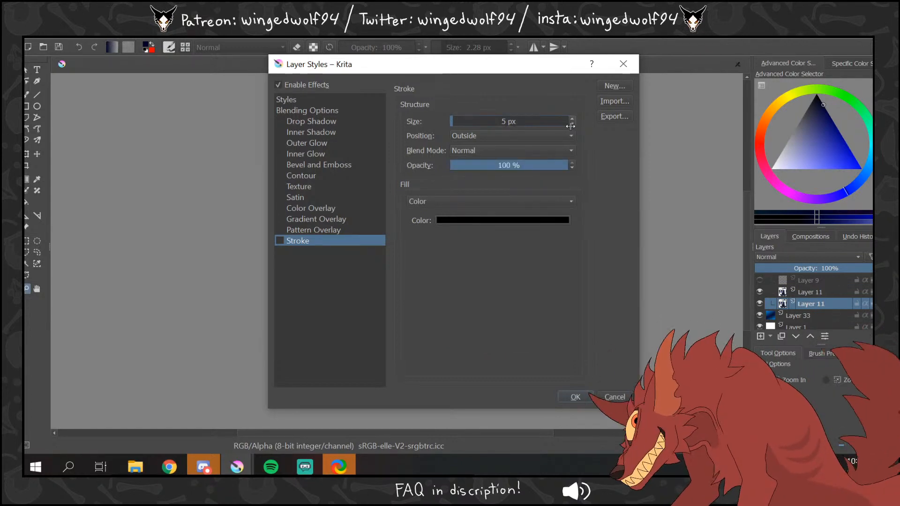
- Choose a bright azure blue as the stroke color and enable the Stroke effect
{"action": "left_click", "coordinate": [475, 221]}
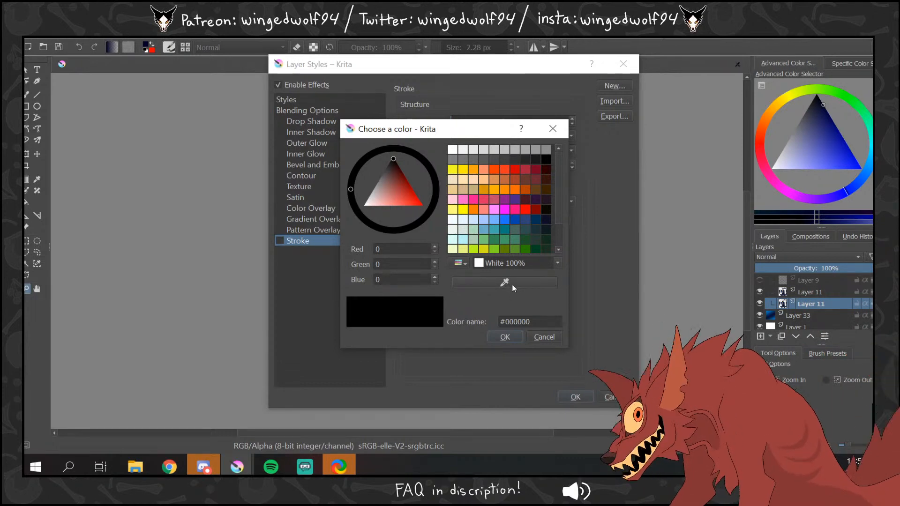
{"action": "left_click", "coordinate": [474, 199]}
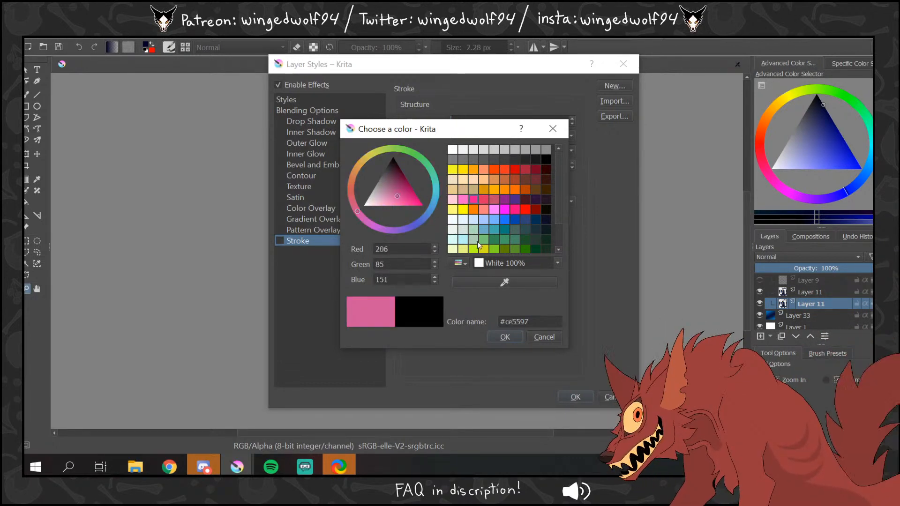
{"action": "mouse_move", "coordinate": [413, 195]}
{"action": "left_mouse_down"}
{"action": "mouse_move", "coordinate": [435, 210]}
{"action": "mouse_move", "coordinate": [427, 218]}
{"action": "mouse_move", "coordinate": [436, 199]}
{"action": "left_mouse_up"}
{"action": "left_click", "coordinate": [420, 203]}
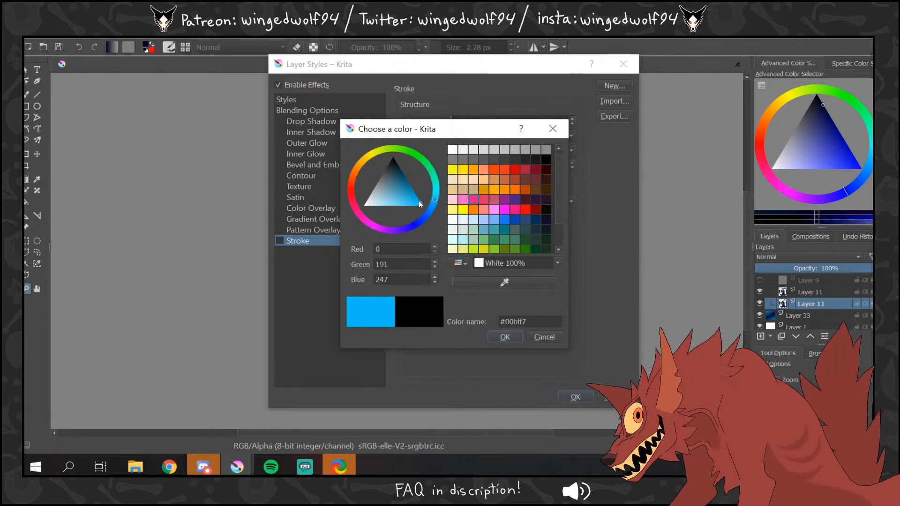
{"action": "left_click", "coordinate": [537, 334]}
{"action": "left_click", "coordinate": [280, 240]}
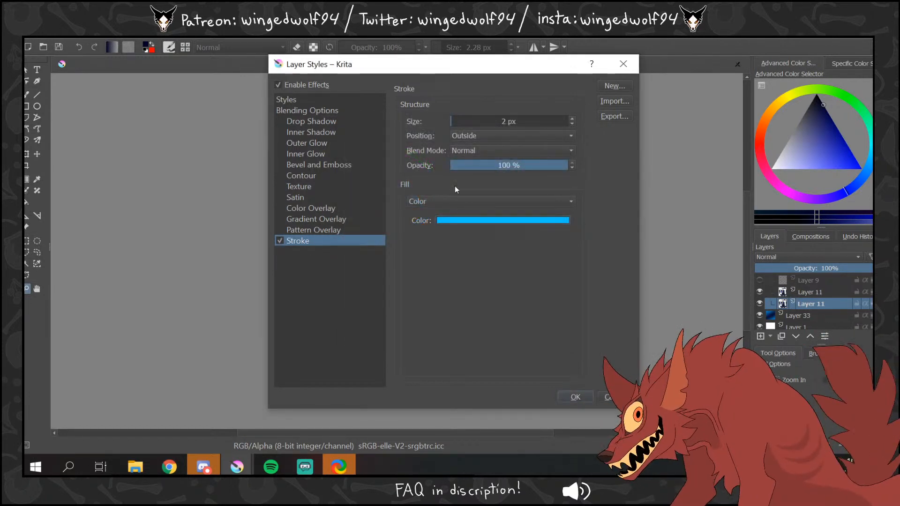
- Compare stroke sizes of 1 to 3 px against the artwork and apply the layer style at 2 px
{"action": "mouse_move", "coordinate": [473, 68]}
{"action": "left_mouse_down"}
{"action": "mouse_move", "coordinate": [732, 93]}
{"action": "mouse_move", "coordinate": [694, 81]}
{"action": "left_mouse_up"}
{"action": "left_click", "coordinate": [795, 139]}
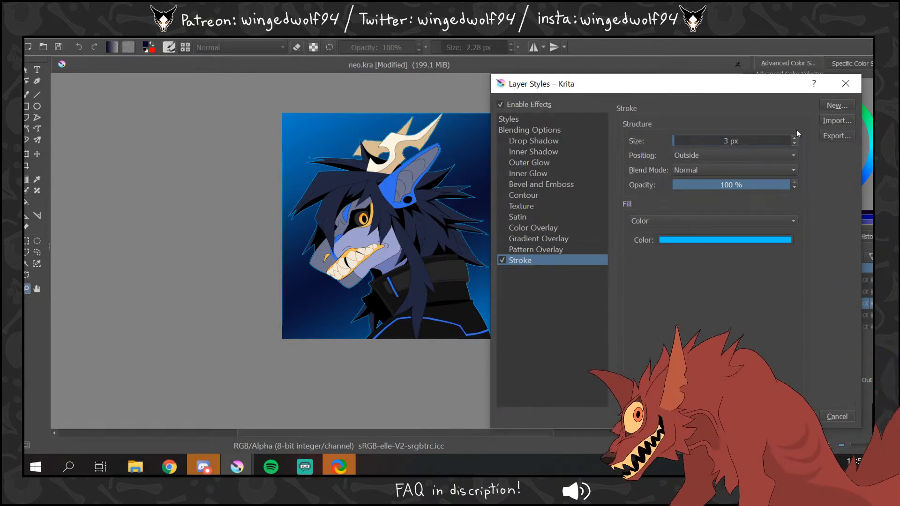
{"action": "left_click", "coordinate": [794, 143]}
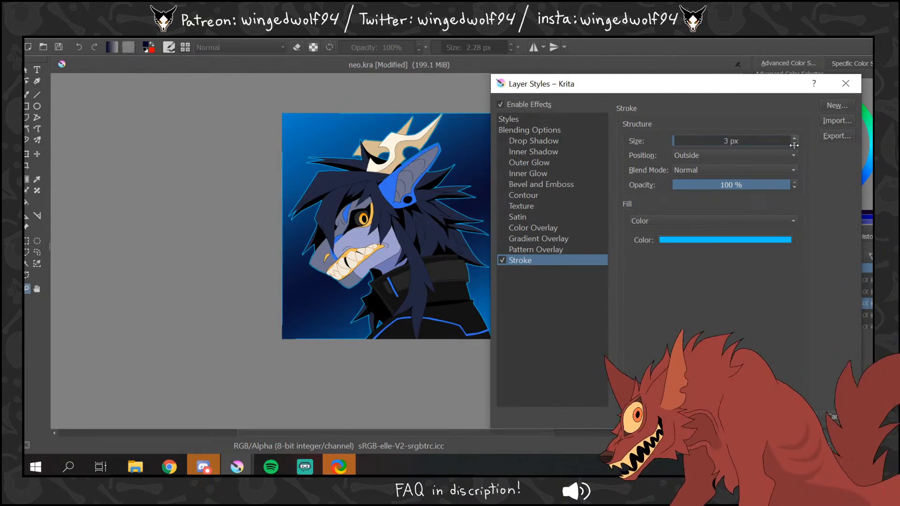
{"action": "left_click", "coordinate": [795, 143]}
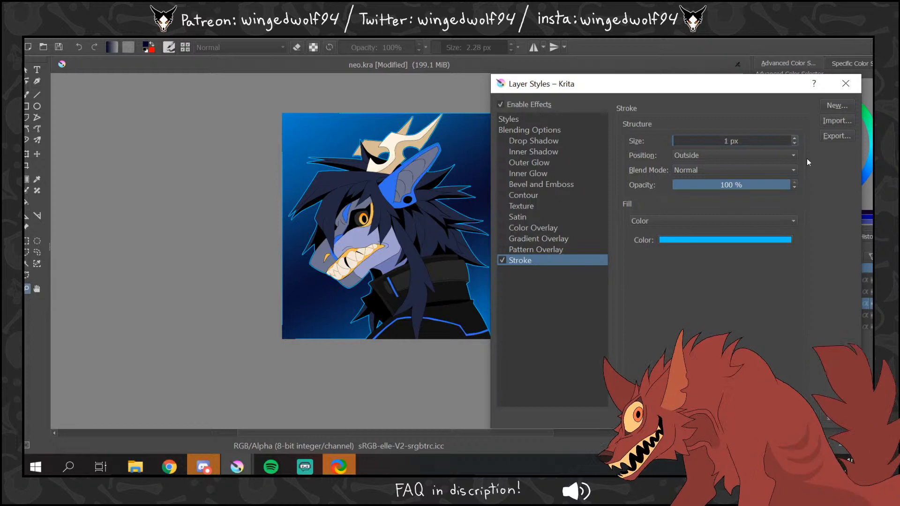
{"action": "left_click", "coordinate": [794, 138]}
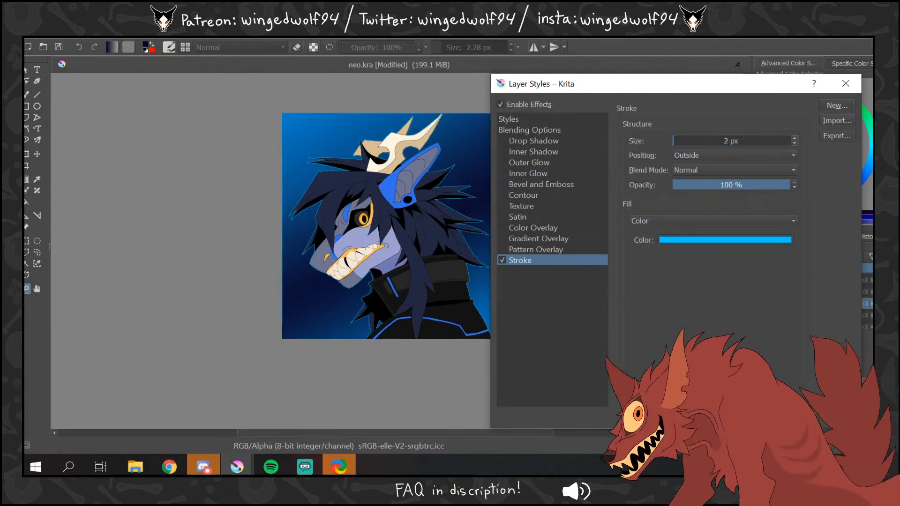
{"action": "left_click", "coordinate": [781, 417]}
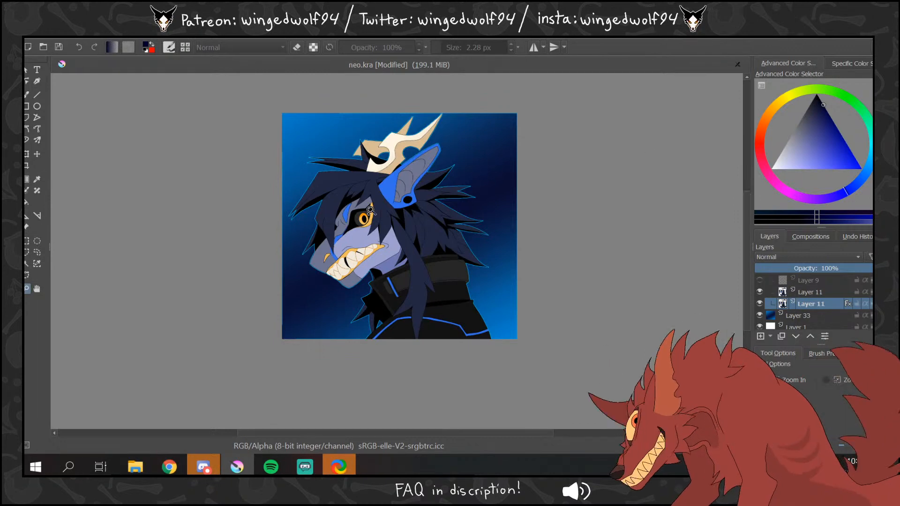
- Add an empty layer above gradient Layer 33 and try a freehand selection along the canvas's upper edge
{"action": "left_click", "coordinate": [37, 253]}
{"action": "left_click_drag", "start_coordinate": [748, 217], "coordinate": [748, 208]}
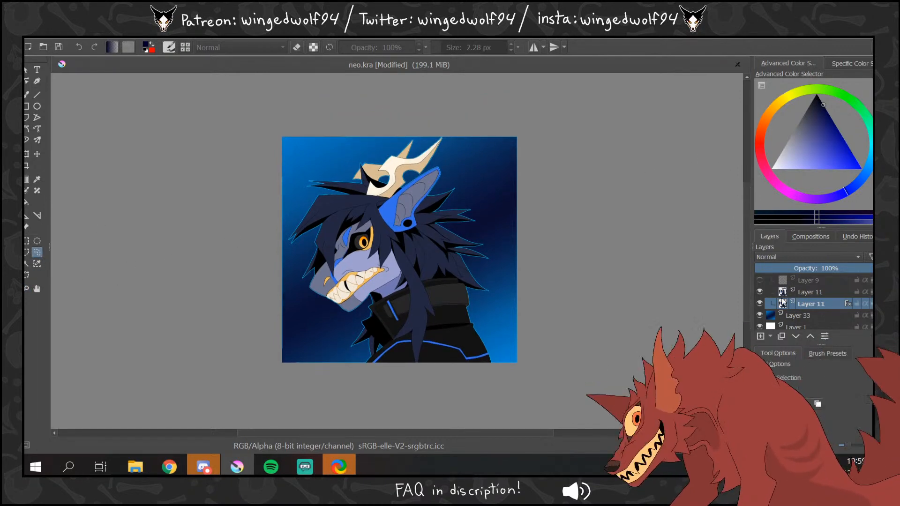
{"action": "left_click", "coordinate": [798, 316]}
{"action": "left_click", "coordinate": [760, 336]}
{"action": "left_click", "coordinate": [795, 305]}
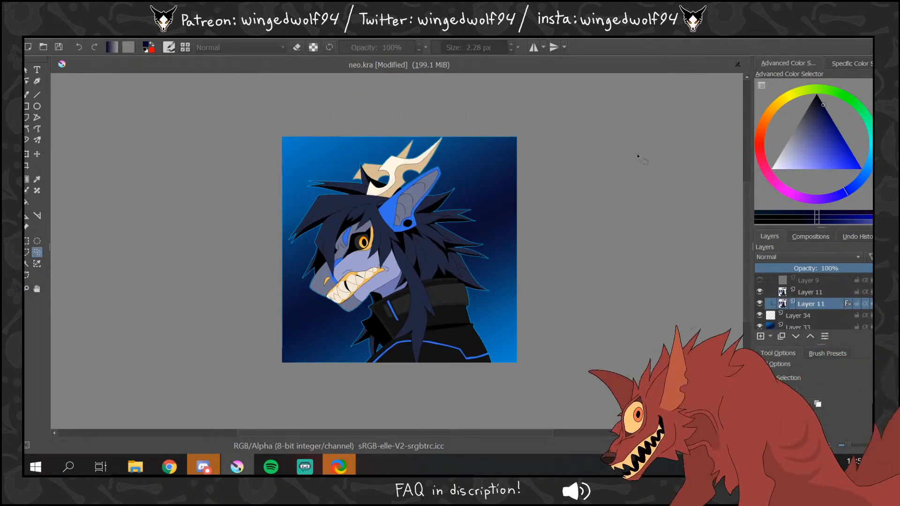
{"action": "mouse_move", "coordinate": [325, 133]}
{"action": "left_mouse_down"}
{"action": "mouse_move", "coordinate": [356, 147]}
{"action": "mouse_move", "coordinate": [406, 140]}
{"action": "mouse_move", "coordinate": [434, 113]}
{"action": "mouse_move", "coordinate": [433, 91]}
{"action": "left_mouse_up"}
{"action": "key", "text": "ctrl+shift+a"}
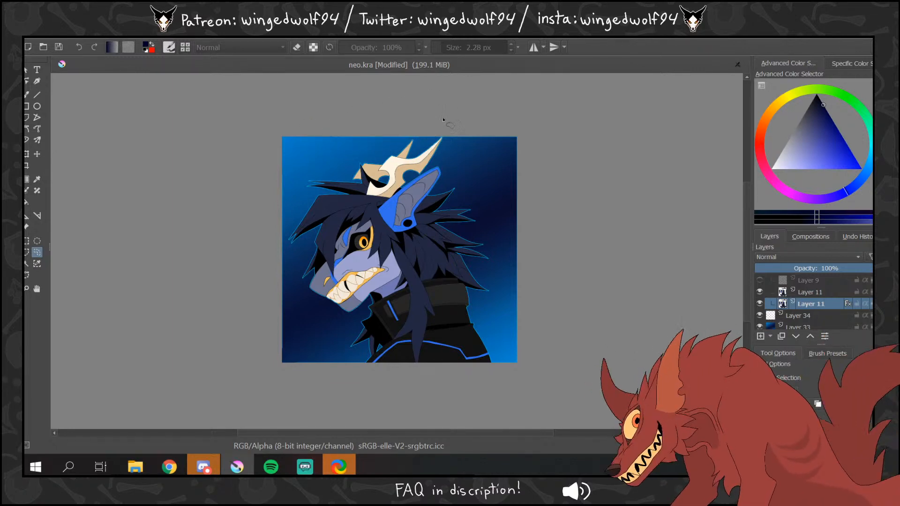
- Merge the outlined lower Layer 11 down into the empty Layer 34
{"action": "left_click_drag", "start_coordinate": [747, 216], "coordinate": [747, 183]}
{"action": "left_click", "coordinate": [27, 289]}
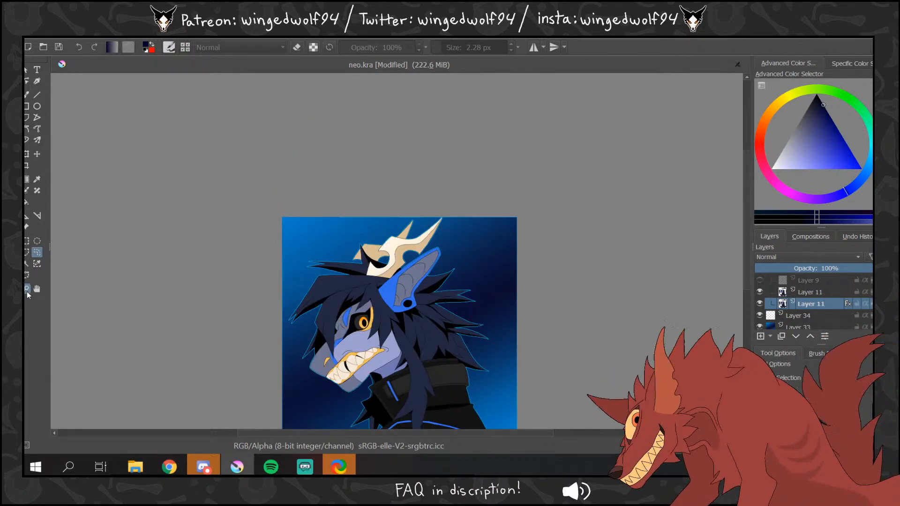
{"action": "mouse_move", "coordinate": [276, 163]}
{"action": "left_mouse_down"}
{"action": "mouse_move", "coordinate": [572, 256]}
{"action": "mouse_move", "coordinate": [628, 244]}
{"action": "left_mouse_up"}
{"action": "left_click", "coordinate": [37, 253]}
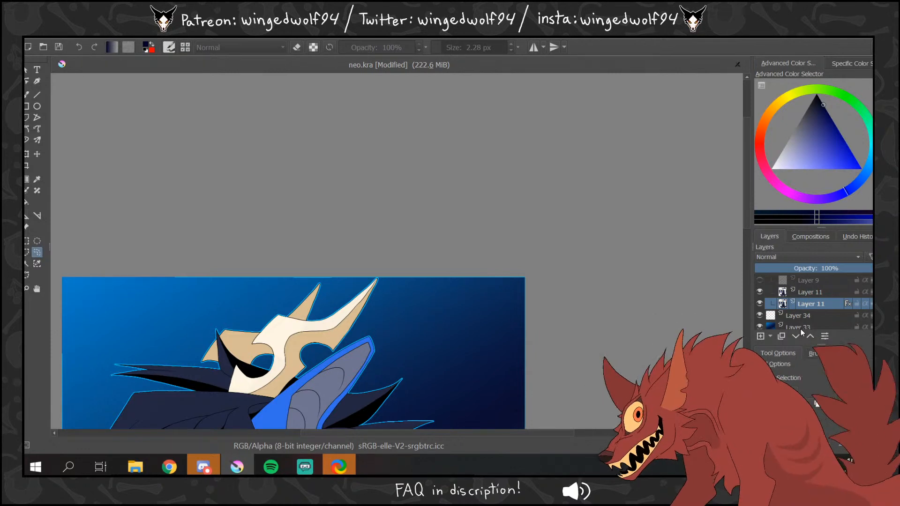
{"action": "left_click", "coordinate": [811, 314]}
{"action": "scroll", "coordinate": [797, 316], "scroll_direction": "down", "scroll_amount": 1}
{"action": "left_click", "coordinate": [815, 294]}
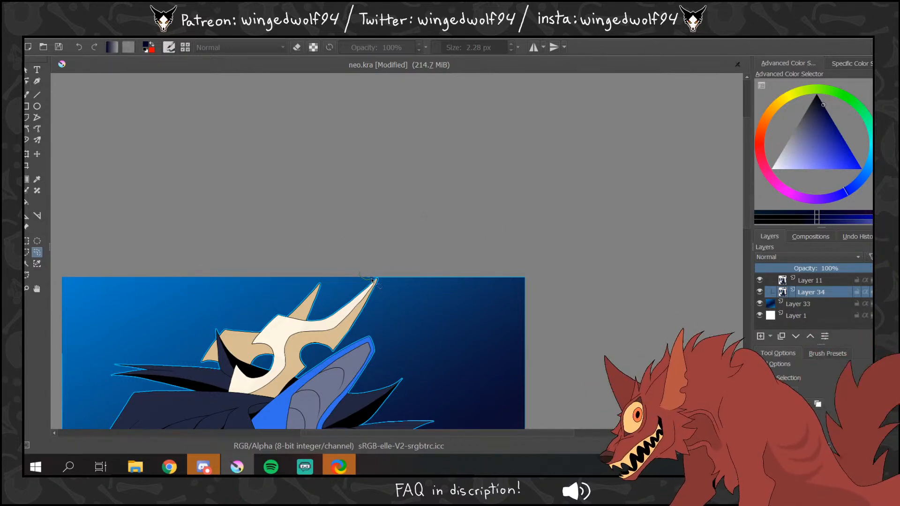
- Lasso and clear the unwanted stroke line along the canvas's upper and right edges on Layer 34
{"action": "mouse_move", "coordinate": [375, 279]}
{"action": "left_mouse_down"}
{"action": "mouse_move", "coordinate": [445, 298]}
{"action": "mouse_move", "coordinate": [553, 229]}
{"action": "mouse_move", "coordinate": [494, 220]}
{"action": "left_mouse_up"}
{"action": "left_click_drag", "start_coordinate": [747, 209], "coordinate": [746, 248]}
{"action": "mouse_move", "coordinate": [533, 117]}
{"action": "left_mouse_down"}
{"action": "mouse_move", "coordinate": [505, 325]}
{"action": "mouse_move", "coordinate": [608, 356]}
{"action": "mouse_move", "coordinate": [601, 374]}
{"action": "left_mouse_up"}
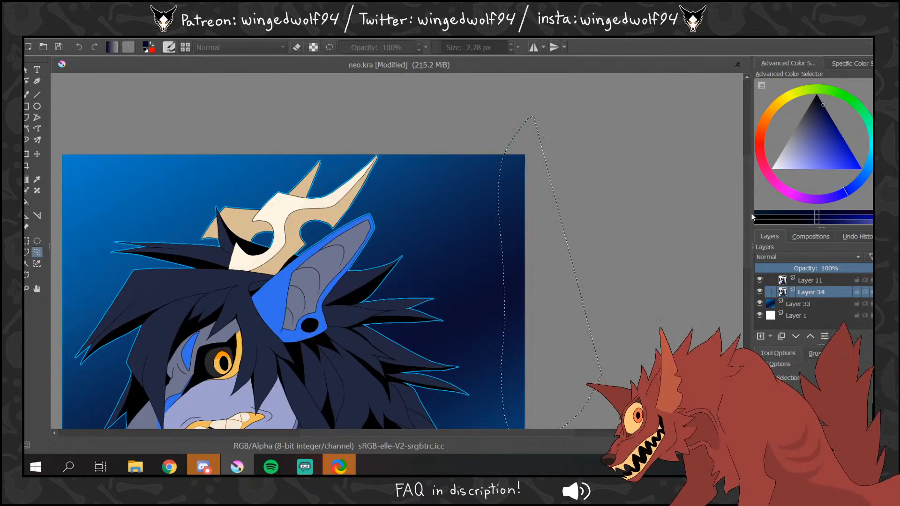
{"action": "left_click_drag", "start_coordinate": [748, 238], "coordinate": [748, 304]}
{"action": "mouse_move", "coordinate": [566, 208]}
{"action": "left_mouse_down"}
{"action": "mouse_move", "coordinate": [495, 330]}
{"action": "mouse_move", "coordinate": [507, 417]}
{"action": "mouse_move", "coordinate": [563, 209]}
{"action": "left_mouse_up"}
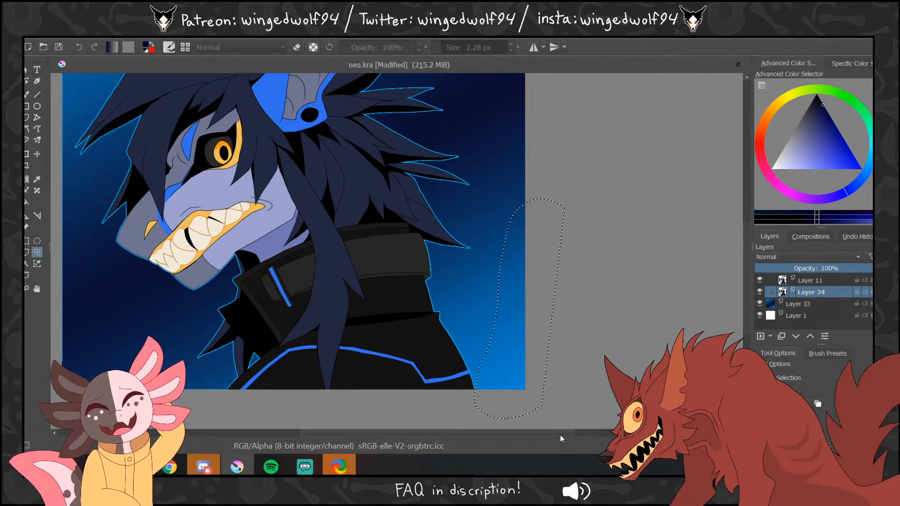
- Lasso and clear the leftover stroke line around the canvas's lower-left corner and left edge, and deselect
{"action": "left_click_drag", "start_coordinate": [561, 433], "coordinate": [486, 433]}
{"action": "mouse_move", "coordinate": [215, 344]}
{"action": "left_mouse_down"}
{"action": "mouse_move", "coordinate": [213, 281]}
{"action": "mouse_move", "coordinate": [418, 377]}
{"action": "left_mouse_up"}
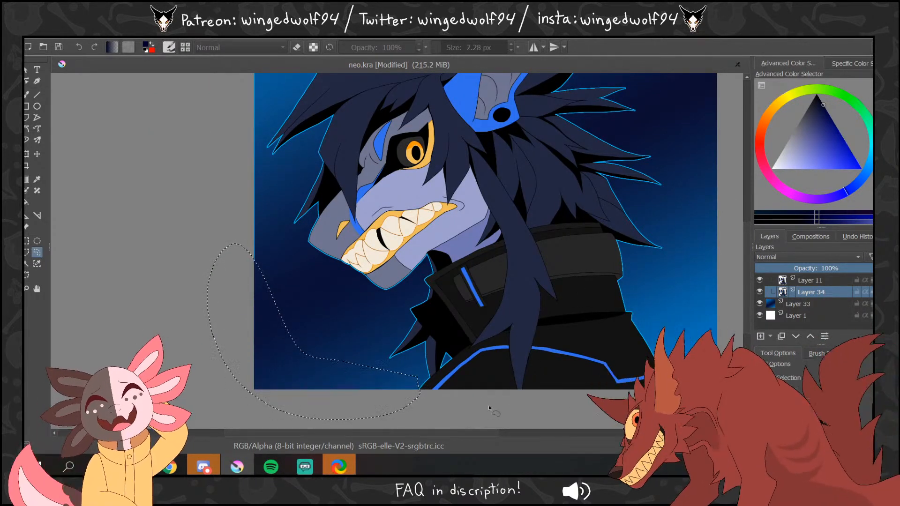
{"action": "left_click_drag", "start_coordinate": [476, 434], "coordinate": [445, 434]}
{"action": "left_click_drag", "start_coordinate": [746, 288], "coordinate": [744, 253]}
{"action": "mouse_move", "coordinate": [300, 358]}
{"action": "left_mouse_down"}
{"action": "mouse_move", "coordinate": [326, 383]}
{"action": "mouse_move", "coordinate": [343, 263]}
{"action": "mouse_move", "coordinate": [285, 192]}
{"action": "left_mouse_up"}
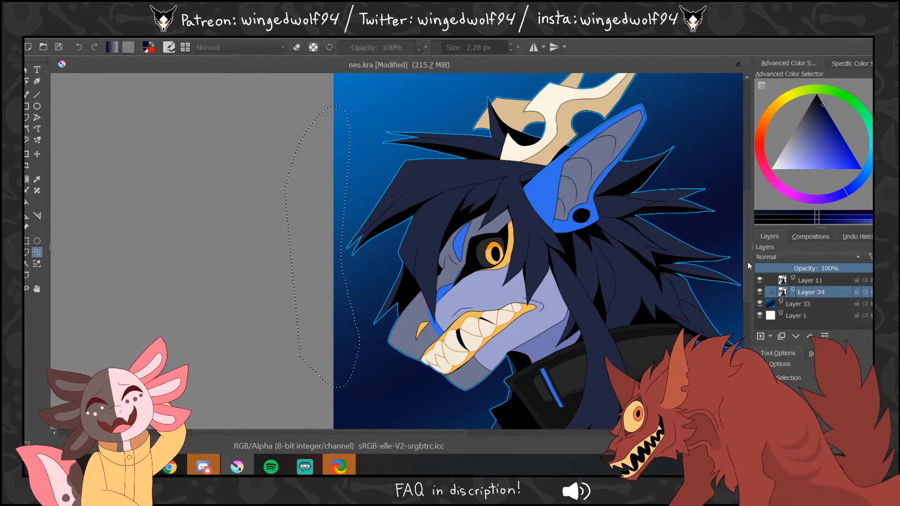
{"action": "left_click_drag", "start_coordinate": [748, 263], "coordinate": [747, 221]}
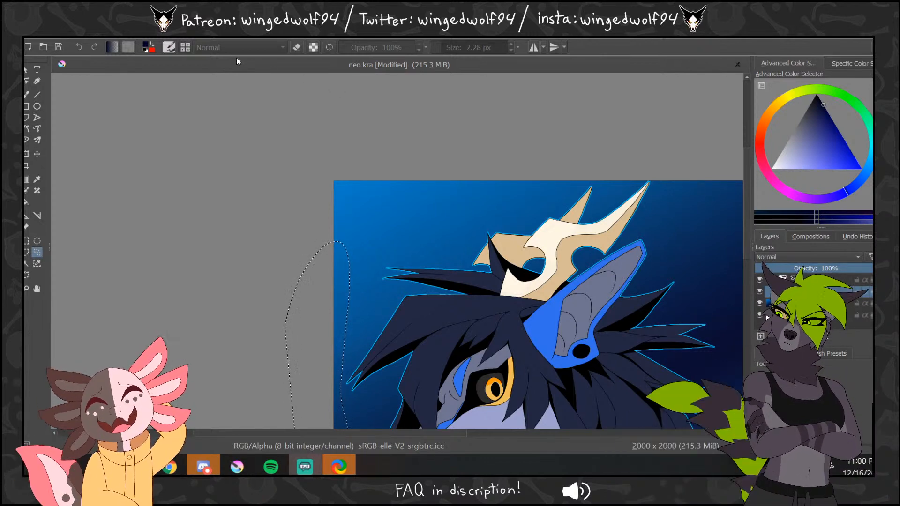
{"action": "left_click", "coordinate": [149, 37]}
{"action": "left_click", "coordinate": [161, 60]}
- Try covering the background with dark blue textured strokes using a 482.68 px brush, and undo them
{"action": "left_click", "coordinate": [28, 289]}
{"action": "left_click", "coordinate": [504, 250]}
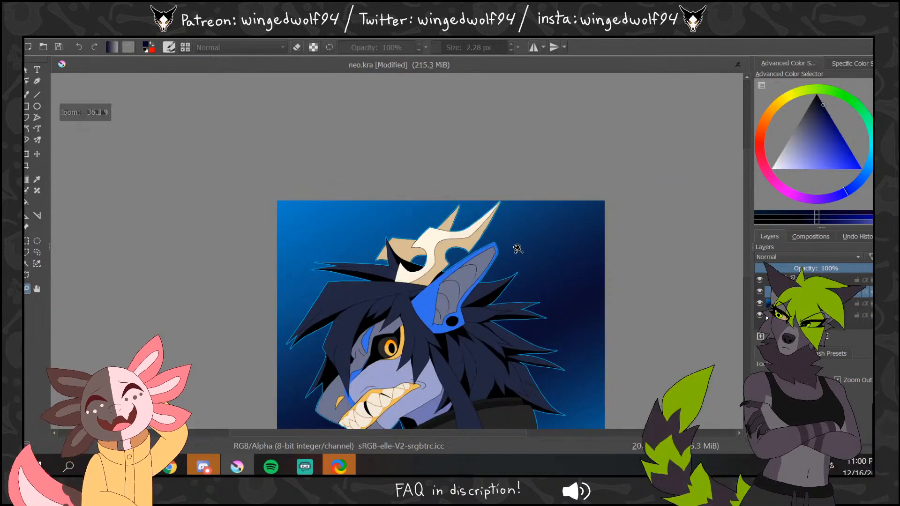
{"action": "left_click", "coordinate": [515, 248]}
{"action": "left_click_drag", "start_coordinate": [748, 197], "coordinate": [744, 214]}
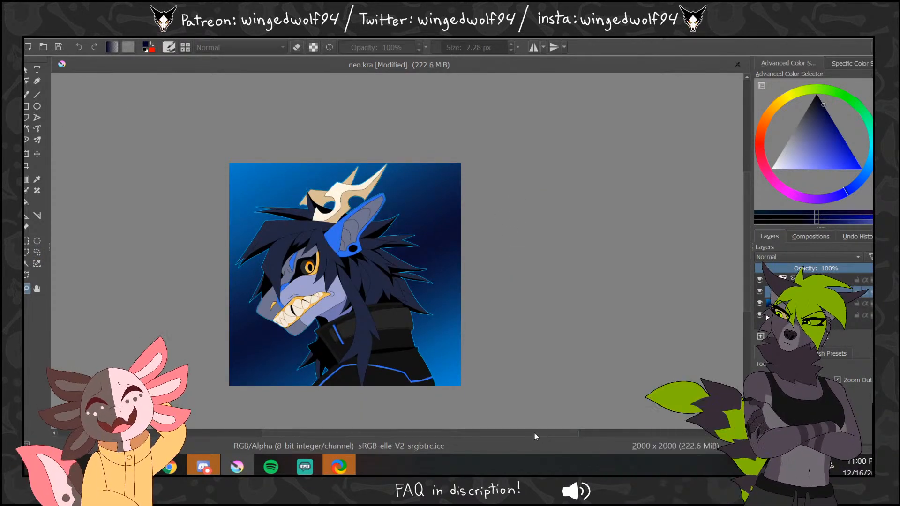
{"action": "left_click_drag", "start_coordinate": [535, 433], "coordinate": [513, 435]}
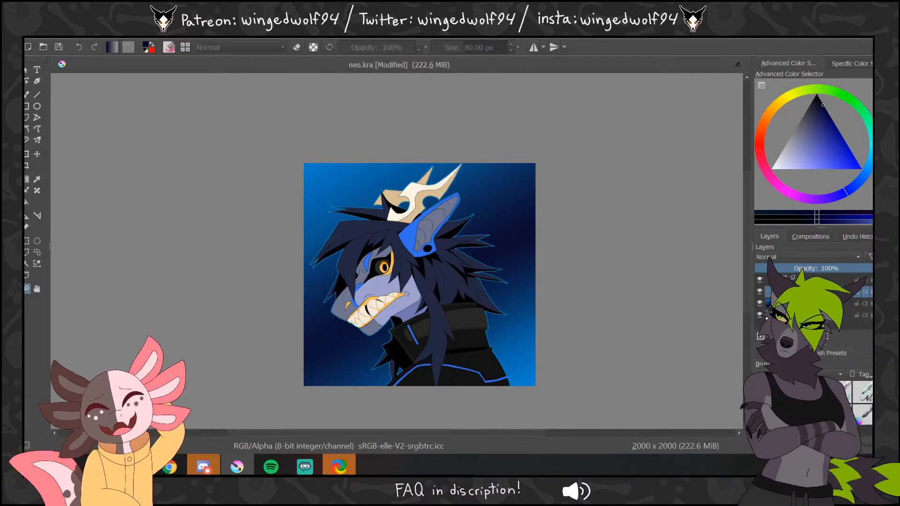
{"action": "left_click", "coordinate": [27, 95]}
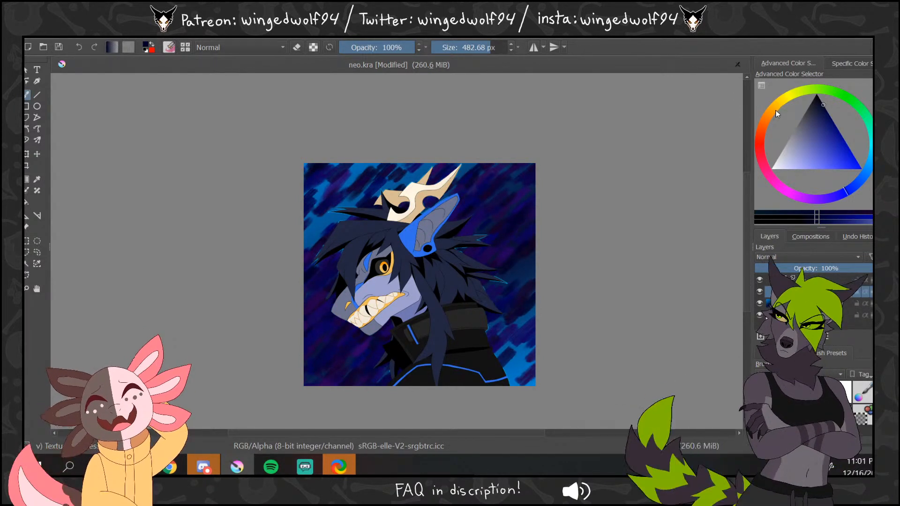
{"action": "key", "text": "ctrl+z"}
- Pick a saturated azure and try diagonal textured strokes across the background at 301.65 px, undoing them
{"action": "left_click", "coordinate": [869, 164]}
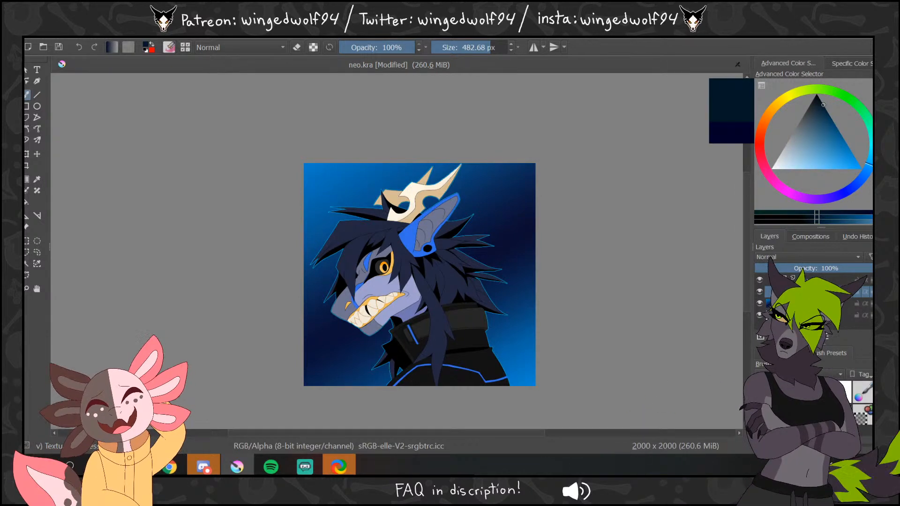
{"action": "left_click", "coordinate": [861, 167]}
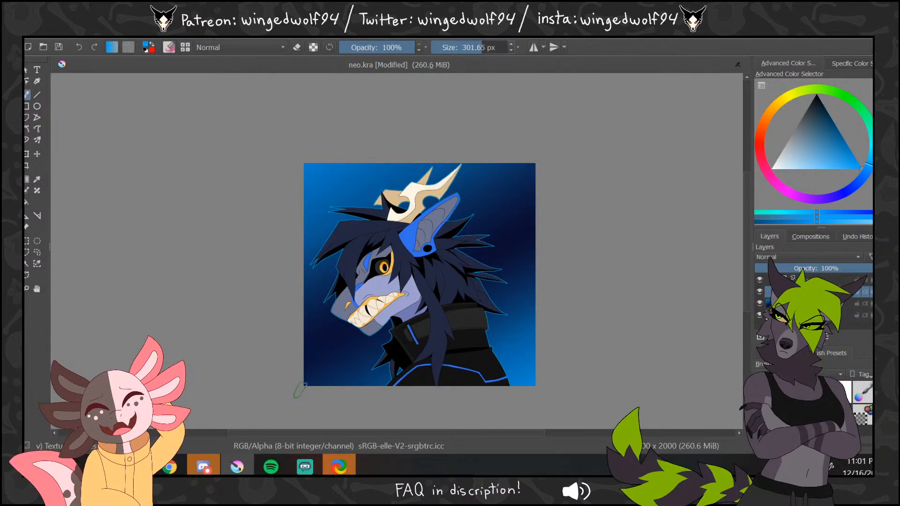
{"action": "left_click_drag", "start_coordinate": [300, 389], "coordinate": [575, 136]}
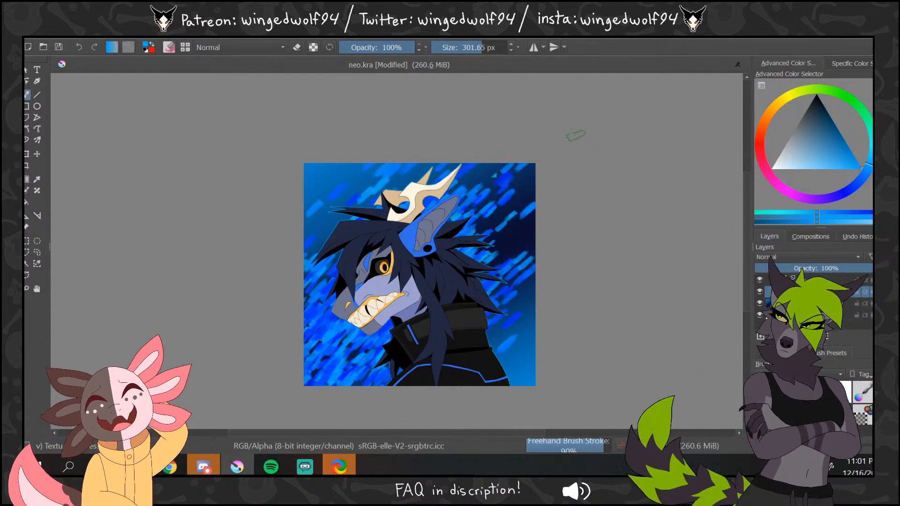
{"action": "key", "text": "ctrl+z"}
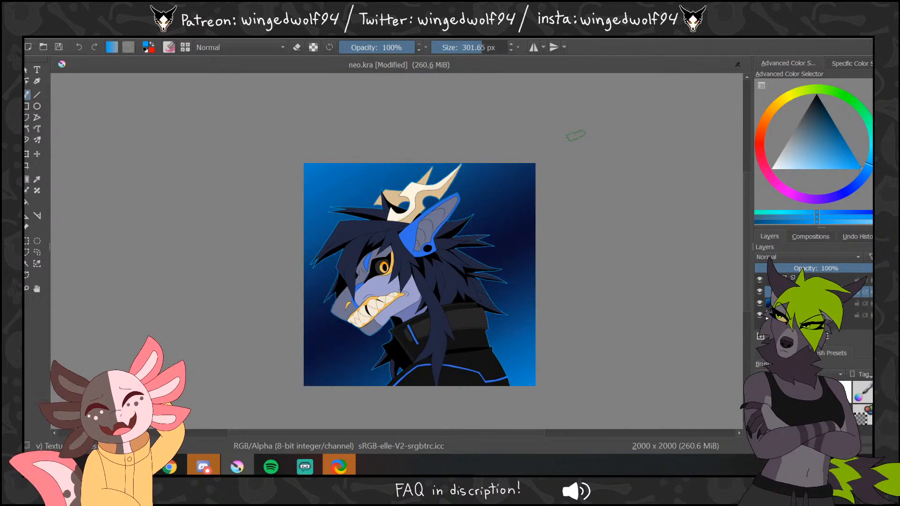
- Switch to the Shapes brush and try azure blocky strokes across the background at 409.36 px, undoing them
{"action": "key", "text": "/"}
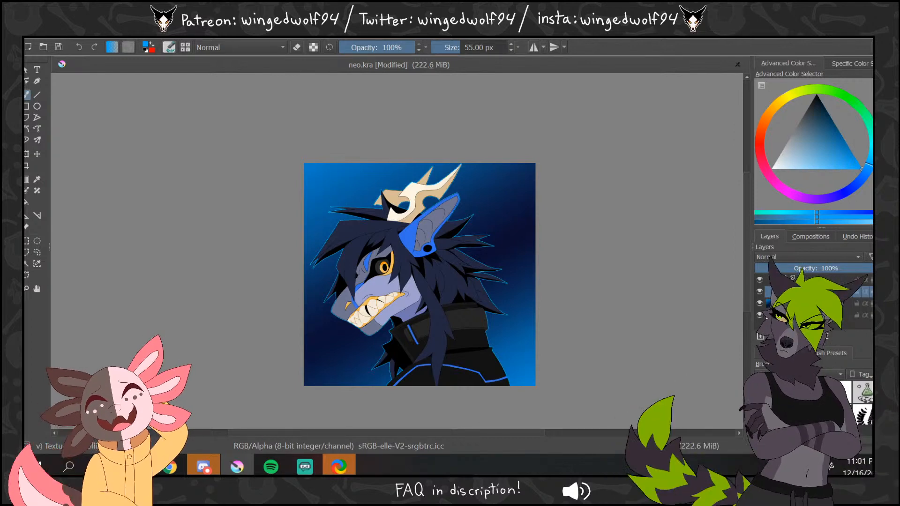
{"action": "left_click", "coordinate": [845, 414]}
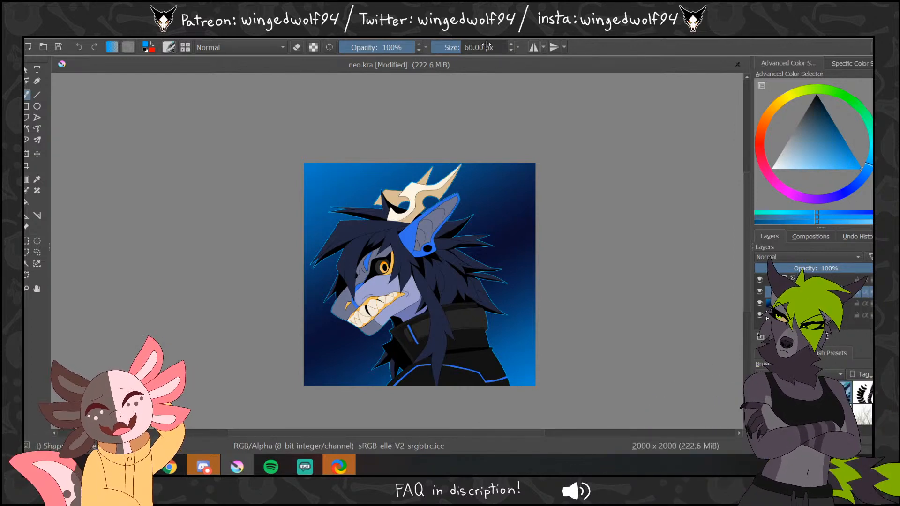
{"action": "left_click_drag", "start_coordinate": [436, 290], "coordinate": [535, 164]}
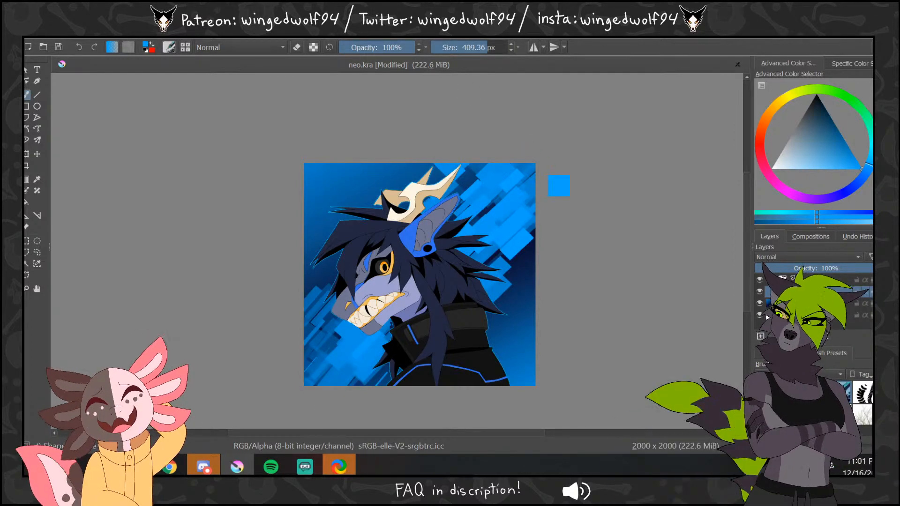
{"action": "key", "text": "ctrl+z"}
- Sample the background's dark navy and try large blocky strokes at 724.64 px, undoing them
{"action": "left_click", "coordinate": [480, 48]}
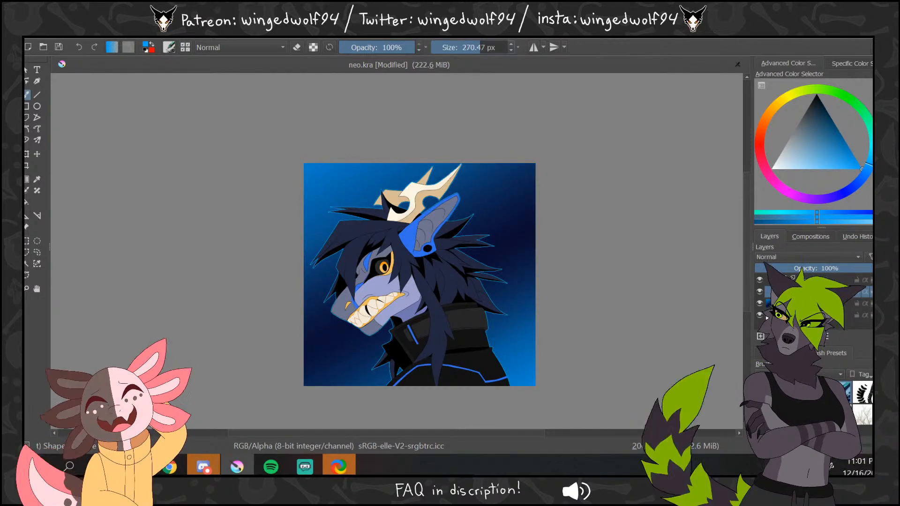
{"action": "left_click", "coordinate": [512, 236], "text": "ctrl"}
{"action": "left_click", "coordinate": [499, 47]}
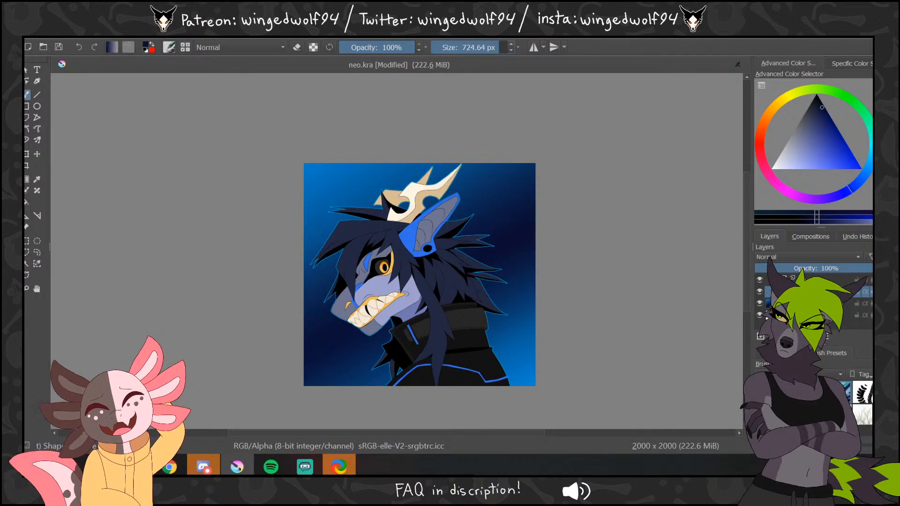
{"action": "left_click_drag", "start_coordinate": [444, 240], "coordinate": [308, 358]}
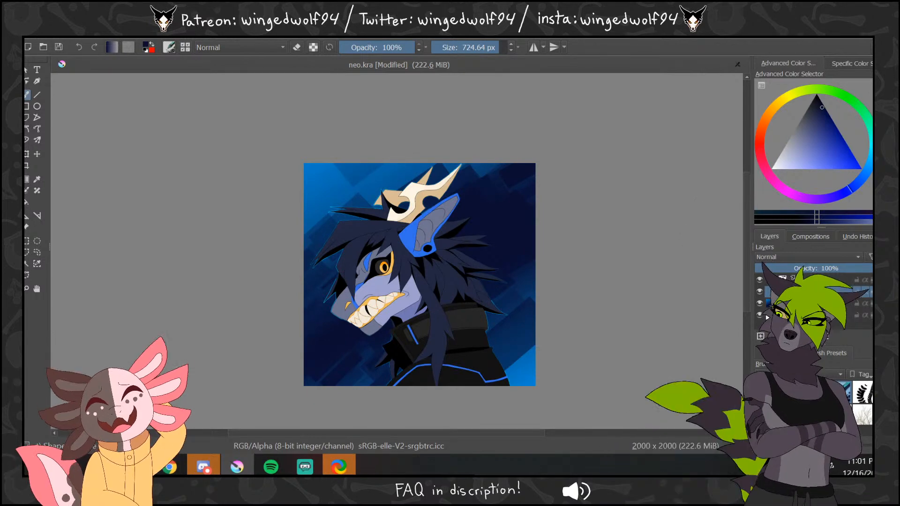
{"action": "key", "text": "ctrl+z"}
- Cover the background with diagonal dark navy blocky strokes using a 540.09 px brush
{"action": "left_click", "coordinate": [494, 48]}
{"action": "left_click_drag", "start_coordinate": [520, 171], "coordinate": [338, 207]}
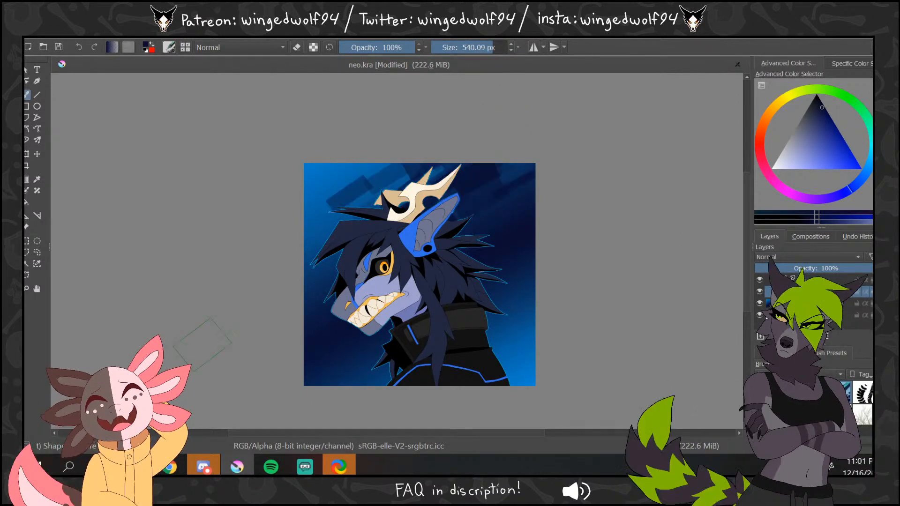
{"action": "left_click_drag", "start_coordinate": [412, 174], "coordinate": [314, 305]}
{"action": "left_click_drag", "start_coordinate": [598, 240], "coordinate": [319, 389]}
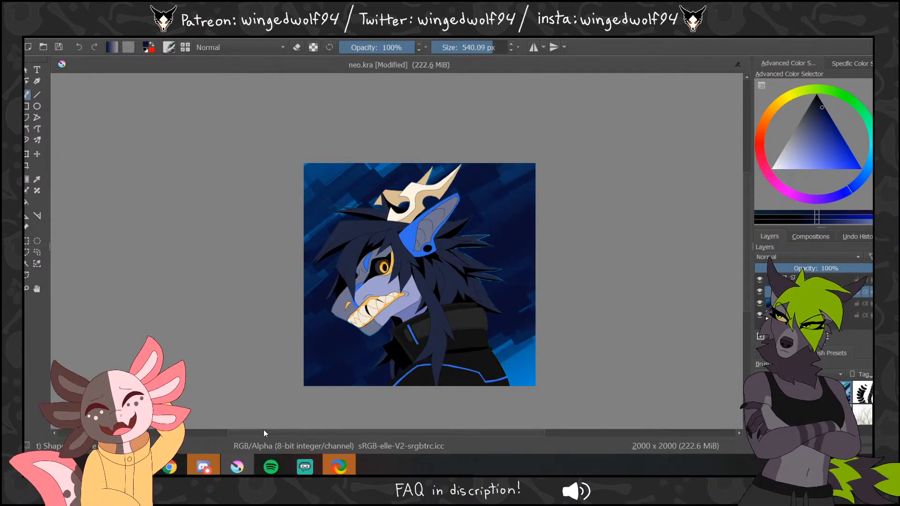
- Configure a layer-style Stroke for the navy strokes' layer with 2 px size, Normal blend mode and 100% opacity
{"action": "left_click", "coordinate": [122, 36]}
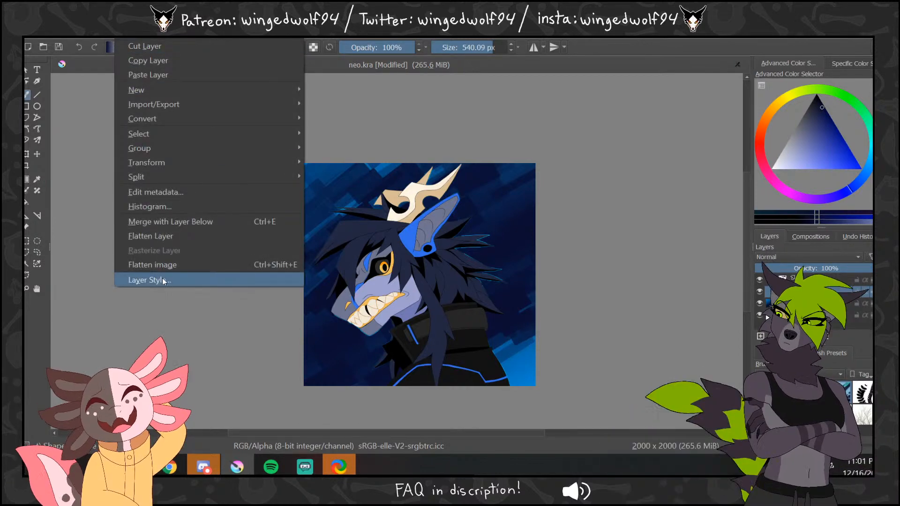
{"action": "left_click", "coordinate": [163, 281]}
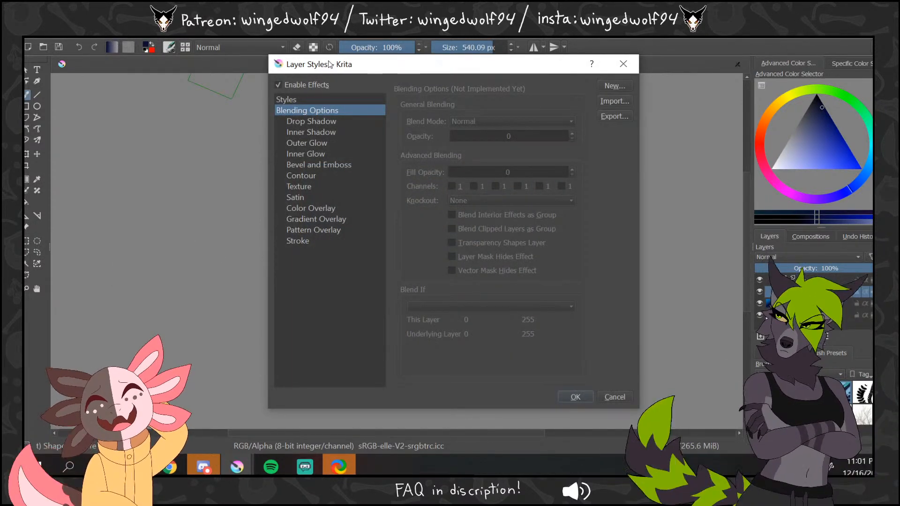
{"action": "left_click_drag", "start_coordinate": [329, 64], "coordinate": [548, 48]}
{"action": "left_click", "coordinate": [521, 226]}
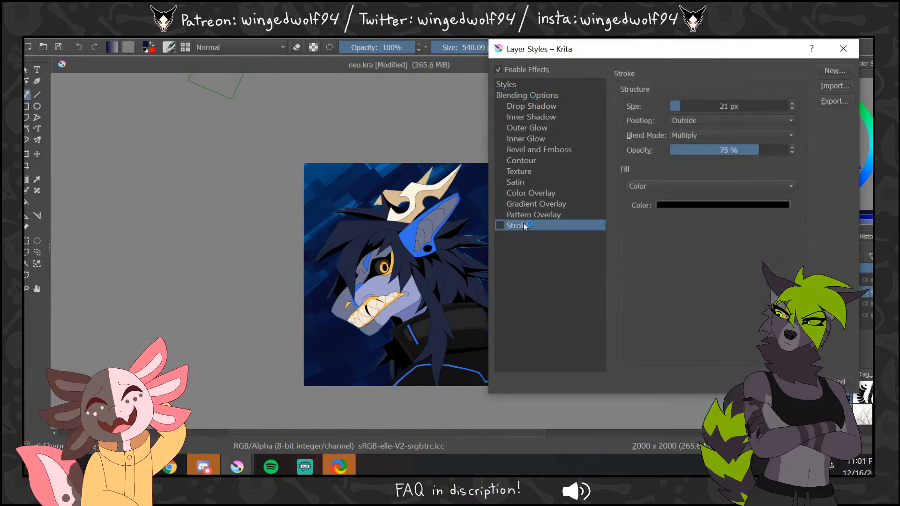
{"action": "left_click", "coordinate": [672, 106]}
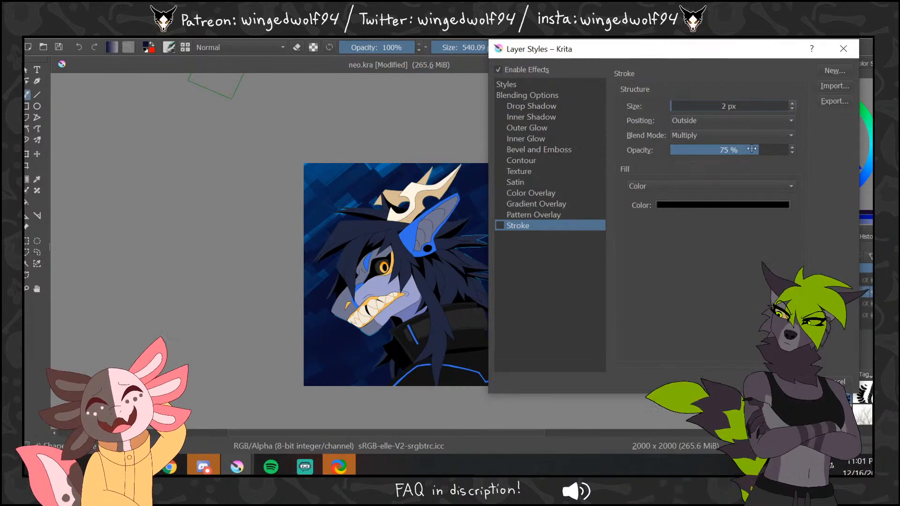
{"action": "left_click_drag", "start_coordinate": [752, 150], "coordinate": [792, 149]}
{"action": "left_click", "coordinate": [731, 135]}
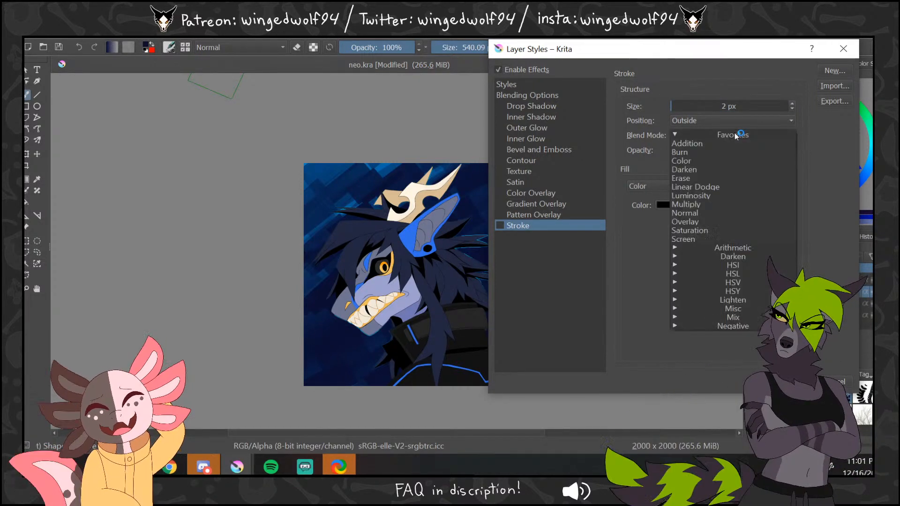
{"action": "left_click", "coordinate": [694, 215]}
- Set the layer-style stroke color to bright azure #1cbeff and enable the Stroke effect
{"action": "left_click", "coordinate": [691, 205]}
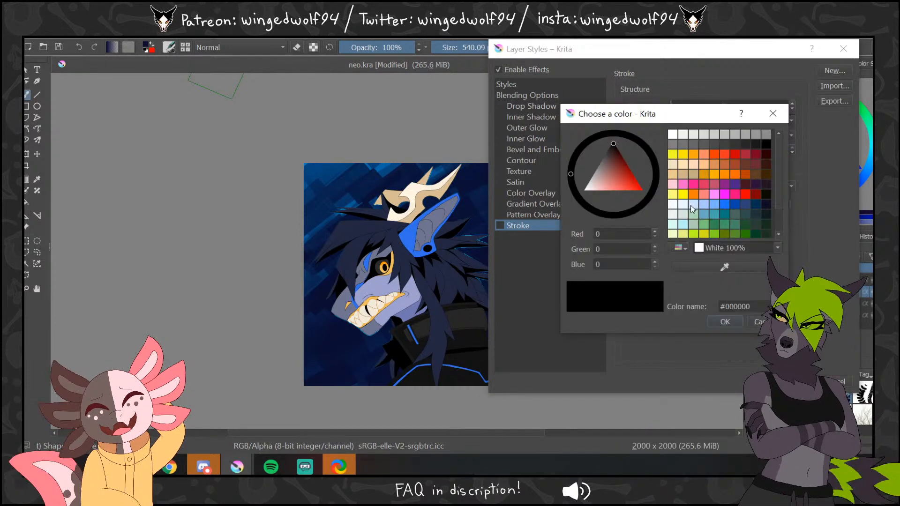
{"action": "left_click", "coordinate": [724, 204]}
{"action": "left_click", "coordinate": [652, 193]}
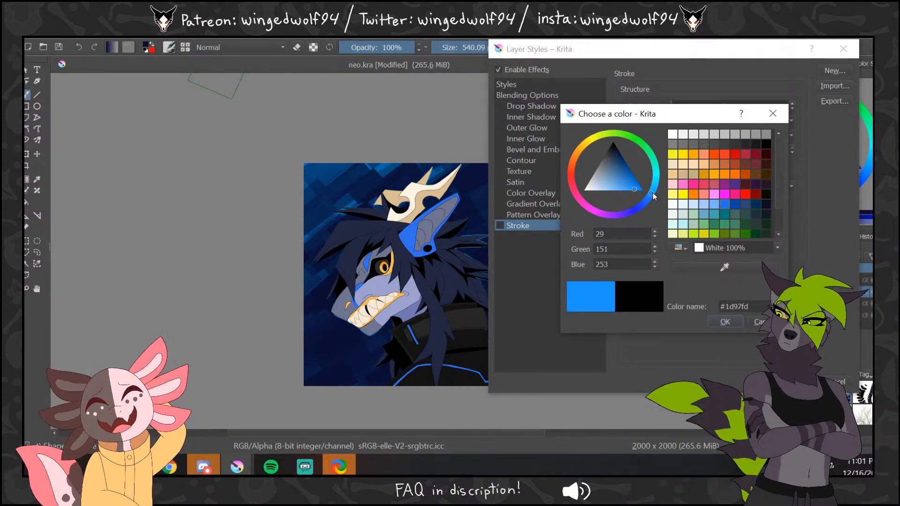
{"action": "left_click_drag", "start_coordinate": [653, 193], "coordinate": [660, 193]}
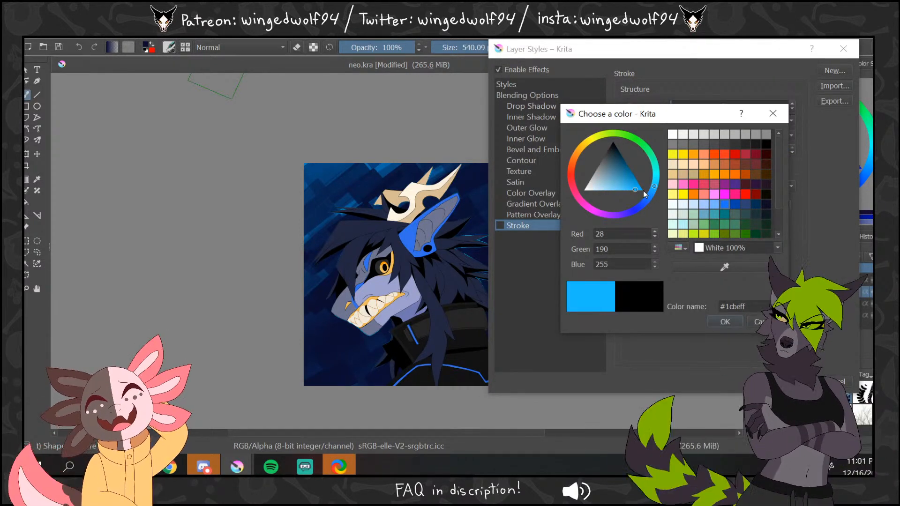
{"action": "left_click", "coordinate": [725, 322]}
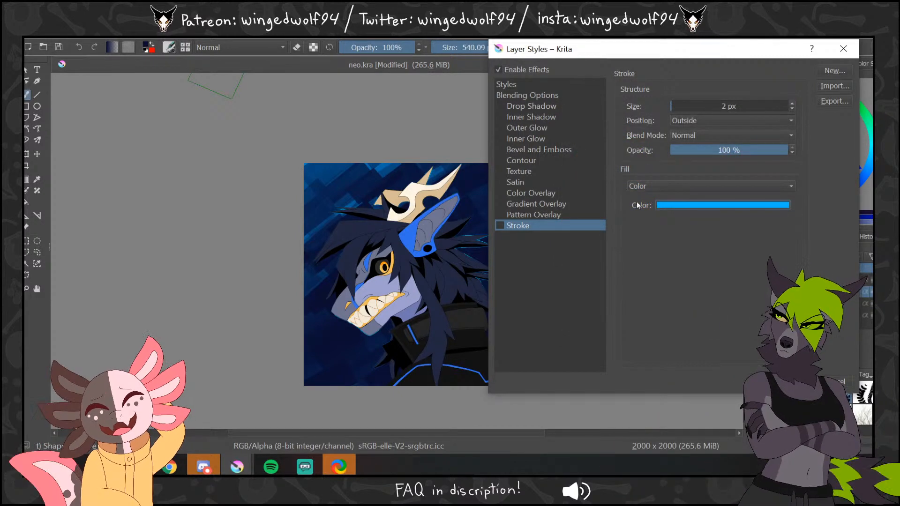
{"action": "left_click", "coordinate": [500, 226]}
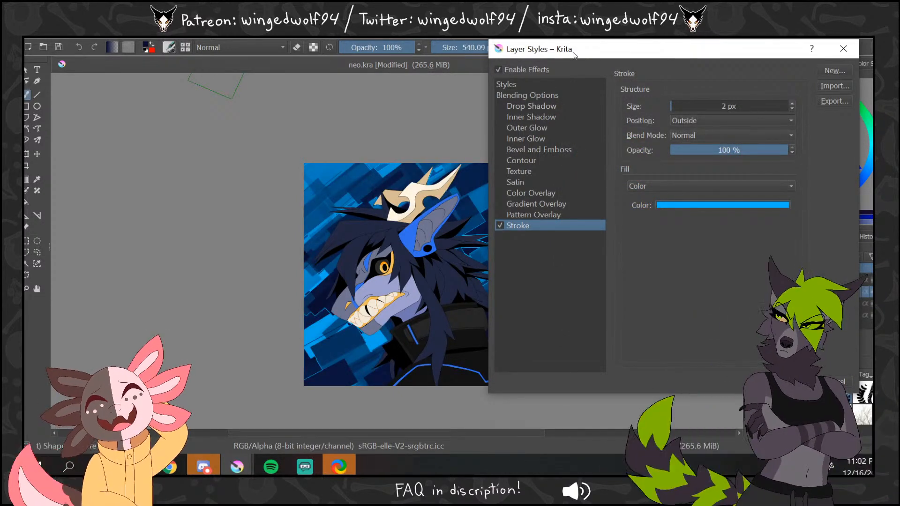
- Set the layer-style stroke size to 3 px, keeping the artwork in view to judge the outline
{"action": "left_click_drag", "start_coordinate": [574, 55], "coordinate": [749, 111]}
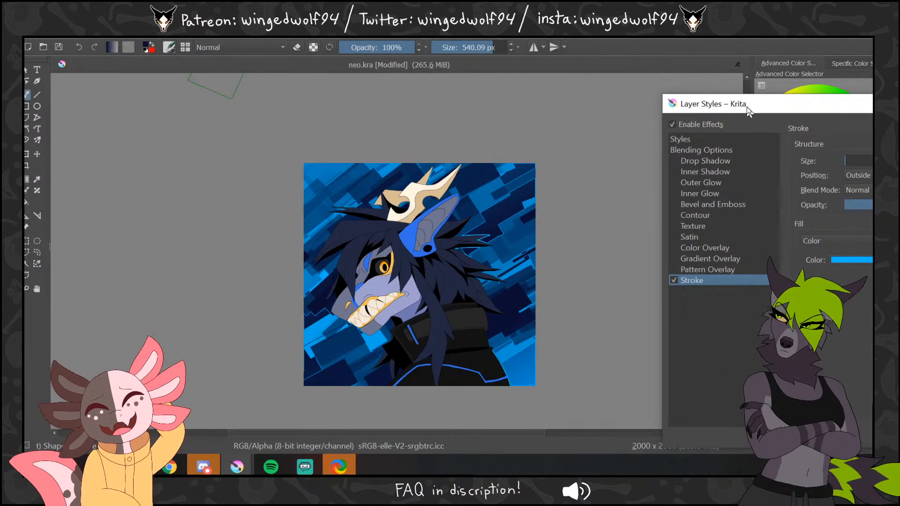
{"action": "left_click_drag", "start_coordinate": [749, 111], "coordinate": [454, 75]}
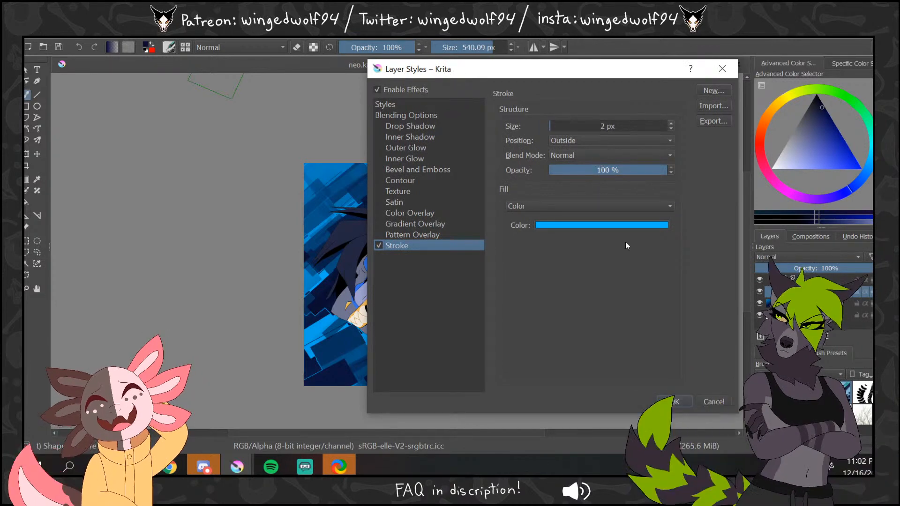
{"action": "left_click", "coordinate": [672, 123]}
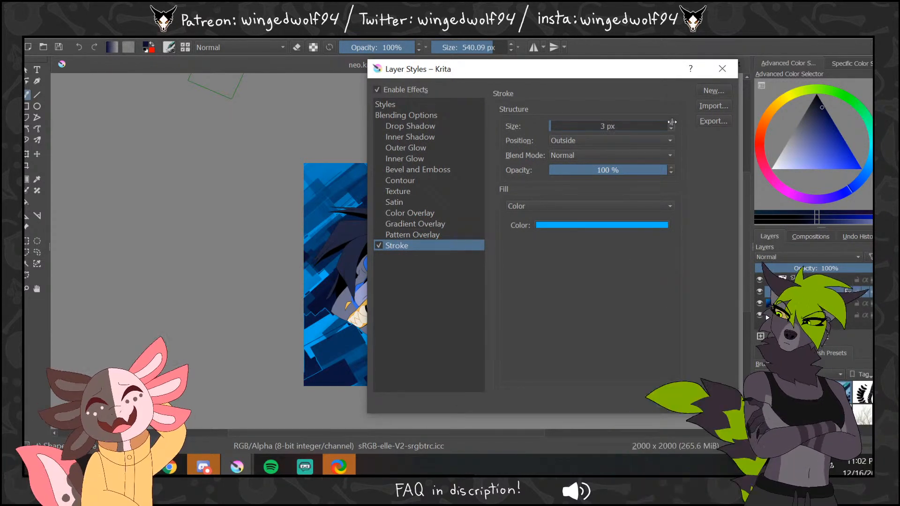
{"action": "left_click_drag", "start_coordinate": [598, 76], "coordinate": [782, 82]}
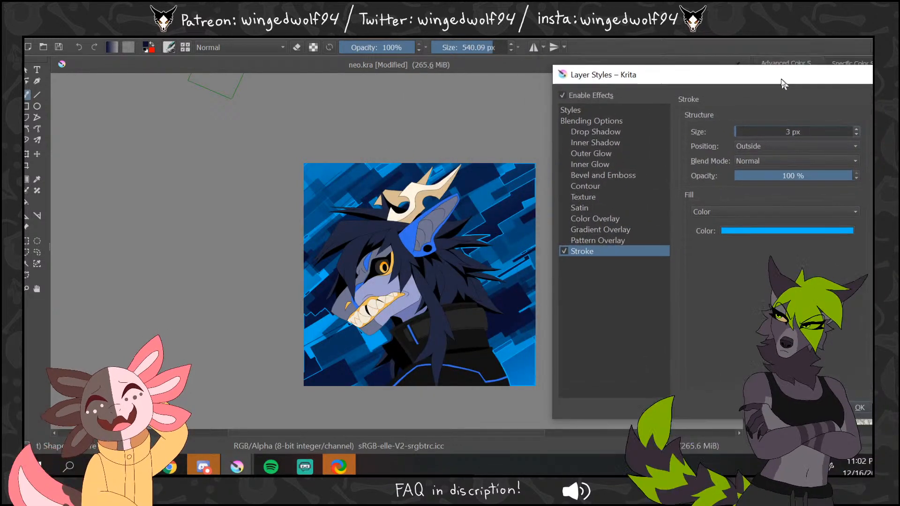
- Try the Inside and Center stroke positions, return to Outside, and apply the layer style
{"action": "left_click", "coordinate": [751, 148]}
{"action": "left_click", "coordinate": [761, 160]}
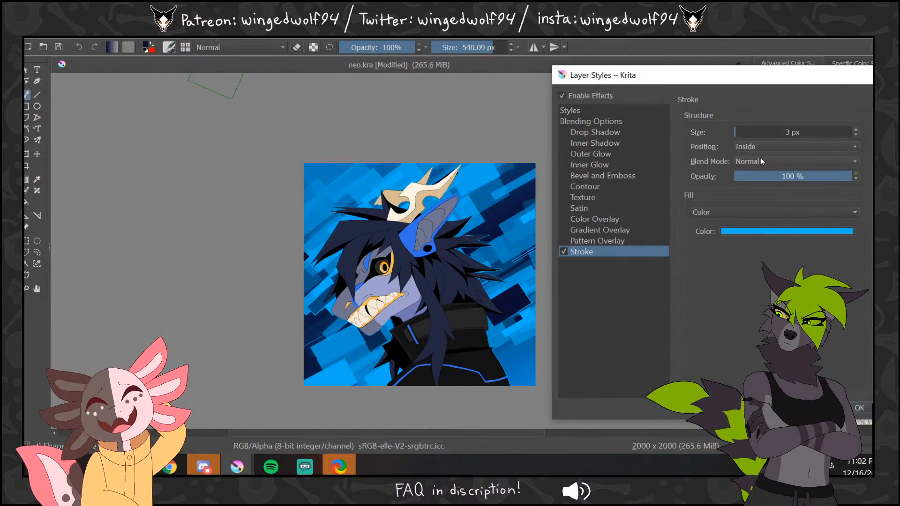
{"action": "left_click", "coordinate": [761, 150]}
{"action": "left_click", "coordinate": [761, 159]}
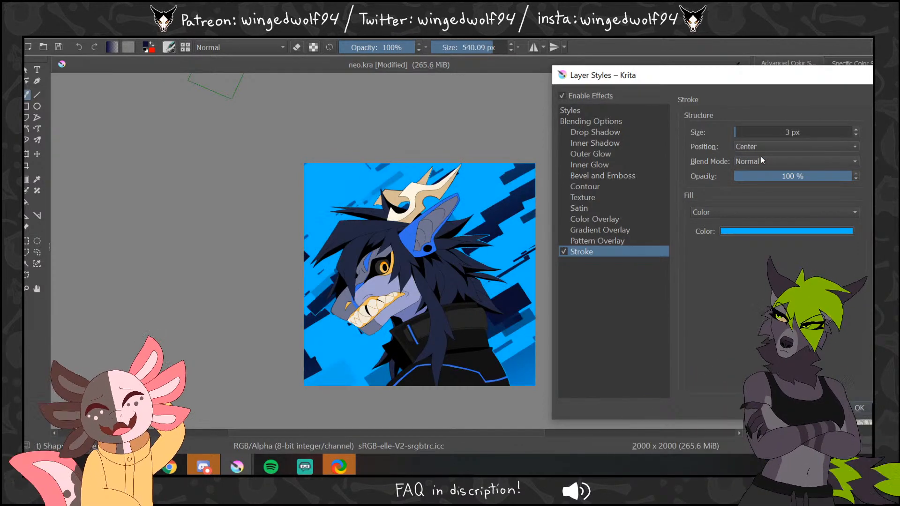
{"action": "left_click", "coordinate": [763, 149]}
{"action": "left_click", "coordinate": [759, 124]}
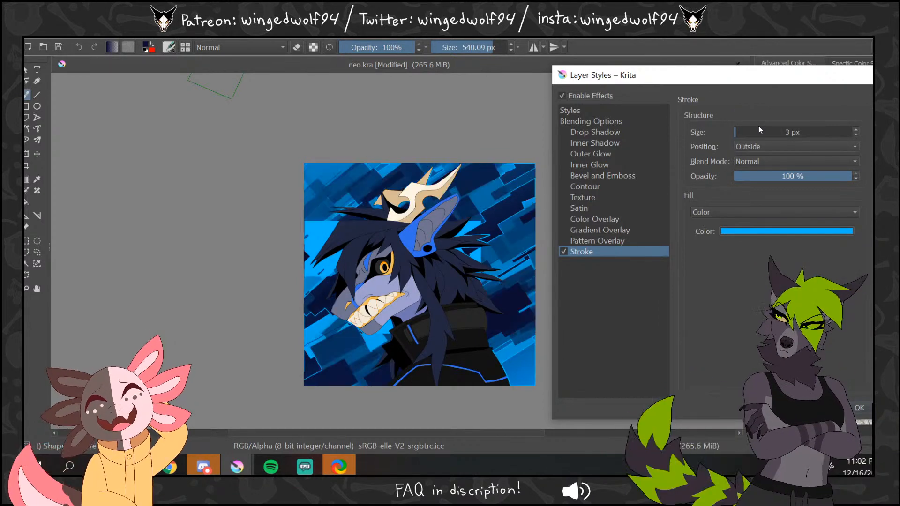
{"action": "left_click_drag", "start_coordinate": [760, 80], "coordinate": [637, 88]}
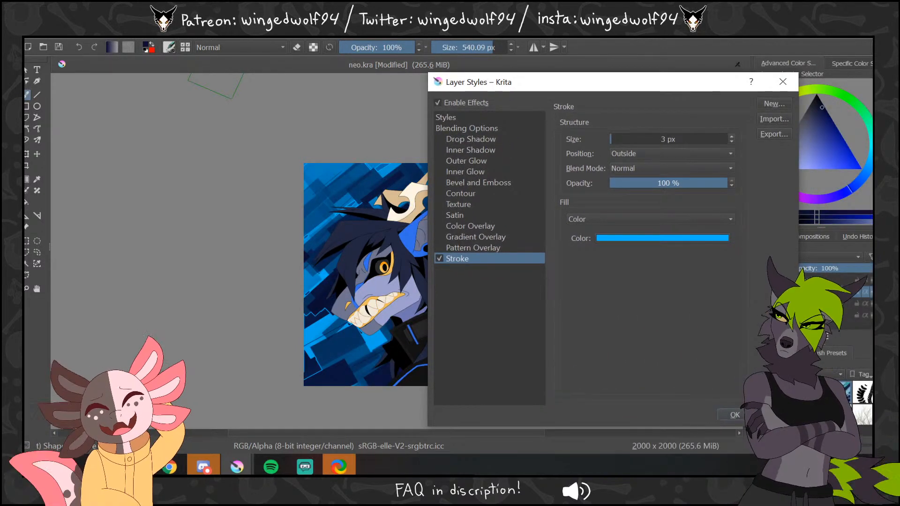
{"action": "left_click", "coordinate": [735, 415]}
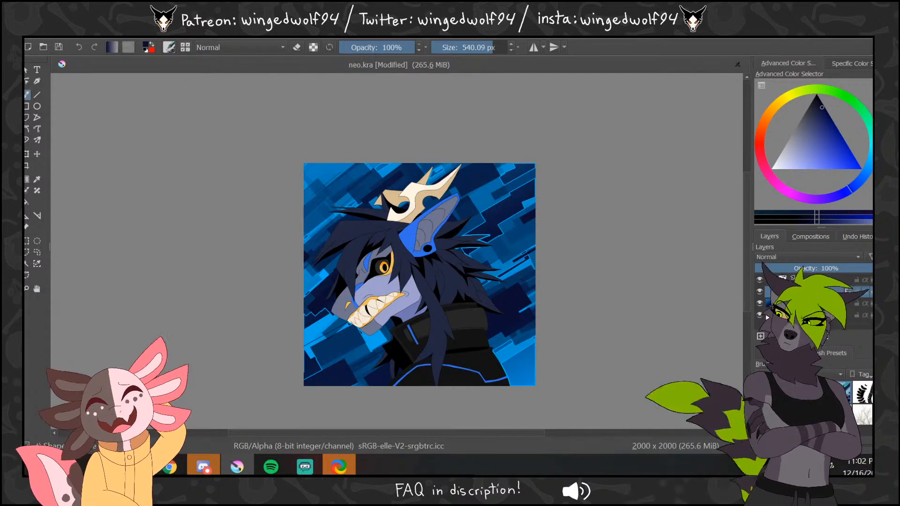
- Undo the layer-style stroke and the navy strokes painted on the background
{"action": "key", "text": "ctrl+z"}
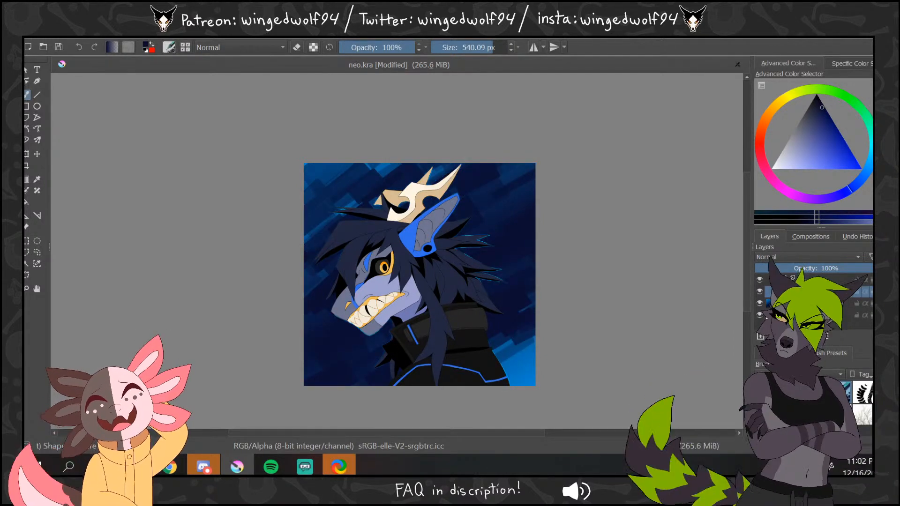
{"action": "key", "text": "ctrl+z"}
{"action": "key", "text": "ctrl+z"}
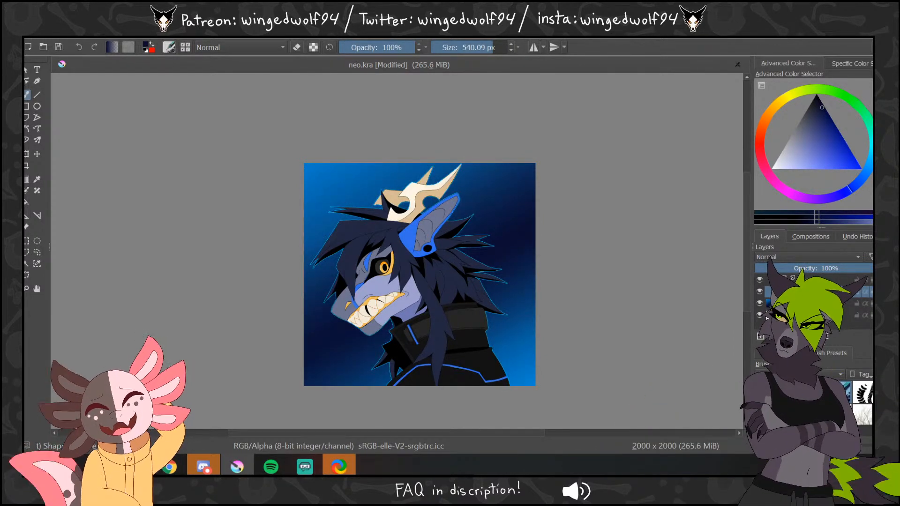
- Pick near-black and paint diagonal blocky strokes across the background on a new layer behind the character at 540.09 px
{"action": "left_click_drag", "start_coordinate": [831, 167], "coordinate": [862, 169]}
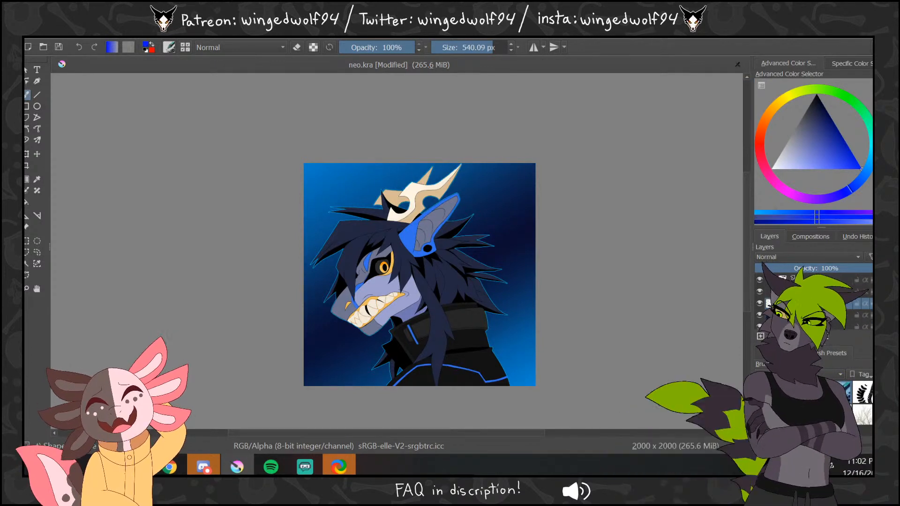
{"action": "left_click", "coordinate": [507, 264], "text": "ctrl"}
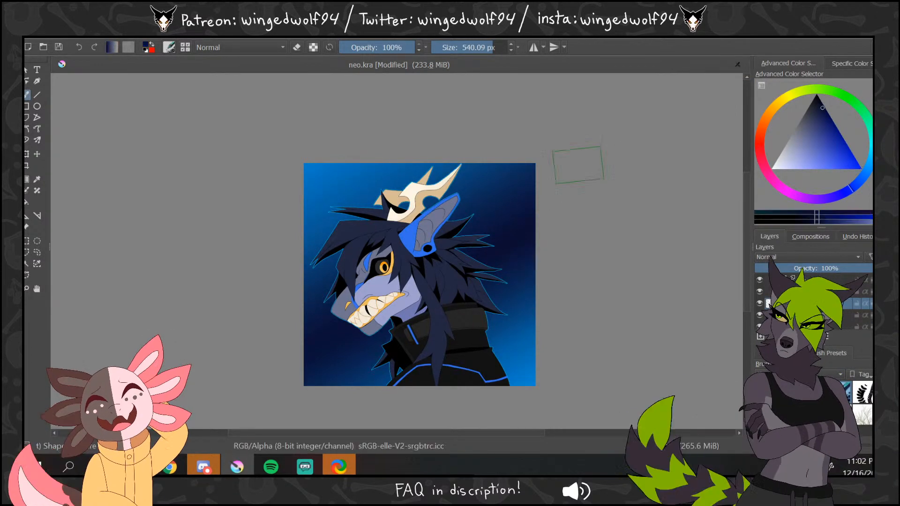
{"action": "left_click", "coordinate": [628, 112], "text": "ctrl"}
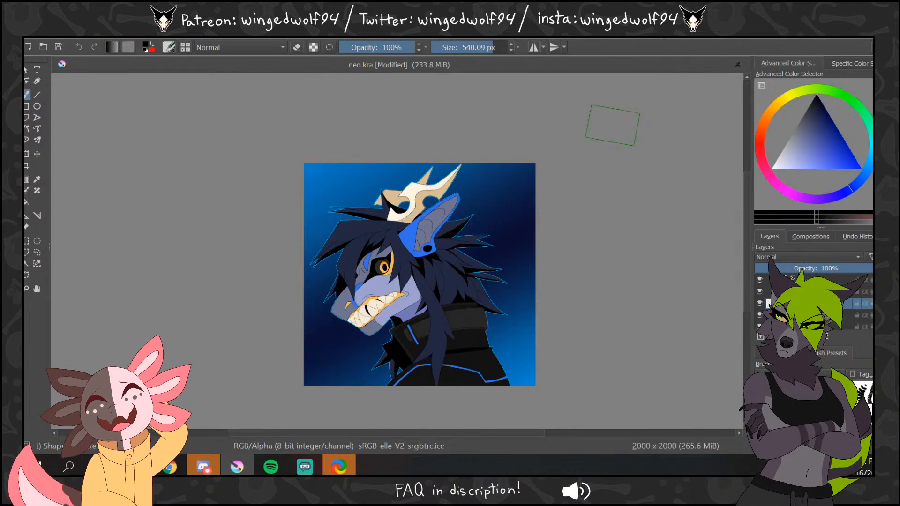
{"action": "left_click_drag", "start_coordinate": [613, 125], "coordinate": [176, 356]}
{"action": "left_click_drag", "start_coordinate": [620, 217], "coordinate": [276, 419]}
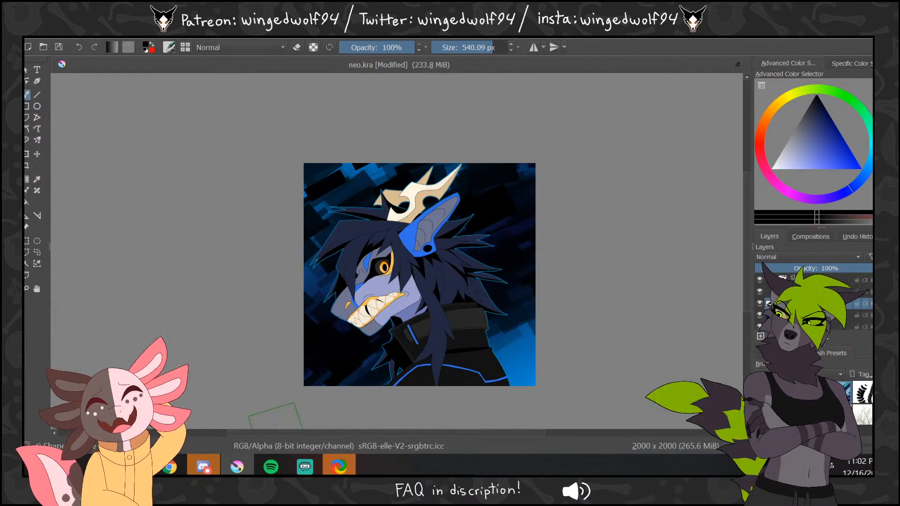
{"action": "key", "text": "ctrl+z"}
{"action": "left_click_drag", "start_coordinate": [591, 270], "coordinate": [356, 380]}
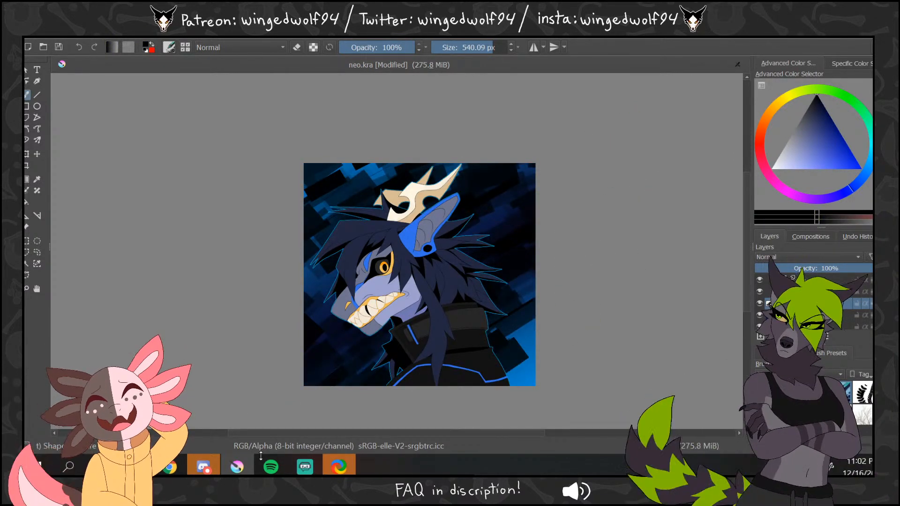
{"action": "left_click_drag", "start_coordinate": [597, 380], "coordinate": [553, 384]}
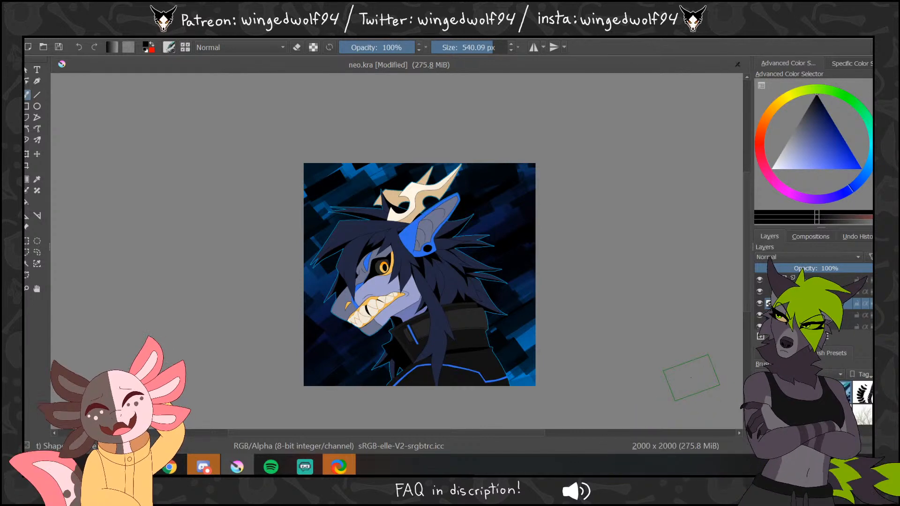
- Open the layer style of the dark texture layer and set its Stroke blend mode to Normal
{"action": "left_click", "coordinate": [123, 33]}
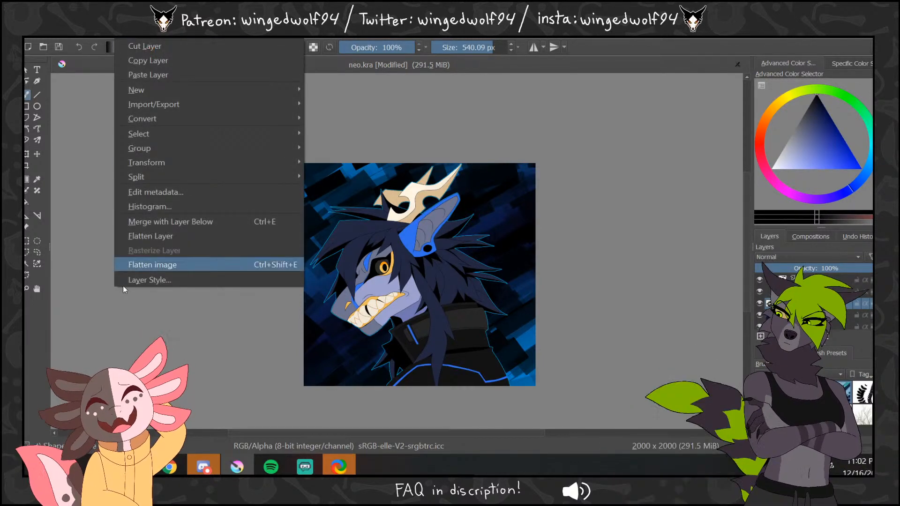
{"action": "left_click", "coordinate": [147, 277]}
{"action": "left_click", "coordinate": [290, 230]}
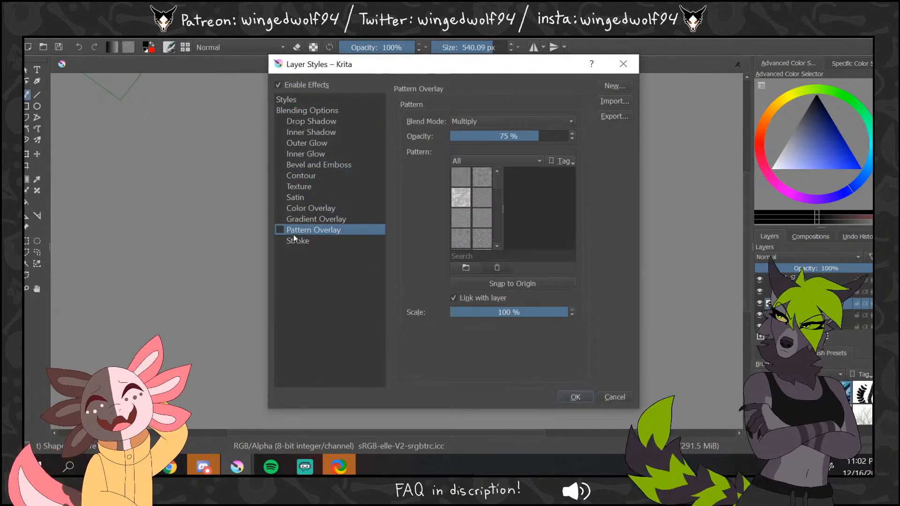
{"action": "left_click", "coordinate": [295, 241]}
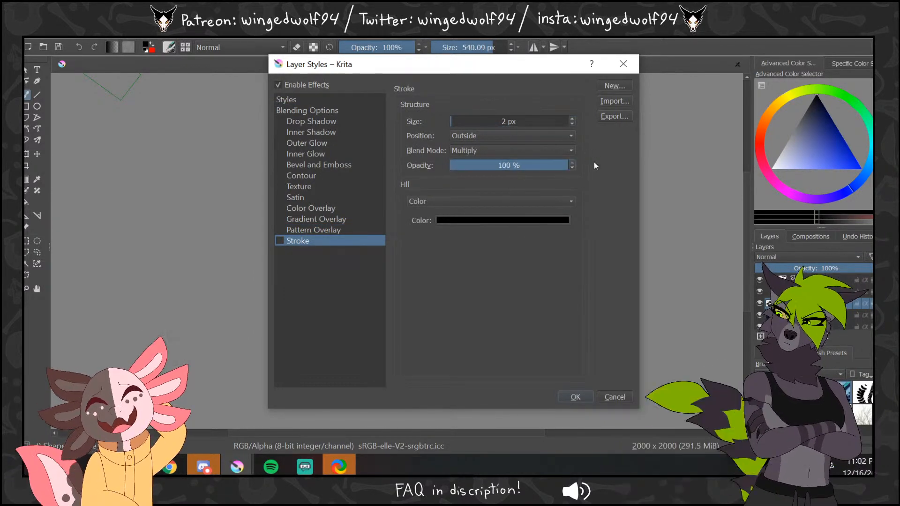
{"action": "left_click", "coordinate": [515, 151]}
{"action": "left_click", "coordinate": [464, 231]}
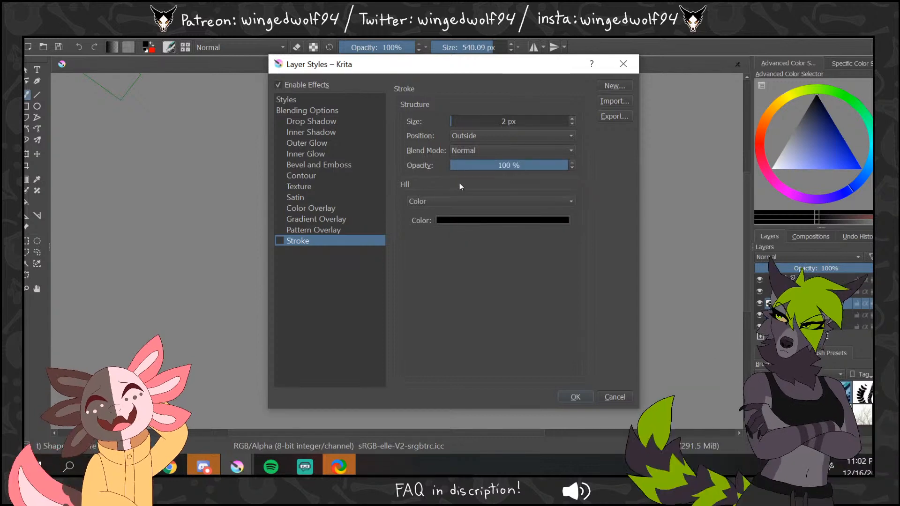
- Set the stroke color to bright blue #21caff, enable the Stroke effect, and apply the layer style
{"action": "left_click", "coordinate": [442, 220]}
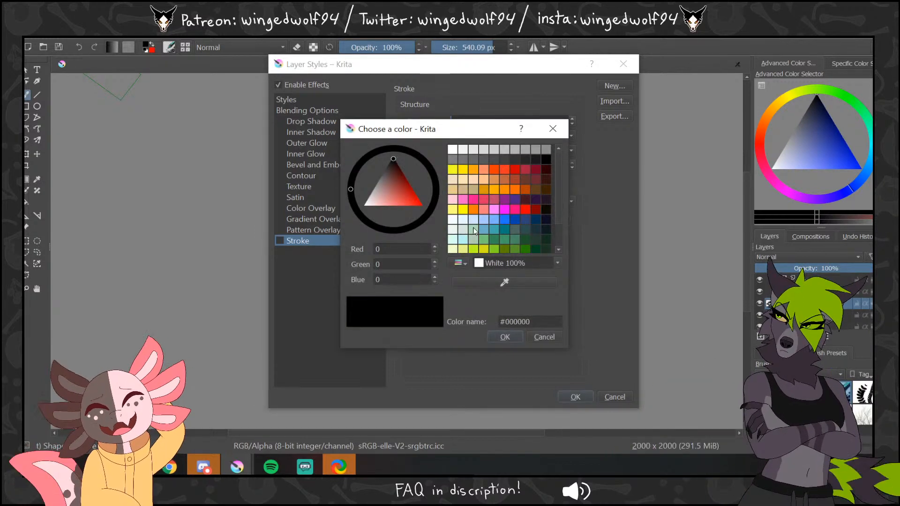
{"action": "left_click", "coordinate": [503, 221]}
{"action": "left_click", "coordinate": [414, 206]}
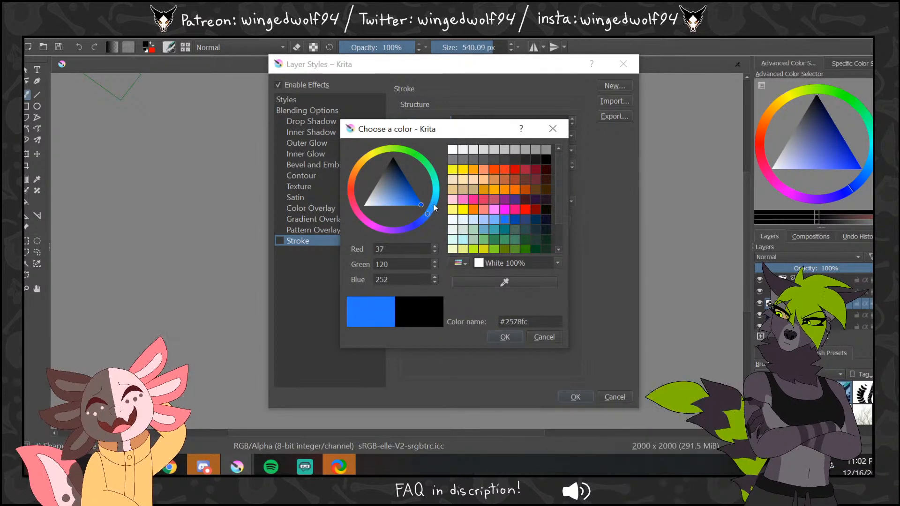
{"action": "left_click_drag", "start_coordinate": [436, 209], "coordinate": [438, 197]}
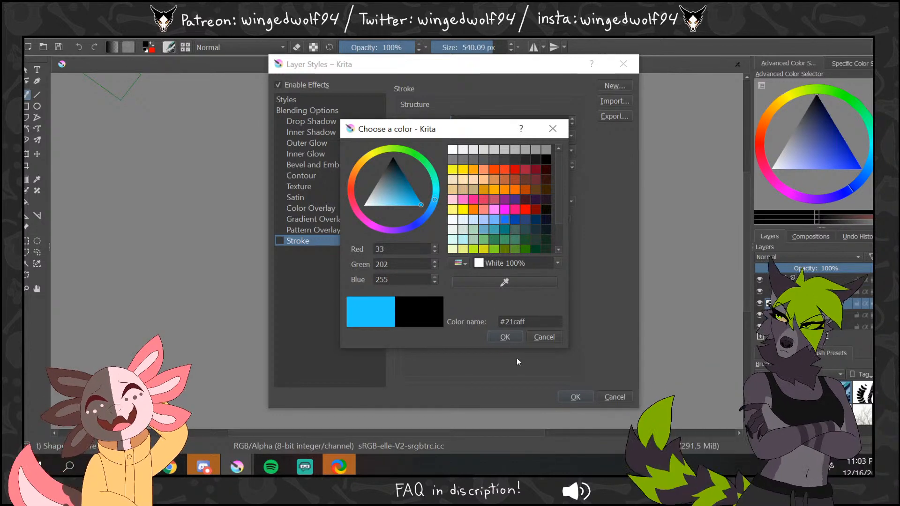
{"action": "left_click", "coordinate": [507, 337]}
{"action": "left_click", "coordinate": [282, 240]}
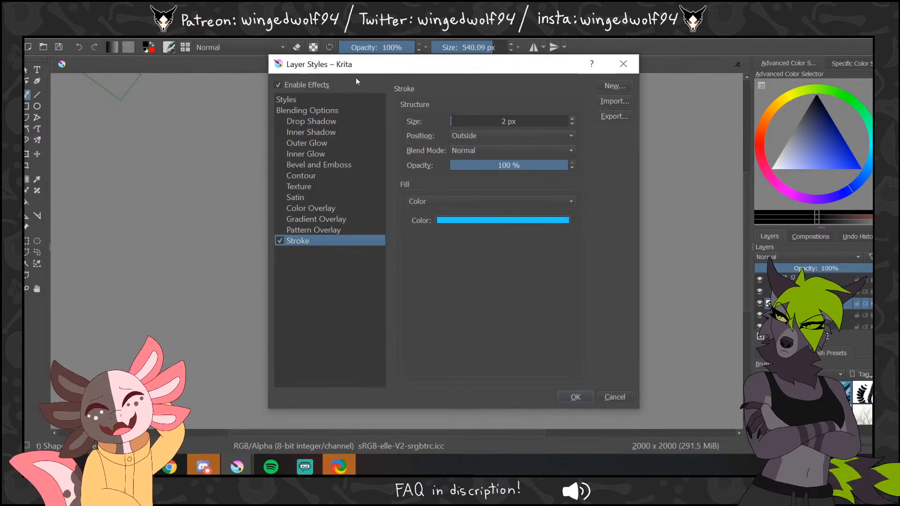
{"action": "mouse_move", "coordinate": [345, 68]}
{"action": "left_mouse_down"}
{"action": "mouse_move", "coordinate": [591, 72]}
{"action": "mouse_move", "coordinate": [692, 107]}
{"action": "mouse_move", "coordinate": [590, 93]}
{"action": "mouse_move", "coordinate": [381, 87]}
{"action": "left_mouse_up"}
{"action": "left_click", "coordinate": [610, 417]}
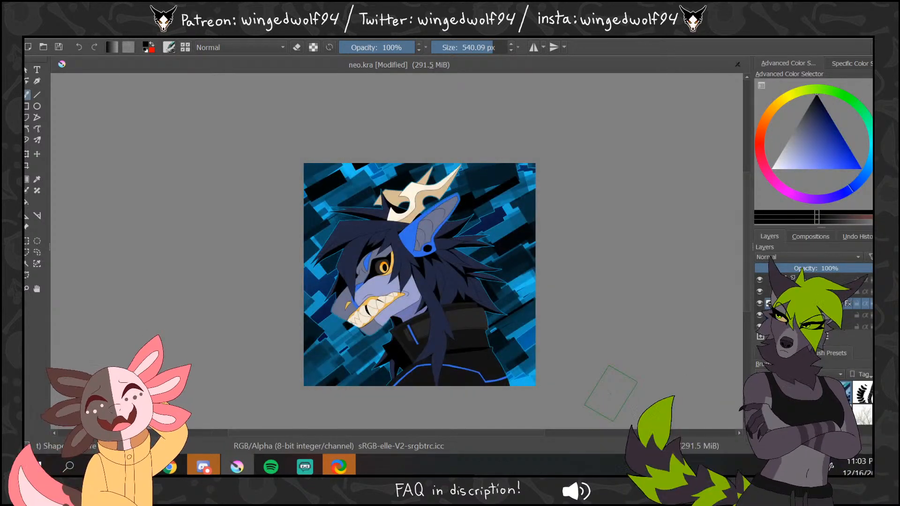
- Try Linear Dodge, Luminosity and Screen blending on the outlined texture layer, and settle on Linear Dodge
{"action": "left_click", "coordinate": [804, 258]}
{"action": "left_click", "coordinate": [797, 303]}
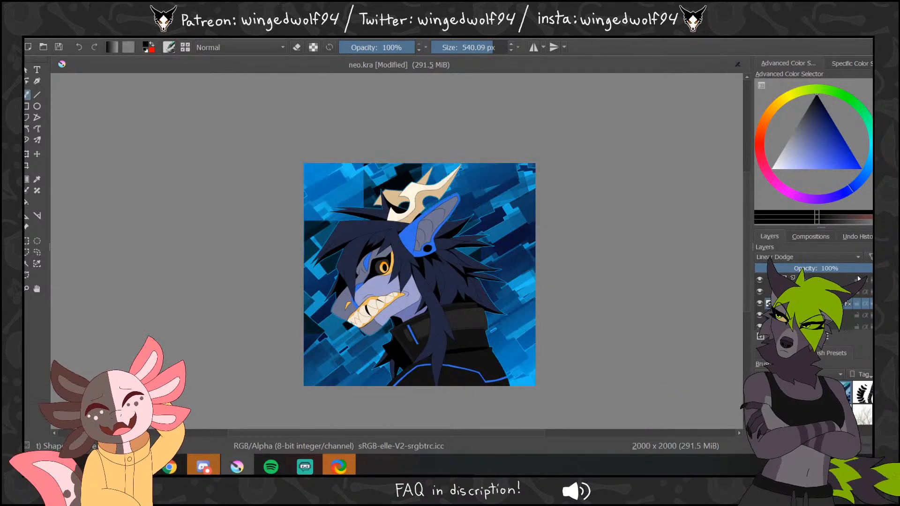
{"action": "left_click", "coordinate": [814, 256]}
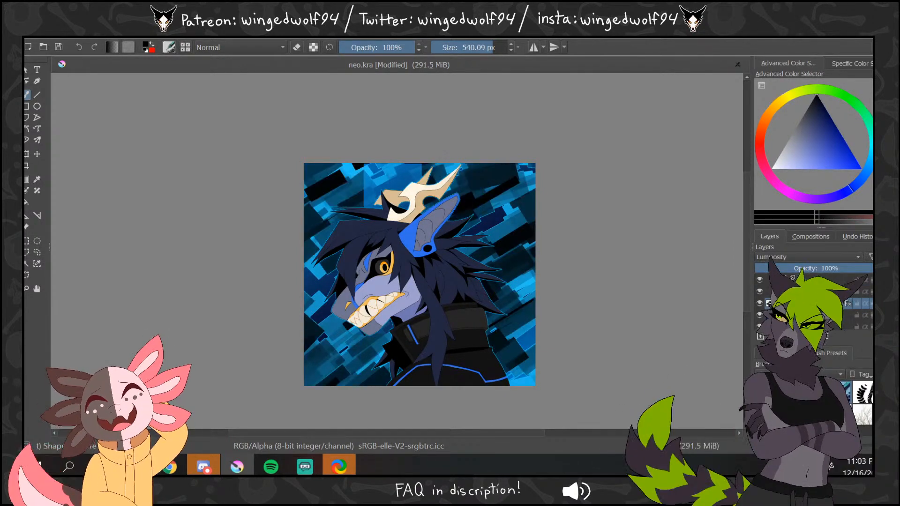
{"action": "left_click", "coordinate": [797, 342]}
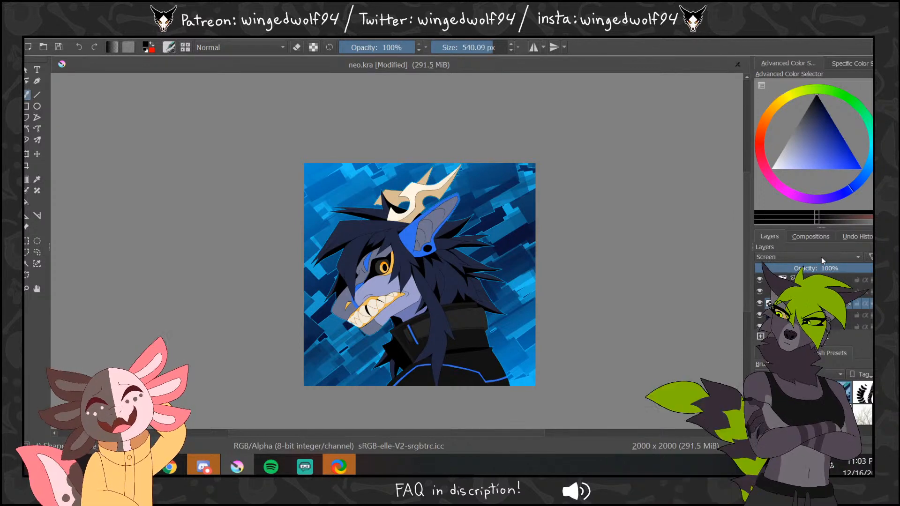
{"action": "scroll", "coordinate": [808, 257], "scroll_direction": "up", "scroll_amount": 3}
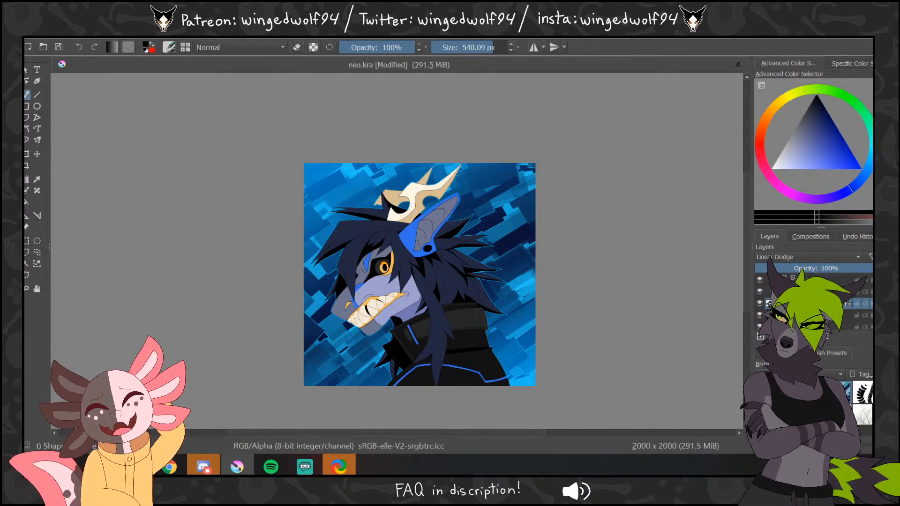
- Try merging the Linear Dodge texture layer with the layer below, and undo the merge
{"action": "left_click", "coordinate": [193, 34]}
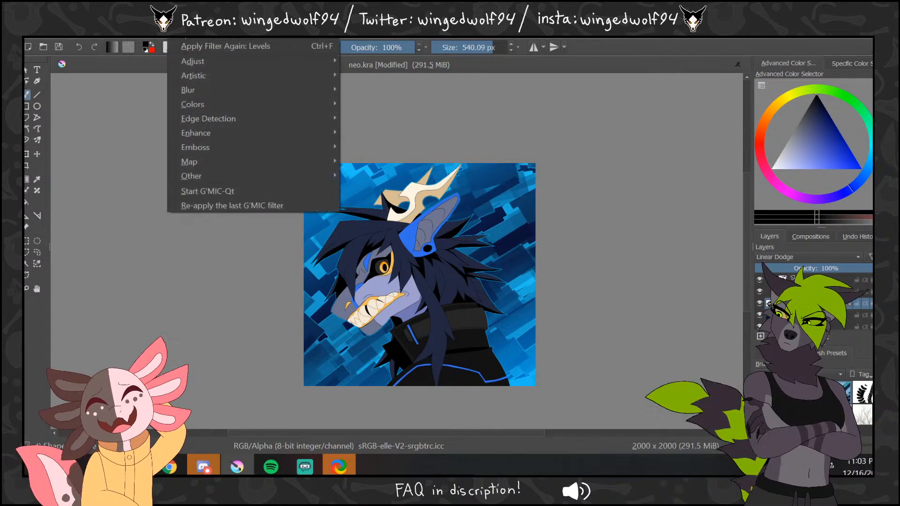
{"action": "mouse_move", "coordinate": [197, 61]}
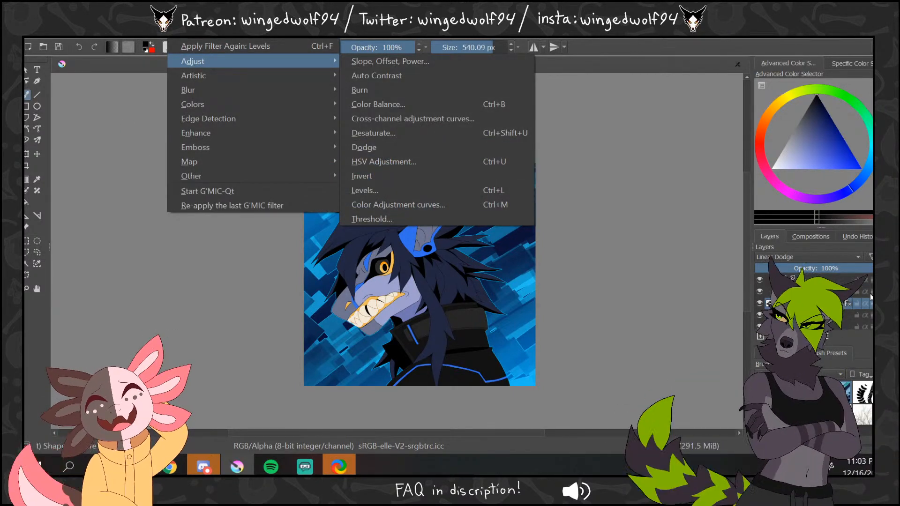
{"action": "key", "text": "Escape"}
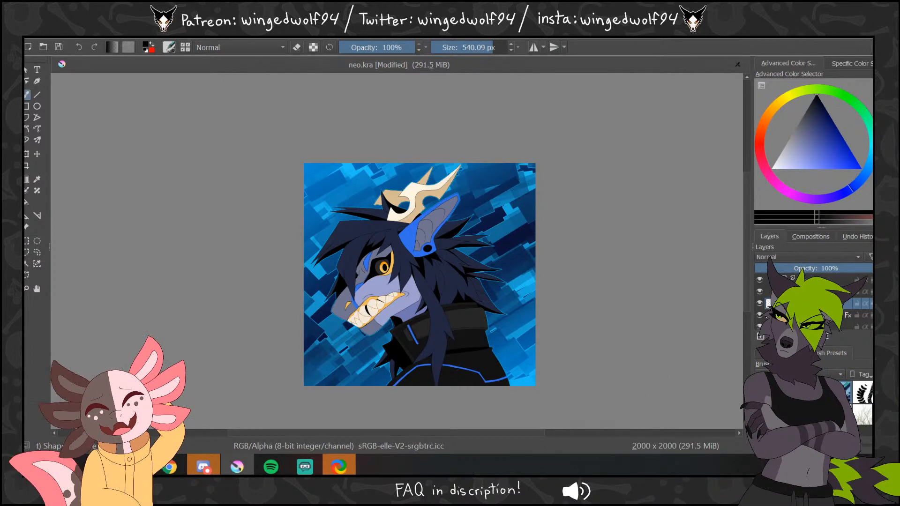
{"action": "left_click", "coordinate": [797, 291]}
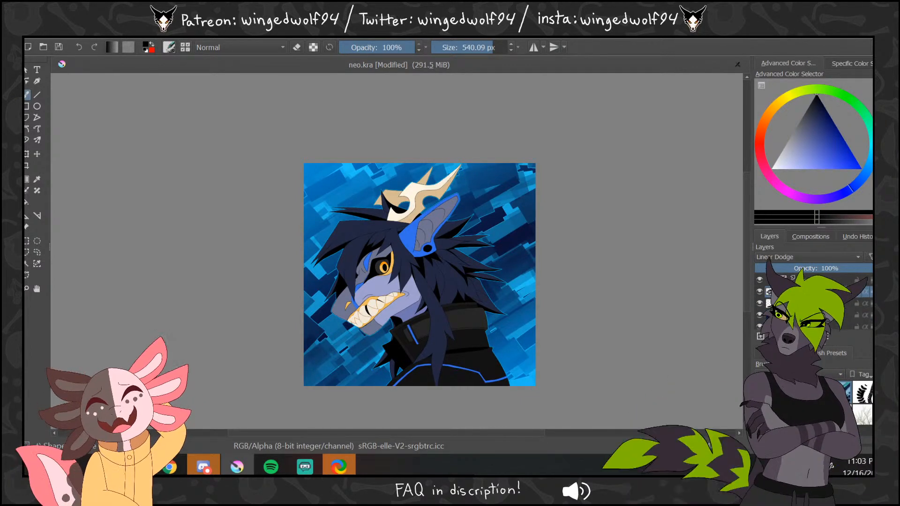
{"action": "key", "text": "ctrl+e"}
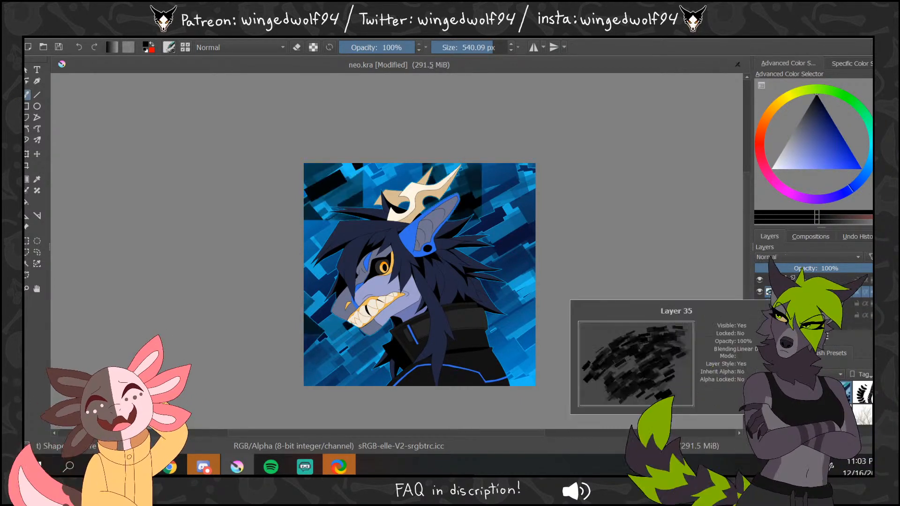
{"action": "key", "text": "ctrl+z"}
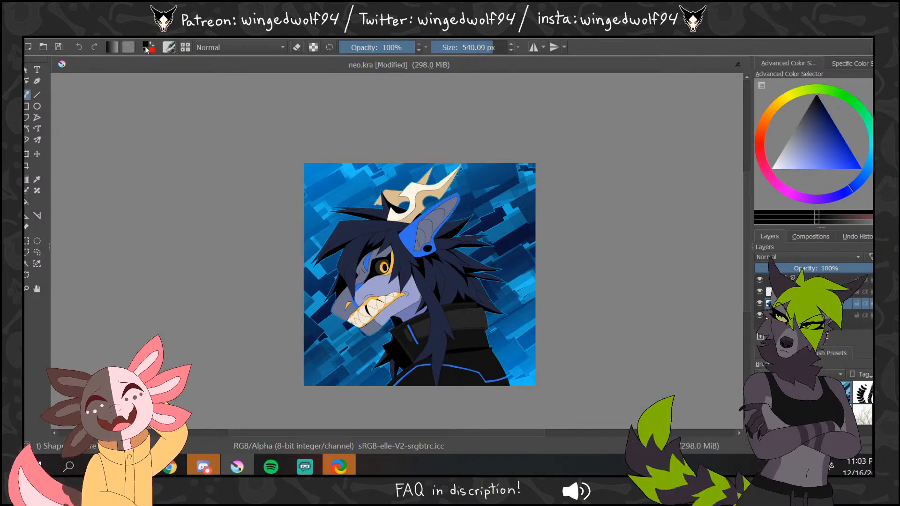
- Try a Levels adjustment on the background texture with input levels 21, 0.315 and 196, and cancel it
{"action": "left_click", "coordinate": [171, 37]}
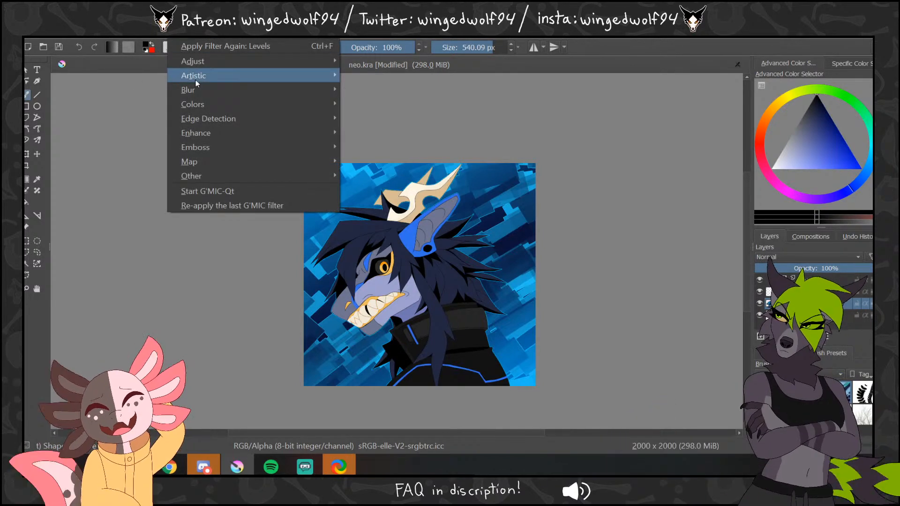
{"action": "left_click", "coordinate": [364, 176]}
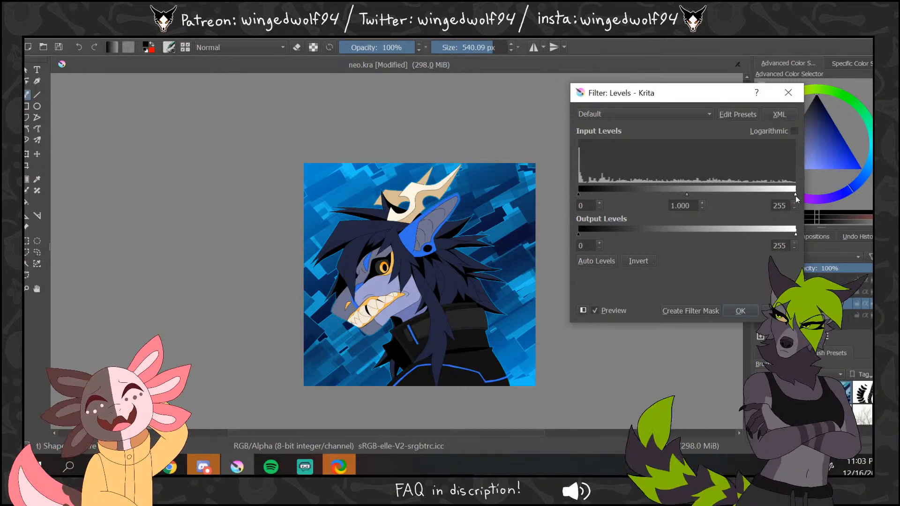
{"action": "left_click_drag", "start_coordinate": [796, 195], "coordinate": [745, 201]}
{"action": "left_click_drag", "start_coordinate": [663, 193], "coordinate": [704, 195]}
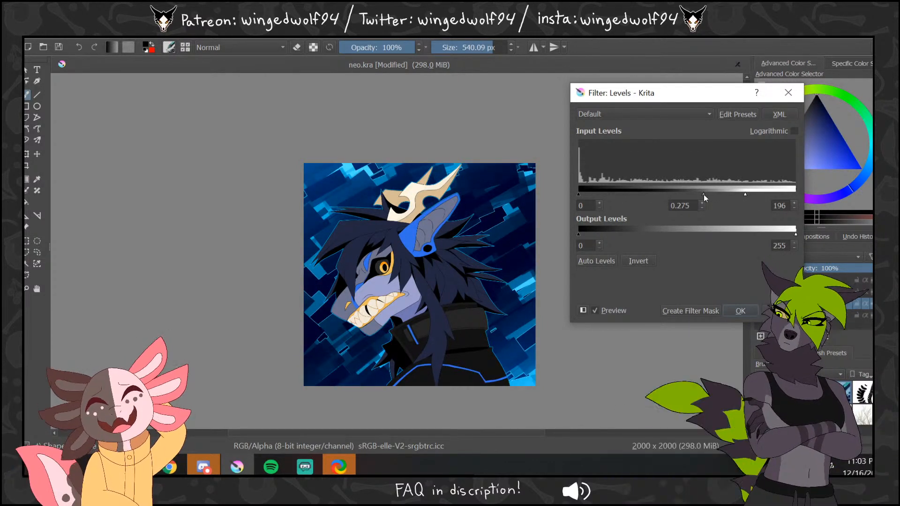
{"action": "left_click_drag", "start_coordinate": [580, 195], "coordinate": [597, 193]}
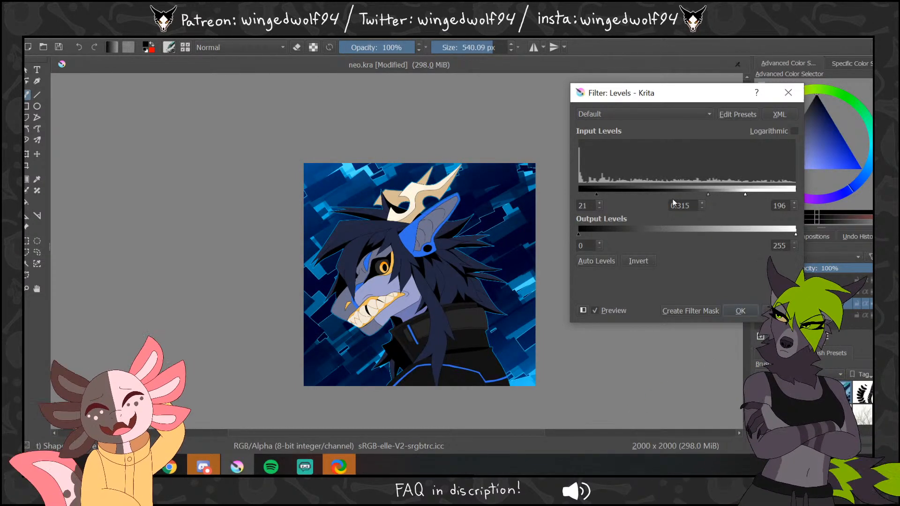
{"action": "key", "text": "Escape"}
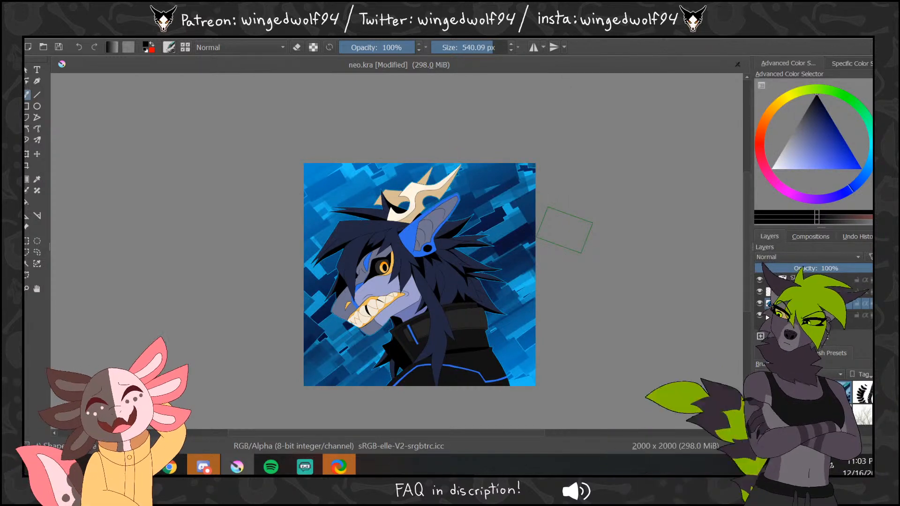
- Set the new layer above the texture to Multiply and shade the background with a dark-blue gradient at 53% opacity
{"action": "left_click", "coordinate": [786, 256]}
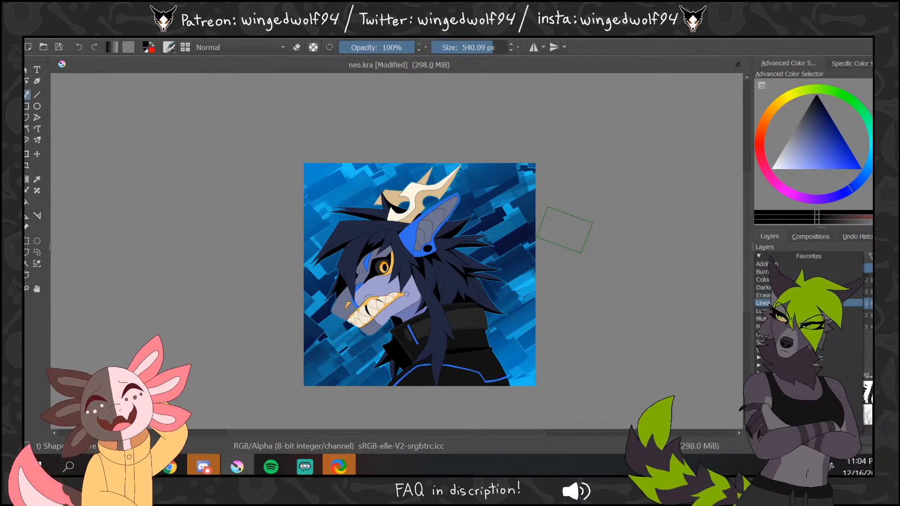
{"action": "left_click", "coordinate": [762, 318]}
{"action": "left_click", "coordinate": [837, 128]}
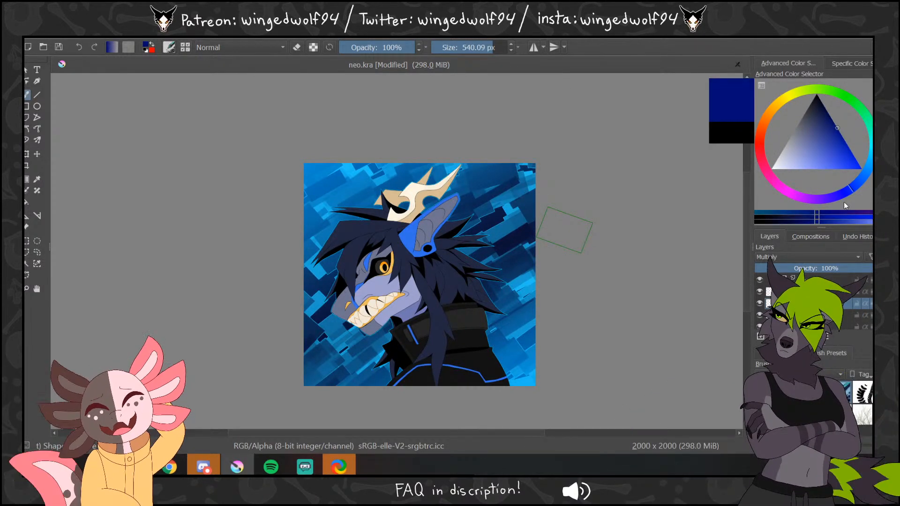
{"action": "key", "text": "f"}
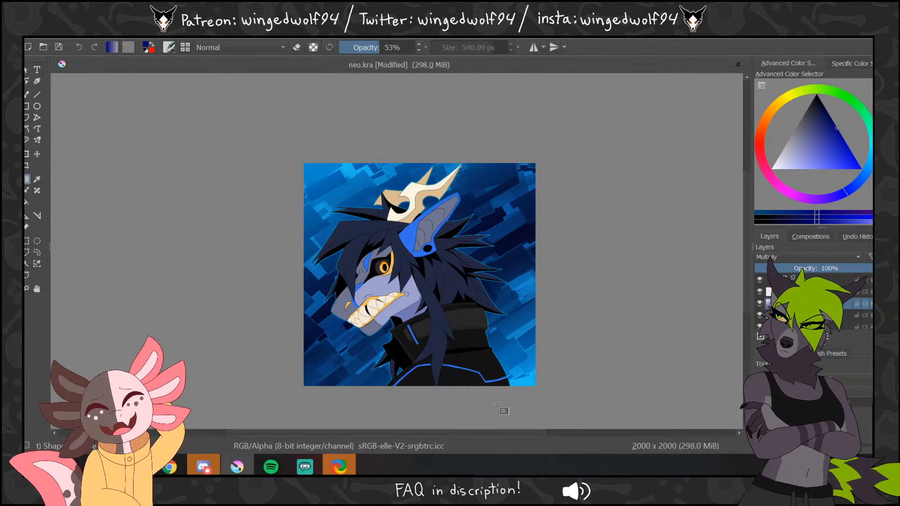
{"action": "key", "text": "ctrl+z"}
{"action": "left_click_drag", "start_coordinate": [451, 275], "coordinate": [527, 406]}
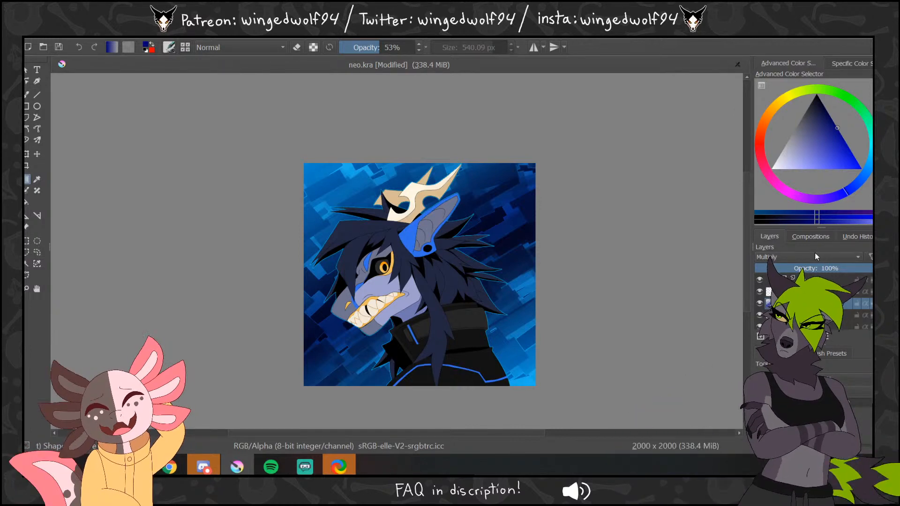
- Add another background layer, set it to Linear Dodge, and pick a saturated azure blue
{"action": "left_click", "coordinate": [864, 171]}
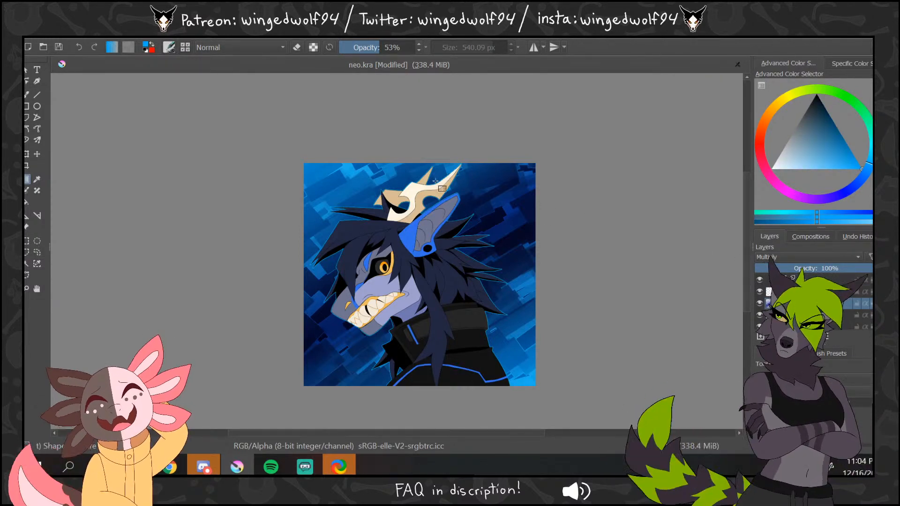
{"action": "left_click", "coordinate": [760, 336]}
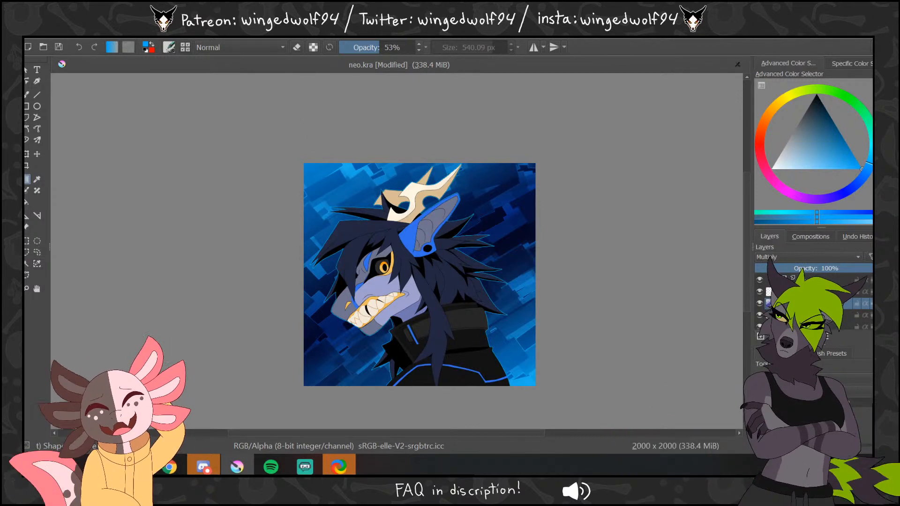
{"action": "left_click", "coordinate": [800, 255]}
{"action": "left_click", "coordinate": [793, 302]}
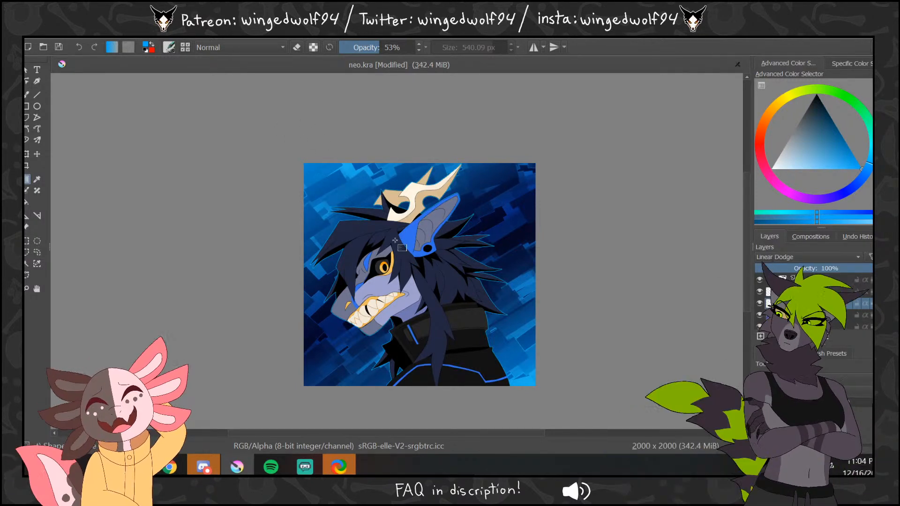
{"action": "left_click", "coordinate": [868, 178]}
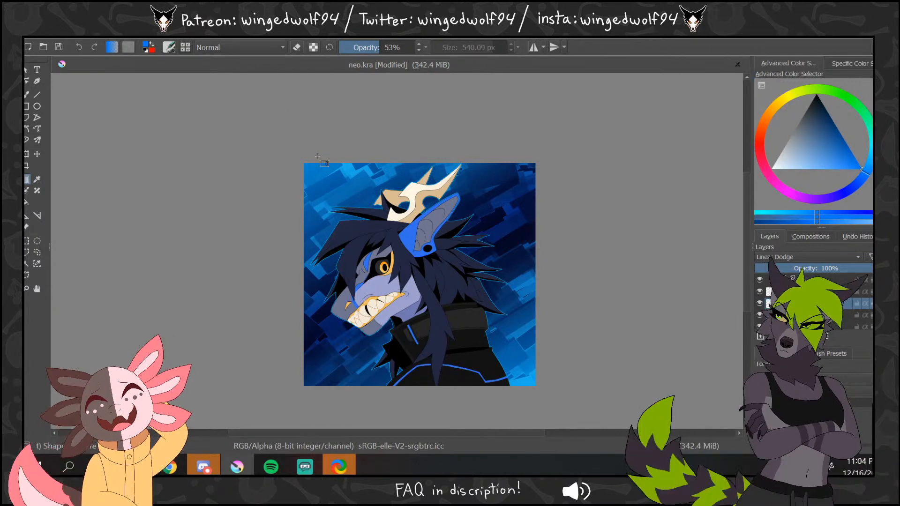
- Try azure glow gradients from the background's upper-left and lower-right sides, undoing each one
{"action": "left_click_drag", "start_coordinate": [345, 203], "coordinate": [409, 267]}
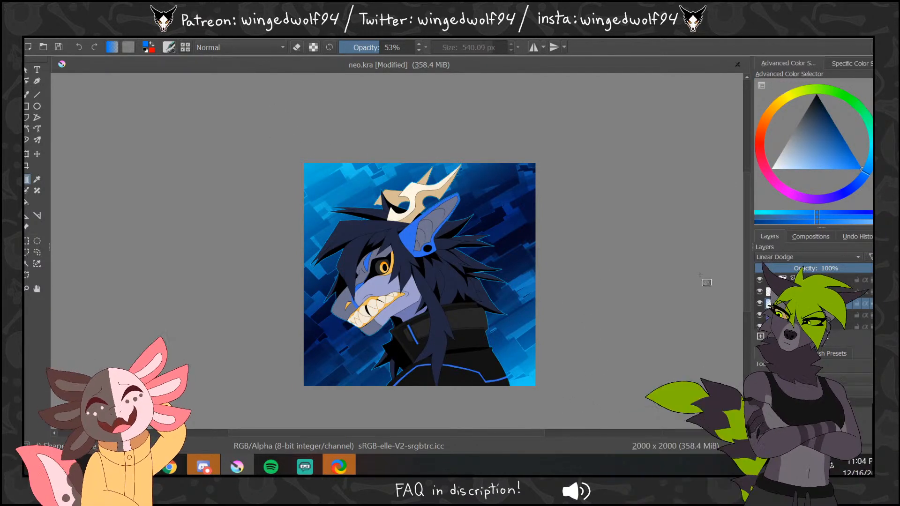
{"action": "key", "text": "ctrl+z"}
{"action": "left_click_drag", "start_coordinate": [611, 389], "coordinate": [485, 126]}
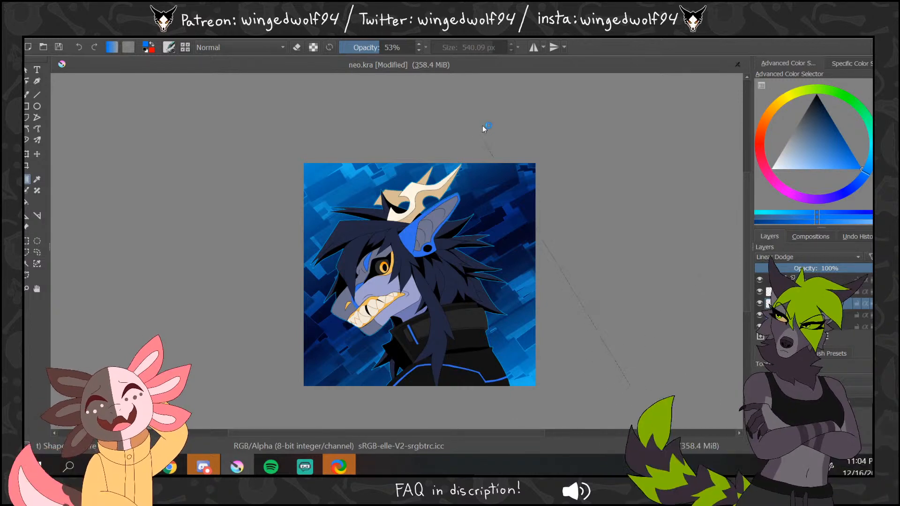
{"action": "key", "text": "ctrl+z"}
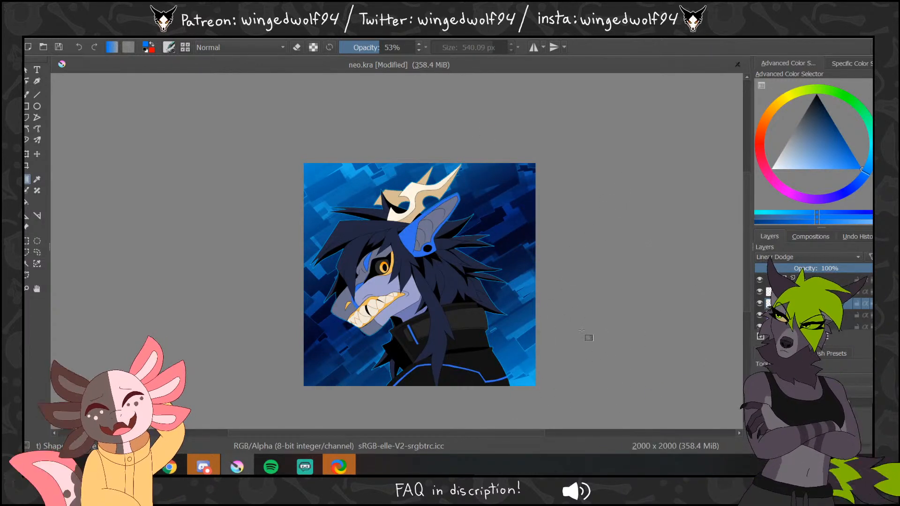
- Paste a layer copy to use as the wolf's shadow and pick a very dark navy blue
{"action": "left_click", "coordinate": [816, 279]}
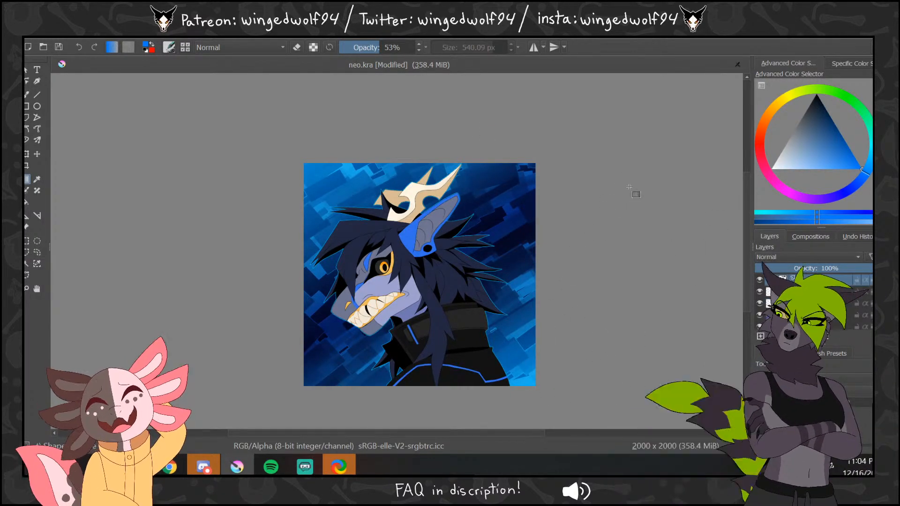
{"action": "left_click", "coordinate": [125, 33]}
{"action": "left_click", "coordinate": [140, 76]}
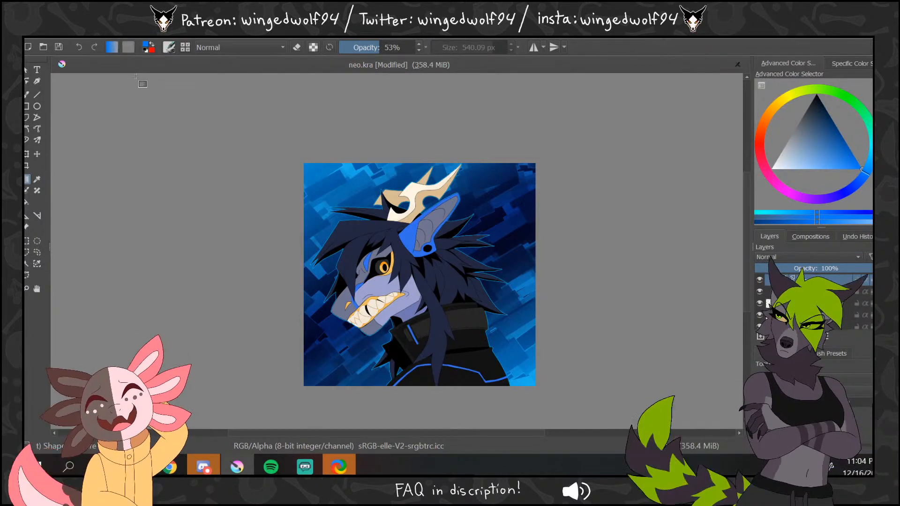
{"action": "left_click", "coordinate": [830, 116]}
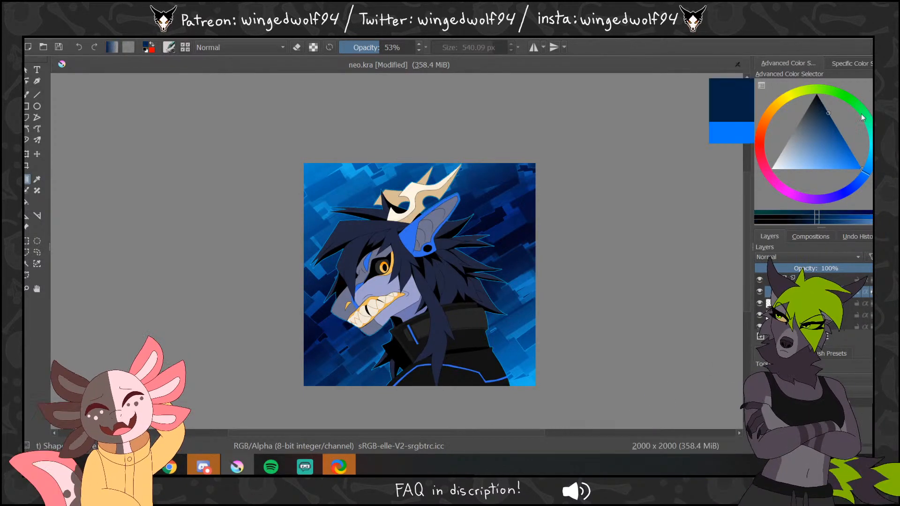
{"action": "left_click", "coordinate": [849, 190]}
- Set a basic round brush to 654.56 px for painting the shadow layer dark blue, and save the file
{"action": "left_click", "coordinate": [27, 95]}
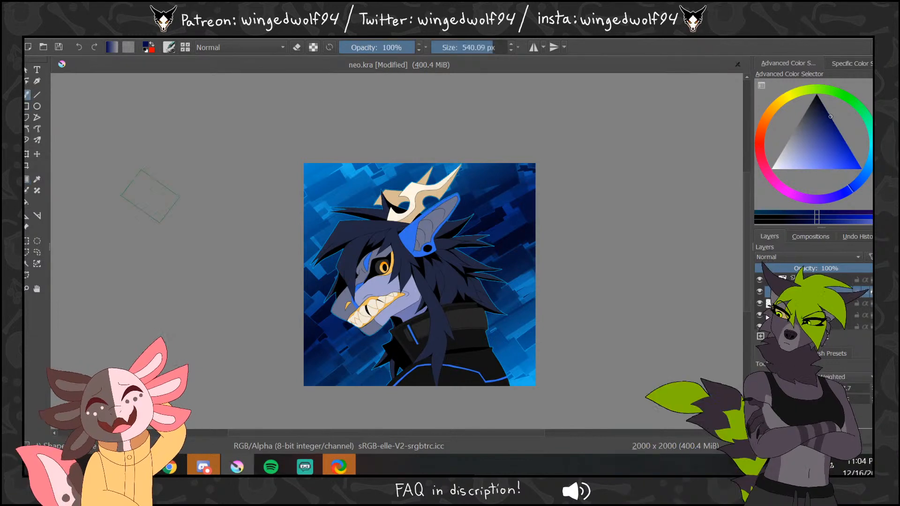
{"action": "left_click", "coordinate": [833, 353]}
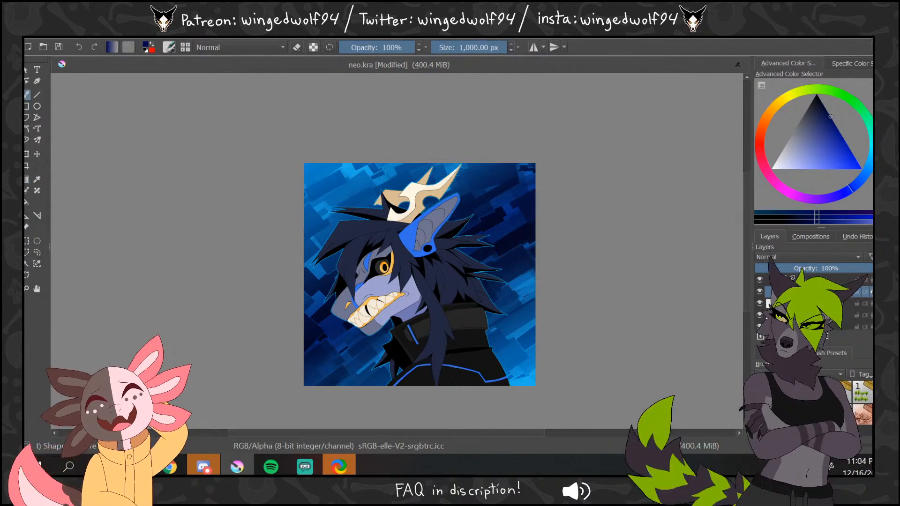
{"action": "scroll", "coordinate": [866, 416], "scroll_direction": "down", "scroll_amount": 1}
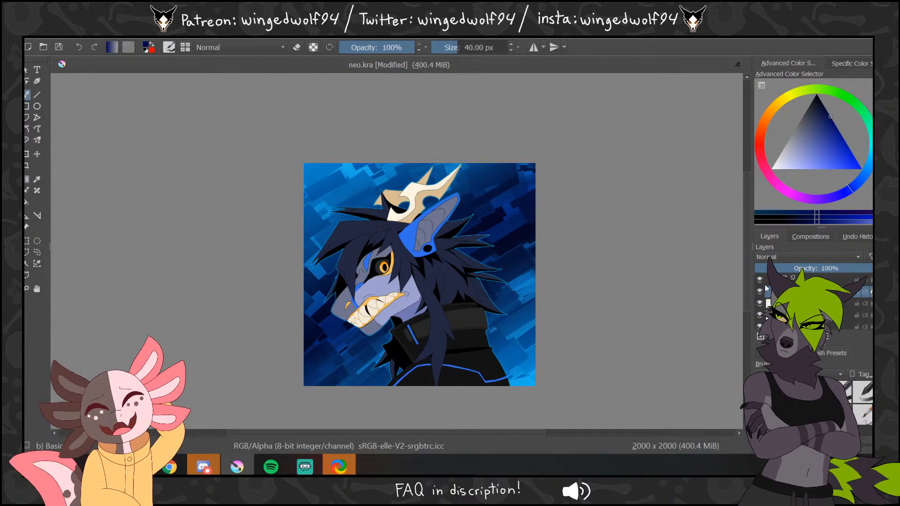
{"action": "left_click", "coordinate": [497, 49]}
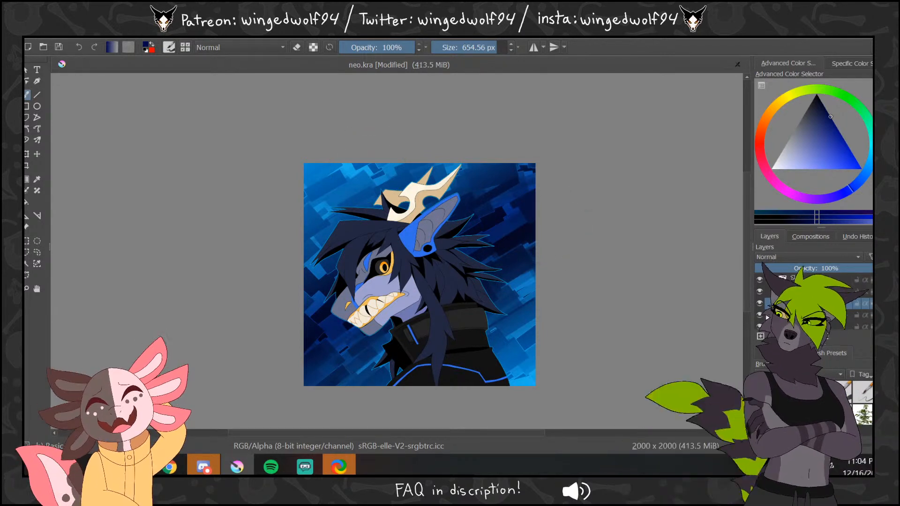
{"action": "left_click", "coordinate": [176, 37]}
{"action": "left_click", "coordinate": [605, 143]}
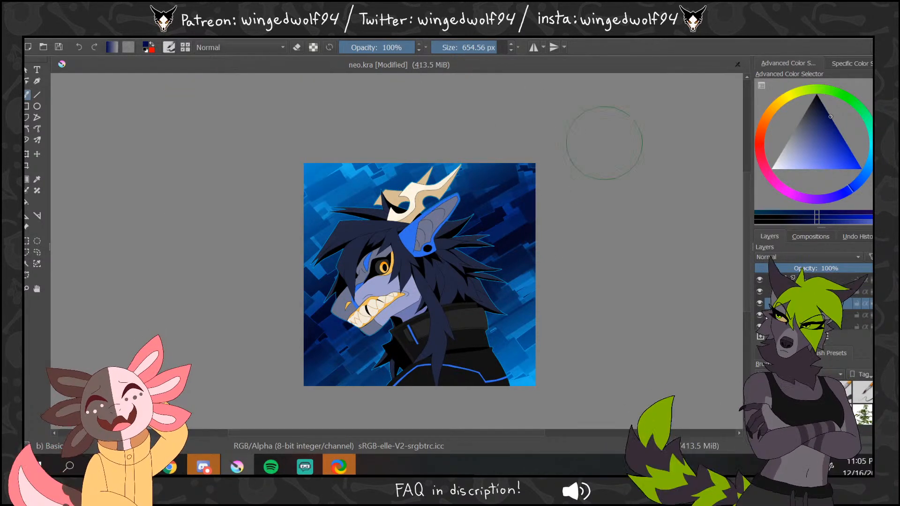
{"action": "key", "text": "ctrl+s"}
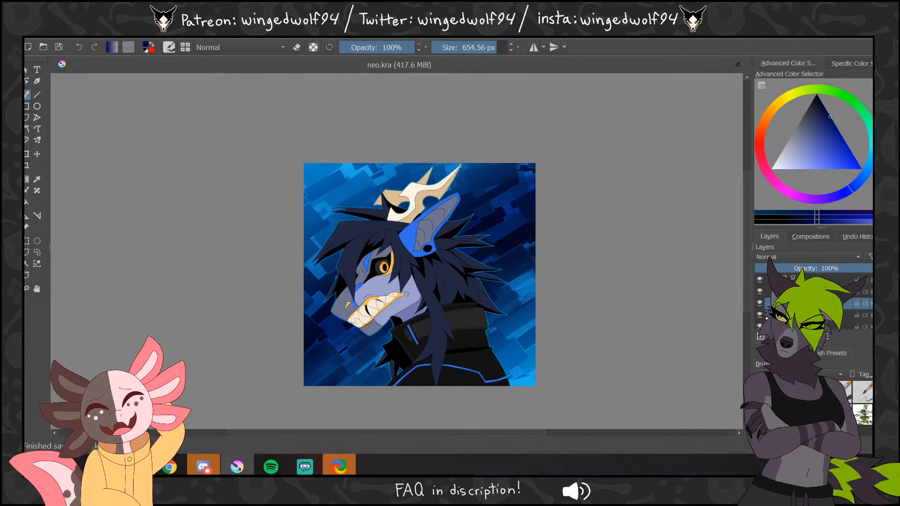
- Apply a Gaussian Blur with a 92.85 px horizontal and vertical radius to the dark-blue shadow layer
{"action": "left_click", "coordinate": [177, 36]}
{"action": "mouse_move", "coordinate": [196, 86]}
{"action": "left_click", "coordinate": [382, 103]}
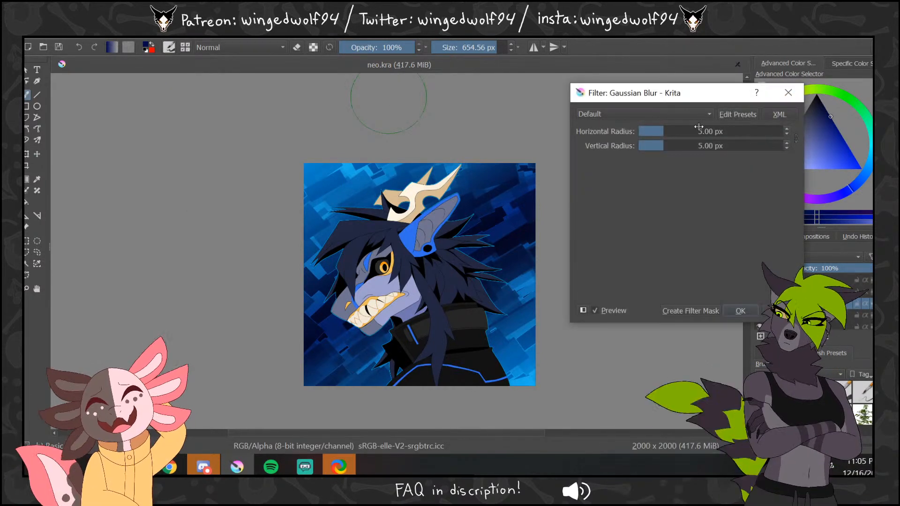
{"action": "left_click", "coordinate": [698, 131]}
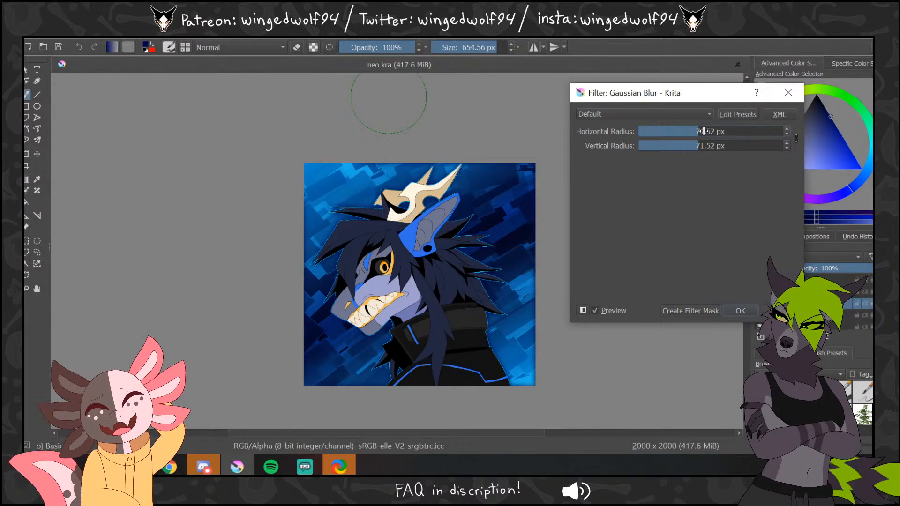
{"action": "left_click", "coordinate": [702, 131]}
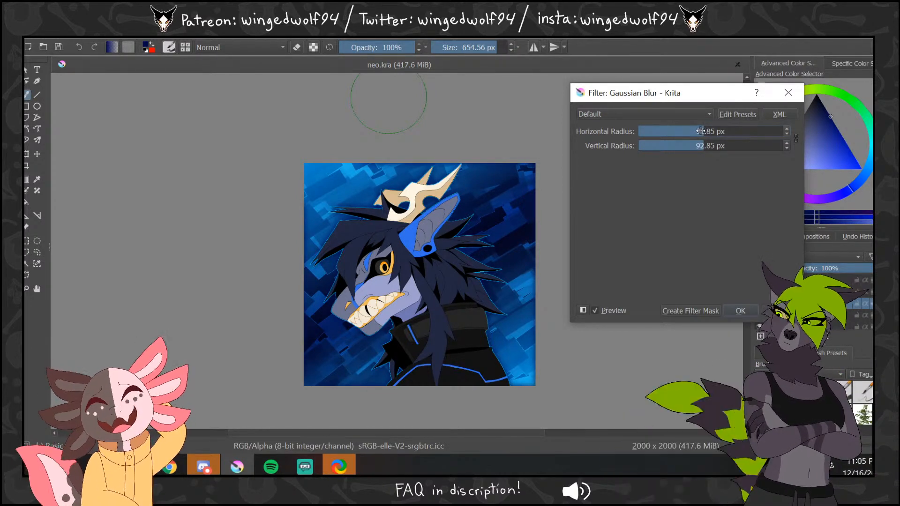
{"action": "left_click", "coordinate": [740, 311]}
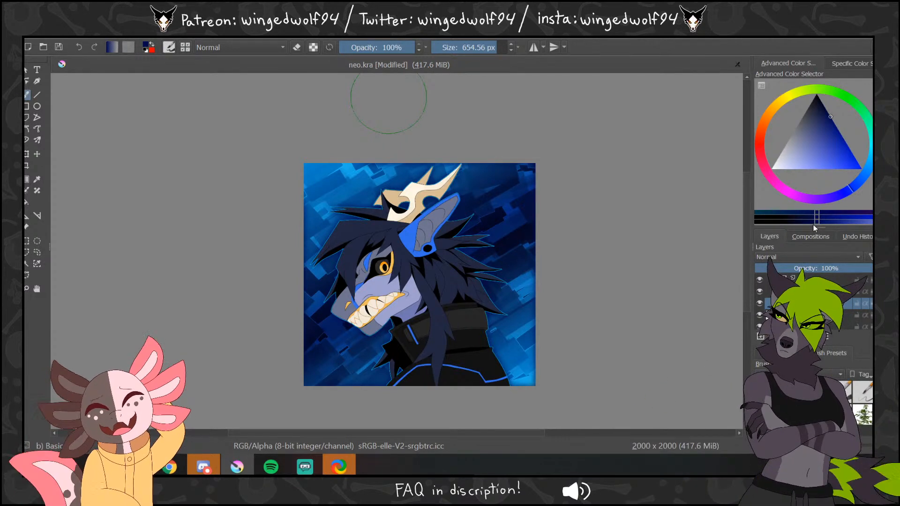
- Set the blurred shadow layer to Multiply and duplicate it
{"action": "left_click", "coordinate": [801, 257]}
{"action": "left_click", "coordinate": [763, 319]}
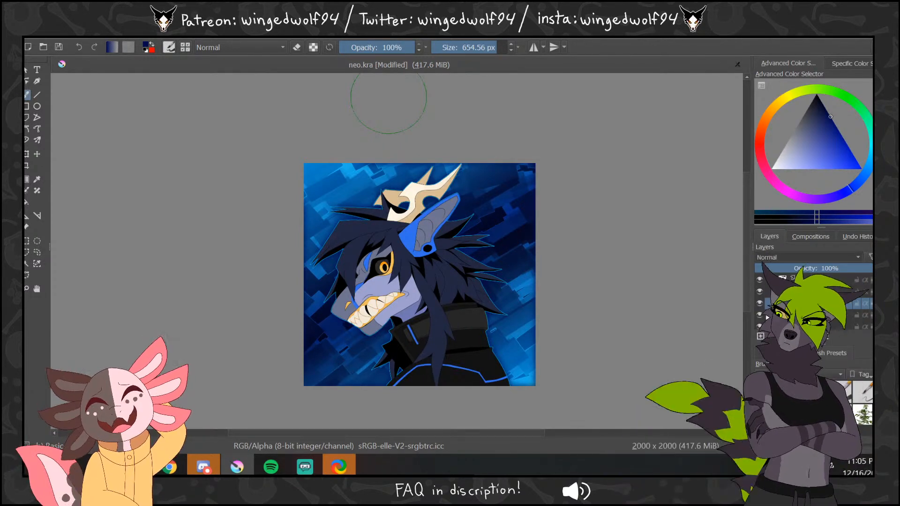
{"action": "left_click", "coordinate": [131, 39]}
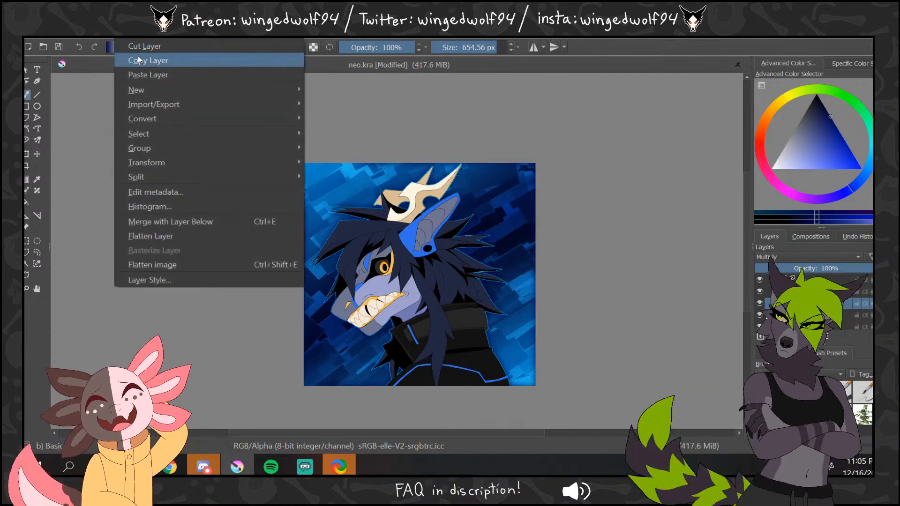
{"action": "left_click", "coordinate": [138, 60]}
{"action": "left_click", "coordinate": [130, 39]}
{"action": "left_click", "coordinate": [141, 74]}
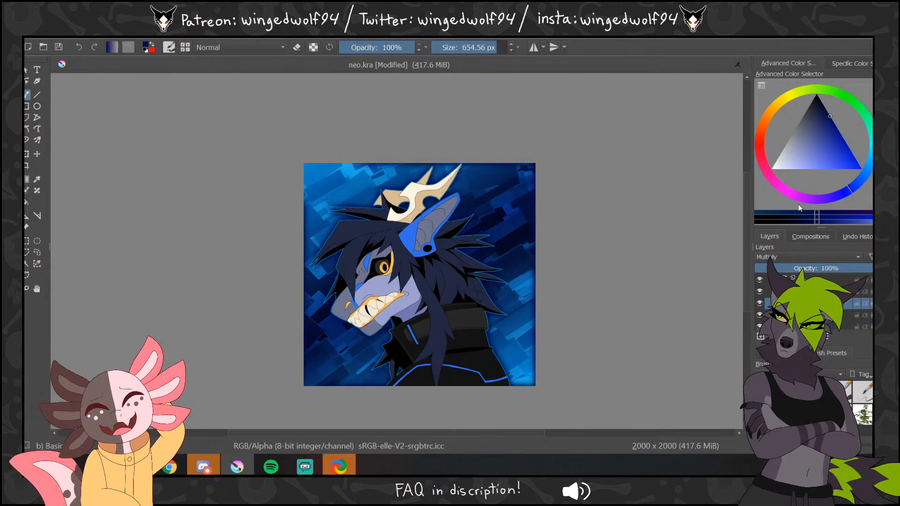
- Set the pasted shadow copy's blending mode to Multiply and try a transform on it
{"action": "left_click", "coordinate": [28, 155]}
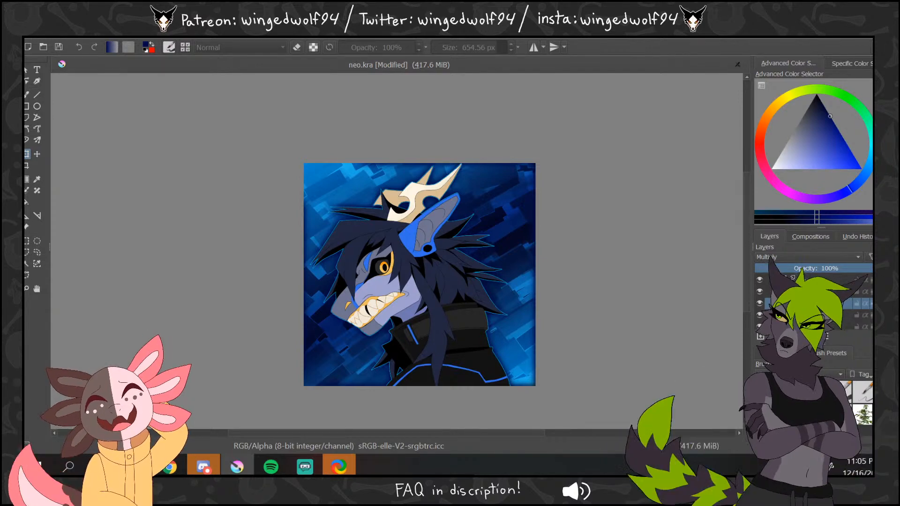
{"action": "left_click", "coordinate": [806, 257]}
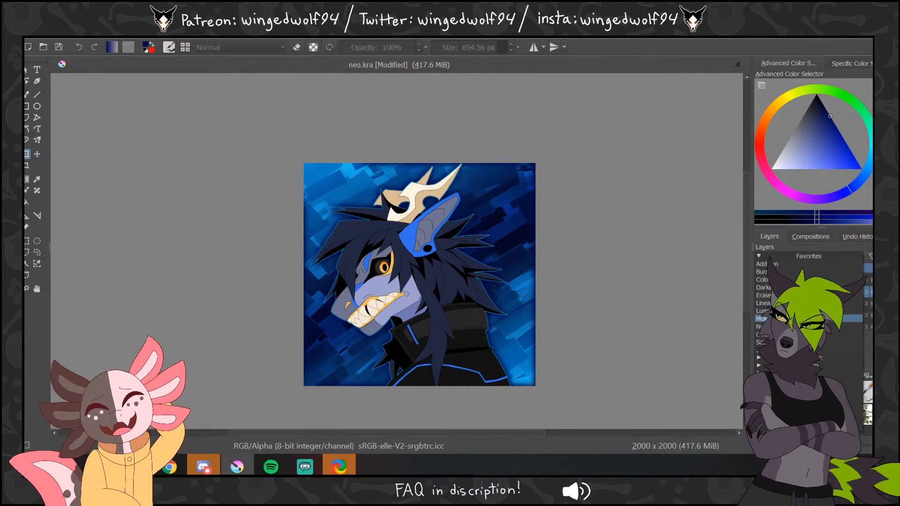
{"action": "left_click", "coordinate": [806, 319]}
{"action": "left_click", "coordinate": [514, 310]}
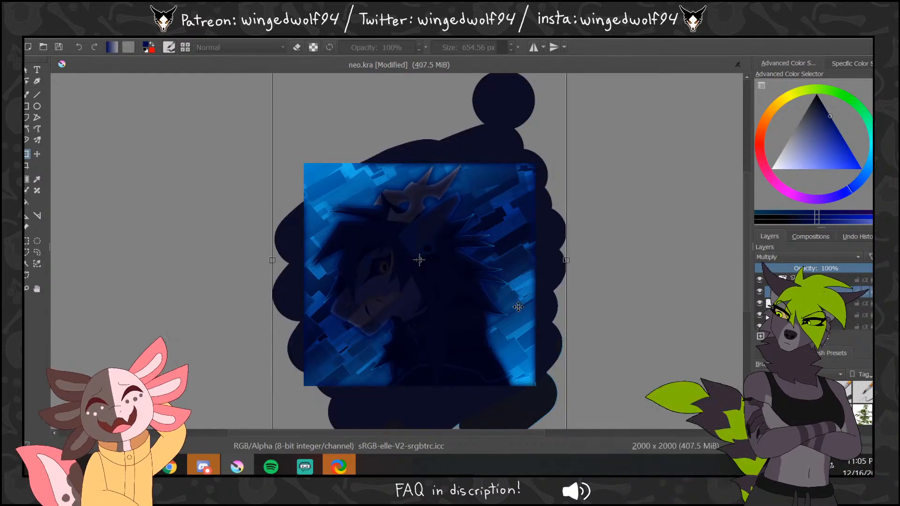
{"action": "left_click", "coordinate": [37, 252]}
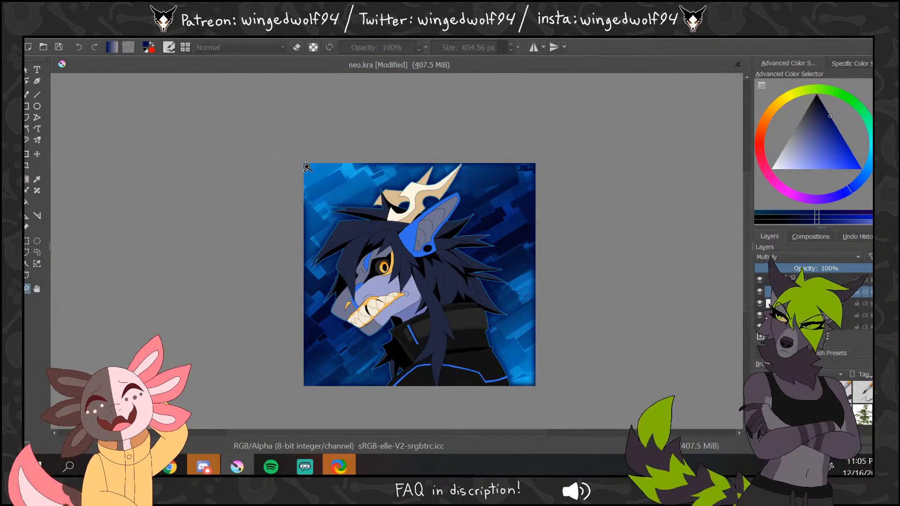
- Compare the background texture layer shown and hidden, and try an HSV adjustment on it
{"action": "left_click_drag", "start_coordinate": [357, 220], "coordinate": [535, 388]}
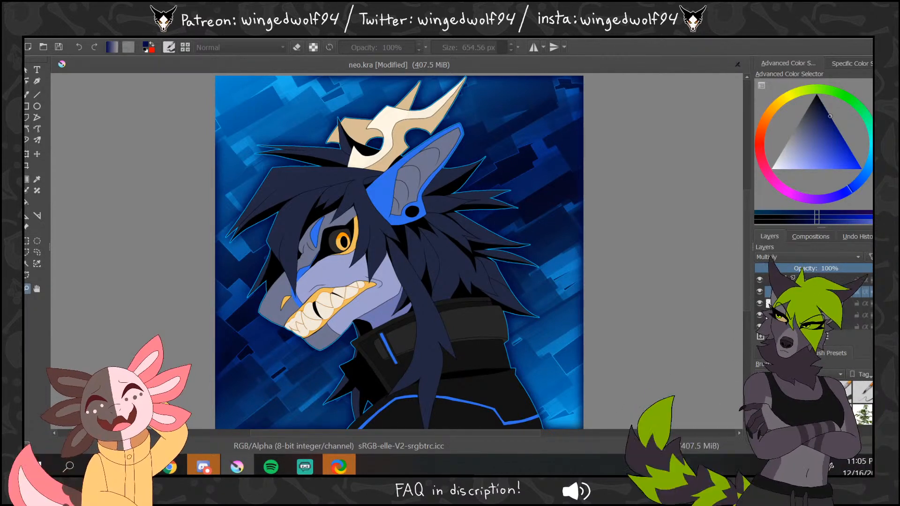
{"action": "left_click", "coordinate": [451, 214], "text": "ctrl"}
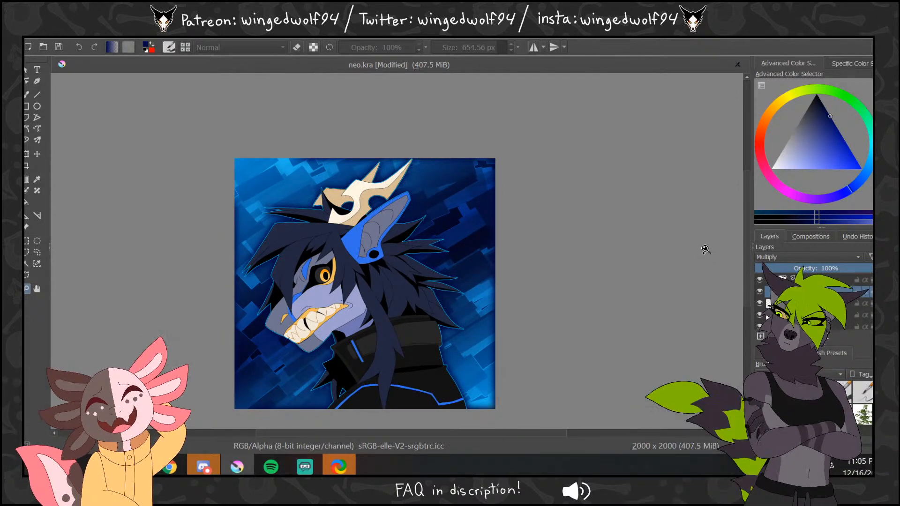
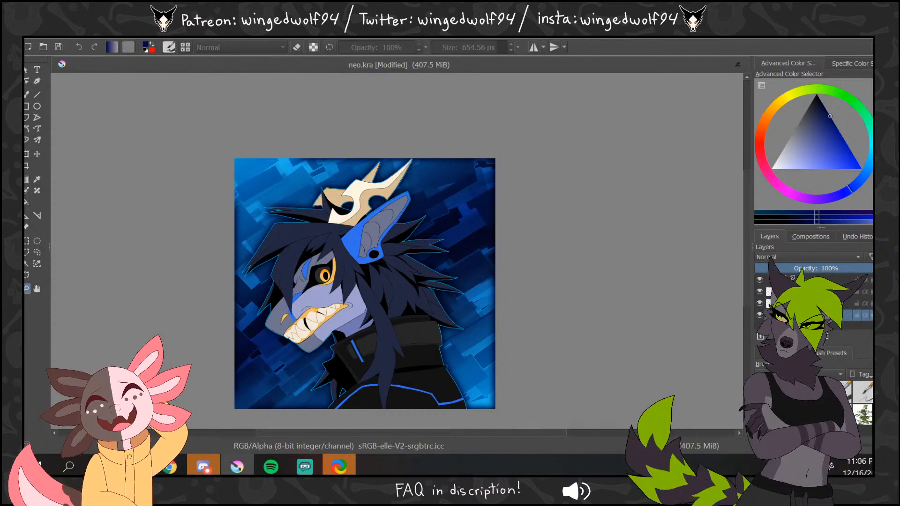
{"action": "left_click", "coordinate": [760, 315]}
{"action": "left_click", "coordinate": [760, 315]}
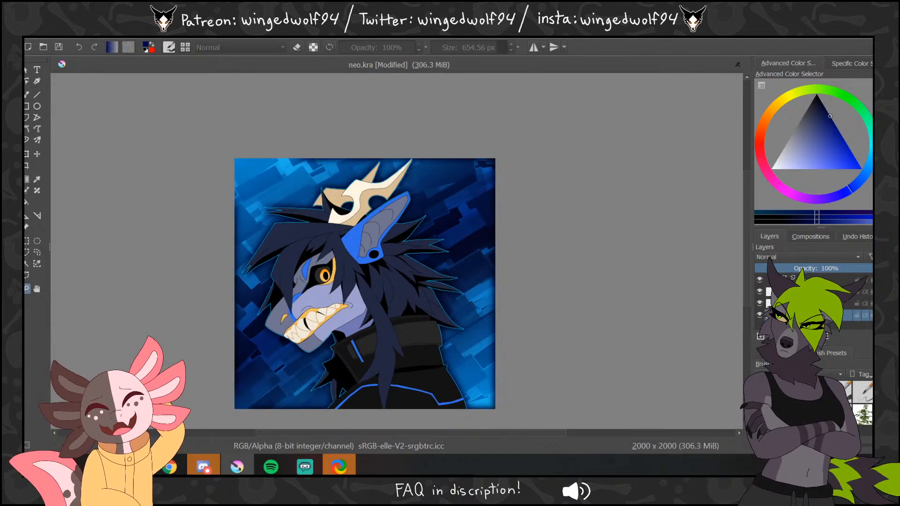
{"action": "left_click", "coordinate": [179, 33]}
{"action": "mouse_move", "coordinate": [202, 59]}
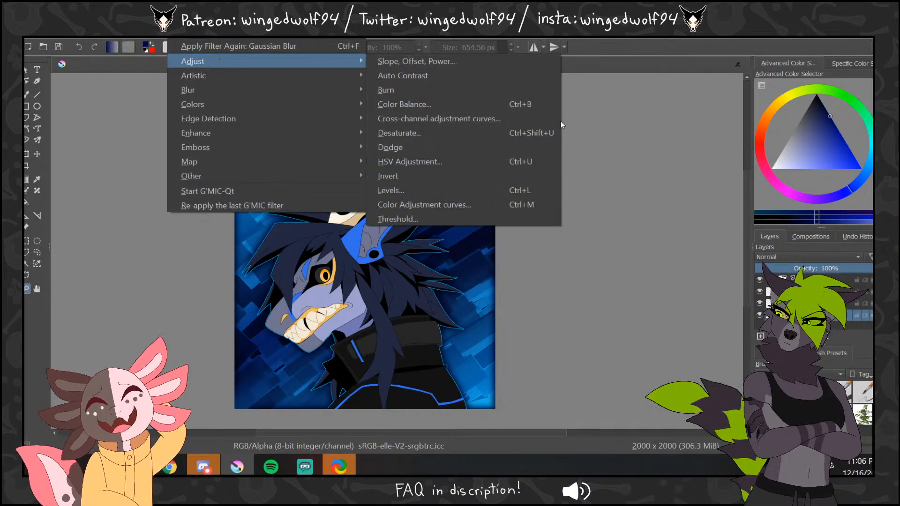
{"action": "left_click", "coordinate": [488, 161]}
{"action": "mouse_move", "coordinate": [689, 176]}
{"action": "left_mouse_down"}
{"action": "mouse_move", "coordinate": [662, 178]}
{"action": "mouse_move", "coordinate": [676, 179]}
{"action": "left_mouse_up"}
{"action": "left_click", "coordinate": [740, 311]}
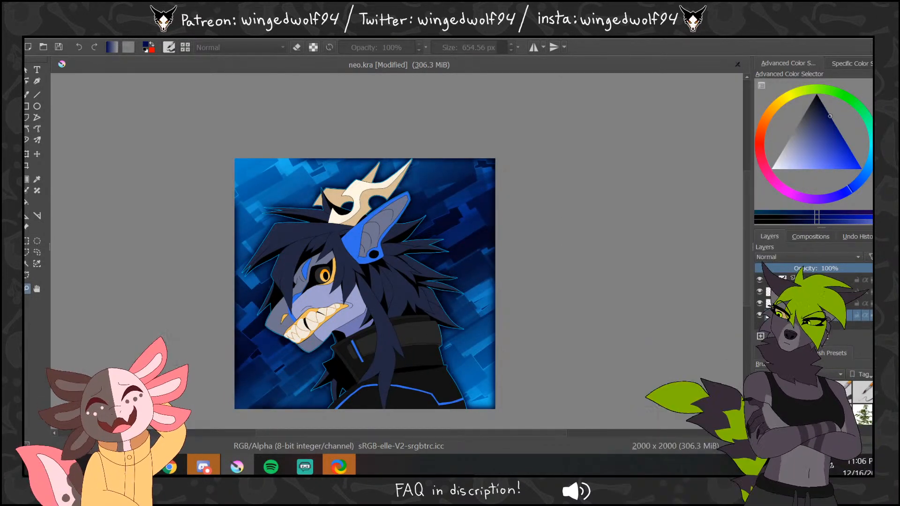
- Darken the background texture layer with a Levels adjustment using input levels 19, 0.921 and 255
{"action": "left_click", "coordinate": [177, 34]}
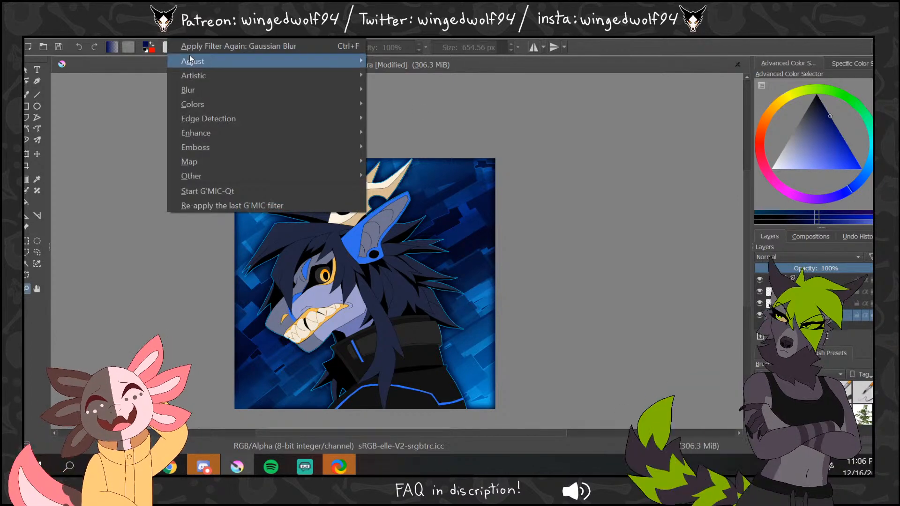
{"action": "mouse_move", "coordinate": [192, 60]}
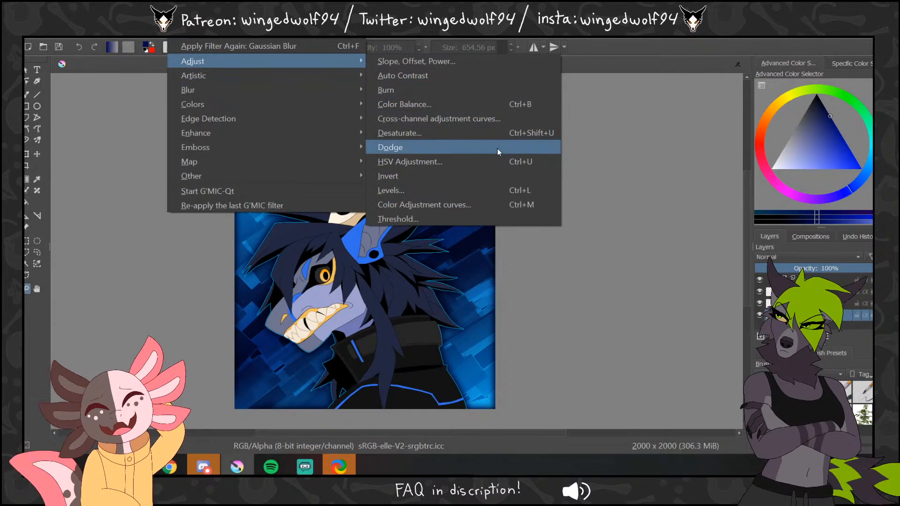
{"action": "left_click", "coordinate": [484, 191]}
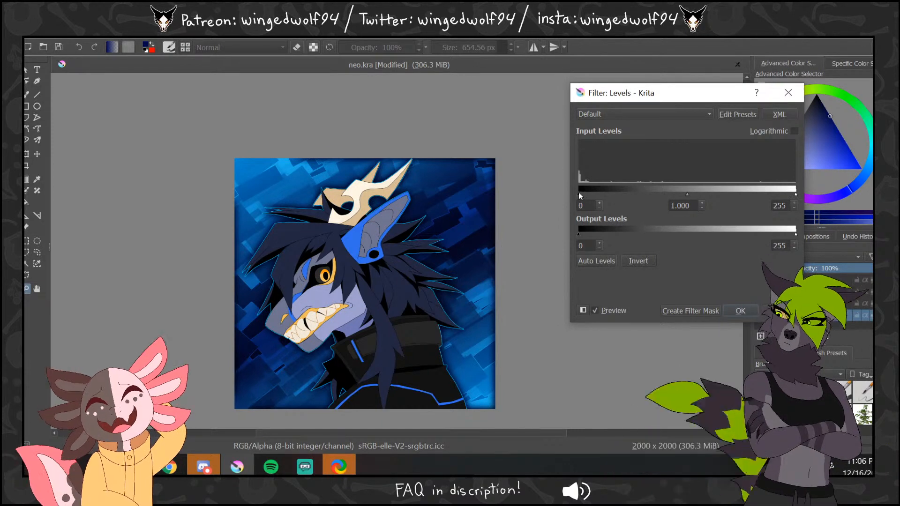
{"action": "left_click_drag", "start_coordinate": [578, 193], "coordinate": [594, 193]}
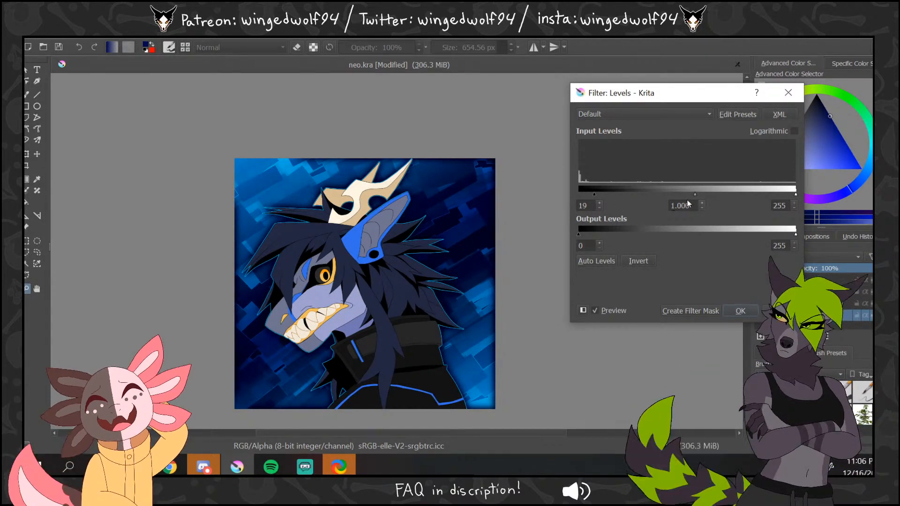
{"action": "mouse_move", "coordinate": [695, 194]}
{"action": "left_mouse_down"}
{"action": "mouse_move", "coordinate": [683, 194]}
{"action": "mouse_move", "coordinate": [702, 196]}
{"action": "left_mouse_up"}
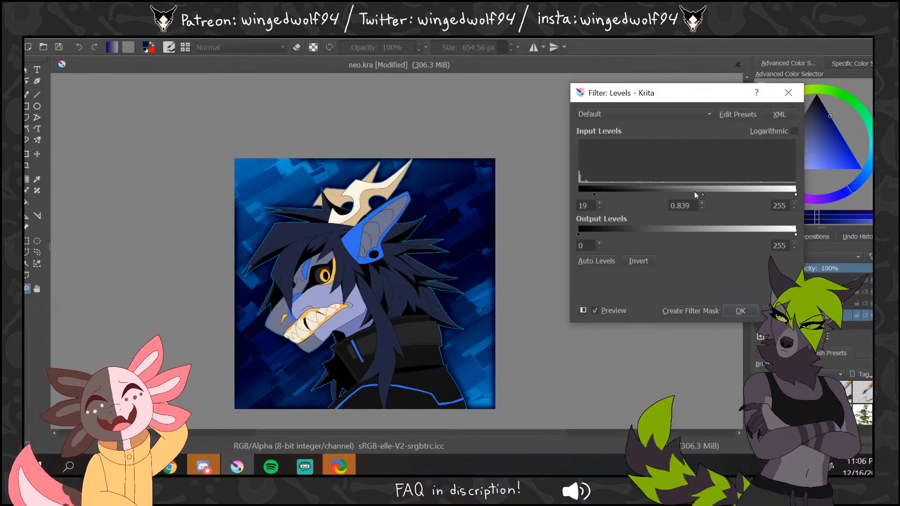
{"action": "left_click", "coordinate": [699, 195]}
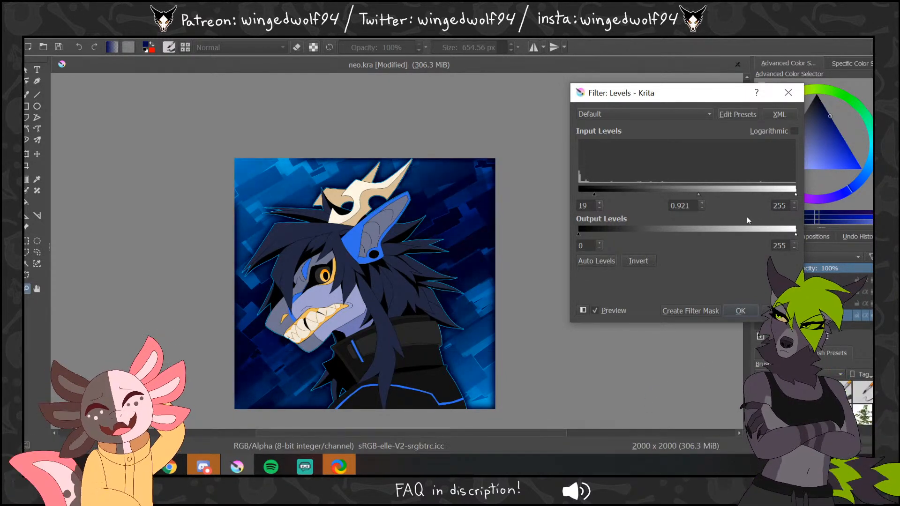
{"action": "left_click", "coordinate": [741, 311]}
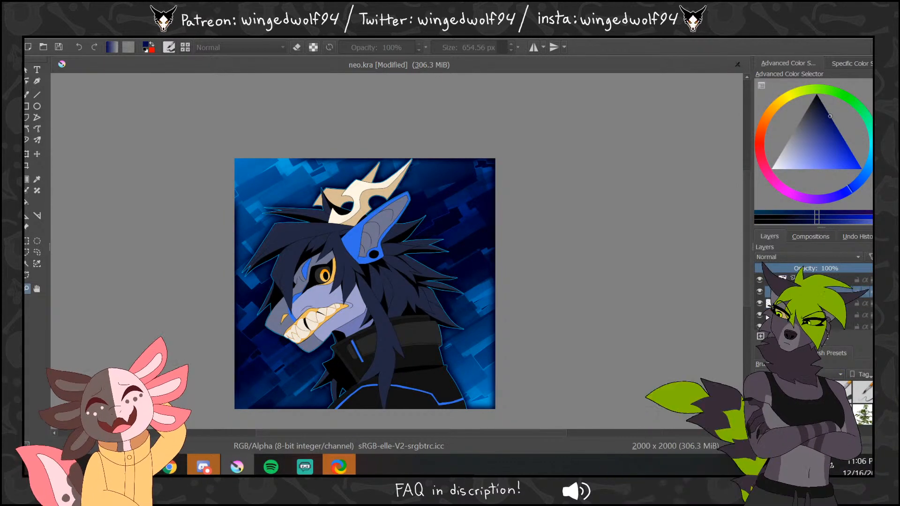
- Toggle the visibility of the background effect layers to compare their contribution
{"action": "scroll", "coordinate": [866, 287], "scroll_direction": "up", "scroll_amount": 1}
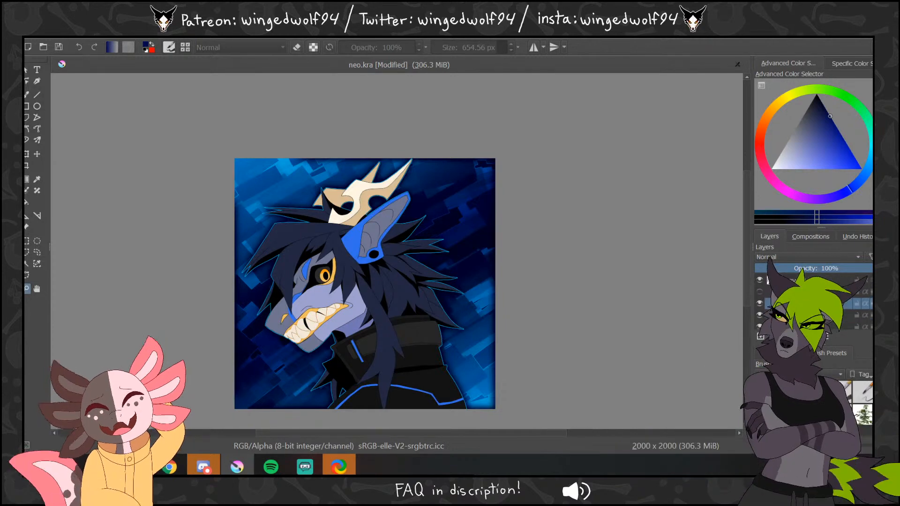
{"action": "scroll", "coordinate": [763, 307], "scroll_direction": "down", "scroll_amount": 1}
{"action": "left_click", "coordinate": [760, 303]}
{"action": "left_click", "coordinate": [760, 303]}
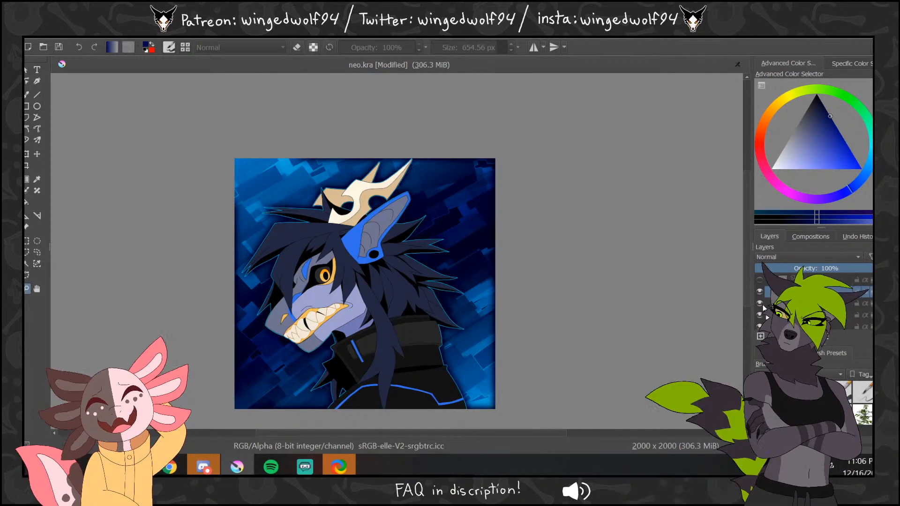
- Recolour the thin outline around the character in a bright sky blue with the large brush and compare the layer shown and hidden
{"action": "left_click", "coordinate": [760, 303]}
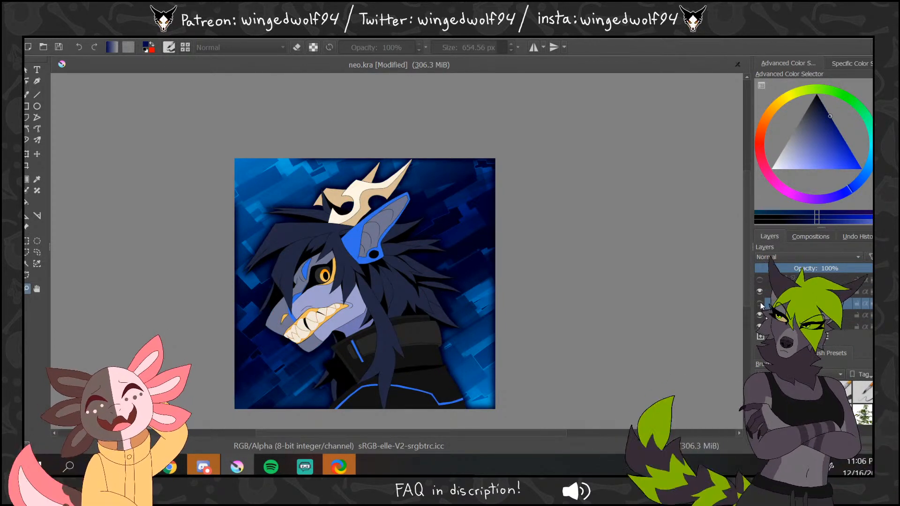
{"action": "left_click", "coordinate": [760, 303]}
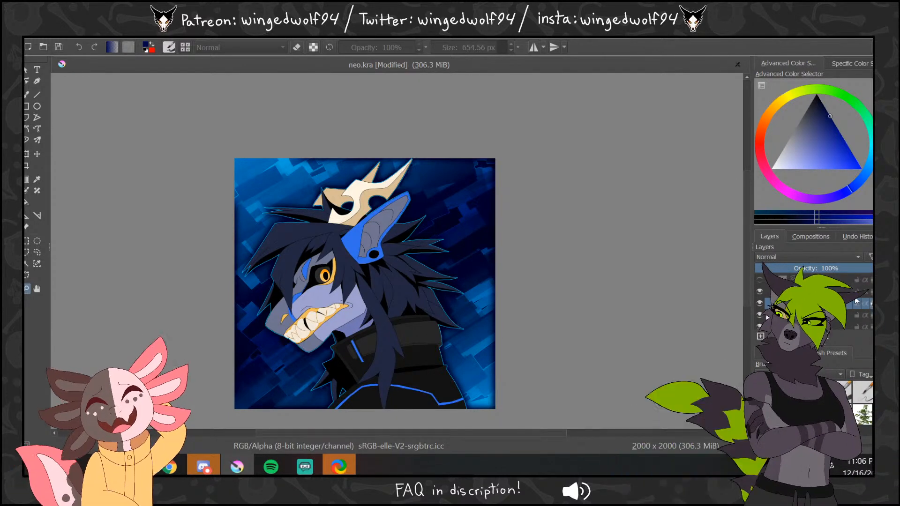
{"action": "left_click", "coordinate": [28, 94]}
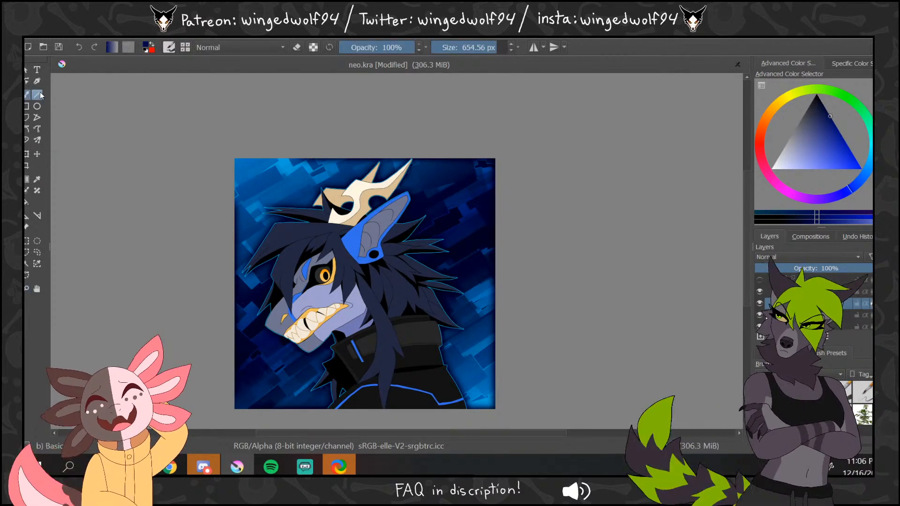
{"action": "left_click", "coordinate": [860, 168]}
{"action": "left_click", "coordinate": [869, 175]}
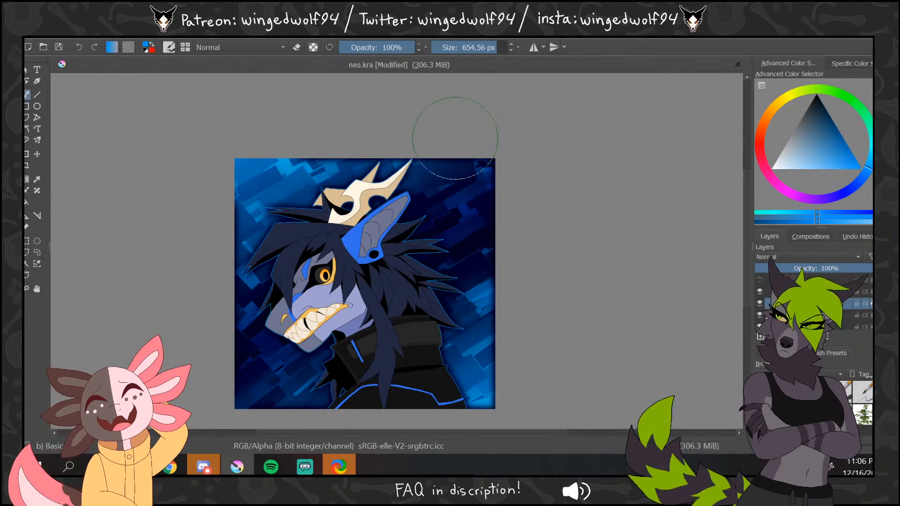
{"action": "left_click", "coordinate": [871, 171]}
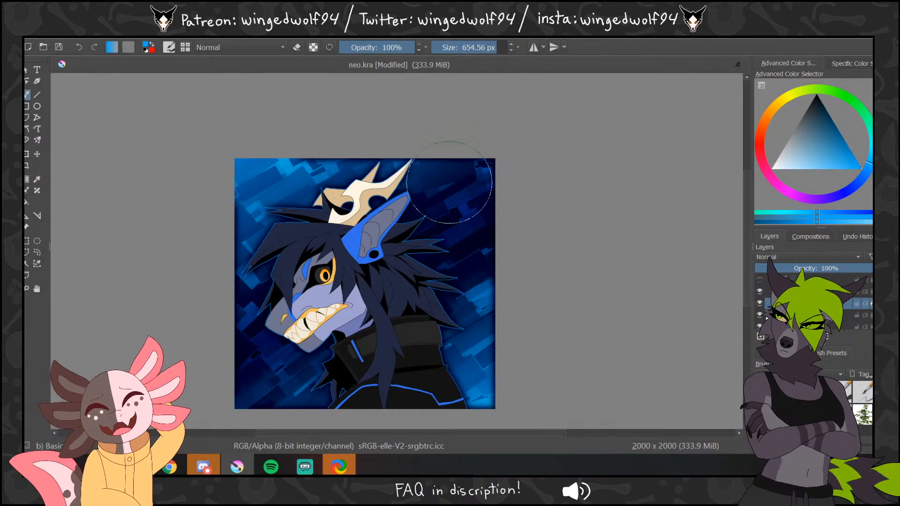
{"action": "left_click", "coordinate": [847, 168]}
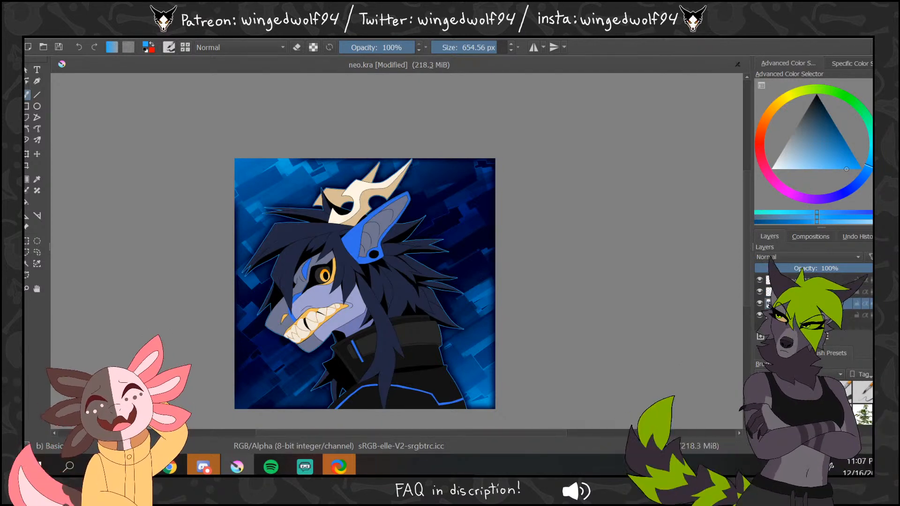
{"action": "left_click", "coordinate": [760, 303]}
{"action": "left_click", "coordinate": [761, 304]}
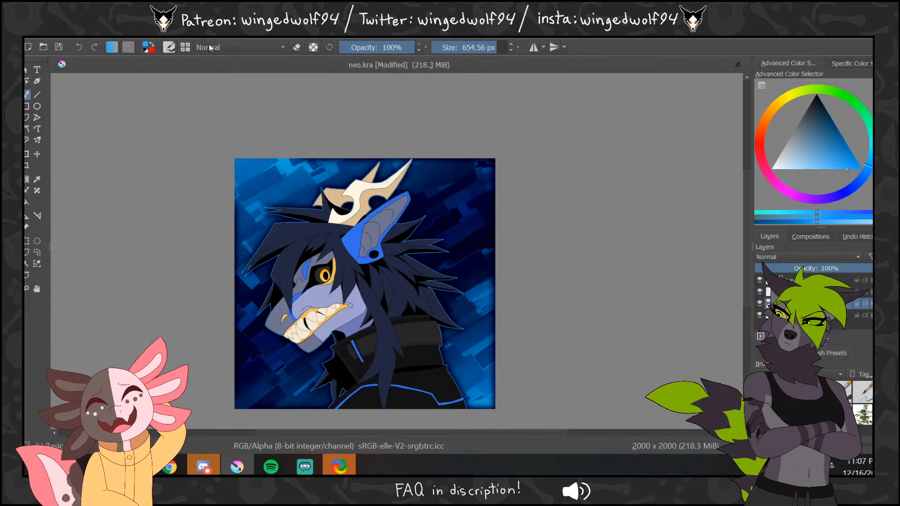
- Duplicate the character's outline layer by copying and pasting it in the layer stack two times
{"action": "left_click", "coordinate": [128, 34]}
{"action": "left_click", "coordinate": [141, 60]}
{"action": "left_click", "coordinate": [128, 34]}
{"action": "left_click", "coordinate": [141, 76]}
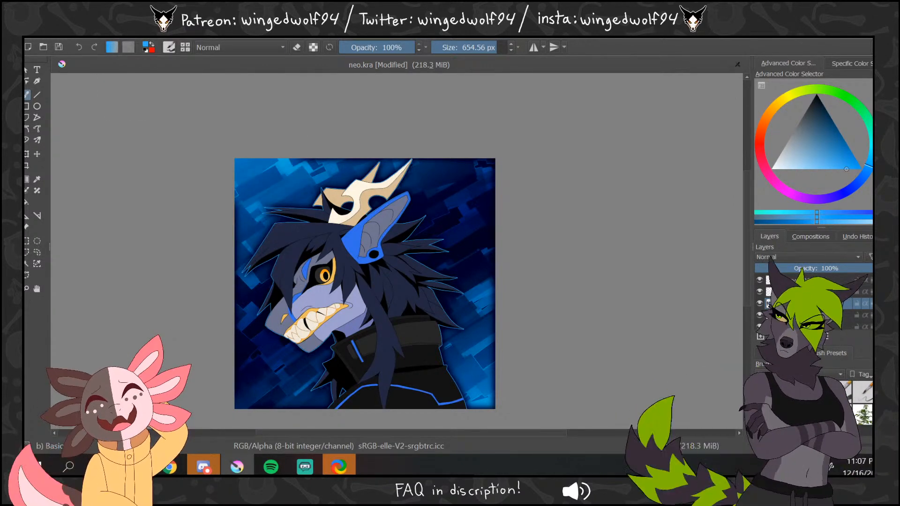
{"action": "left_click", "coordinate": [127, 34]}
{"action": "left_click", "coordinate": [141, 61]}
{"action": "left_click", "coordinate": [126, 34]}
{"action": "left_click", "coordinate": [141, 75]}
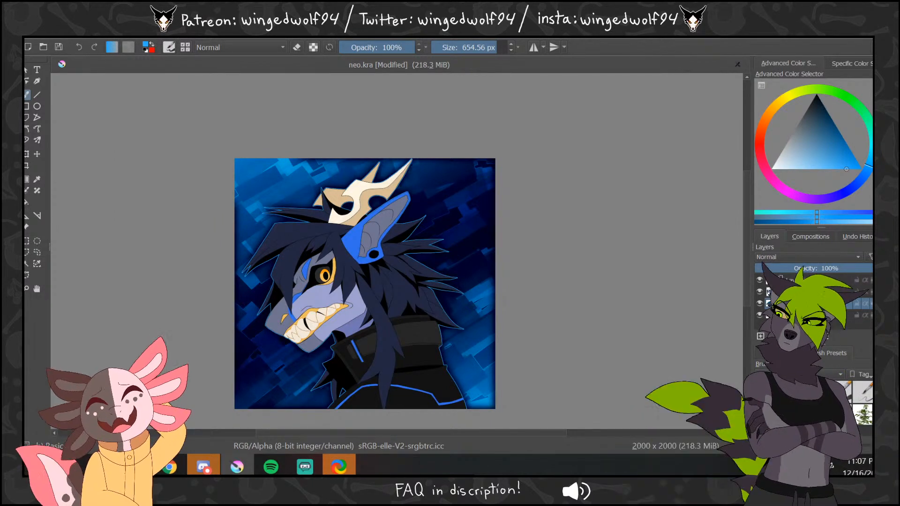
- Apply a Color Balance adjustment to the selected layer with shadows blue 2, midtones red 1 and midtones blue 1
{"action": "left_click", "coordinate": [181, 34]}
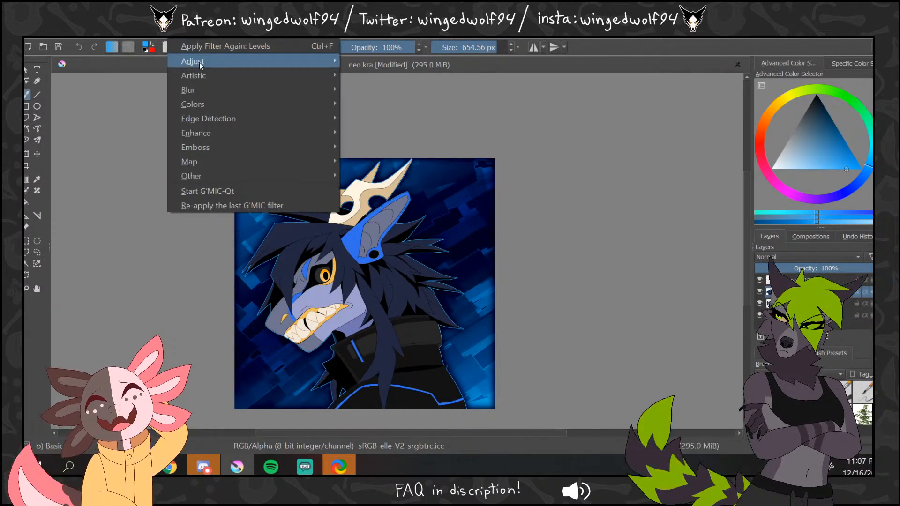
{"action": "mouse_move", "coordinate": [196, 62]}
{"action": "key", "text": "ctrl+b"}
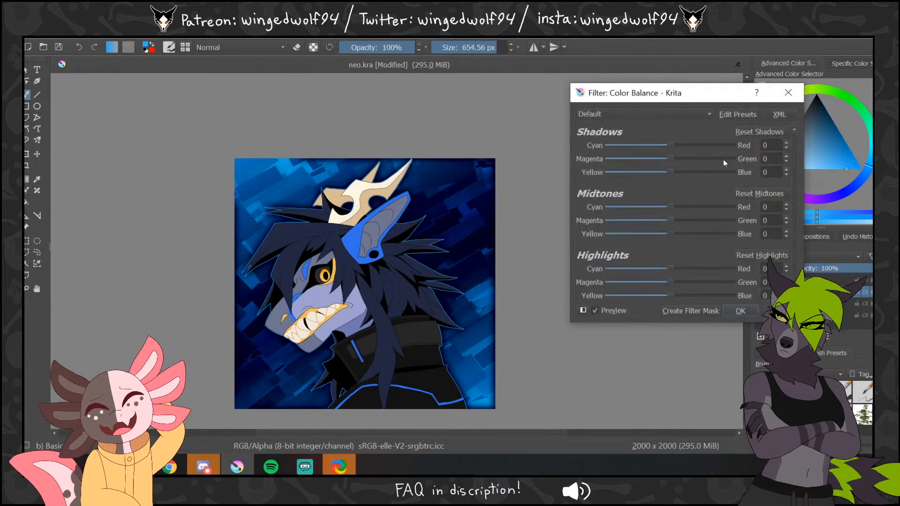
{"action": "left_click_drag", "start_coordinate": [672, 172], "coordinate": [673, 173]}
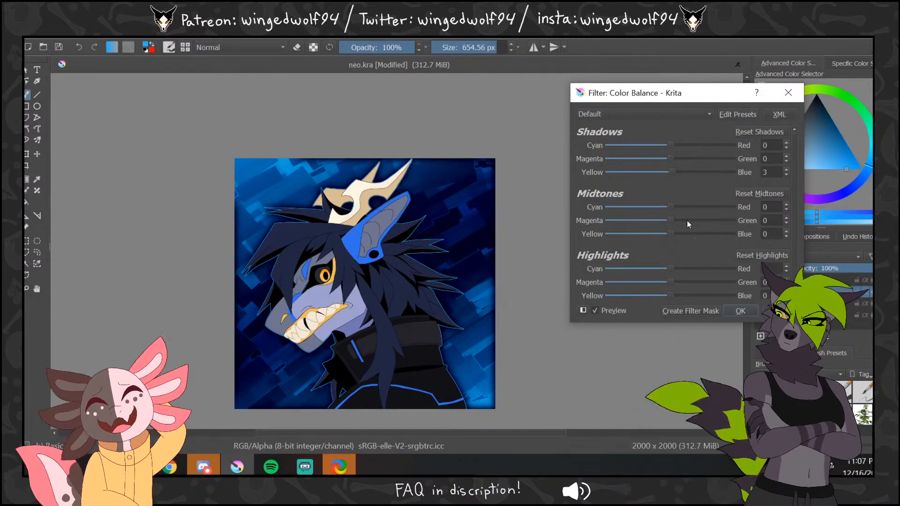
{"action": "mouse_move", "coordinate": [672, 295]}
{"action": "left_mouse_down"}
{"action": "mouse_move", "coordinate": [661, 297]}
{"action": "mouse_move", "coordinate": [673, 299]}
{"action": "left_mouse_up"}
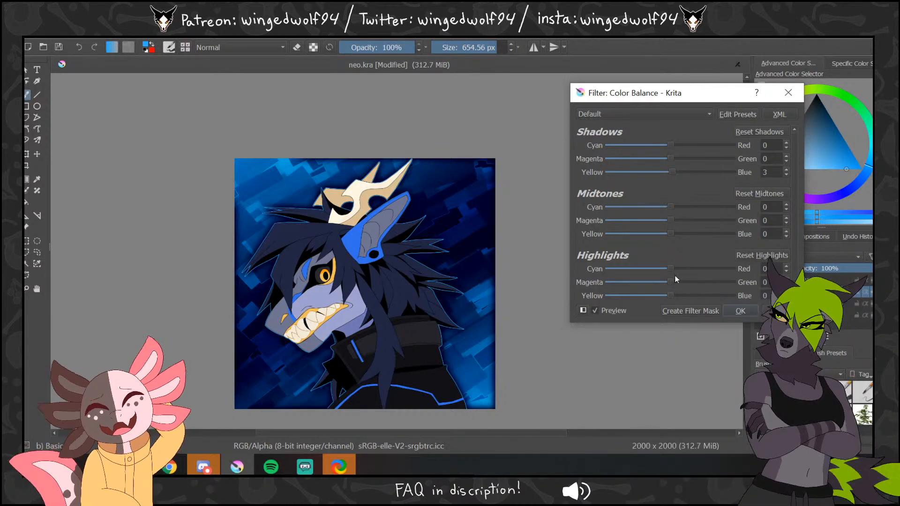
{"action": "mouse_move", "coordinate": [671, 233]}
{"action": "left_mouse_down"}
{"action": "mouse_move", "coordinate": [657, 234]}
{"action": "mouse_move", "coordinate": [680, 237]}
{"action": "mouse_move", "coordinate": [672, 233]}
{"action": "left_mouse_up"}
{"action": "mouse_move", "coordinate": [672, 172]}
{"action": "left_mouse_down"}
{"action": "mouse_move", "coordinate": [705, 178]}
{"action": "mouse_move", "coordinate": [672, 174]}
{"action": "left_mouse_up"}
{"action": "left_click_drag", "start_coordinate": [677, 208], "coordinate": [670, 233]}
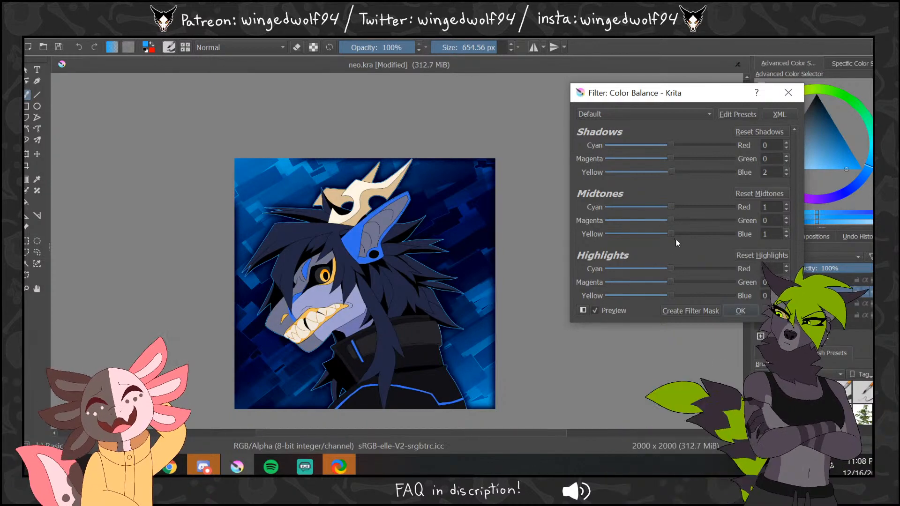
{"action": "key", "text": "Return"}
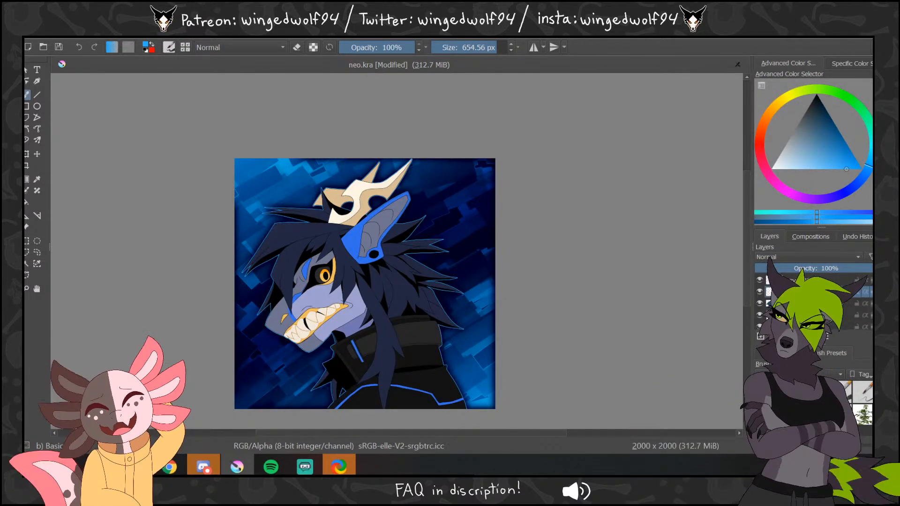
- Handwrite the artist's signature in the canvas's lower-left corner with a 5.23 px brush in the blue sampled from the outline
{"action": "left_click", "coordinate": [818, 96]}
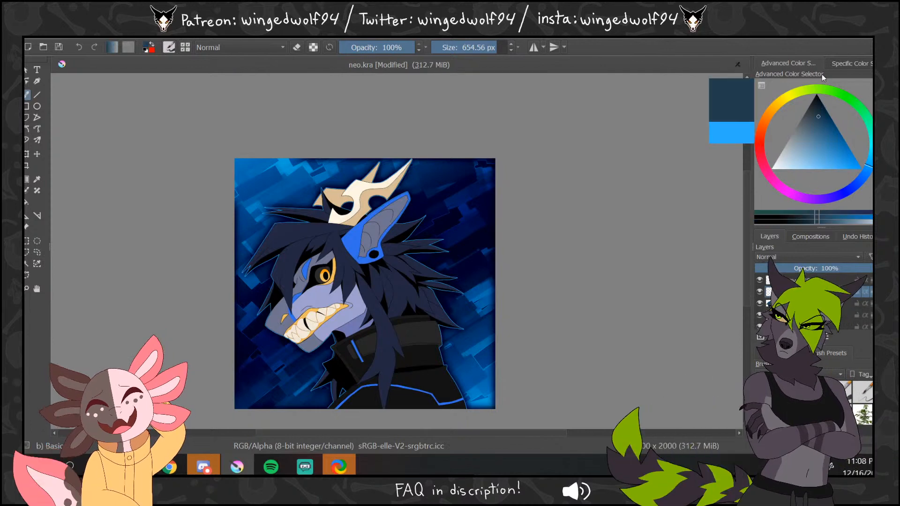
{"action": "left_click", "coordinate": [28, 288]}
{"action": "left_click_drag", "start_coordinate": [241, 348], "coordinate": [396, 384]}
{"action": "left_click", "coordinate": [28, 96]}
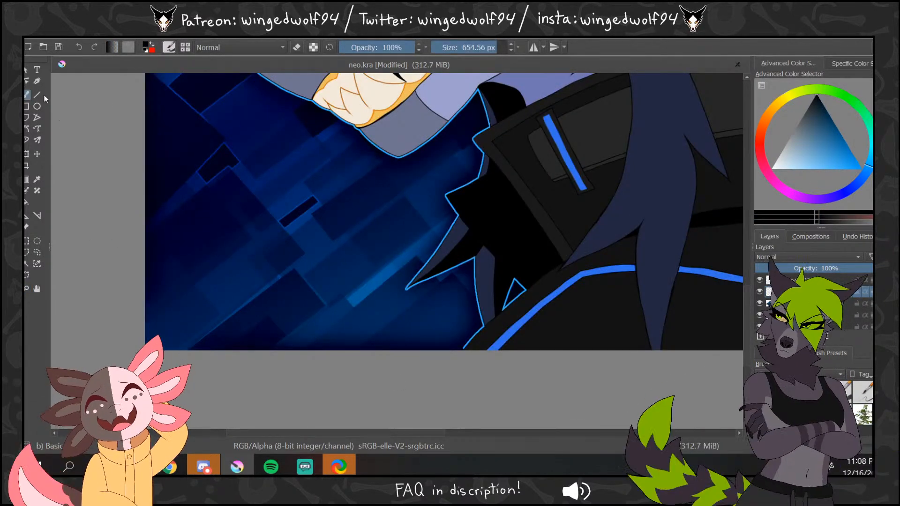
{"action": "left_click", "coordinate": [447, 193], "text": "ctrl"}
{"action": "left_click", "coordinate": [442, 48]}
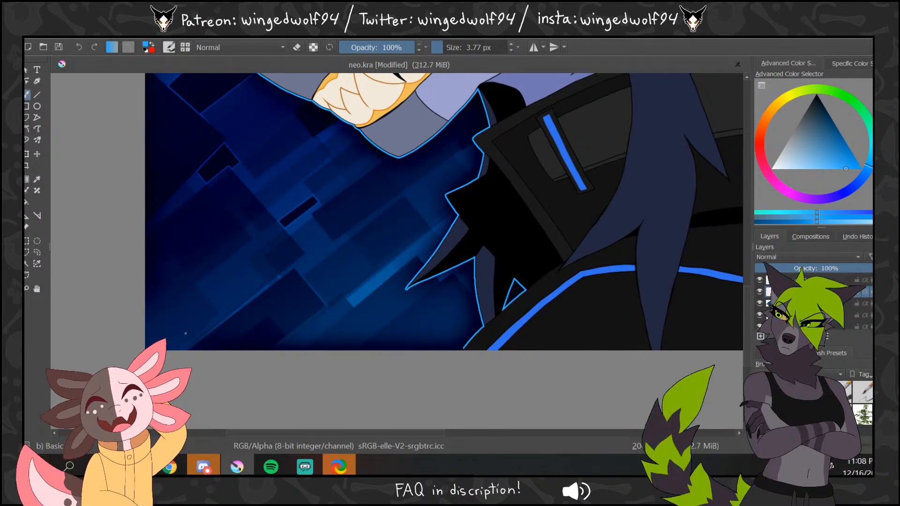
{"action": "key", "text": "ctrl+z"}
{"action": "left_click", "coordinate": [779, 353]}
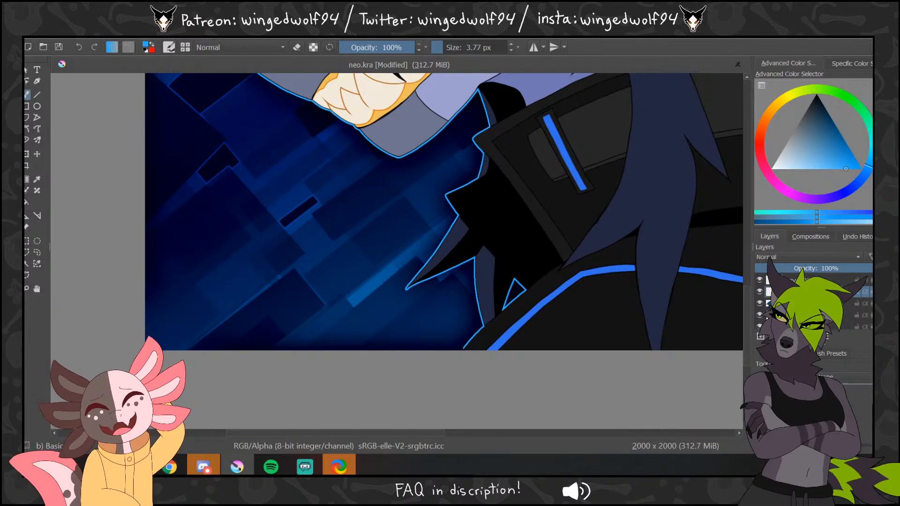
{"action": "left_click", "coordinate": [445, 49]}
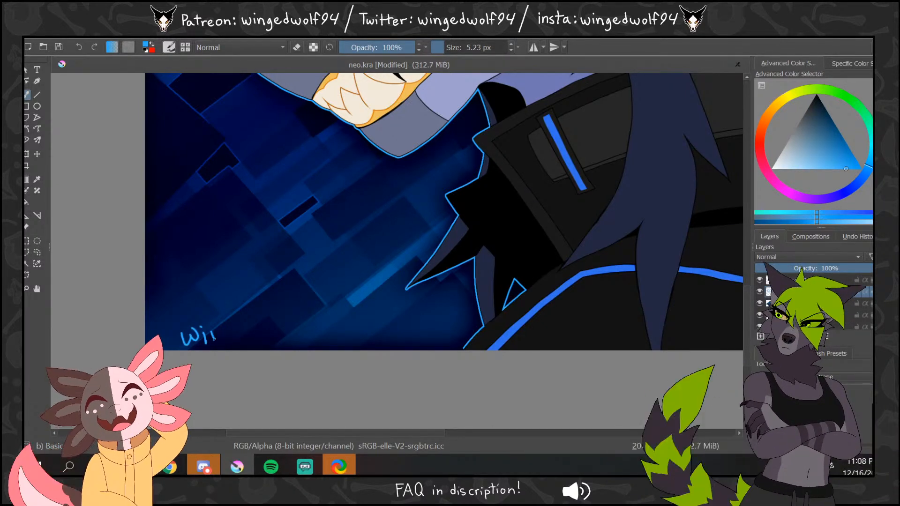
{"action": "mouse_move", "coordinate": [214, 338]}
{"action": "left_mouse_down"}
{"action": "mouse_move", "coordinate": [237, 336]}
{"action": "mouse_move", "coordinate": [235, 349]}
{"action": "mouse_move", "coordinate": [249, 333]}
{"action": "mouse_move", "coordinate": [257, 341]}
{"action": "left_mouse_up"}
{"action": "mouse_move", "coordinate": [266, 321]}
{"action": "left_mouse_down"}
{"action": "mouse_move", "coordinate": [258, 342]}
{"action": "mouse_move", "coordinate": [300, 334]}
{"action": "left_mouse_up"}
{"action": "mouse_move", "coordinate": [311, 322]}
{"action": "left_mouse_down"}
{"action": "mouse_move", "coordinate": [323, 346]}
{"action": "mouse_move", "coordinate": [336, 342]}
{"action": "mouse_move", "coordinate": [342, 322]}
{"action": "mouse_move", "coordinate": [357, 343]}
{"action": "left_mouse_up"}
- Move the signature along the bottom edge of the canvas, closer to the character's shoulder
{"action": "left_click", "coordinate": [27, 288]}
{"action": "left_click", "coordinate": [335, 239]}
{"action": "left_click", "coordinate": [366, 235]}
{"action": "left_click", "coordinate": [395, 231]}
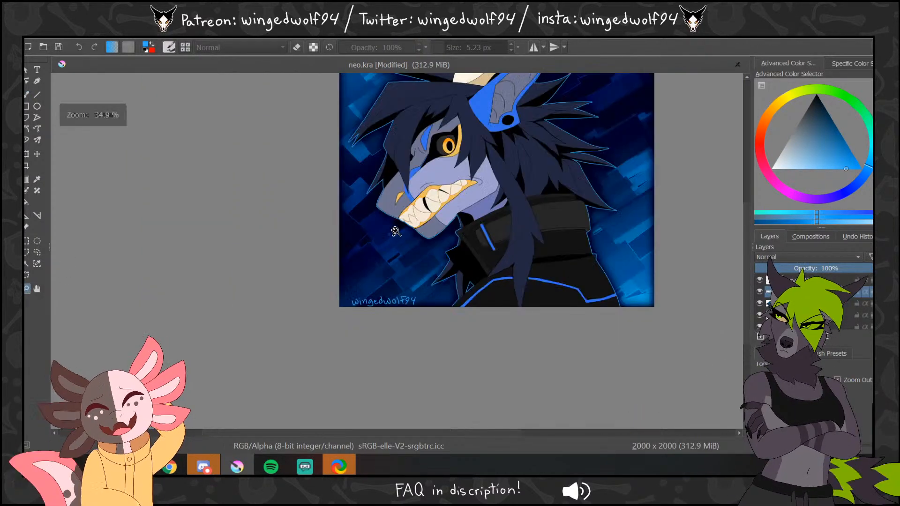
{"action": "left_click", "coordinate": [396, 231]}
{"action": "left_click", "coordinate": [395, 231]}
{"action": "left_click_drag", "start_coordinate": [335, 230], "coordinate": [504, 330]}
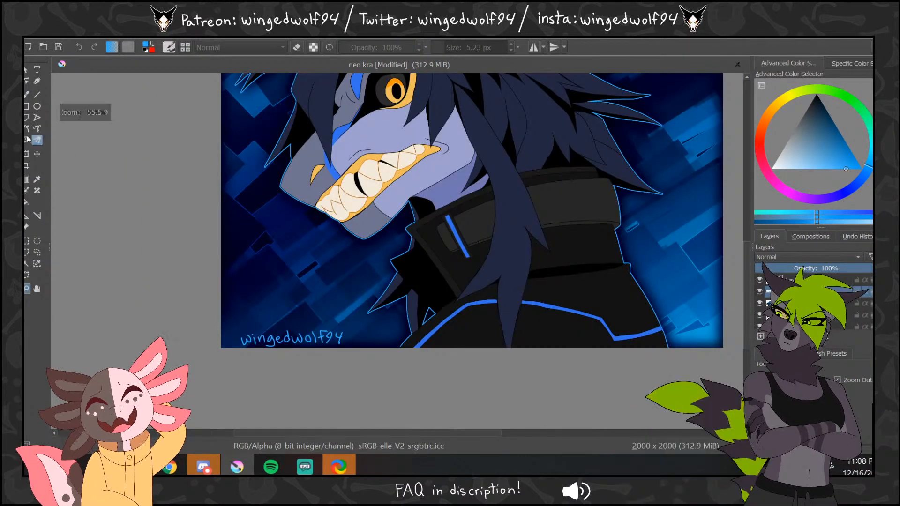
{"action": "left_click", "coordinate": [27, 154]}
{"action": "left_click_drag", "start_coordinate": [327, 340], "coordinate": [380, 338]}
{"action": "left_click", "coordinate": [26, 288]}
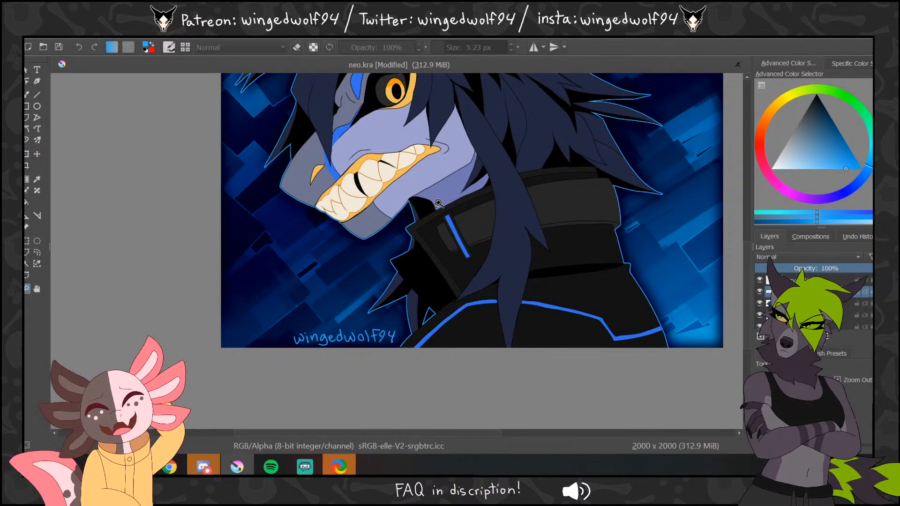
{"action": "left_click", "coordinate": [455, 201]}
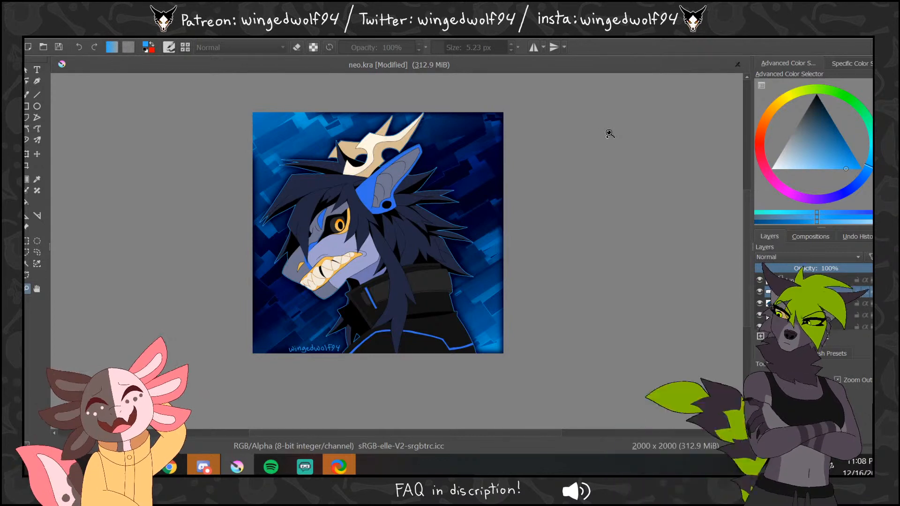
- Save the finished illustration as the PNG image neotokyo.png in the My Art folder, keeping the PNG options as they are
{"action": "left_click", "coordinate": [35, 38]}
{"action": "left_click", "coordinate": [64, 104]}
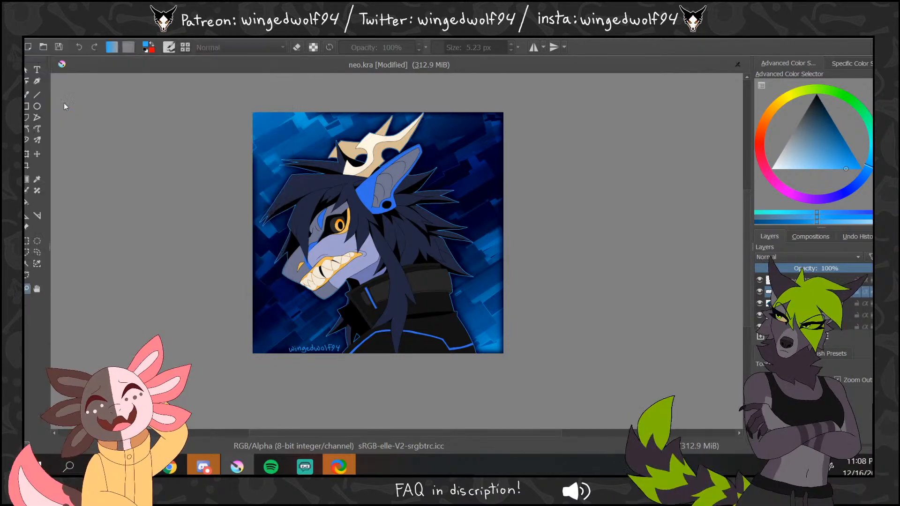
{"action": "type", "text": "ne"}
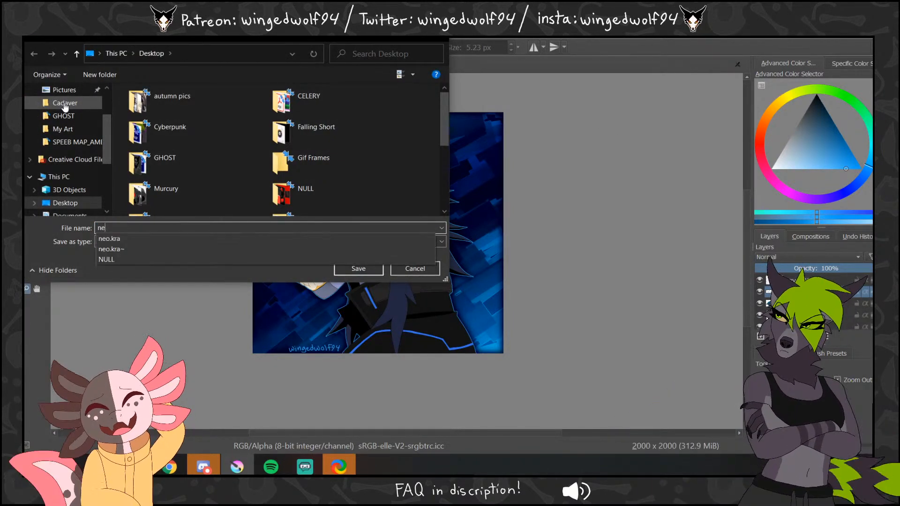
{"action": "type", "text": "otokyo"}
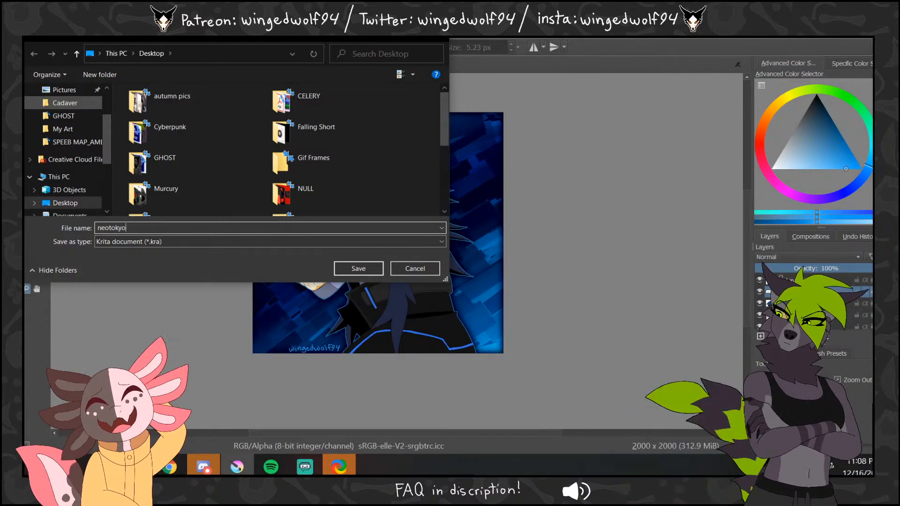
{"action": "left_click", "coordinate": [135, 241]}
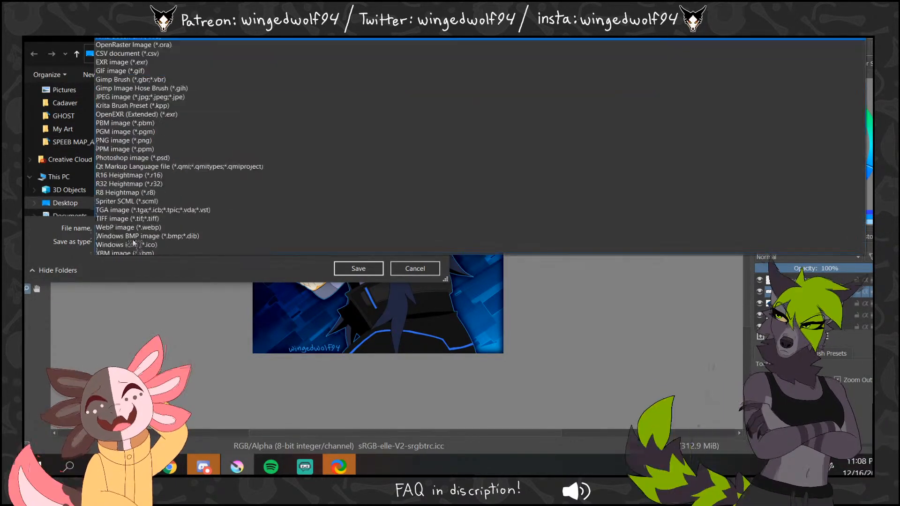
{"action": "left_click", "coordinate": [111, 127]}
{"action": "left_click", "coordinate": [72, 128]}
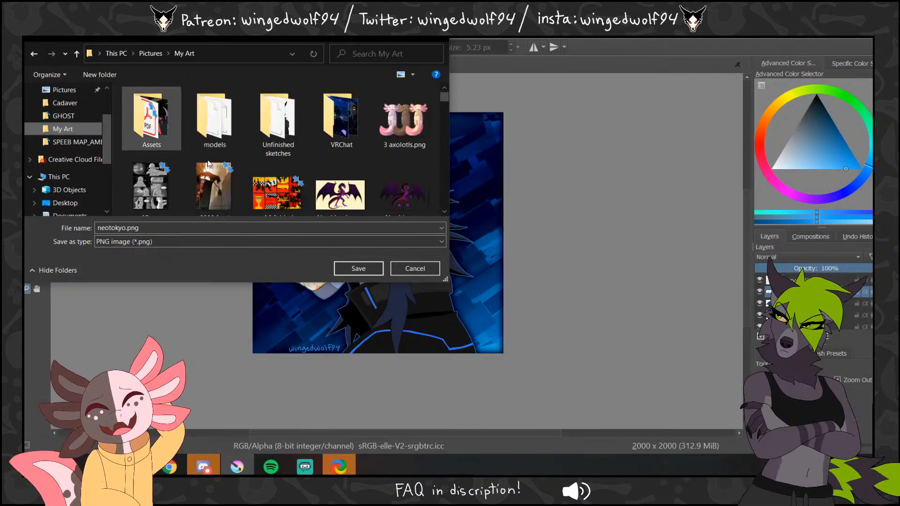
{"action": "left_click", "coordinate": [369, 269]}
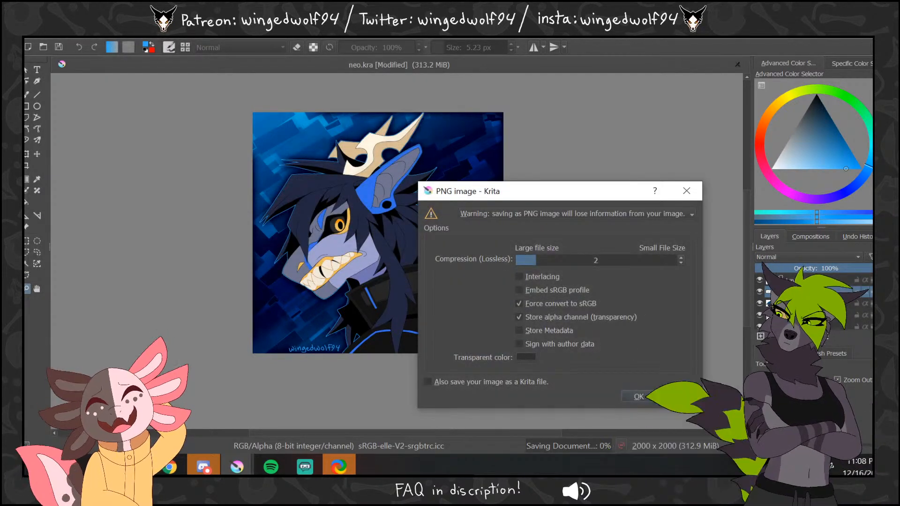
{"action": "left_click", "coordinate": [641, 396]}
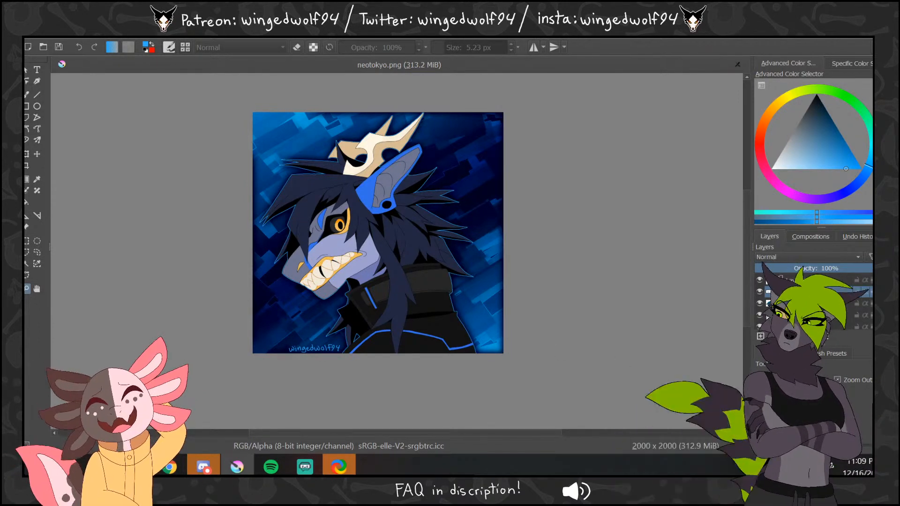
- Hide the background and its shading layer so that only the character and signature remain on transparency
{"action": "scroll", "coordinate": [762, 308], "scroll_direction": "down", "scroll_amount": 1}
{"action": "scroll", "coordinate": [763, 307], "scroll_direction": "up", "scroll_amount": 3}
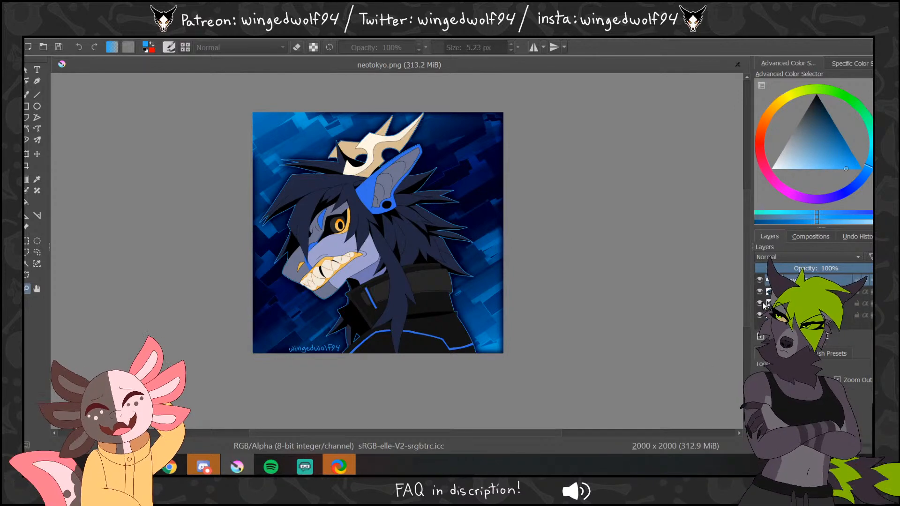
{"action": "scroll", "coordinate": [763, 304], "scroll_direction": "down", "scroll_amount": 3}
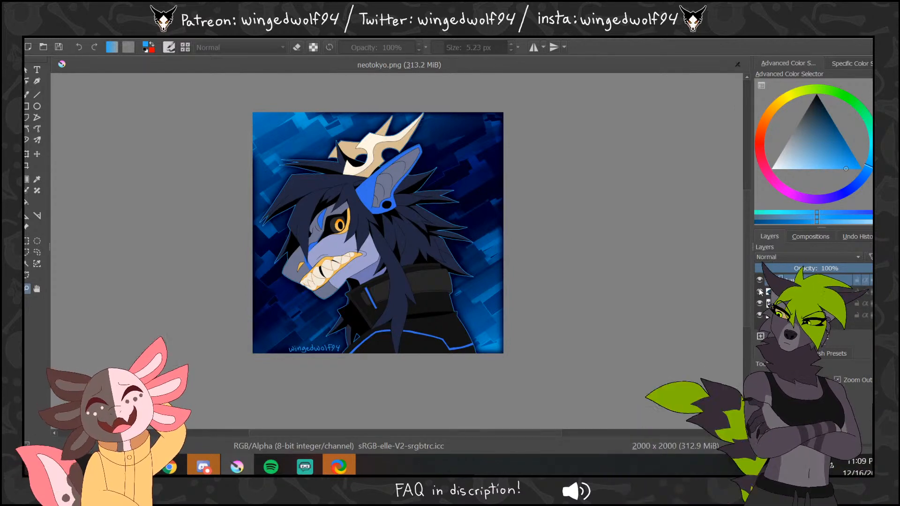
{"action": "left_click", "coordinate": [759, 315]}
{"action": "left_click", "coordinate": [760, 291]}
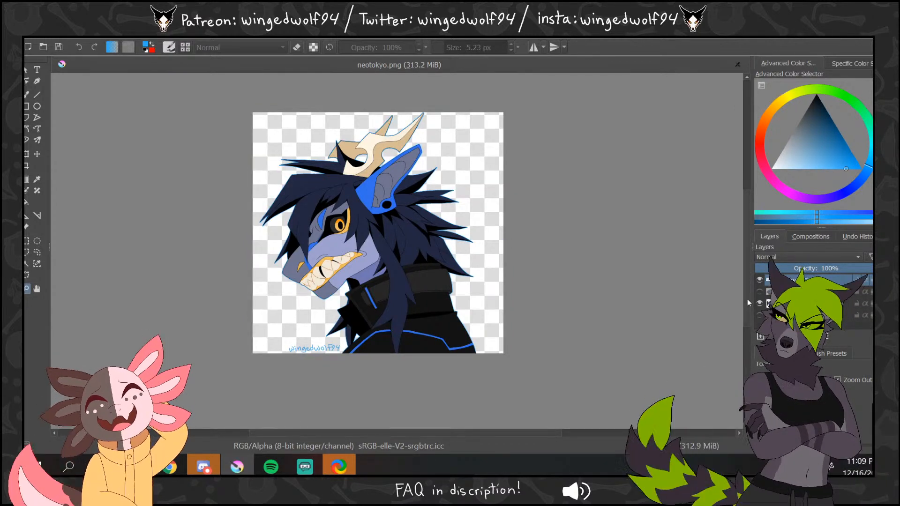
{"action": "mouse_move", "coordinate": [758, 303]}
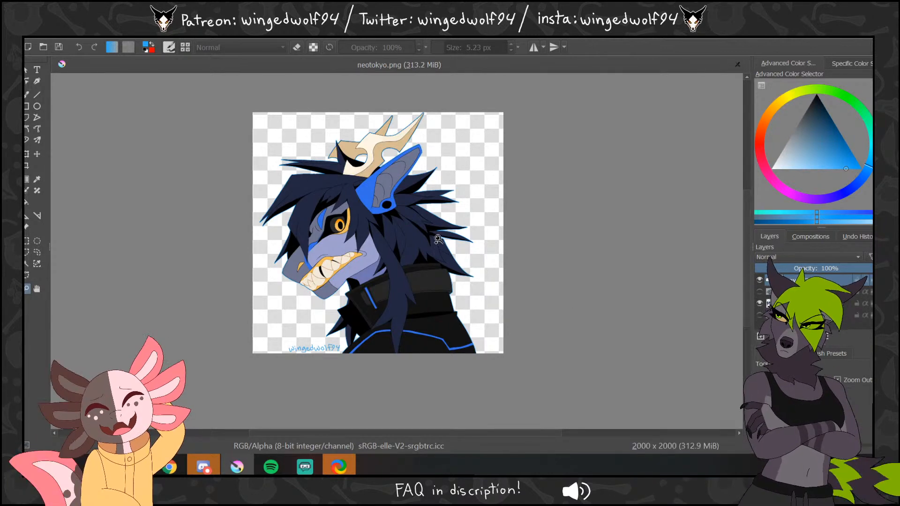
- Save the transparent version as the PNG image "neotokyo trans.png" in the My Art folder with the offered PNG options
{"action": "left_click", "coordinate": [35, 42]}
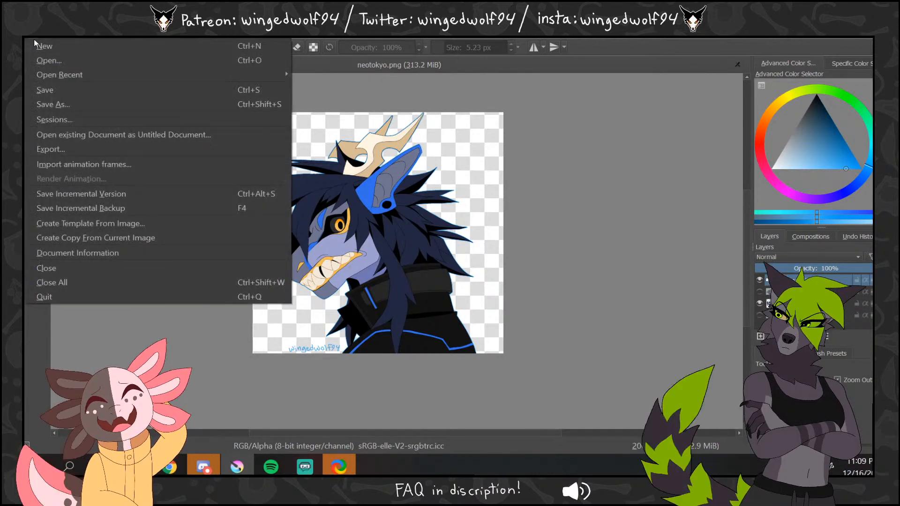
{"action": "left_click", "coordinate": [52, 104]}
{"action": "key", "text": "Right"}
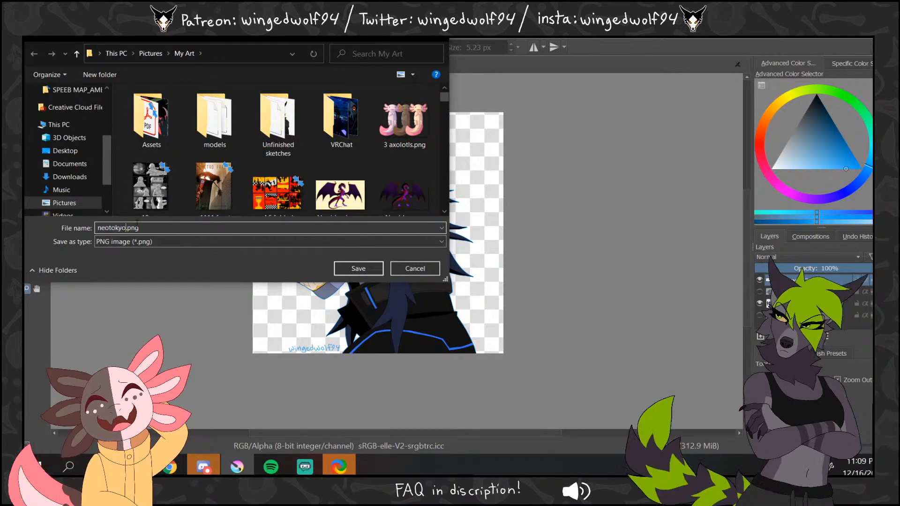
{"action": "type", "text": "transp"}
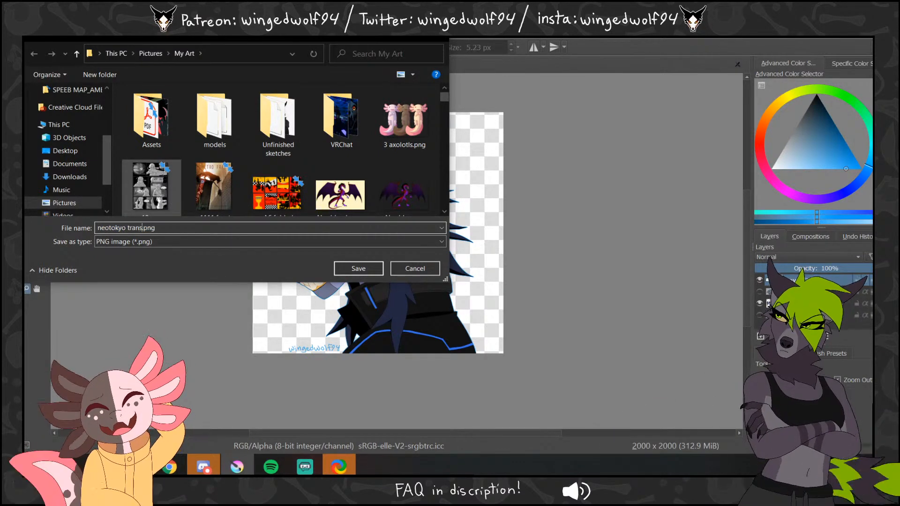
{"action": "left_click", "coordinate": [348, 268]}
{"action": "left_click", "coordinate": [637, 396]}
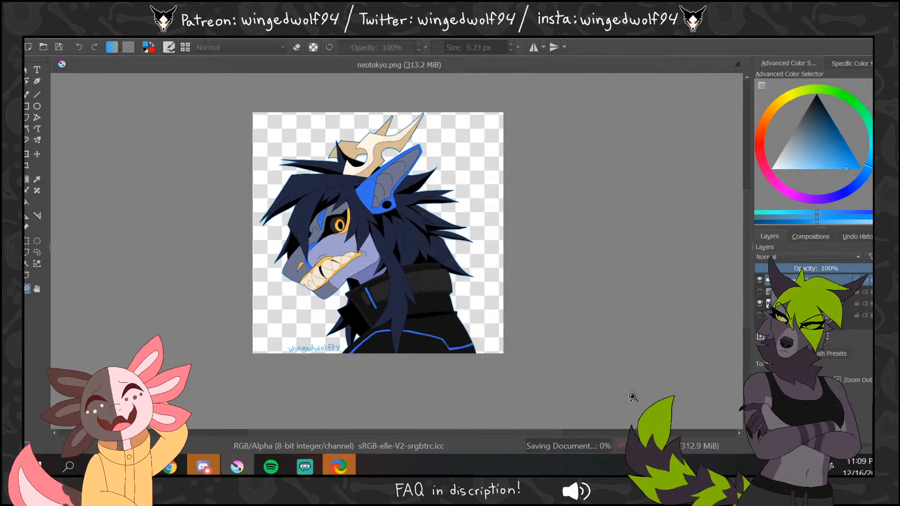